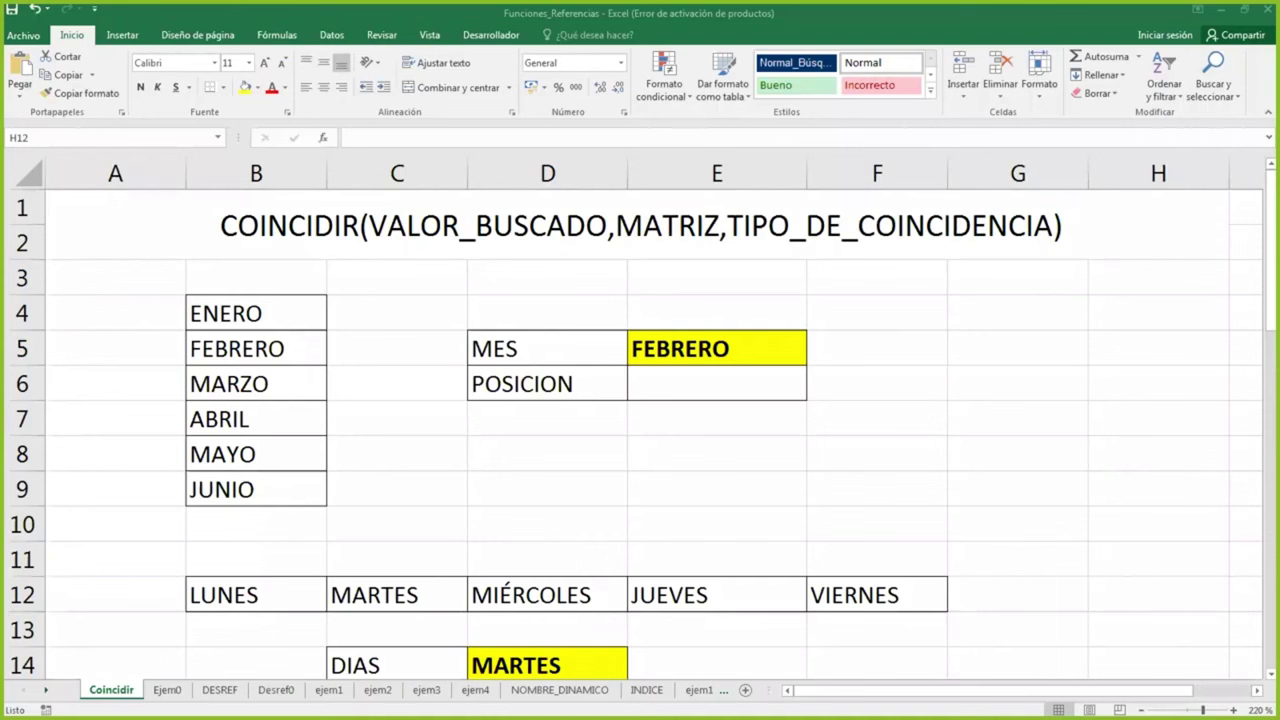
# Change E5 from FEBRERO to MARZO in its month dropdown and select the month list B4:B9
pyautogui.click(717, 454)
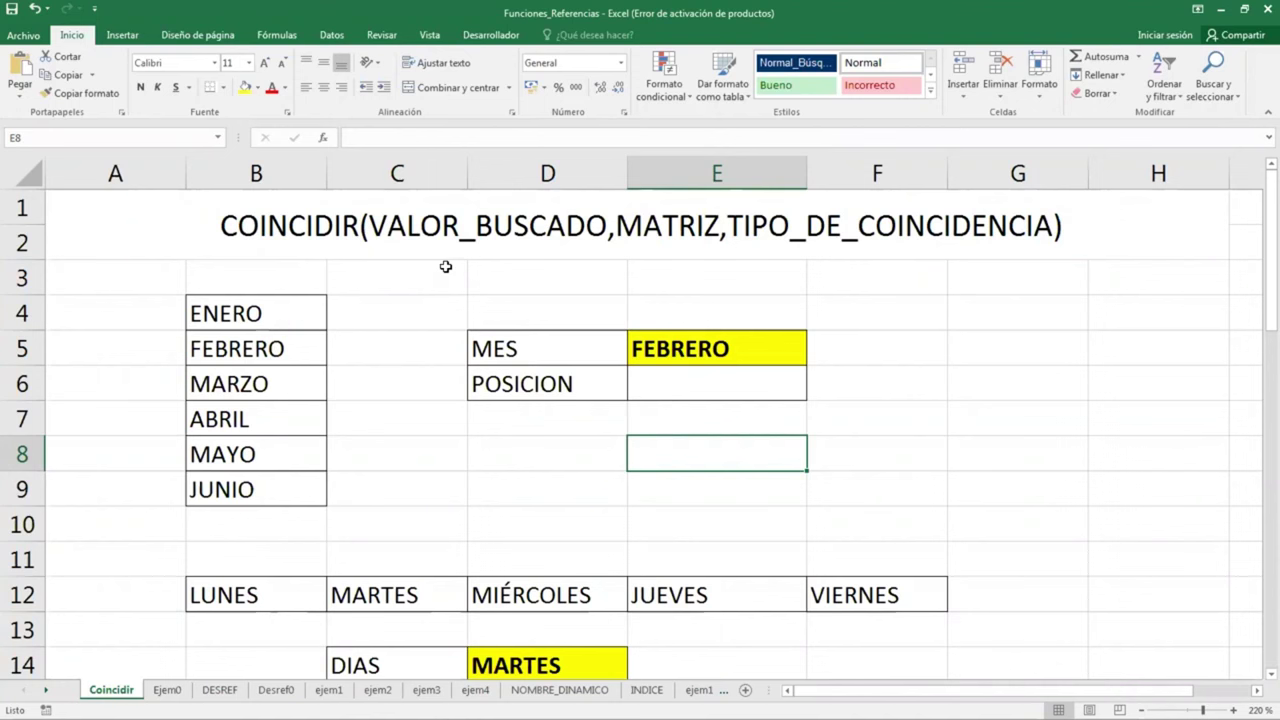
pyautogui.click(306, 236)
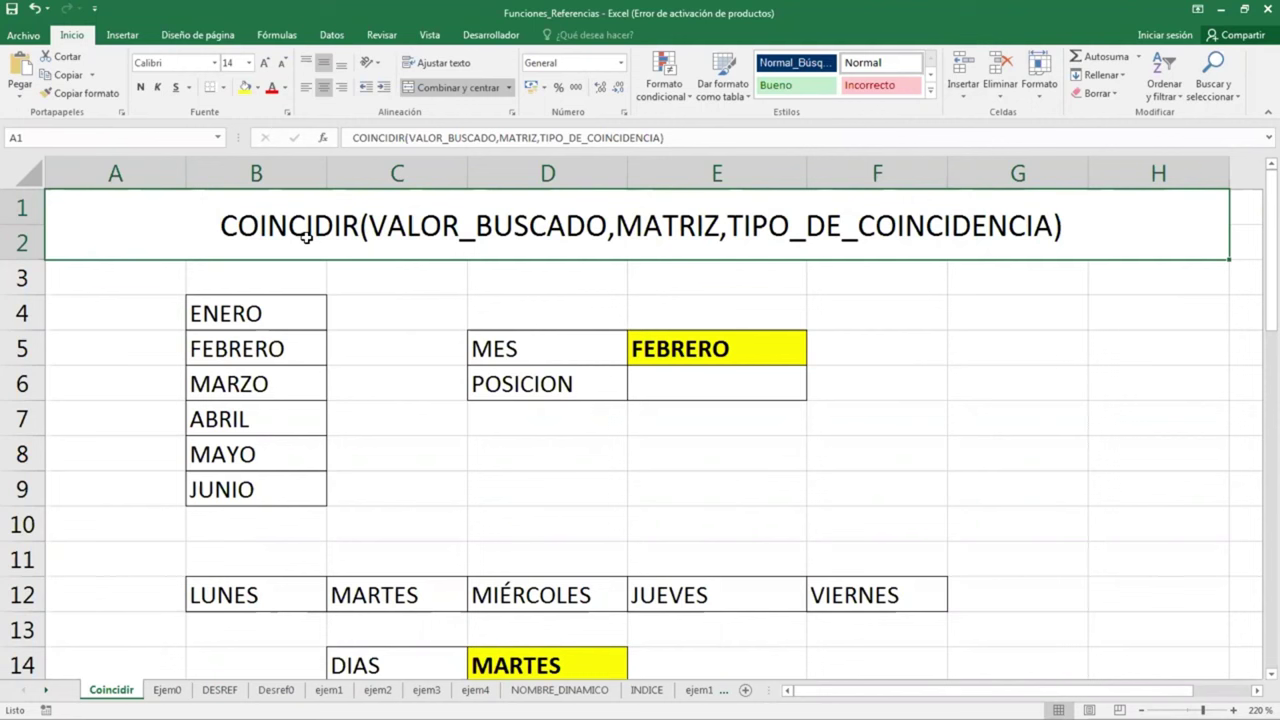
pyautogui.click(696, 368)
pyautogui.click(771, 352)
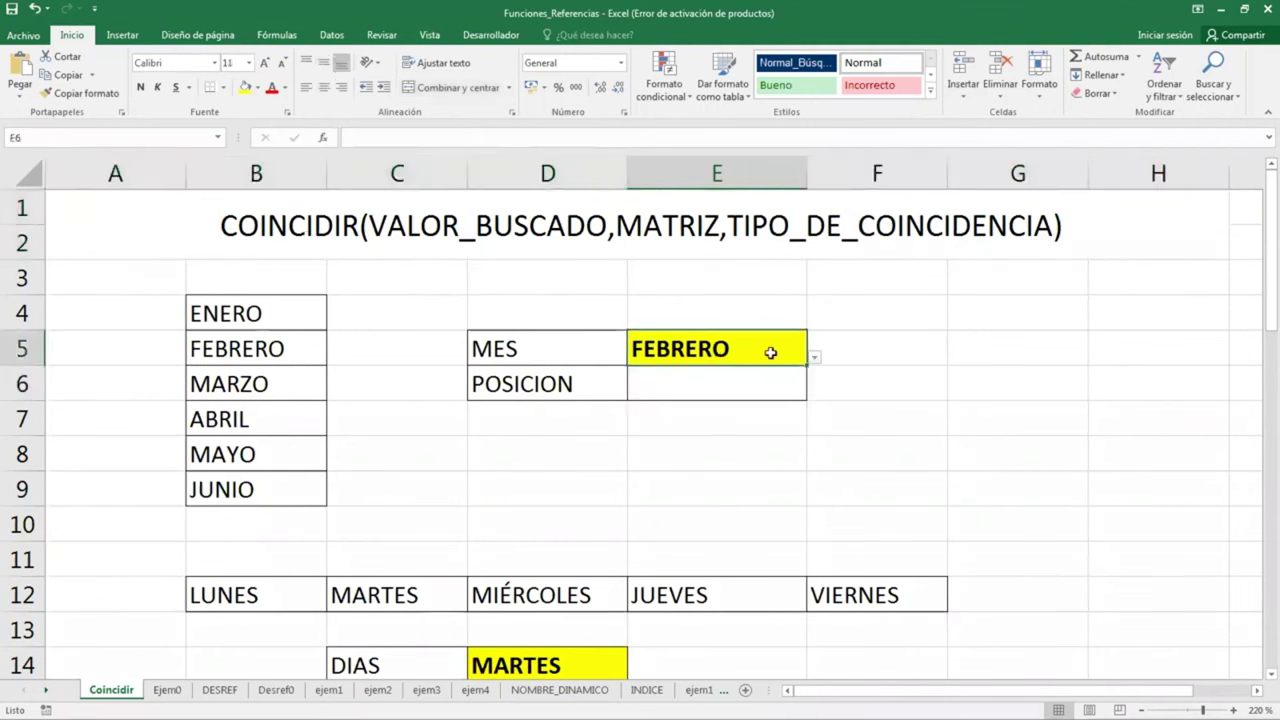
pyautogui.click(813, 358)
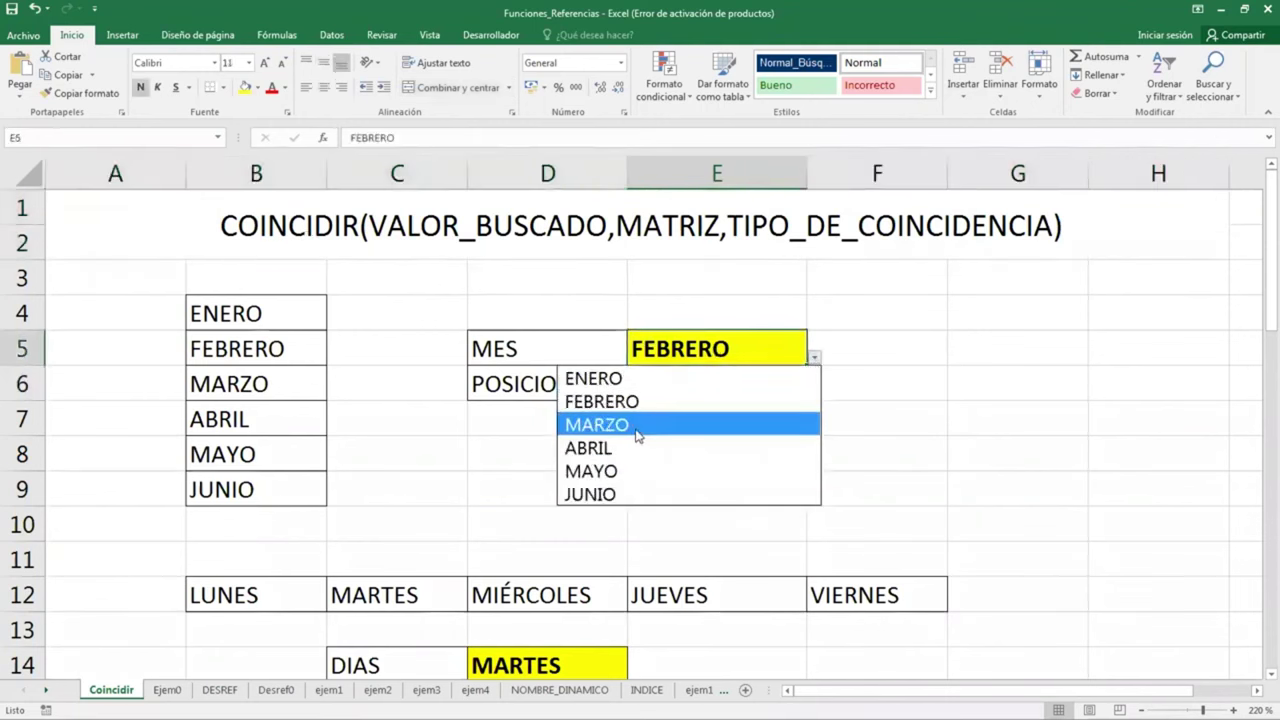
pyautogui.click(636, 432)
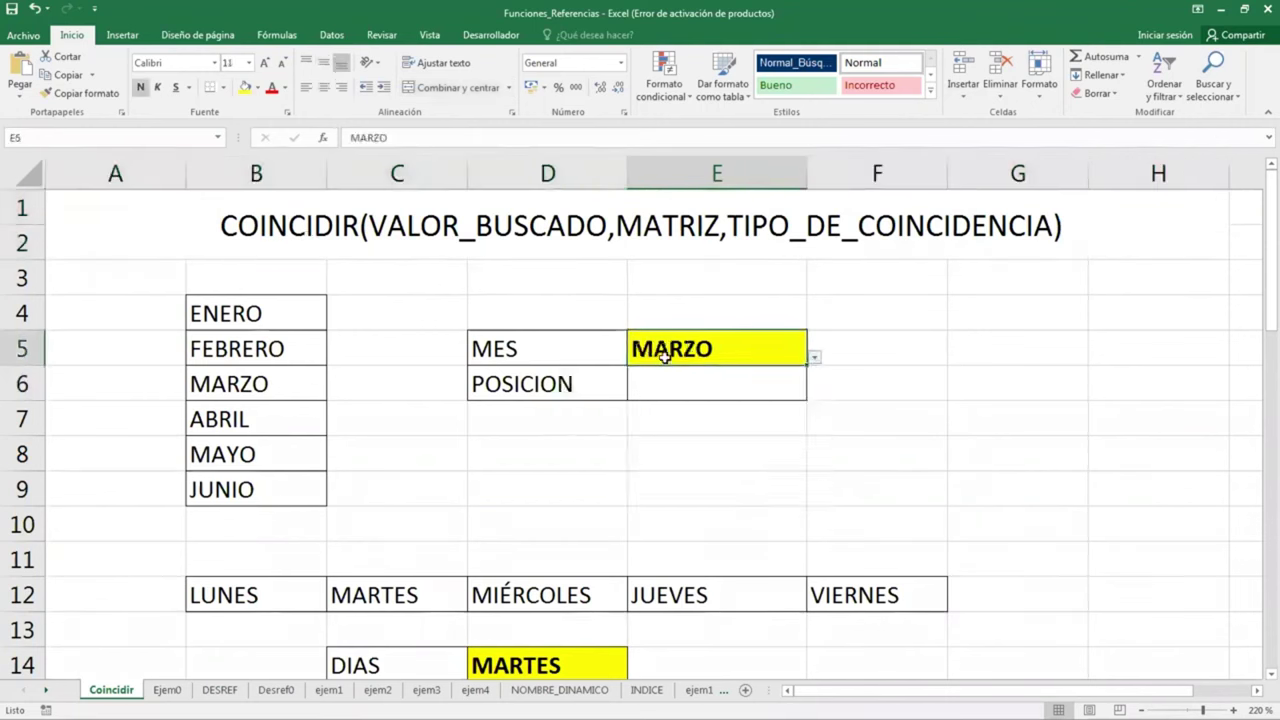
pyautogui.click(243, 323)
pyautogui.moveTo(243, 323); pyautogui.dragTo(238, 487)
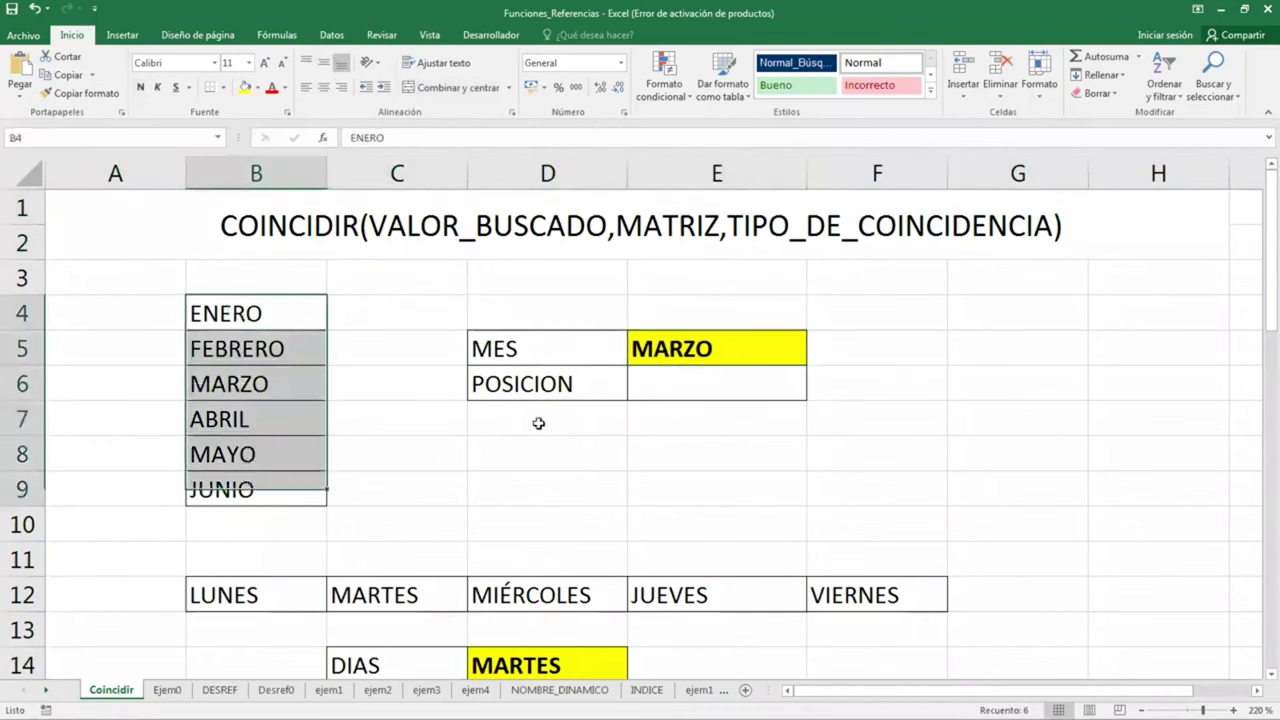
# Enter =COINCIDIR(E5,B4:B9,0) in cell E6 beside POSICION
pyautogui.click(703, 385)
pyautogui.write('=')
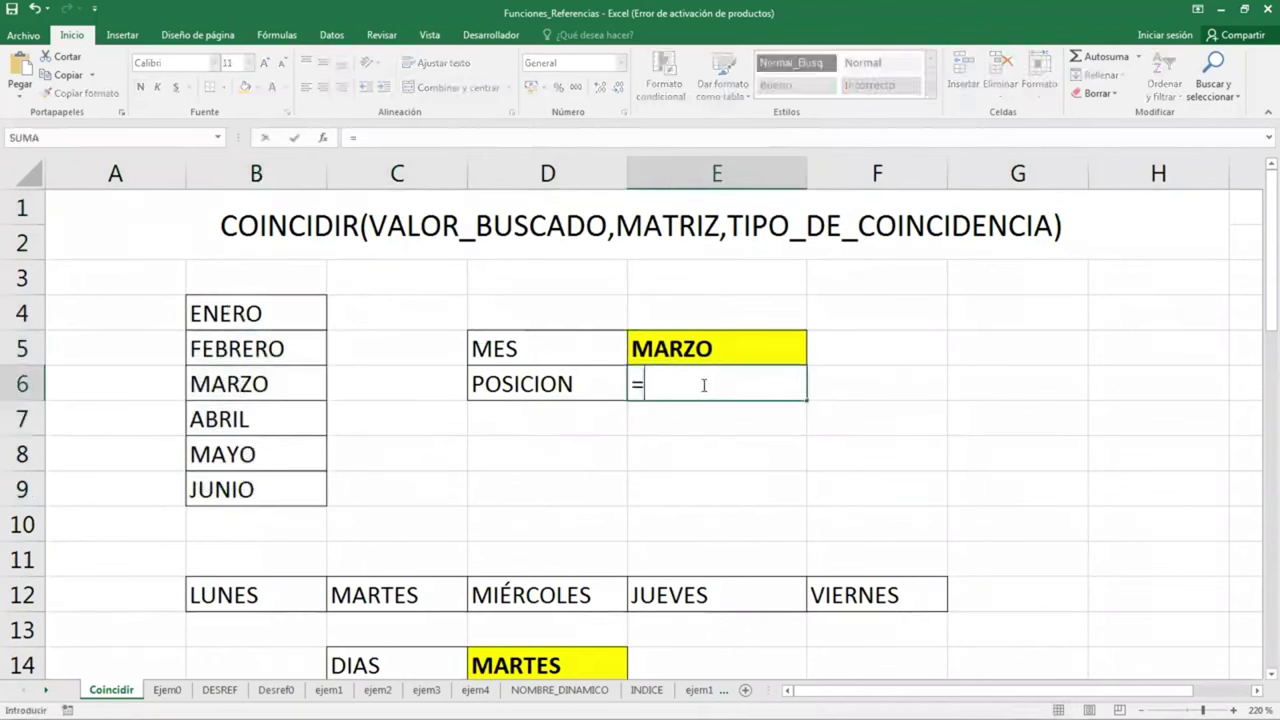
pyautogui.write('coin')
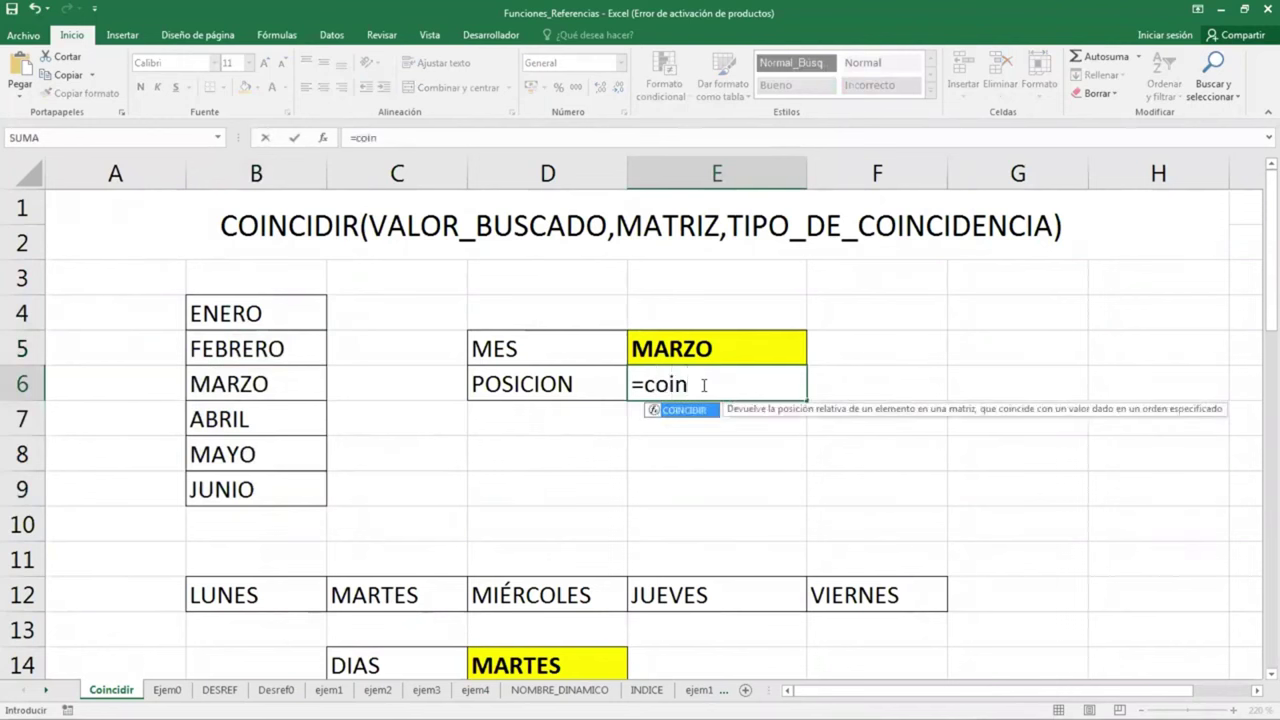
pyautogui.press('Tab')
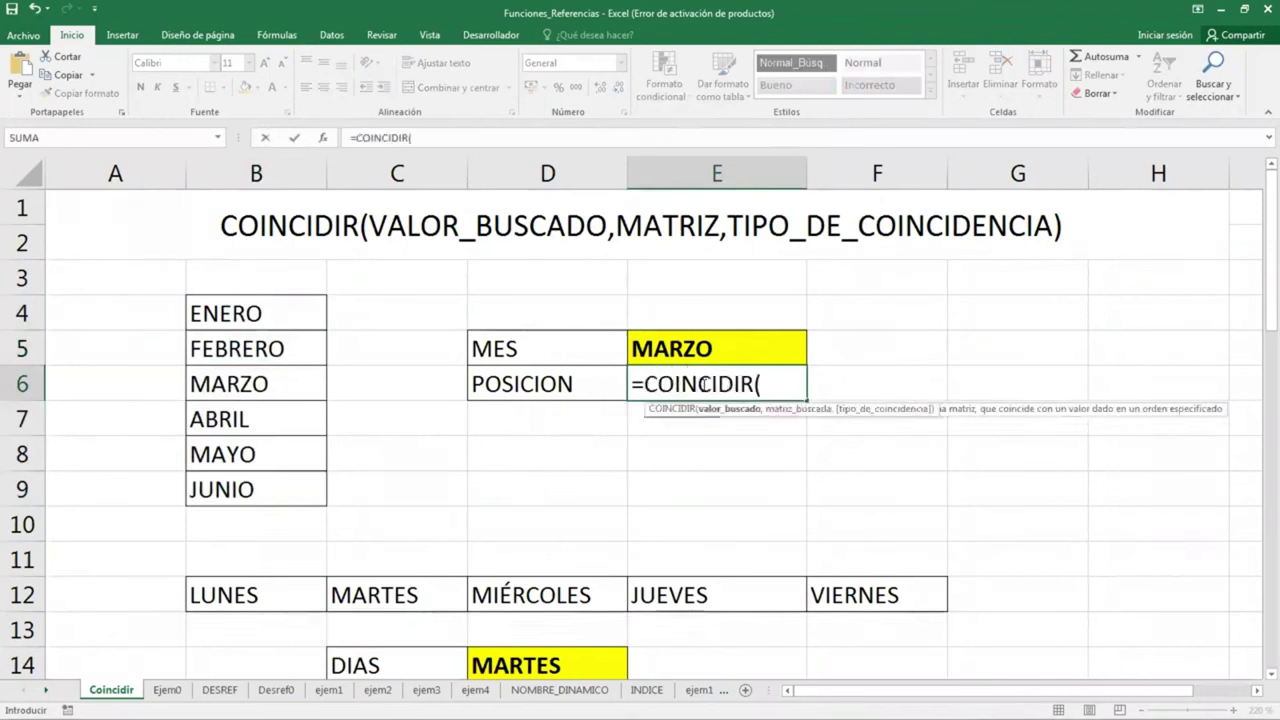
pyautogui.click(714, 352)
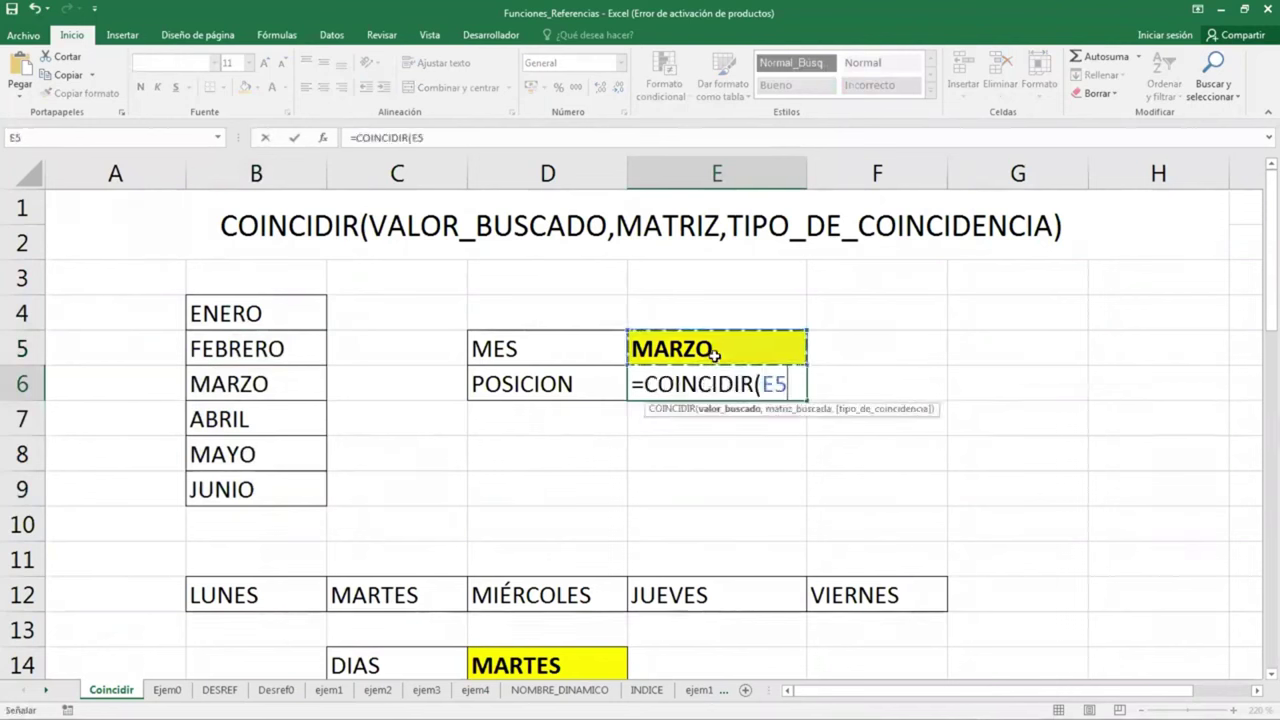
pyautogui.write(',')
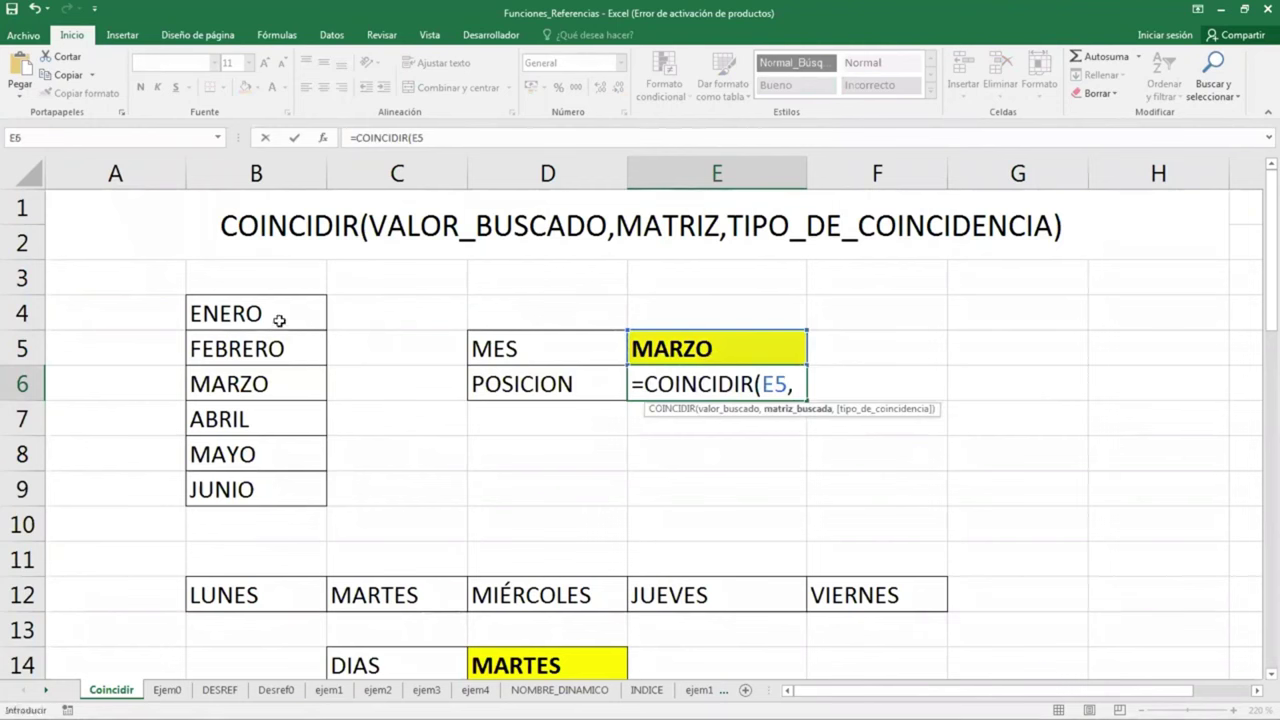
pyautogui.moveTo(277, 318); pyautogui.dragTo(280, 490)
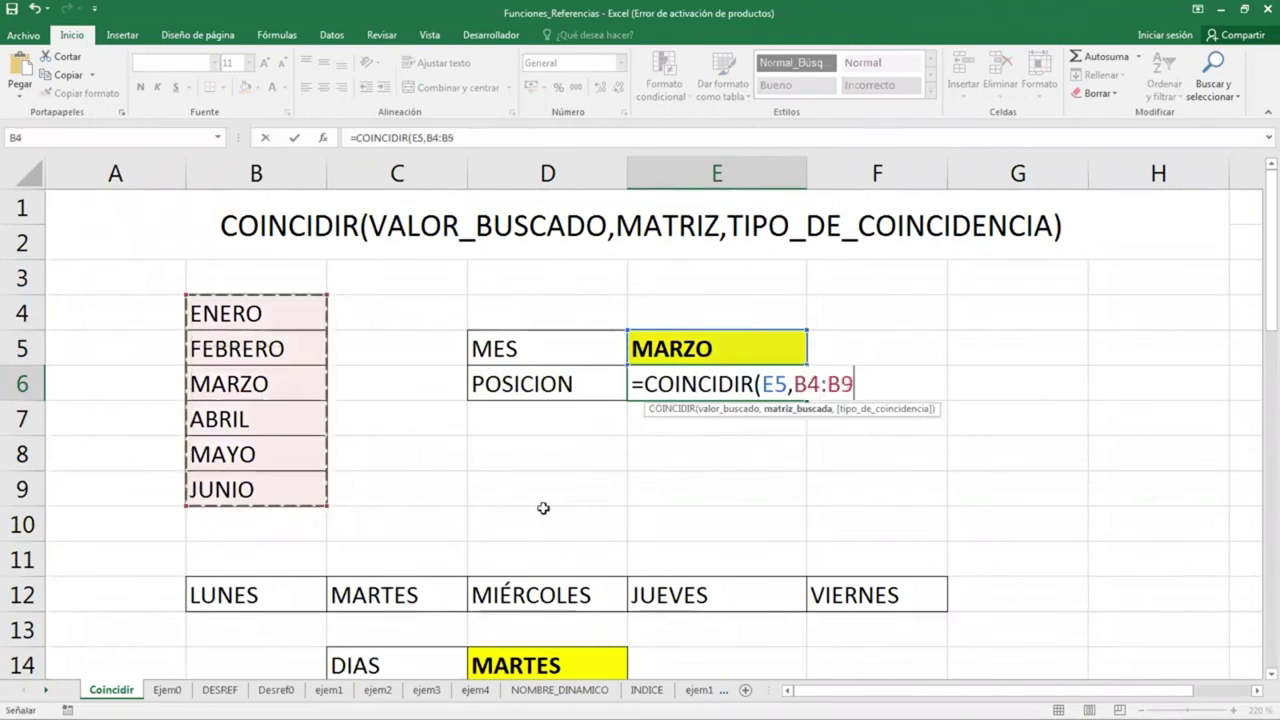
pyautogui.write(',0')
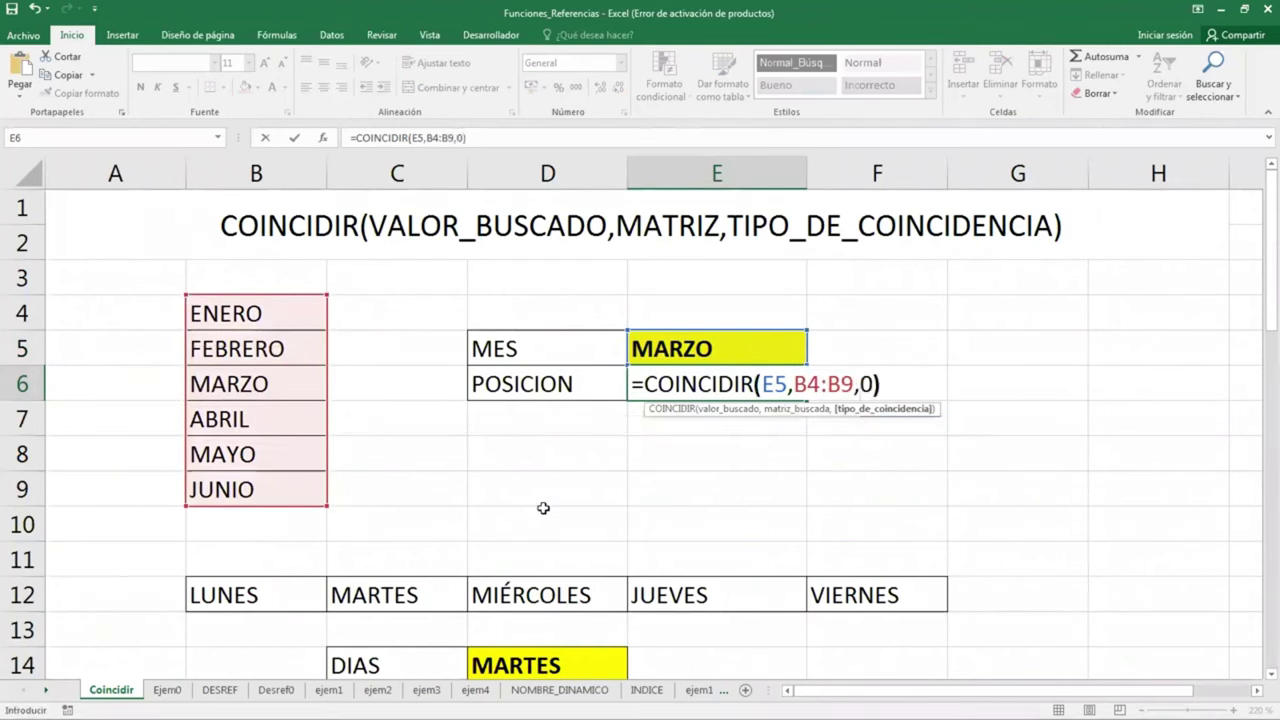
pyautogui.write(')')
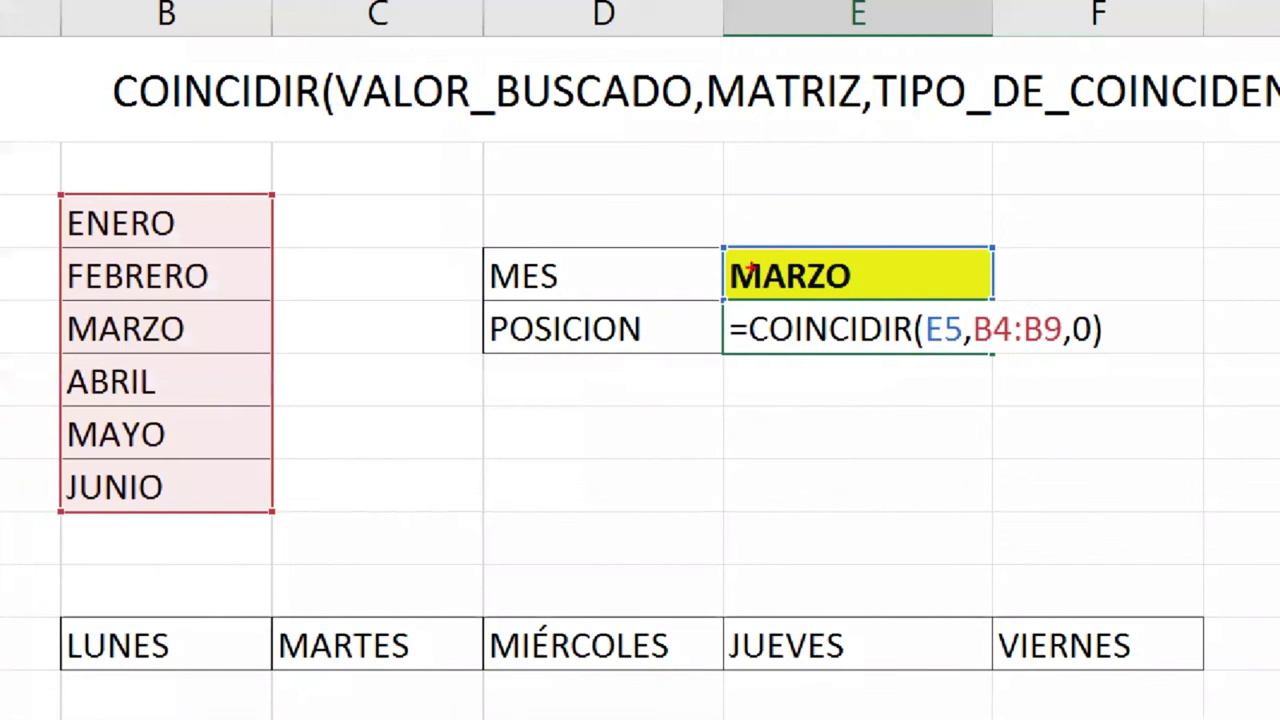
# Drag-select areas of the sheet around the formula and the month table
pyautogui.moveTo(720, 252); pyautogui.dragTo(856, 296)
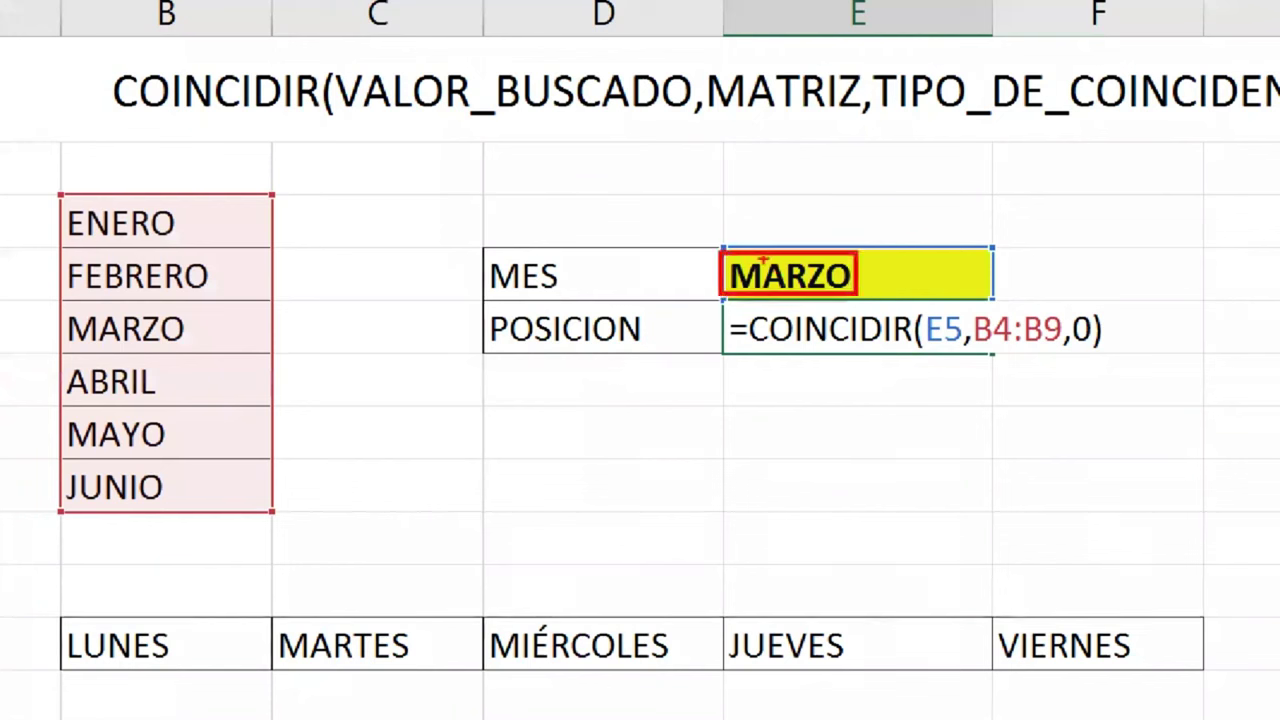
pyautogui.moveTo(762, 260)
pyautogui.mouseDown()
pyautogui.moveTo(296, 322)
pyautogui.moveTo(338, 340)
pyautogui.mouseUp()
pyautogui.moveTo(51, 195); pyautogui.dragTo(281, 520)
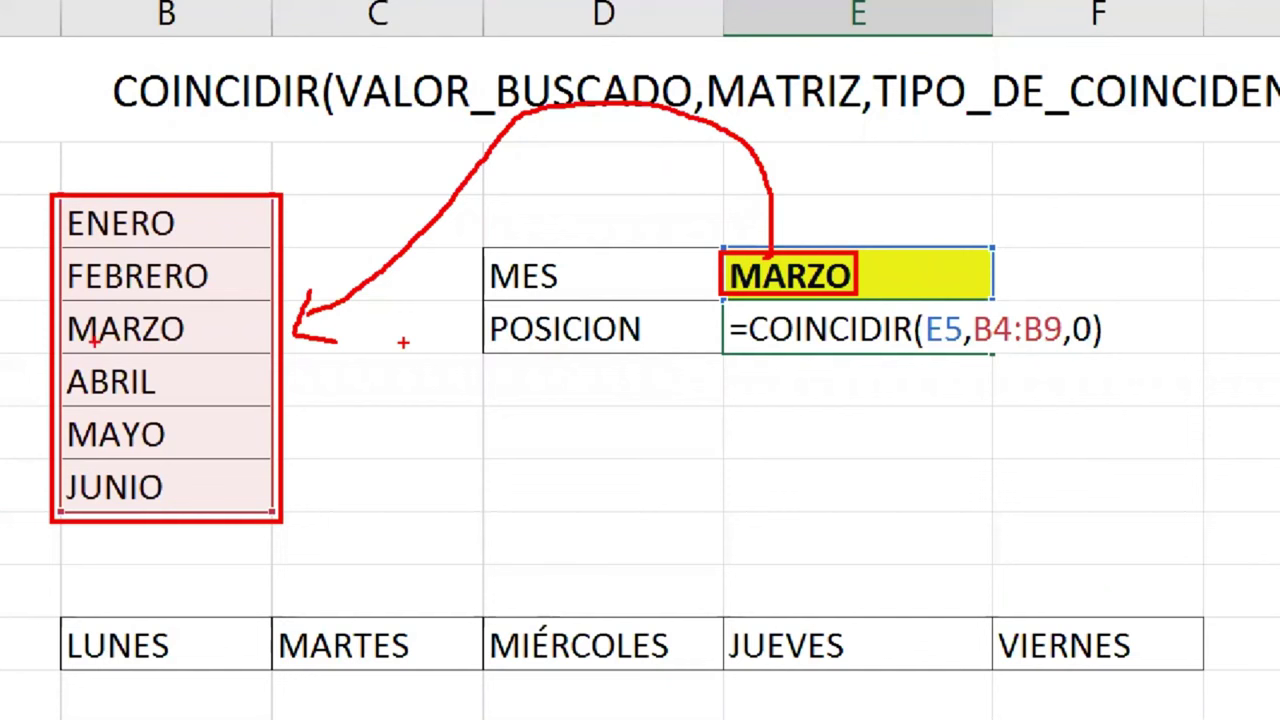
pyautogui.moveTo(68, 348); pyautogui.dragTo(183, 347)
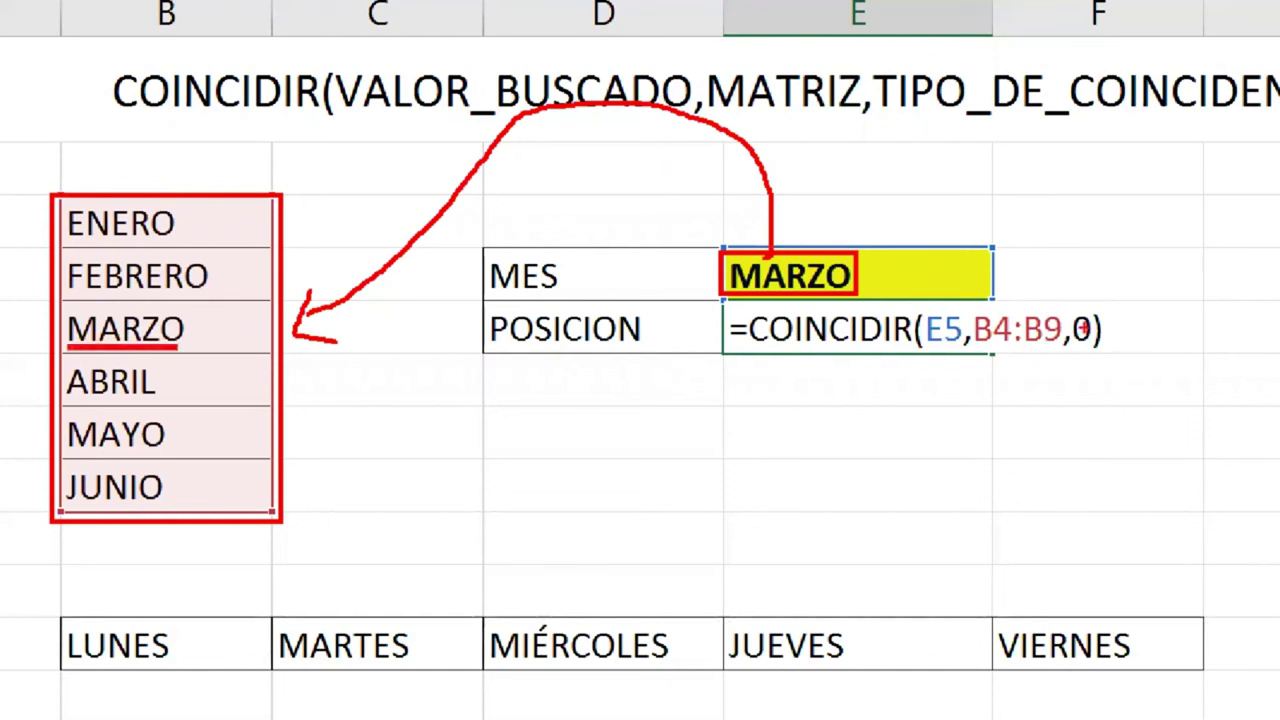
pyautogui.moveTo(1087, 292)
pyautogui.mouseDown()
pyautogui.moveTo(1104, 305)
pyautogui.moveTo(1086, 310)
pyautogui.mouseUp()
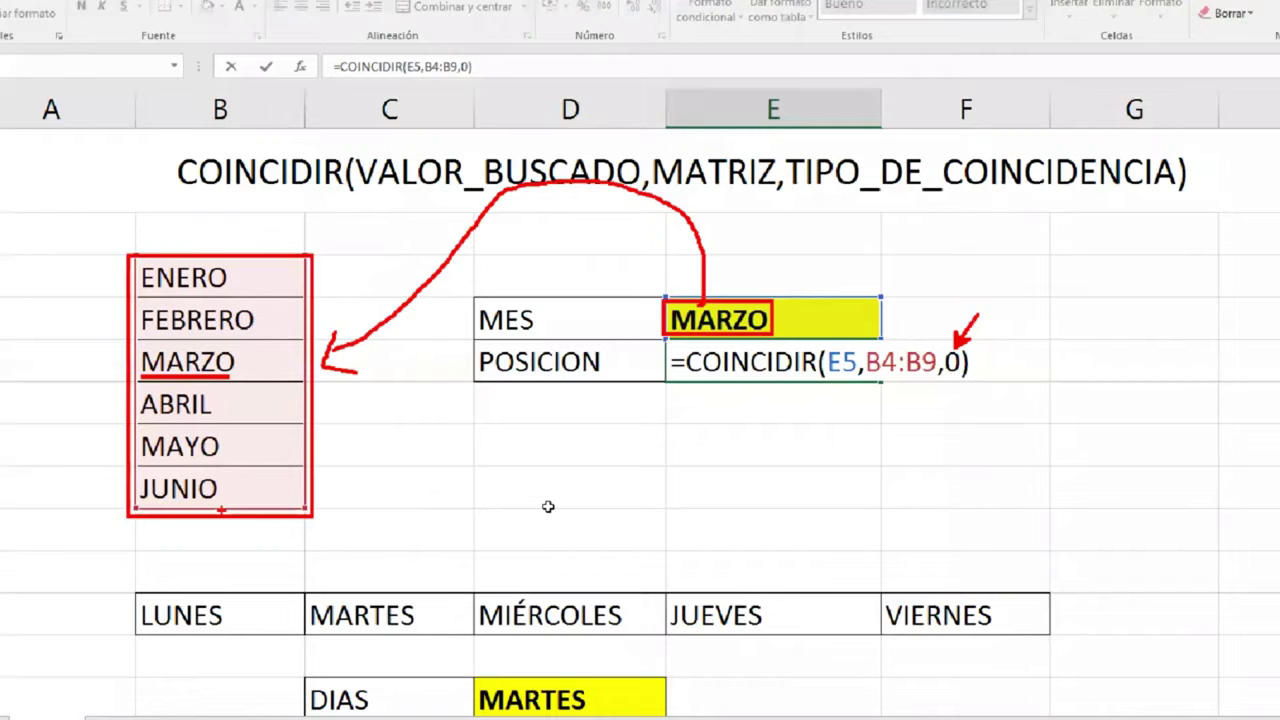
# Confirm the COINCIDIR formula in E6 and check its result against MARZO in the list
pyautogui.press('Return')
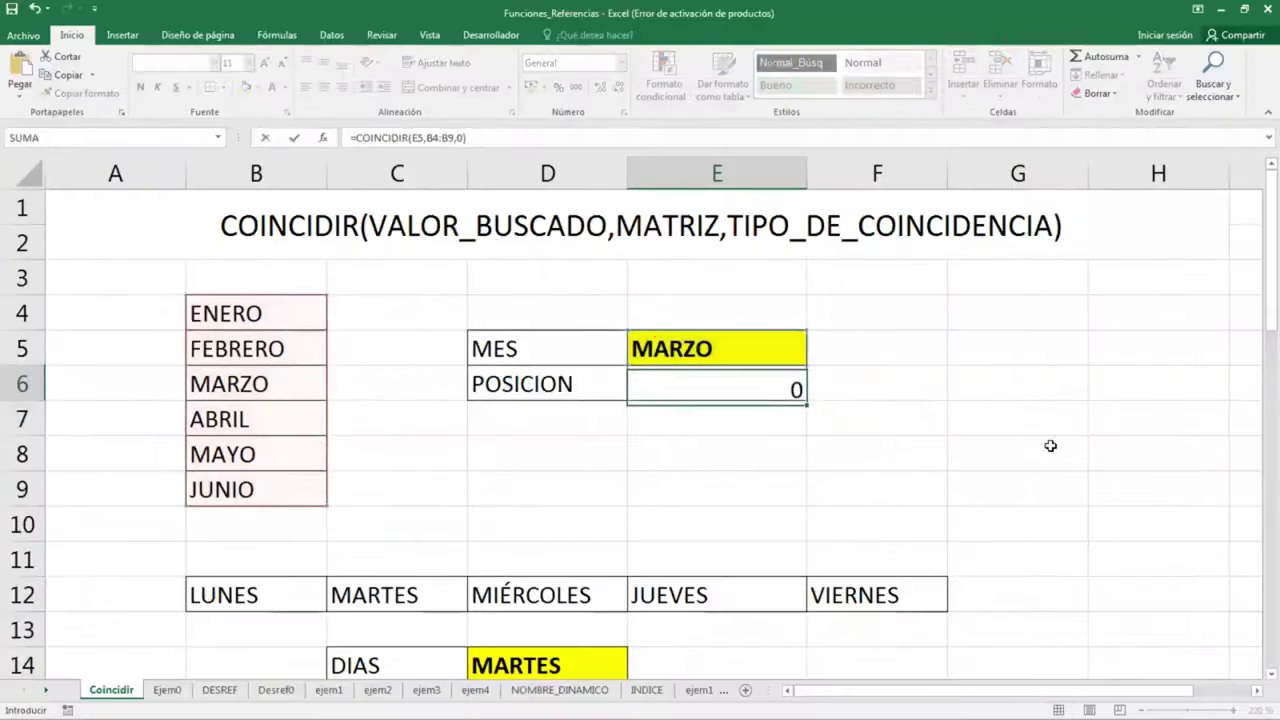
pyautogui.click(796, 386)
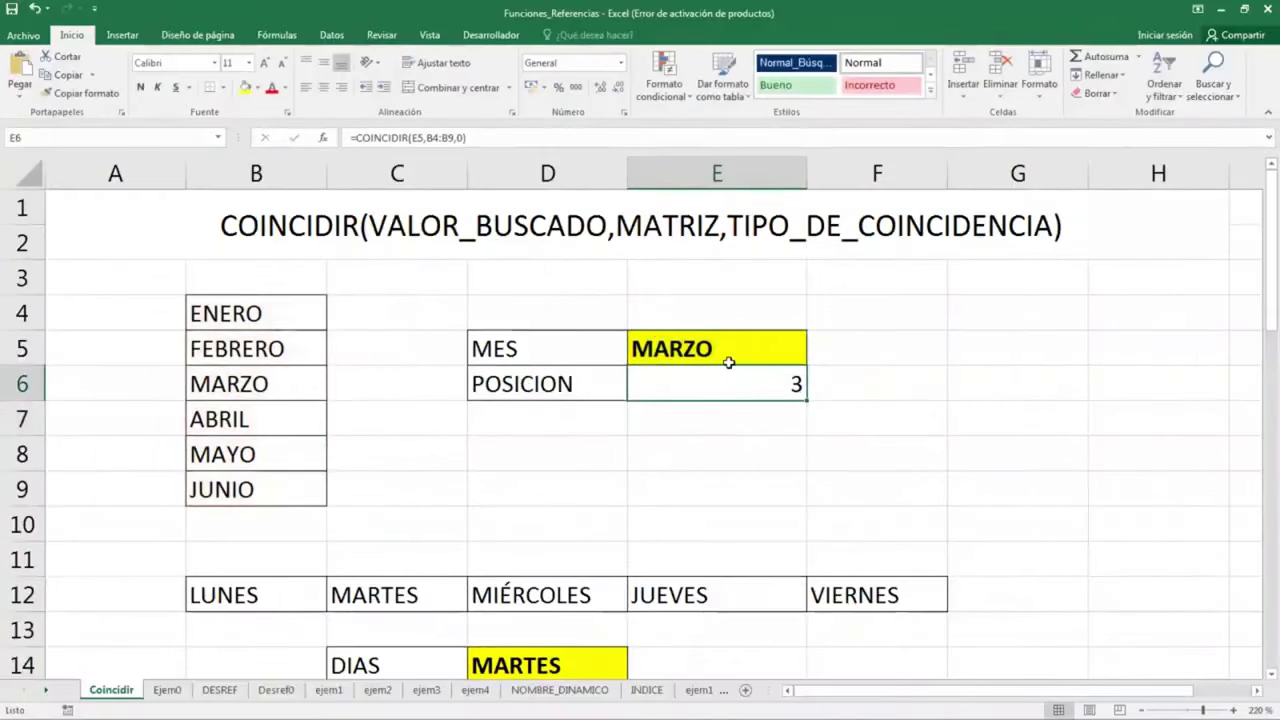
pyautogui.click(298, 391)
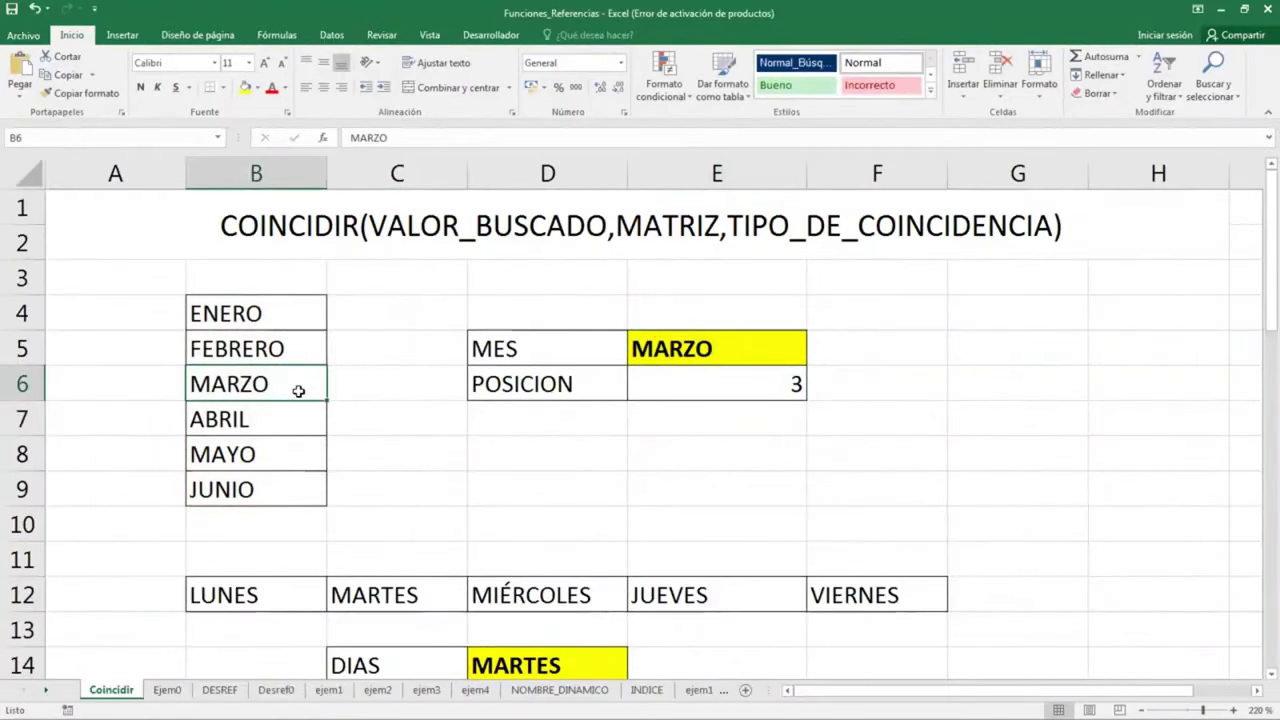
# Type the position numbers 1, 2 and 3 into A4:A6 beside the months
pyautogui.click(121, 307)
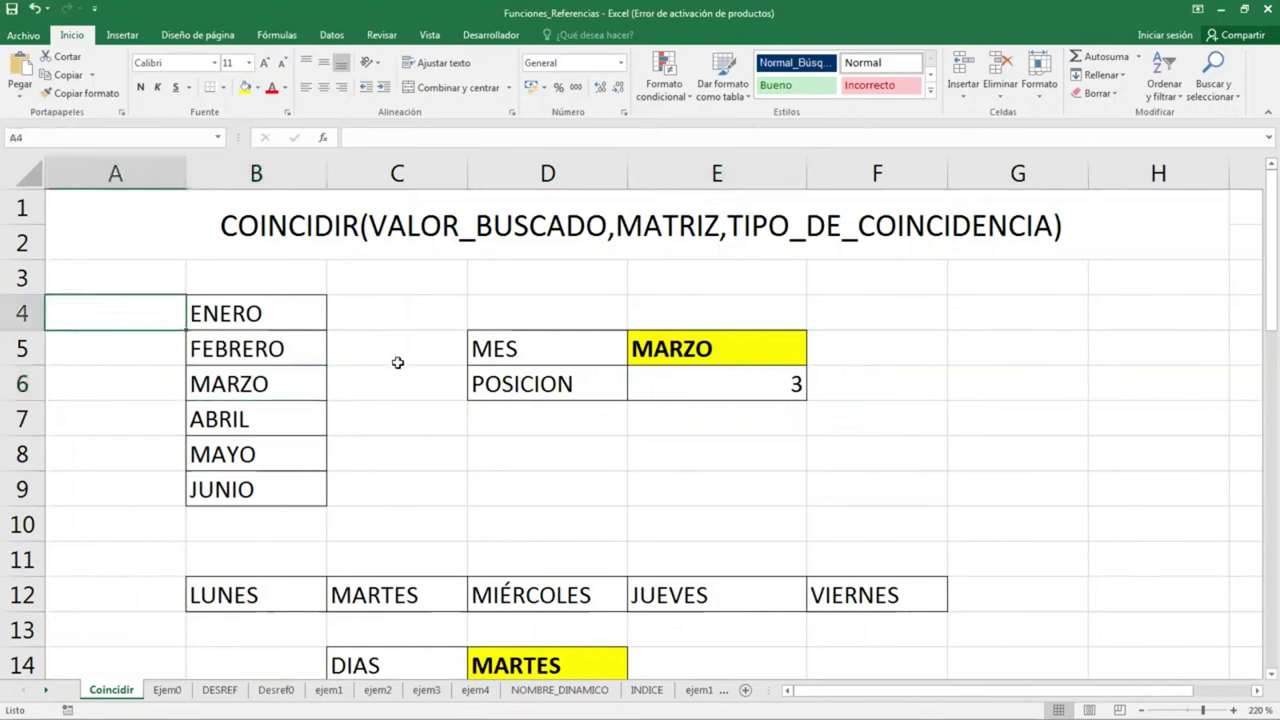
pyautogui.write('1')
pyautogui.press('Return')
pyautogui.write('2')
pyautogui.press('Return')
pyautogui.write('3')
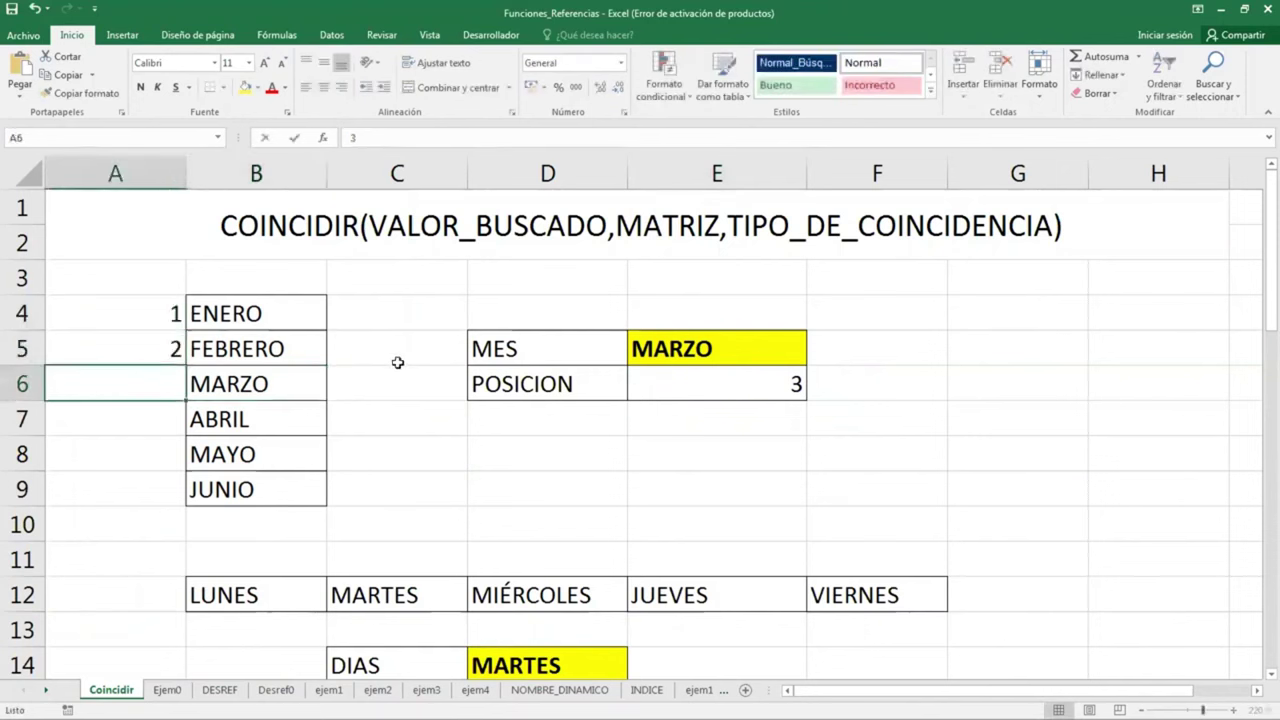
pyautogui.press('Return')
# Format the column A position numbers bold and dark red
pyautogui.moveTo(166, 313); pyautogui.dragTo(180, 495)
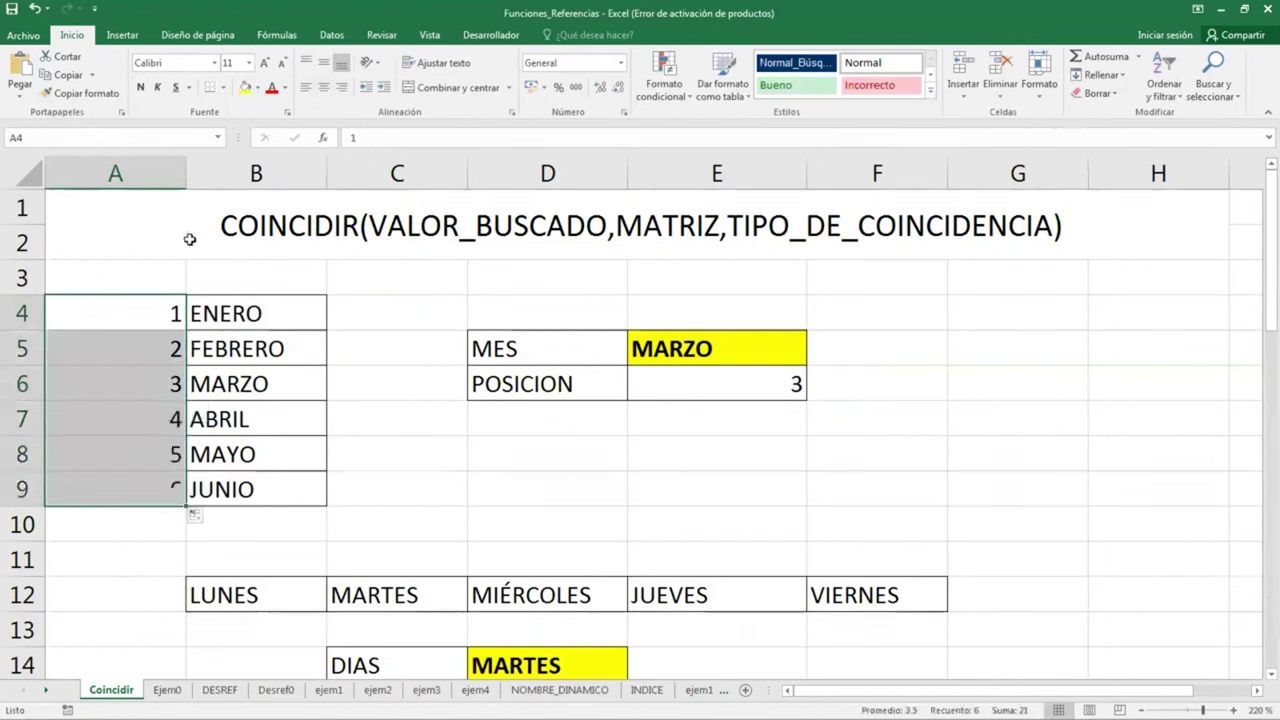
pyautogui.click(270, 88)
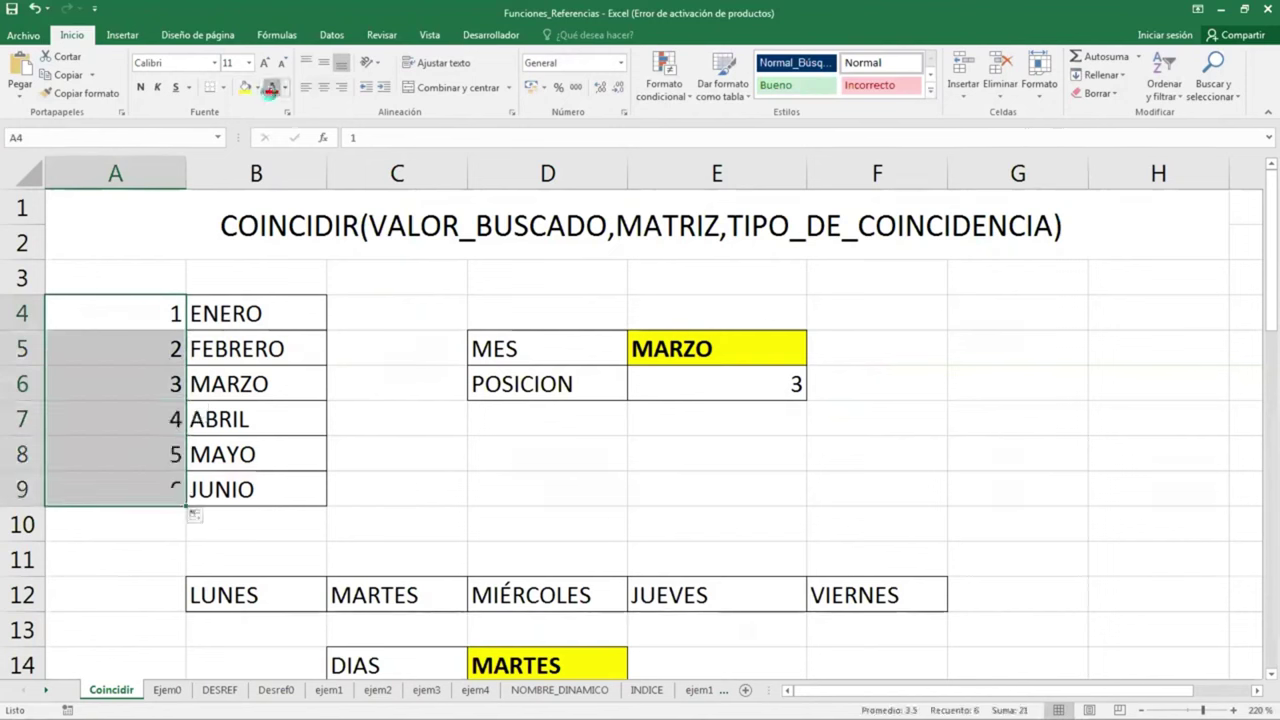
pyautogui.click(141, 88)
pyautogui.click(531, 439)
# Try MAYO, then FEBRERO in E5's month dropdown so POSICION returns 2
pyautogui.click(762, 376)
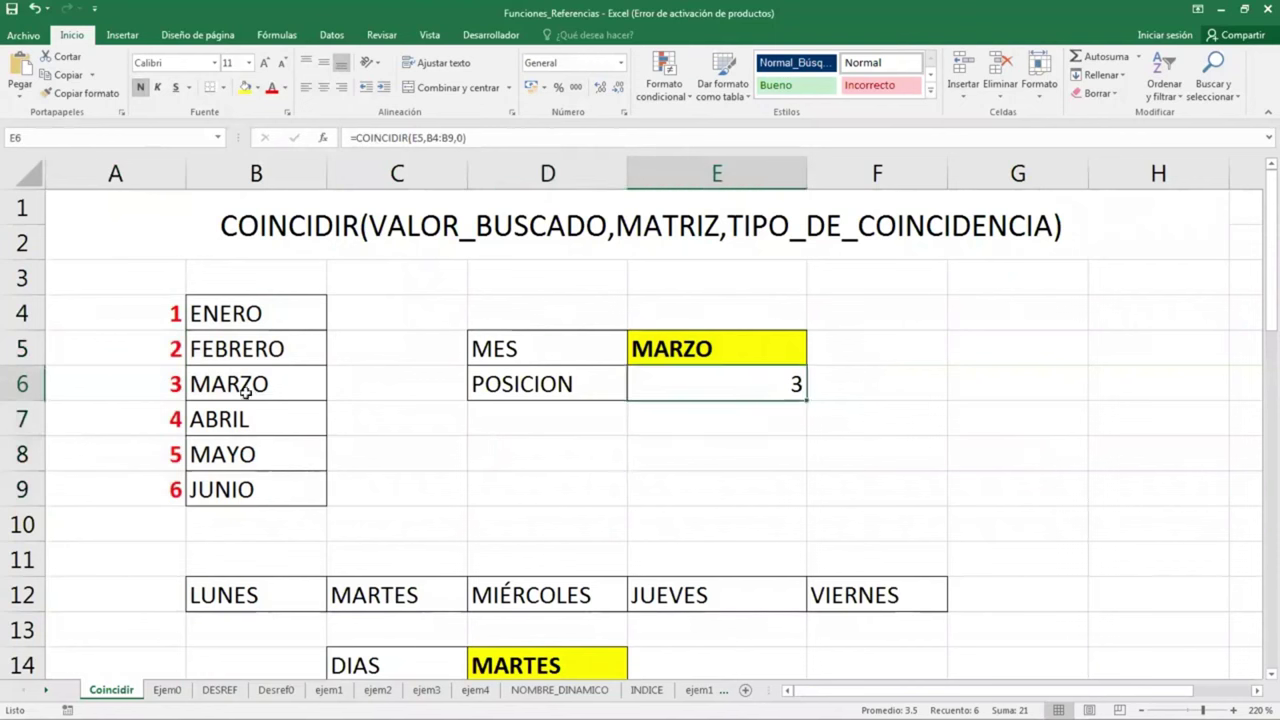
pyautogui.click(217, 378)
pyautogui.moveTo(217, 372); pyautogui.dragTo(818, 362)
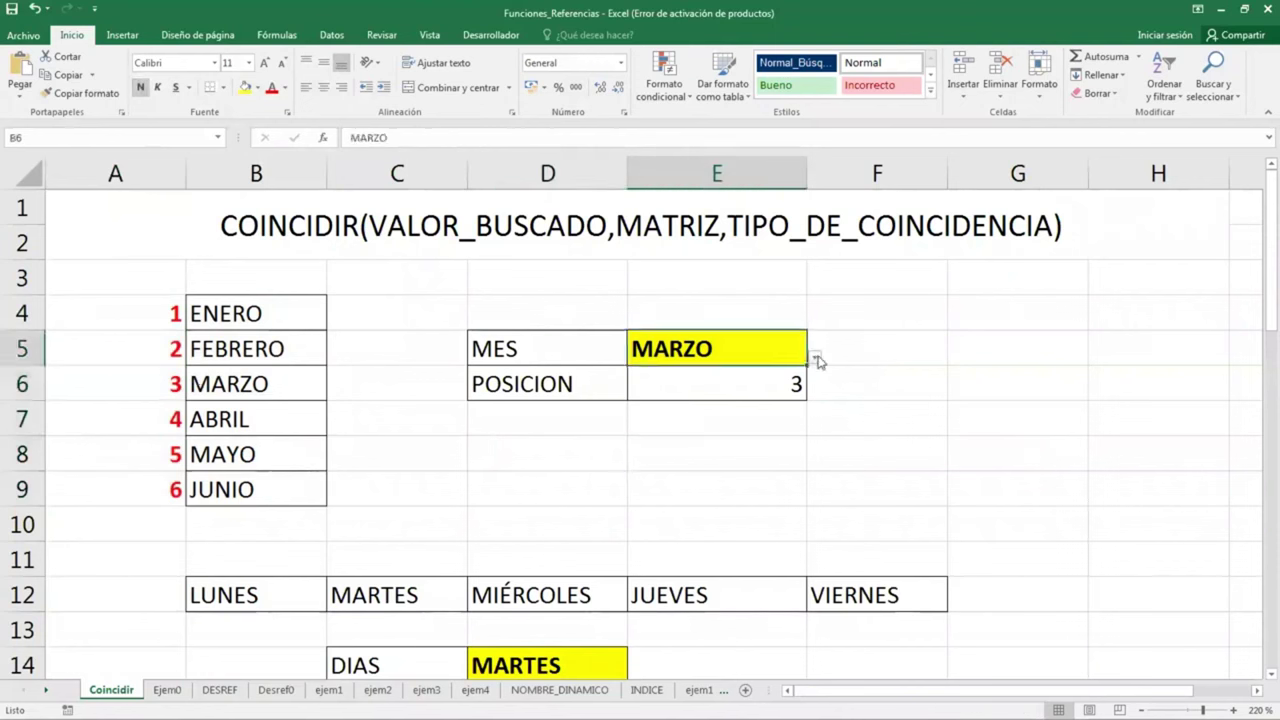
pyautogui.click(816, 358)
pyautogui.click(660, 470)
pyautogui.click(252, 455)
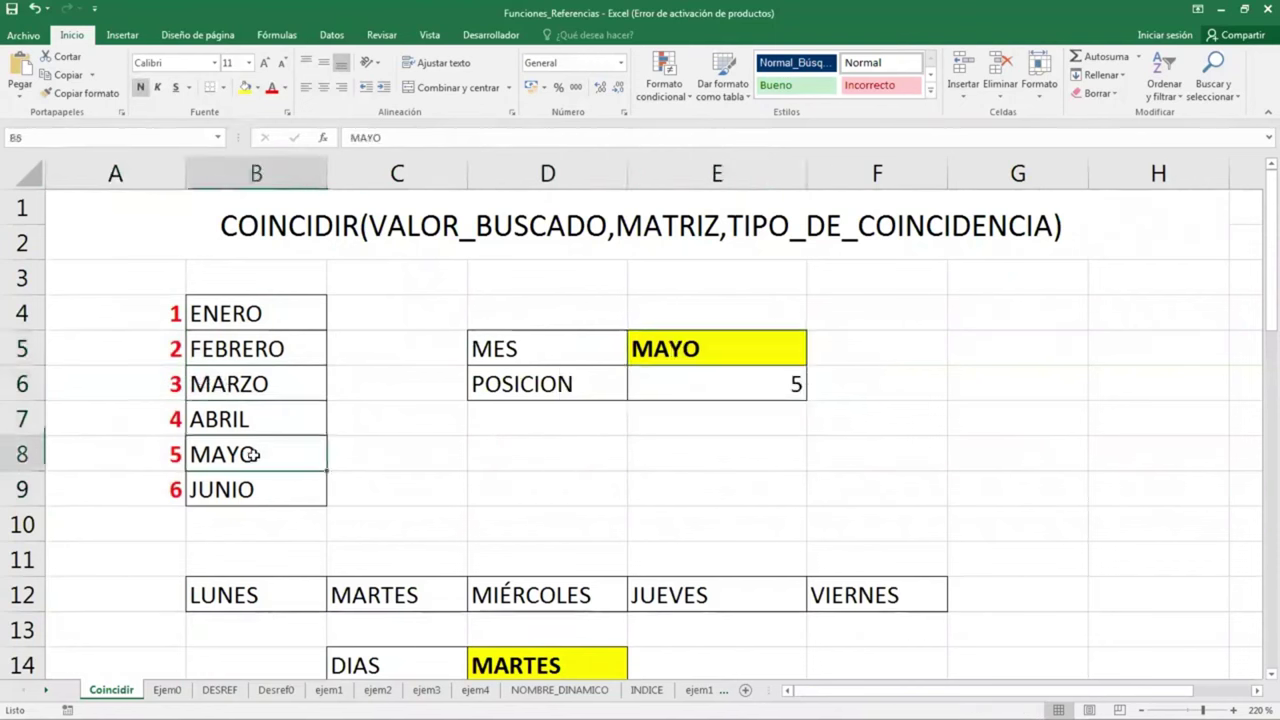
pyautogui.click(162, 450)
pyautogui.click(230, 455)
pyautogui.click(800, 358)
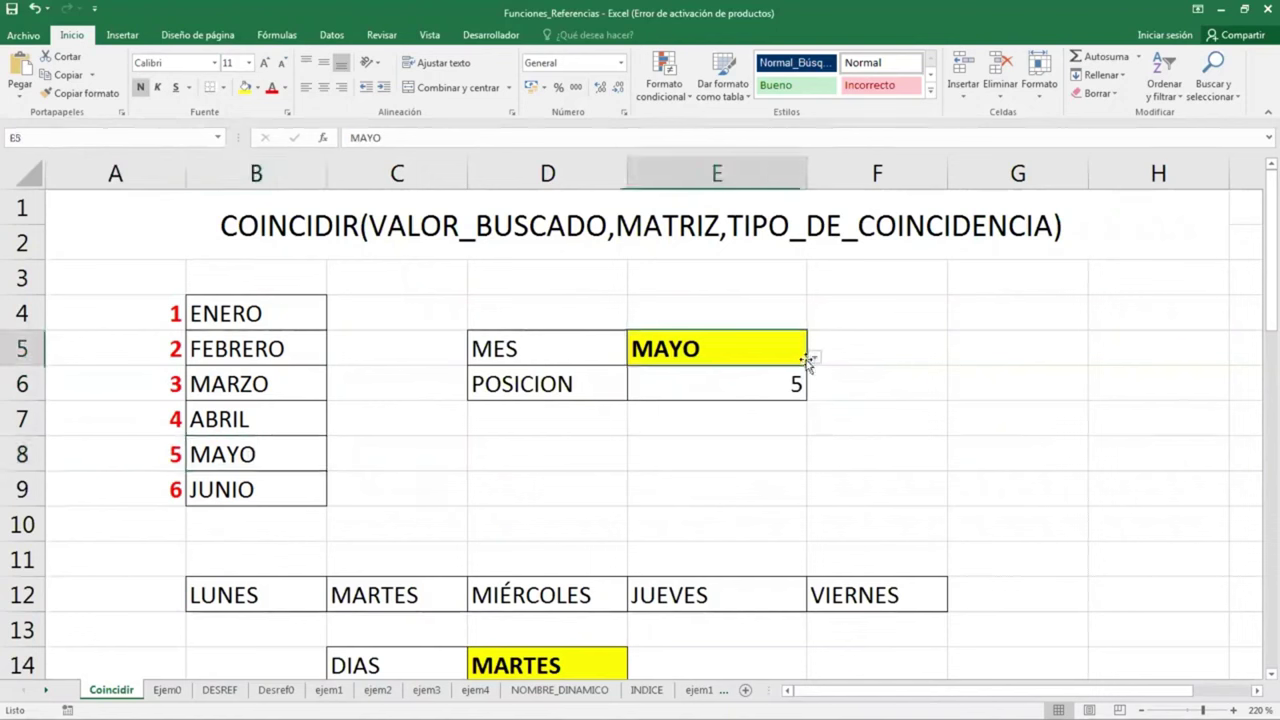
pyautogui.click(814, 358)
pyautogui.click(684, 402)
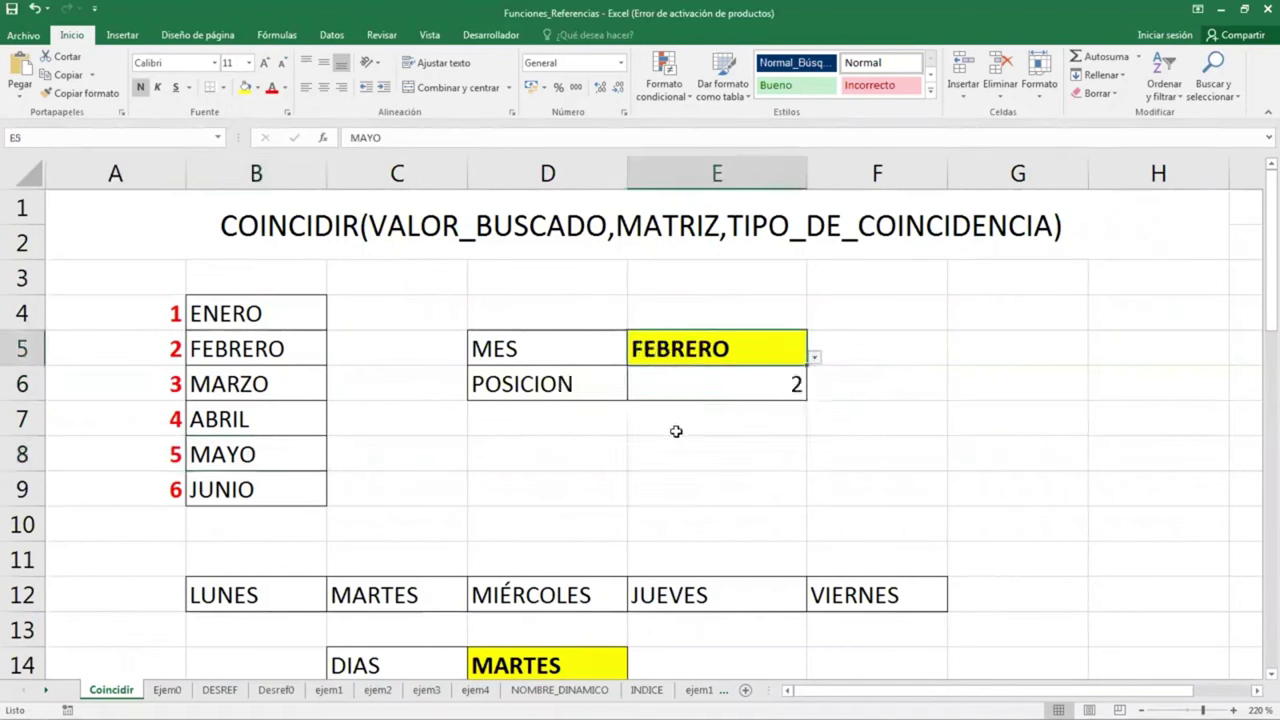
pyautogui.click(676, 431)
# Enter =FORMULATEXTO(E6) in E7 and make it bold
pyautogui.write('=')
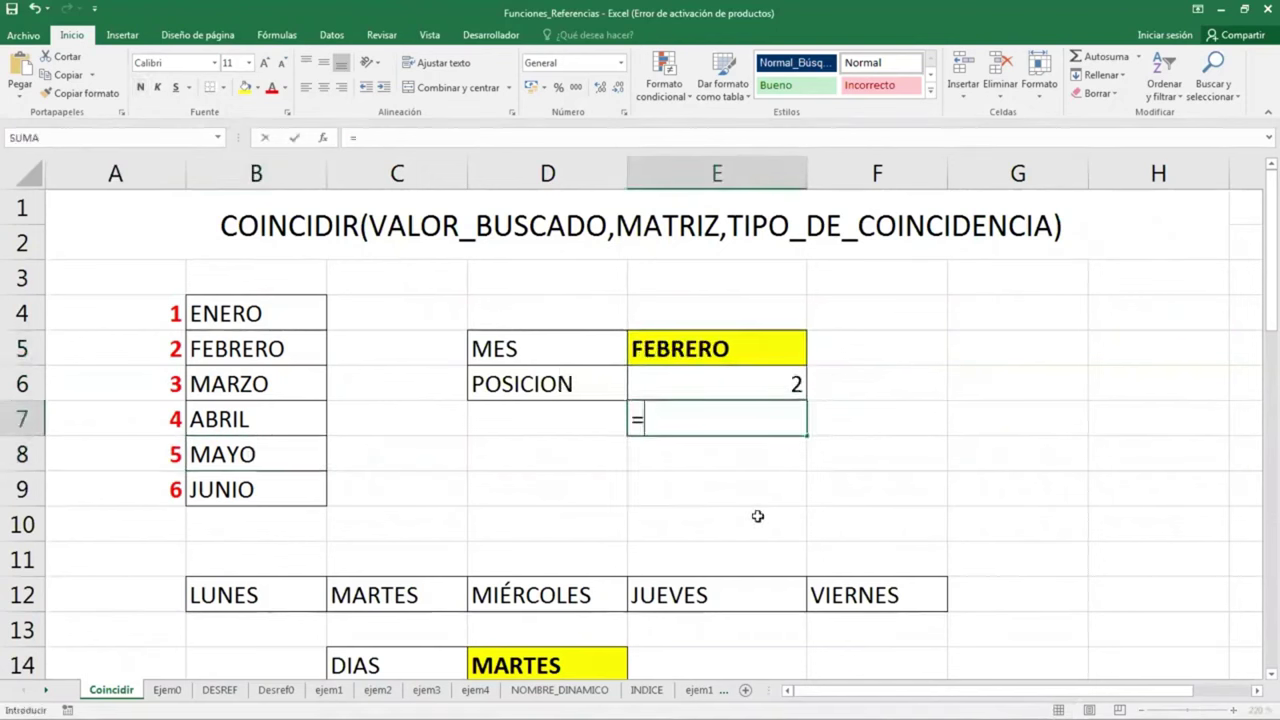
pyautogui.write('for')
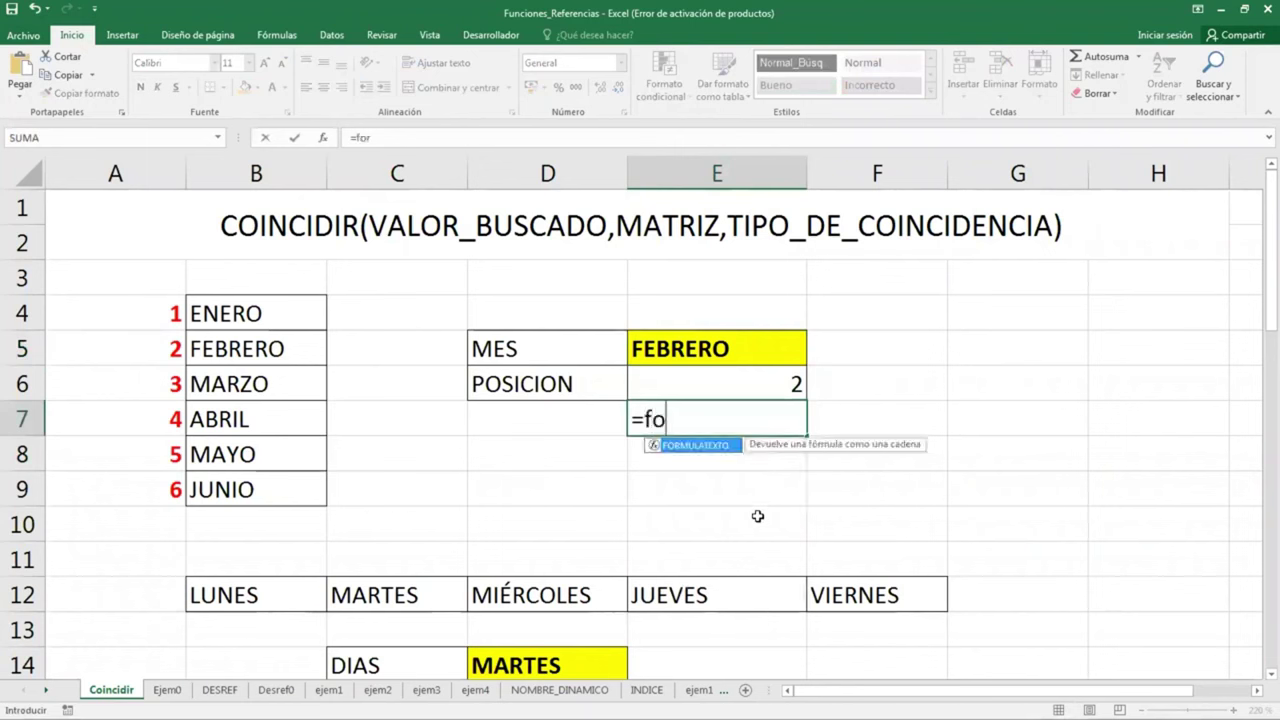
pyautogui.press('Return')
pyautogui.press('Up')
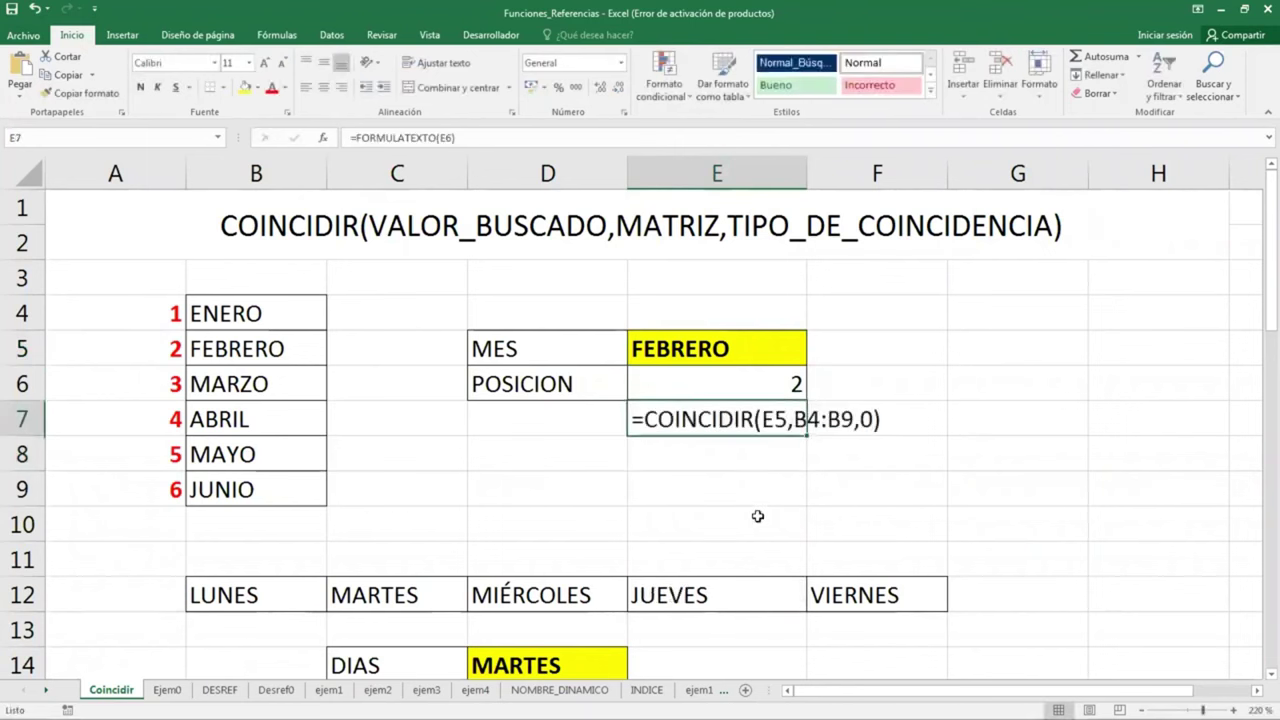
pyautogui.hotkey('ctrl', 'n')
# Scroll down to the weekday table, review B12:F12 and D14, and select POSICION cell D15
pyautogui.scroll(-1, 757, 516)
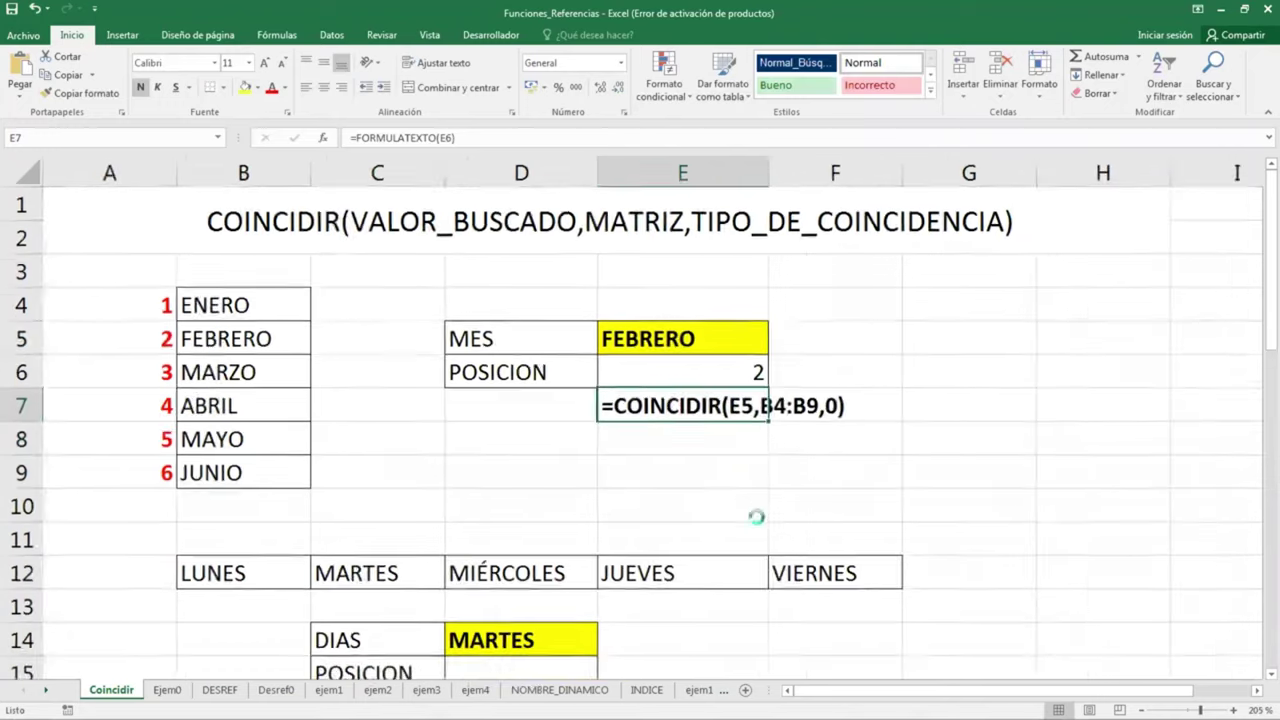
pyautogui.scroll(-1, 757, 516)
pyautogui.scroll(-1, 280, 534)
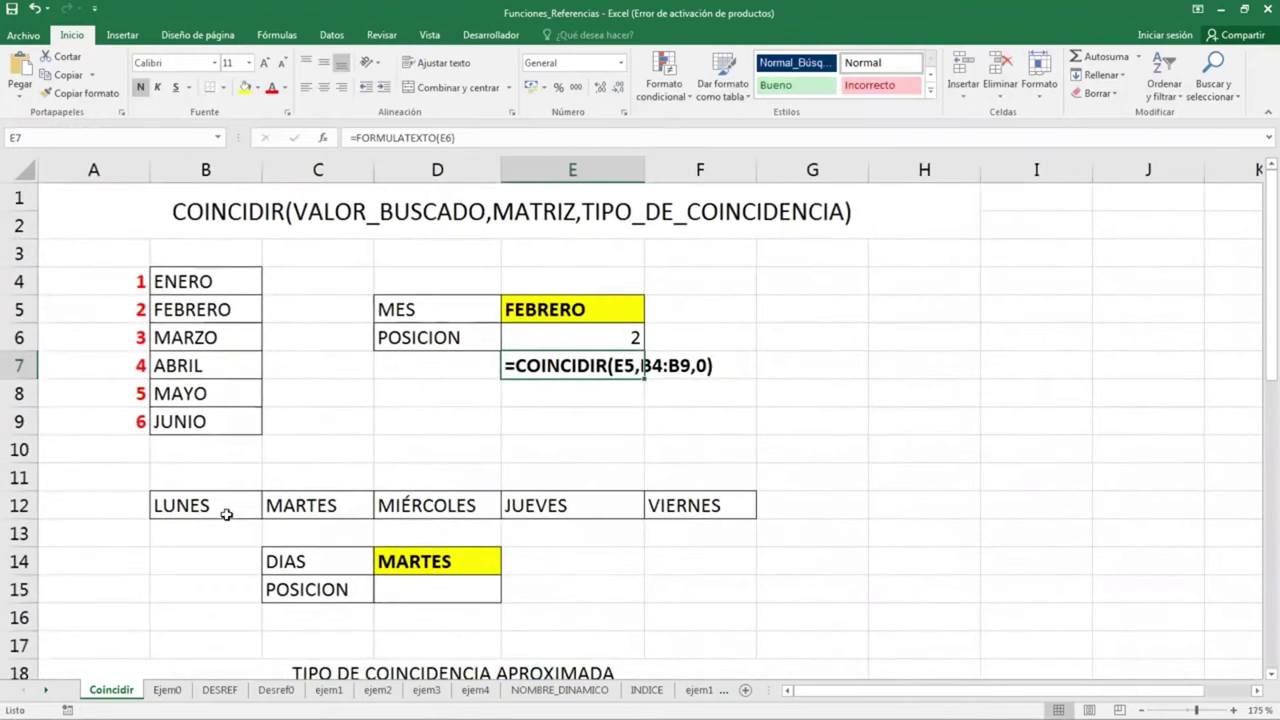
pyautogui.moveTo(226, 514); pyautogui.dragTo(737, 508)
pyautogui.click(478, 559)
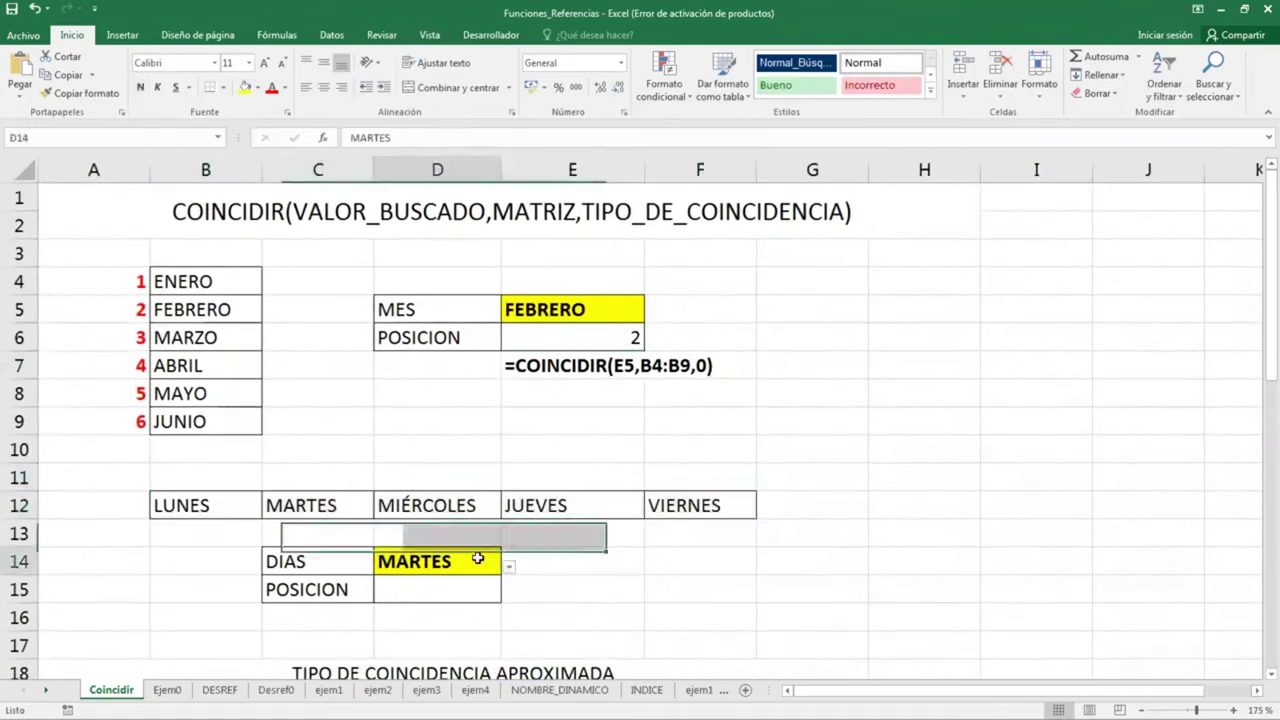
pyautogui.moveTo(204, 505); pyautogui.dragTo(705, 505)
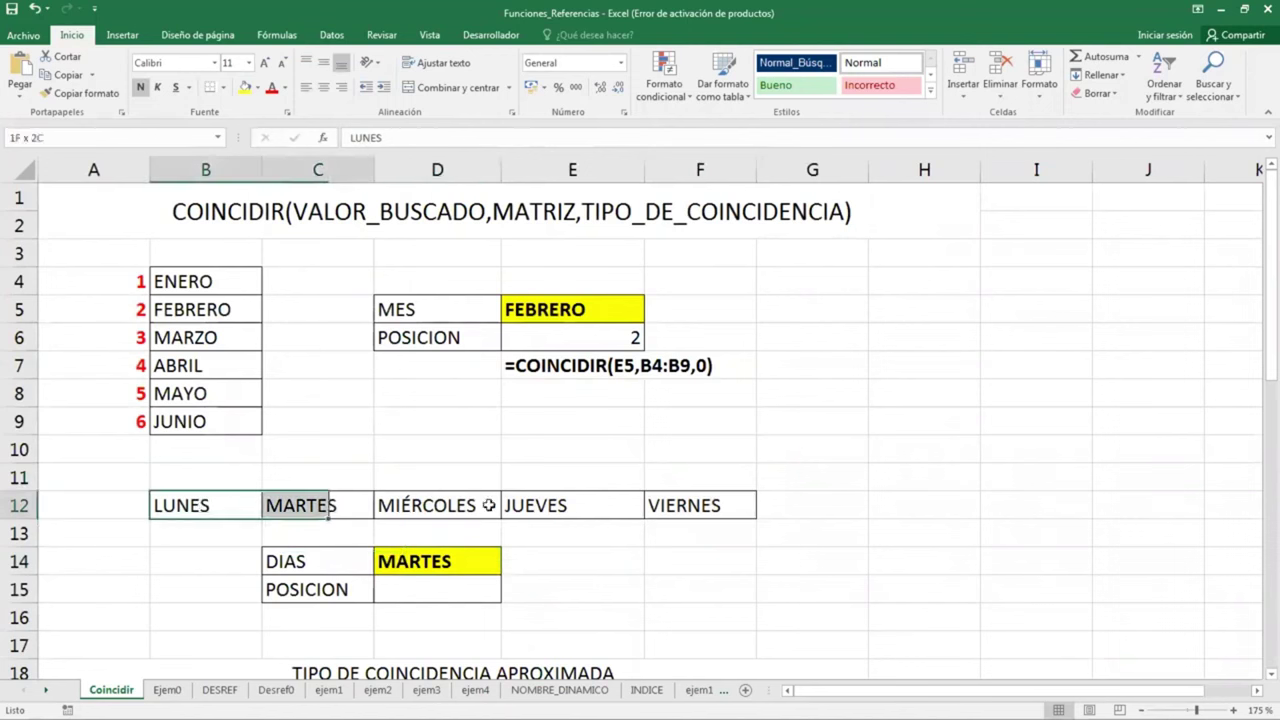
pyautogui.click(467, 591)
# Enter =COINCIDIR(D14,B12:F12,0) in D15, returning position 2
pyautogui.write('=')
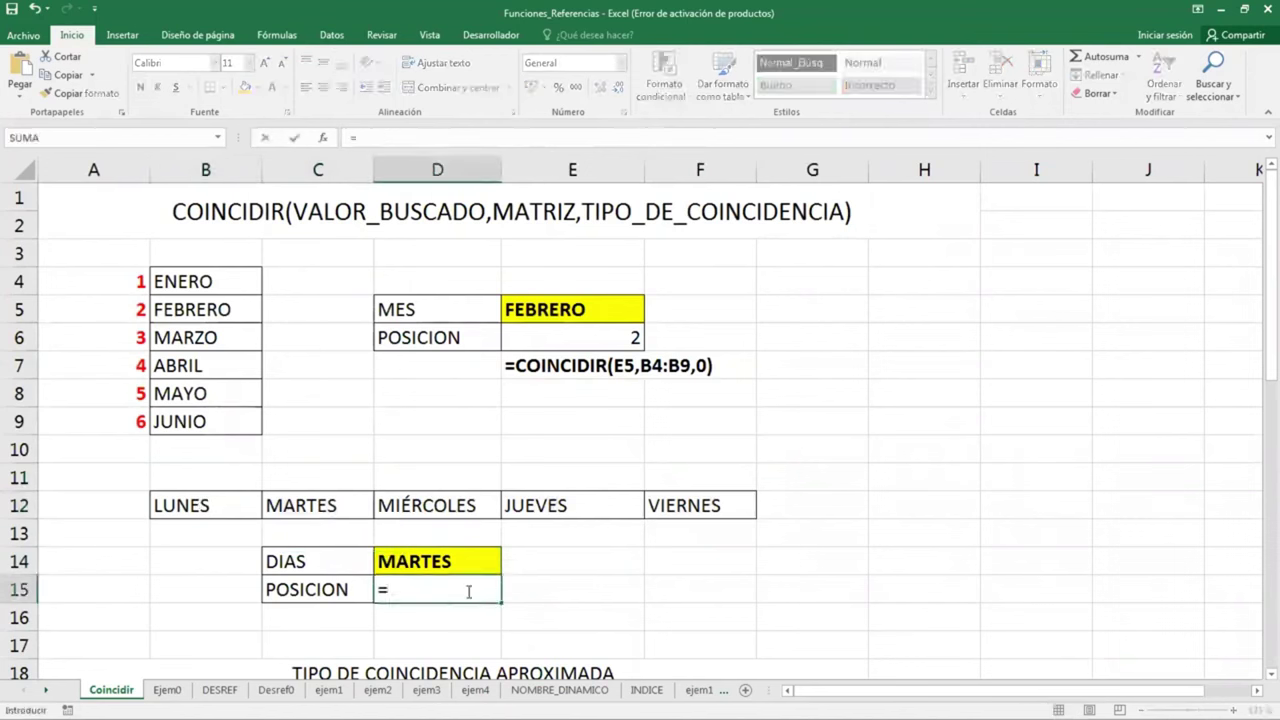
pyautogui.write('COINCIDIR(')
pyautogui.click(440, 561)
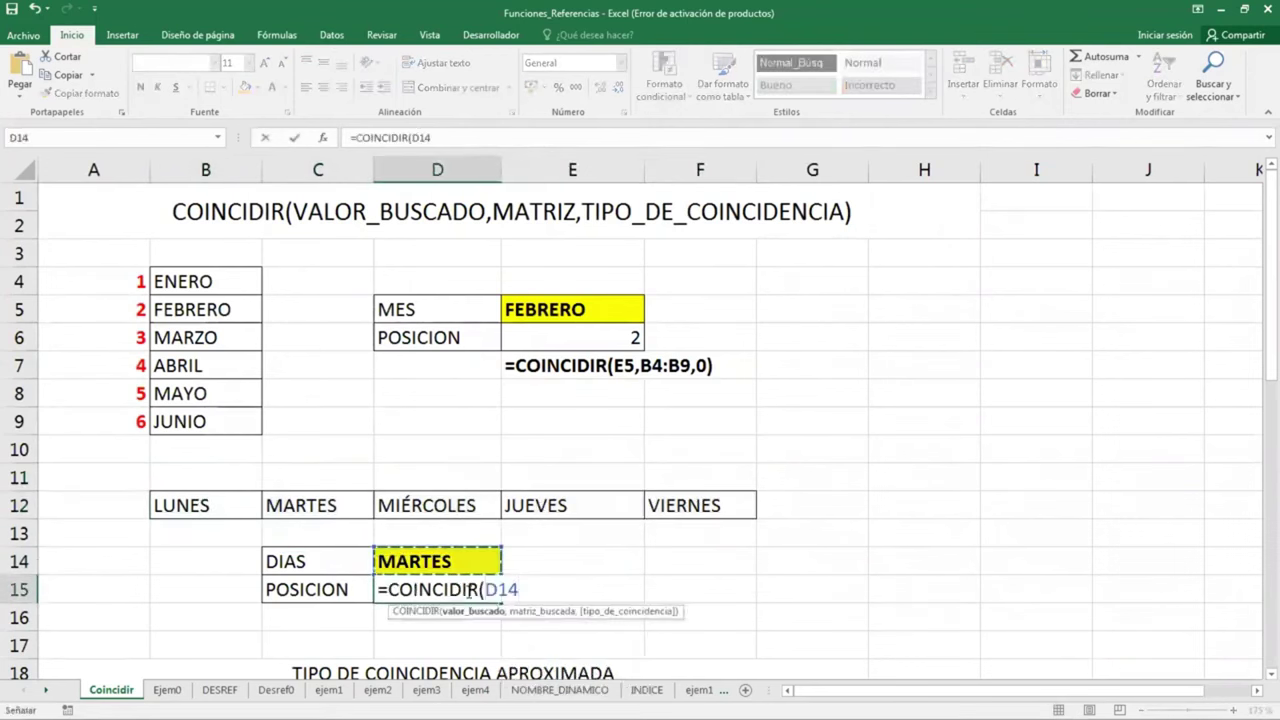
pyautogui.write(',')
pyautogui.moveTo(220, 514); pyautogui.dragTo(685, 514)
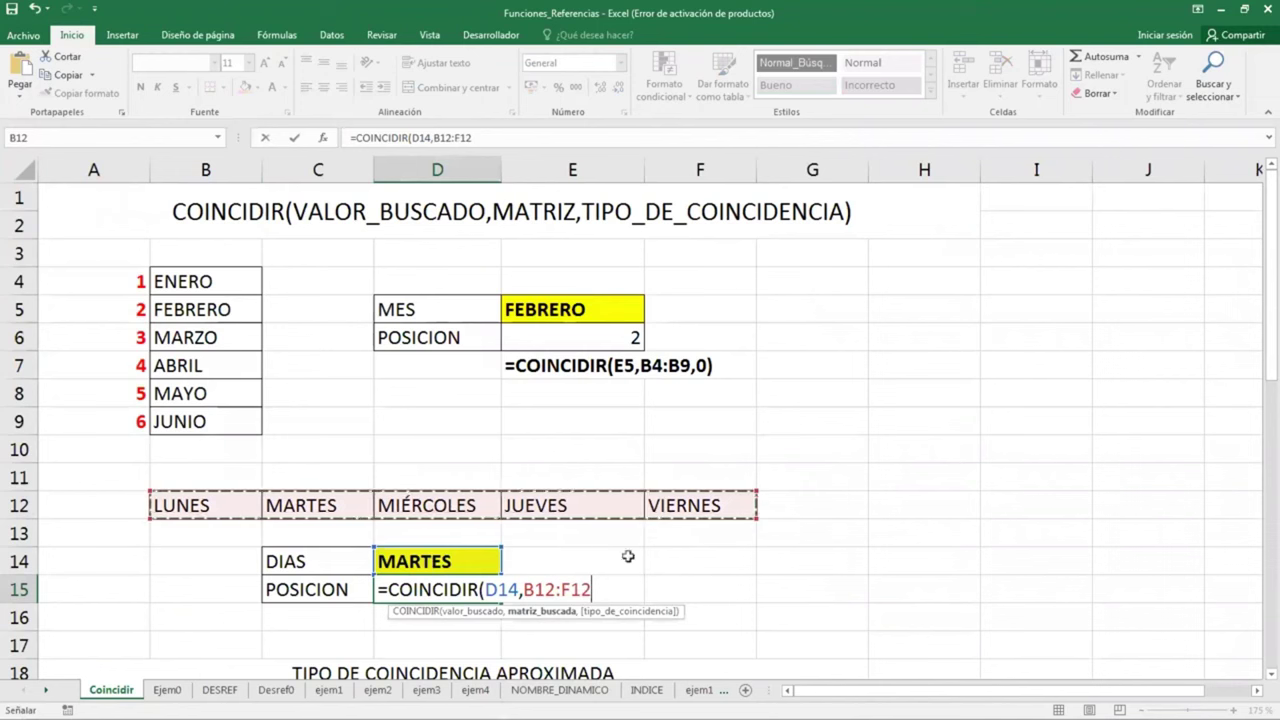
pyautogui.write(',0')
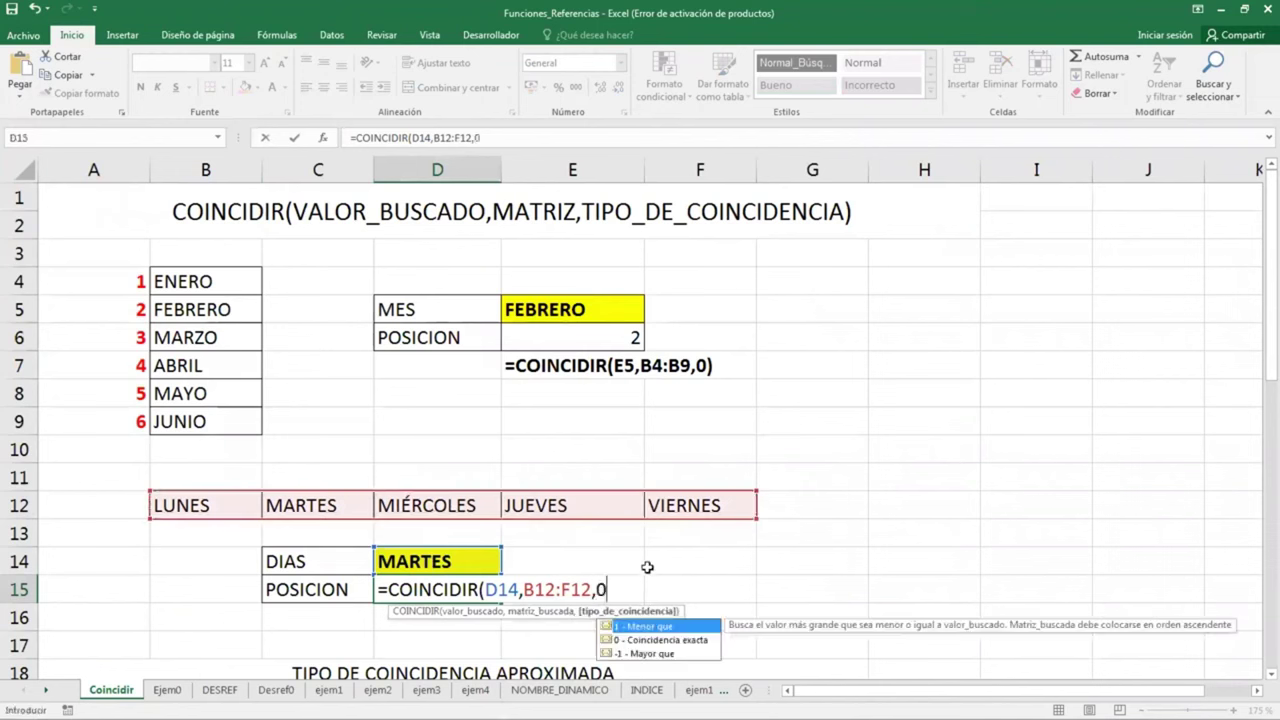
pyautogui.write(')')
pyautogui.press('Return')
# Show D15's formula as text in E15 with =FORMULATEXTO(D15)
pyautogui.press('Up')
pyautogui.press('Right')
pyautogui.write('=')
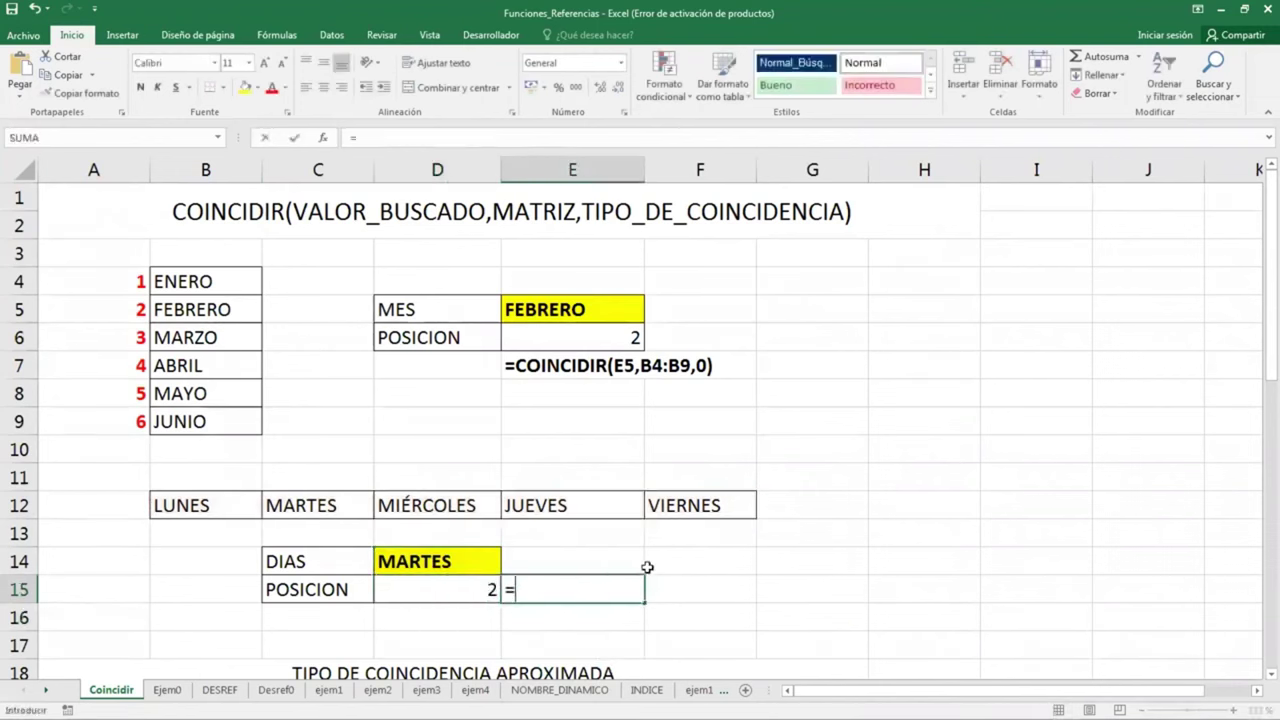
pyautogui.write('for')
pyautogui.press('Tab')
pyautogui.press('Left')
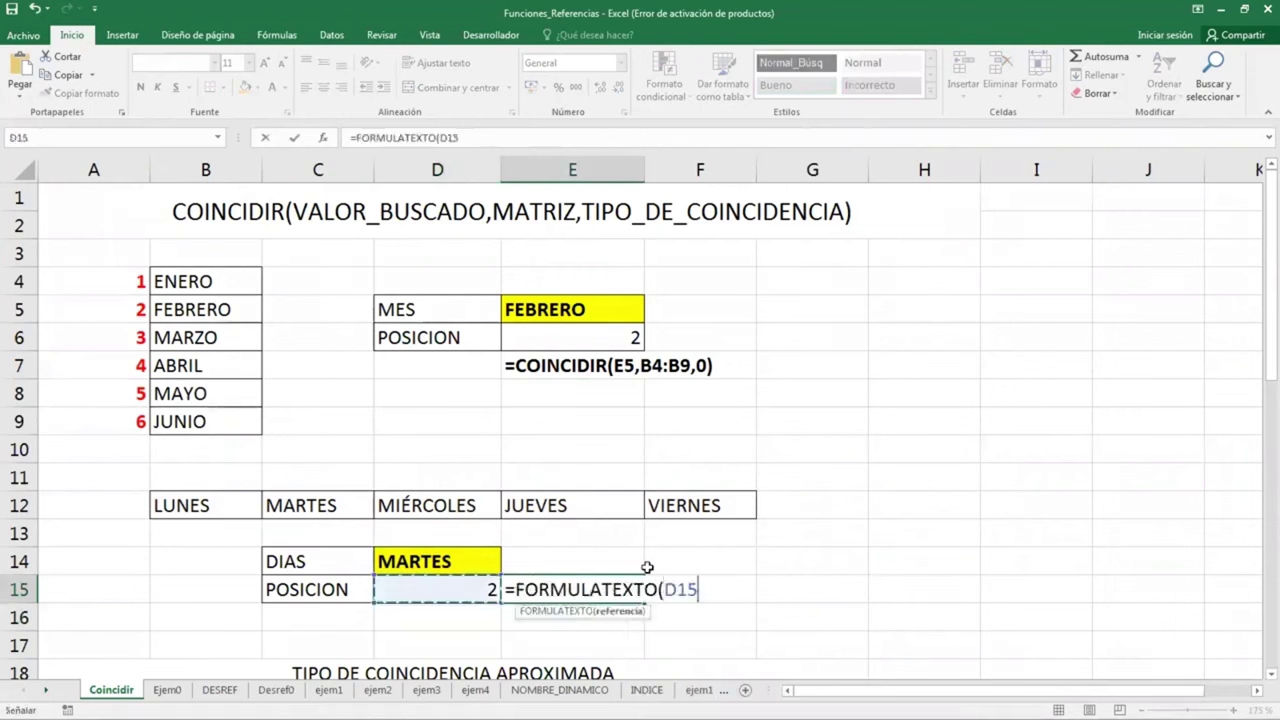
pyautogui.press('Return')
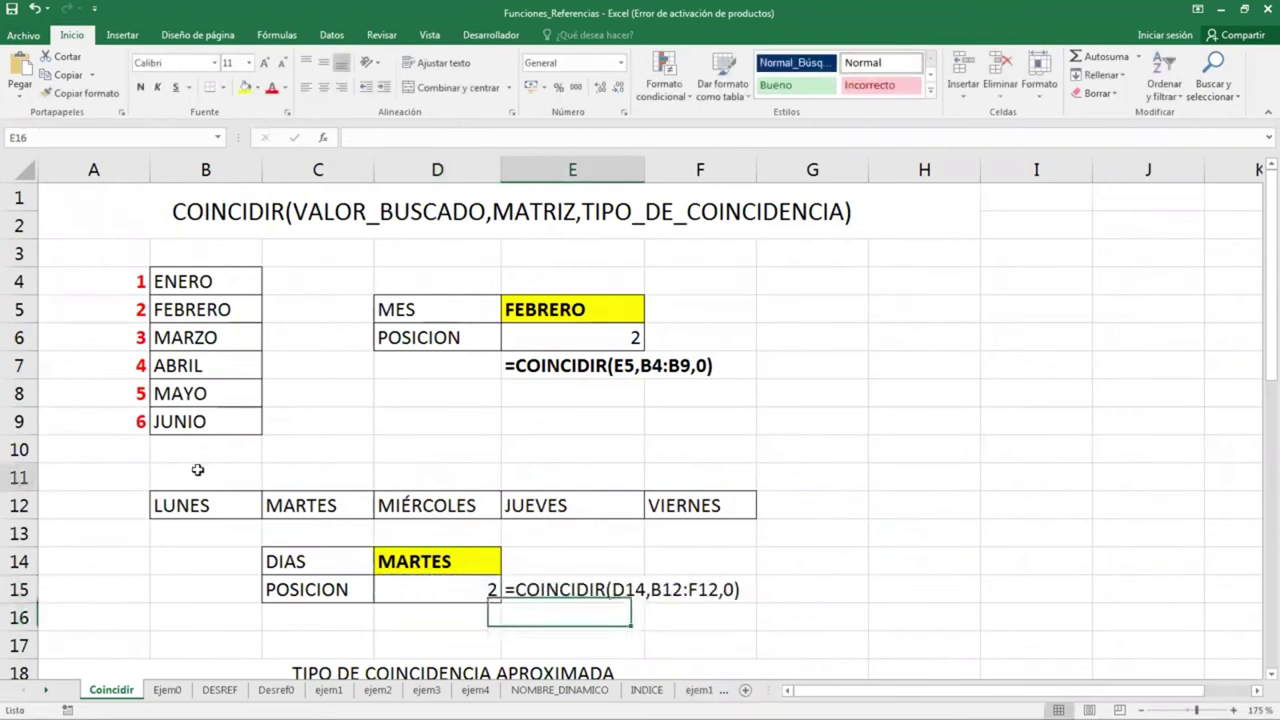
pyautogui.click(196, 470)
# Enter the numbers 1 to 5 across B11:F11 above the weekdays
pyautogui.write('1')
pyautogui.press('Tab')
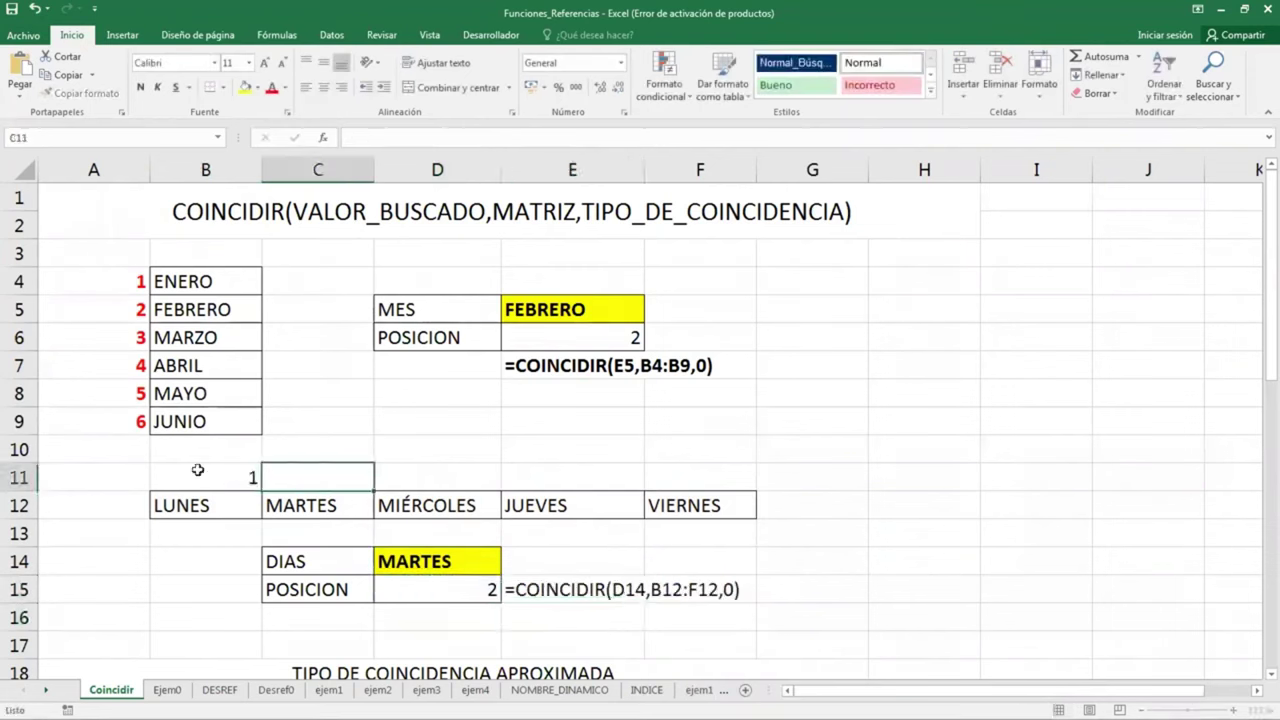
pyautogui.write('2')
pyautogui.press('Tab')
pyautogui.write('3')
pyautogui.press('Tab')
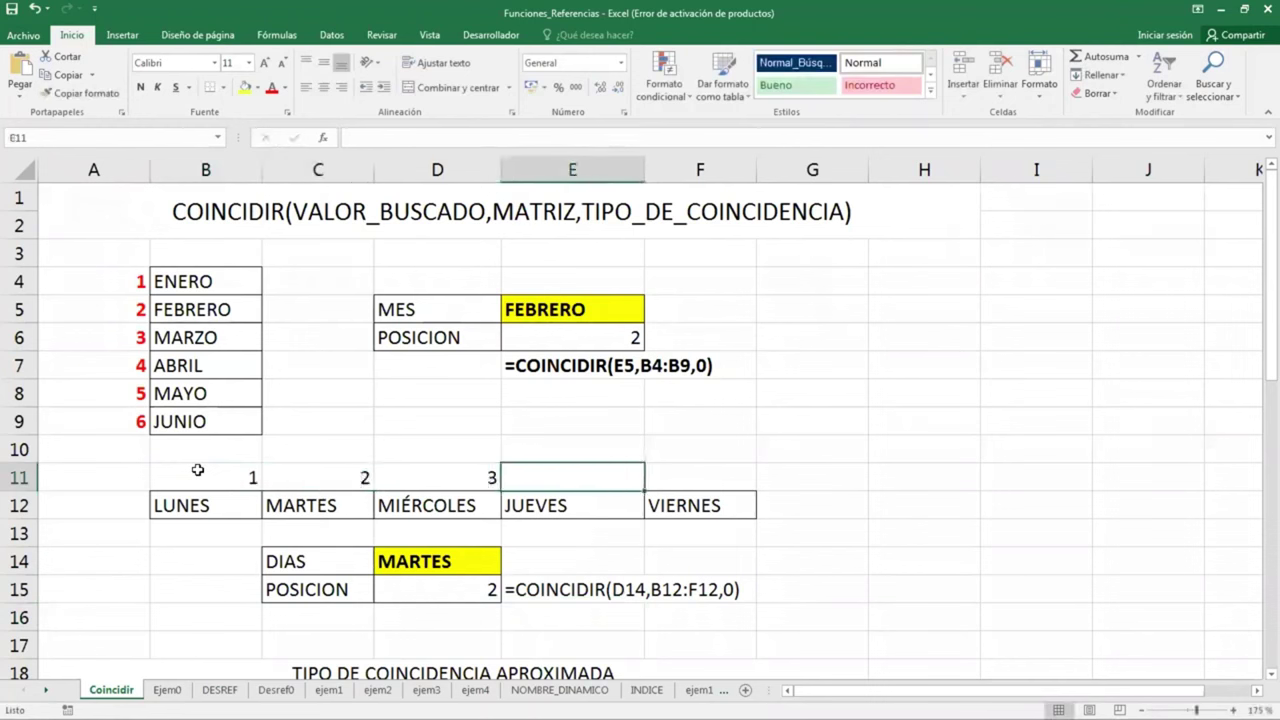
pyautogui.write('4')
pyautogui.press('Tab')
pyautogui.write('5')
pyautogui.press('Down')
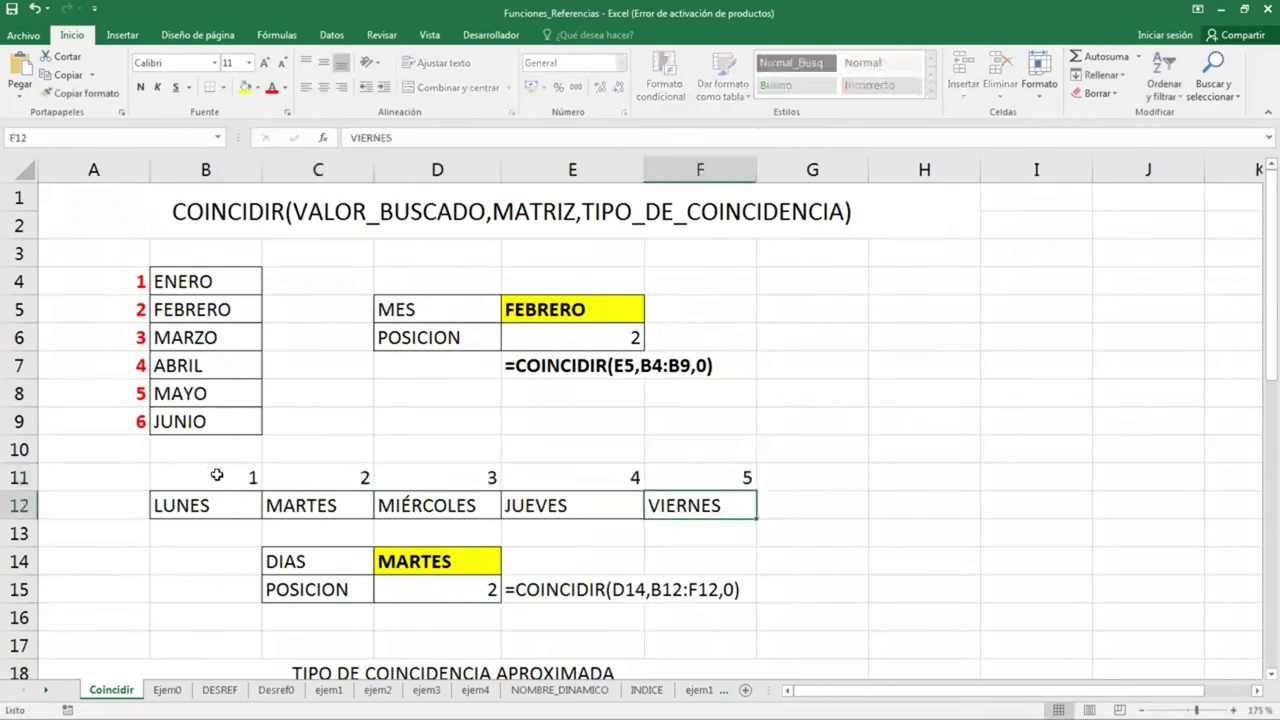
# Make the numbers in B11:F11 red, bold and centred
pyautogui.moveTo(214, 476); pyautogui.dragTo(690, 480)
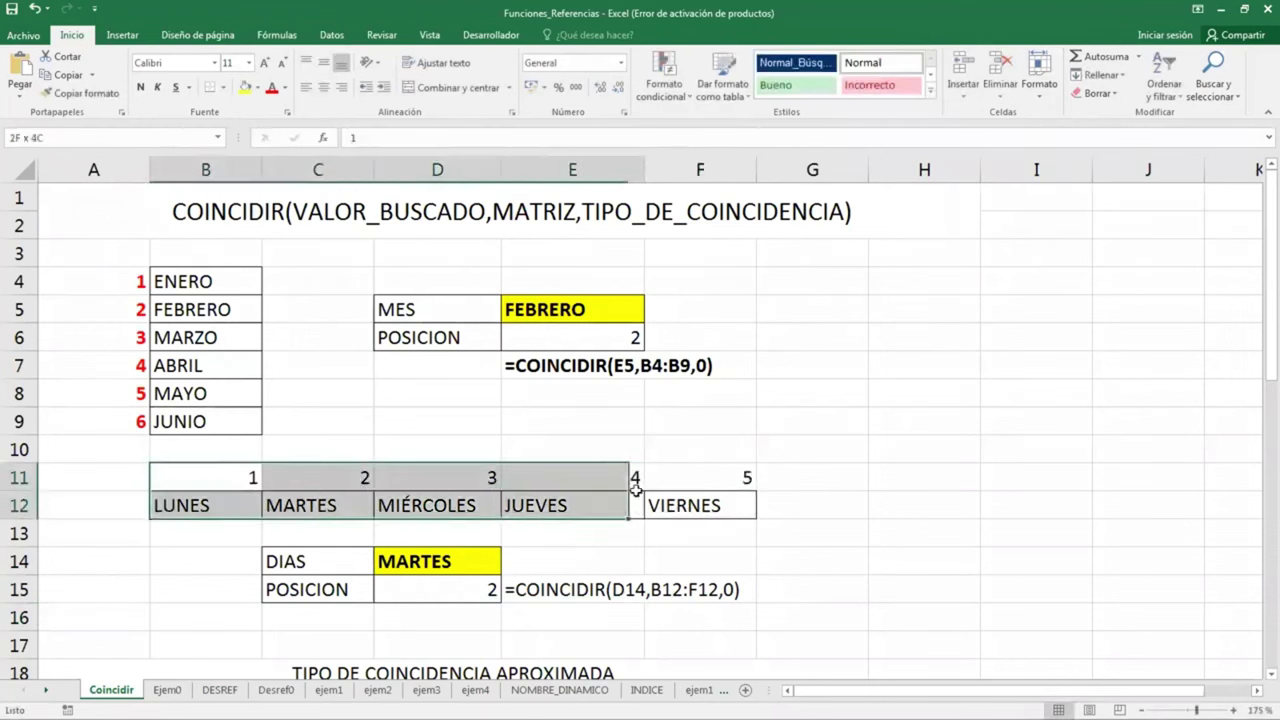
pyautogui.click(272, 87)
pyautogui.click(140, 87)
pyautogui.click(157, 87)
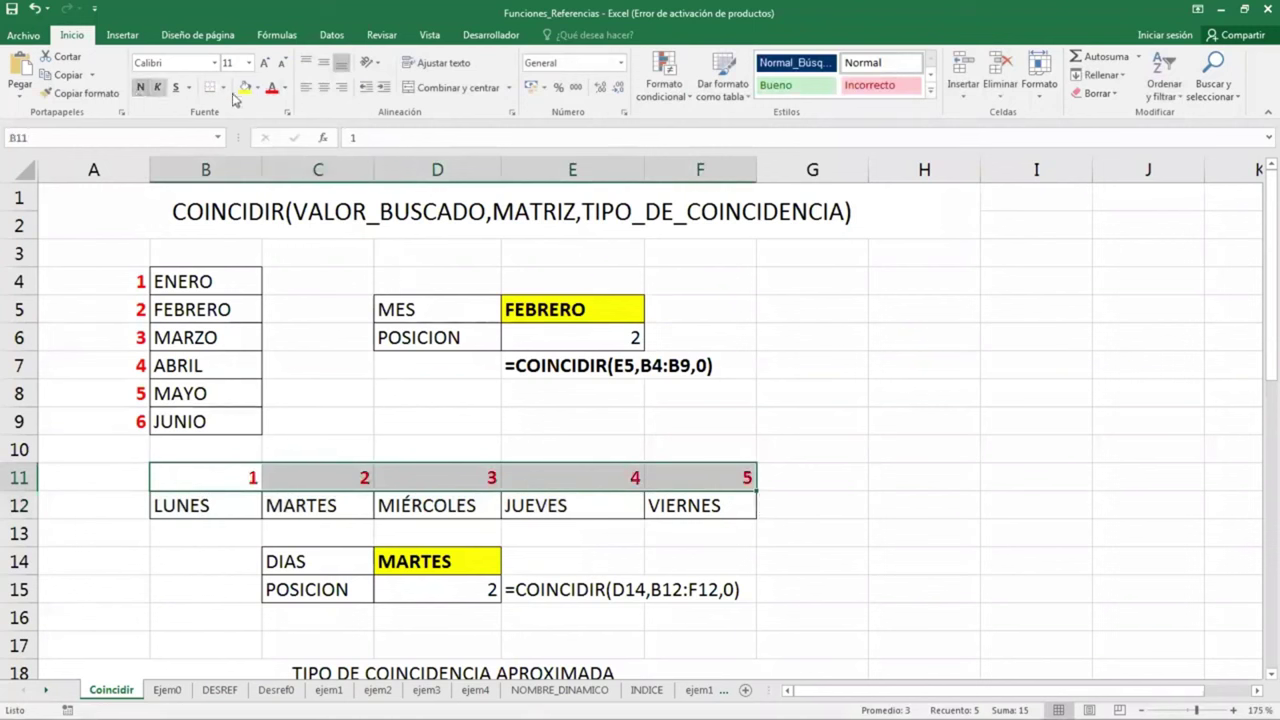
pyautogui.click(323, 87)
pyautogui.click(907, 532)
pyautogui.click(415, 562)
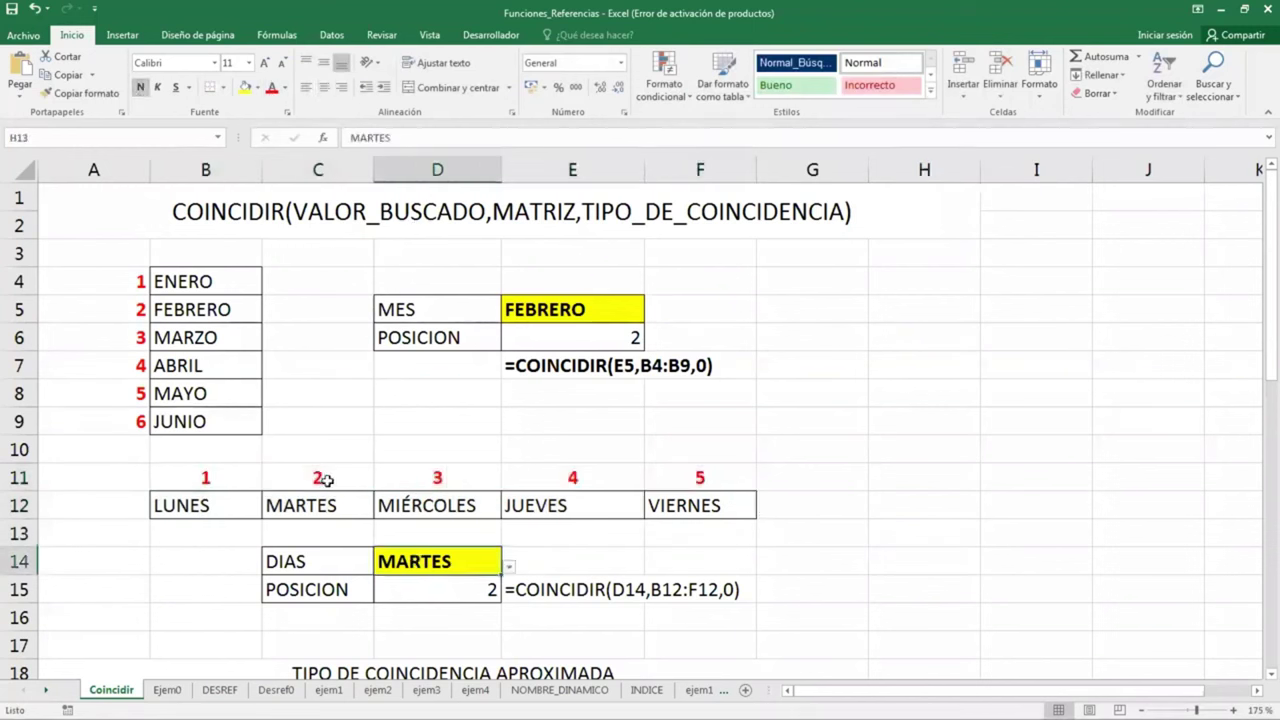
pyautogui.click(323, 480)
# Pick MIÉRCOLES from D14's day dropdown so POSICION returns 3
pyautogui.click(498, 561)
pyautogui.click(509, 566)
pyautogui.click(400, 620)
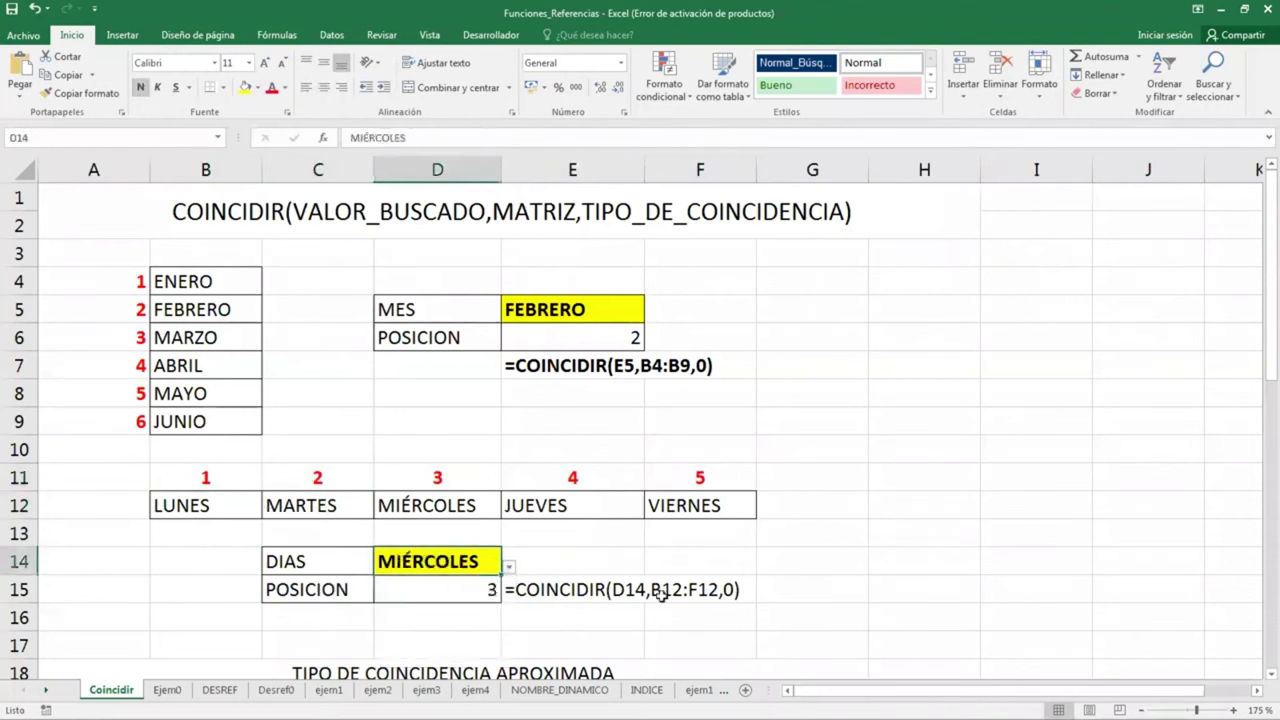
pyautogui.click(885, 563)
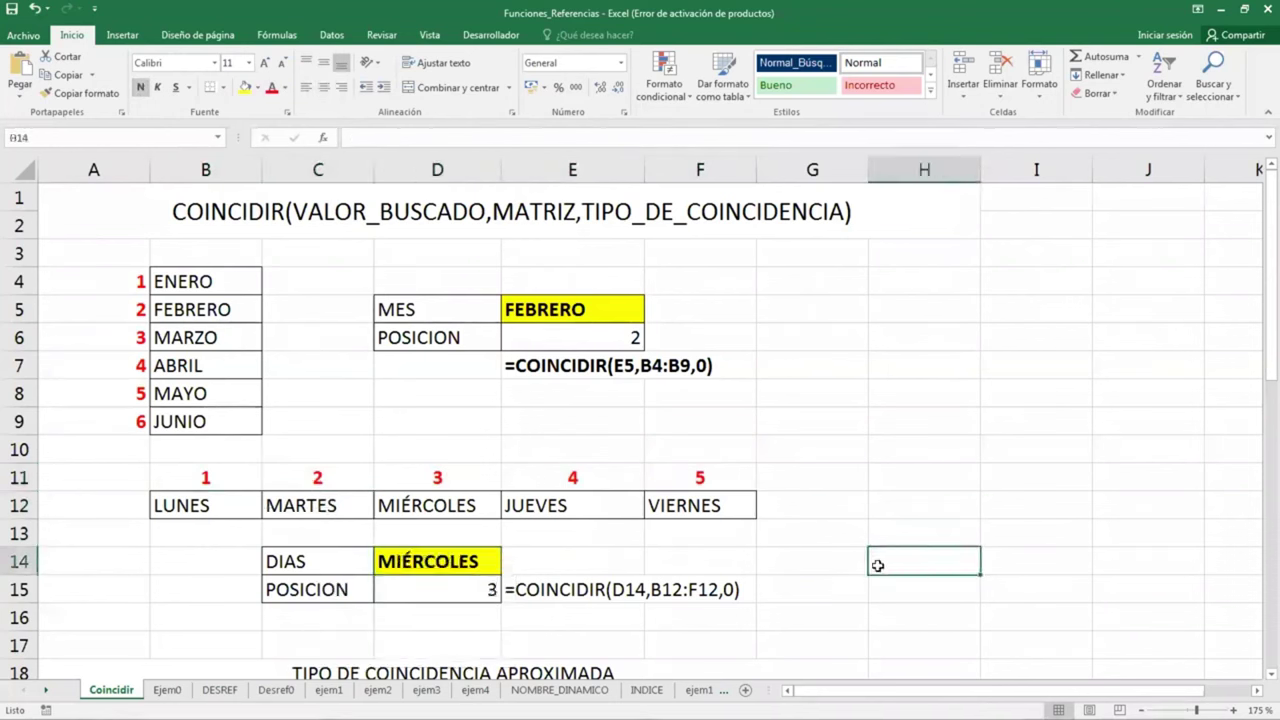
# Fill the weekday row B12:F12 orange from the palette, then apply the same orange to B4:B9
pyautogui.click(232, 501)
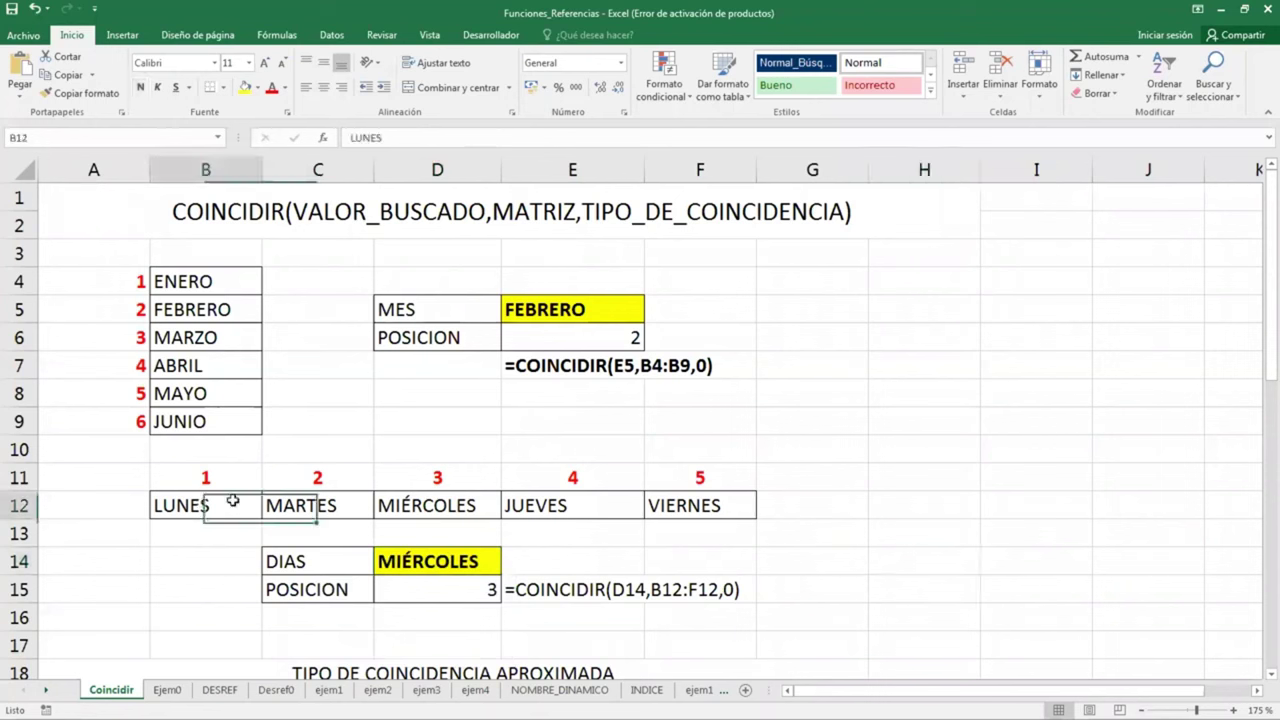
pyautogui.moveTo(232, 501); pyautogui.dragTo(655, 503)
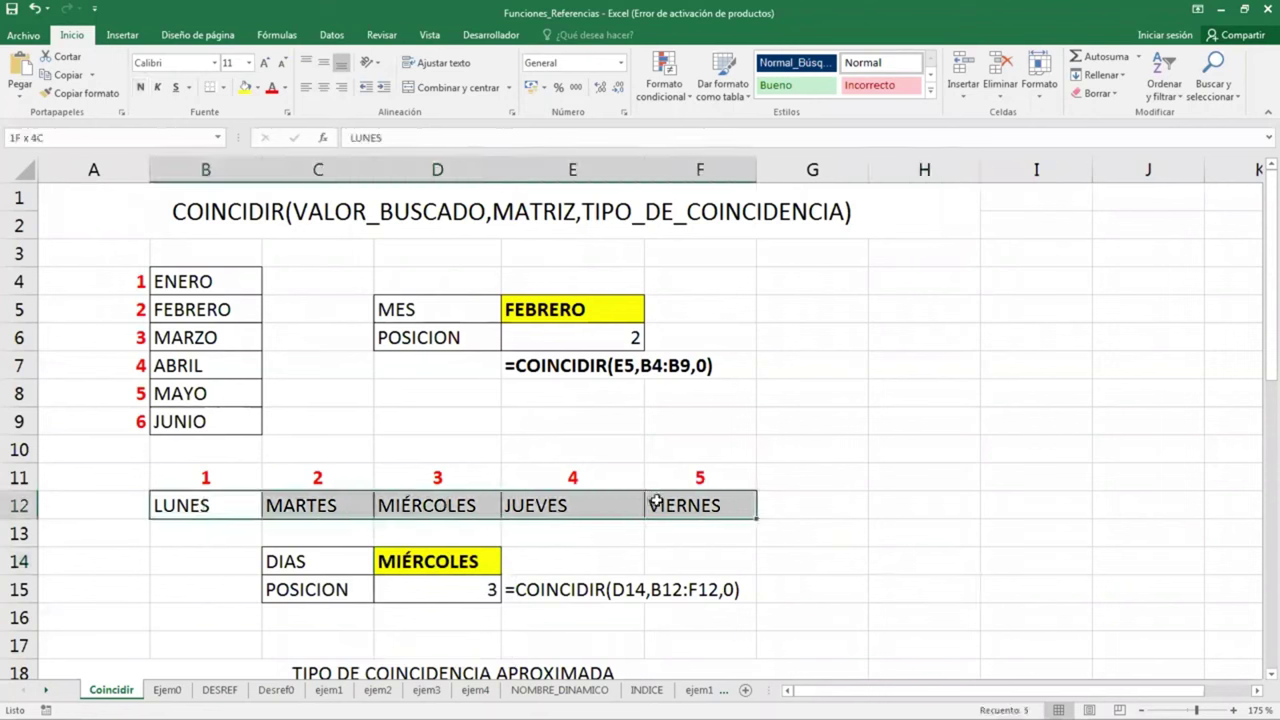
pyautogui.click(257, 88)
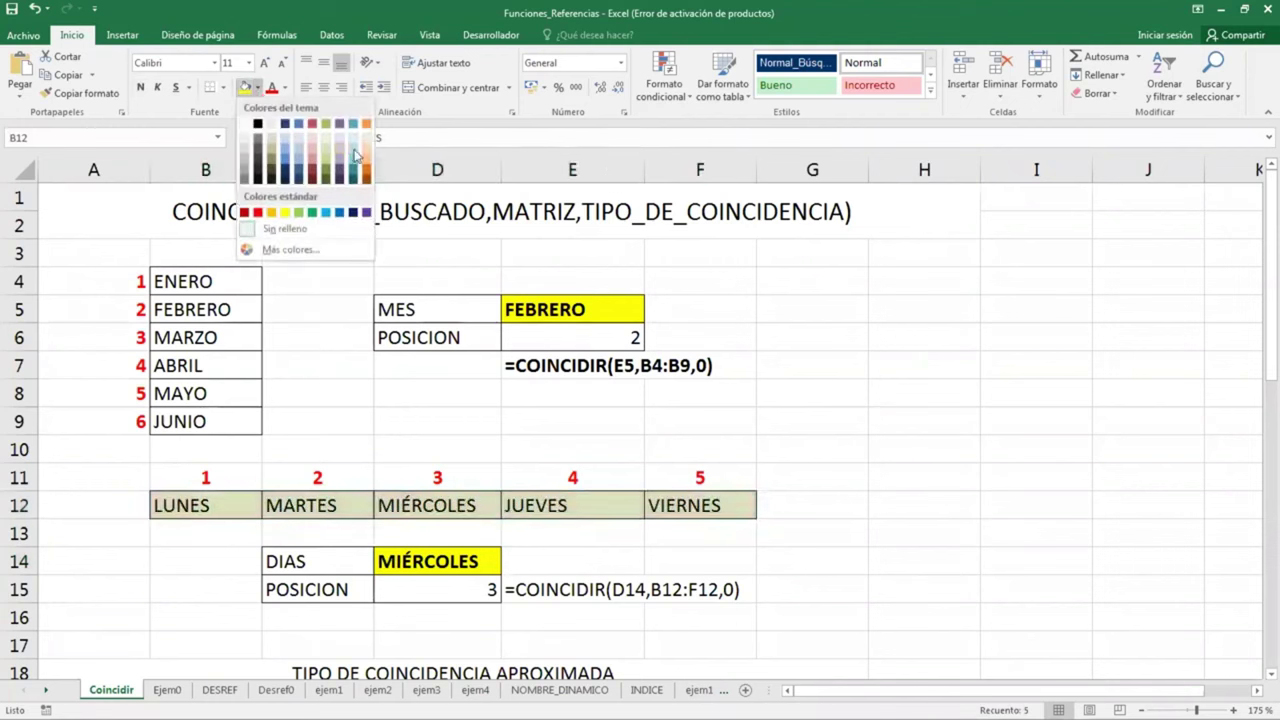
pyautogui.click(367, 155)
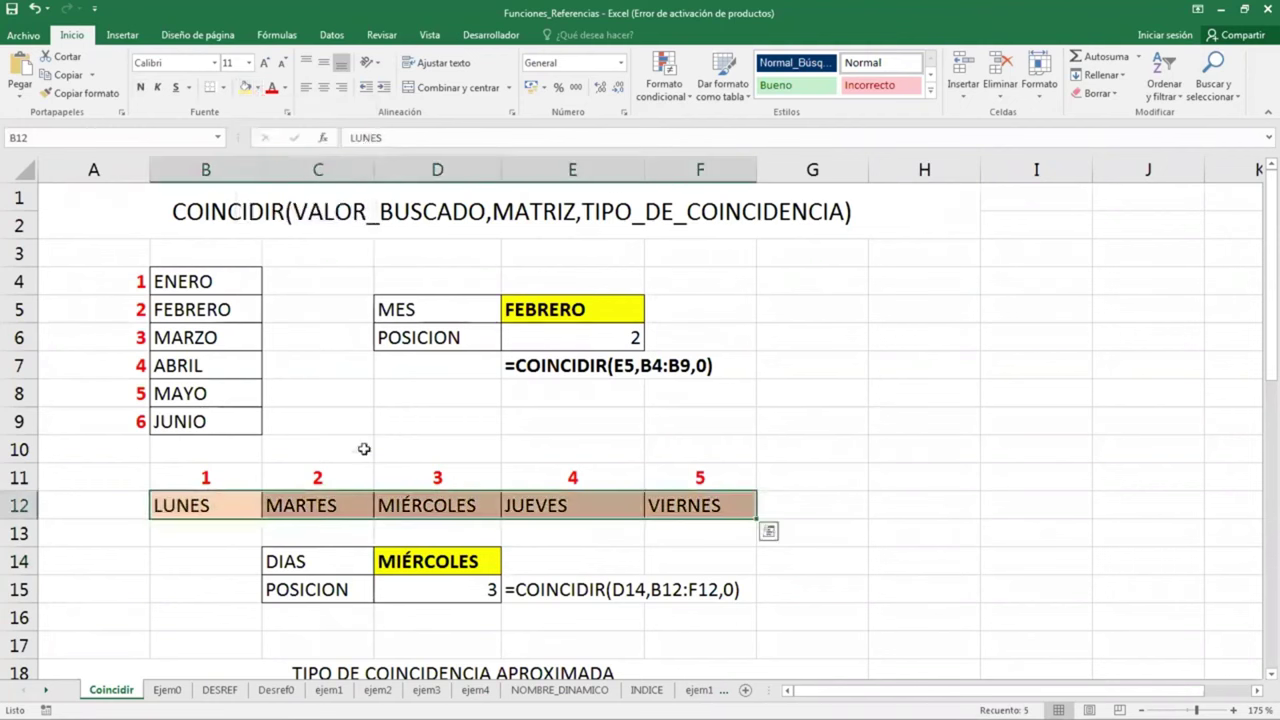
pyautogui.moveTo(231, 285); pyautogui.dragTo(231, 421)
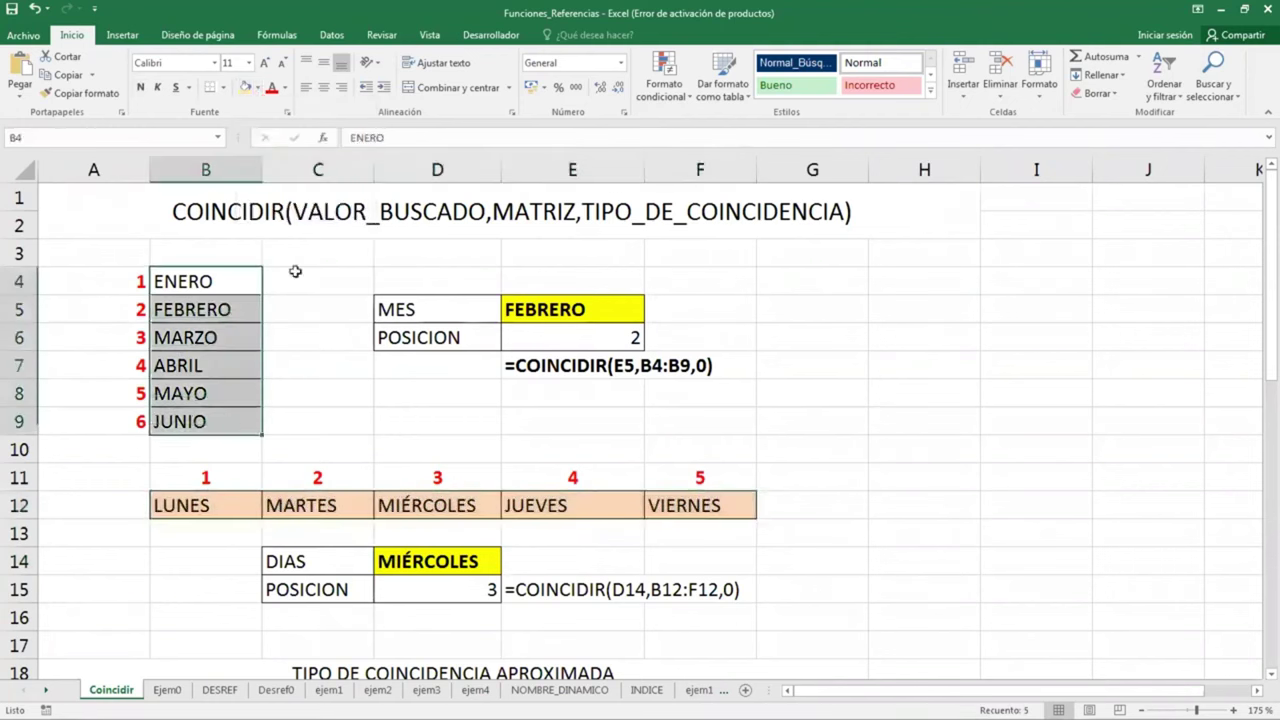
pyautogui.click(245, 90)
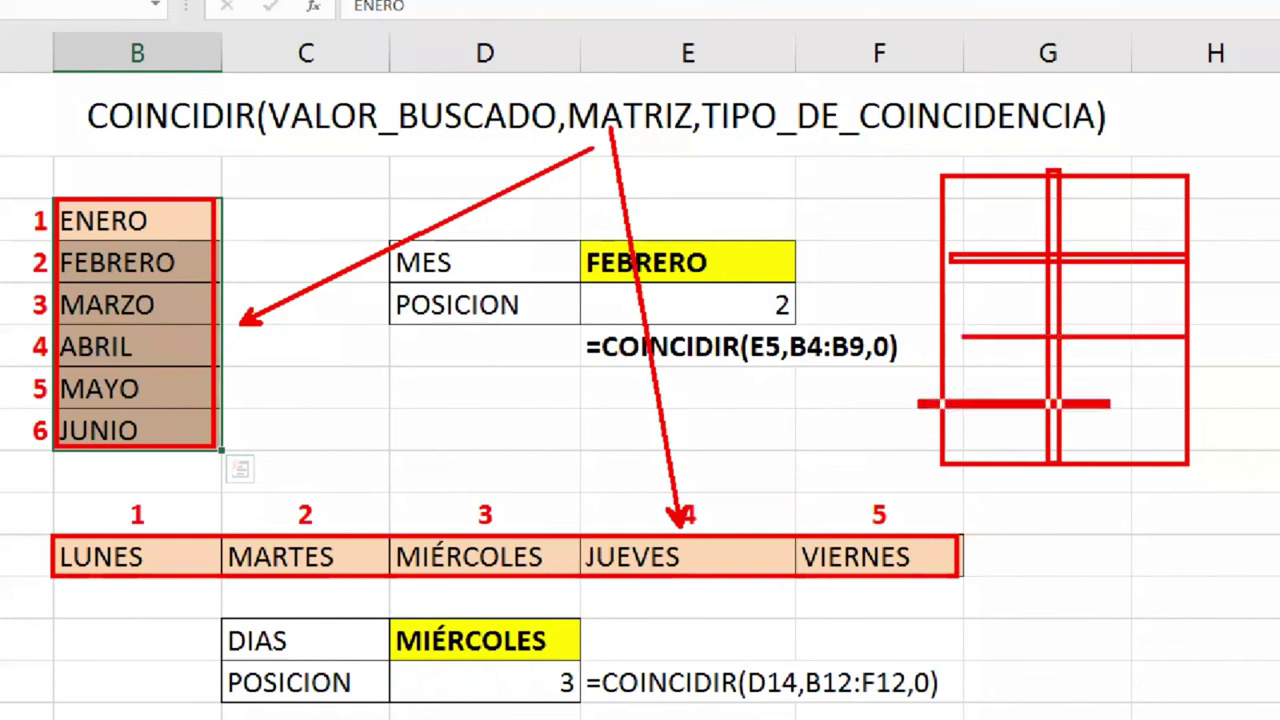
pyautogui.moveTo(1162, 140); pyautogui.dragTo(945, 488)
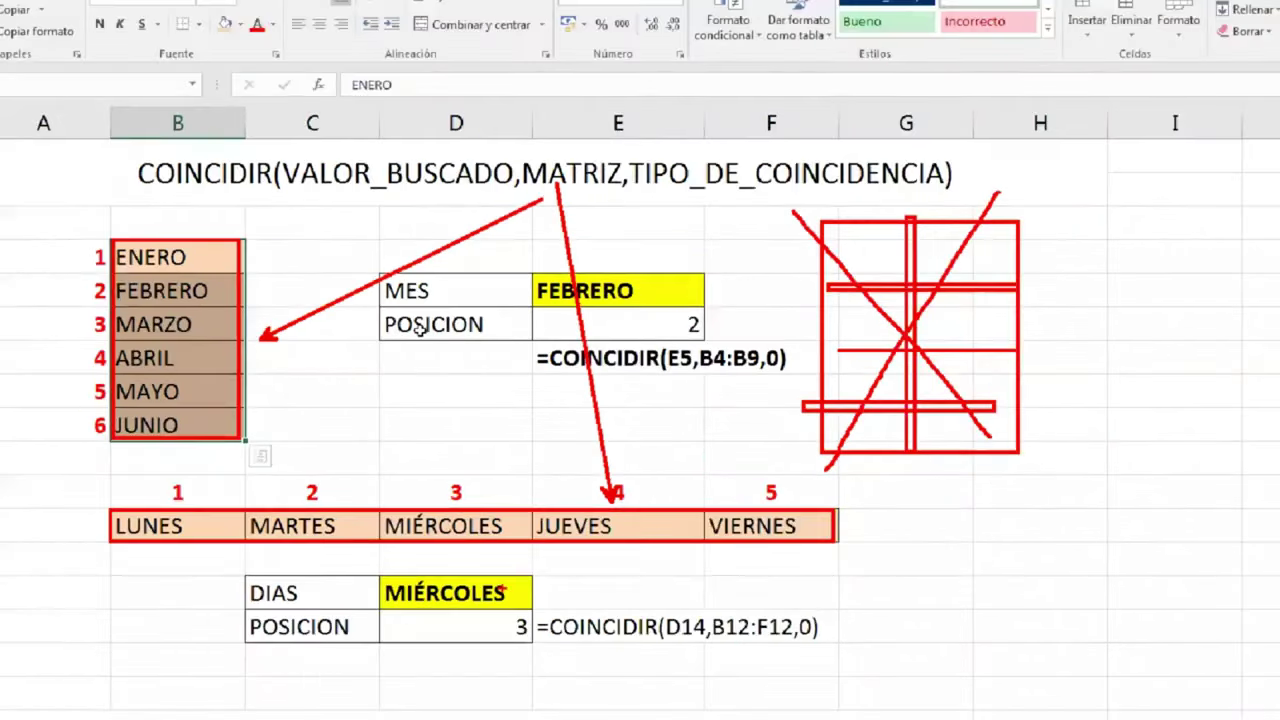
pyautogui.click(409, 366)
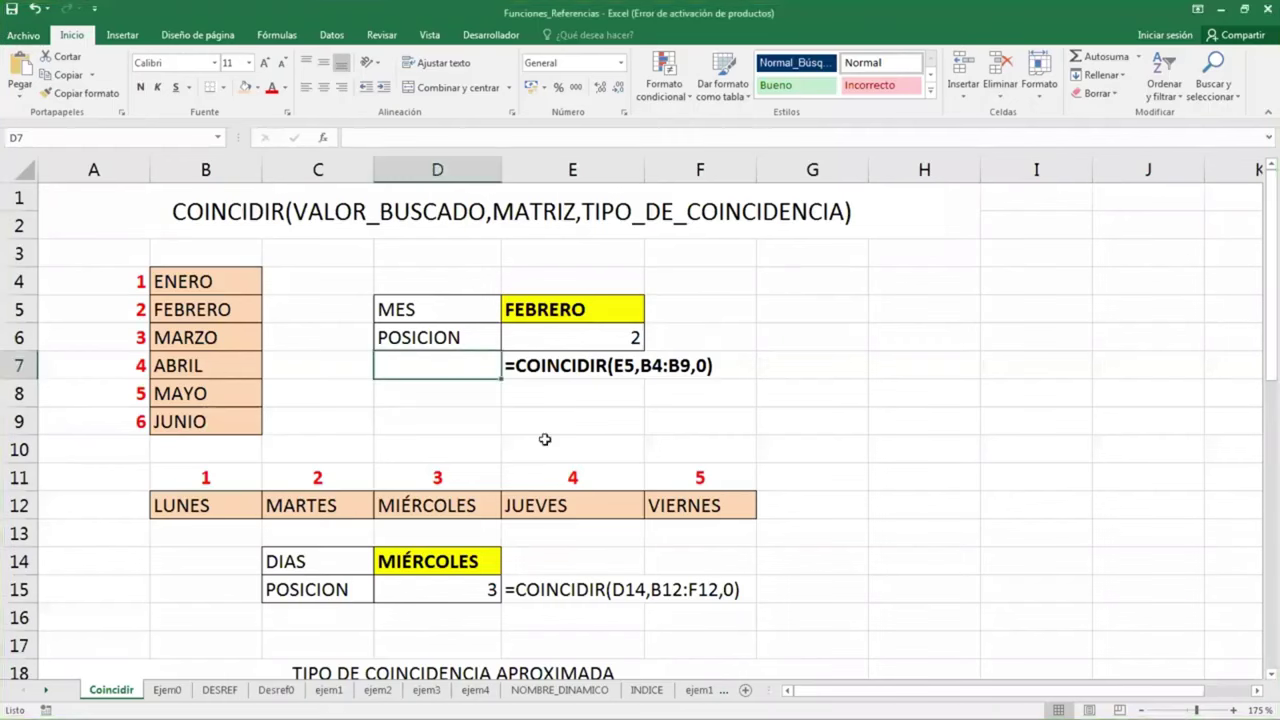
# Scroll down to the TIPO DE COINCIDENCIA APROXIMADA section with the 10–90 and 90–10 lists
pyautogui.scroll(-2, 545, 439)
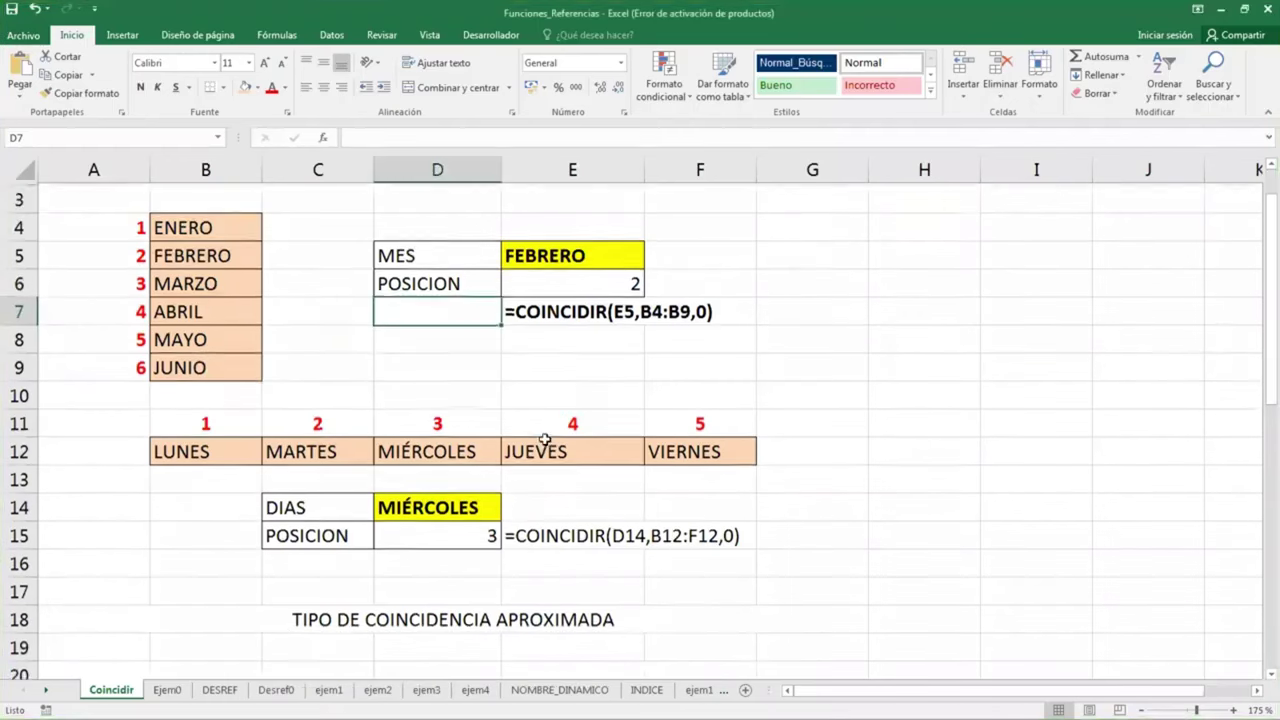
pyautogui.scroll(-1, 545, 439)
pyautogui.scroll(-1, 545, 439)
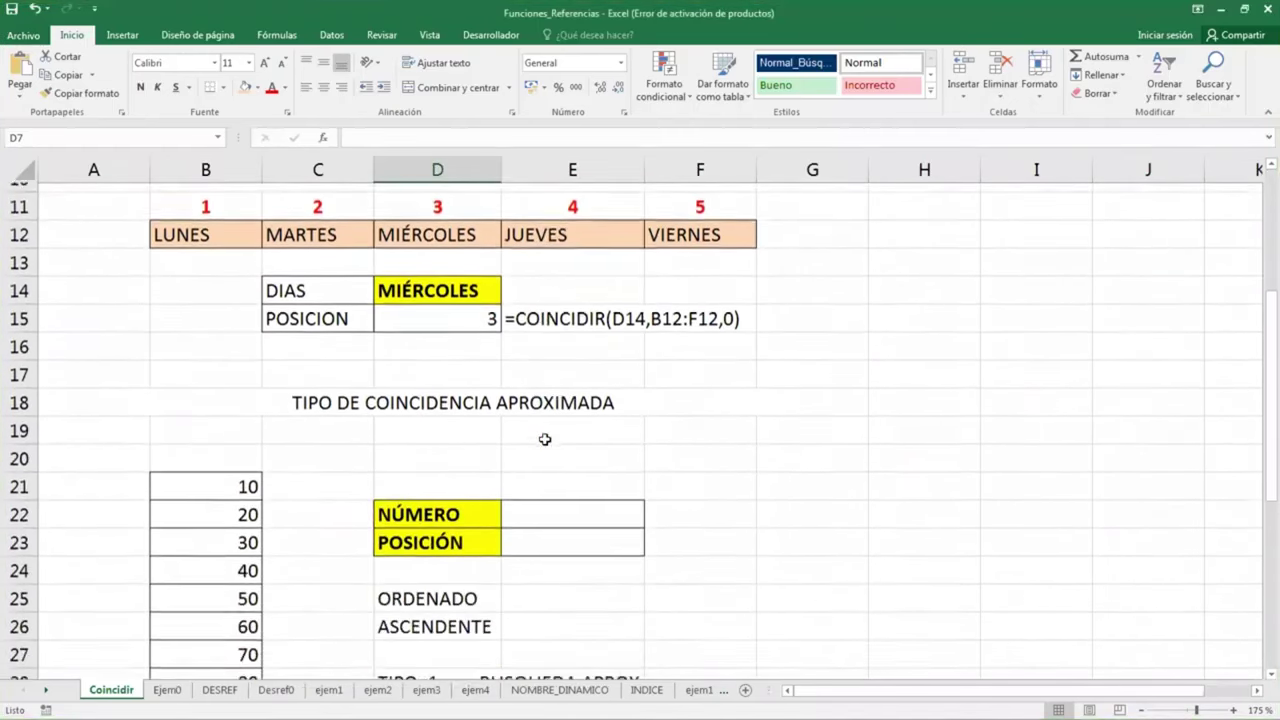
pyautogui.scroll(-1, 545, 439)
pyautogui.scroll(-1, 545, 439)
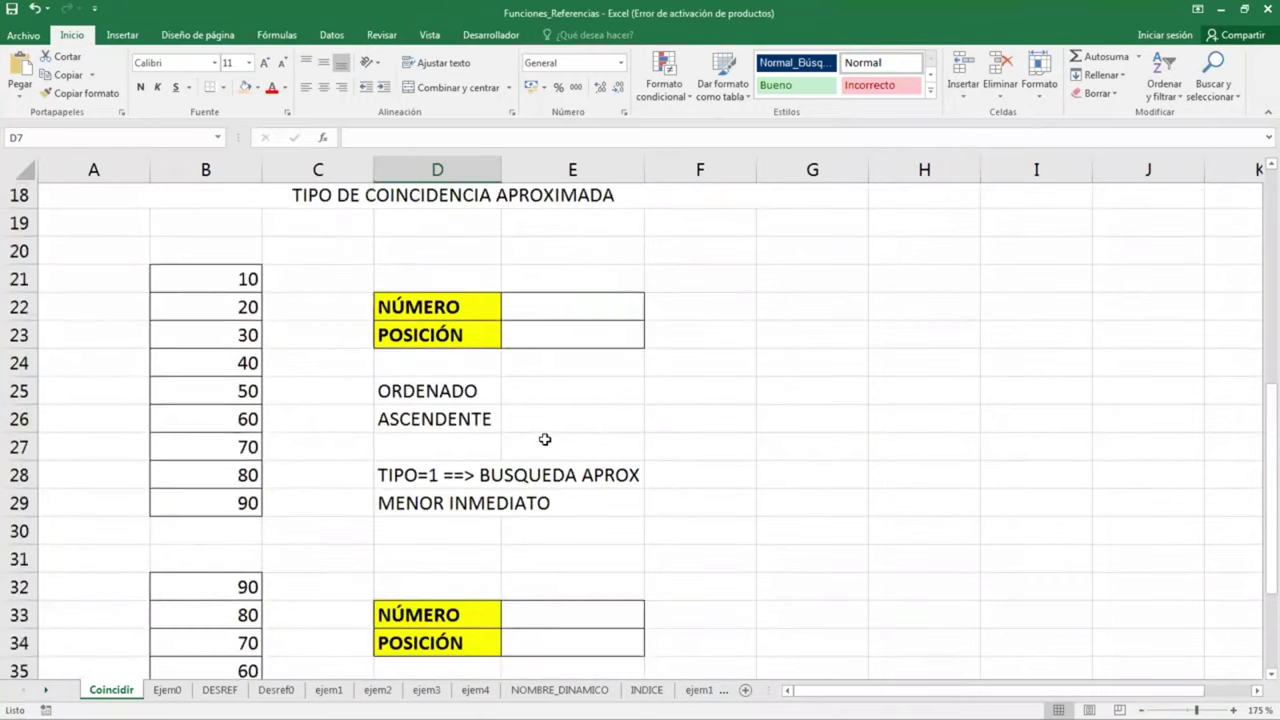
pyautogui.scroll(1, 429, 523)
pyautogui.hotkey('ctrl', 'Down')
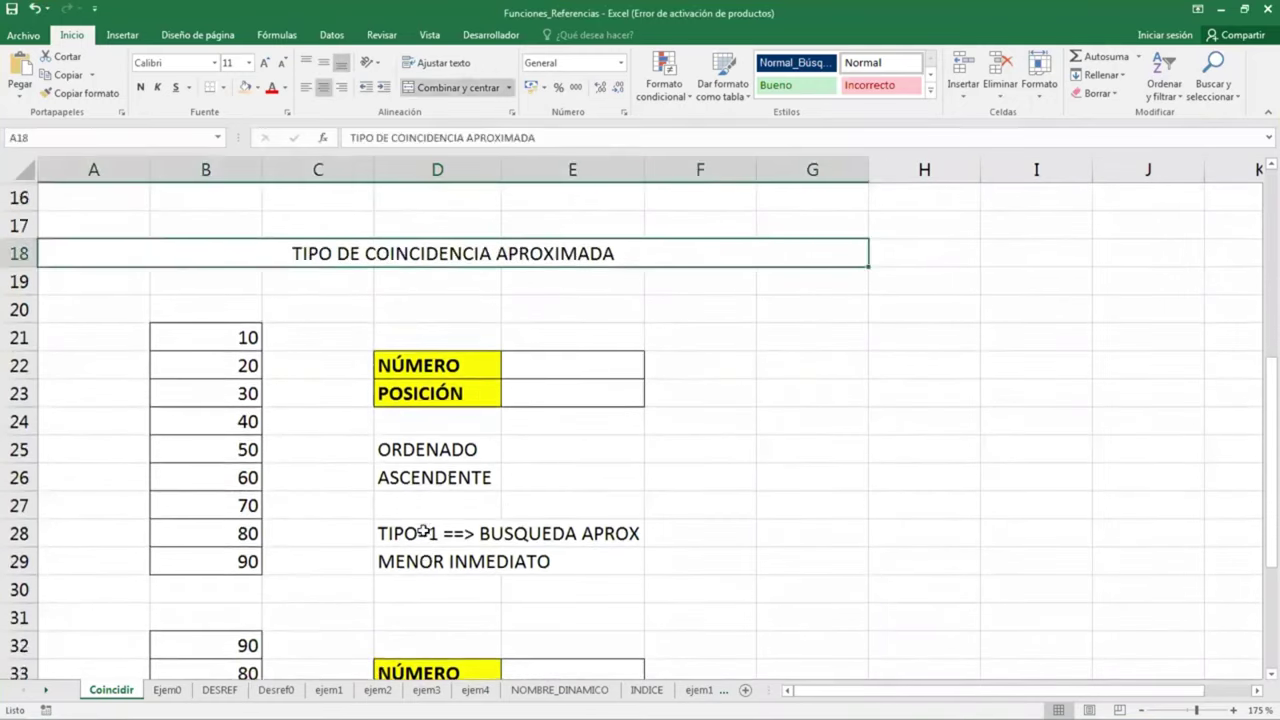
pyautogui.scroll(-1, 424, 531)
pyautogui.scroll(-1, 420, 526)
pyautogui.scroll(-1, 423, 486)
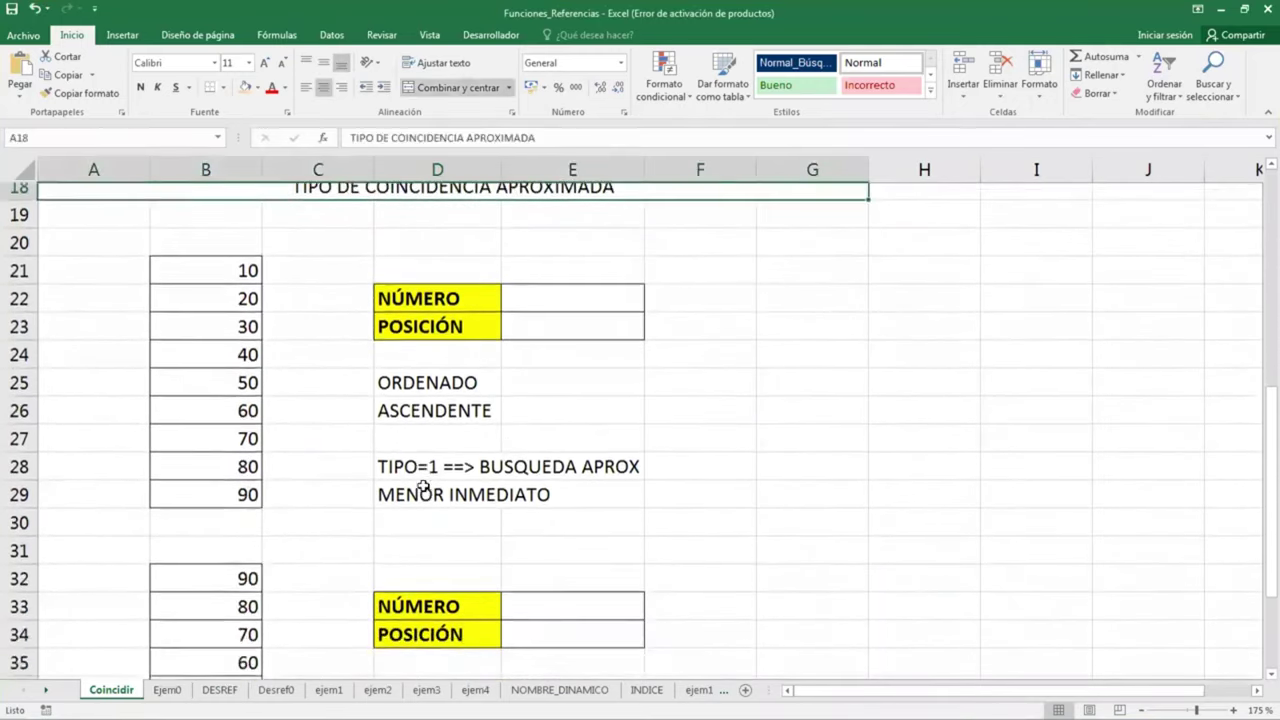
pyautogui.scroll(-1, 437, 517)
pyautogui.scroll(-2, 428, 514)
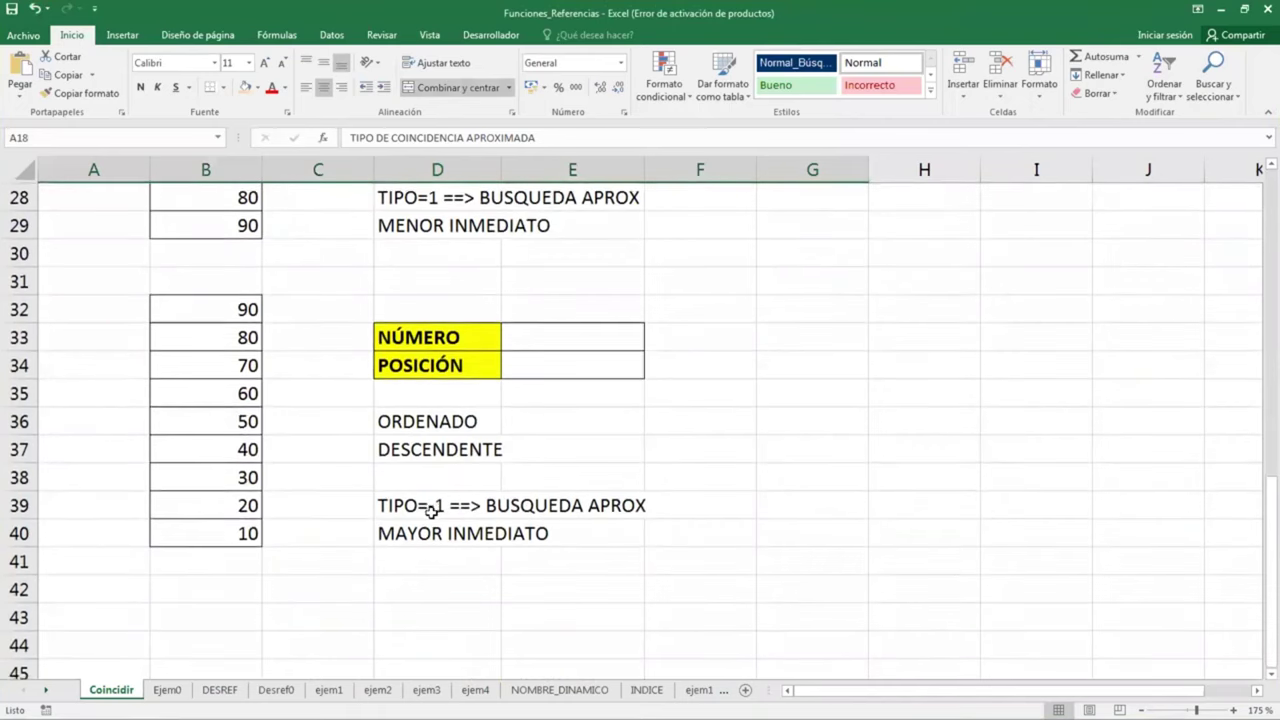
pyautogui.scroll(1, 428, 510)
pyautogui.scroll(3, 431, 513)
pyautogui.scroll(1, 434, 434)
pyautogui.scroll(2, 420, 457)
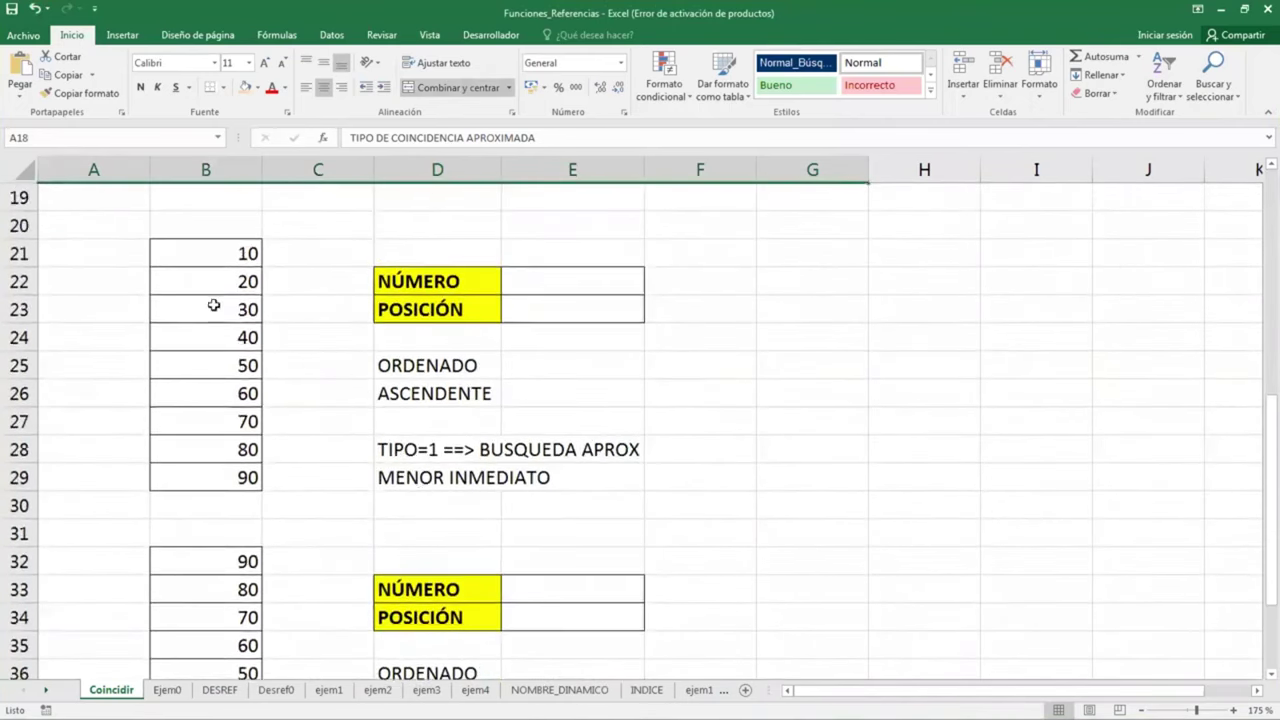
# Give the ascending numbers 10–90 in B21:B29 a light orange fill and bold font
pyautogui.click(207, 258)
pyautogui.moveTo(215, 293); pyautogui.dragTo(210, 476)
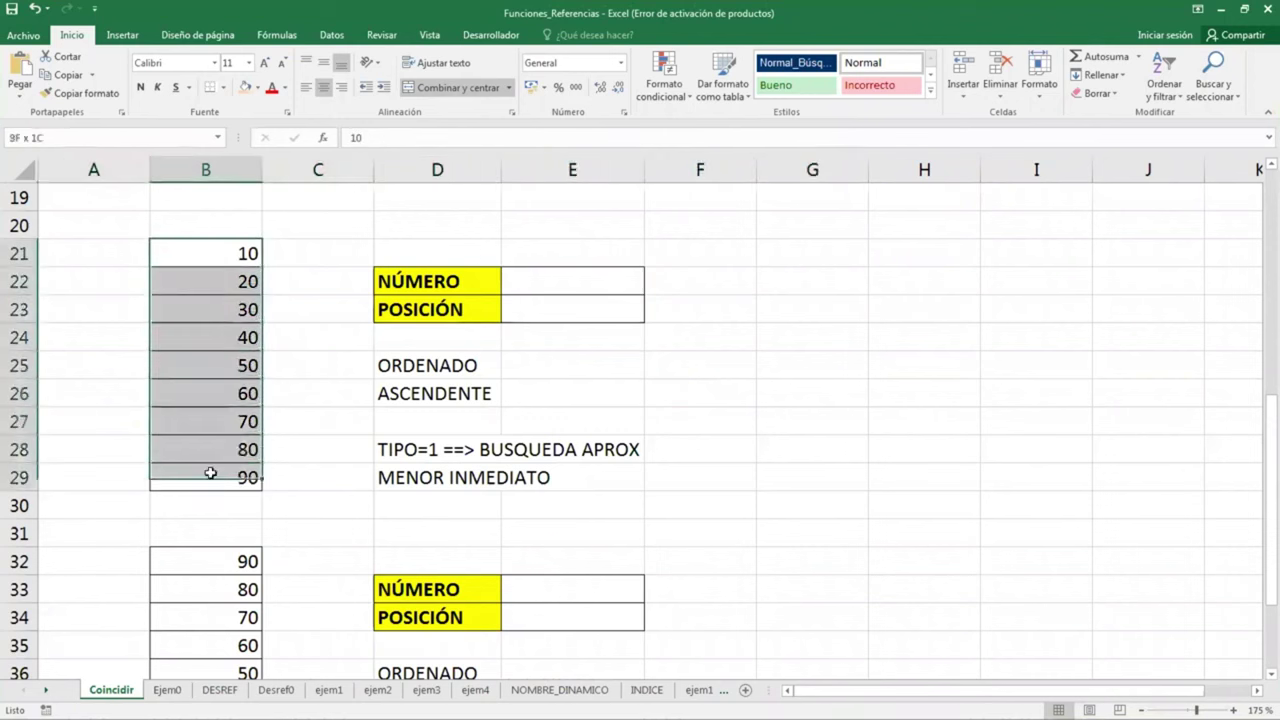
pyautogui.click(246, 88)
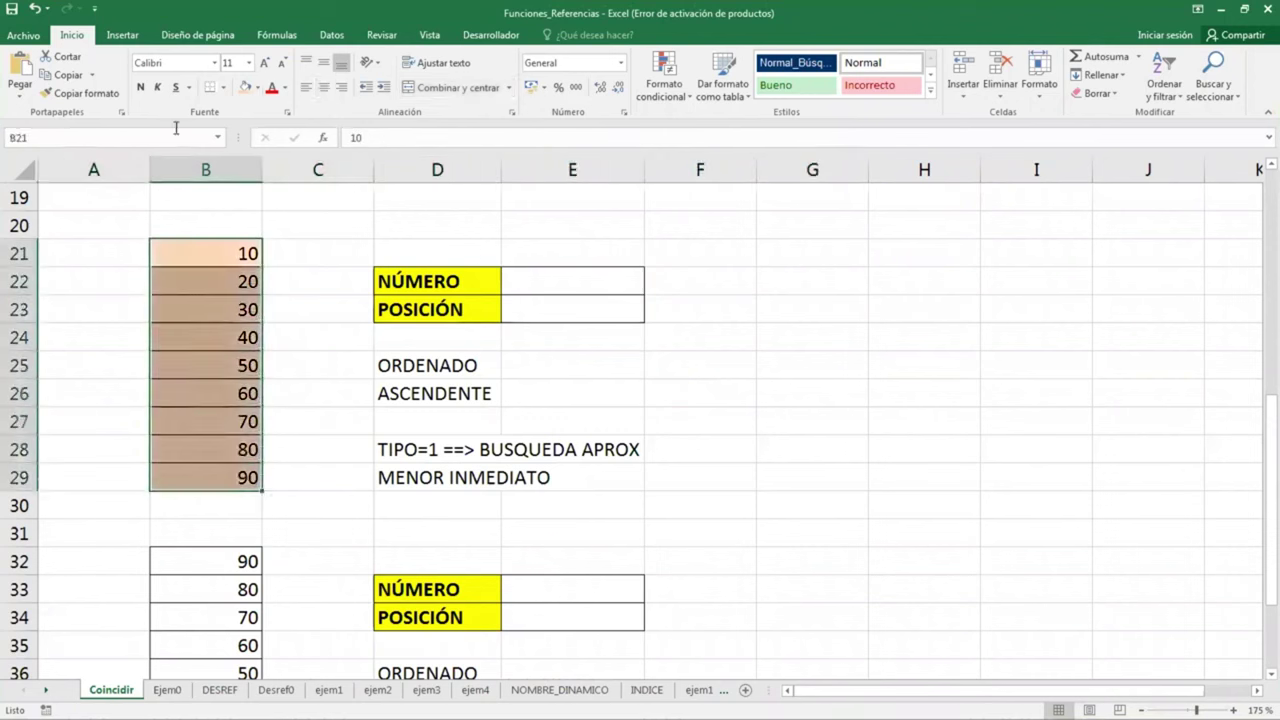
pyautogui.click(138, 88)
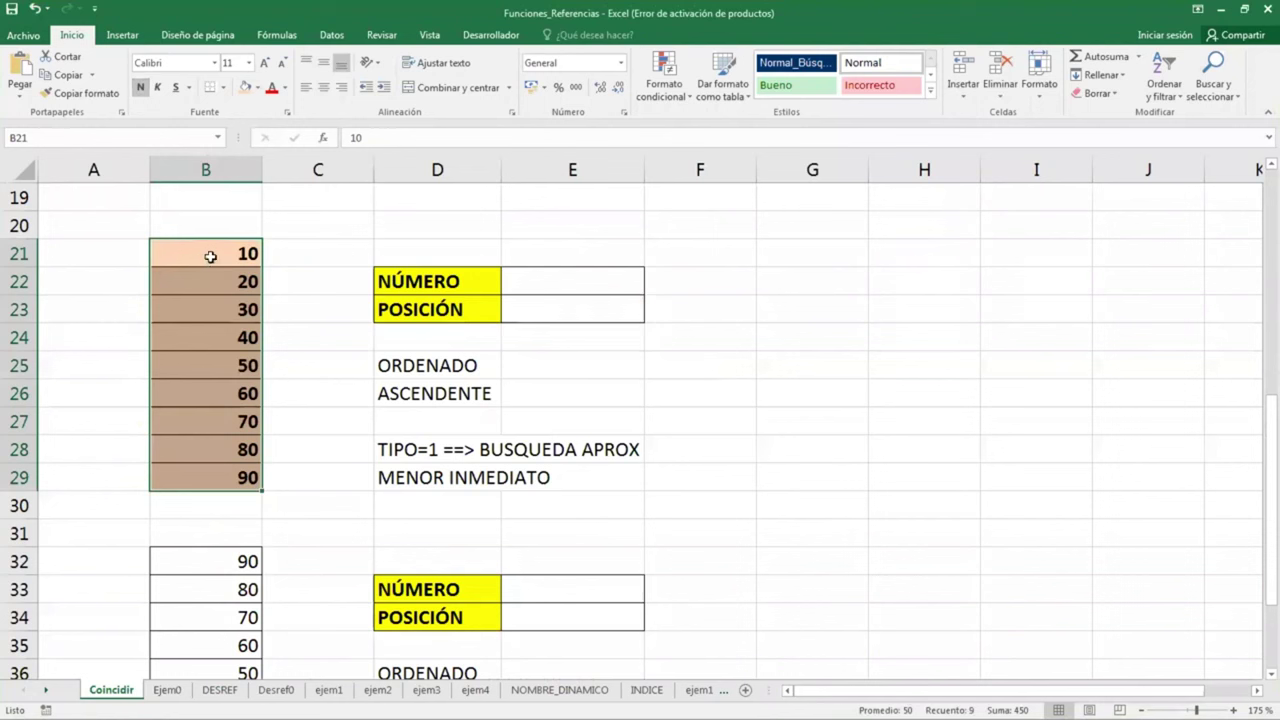
pyautogui.moveTo(231, 494)
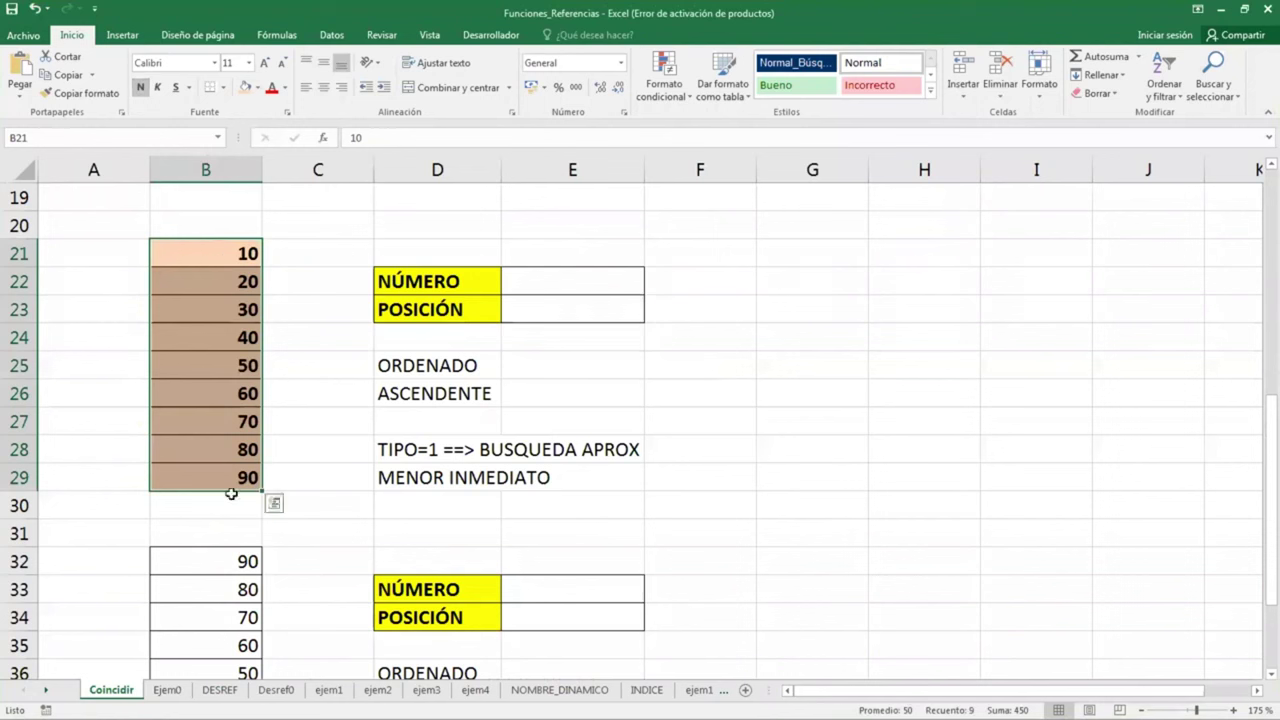
pyautogui.click(282, 470)
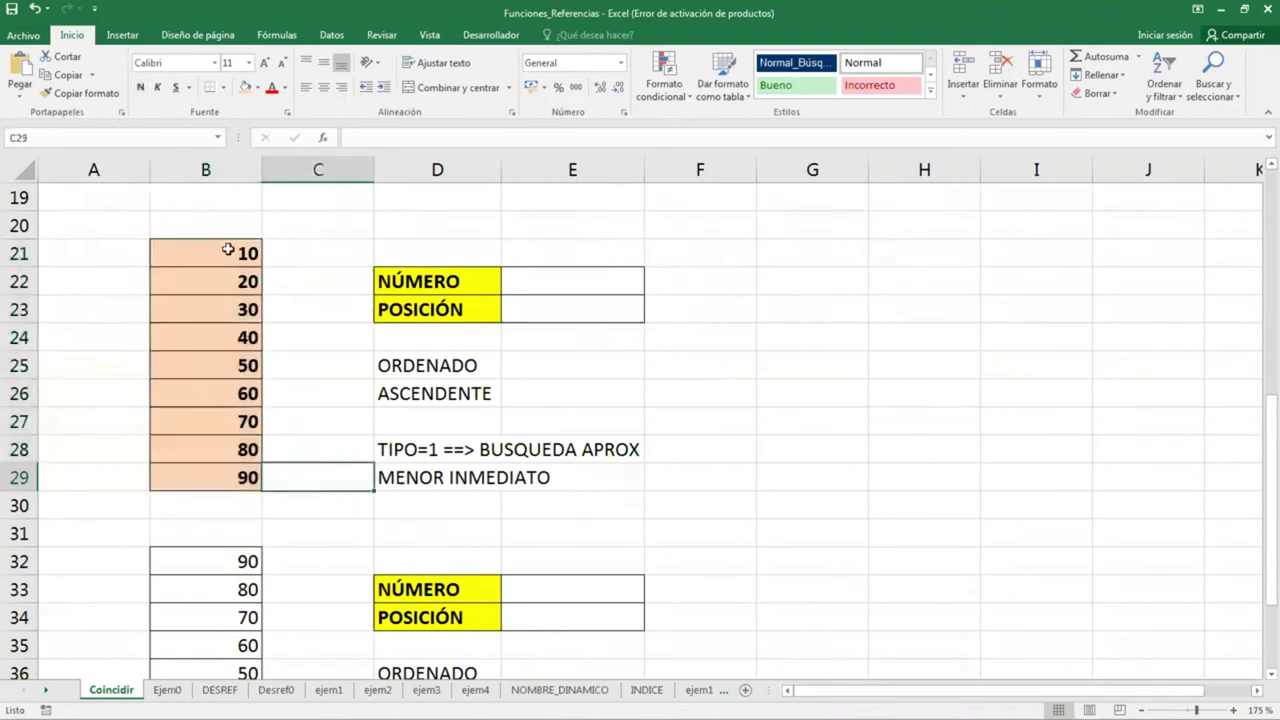
pyautogui.moveTo(223, 256); pyautogui.dragTo(251, 477)
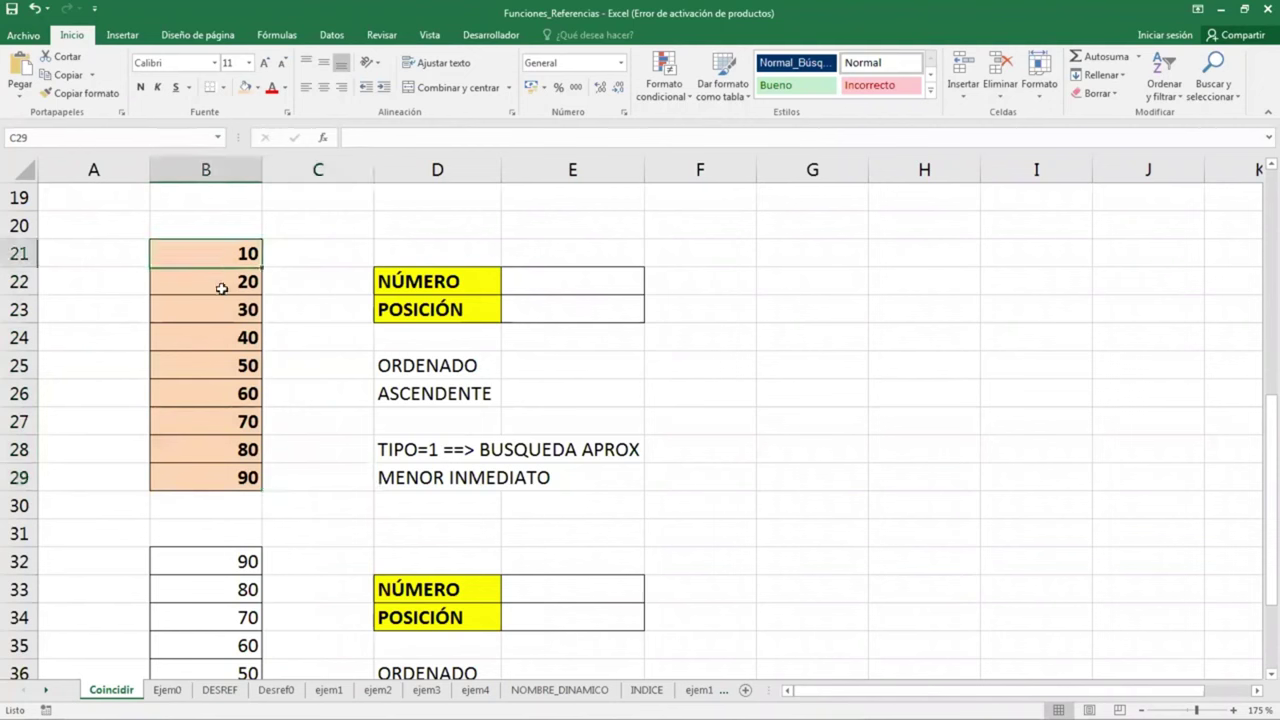
pyautogui.click(243, 422)
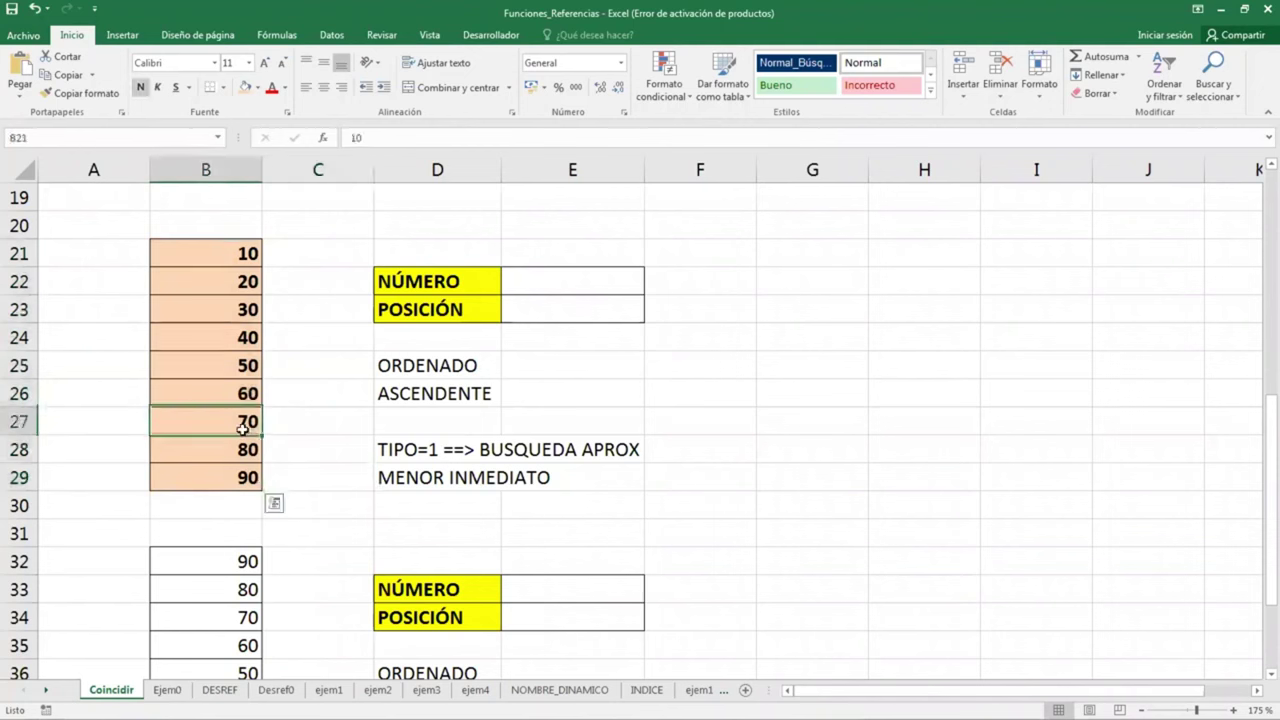
# Enter 35 in the NÚMERO cell E22 and give it a light orange fill
pyautogui.click(591, 283)
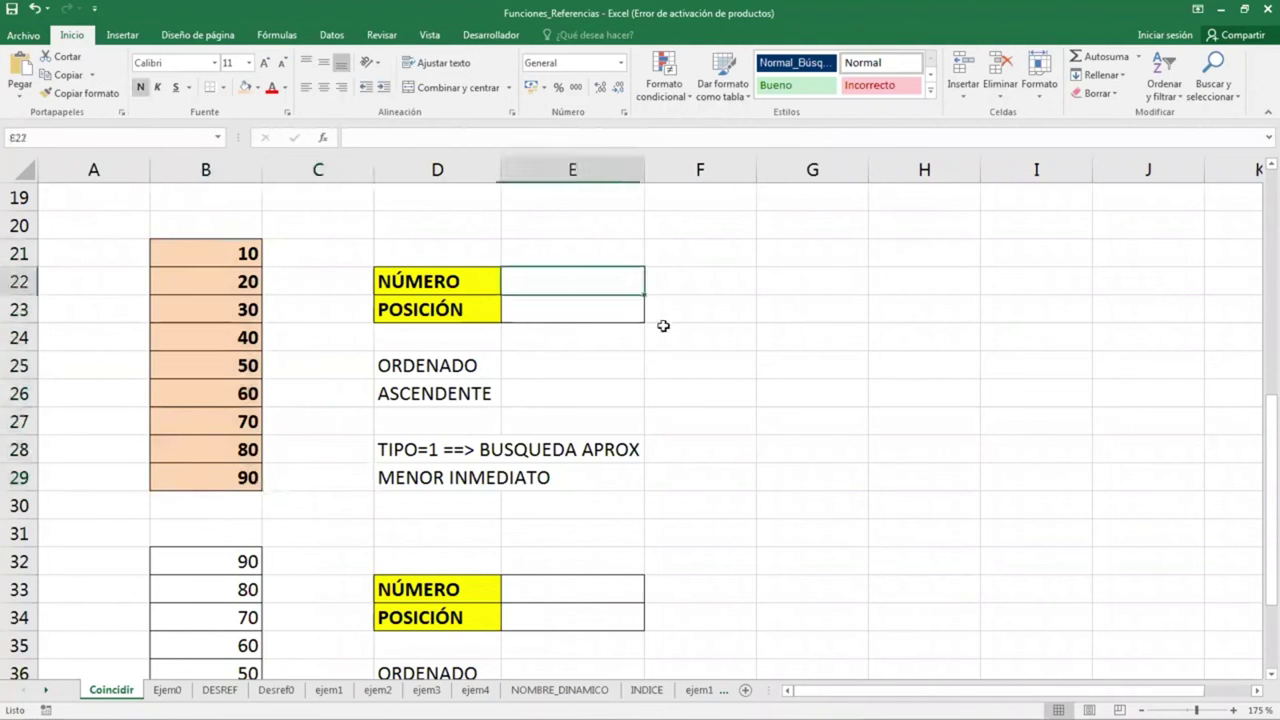
pyautogui.write('35')
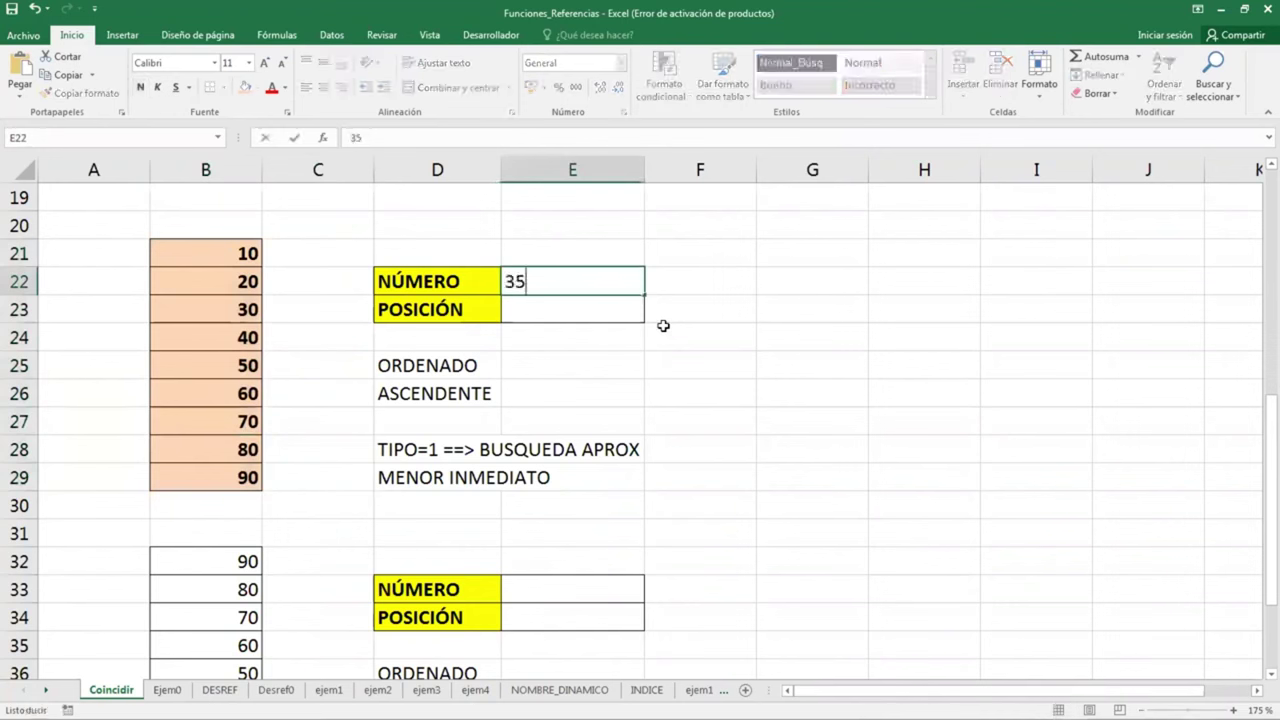
pyautogui.press('Return')
pyautogui.click(614, 281)
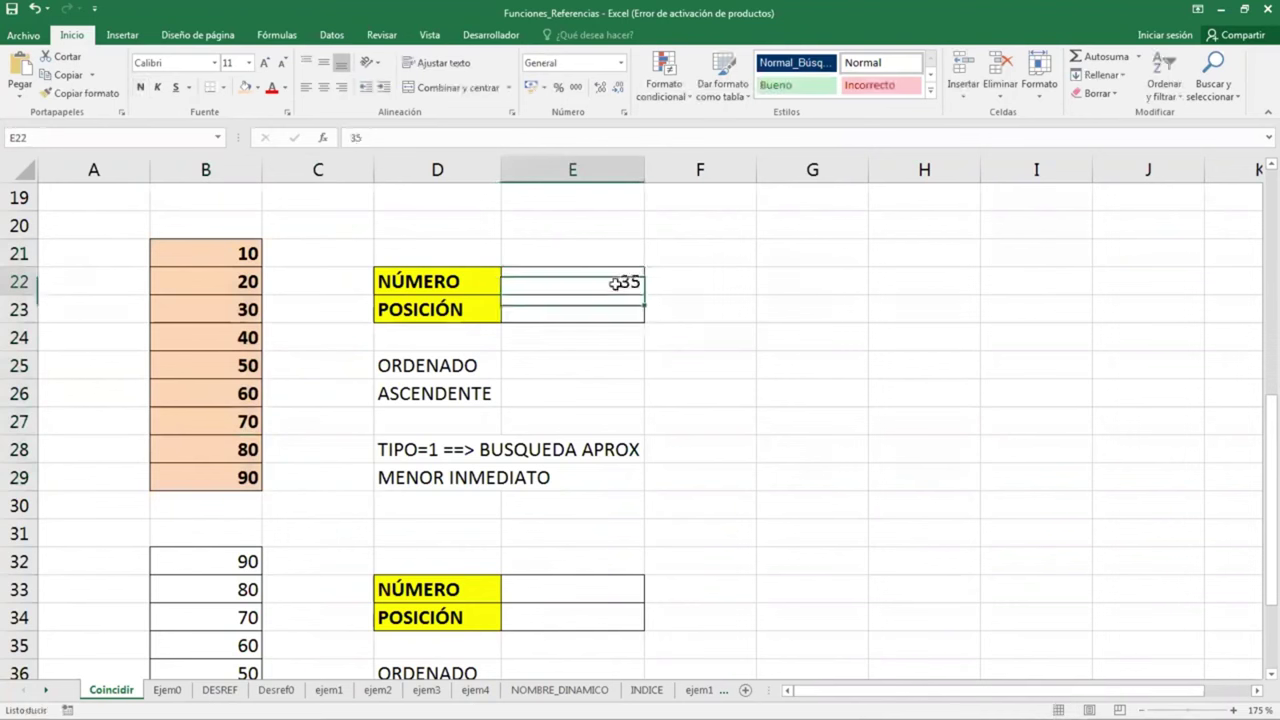
pyautogui.click(257, 87)
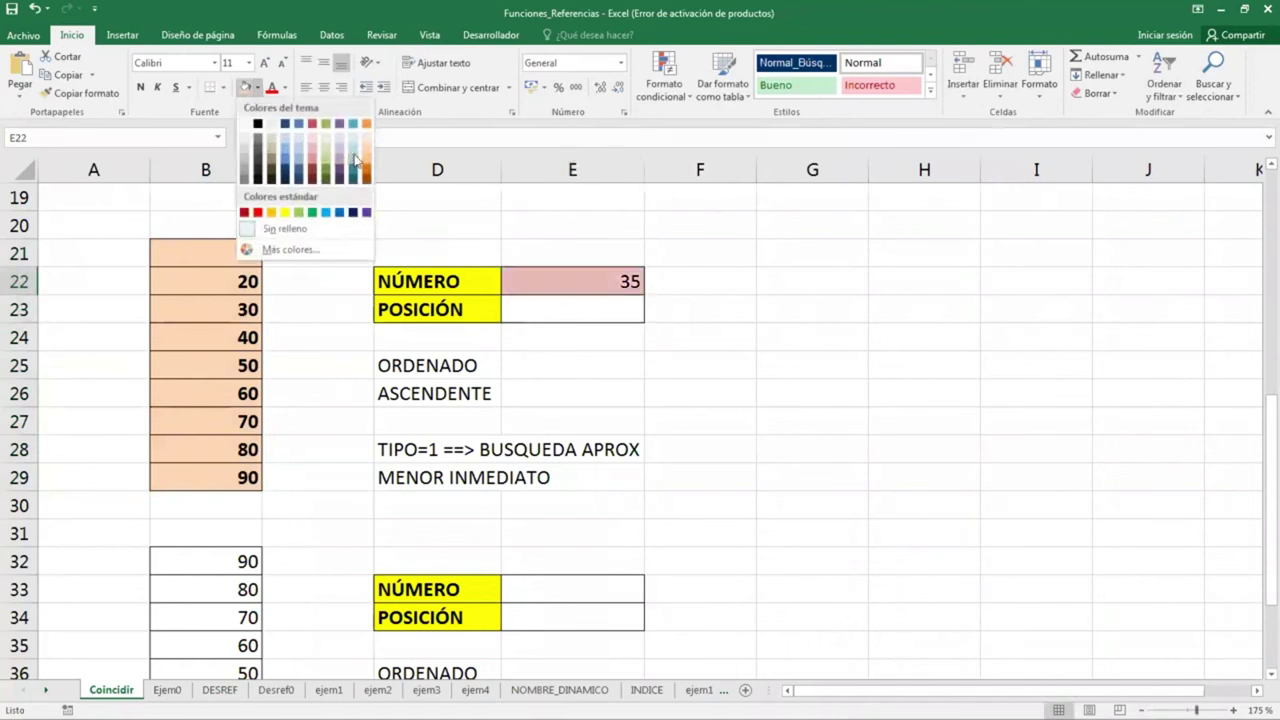
pyautogui.click(361, 153)
pyautogui.click(720, 320)
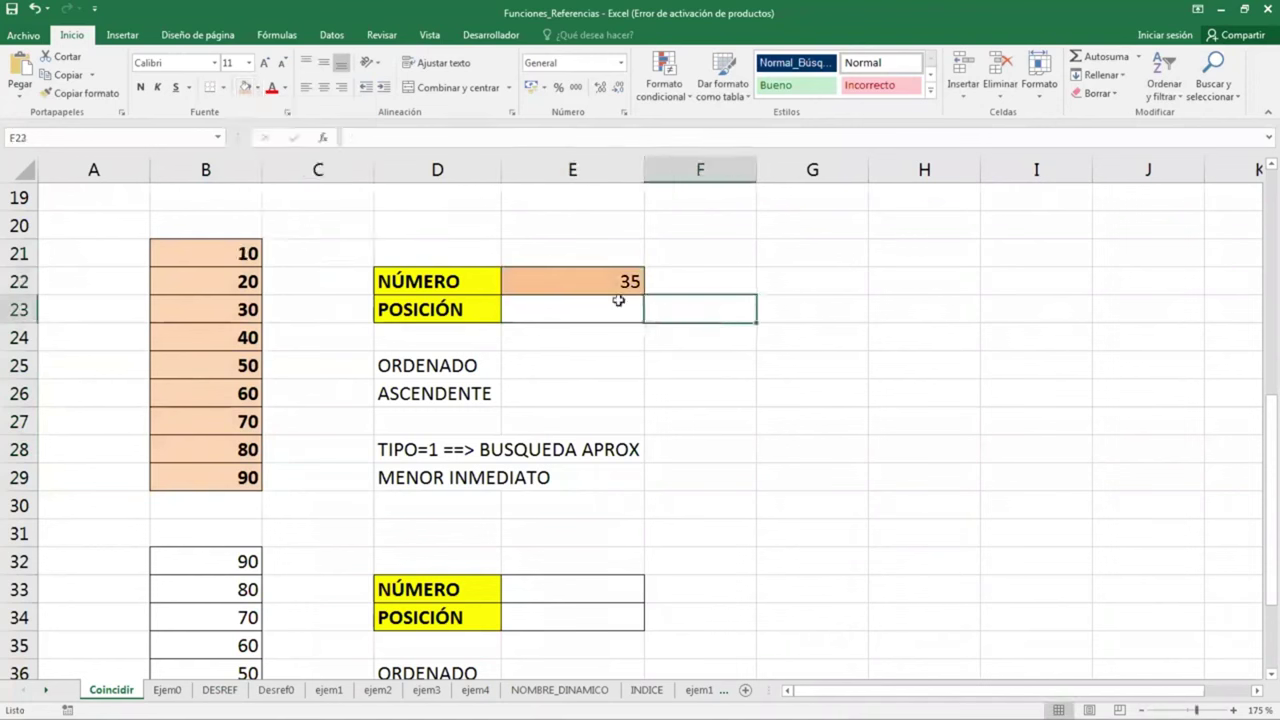
pyautogui.click(612, 283)
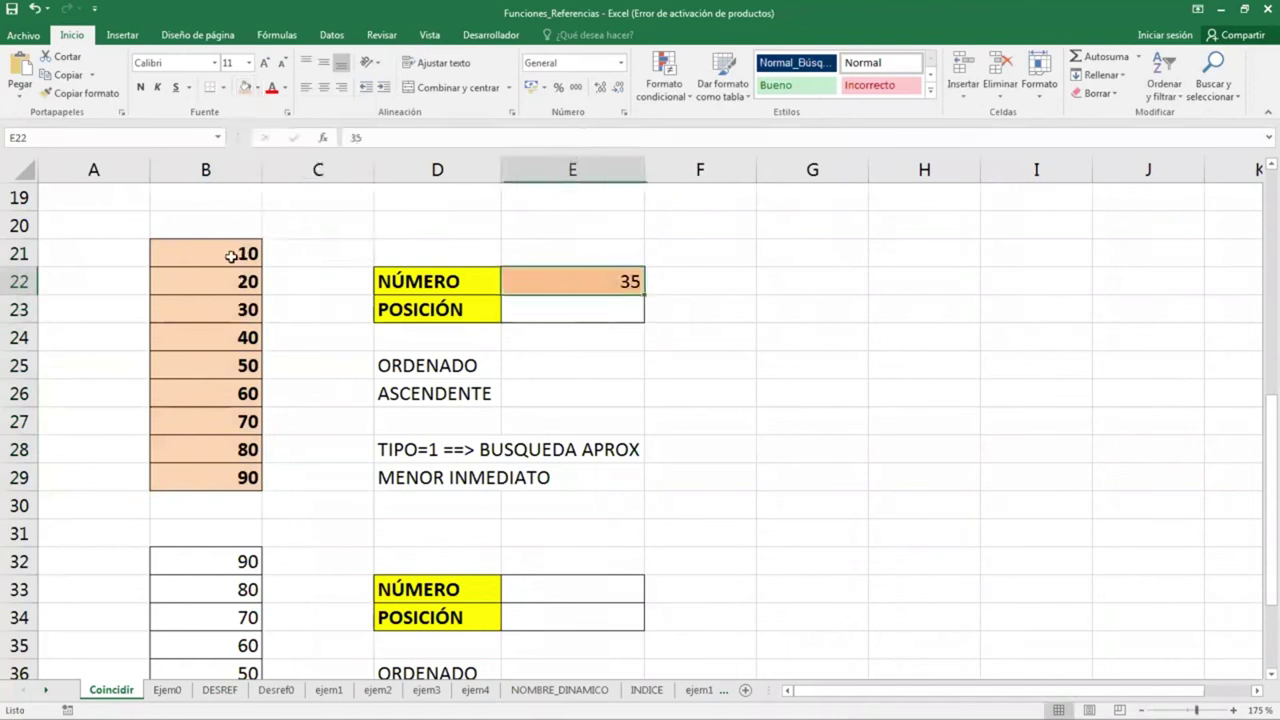
# Locate 30, the nearest list value below 35, and select the POSICIÓN cell E23
pyautogui.moveTo(240, 255); pyautogui.dragTo(238, 475)
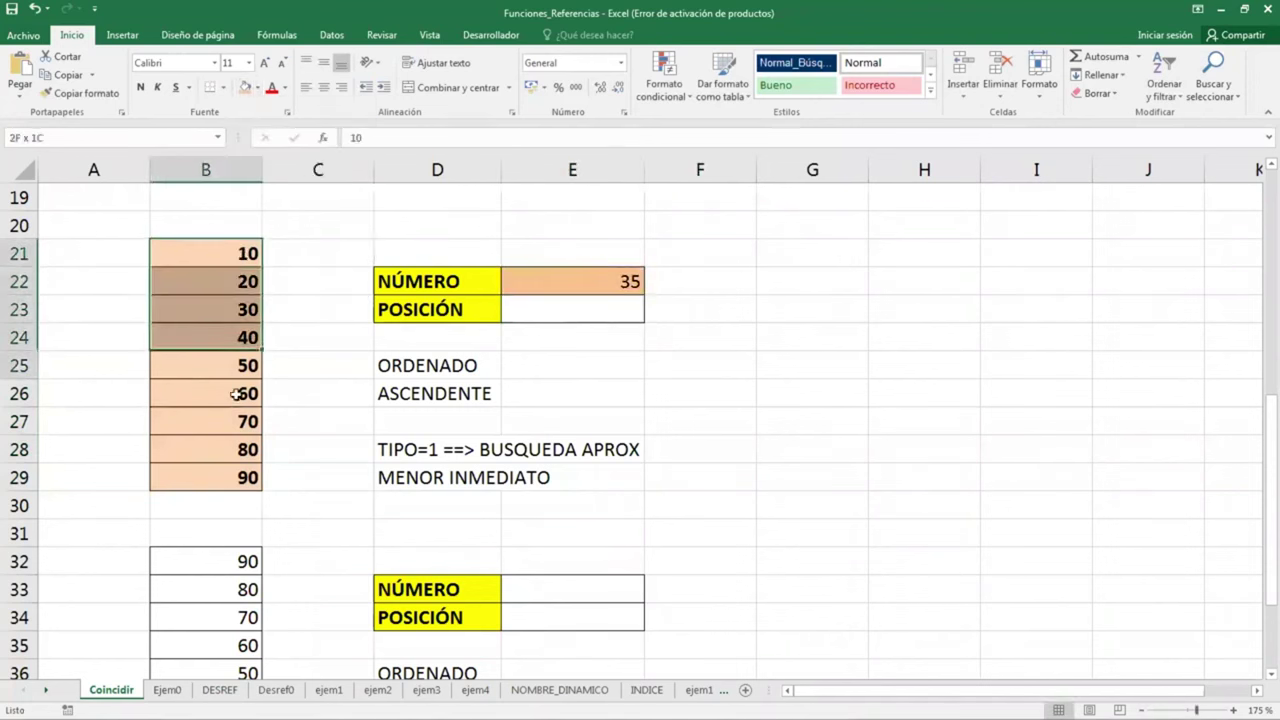
pyautogui.click(651, 423)
pyautogui.click(541, 291)
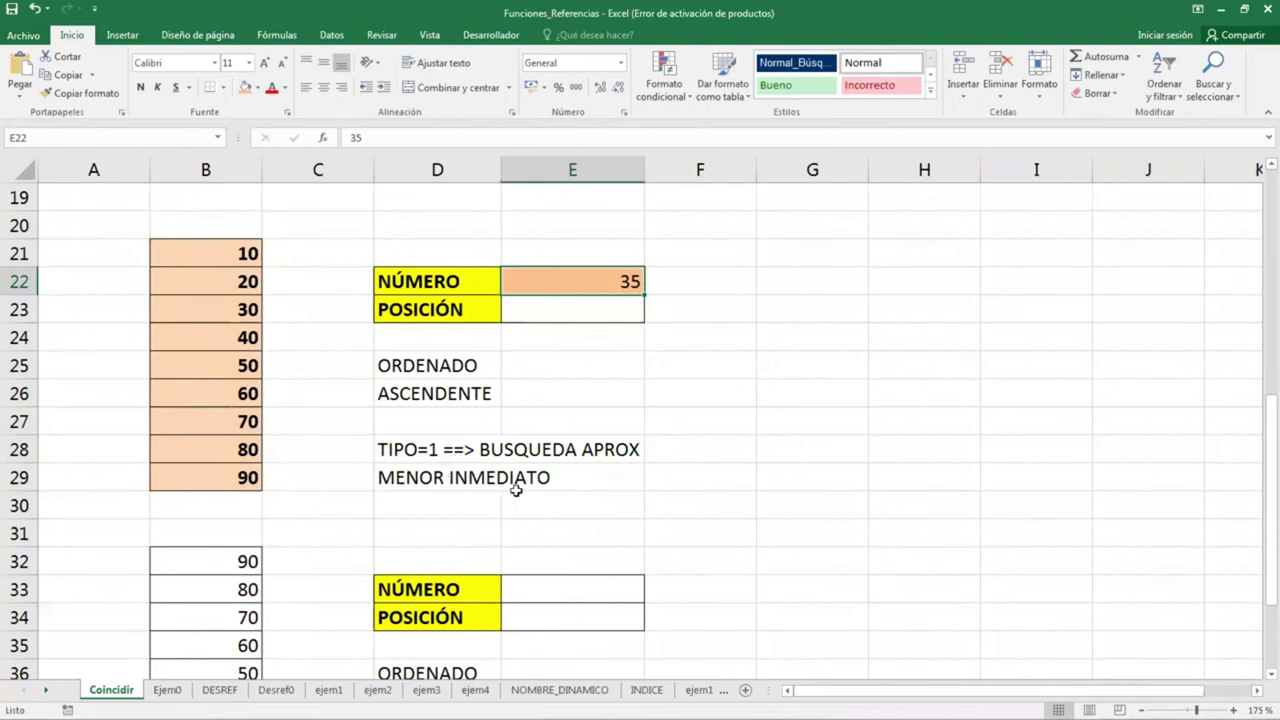
pyautogui.click(563, 312)
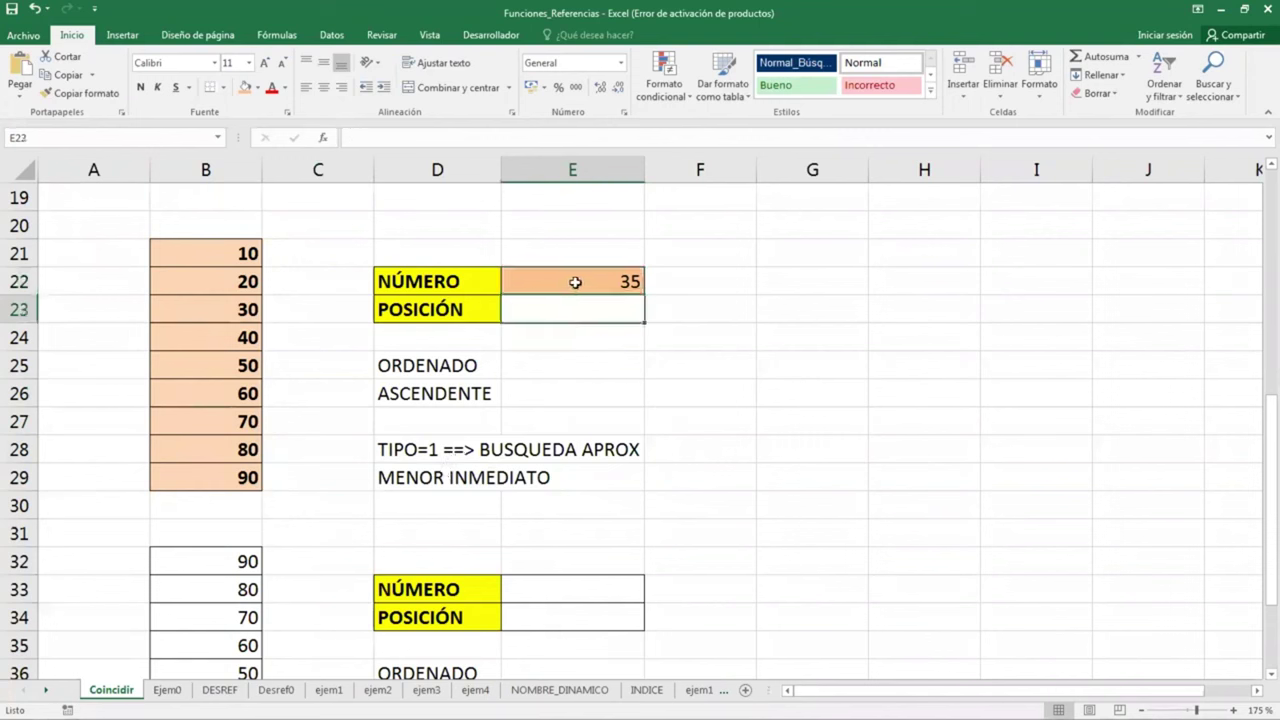
pyautogui.click(572, 281)
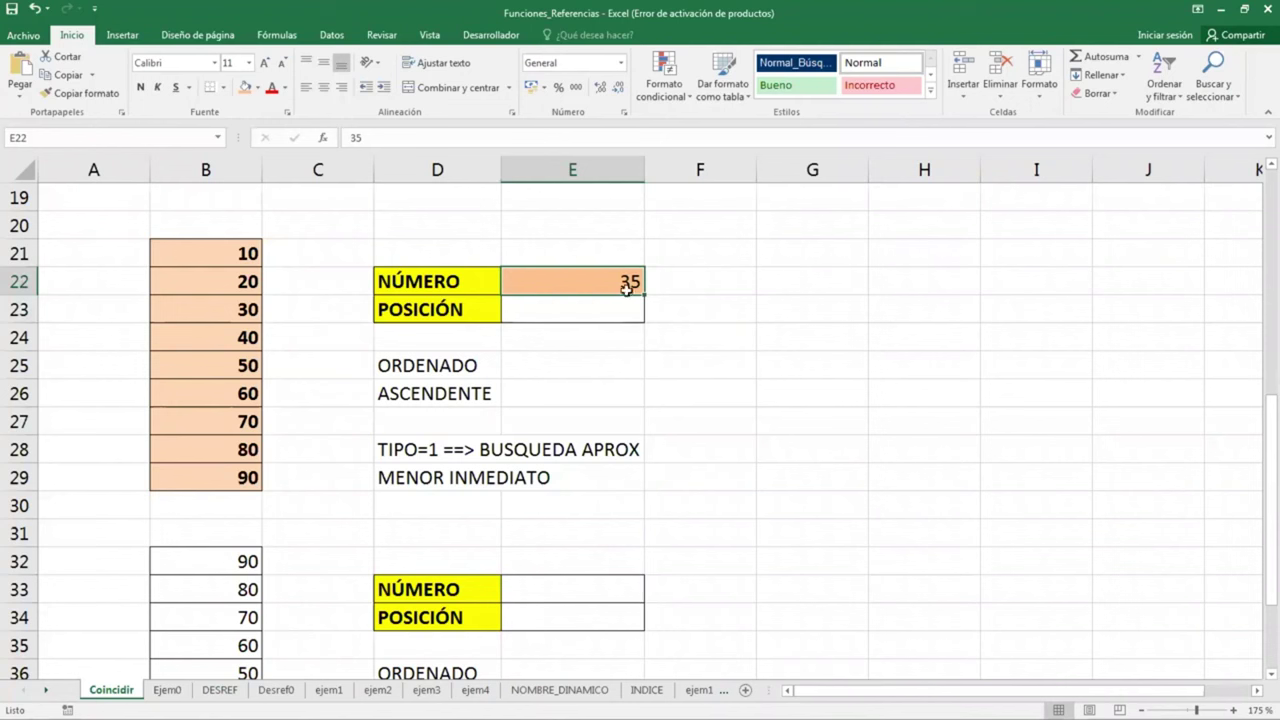
pyautogui.click(252, 311)
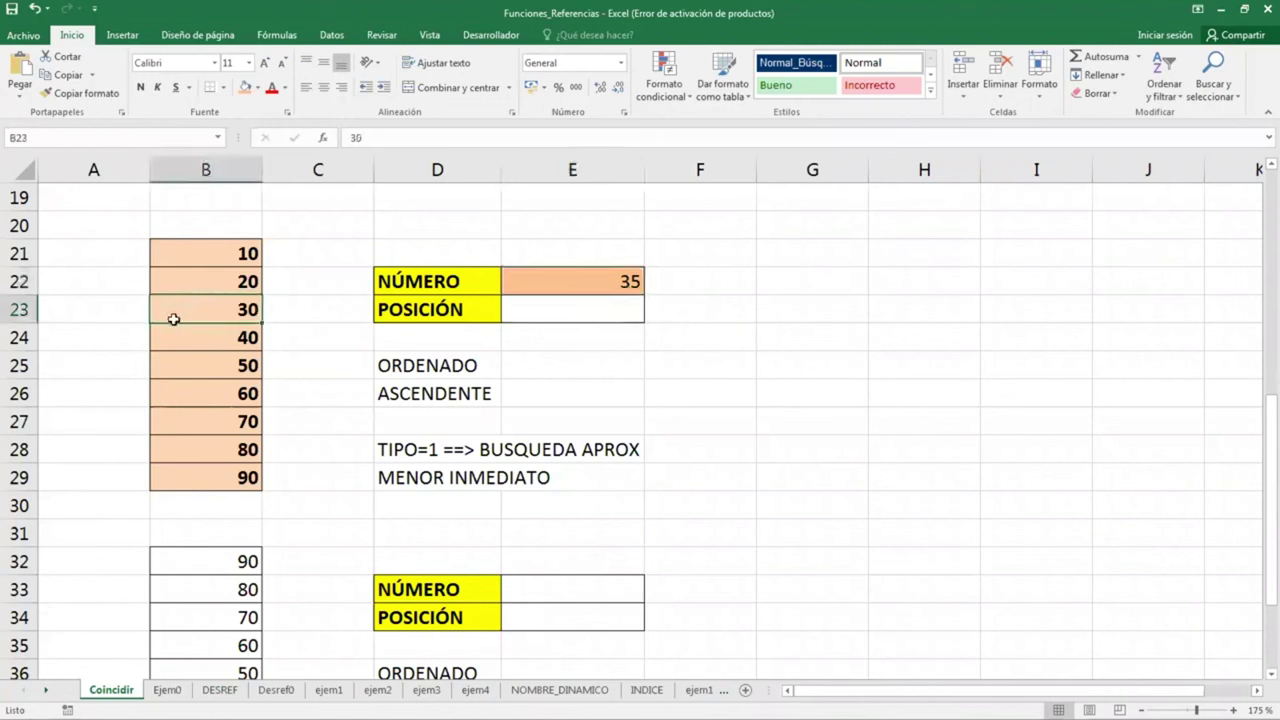
pyautogui.click(524, 307)
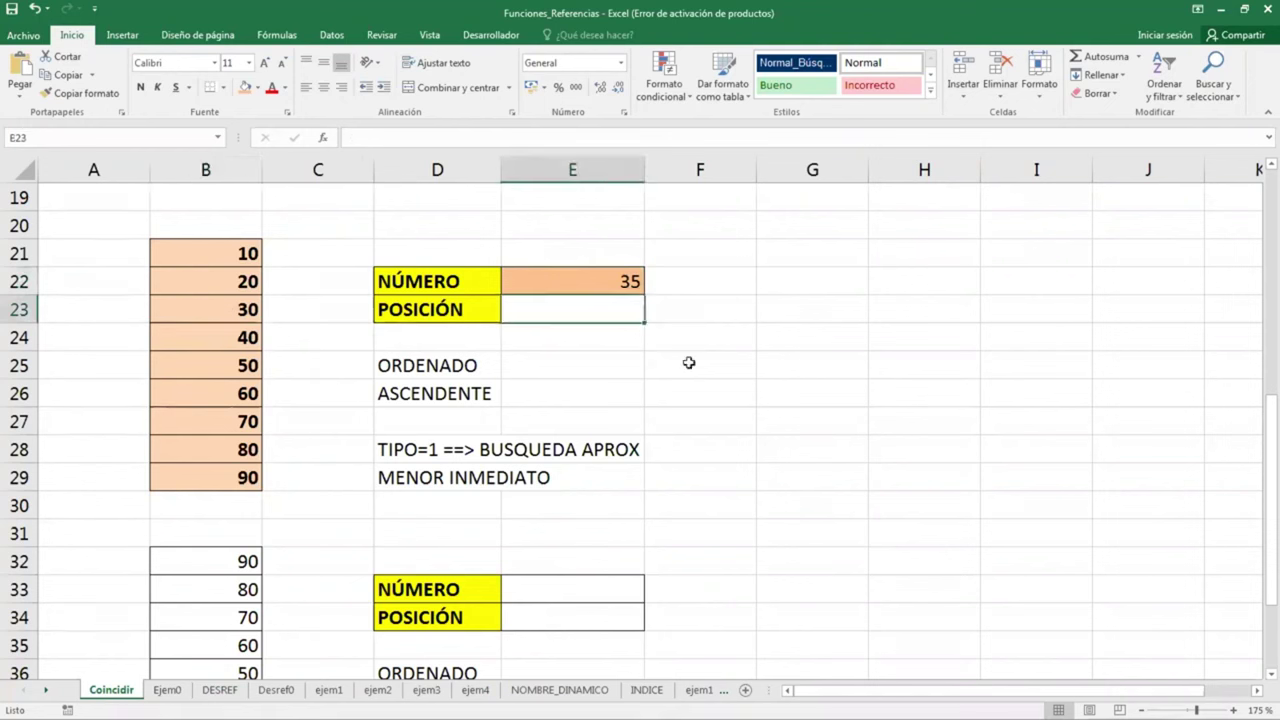
# Enter =COINCIDIR(E22,B21:B29,1) in E23 to find 35's position (3) in the ascending list
pyautogui.write('=co')
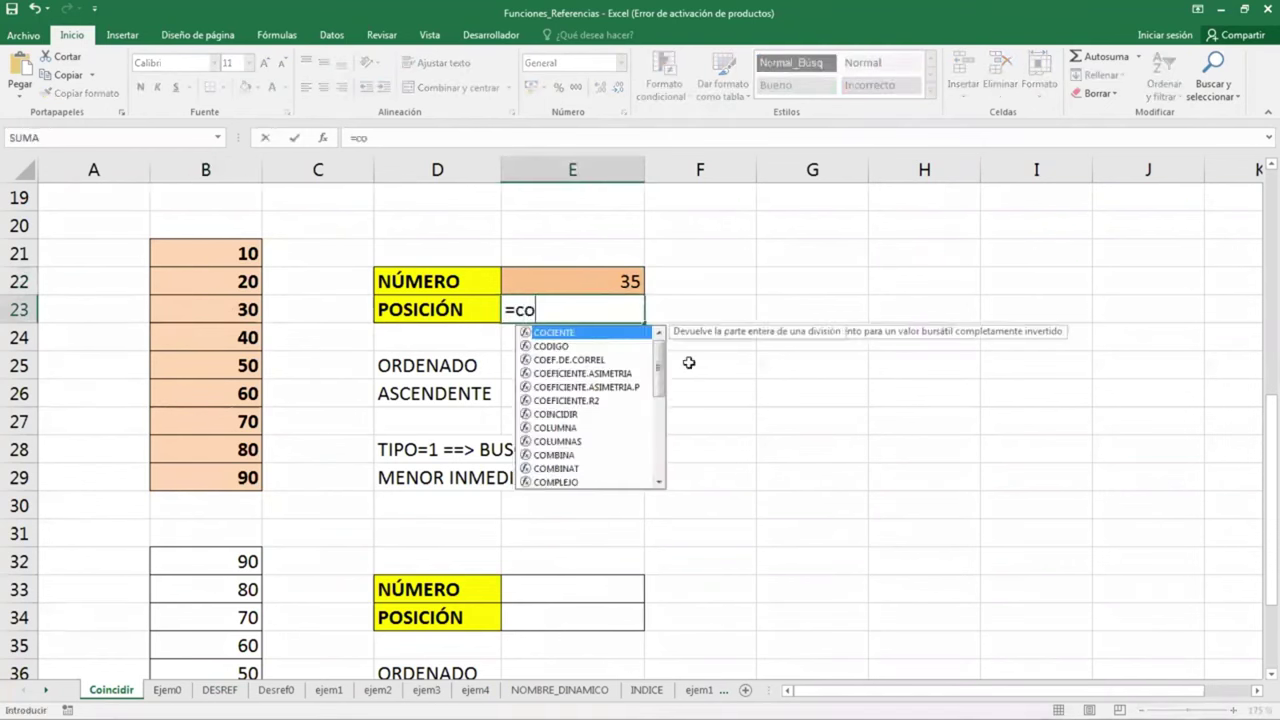
pyautogui.press('Tab')
pyautogui.press('Up')
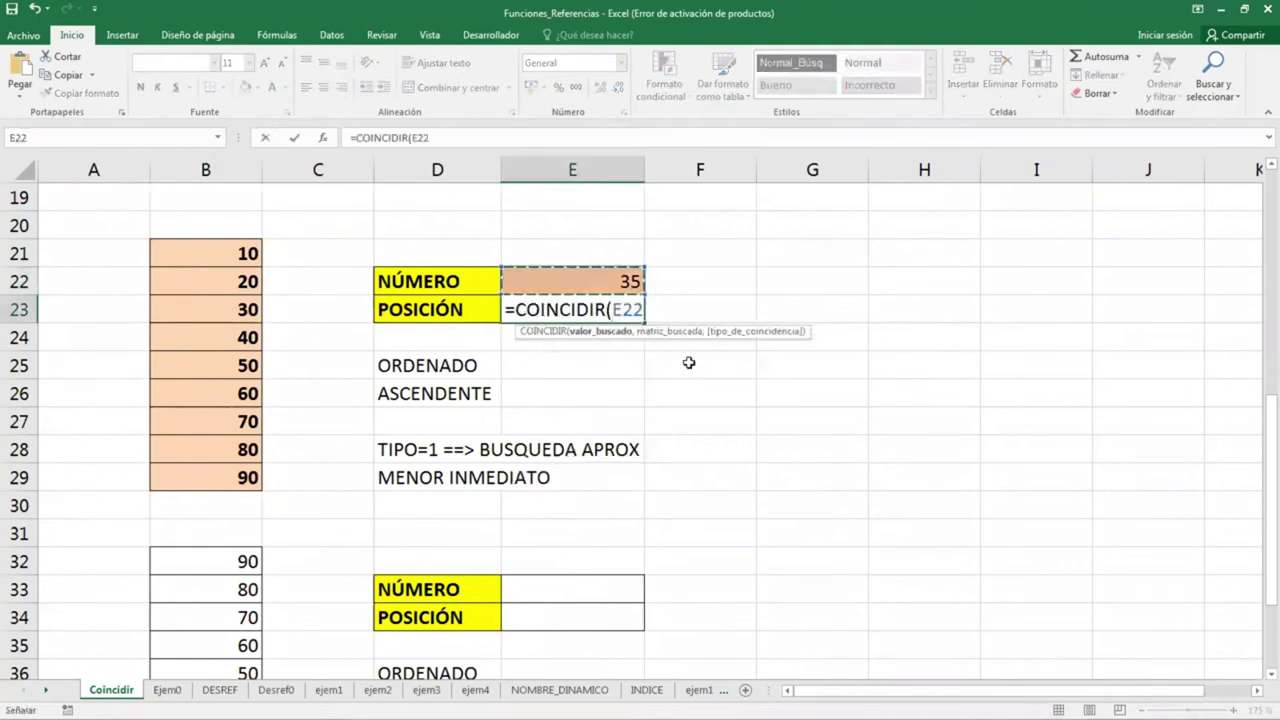
pyautogui.write(',')
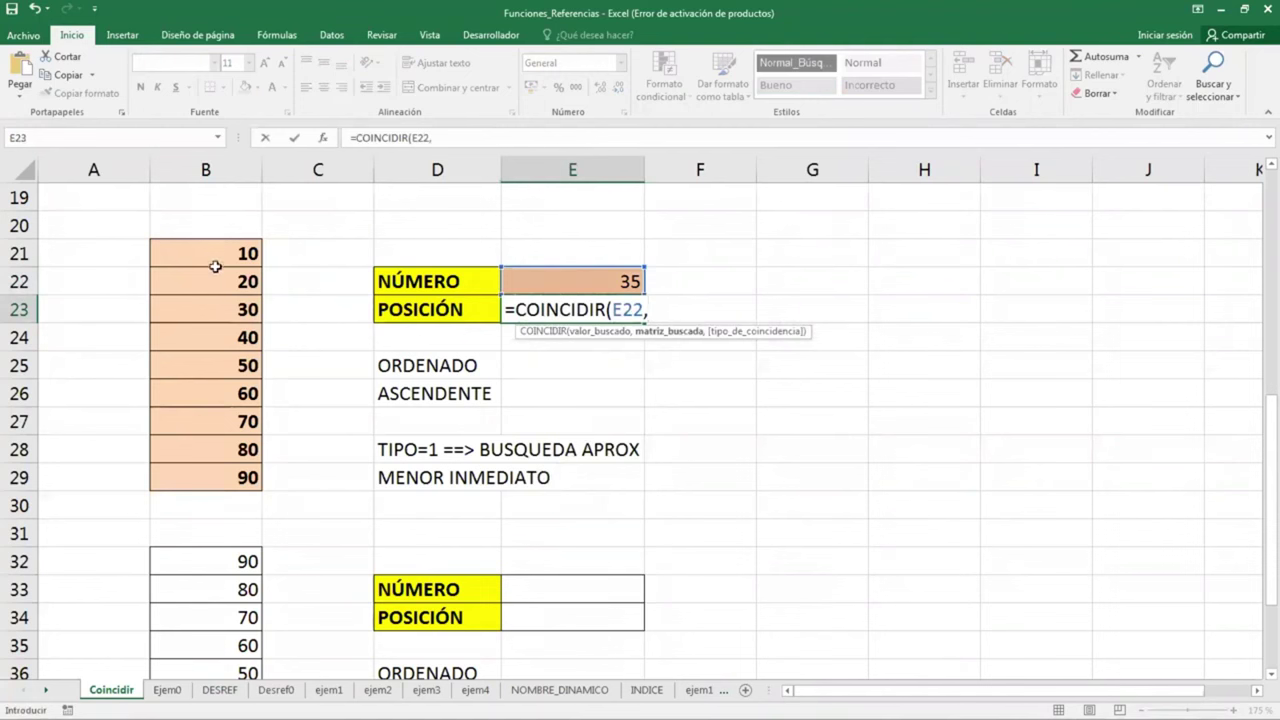
pyautogui.moveTo(218, 253); pyautogui.dragTo(218, 481)
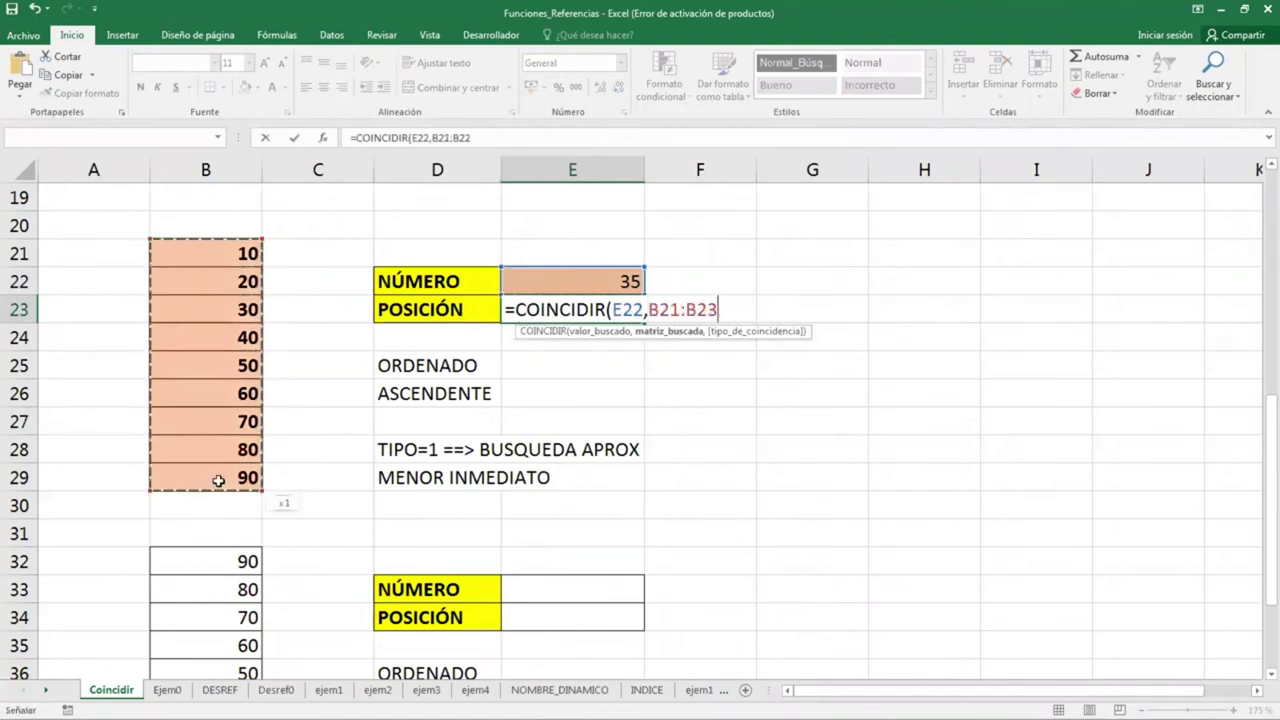
pyautogui.write(',')
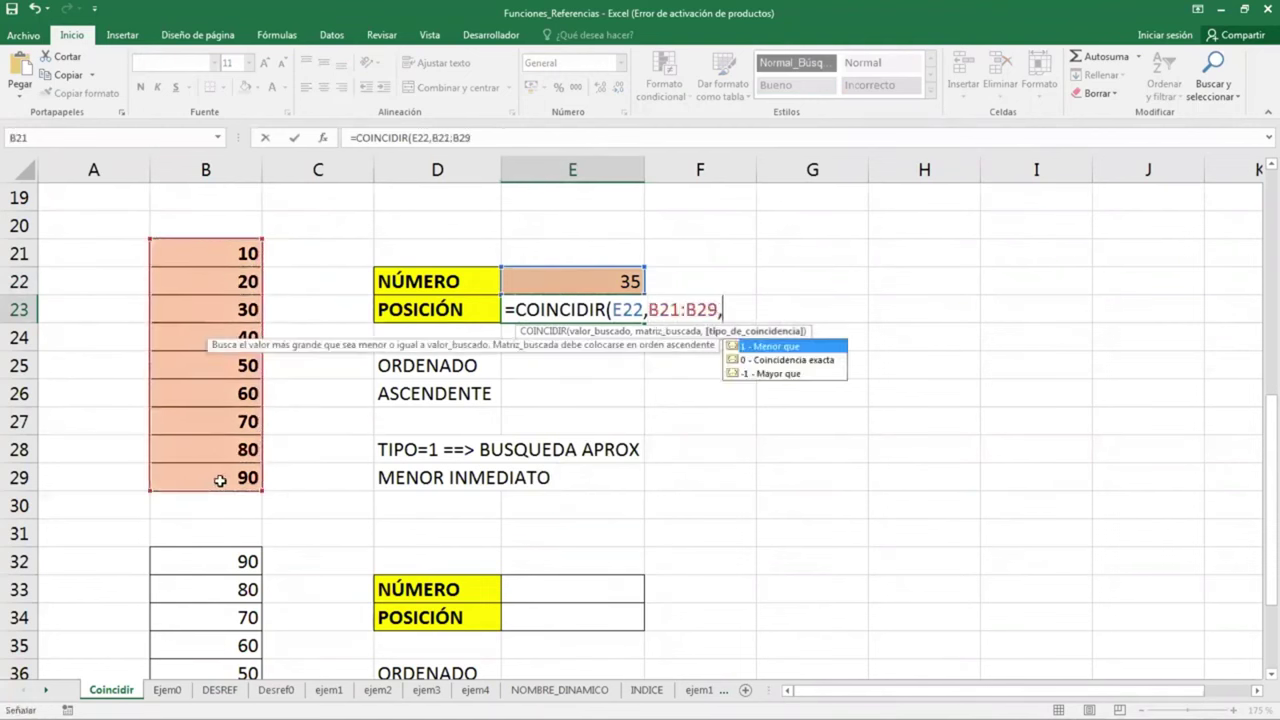
pyautogui.write('1')
pyautogui.write(')')
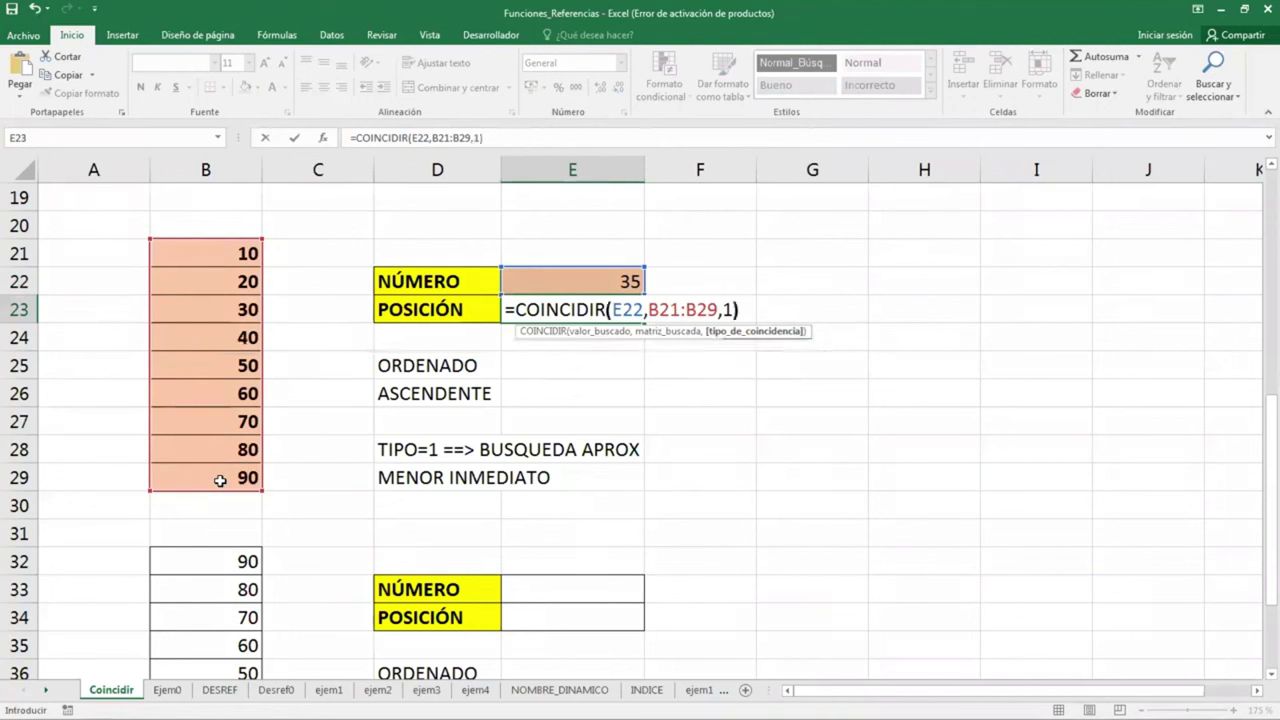
pyautogui.press('Return')
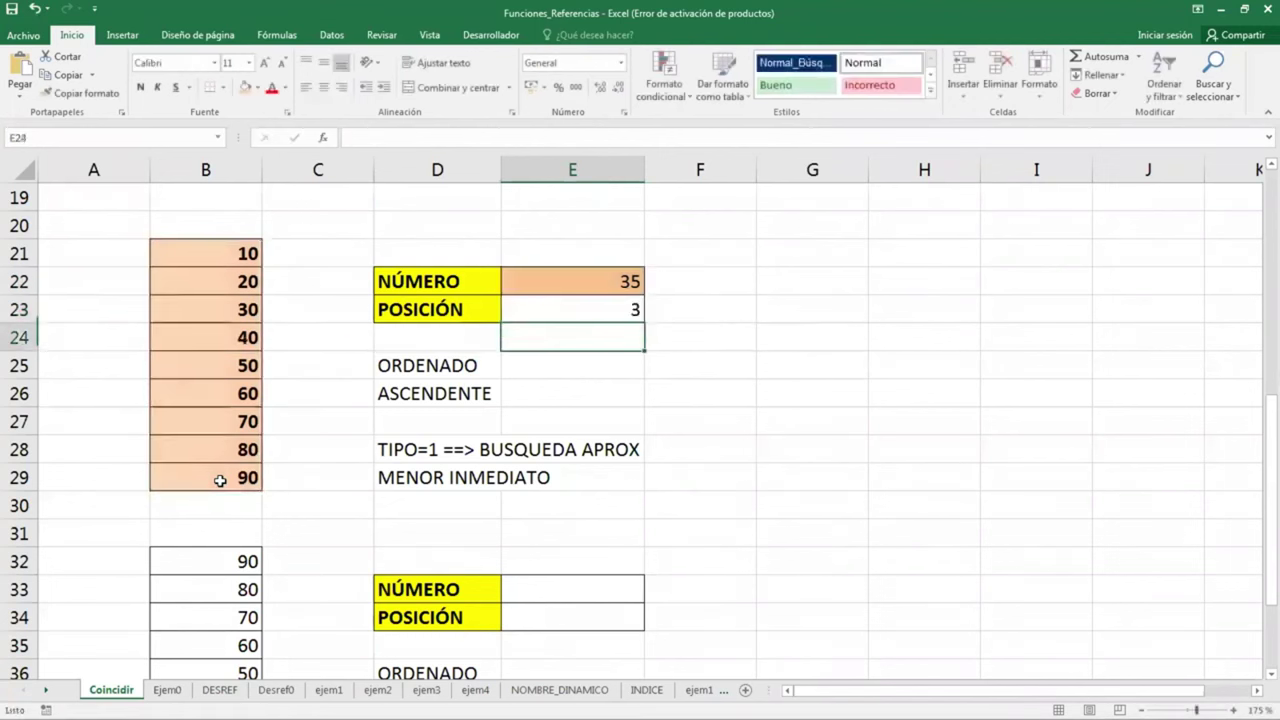
# Show E23's formula text in F23 with =FORMULATEXTO(E23) and make it bold
pyautogui.press('Up')
pyautogui.press('Right')
pyautogui.write('=for')
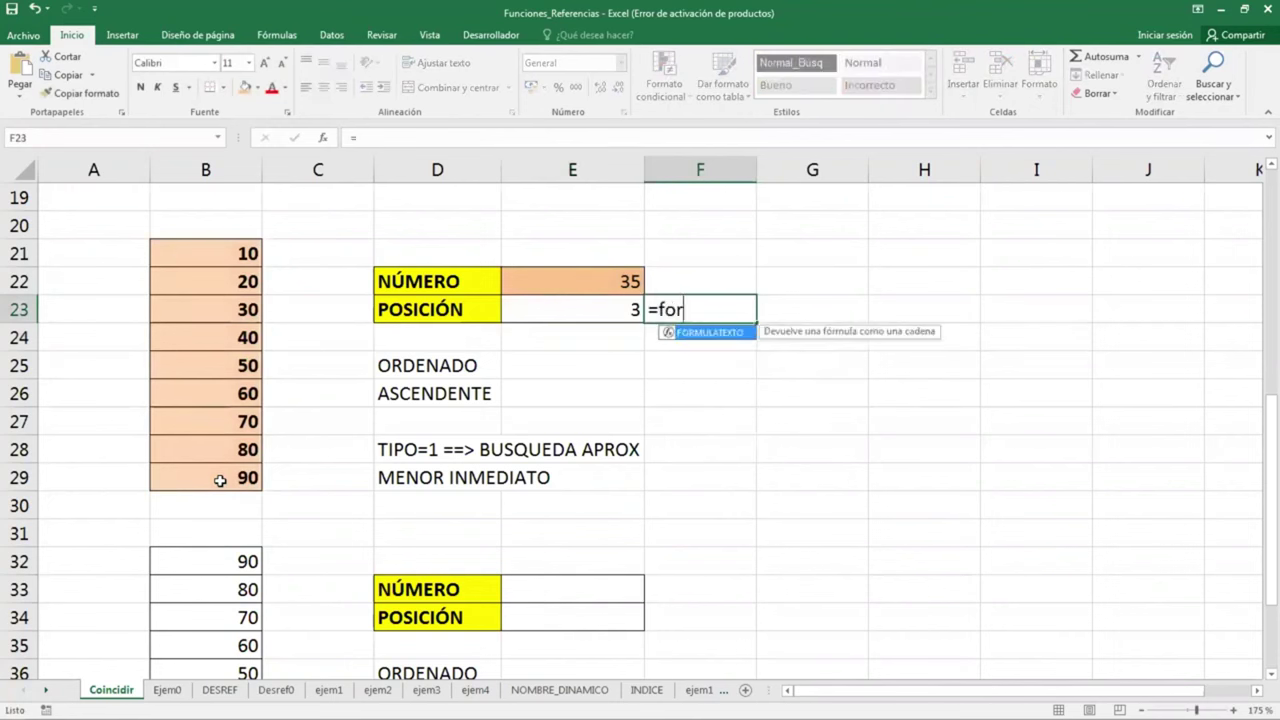
pyautogui.press('Tab')
pyautogui.press('Left')
pyautogui.press('Return')
pyautogui.press('Up')
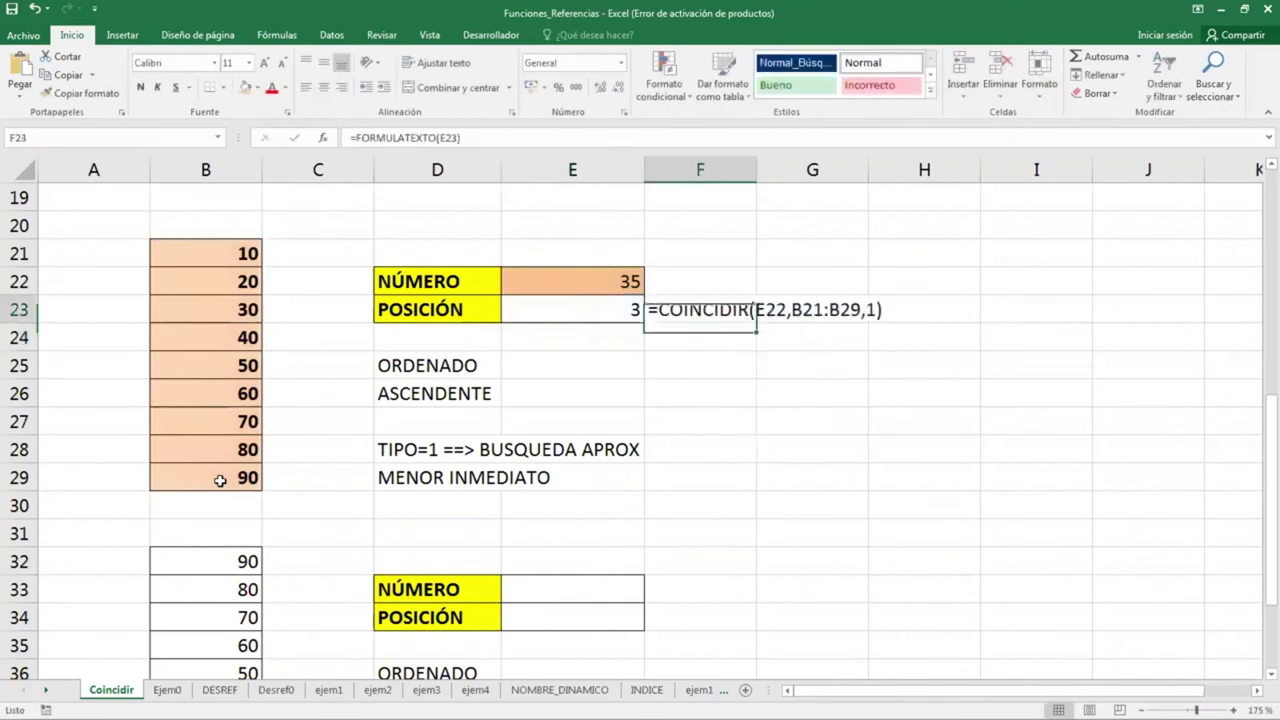
pyautogui.hotkey('ctrl', 'n')
# Collapse the ribbon, fill NÚMERO cell E33 orange and enter 35 in it
pyautogui.click(277, 588)
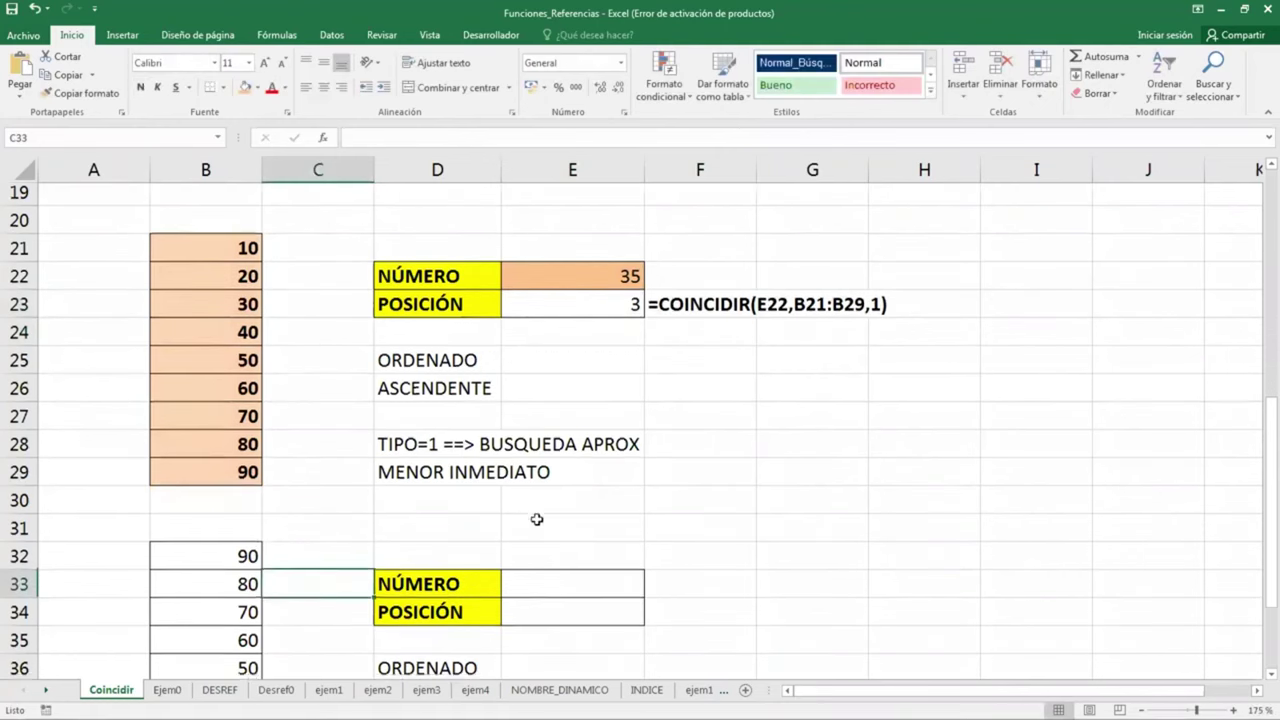
pyautogui.scroll(-1, 537, 517)
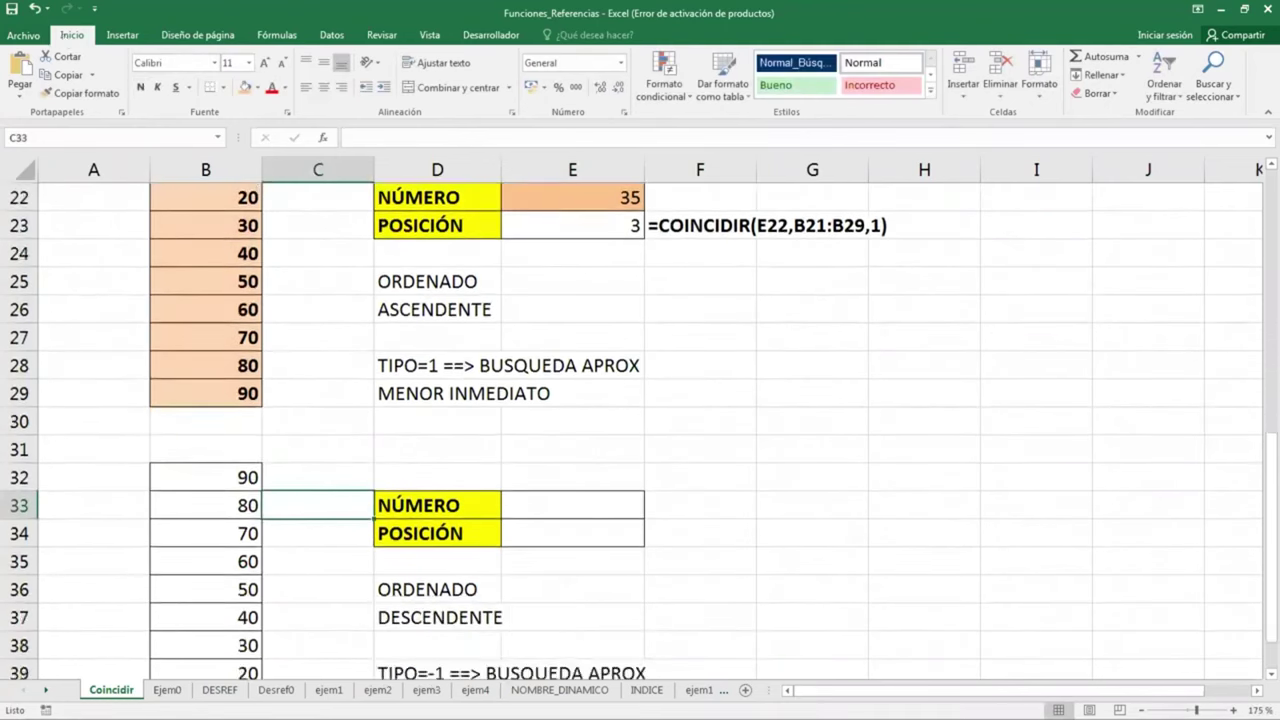
pyautogui.doubleClick(71, 35)
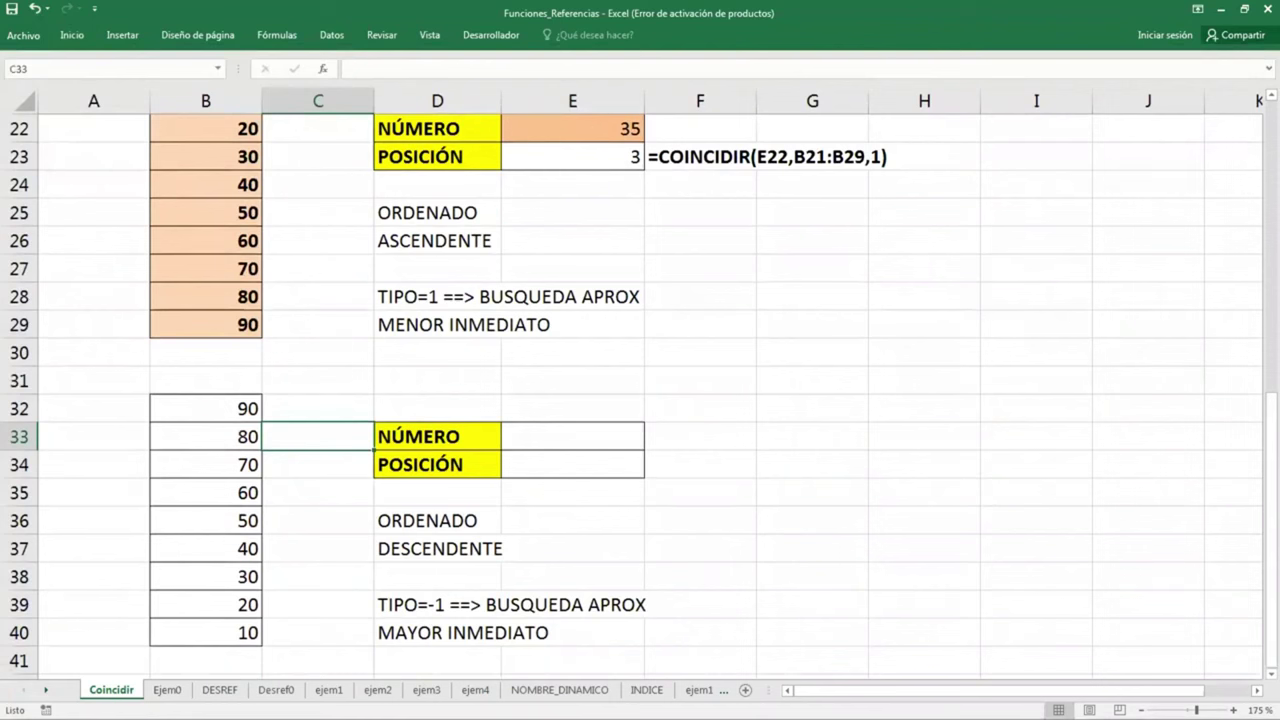
pyautogui.click(596, 442)
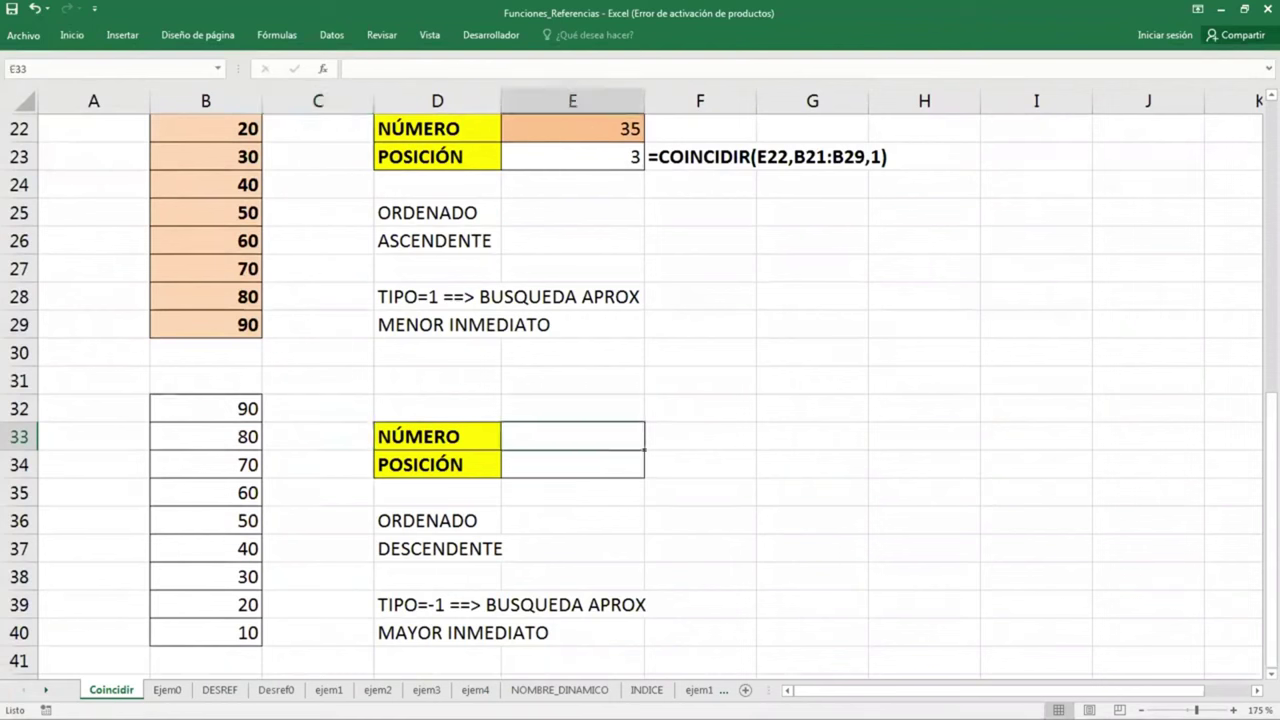
pyautogui.click(71, 35)
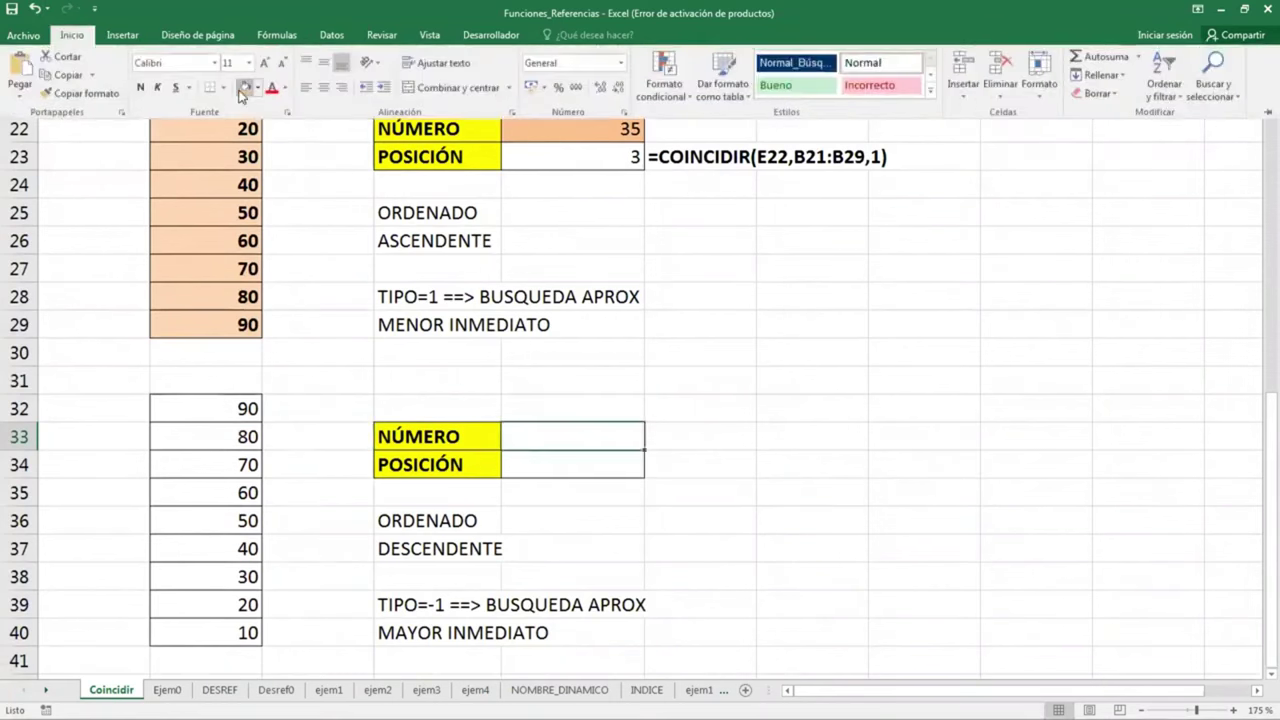
pyautogui.click(244, 88)
pyautogui.write('35')
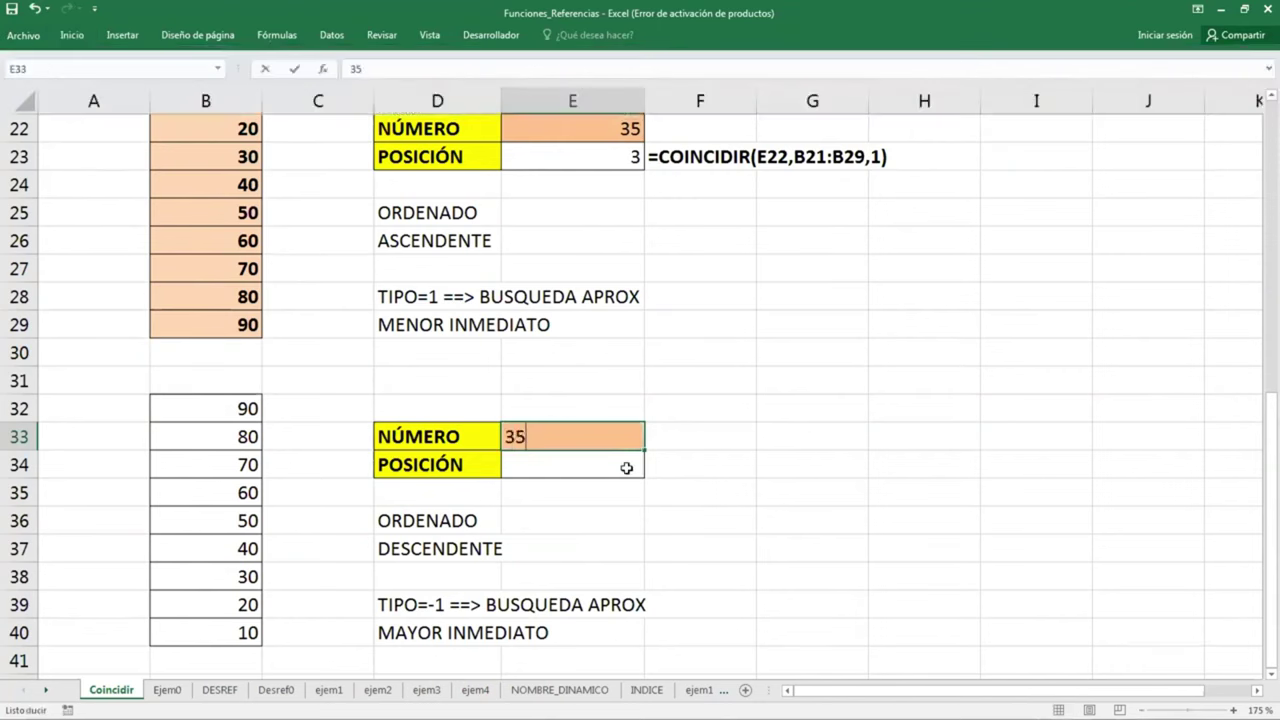
pyautogui.press('Return')
# Make the descending values B32:B40 bold with an orange fill
pyautogui.moveTo(249, 410); pyautogui.dragTo(250, 632)
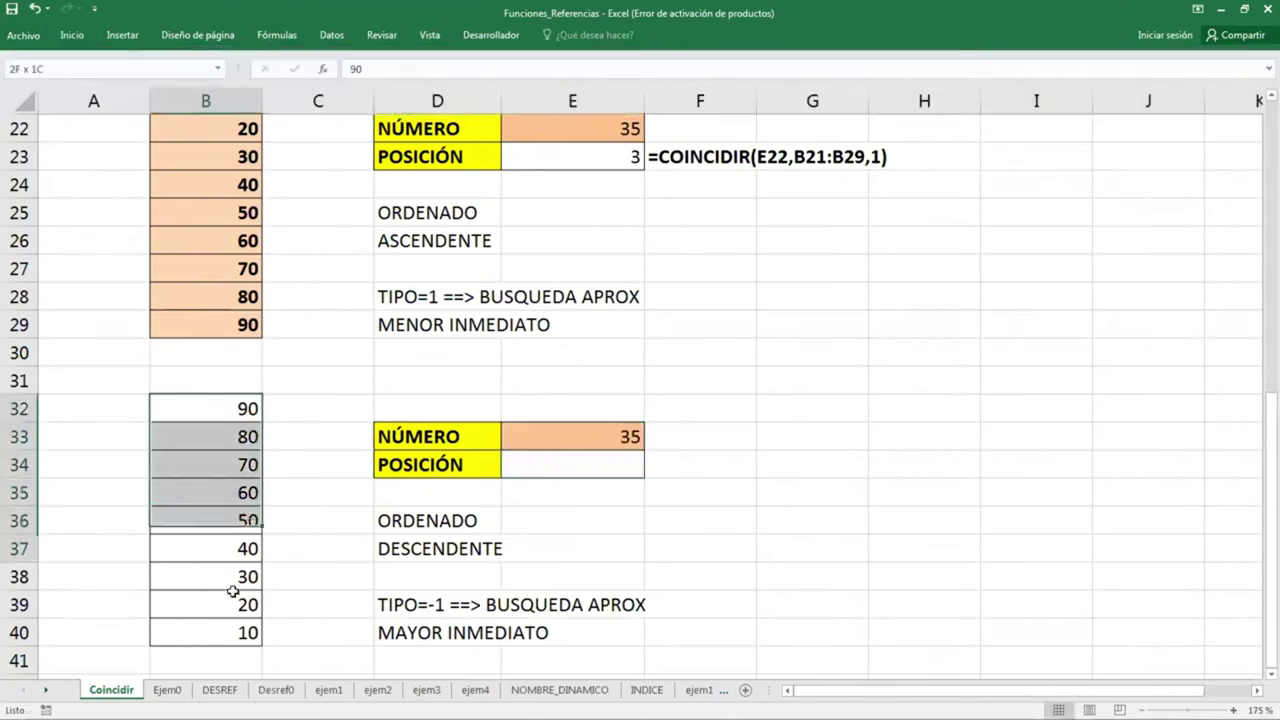
pyautogui.click(74, 38)
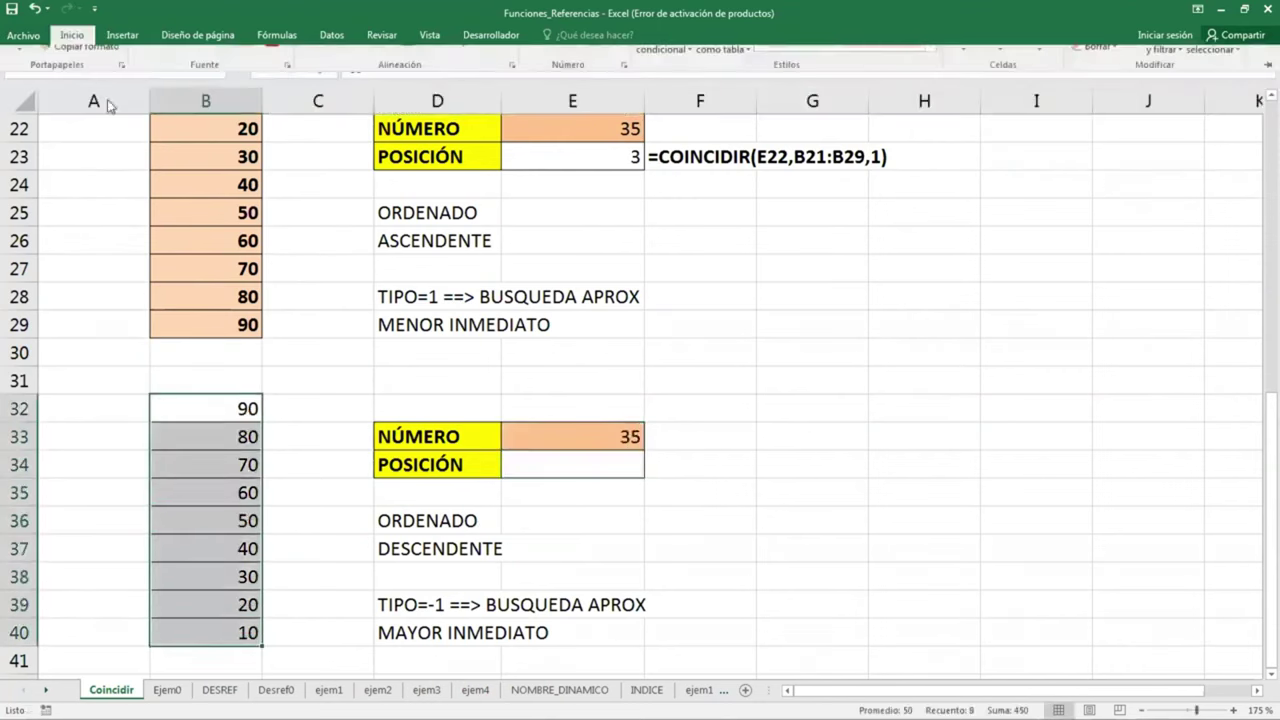
pyautogui.hotkey('ctrl', 'n')
pyautogui.click(245, 87)
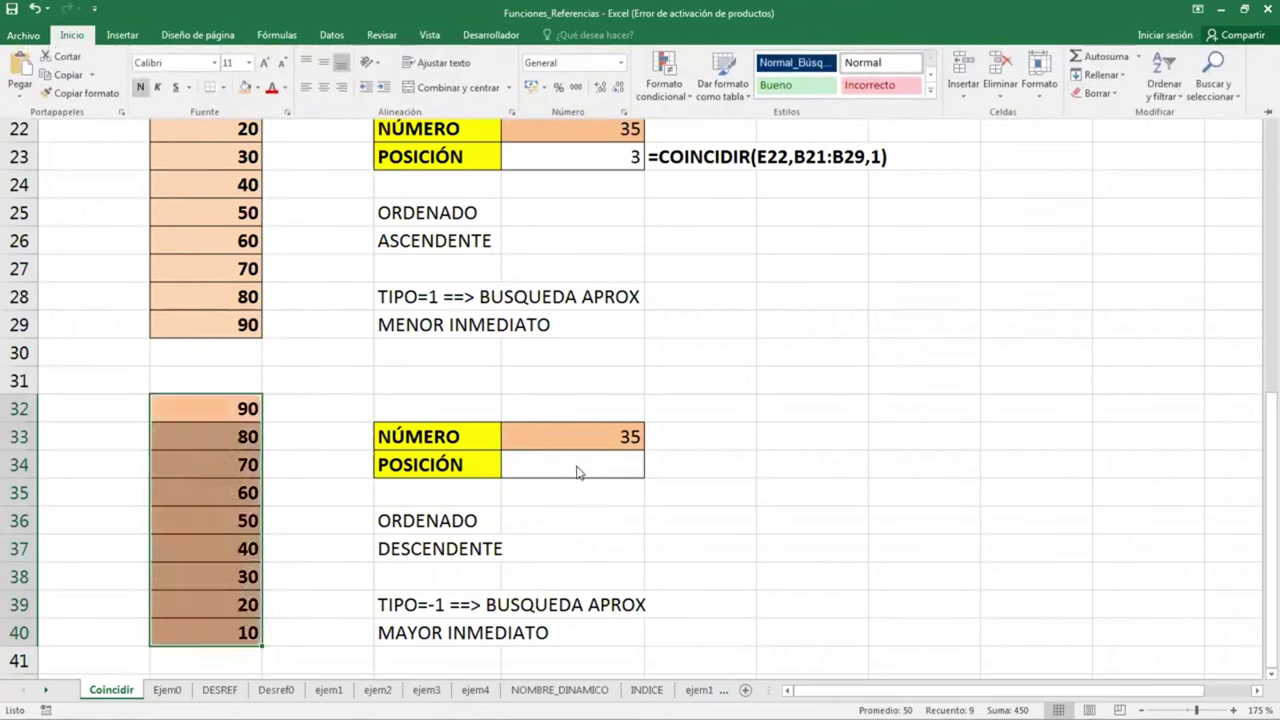
pyautogui.click(627, 473)
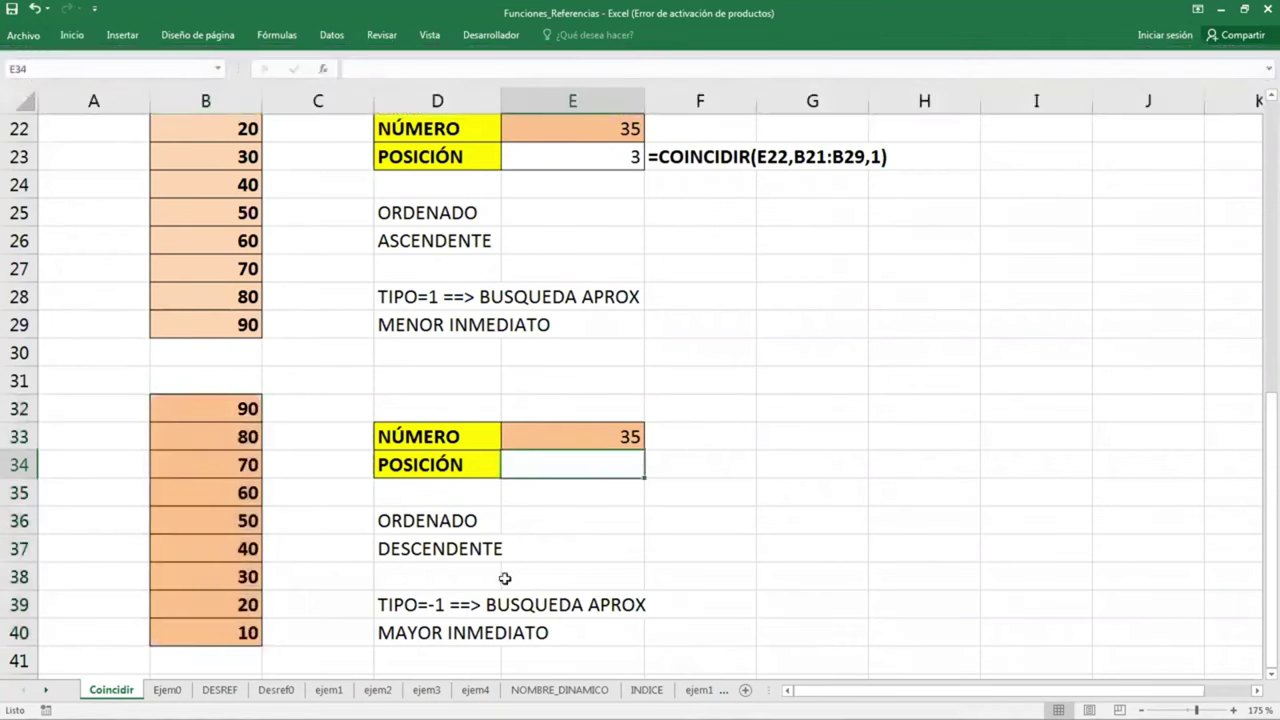
pyautogui.moveTo(228, 412); pyautogui.dragTo(209, 632)
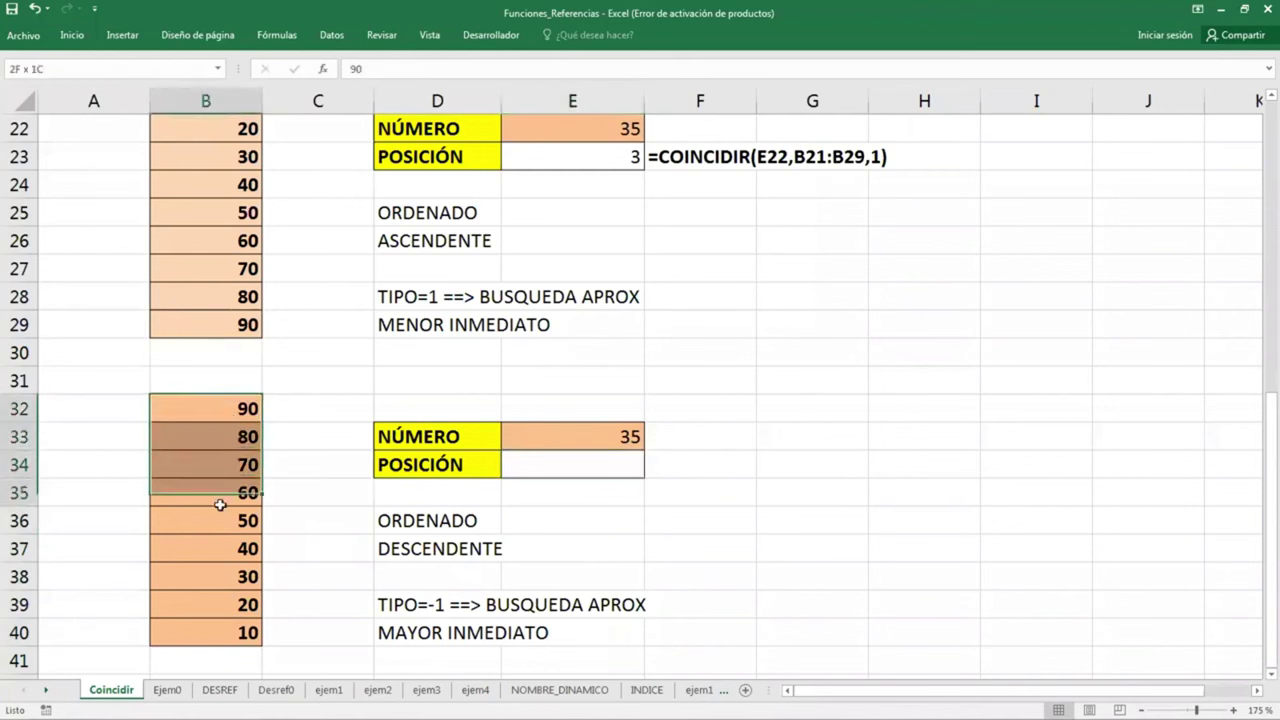
pyautogui.moveTo(218, 426); pyautogui.dragTo(48, 535)
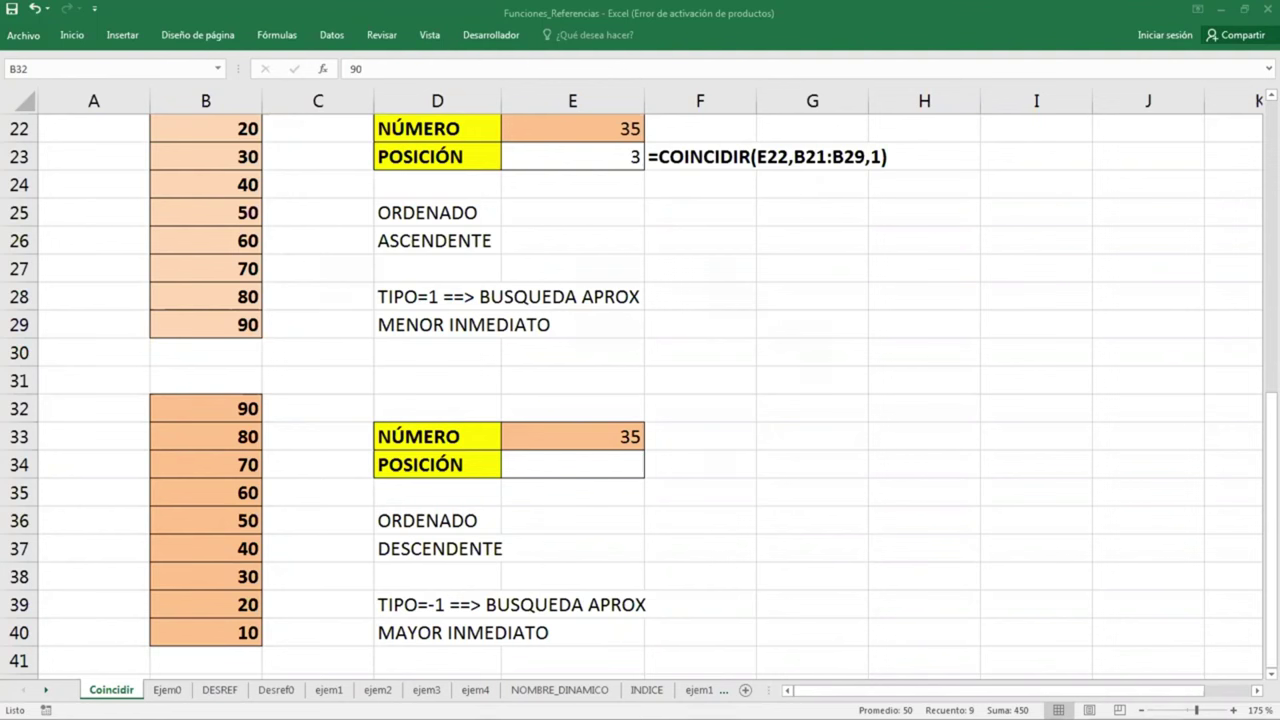
pyautogui.hotkey('ctrl', 'shift', 'Down')
pyautogui.moveTo(243, 408); pyautogui.dragTo(240, 636)
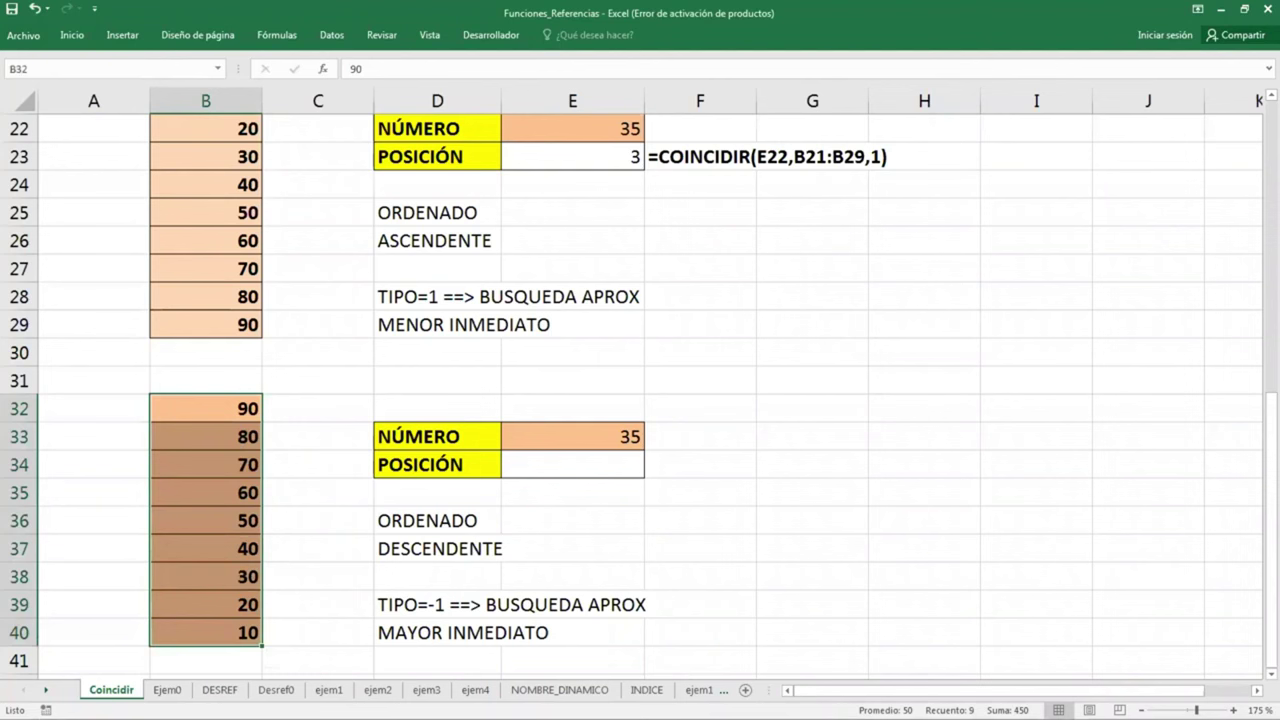
pyautogui.click(679, 476)
pyautogui.click(605, 456)
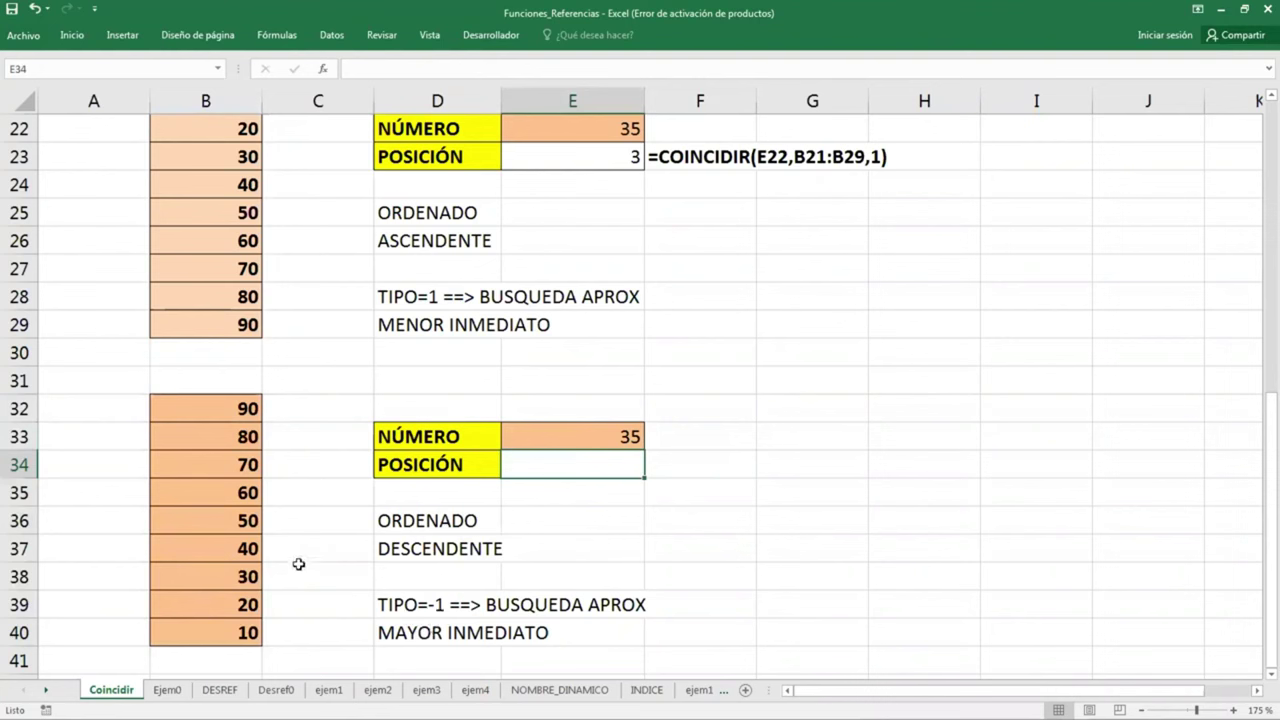
pyautogui.click(578, 441)
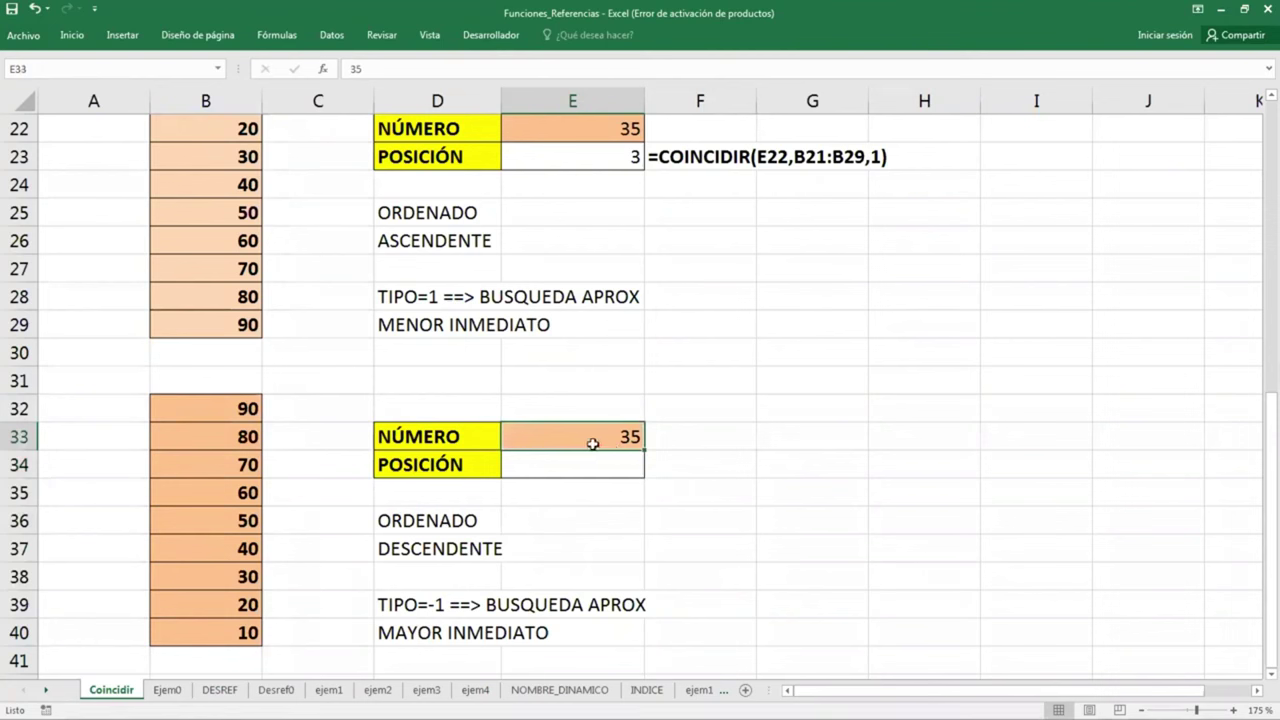
pyautogui.click(243, 553)
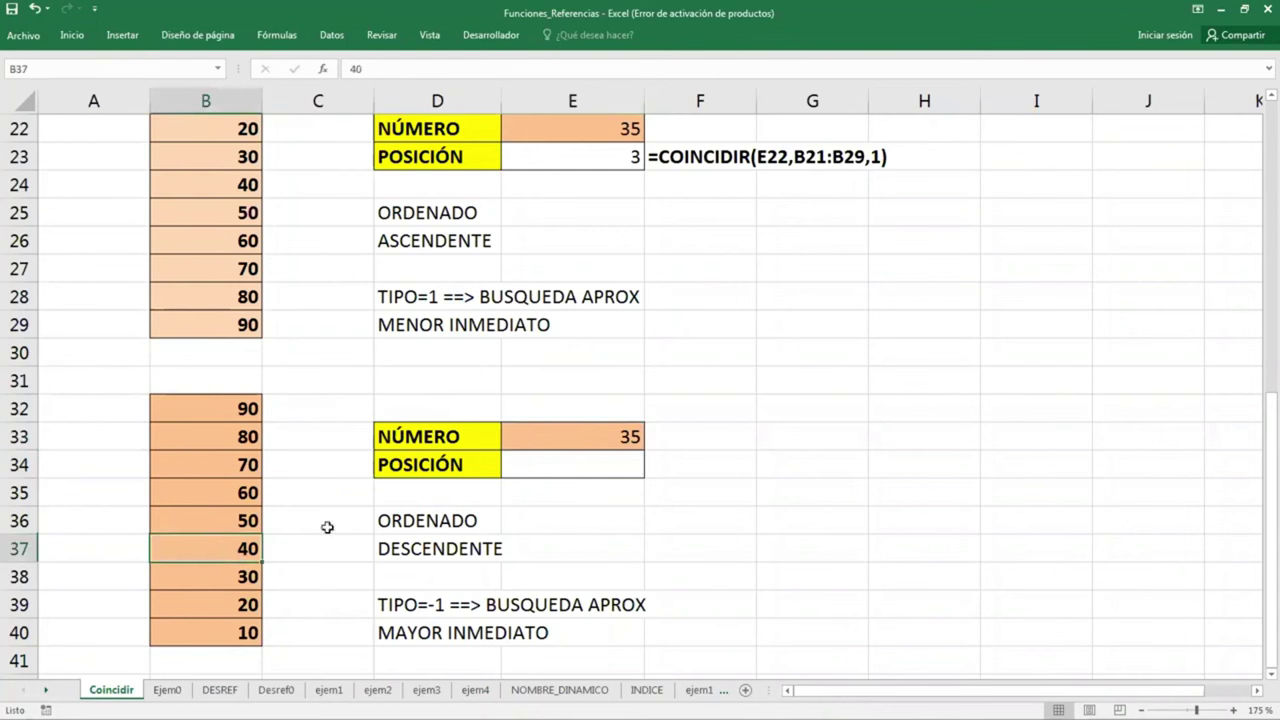
pyautogui.click(606, 460)
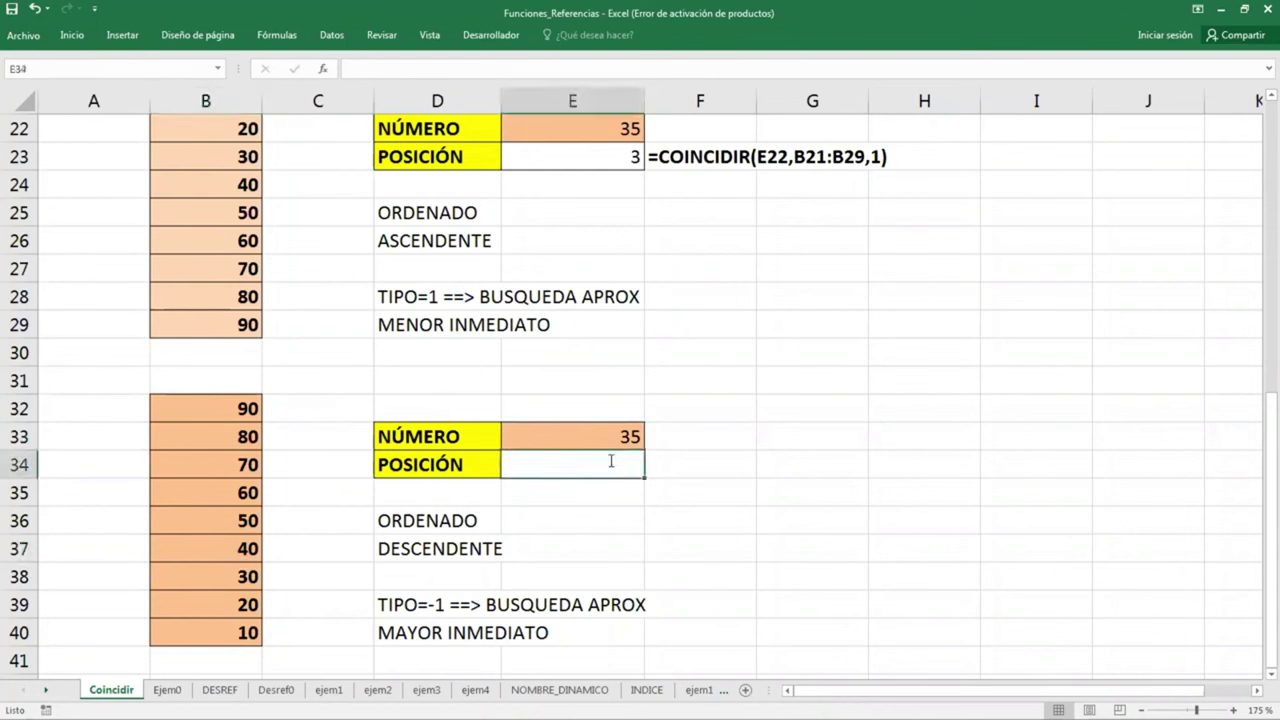
# Enter =COINCIDIR(E33,B32:B40,-1) in E34, returning position 6 for 35
pyautogui.write('=coi')
pyautogui.press('Tab')
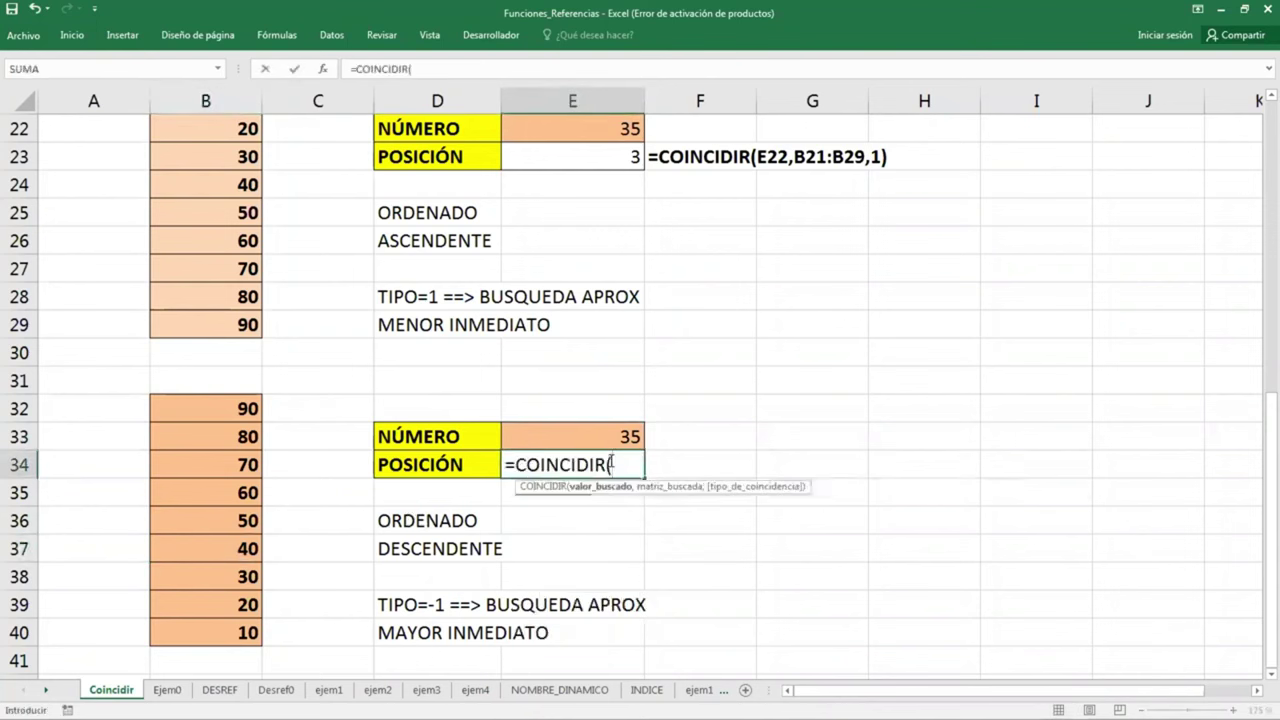
pyautogui.click(605, 437)
pyautogui.write(',')
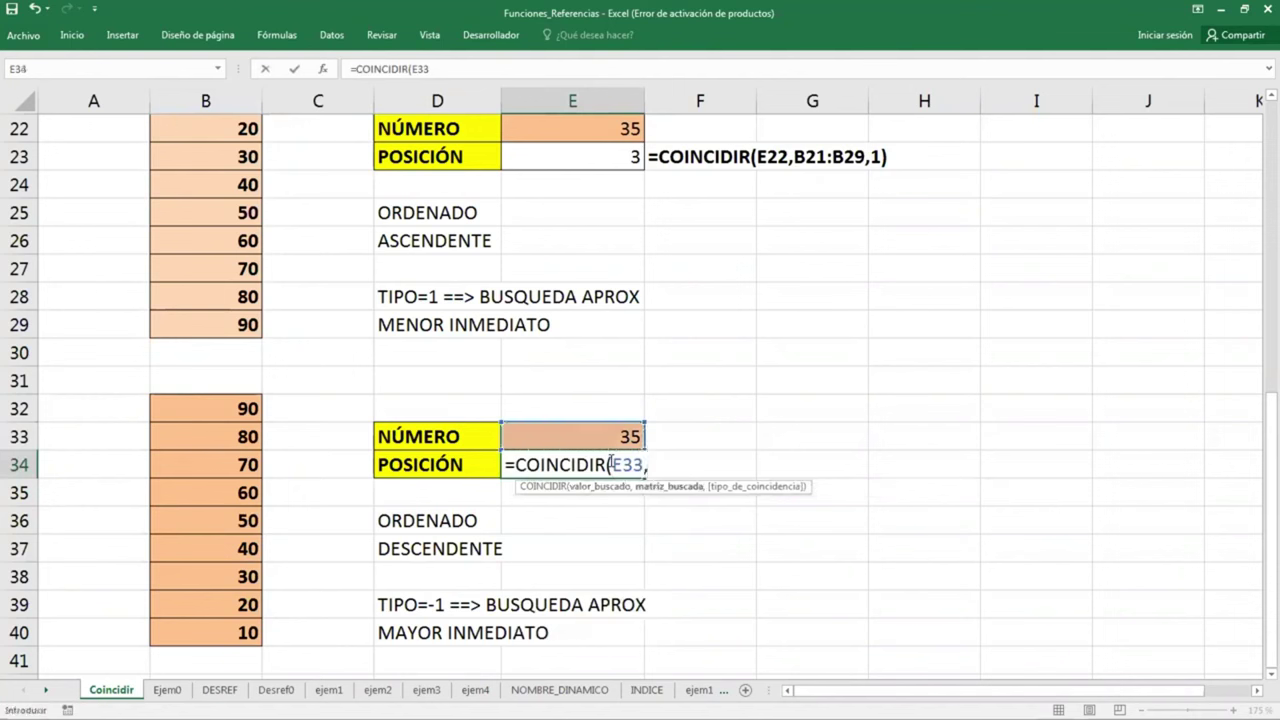
pyautogui.moveTo(245, 412); pyautogui.dragTo(225, 636)
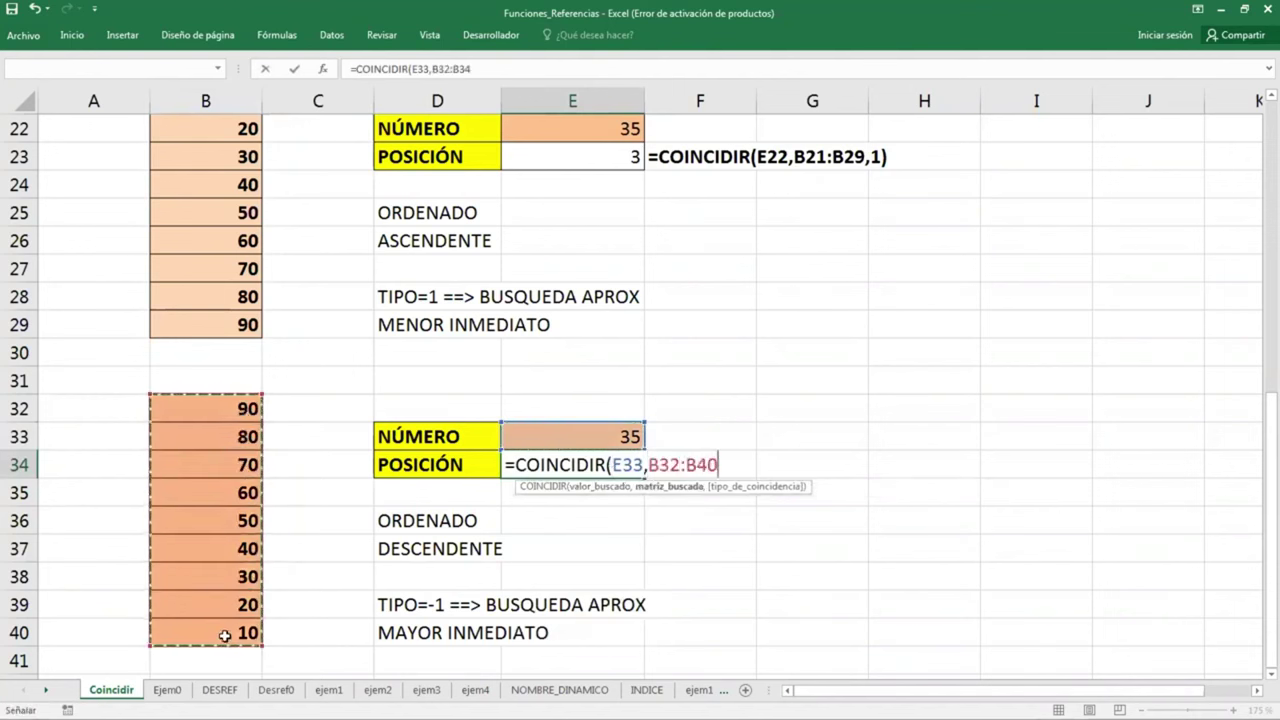
pyautogui.write(',')
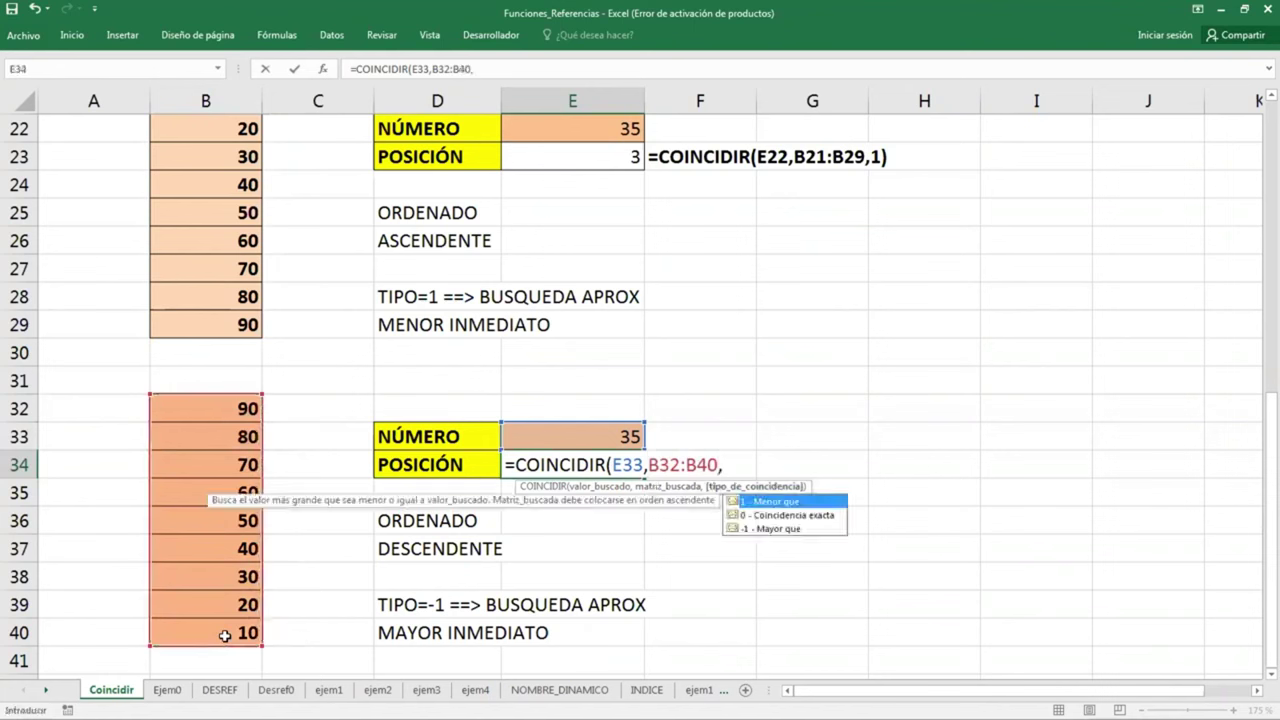
pyautogui.write('-1')
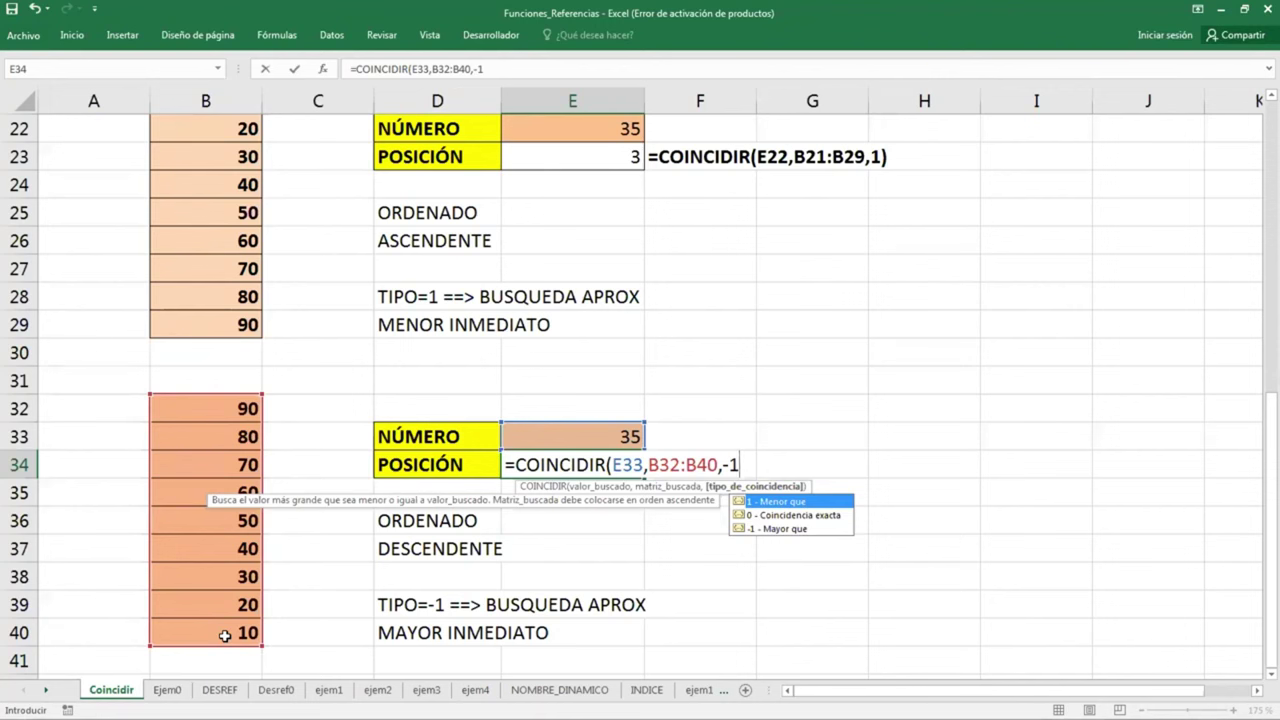
pyautogui.press('Return')
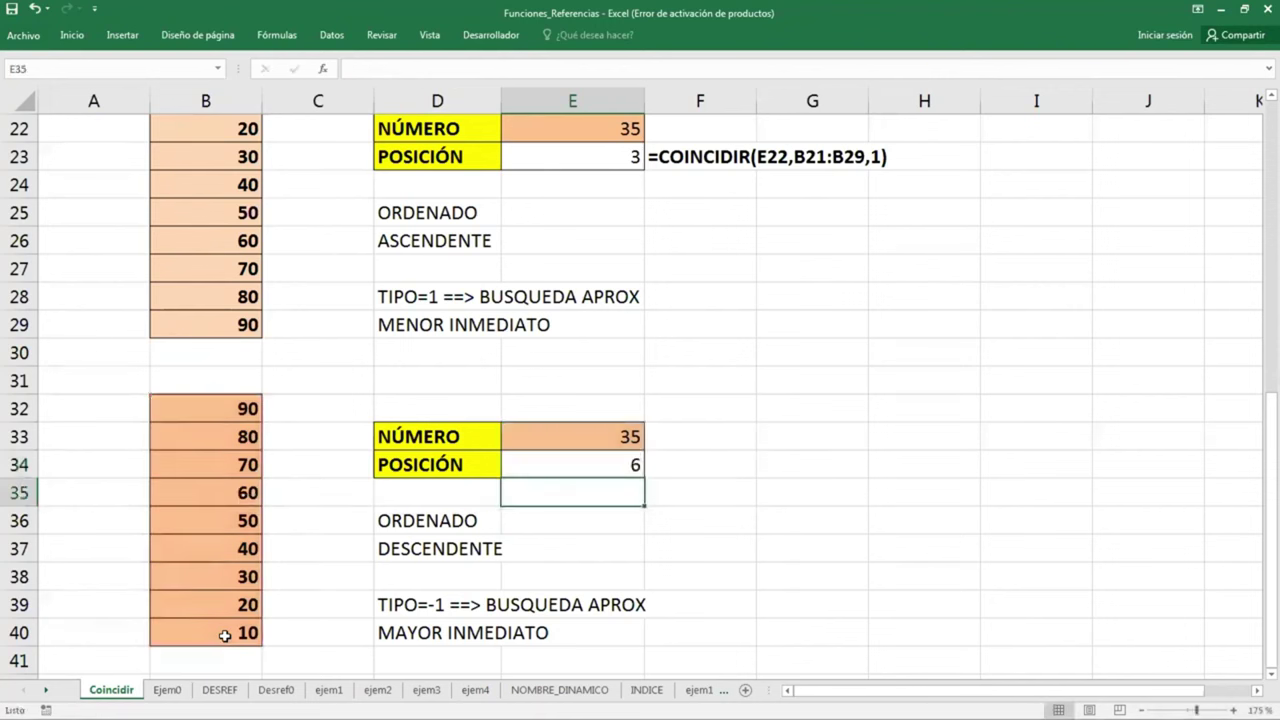
# Display E34's formula text in F34 using =FORMULATEXTO(E34)
pyautogui.press('Up')
pyautogui.press('Right')
pyautogui.write('=')
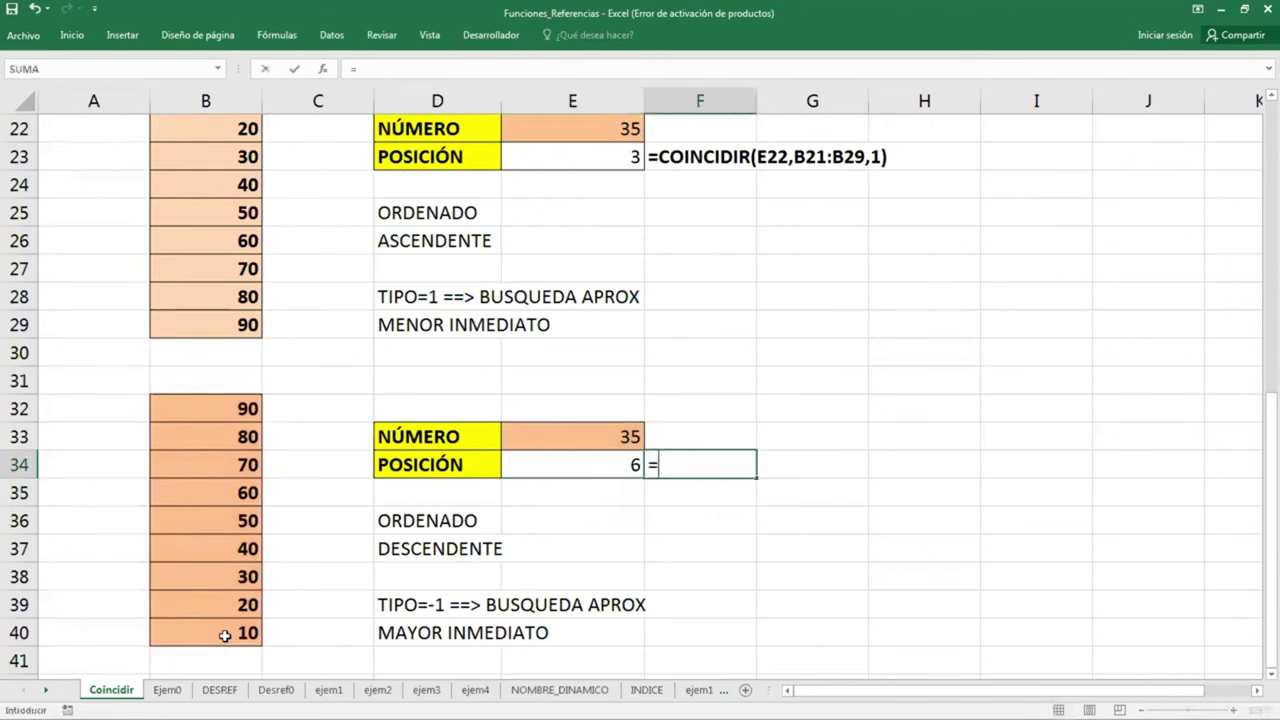
pyautogui.write('for')
pyautogui.press('Tab')
pyautogui.press('Left')
pyautogui.press('Return')
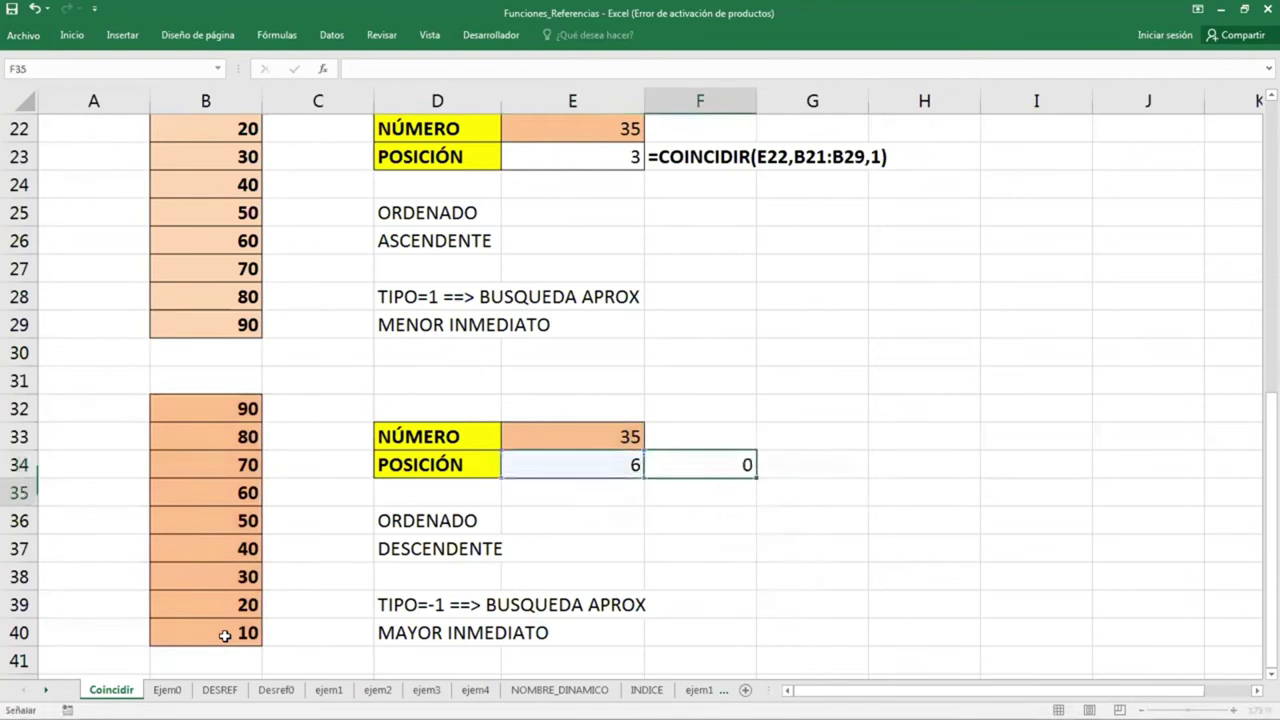
pyautogui.press('Up')
pyautogui.press('Left')
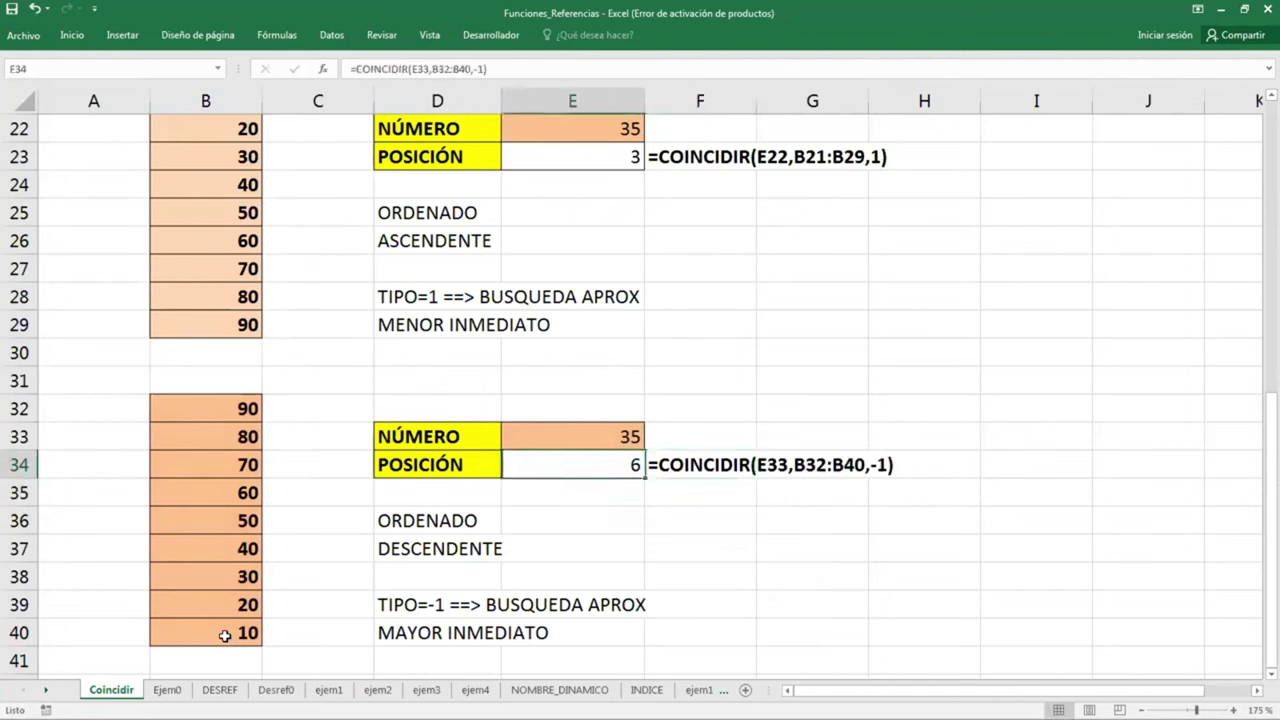
pyautogui.press('Up')
pyautogui.press('Up')
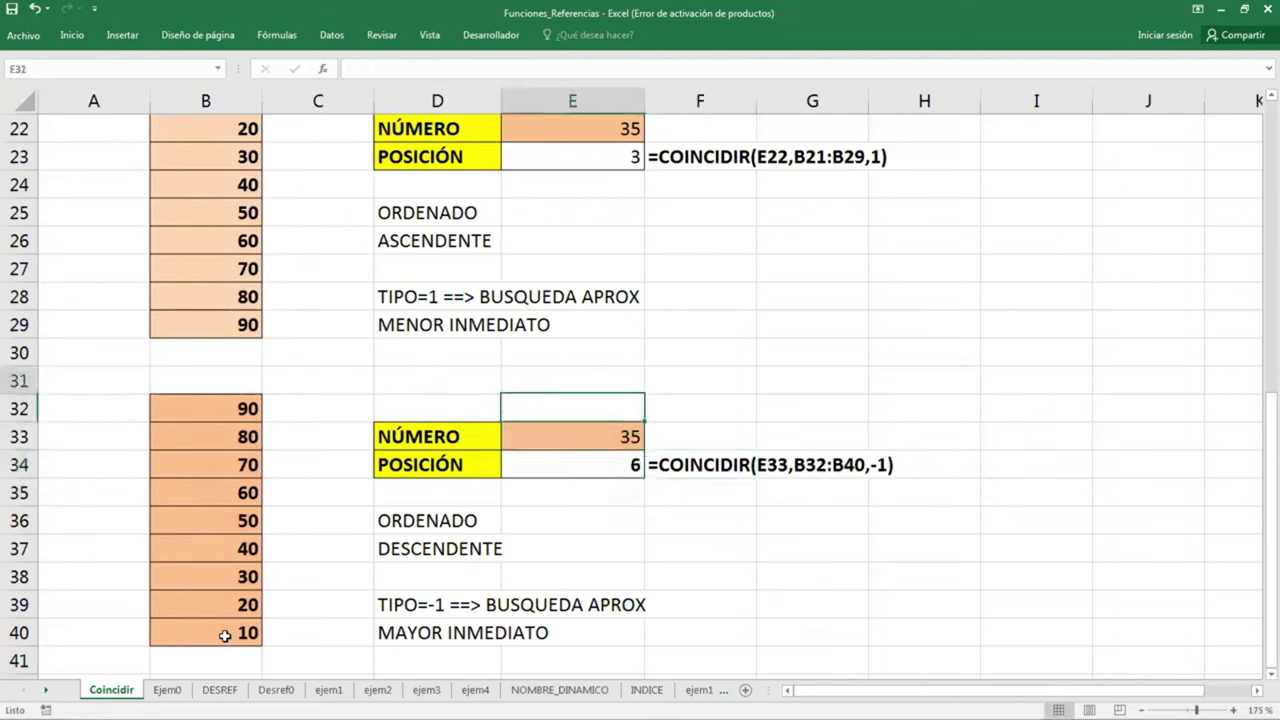
pyautogui.press('Up')
pyautogui.press('Up')
pyautogui.press('Up')
pyautogui.press('Up')
pyautogui.press('Up')
pyautogui.press('Up')
pyautogui.press('Up')
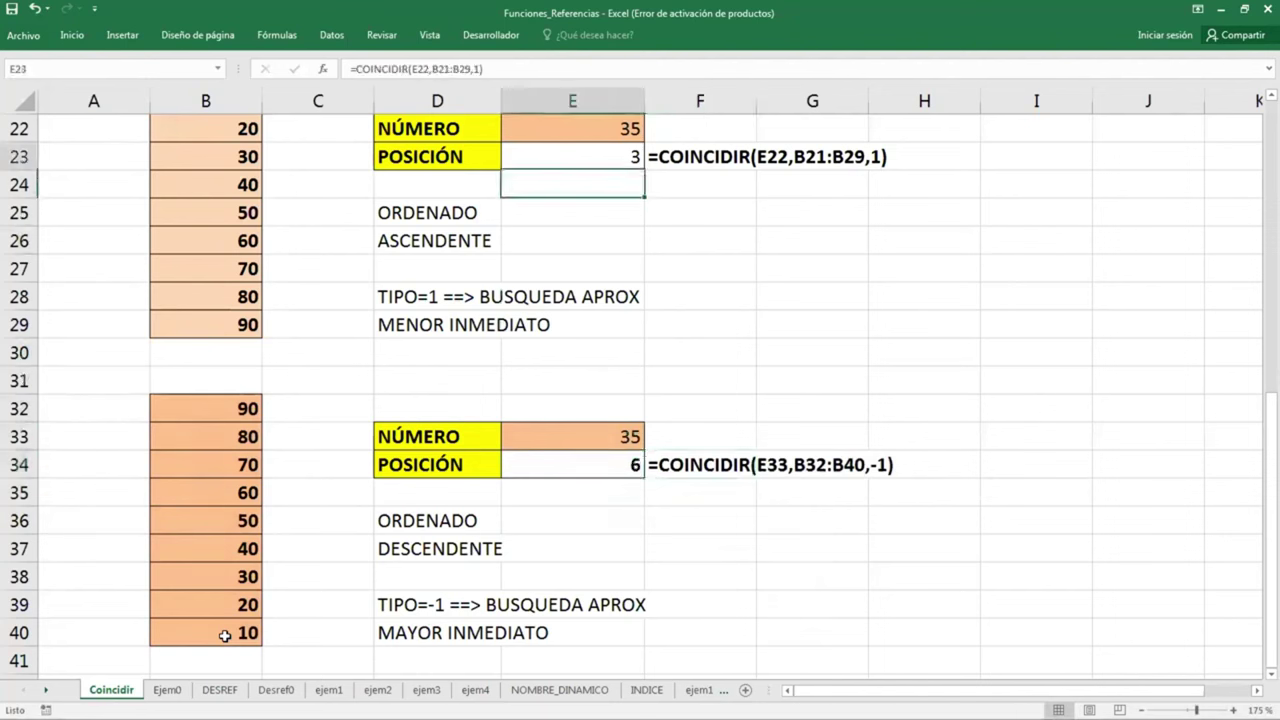
# Go to the Ejem0 sheet with the seller list and the two Producto A columns
pyautogui.click(992, 389)
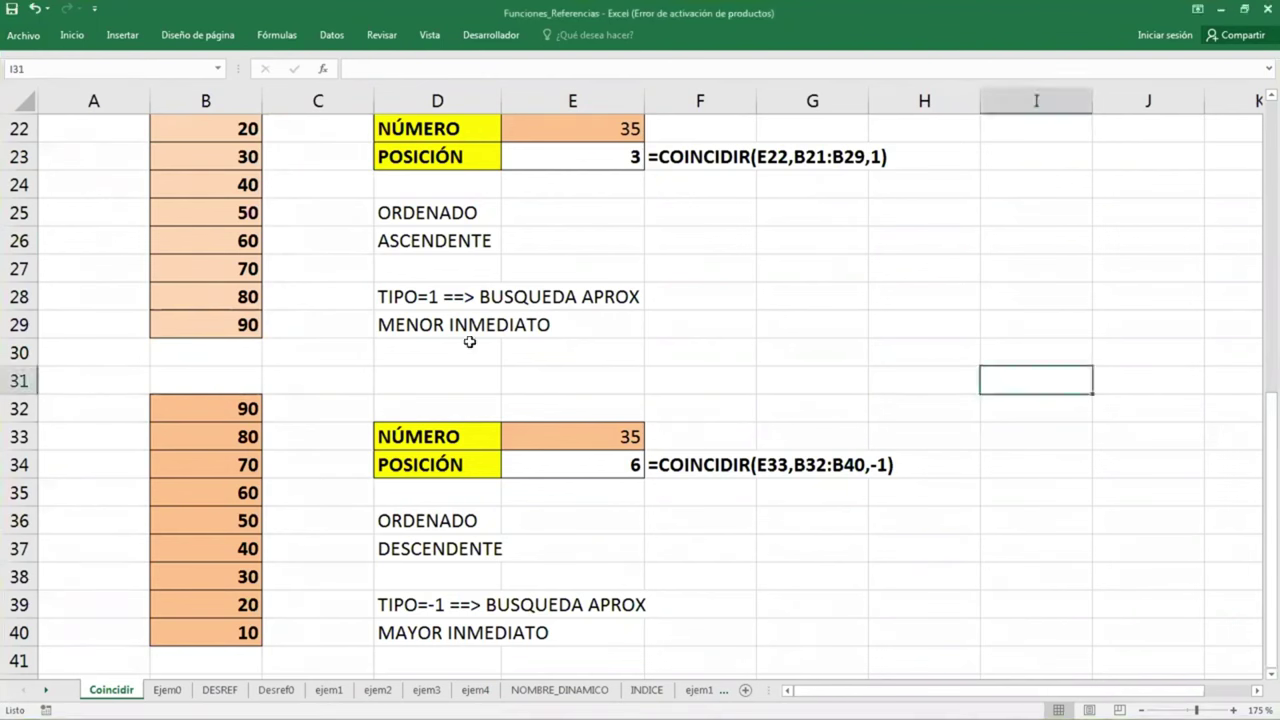
pyautogui.click(346, 324)
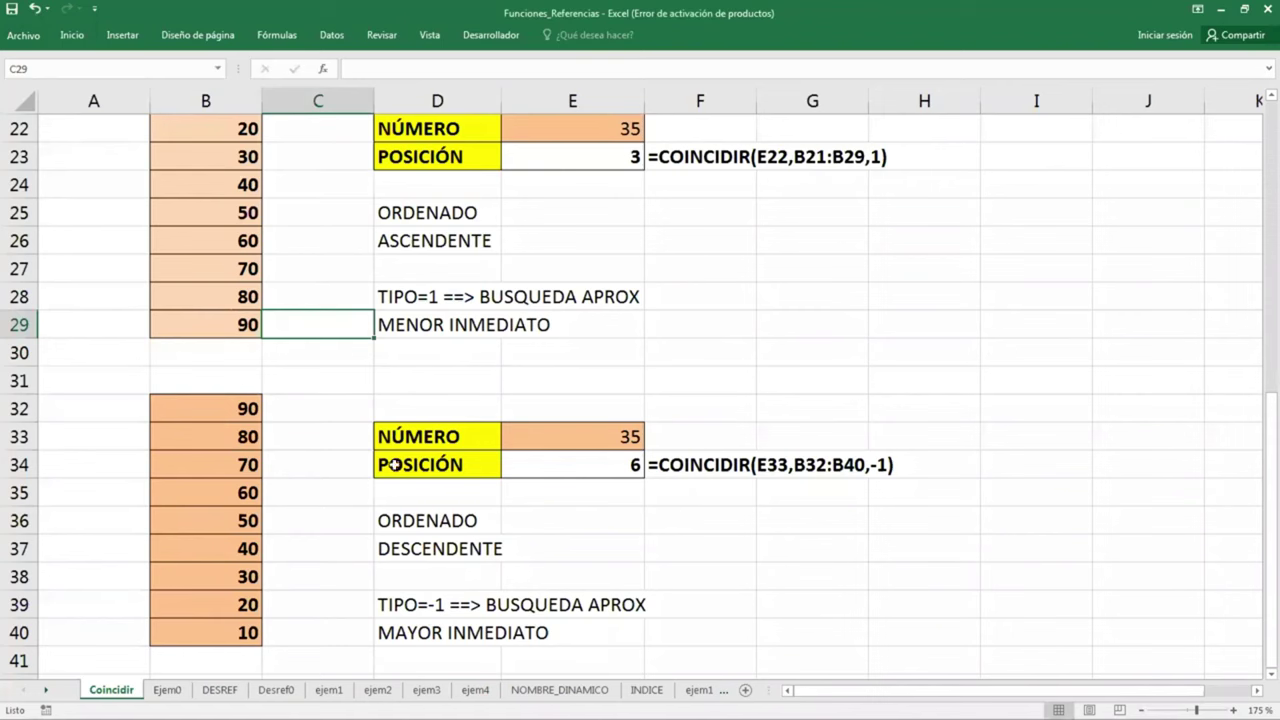
pyautogui.click(167, 690)
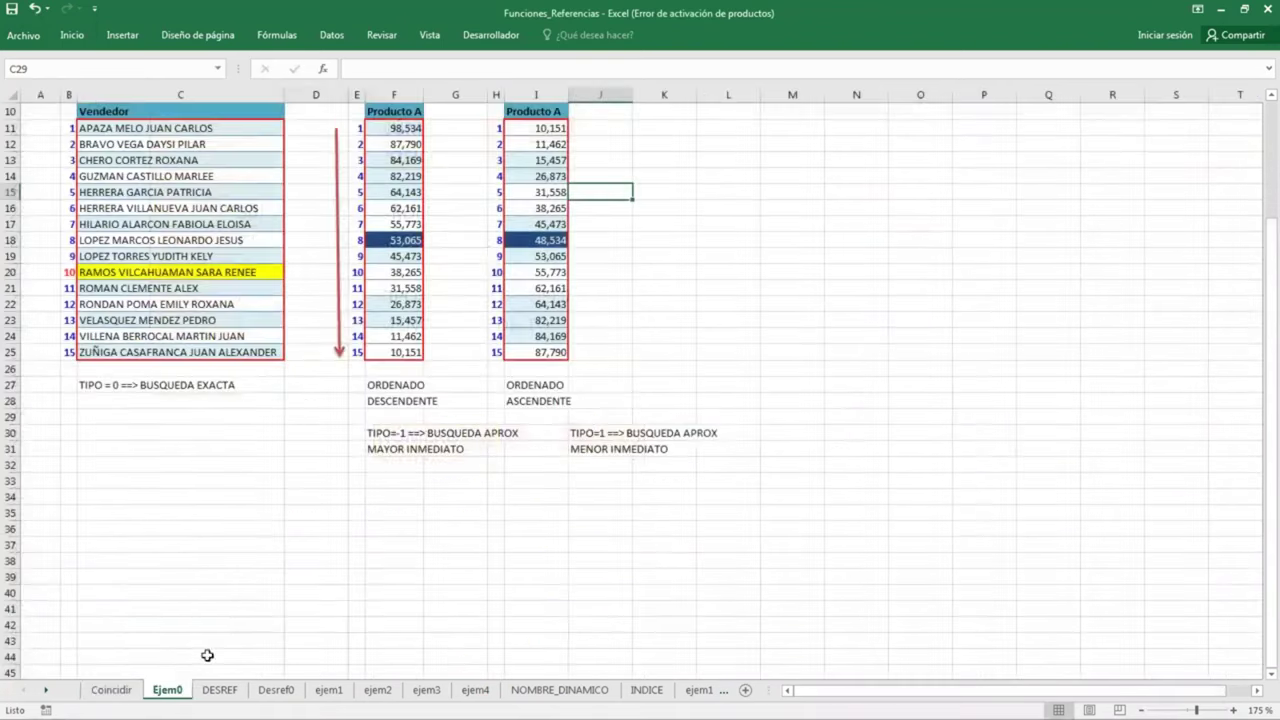
pyautogui.scroll(3, 254, 509)
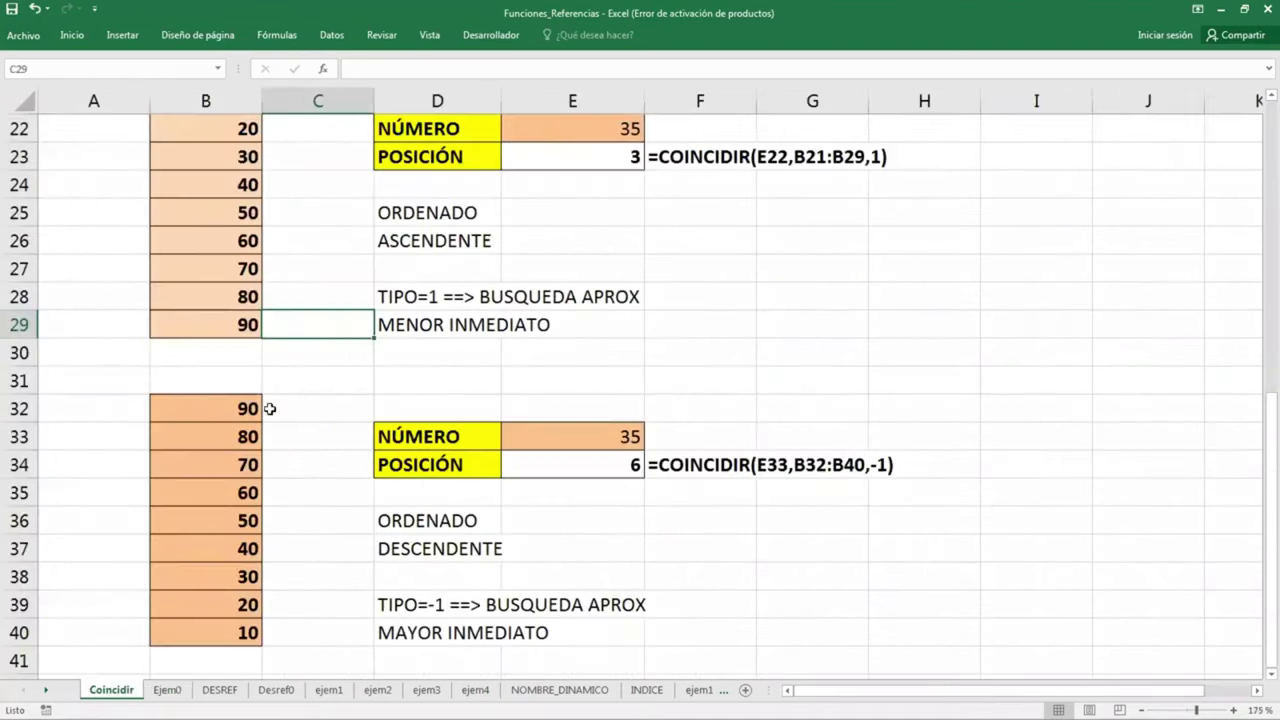
pyautogui.scroll(3, 266, 409)
pyautogui.scroll(1, 270, 409)
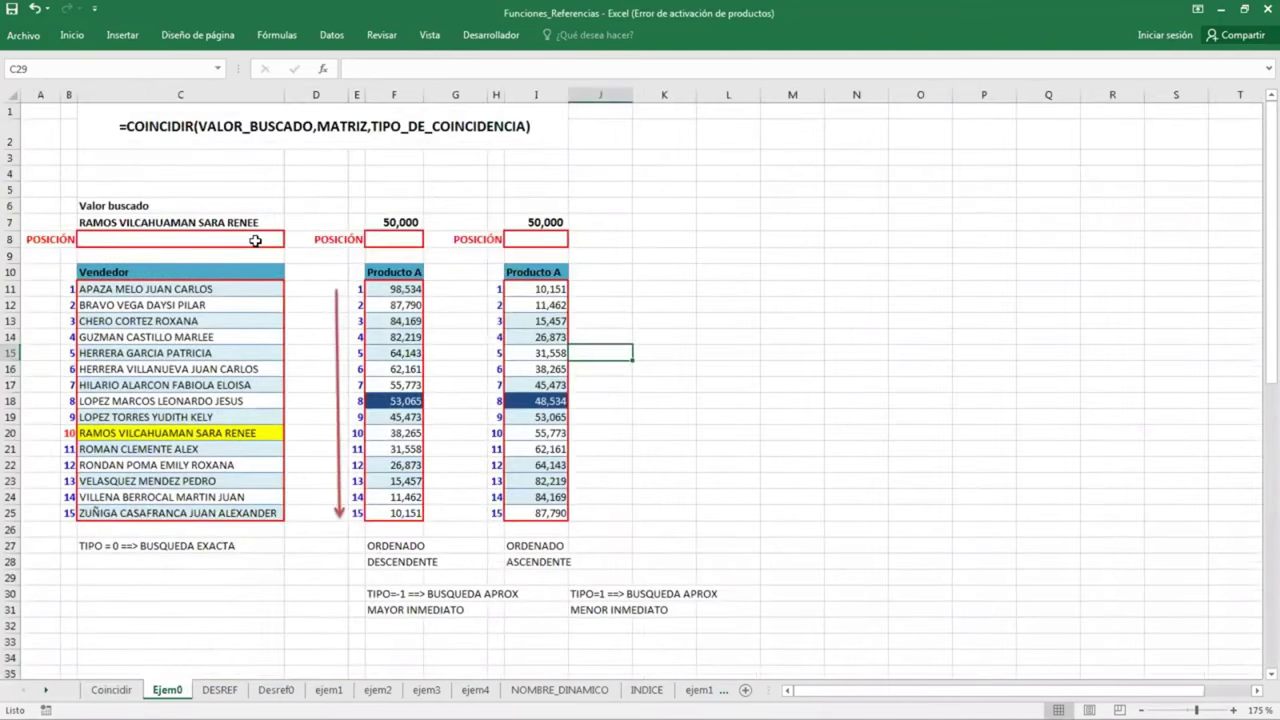
pyautogui.click(255, 241)
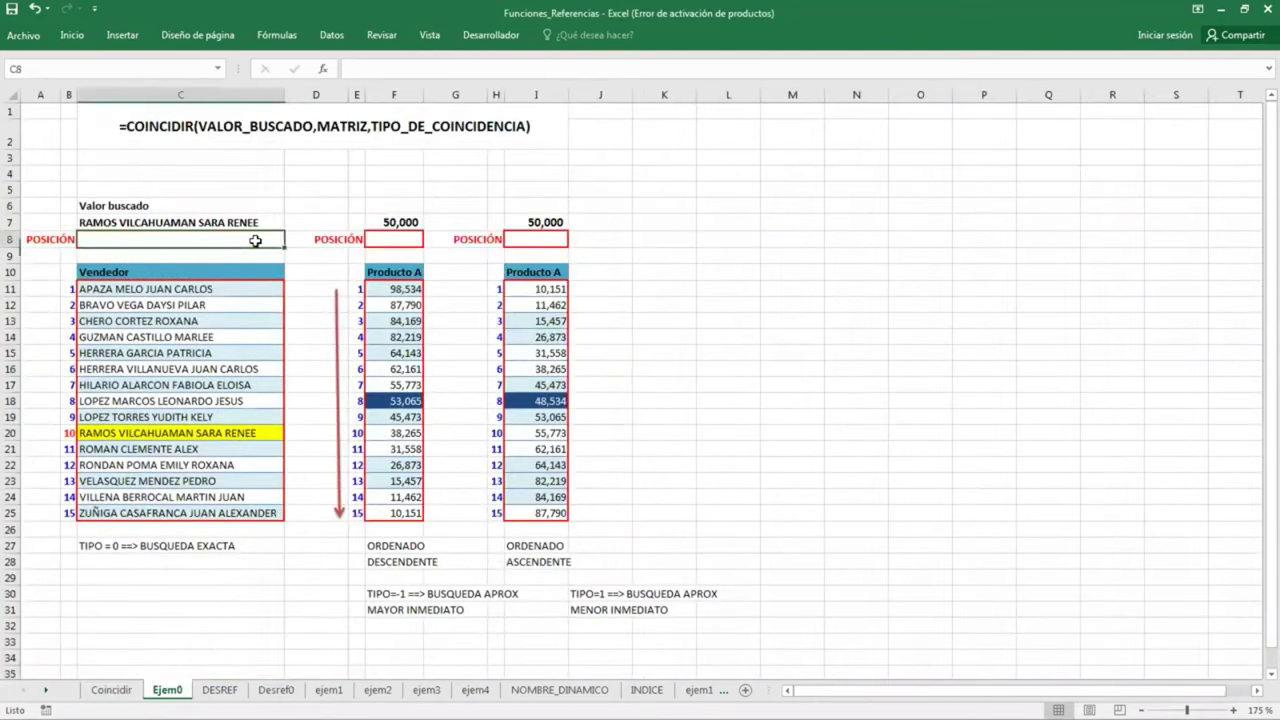
pyautogui.click(203, 222)
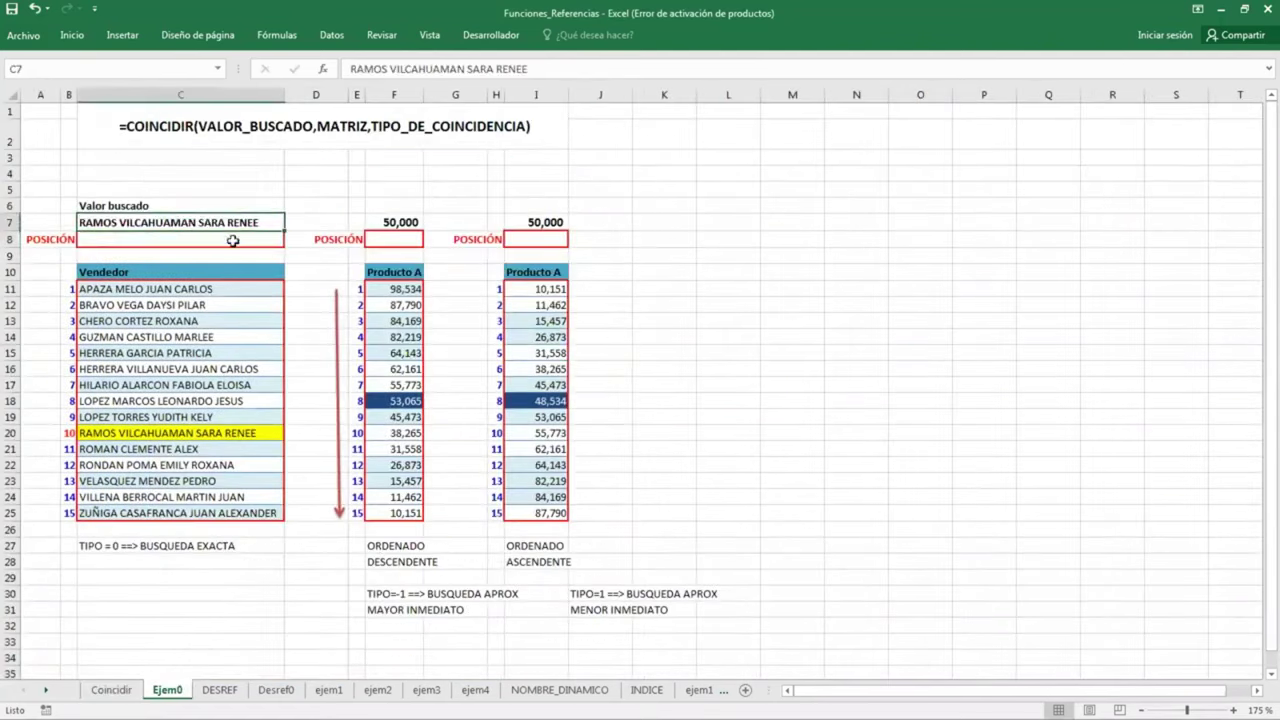
pyautogui.click(392, 242)
pyautogui.click(407, 221)
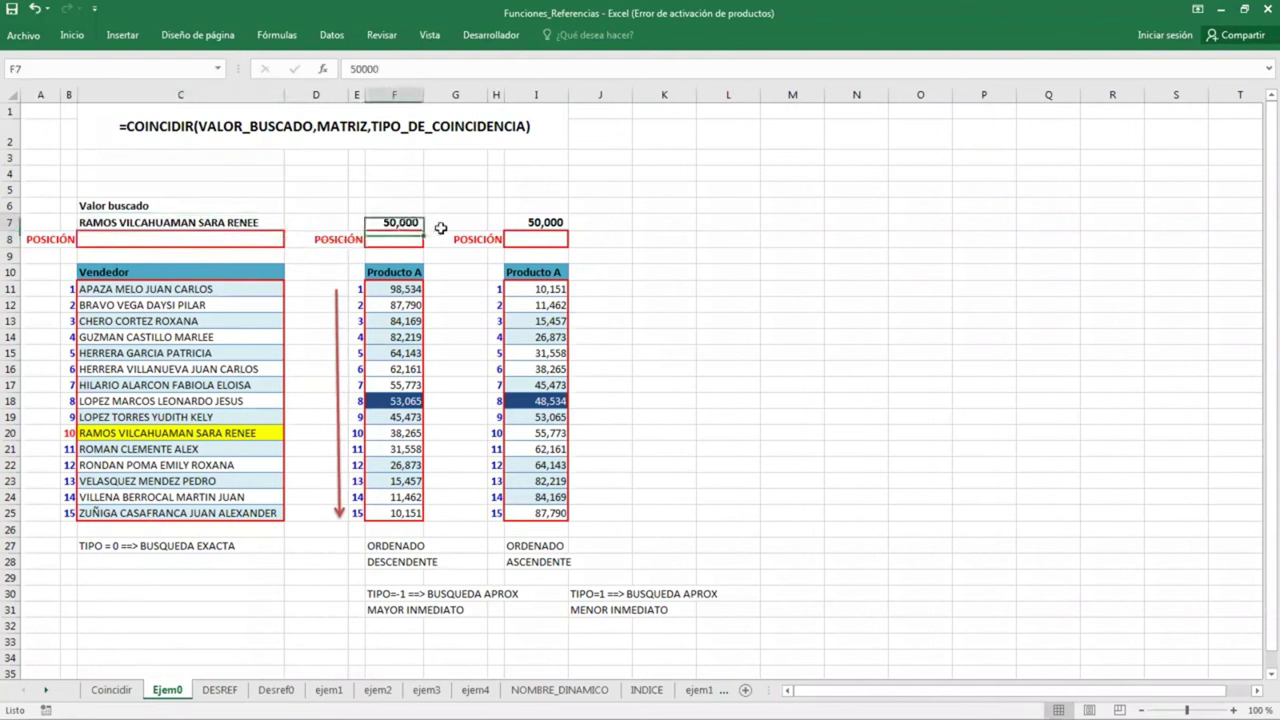
pyautogui.click(543, 222)
pyautogui.click(532, 242)
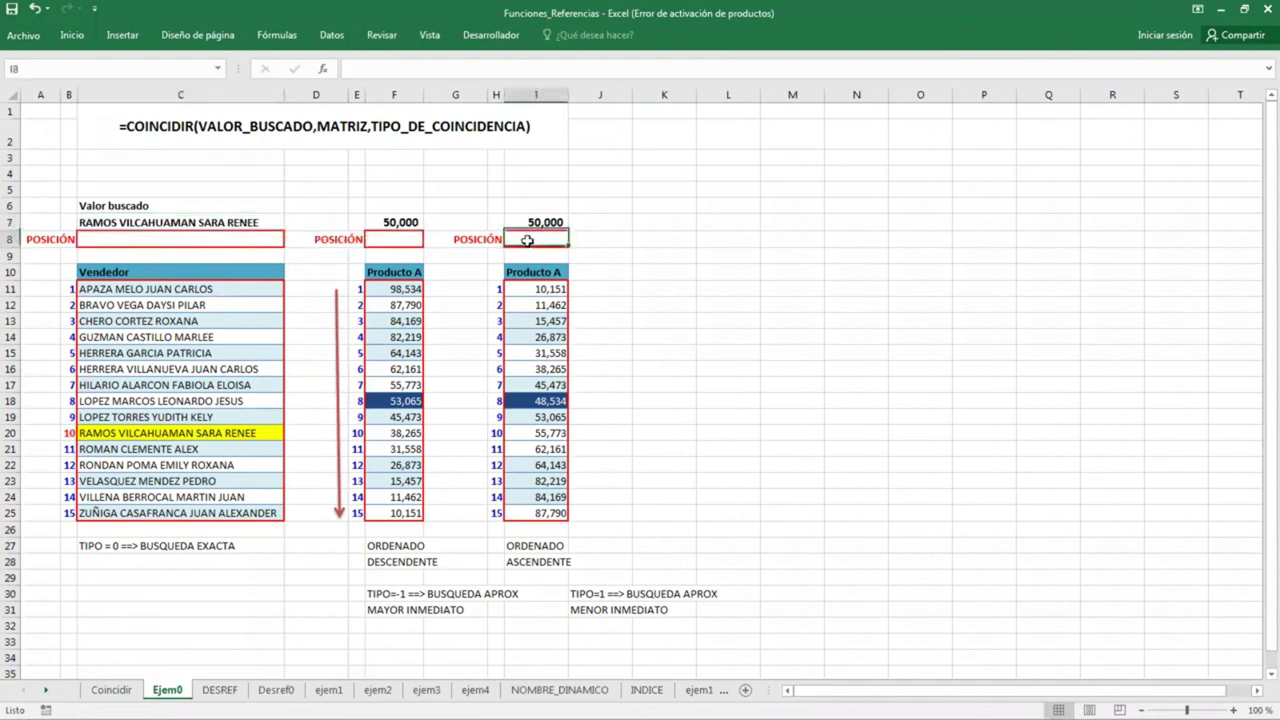
pyautogui.click(400, 241)
pyautogui.click(255, 241)
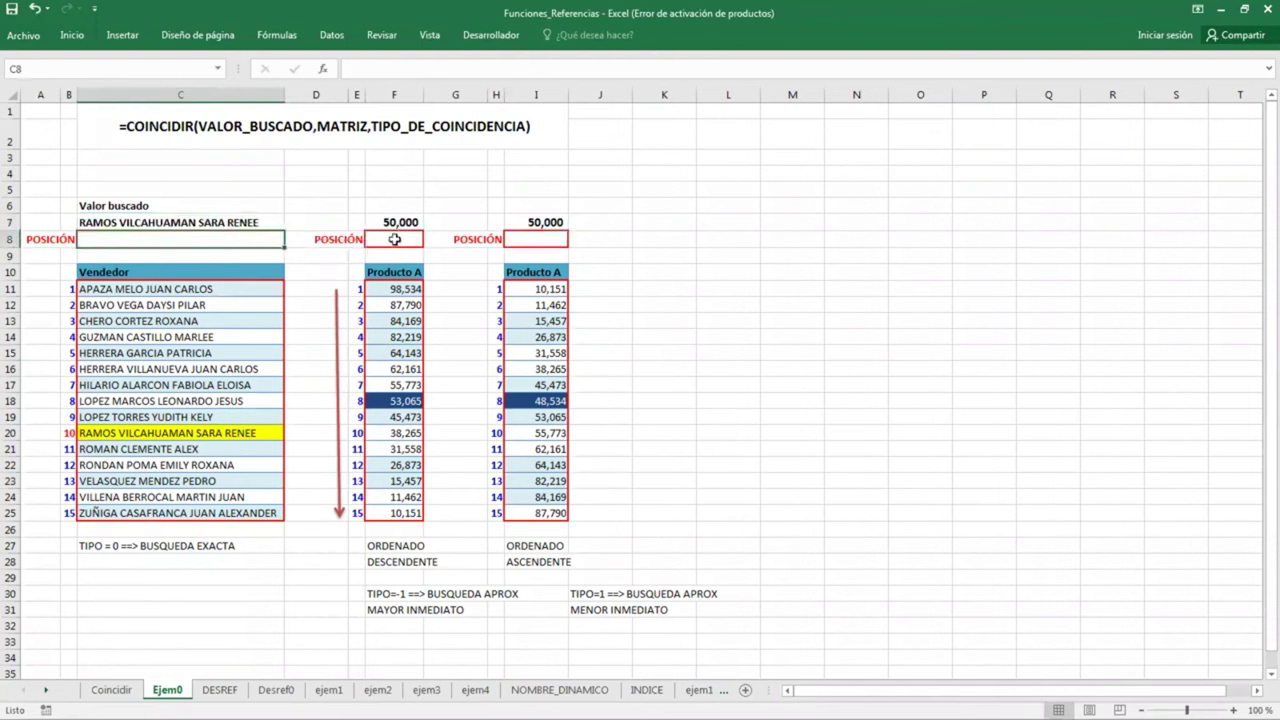
pyautogui.click(394, 238)
pyautogui.click(510, 238)
pyautogui.click(402, 238)
pyautogui.click(257, 242)
pyautogui.click(396, 240)
pyautogui.click(530, 240)
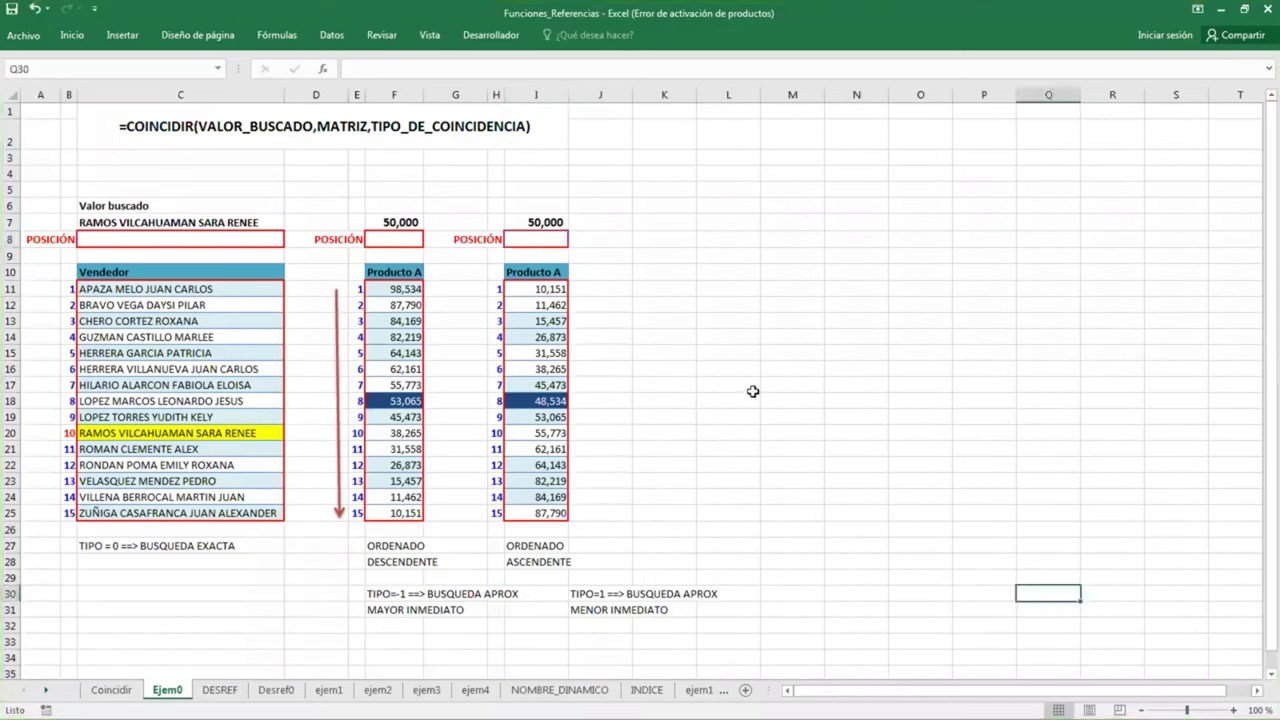
pyautogui.click(751, 389)
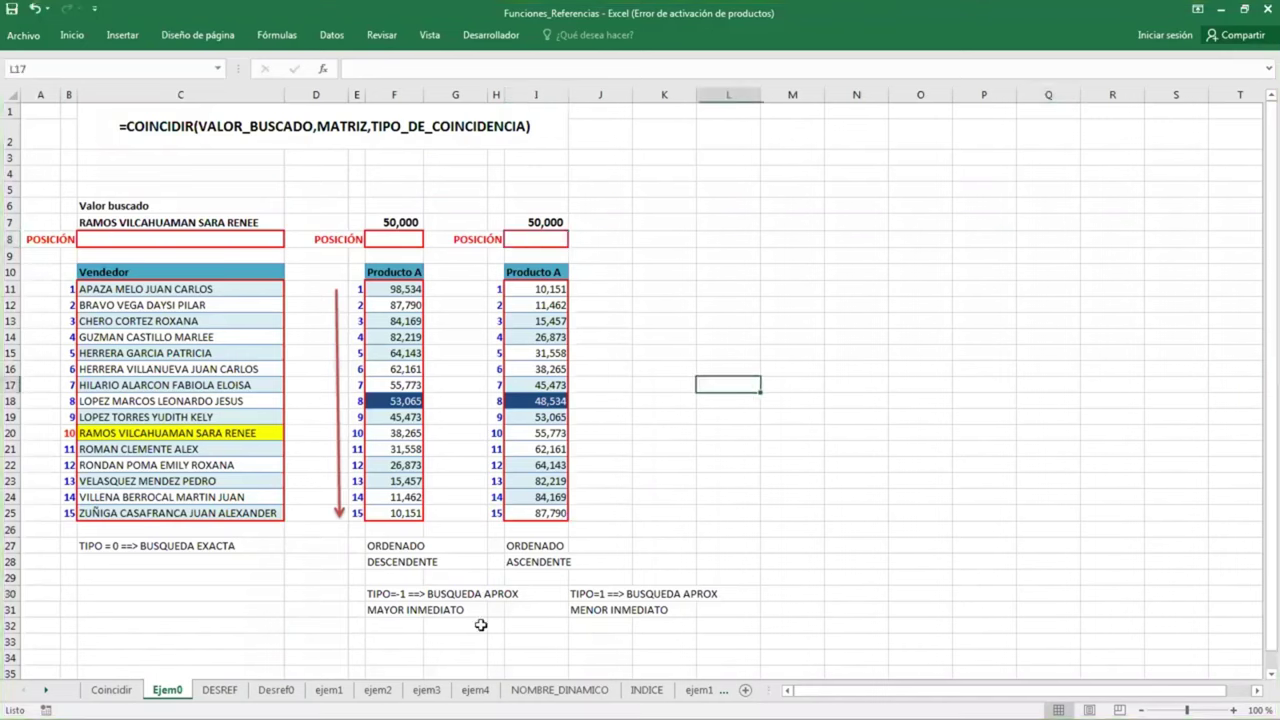
# Open the DESREF sheet, zoom in to 145%, and select the syntax title in A1
pyautogui.click(232, 690)
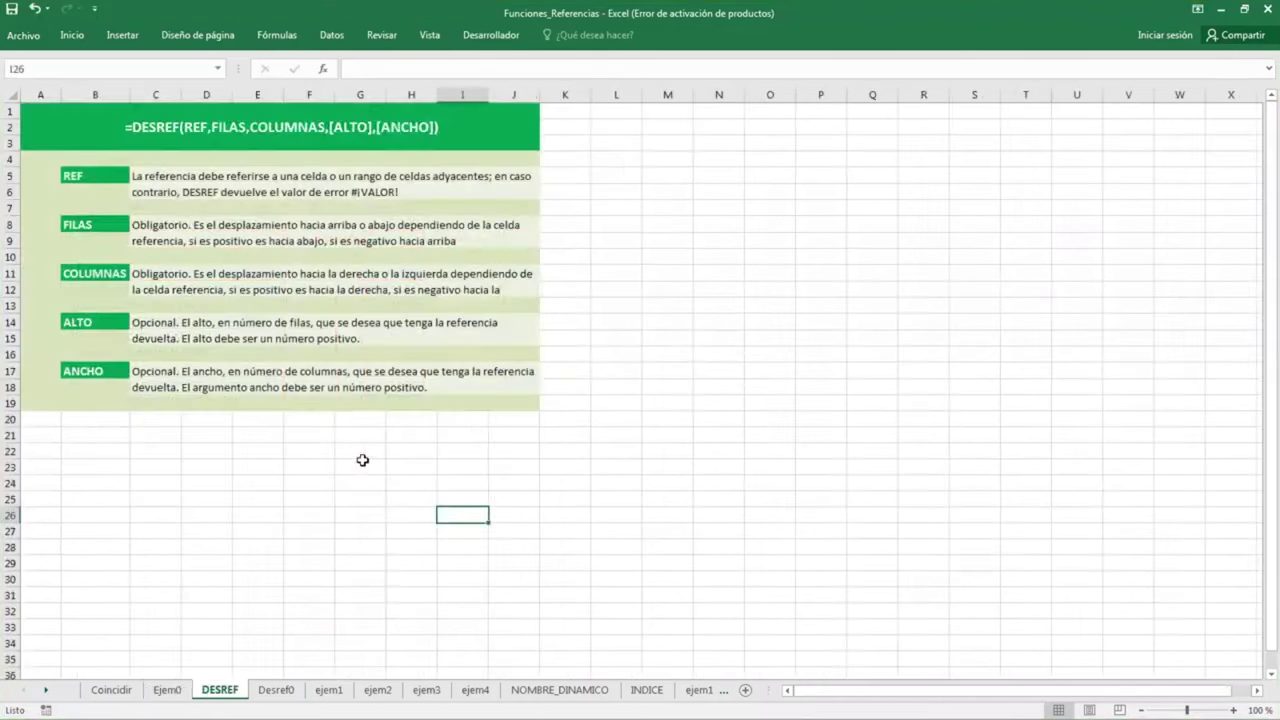
pyautogui.scroll(3, 362, 460)
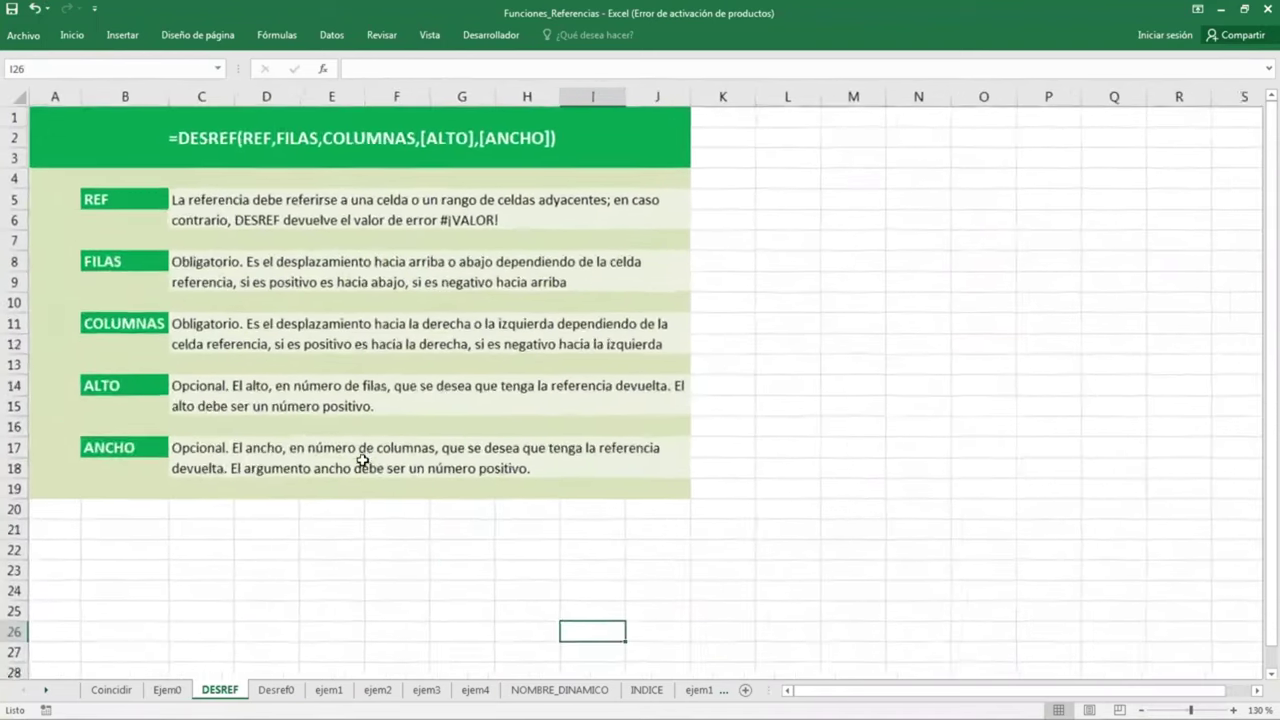
pyautogui.scroll(1, 362, 460)
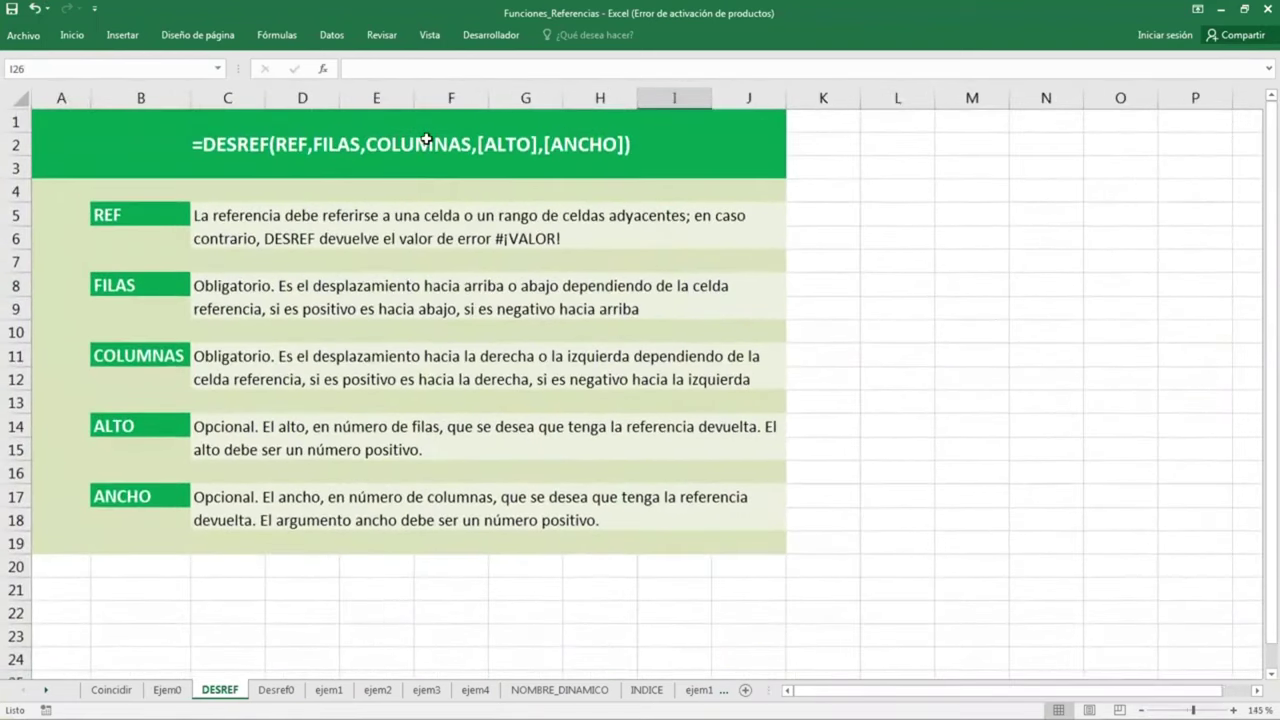
pyautogui.click(426, 140)
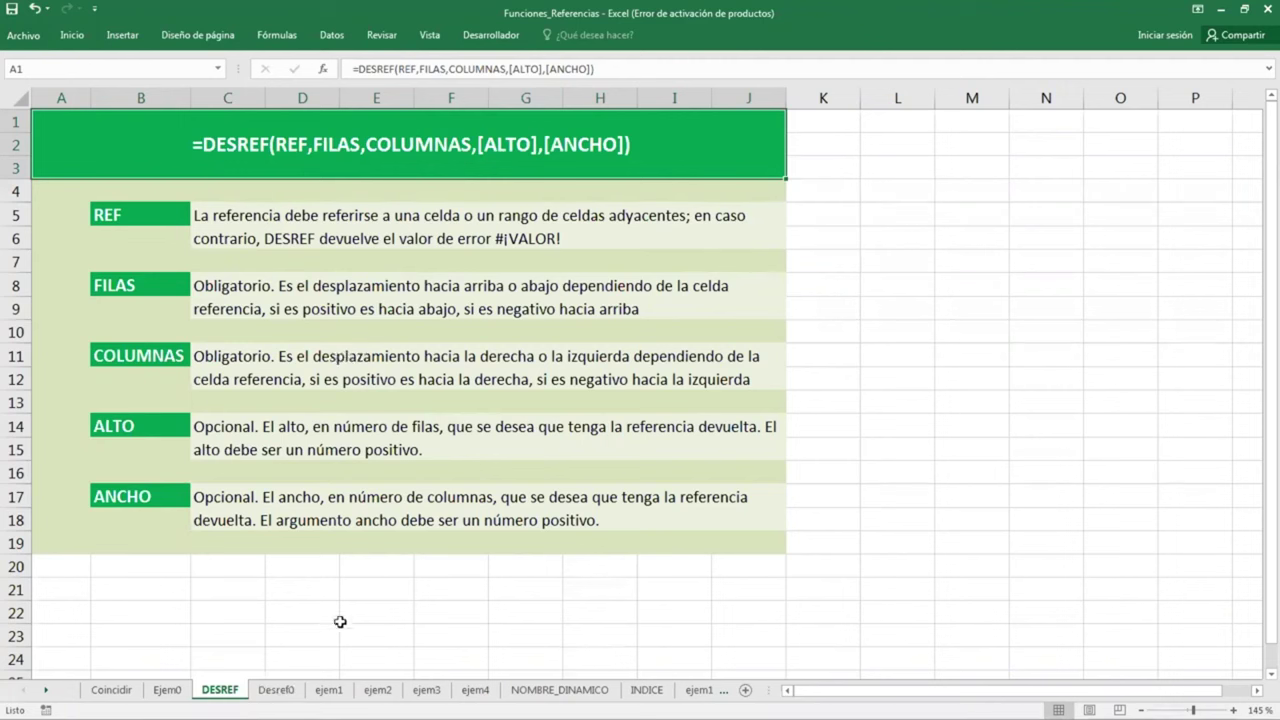
# Scroll to empty rows and sketch a red box with an arrow labelled ref and a 0
pyautogui.scroll(-2, 337, 620)
pyautogui.scroll(-5, 354, 613)
pyautogui.scroll(-2, 354, 613)
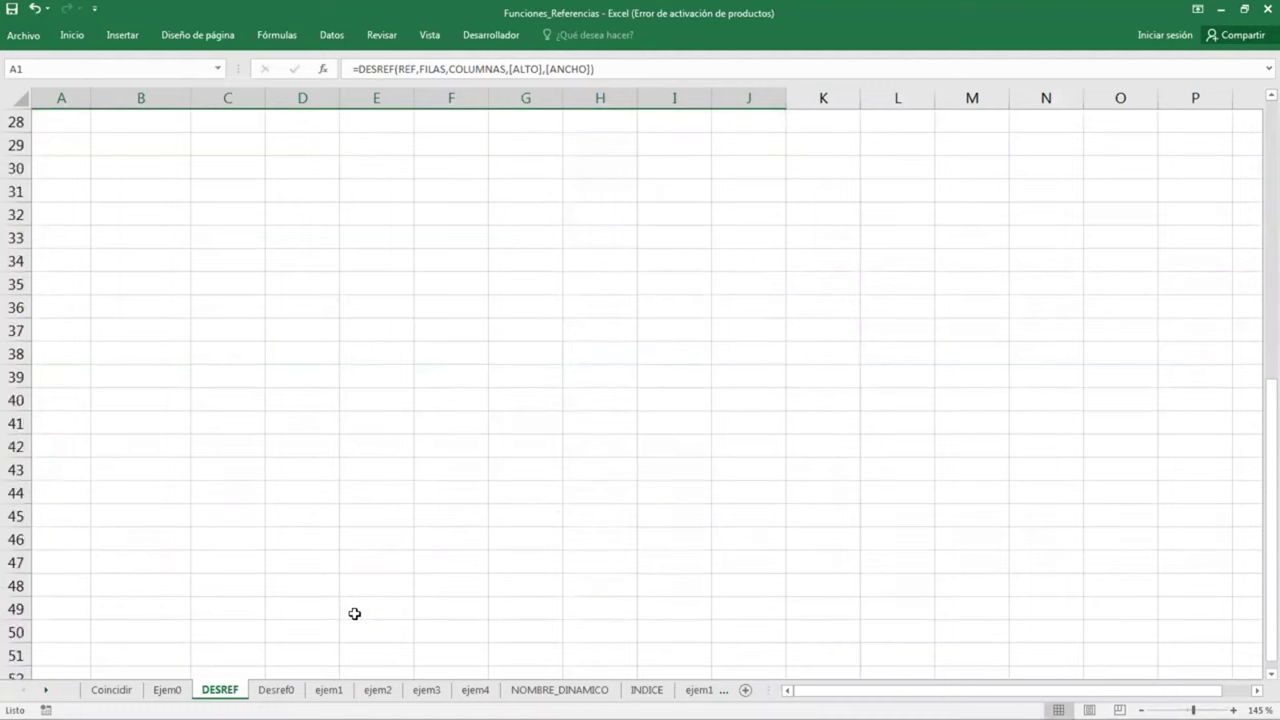
pyautogui.scroll(-2, 354, 611)
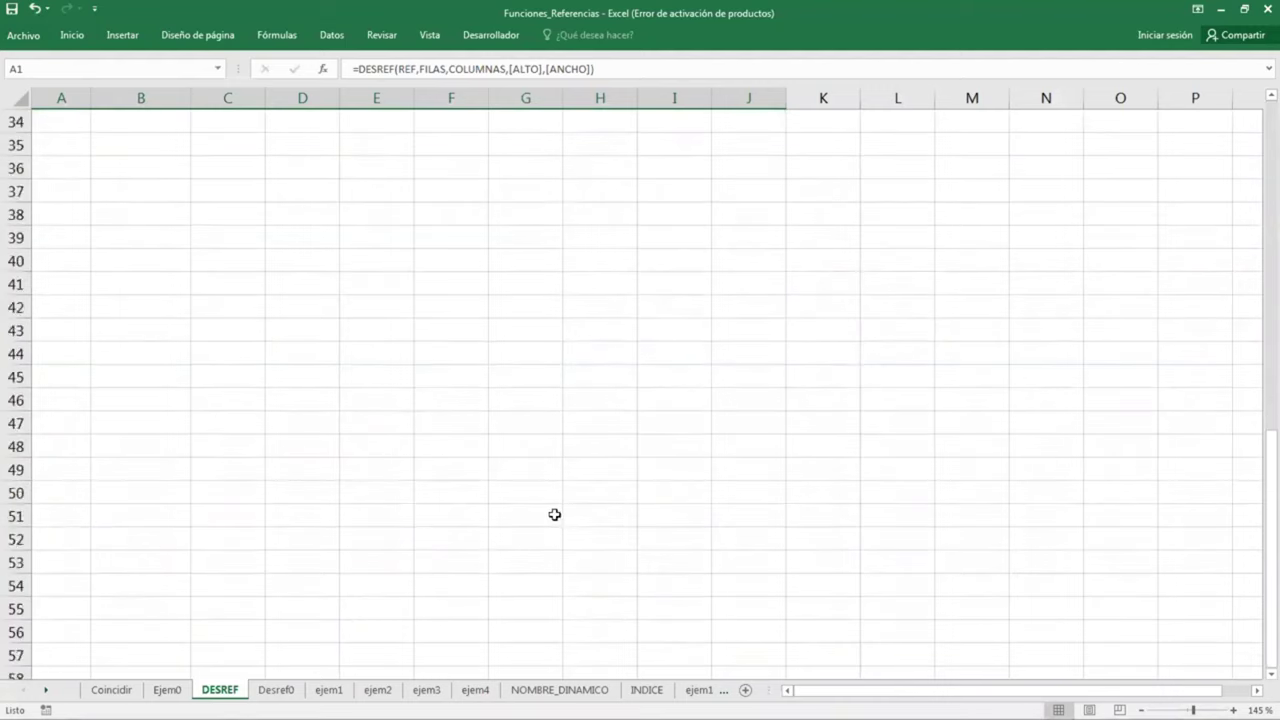
pyautogui.scroll(-1, 591, 503)
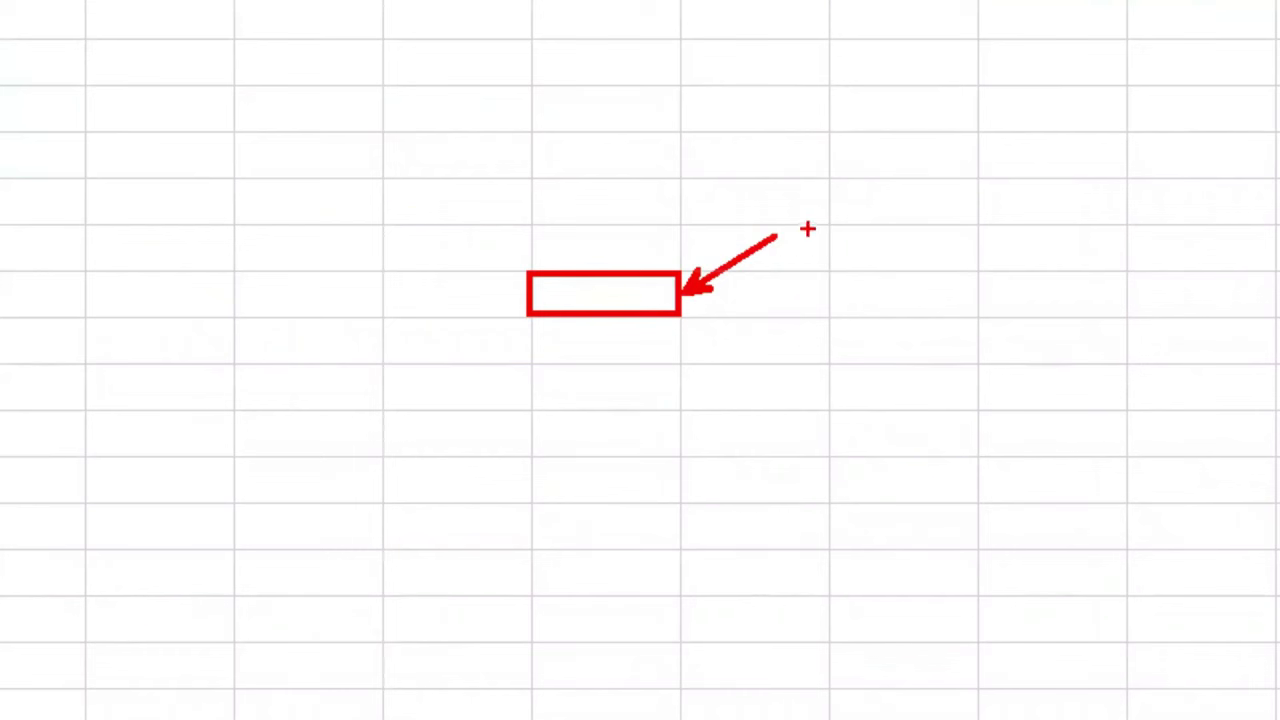
pyautogui.write('tre')
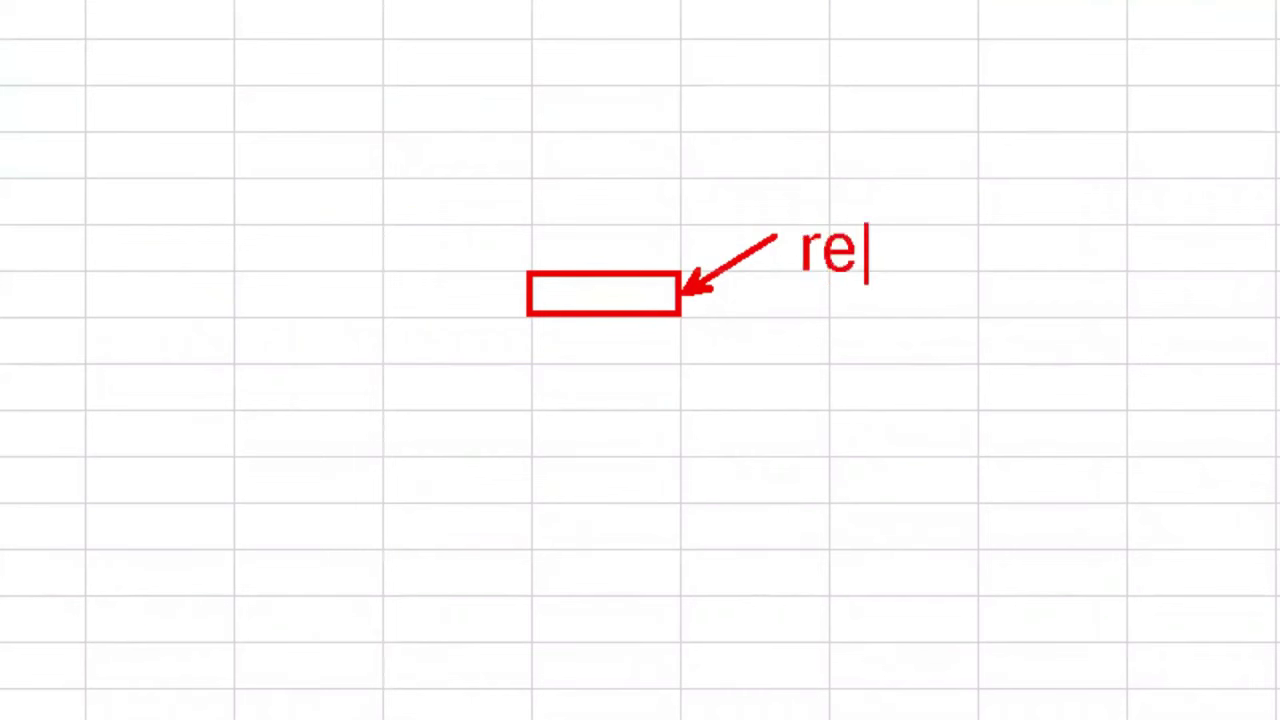
pyautogui.write('f')
pyautogui.press('Escape')
pyautogui.press('t')
pyautogui.write('0')
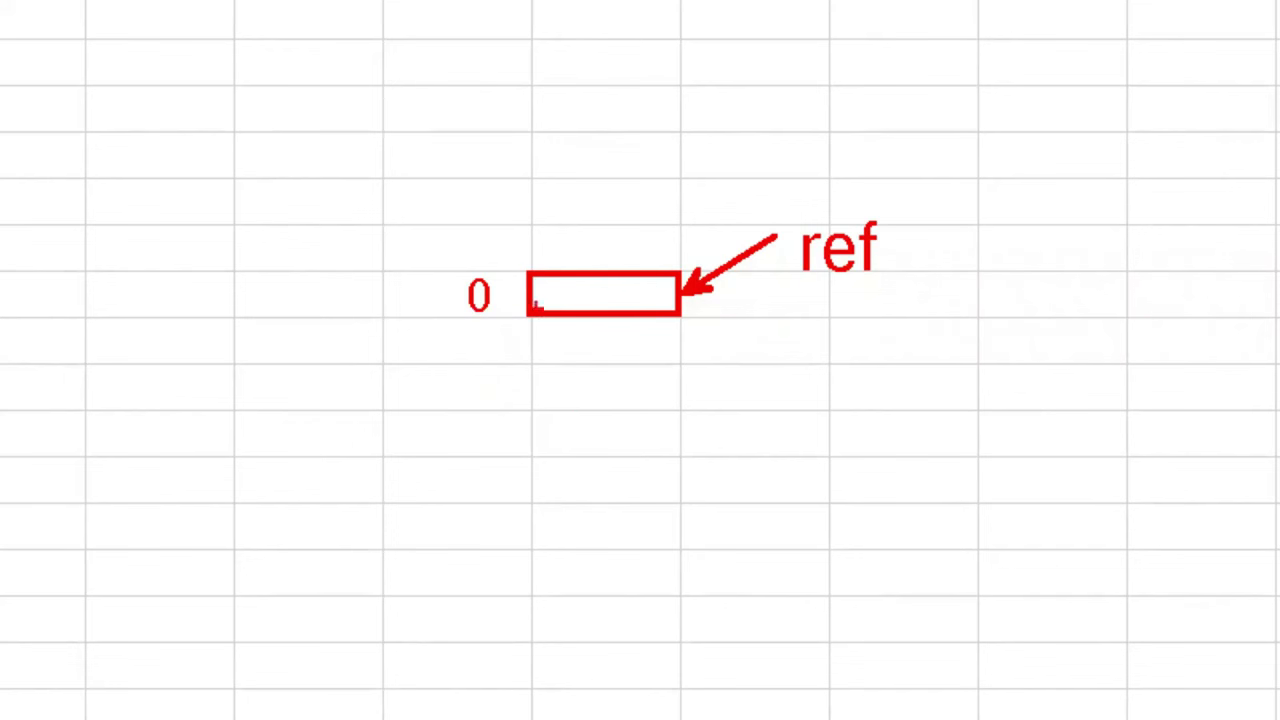
# Draw up and down arrows from the ref box and number the rows below 1 to 3
pyautogui.moveTo(519, 75); pyautogui.dragTo(522, 262)
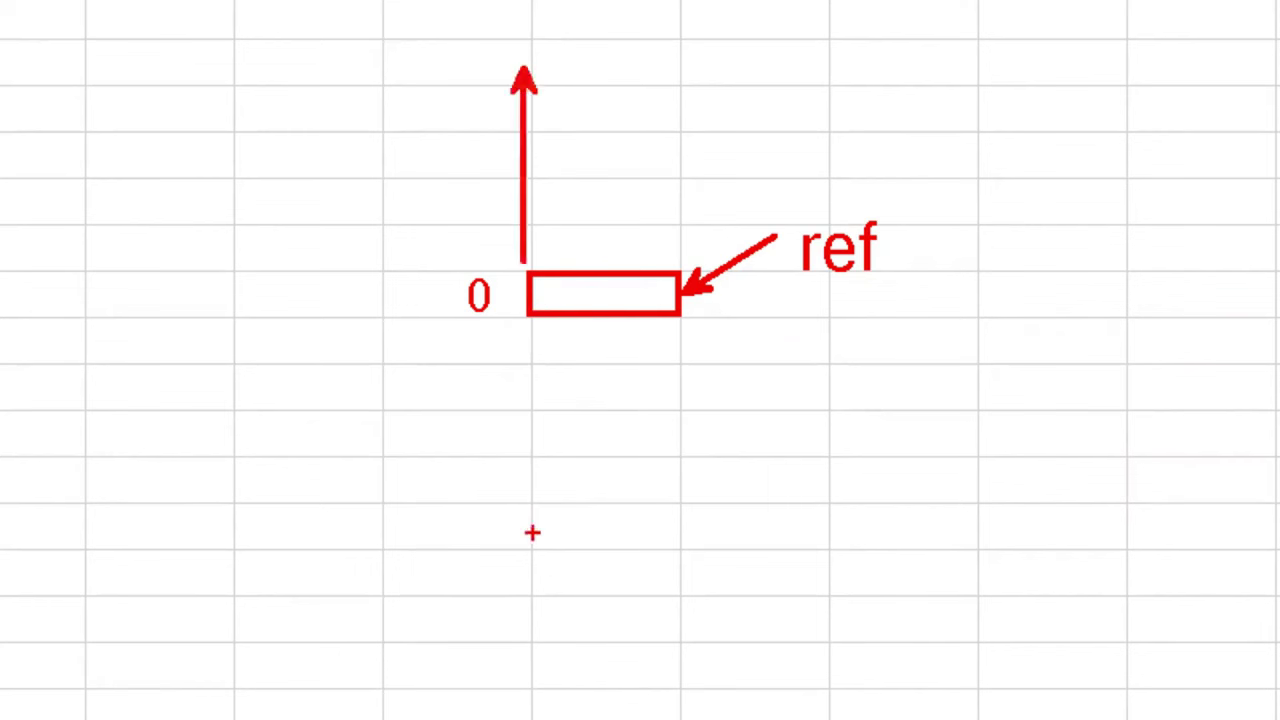
pyautogui.moveTo(546, 540); pyautogui.dragTo(545, 328)
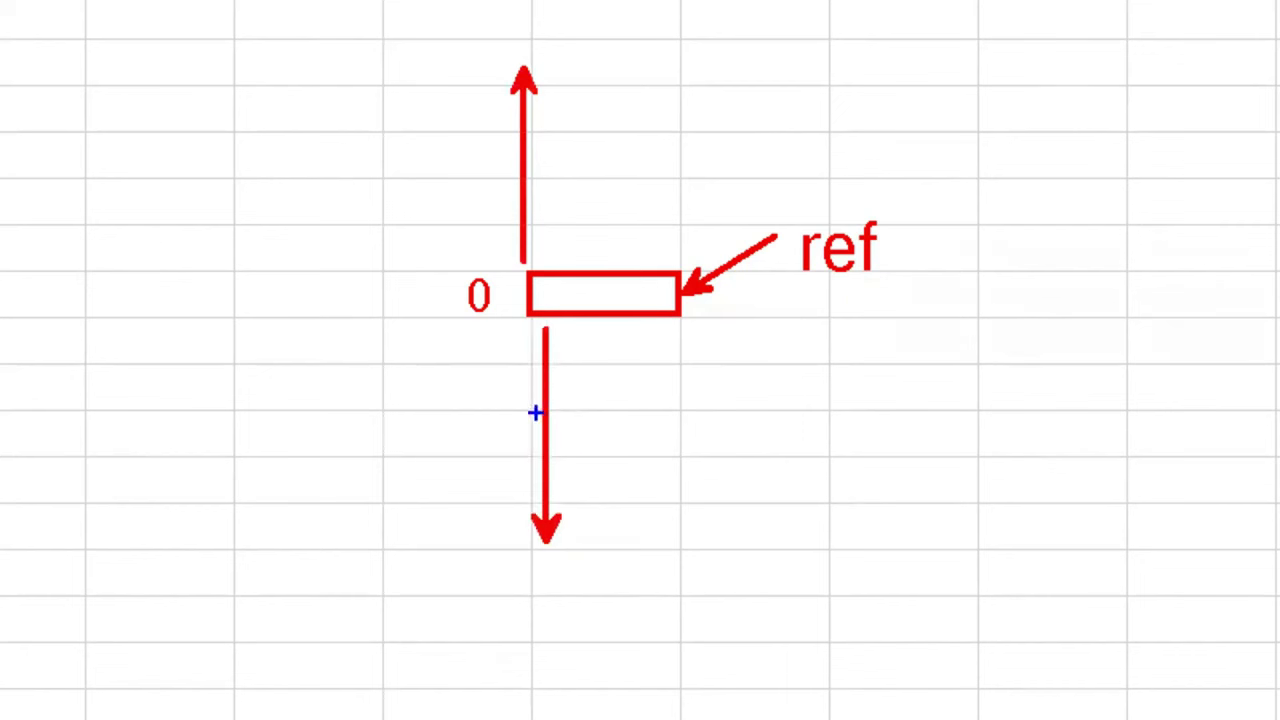
pyautogui.moveTo(536, 411); pyautogui.dragTo(689, 456)
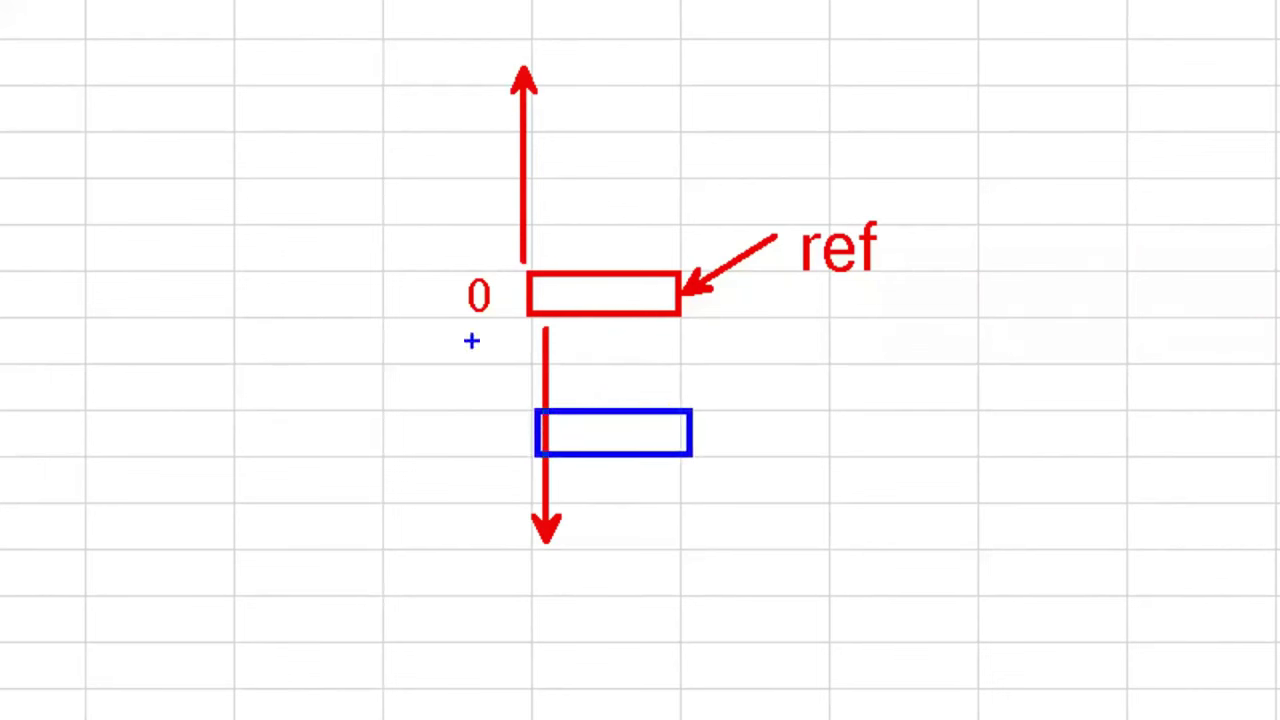
pyautogui.moveTo(471, 340); pyautogui.dragTo(482, 366)
pyautogui.moveTo(470, 378)
pyautogui.mouseDown()
pyautogui.moveTo(496, 424)
pyautogui.moveTo(467, 447)
pyautogui.mouseUp()
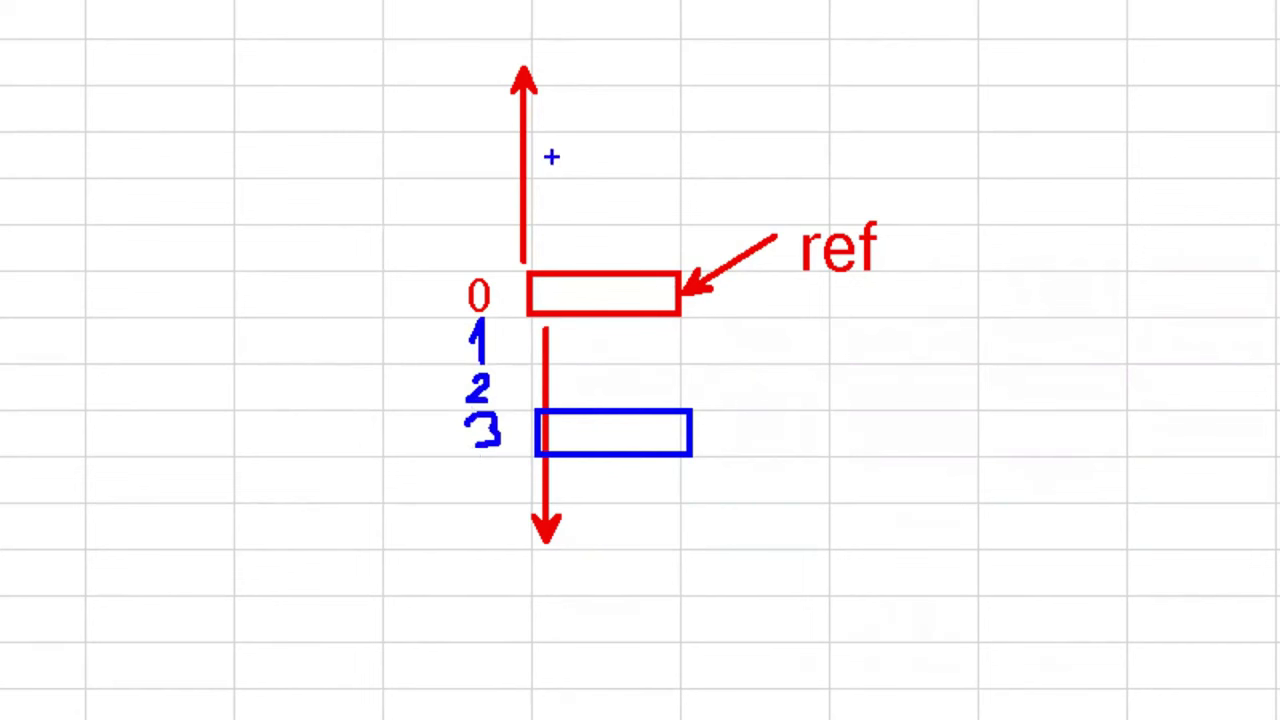
# Mark a target box above the ref cell and label the rows above -1, -2, -3
pyautogui.moveTo(520, 128); pyautogui.dragTo(688, 182)
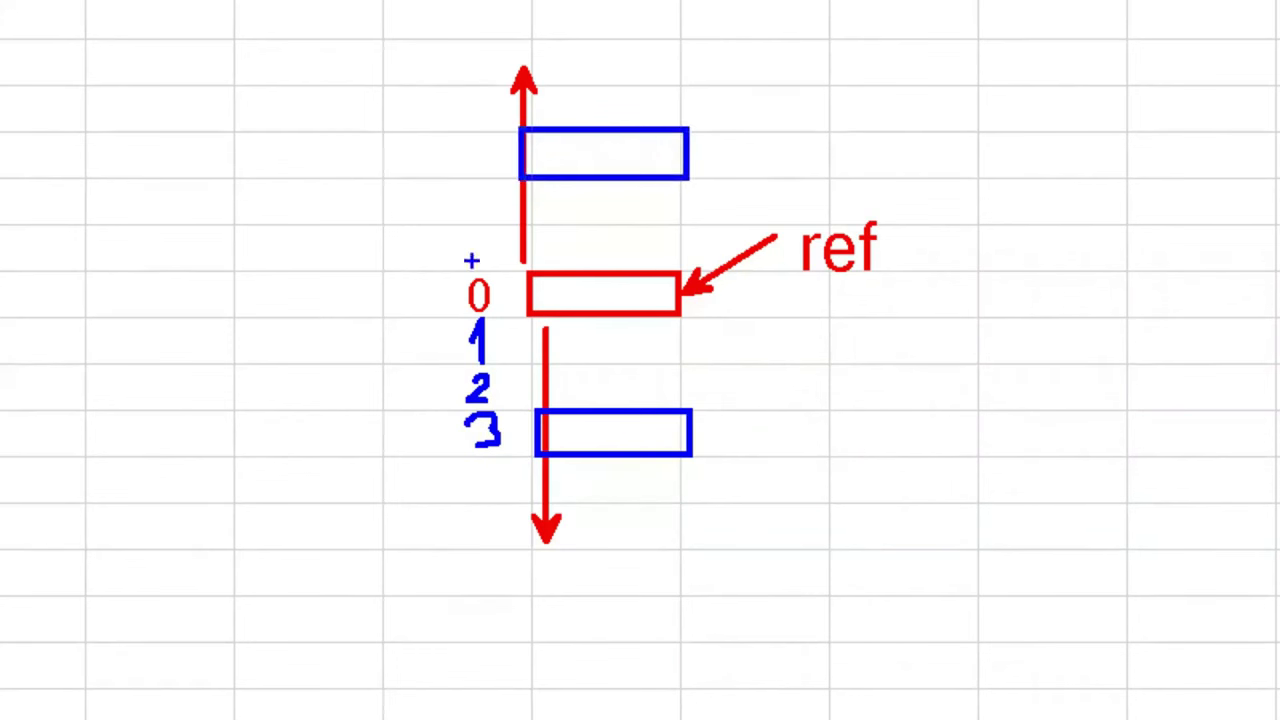
pyautogui.moveTo(455, 246); pyautogui.dragTo(480, 262)
pyautogui.moveTo(463, 192); pyautogui.dragTo(490, 226)
pyautogui.moveTo(437, 209); pyautogui.dragTo(452, 209)
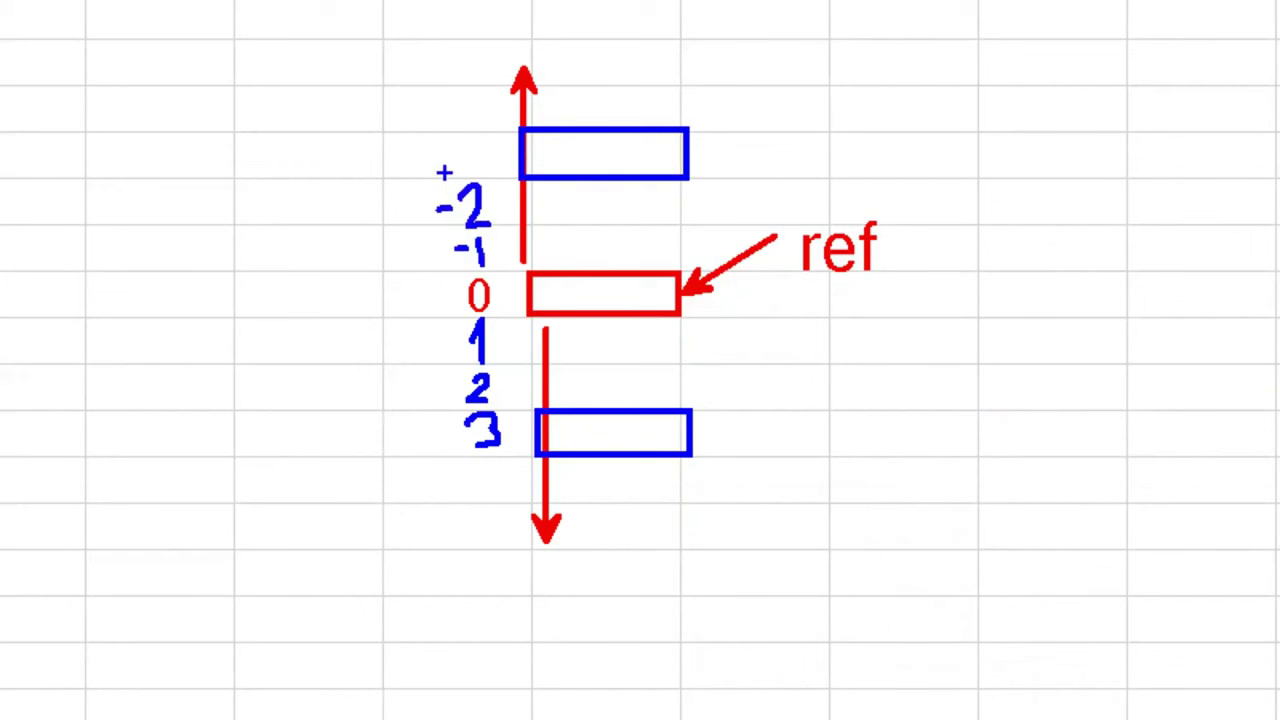
pyautogui.moveTo(430, 150)
pyautogui.mouseDown()
pyautogui.moveTo(462, 152)
pyautogui.moveTo(463, 172)
pyautogui.mouseUp()
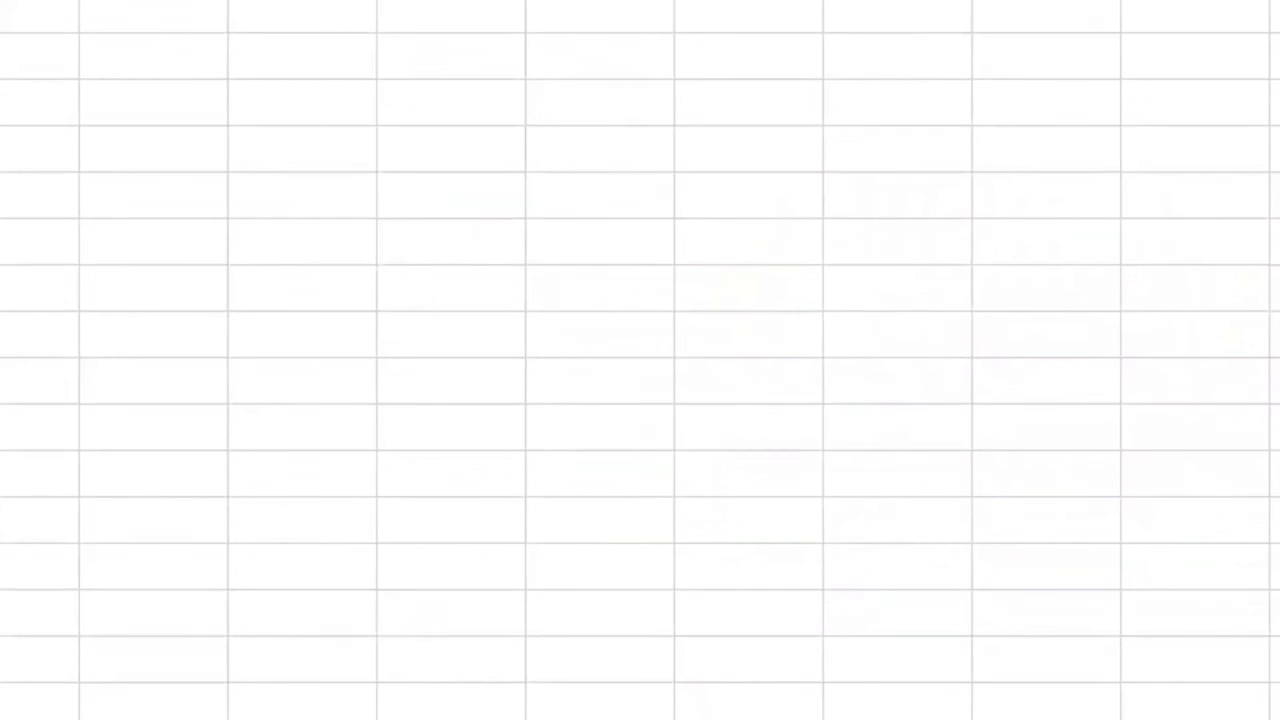
# Outline a new reference box labelled ref with 0 beneath it
pyautogui.moveTo(380, 266); pyautogui.dragTo(523, 311)
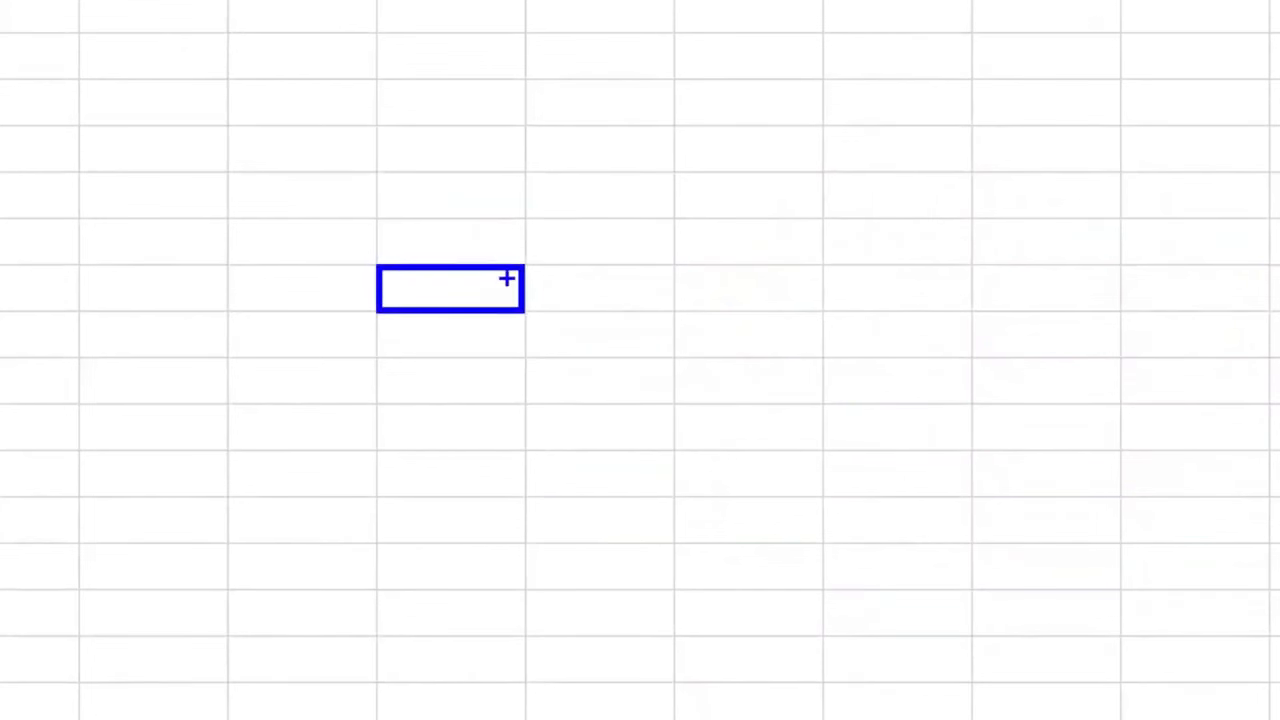
pyautogui.moveTo(554, 178); pyautogui.dragTo(482, 258)
pyautogui.moveTo(719, 196); pyautogui.dragTo(731, 196)
pyautogui.click(588, 174)
pyautogui.write('ref')
pyautogui.press('Escape')
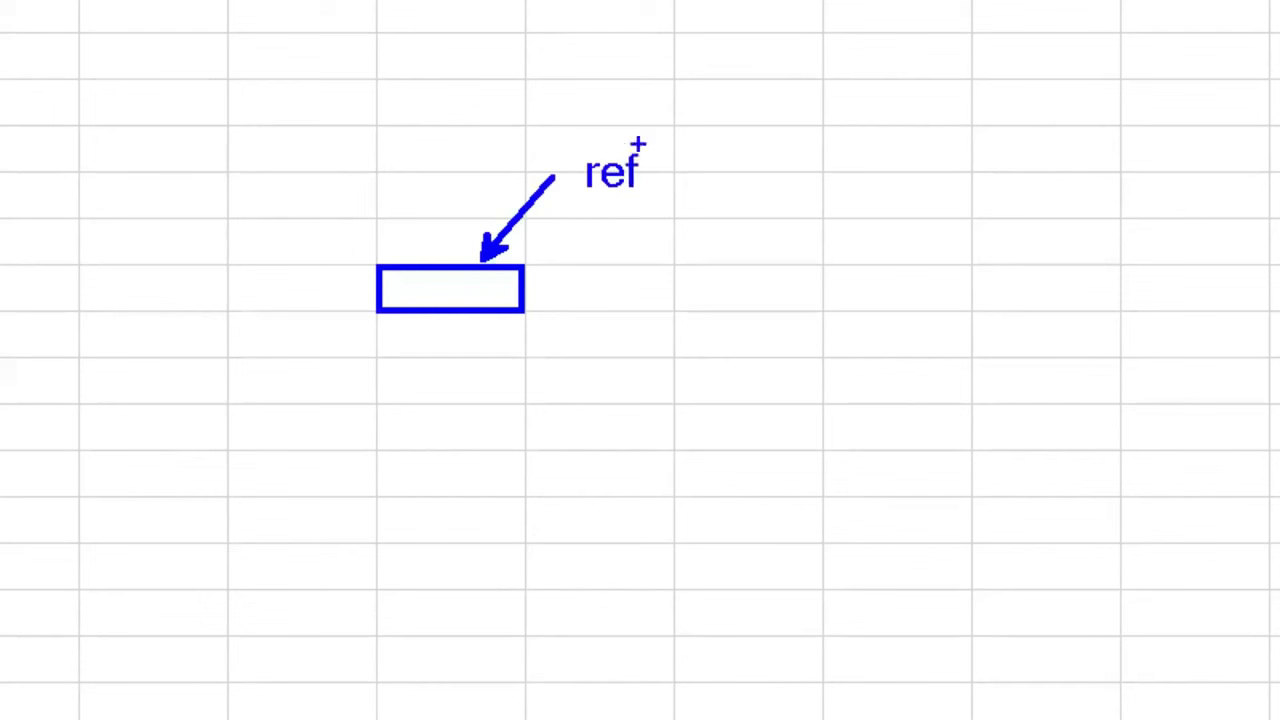
pyautogui.press('t')
pyautogui.click(436, 340)
pyautogui.write('0')
pyautogui.press('Escape')
# Draw left and right arrows, box the cell two columns left, and label columns -1 and -2
pyautogui.moveTo(126, 231)
pyautogui.mouseDown()
pyautogui.moveTo(126, 255)
pyautogui.moveTo(364, 243)
pyautogui.mouseUp()
pyautogui.moveTo(718, 240)
pyautogui.mouseDown()
pyautogui.moveTo(932, 252)
pyautogui.moveTo(536, 251)
pyautogui.mouseUp()
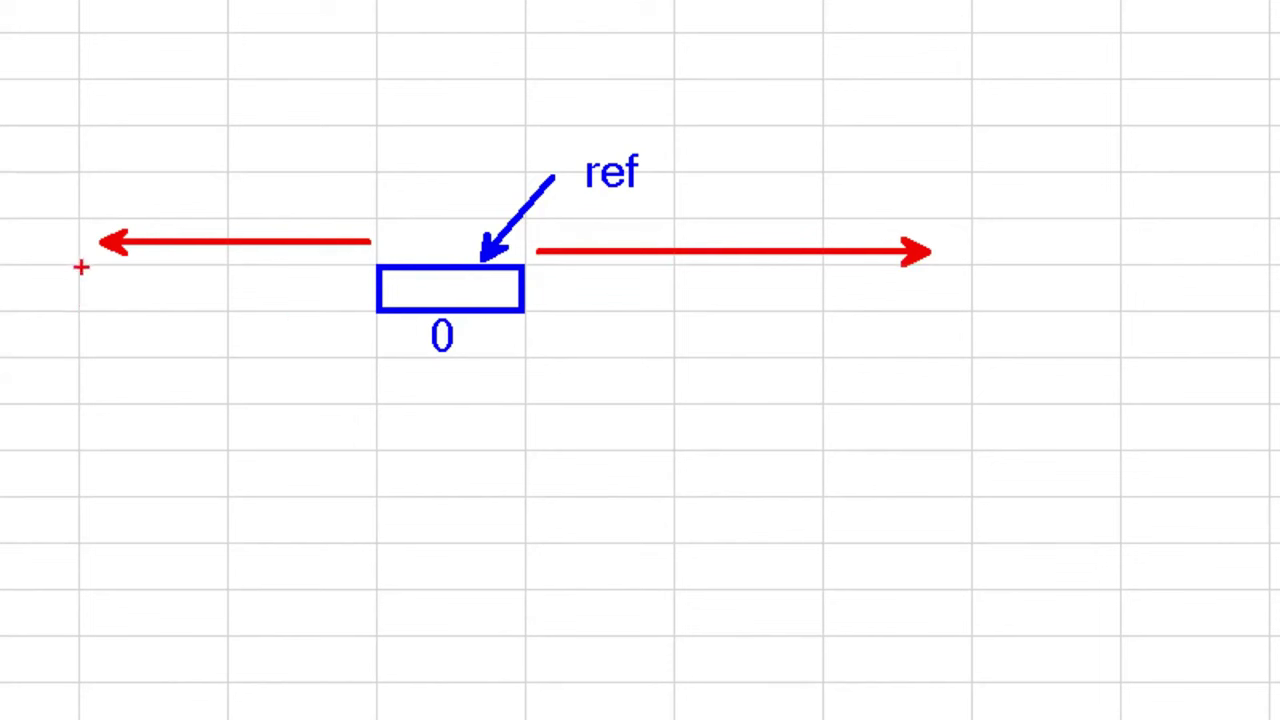
pyautogui.moveTo(80, 266); pyautogui.dragTo(230, 308)
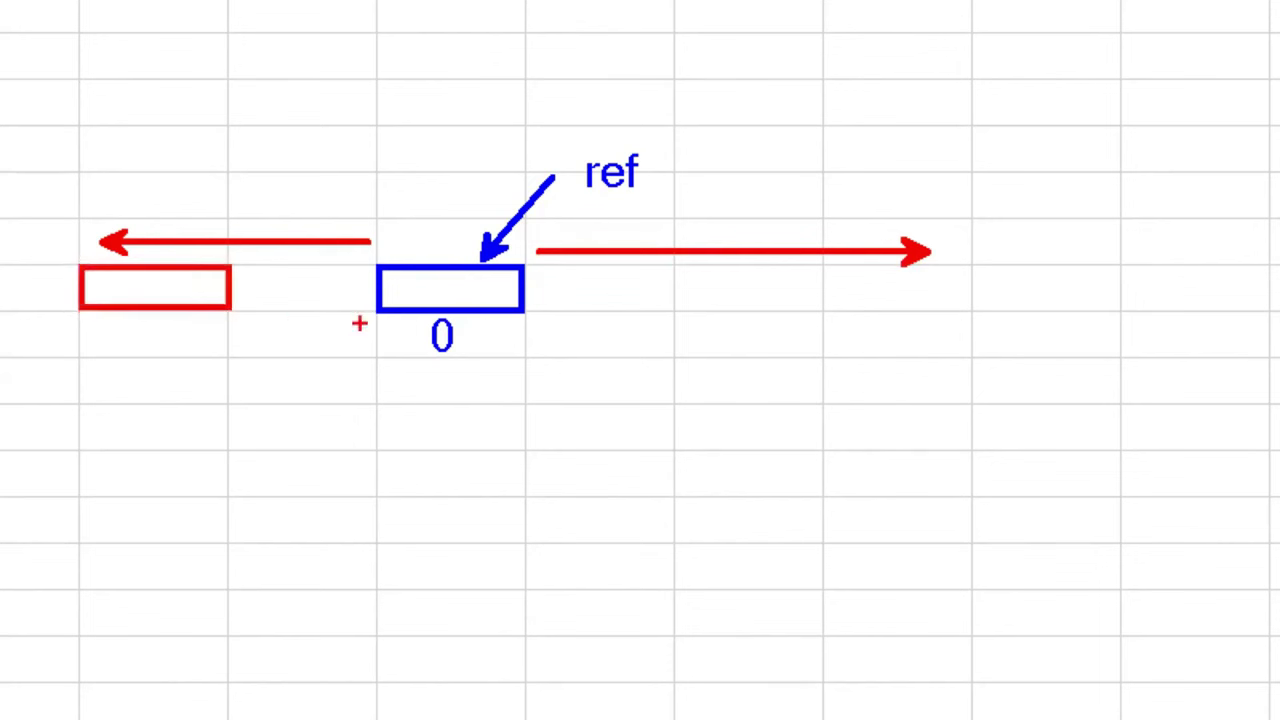
pyautogui.moveTo(437, 338); pyautogui.dragTo(447, 338)
pyautogui.hotkey('ctrl', 'z')
pyautogui.moveTo(263, 338); pyautogui.dragTo(282, 338)
pyautogui.moveTo(295, 322); pyautogui.dragTo(297, 354)
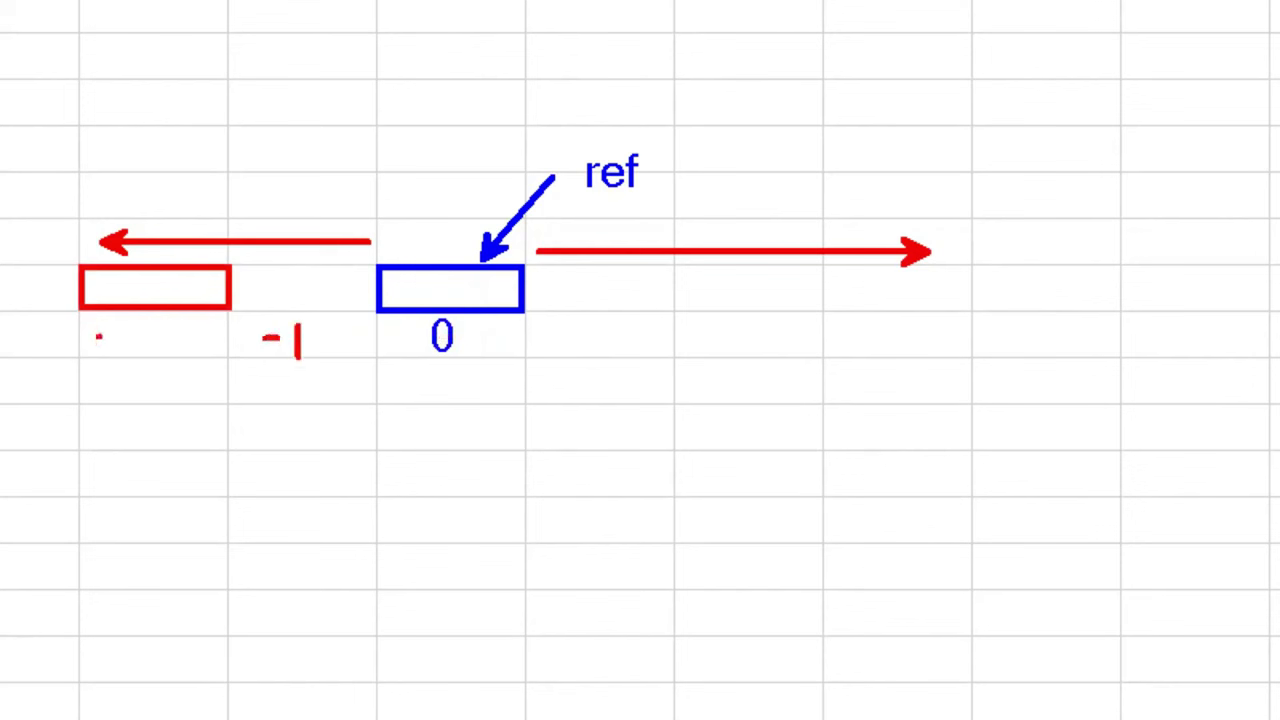
pyautogui.moveTo(97, 337); pyautogui.dragTo(172, 354)
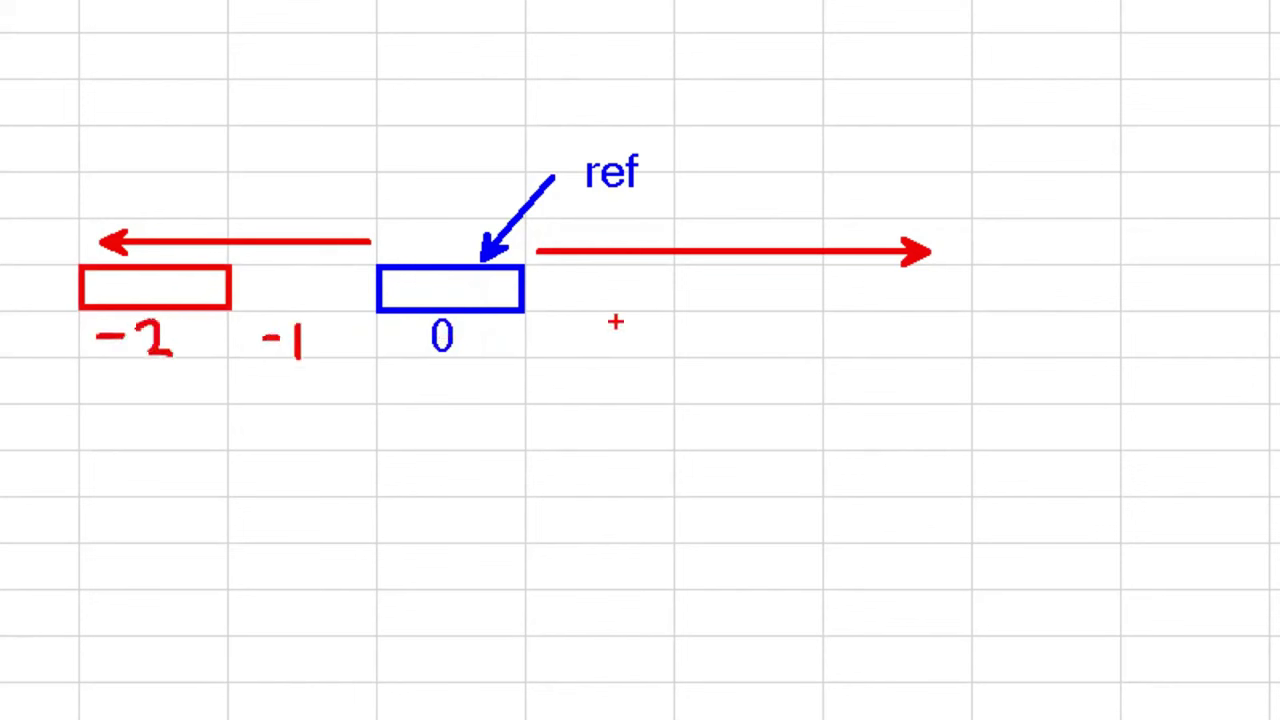
# Box the cell two columns right and label the right columns 1 and 2
pyautogui.moveTo(677, 265); pyautogui.dragTo(822, 315)
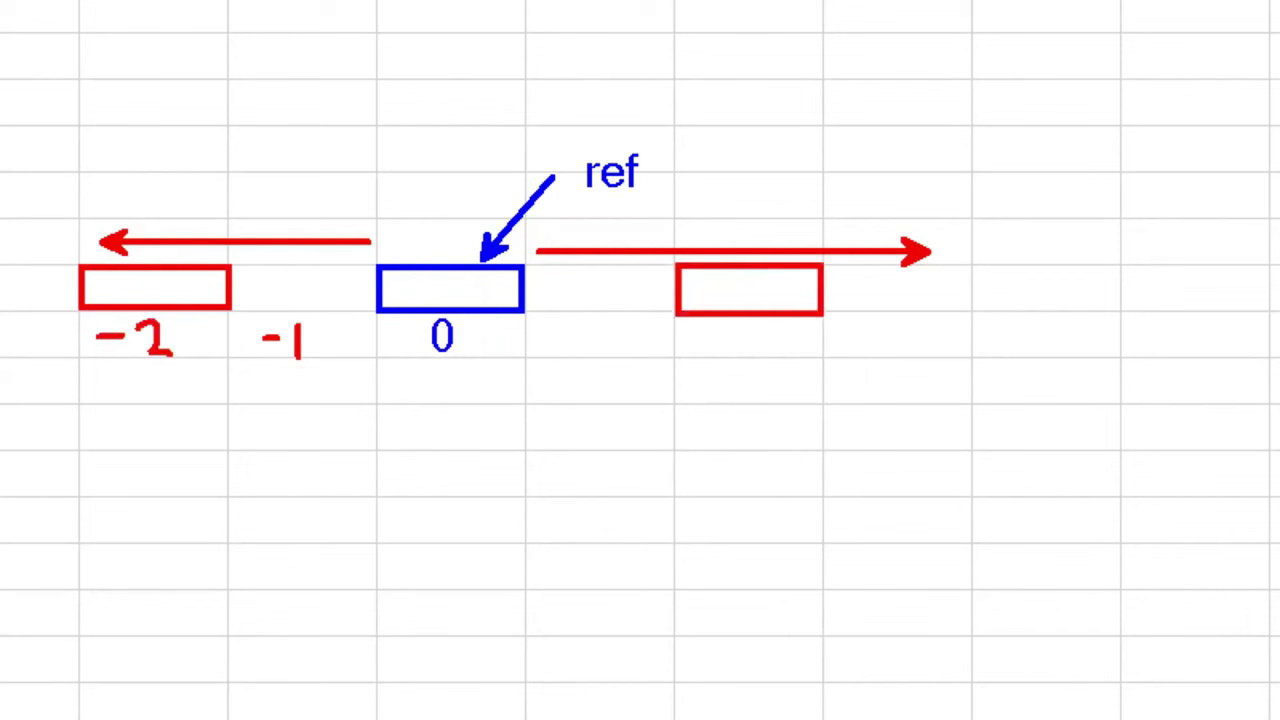
pyautogui.moveTo(566, 336); pyautogui.dragTo(584, 356)
pyautogui.moveTo(722, 334)
pyautogui.mouseDown()
pyautogui.moveTo(728, 362)
pyautogui.moveTo(746, 362)
pyautogui.mouseUp()
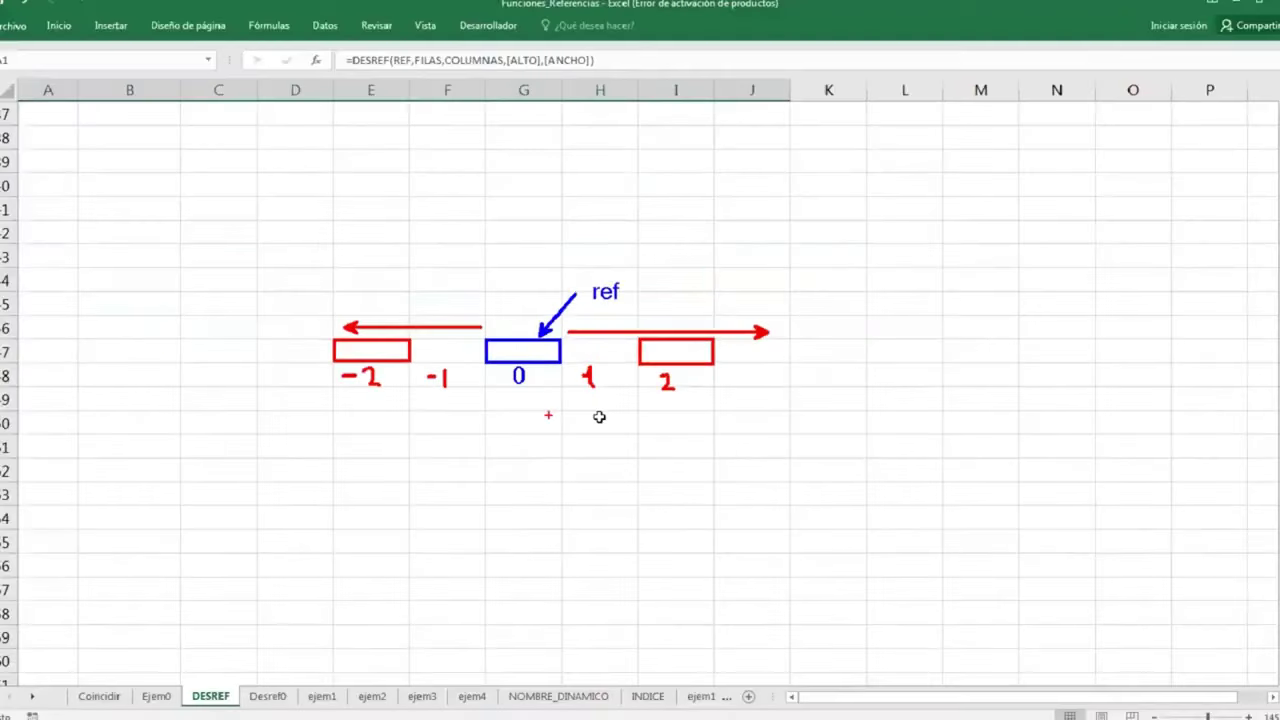
# Switch to the Desref0 sheet and fill the starting cell B2 (10) yellow
pyautogui.scroll(-12, 314, 380)
pyautogui.scroll(2, 320, 474)
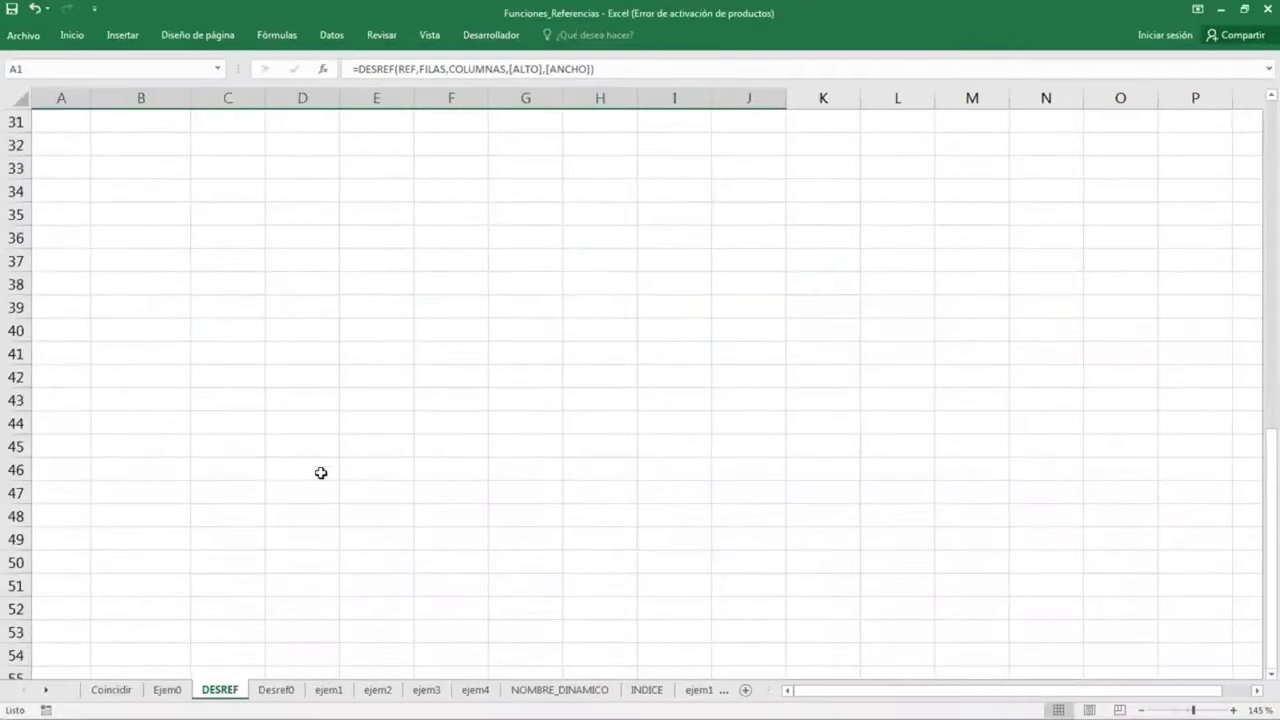
pyautogui.click(290, 690)
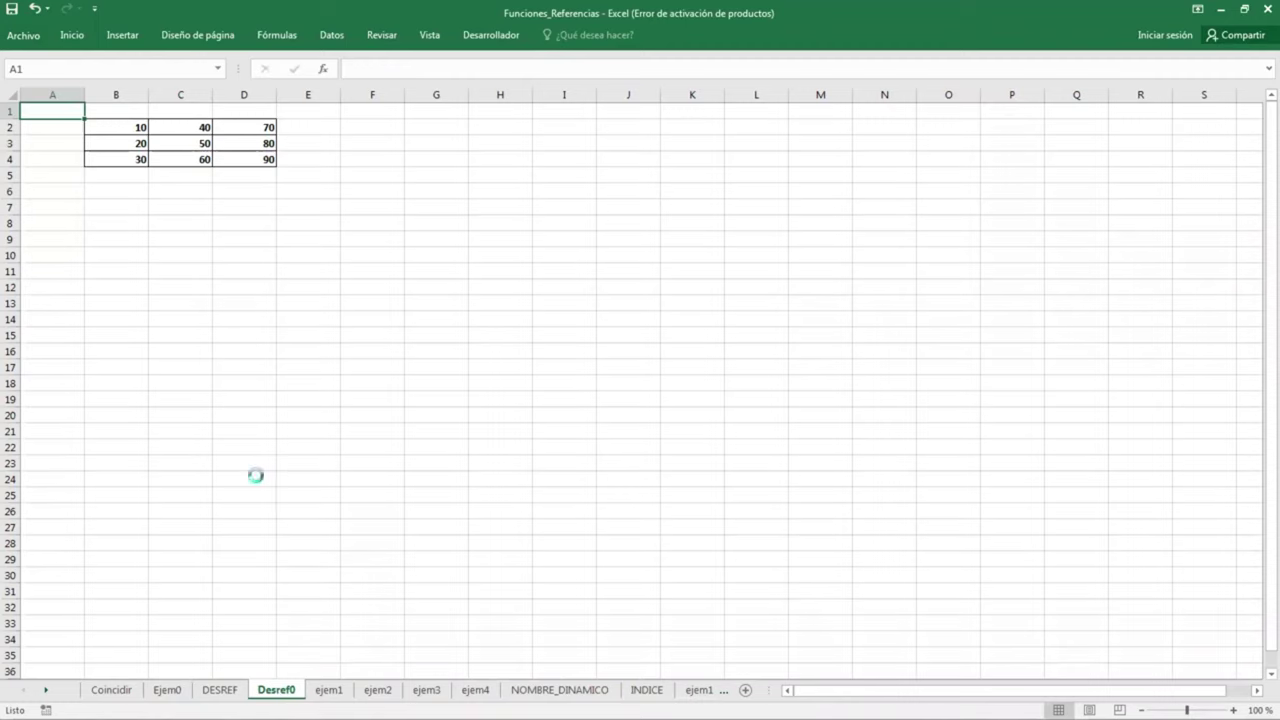
pyautogui.scroll(2, 257, 474)
pyautogui.scroll(2, 257, 474)
pyautogui.scroll(2, 257, 474)
pyautogui.scroll(2, 257, 474)
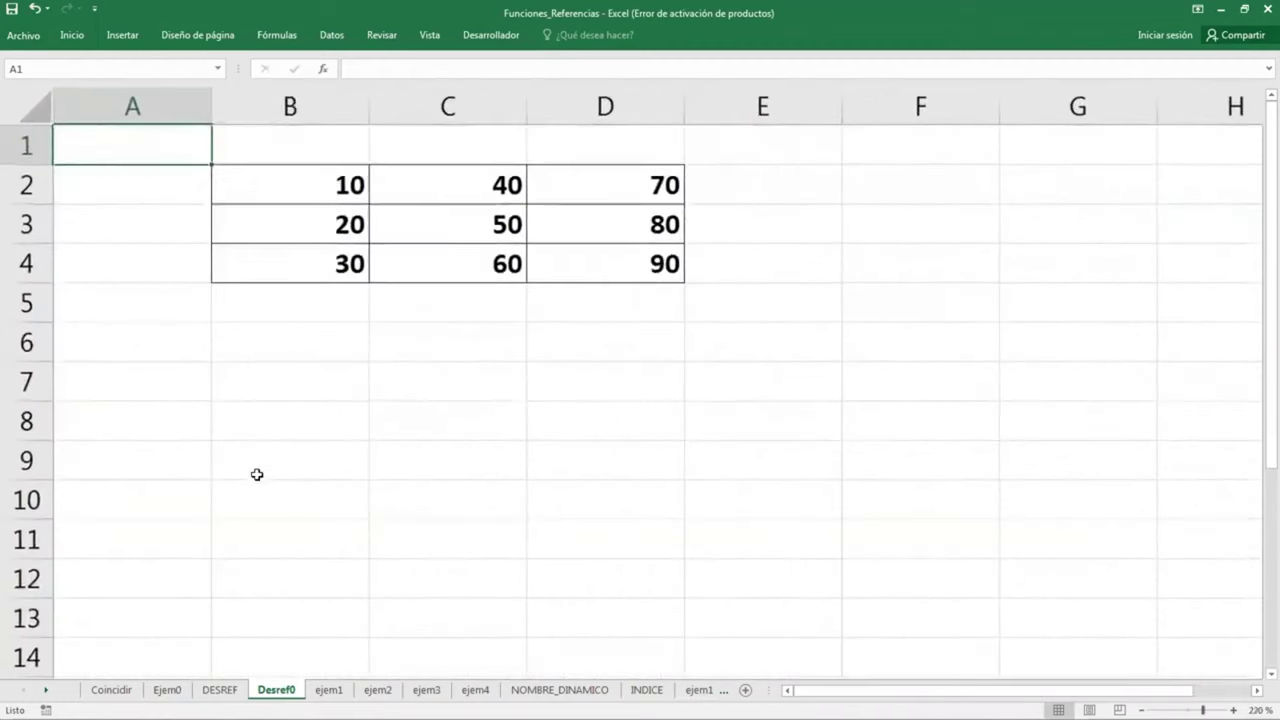
pyautogui.scroll(2, 257, 474)
pyautogui.click(298, 191)
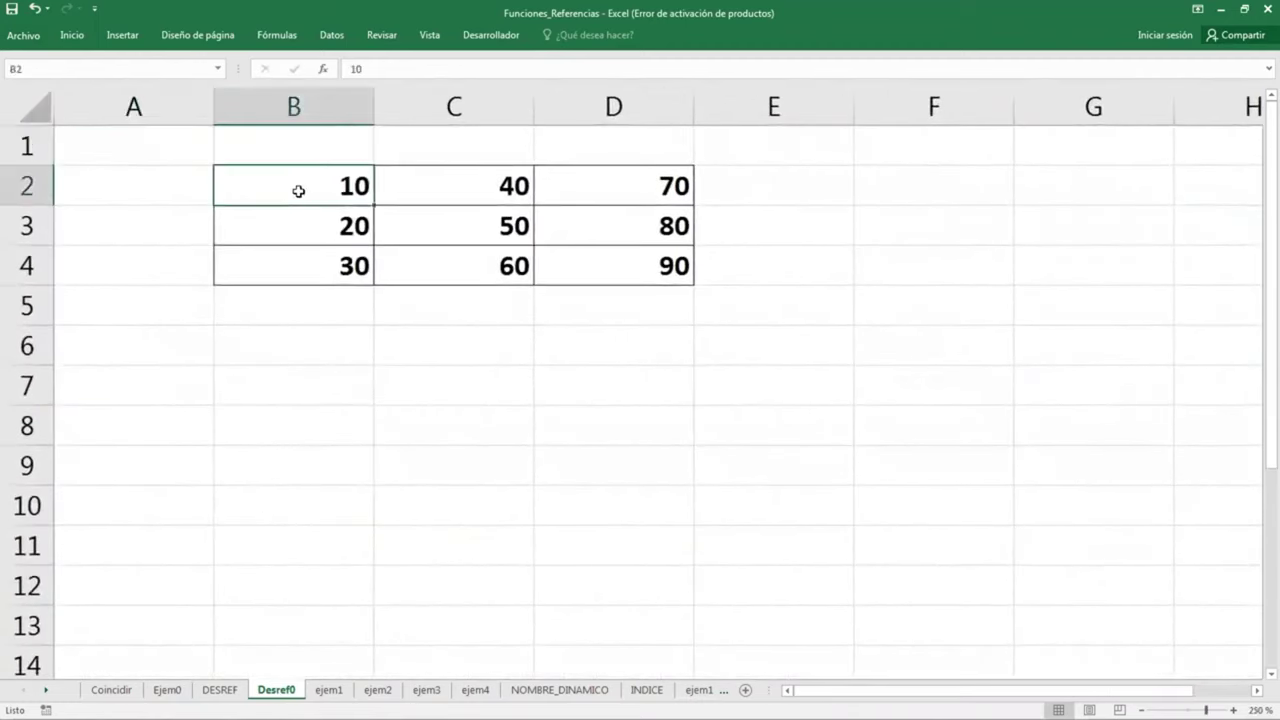
pyautogui.click(75, 36)
pyautogui.click(257, 88)
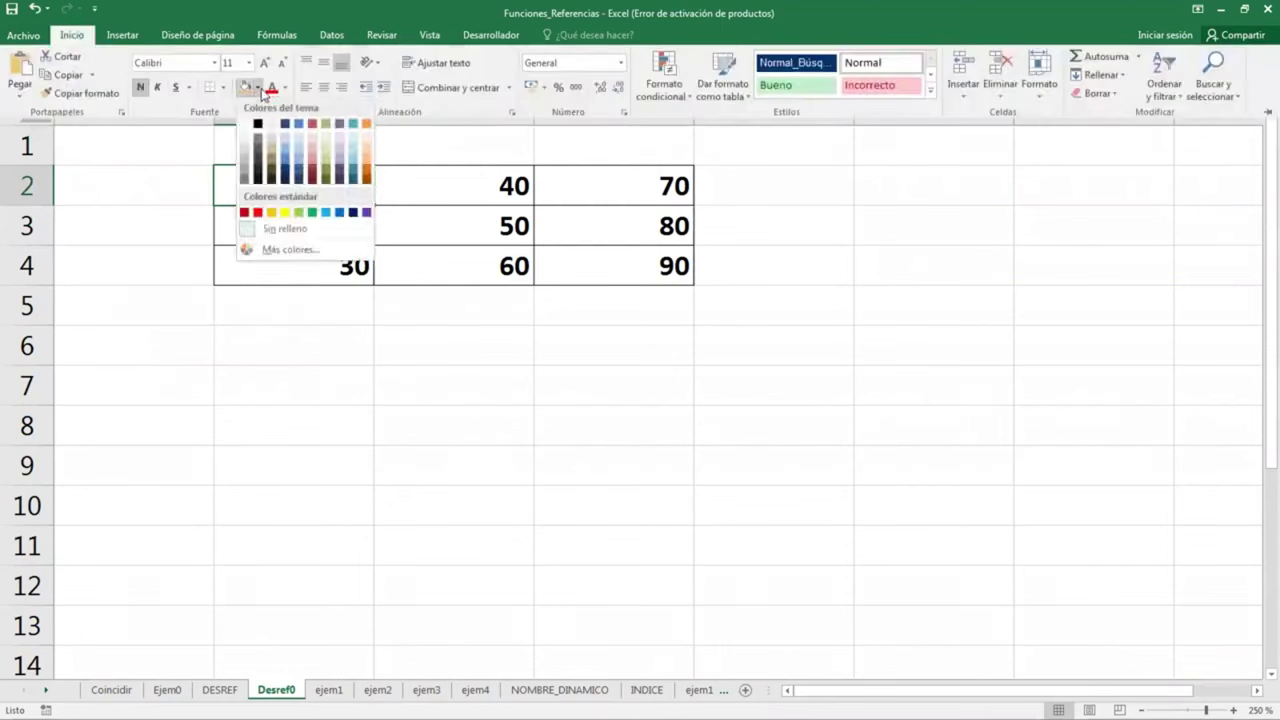
pyautogui.click(285, 212)
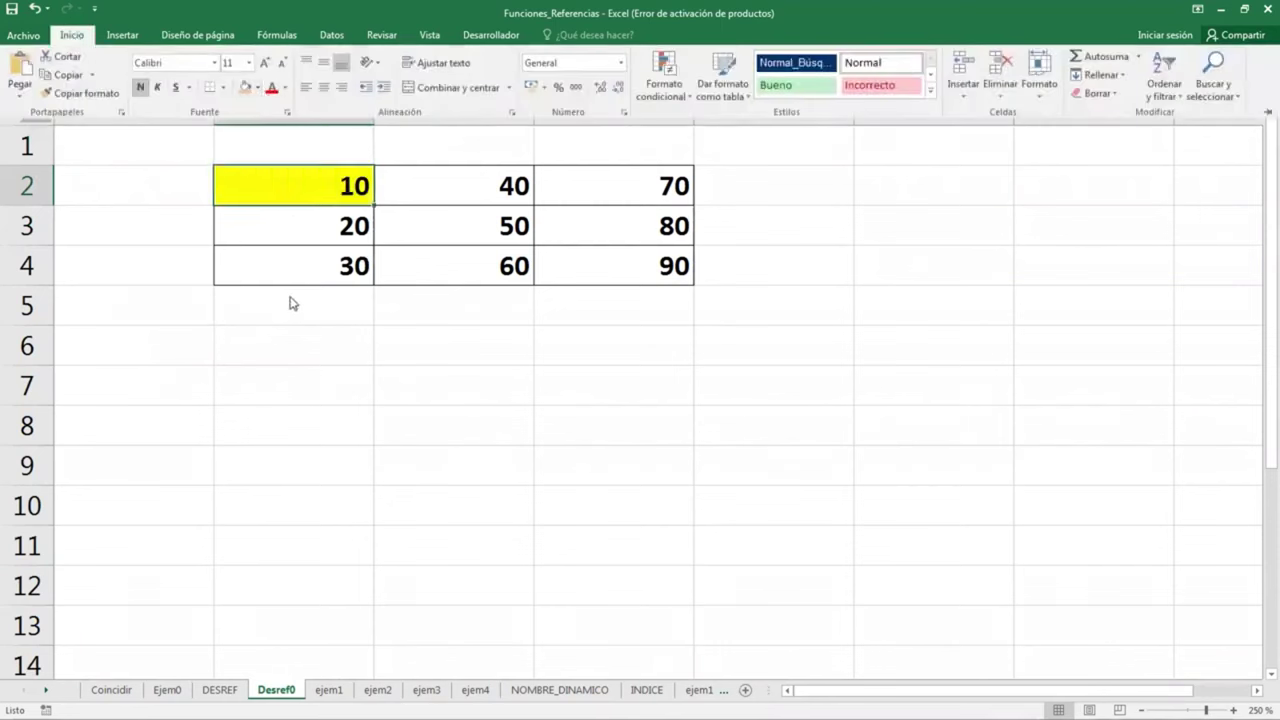
pyautogui.click(297, 191)
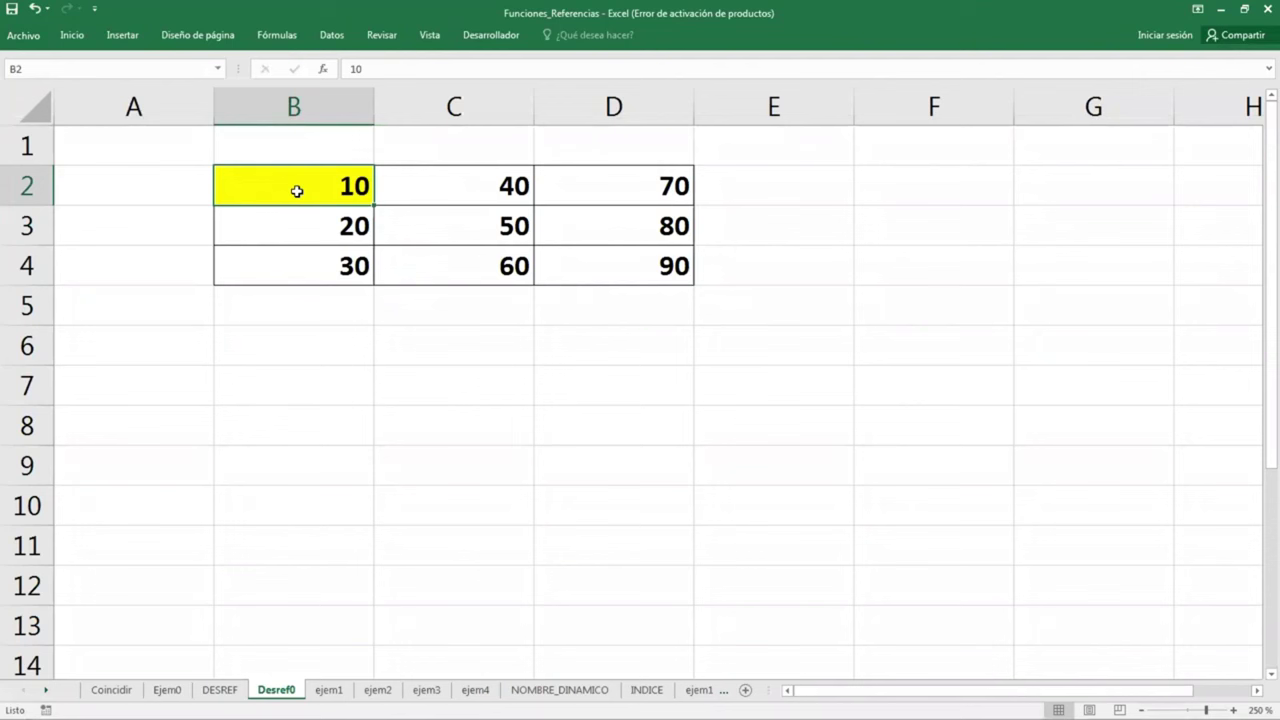
# Fill the result cell D3 (80) light orange
pyautogui.click(612, 236)
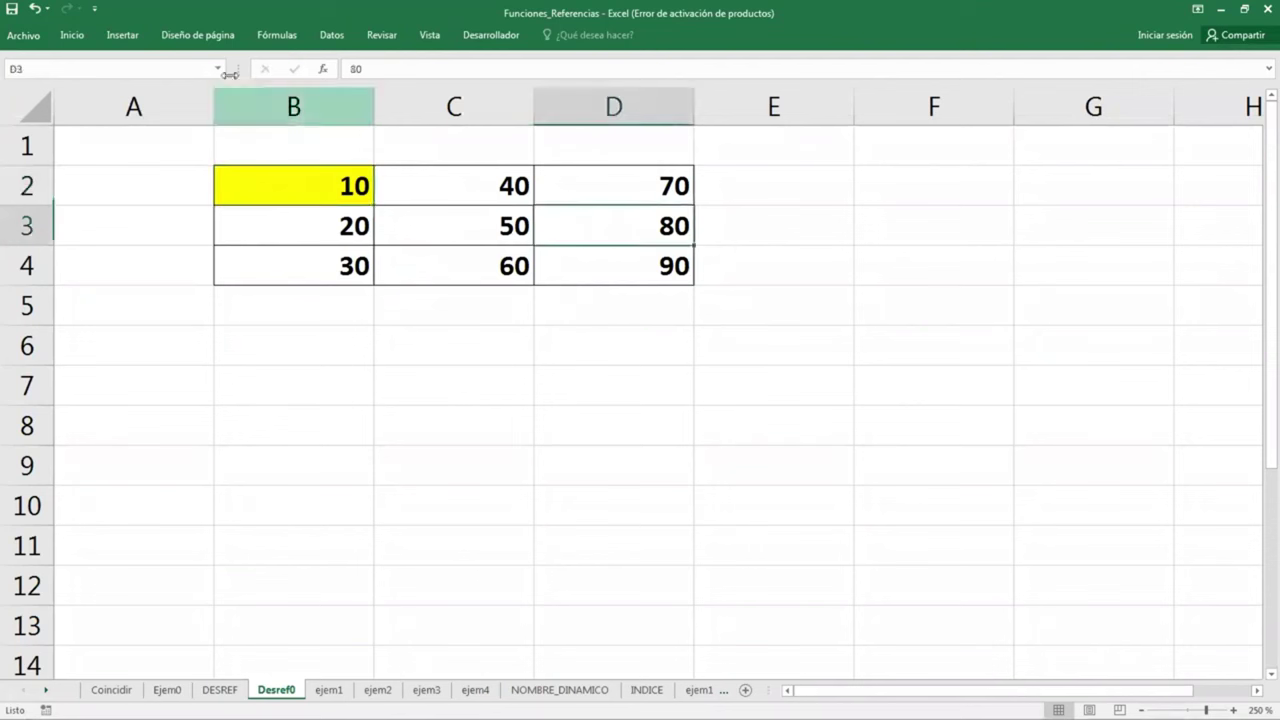
pyautogui.click(72, 35)
pyautogui.click(256, 88)
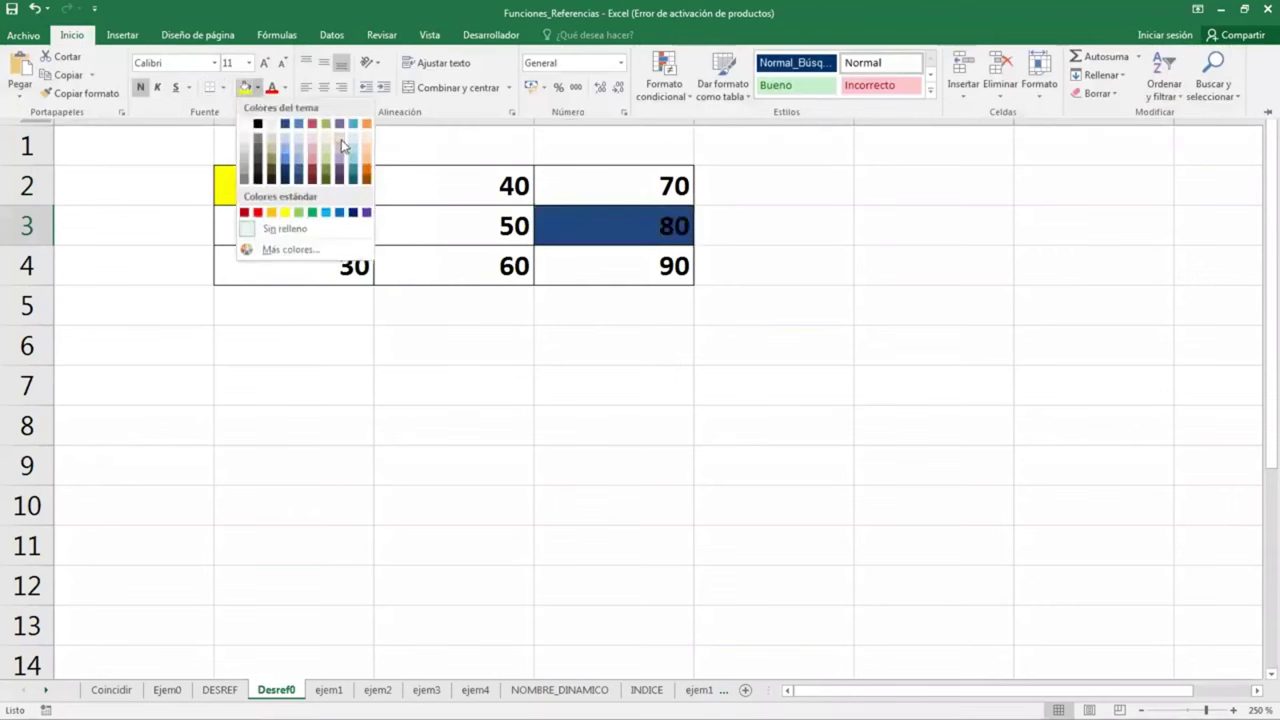
pyautogui.click(367, 152)
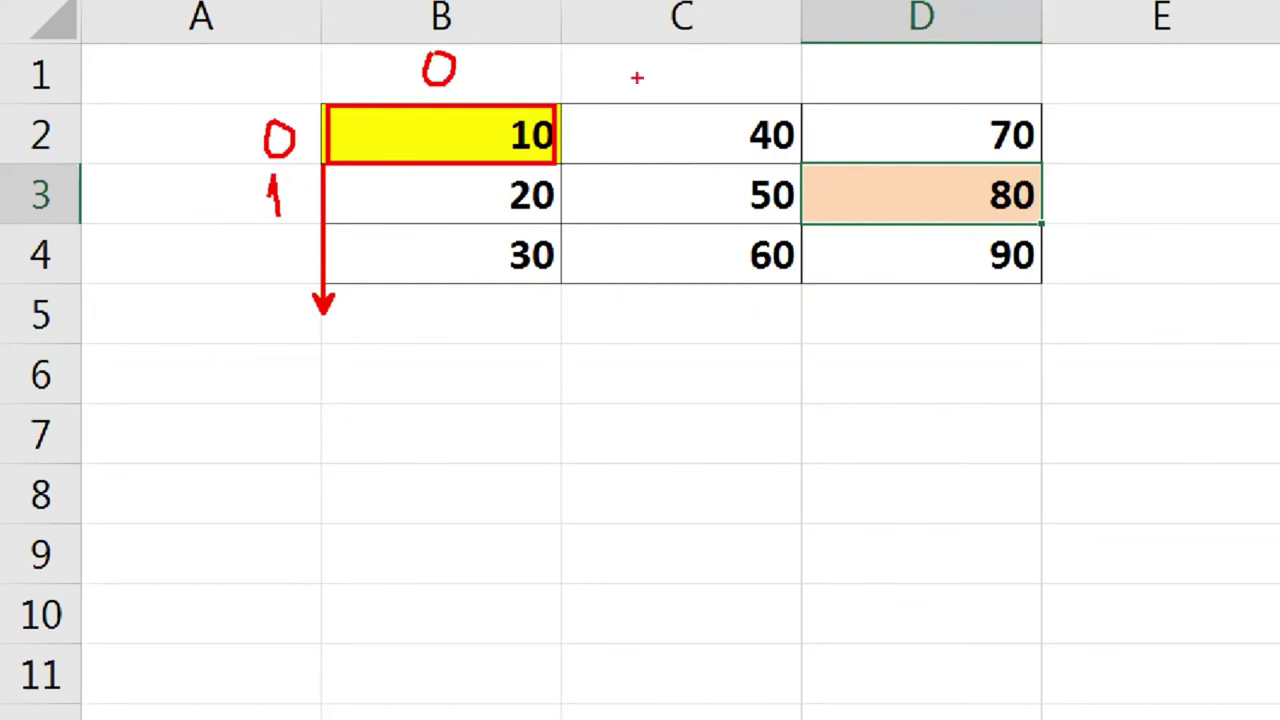
# Label column offsets 1 and 2, box 80 in D3, and draw arrows to its row and column offsets
pyautogui.moveTo(637, 72); pyautogui.dragTo(652, 92)
pyautogui.moveTo(865, 66)
pyautogui.mouseDown()
pyautogui.moveTo(930, 117)
pyautogui.moveTo(516, 117)
pyautogui.mouseUp()
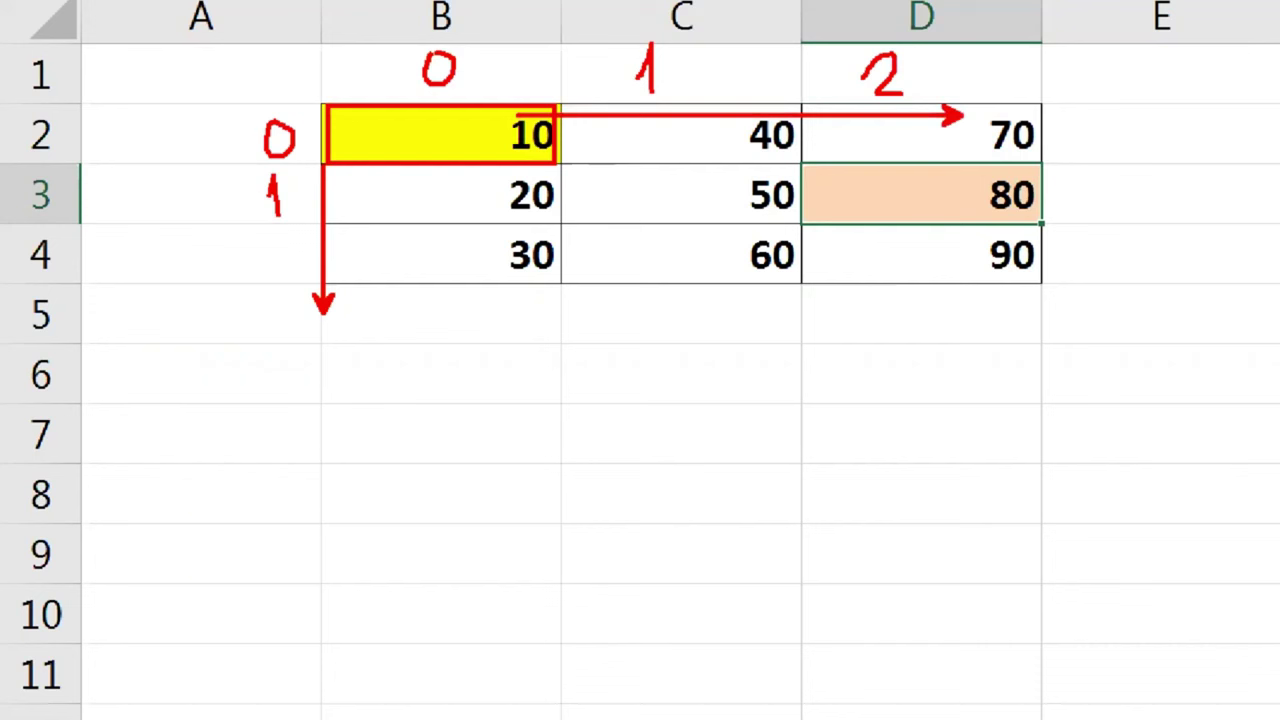
pyautogui.moveTo(803, 165); pyautogui.dragTo(1041, 221)
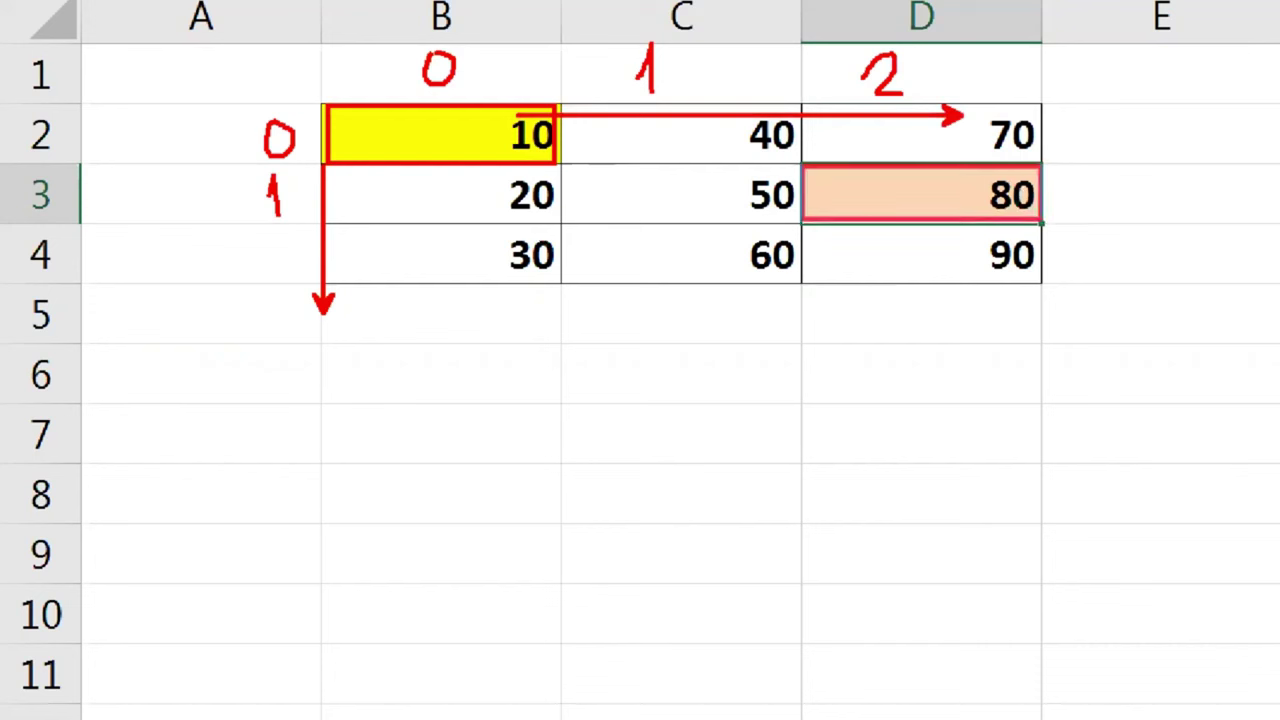
pyautogui.moveTo(301, 197)
pyautogui.mouseDown()
pyautogui.moveTo(633, 212)
pyautogui.moveTo(780, 195)
pyautogui.mouseUp()
pyautogui.moveTo(890, 112); pyautogui.dragTo(881, 200)
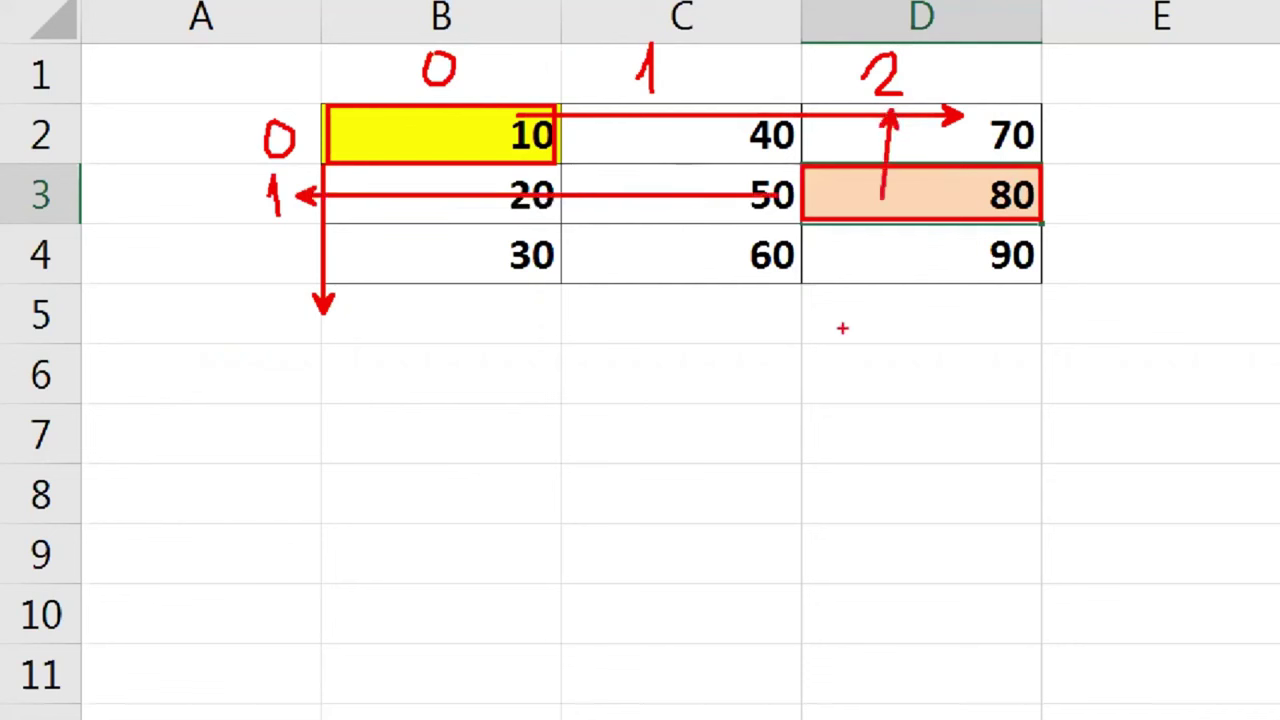
pyautogui.moveTo(153, 383); pyautogui.dragTo(153, 428)
pyautogui.write('=')
pyautogui.write('desref')
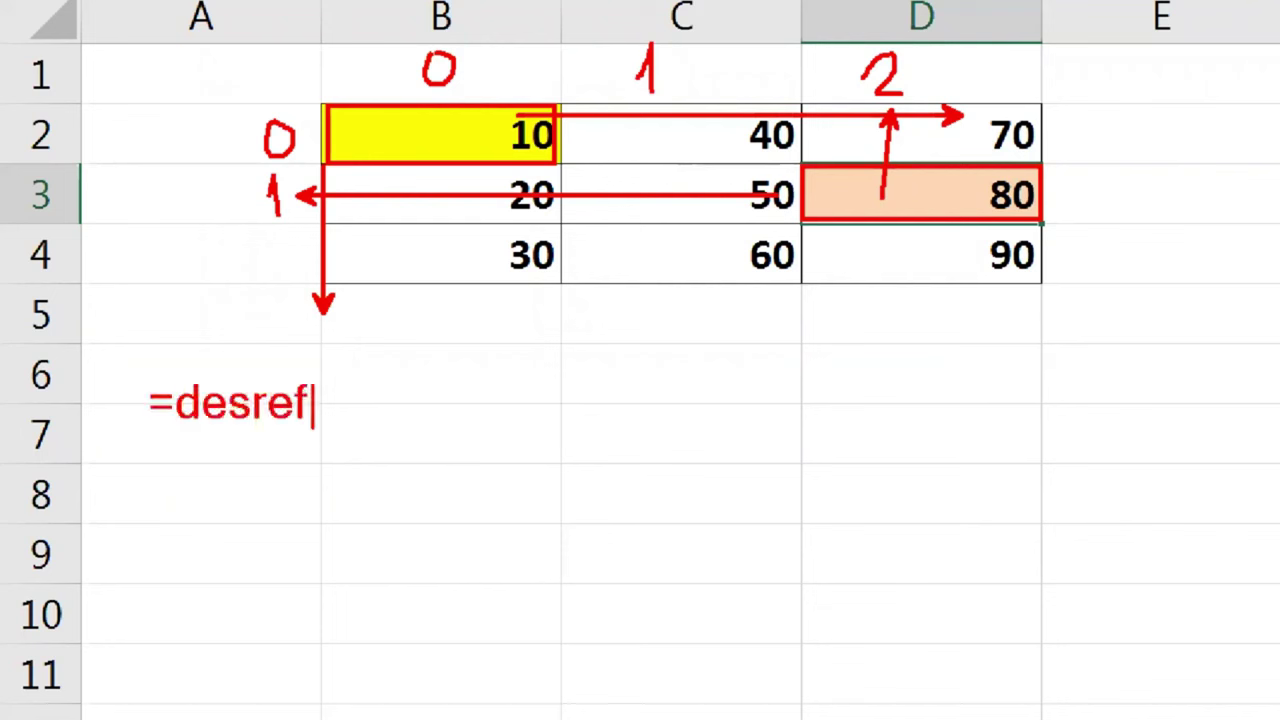
pyautogui.write('(')
pyautogui.write('b2,1,')
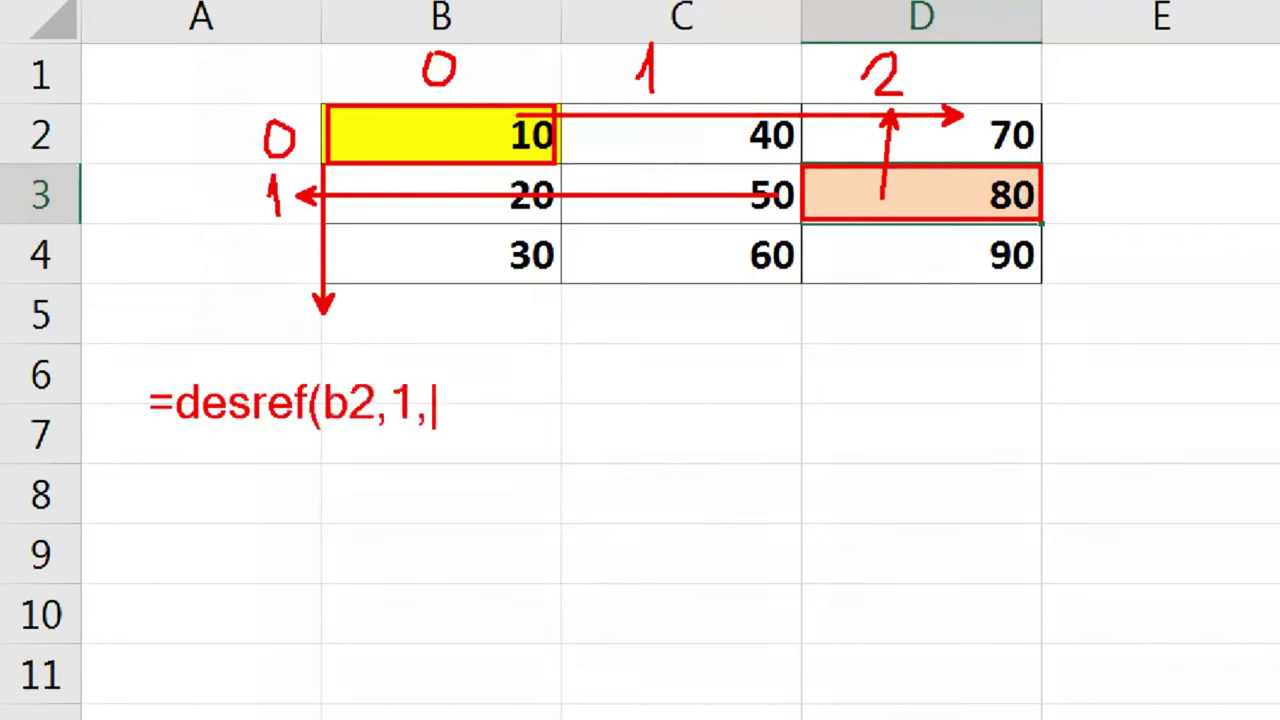
pyautogui.write('2)      ')
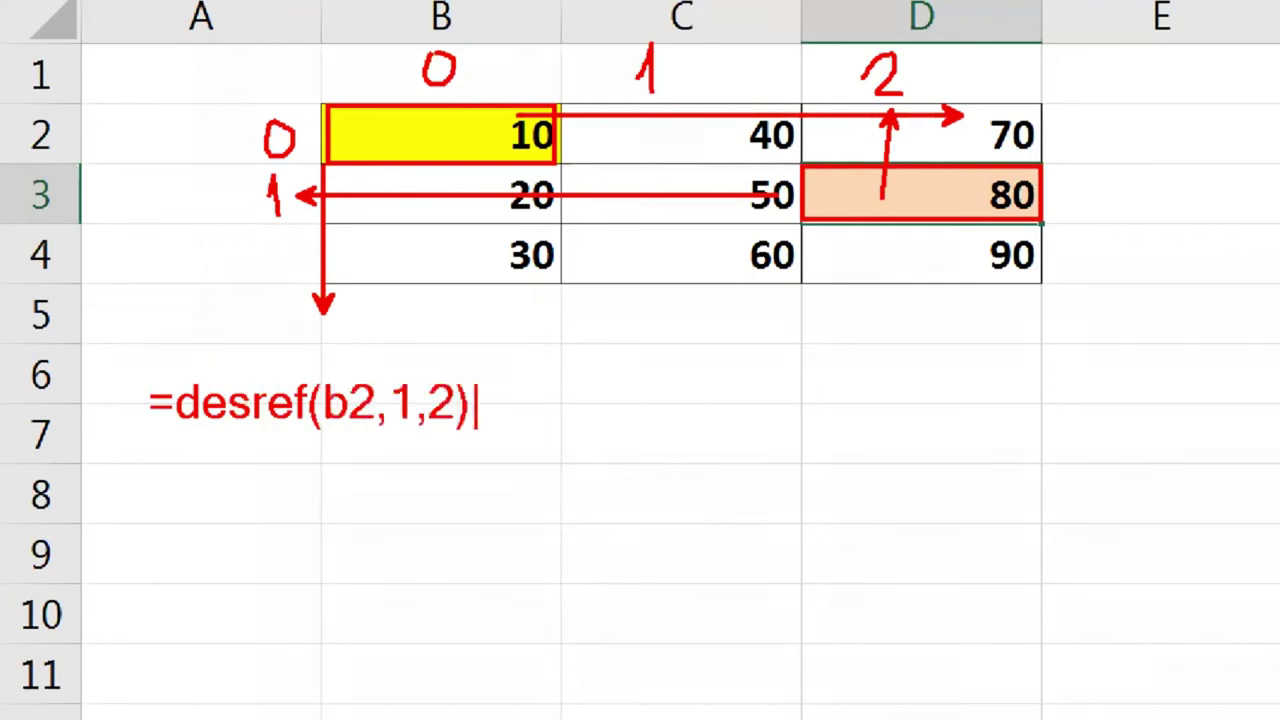
pyautogui.write('8')
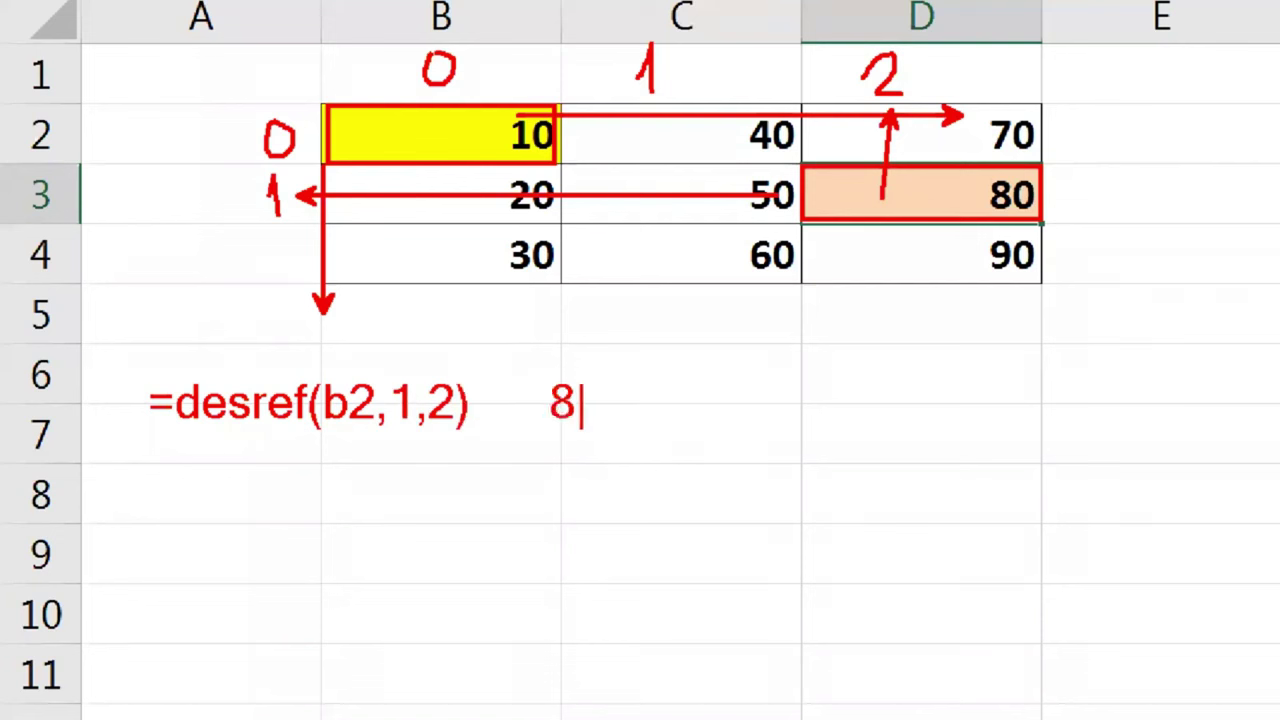
pyautogui.write('0')
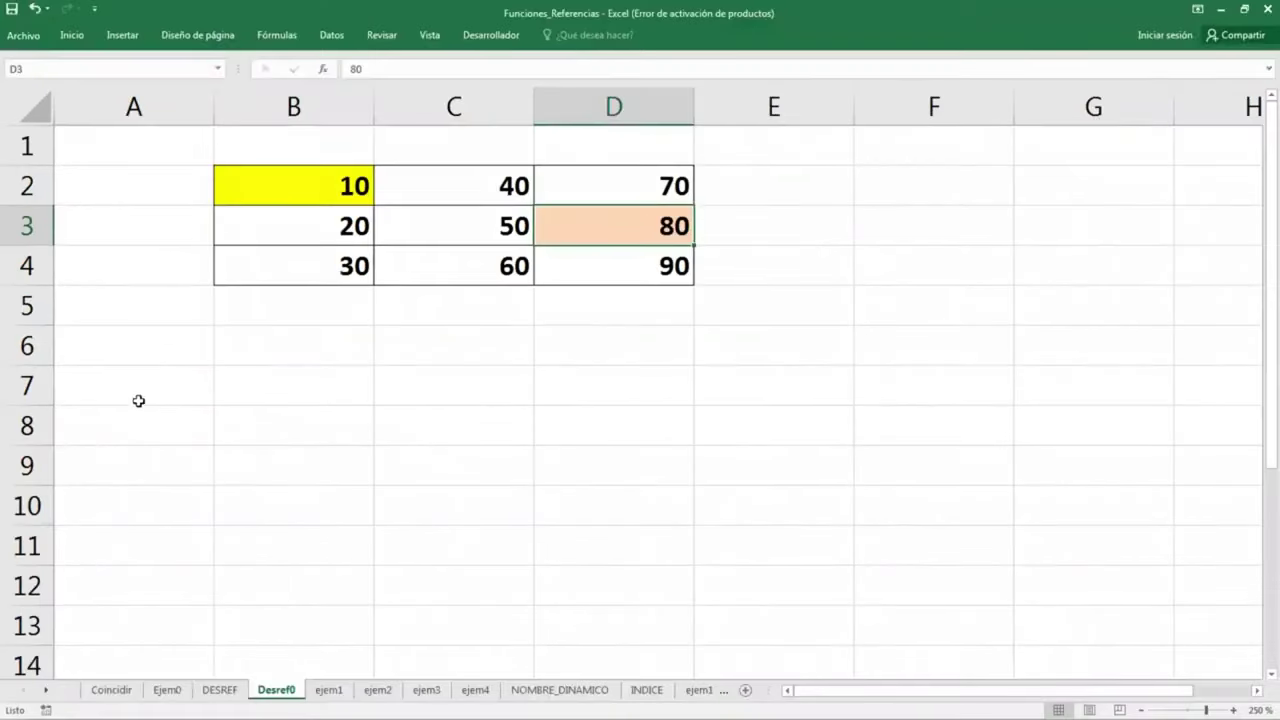
# Select cell A8, below the table, for a new formula
pyautogui.click(138, 442)
# Enter =DESREF(B2,1,2) in A8 so it returns 80
pyautogui.write('=')
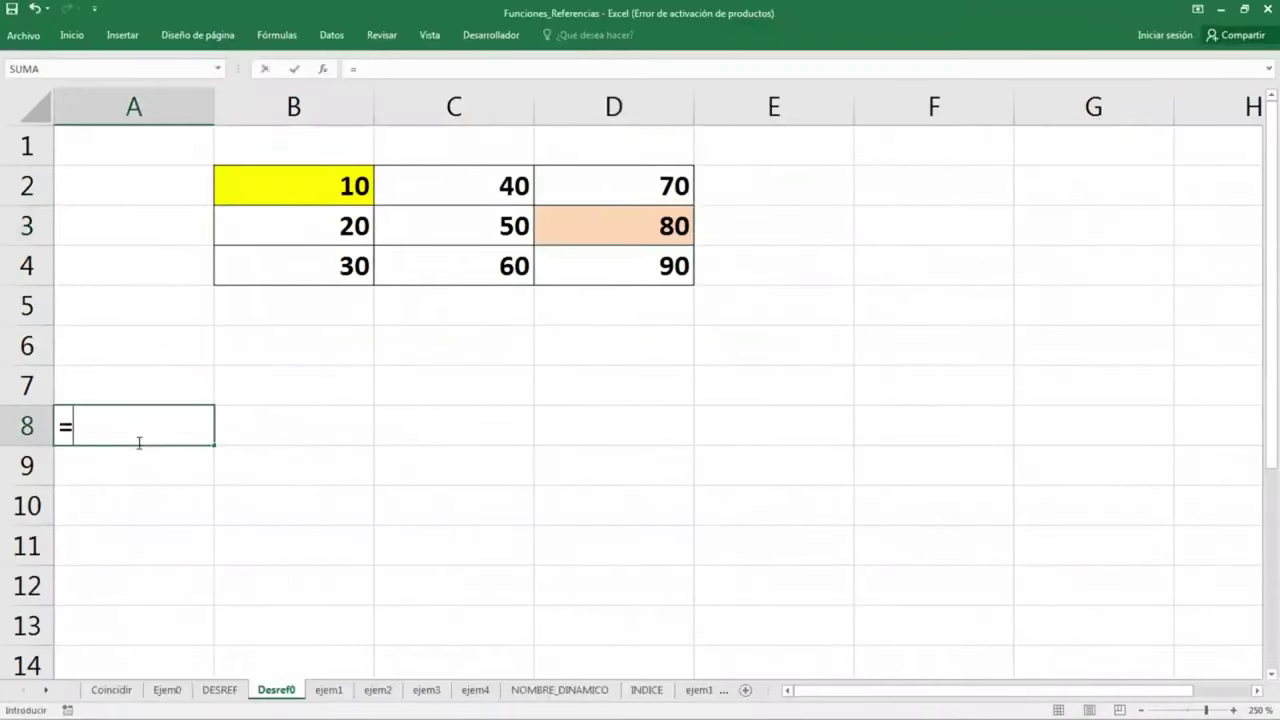
pyautogui.write('desre')
pyautogui.press('Tab')
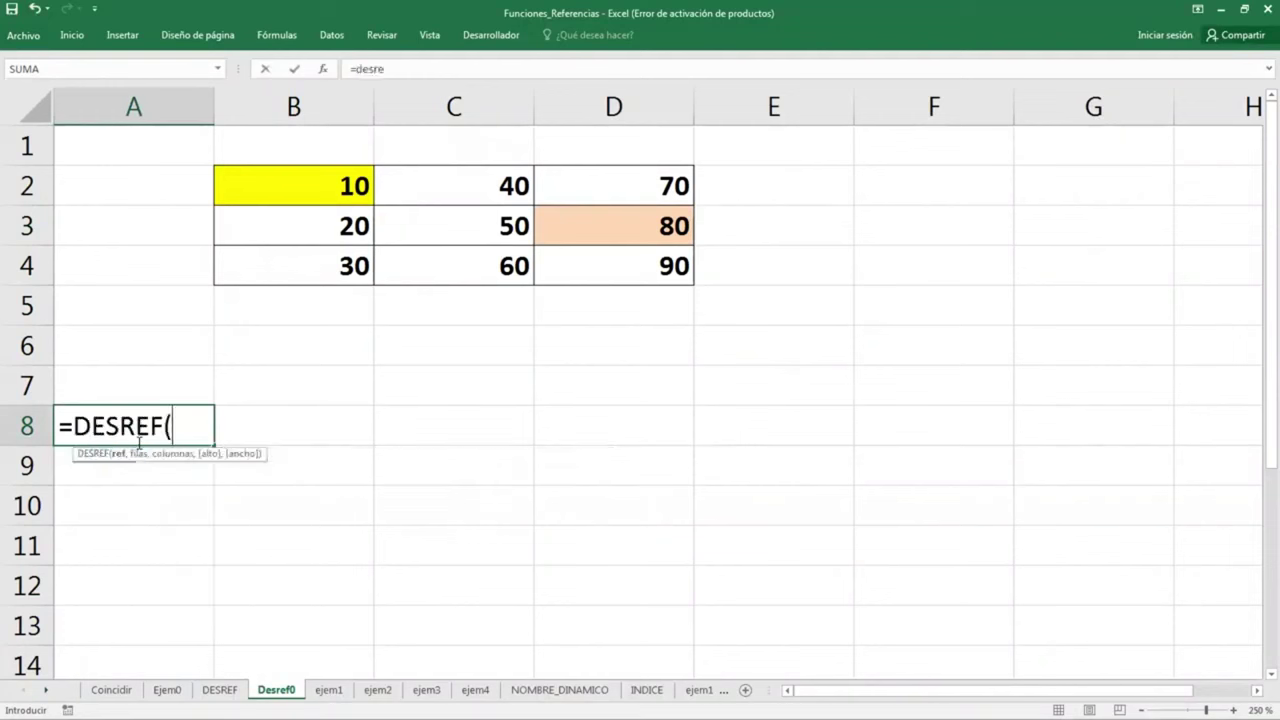
pyautogui.click(330, 191)
pyautogui.write(',')
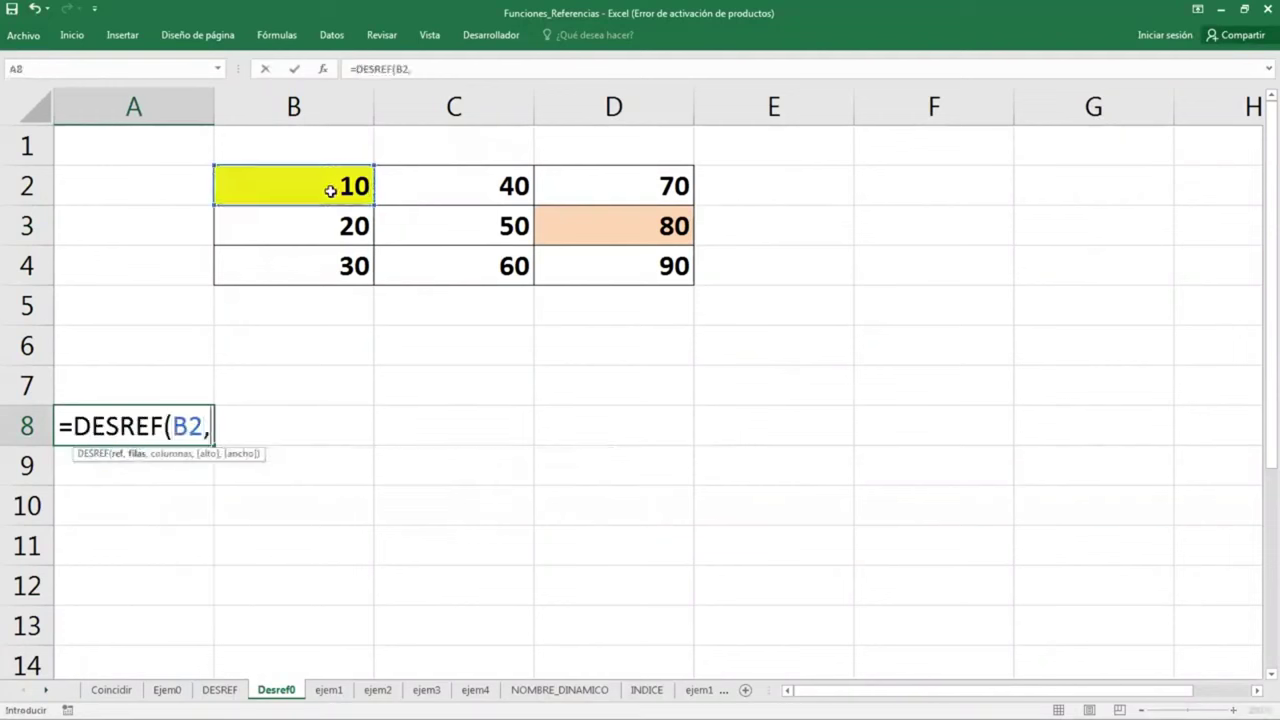
pyautogui.write('1,2)')
pyautogui.press('Return')
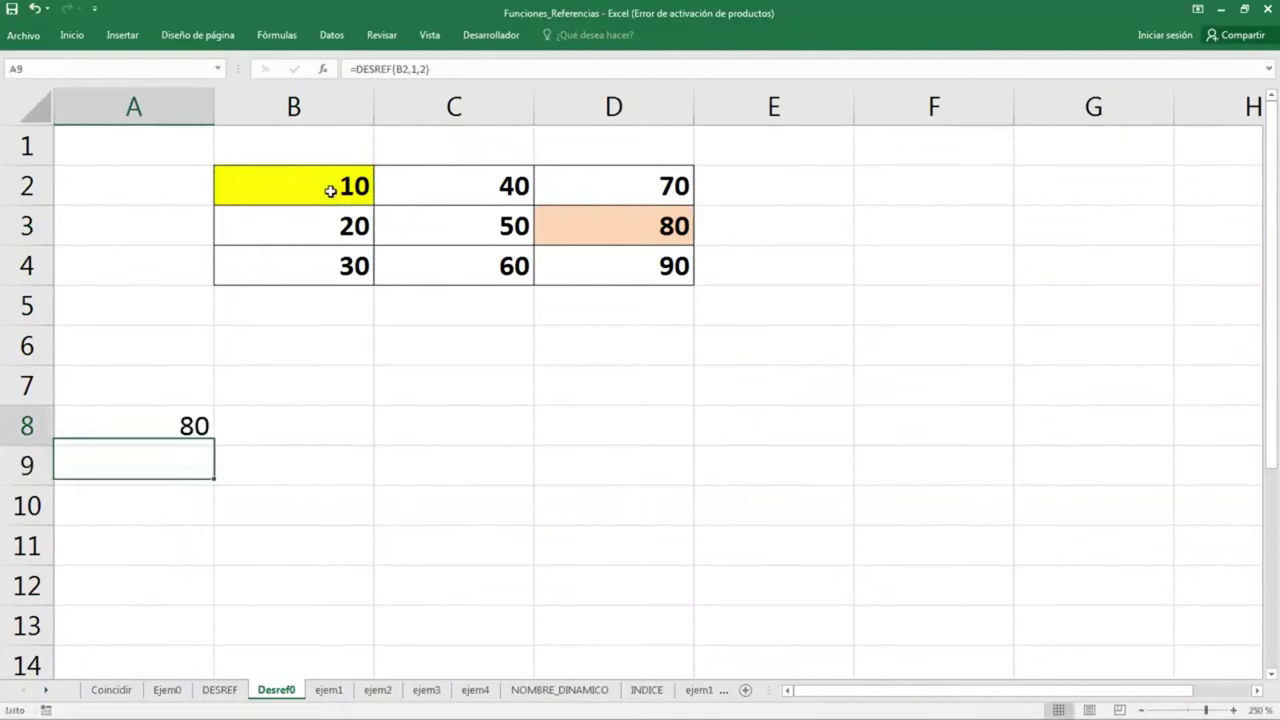
pyautogui.press('Up')
# Show A8's formula as text in B8 with =FORMULATEXTO(A8), and bold A8:B8
pyautogui.press('Right')
pyautogui.write('=for')
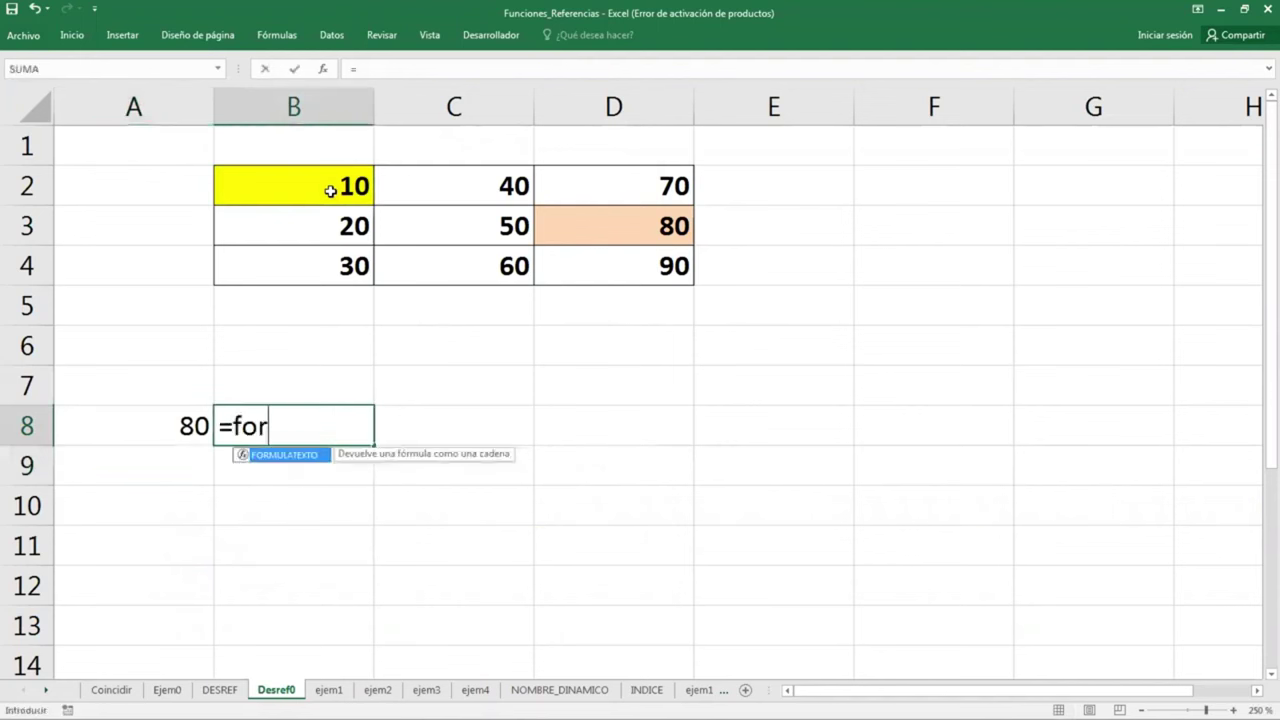
pyautogui.press('Tab')
pyautogui.press('Left')
pyautogui.press('Return')
pyautogui.press('Up')
pyautogui.press('Left')
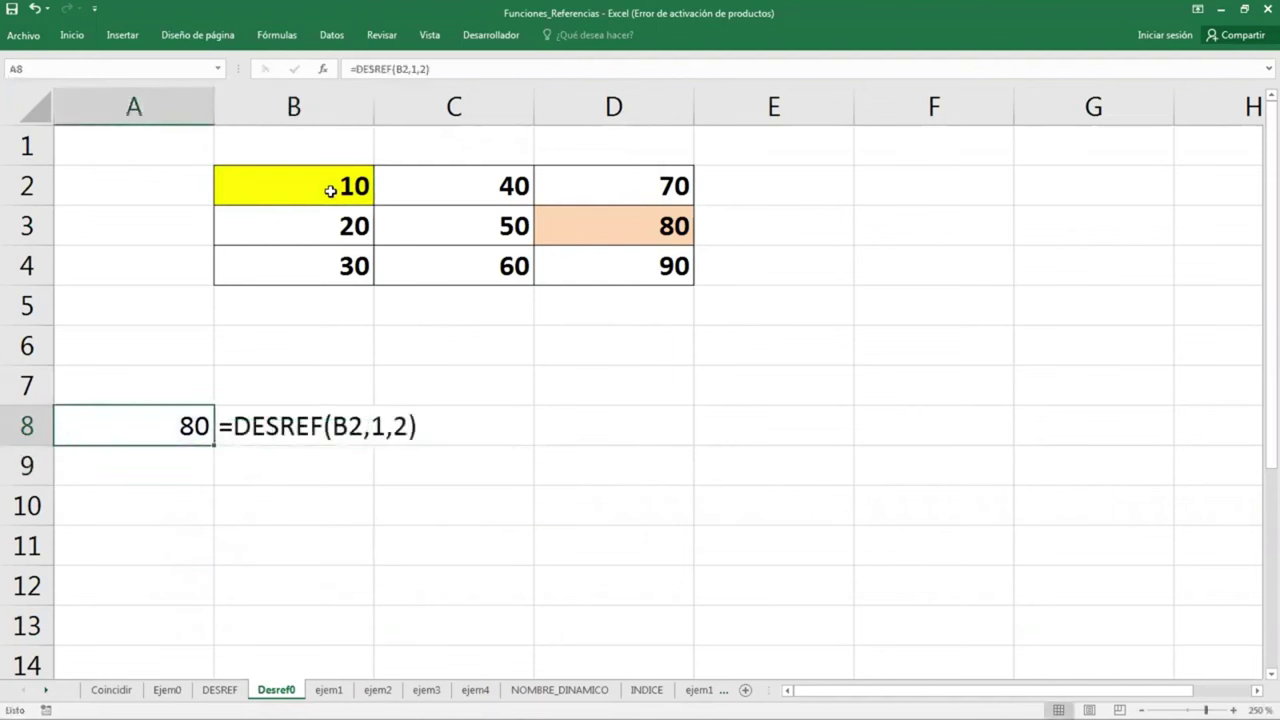
pyautogui.hotkey('shift', 'Right')
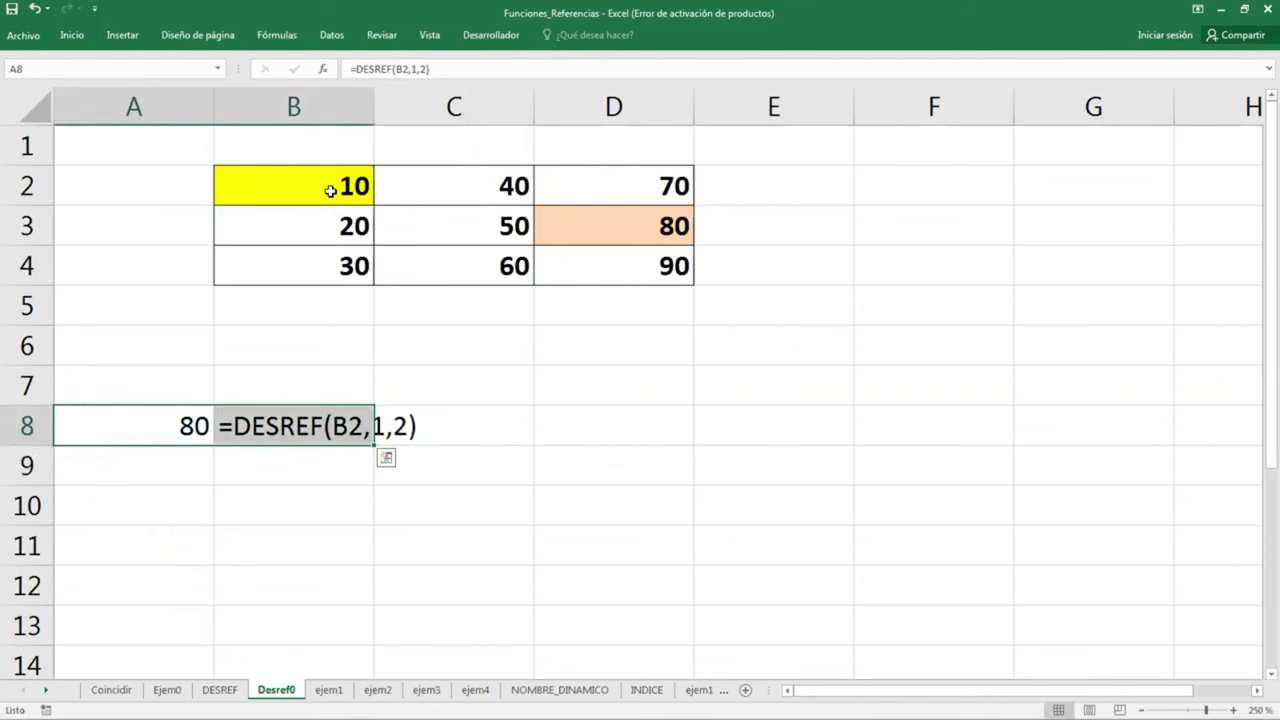
pyautogui.hotkey('ctrl', 'n')
pyautogui.click(673, 412)
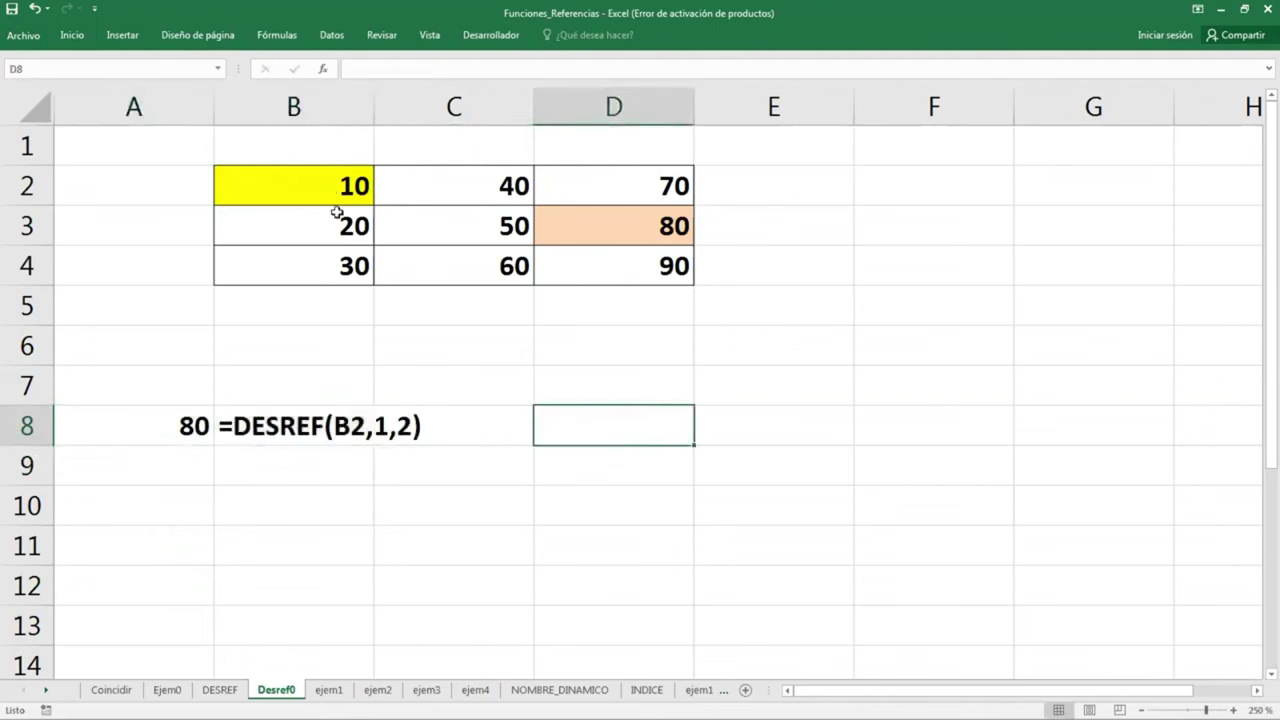
# Remove all fill colours from the B2:D4 table
pyautogui.moveTo(339, 193); pyautogui.dragTo(583, 265)
pyautogui.click(71, 37)
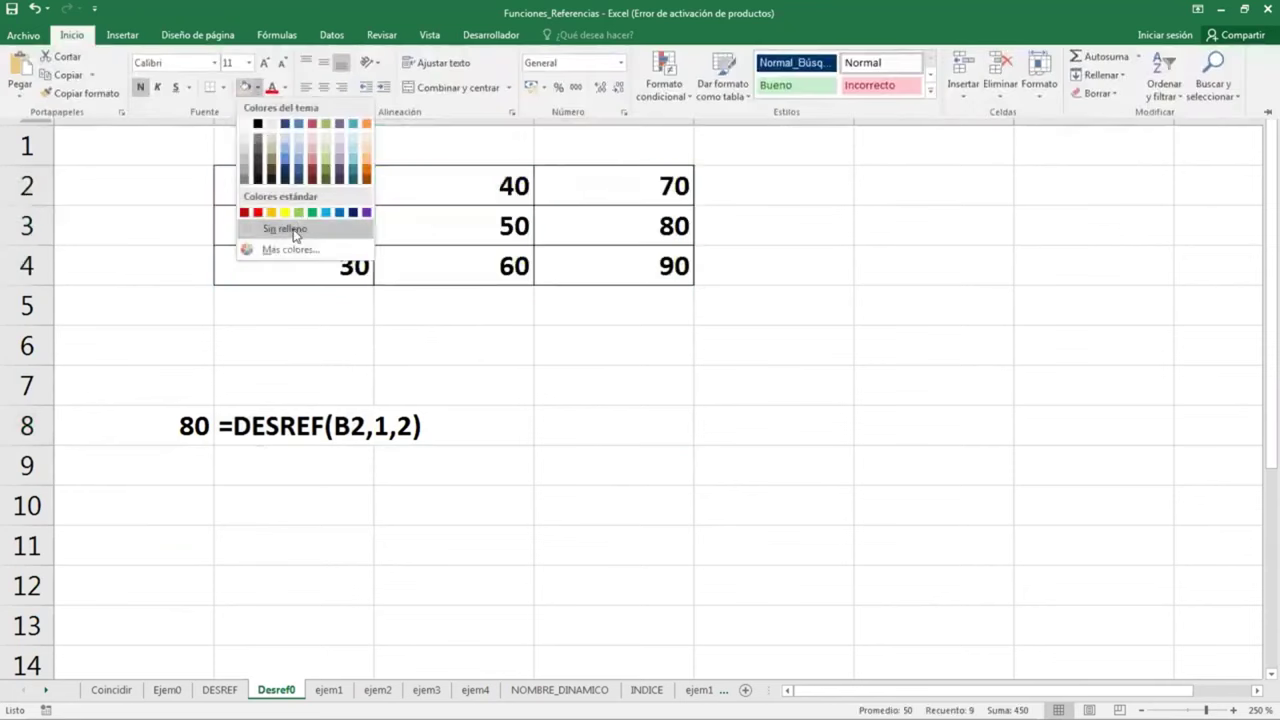
pyautogui.click(285, 228)
pyautogui.hotkey('ctrl', 'F1')
# Fill B4 (30) yellow and C2 (40) light orange
pyautogui.click(316, 266)
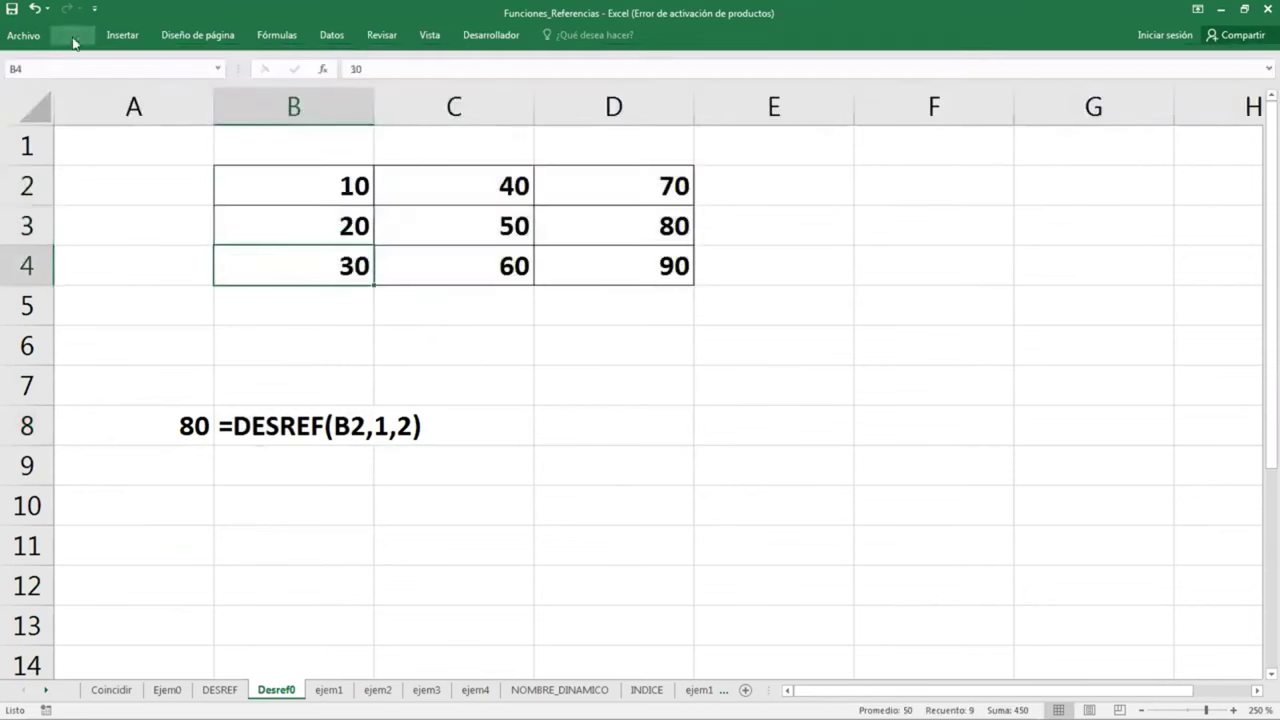
pyautogui.click(66, 36)
pyautogui.click(257, 88)
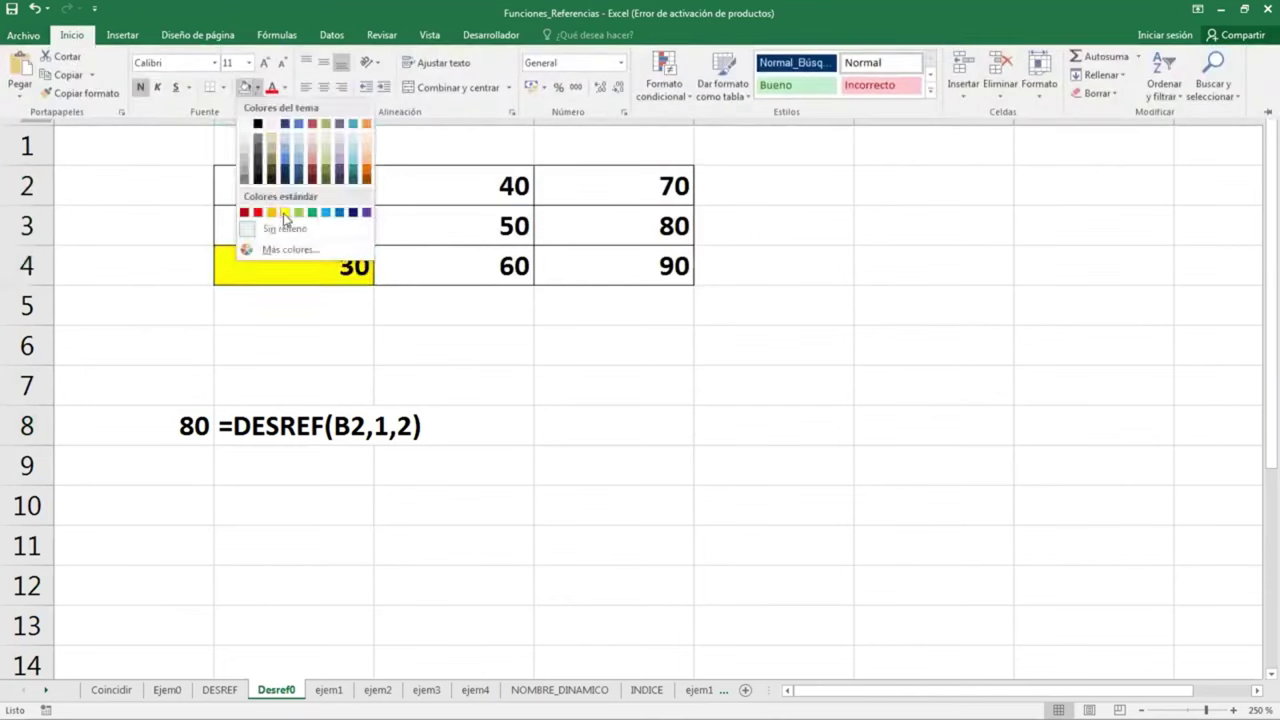
pyautogui.click(284, 212)
pyautogui.click(424, 186)
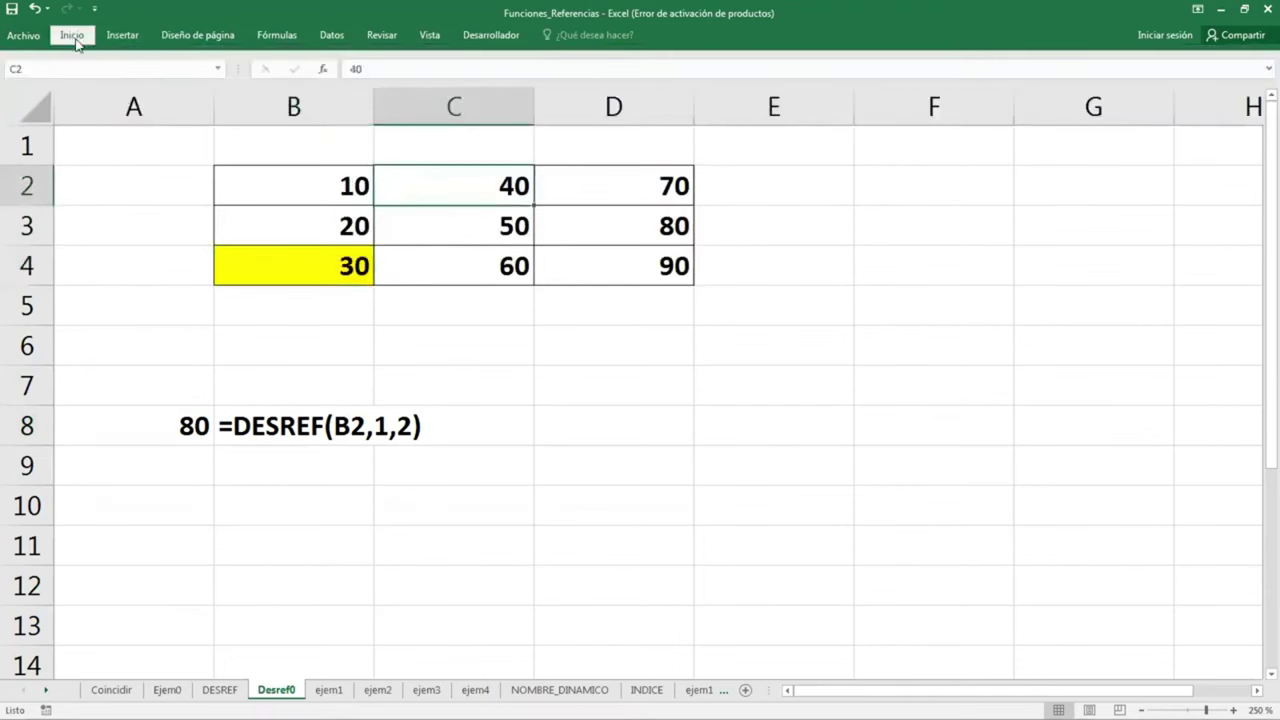
pyautogui.click(71, 35)
pyautogui.click(257, 88)
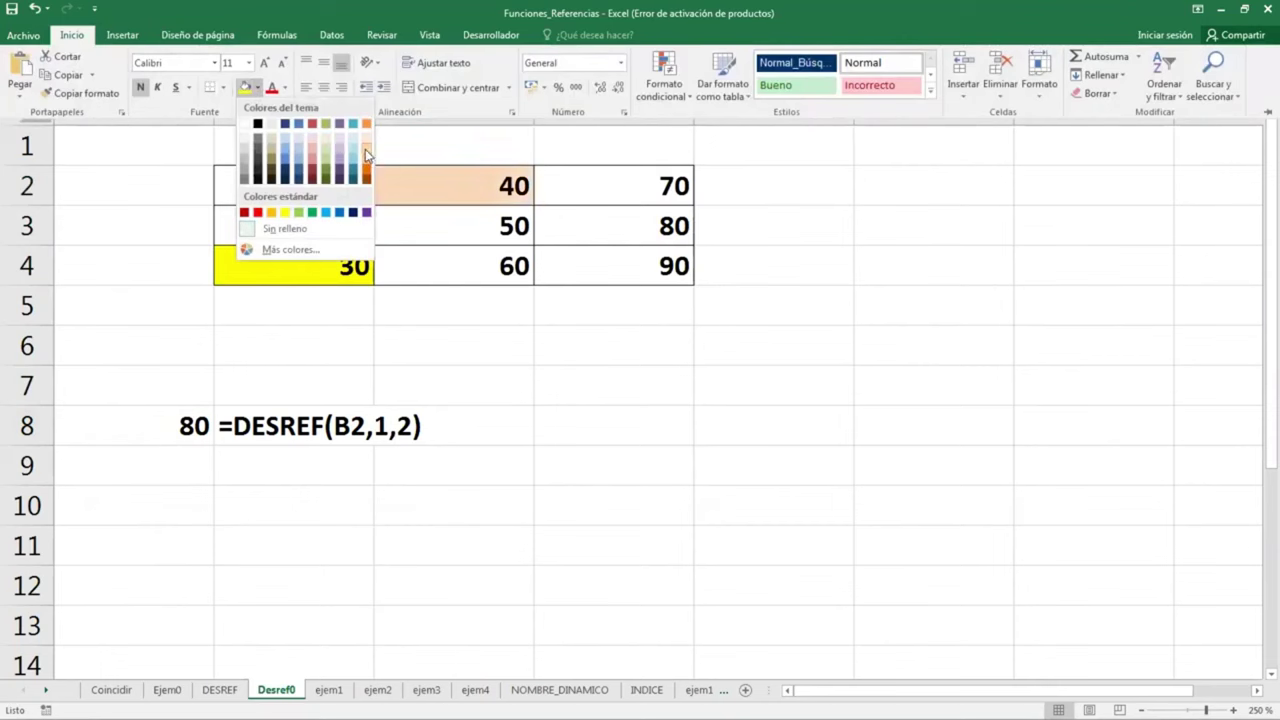
pyautogui.click(365, 139)
pyautogui.click(463, 354)
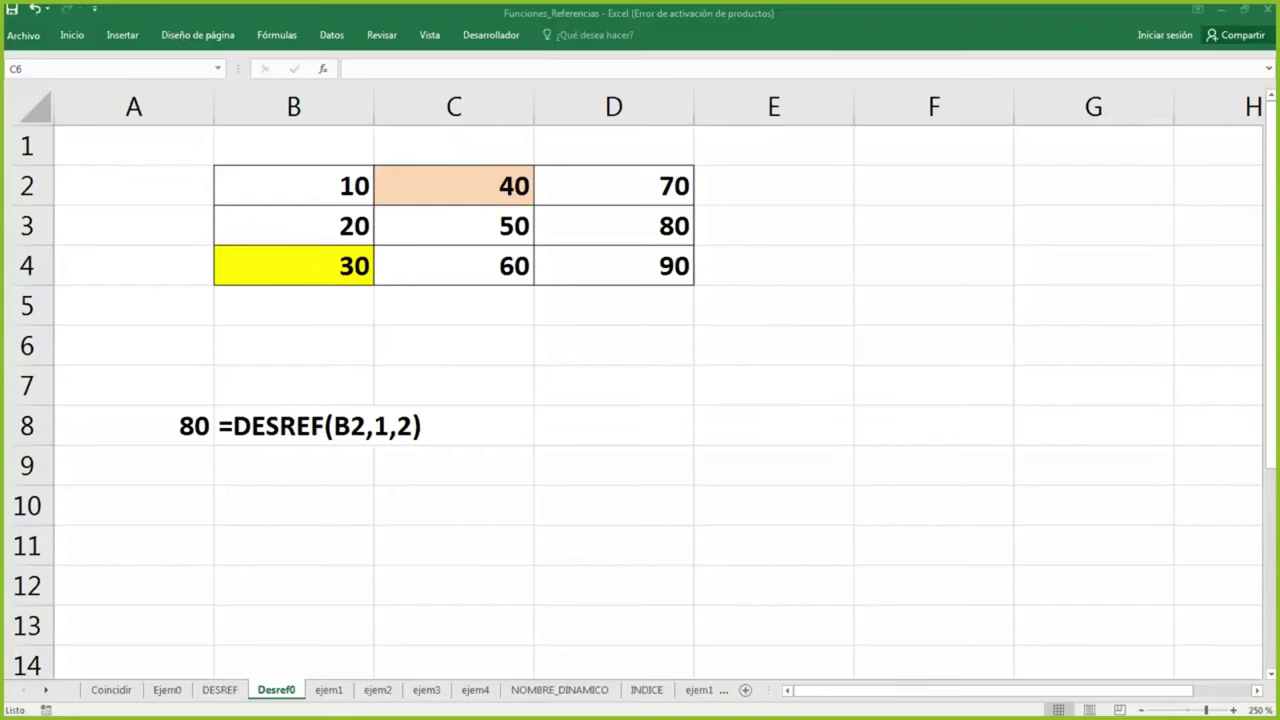
# Copy the B2:D4 table and paste it at B11
pyautogui.click(576, 463)
pyautogui.moveTo(280, 189); pyautogui.dragTo(556, 261)
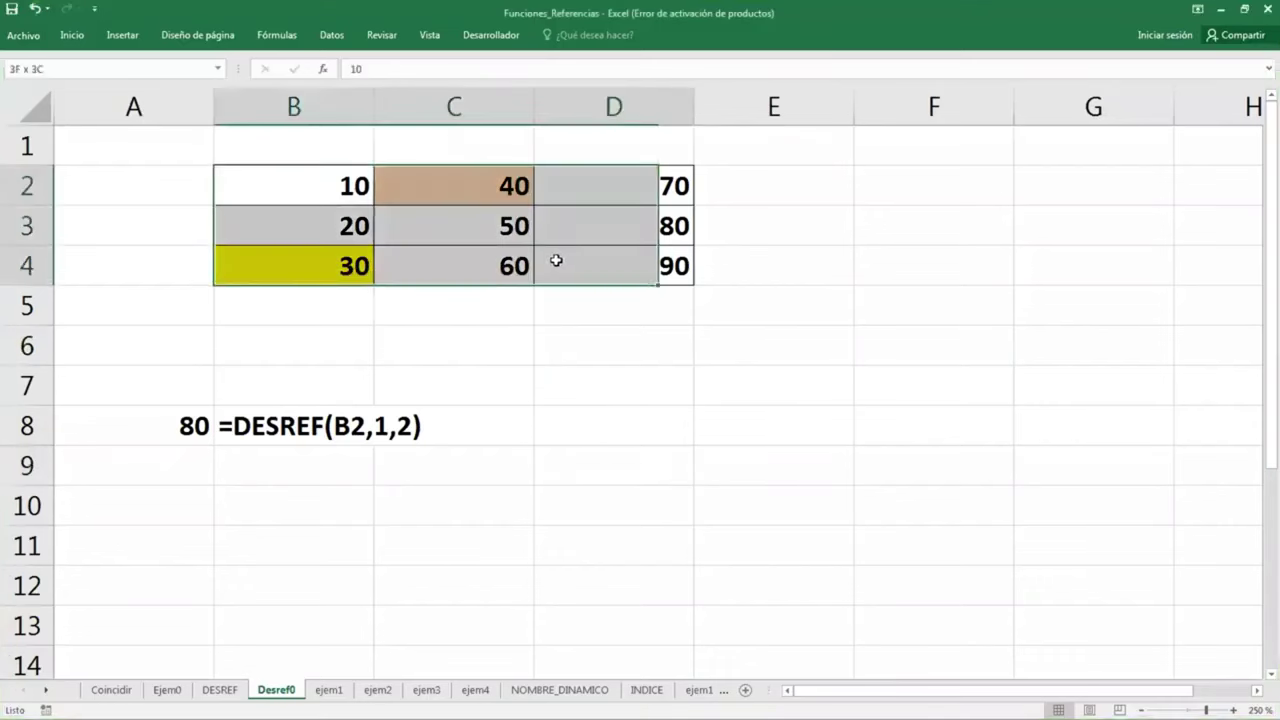
pyautogui.rightClick(556, 261)
pyautogui.click(562, 291)
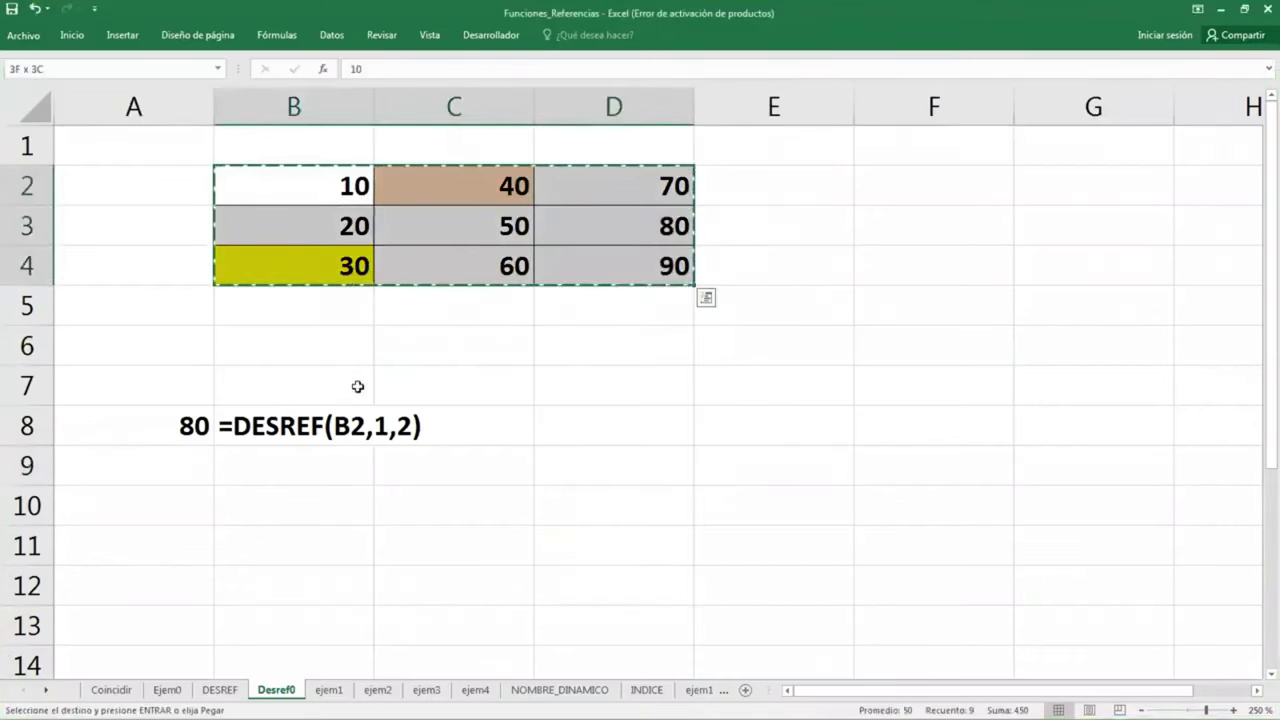
pyautogui.scroll(-1, 357, 386)
pyautogui.scroll(-1, 346, 394)
pyautogui.click(270, 305)
pyautogui.rightClick(274, 306)
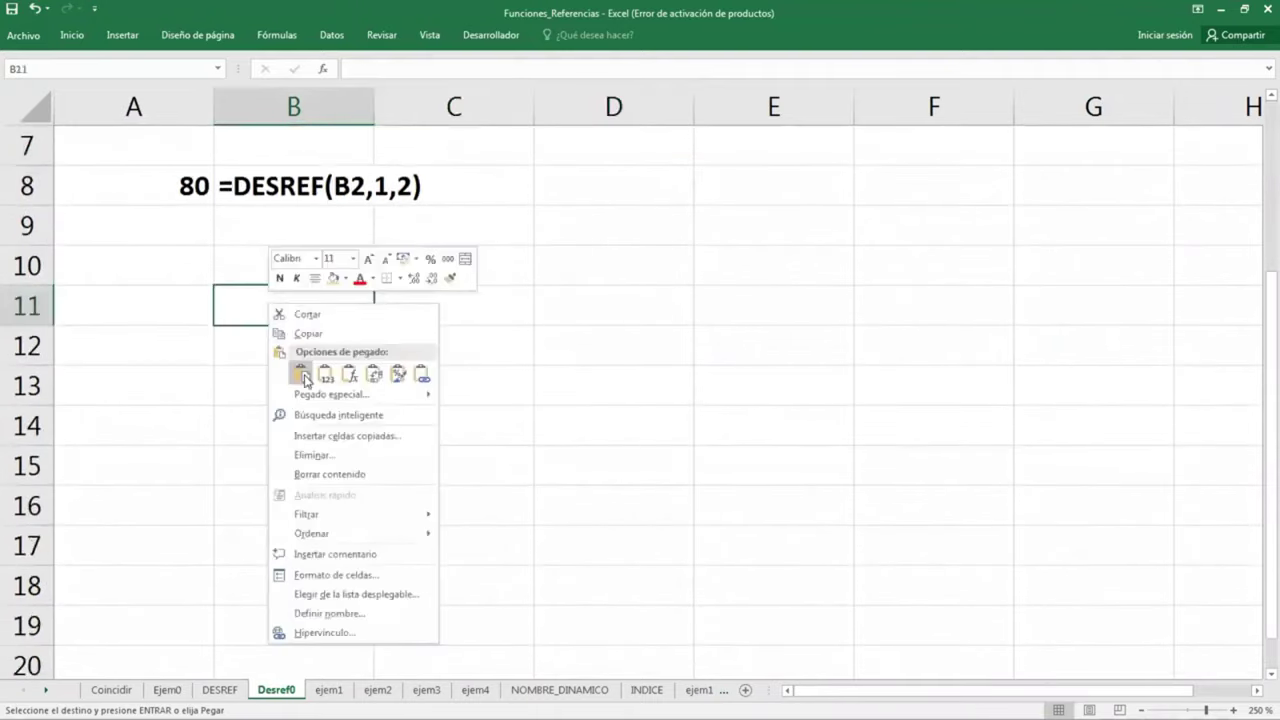
pyautogui.click(303, 376)
# Select cell A16 for the next formula
pyautogui.click(289, 432)
pyautogui.click(281, 384)
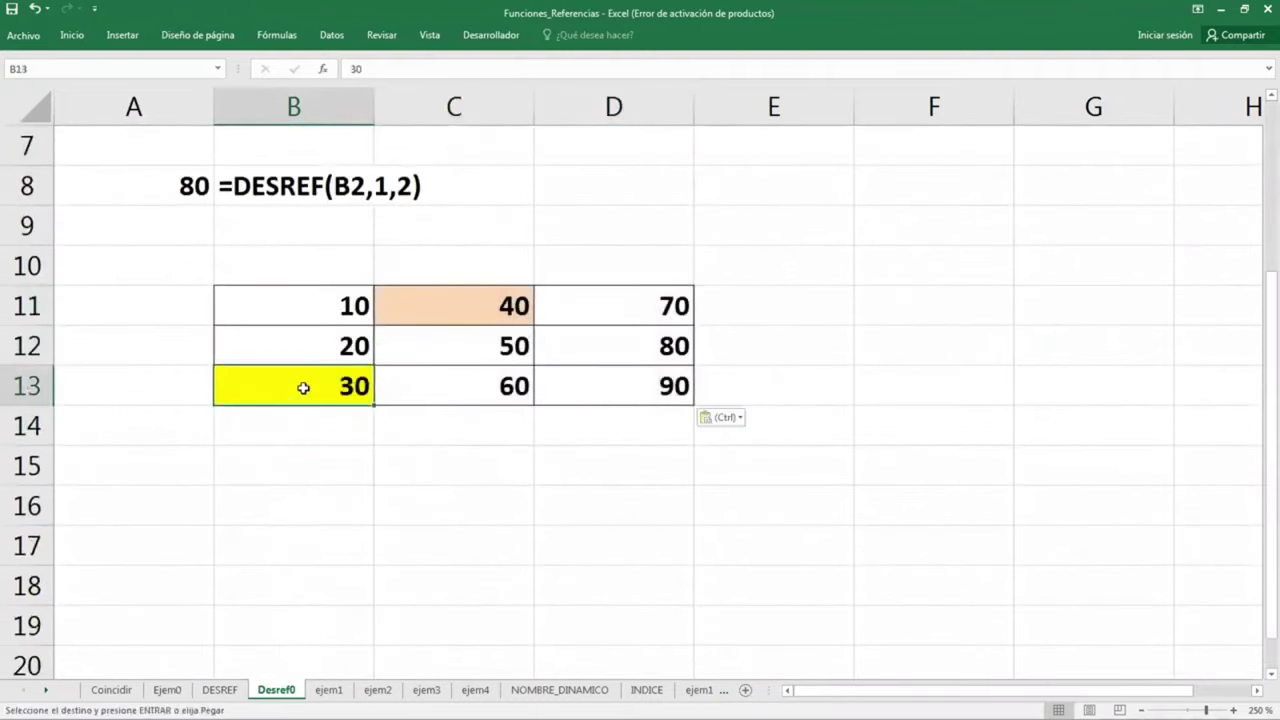
pyautogui.click(148, 438)
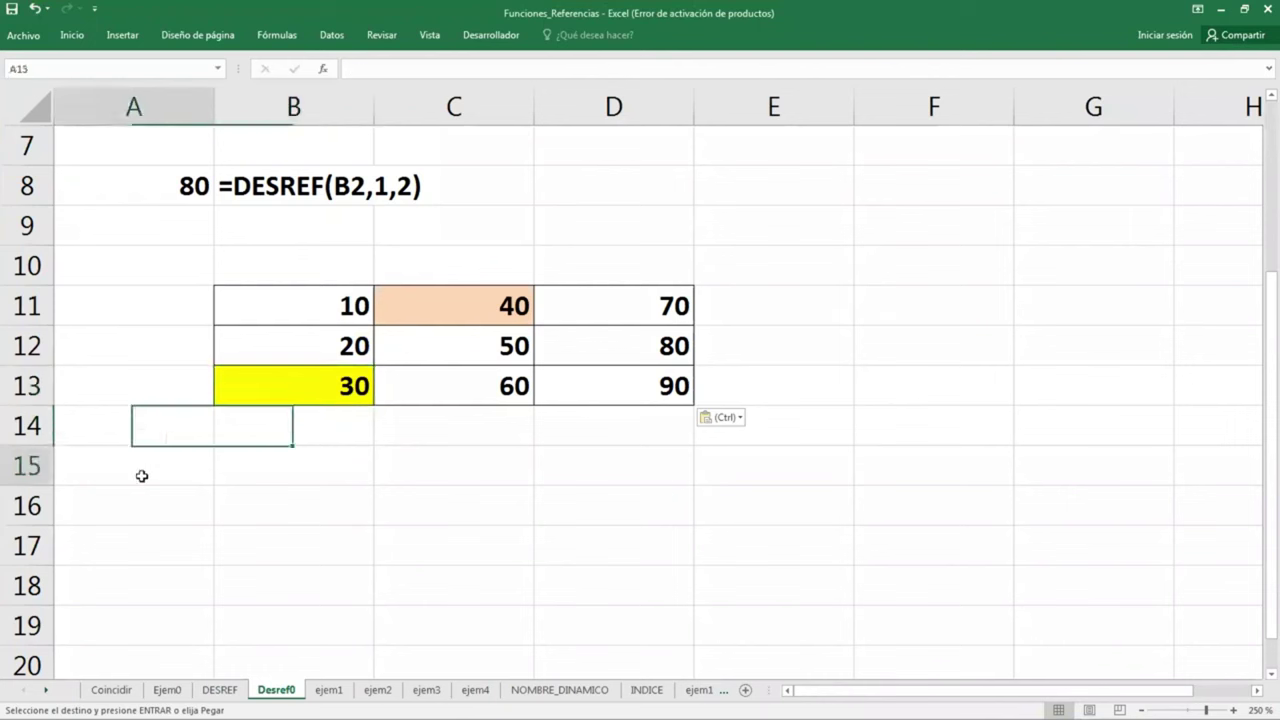
pyautogui.click(140, 500)
# Start =DESREF(B13, in A16, using the yellow 30 as the reference
pyautogui.write('=')
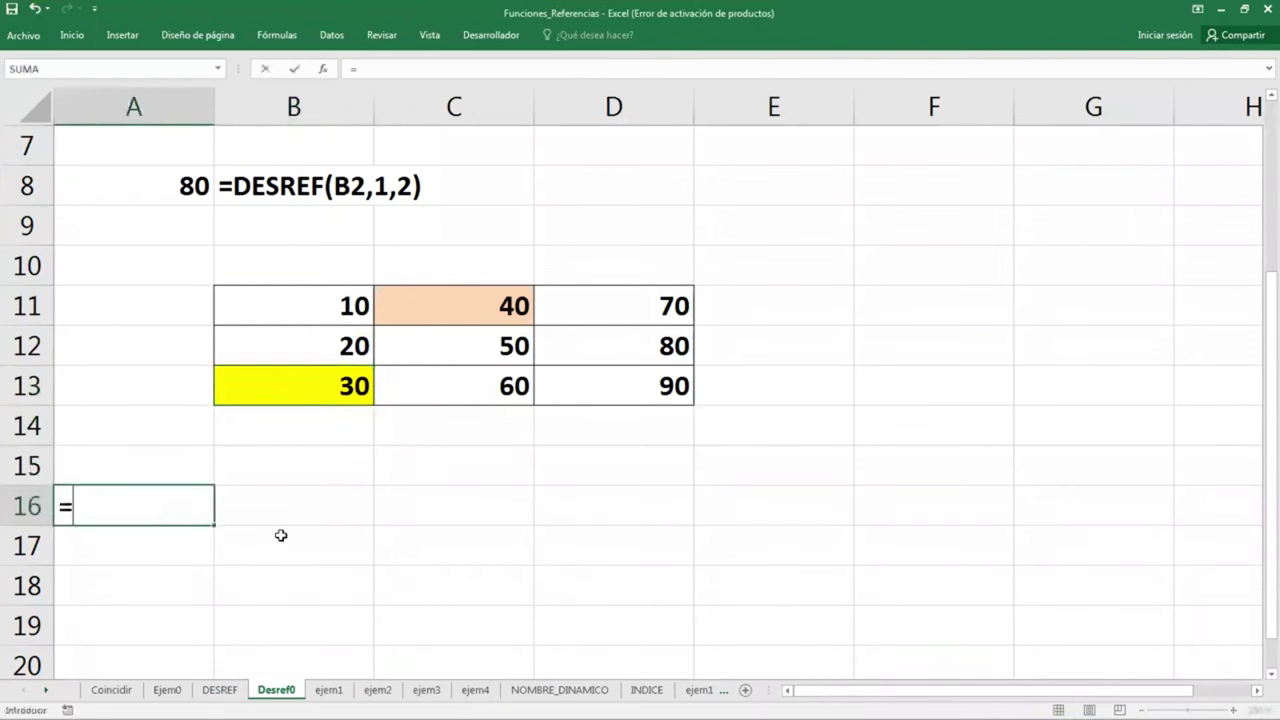
pyautogui.write('desr')
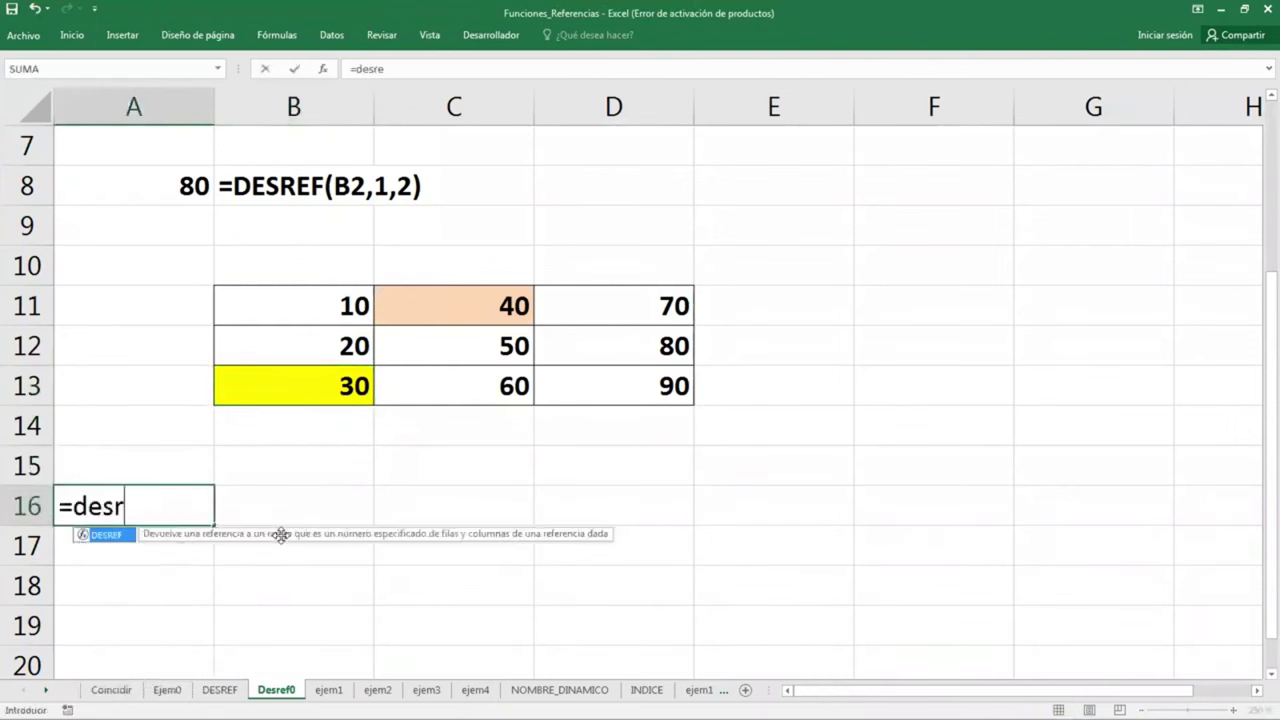
pyautogui.press('Tab')
pyautogui.press('Up')
pyautogui.press('Up')
pyautogui.press('Up')
pyautogui.press('Right')
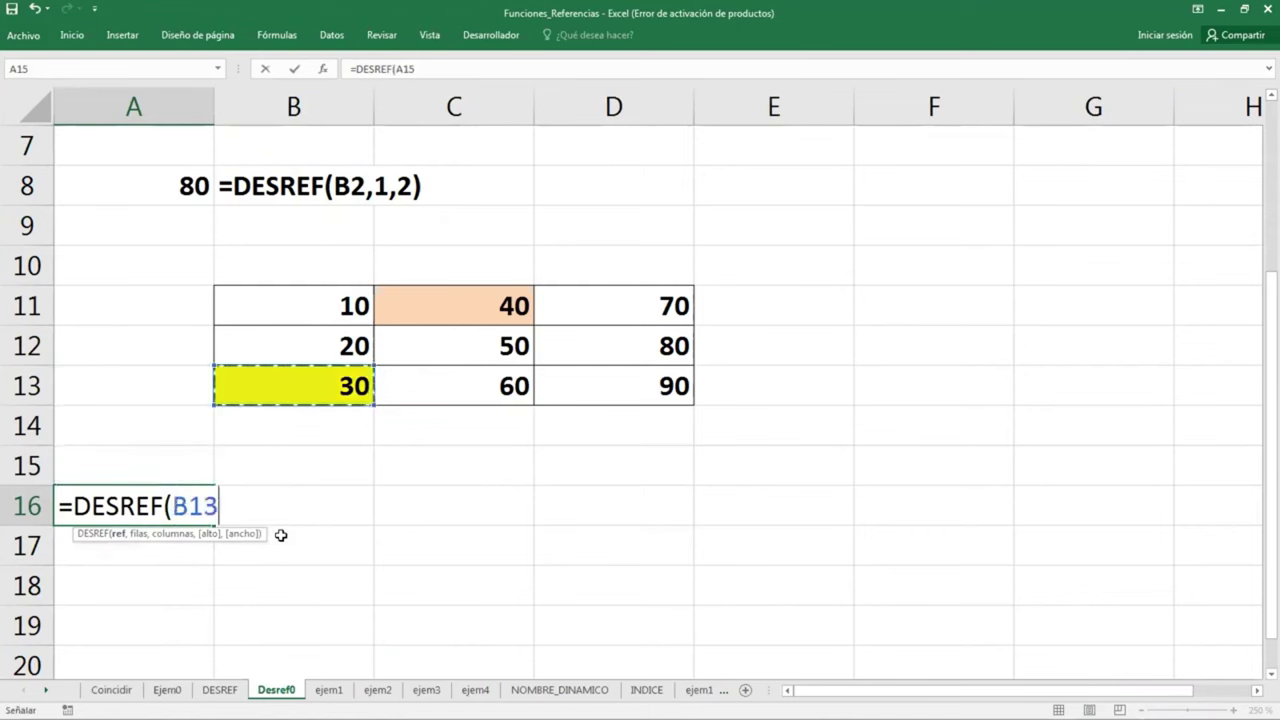
pyautogui.write(',')
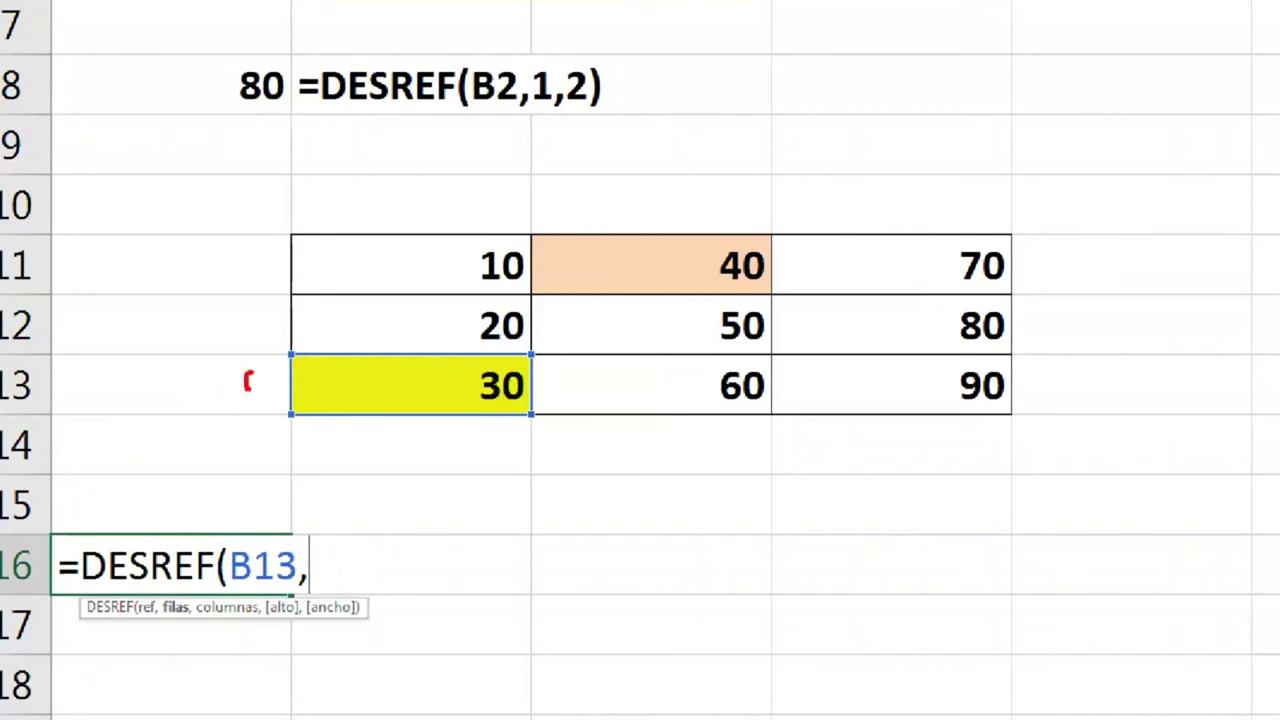
# Sketch offset annotations (0, -1, -2, 1) around B13, then clear them
pyautogui.moveTo(366, 434); pyautogui.dragTo(396, 440)
pyautogui.moveTo(192, 322)
pyautogui.mouseDown()
pyautogui.moveTo(213, 322)
pyautogui.moveTo(239, 353)
pyautogui.mouseUp()
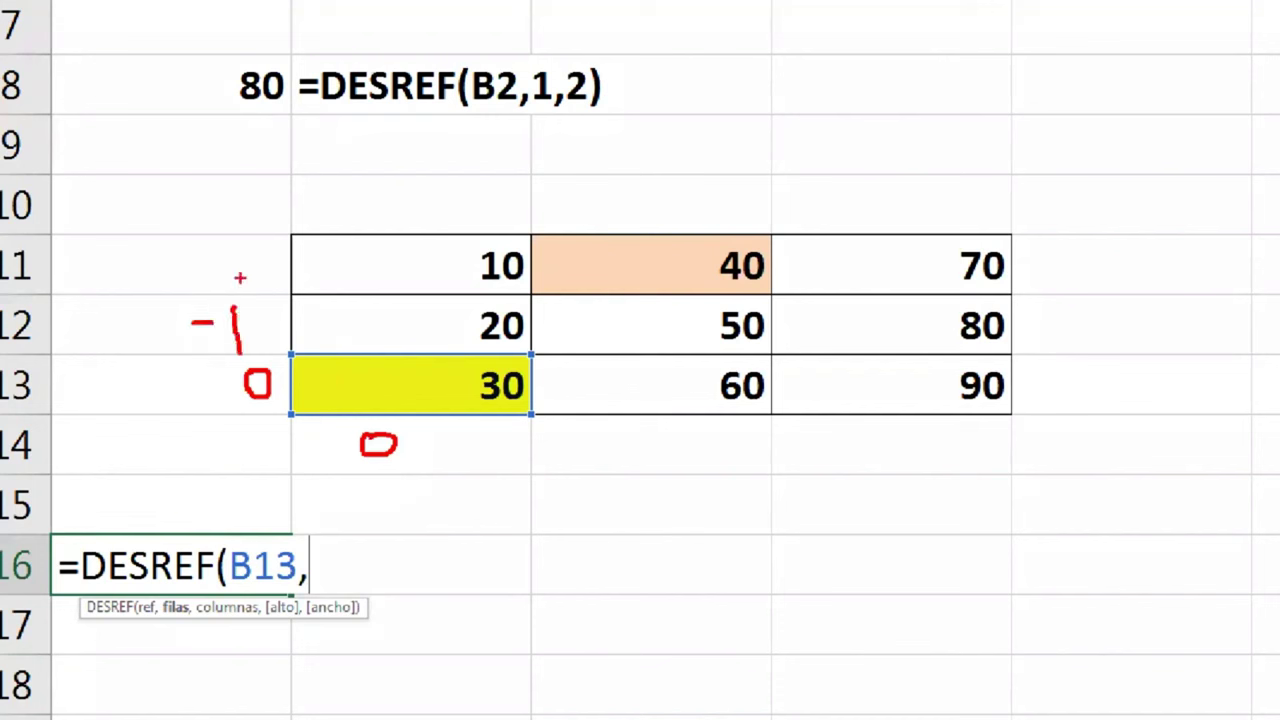
pyautogui.moveTo(188, 266); pyautogui.dragTo(228, 266)
pyautogui.moveTo(236, 252); pyautogui.dragTo(274, 280)
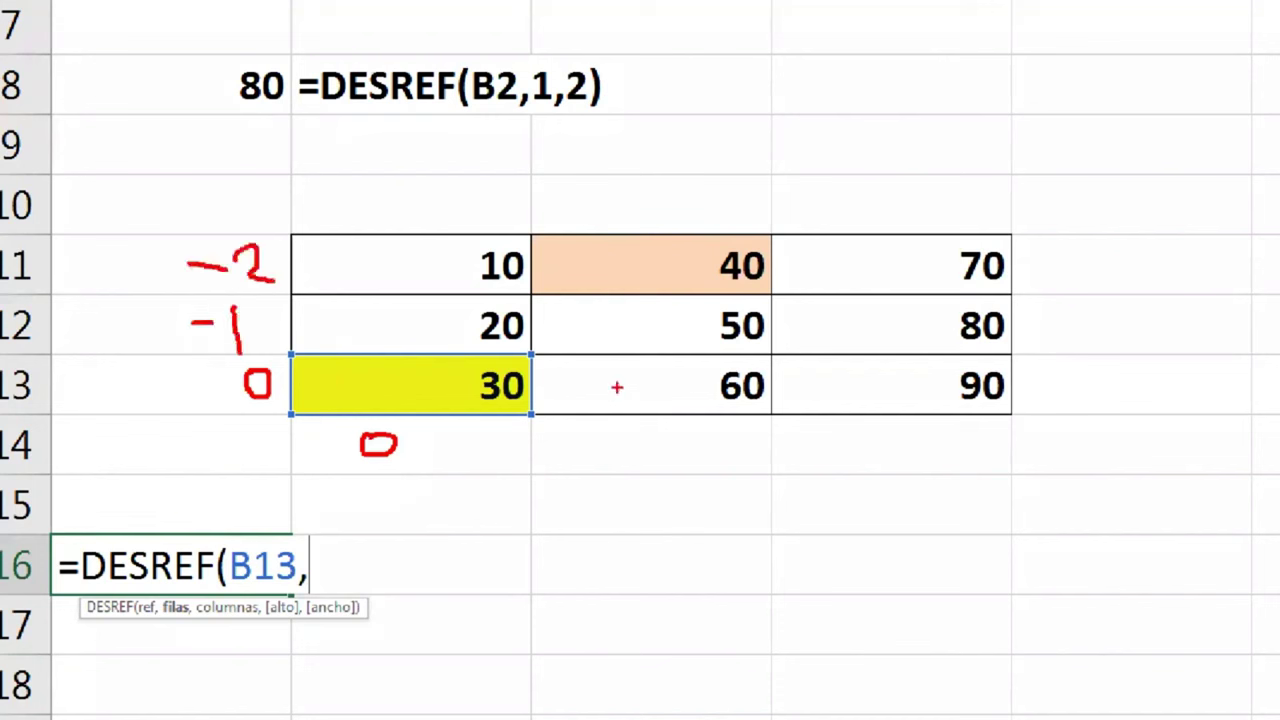
pyautogui.moveTo(623, 452); pyautogui.dragTo(635, 468)
pyautogui.press('Escape')
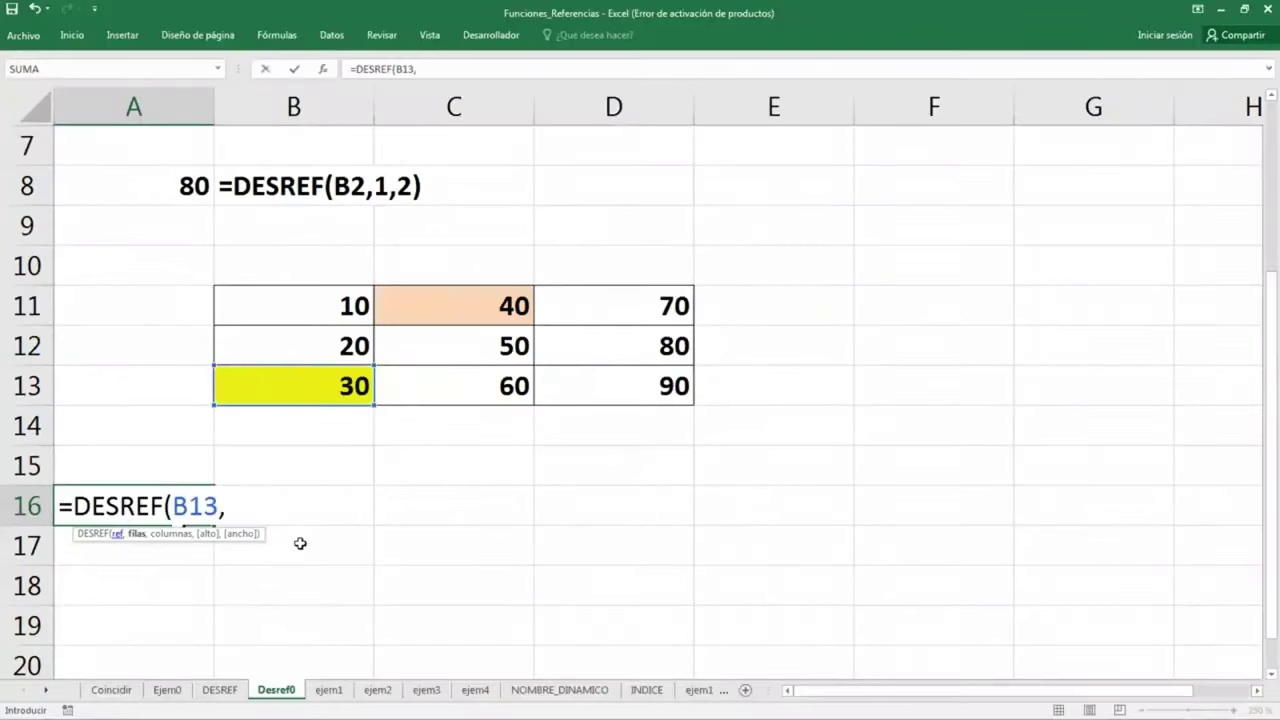
# Complete A16 as =DESREF(B13,-2,1), returning 40
pyautogui.write('-2,1')
pyautogui.hotkey('ctrl', 'Return')
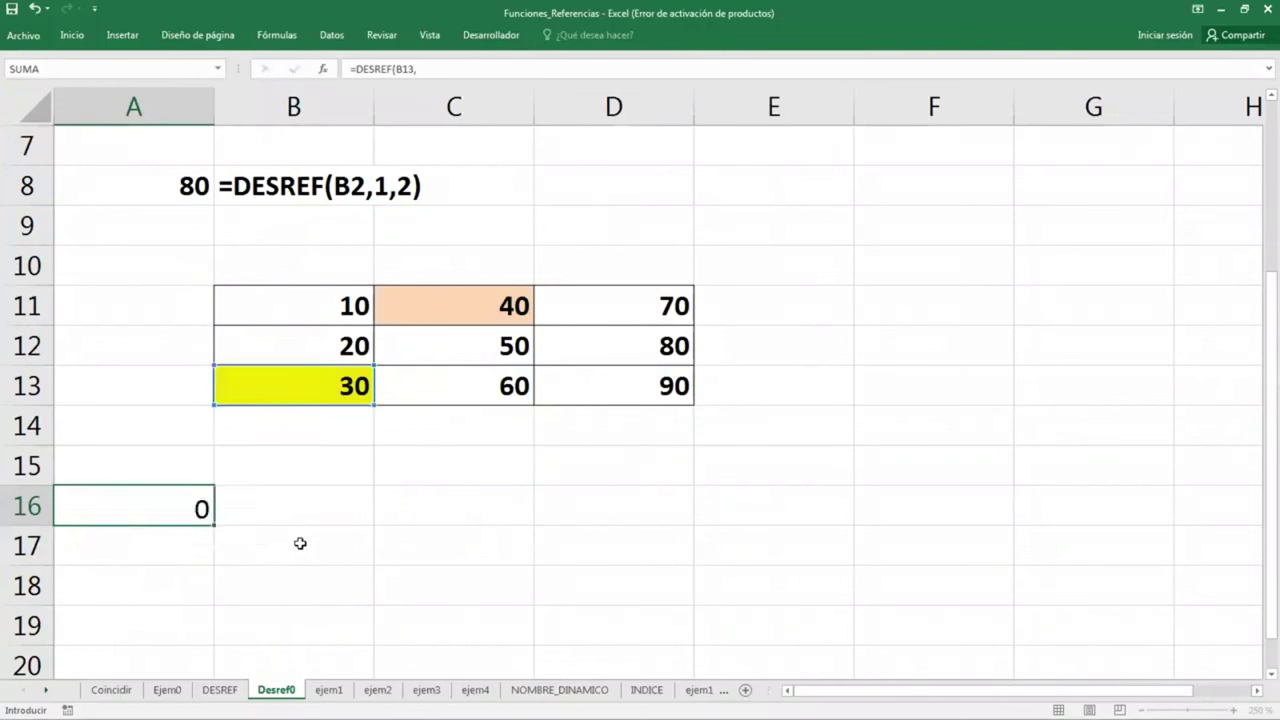
pyautogui.press('Right')
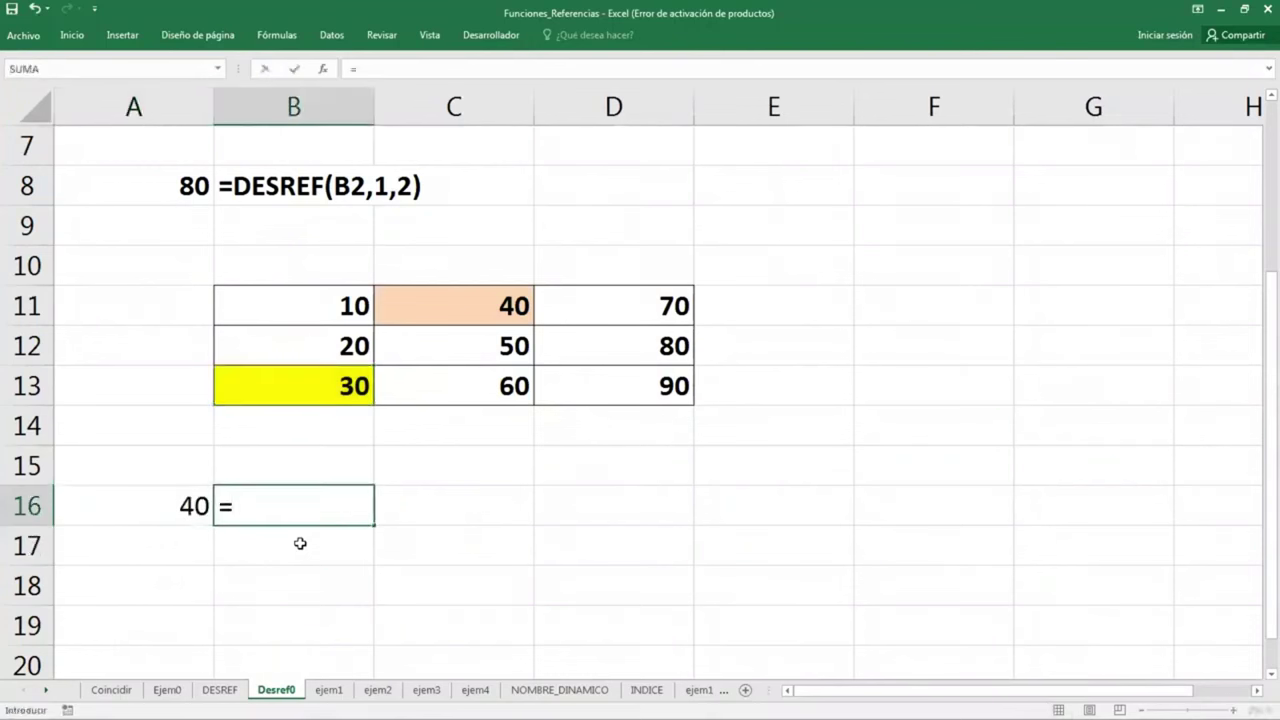
# Display A16's formula text in B16 using =FORMULATEXTO(A16)
pyautogui.write('for')
pyautogui.press('Tab')
pyautogui.press('Left')
pyautogui.press('Return')
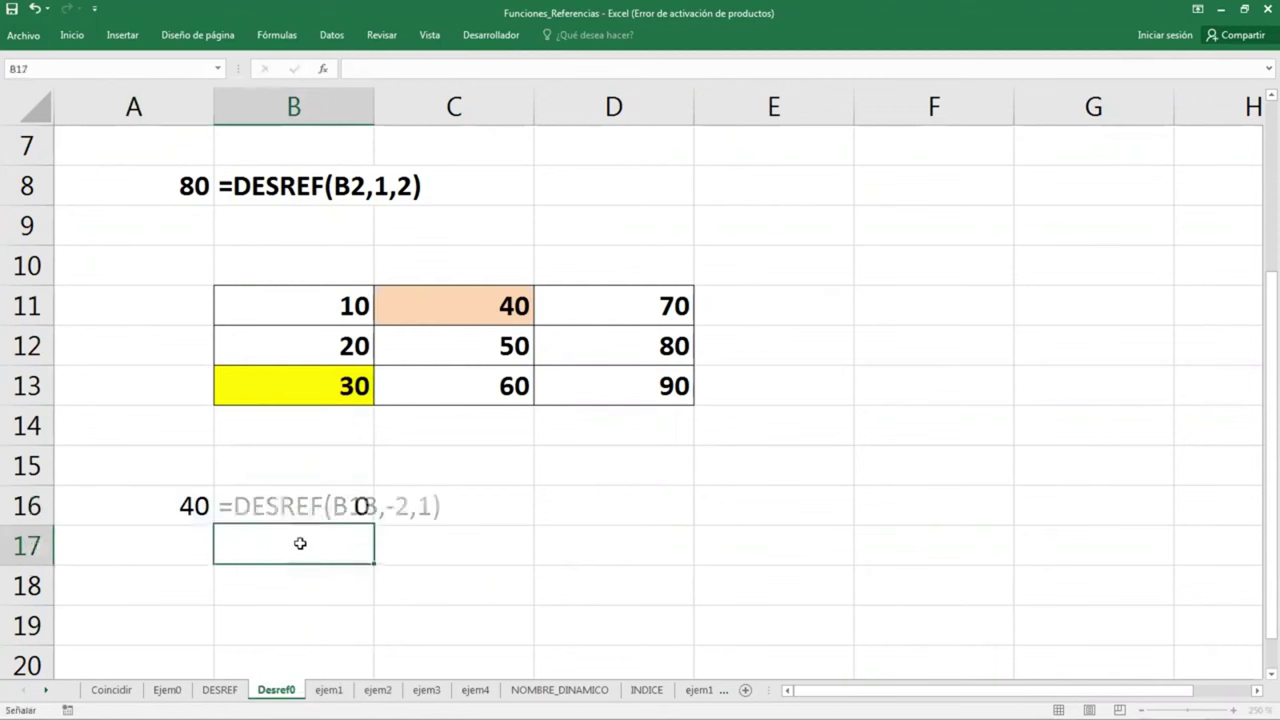
pyautogui.moveTo(132, 497); pyautogui.dragTo(275, 515)
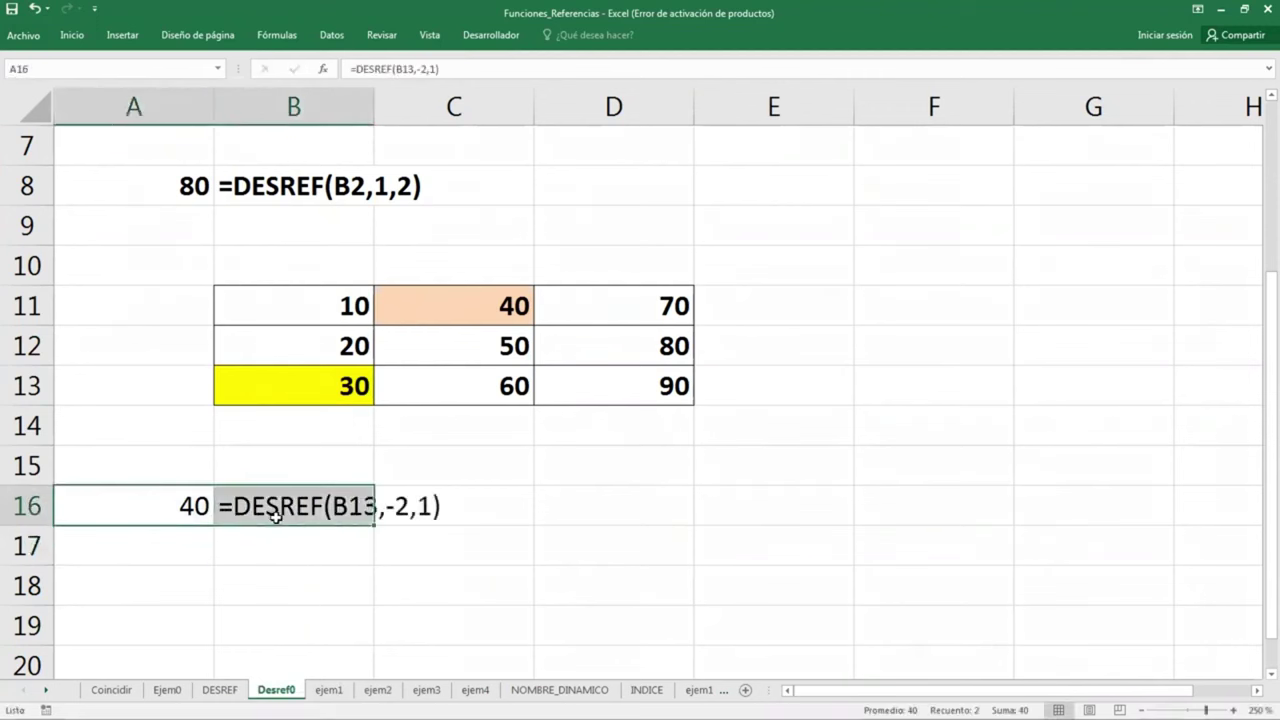
pyautogui.click(706, 479)
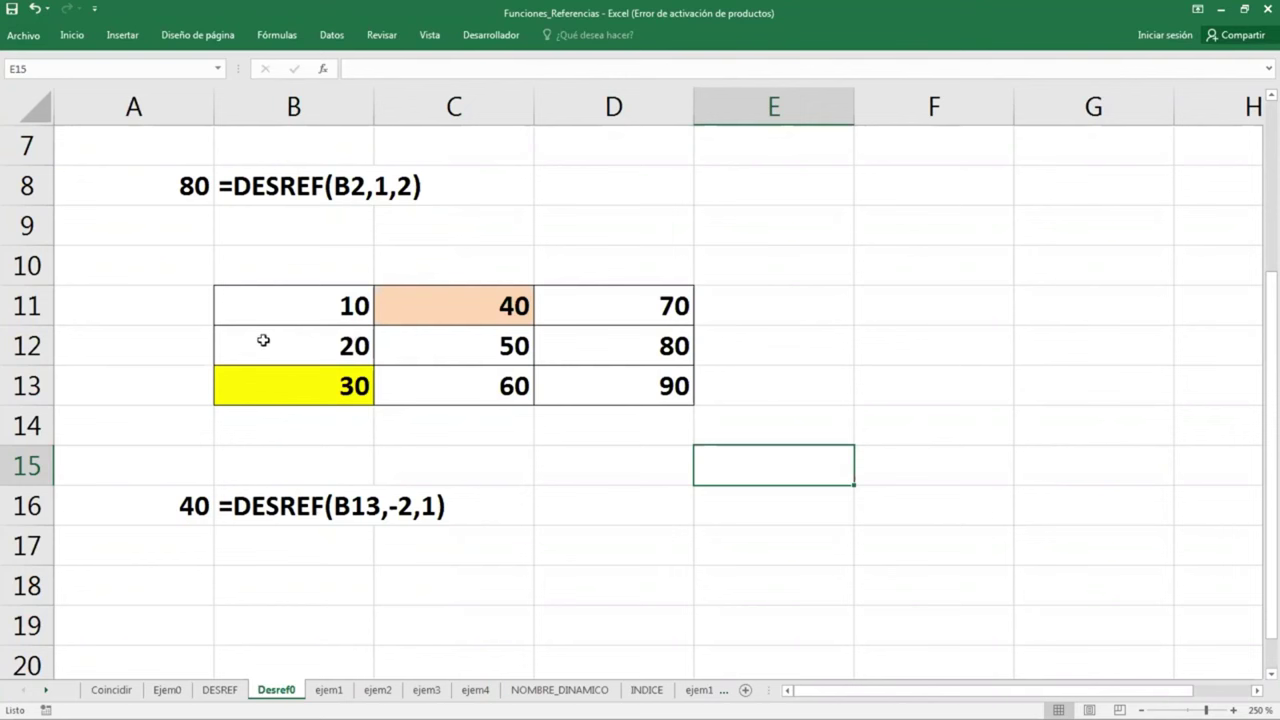
# Copy the B11:D13 table and paste it at B19
pyautogui.click(568, 448)
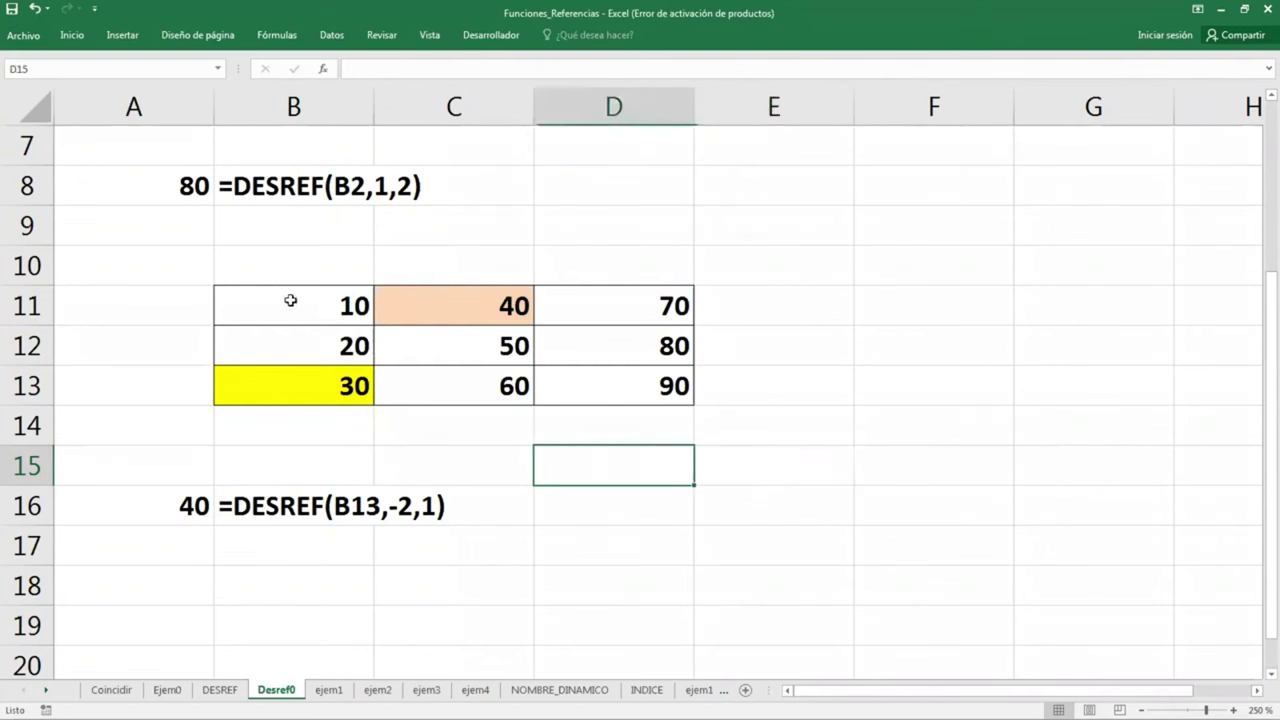
pyautogui.moveTo(289, 298); pyautogui.dragTo(591, 394)
pyautogui.rightClick(557, 357)
pyautogui.click(601, 389)
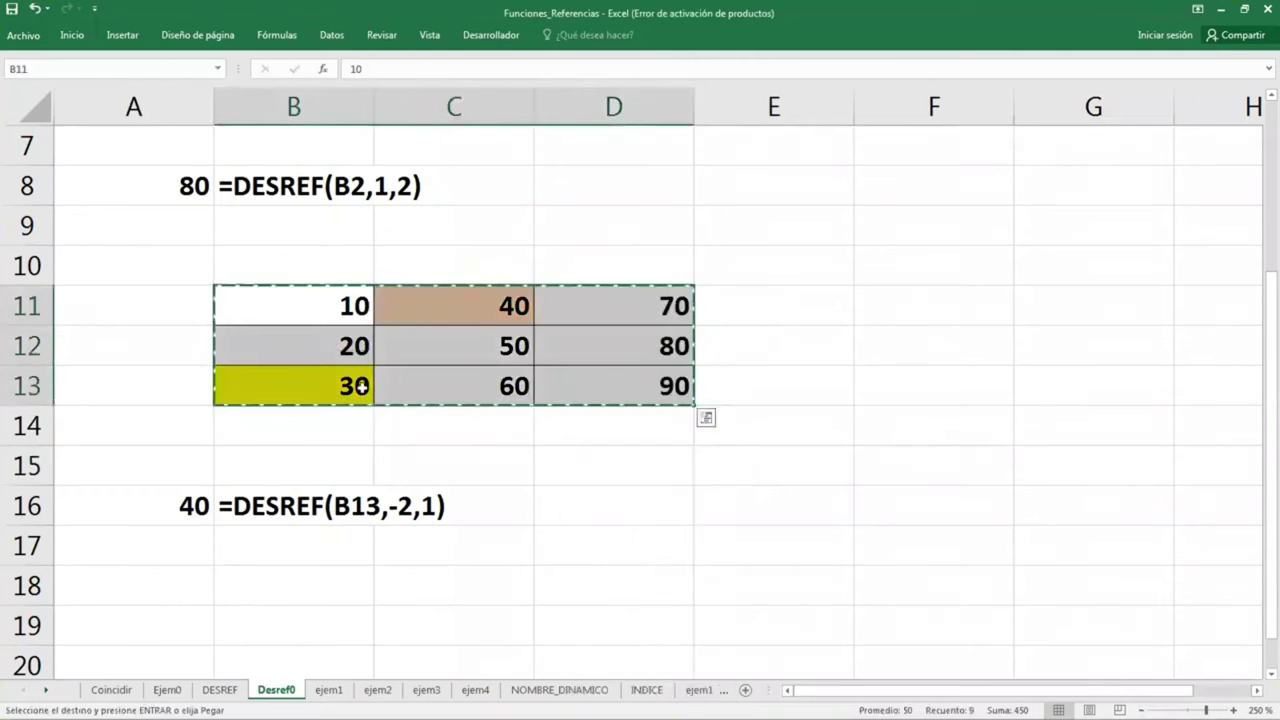
pyautogui.scroll(-3, 357, 386)
pyautogui.click(289, 271)
pyautogui.rightClick(289, 271)
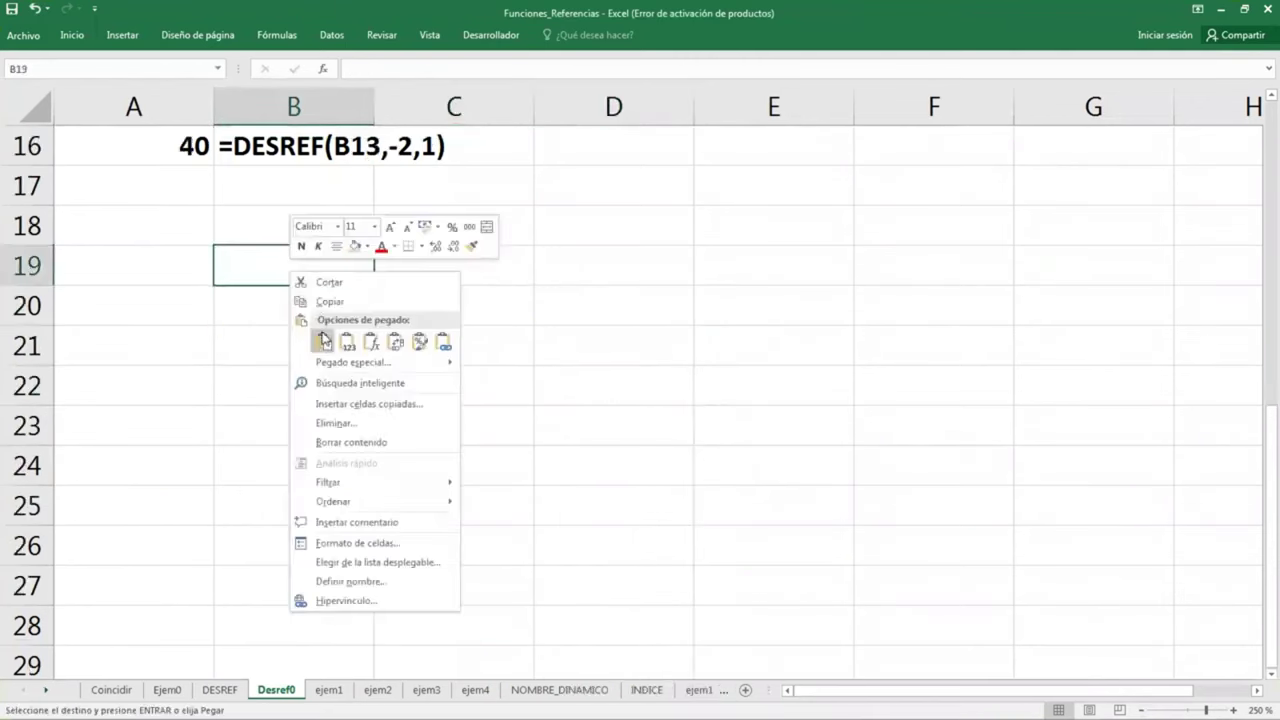
pyautogui.click(323, 341)
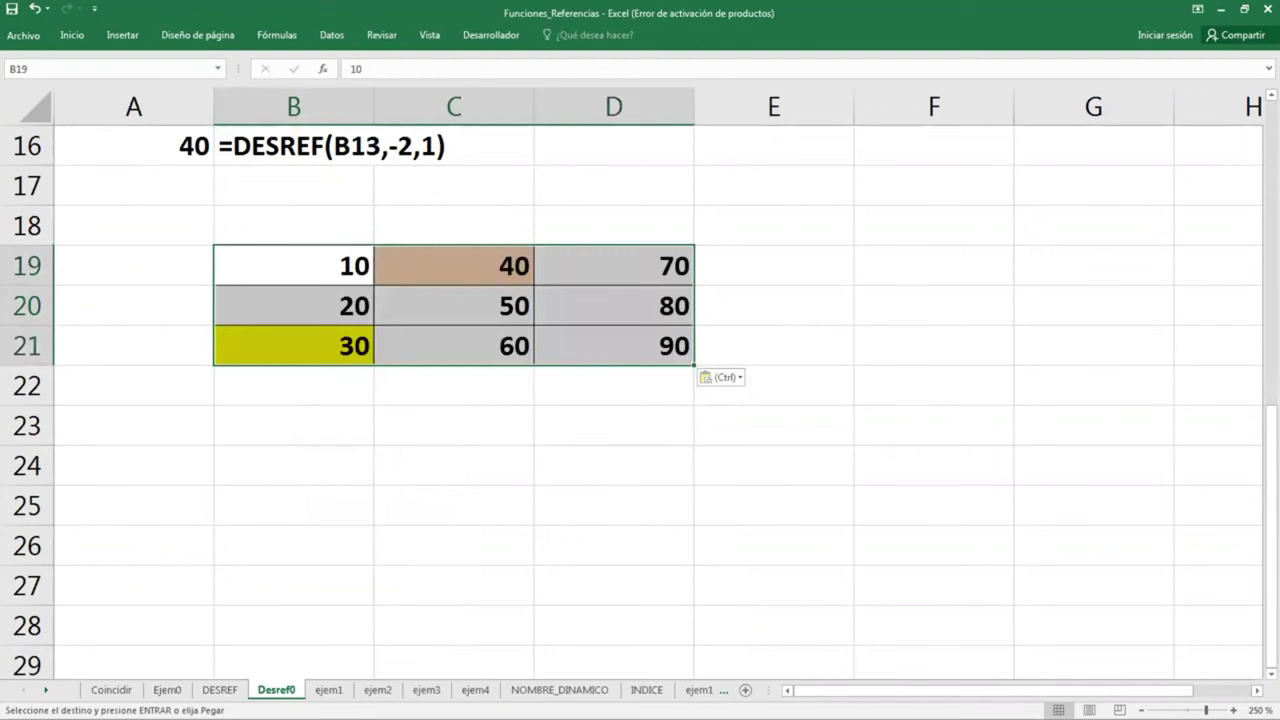
pyautogui.click(446, 398)
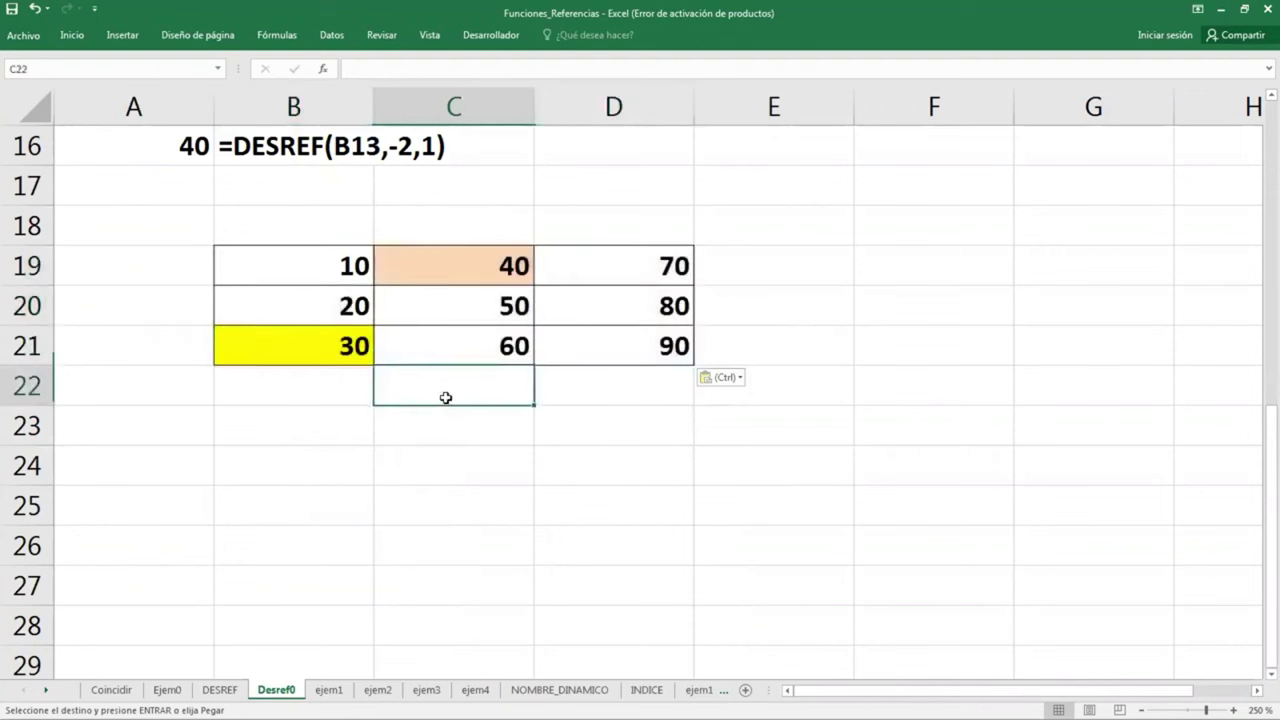
# Remove all fill colours from the pasted B19:D21 table
pyautogui.moveTo(290, 265); pyautogui.dragTo(650, 345)
pyautogui.click(72, 35)
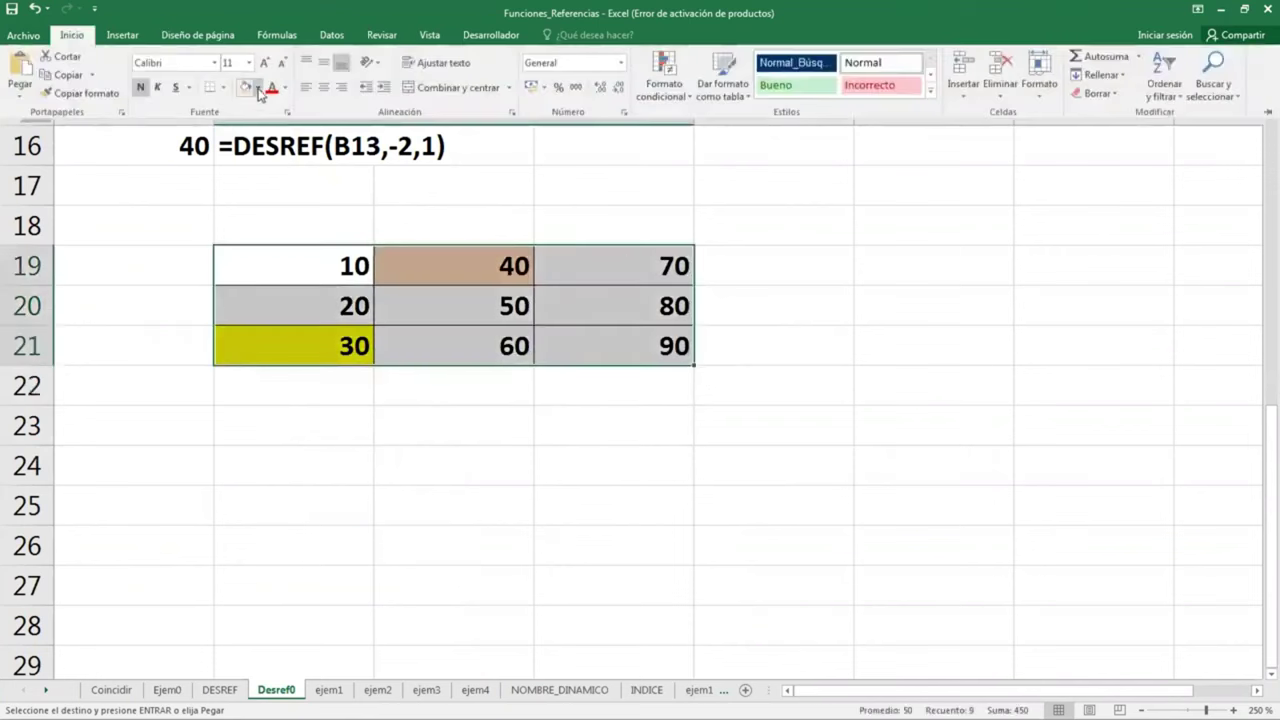
pyautogui.click(259, 90)
pyautogui.click(296, 228)
# Fill B20 (20) yellow and D20 (80) orange
pyautogui.click(313, 303)
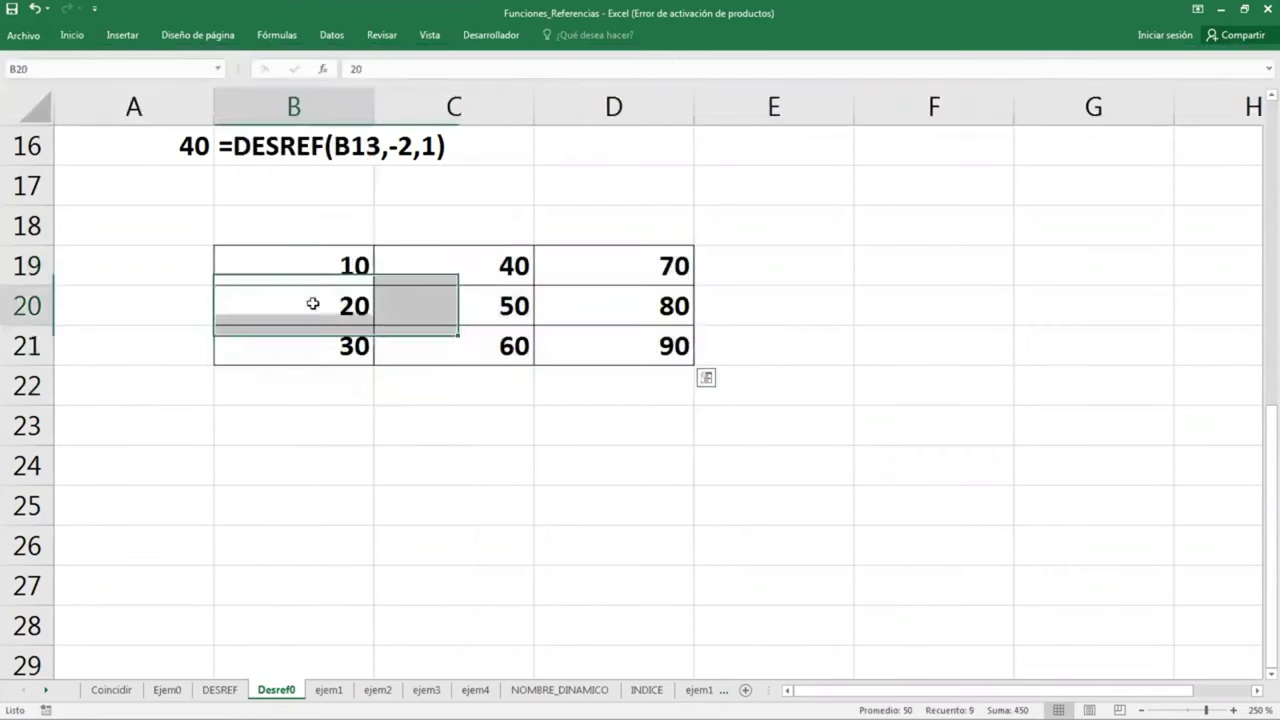
pyautogui.click(72, 35)
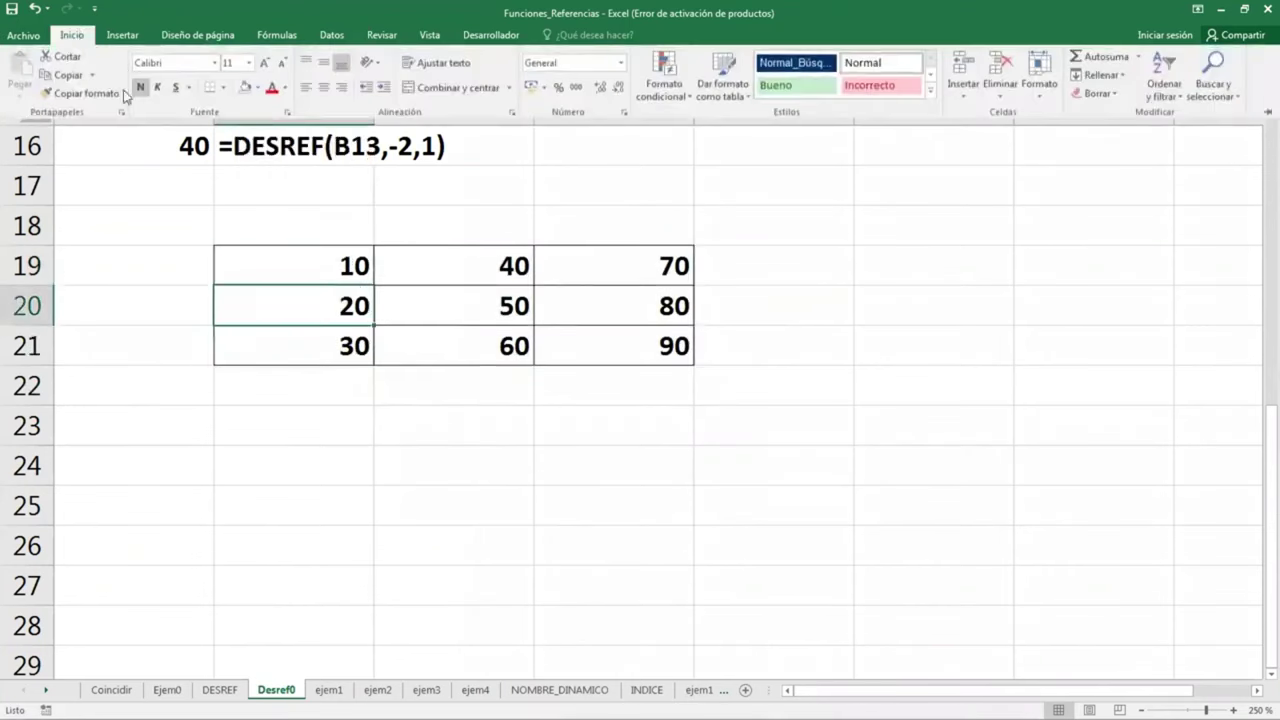
pyautogui.click(257, 88)
pyautogui.click(286, 213)
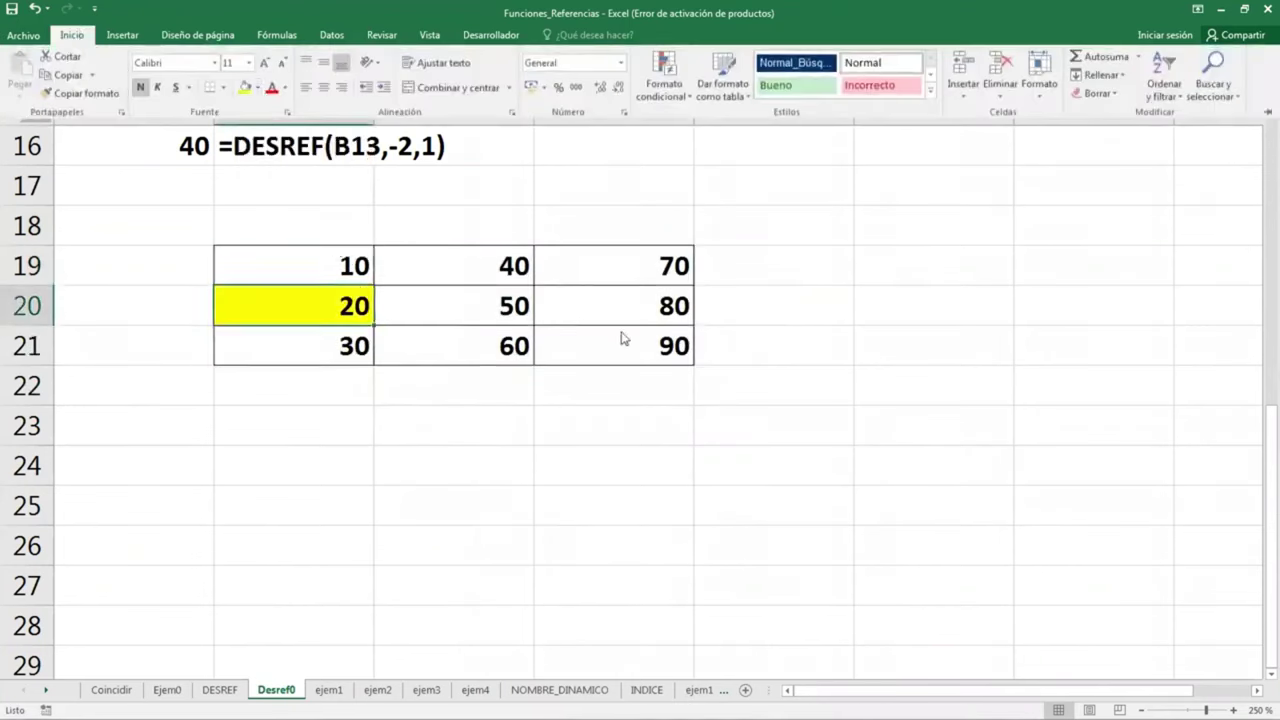
pyautogui.click(634, 306)
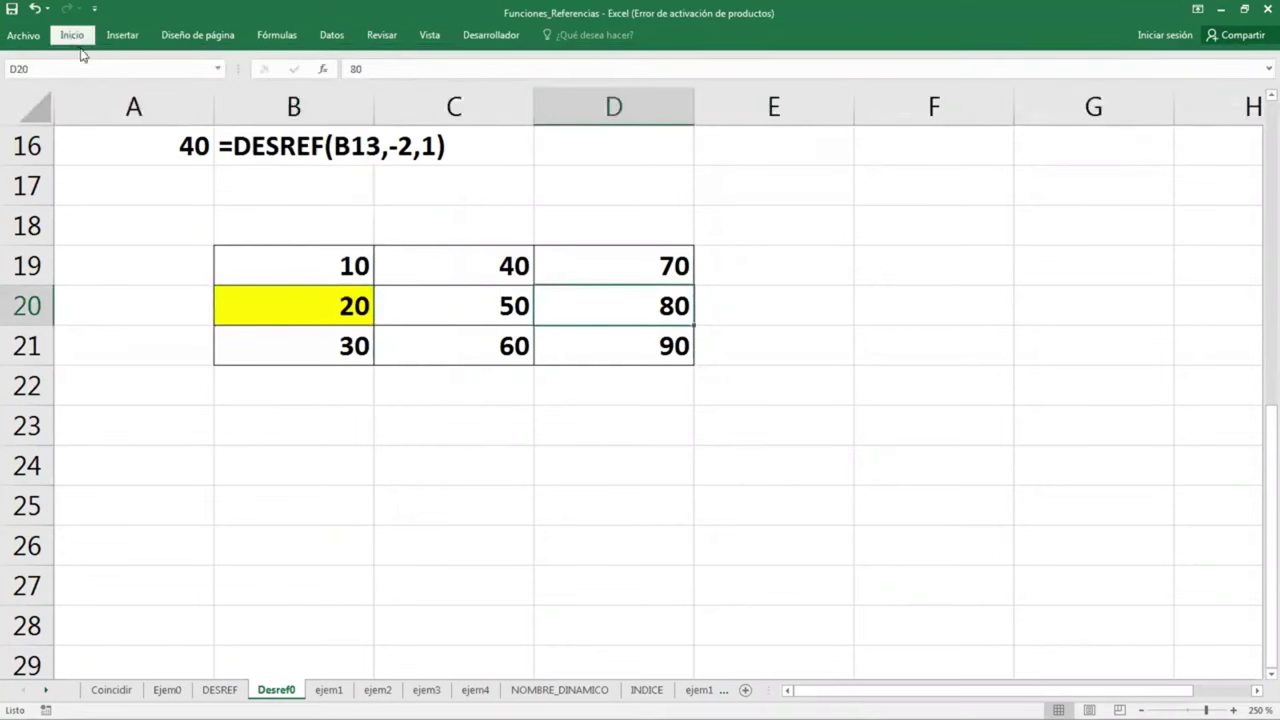
pyautogui.click(72, 36)
pyautogui.click(259, 88)
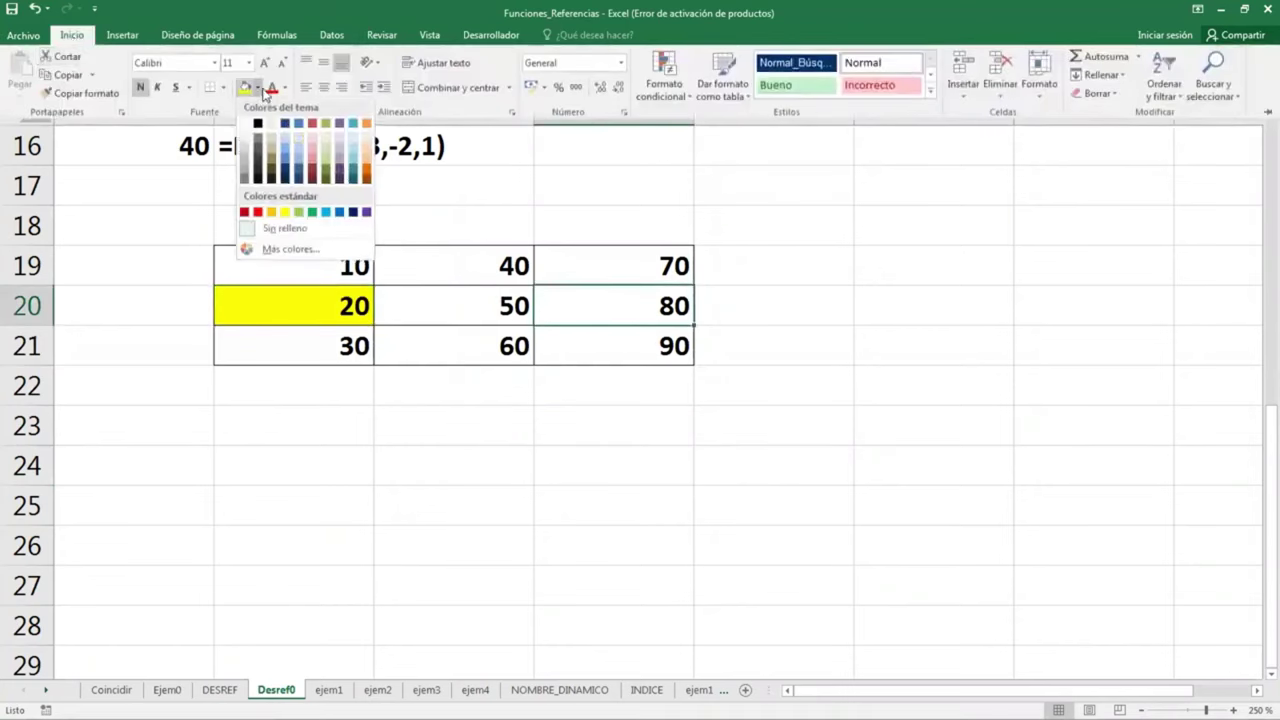
pyautogui.click(369, 167)
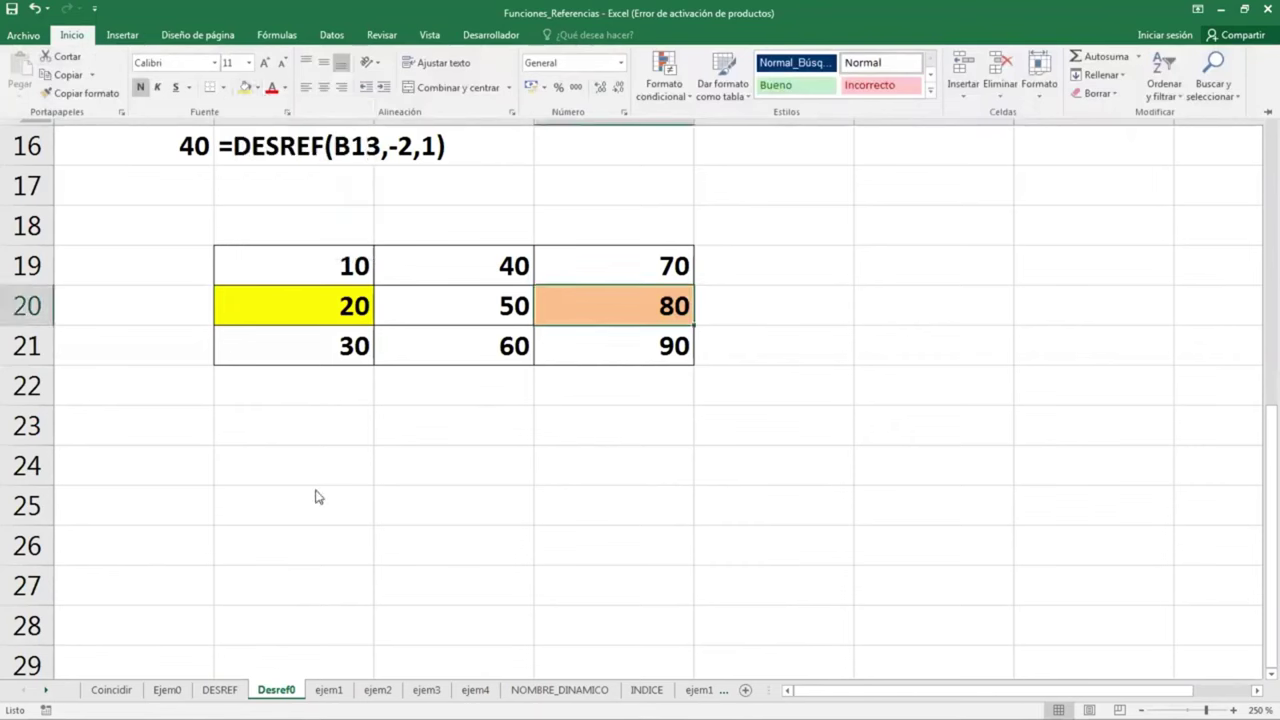
pyautogui.click(126, 466)
pyautogui.click(847, 413)
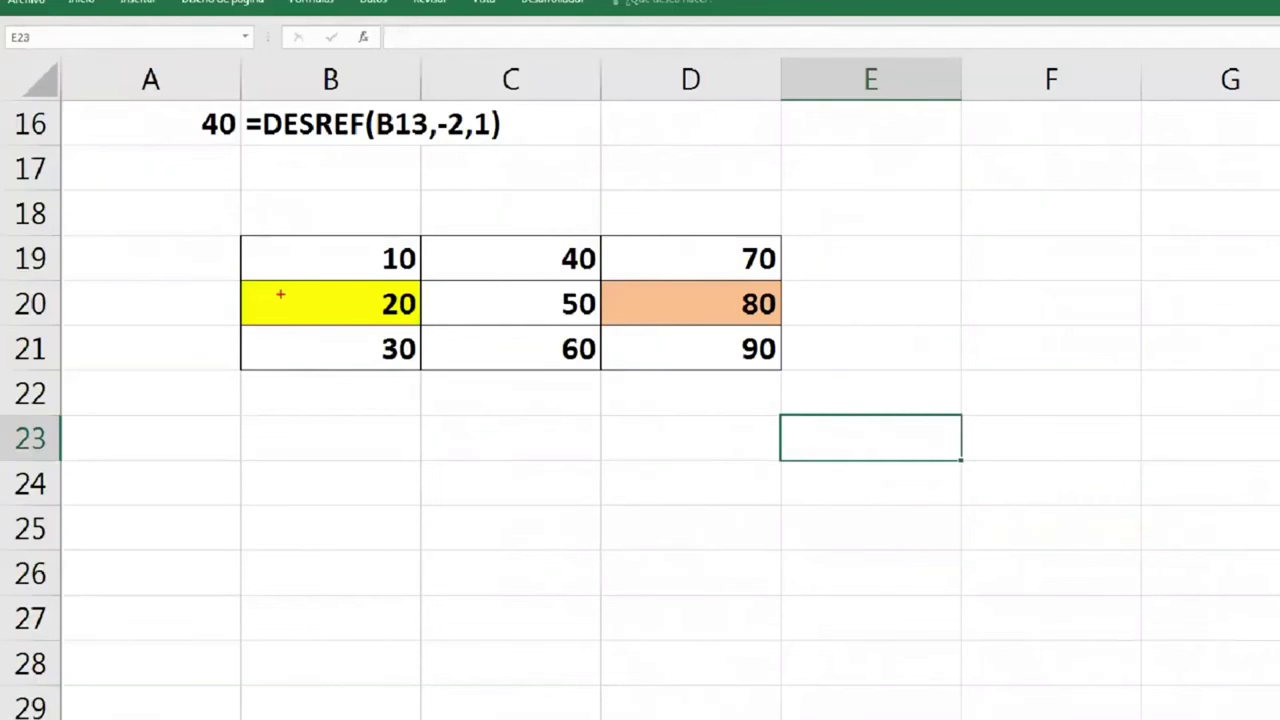
pyautogui.moveTo(251, 280); pyautogui.dragTo(420, 325)
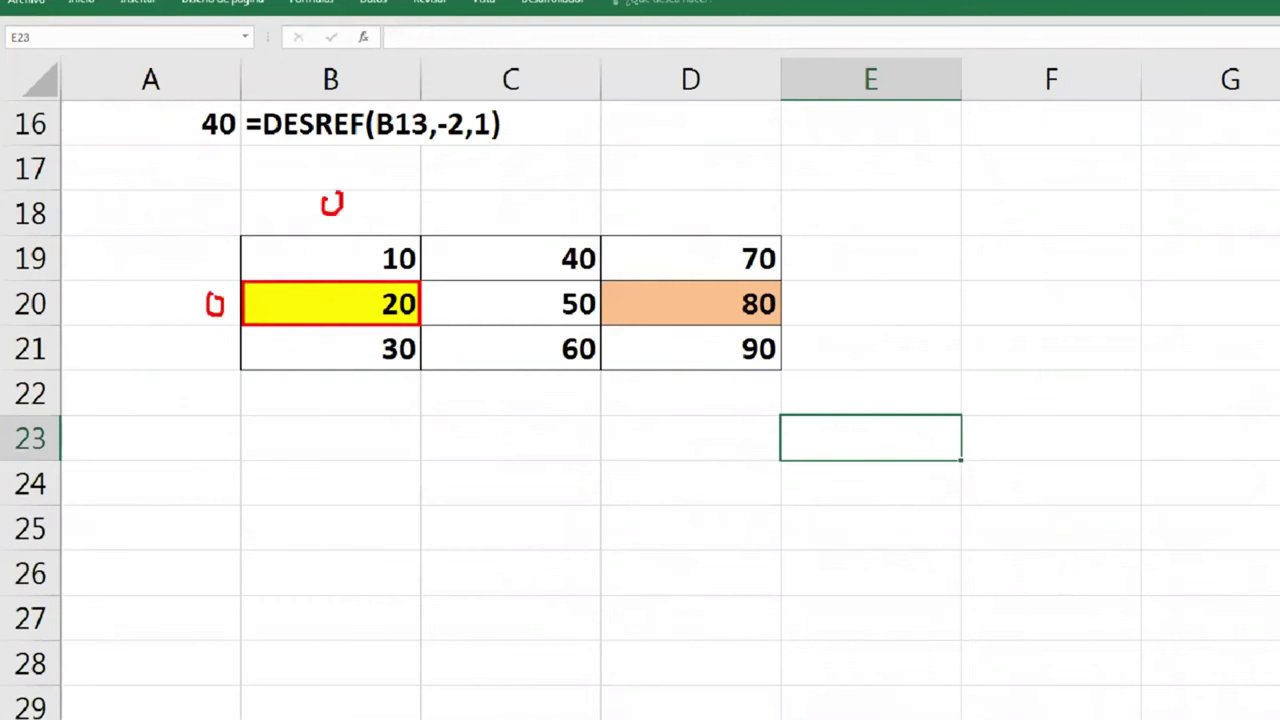
pyautogui.moveTo(496, 212); pyautogui.dragTo(510, 228)
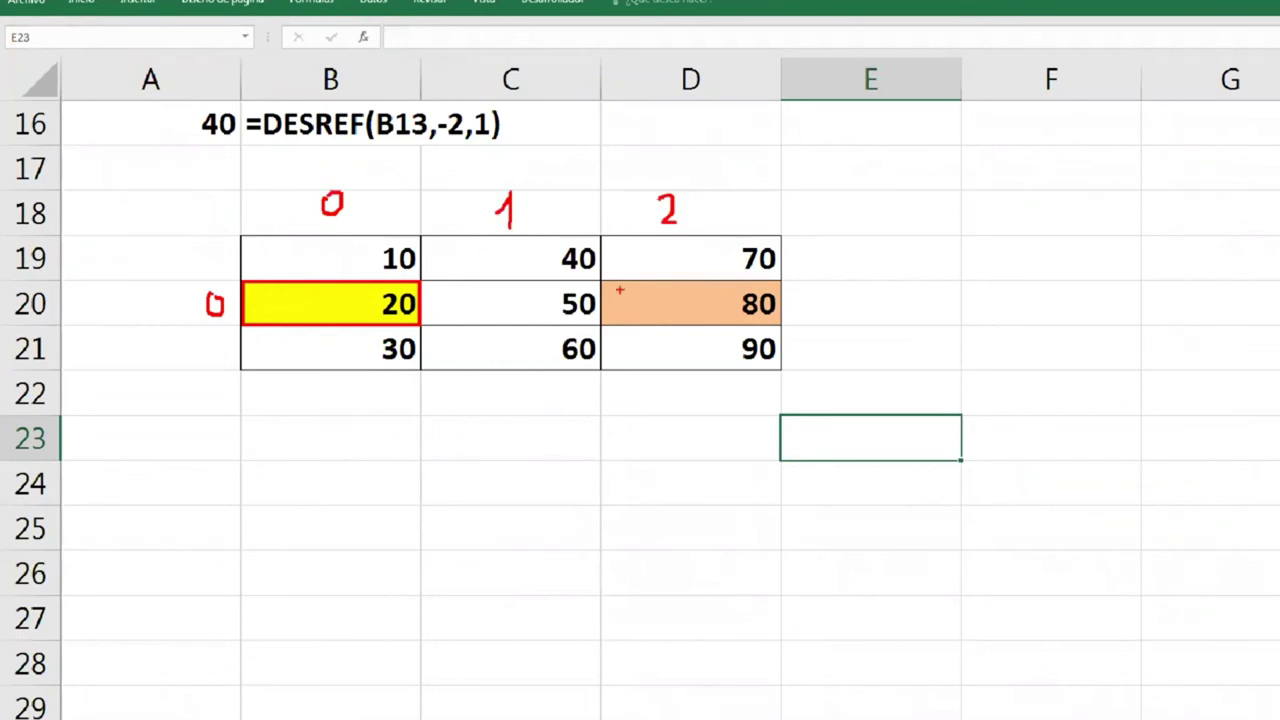
pyautogui.moveTo(604, 281); pyautogui.dragTo(597, 300)
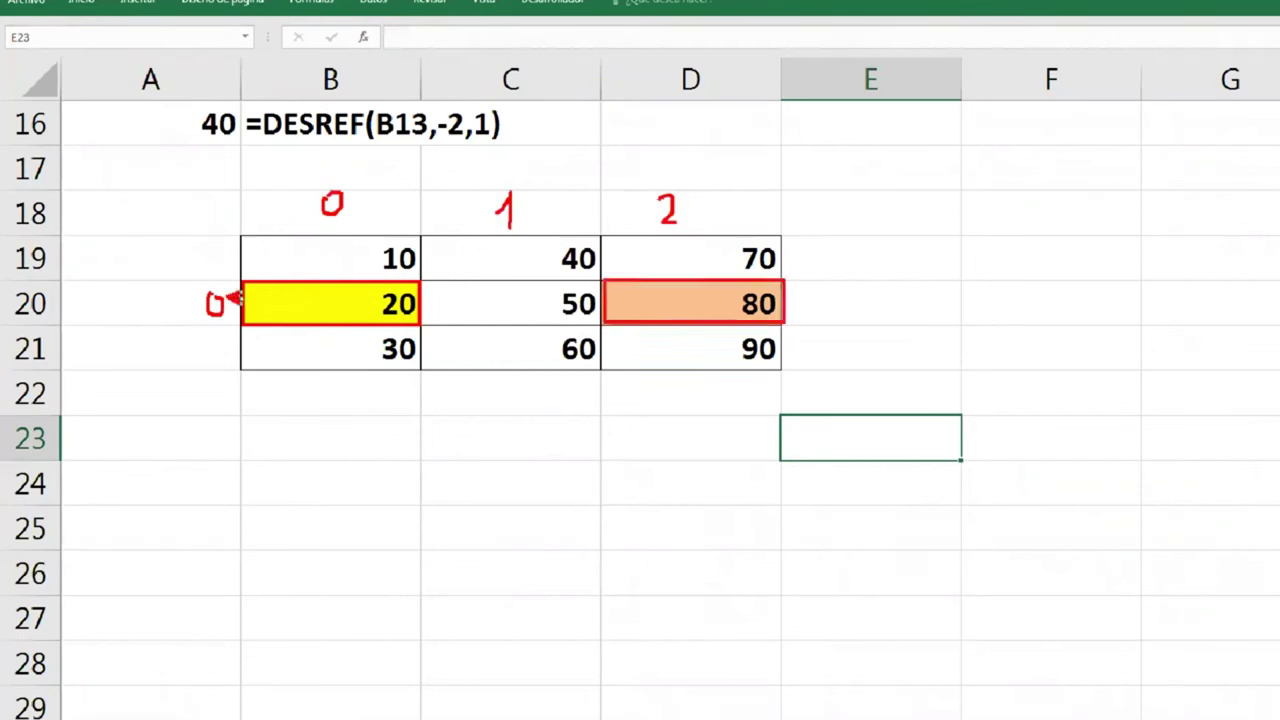
pyautogui.moveTo(240, 297); pyautogui.dragTo(668, 296)
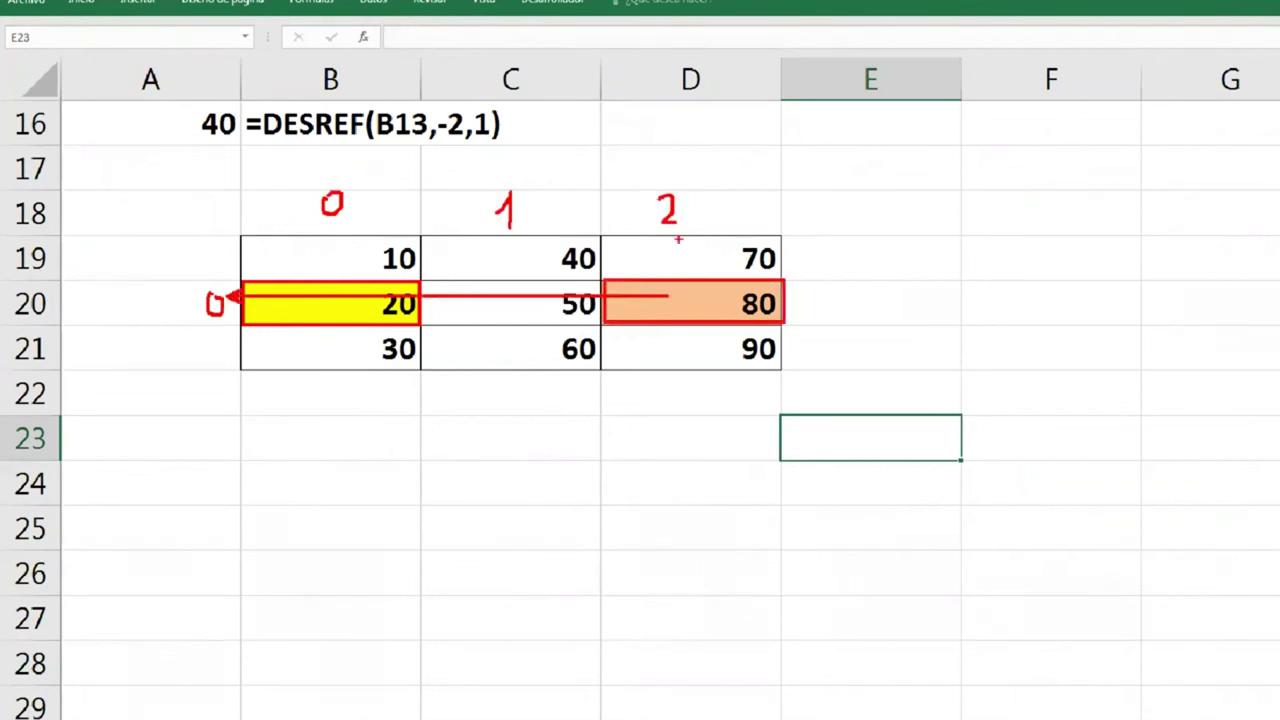
pyautogui.moveTo(678, 240); pyautogui.dragTo(676, 291)
# Enter =DESREF(B20,0,2) in A23 so it returns 80
pyautogui.press('Escape')
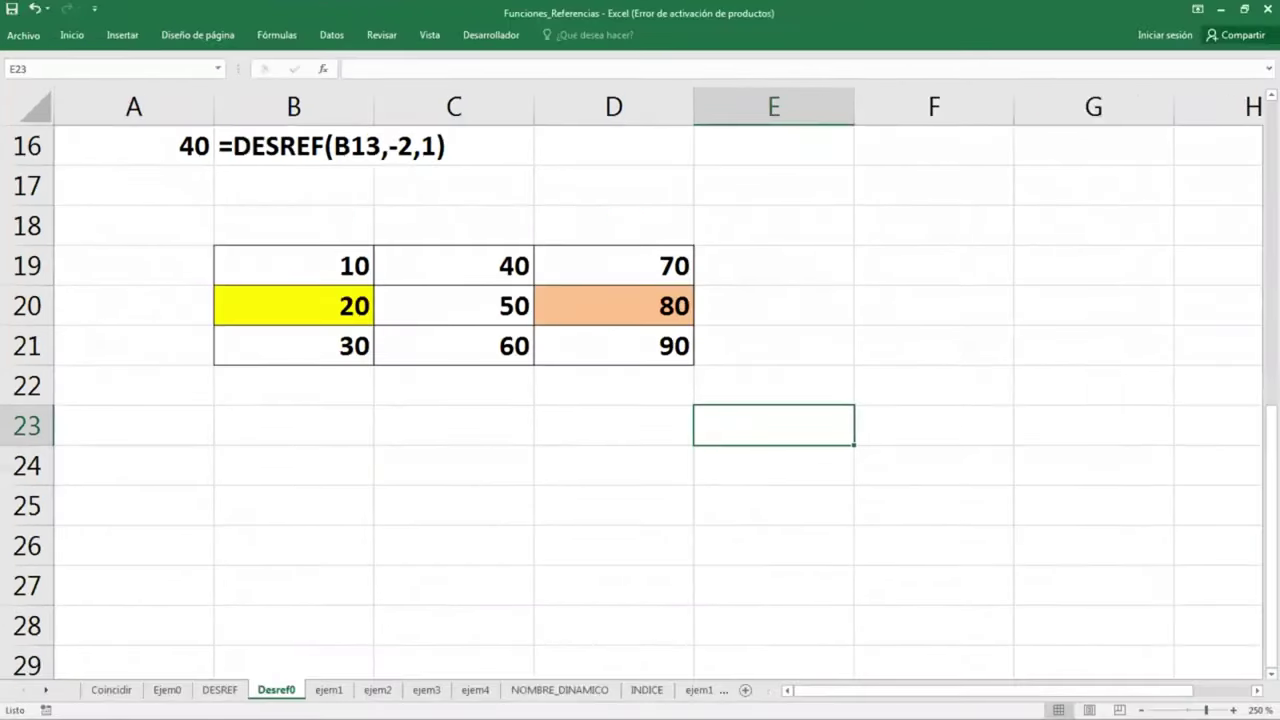
pyautogui.moveTo(176, 400); pyautogui.dragTo(171, 431)
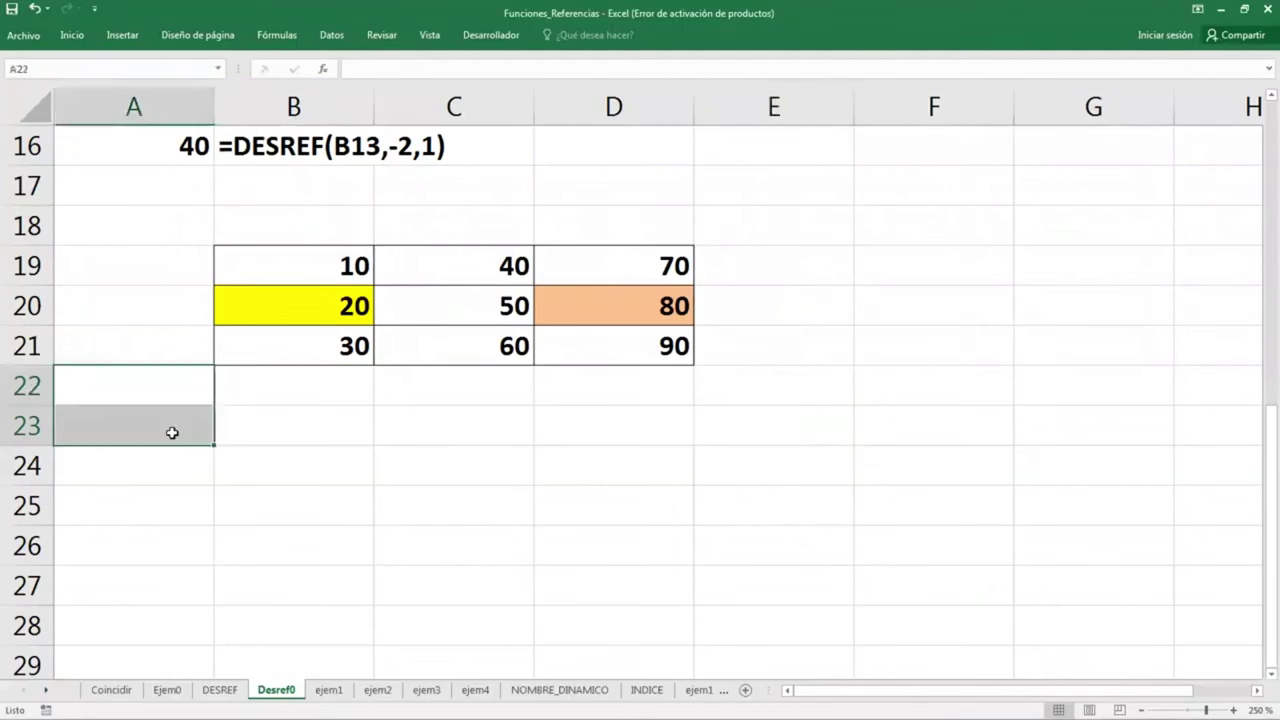
pyautogui.click(172, 436)
pyautogui.write('=')
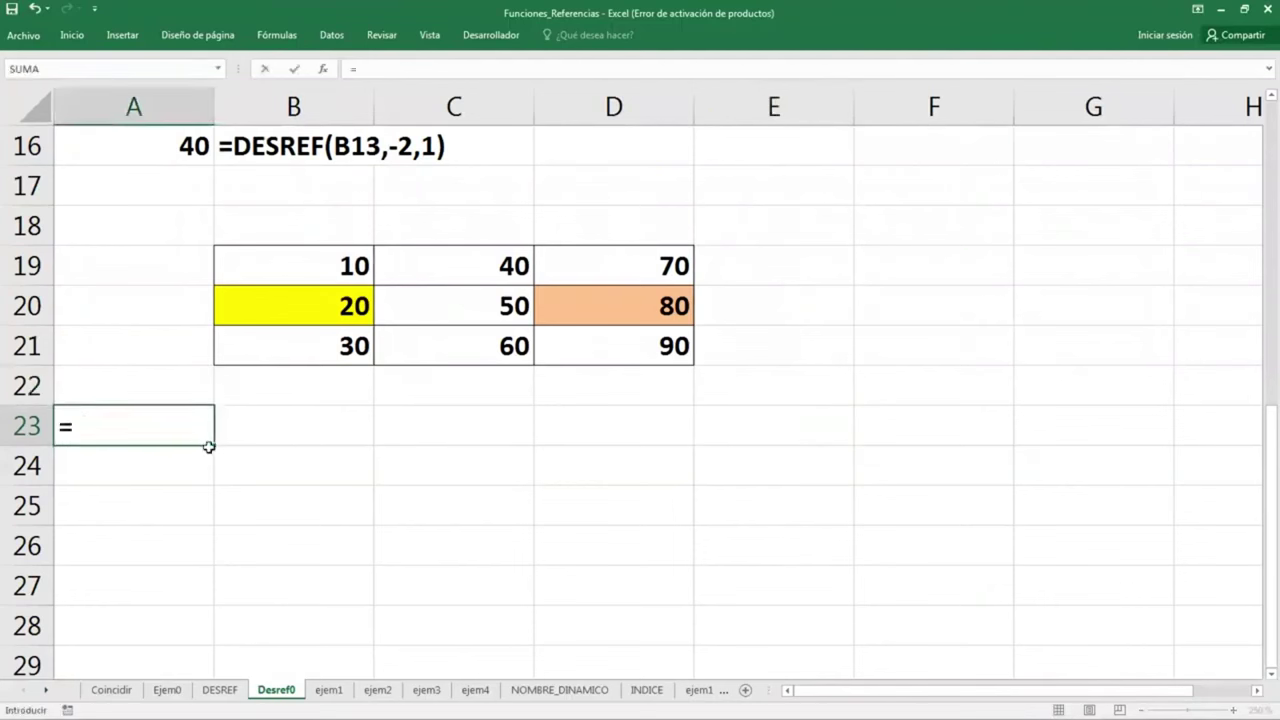
pyautogui.write('desre')
pyautogui.press('Tab')
pyautogui.press('Up')
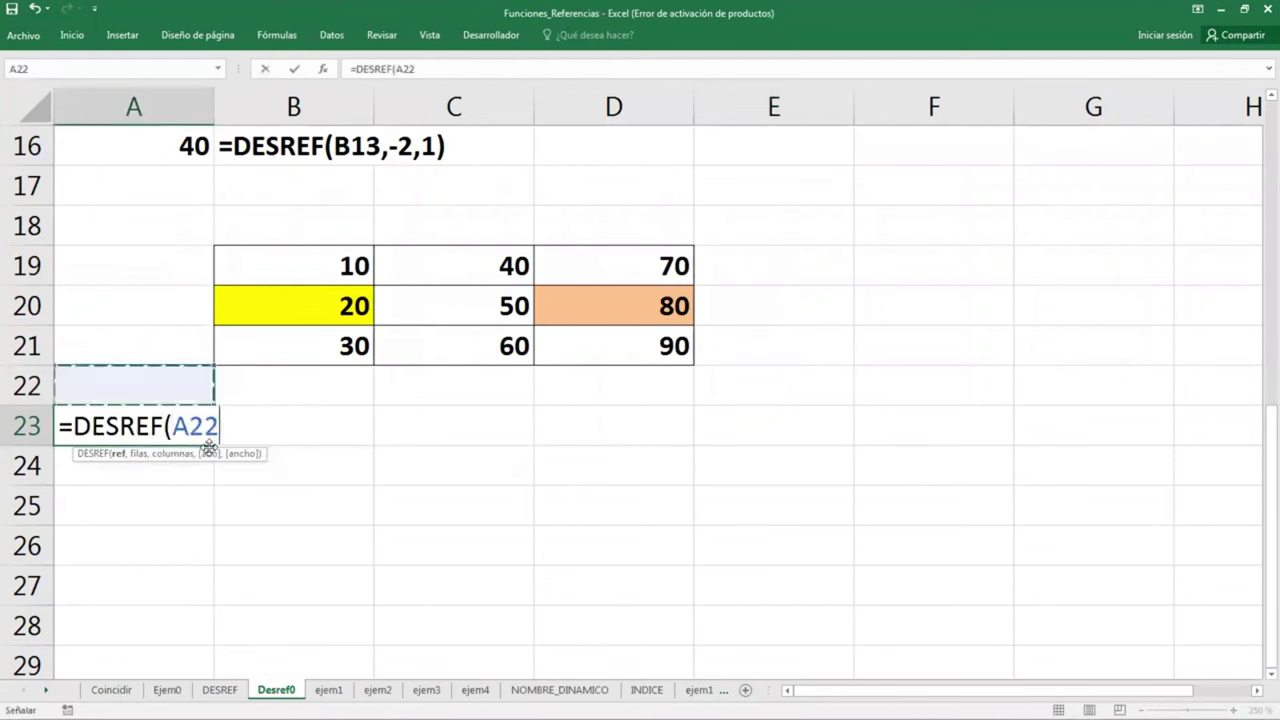
pyautogui.press('Up')
pyautogui.press('Up')
pyautogui.press('Right')
pyautogui.write(',')
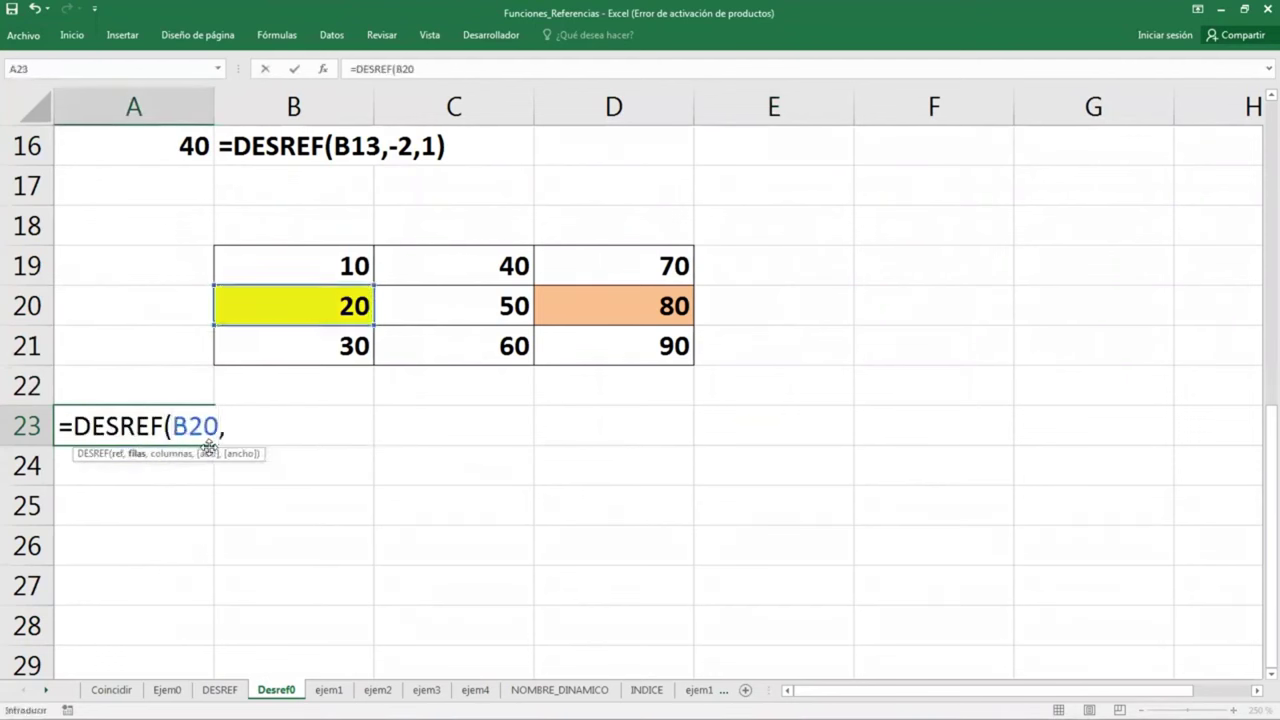
pyautogui.write('0,2')
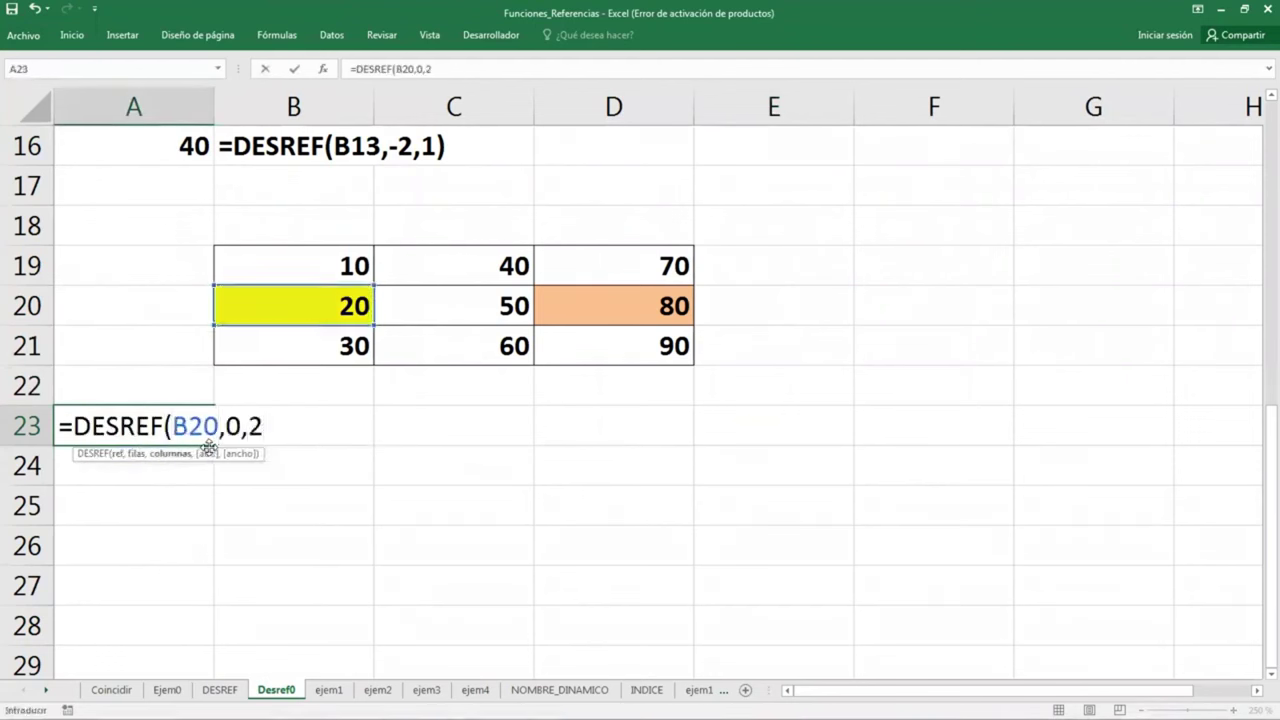
pyautogui.write(')')
pyautogui.press('Return')
# Show A23's formula text in B23 with =FORMULATEXTO(A23)
pyautogui.press('Right')
pyautogui.write('=')
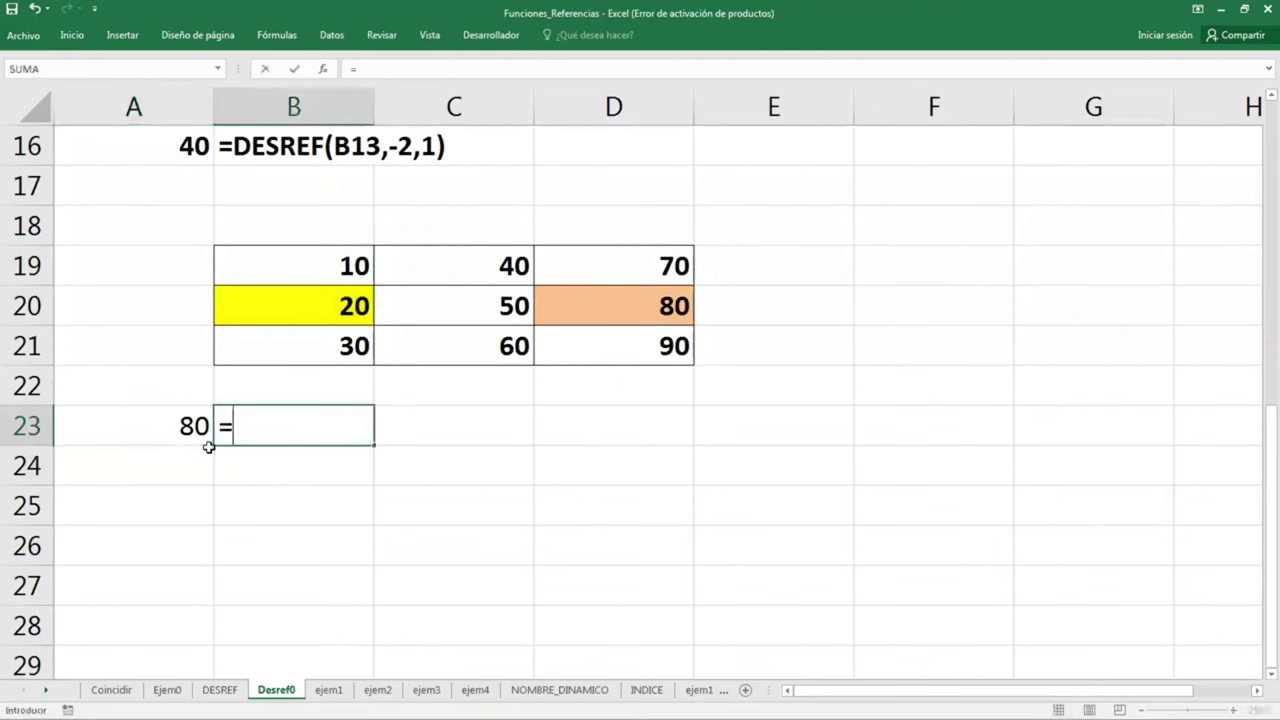
pyautogui.write('for')
pyautogui.press('Tab')
pyautogui.click(207, 442)
pyautogui.press('Return')
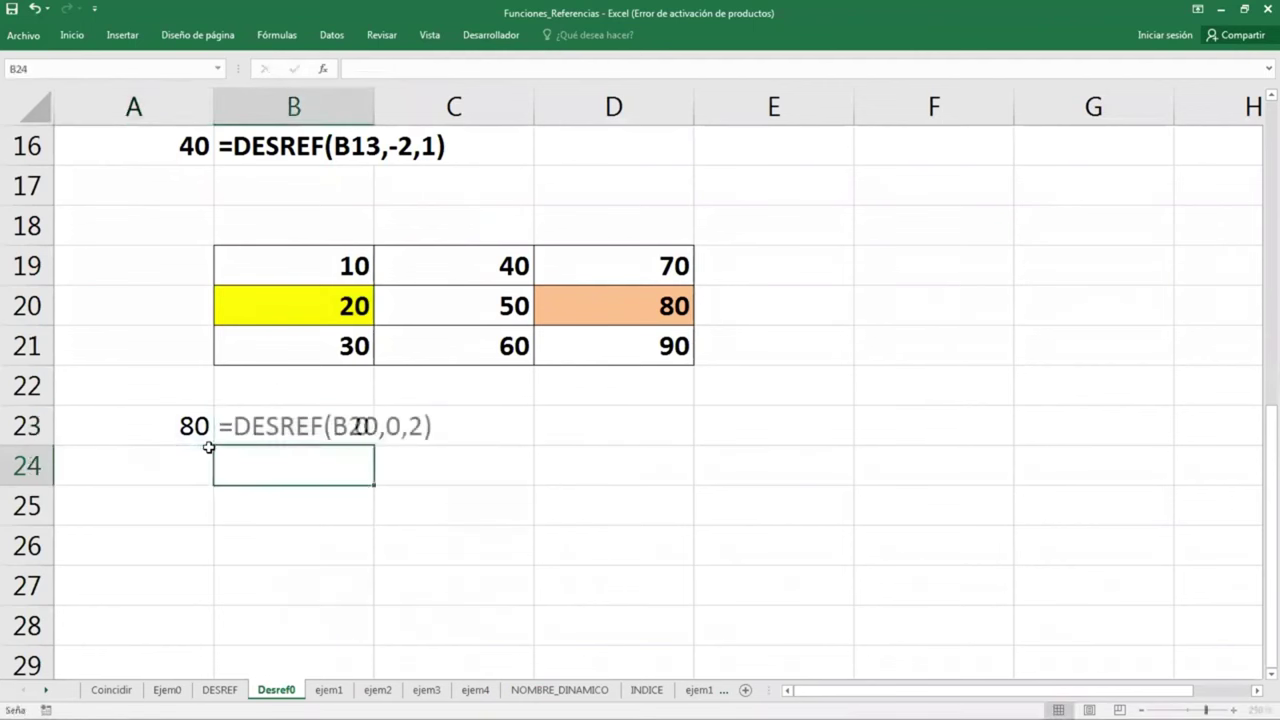
pyautogui.click(208, 445)
pyautogui.hotkey('shift', 'Right')
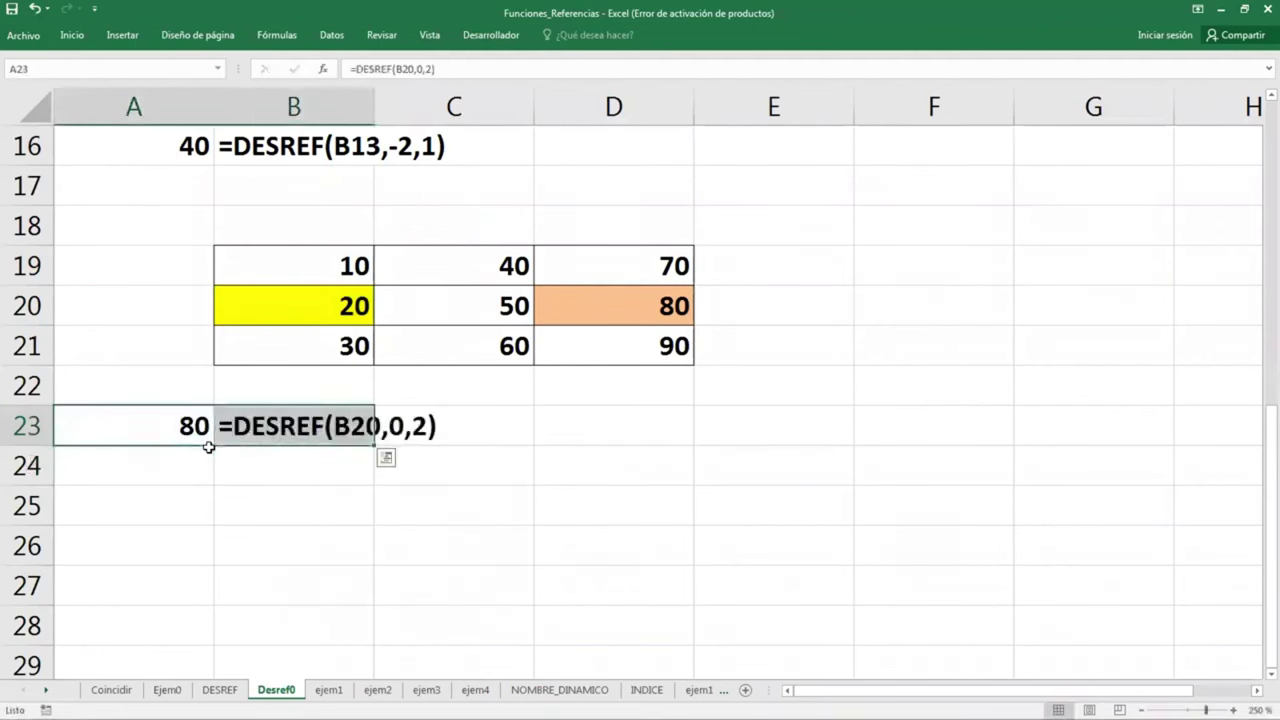
pyautogui.click(301, 540)
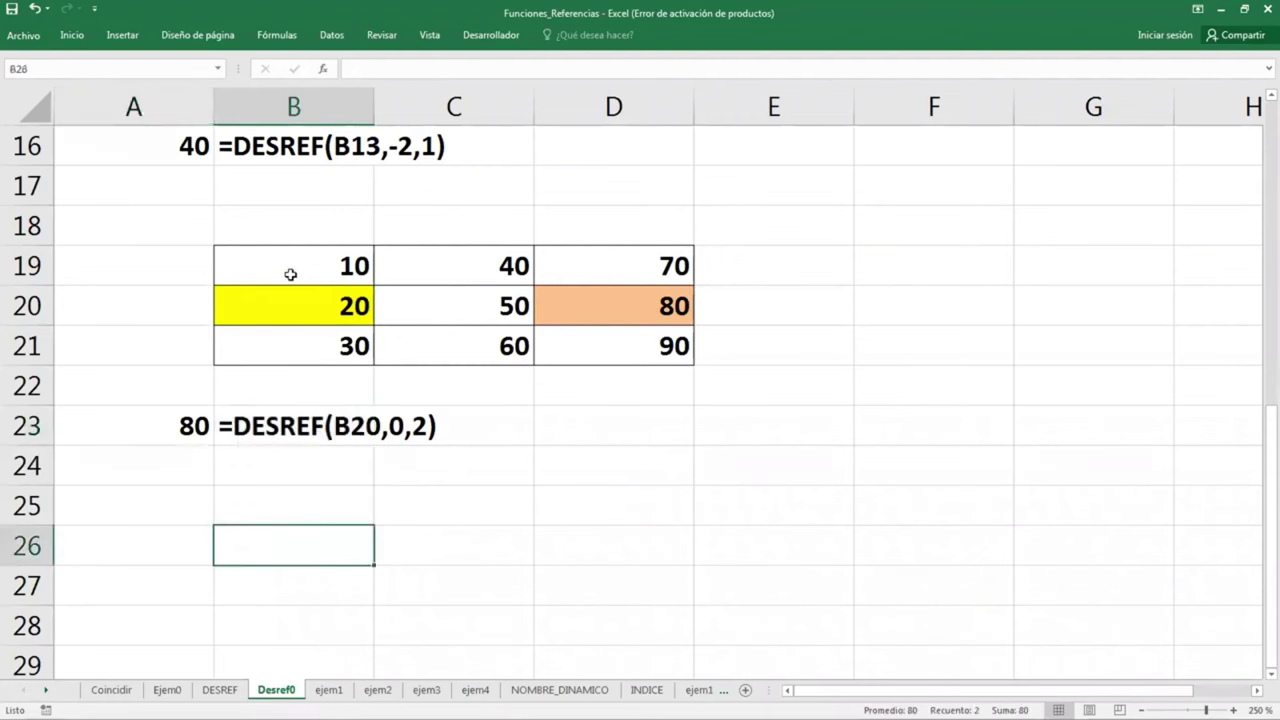
# Copy the 10–90 table B19:D21 and paste copies at B25 and F25
pyautogui.moveTo(290, 274); pyautogui.dragTo(547, 342)
pyautogui.hotkey('ctrl', 'c')
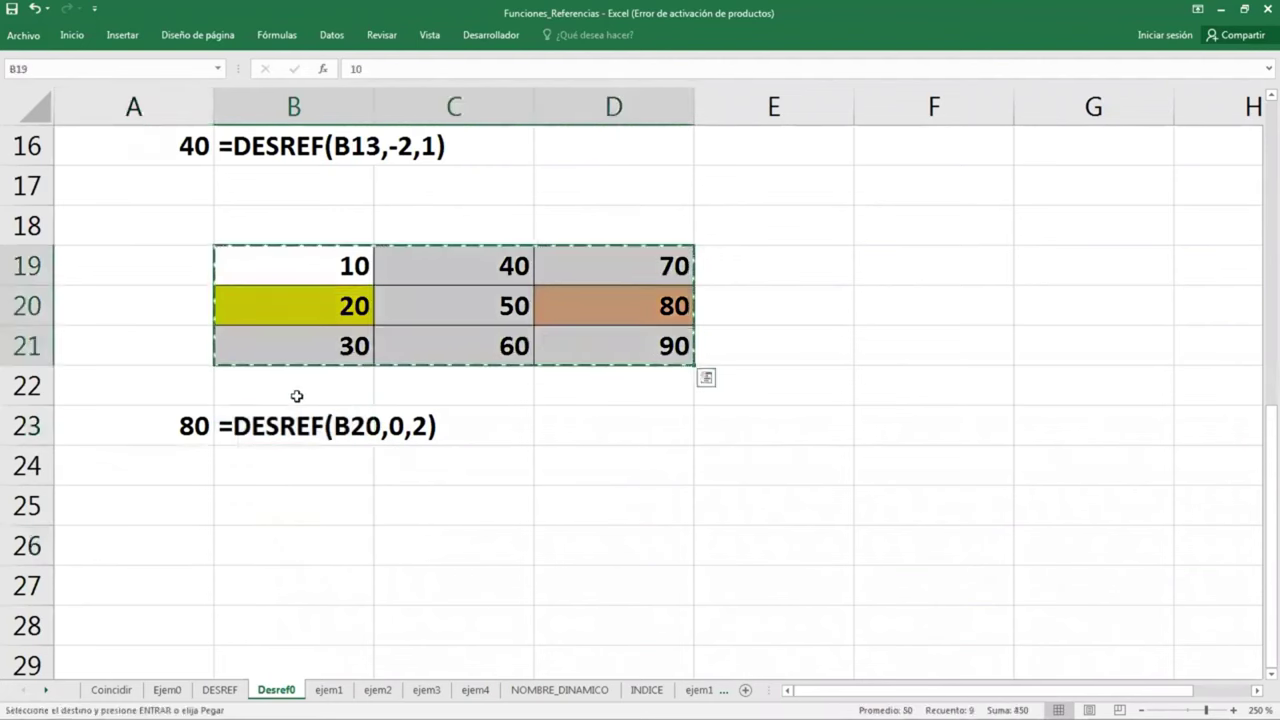
pyautogui.keyDown('ctrl'); pyautogui.scroll(-4, 300, 395); pyautogui.keyUp('ctrl')
pyautogui.scroll(-3, 214, 450)
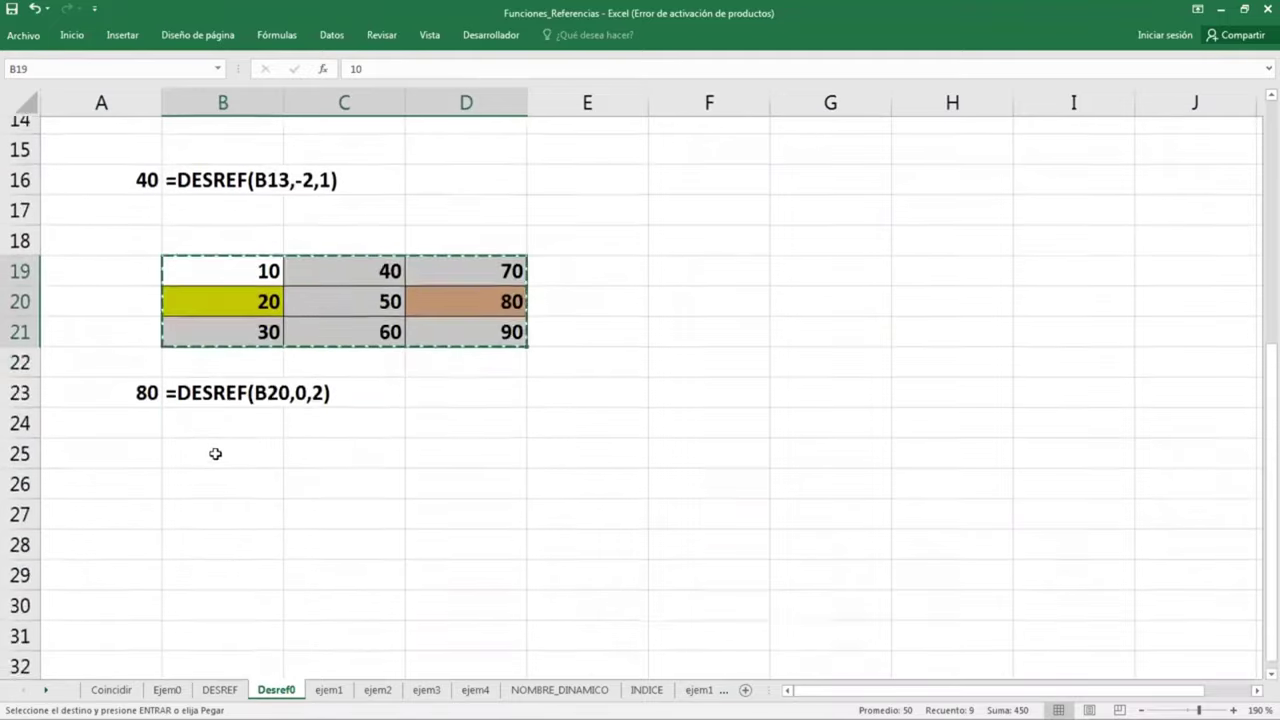
pyautogui.click(200, 443)
pyautogui.hotkey('ctrl', 'v')
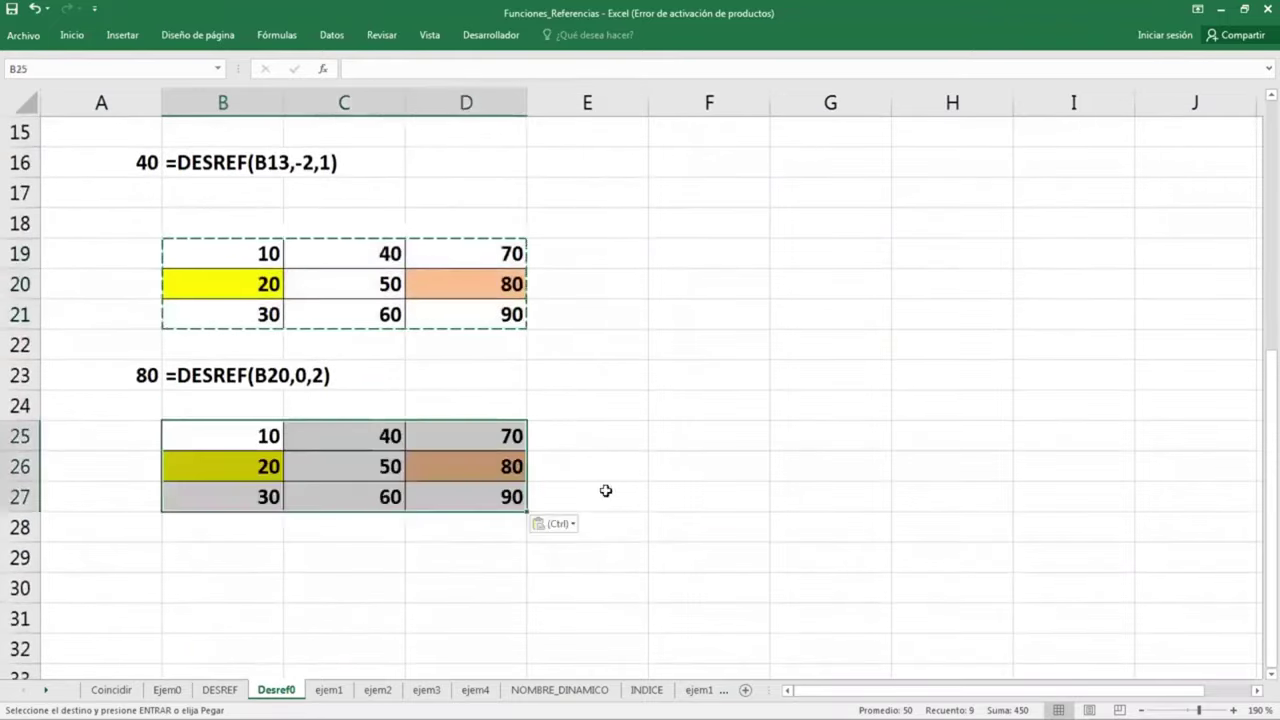
pyautogui.click(735, 441)
pyautogui.hotkey('ctrl', 'v')
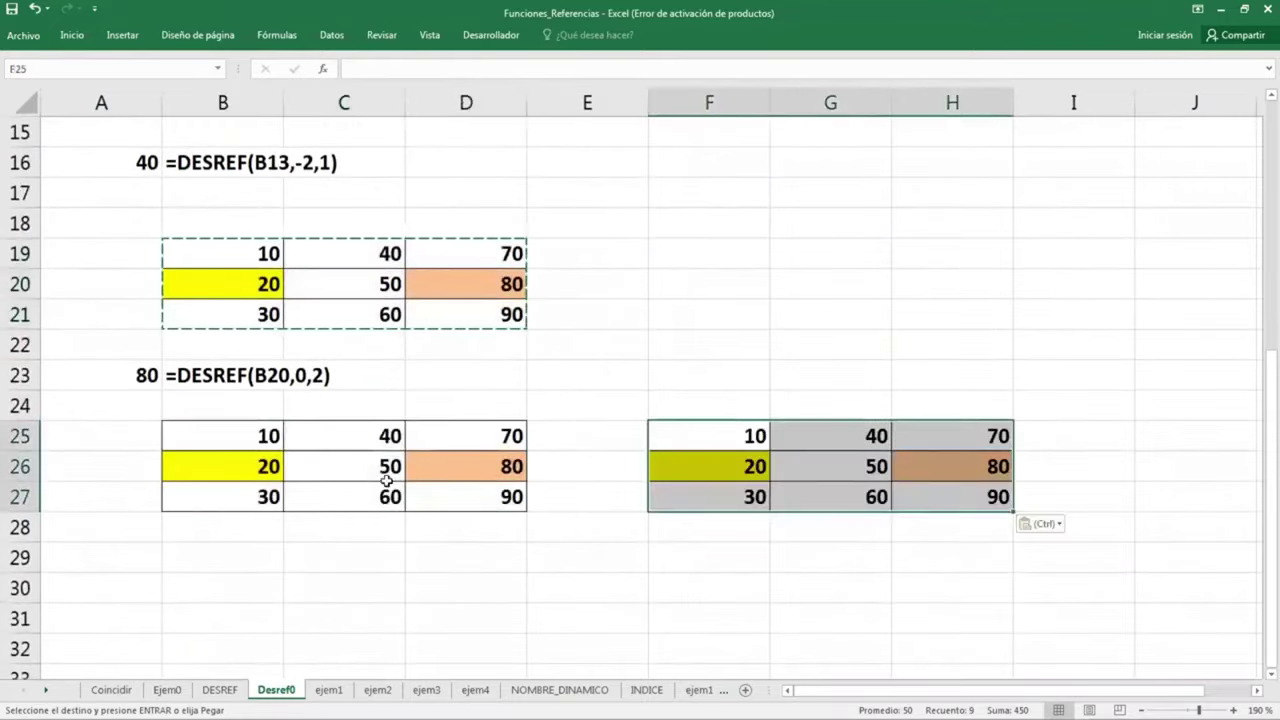
# Remove the fill colour from the first copy, B25:D27
pyautogui.moveTo(257, 434); pyautogui.dragTo(491, 491)
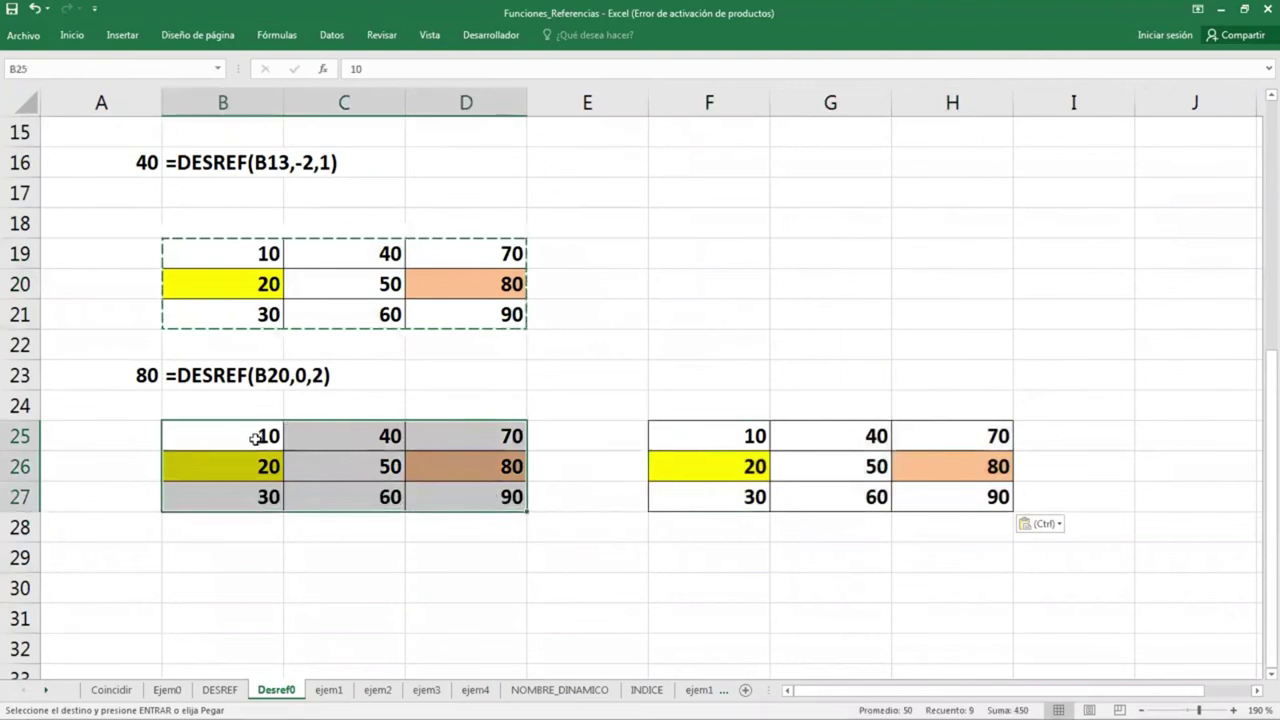
pyautogui.click(72, 35)
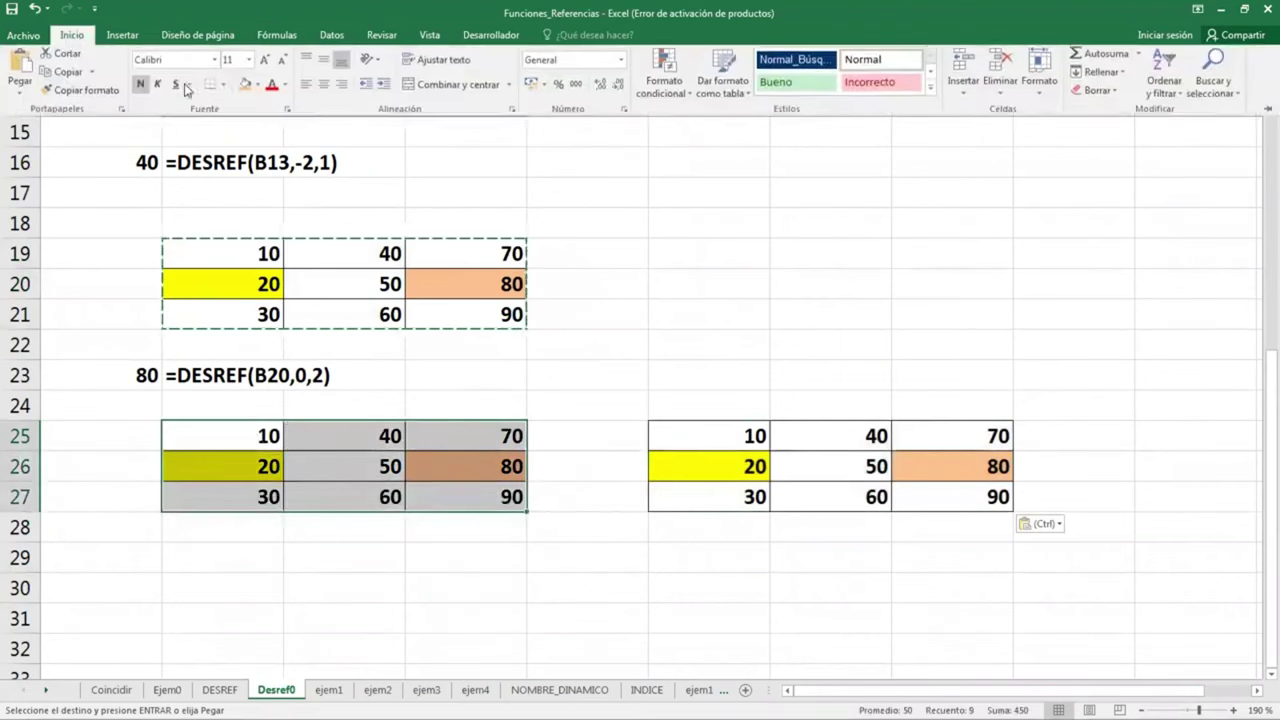
pyautogui.click(257, 85)
pyautogui.click(322, 230)
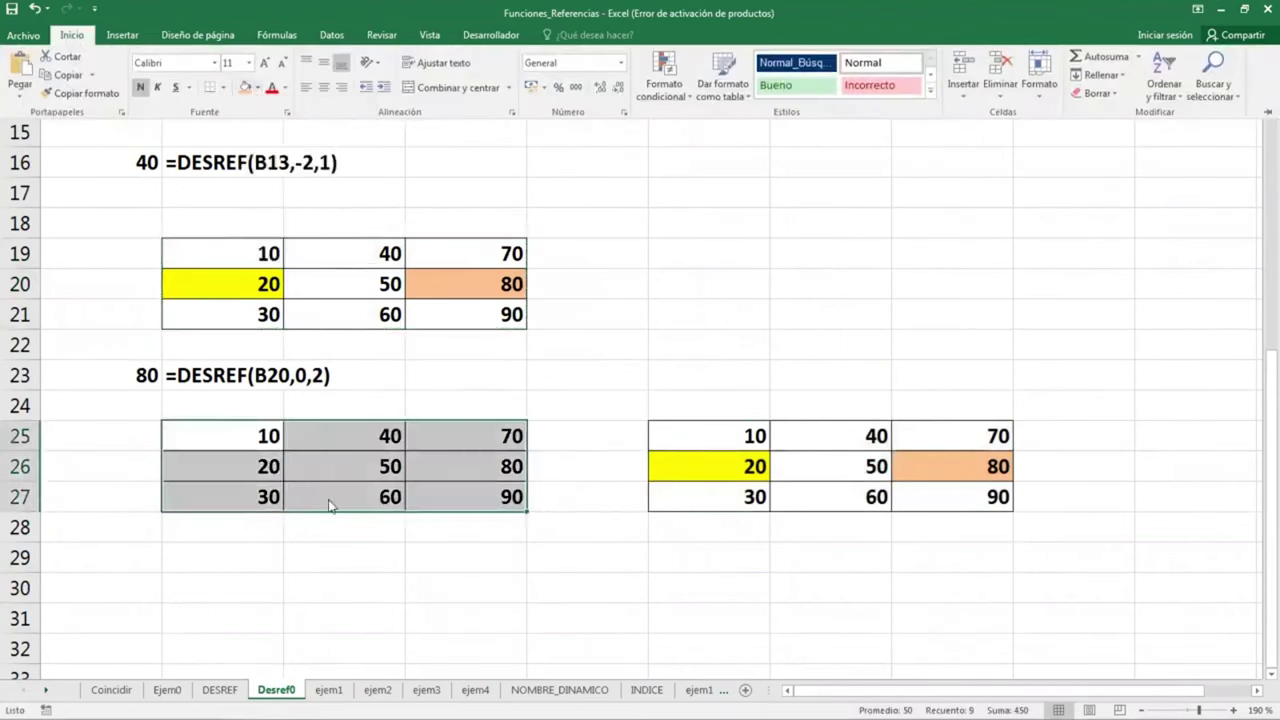
# Fill C27 yellow and B25 light orange in the first copy
pyautogui.click(362, 498)
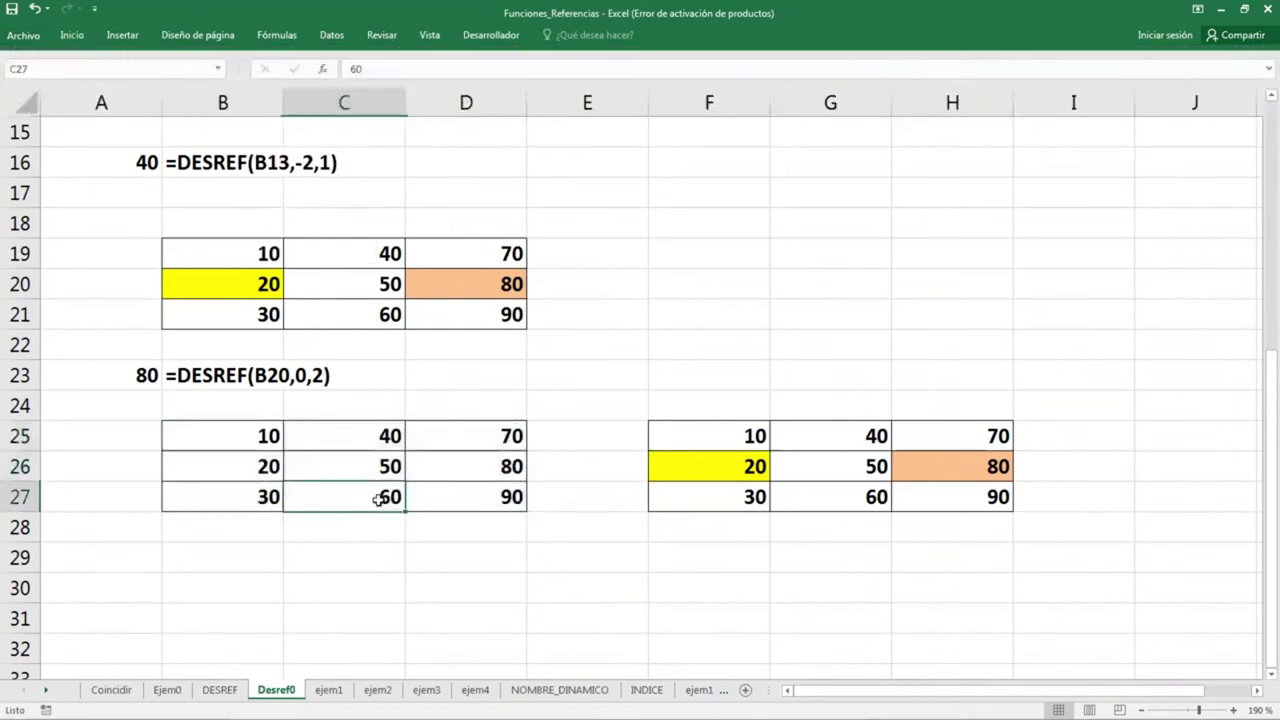
pyautogui.click(72, 35)
pyautogui.click(257, 87)
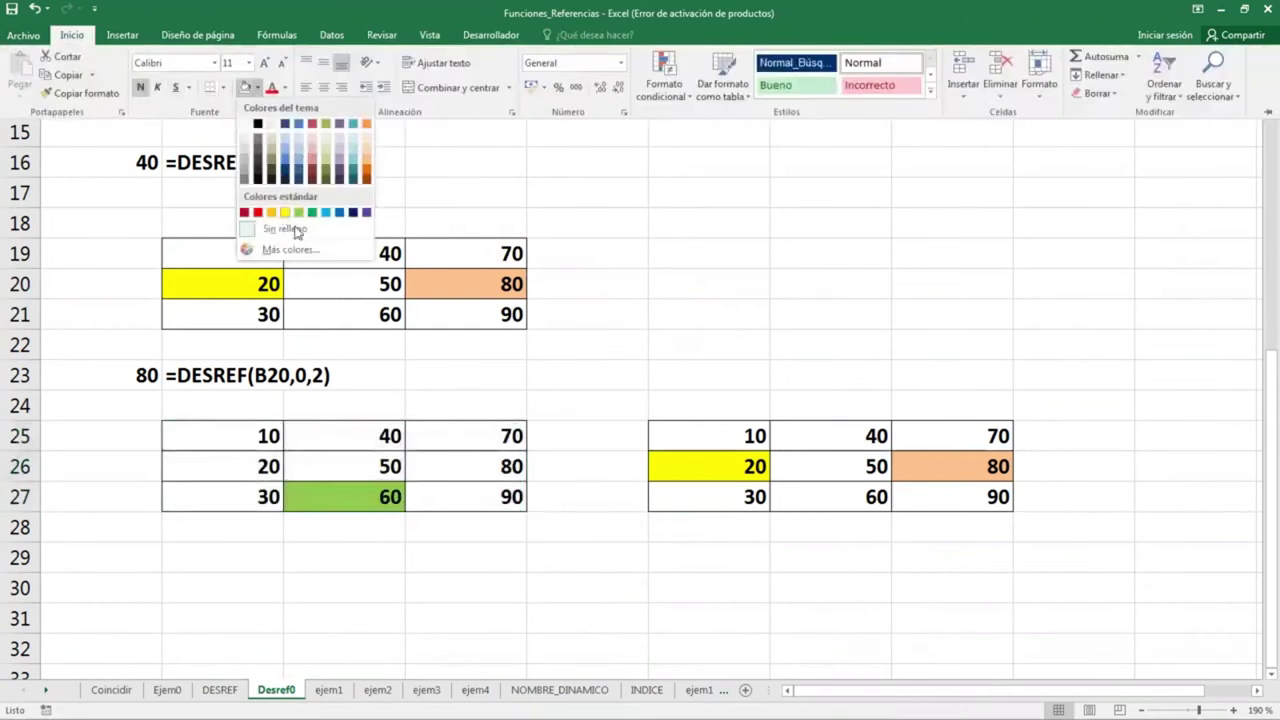
pyautogui.click(285, 212)
pyautogui.click(263, 432)
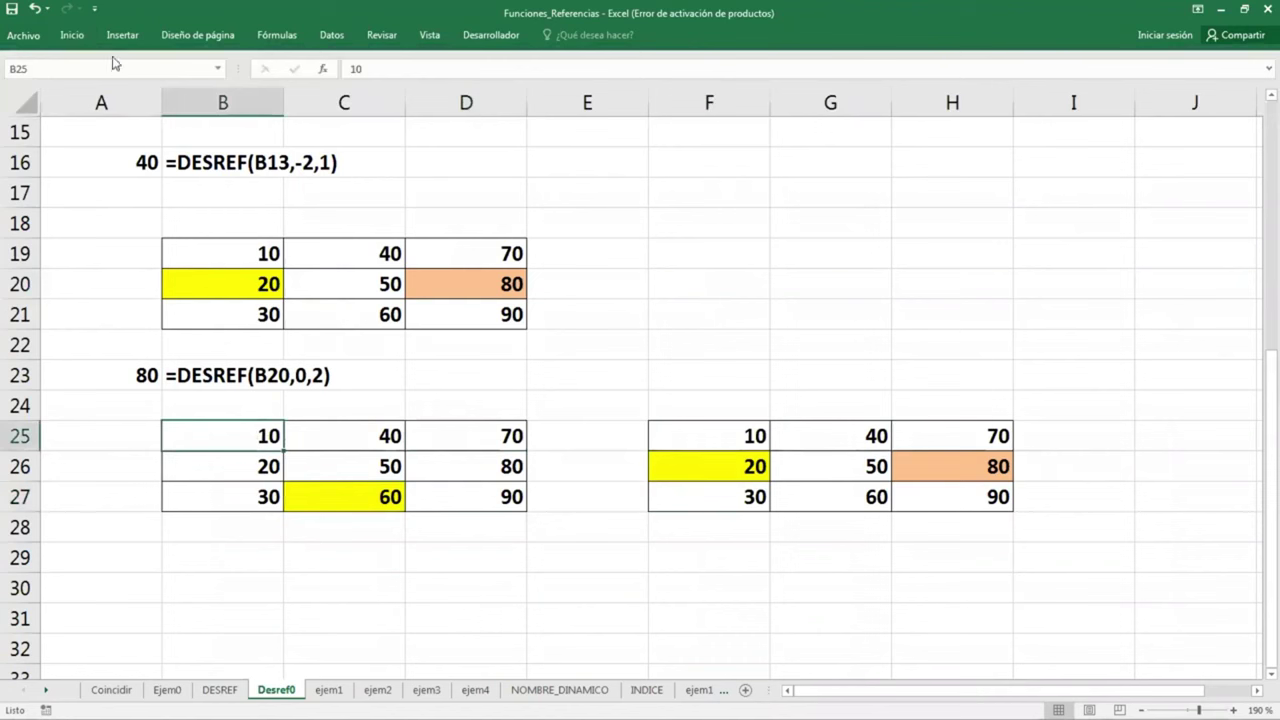
pyautogui.click(72, 35)
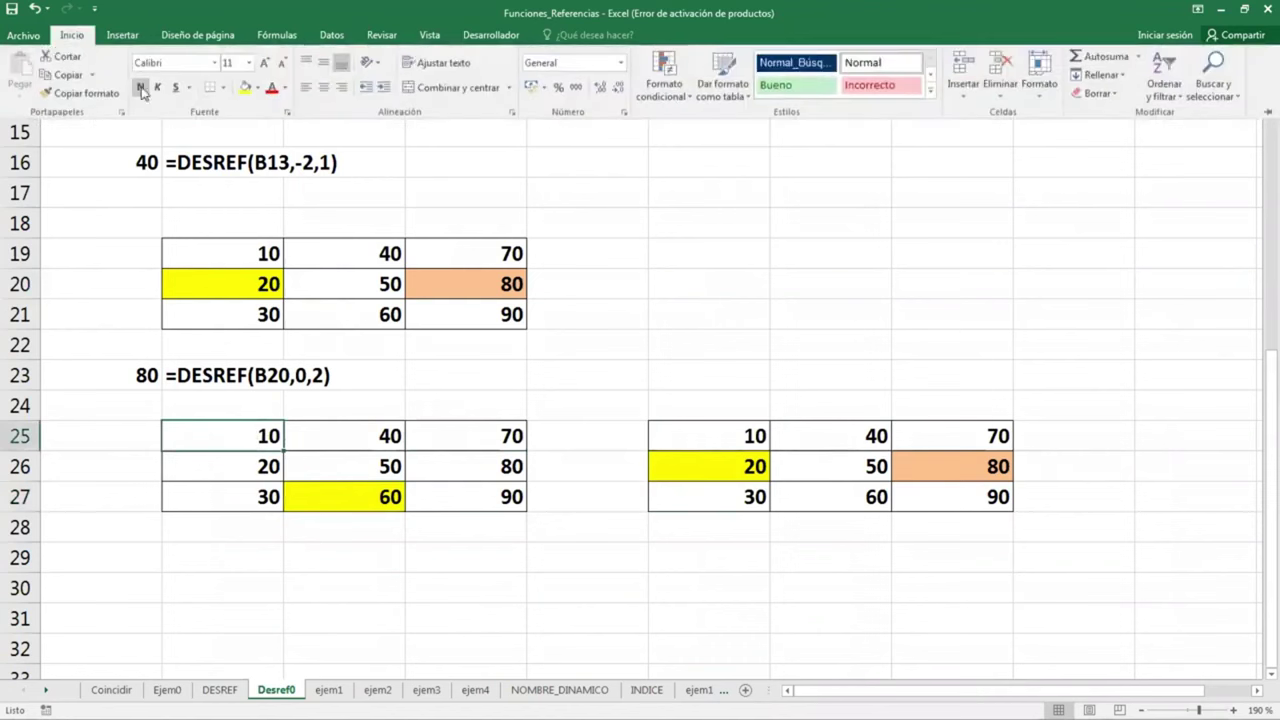
pyautogui.click(256, 89)
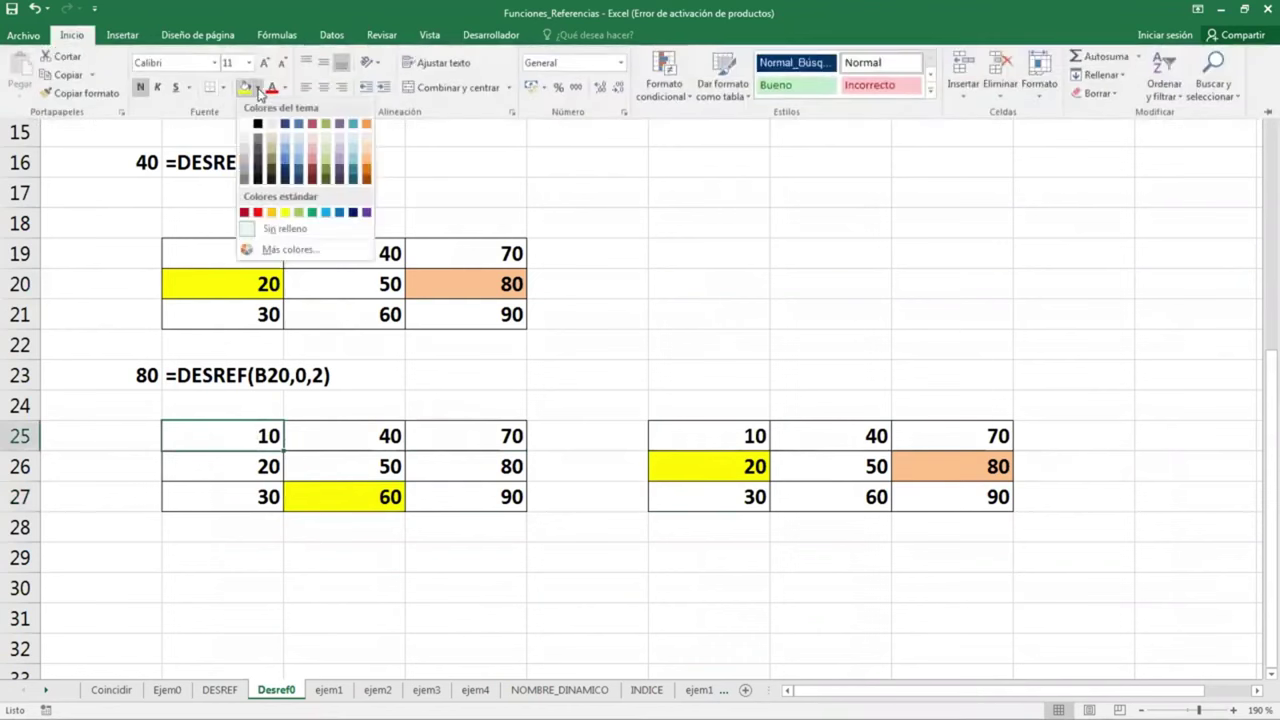
pyautogui.click(367, 166)
pyautogui.click(378, 559)
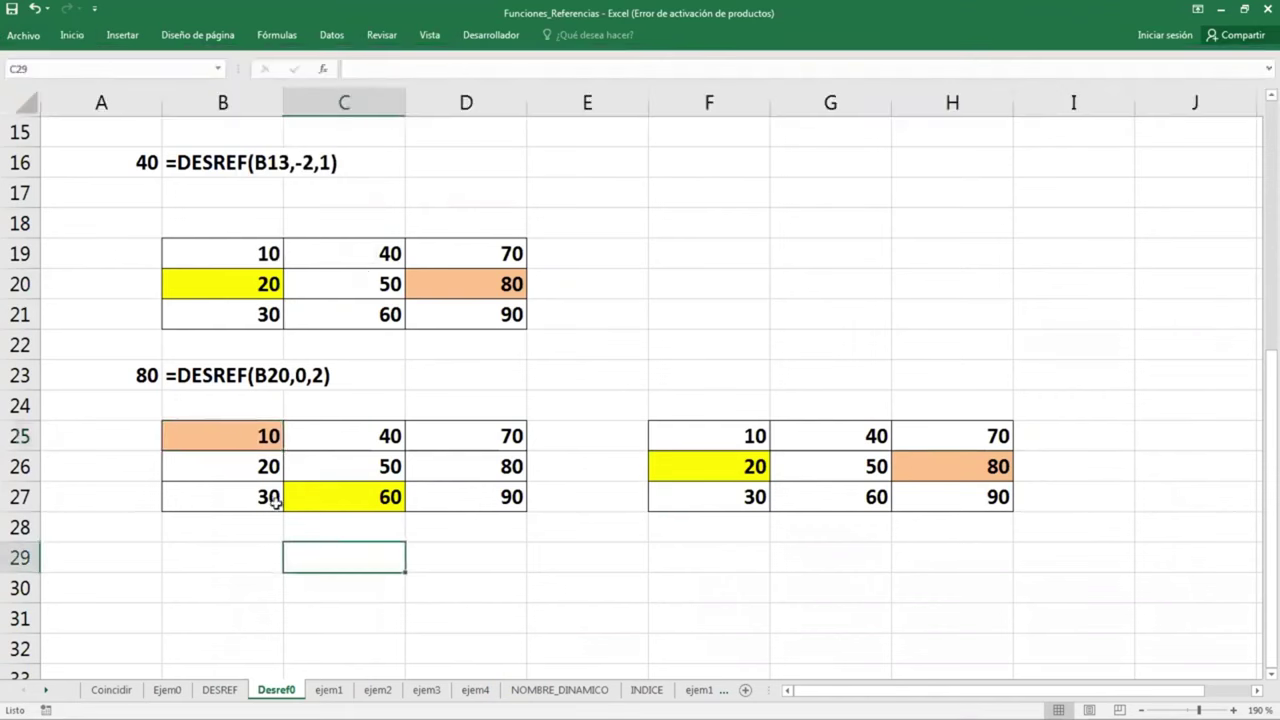
pyautogui.click(222, 425)
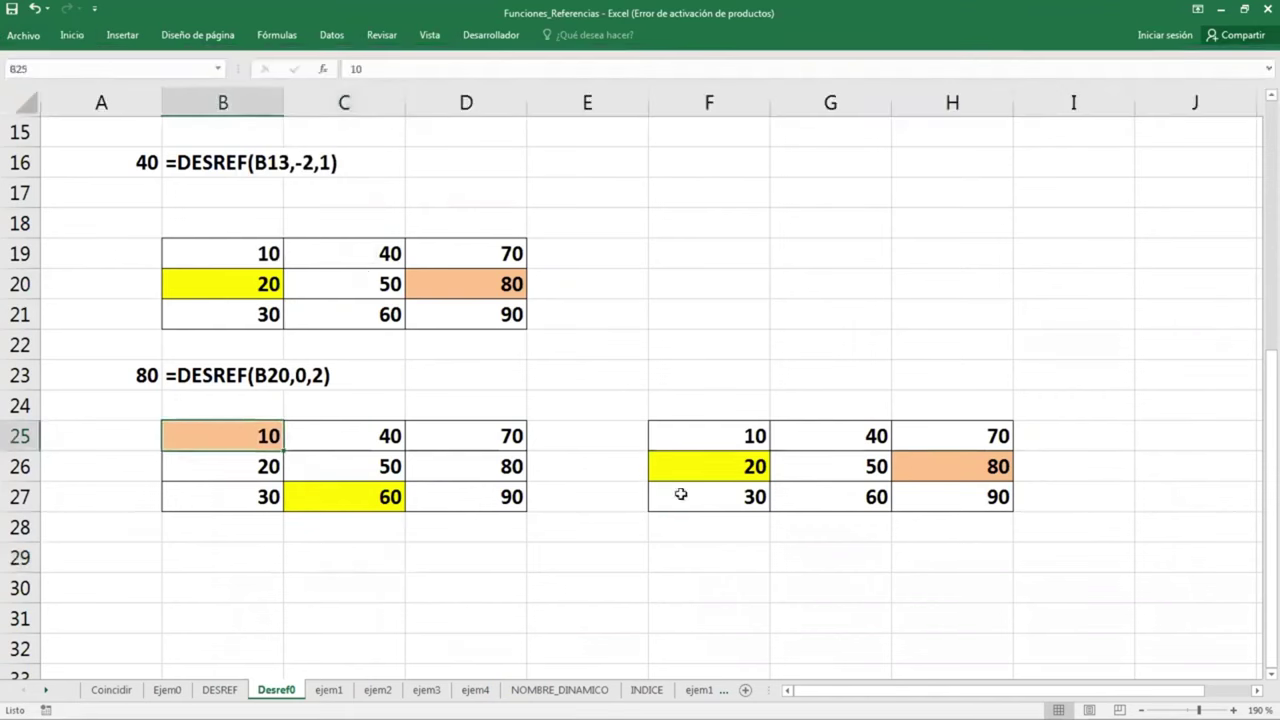
# Remove the fill colour from the second copy, F25:H27
pyautogui.moveTo(718, 437); pyautogui.dragTo(960, 495)
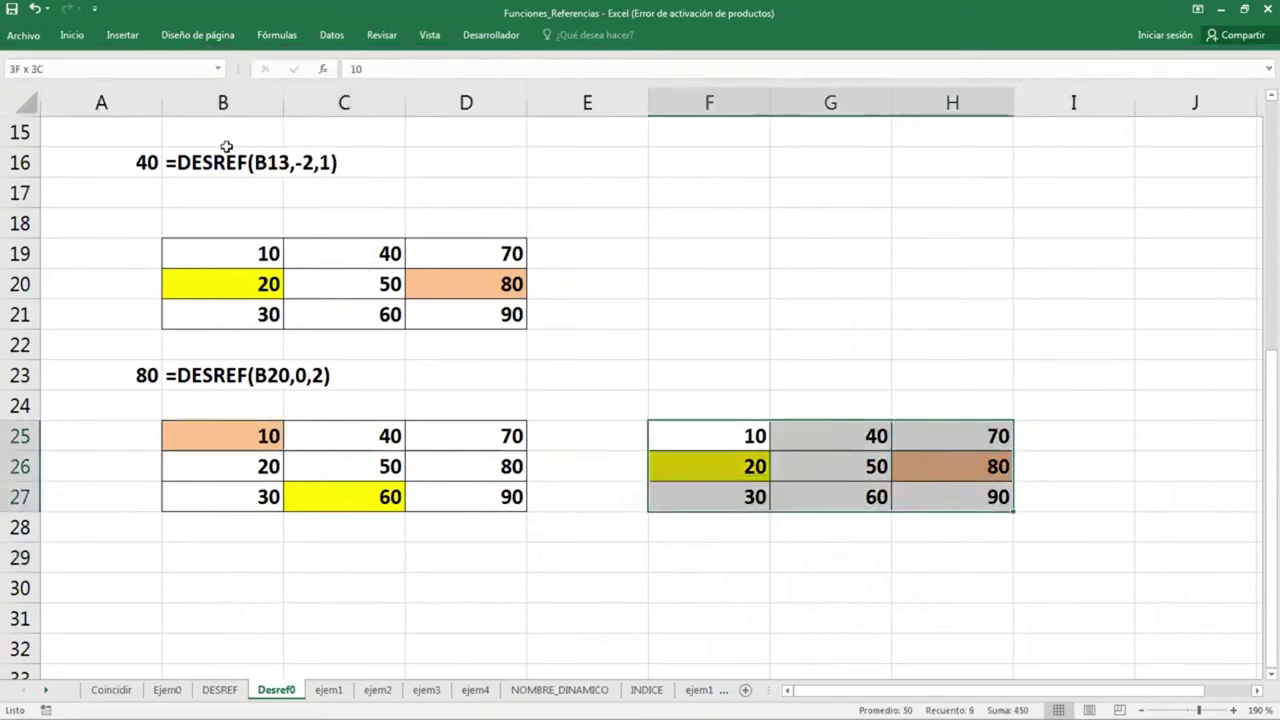
pyautogui.click(72, 35)
pyautogui.click(257, 87)
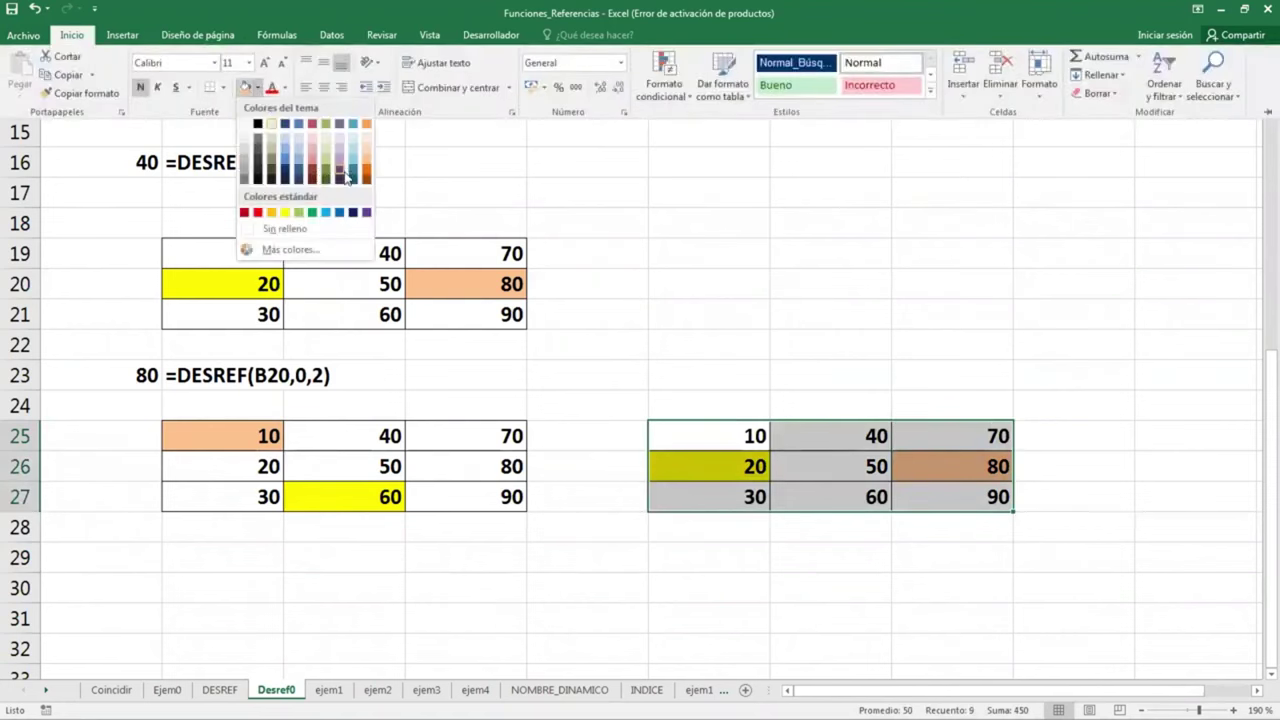
pyautogui.click(334, 229)
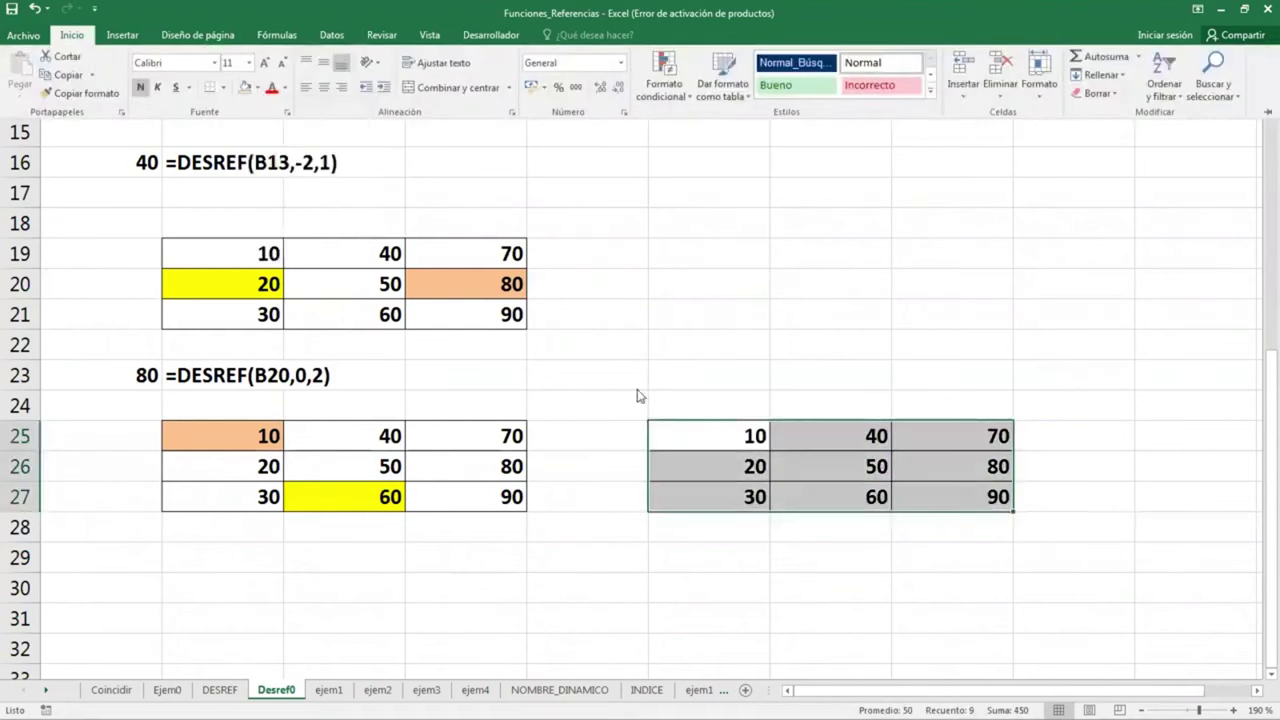
# Fill H25 yellow and F27 light orange in the second copy
pyautogui.click(906, 442)
pyautogui.click(72, 35)
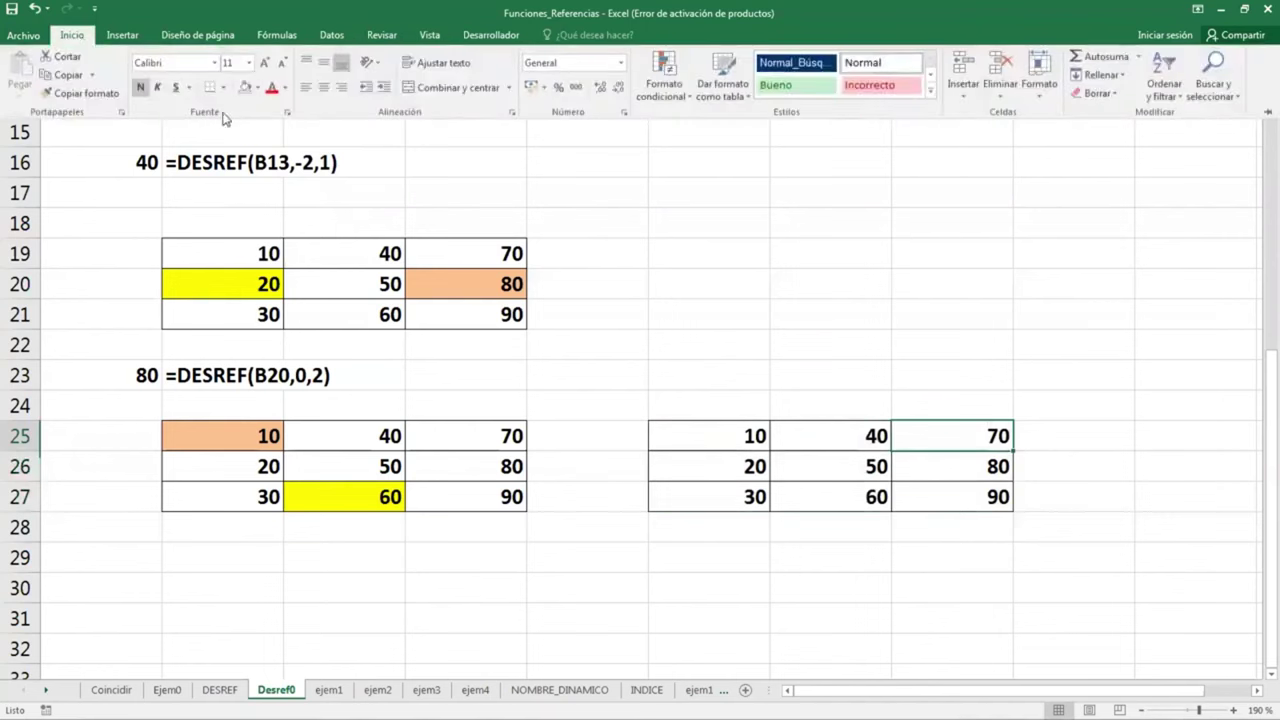
pyautogui.click(257, 88)
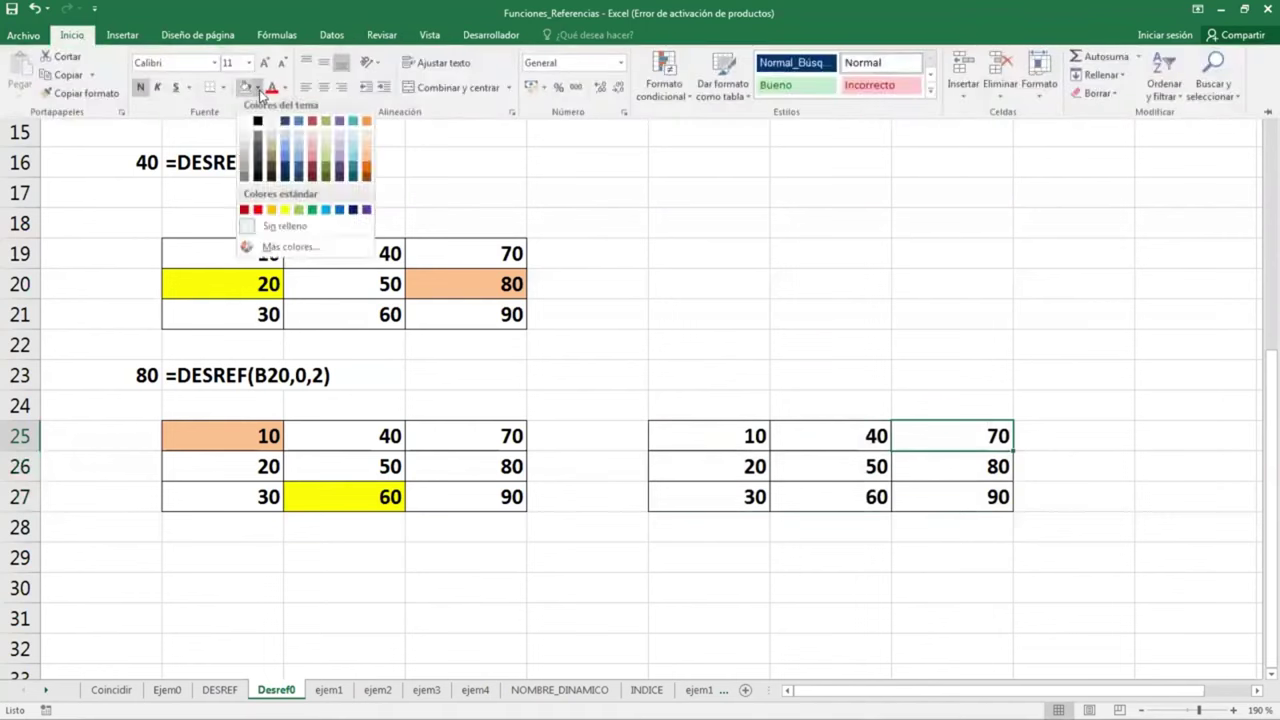
pyautogui.click(290, 213)
pyautogui.click(814, 491)
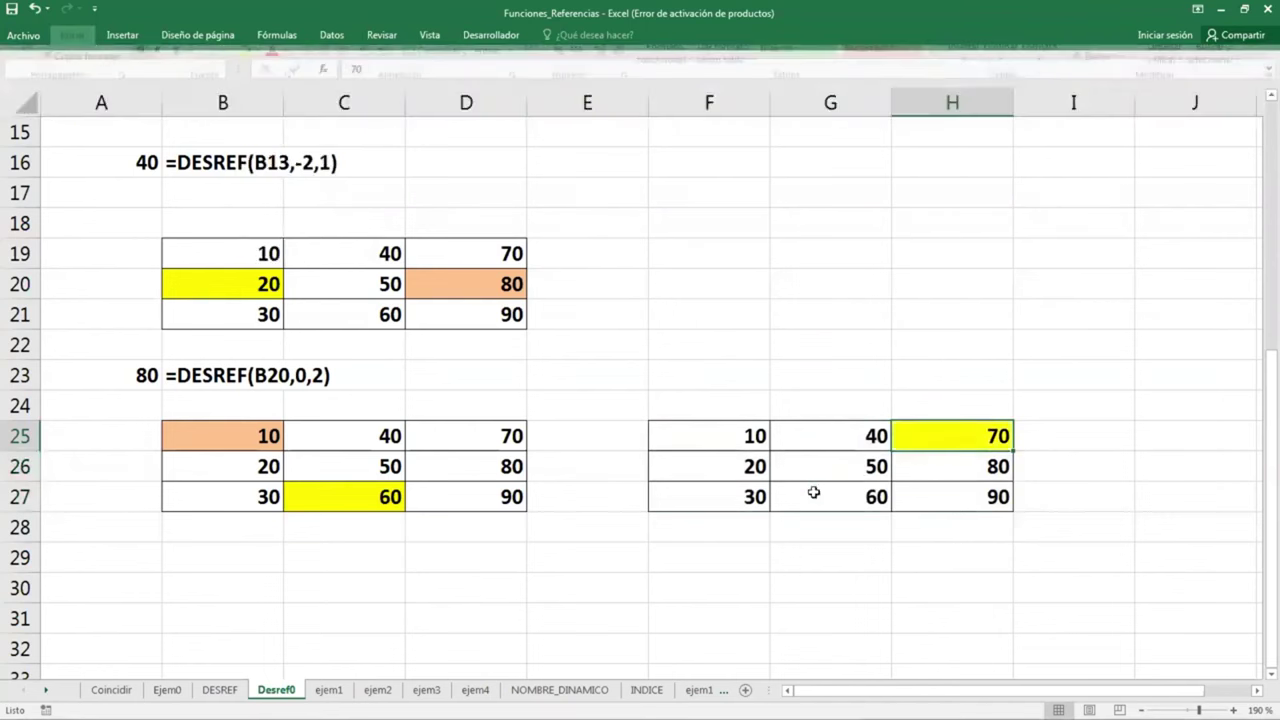
pyautogui.click(760, 499)
pyautogui.click(71, 35)
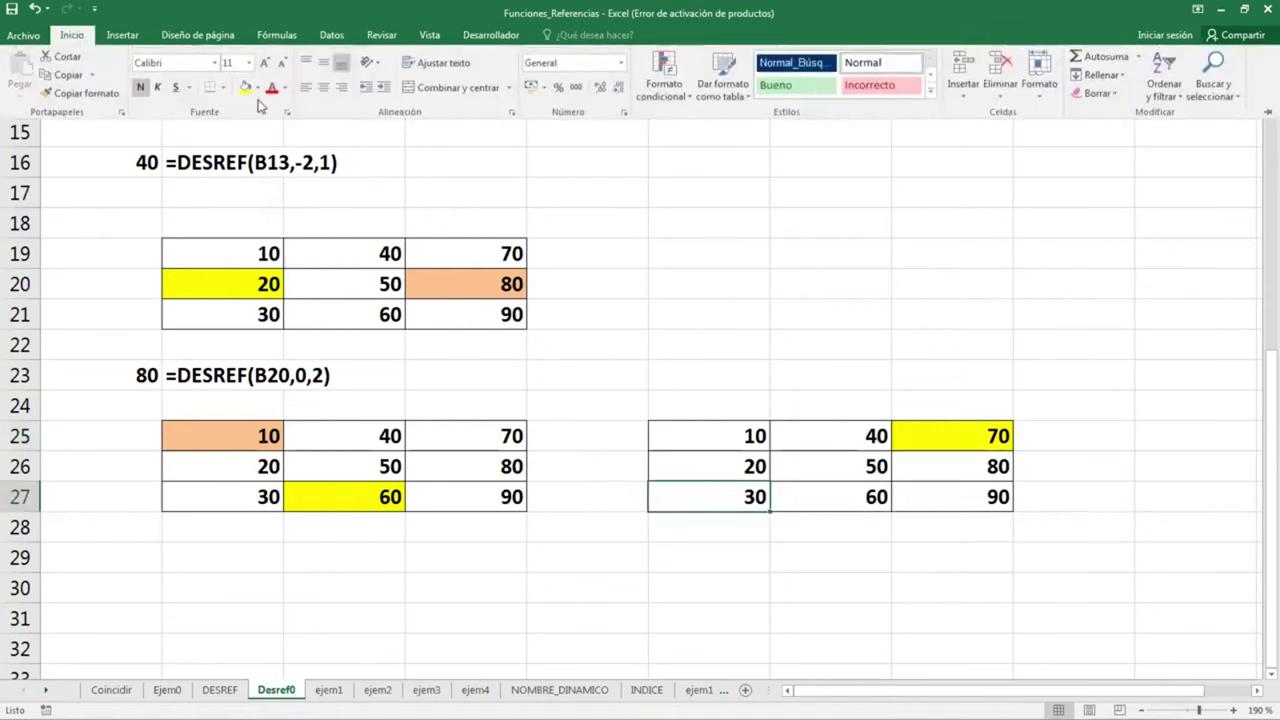
pyautogui.click(257, 88)
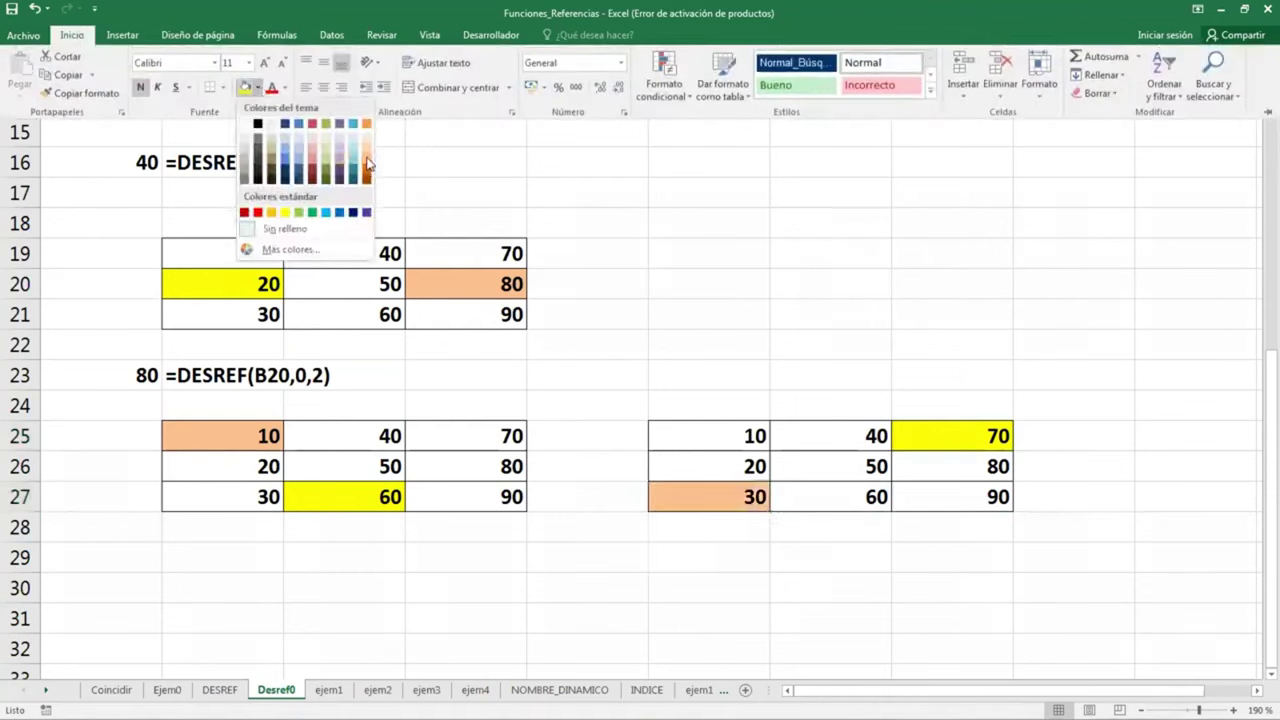
pyautogui.click(367, 163)
pyautogui.click(480, 520)
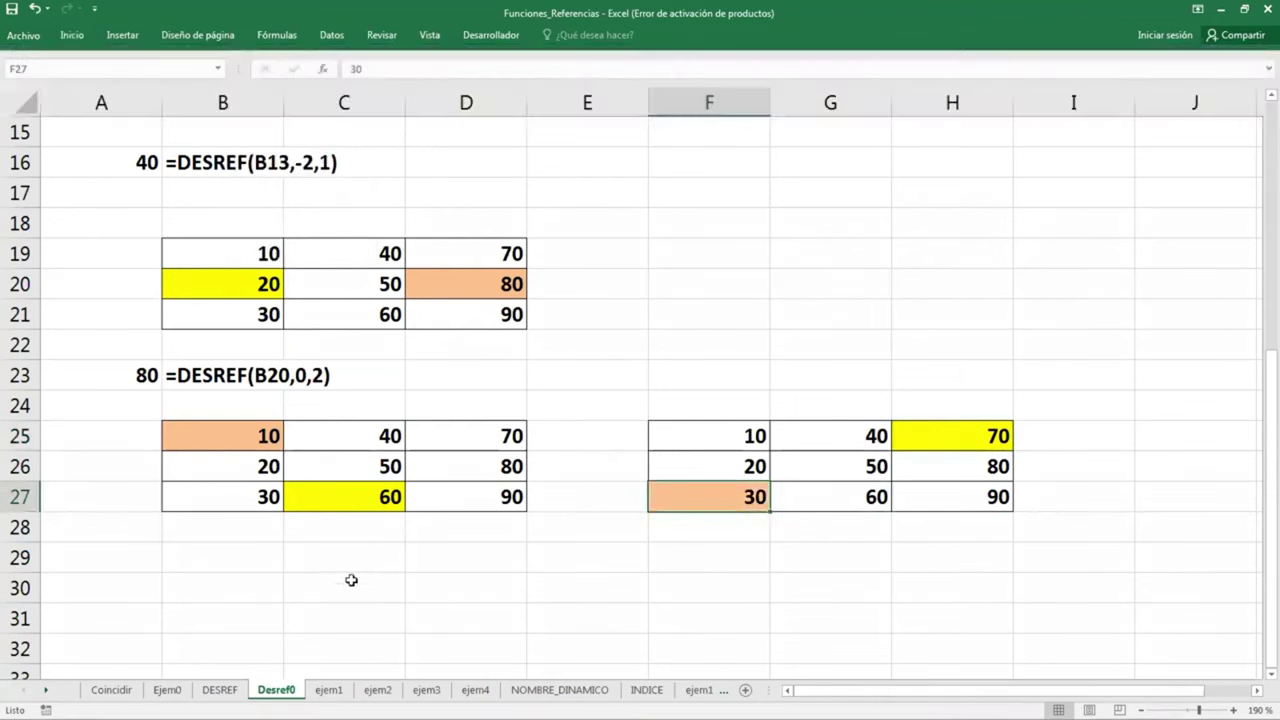
# Select B25 to check its value in the first copied table
pyautogui.click(349, 580)
pyautogui.click(123, 378)
pyautogui.click(254, 548)
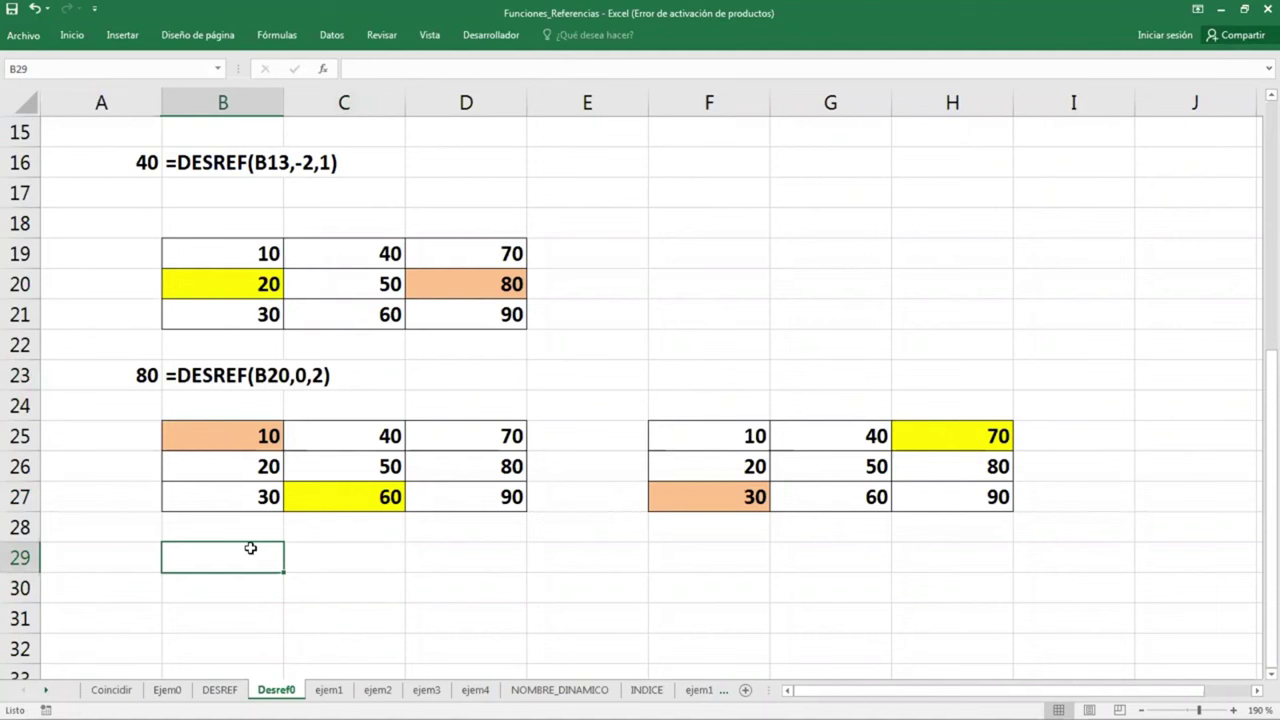
pyautogui.click(222, 436)
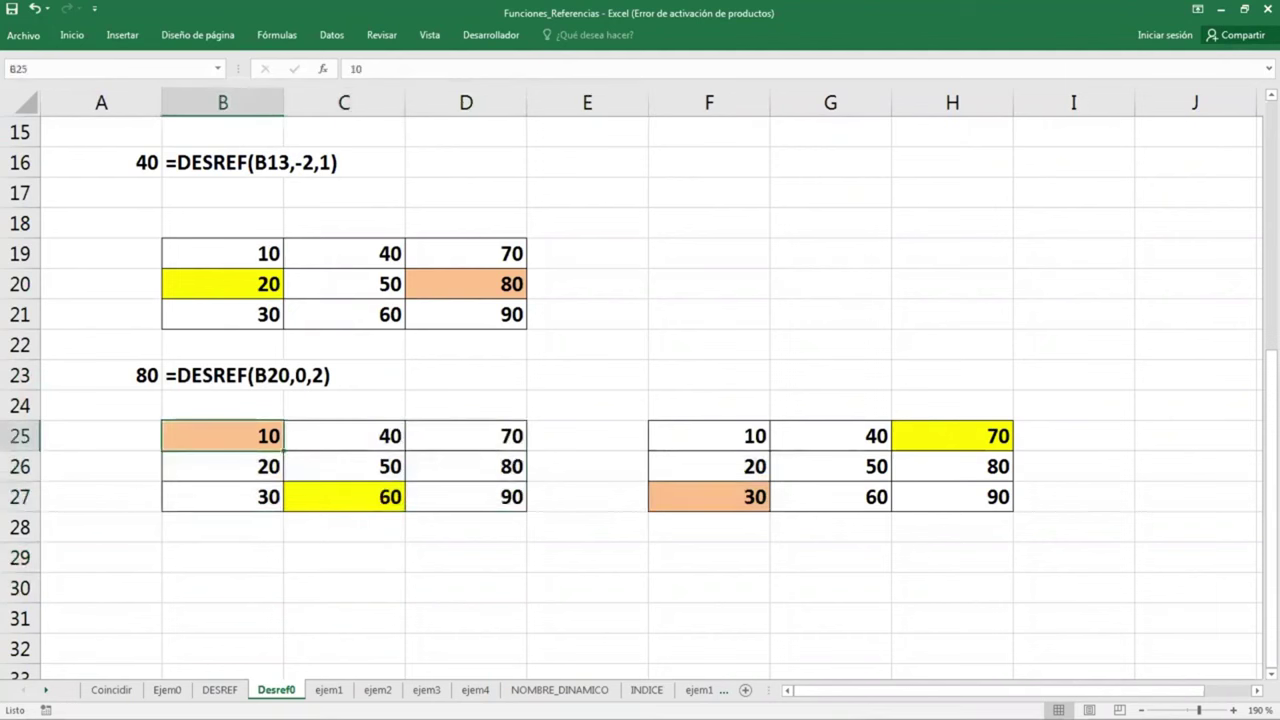
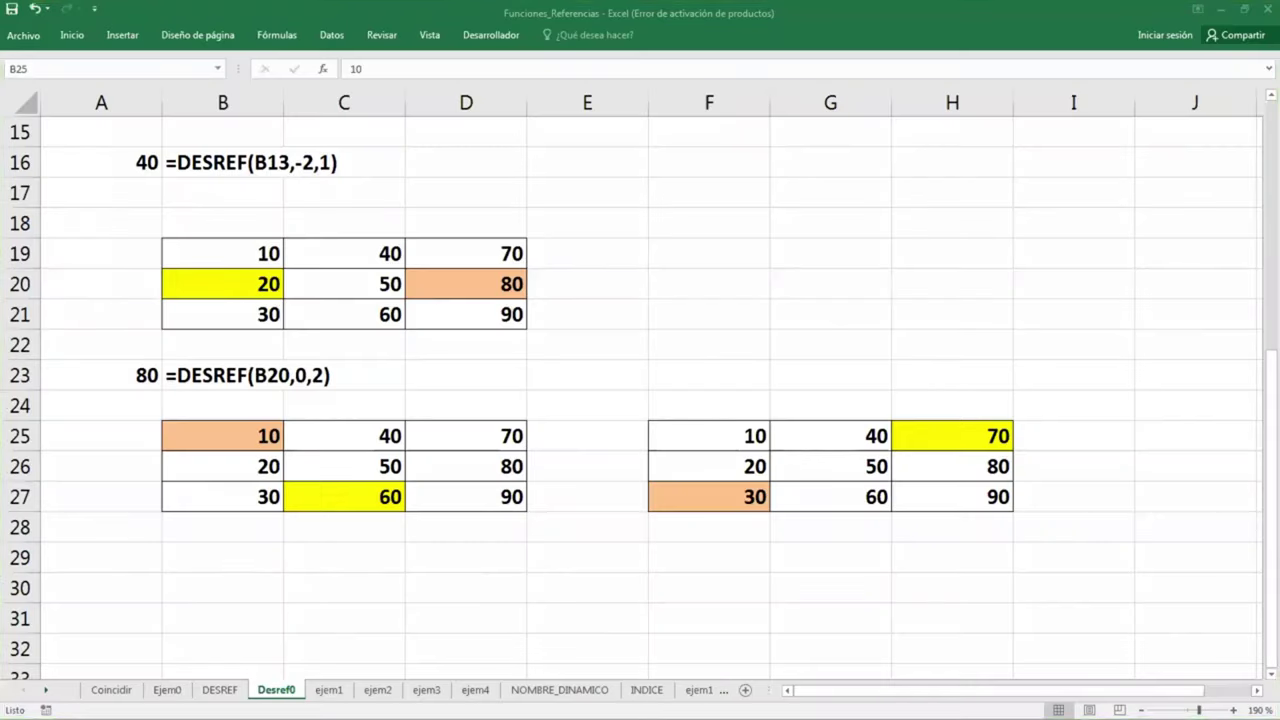
# Sketch offset markings around the middle table with the annotation pen
pyautogui.press('Down')
pyautogui.press('Down')
pyautogui.press('Down')
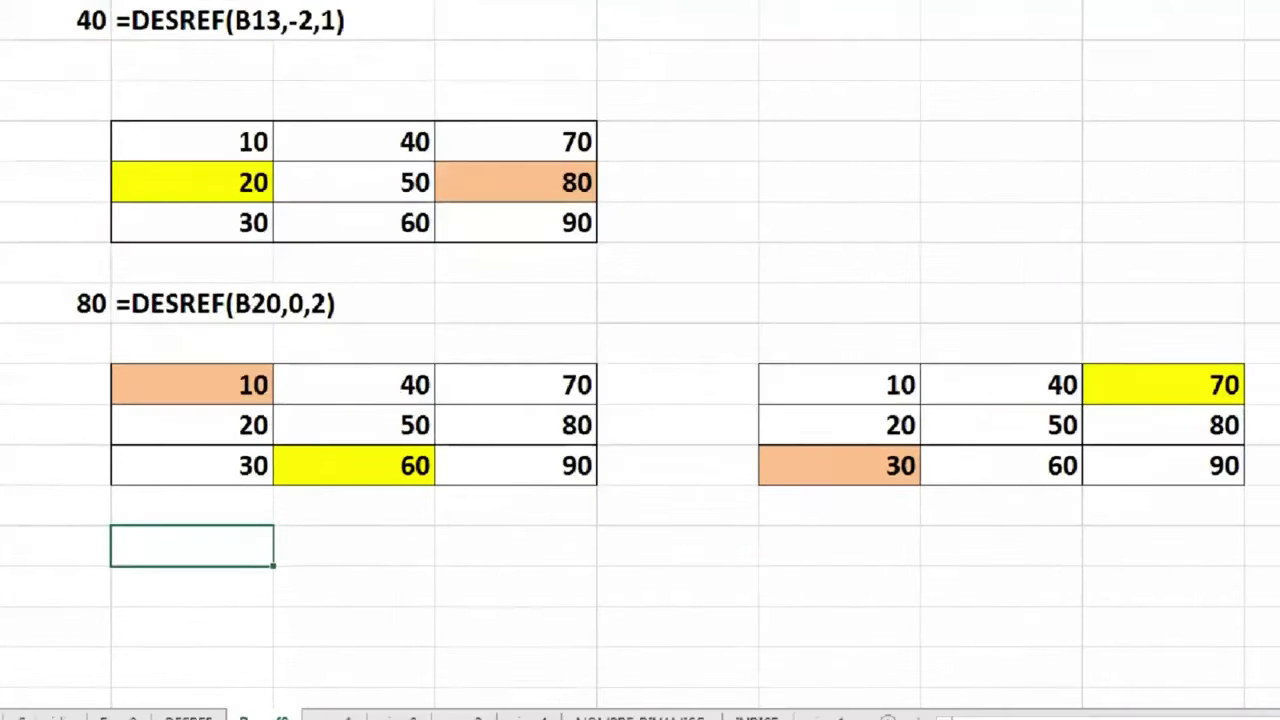
pyautogui.moveTo(275, 448); pyautogui.dragTo(425, 485)
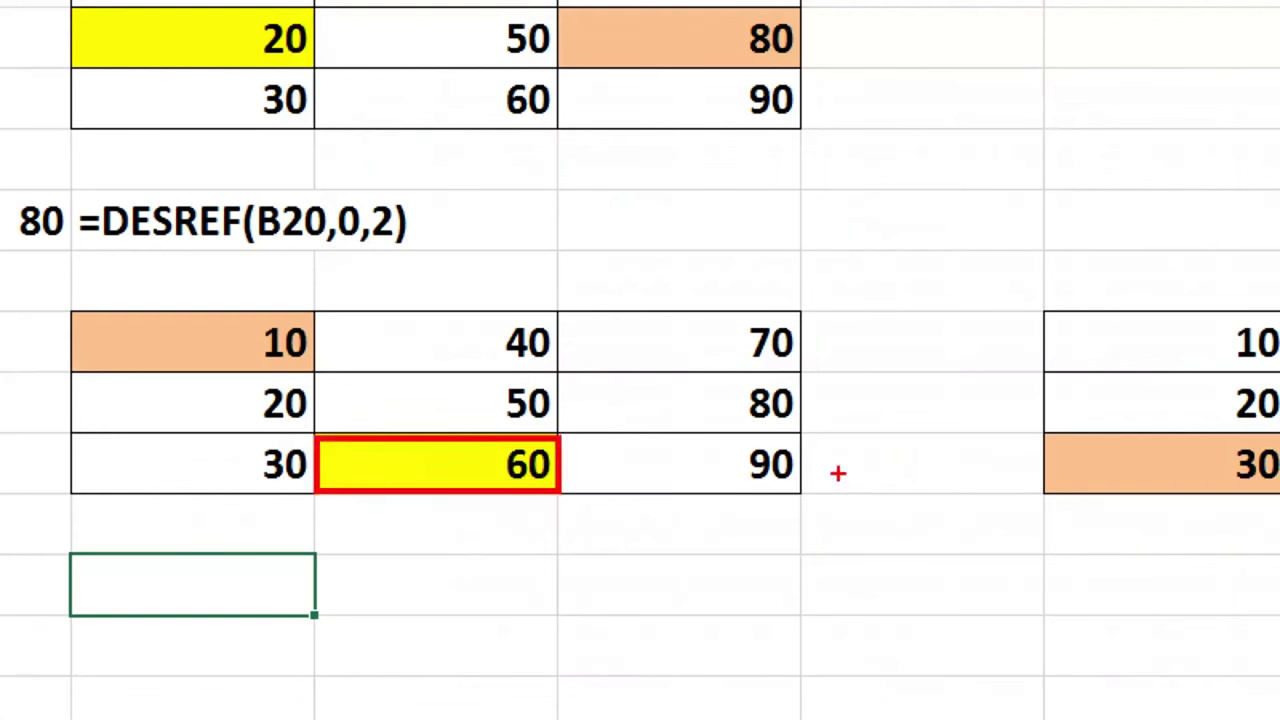
pyautogui.moveTo(829, 460)
pyautogui.mouseDown()
pyautogui.moveTo(858, 476)
pyautogui.moveTo(830, 454)
pyautogui.mouseUp()
pyautogui.moveTo(416, 514); pyautogui.dragTo(440, 514)
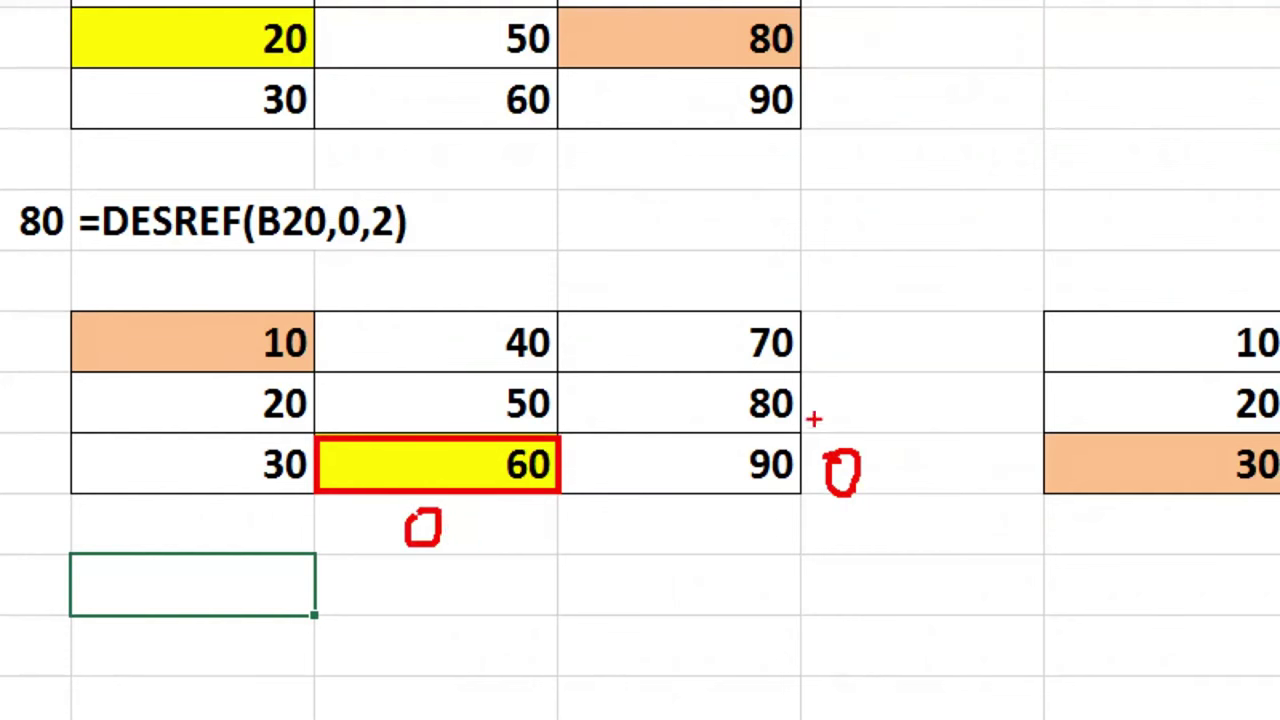
pyautogui.moveTo(816, 405); pyautogui.dragTo(835, 405)
pyautogui.moveTo(851, 386); pyautogui.dragTo(851, 428)
pyautogui.moveTo(810, 347)
pyautogui.mouseDown()
pyautogui.moveTo(862, 352)
pyautogui.moveTo(868, 367)
pyautogui.mouseUp()
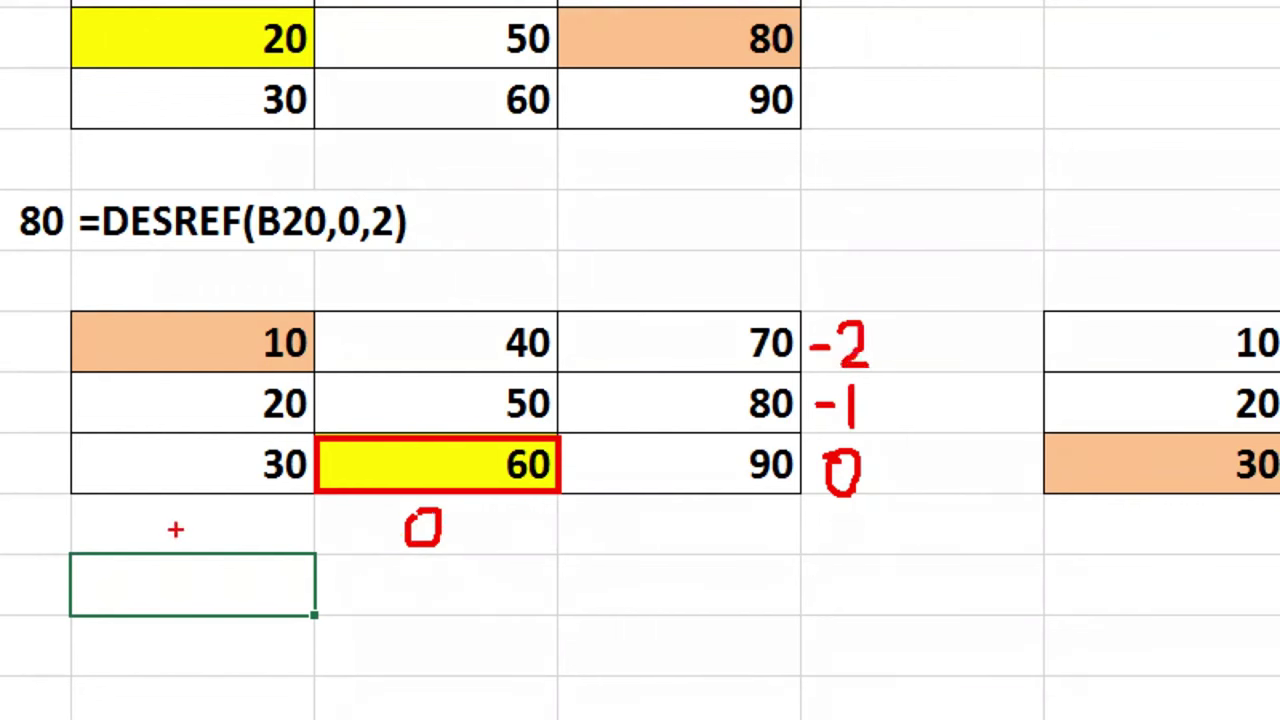
pyautogui.moveTo(157, 528); pyautogui.dragTo(211, 553)
pyautogui.moveTo(69, 310); pyautogui.dragTo(313, 384)
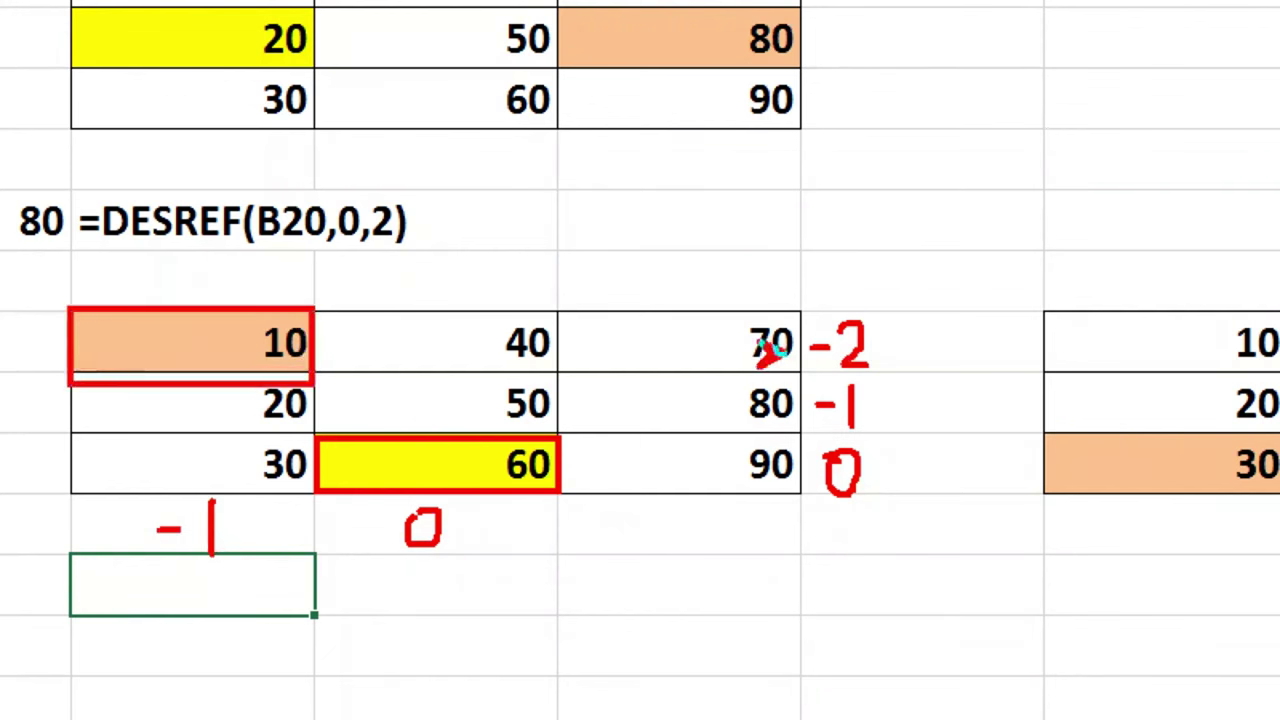
pyautogui.moveTo(312, 352); pyautogui.dragTo(775, 352)
pyautogui.moveTo(165, 382); pyautogui.dragTo(165, 505)
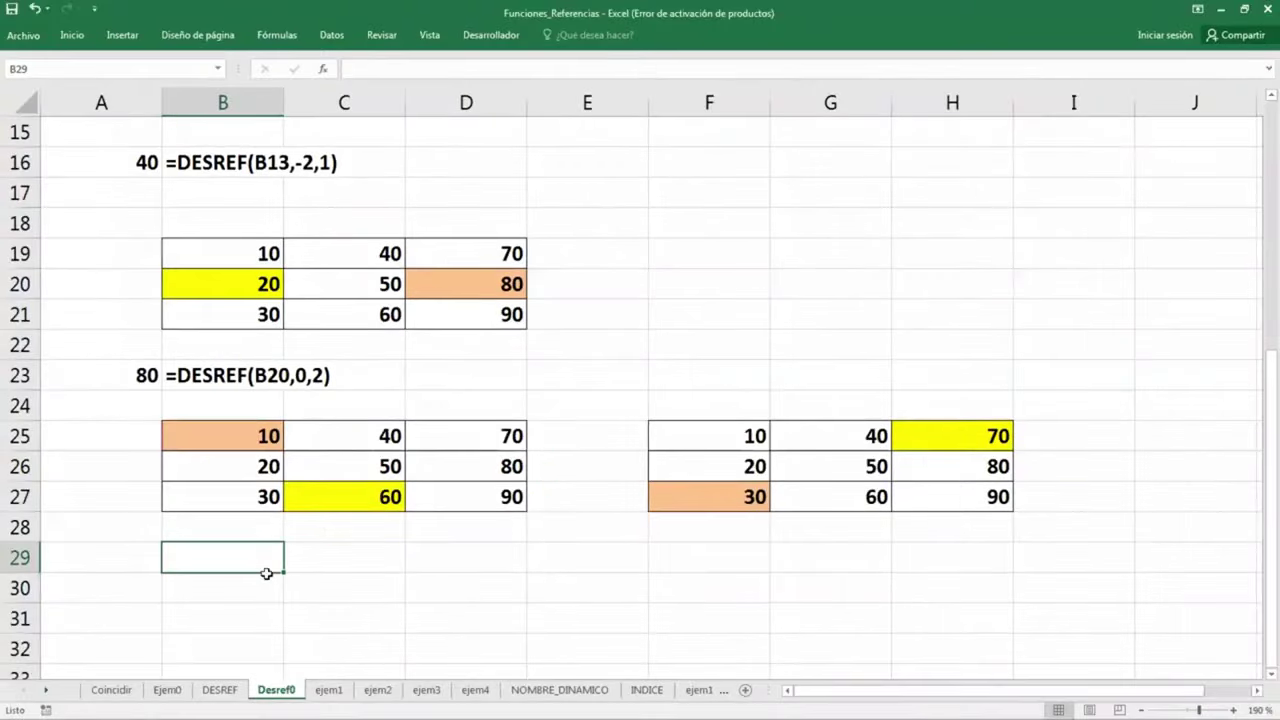
# Enter =DESREF(C27,-2,-1) in B29, which returns 10
pyautogui.write('=de')
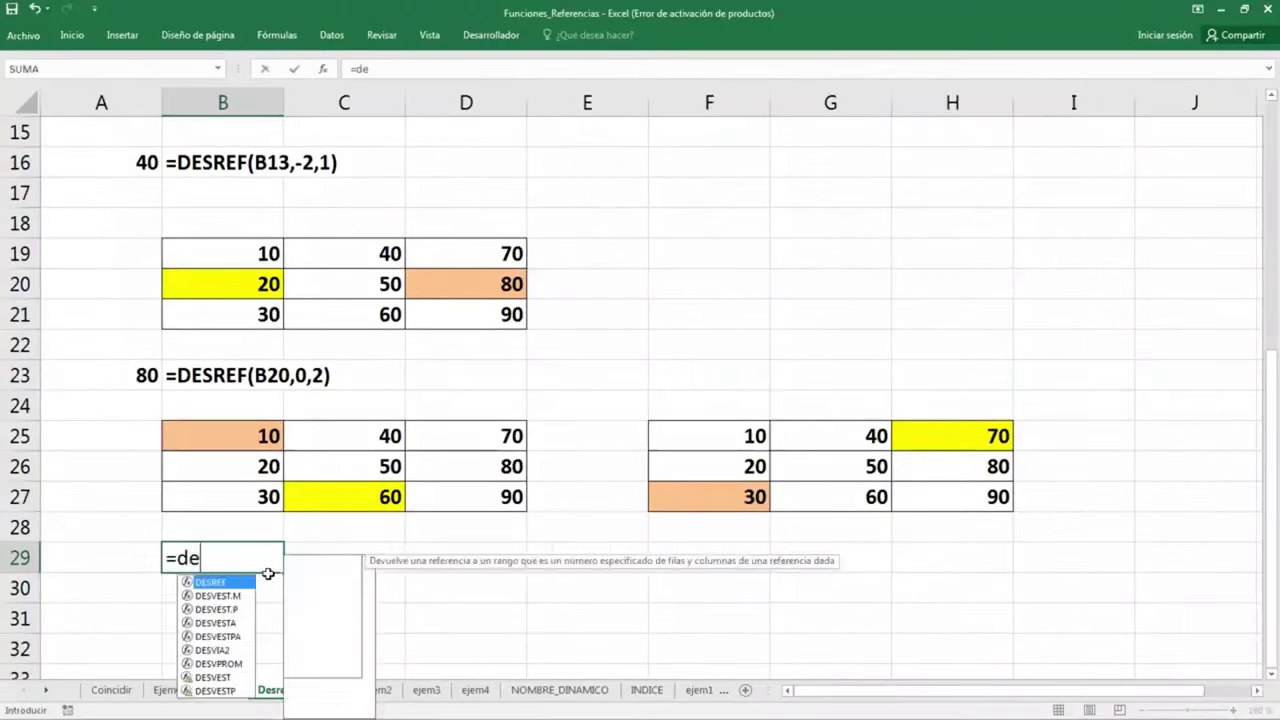
pyautogui.write('sre')
pyautogui.press('Tab')
pyautogui.press('Up')
pyautogui.press('Up')
pyautogui.press('Right')
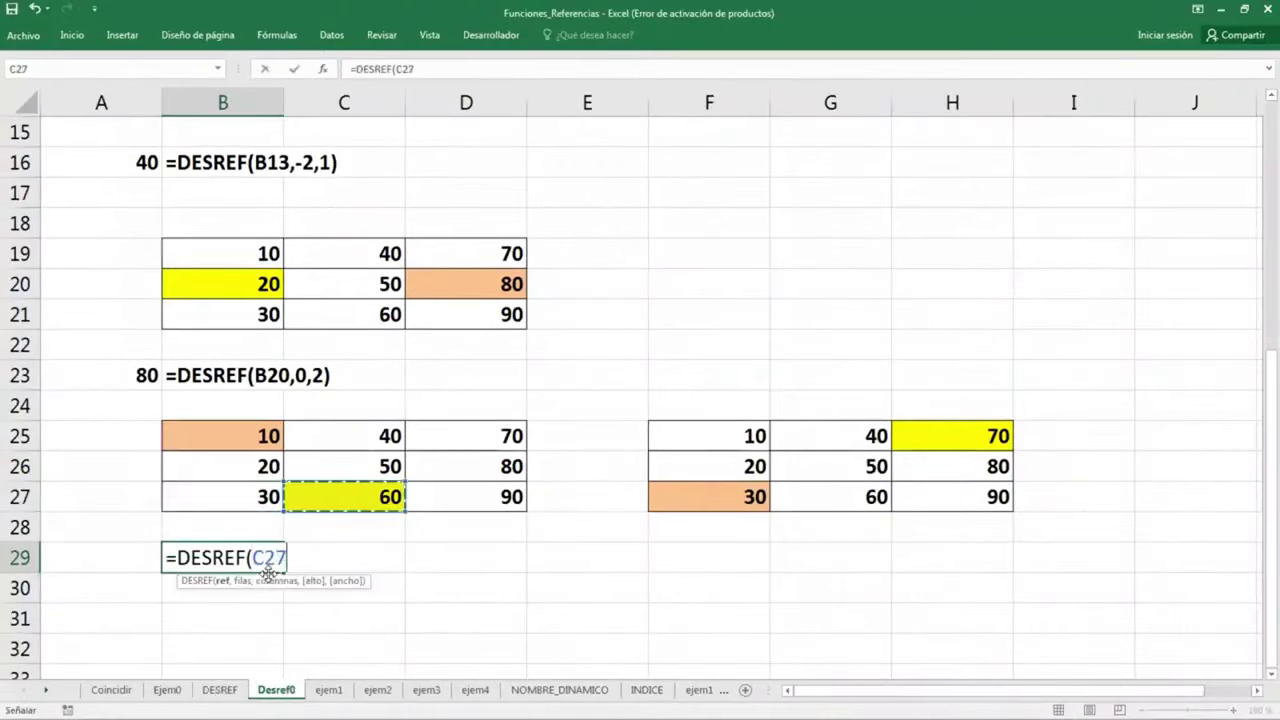
pyautogui.write(',-2,')
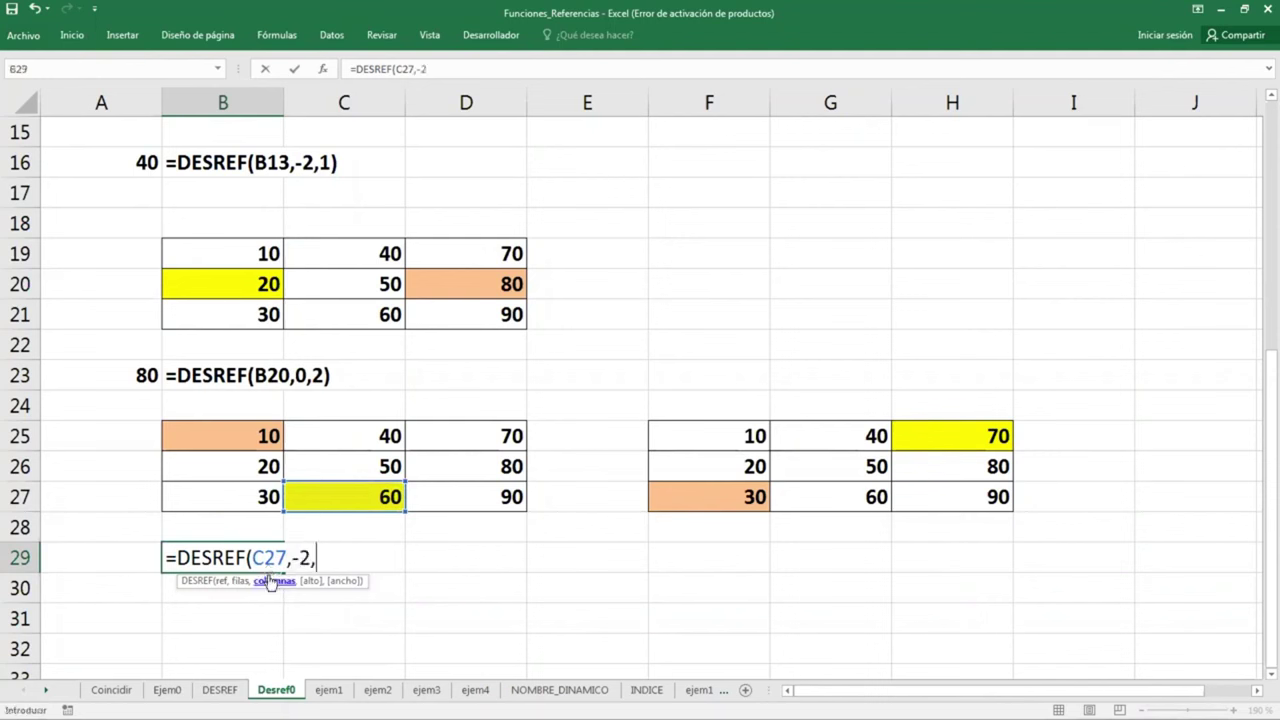
pyautogui.write('-1')
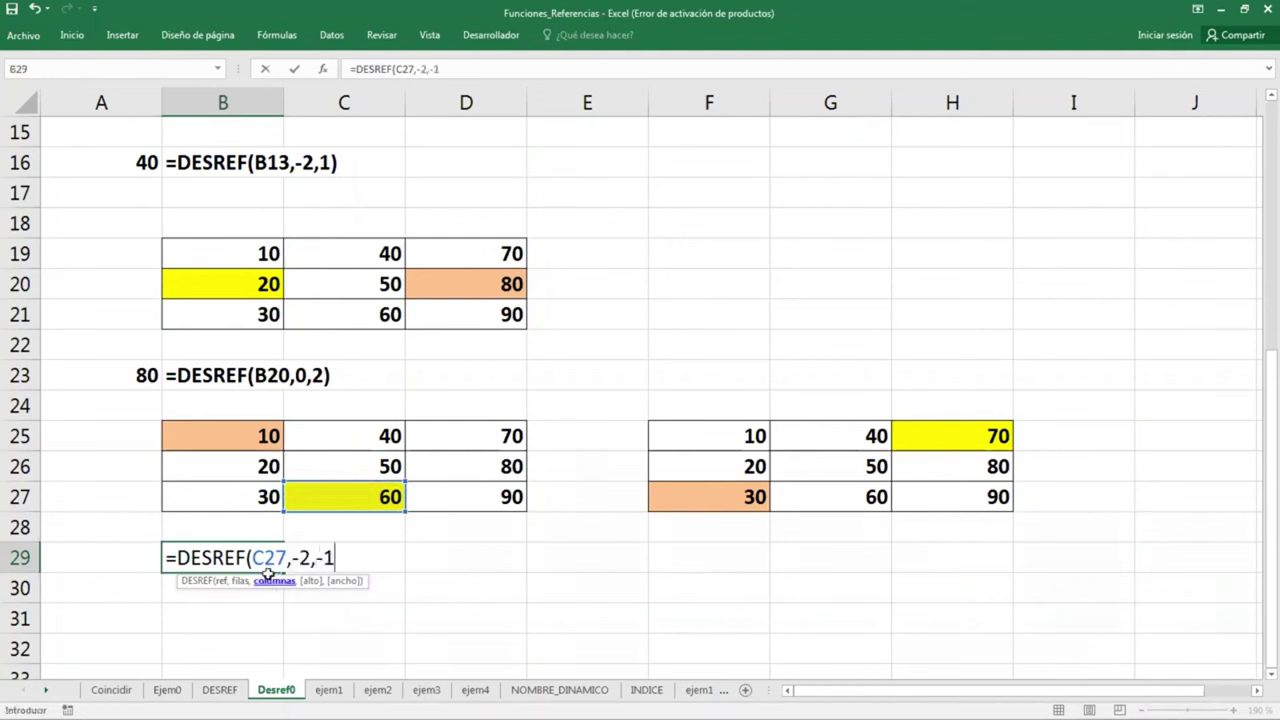
pyautogui.press('Return')
# Show B29's formula text in C29 with =FORMULATEXTO(B29)
pyautogui.press('Up')
pyautogui.press('Right')
pyautogui.write('=')
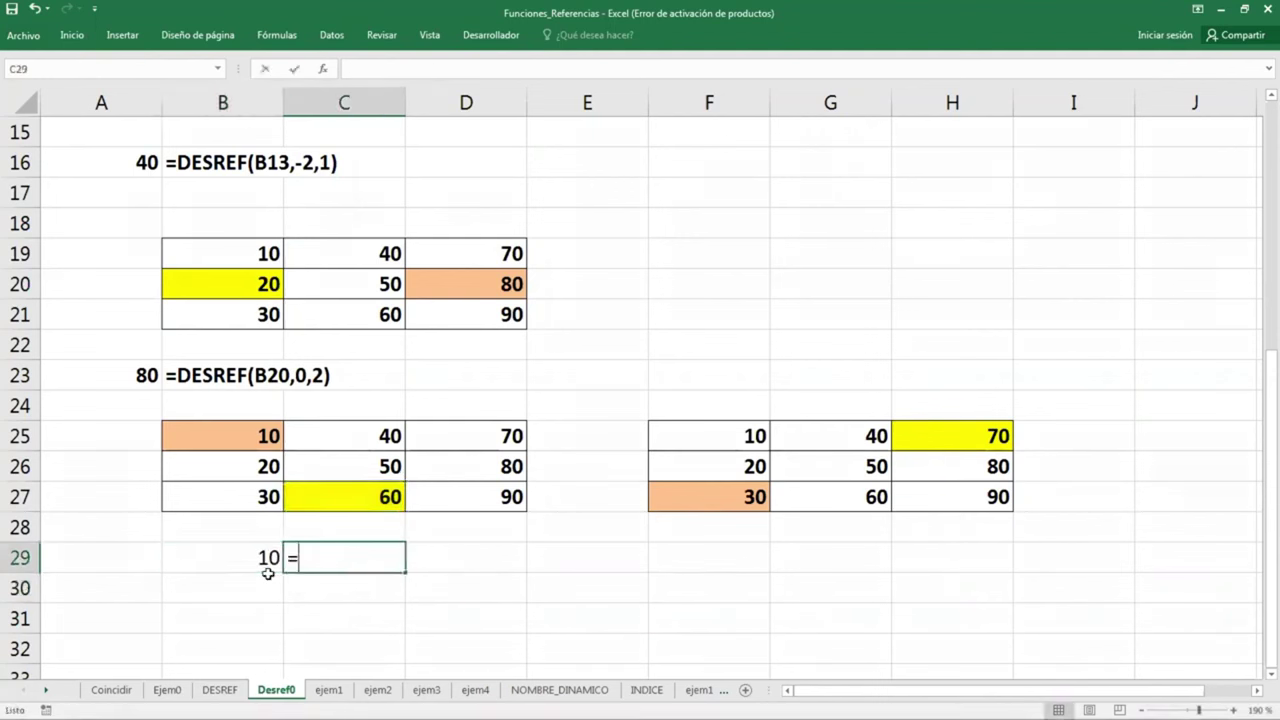
pyautogui.write('for')
pyautogui.press('Tab')
pyautogui.press('Left')
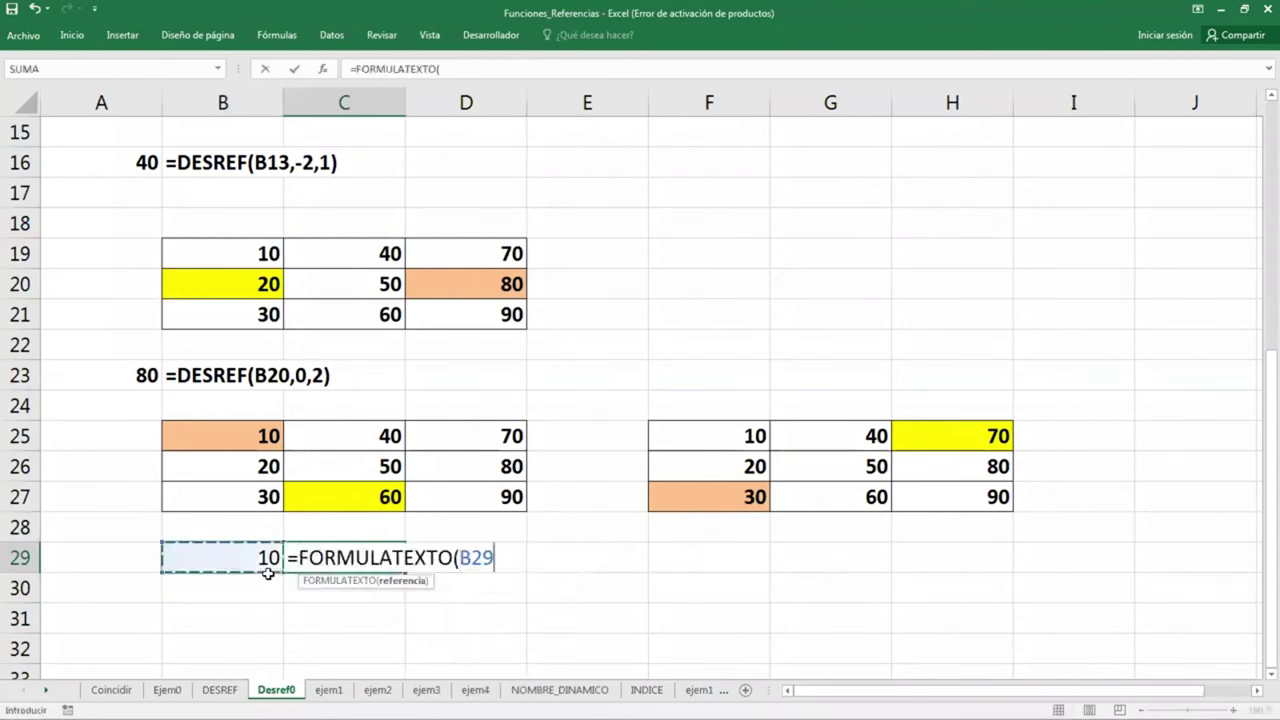
pyautogui.press('Return')
pyautogui.press('Up')
# Make B29 and C29 bold
pyautogui.press('Left')
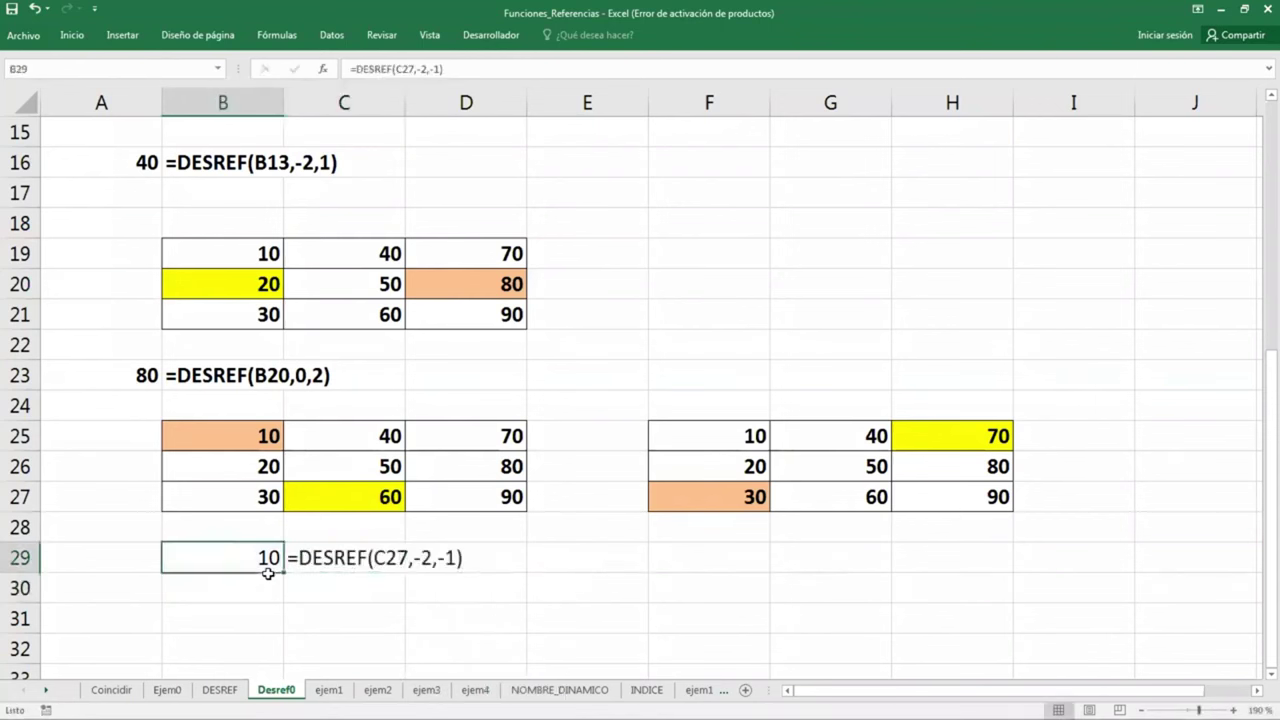
pyautogui.hotkey('shift', 'Right')
pyautogui.hotkey('ctrl', 'n')
pyautogui.press('Right')
pyautogui.press('Right')
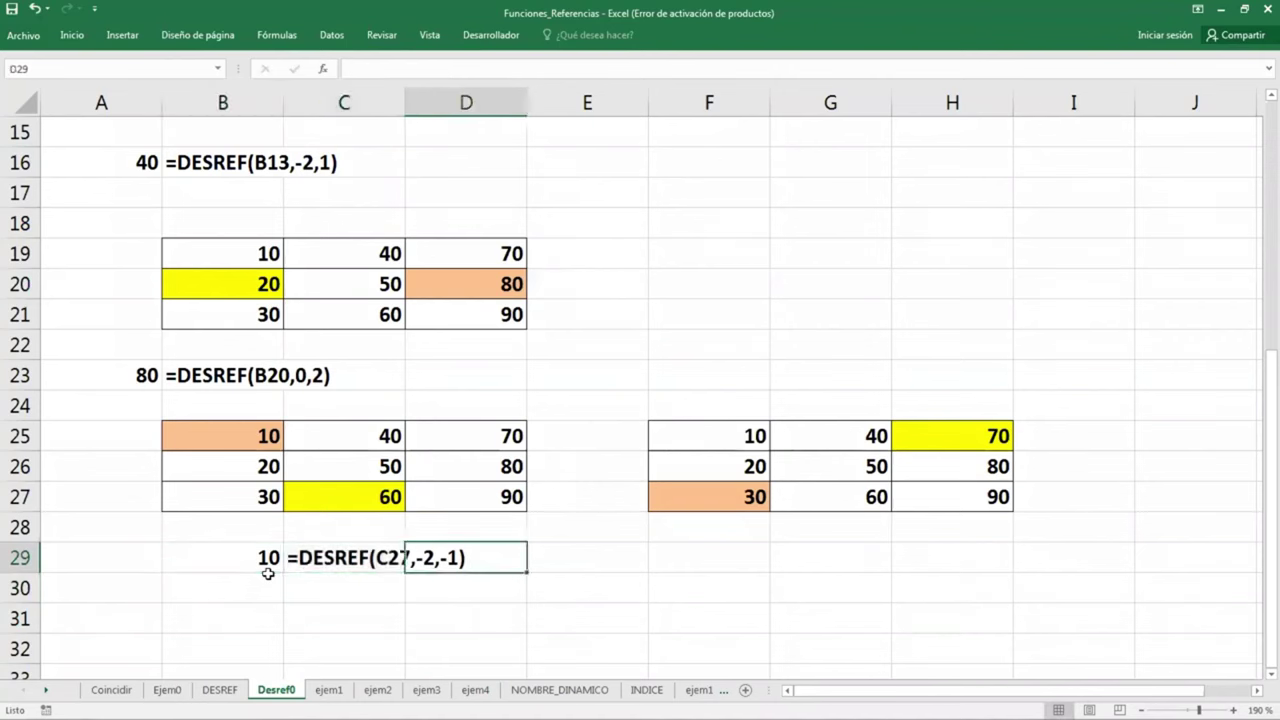
pyautogui.press('Right')
pyautogui.press('Right')
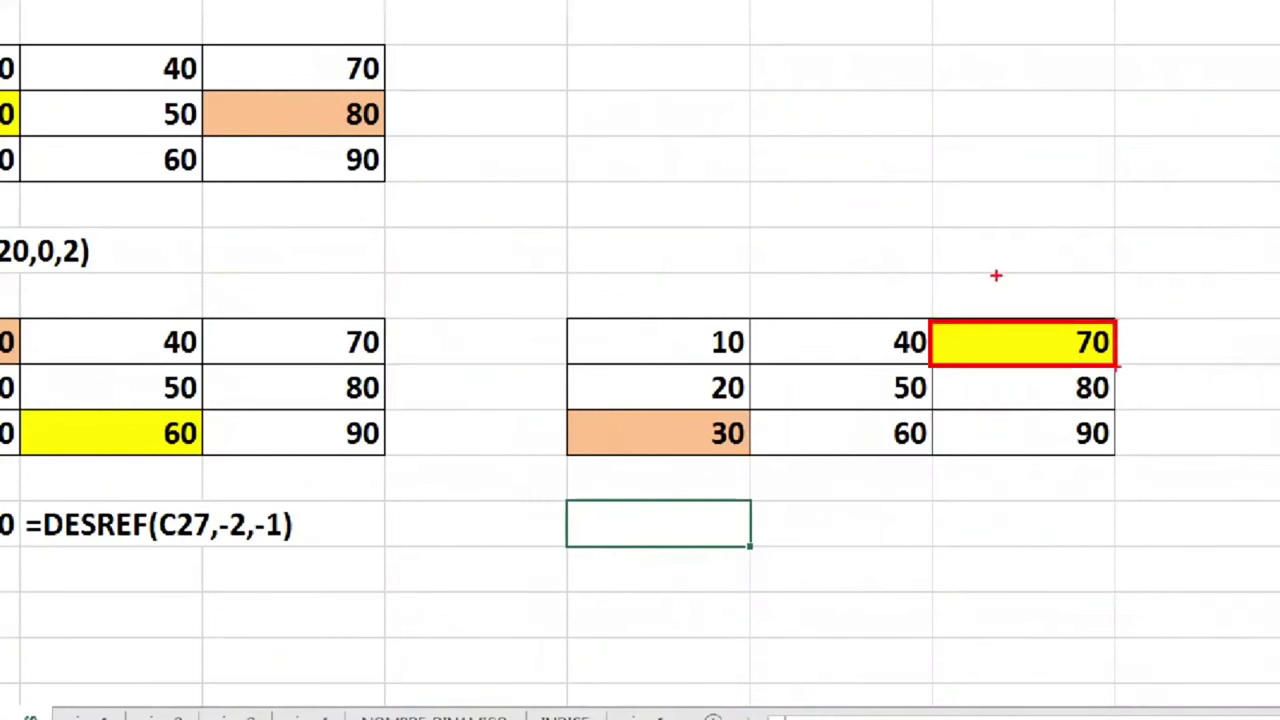
# Mark the row and column offsets around the right-hand 30–70 table with the annotation pen
pyautogui.moveTo(996, 275); pyautogui.dragTo(1004, 290)
pyautogui.moveTo(1156, 328)
pyautogui.mouseDown()
pyautogui.moveTo(1158, 346)
pyautogui.moveTo(1180, 336)
pyautogui.moveTo(1164, 323)
pyautogui.mouseUp()
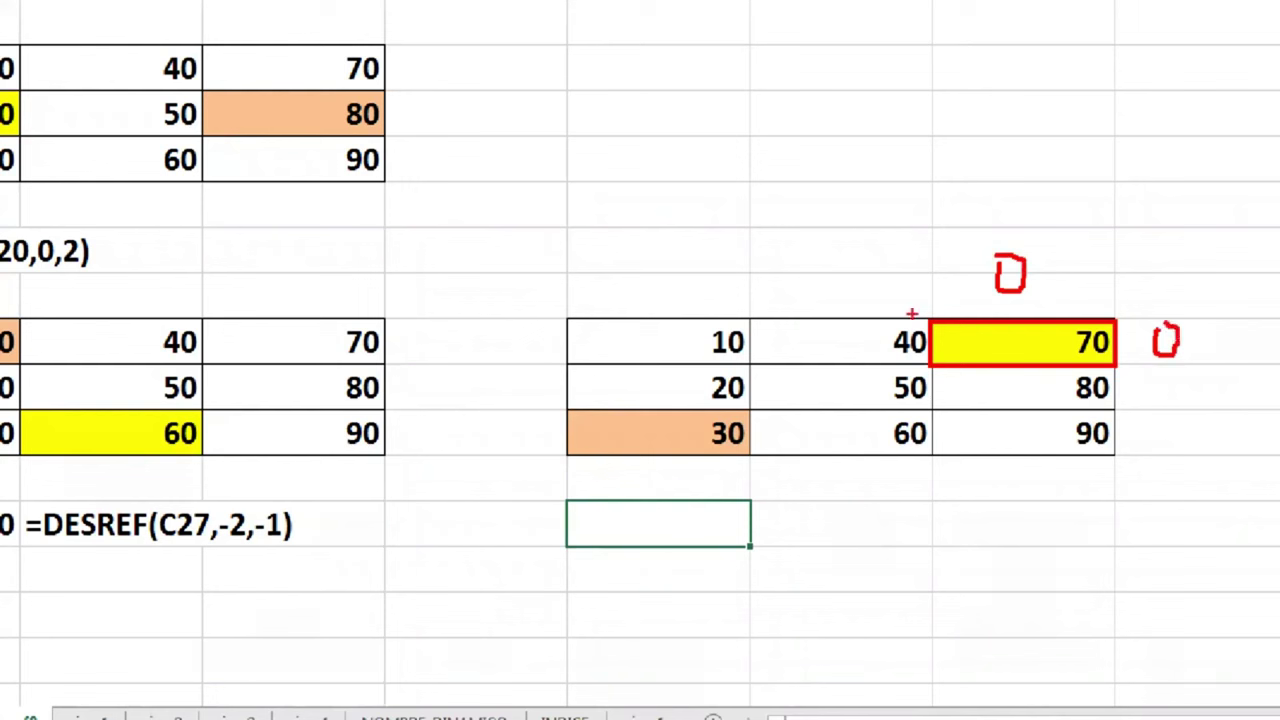
pyautogui.moveTo(780, 285); pyautogui.dragTo(806, 284)
pyautogui.moveTo(826, 268); pyautogui.dragTo(830, 300)
pyautogui.moveTo(598, 286)
pyautogui.mouseDown()
pyautogui.moveTo(656, 266)
pyautogui.moveTo(670, 294)
pyautogui.mouseUp()
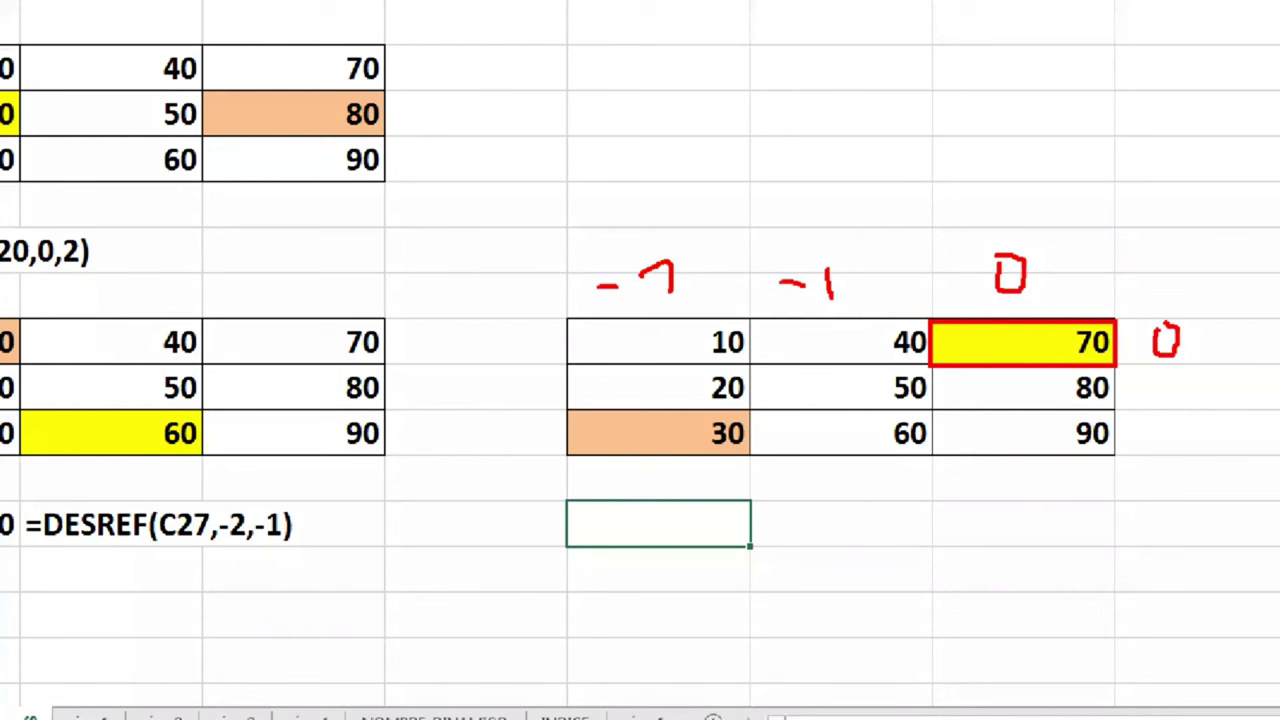
pyautogui.moveTo(658, 296); pyautogui.dragTo(676, 304)
pyautogui.moveTo(1164, 370); pyautogui.dragTo(1188, 454)
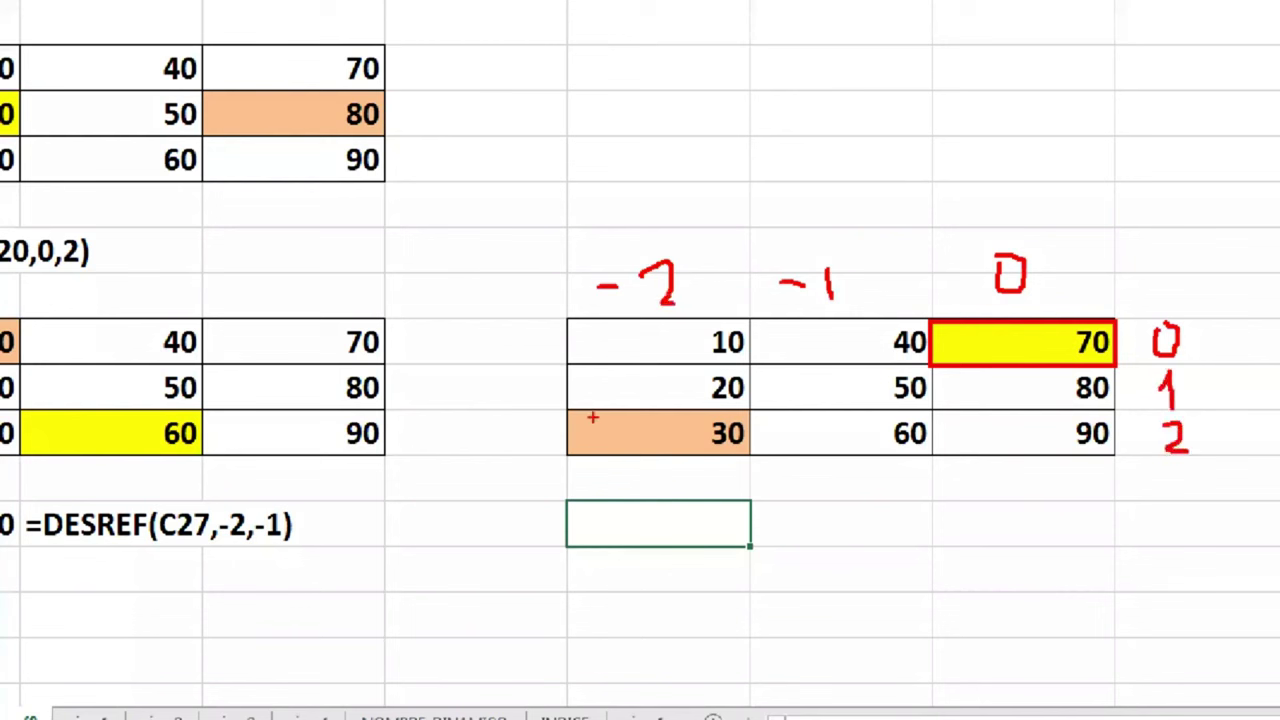
pyautogui.moveTo(572, 405); pyautogui.dragTo(742, 458)
pyautogui.moveTo(1135, 436); pyautogui.dragTo(742, 436)
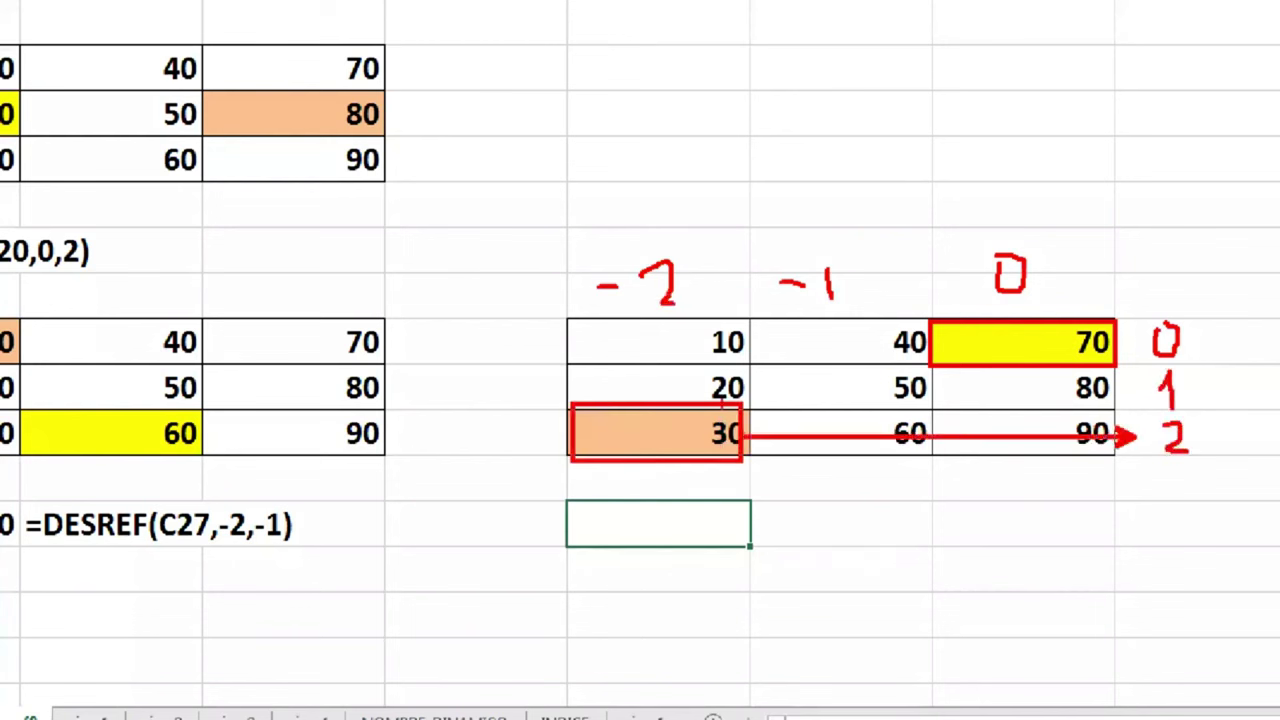
pyautogui.moveTo(638, 325); pyautogui.dragTo(640, 402)
pyautogui.press('Escape')
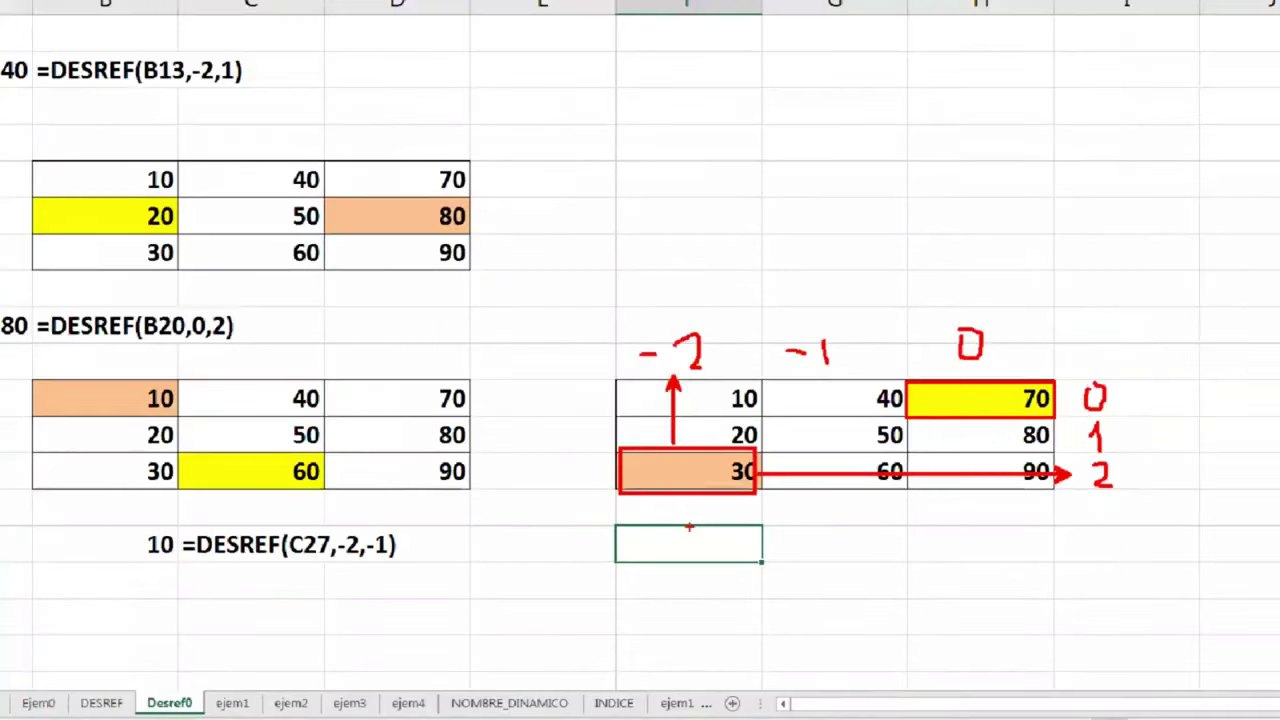
# Enter =DESREF(H25,2,-2) in F29, which returns 30
pyautogui.write('=')
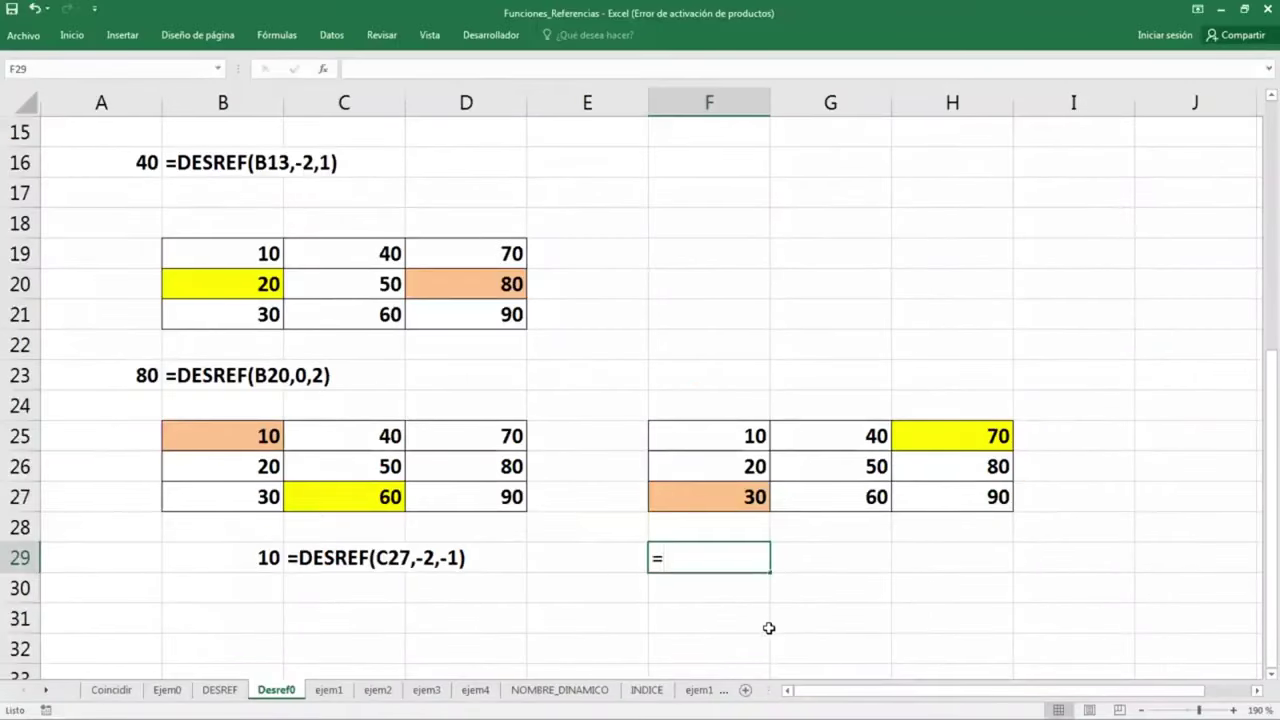
pyautogui.write('desre')
pyautogui.press('Tab')
pyautogui.press('Up')
pyautogui.press('Up')
pyautogui.press('Up')
pyautogui.press('Up')
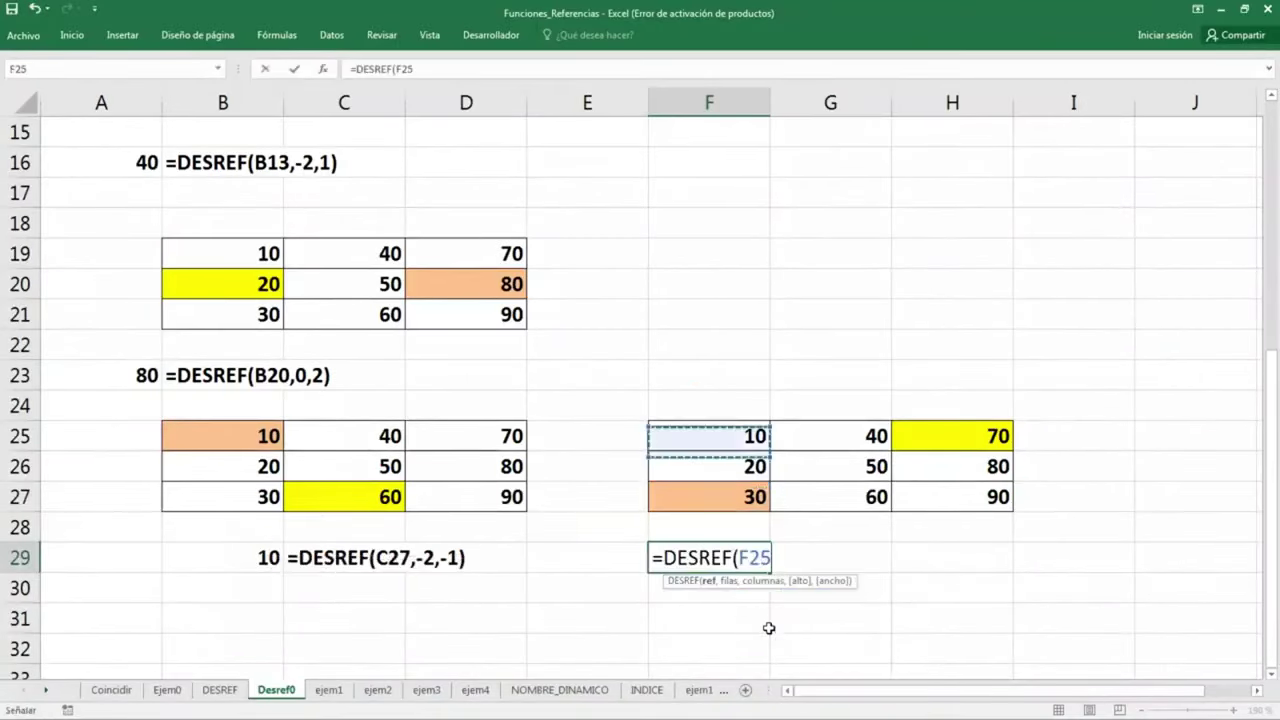
pyautogui.press('Up')
pyautogui.press('Down')
pyautogui.press('Right')
pyautogui.press('Right')
pyautogui.write(',')
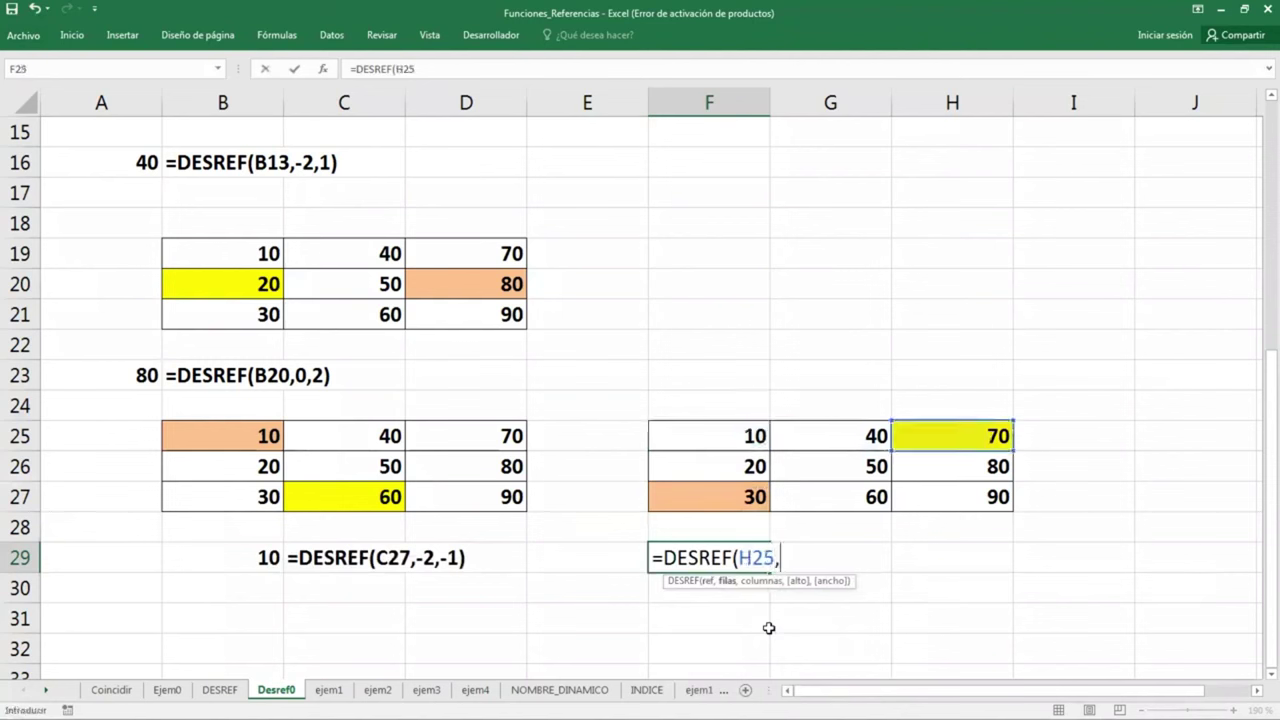
pyautogui.write('2,-2')
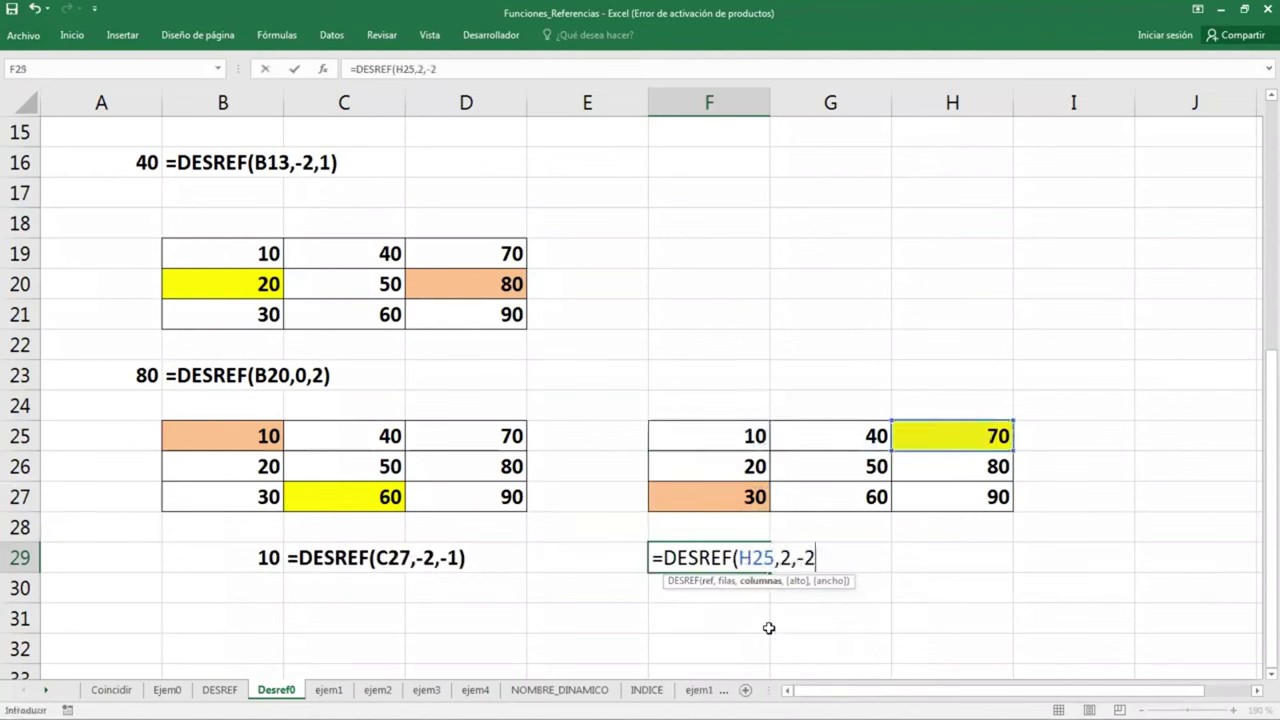
pyautogui.write(')')
pyautogui.hotkey('ctrl', 'Return')
# Show F29's formula text in G29 with =FORMULATEXTO(F29) and bold both cells
pyautogui.press('Right')
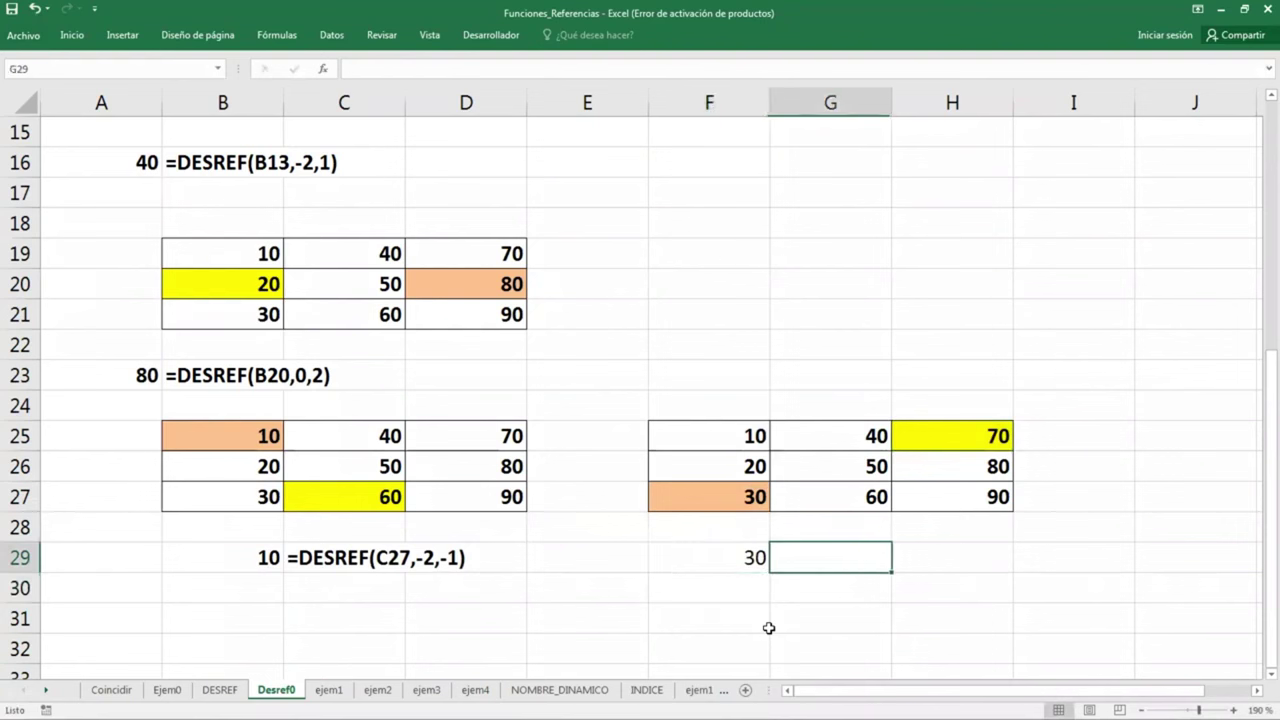
pyautogui.write('=for')
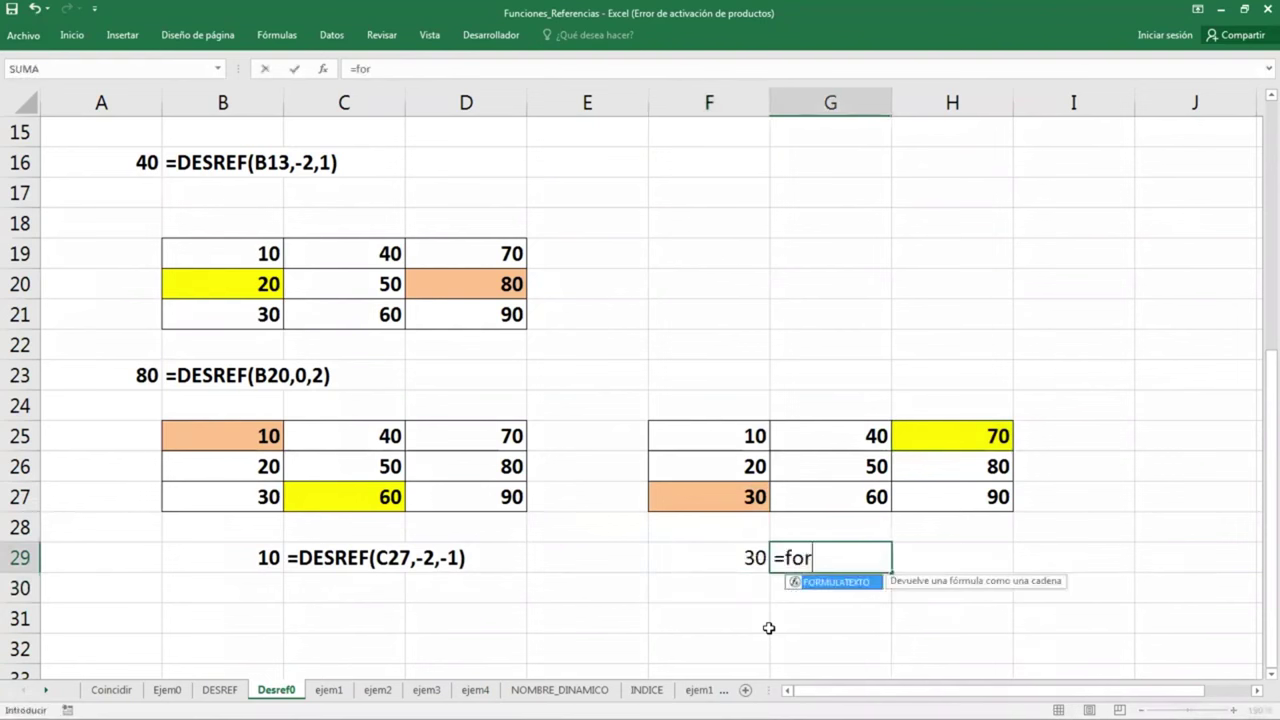
pyautogui.press('Tab')
pyautogui.press('Left')
pyautogui.hotkey('ctrl', 'Return')
pyautogui.press('Left')
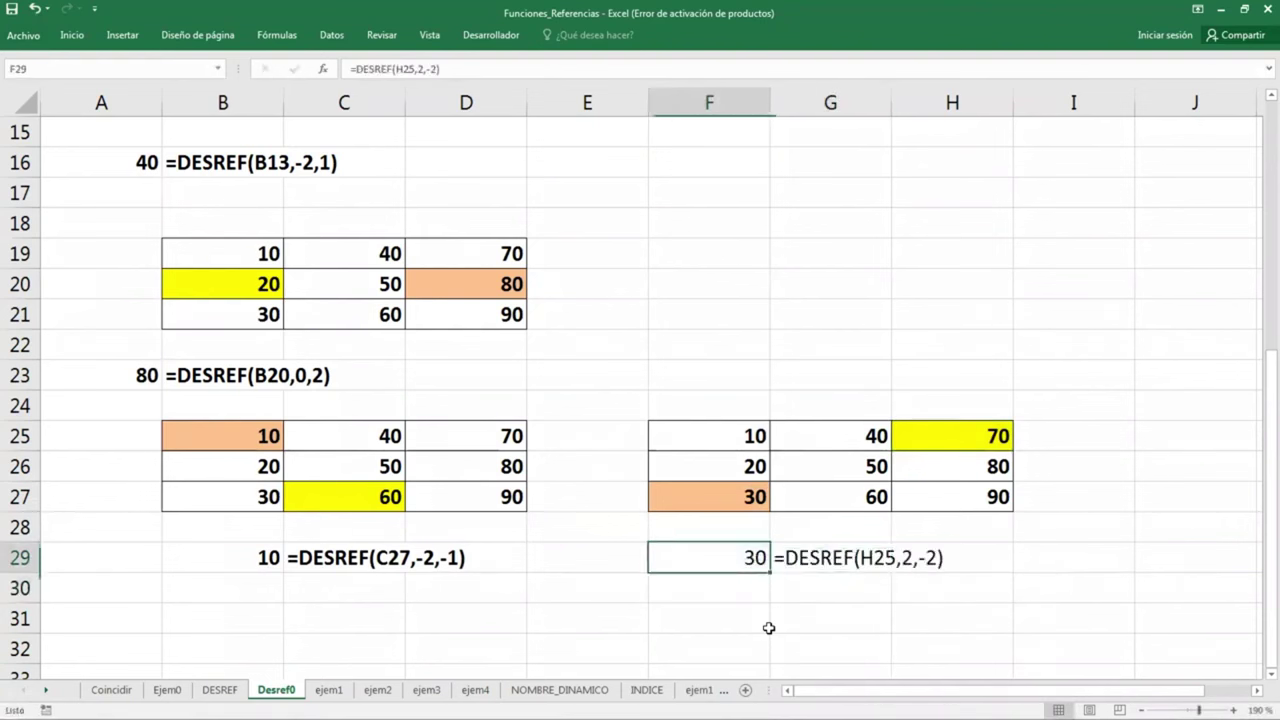
pyautogui.hotkey('shift', 'Right')
pyautogui.click(768, 628)
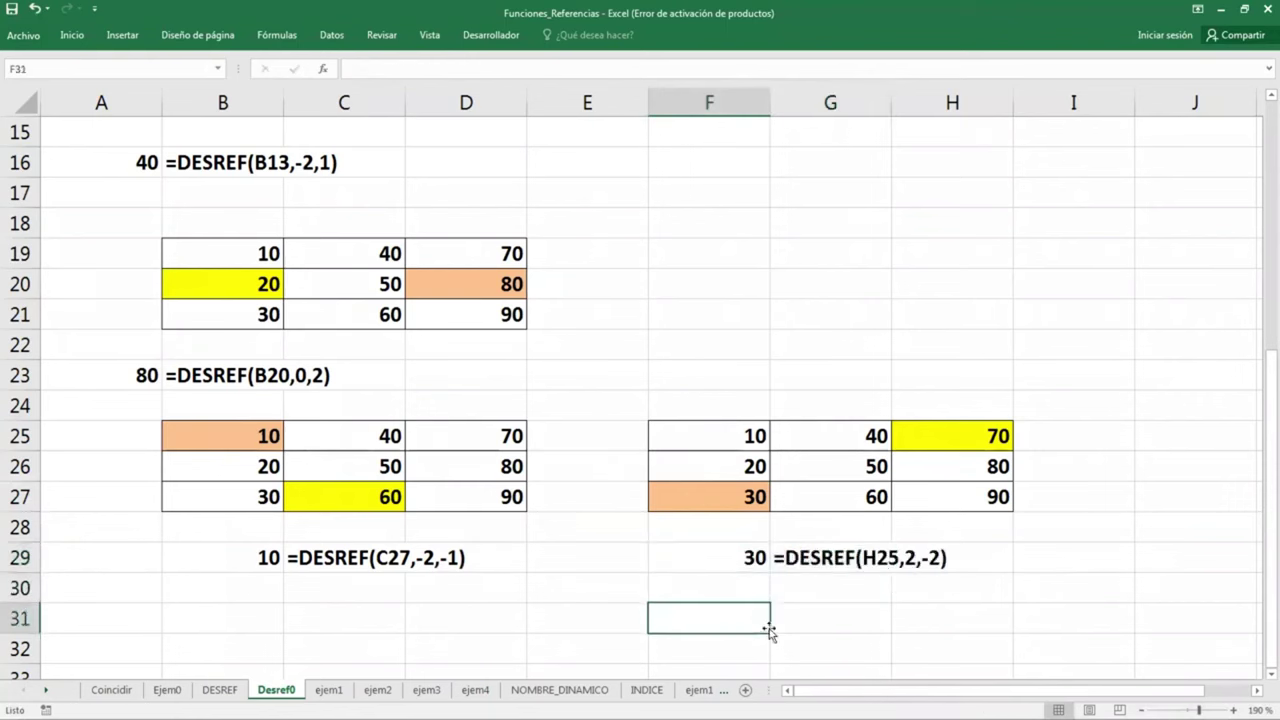
# Leave the Desref0 examples and switch to the ejem1 sheet with Ctrl+PgDn
pyautogui.scroll(-2, 663, 508)
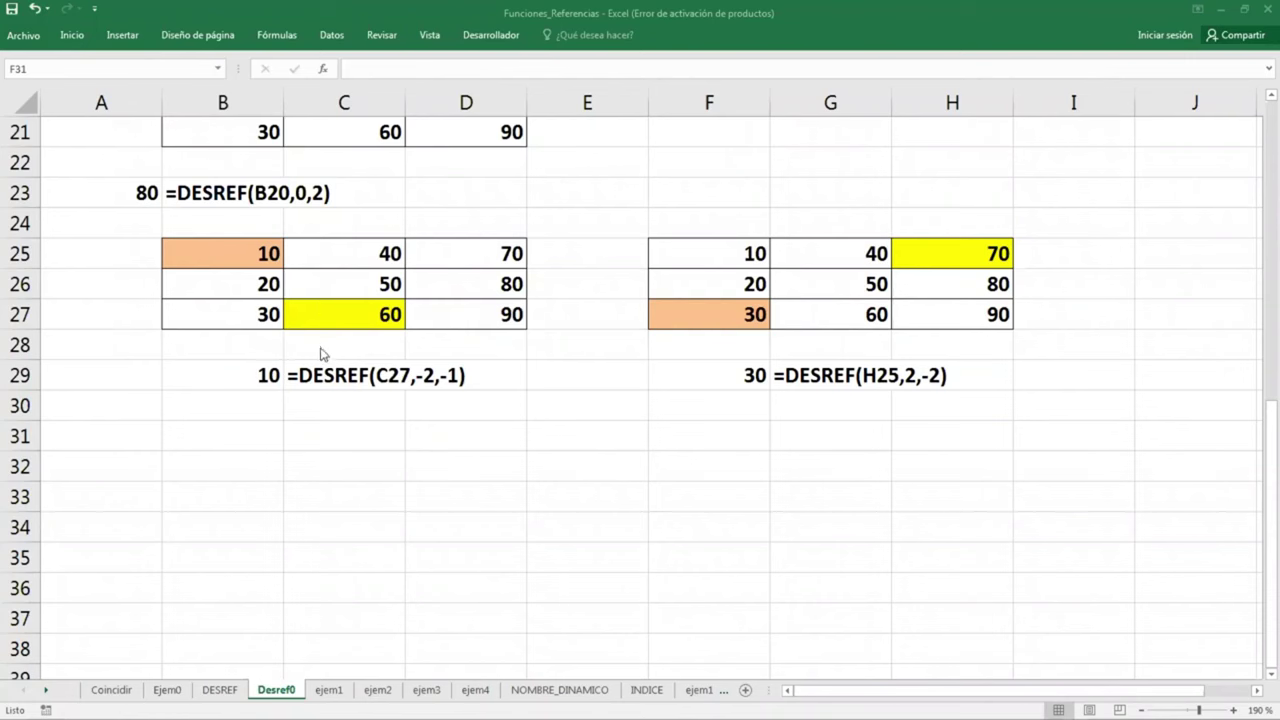
pyautogui.click(287, 398)
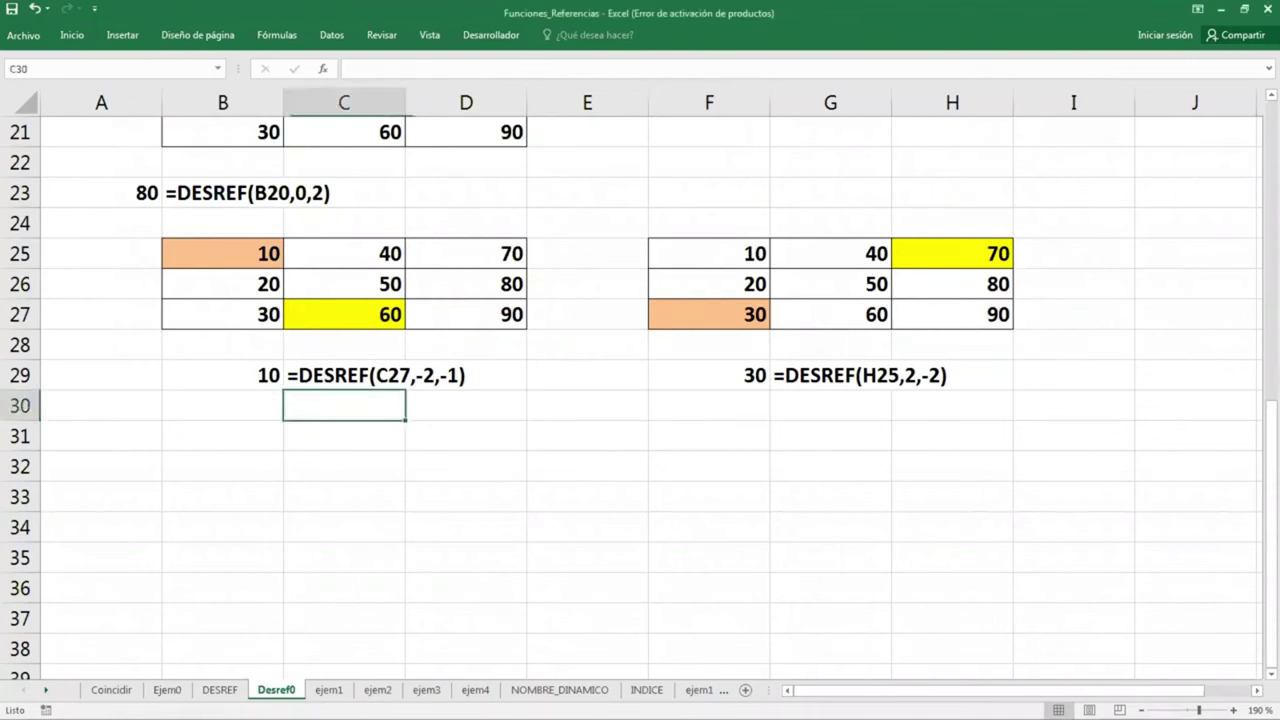
pyautogui.hotkey('ctrl', 'pagedown')
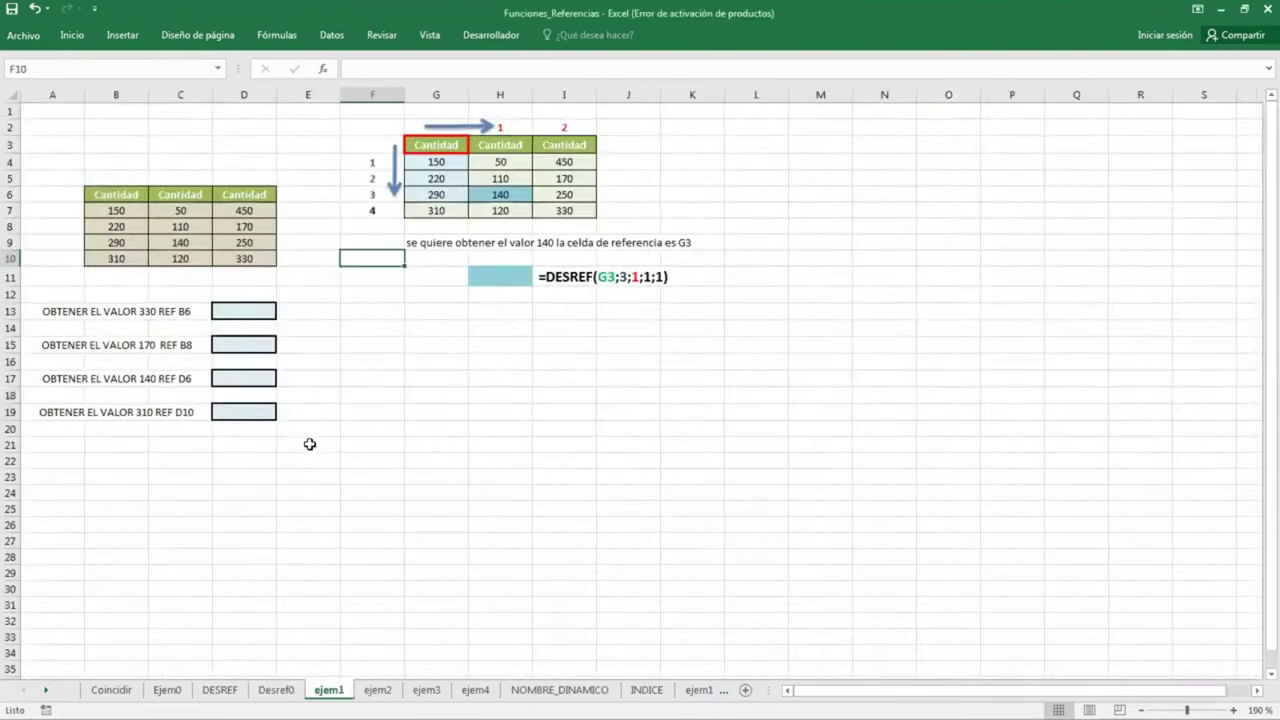
pyautogui.keyDown('ctrl'); pyautogui.scroll(4, 310, 444); pyautogui.keyUp('ctrl')
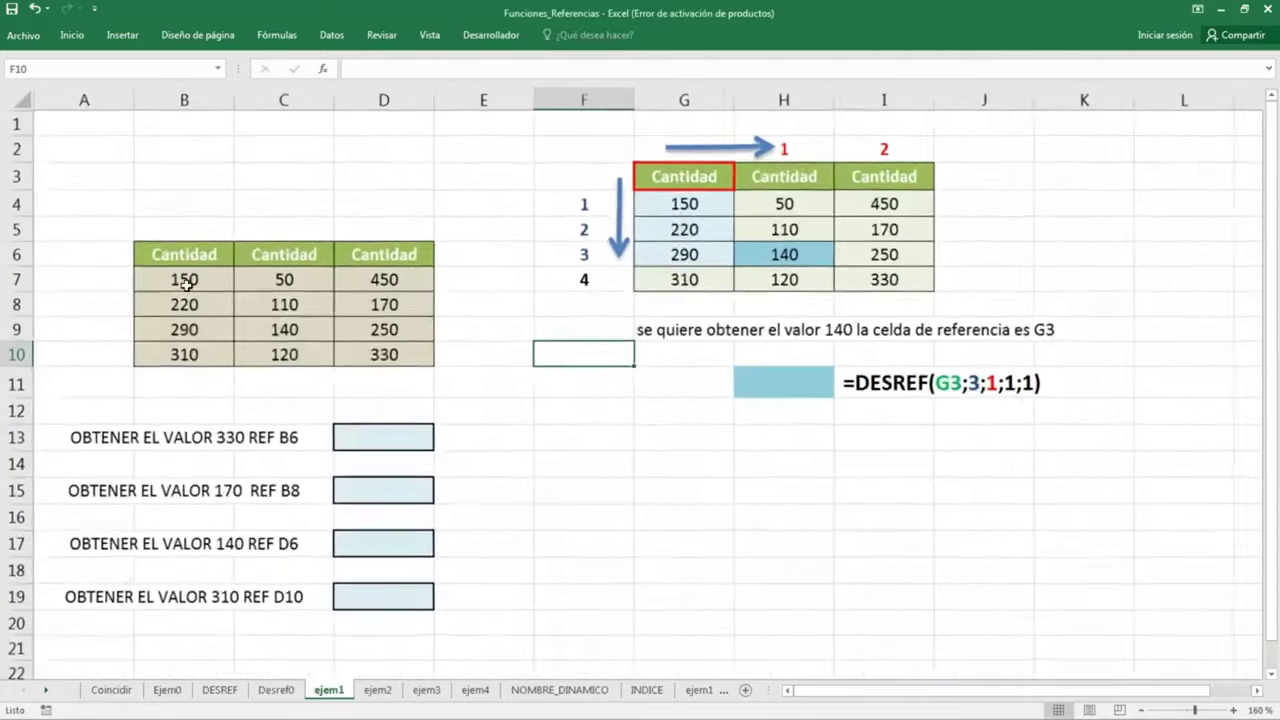
pyautogui.click(266, 455)
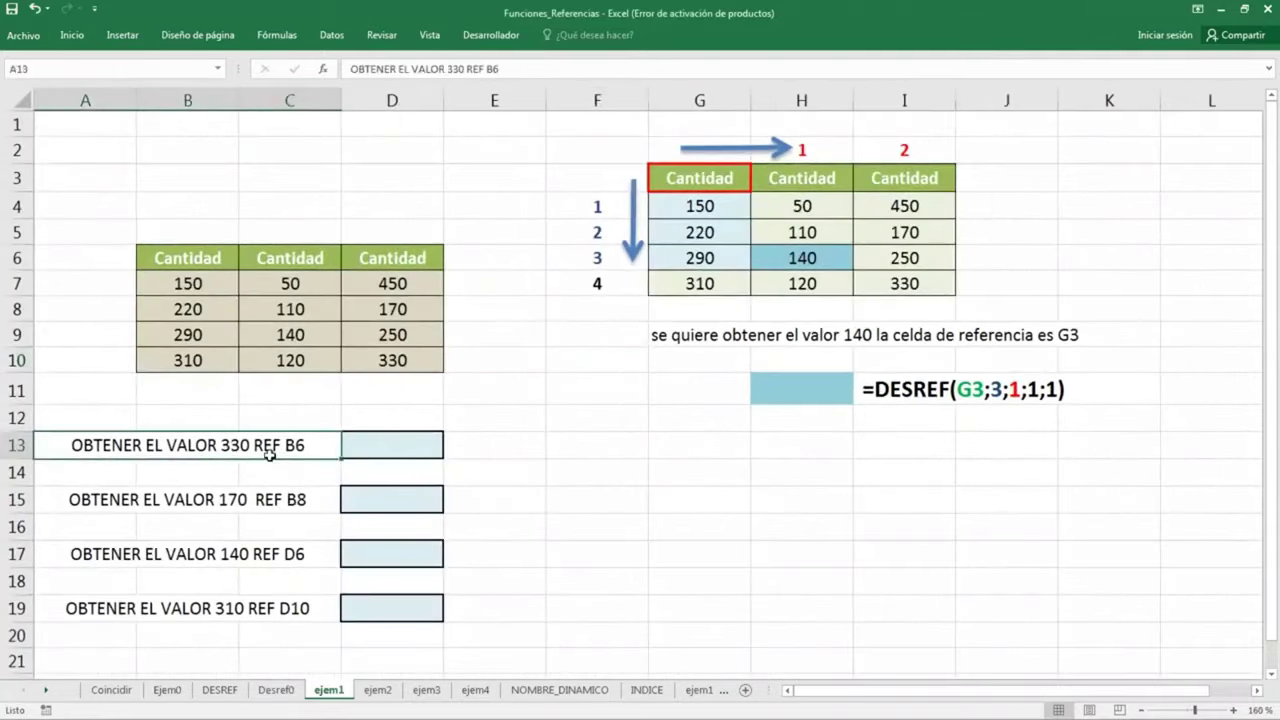
pyautogui.click(196, 256)
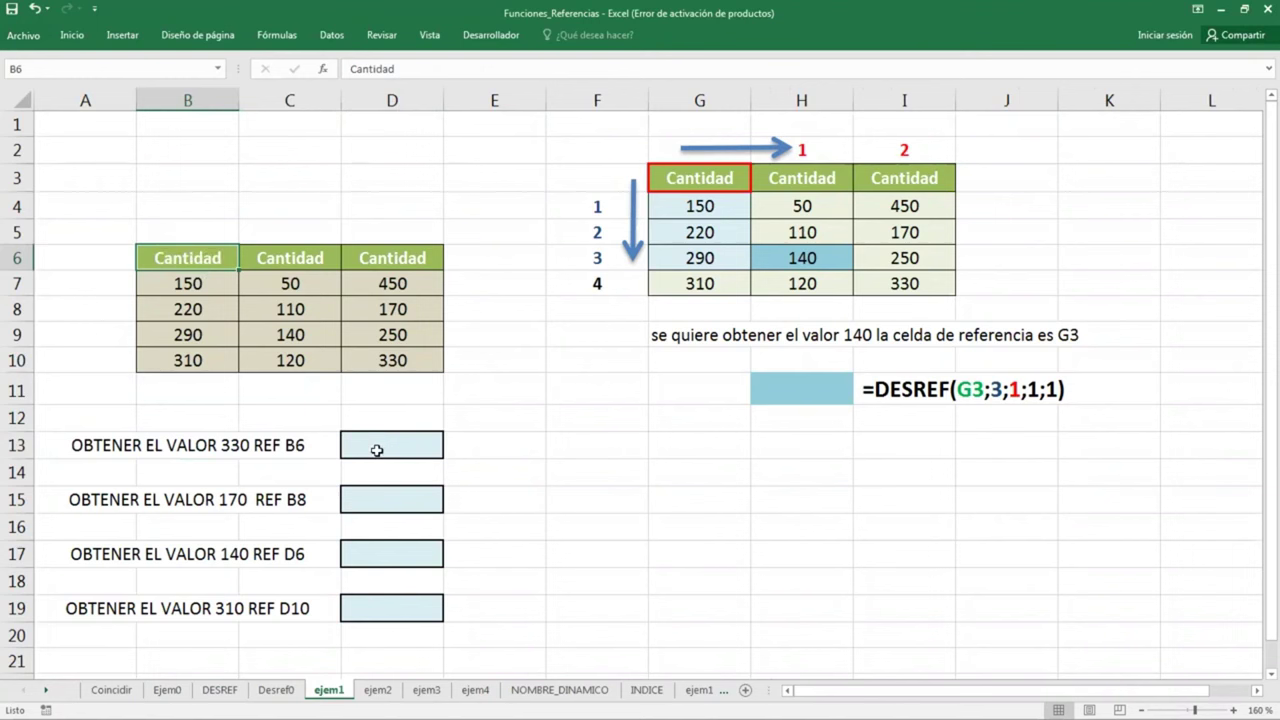
pyautogui.moveTo(376, 450); pyautogui.dragTo(375, 610)
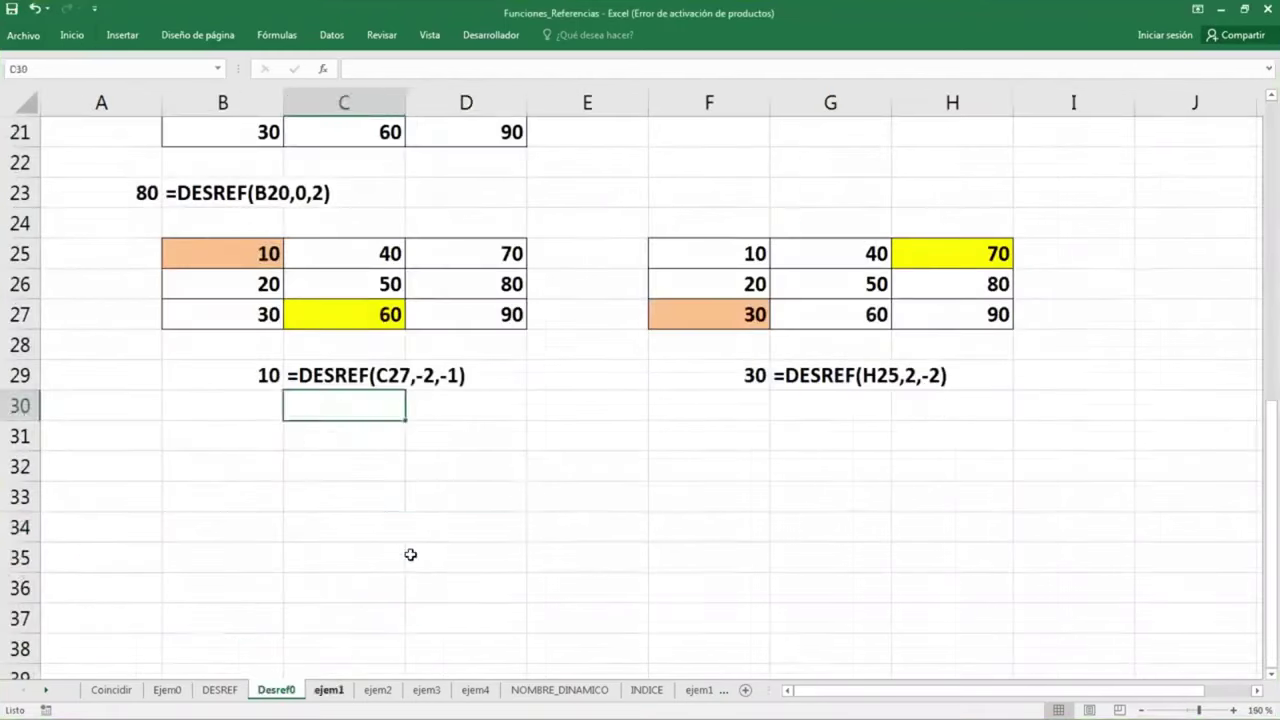
# Back on Desref0, copy the 10–90 table in B2:D4
pyautogui.click(415, 535)
pyautogui.scroll(3, 279, 410)
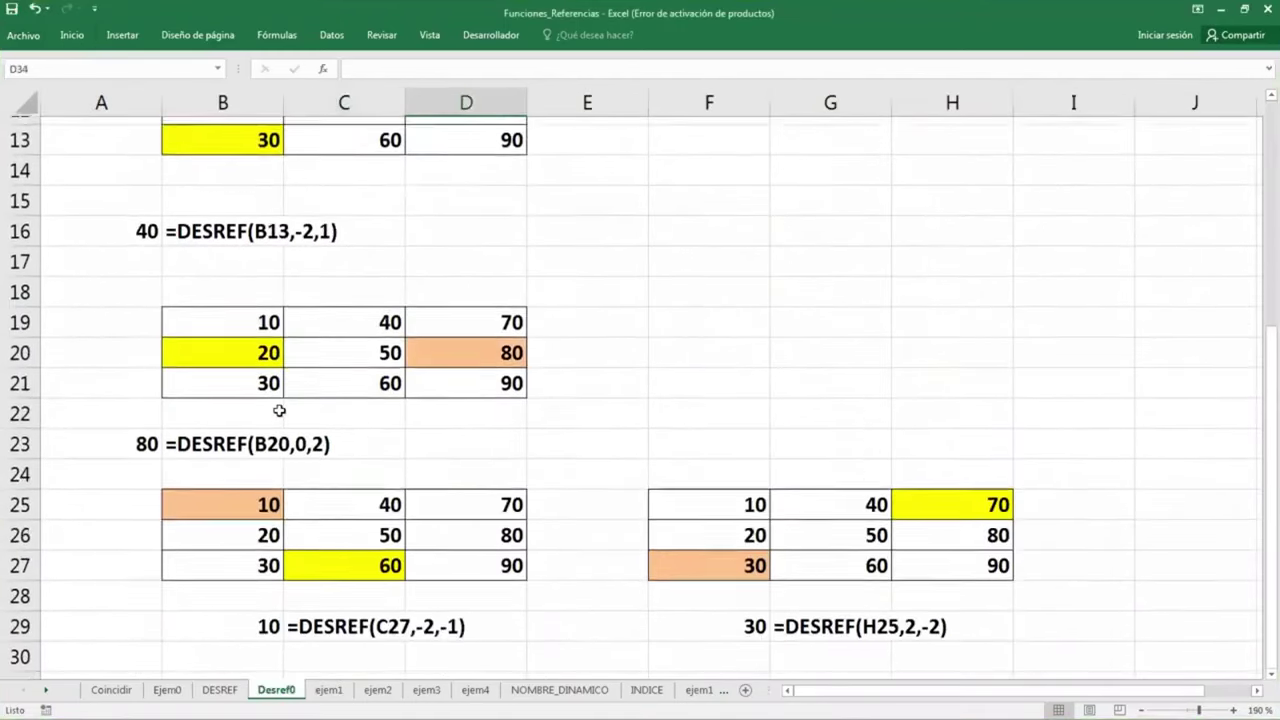
pyautogui.scroll(1, 271, 349)
pyautogui.scroll(2, 240, 289)
pyautogui.scroll(1, 251, 254)
pyautogui.scroll(-1, 243, 245)
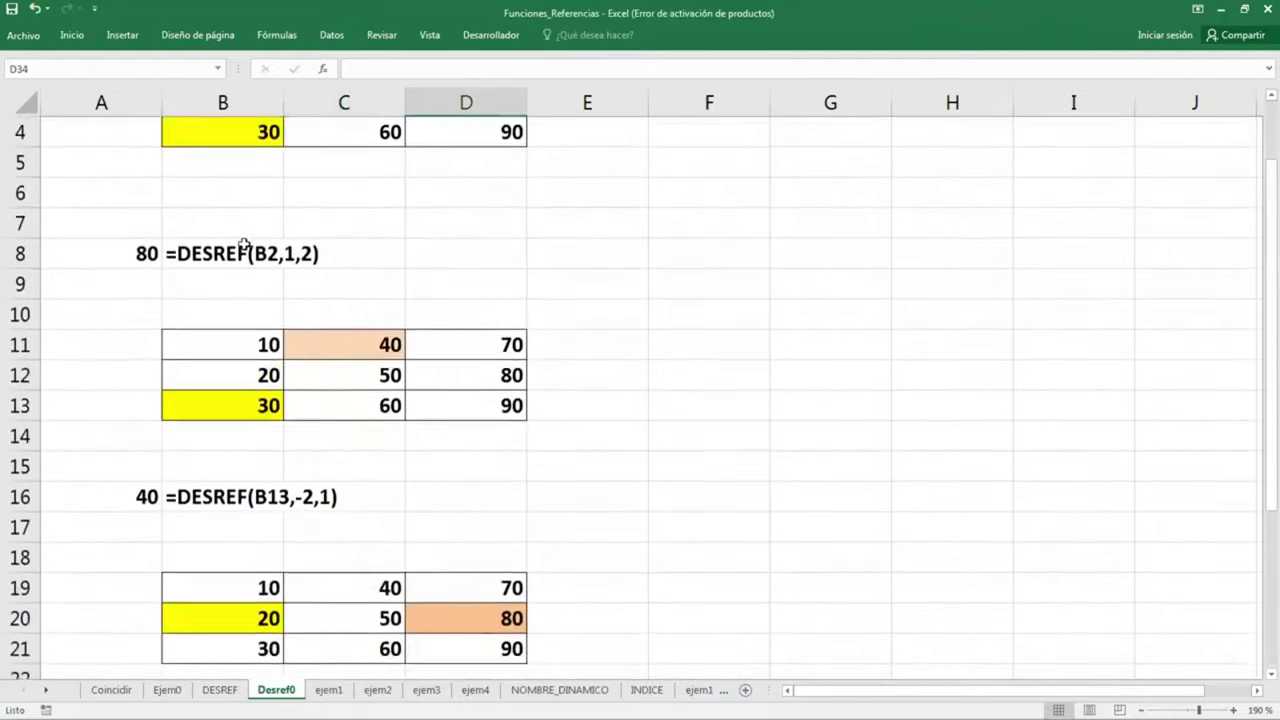
pyautogui.scroll(2, 243, 245)
pyautogui.moveTo(246, 169); pyautogui.dragTo(440, 209)
pyautogui.rightClick(443, 214)
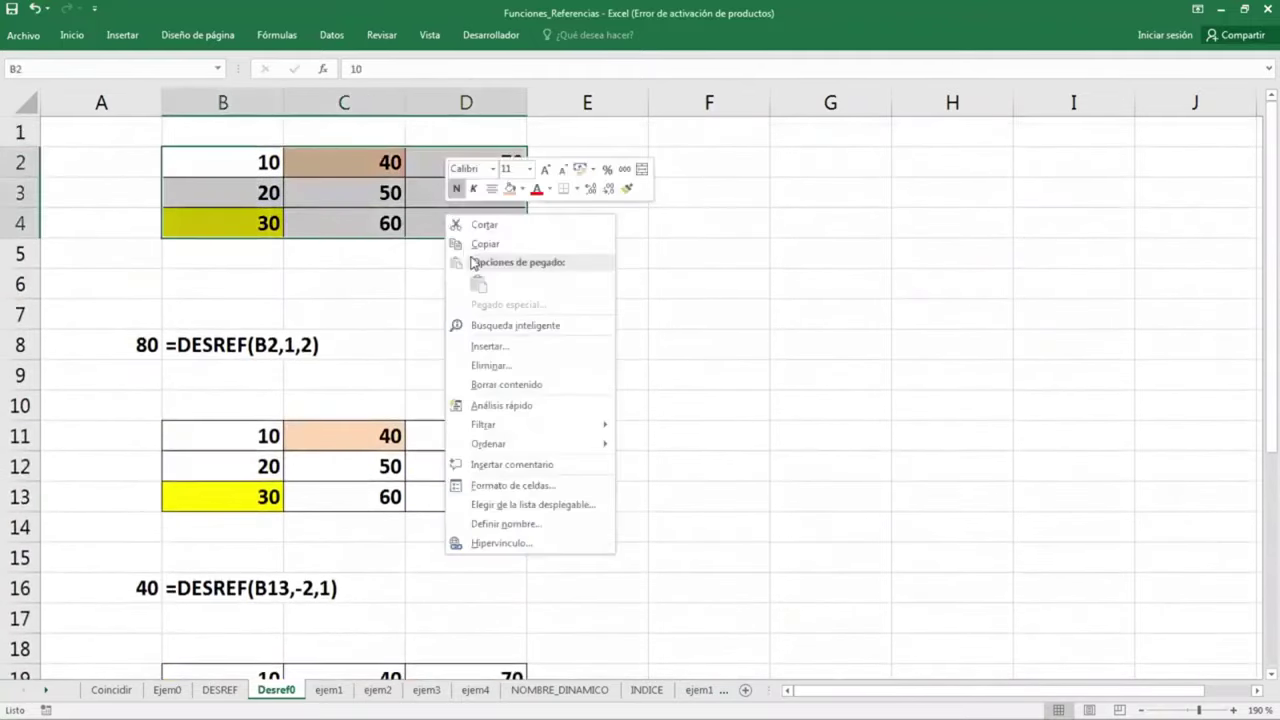
pyautogui.click(484, 244)
# Paste the copied table into B36:D38
pyautogui.scroll(-5, 300, 534)
pyautogui.scroll(-4, 237, 400)
pyautogui.scroll(-2, 218, 244)
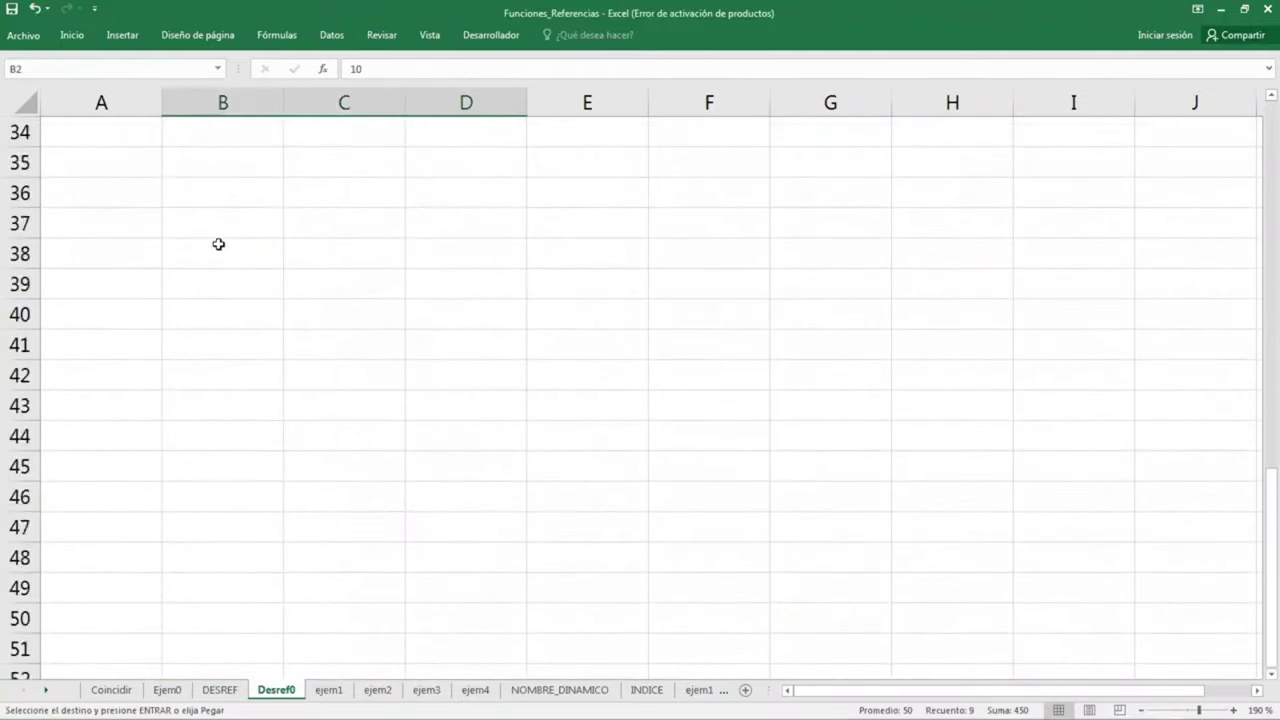
pyautogui.click(232, 199)
pyautogui.rightClick(234, 202)
pyautogui.click(266, 261)
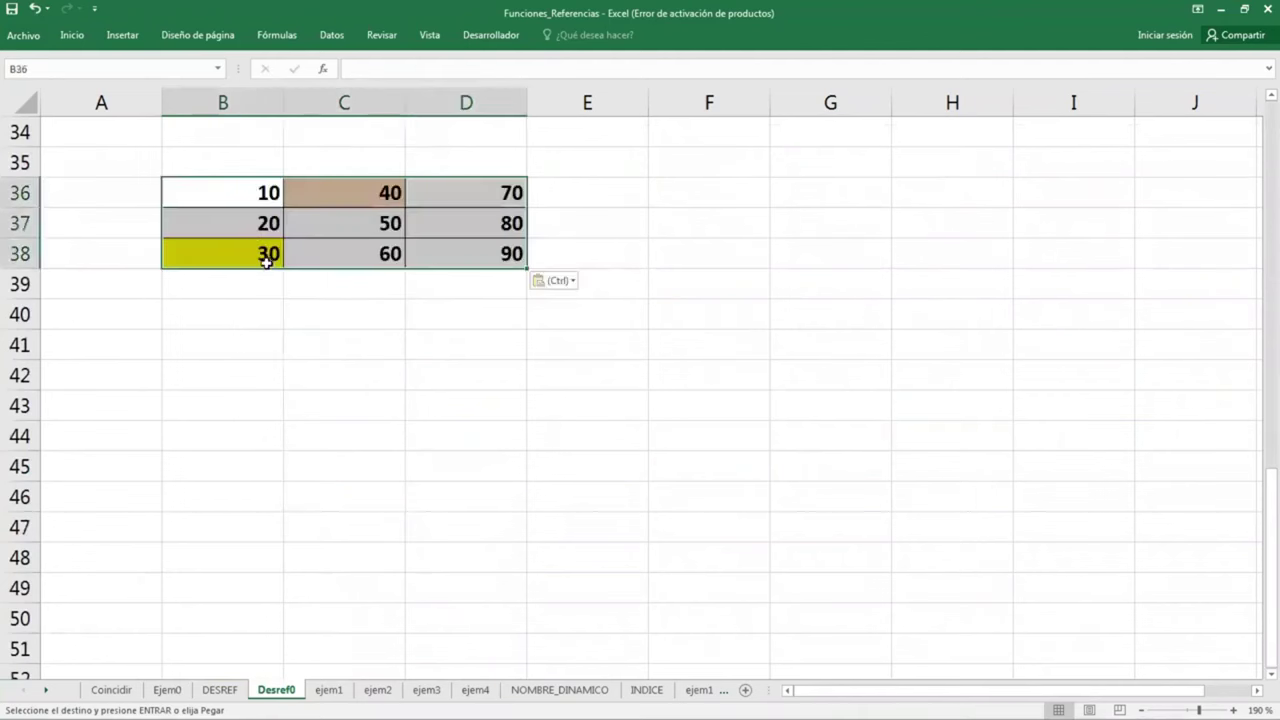
# Remove all fill from B36:D38, then fill only B36 yellow
pyautogui.moveTo(231, 200); pyautogui.dragTo(443, 251)
pyautogui.click(70, 36)
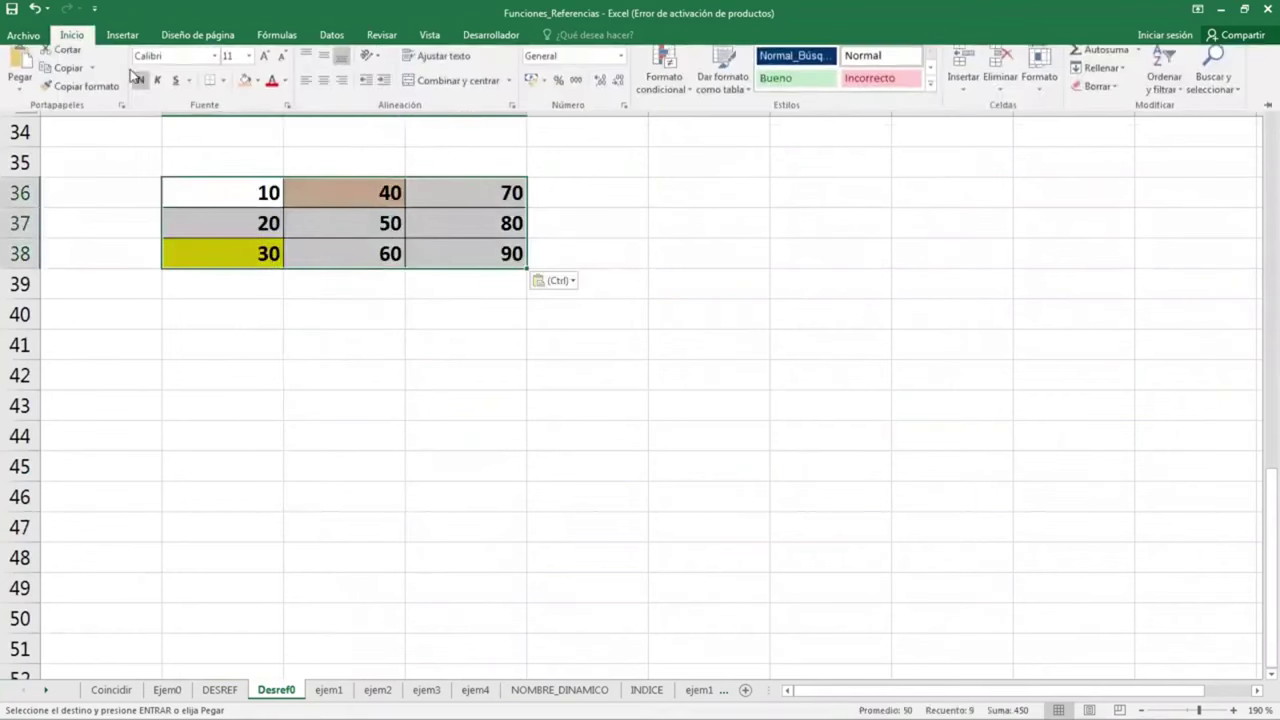
pyautogui.click(257, 87)
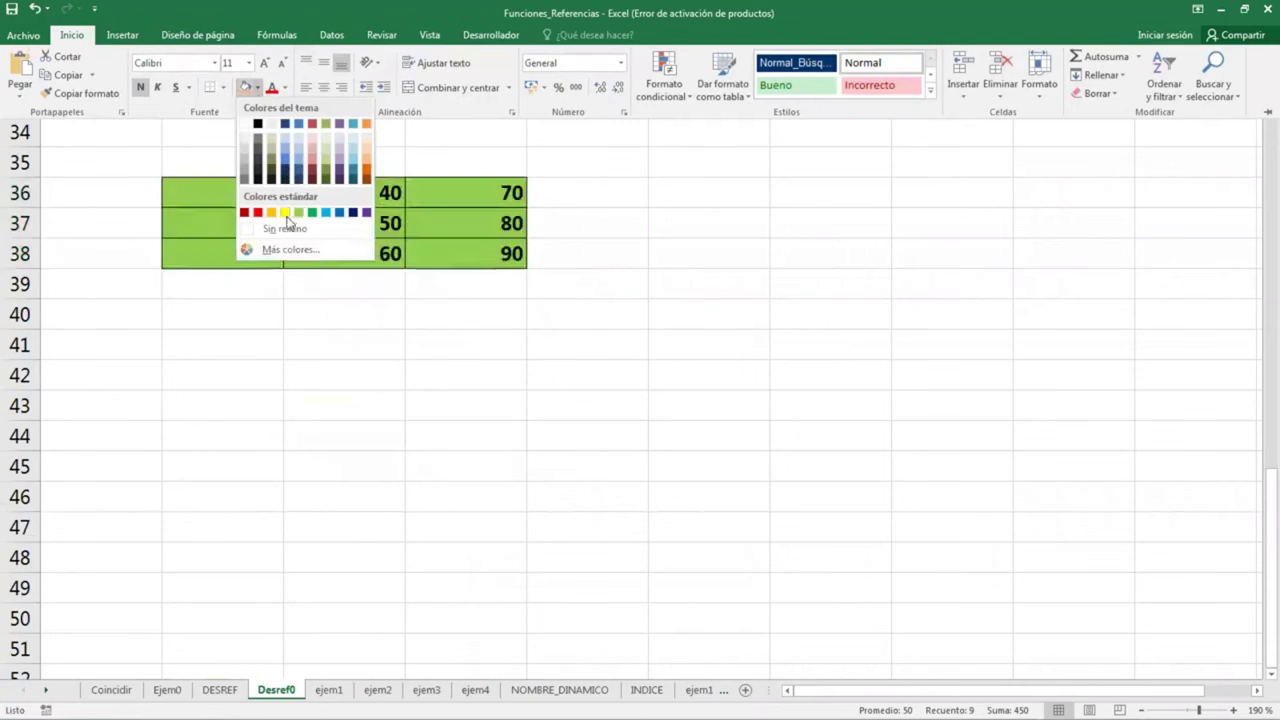
pyautogui.click(285, 228)
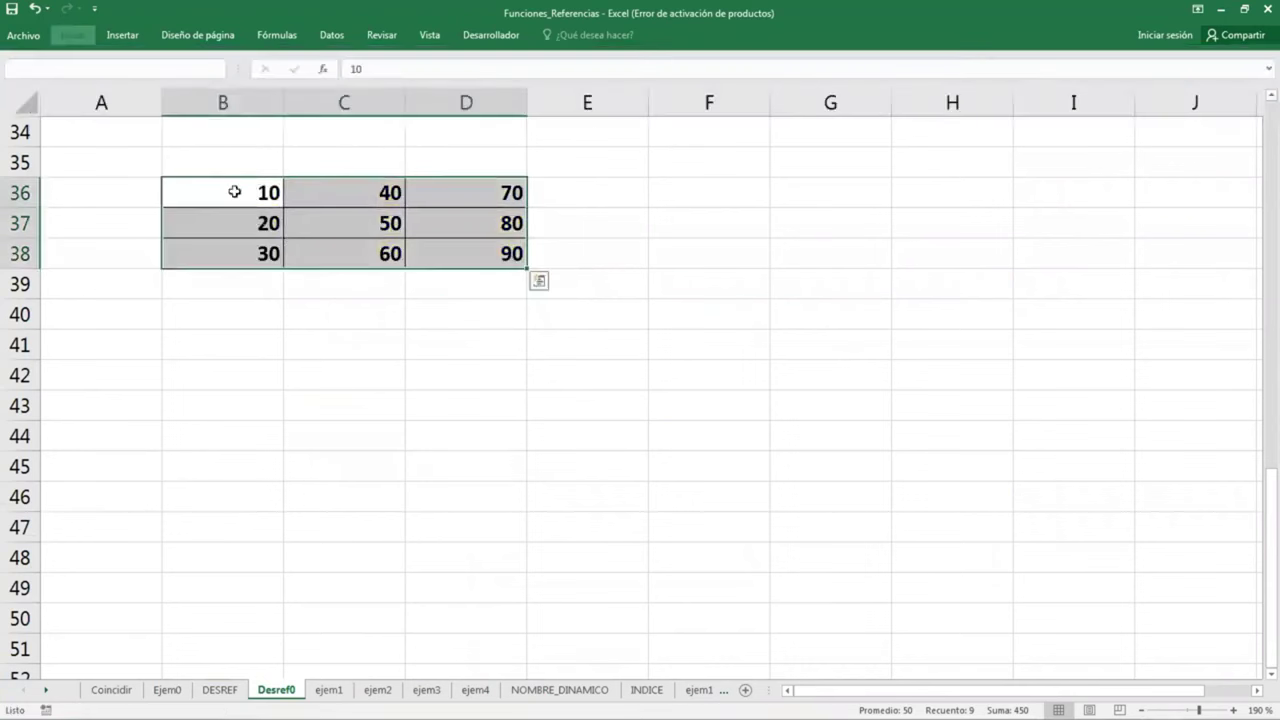
pyautogui.click(230, 191)
pyautogui.click(72, 35)
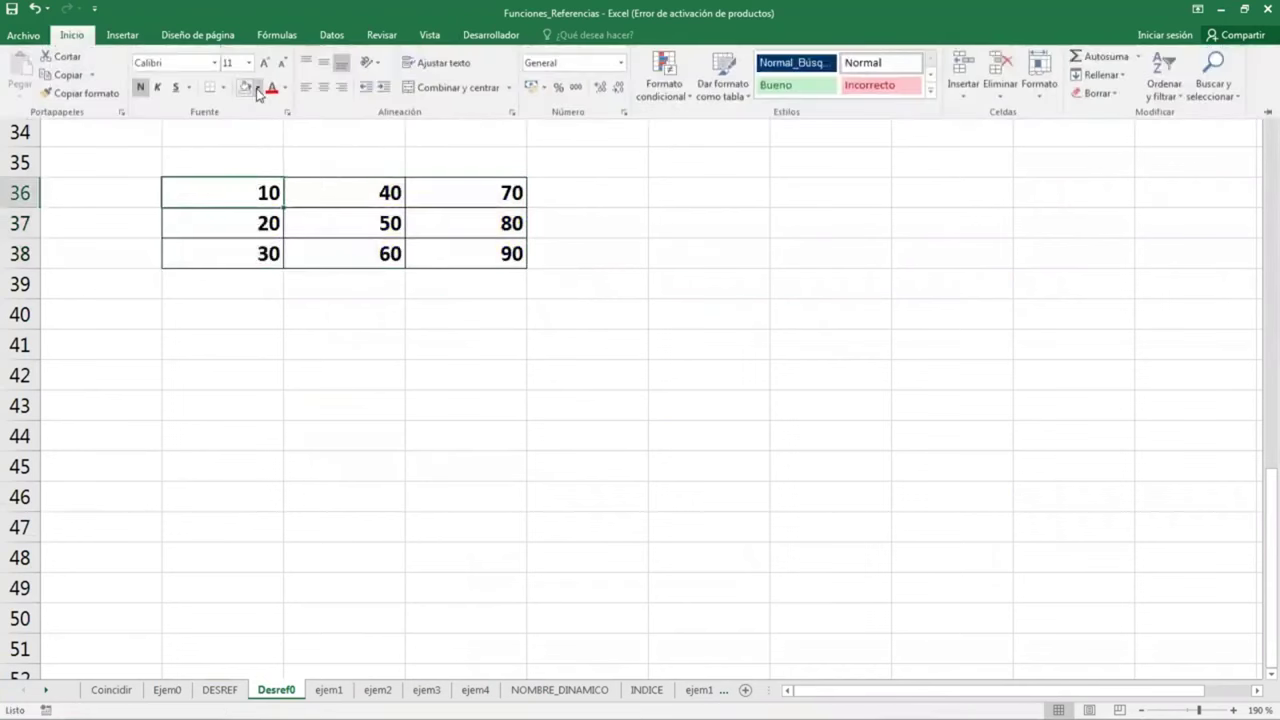
pyautogui.click(257, 87)
pyautogui.click(284, 213)
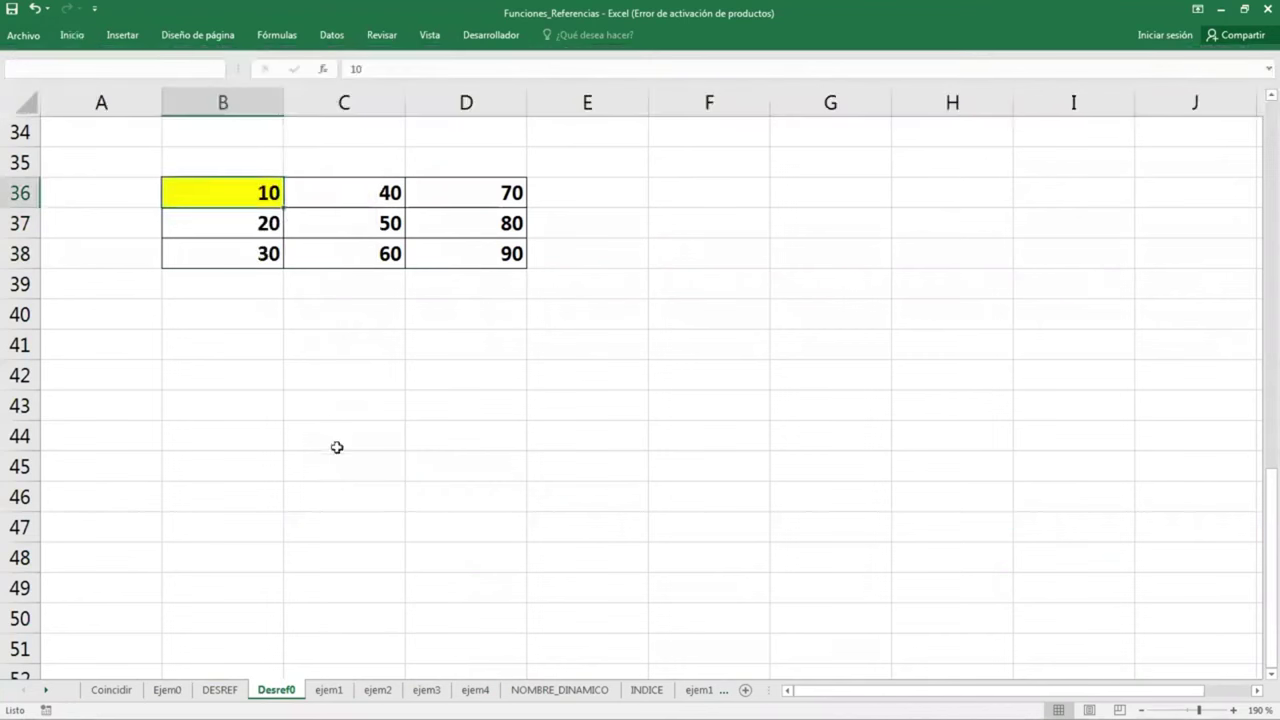
pyautogui.click(337, 447)
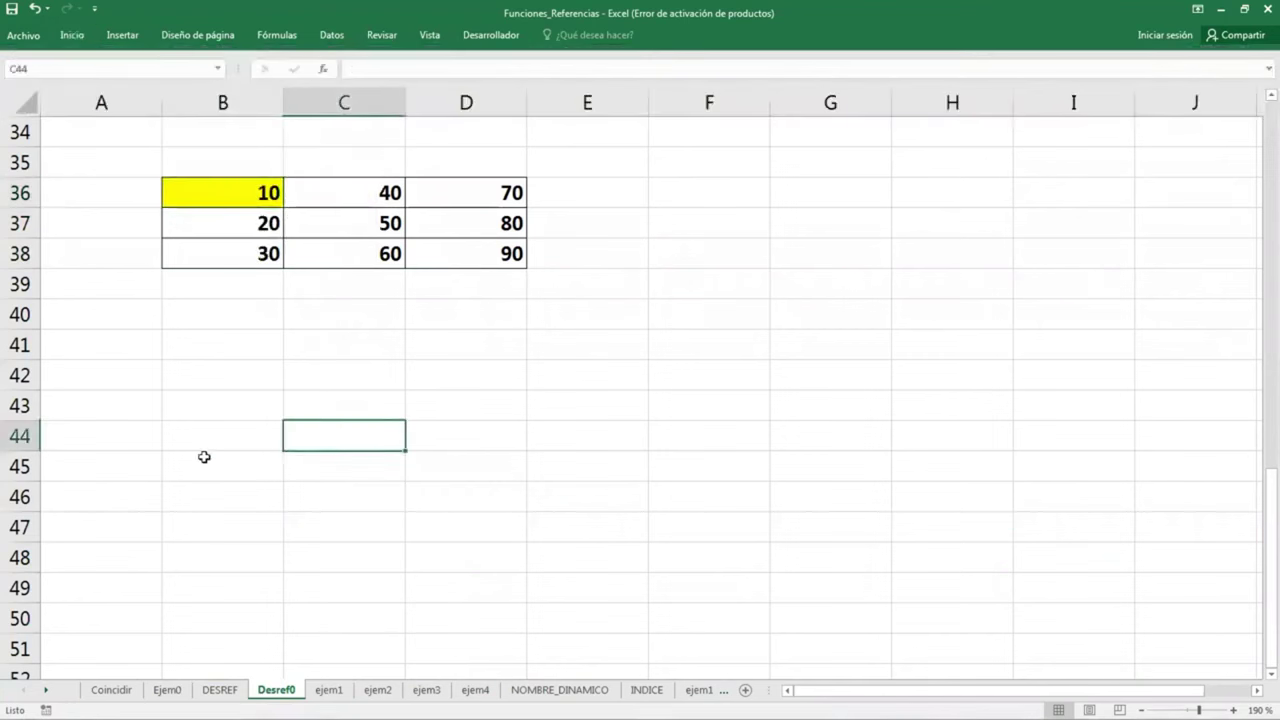
pyautogui.click(1141, 410)
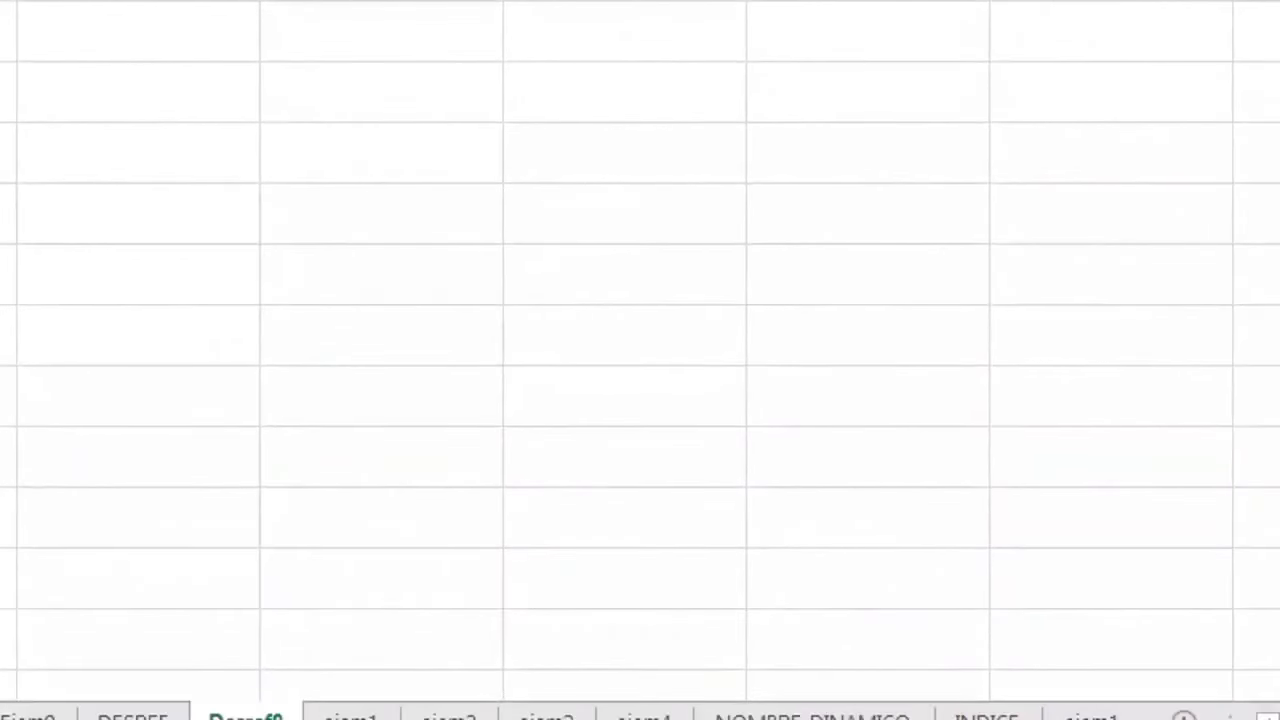
# Box the reference cell in red and label column offsets 0–2 and row offsets 0–1 with arrows
pyautogui.moveTo(257, 70); pyautogui.dragTo(494, 126)
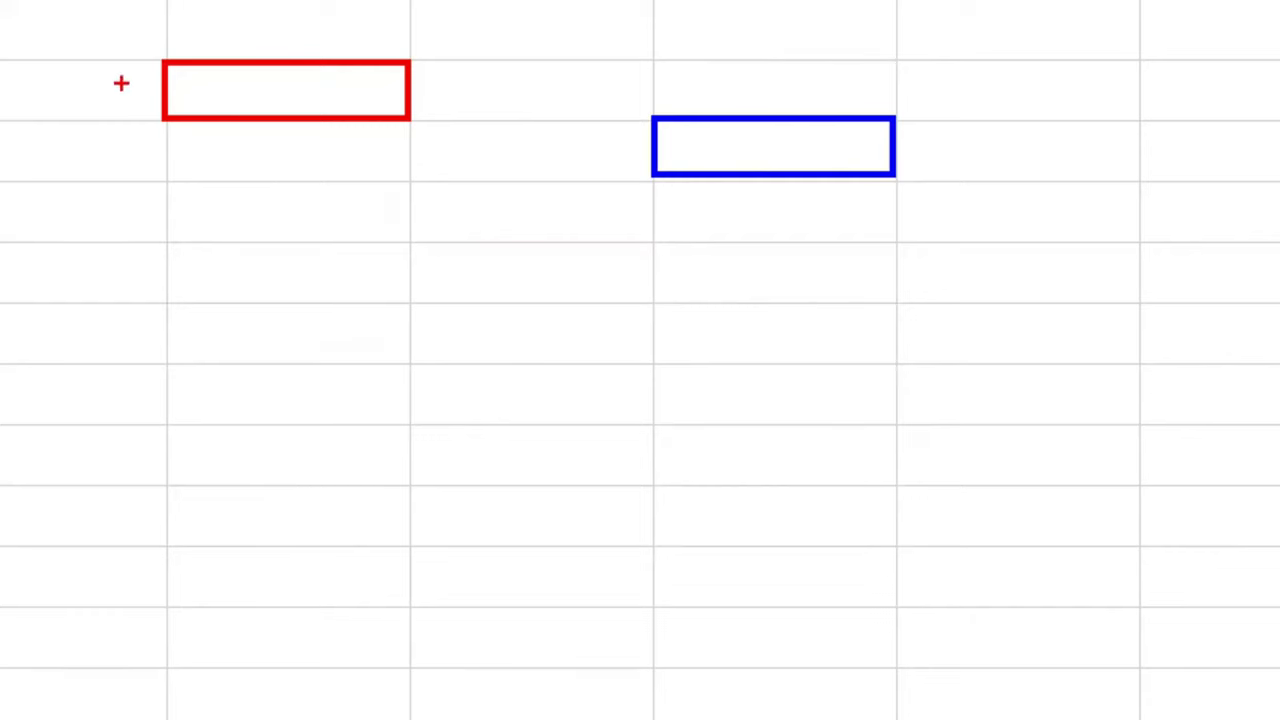
pyautogui.moveTo(121, 80)
pyautogui.mouseDown()
pyautogui.moveTo(98, 112)
pyautogui.moveTo(143, 112)
pyautogui.mouseUp()
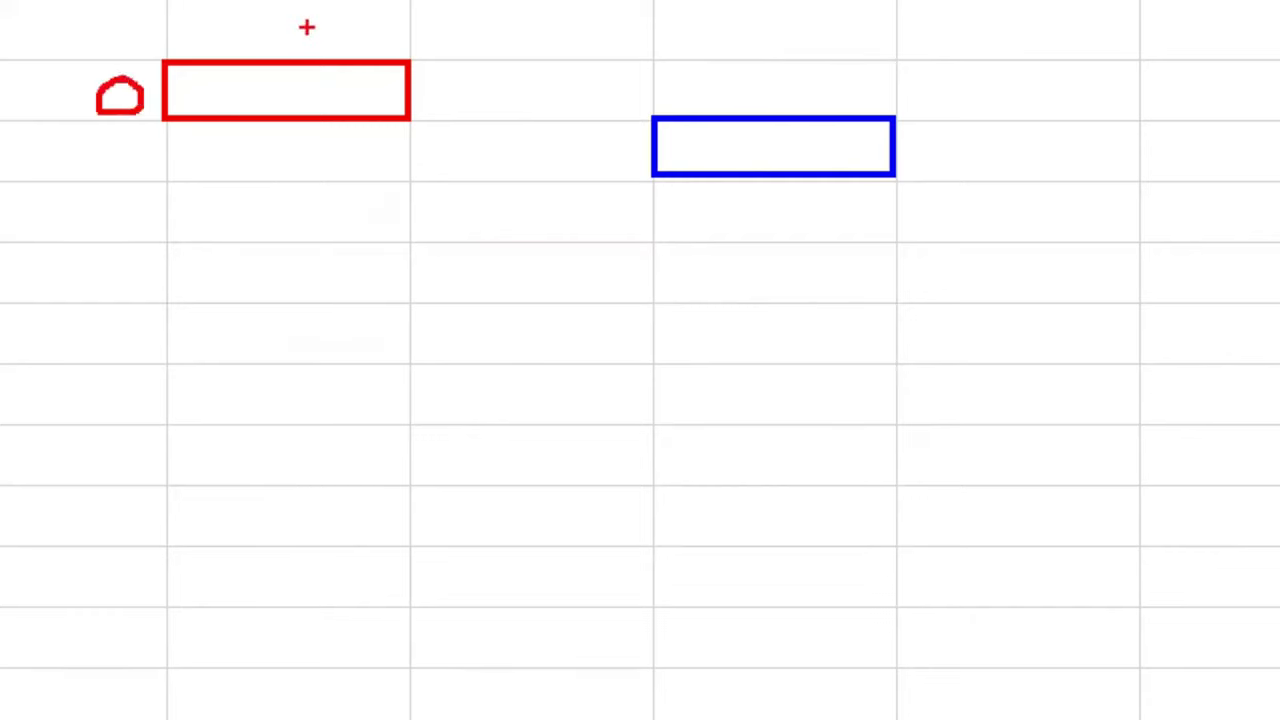
pyautogui.moveTo(305, 18)
pyautogui.mouseDown()
pyautogui.moveTo(292, 42)
pyautogui.moveTo(304, 34)
pyautogui.mouseUp()
pyautogui.moveTo(522, 40); pyautogui.dragTo(538, 42)
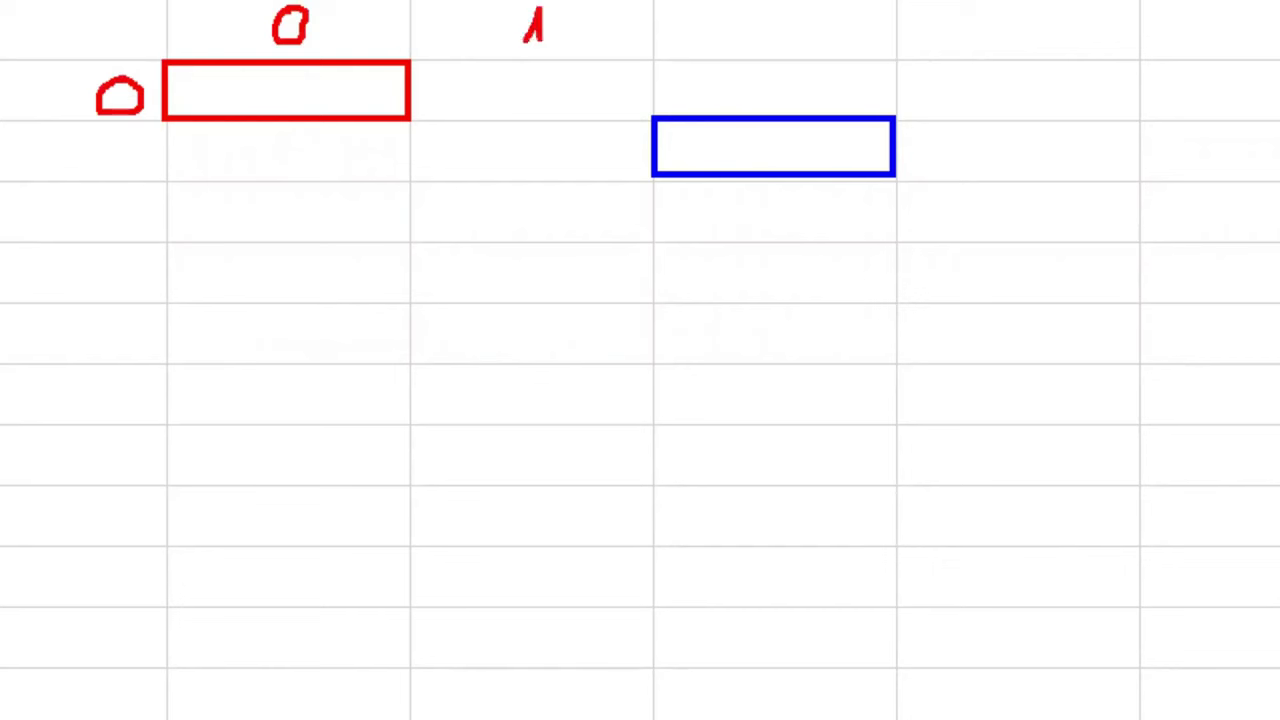
pyautogui.moveTo(718, 10); pyautogui.dragTo(758, 62)
pyautogui.click(698, 72)
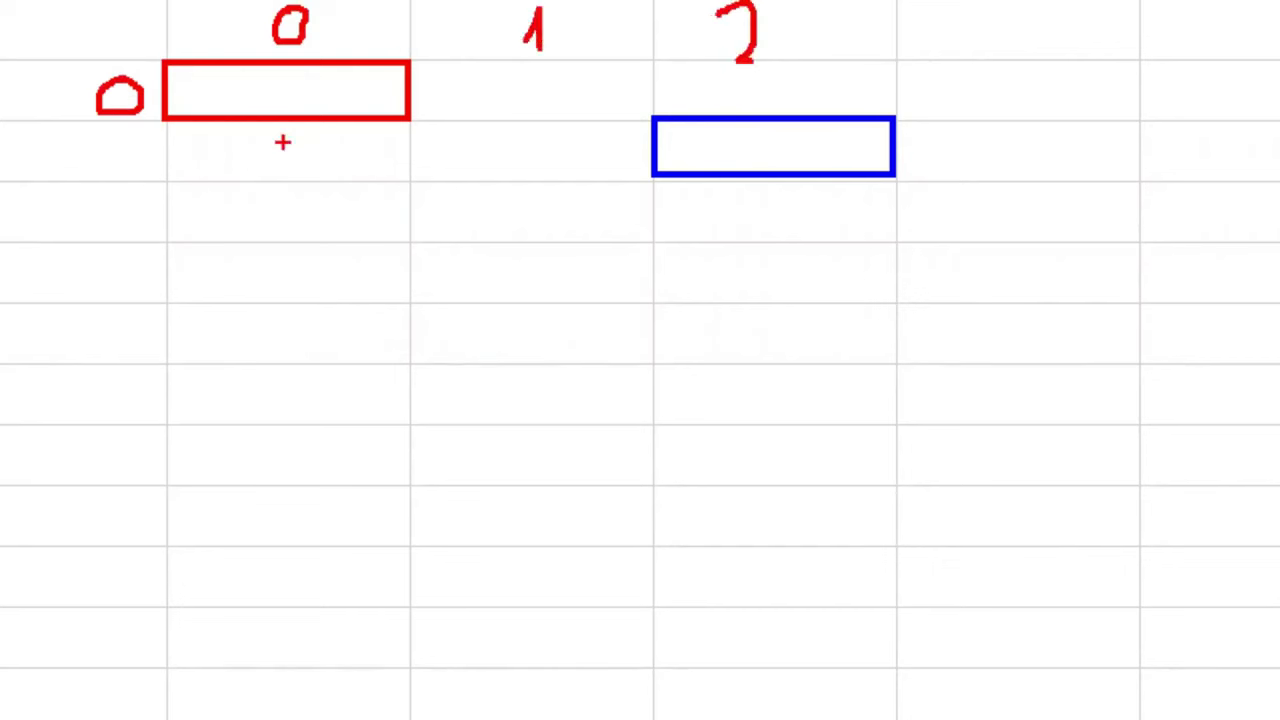
pyautogui.moveTo(98, 148)
pyautogui.mouseDown()
pyautogui.moveTo(114, 172)
pyautogui.moveTo(172, 168)
pyautogui.mouseUp()
pyautogui.moveTo(145, 158); pyautogui.dragTo(608, 160)
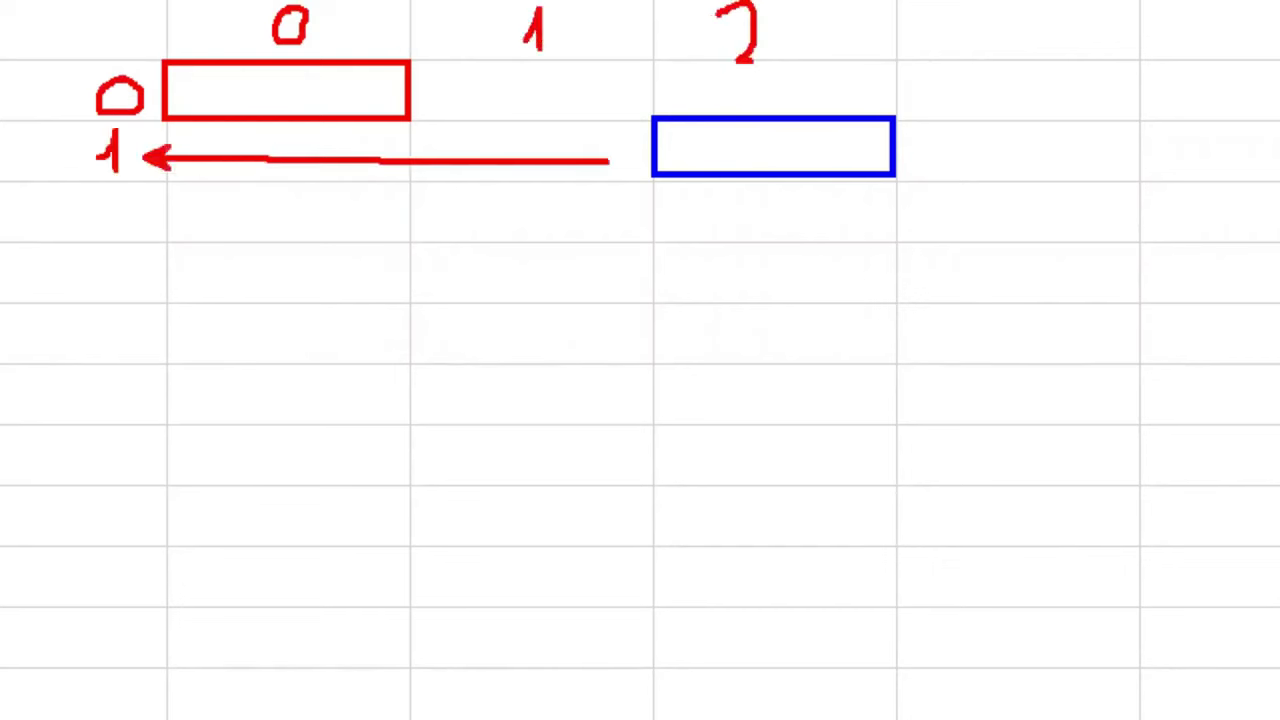
pyautogui.moveTo(736, 100); pyautogui.dragTo(736, 68)
pyautogui.moveTo(726, 98); pyautogui.dragTo(748, 98)
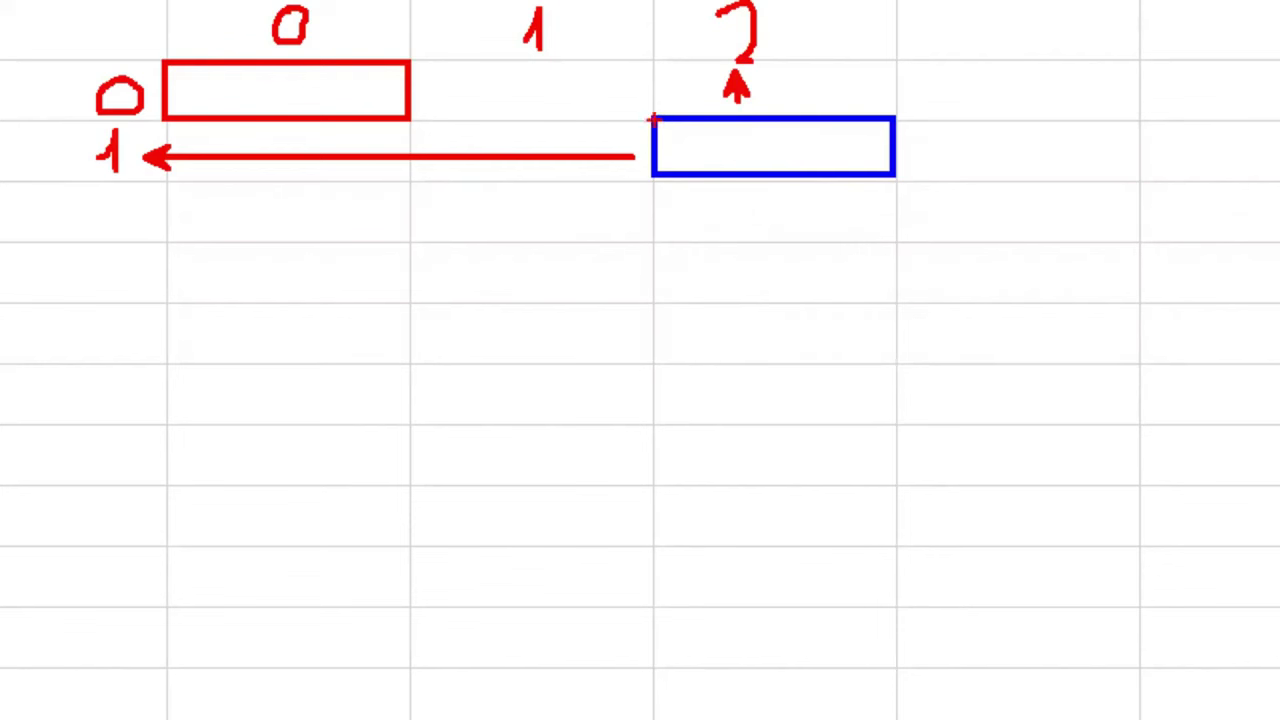
# Draw a box from the blue target cell stretching four rows down, with a text note below
pyautogui.moveTo(650, 118)
pyautogui.mouseDown()
pyautogui.moveTo(897, 183)
pyautogui.moveTo(895, 354)
pyautogui.mouseUp()
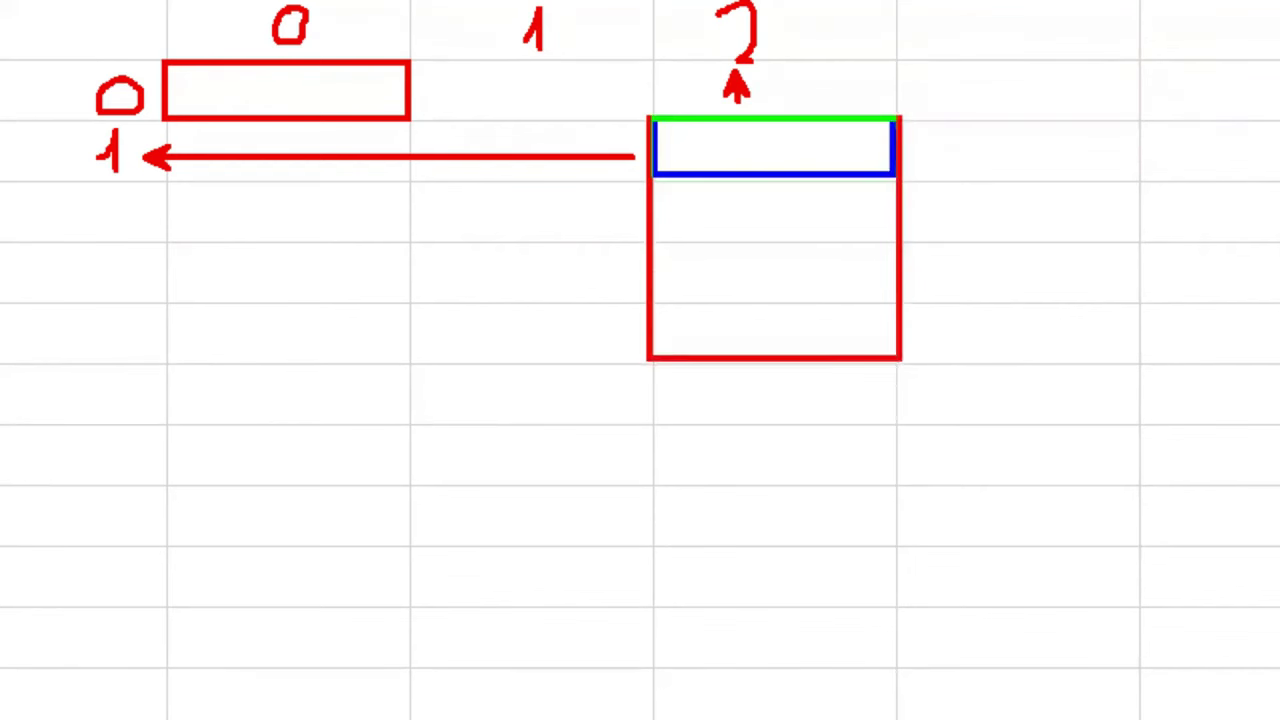
pyautogui.moveTo(895, 354); pyautogui.dragTo(924, 140)
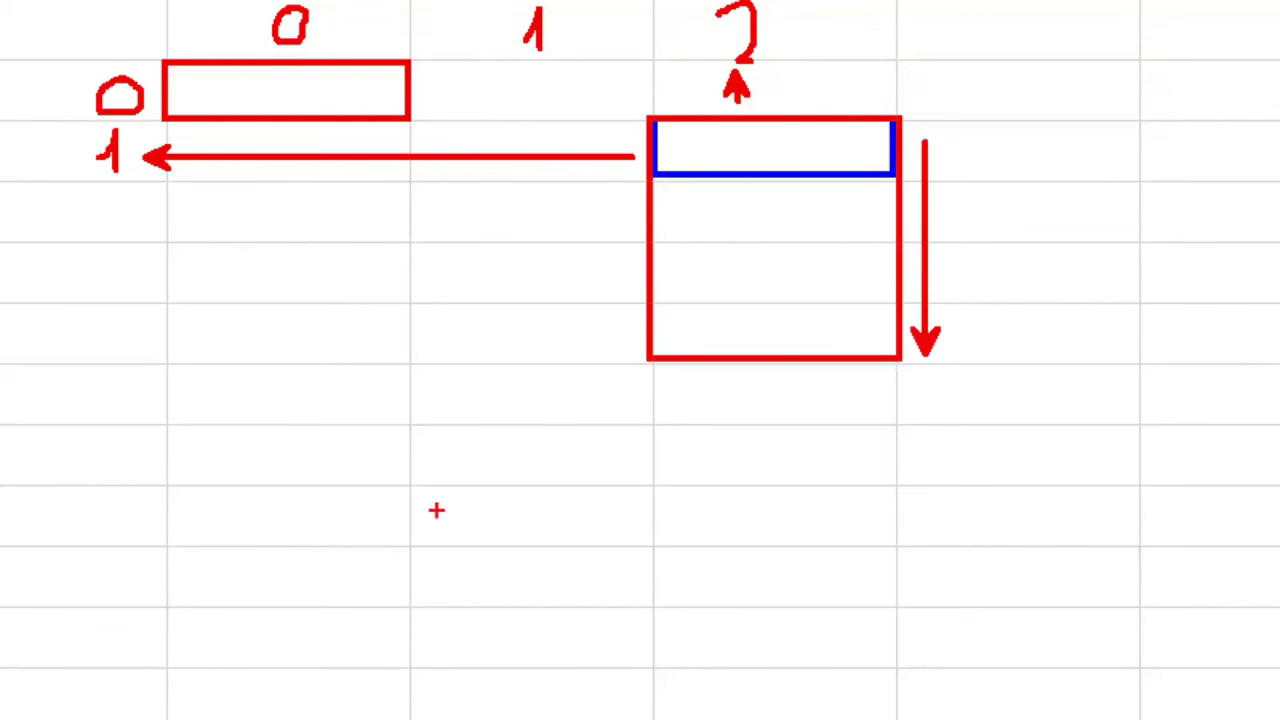
pyautogui.moveTo(99, 488); pyautogui.dragTo(99, 533)
# Caption the block 'alto seleccion de filas', number its rows, and note 'alto 4' and 'ancho 1'
pyautogui.write('alto s')
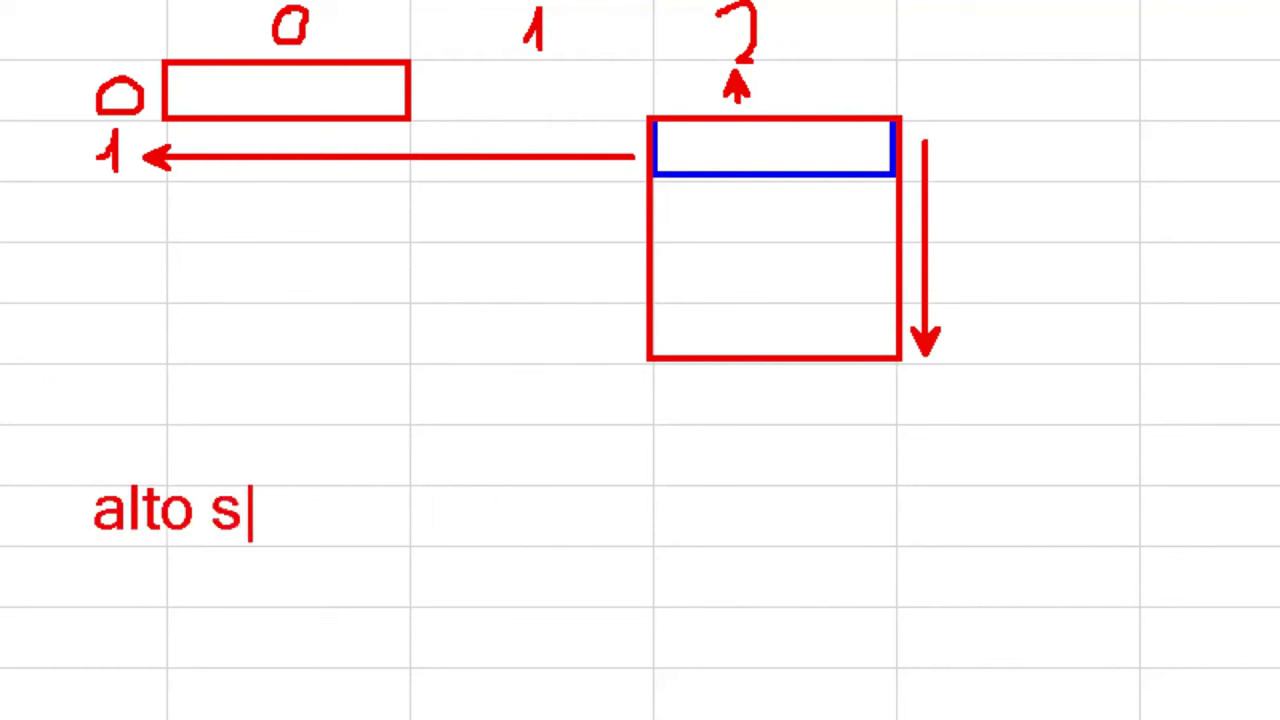
pyautogui.write('eleccion de ')
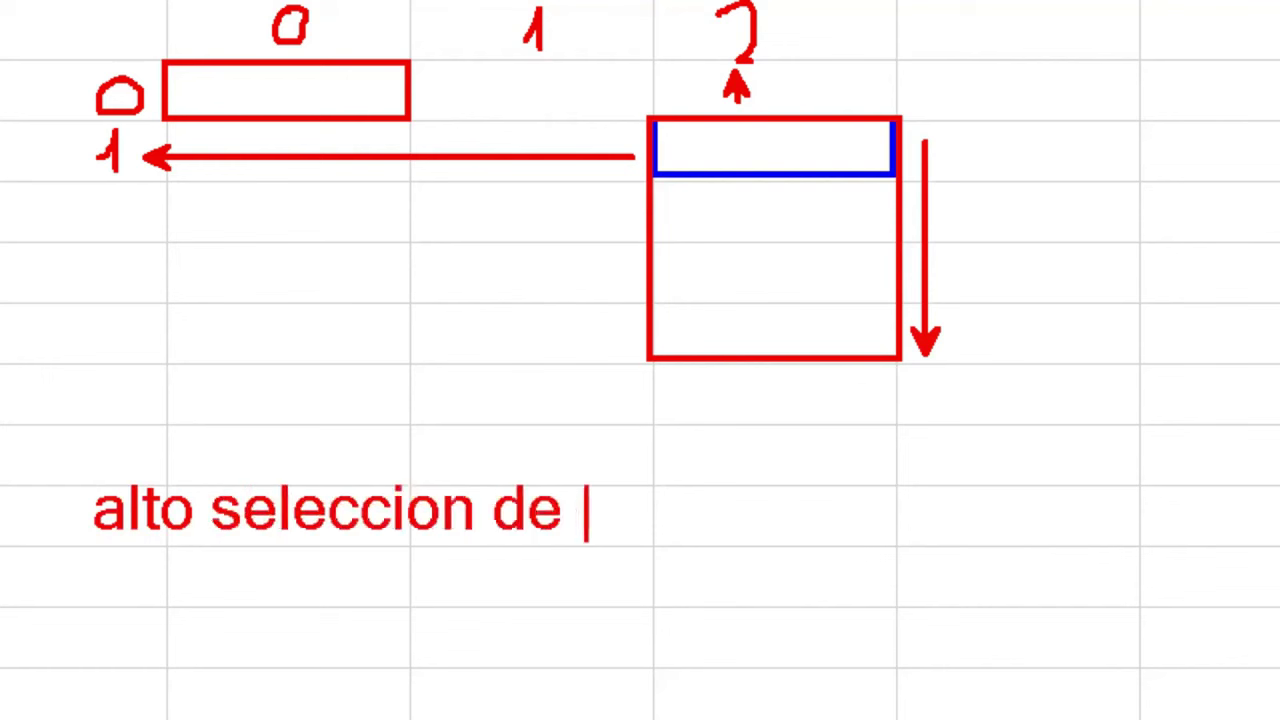
pyautogui.write('filas')
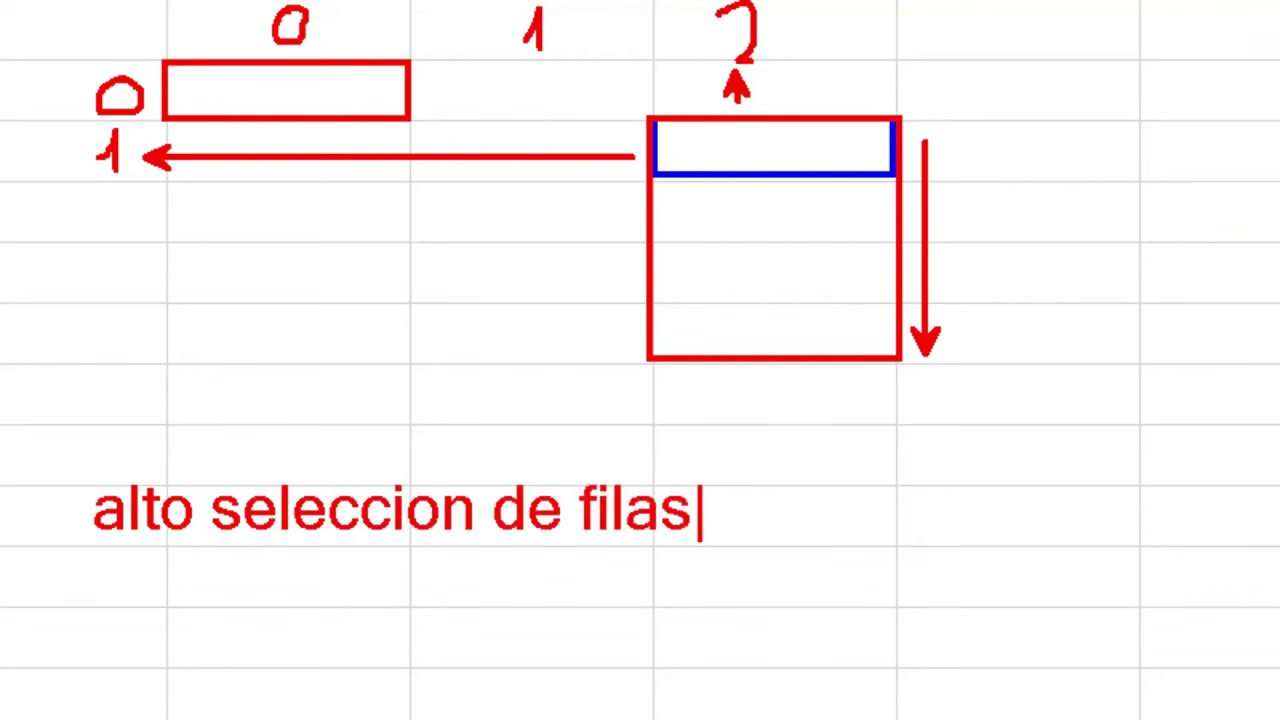
pyautogui.click(693, 472)
pyautogui.moveTo(762, 130); pyautogui.dragTo(767, 160)
pyautogui.moveTo(759, 210)
pyautogui.mouseDown()
pyautogui.moveTo(777, 208)
pyautogui.moveTo(786, 231)
pyautogui.moveTo(762, 284)
pyautogui.moveTo(788, 346)
pyautogui.mouseUp()
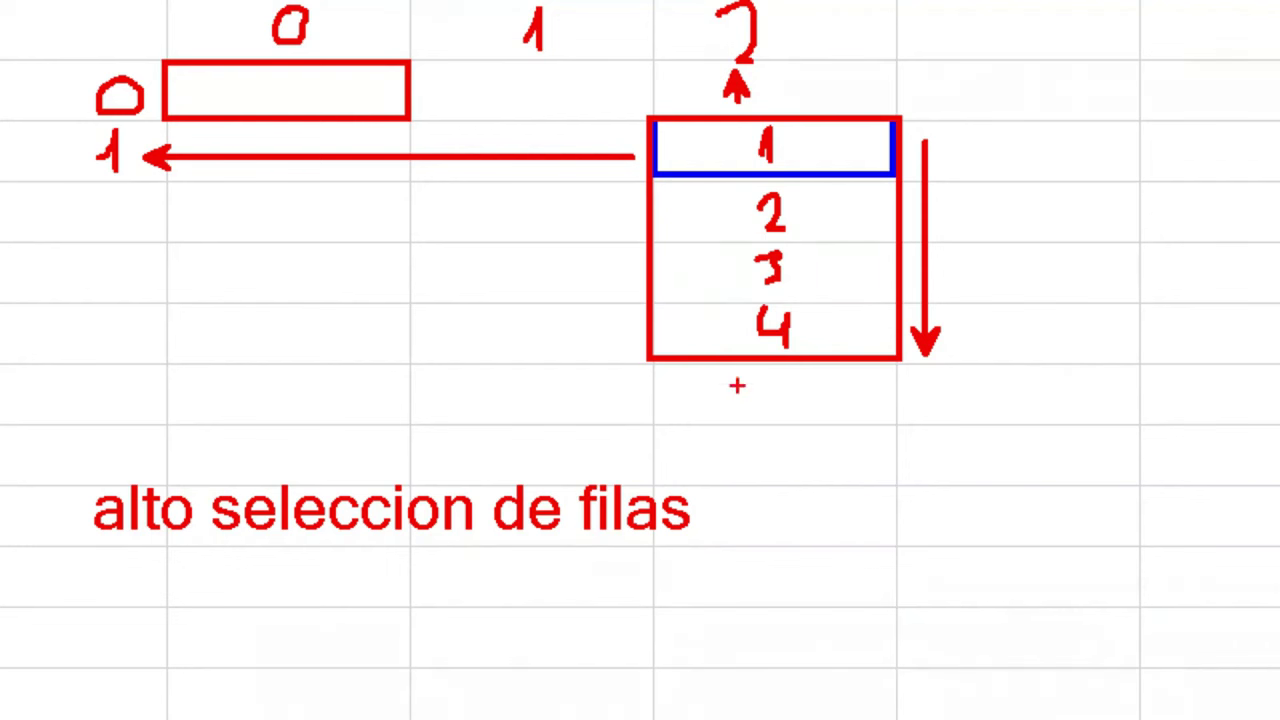
pyautogui.write('alt')
pyautogui.write('alto ')
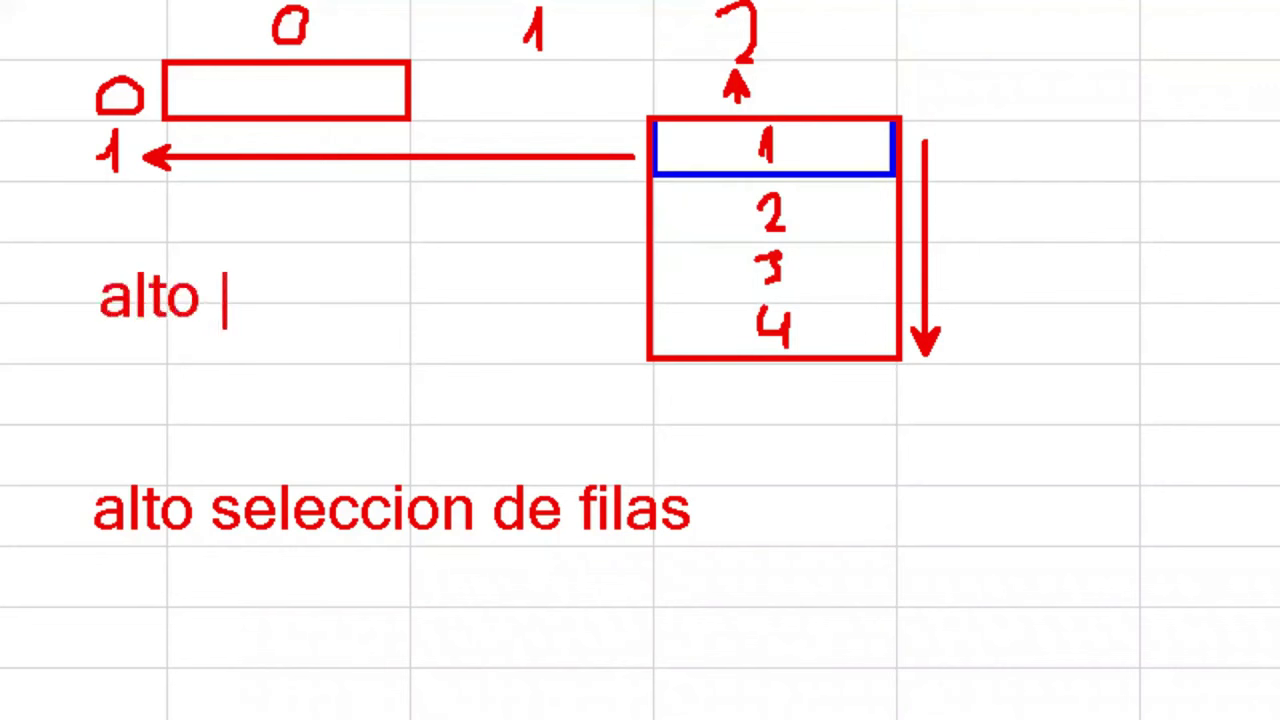
pyautogui.write('4')
pyautogui.press('Return')
pyautogui.write('a')
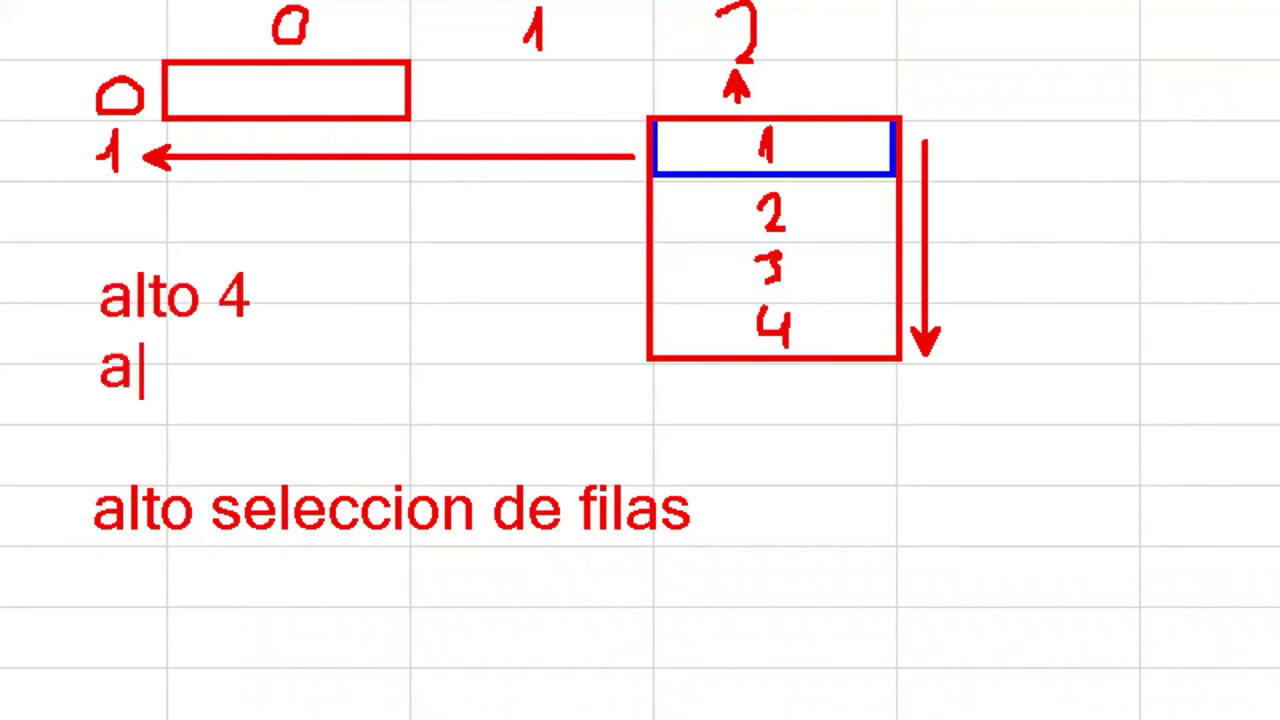
pyautogui.write('ncho ')
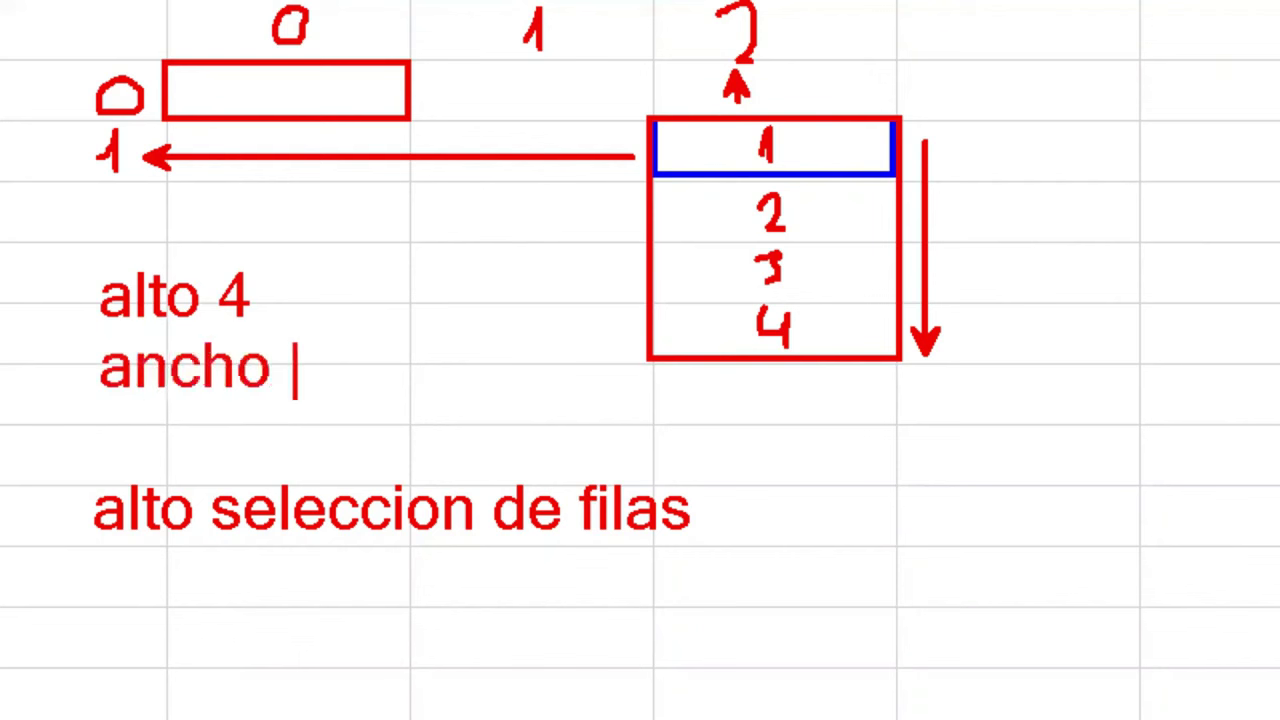
pyautogui.write('1')
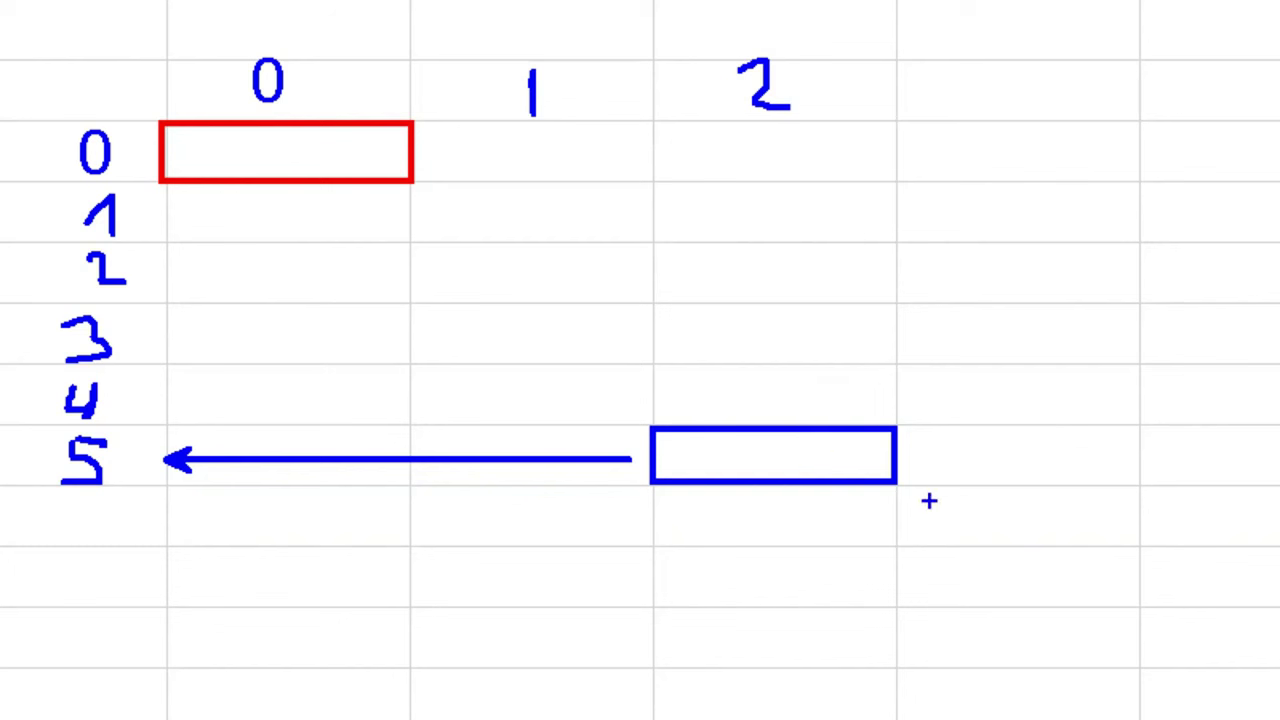
# Draw an upward arrow and a red box rising from the blue cell, numbered -1 to -4
pyautogui.moveTo(960, 372)
pyautogui.mouseDown()
pyautogui.moveTo(960, 212)
pyautogui.moveTo(960, 470)
pyautogui.mouseUp()
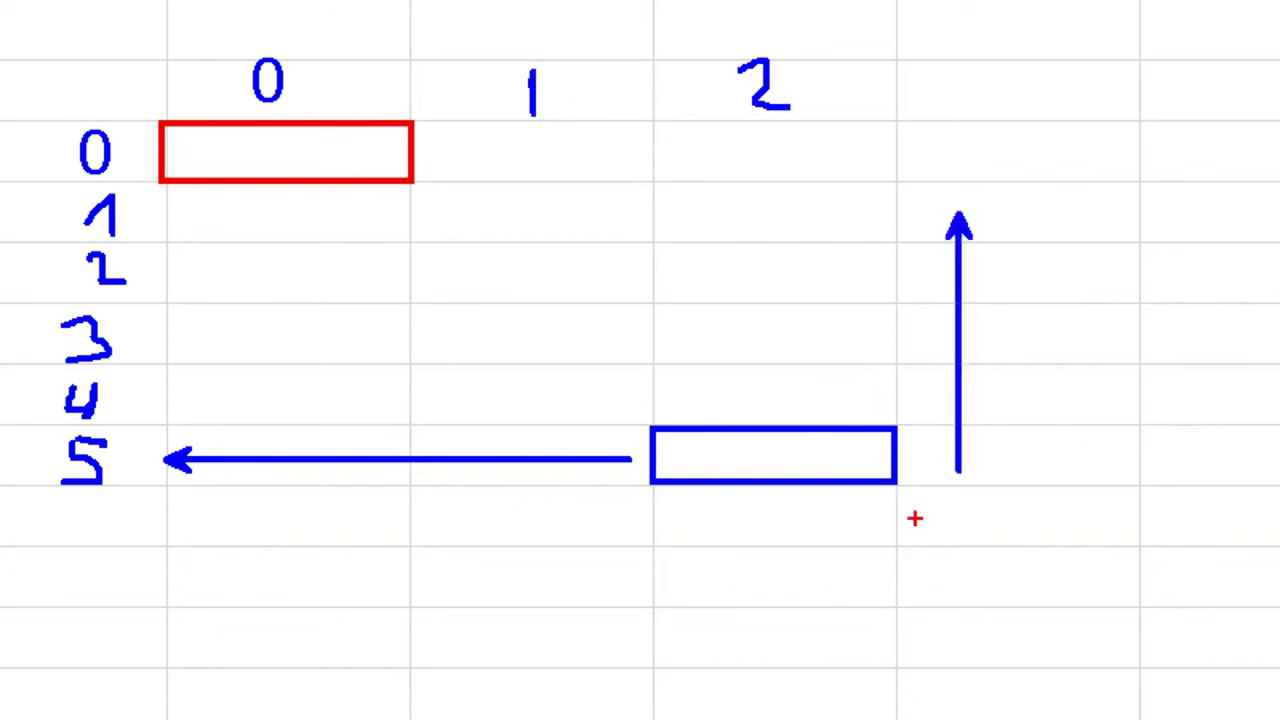
pyautogui.moveTo(898, 484); pyautogui.dragTo(645, 412)
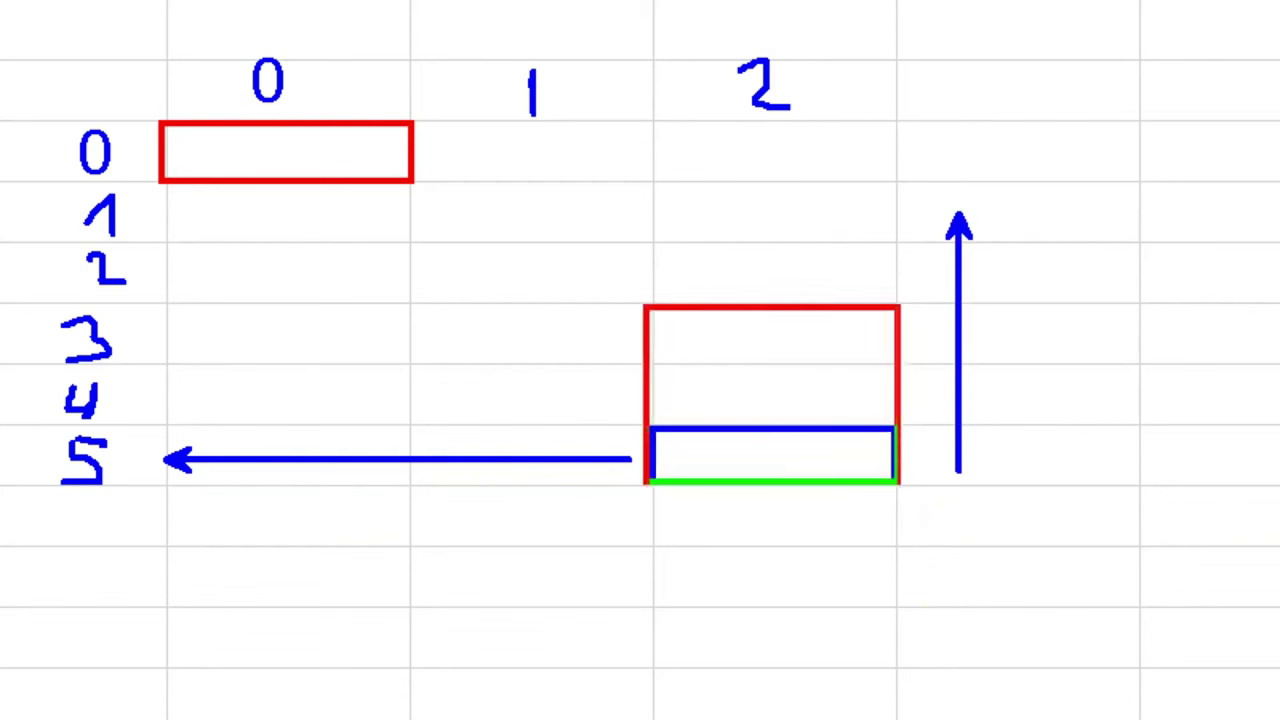
pyautogui.moveTo(645, 412); pyautogui.dragTo(648, 243)
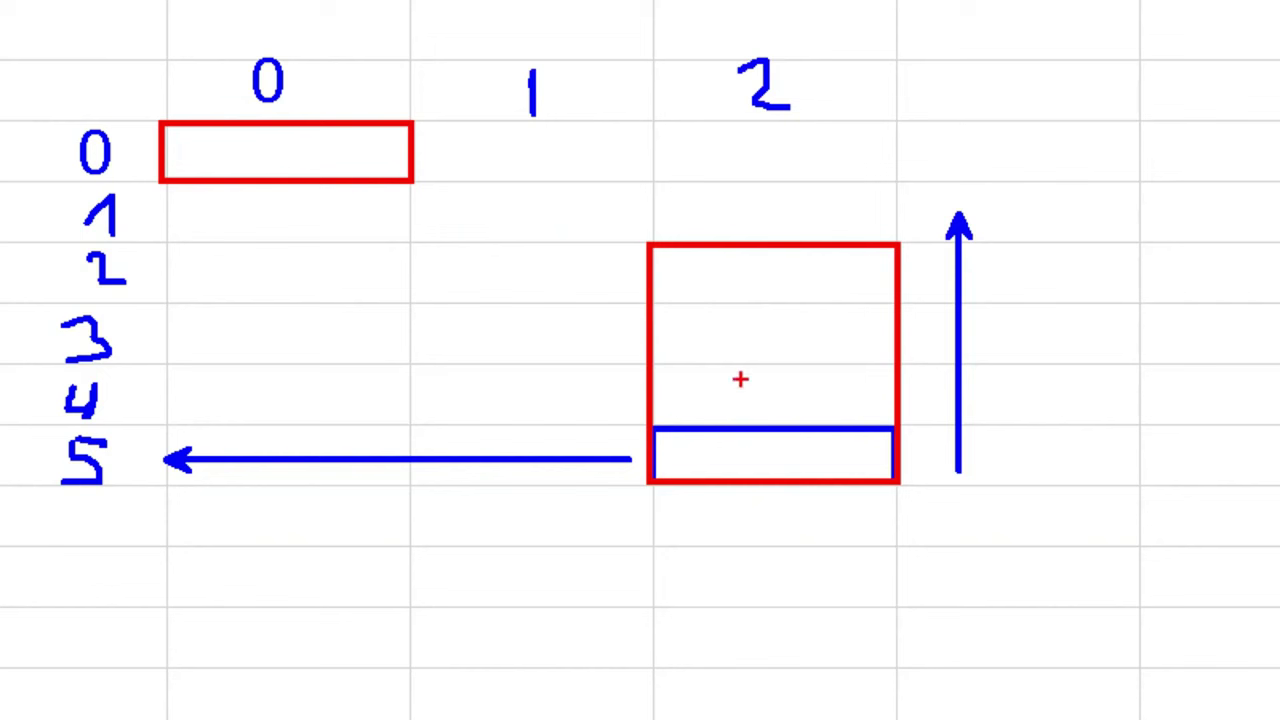
pyautogui.moveTo(723, 458); pyautogui.dragTo(757, 468)
pyautogui.moveTo(711, 399); pyautogui.dragTo(729, 398)
pyautogui.moveTo(738, 382); pyautogui.dragTo(760, 417)
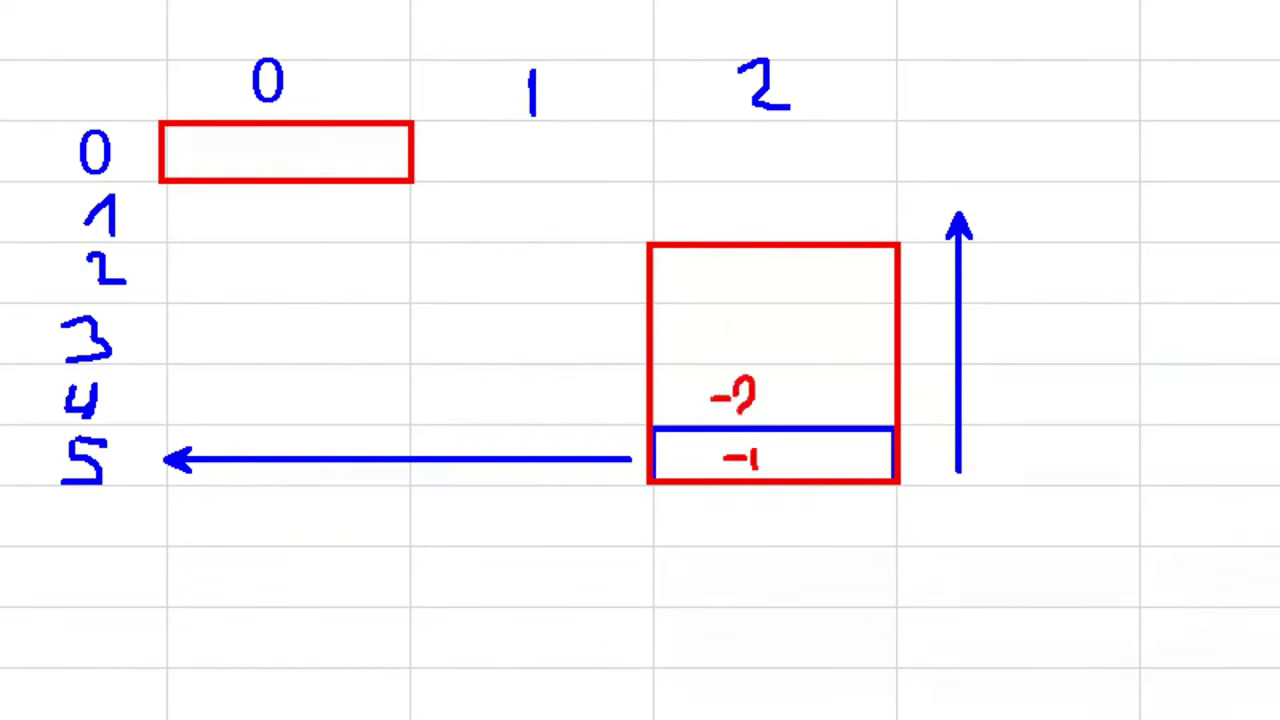
pyautogui.moveTo(692, 331)
pyautogui.mouseDown()
pyautogui.moveTo(712, 330)
pyautogui.moveTo(721, 357)
pyautogui.mouseUp()
pyautogui.moveTo(686, 279); pyautogui.dragTo(701, 278)
pyautogui.moveTo(715, 257)
pyautogui.mouseDown()
pyautogui.moveTo(736, 274)
pyautogui.moveTo(732, 302)
pyautogui.mouseUp()
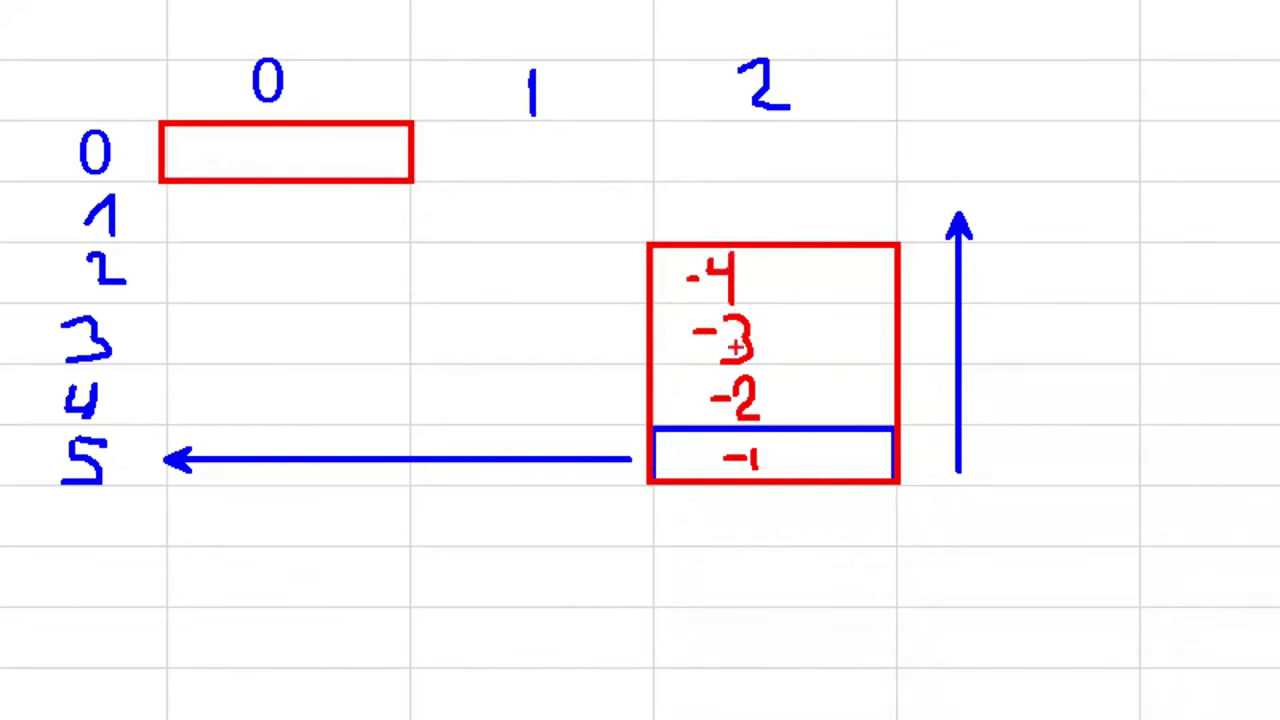
# Add the note 'alto -4' with 'ancho 1' on the next line
pyautogui.moveTo(167, 540); pyautogui.dragTo(167, 597)
pyautogui.write('alto ')
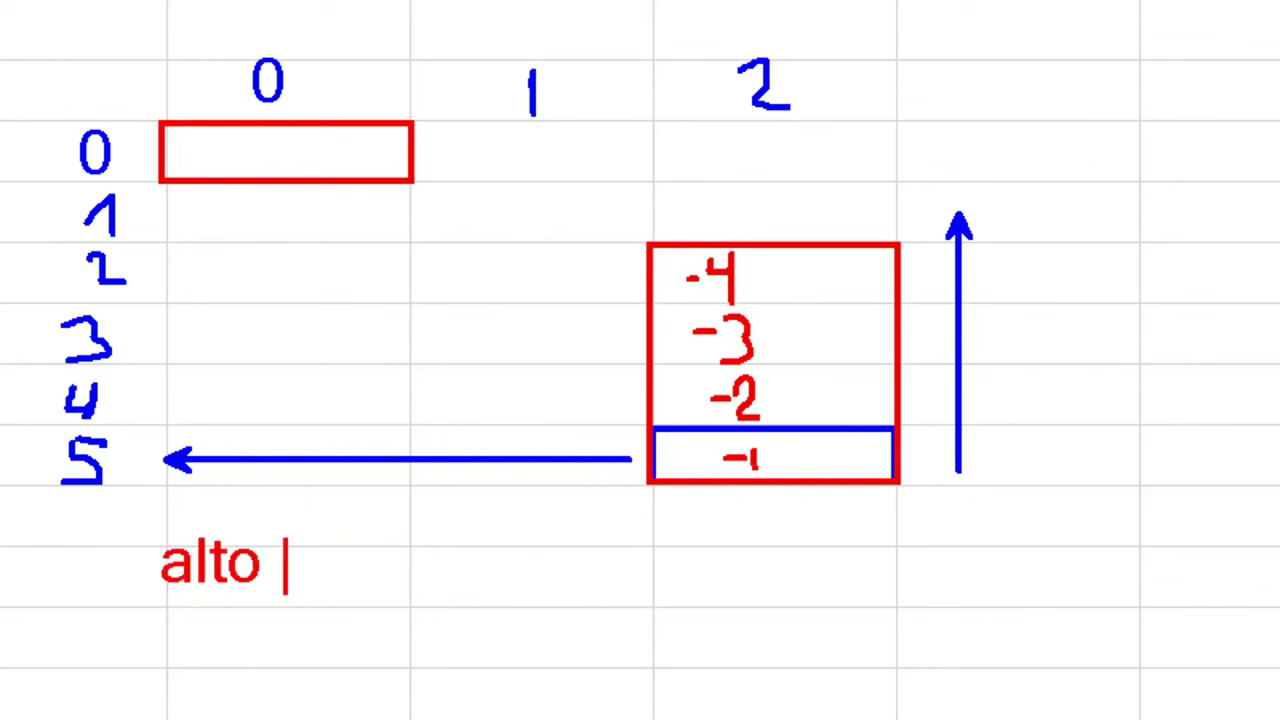
pyautogui.write('-4')
pyautogui.press('Return')
pyautogui.write('a')
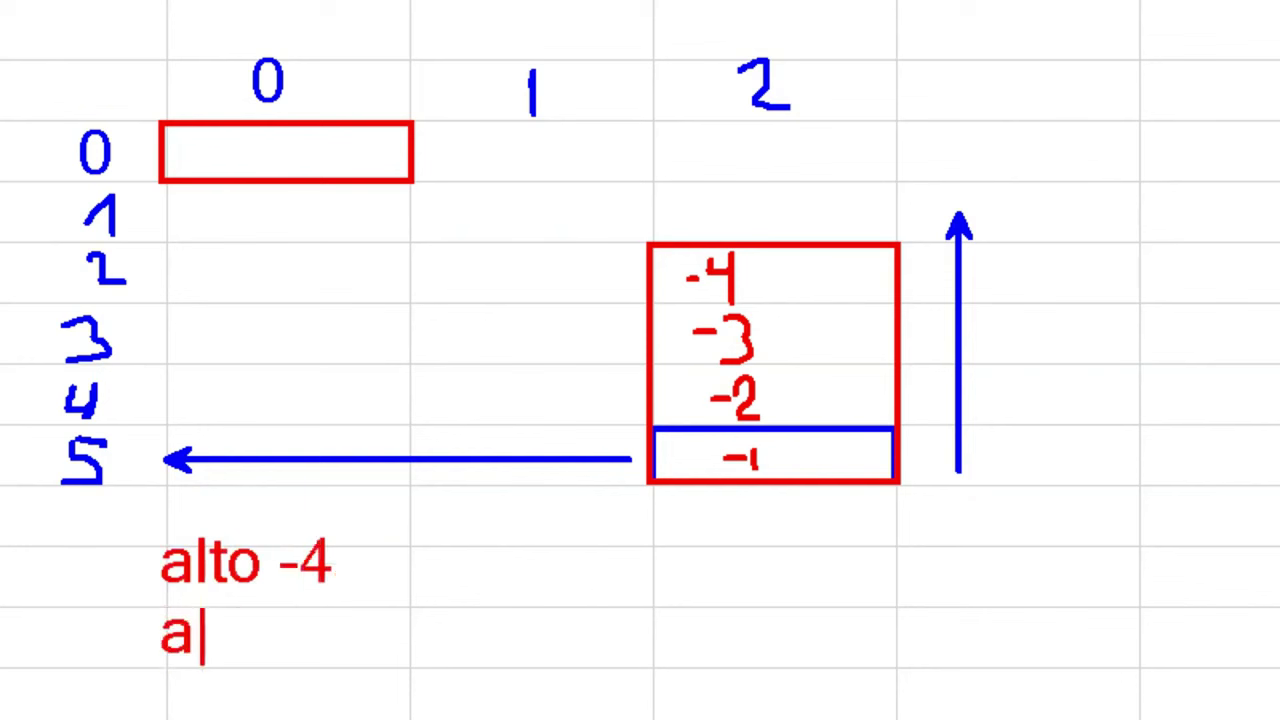
pyautogui.write('ncho 1')
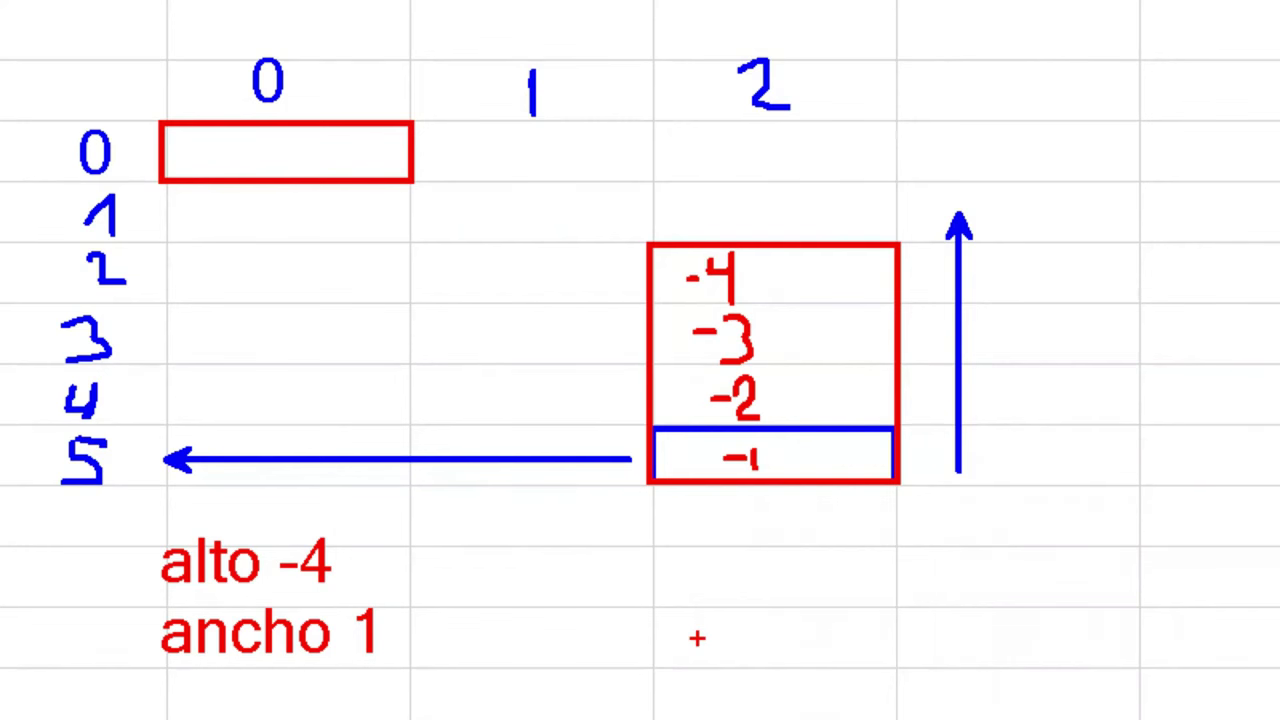
# Fill D36:D38 (values 70–90) light orange
pyautogui.press('Escape')
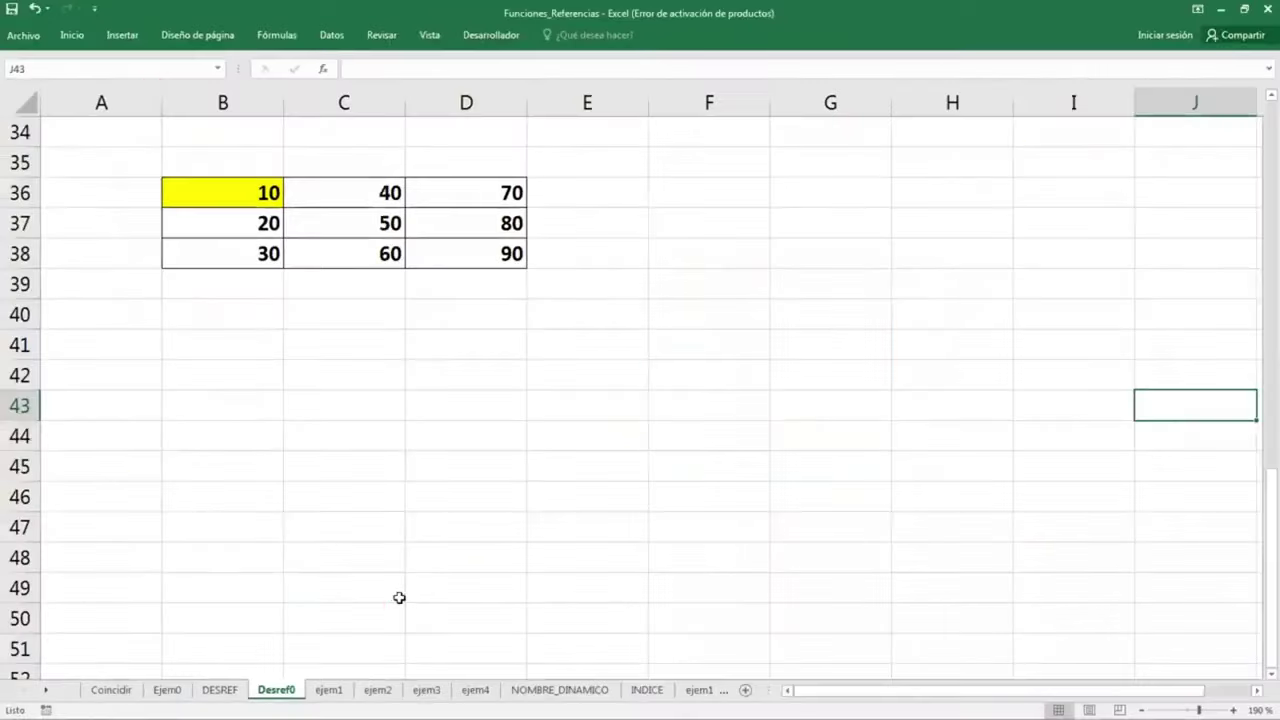
pyautogui.moveTo(466, 200); pyautogui.dragTo(463, 257)
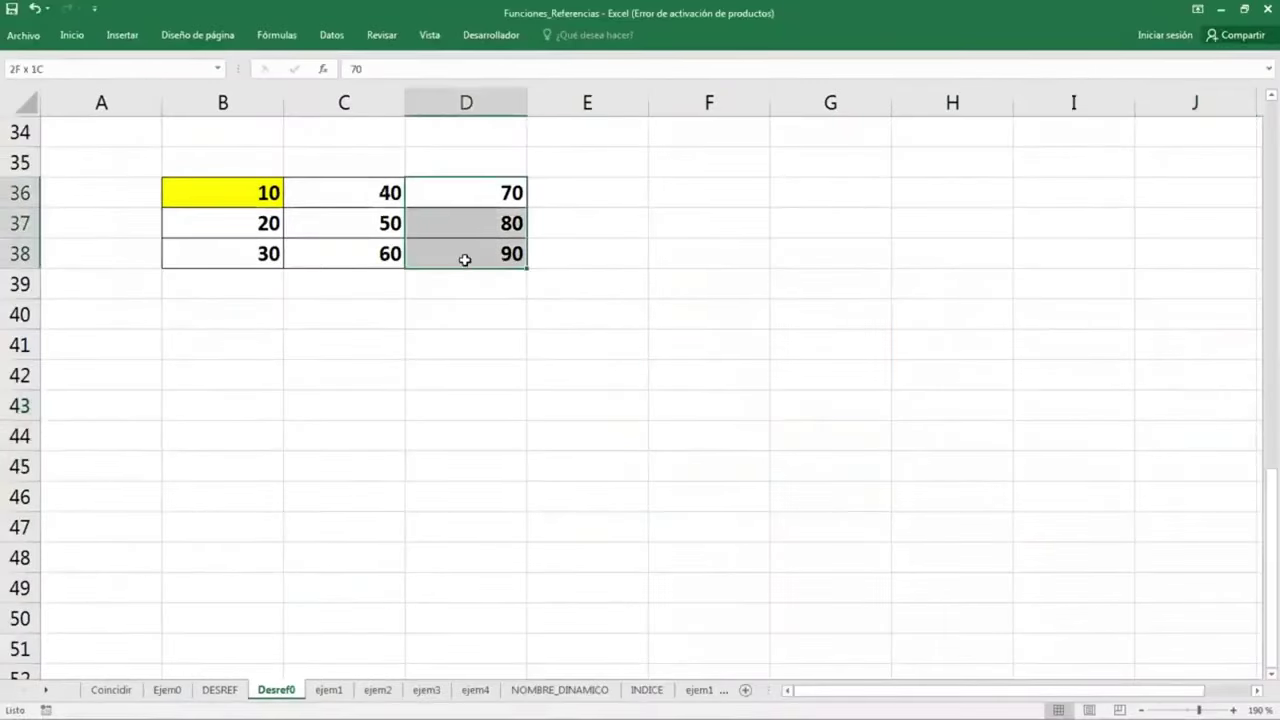
pyautogui.click(71, 35)
pyautogui.click(257, 87)
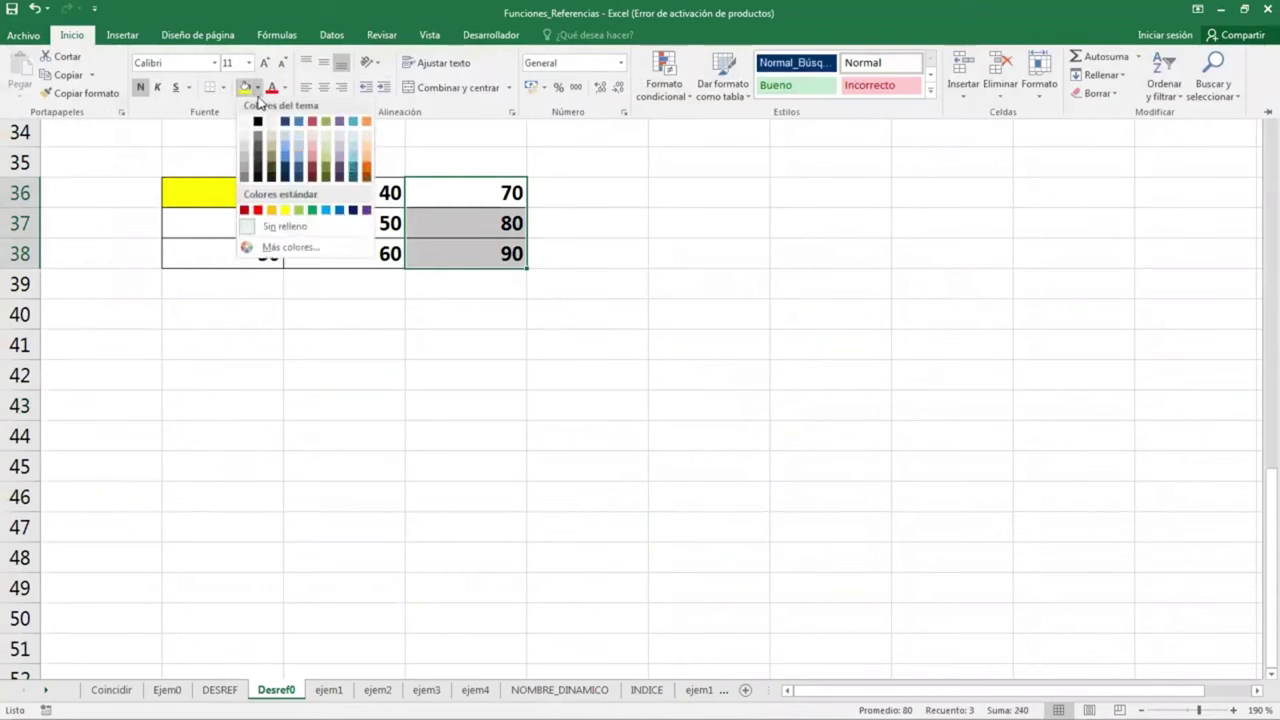
pyautogui.click(366, 175)
# Enter =DESREF(B36,0,2,3,1) in A40
pyautogui.click(122, 320)
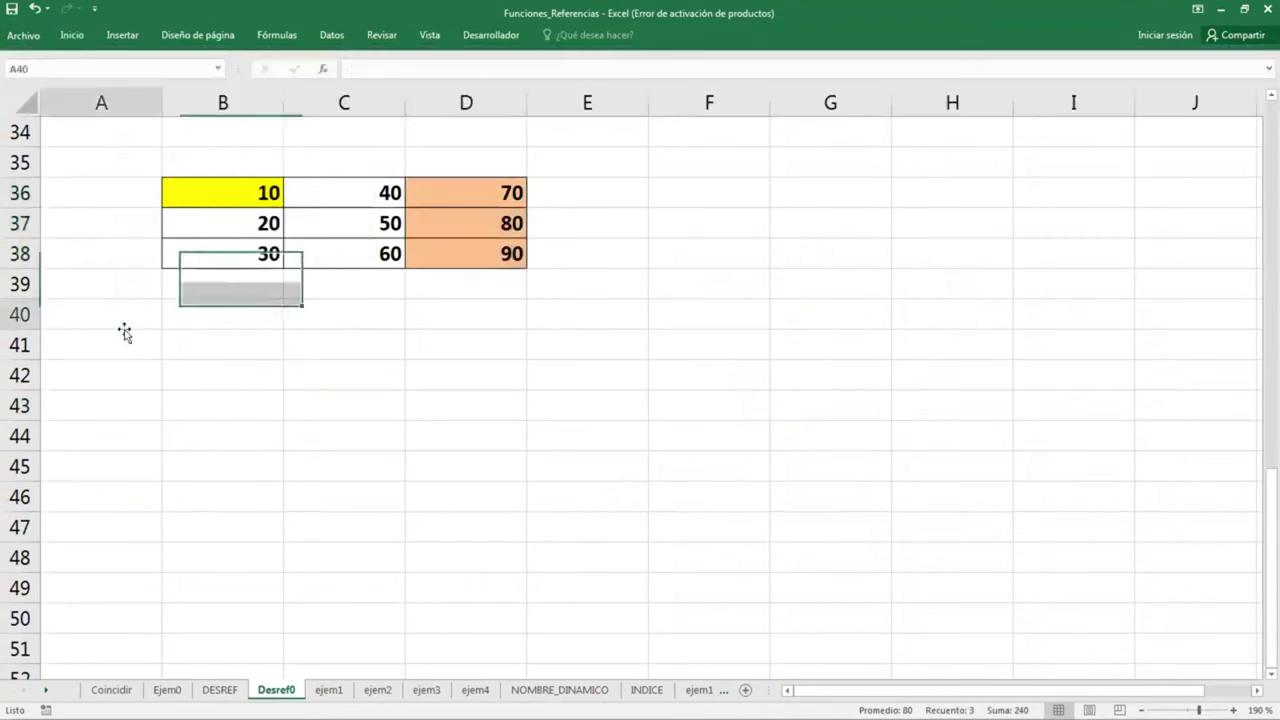
pyautogui.write('=d')
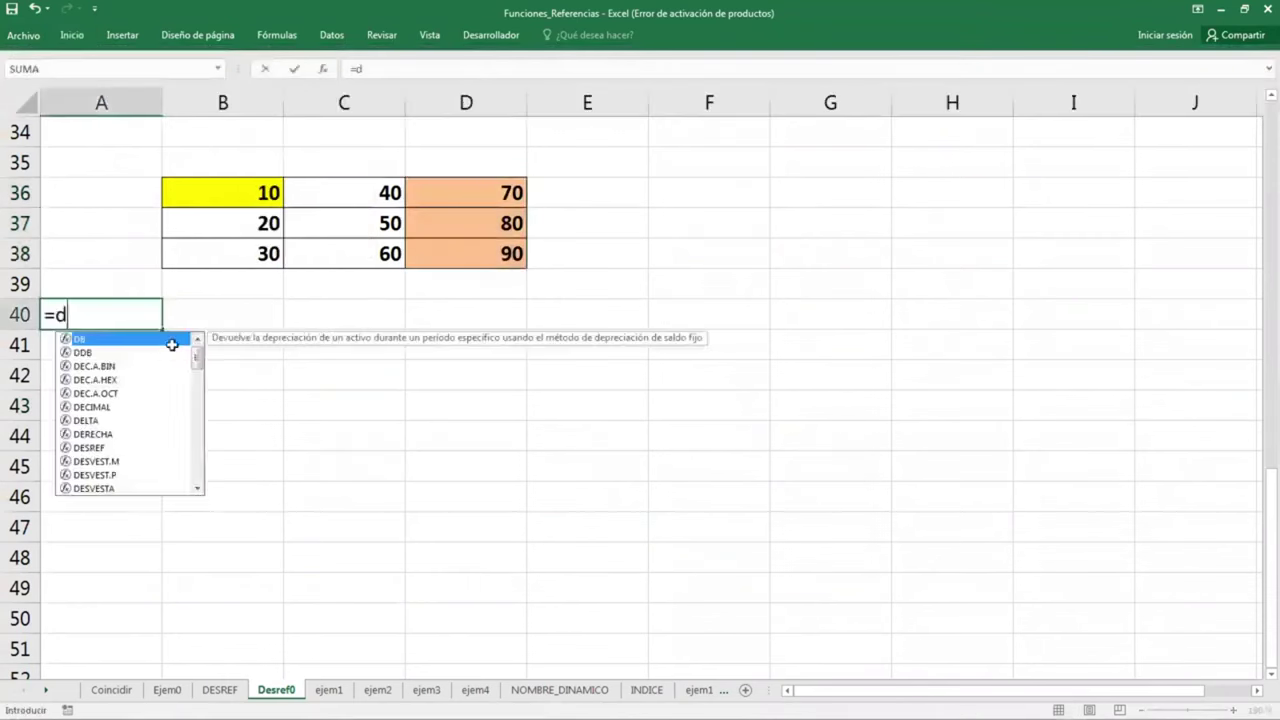
pyautogui.write('esr')
pyautogui.press('Tab')
pyautogui.press('Up')
pyautogui.press('Up')
pyautogui.press('Up')
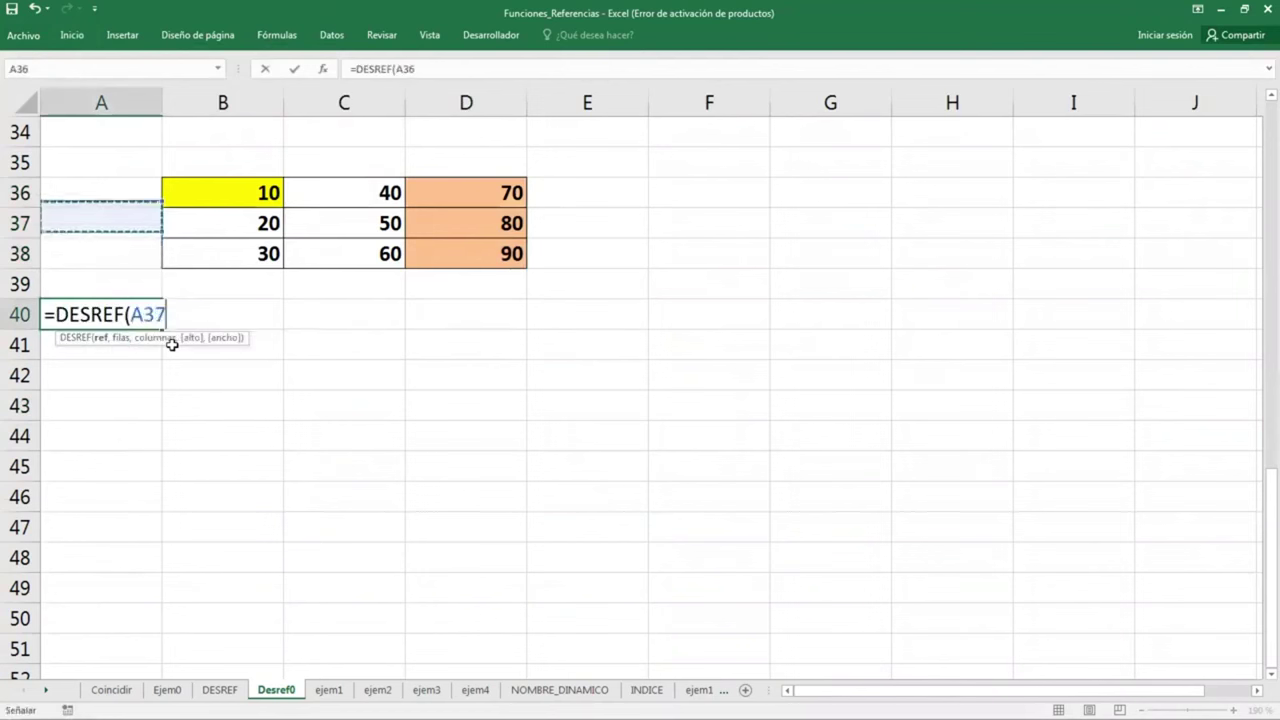
pyautogui.press('Up')
pyautogui.press('Right')
pyautogui.write(',')
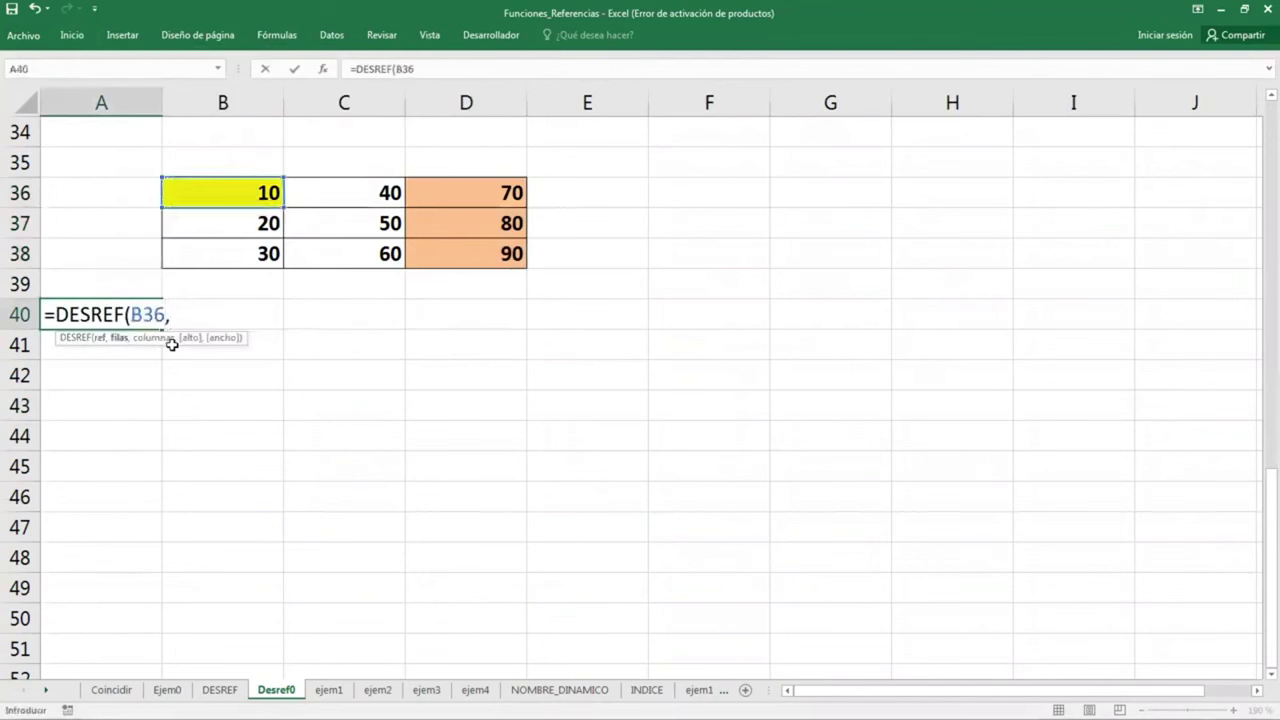
pyautogui.write('0,2')
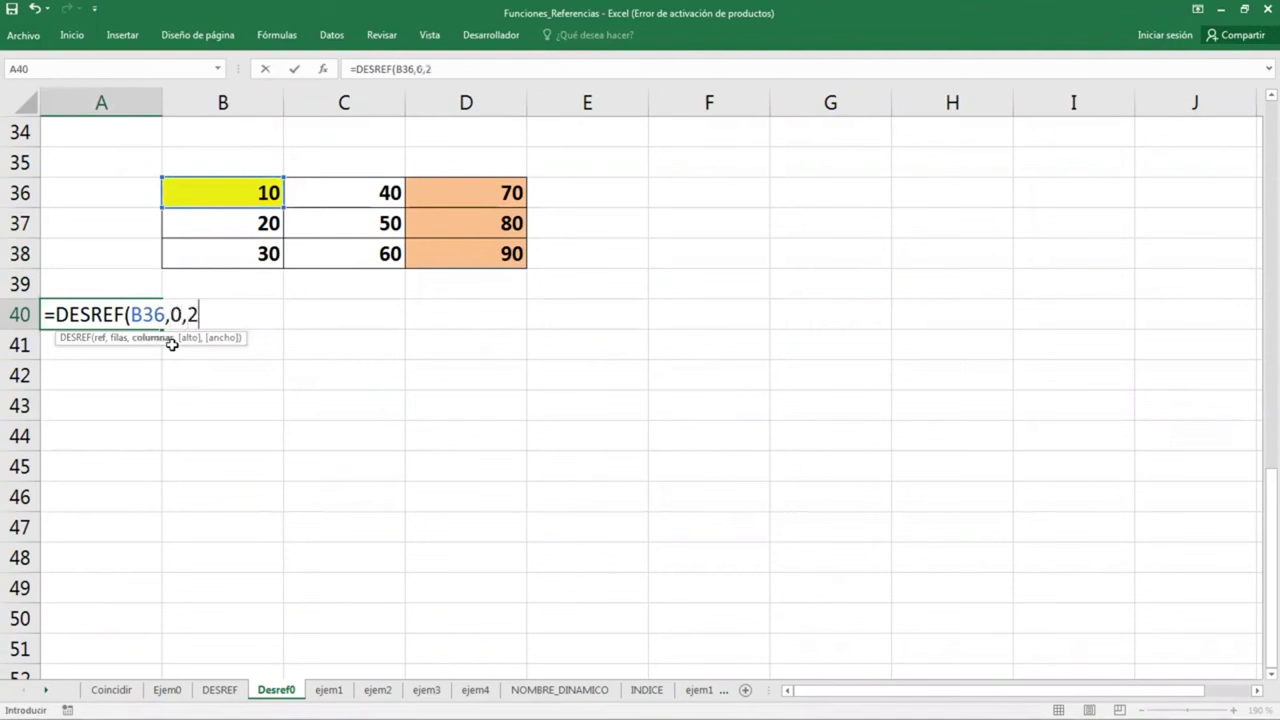
pyautogui.write(',3')
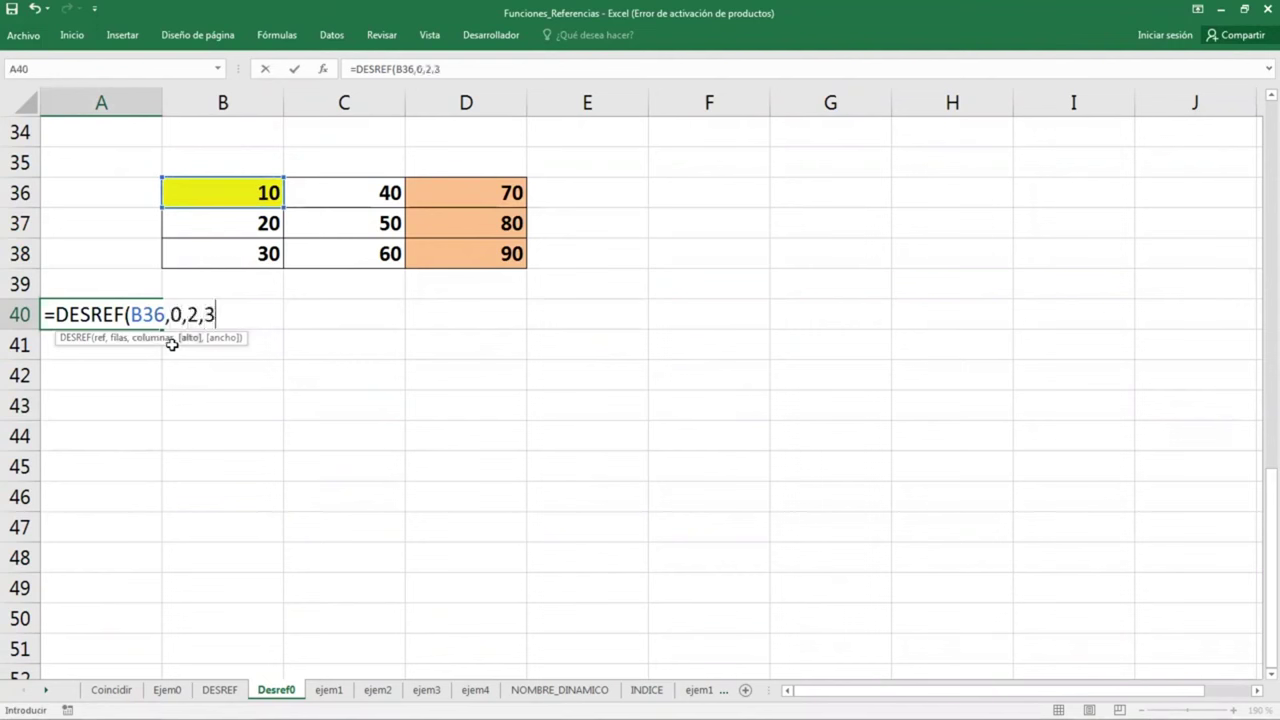
pyautogui.write(',1)')
# Wrap A40's DESREF in CONTAR so it reads =CONTAR(DESREF(B36,0,2,3,1)) and counts 3
pyautogui.press('Return')
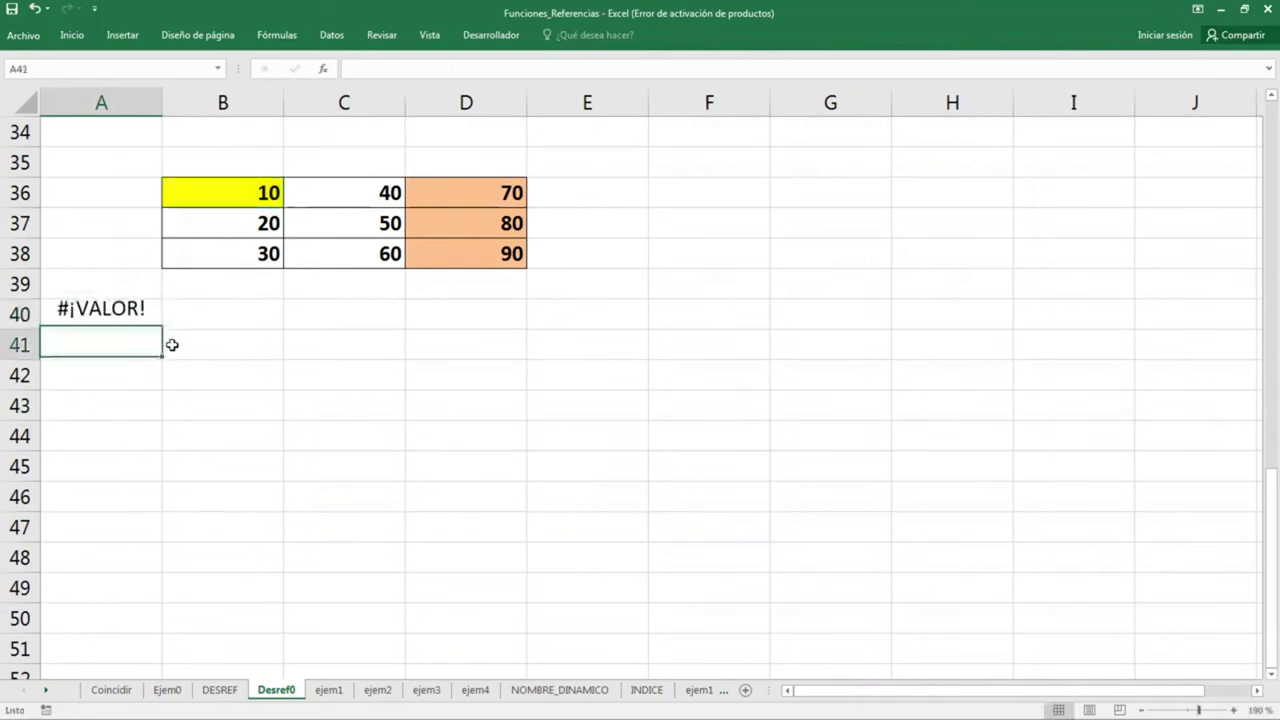
pyautogui.press('Up')
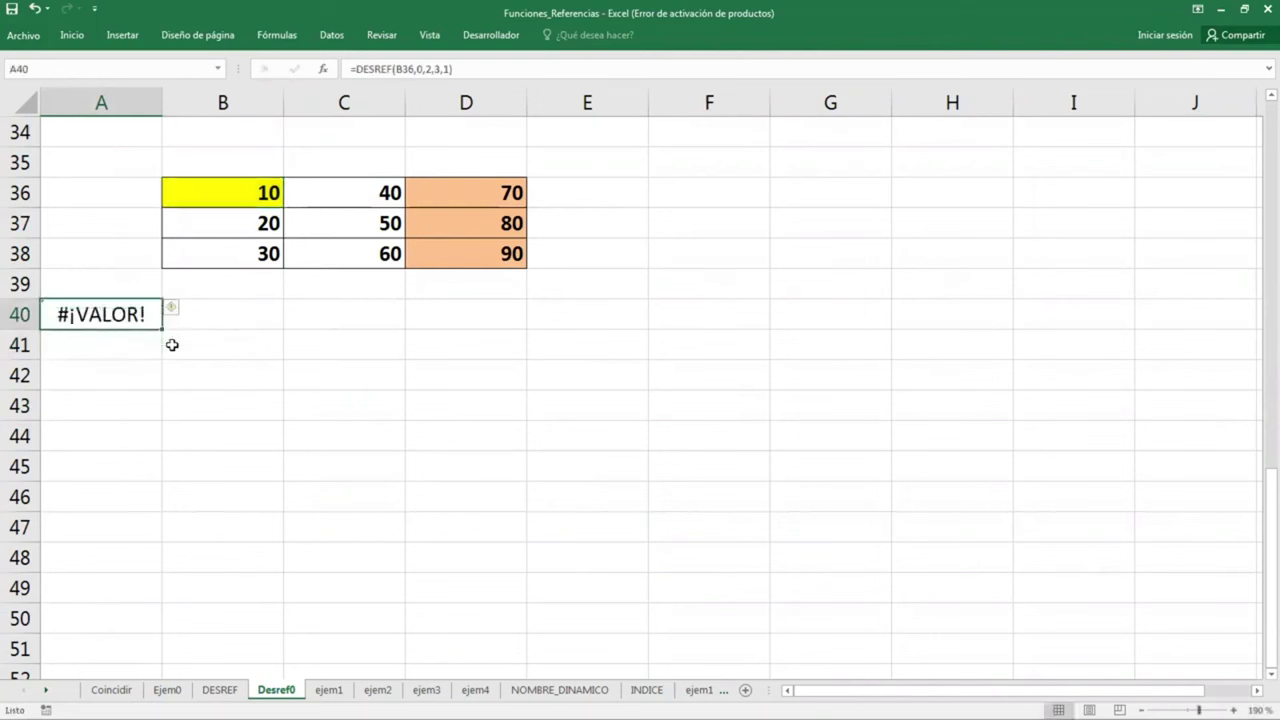
pyautogui.press('F2')
pyautogui.press('Return')
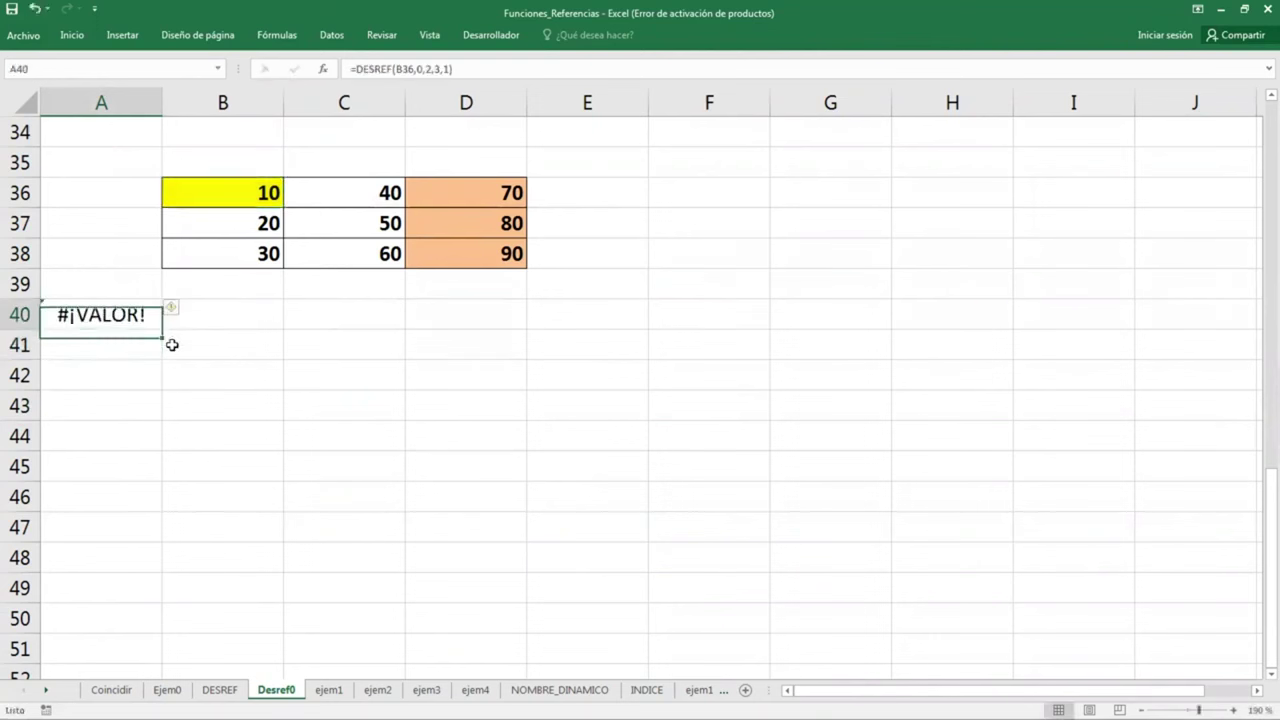
pyautogui.press('F2')
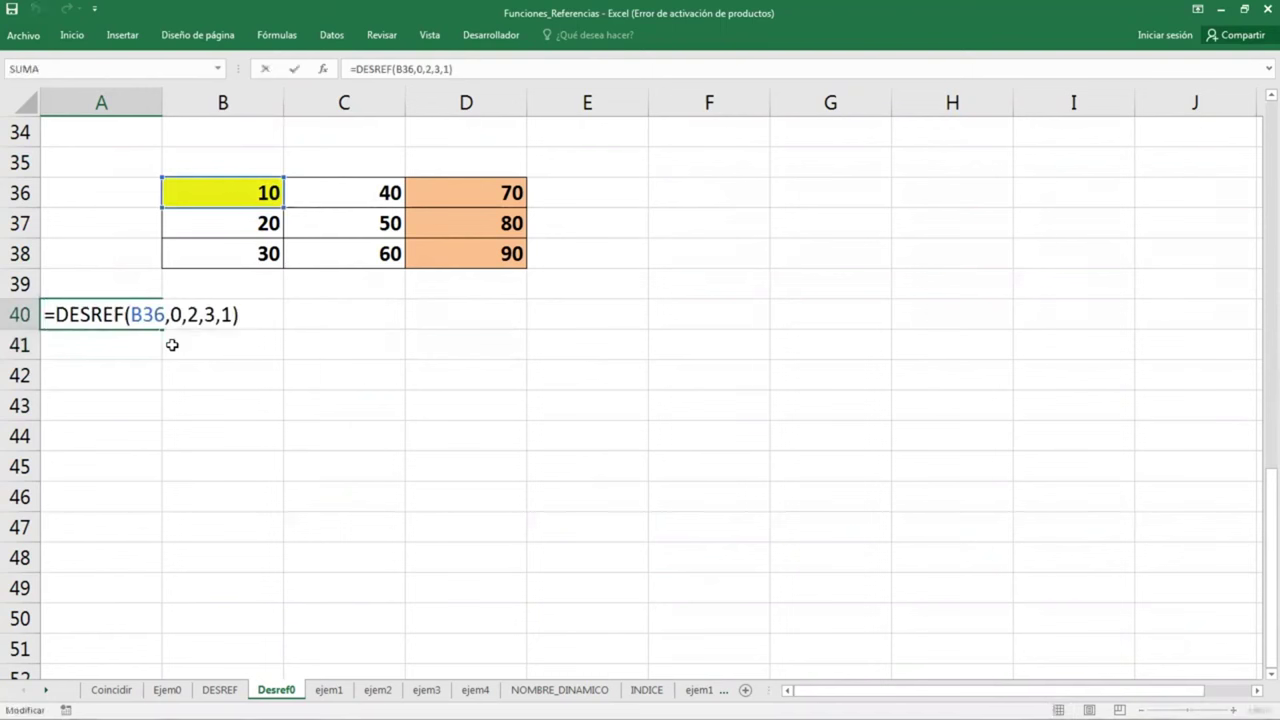
pyautogui.write('contar')
pyautogui.press('Tab')
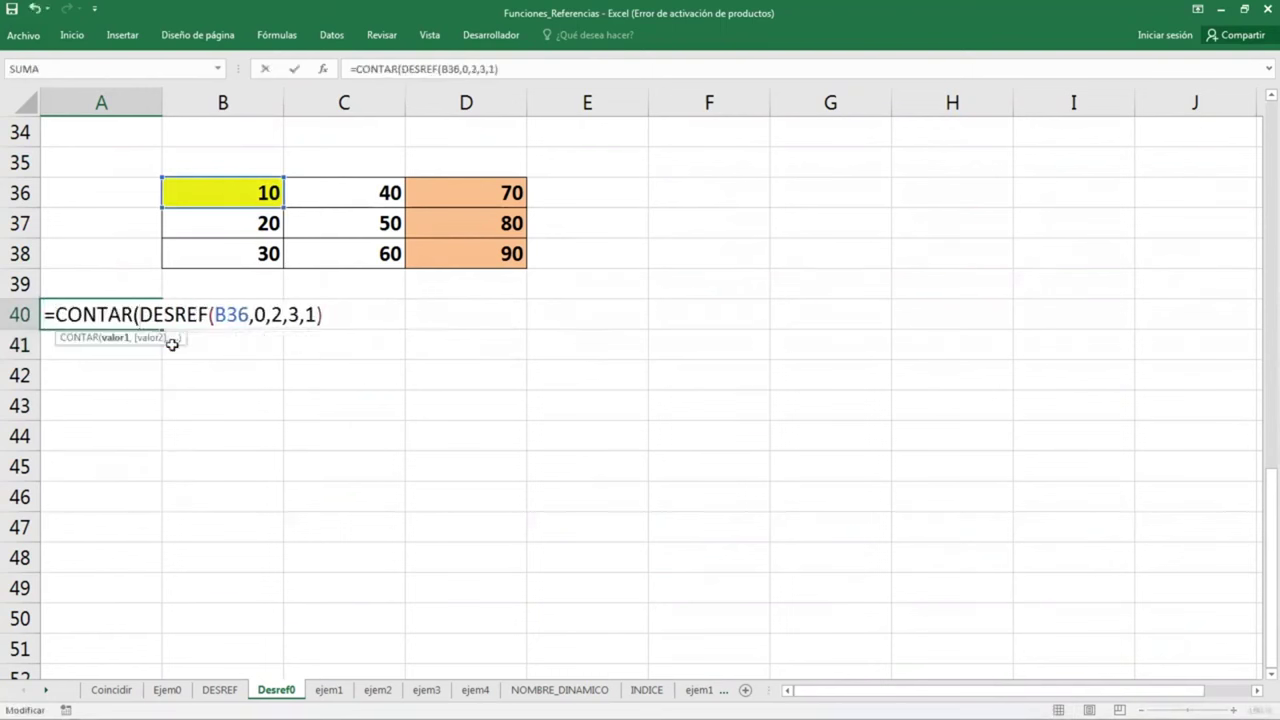
pyautogui.press('Right')
pyautogui.press('Right')
pyautogui.press('Right')
pyautogui.press('Right')
pyautogui.press('Right')
pyautogui.press('Right')
pyautogui.press('Right')
pyautogui.press('Right')
pyautogui.press('Right')
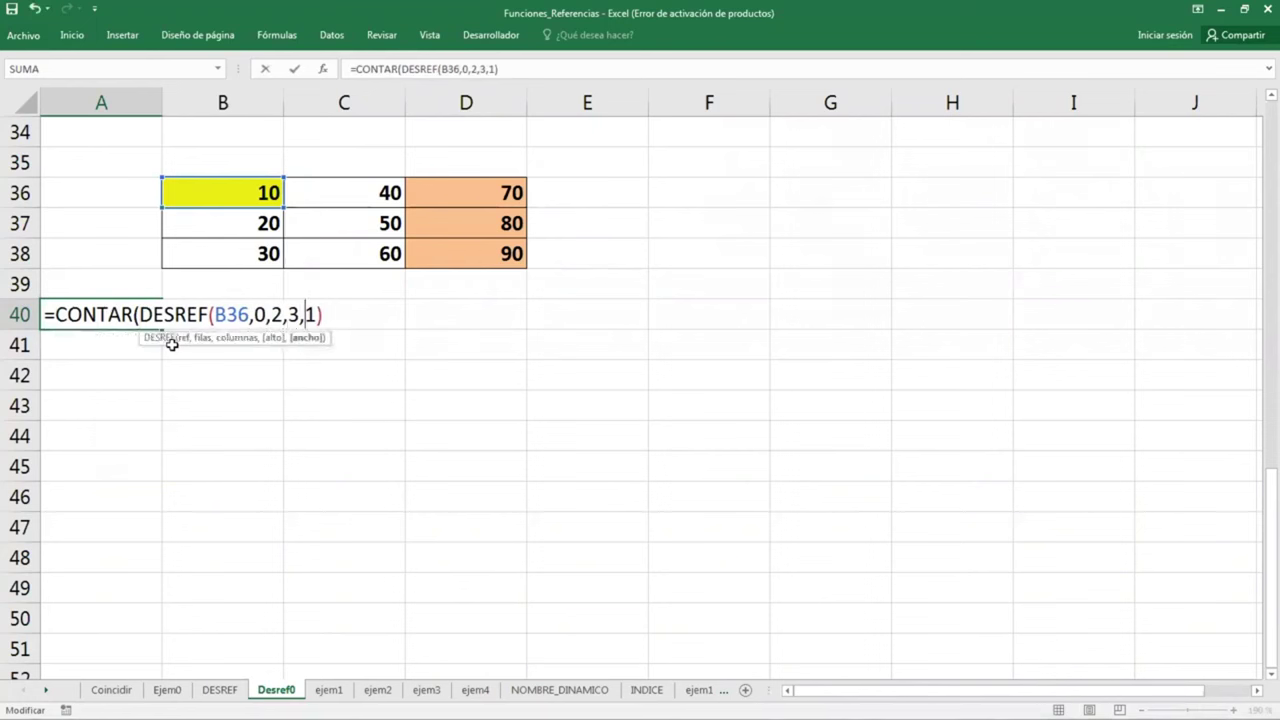
pyautogui.press('Right')
pyautogui.press('Right')
pyautogui.write(')')
pyautogui.hotkey('ctrl', 'Return')
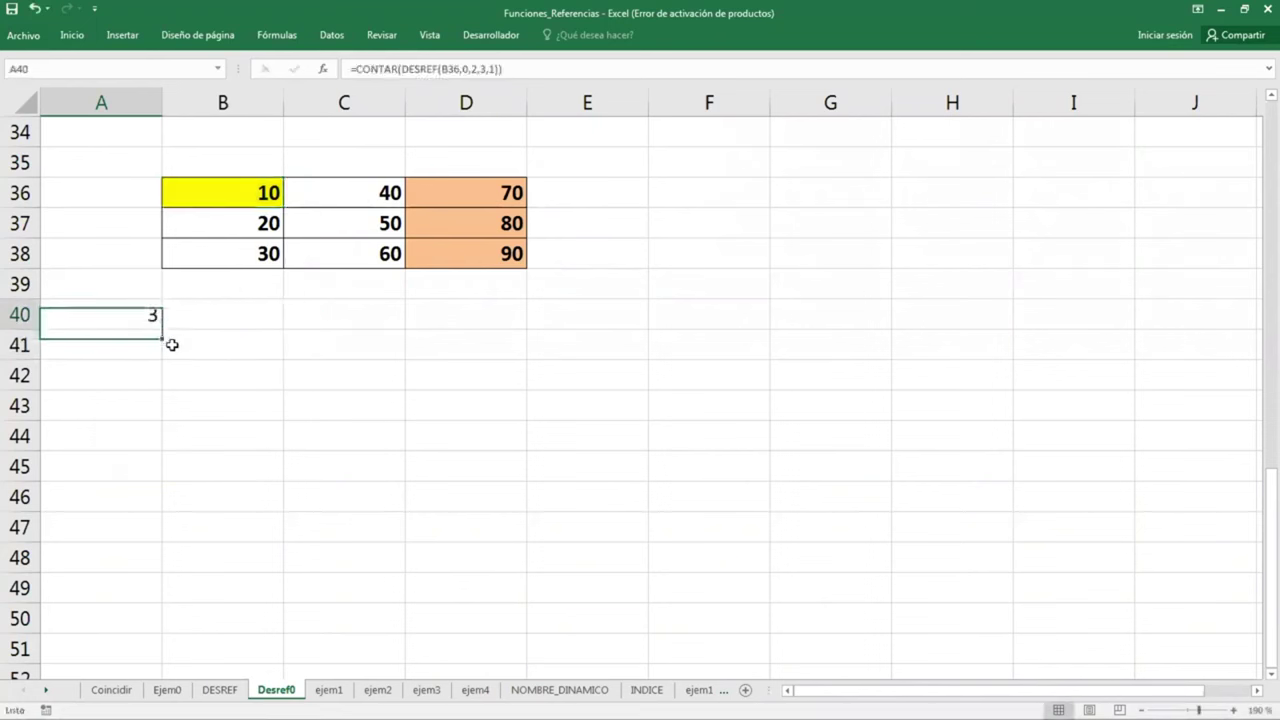
# Show A40's formula in B40 with =FORMULATEXTO(A40) and bold A40:B40
pyautogui.press('Right')
pyautogui.write('=for')
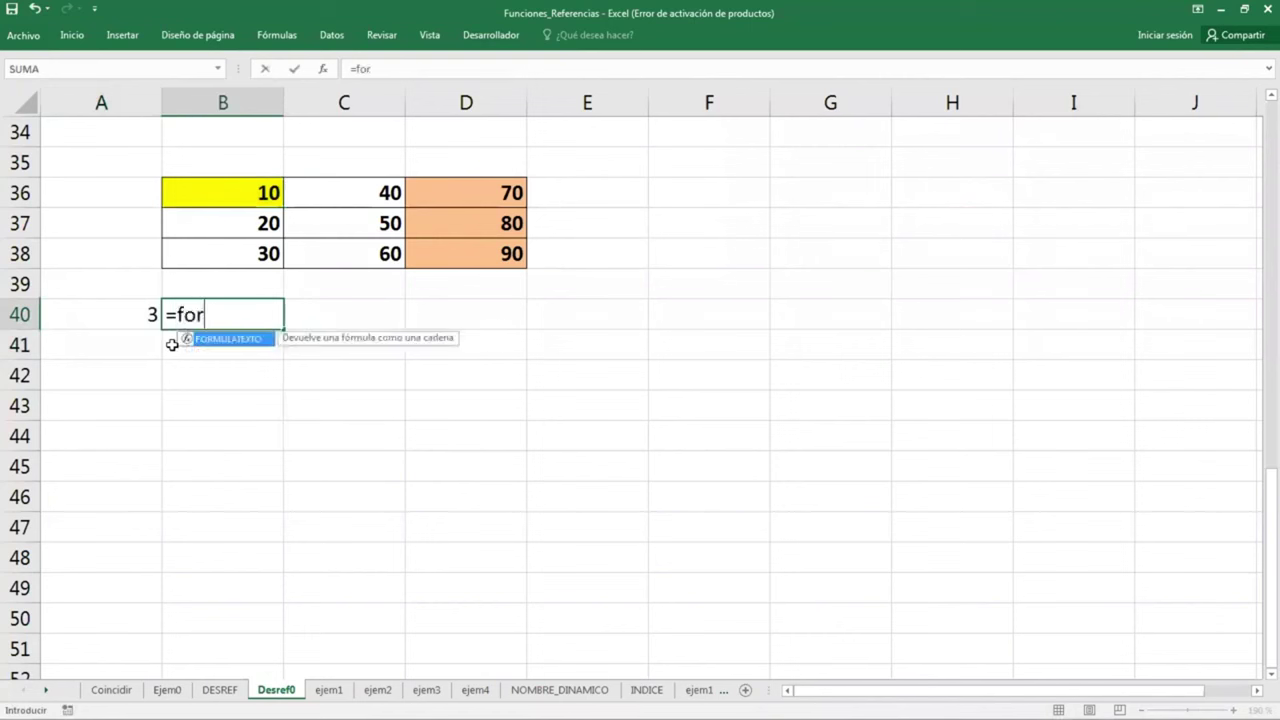
pyautogui.press('Tab')
pyautogui.press('Left')
pyautogui.hotkey('ctrl', 'Return')
pyautogui.press('Left')
pyautogui.hotkey('shift', 'Right')
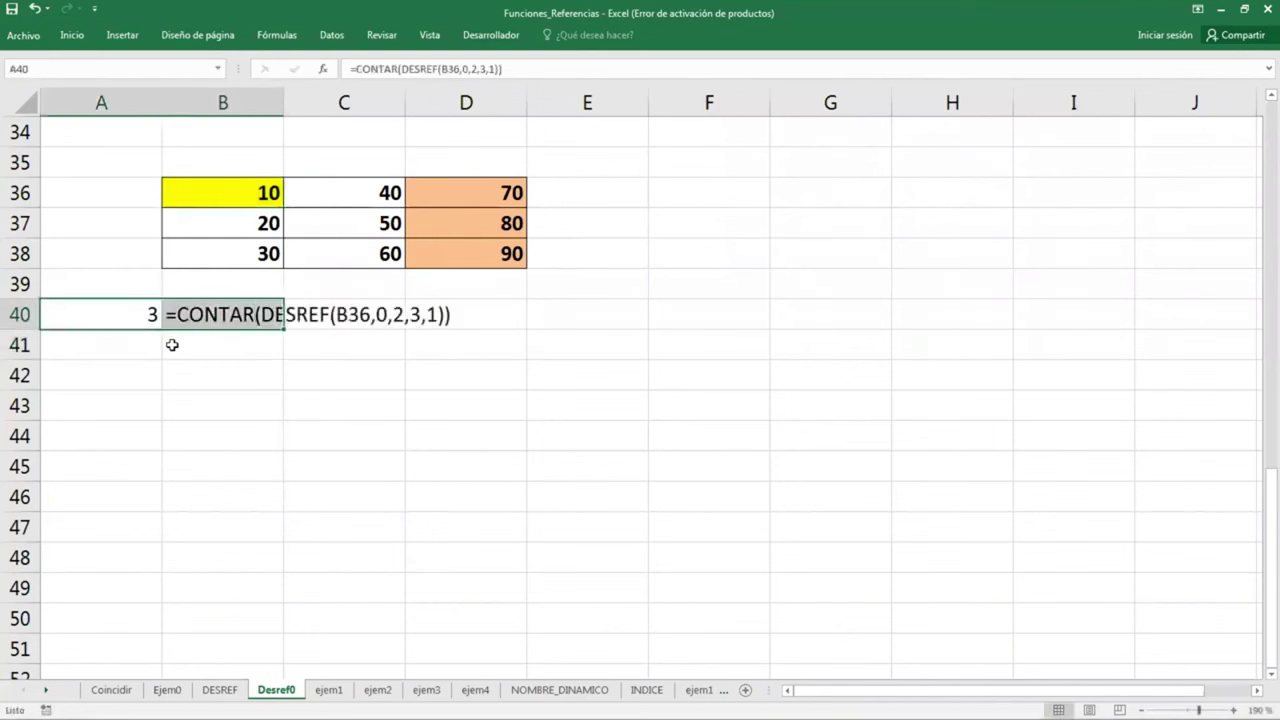
pyautogui.hotkey('ctrl', 'n')
# Enter =SUMA(DESREF(B36,2,2,-3,1)) in A41, returning 240
pyautogui.press('Down')
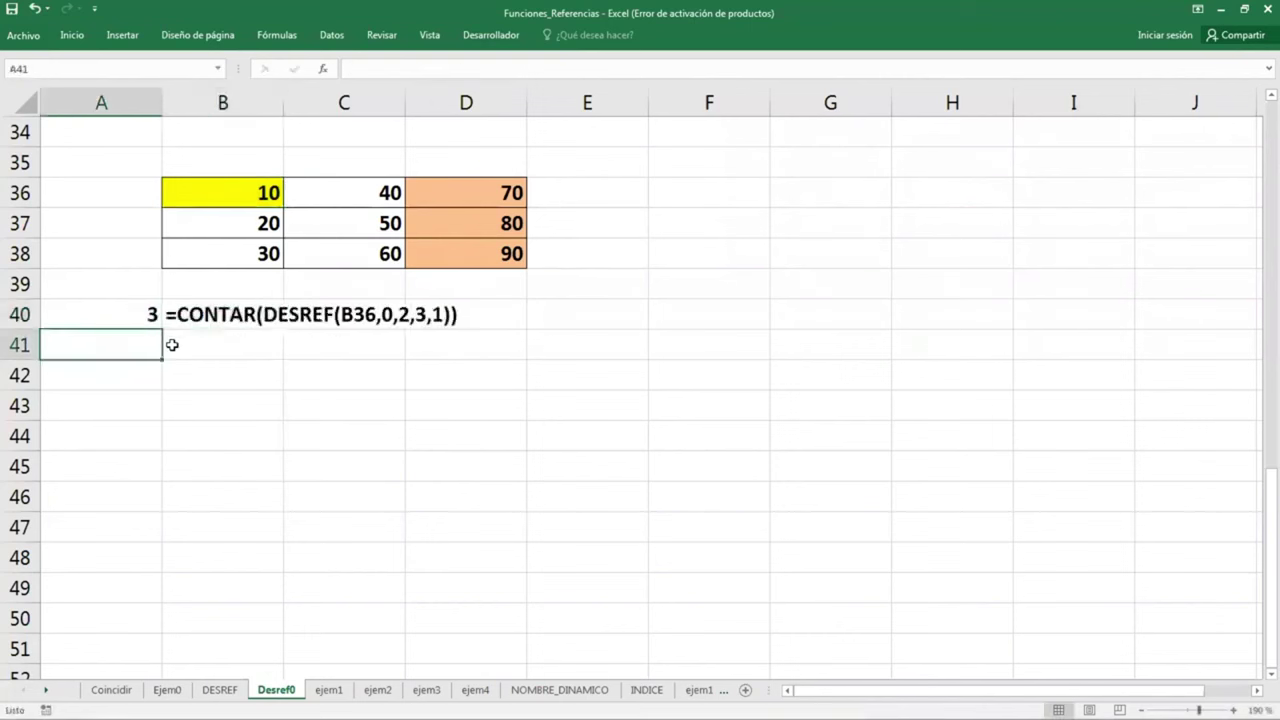
pyautogui.write('=suma')
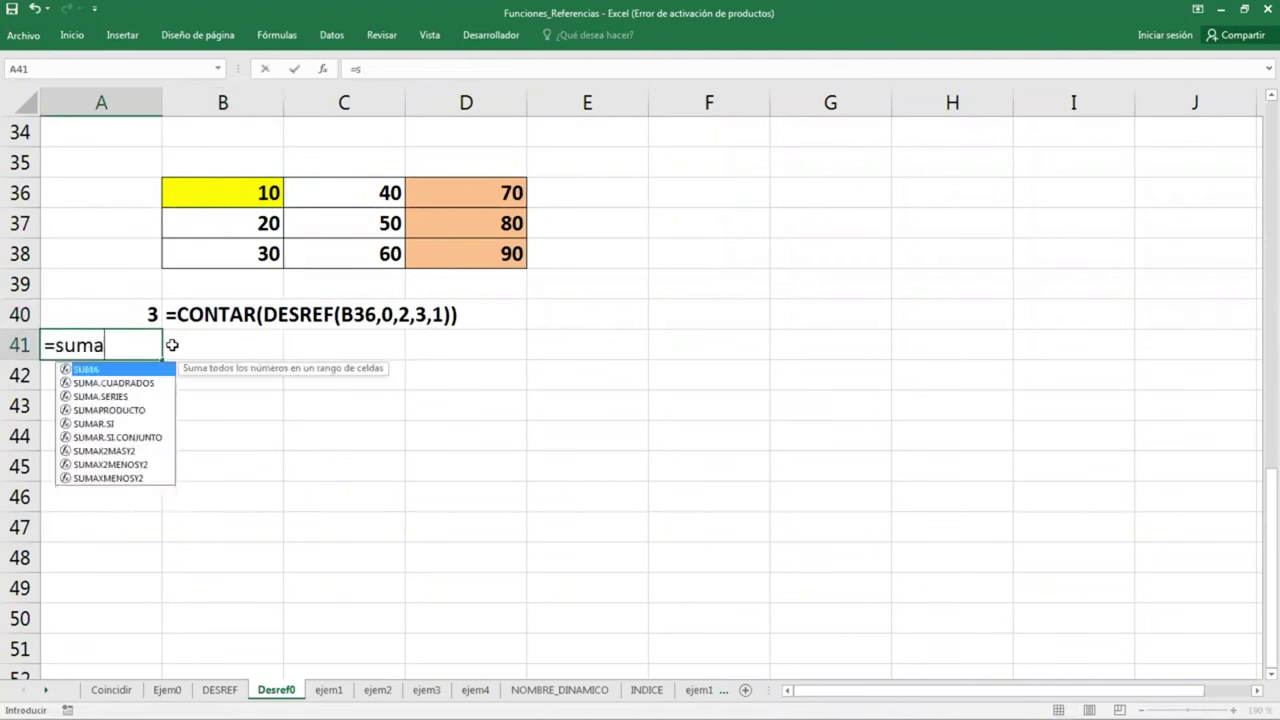
pyautogui.press('Tab')
pyautogui.write('desre')
pyautogui.press('Tab')
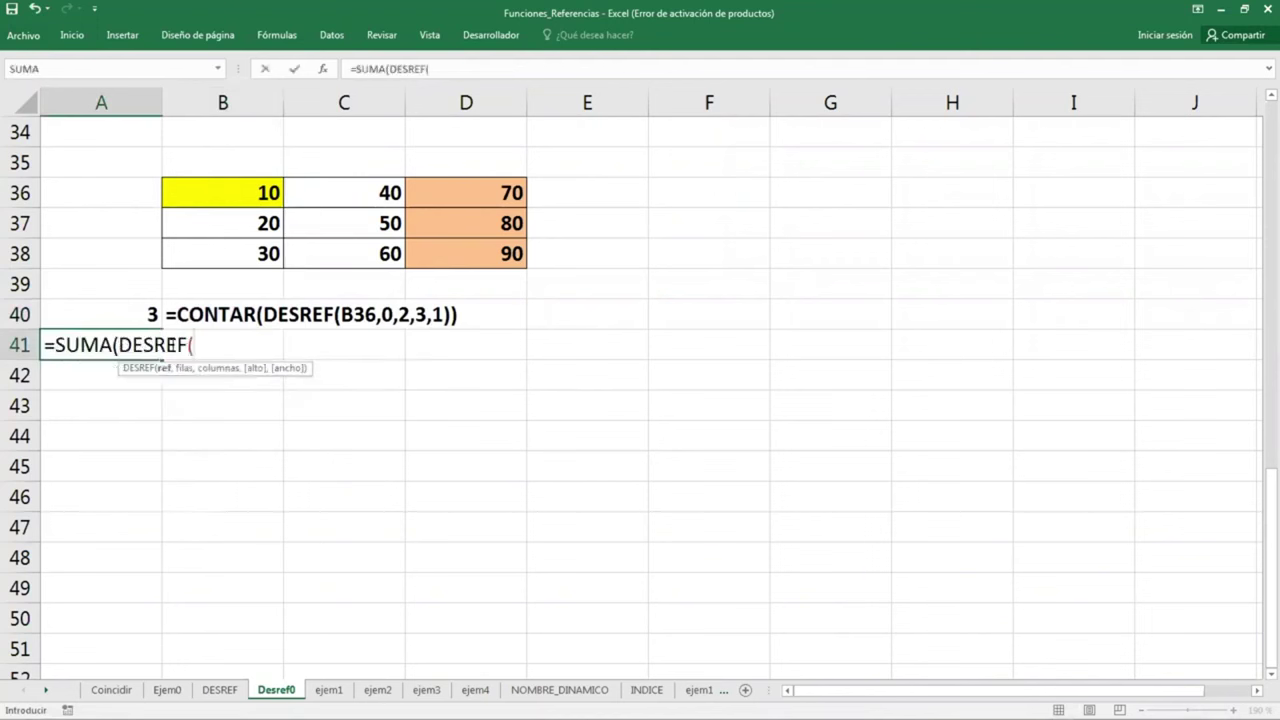
pyautogui.click(206, 190)
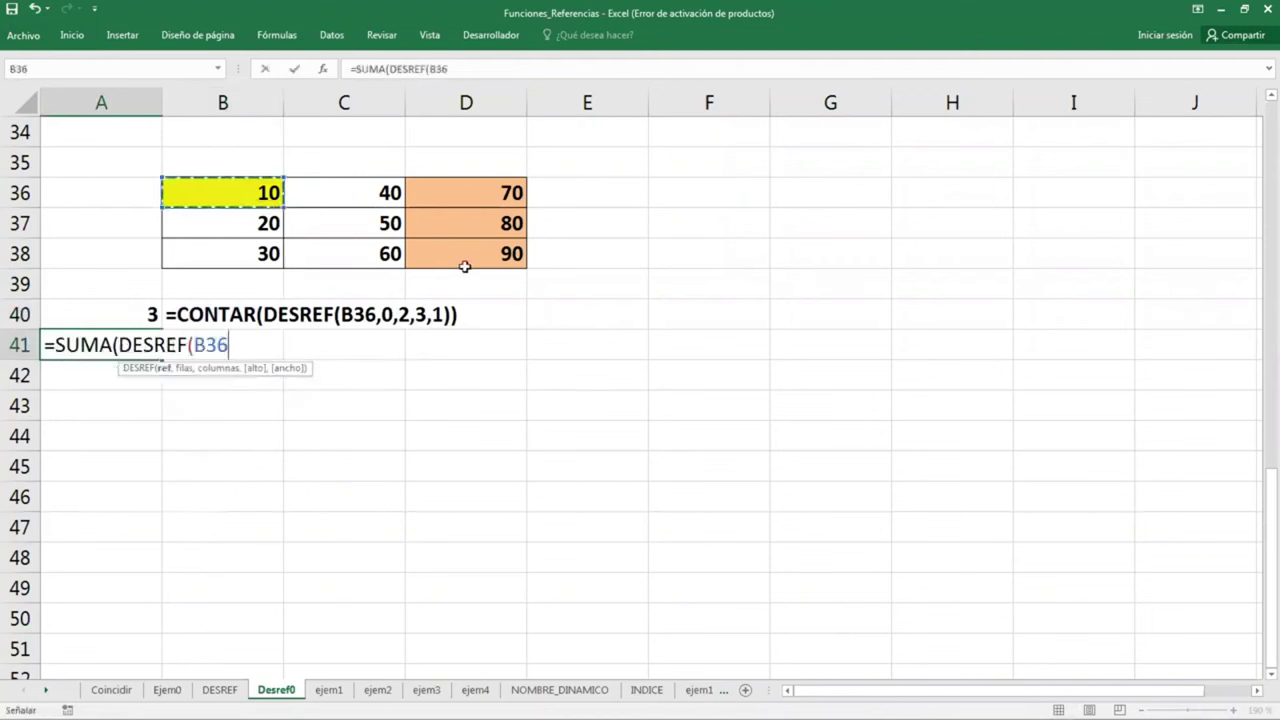
pyautogui.write(',')
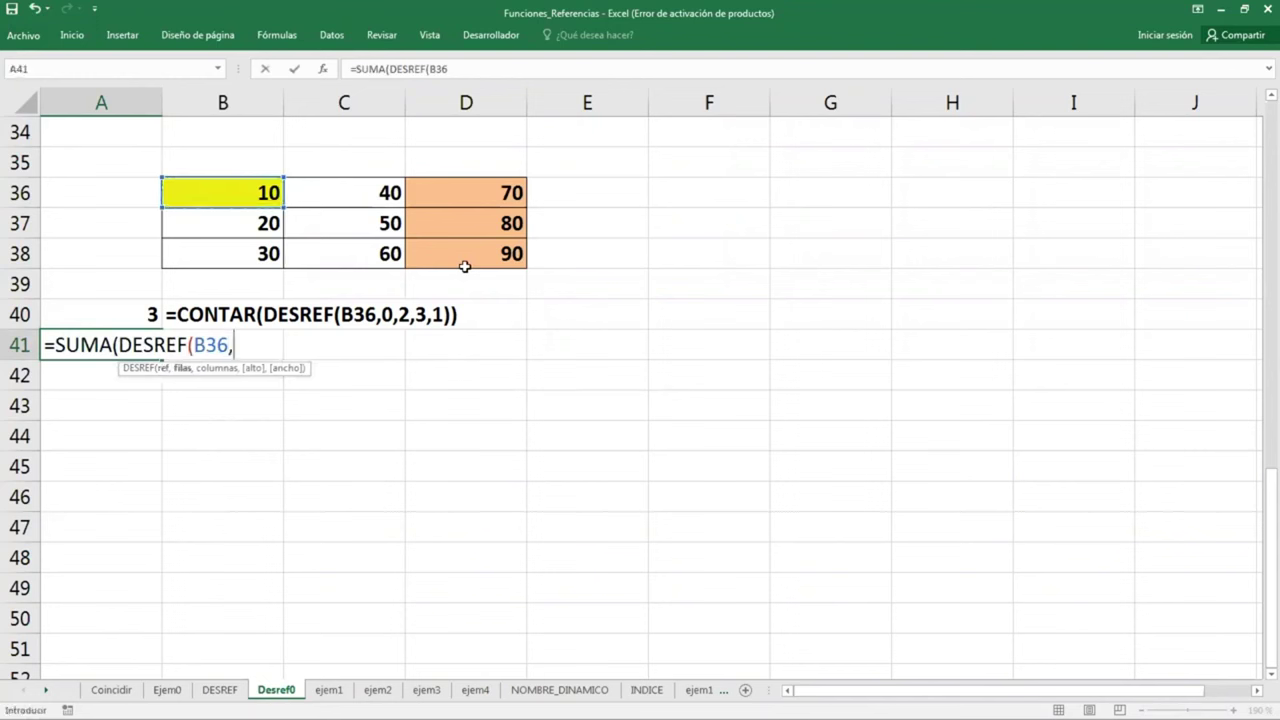
pyautogui.write('2,2')
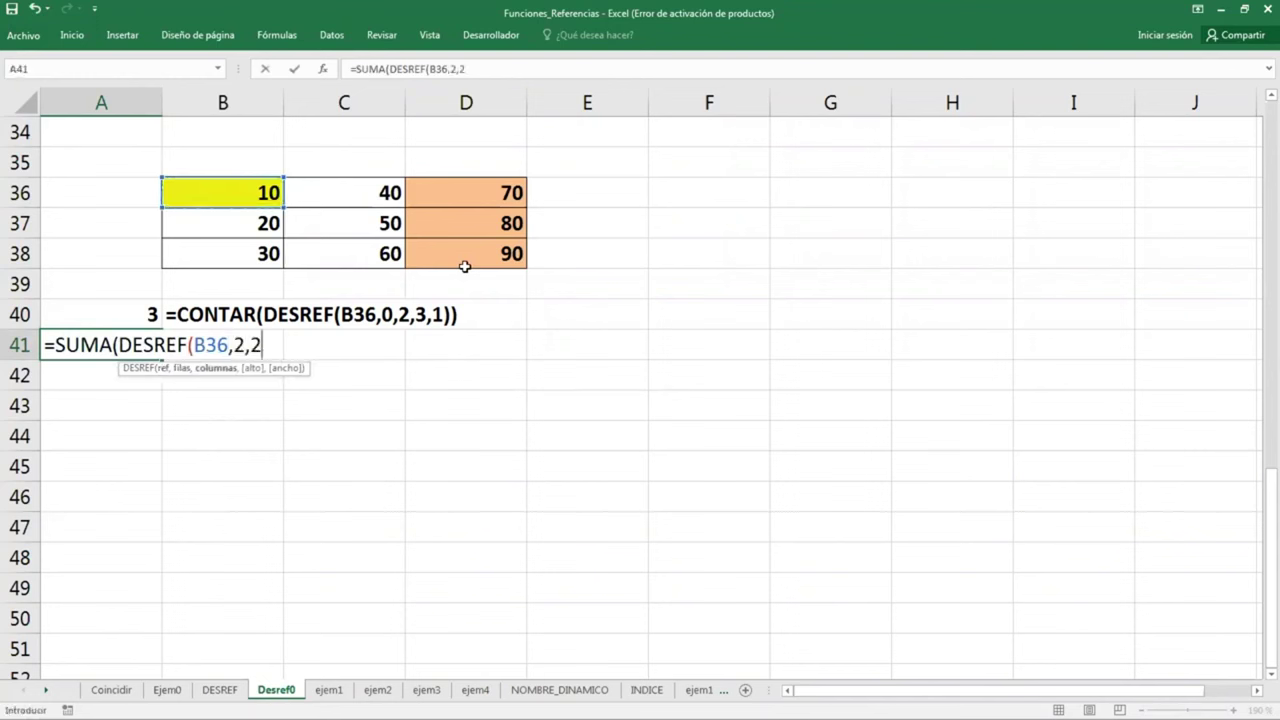
pyautogui.write(',')
pyautogui.write('-3,')
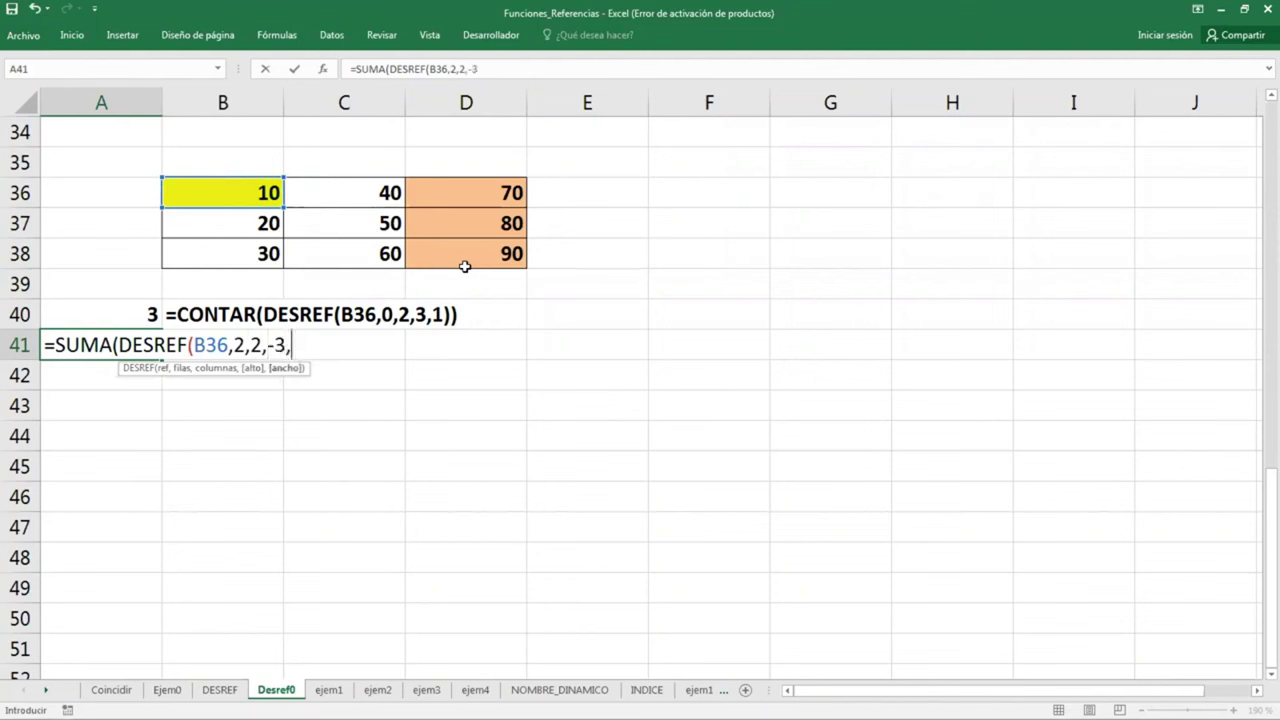
pyautogui.write('1))')
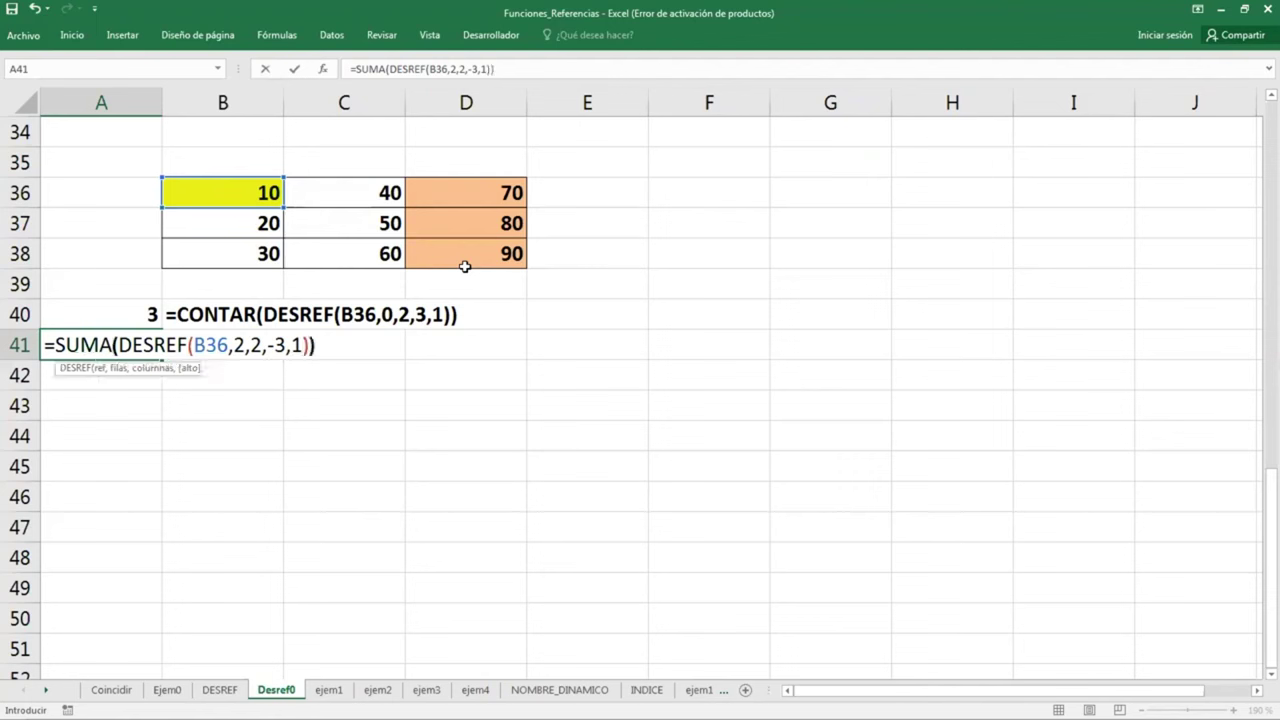
pyautogui.press('Return')
# Fill B40's FORMULATEXTO formula down into B41
pyautogui.press('Right')
pyautogui.press('Up')
pyautogui.press('Up')
pyautogui.hotkey('shift', 'Down')
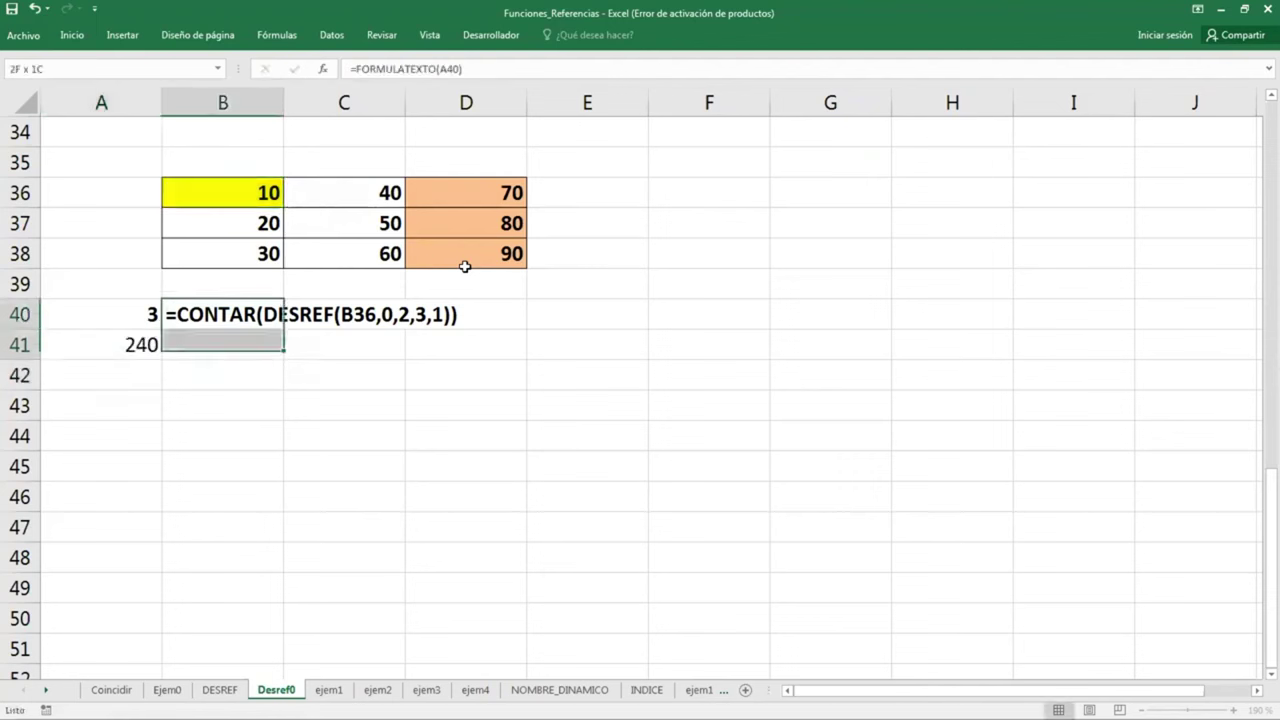
pyautogui.hotkey('ctrl', 'j')
pyautogui.press('Left')
pyautogui.press('Down')
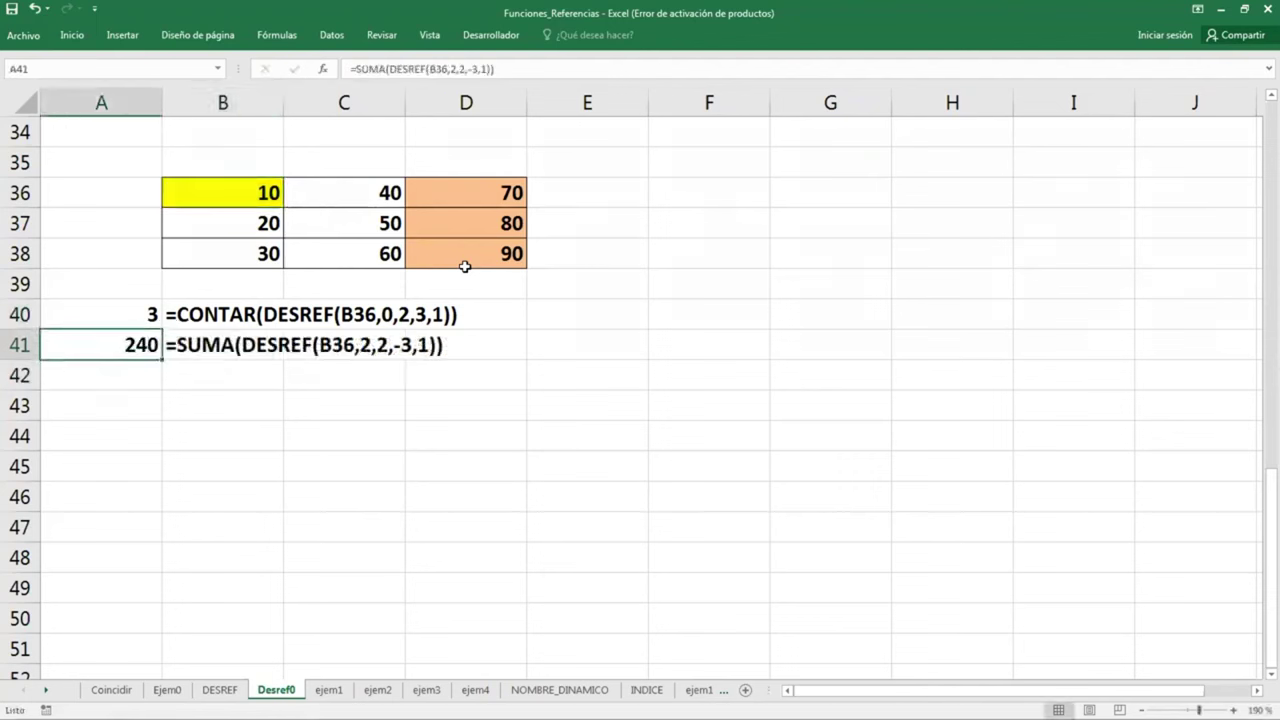
# Highlight D36:D38 to check the cells counted in A40 and summed in A41
pyautogui.moveTo(500, 268); pyautogui.dragTo(500, 192)
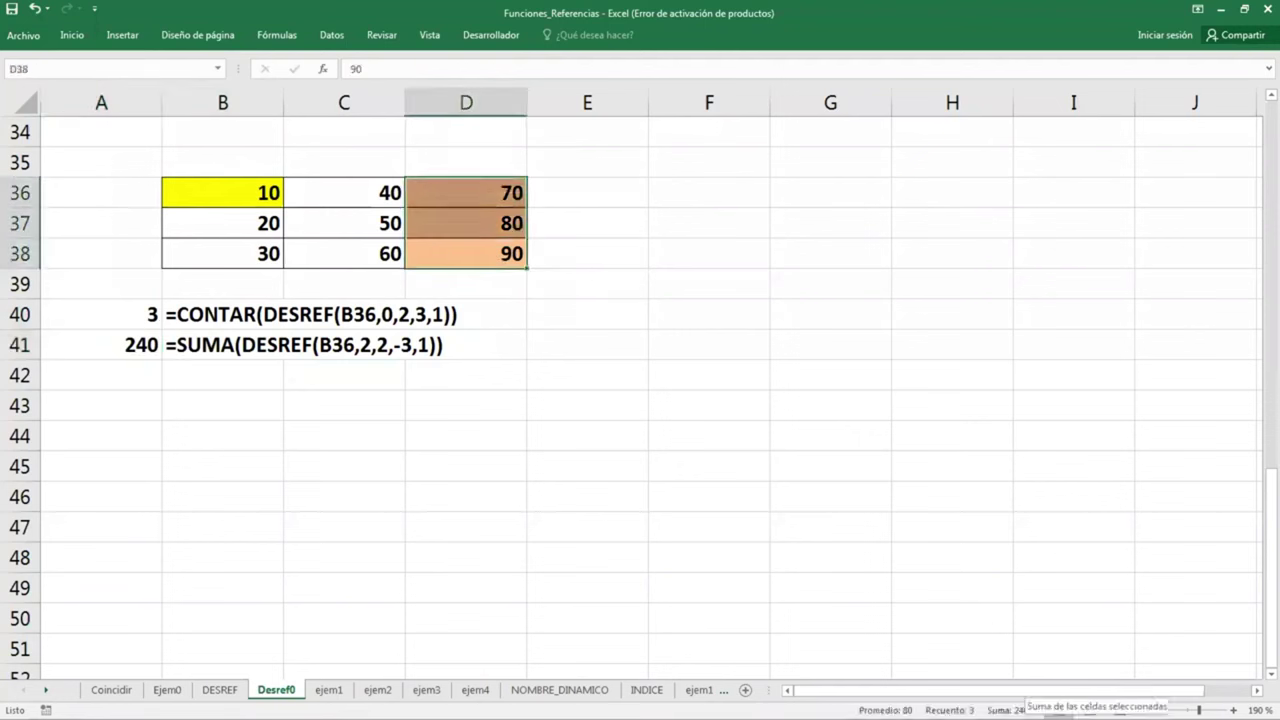
pyautogui.click(580, 500)
pyautogui.click(131, 328)
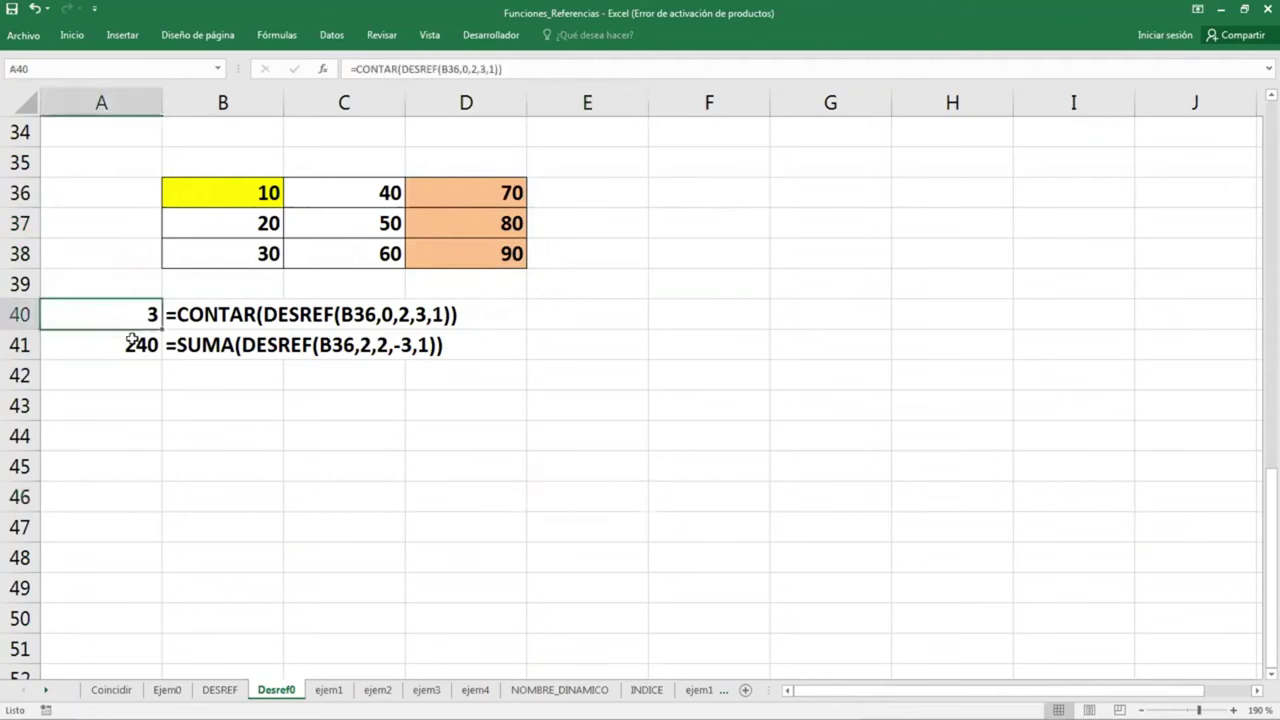
pyautogui.moveTo(449, 191)
pyautogui.mouseDown()
pyautogui.moveTo(451, 255)
pyautogui.moveTo(449, 196)
pyautogui.mouseUp()
pyautogui.click(131, 345)
pyautogui.click(468, 497)
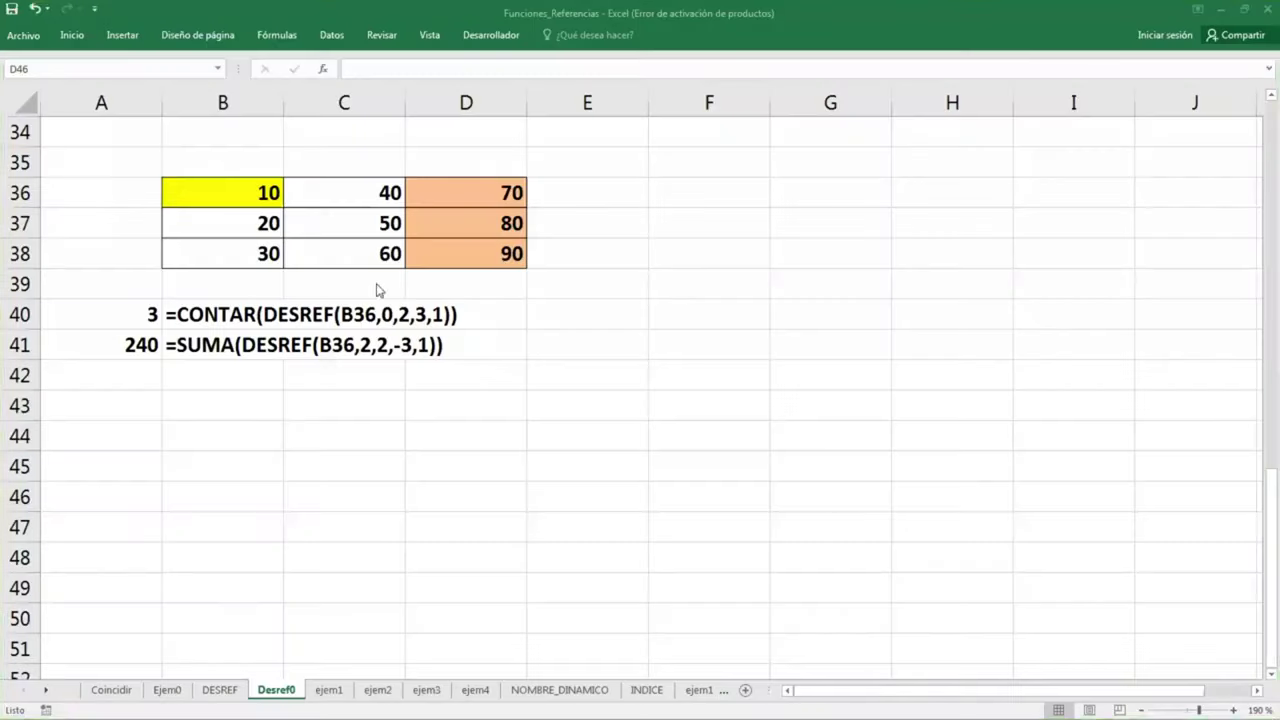
# Copy the table B36:D38 to B44 and set the copy to No Fill
pyautogui.click(332, 393)
pyautogui.moveTo(197, 194); pyautogui.dragTo(439, 259)
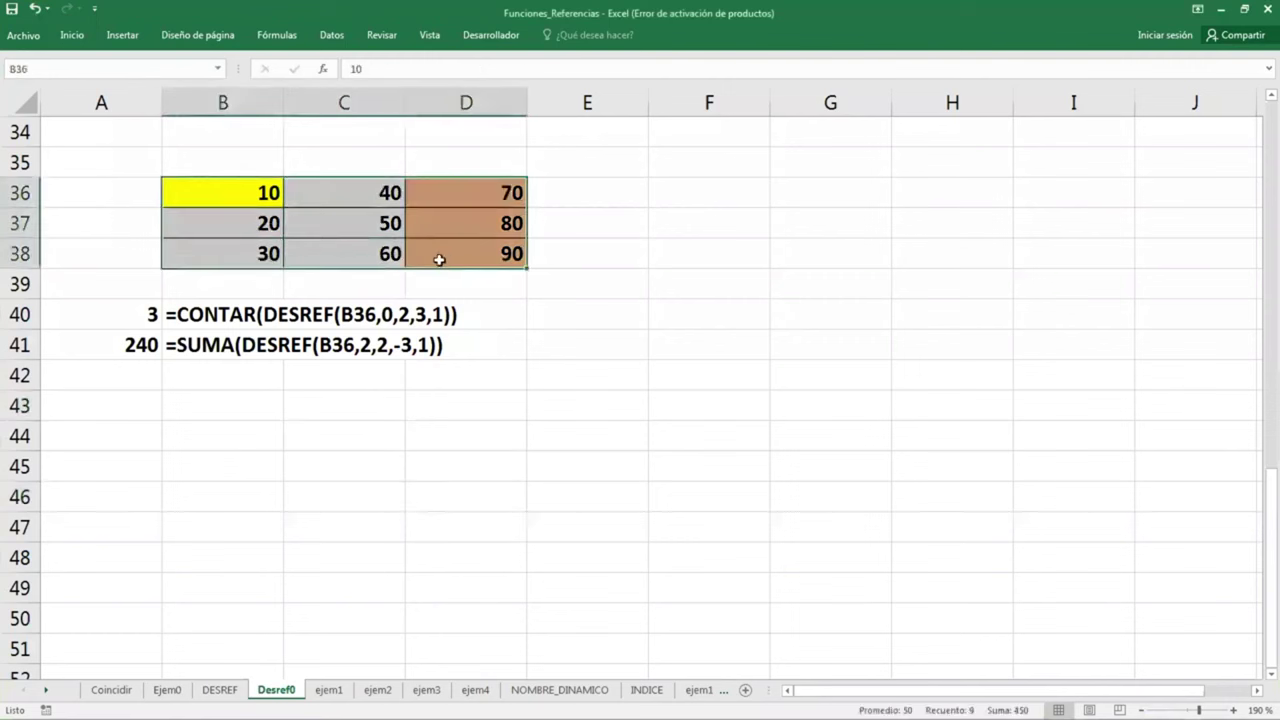
pyautogui.rightClick(439, 259)
pyautogui.click(470, 291)
pyautogui.click(209, 428)
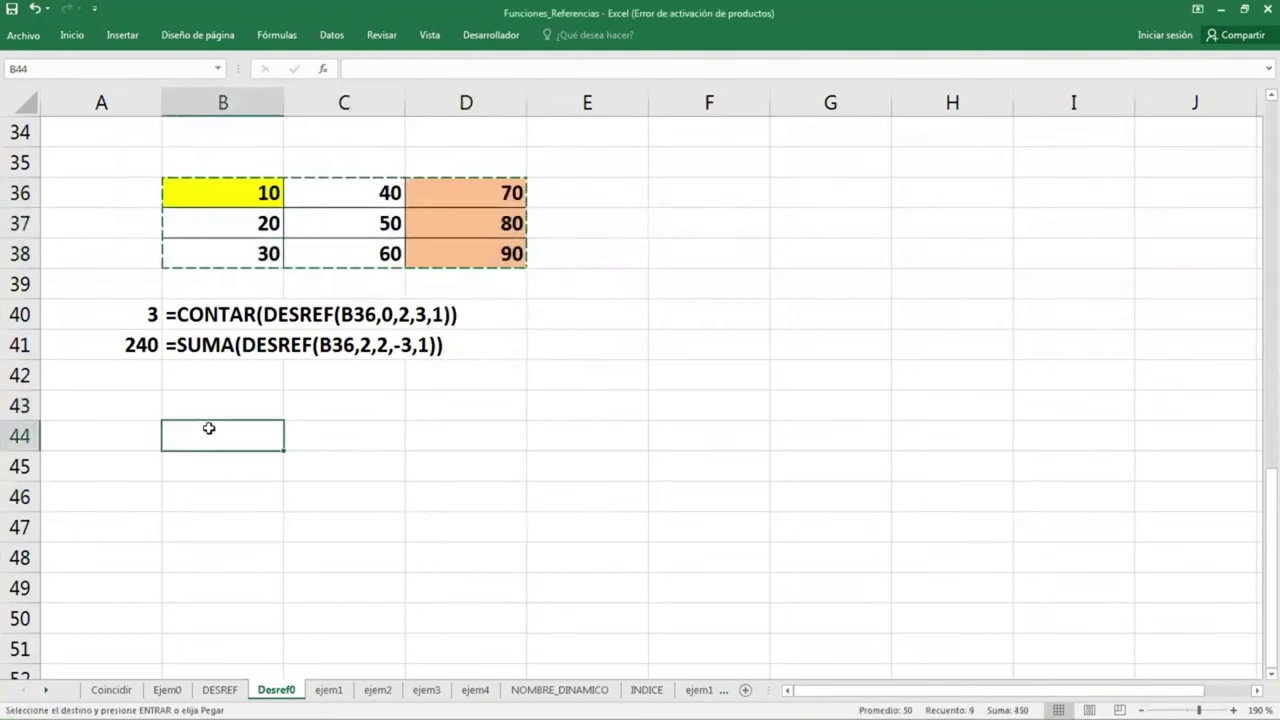
pyautogui.rightClick(209, 428)
pyautogui.click(247, 160)
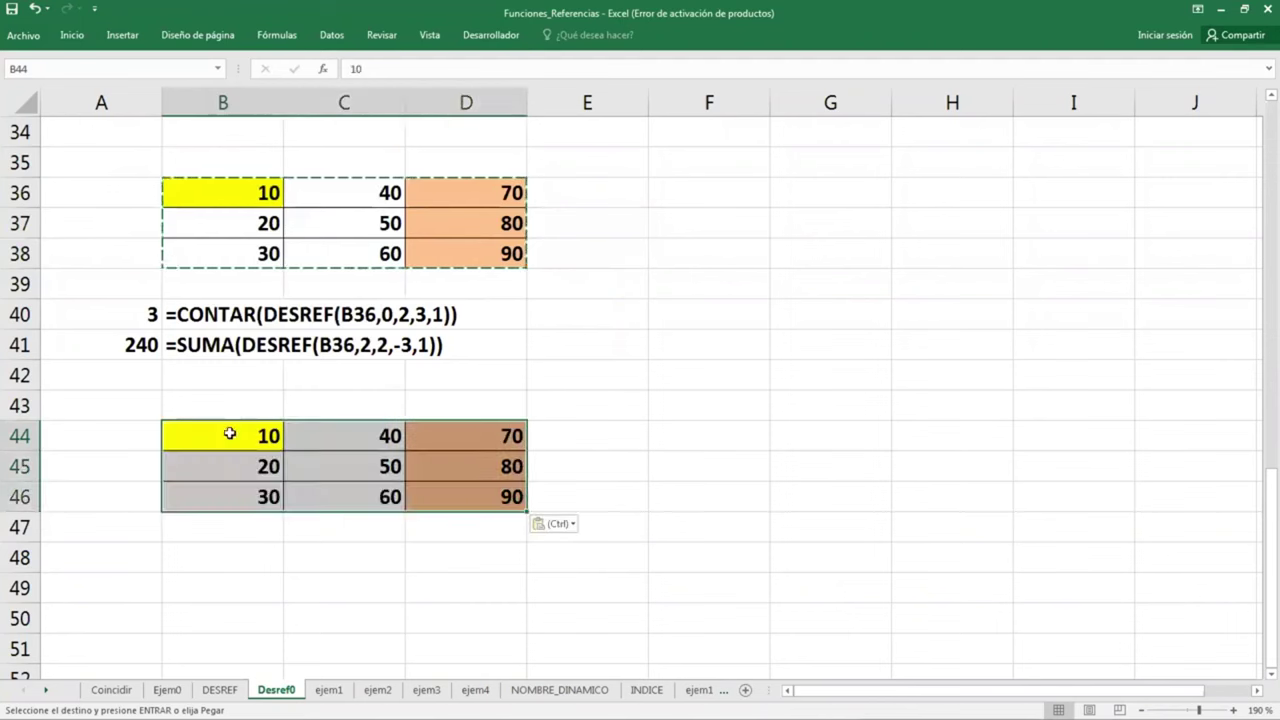
pyautogui.moveTo(230, 433); pyautogui.dragTo(500, 488)
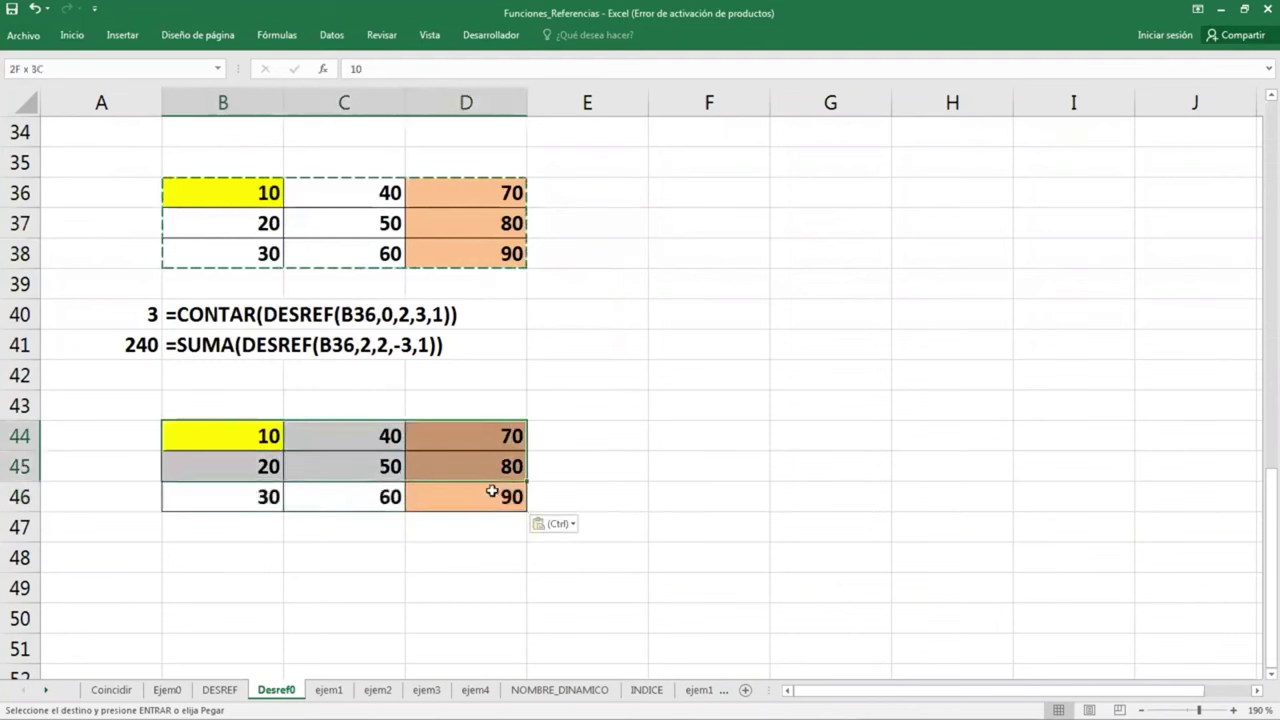
pyautogui.click(72, 35)
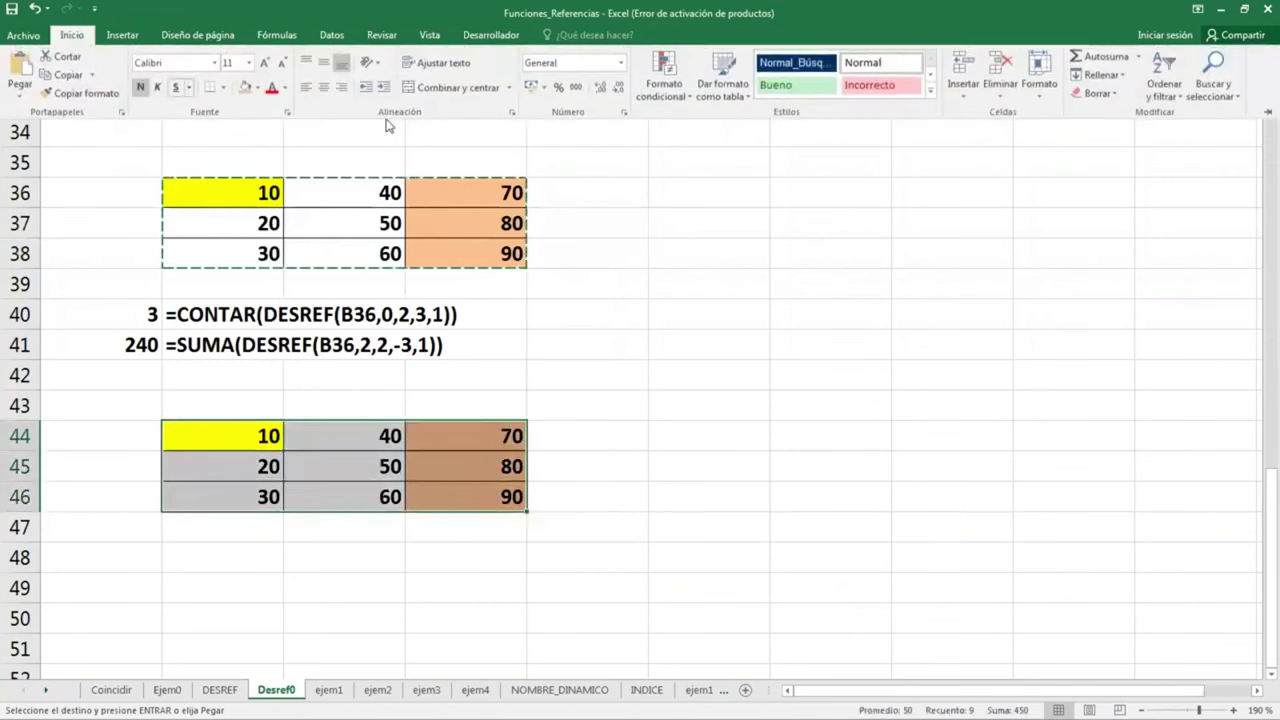
pyautogui.click(258, 87)
pyautogui.click(285, 226)
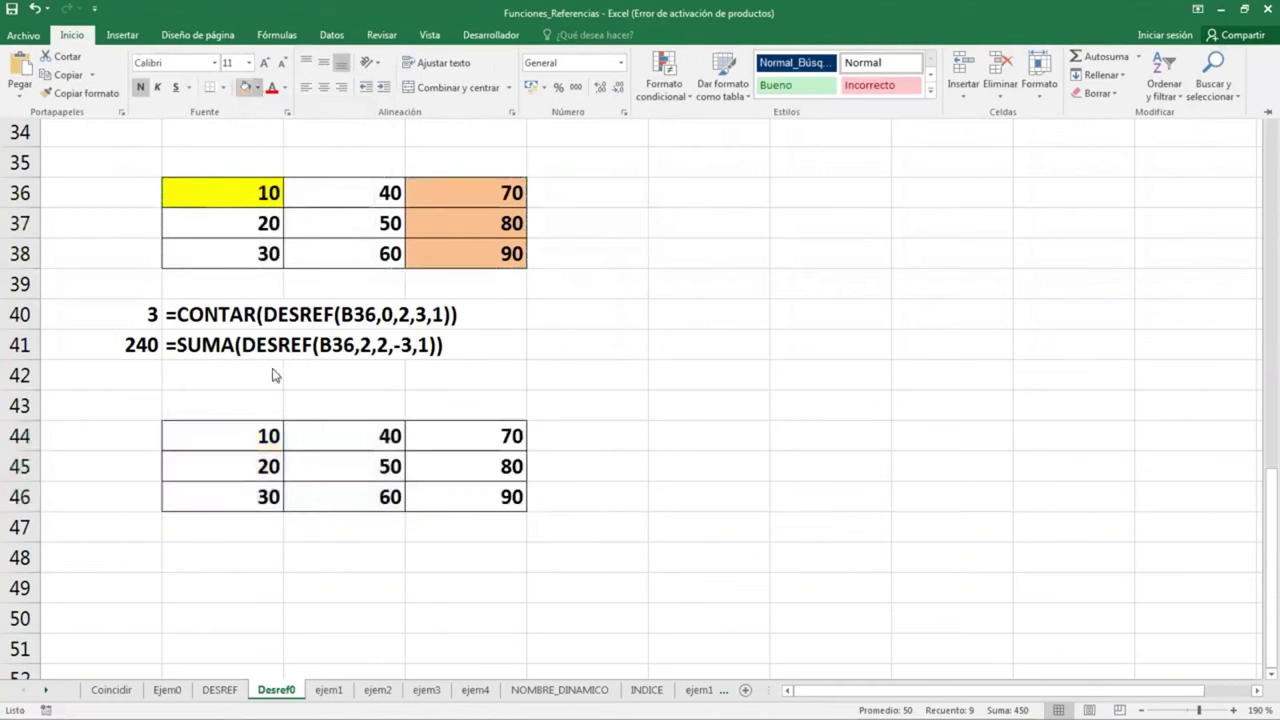
# Fill the top row B44:D44 light orange and cell C46 yellow
pyautogui.moveTo(266, 437)
pyautogui.mouseDown()
pyautogui.moveTo(478, 454)
pyautogui.moveTo(478, 436)
pyautogui.mouseUp()
pyautogui.click(72, 35)
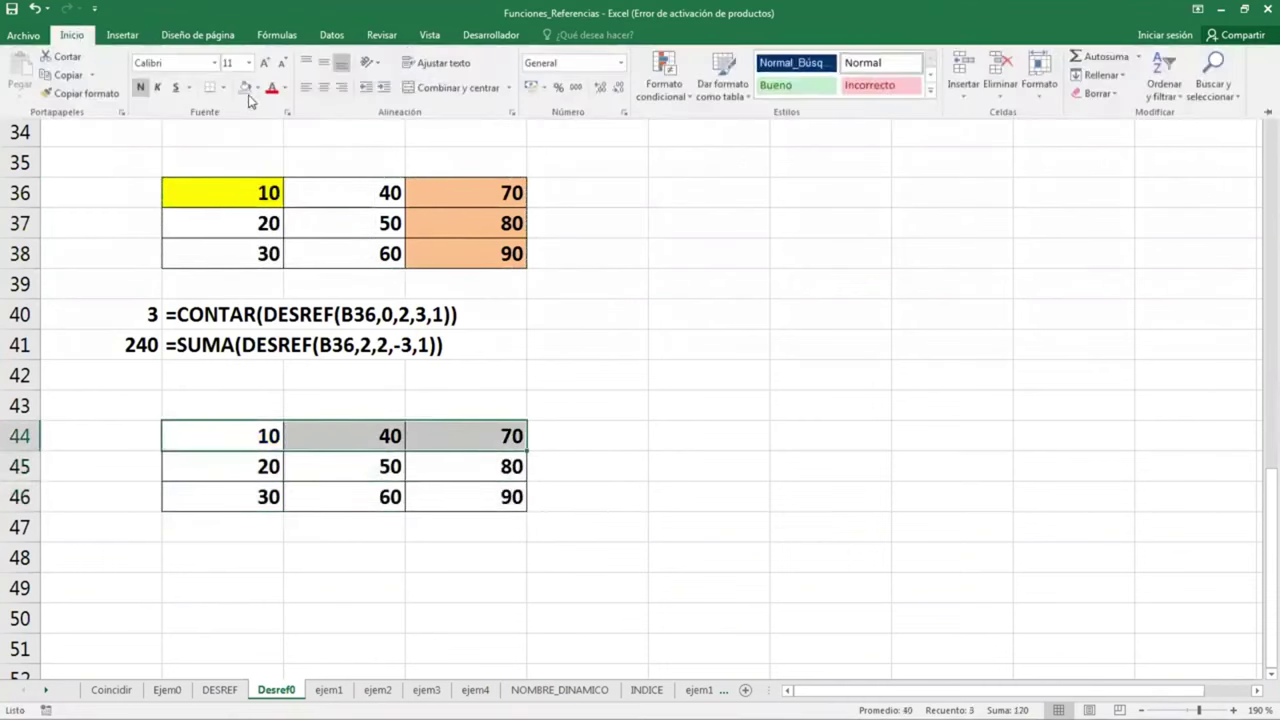
pyautogui.click(258, 88)
pyautogui.click(282, 214)
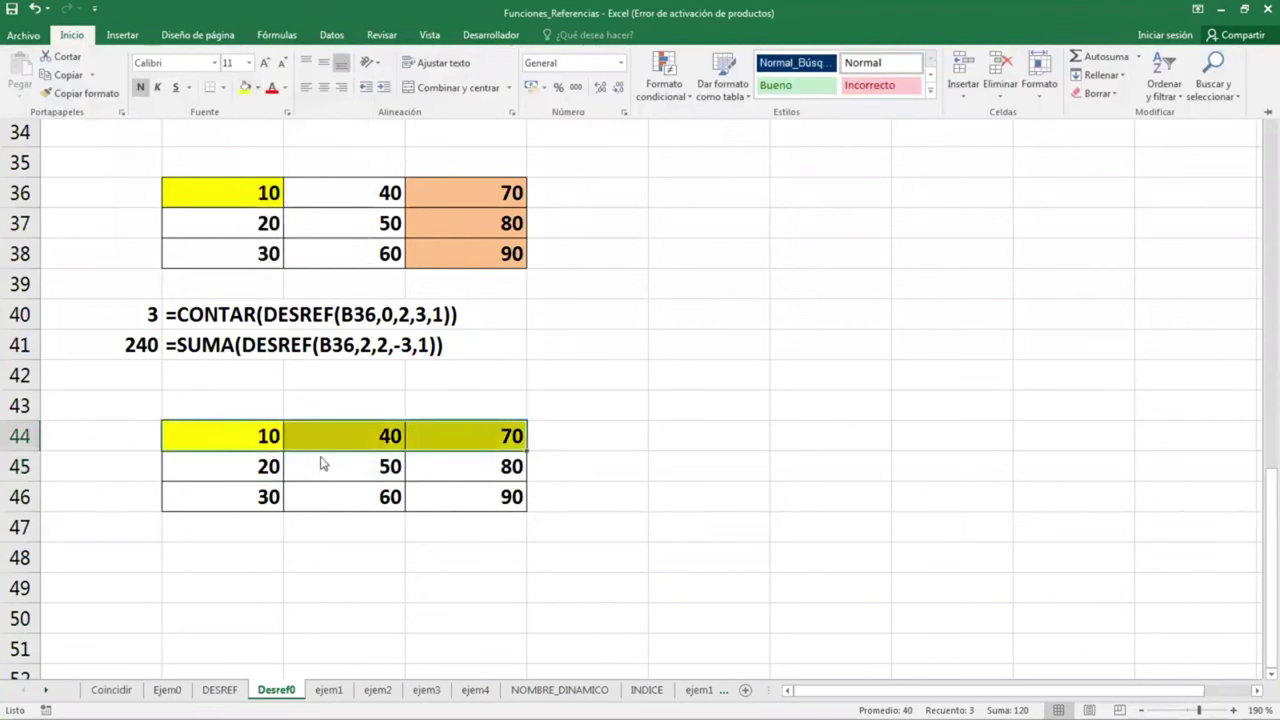
pyautogui.click(257, 89)
pyautogui.click(372, 168)
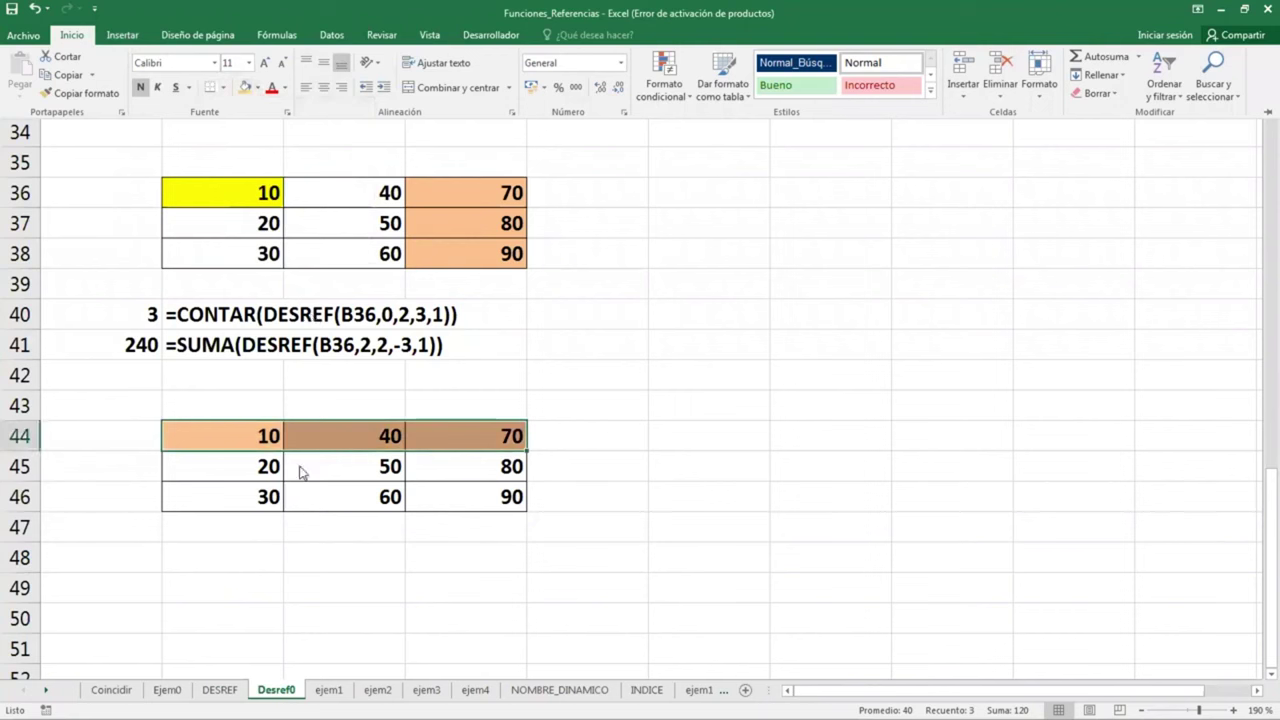
pyautogui.click(338, 500)
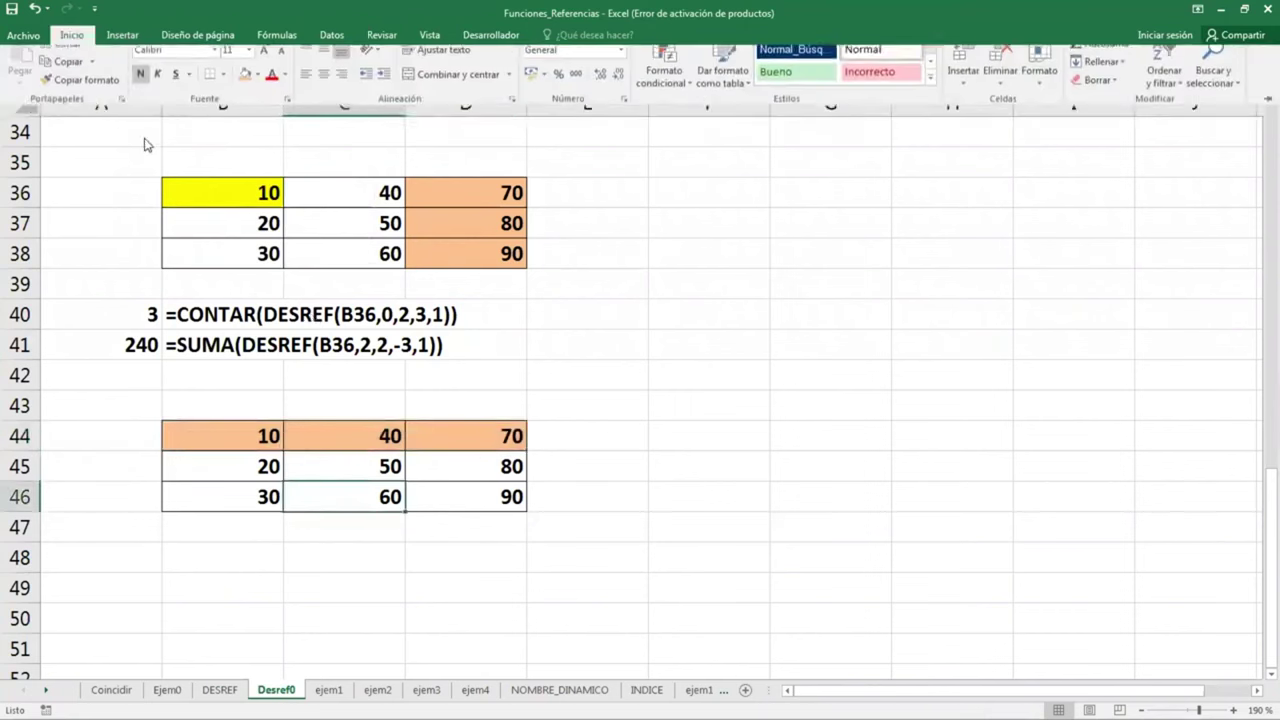
pyautogui.click(257, 88)
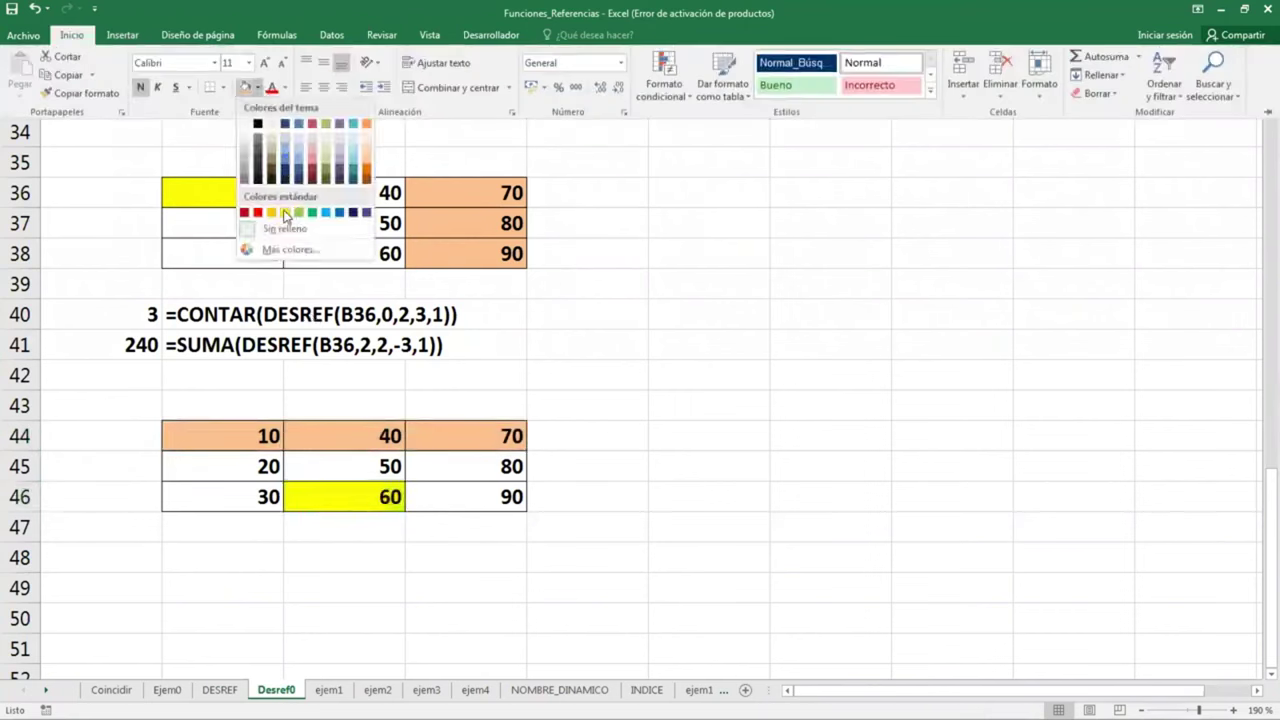
pyautogui.click(285, 213)
pyautogui.click(314, 574)
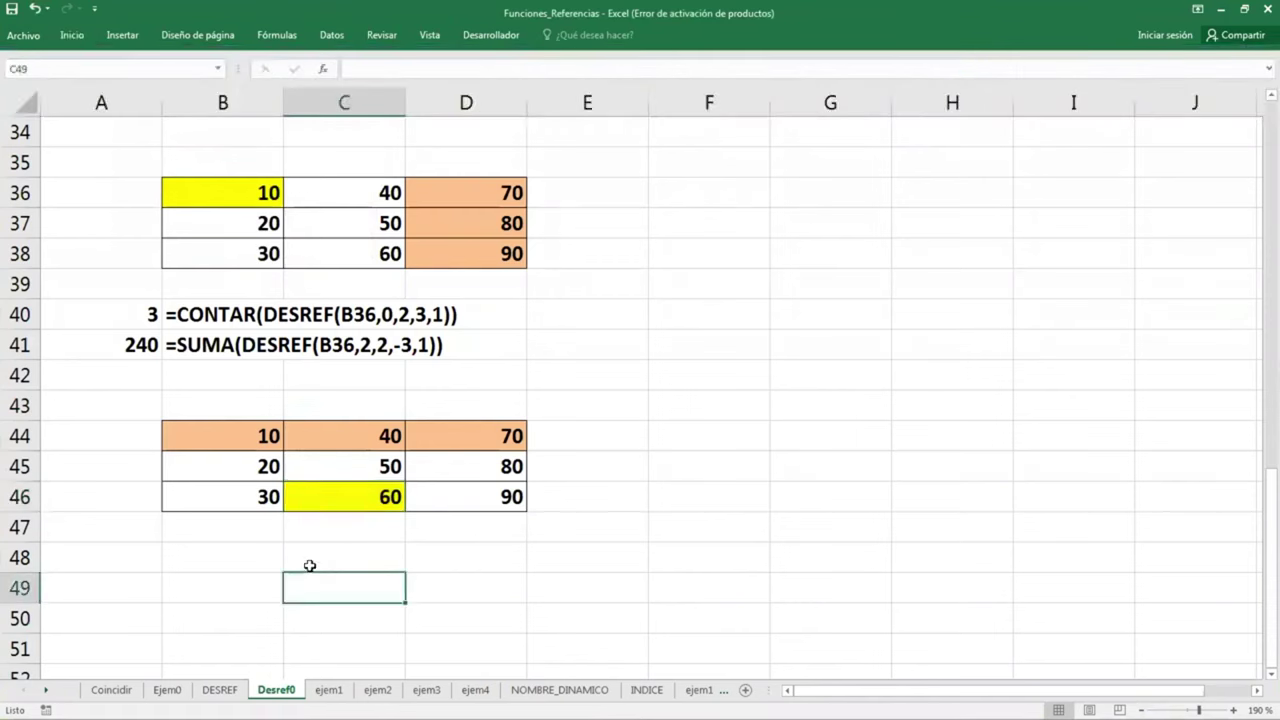
pyautogui.click(115, 555)
pyautogui.scroll(-1, 232, 550)
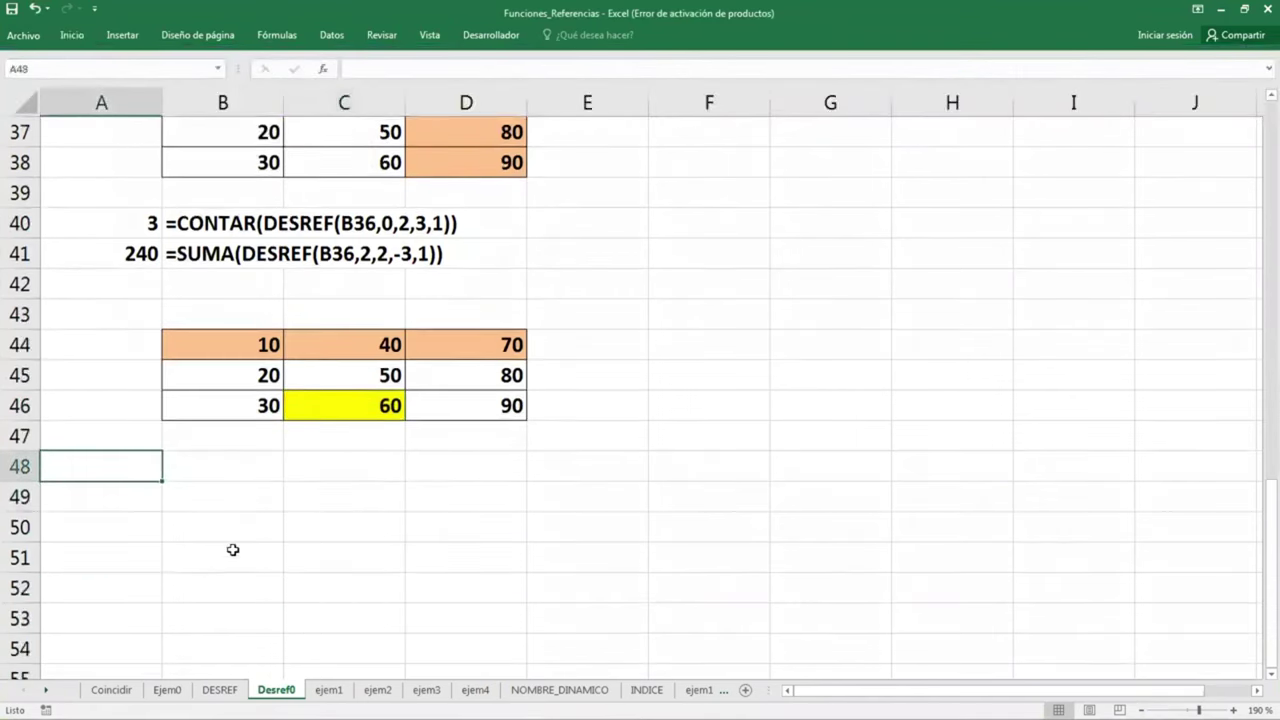
pyautogui.click(183, 234)
pyautogui.click(86, 252)
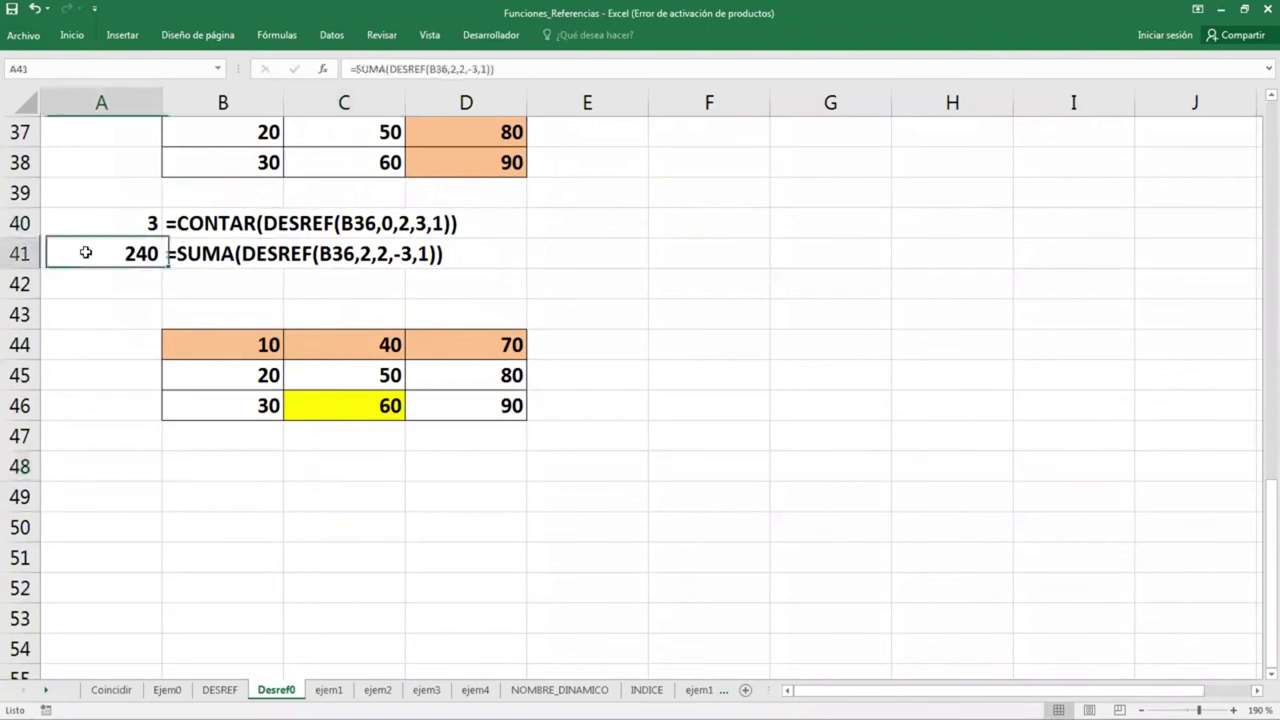
pyautogui.click(117, 231)
pyautogui.click(118, 257)
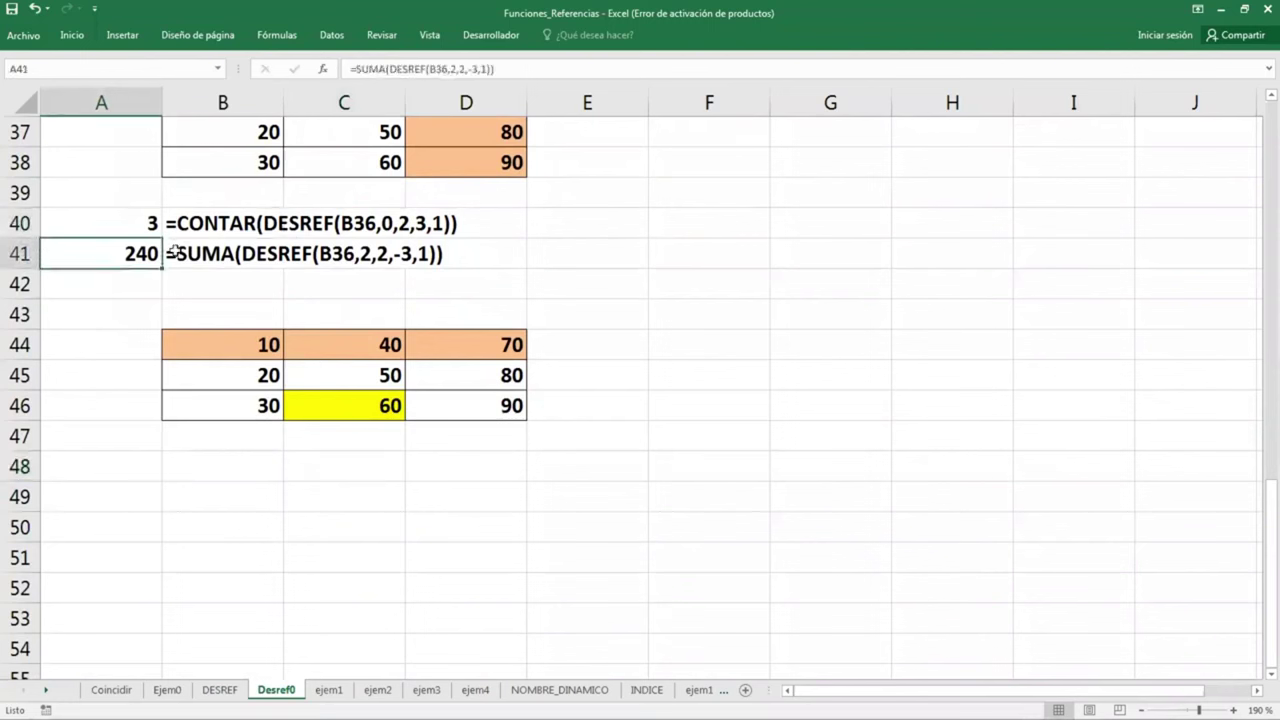
pyautogui.click(138, 229)
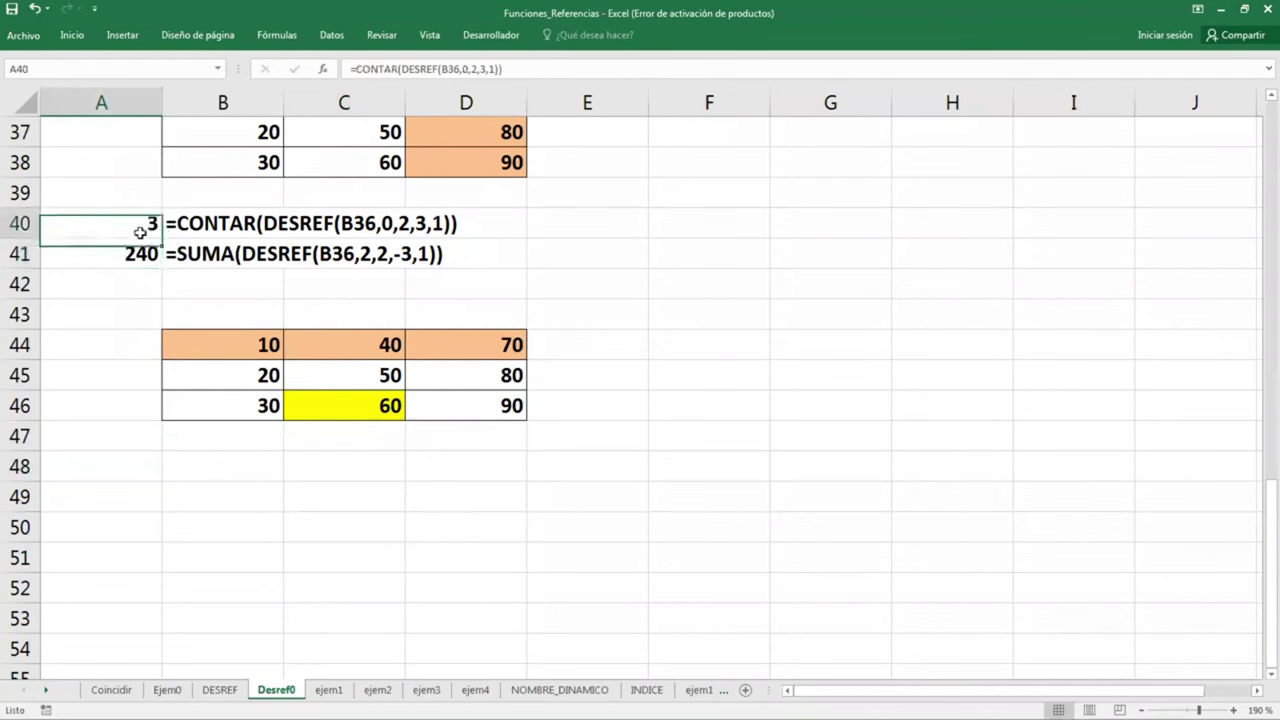
pyautogui.click(135, 254)
pyautogui.click(131, 498)
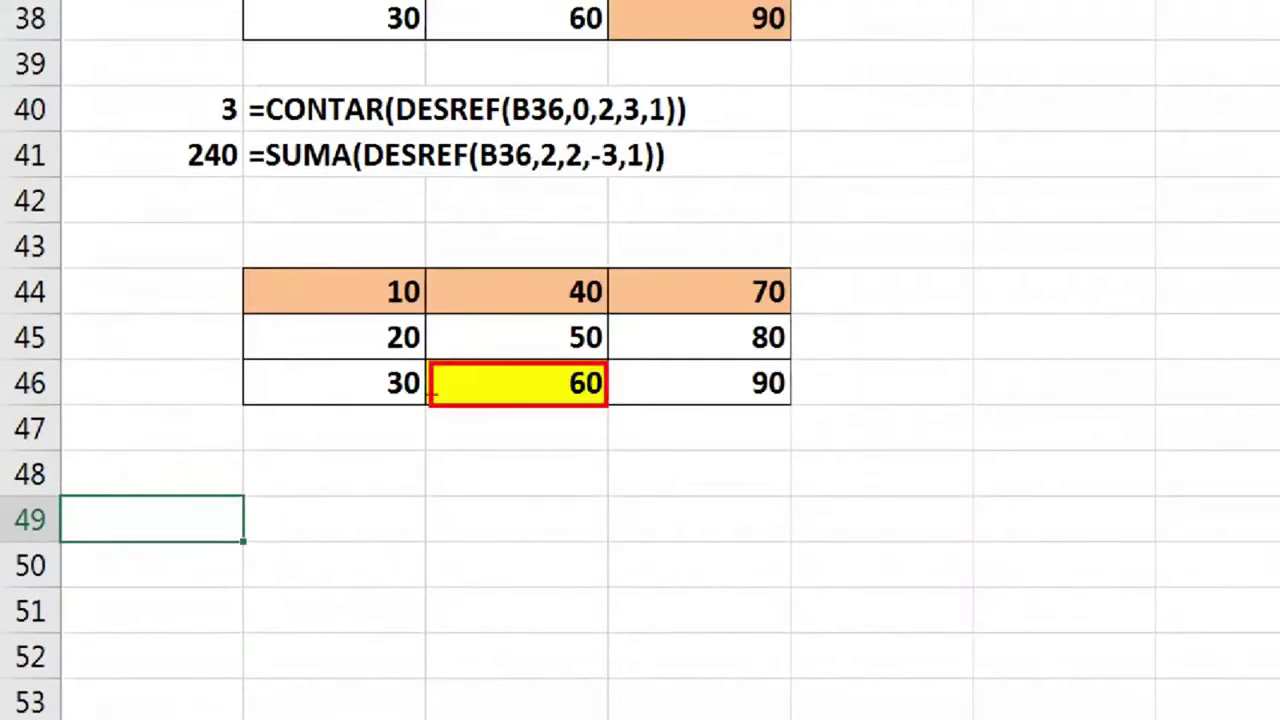
pyautogui.moveTo(430, 380); pyautogui.dragTo(308, 333)
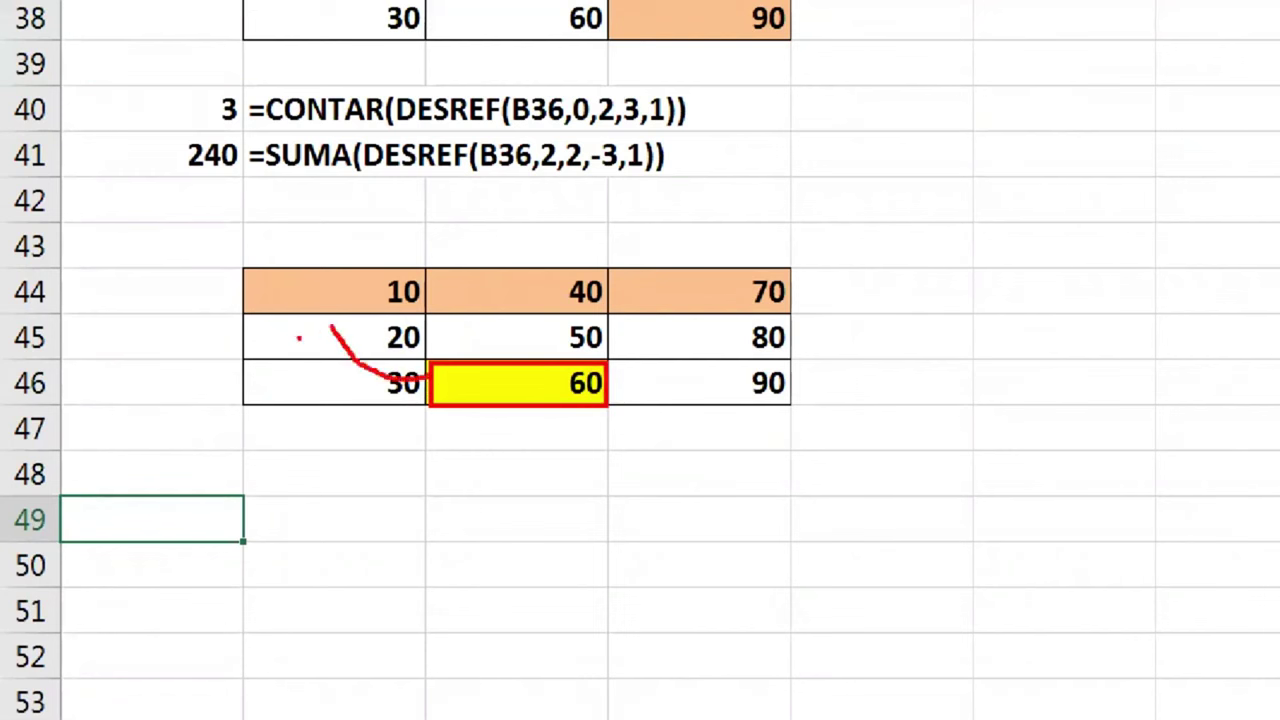
pyautogui.moveTo(575, 385)
pyautogui.mouseDown()
pyautogui.moveTo(657, 366)
pyautogui.moveTo(680, 334)
pyautogui.moveTo(708, 354)
pyautogui.mouseUp()
pyautogui.press('Escape')
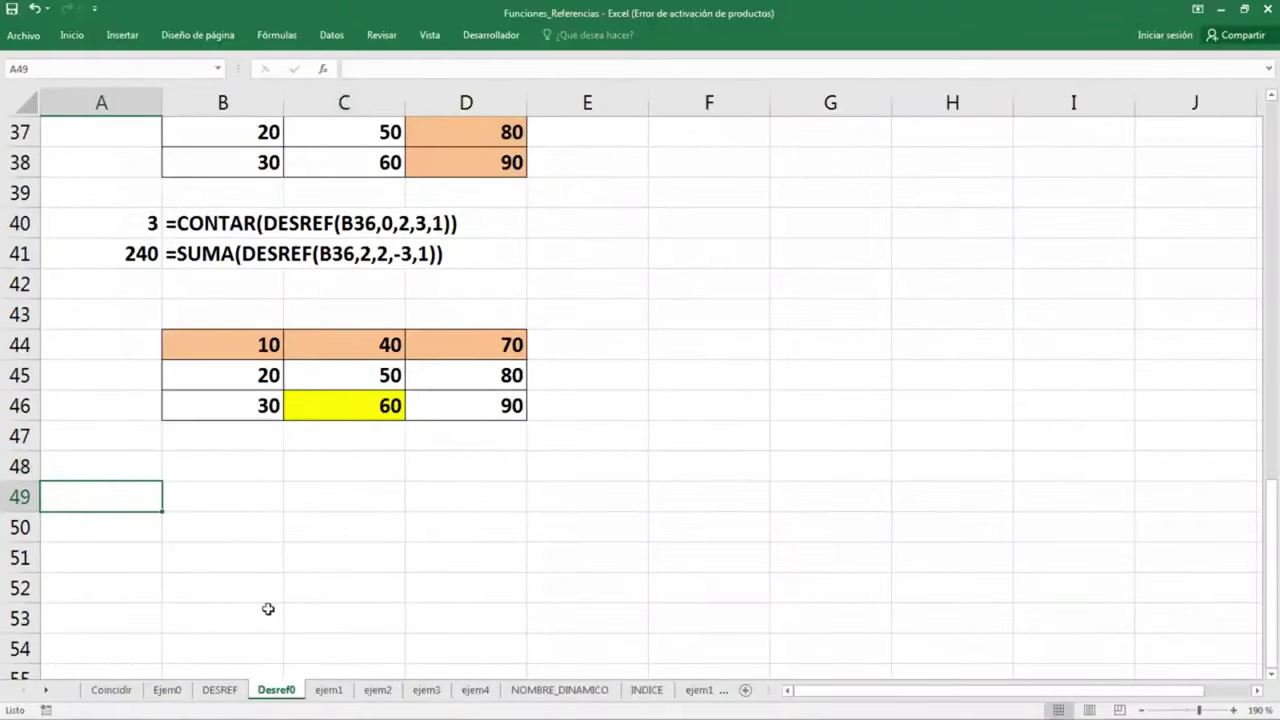
pyautogui.click(155, 617)
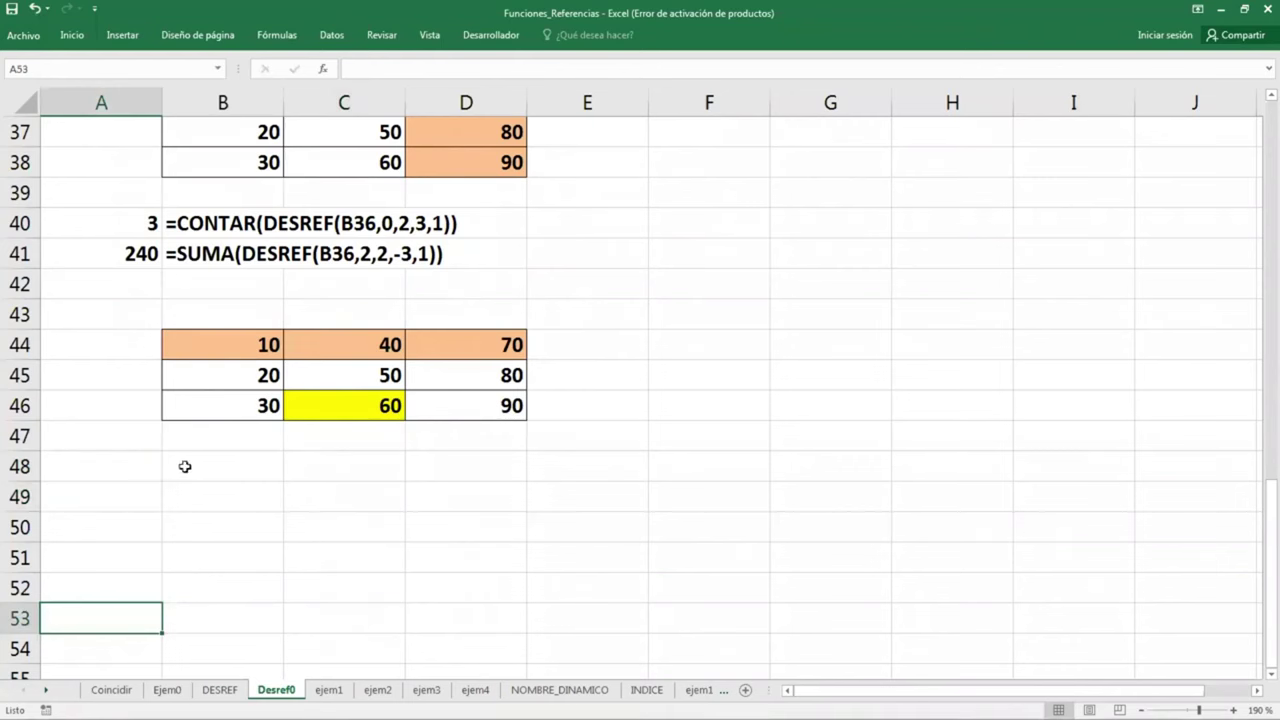
pyautogui.hotkey('ctrl', '1')
pyautogui.click(600, 230)
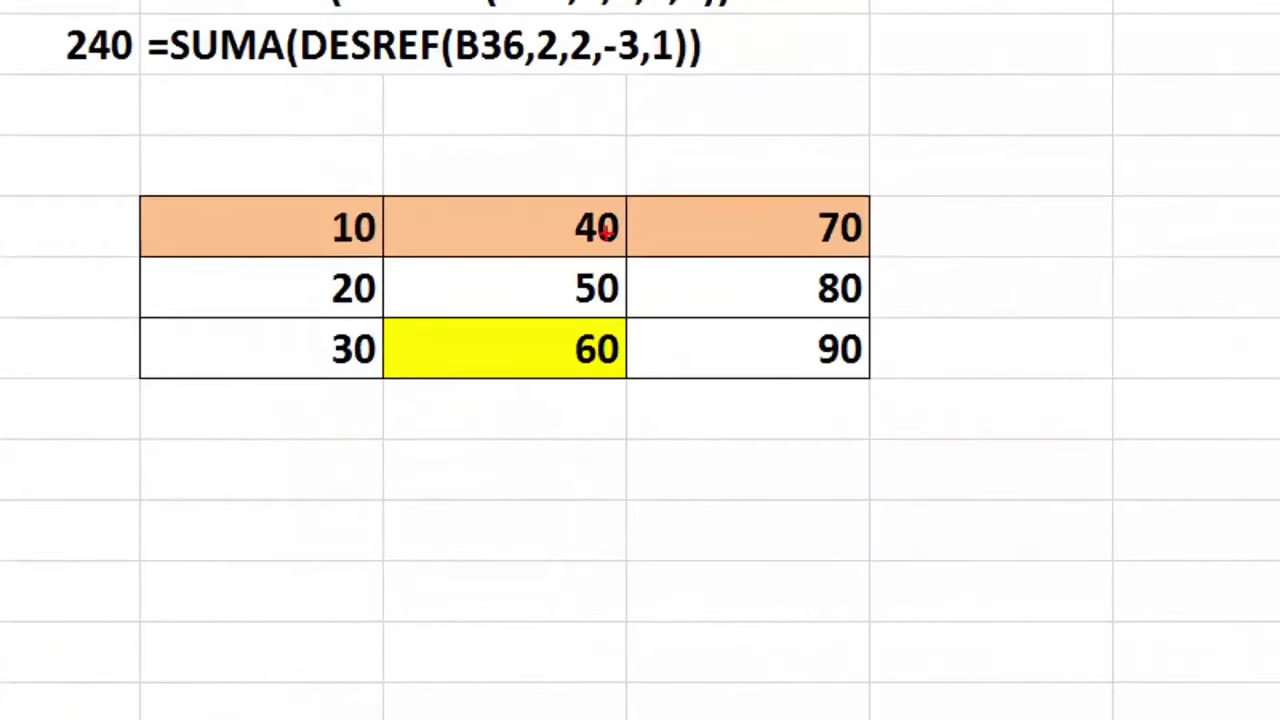
pyautogui.moveTo(845, 180); pyautogui.dragTo(264, 180)
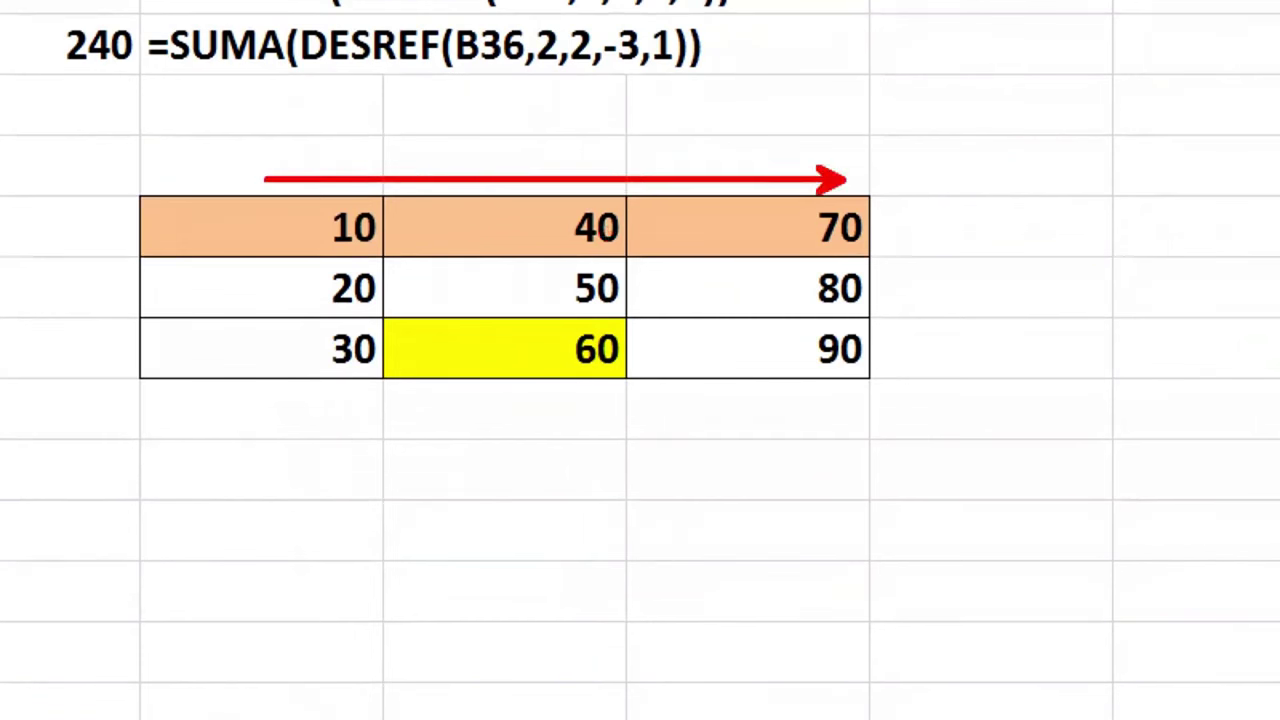
pyautogui.moveTo(222, 280); pyautogui.dragTo(784, 279)
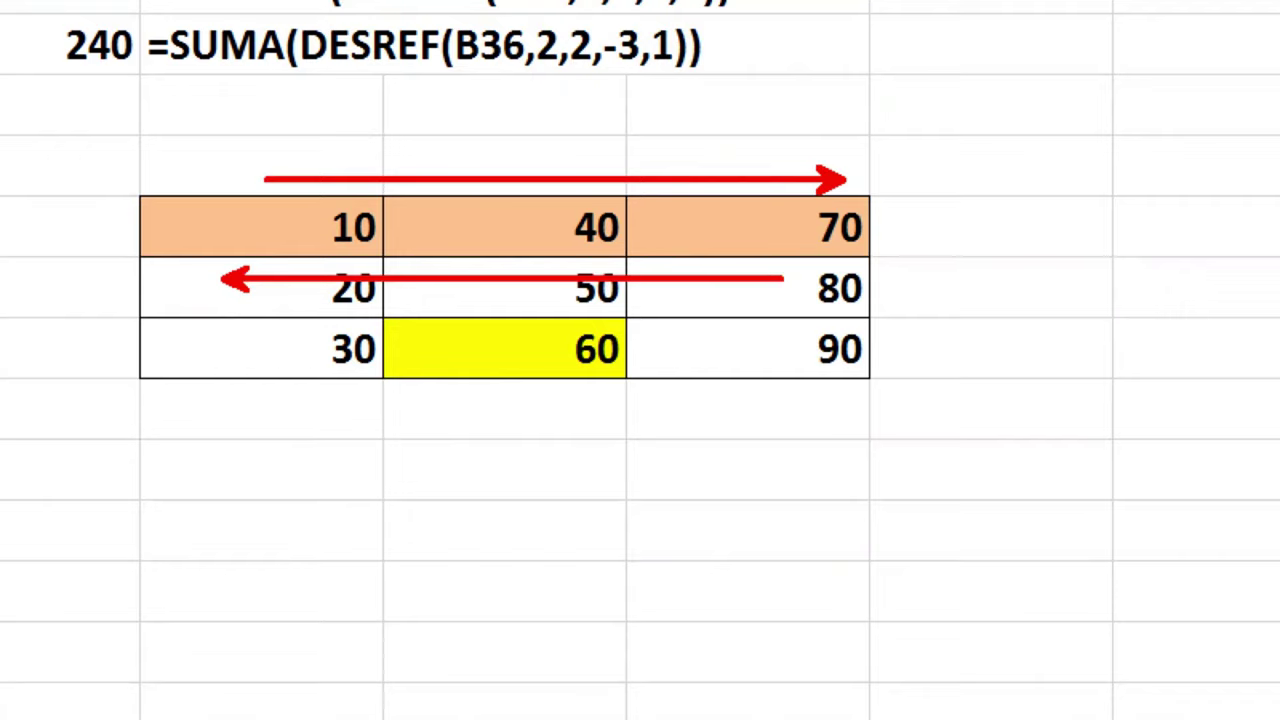
pyautogui.press('Escape')
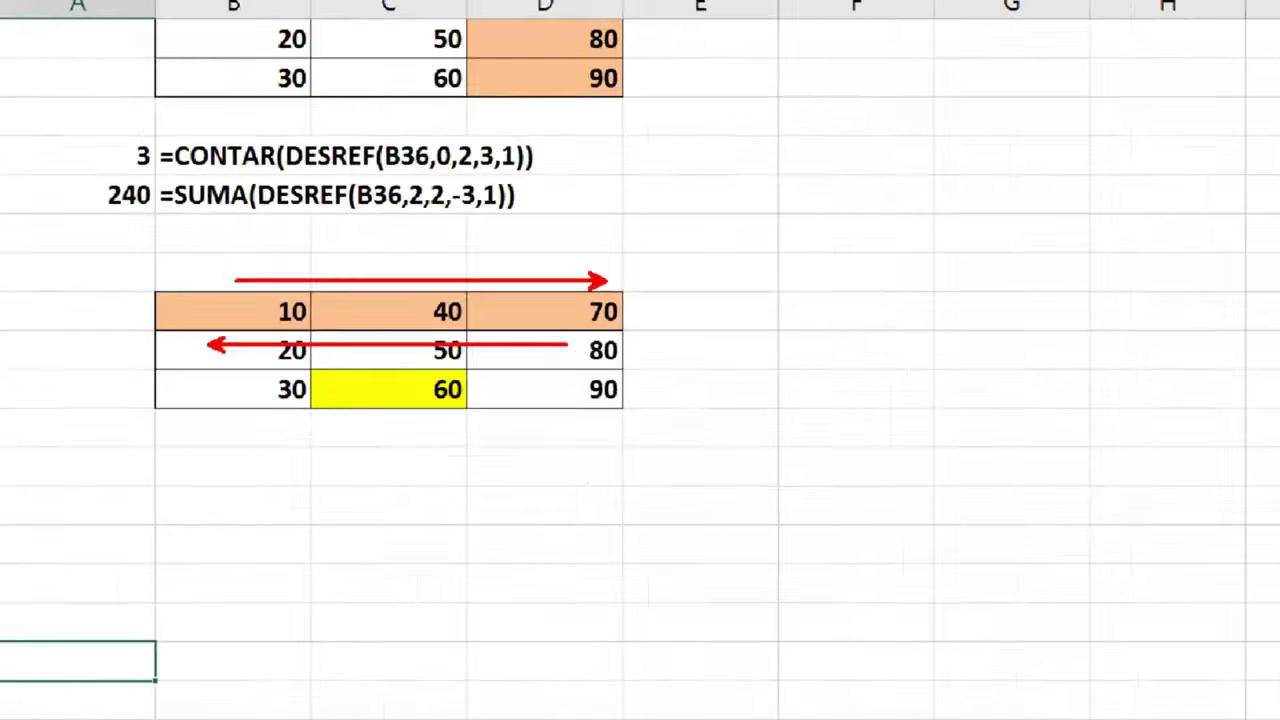
pyautogui.hotkey('ctrl', '1')
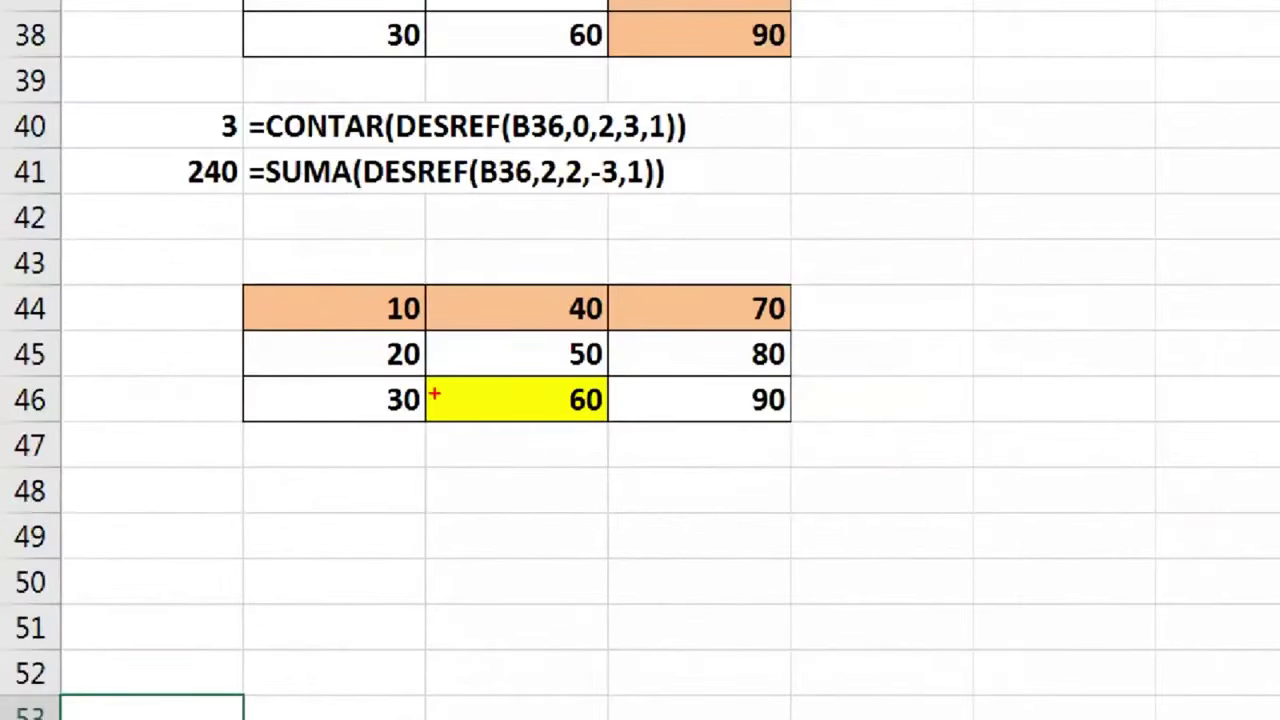
pyautogui.moveTo(430, 385); pyautogui.dragTo(600, 422)
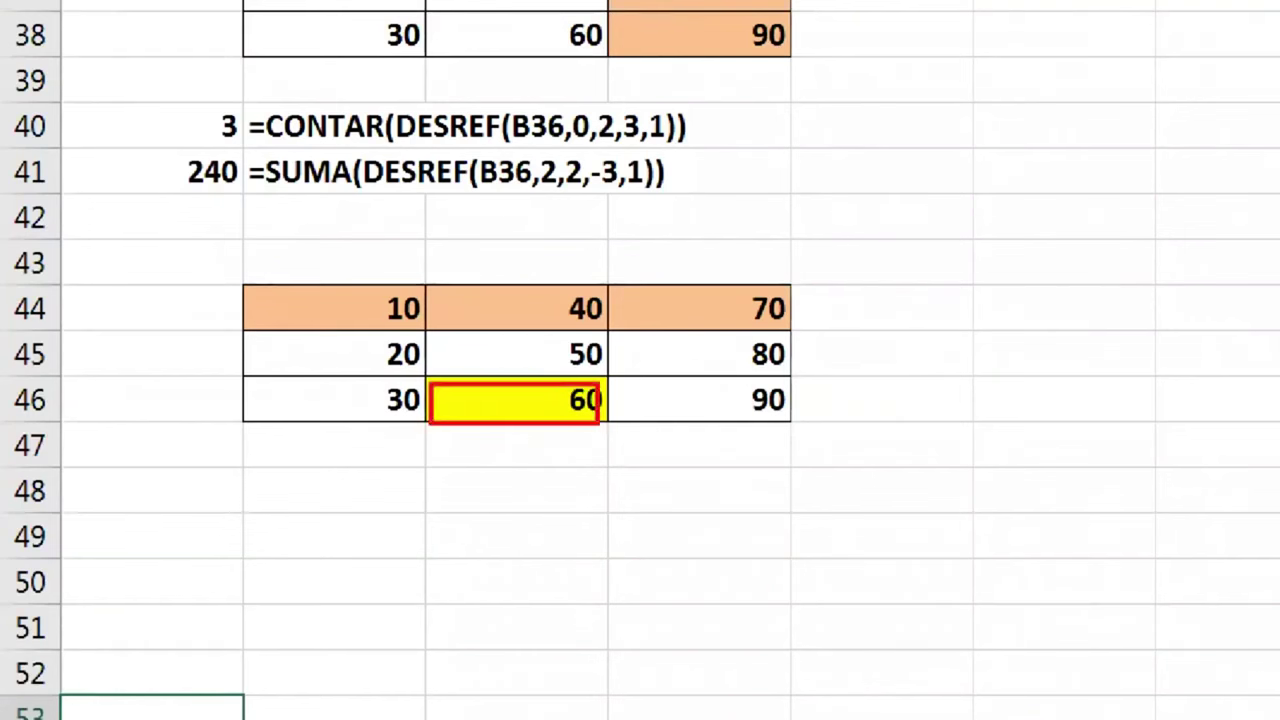
pyautogui.moveTo(381, 289); pyautogui.dragTo(424, 329)
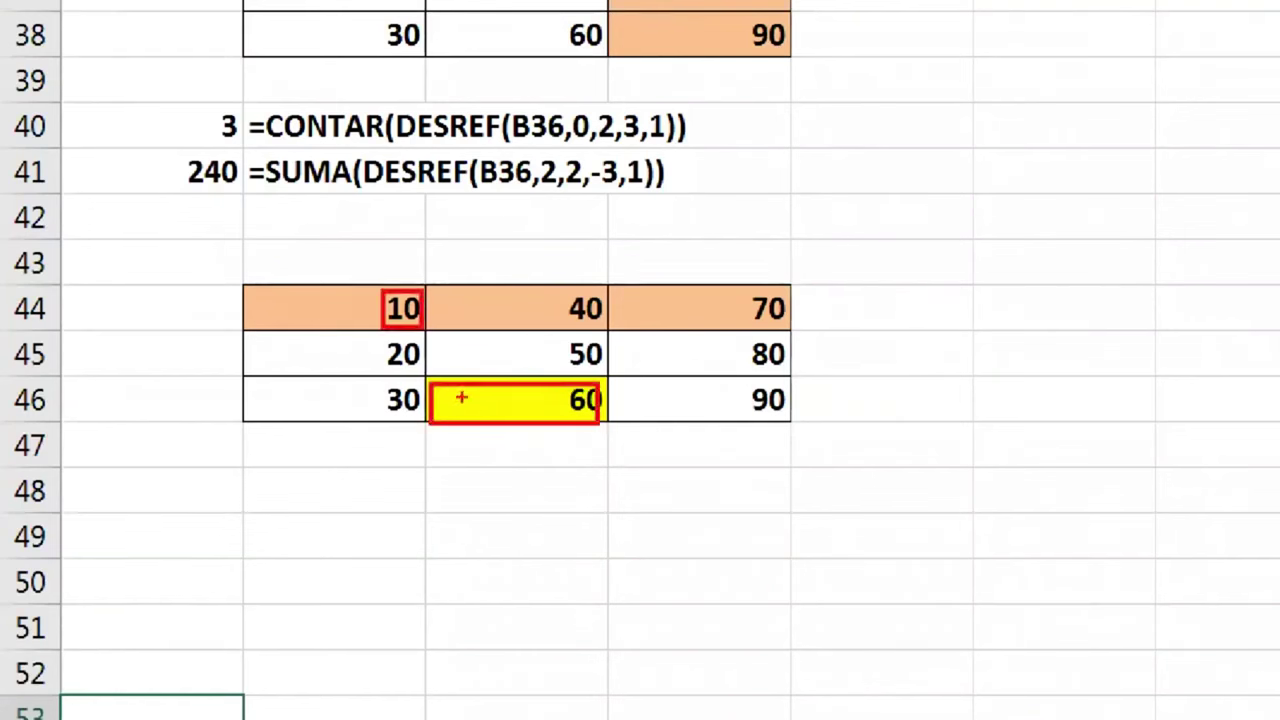
pyautogui.moveTo(190, 393); pyautogui.dragTo(207, 404)
pyautogui.moveTo(166, 363); pyautogui.dragTo(198, 366)
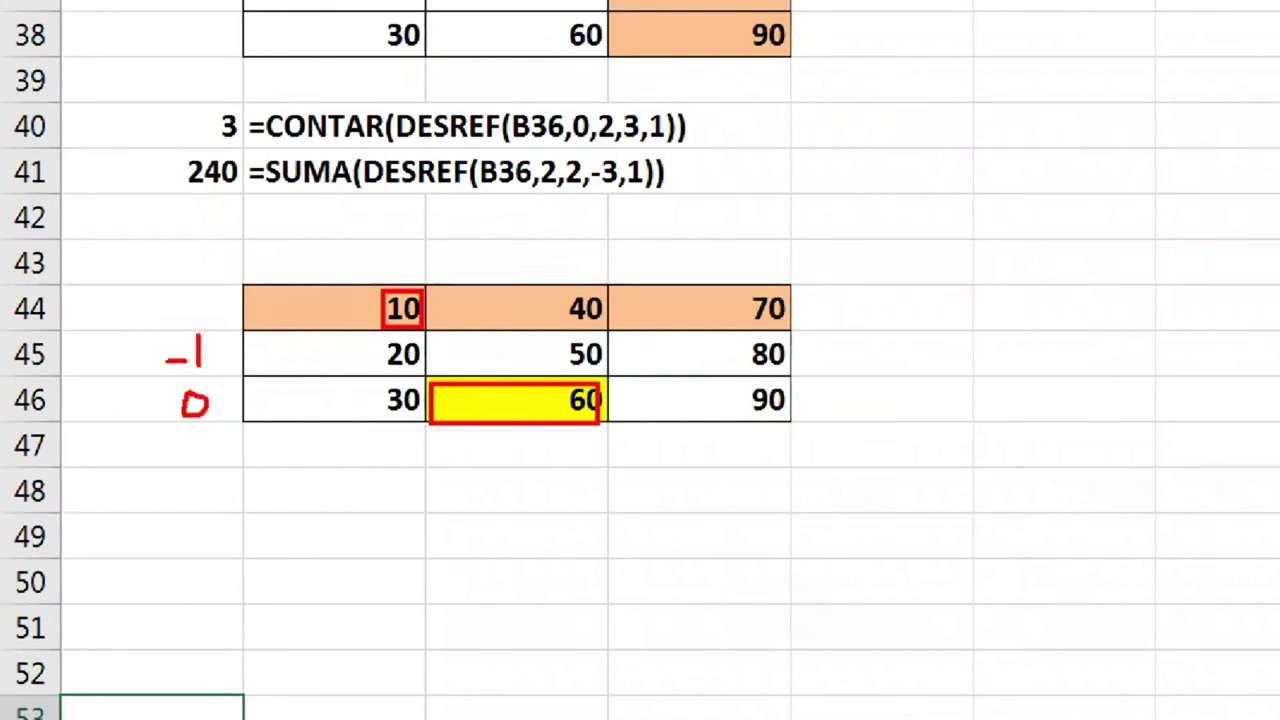
pyautogui.moveTo(151, 311); pyautogui.dragTo(165, 310)
pyautogui.moveTo(180, 298); pyautogui.dragTo(193, 320)
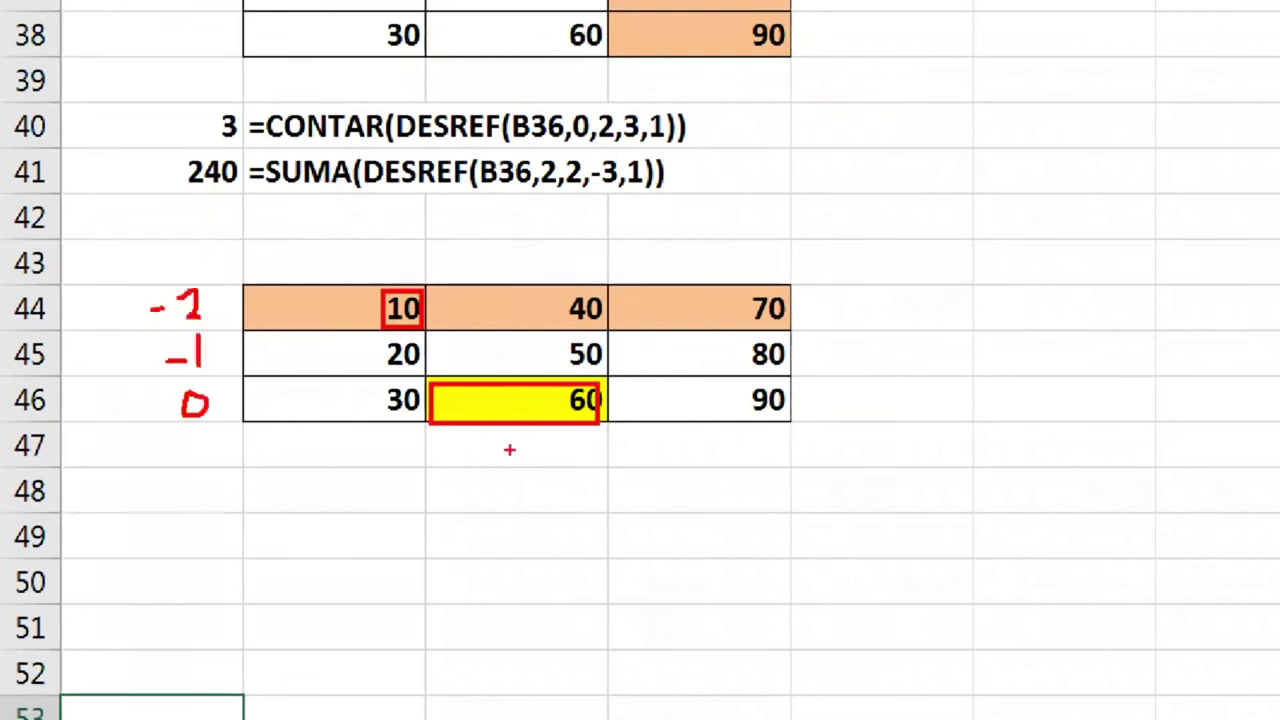
pyautogui.moveTo(510, 447); pyautogui.dragTo(512, 450)
pyautogui.moveTo(291, 449); pyautogui.dragTo(346, 465)
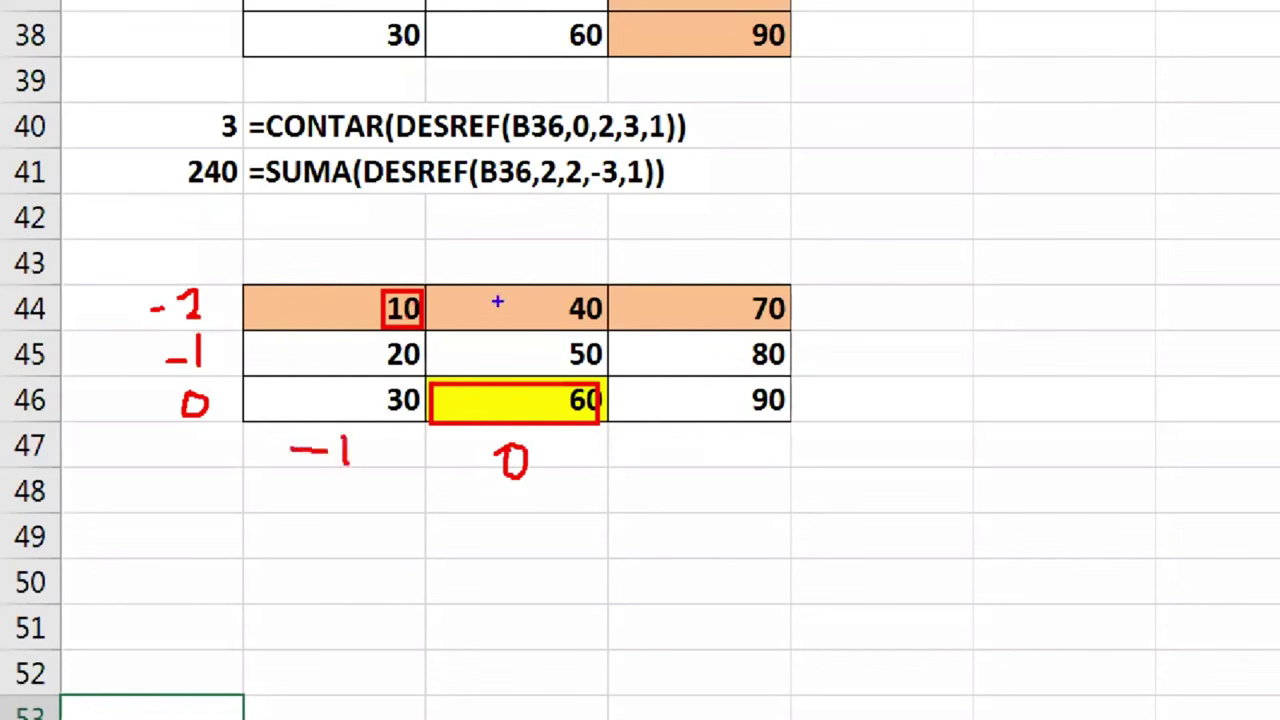
pyautogui.moveTo(786, 266); pyautogui.dragTo(285, 268)
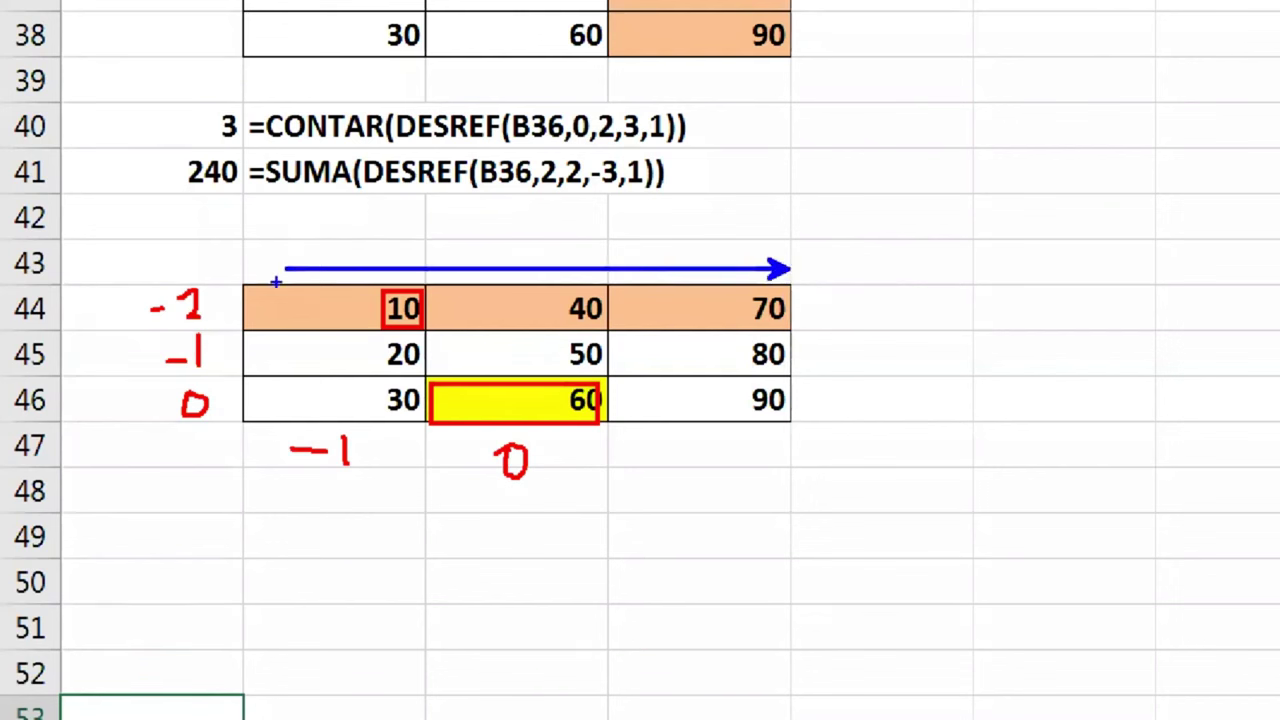
pyautogui.moveTo(247, 287)
pyautogui.mouseDown()
pyautogui.moveTo(428, 333)
pyautogui.moveTo(795, 331)
pyautogui.mouseUp()
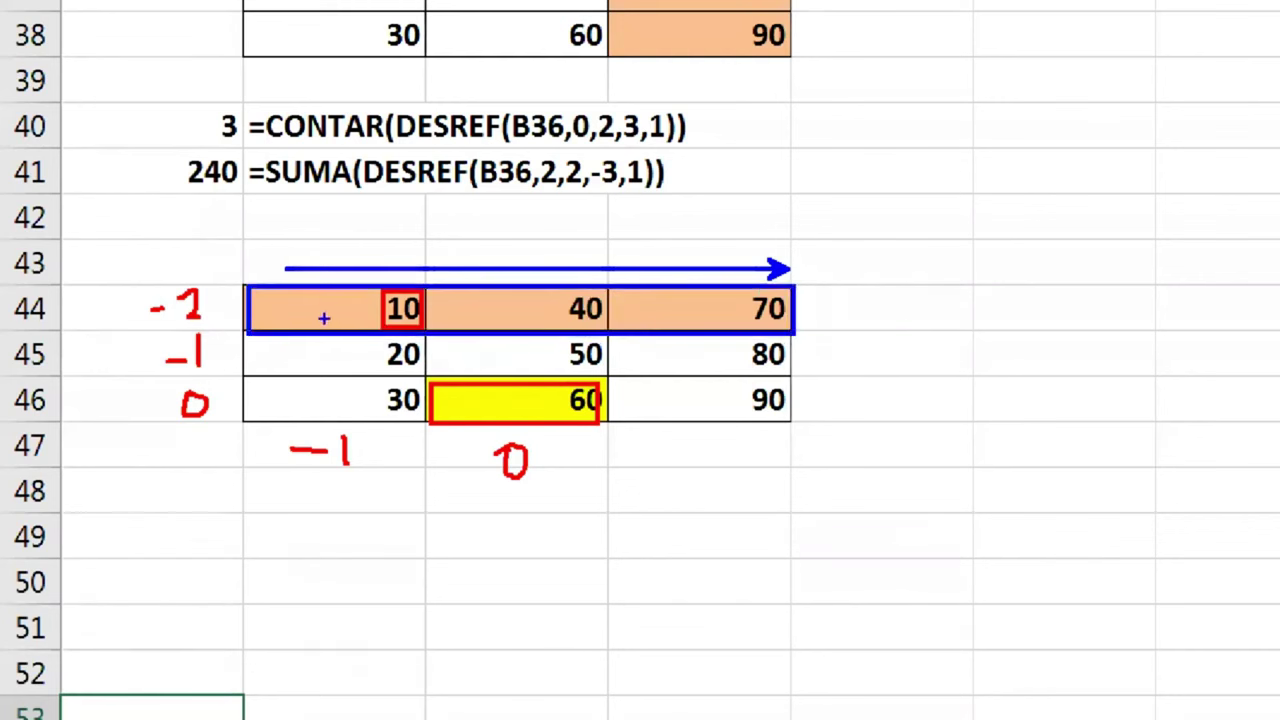
pyautogui.moveTo(323, 309); pyautogui.dragTo(328, 330)
pyautogui.moveTo(468, 311); pyautogui.dragTo(485, 317)
pyautogui.moveTo(656, 300); pyautogui.dragTo(653, 326)
pyautogui.moveTo(322, 540); pyautogui.dragTo(321, 600)
pyautogui.hotkey('ctrl', 'z')
pyautogui.moveTo(288, 517); pyautogui.dragTo(288, 575)
pyautogui.write('alt')
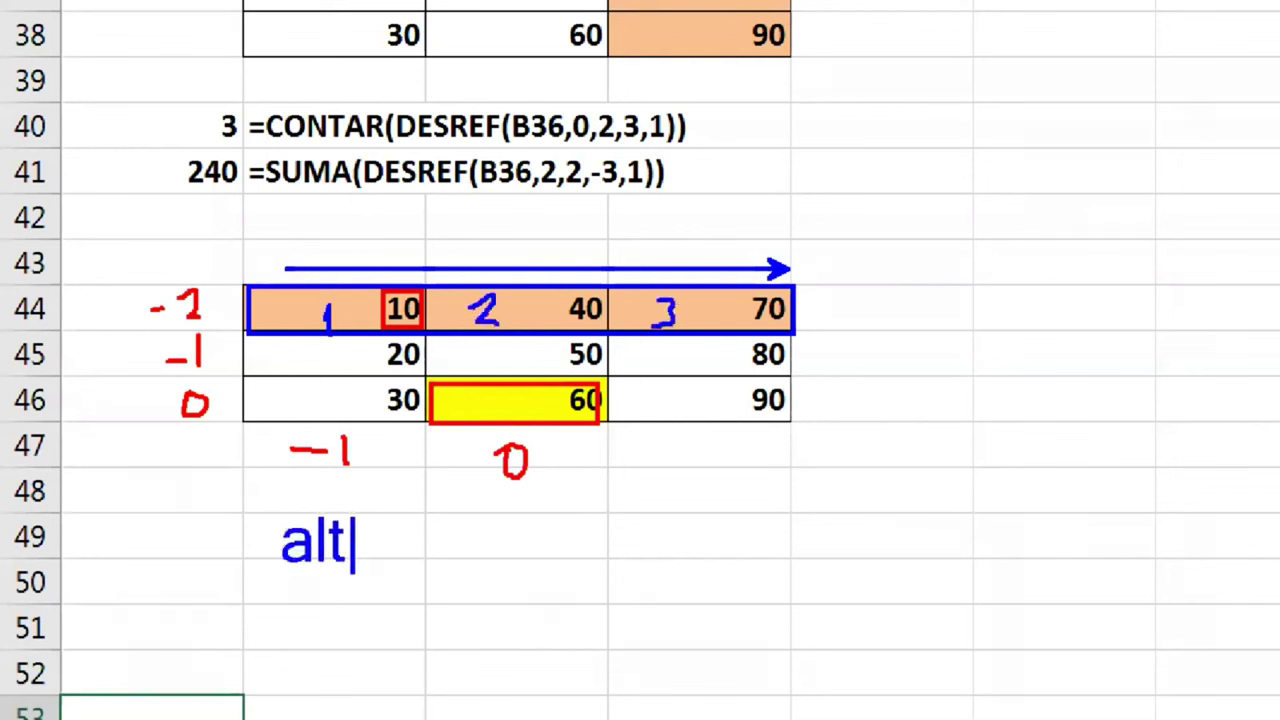
pyautogui.write('o 1')
pyautogui.press('Return')
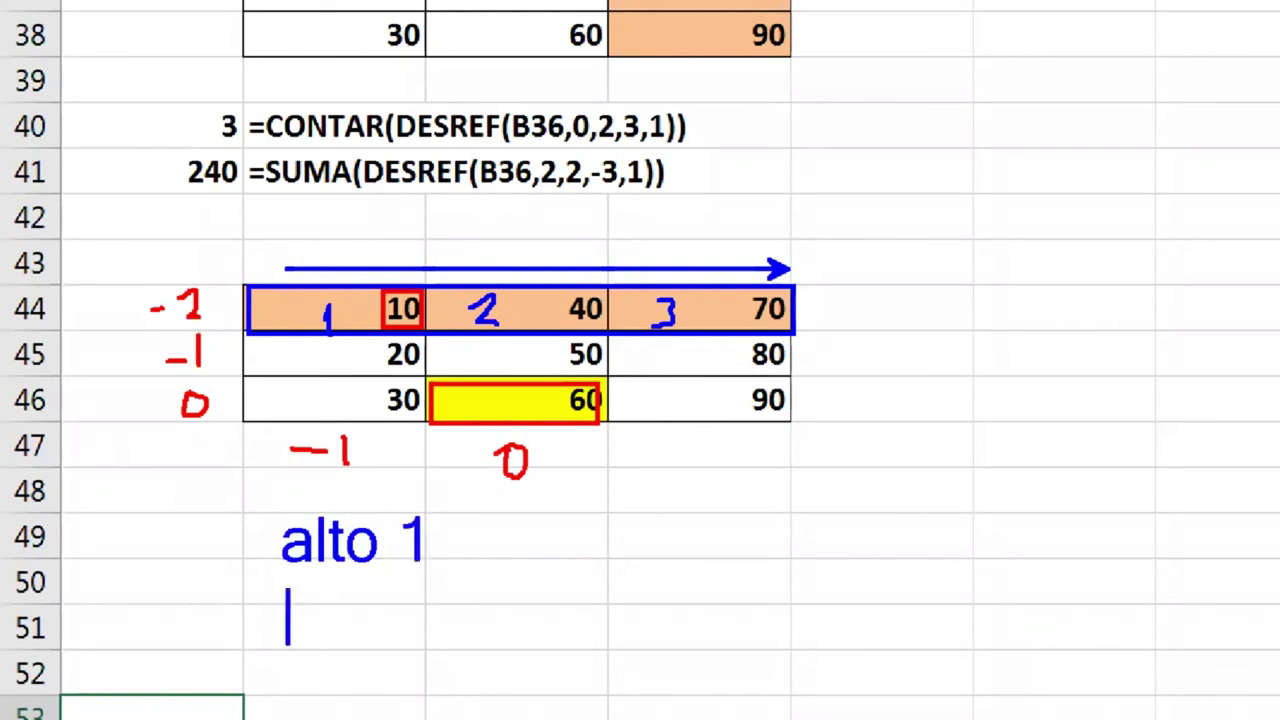
pyautogui.write('ancho 3')
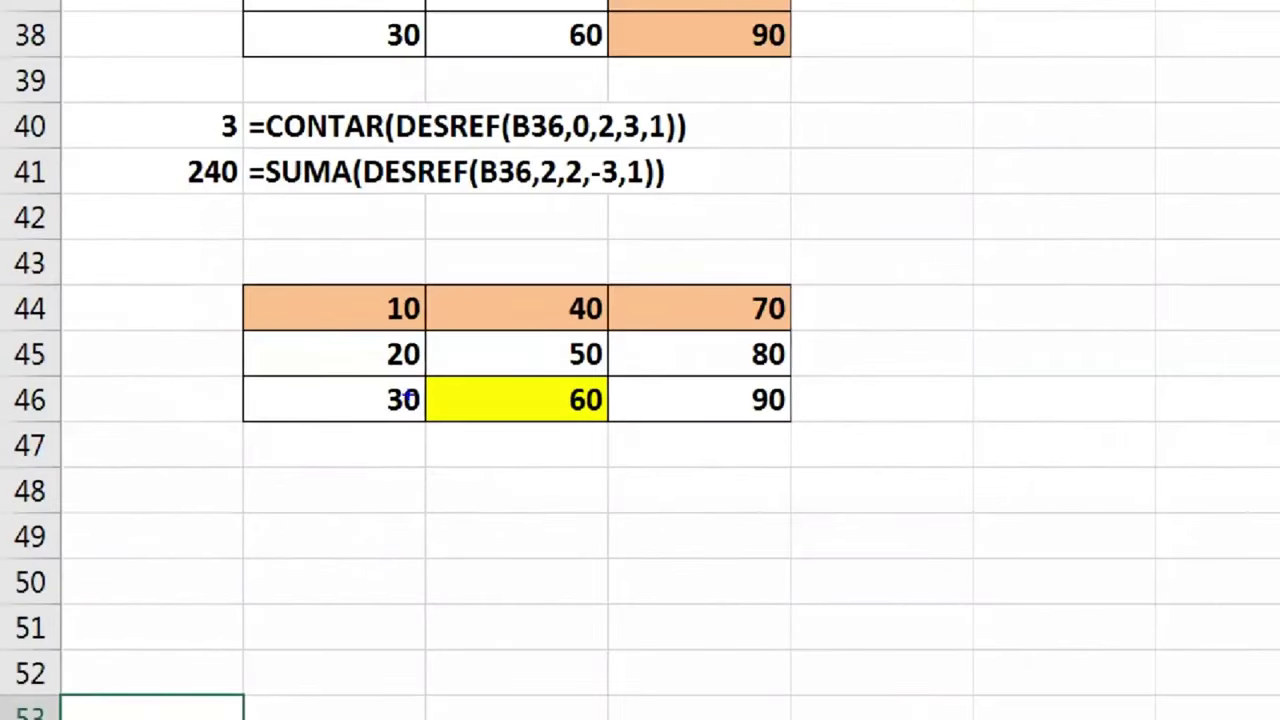
pyautogui.moveTo(426, 380); pyautogui.dragTo(606, 420)
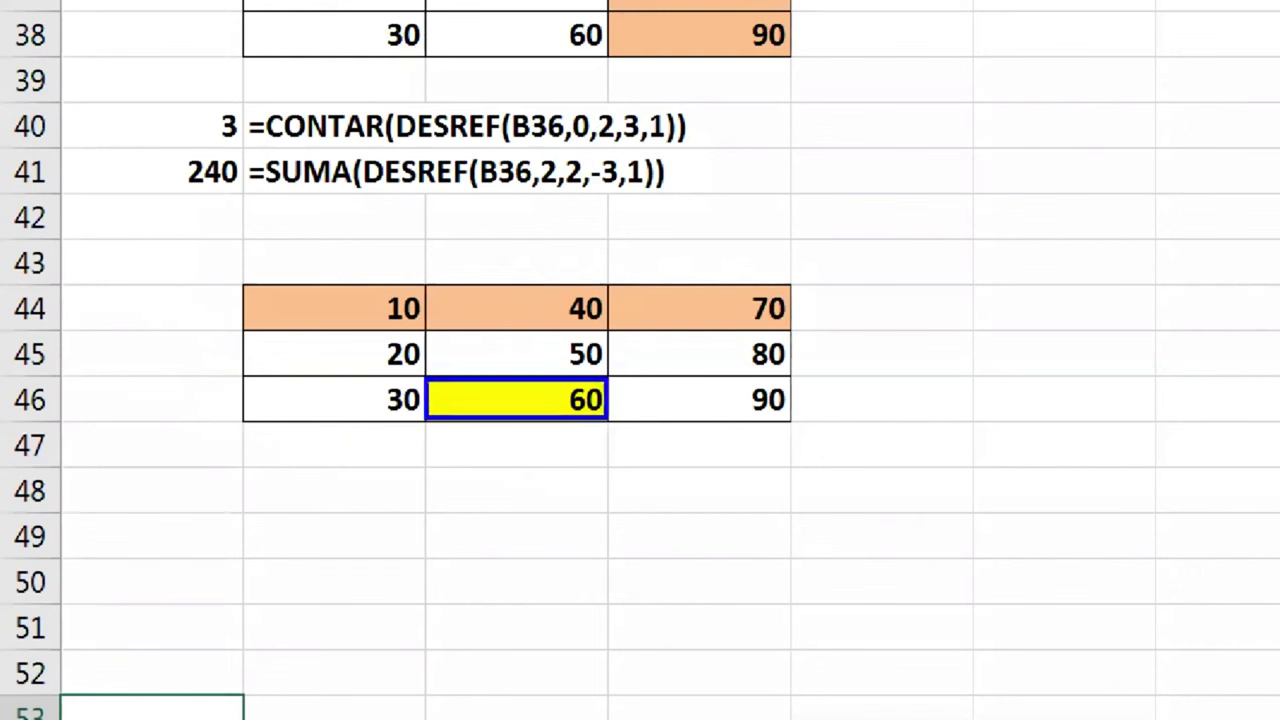
pyautogui.moveTo(518, 442)
pyautogui.mouseDown()
pyautogui.moveTo(552, 446)
pyautogui.moveTo(522, 442)
pyautogui.mouseUp()
pyautogui.moveTo(814, 390); pyautogui.dragTo(854, 402)
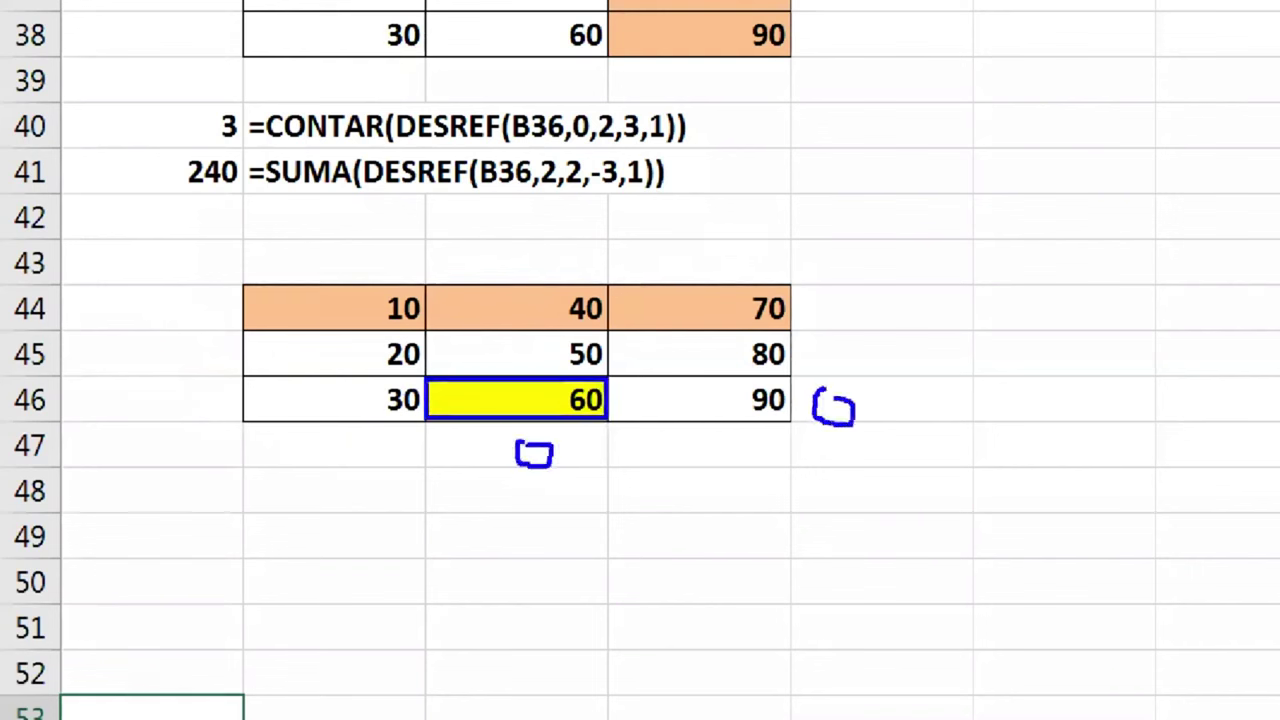
pyautogui.moveTo(665, 290)
pyautogui.mouseDown()
pyautogui.moveTo(788, 328)
pyautogui.moveTo(828, 358)
pyautogui.mouseUp()
pyautogui.moveTo(840, 340); pyautogui.dragTo(846, 368)
pyautogui.moveTo(808, 310); pyautogui.dragTo(864, 326)
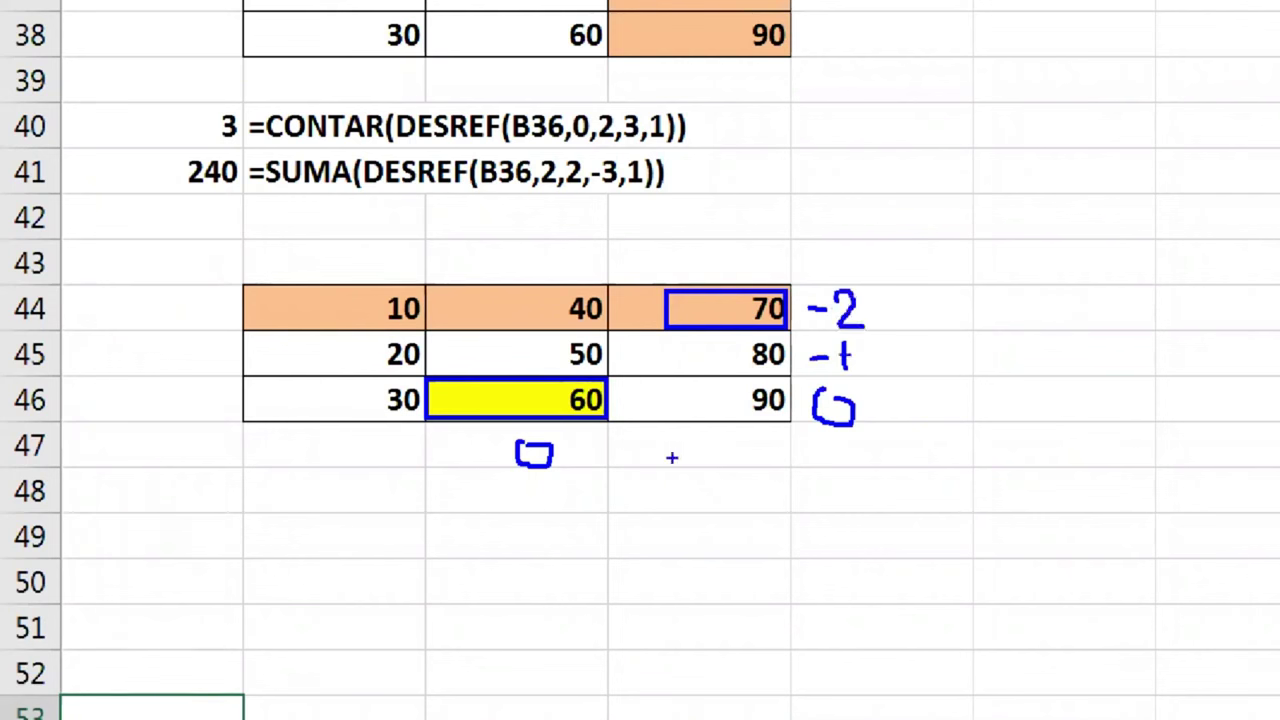
pyautogui.moveTo(673, 457); pyautogui.dragTo(700, 478)
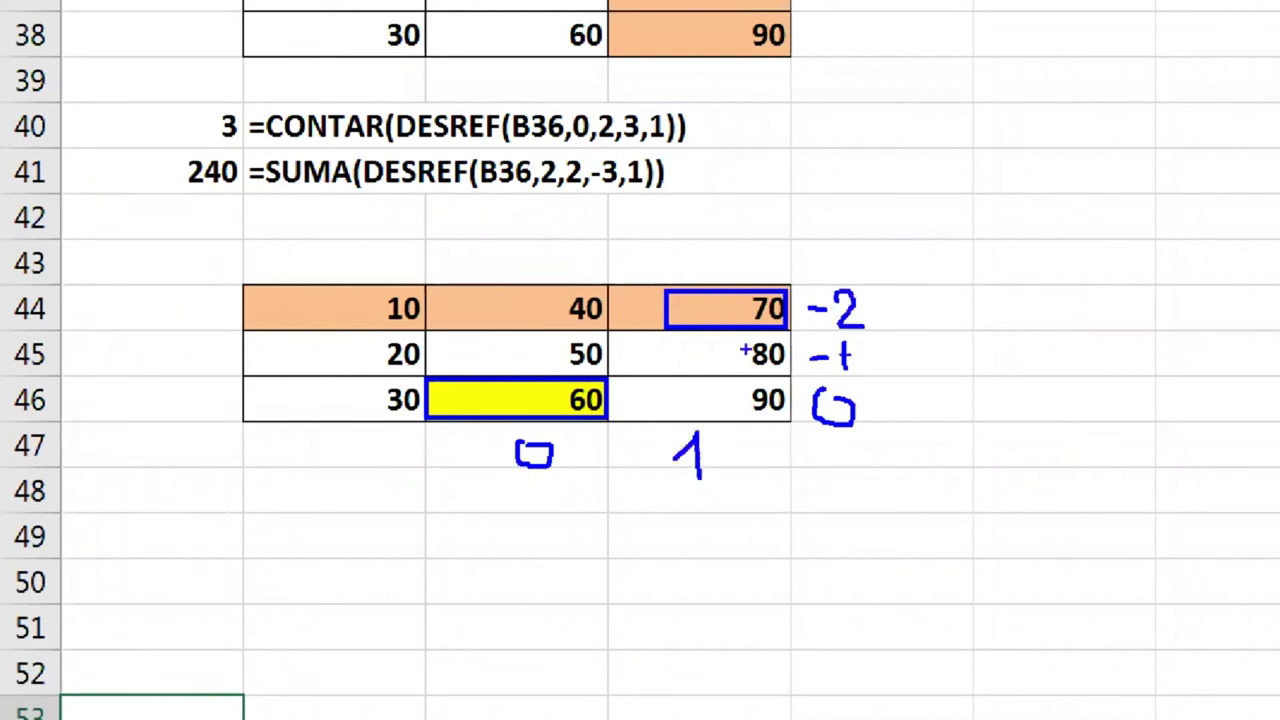
pyautogui.moveTo(814, 308); pyautogui.dragTo(814, 330)
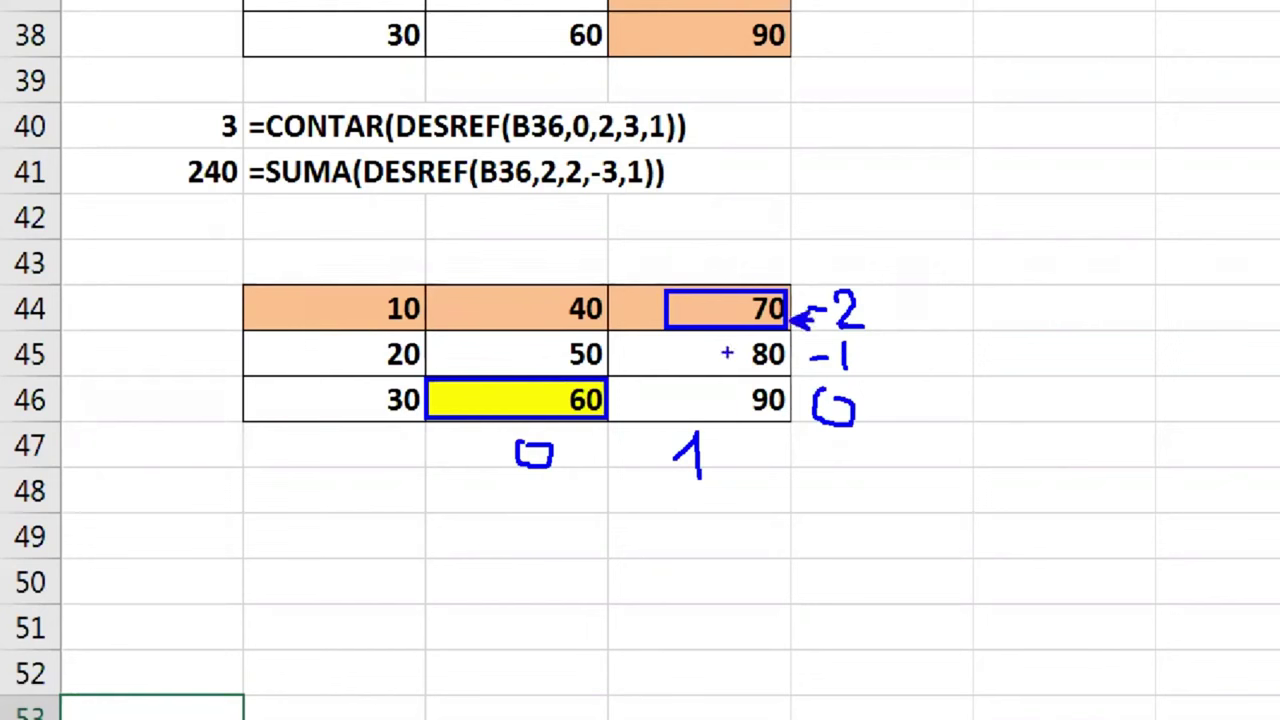
pyautogui.moveTo(700, 352)
pyautogui.mouseDown()
pyautogui.moveTo(718, 350)
pyautogui.moveTo(700, 430)
pyautogui.mouseUp()
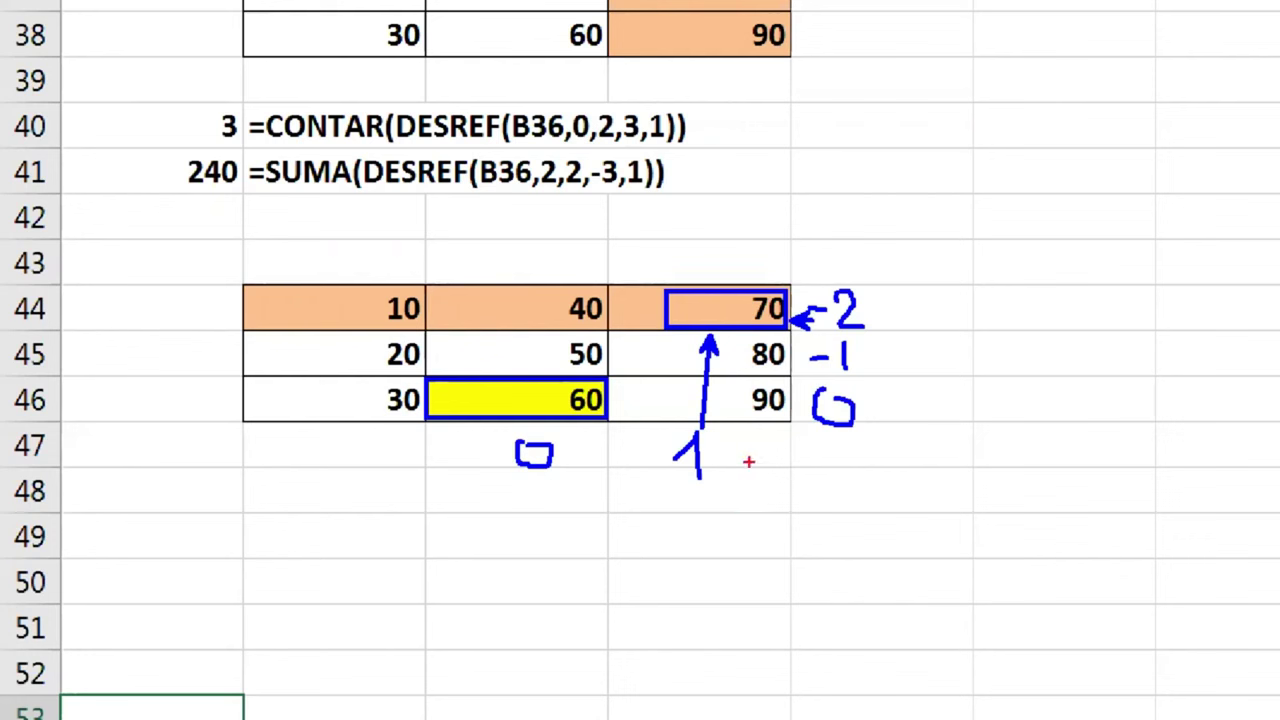
pyautogui.moveTo(300, 246)
pyautogui.mouseDown()
pyautogui.moveTo(300, 266)
pyautogui.moveTo(745, 256)
pyautogui.moveTo(240, 330)
pyautogui.mouseUp()
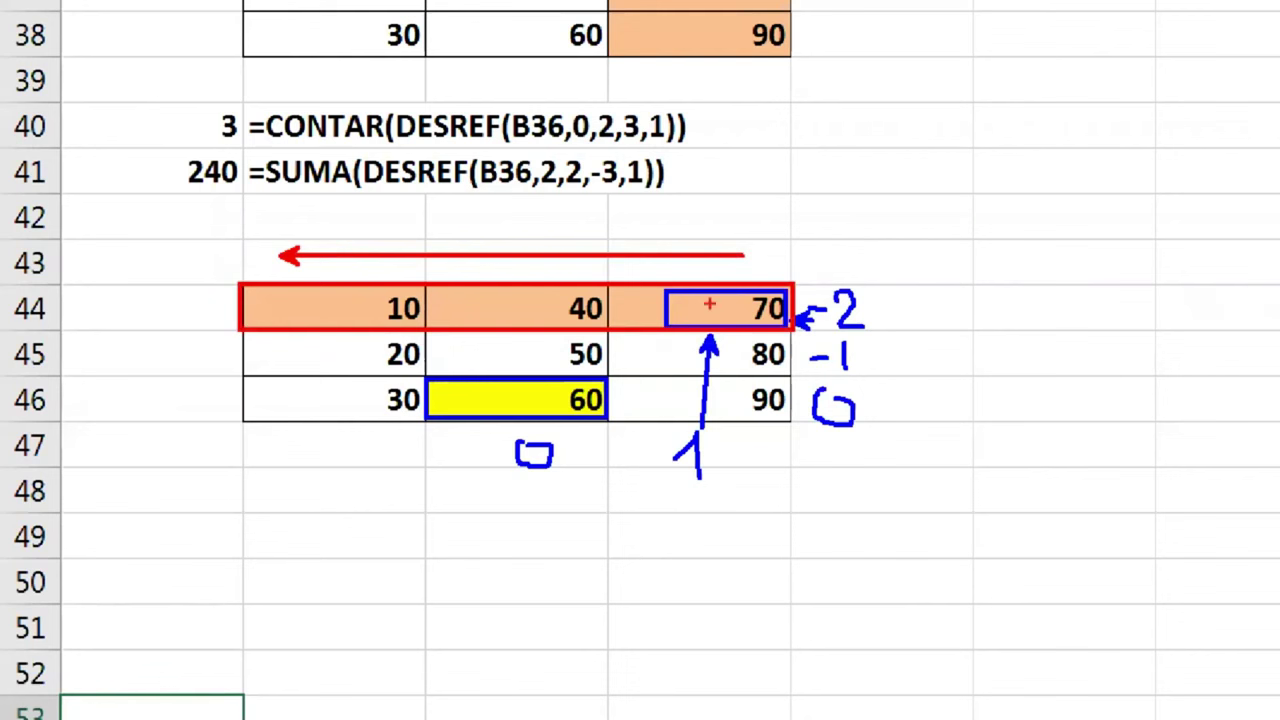
pyautogui.moveTo(685, 307); pyautogui.dragTo(698, 306)
pyautogui.moveTo(702, 299); pyautogui.dragTo(706, 315)
pyautogui.moveTo(478, 306); pyautogui.dragTo(492, 307)
pyautogui.moveTo(500, 301); pyautogui.dragTo(512, 318)
pyautogui.moveTo(298, 309)
pyautogui.mouseDown()
pyautogui.moveTo(348, 310)
pyautogui.moveTo(334, 320)
pyautogui.mouseUp()
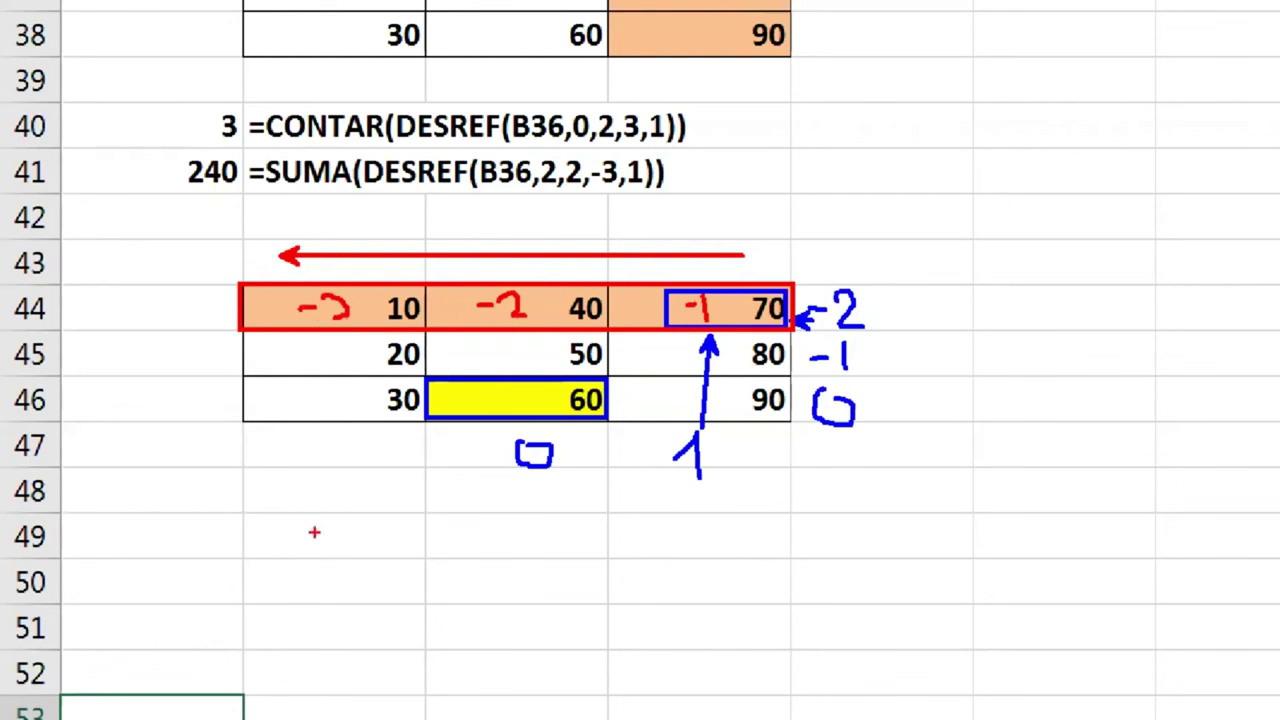
pyautogui.write('talto ')
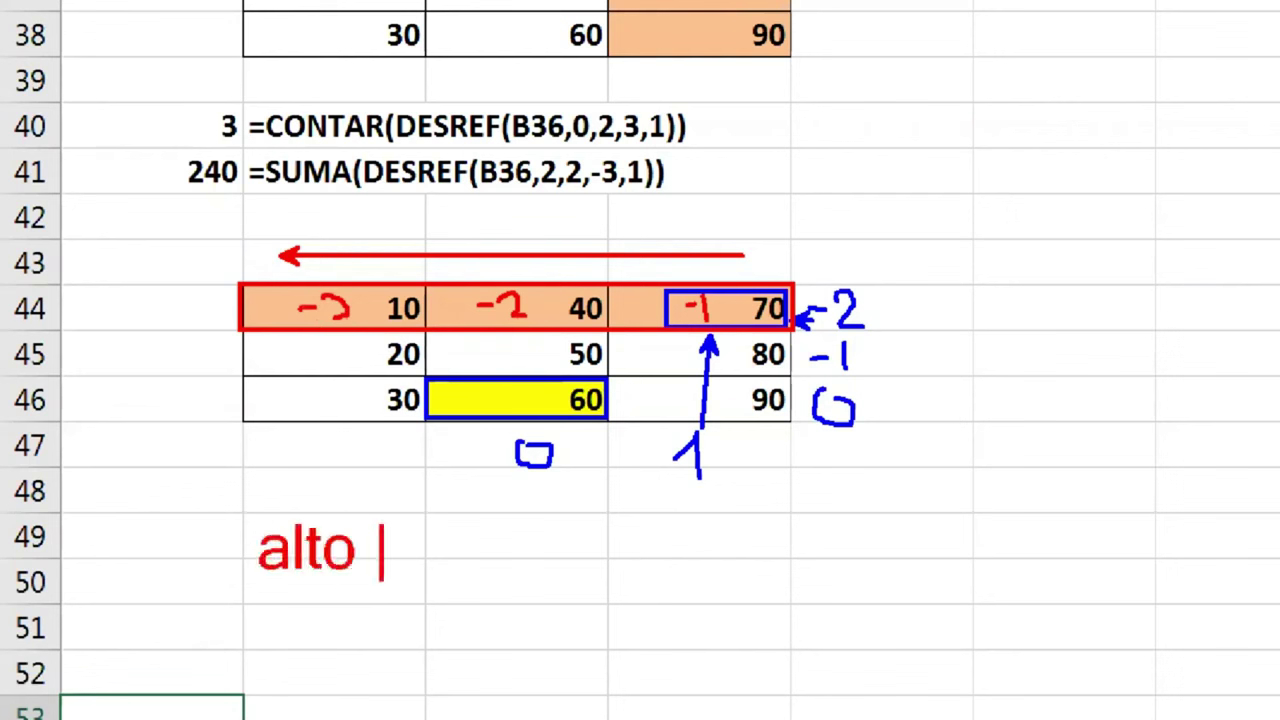
pyautogui.write('1')
pyautogui.press('Return')
pyautogui.write('ancho -3')
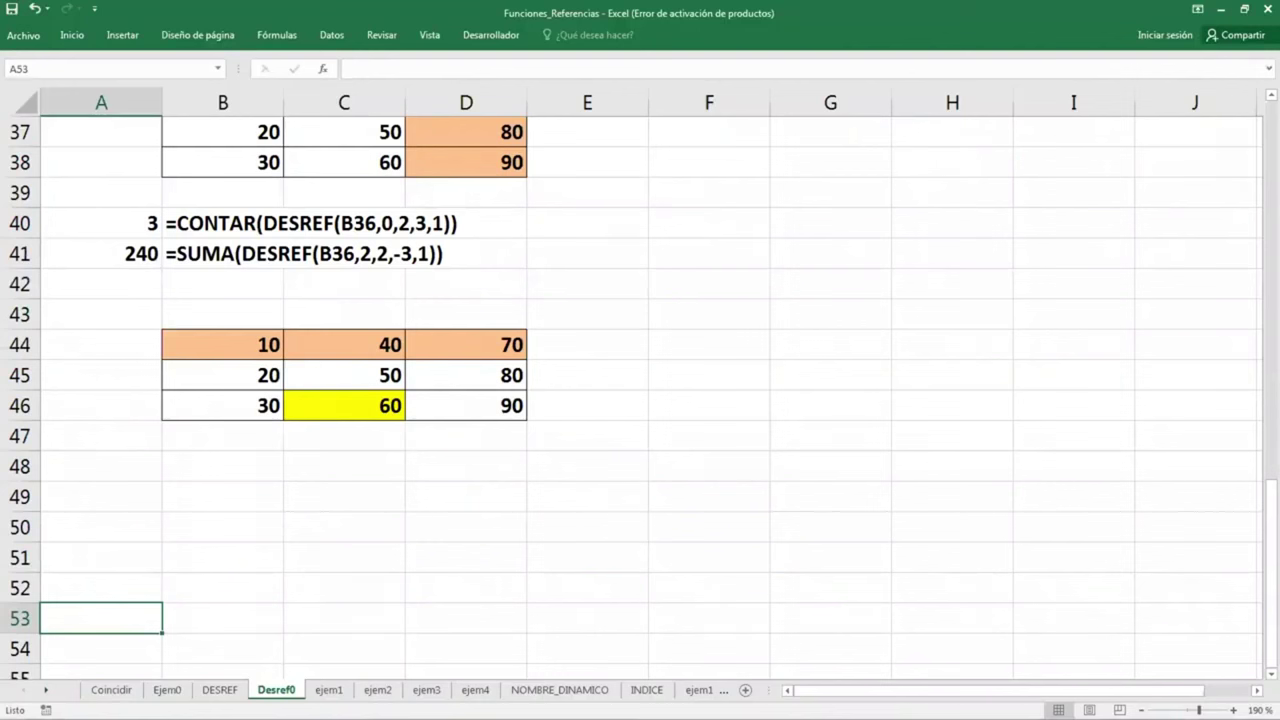
# In A48, count the orange 10–70 row with =CONTAR(DESREF(C46,-2,-1,1,3)), giving 3
pyautogui.click(343, 493)
pyautogui.click(263, 347)
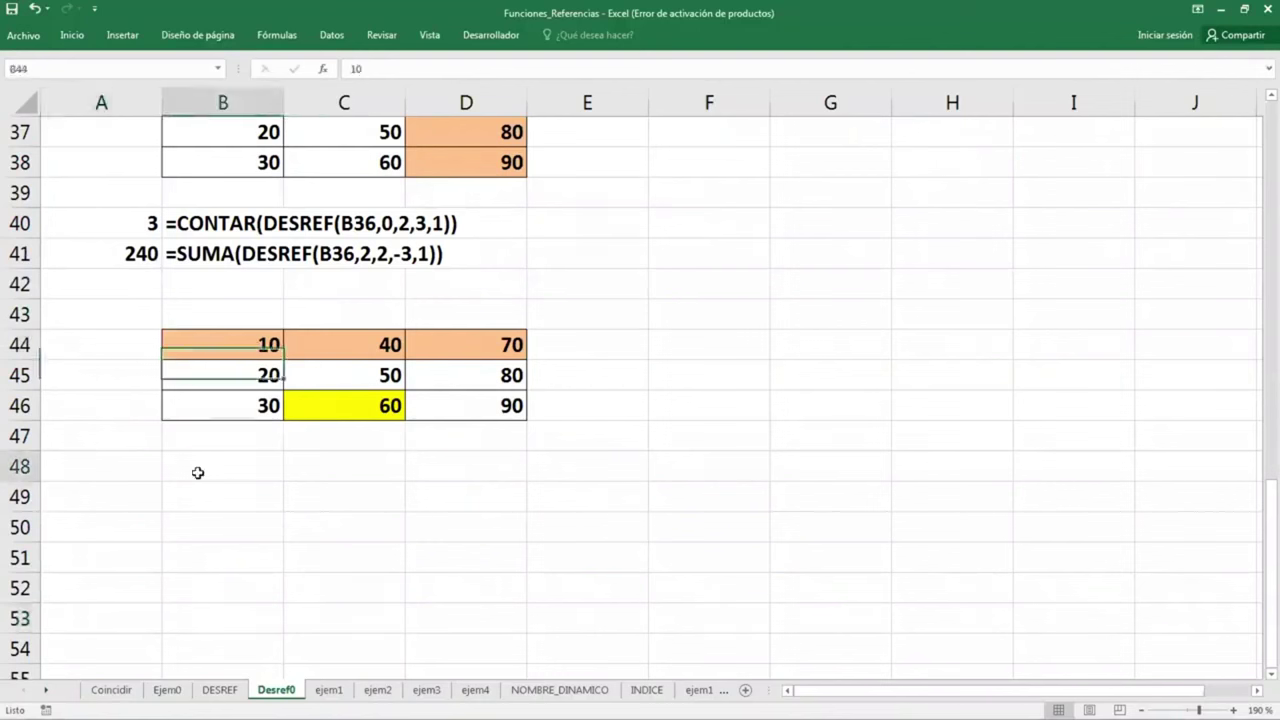
pyautogui.click(200, 472)
pyautogui.press('Left')
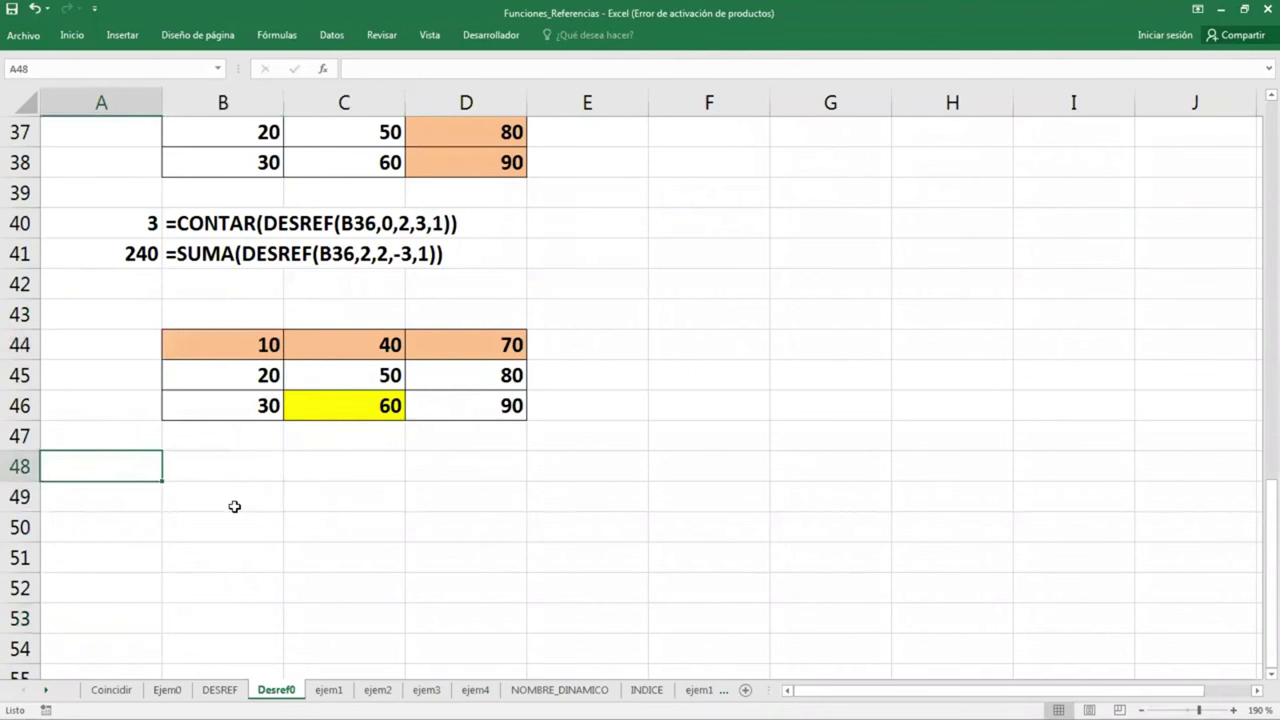
pyautogui.write('=con')
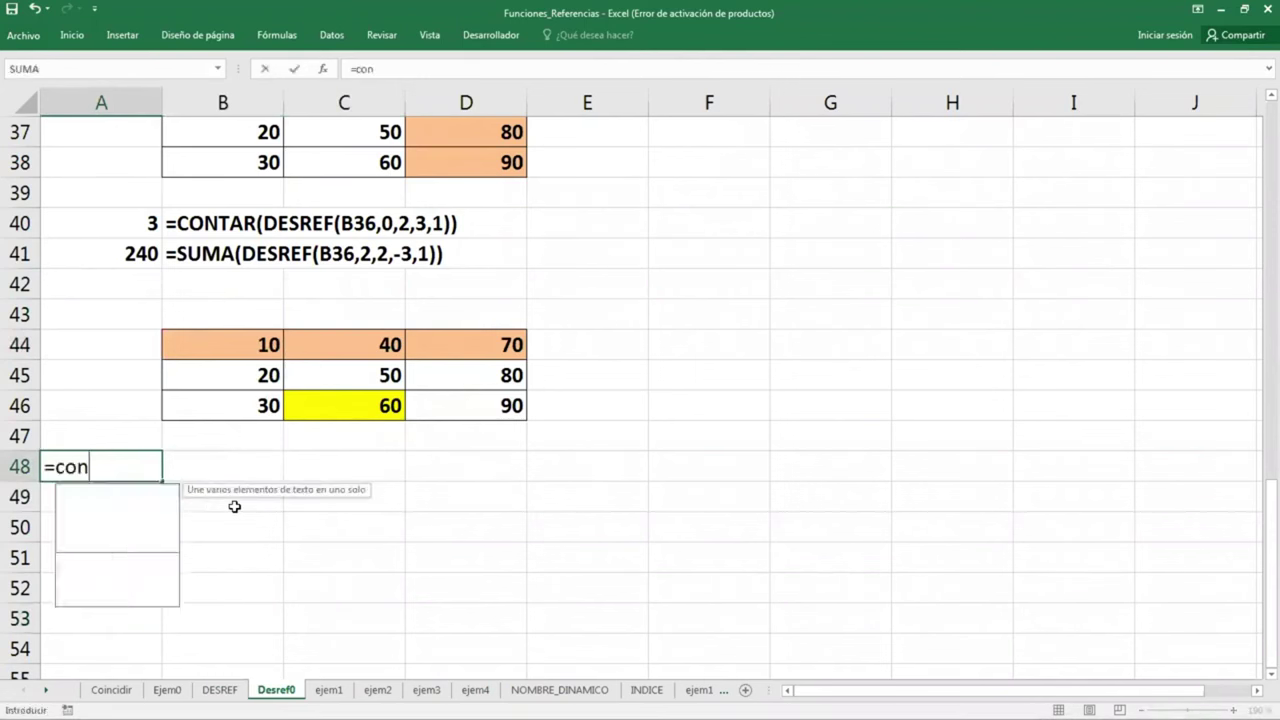
pyautogui.write('tar')
pyautogui.press('Tab')
pyautogui.write('desre')
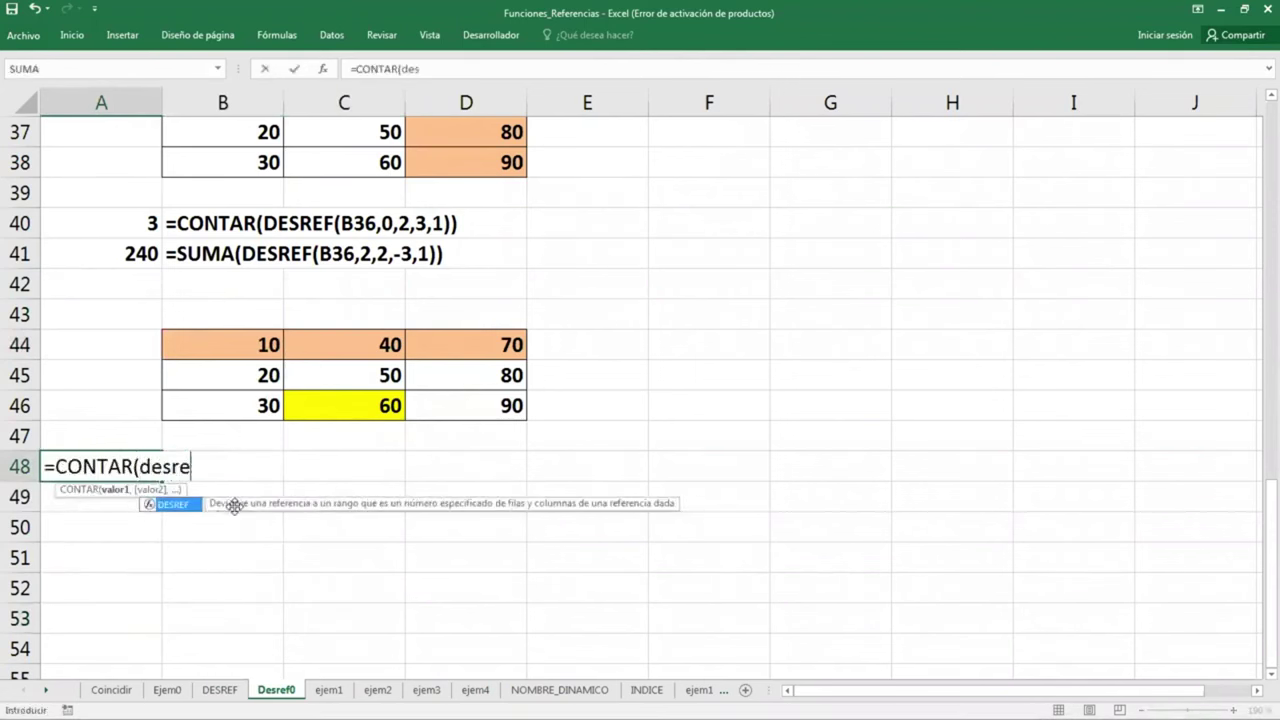
pyautogui.press('Tab')
pyautogui.press('Up')
pyautogui.press('Up')
pyautogui.press('Right')
pyautogui.press('Right')
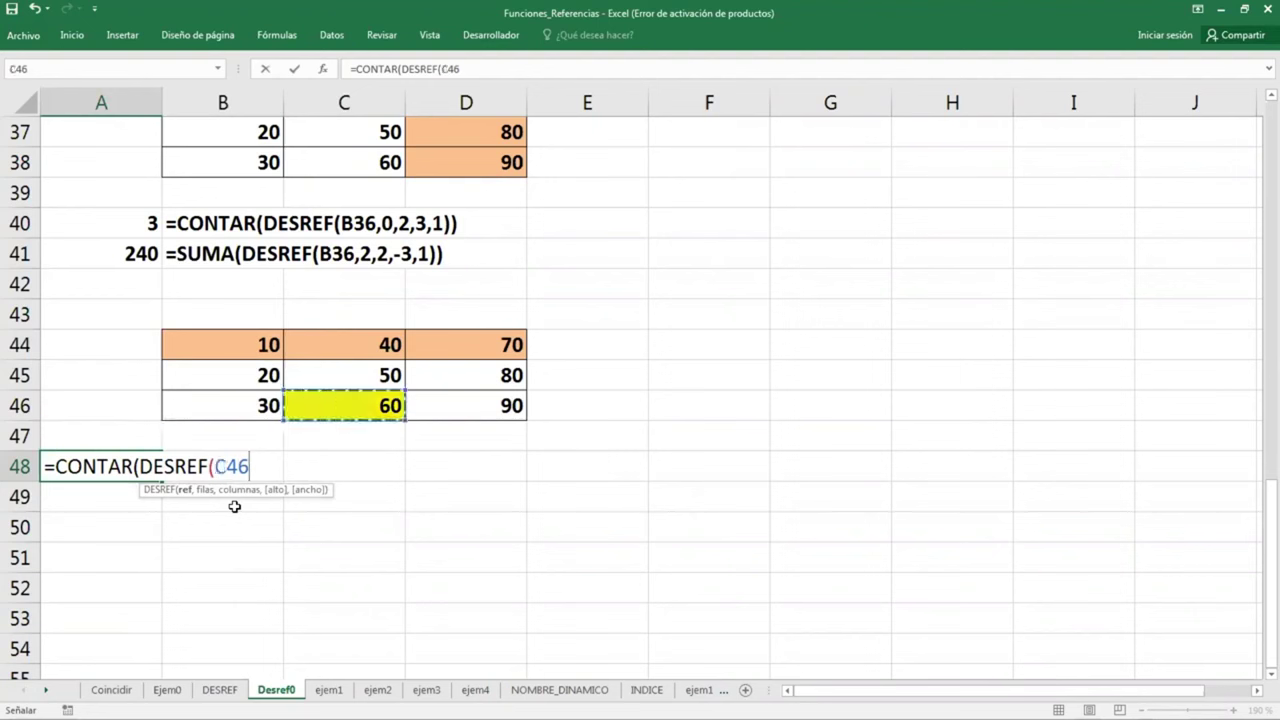
pyautogui.write('-')
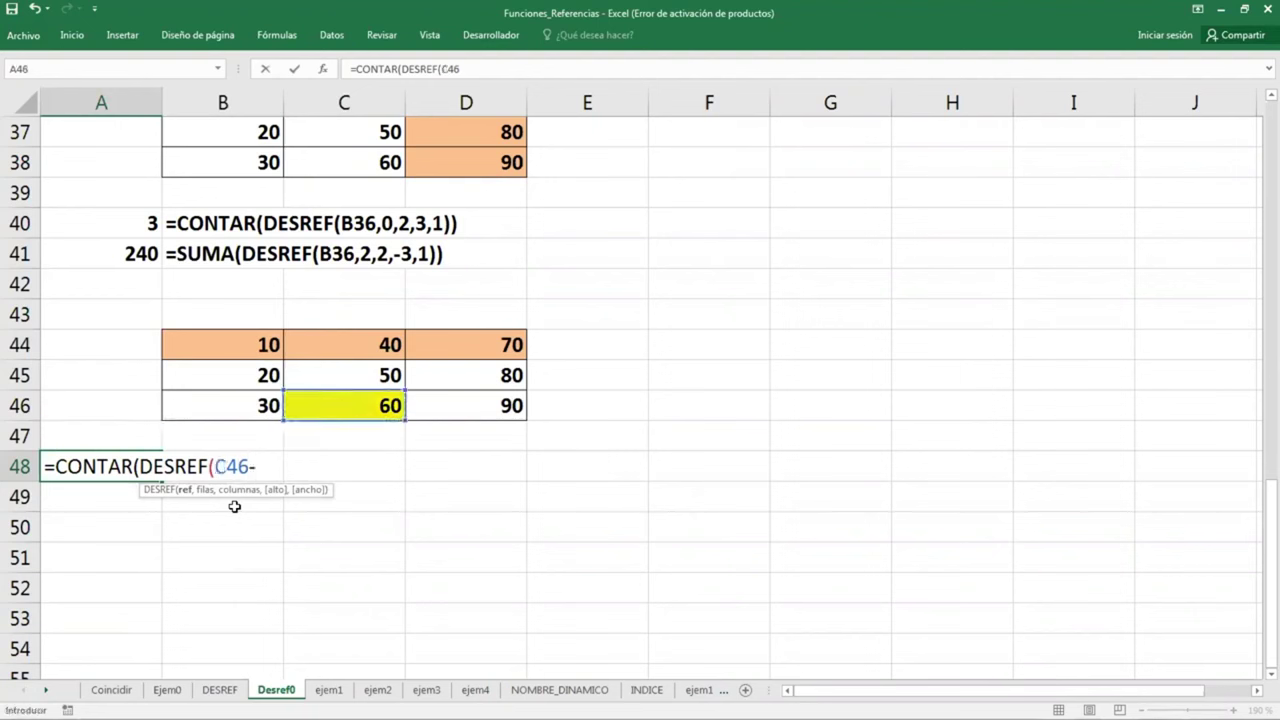
pyautogui.write(',')
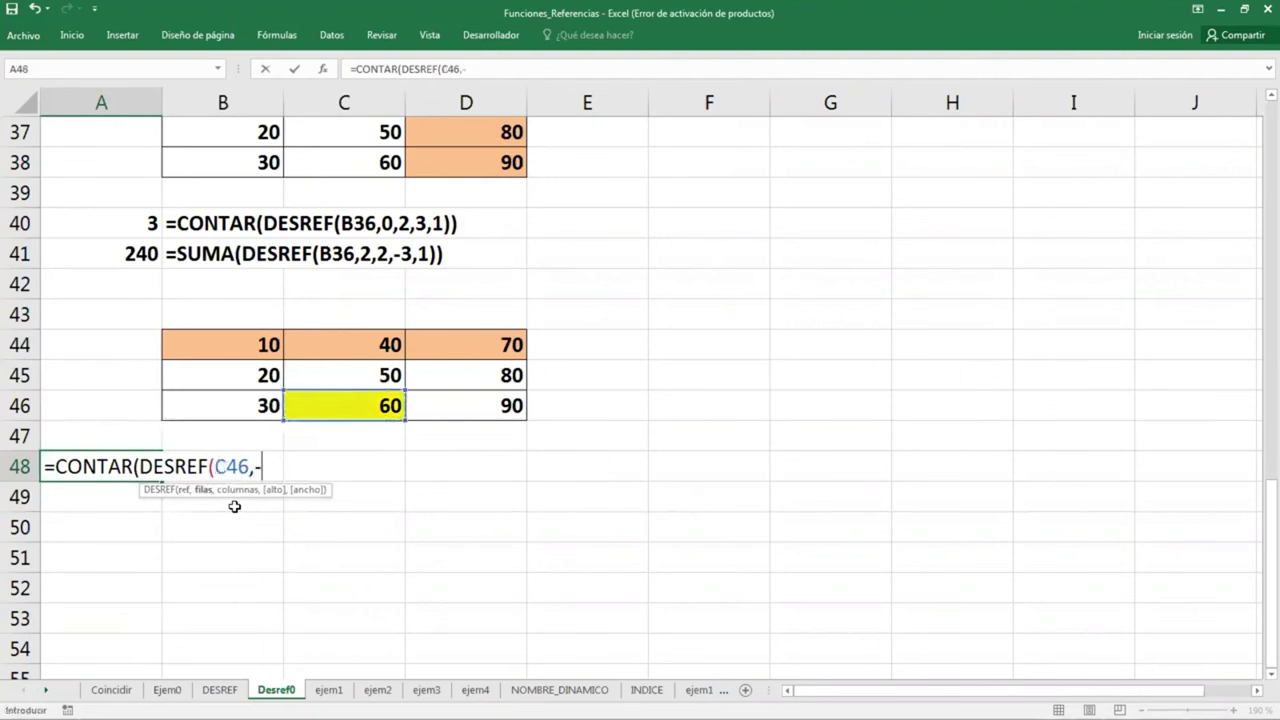
pyautogui.write('2,-1,')
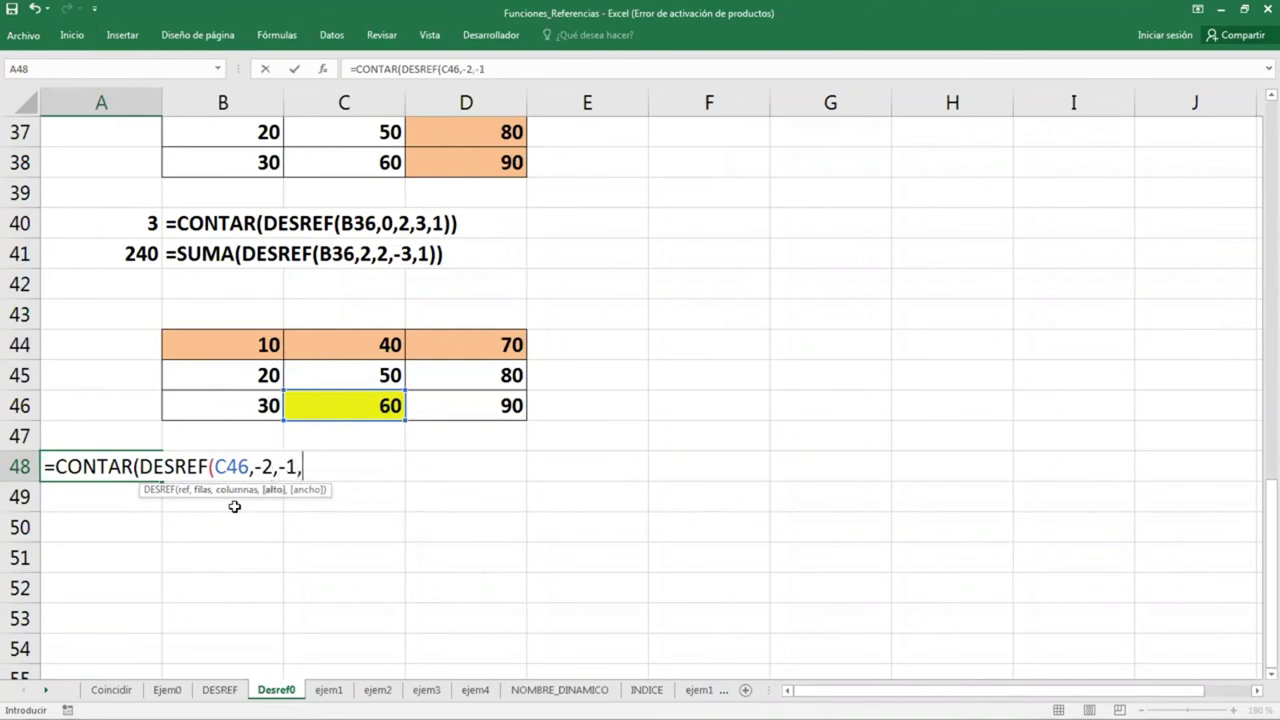
pyautogui.write('1,3')
pyautogui.hotkey('ctrl', 'Return')
# Show A48's formula as text in B48 with =FORMULATEXTO(A48)
pyautogui.press('Right')
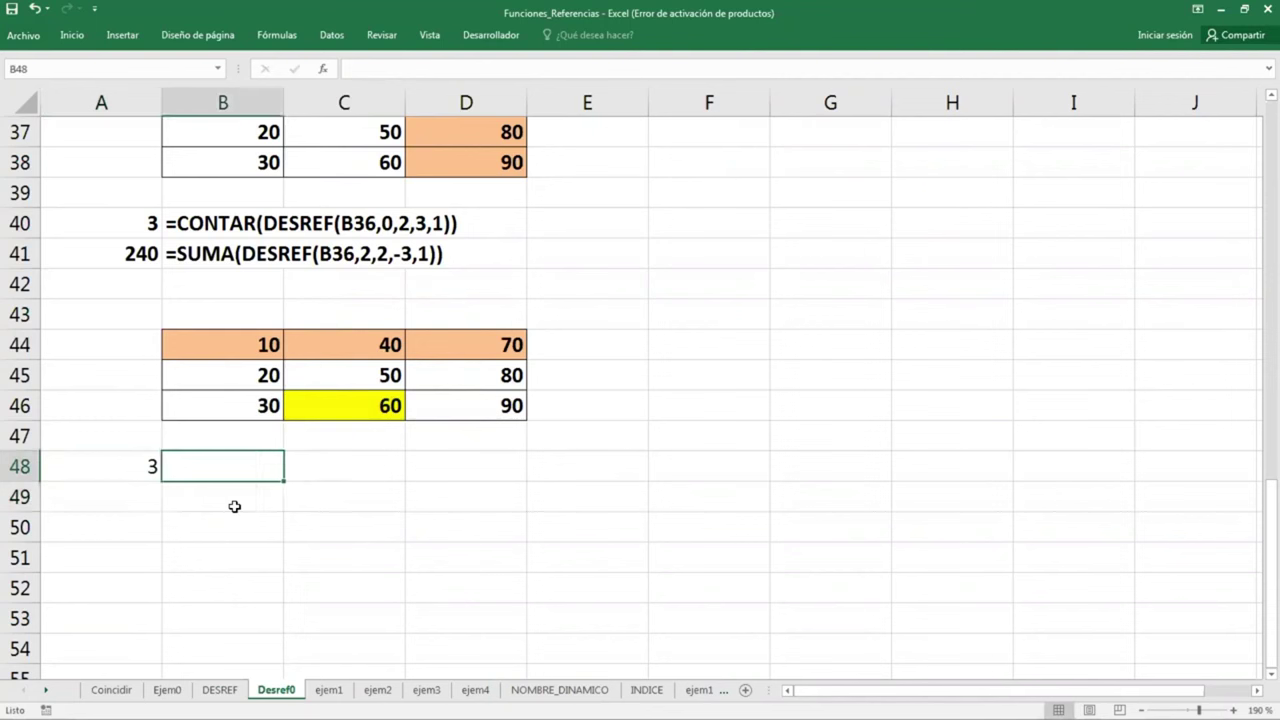
pyautogui.write('=for')
pyautogui.press('Tab')
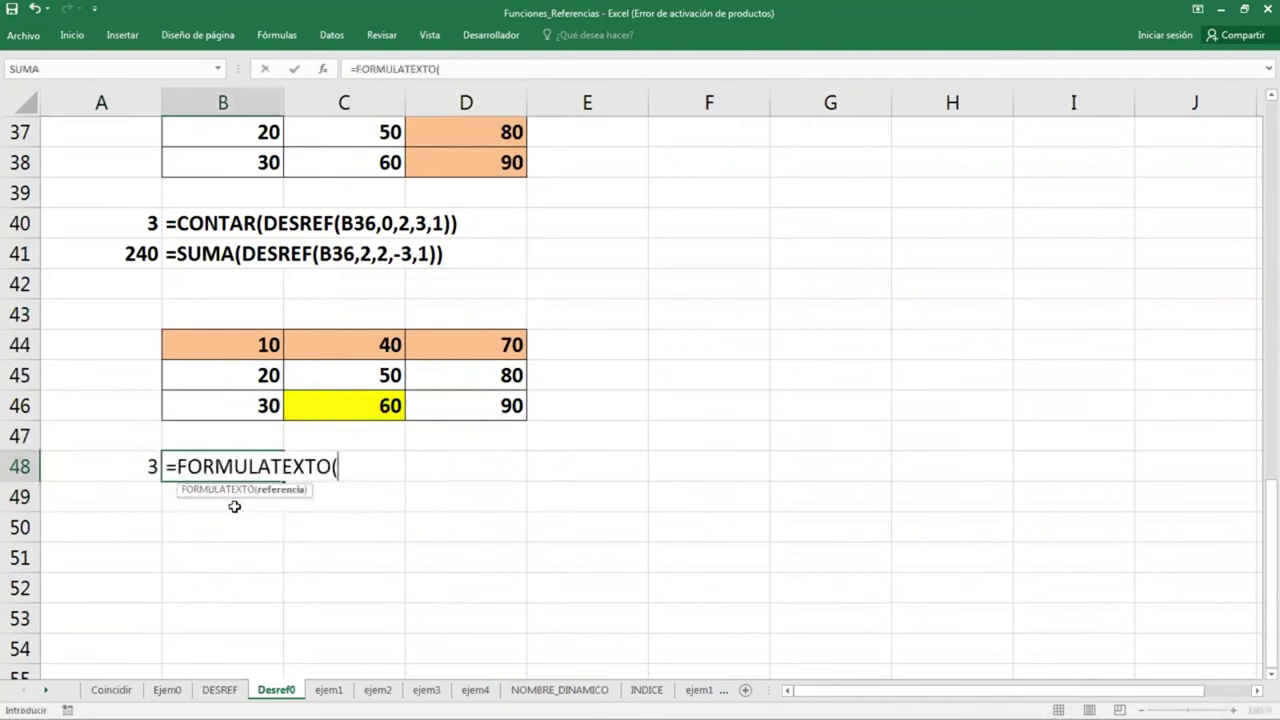
pyautogui.press('Left')
pyautogui.press('Return')
# Enter =SUMA(DESREF(C46,-2,1,1,-3)) in A49, returning 120
pyautogui.press('Left')
pyautogui.write('=')
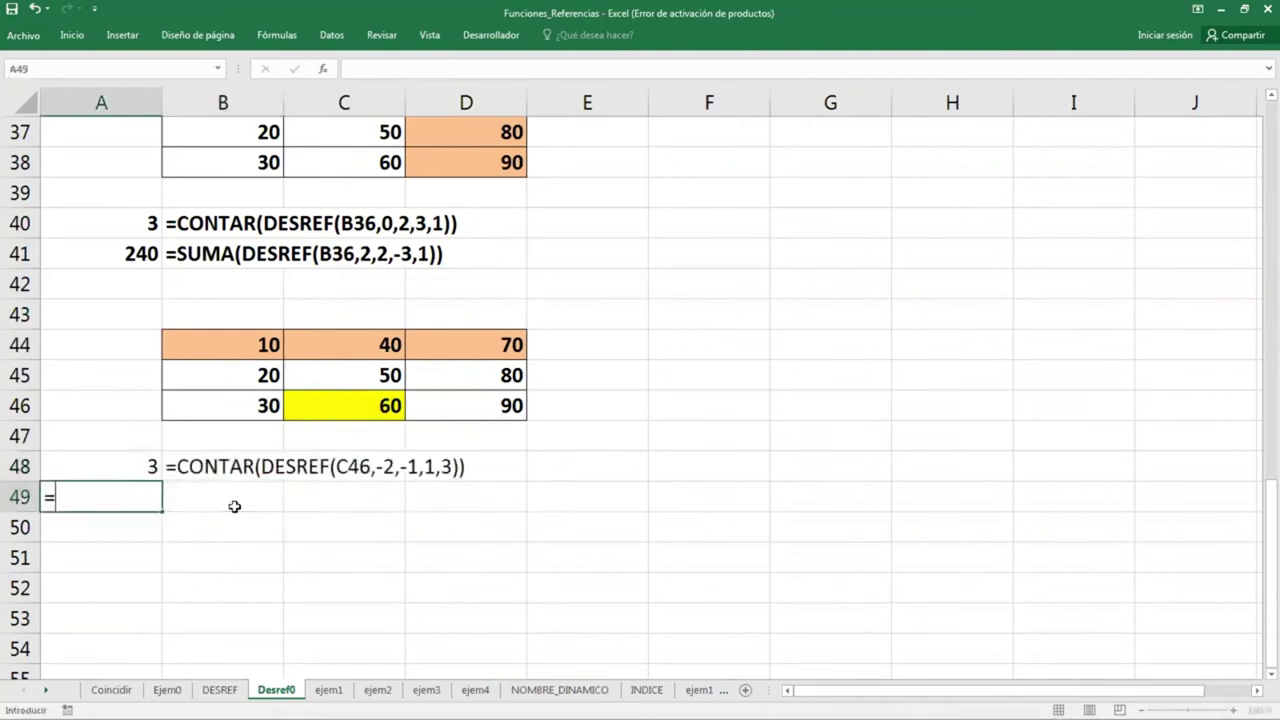
pyautogui.write('sum')
pyautogui.press('Tab')
pyautogui.write('d')
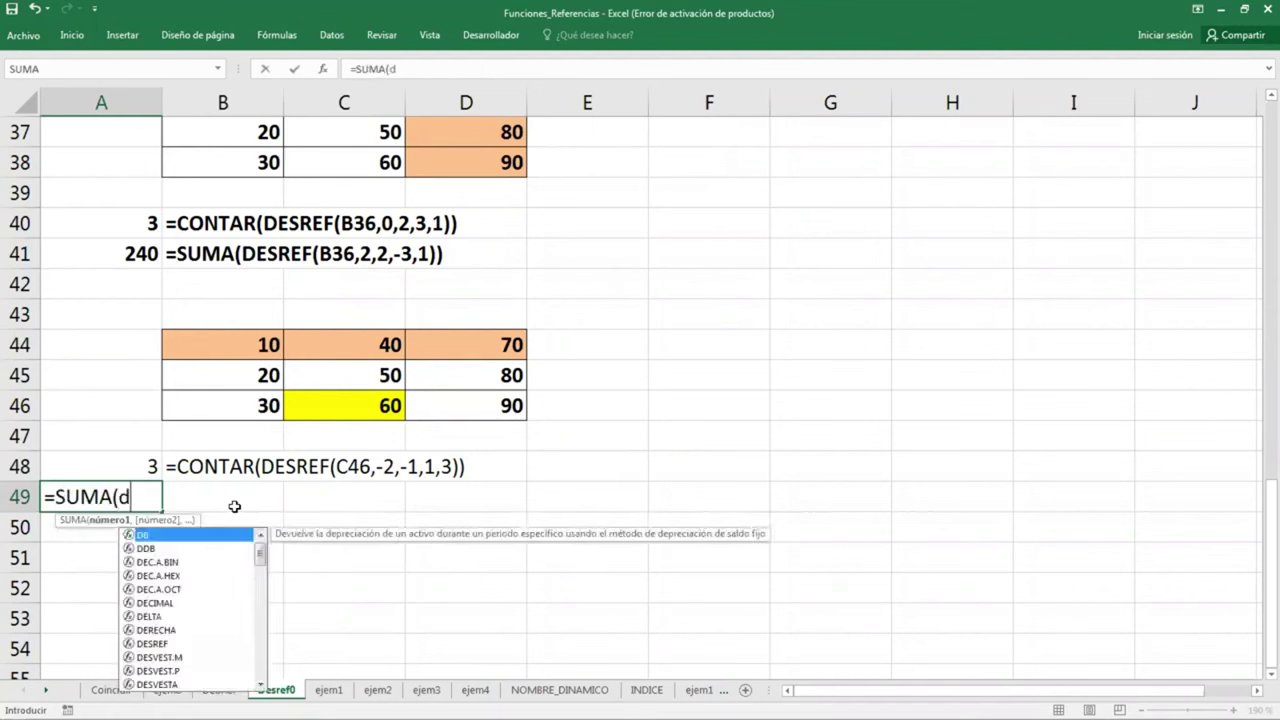
pyautogui.write('esr')
pyautogui.press('Tab')
pyautogui.press('Up')
pyautogui.press('Up')
pyautogui.press('Up')
pyautogui.press('Right')
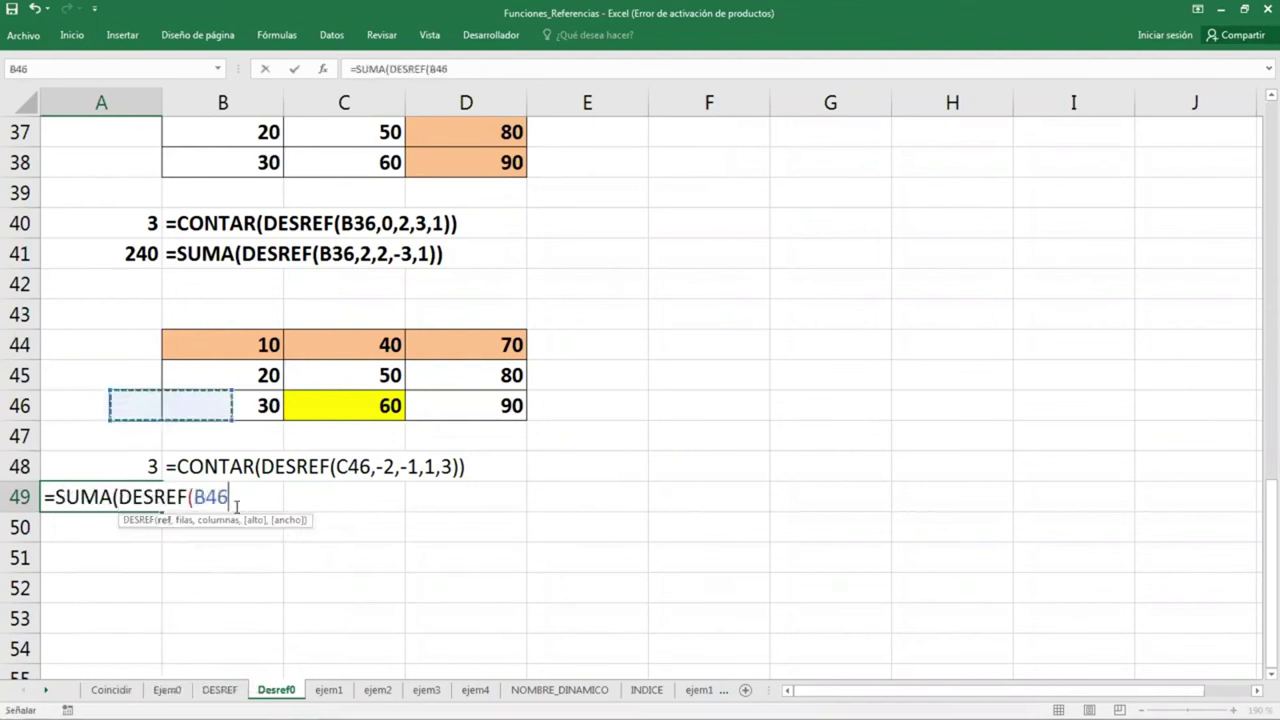
pyautogui.press('Right')
pyautogui.write(',')
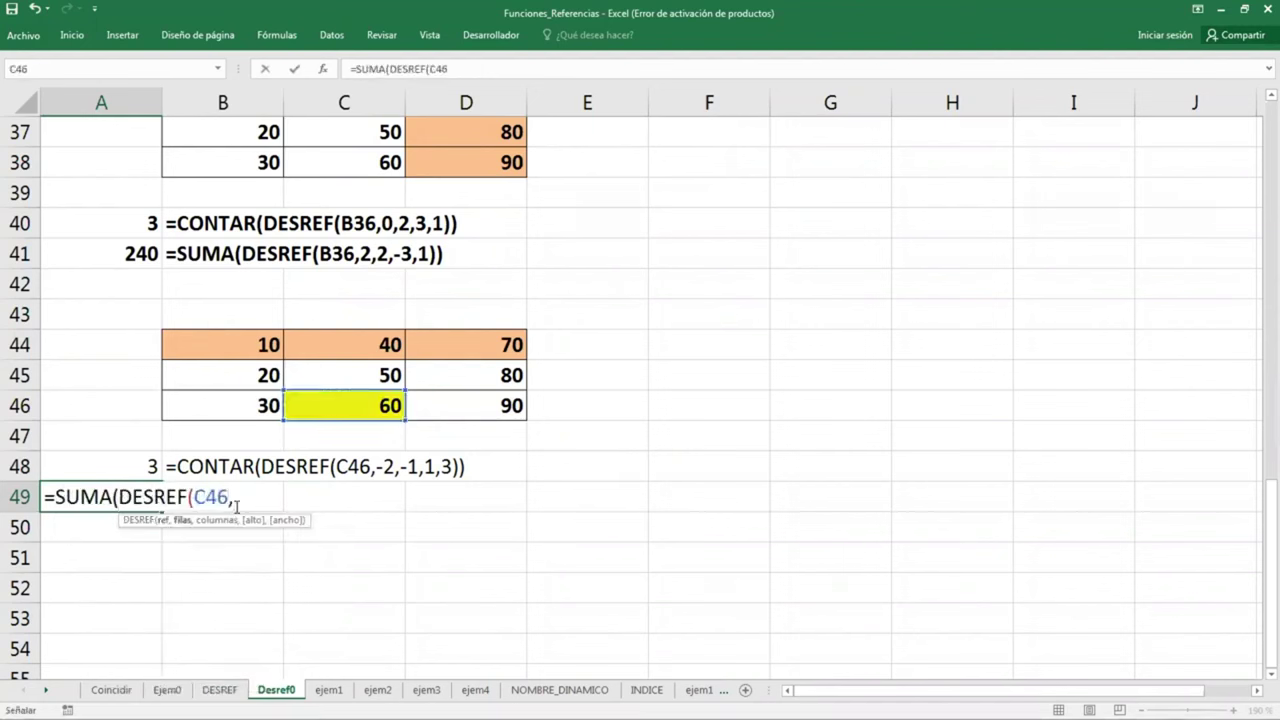
pyautogui.write('-2,-1')
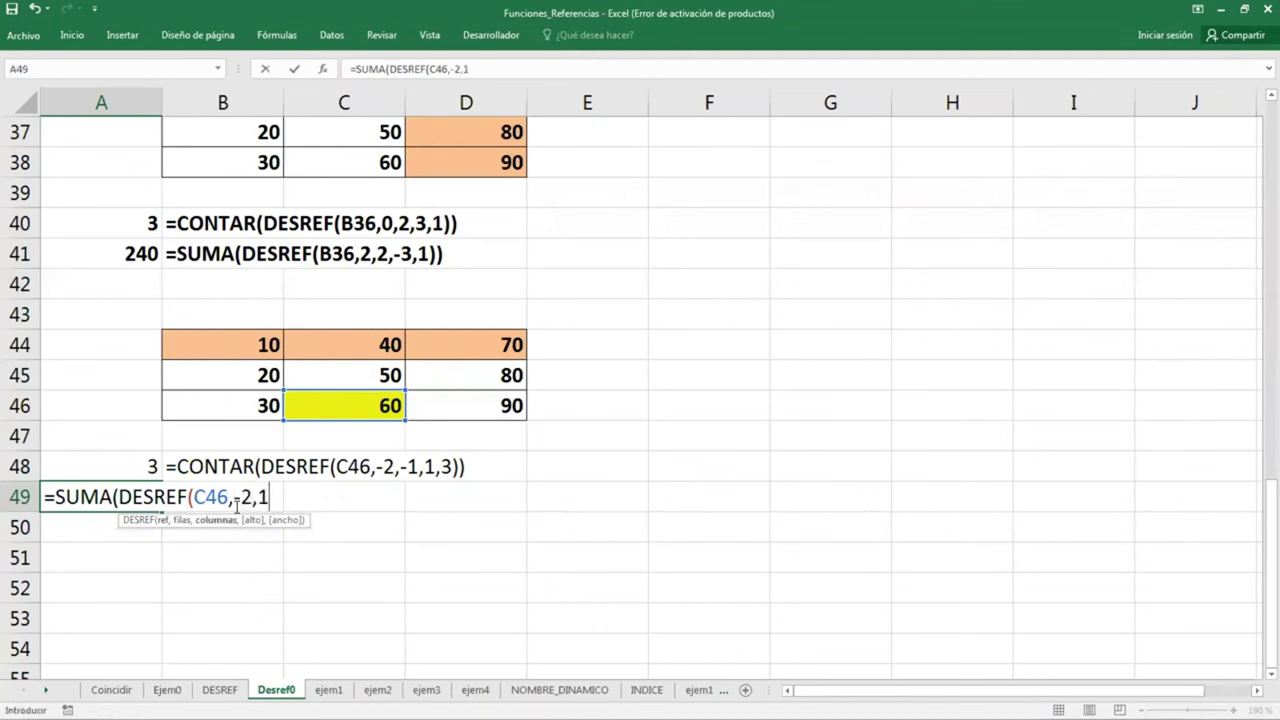
pyautogui.write(',')
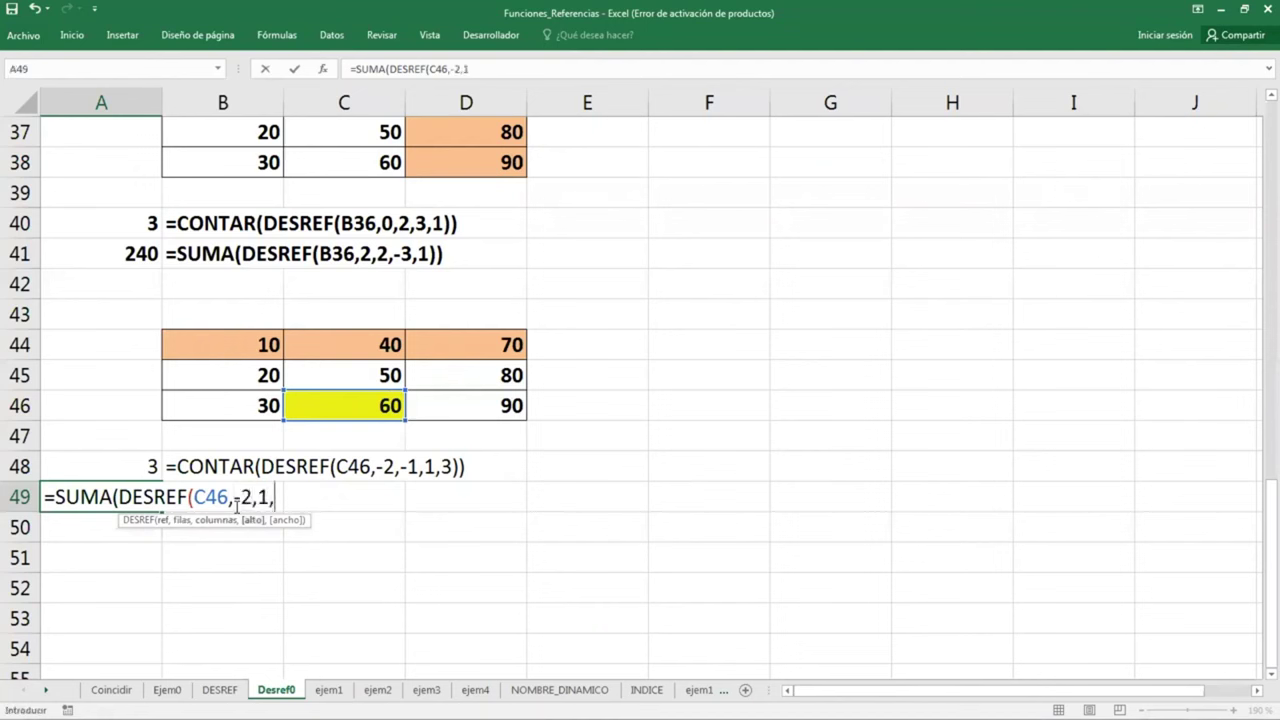
pyautogui.write('1,')
pyautogui.write('3)')
pyautogui.press('Return')
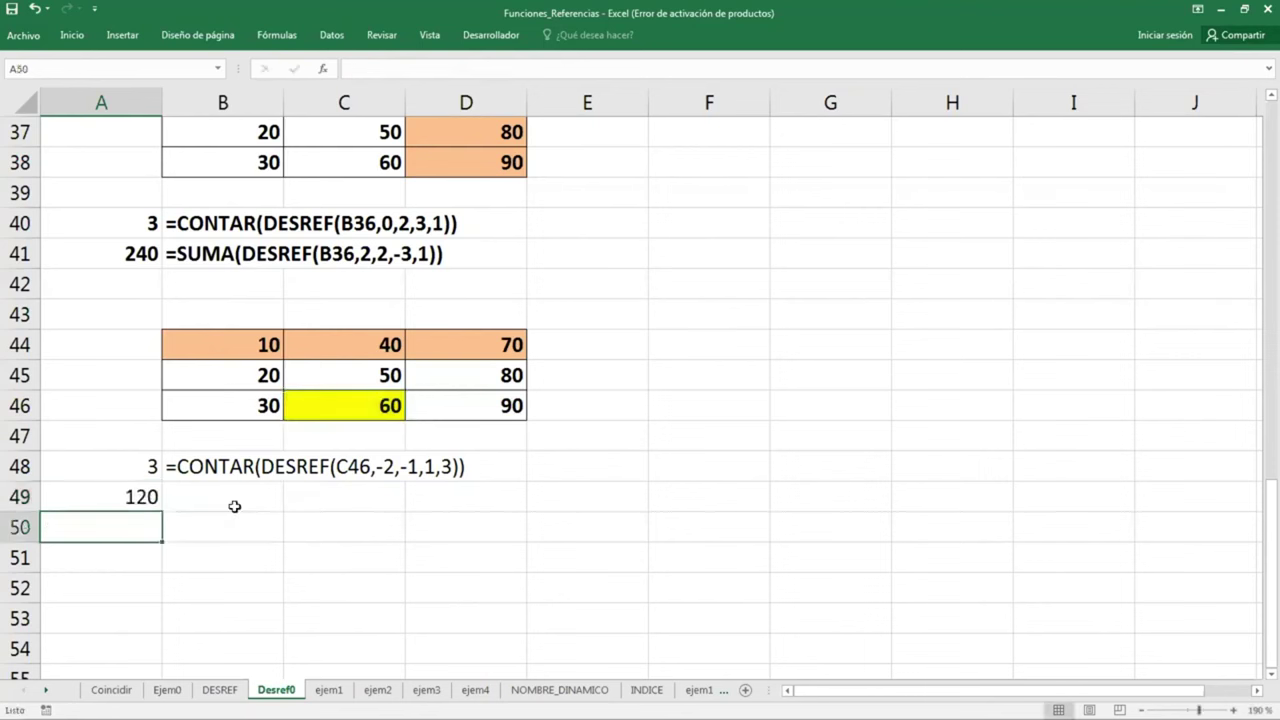
# Fill B48's formula-text formula down into B49
pyautogui.moveTo(222, 470); pyautogui.dragTo(234, 506)
pyautogui.hotkey('ctrl', 'd')
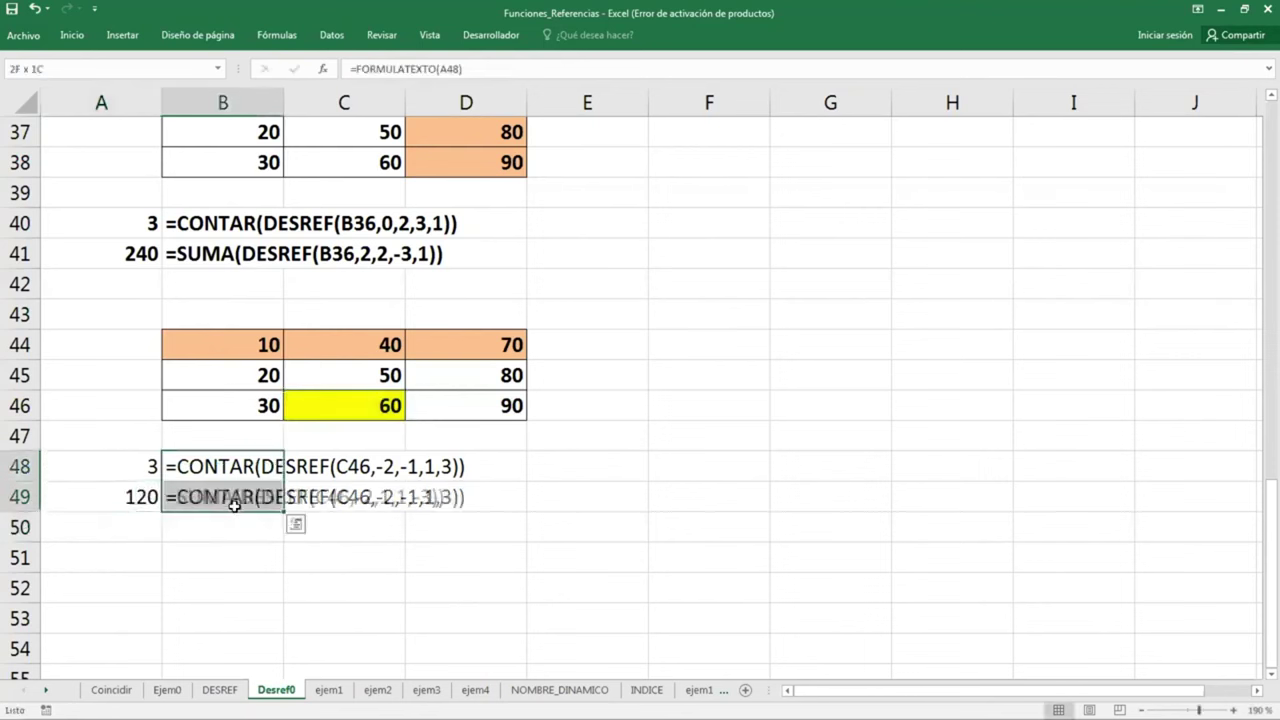
pyautogui.hotkey('shift', 'Left')
pyautogui.hotkey('shift', 'Down')
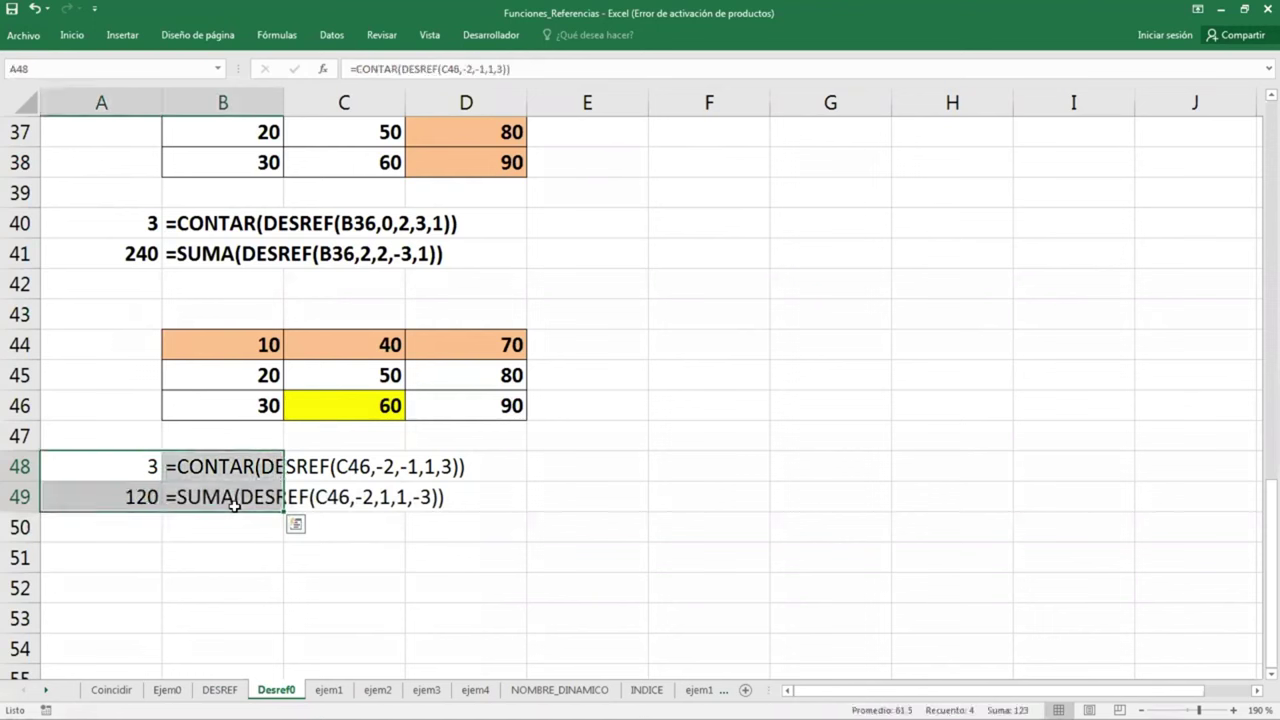
pyautogui.press('Down')
pyautogui.press('Down')
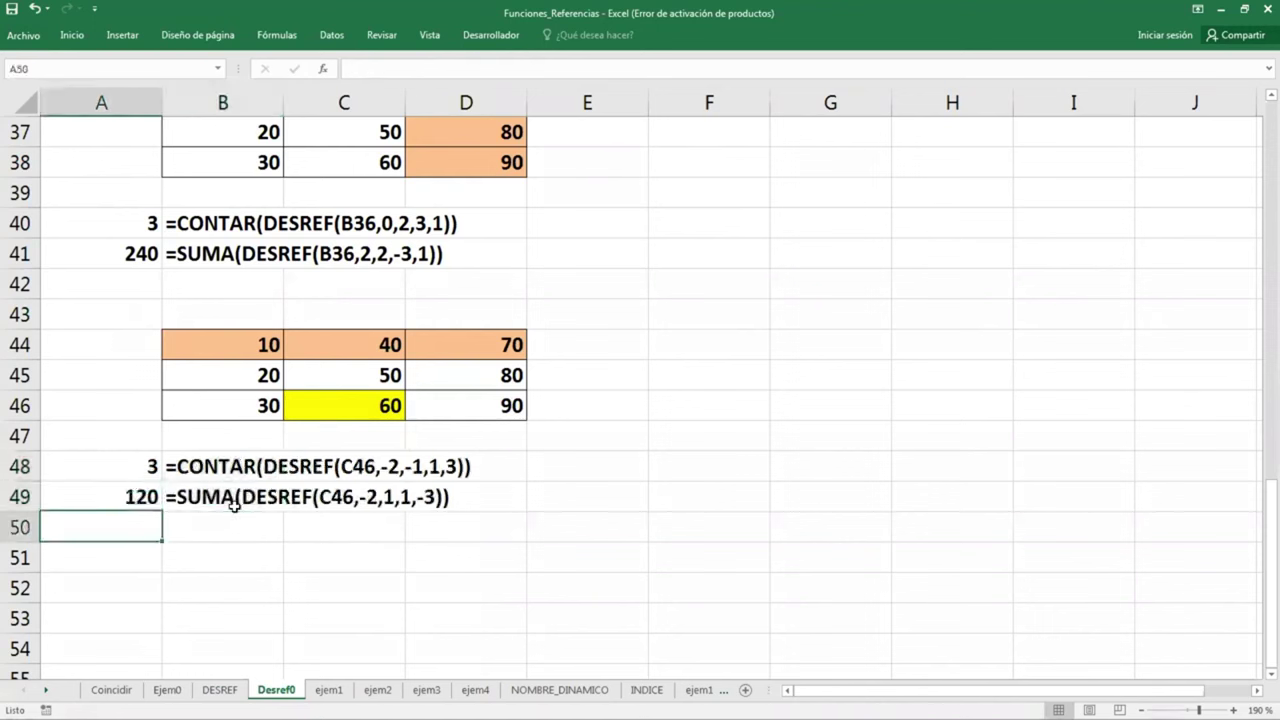
pyautogui.press('Down')
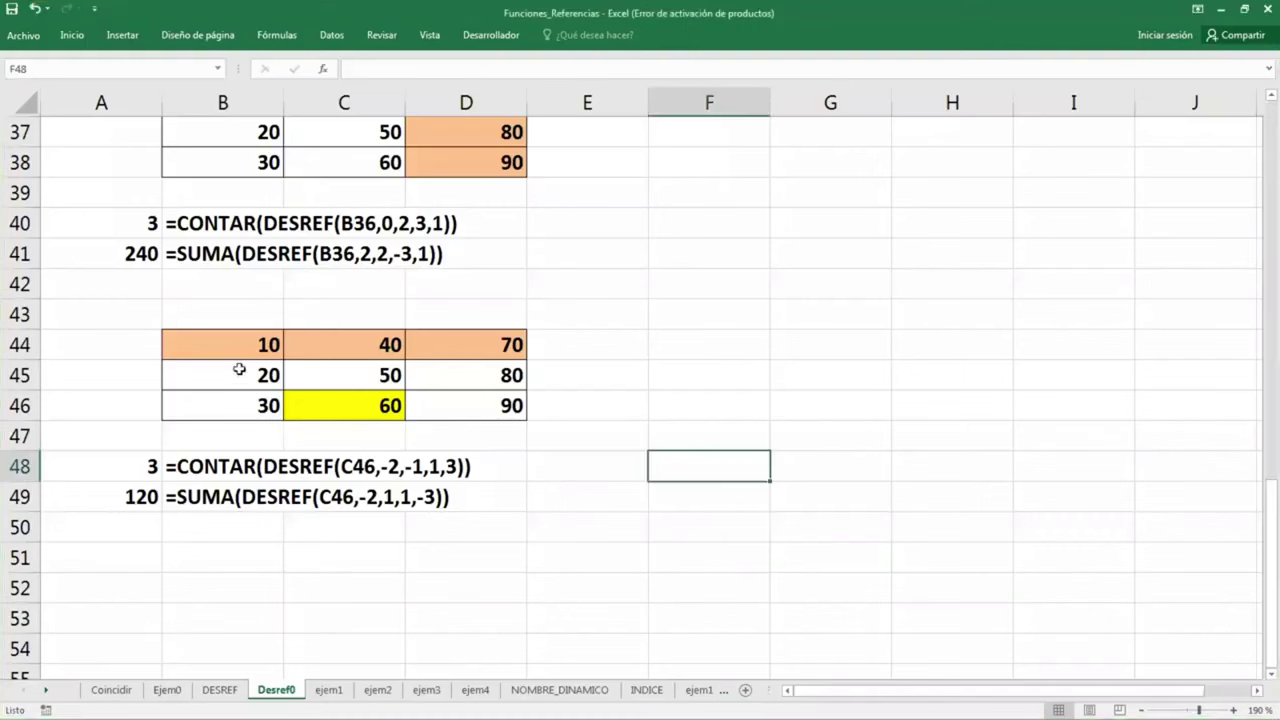
# Copy the table B44:D46 to B52 and set the copy to No Fill
pyautogui.moveTo(250, 350); pyautogui.dragTo(434, 375)
pyautogui.rightClick(434, 375)
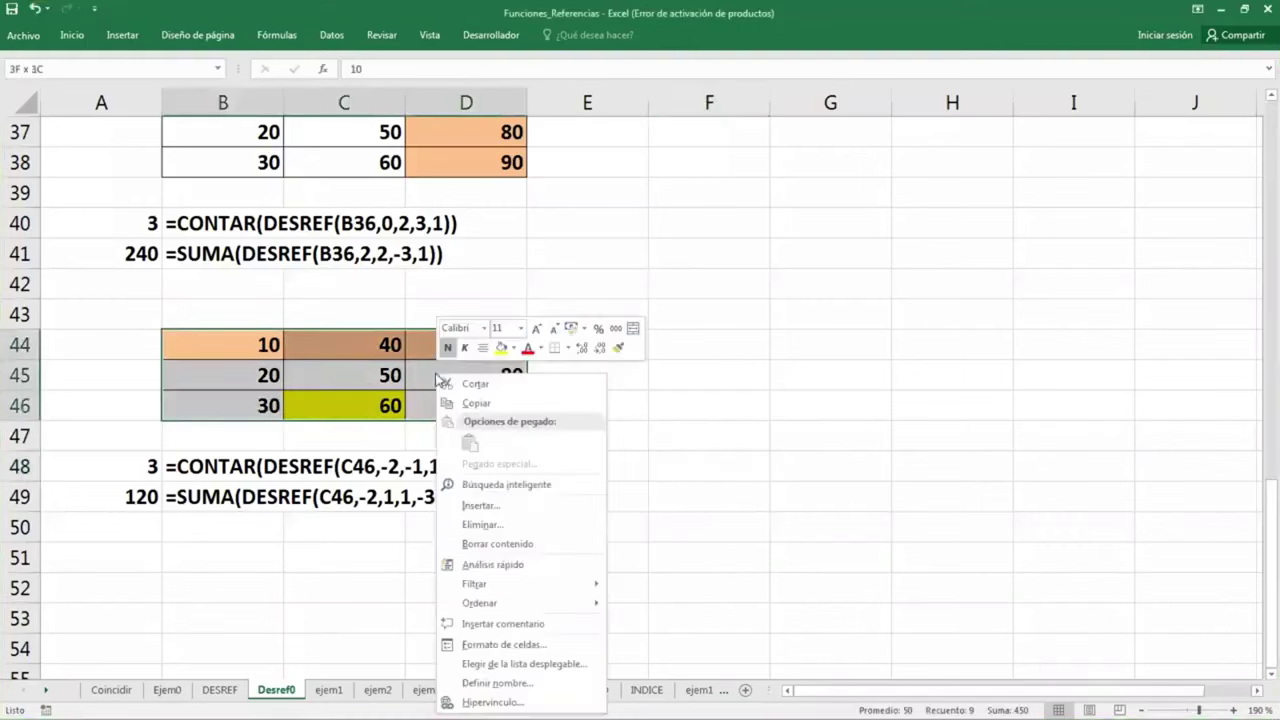
pyautogui.click(470, 404)
pyautogui.scroll(-3, 223, 395)
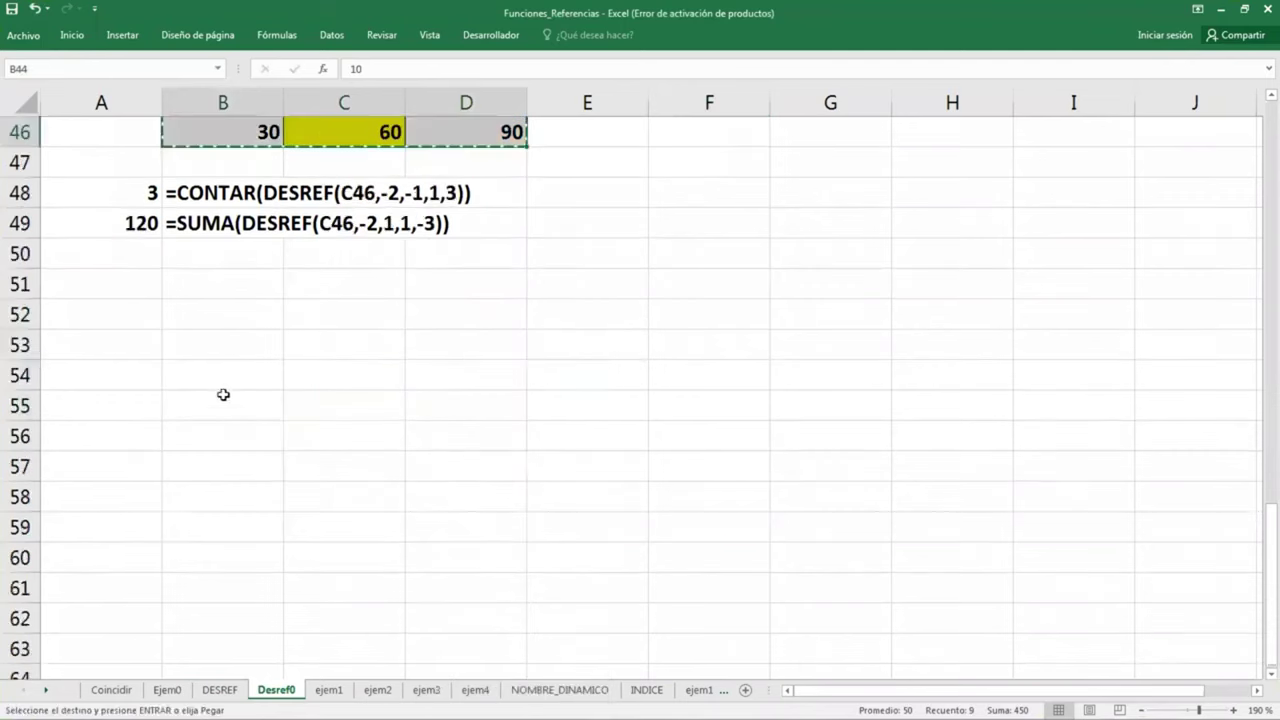
pyautogui.click(200, 317)
pyautogui.rightClick(200, 317)
pyautogui.click(234, 391)
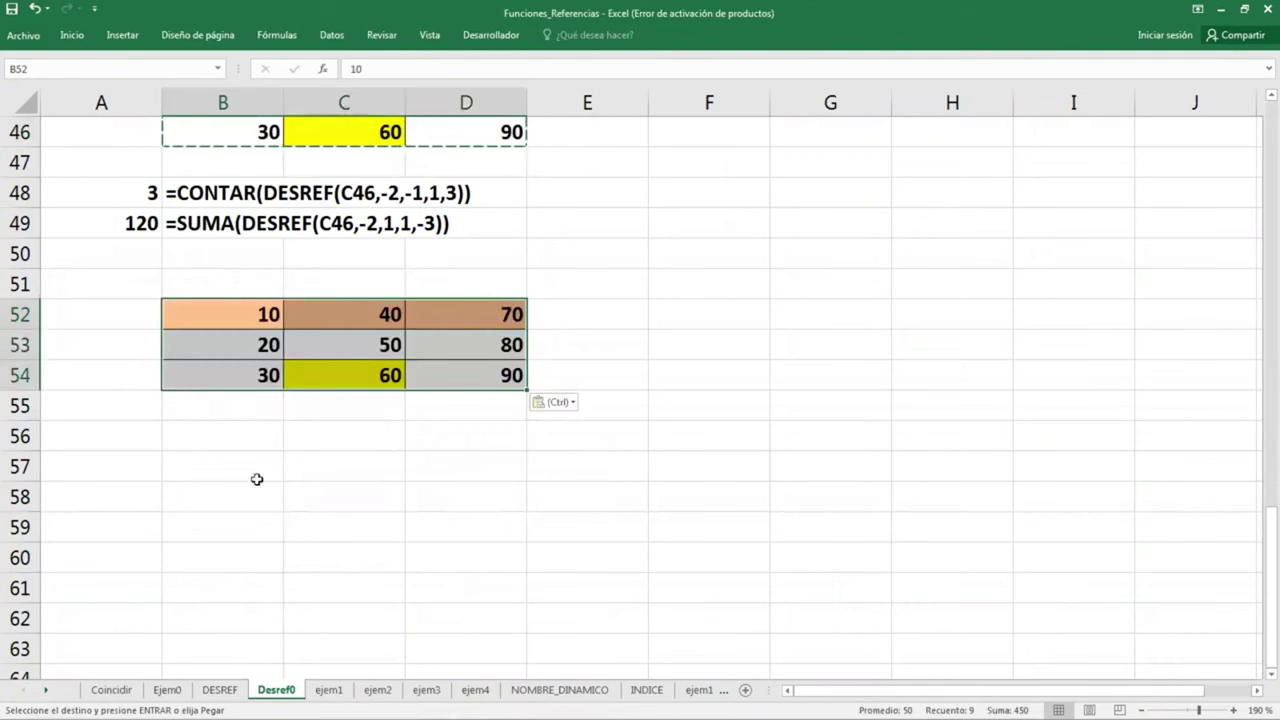
pyautogui.click(72, 35)
pyautogui.click(224, 88)
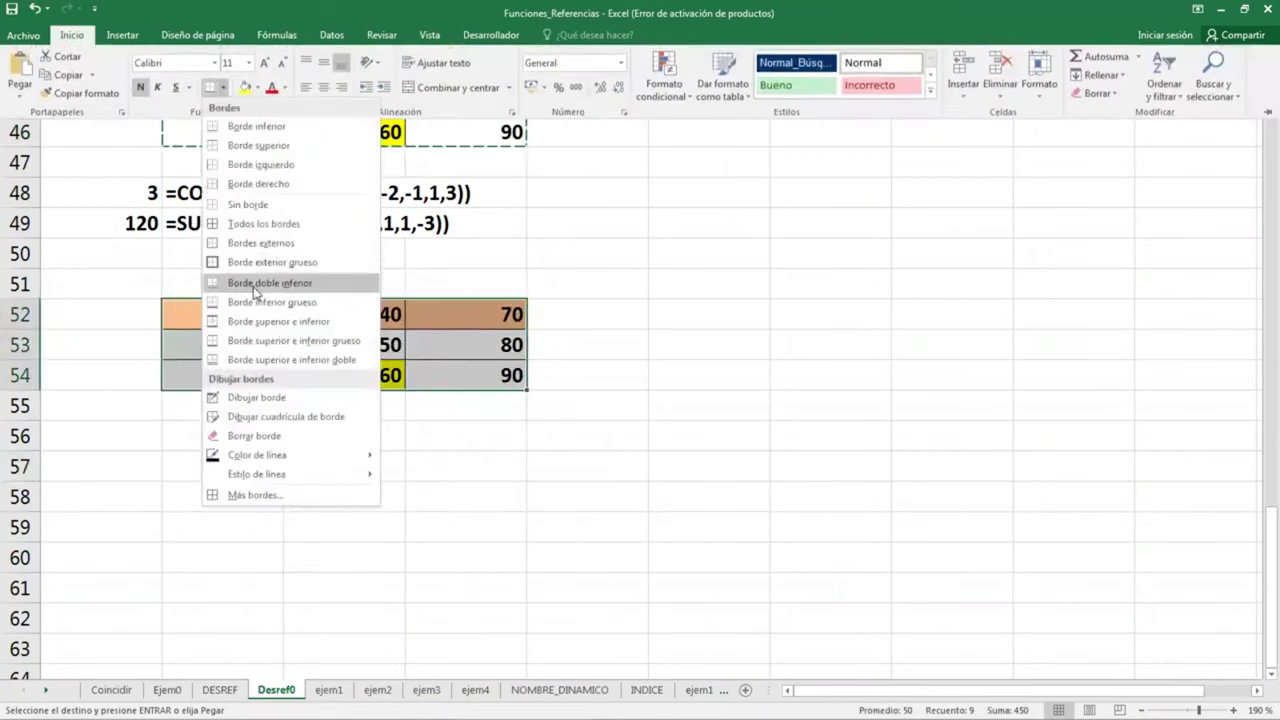
pyautogui.click(257, 88)
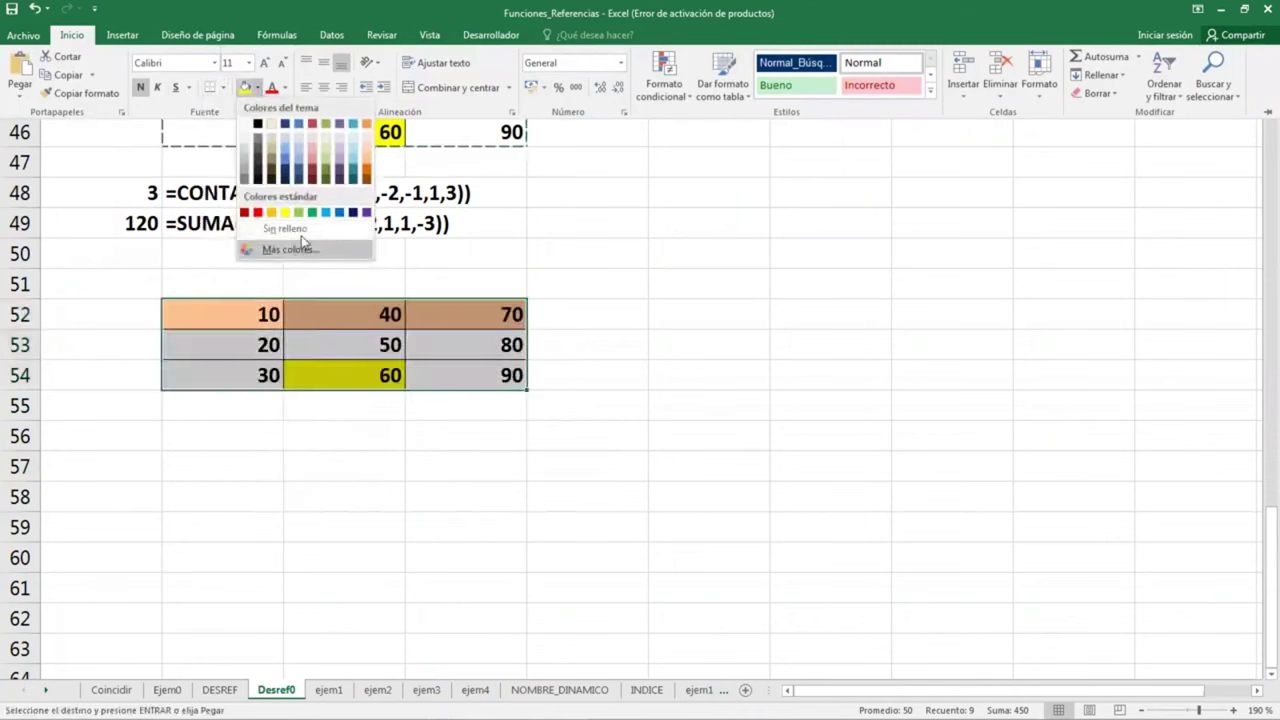
pyautogui.click(285, 228)
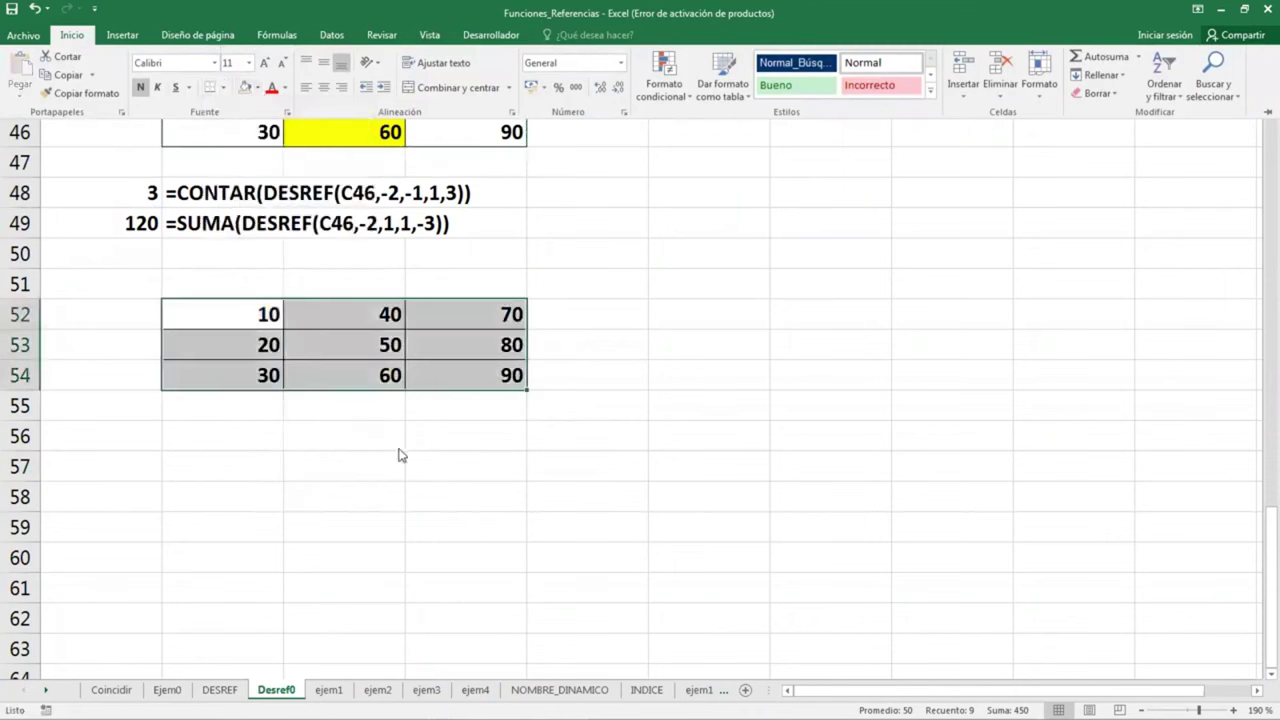
# Paste the uncoloured B52:D54 table again at B59 and B65
pyautogui.rightClick(480, 365)
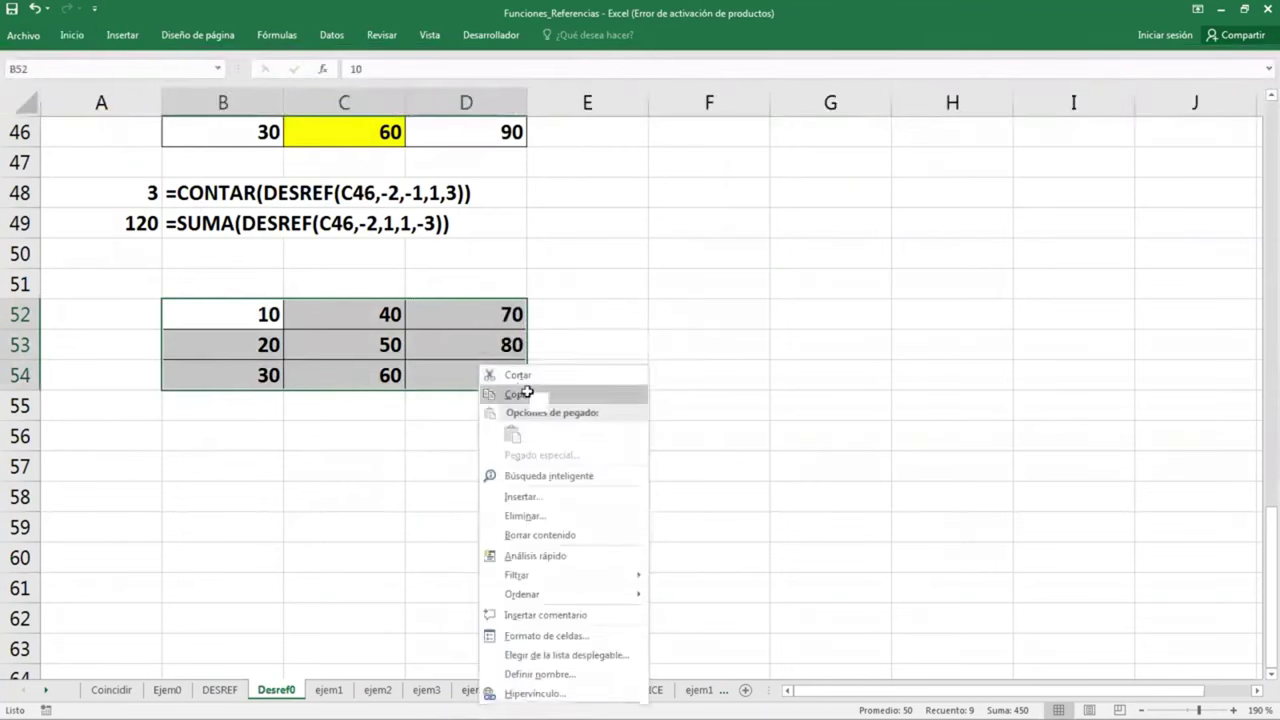
pyautogui.click(522, 394)
pyautogui.scroll(-1, 312, 457)
pyautogui.click(200, 429)
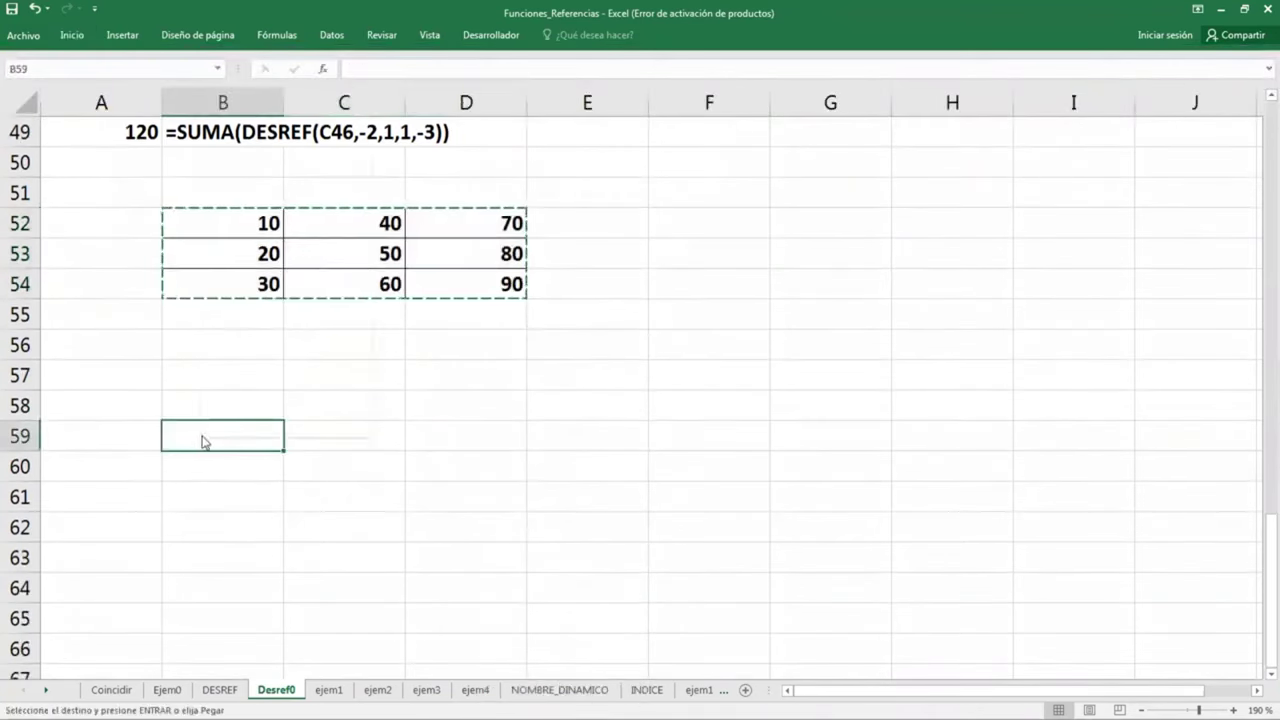
pyautogui.rightClick(203, 443)
pyautogui.click(240, 165)
pyautogui.click(214, 597)
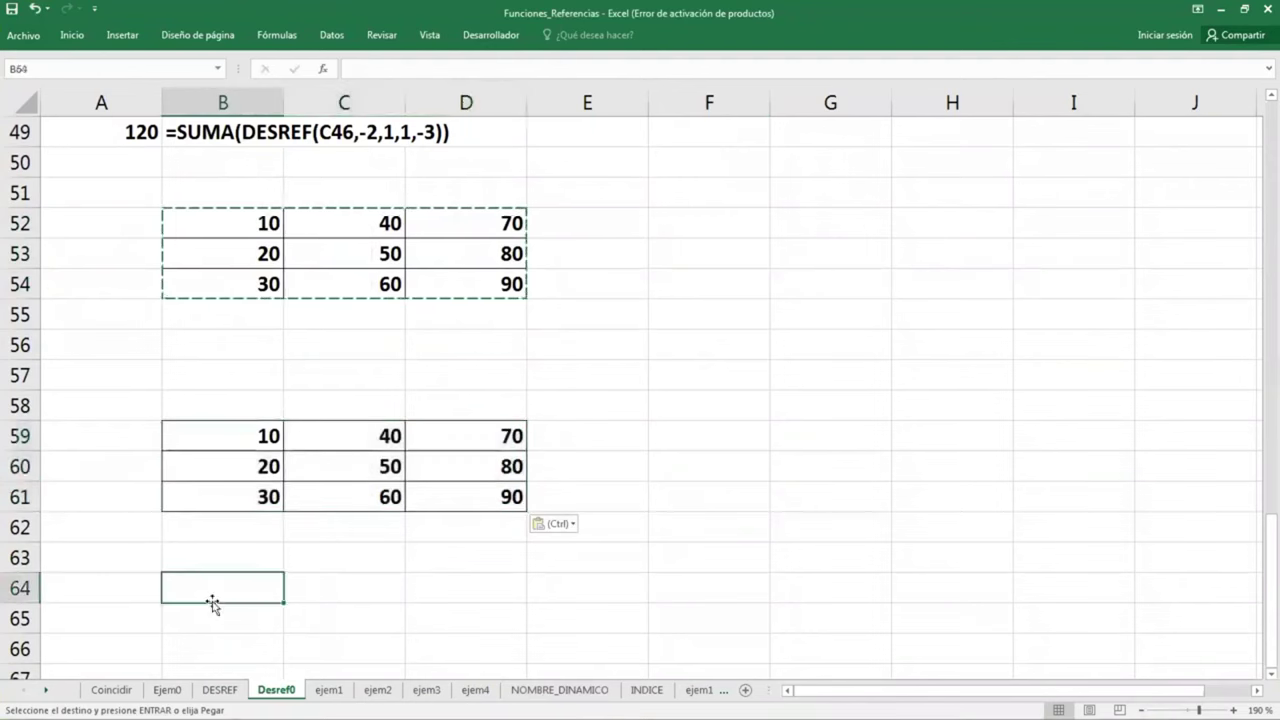
pyautogui.click(205, 613)
pyautogui.rightClick(205, 613)
pyautogui.click(197, 343)
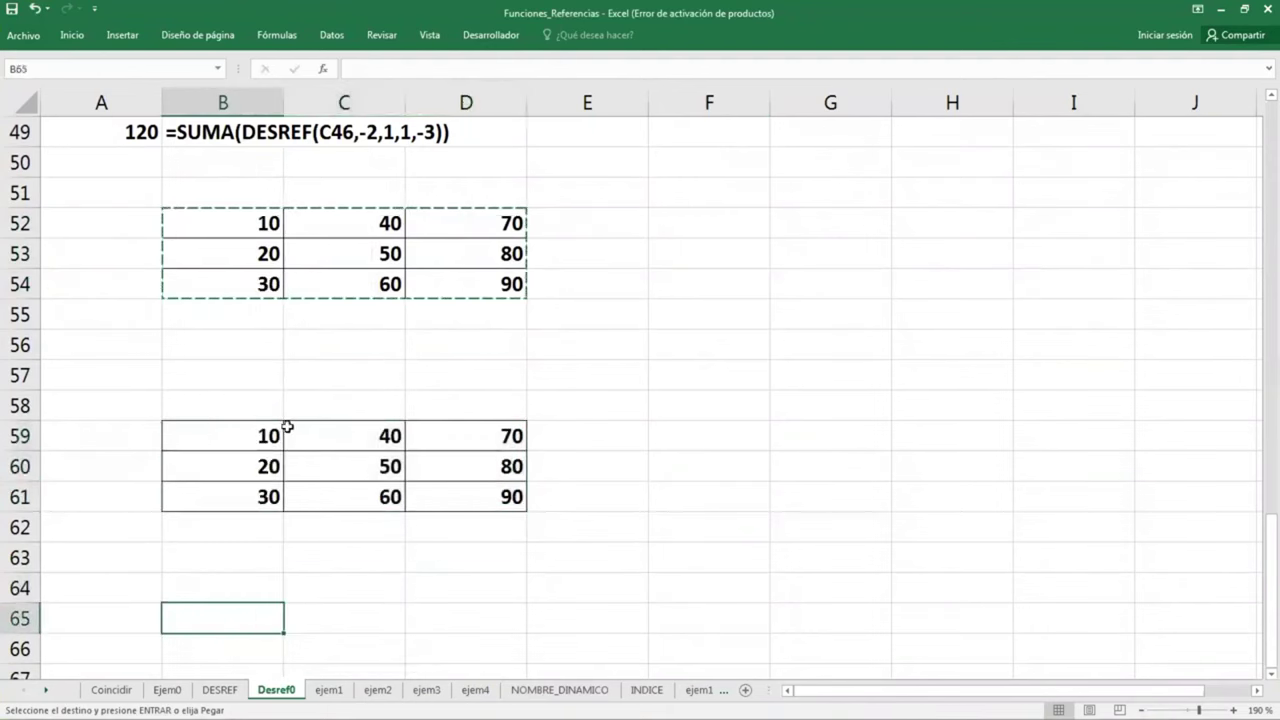
pyautogui.scroll(-1, 322, 425)
pyautogui.click(770, 466)
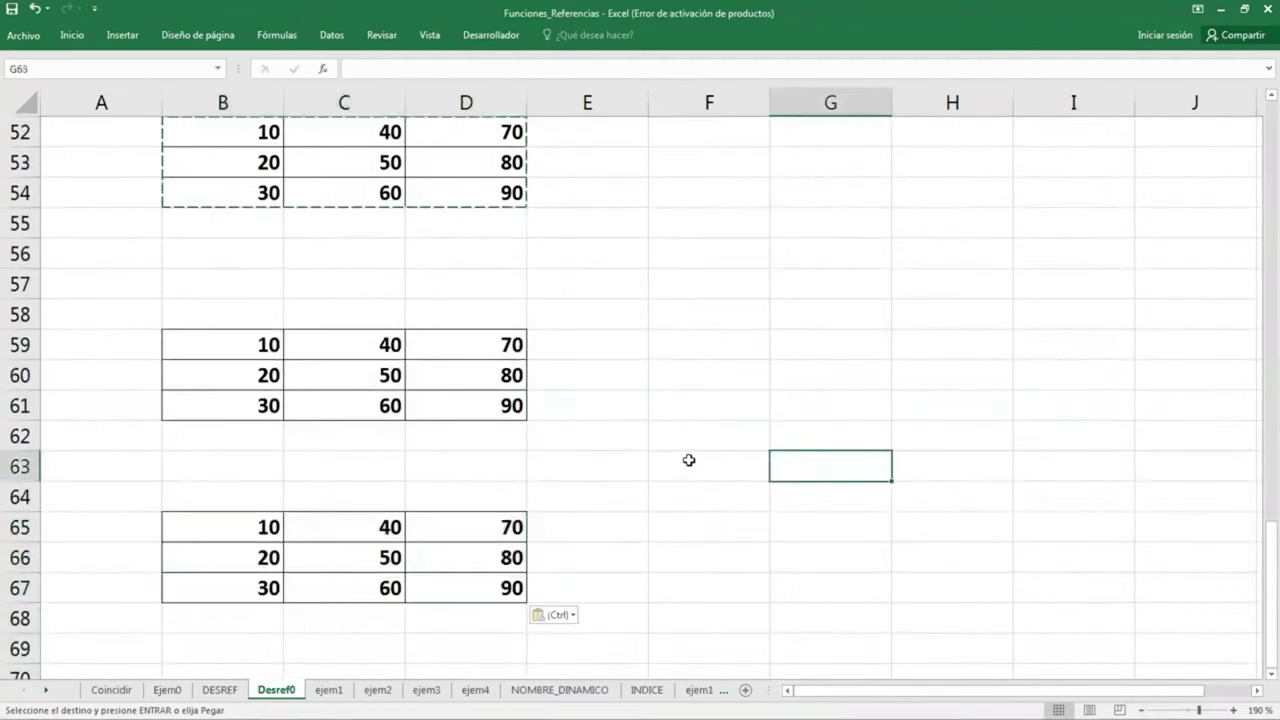
# Fill B53:D54 in the first Desref0 table orange, replacing an initial yellow fill
pyautogui.press('Escape')
pyautogui.scroll(-1, 597, 454)
pyautogui.scroll(2, 597, 454)
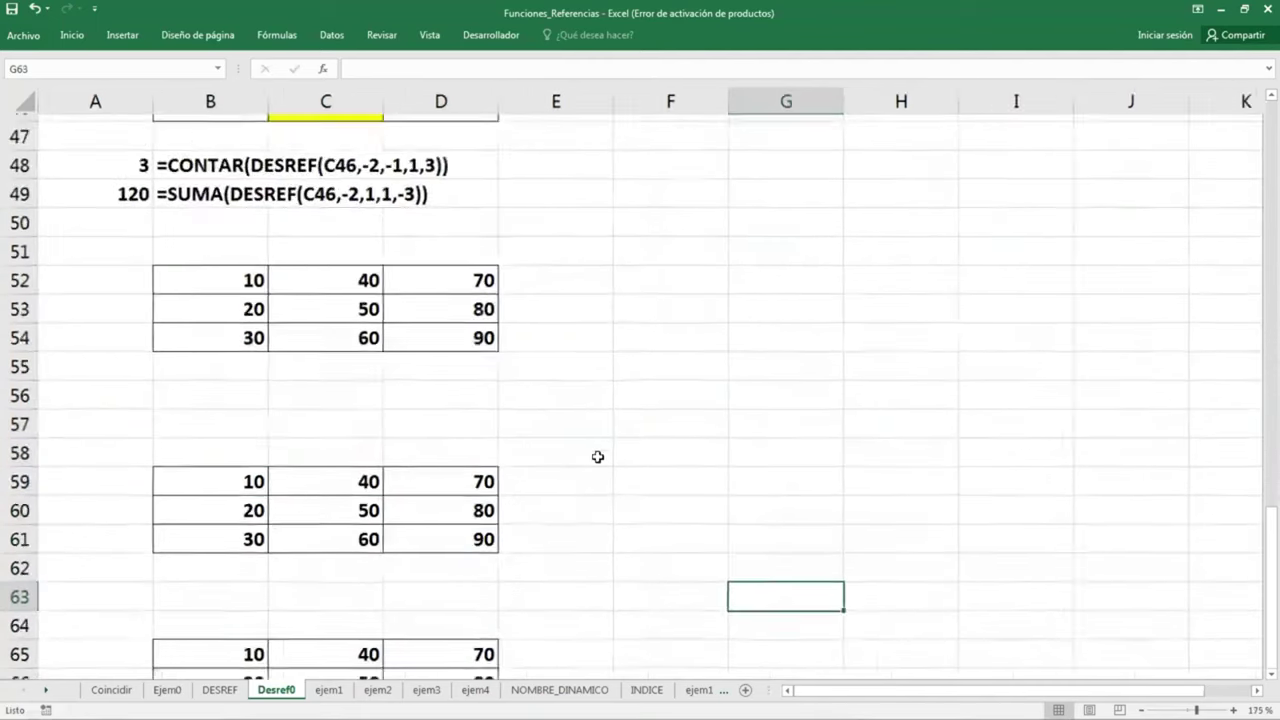
pyautogui.scroll(-1, 396, 428)
pyautogui.moveTo(217, 186); pyautogui.dragTo(419, 203)
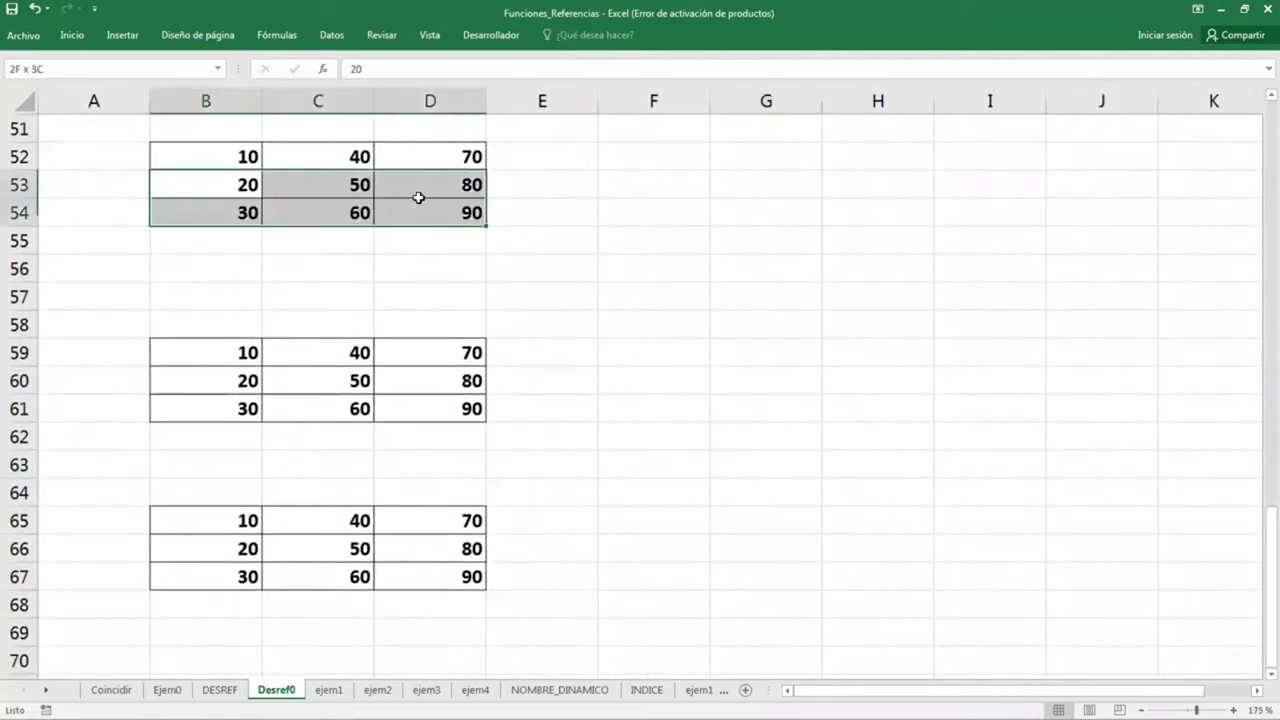
pyautogui.click(71, 35)
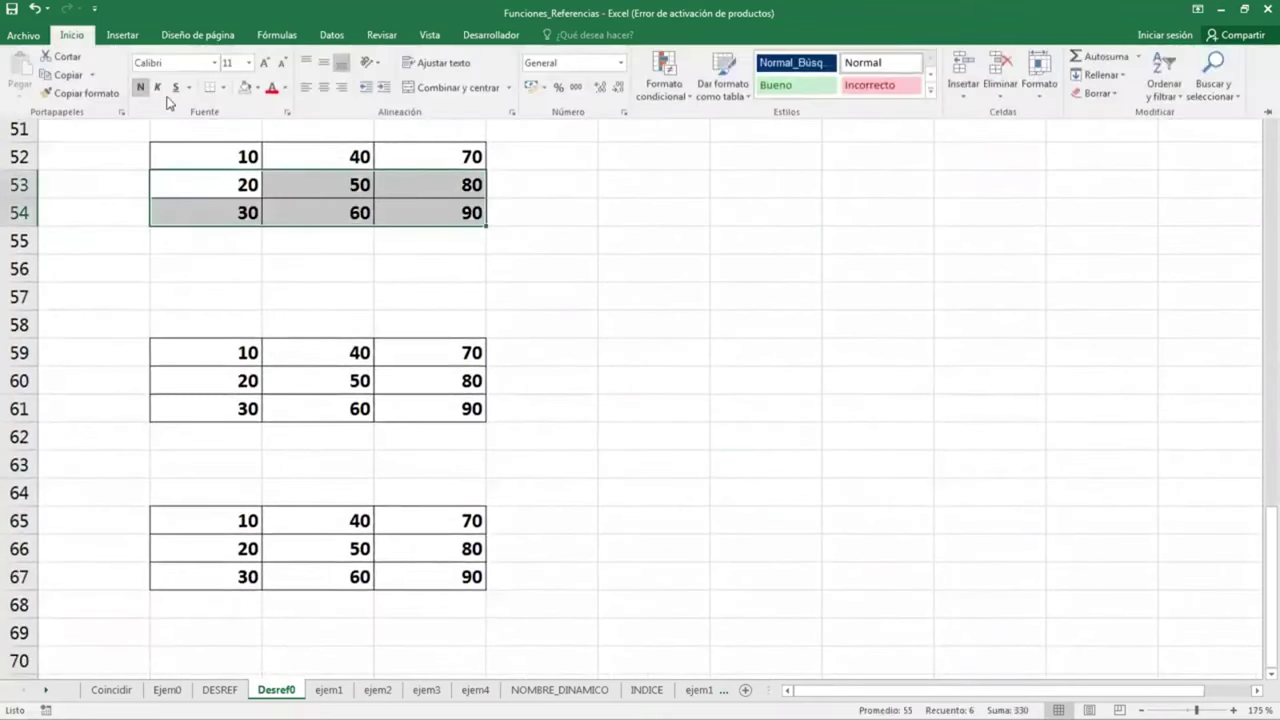
pyautogui.click(257, 87)
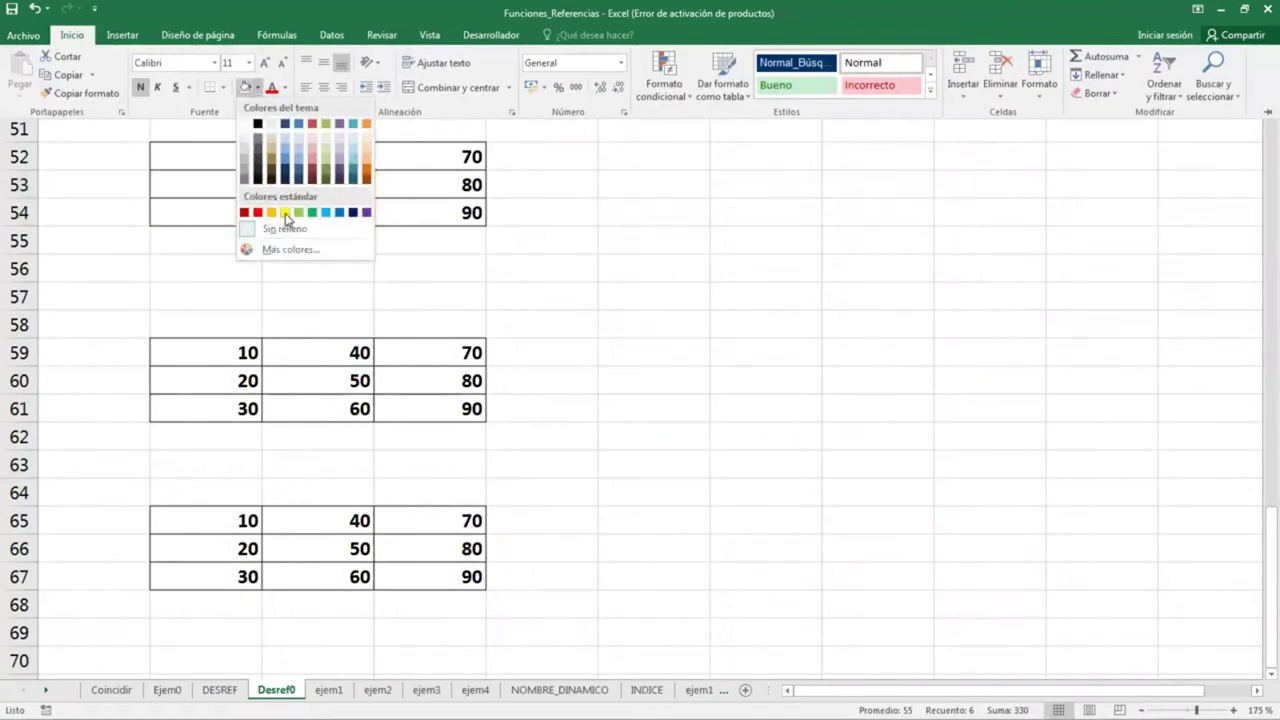
pyautogui.click(288, 212)
pyautogui.click(70, 36)
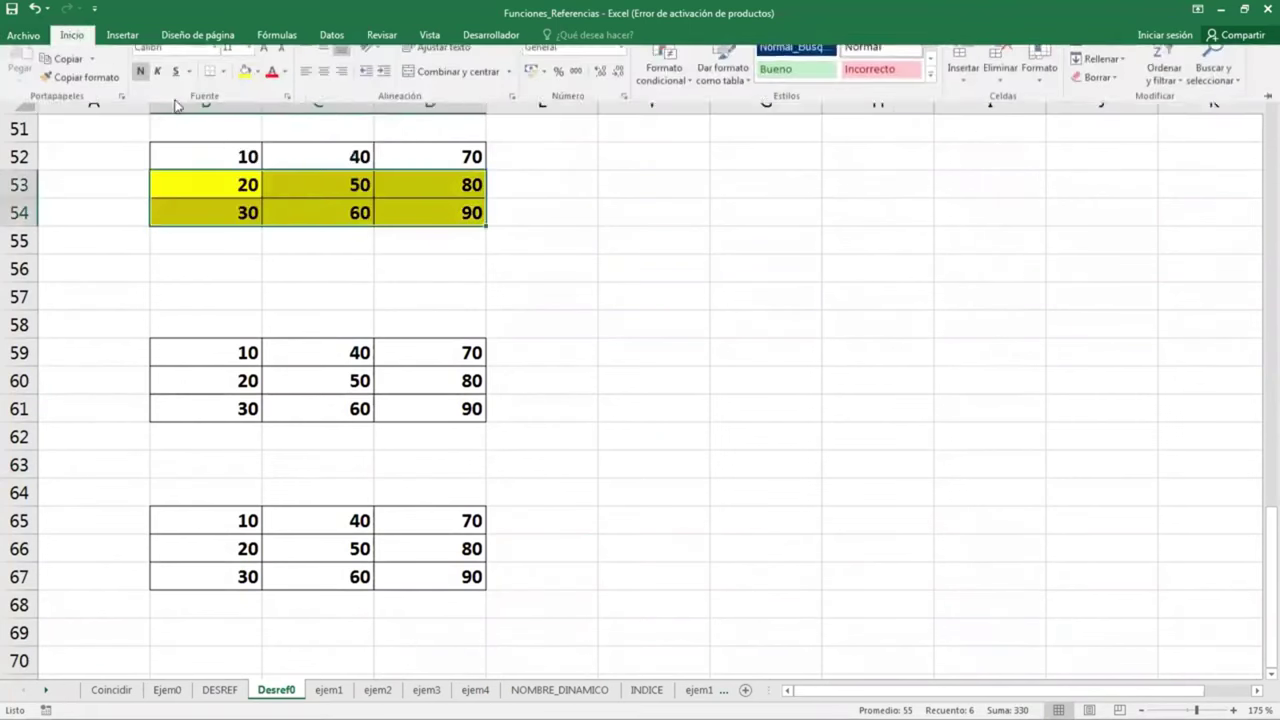
pyautogui.click(258, 87)
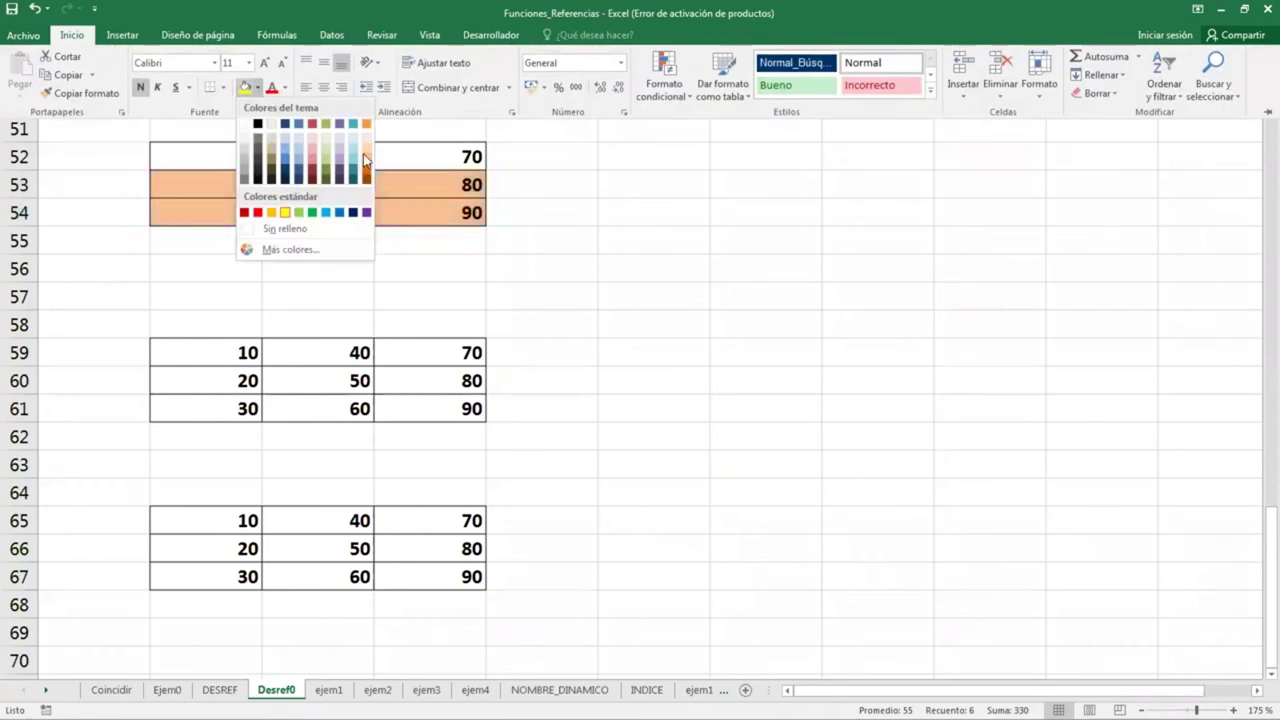
pyautogui.click(312, 158)
# Fill anchor cell B52 yellow above the orange B53:D54 block
pyautogui.click(222, 155)
pyautogui.click(70, 36)
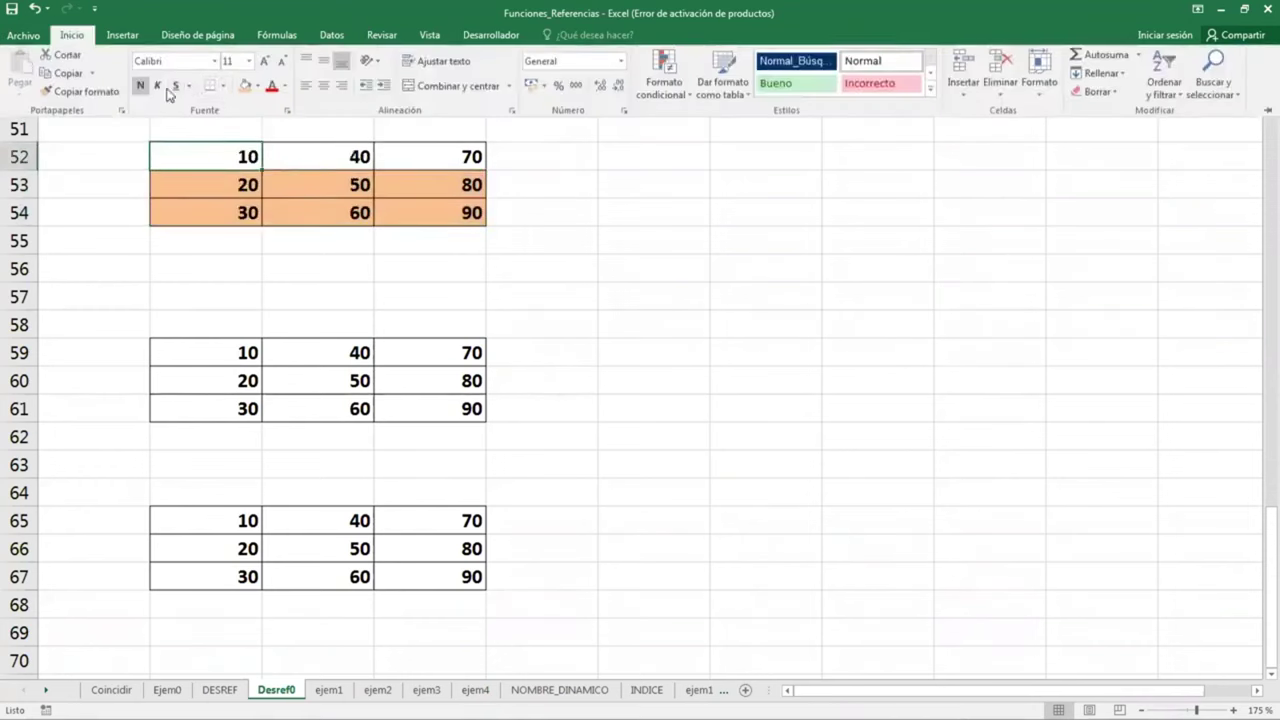
pyautogui.click(255, 88)
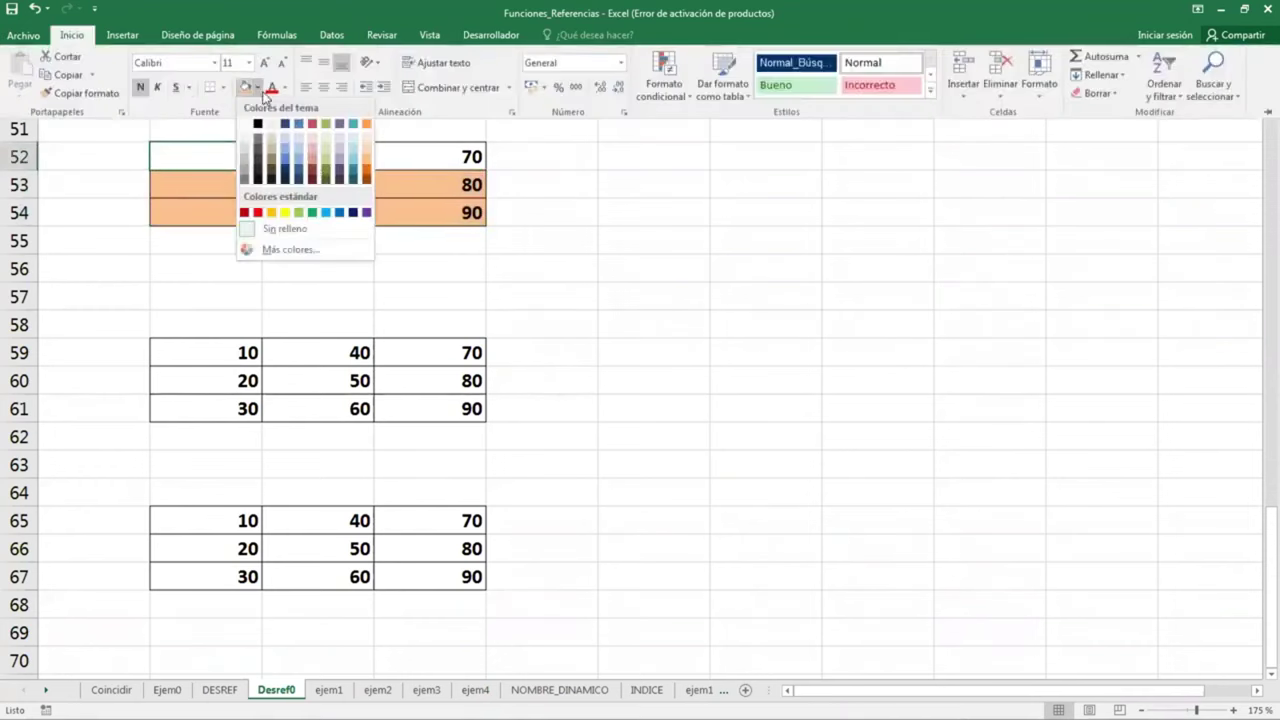
pyautogui.click(290, 213)
pyautogui.click(233, 157)
pyautogui.moveTo(209, 186); pyautogui.dragTo(428, 206)
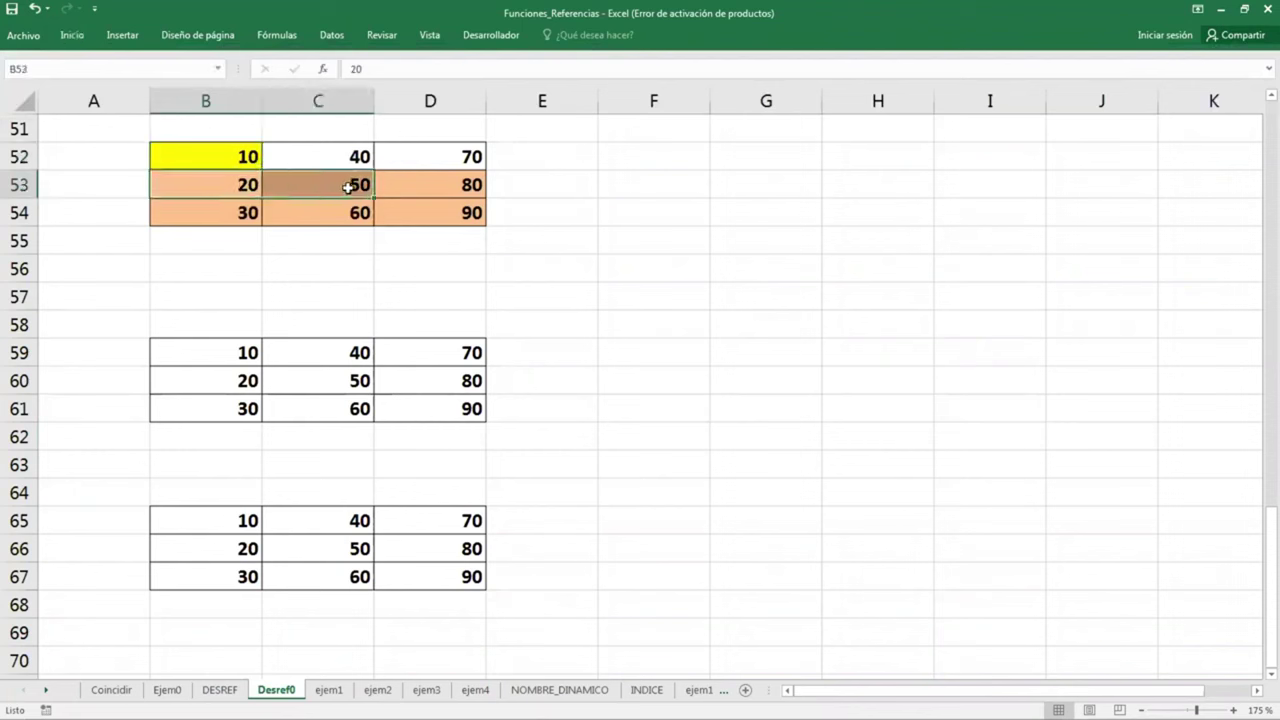
# In the second table, fill anchor D59 yellow and B60:C61 orange
pyautogui.click(449, 357)
pyautogui.click(72, 35)
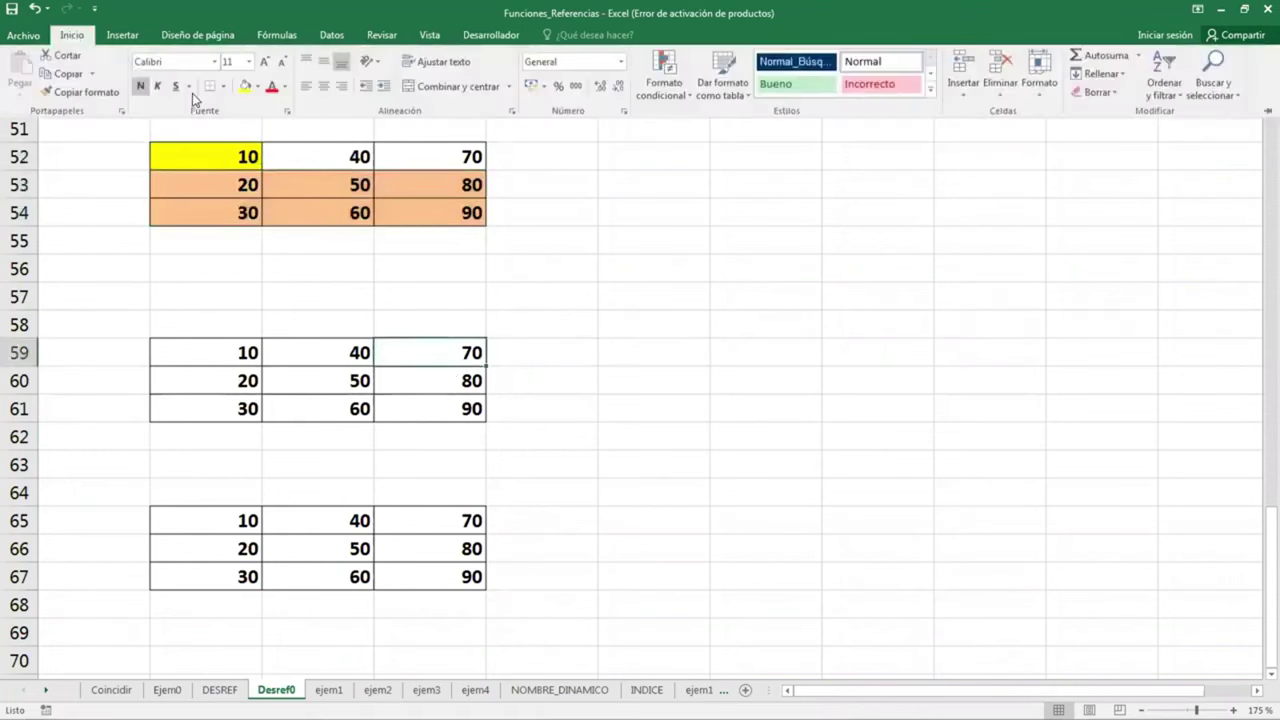
pyautogui.click(244, 88)
pyautogui.click(300, 385)
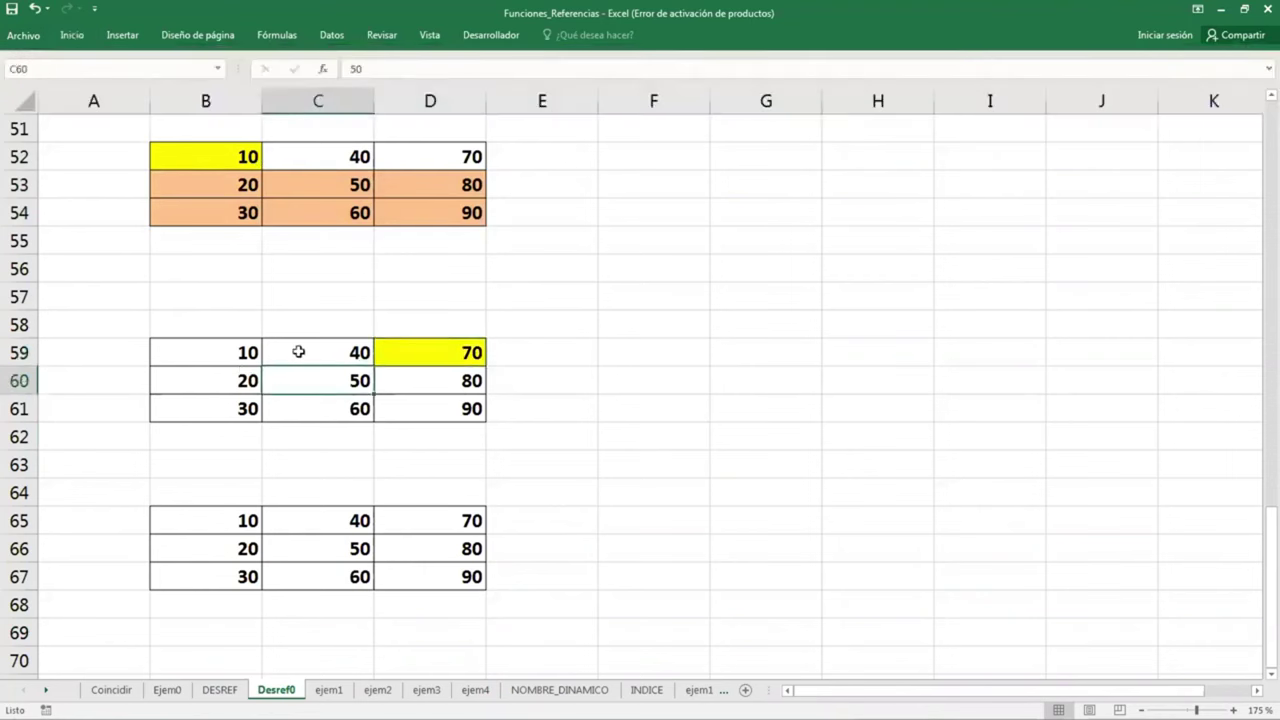
pyautogui.click(298, 352)
pyautogui.moveTo(297, 378); pyautogui.dragTo(215, 403)
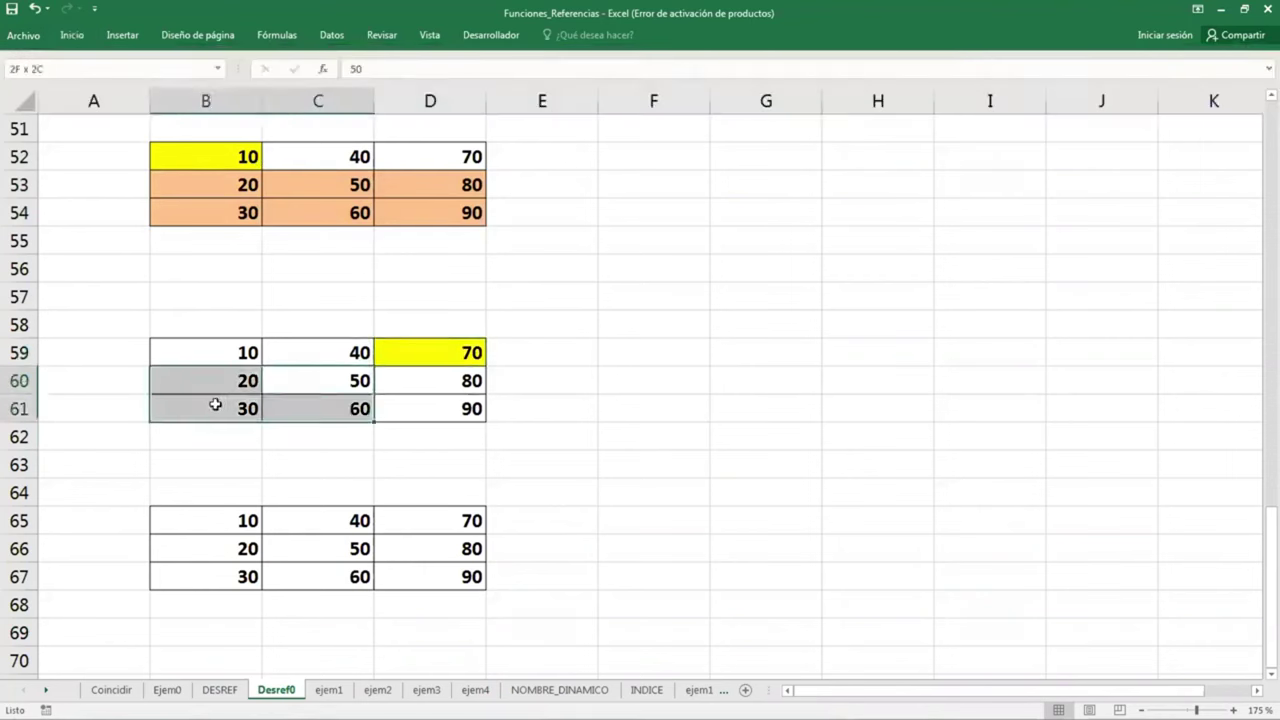
pyautogui.click(72, 36)
pyautogui.click(257, 88)
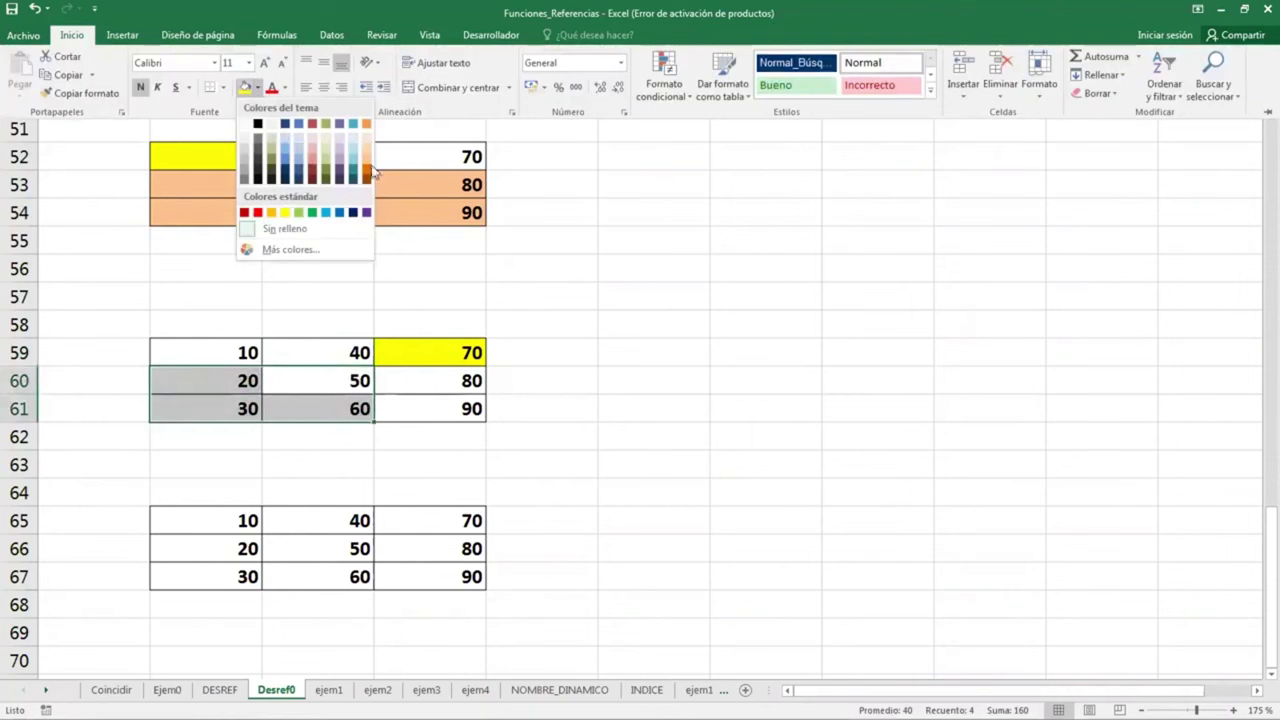
pyautogui.click(367, 165)
# Fill anchor cell A64 of the third table yellow
pyautogui.click(465, 483)
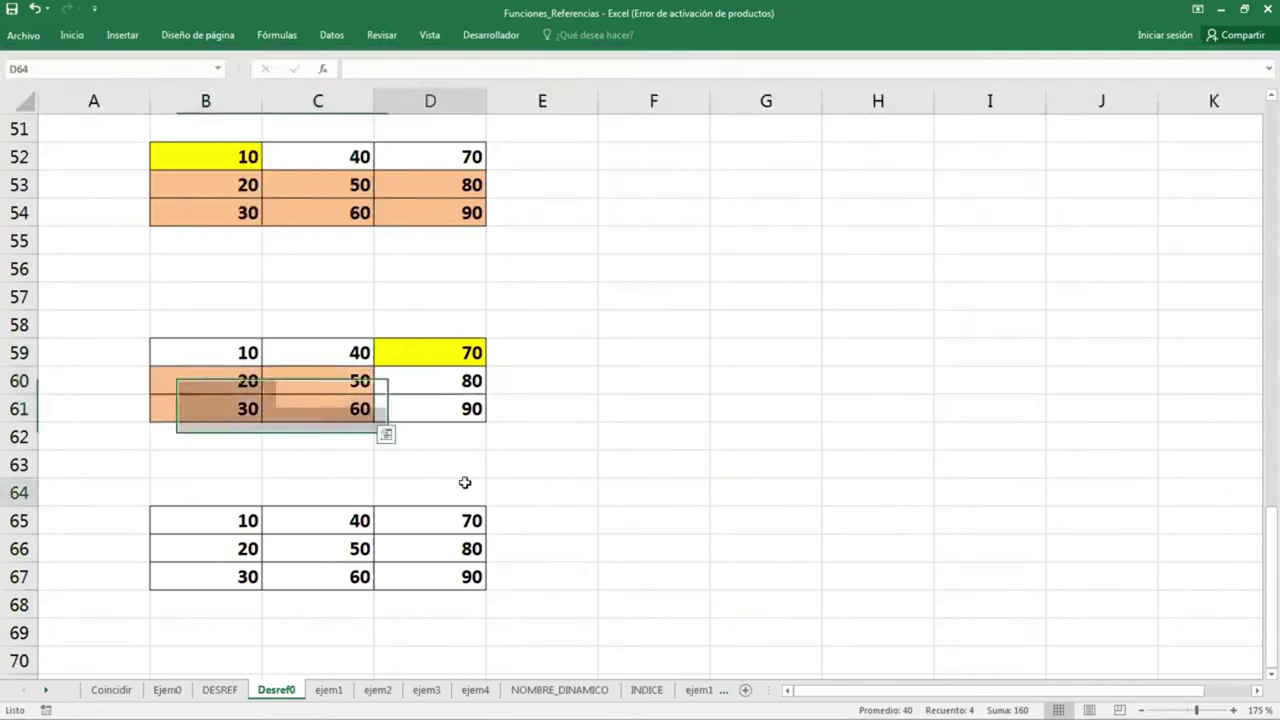
pyautogui.click(118, 472)
pyautogui.click(119, 491)
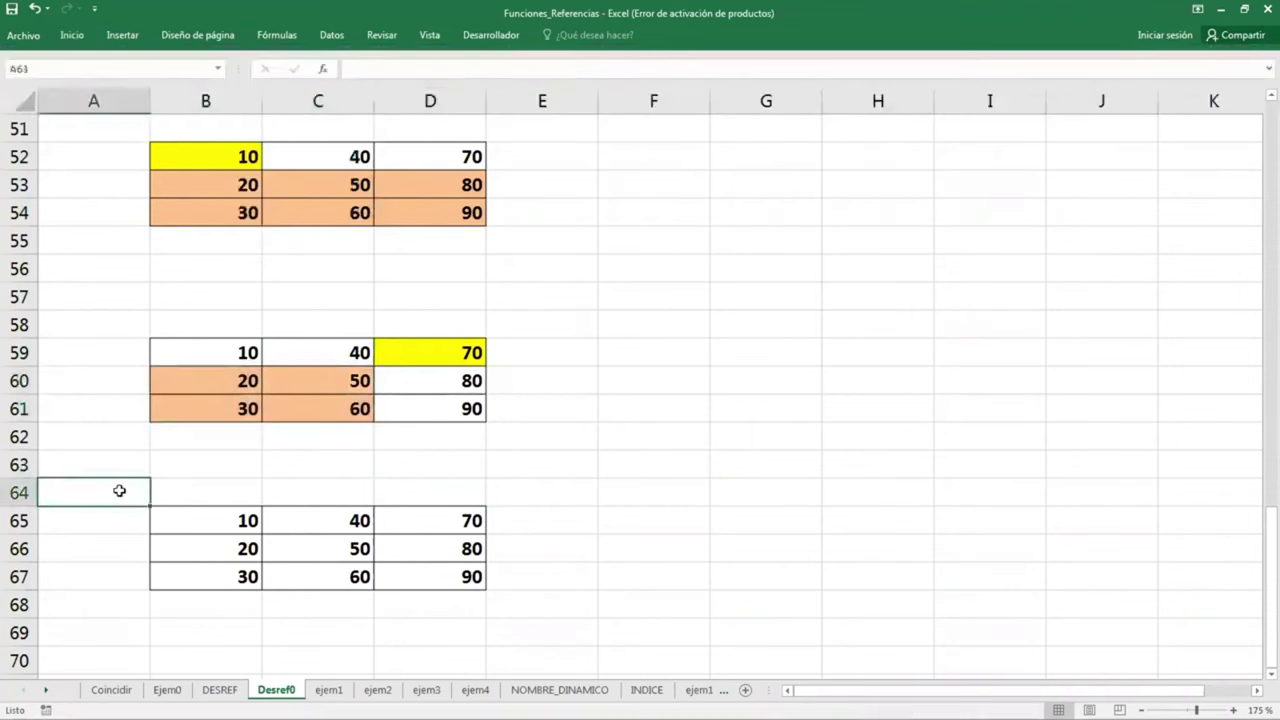
pyautogui.click(74, 38)
pyautogui.click(257, 88)
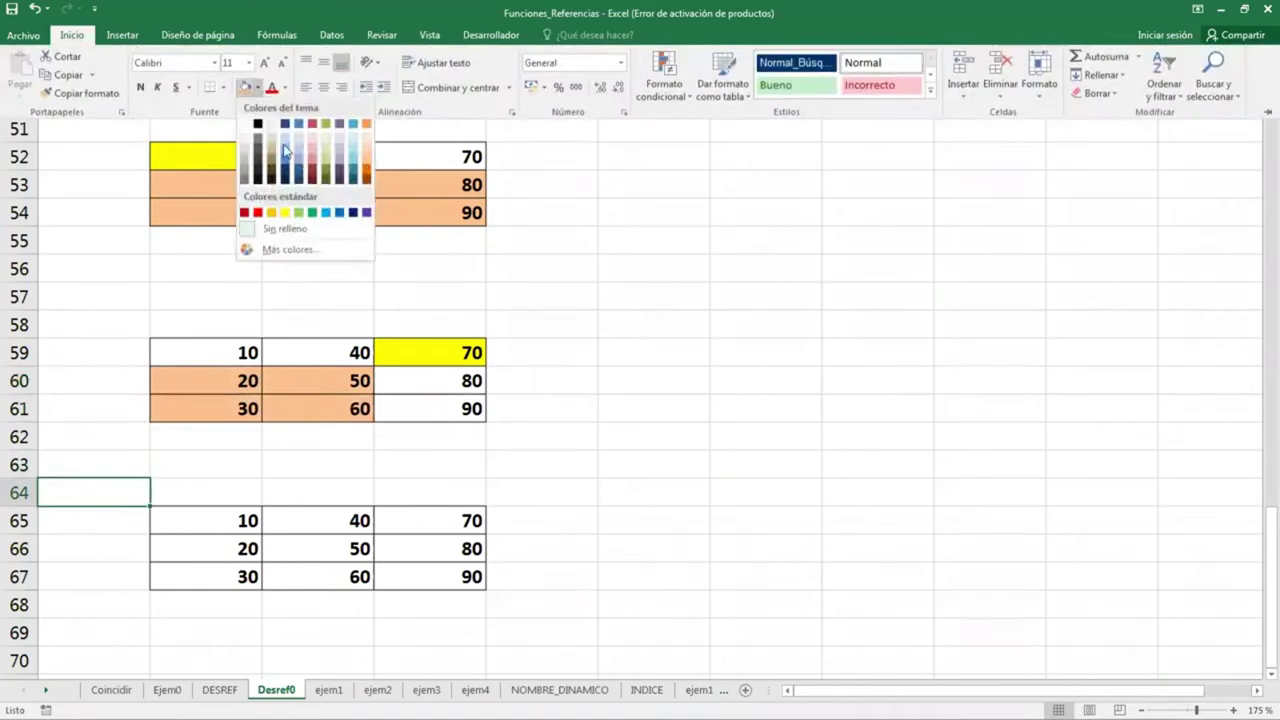
pyautogui.click(285, 212)
# Fill the third table's offset range C65:D67 orange
pyautogui.click(421, 555)
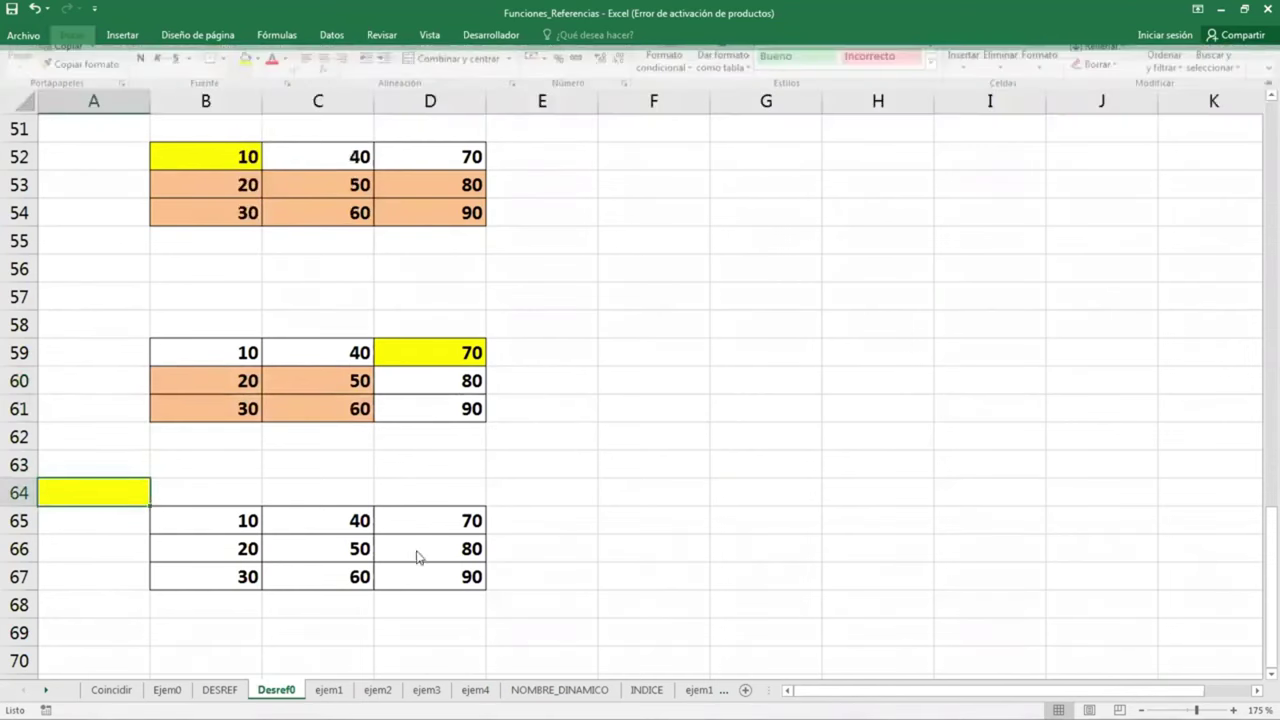
pyautogui.moveTo(441, 550)
pyautogui.mouseDown()
pyautogui.moveTo(356, 576)
pyautogui.moveTo(234, 566)
pyautogui.mouseUp()
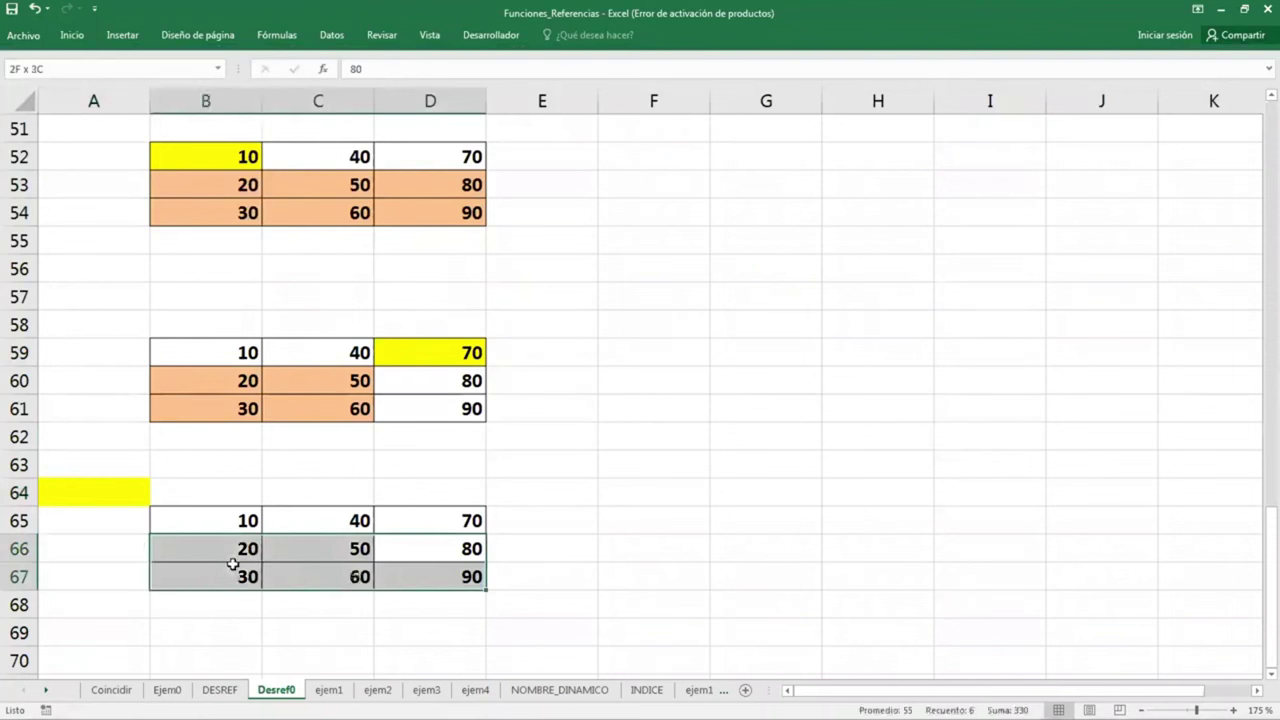
pyautogui.click(435, 570)
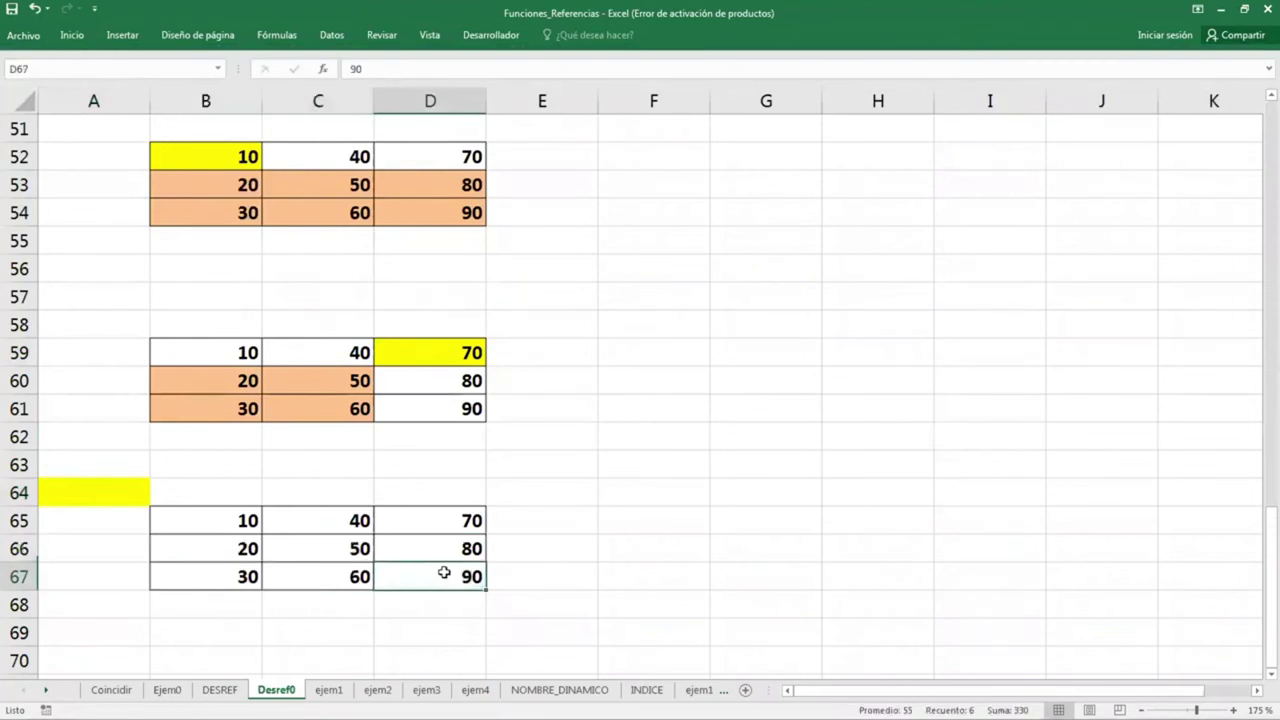
pyautogui.moveTo(437, 566)
pyautogui.mouseDown()
pyautogui.moveTo(426, 520)
pyautogui.moveTo(366, 571)
pyautogui.mouseUp()
pyautogui.click(426, 519)
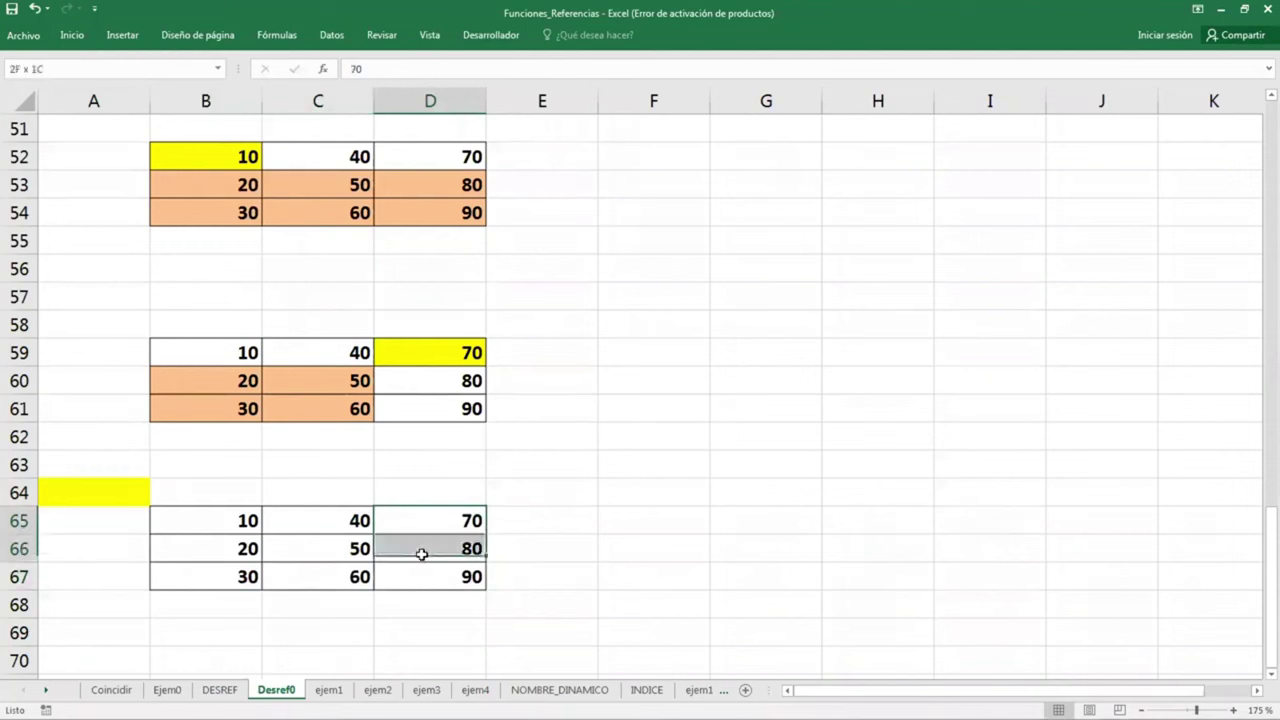
pyautogui.click(72, 35)
pyautogui.click(257, 88)
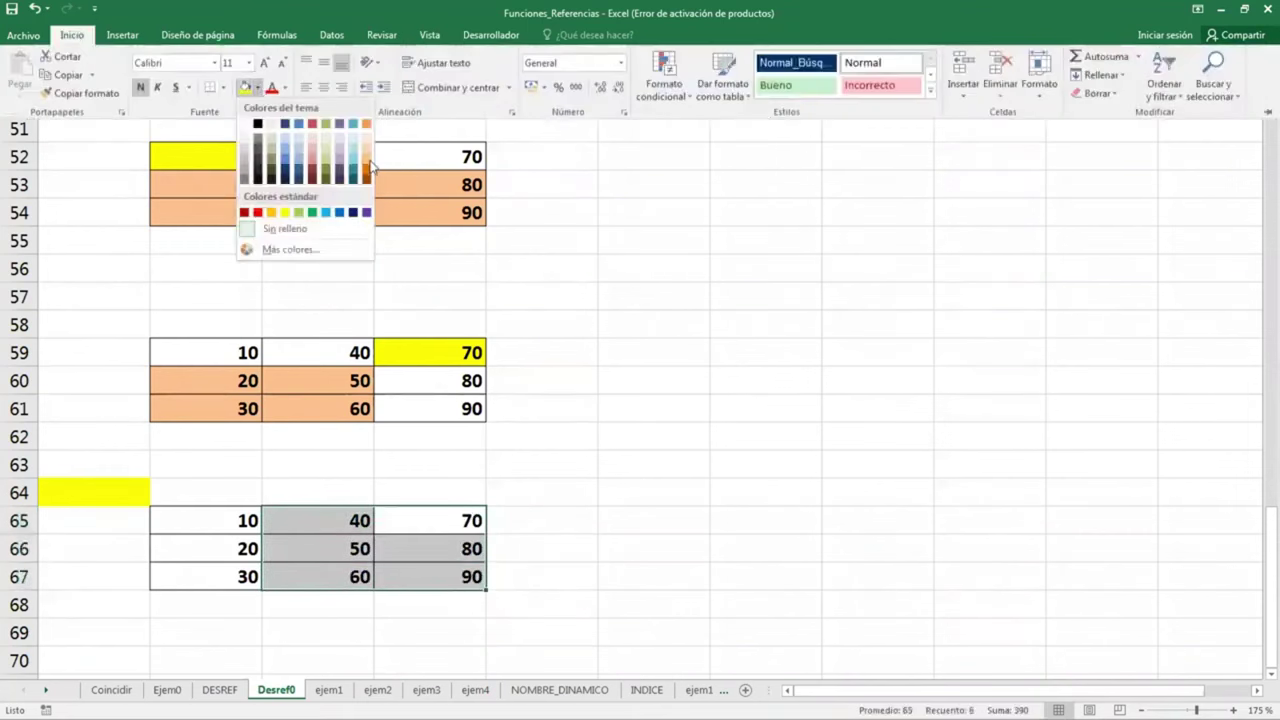
pyautogui.click(368, 158)
pyautogui.click(645, 530)
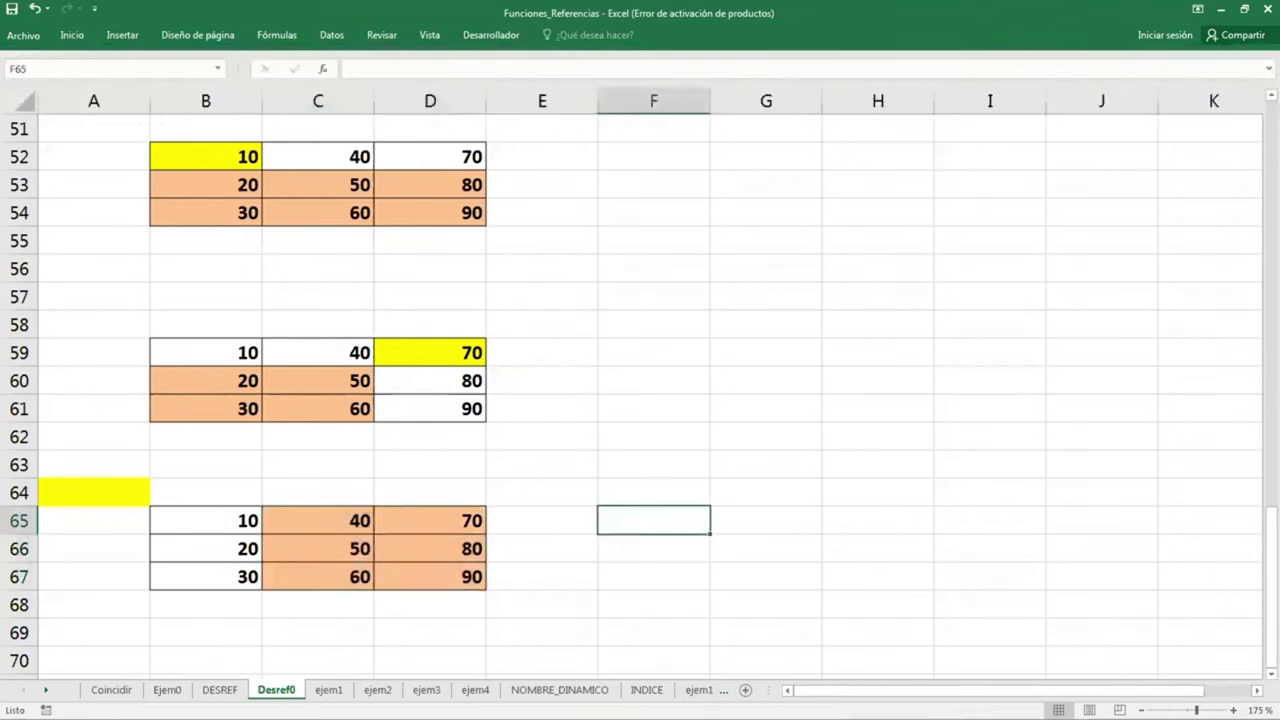
# Highlight the colored cells D59, B60:C61, C65:D67 and A64 while explaining the offsets
pyautogui.click(420, 358)
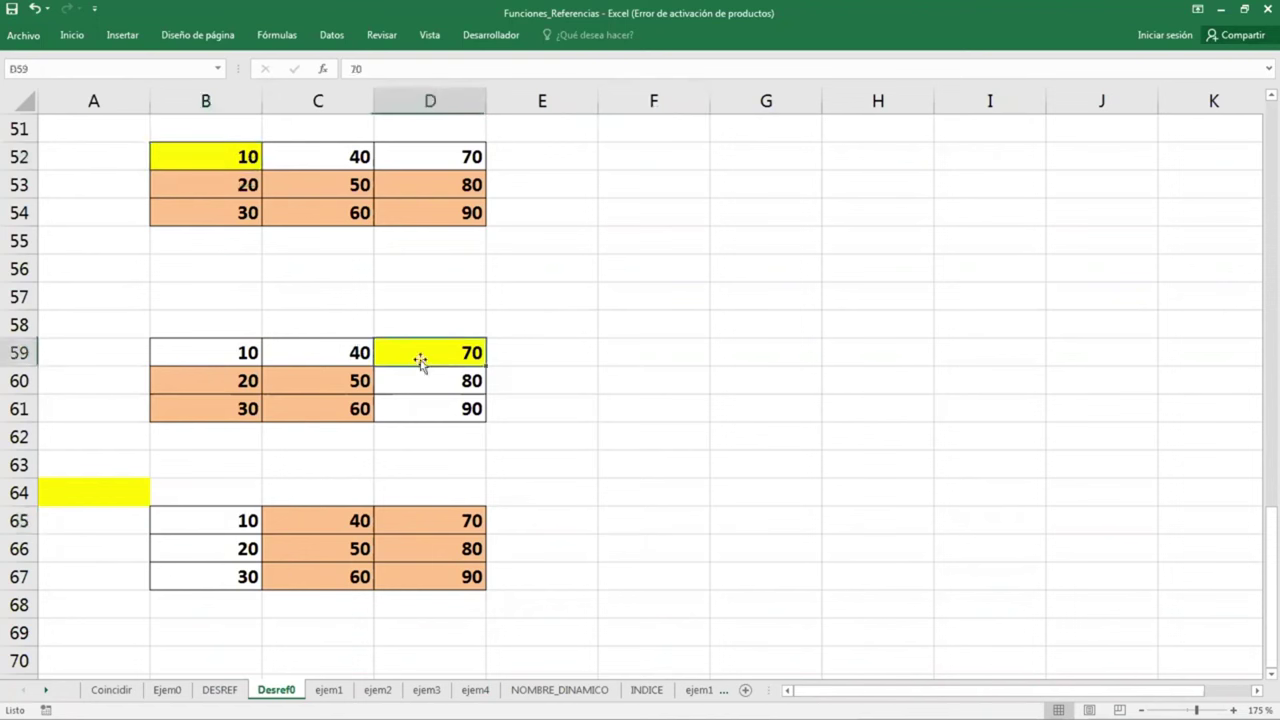
pyautogui.moveTo(337, 383); pyautogui.dragTo(227, 413)
pyautogui.moveTo(301, 519); pyautogui.dragTo(433, 577)
pyautogui.click(85, 497)
pyautogui.click(351, 492)
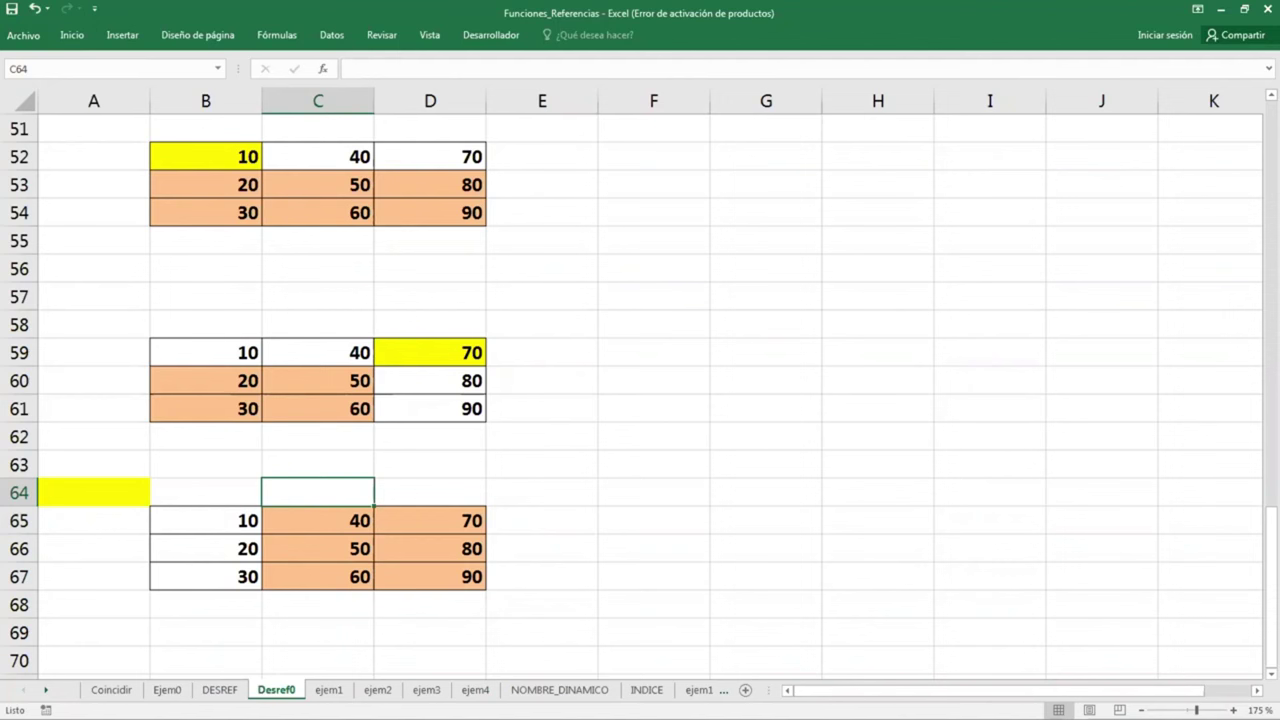
# Point to cells G59, F53, E60 and E54 beside the tables, then go to the ejem1 sheet
pyautogui.click(758, 347)
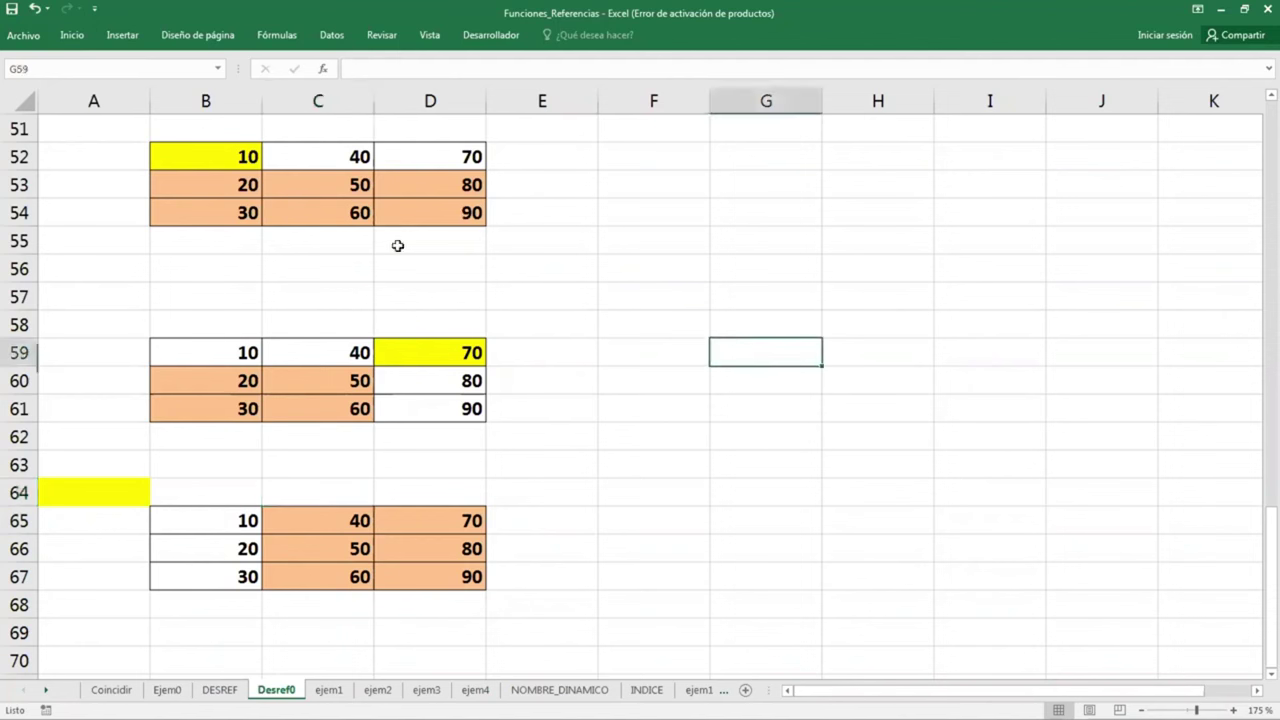
pyautogui.click(620, 188)
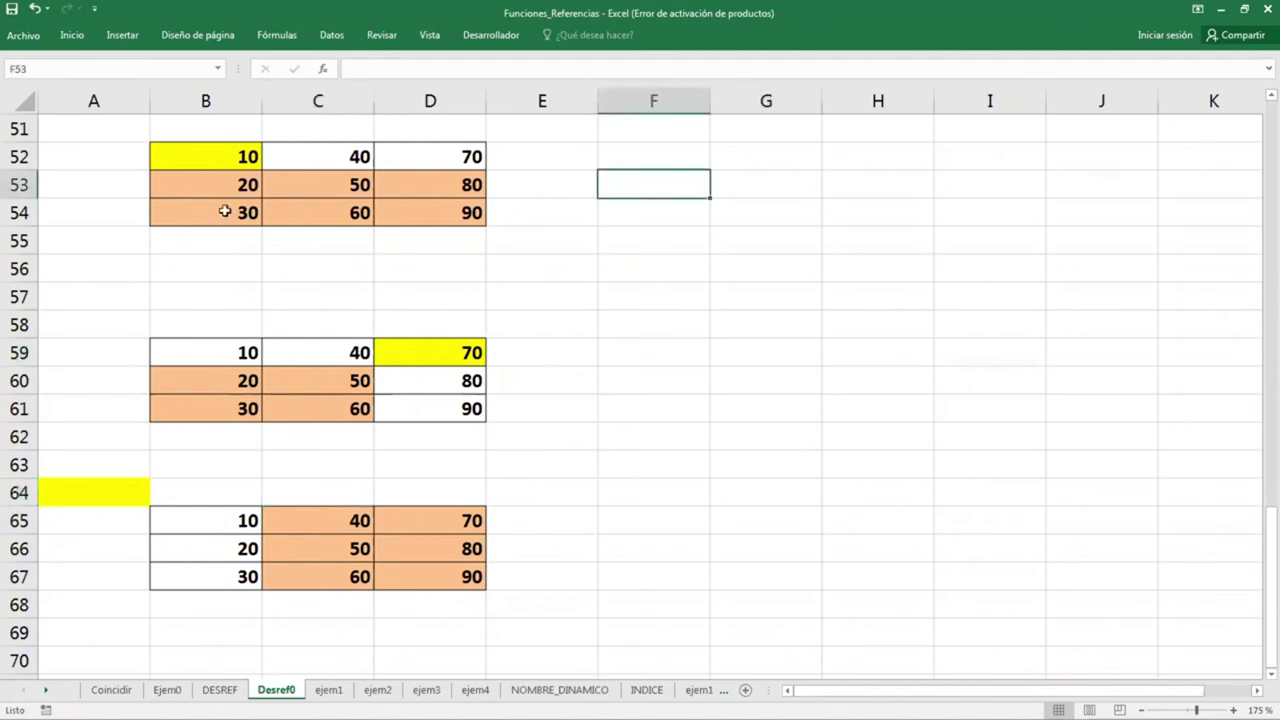
pyautogui.click(579, 389)
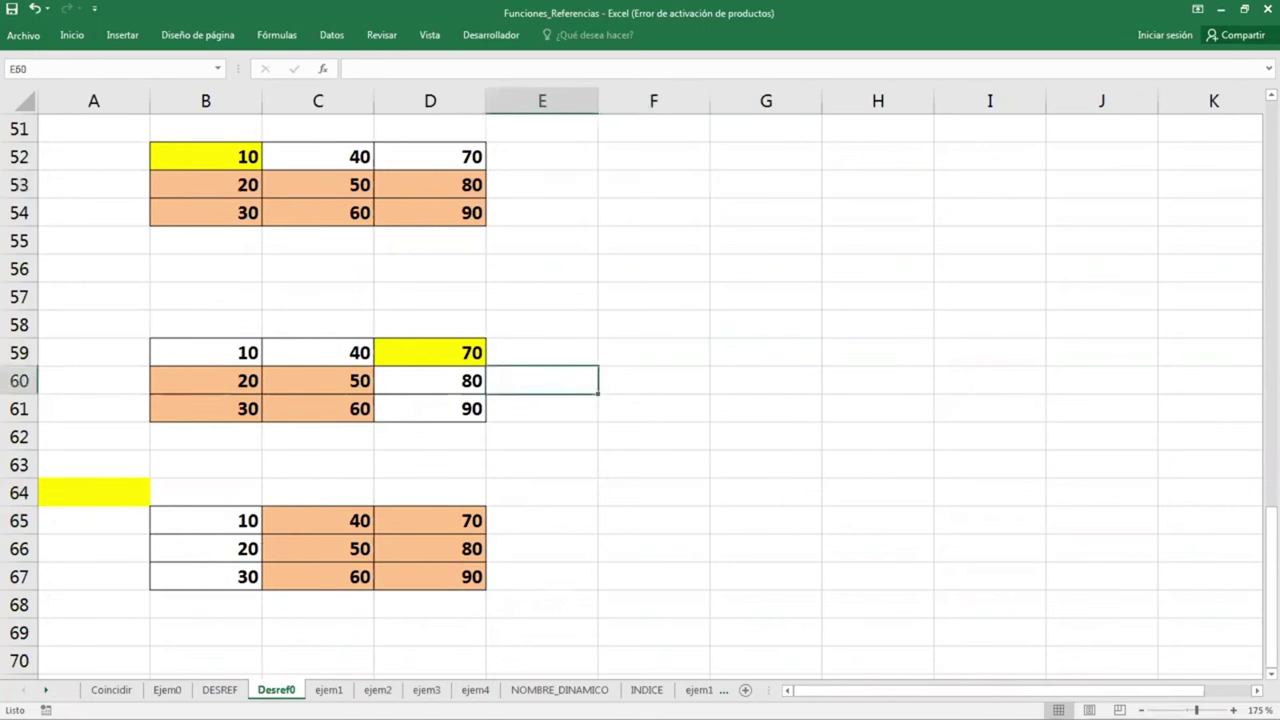
pyautogui.click(548, 211)
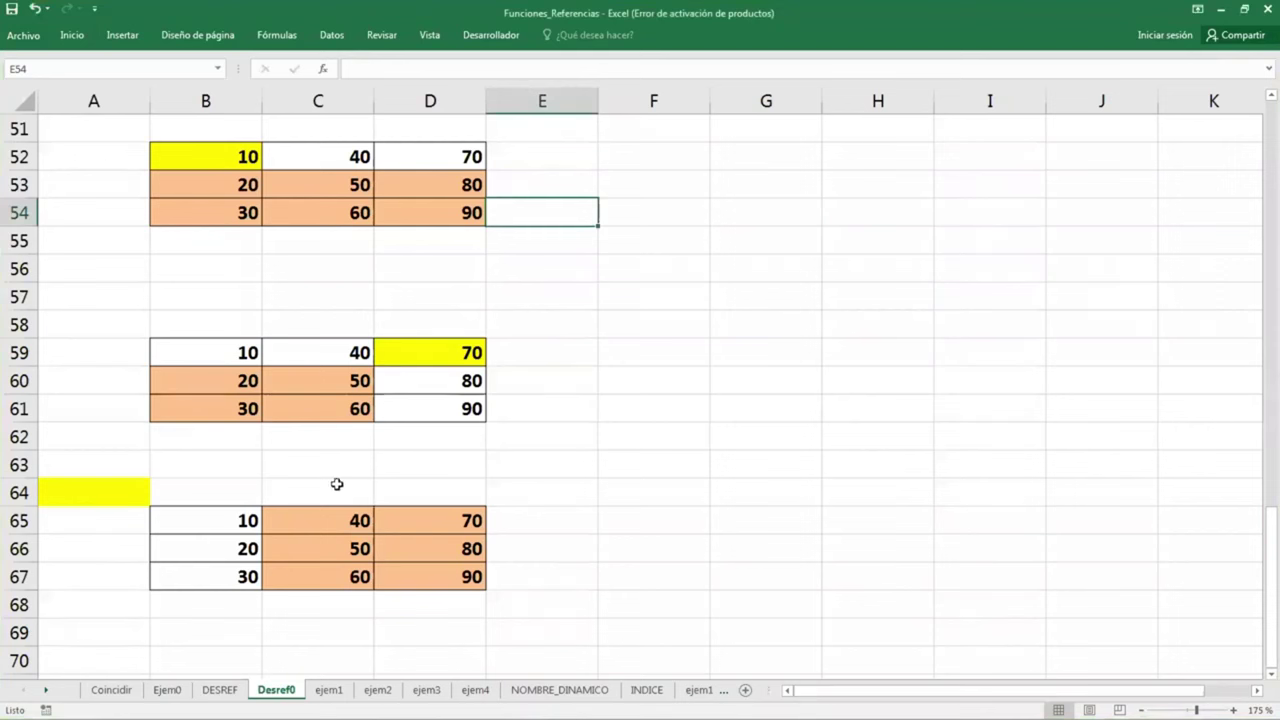
pyautogui.scroll(-1, 351, 449)
pyautogui.scroll(-1, 351, 449)
pyautogui.scroll(2, 351, 449)
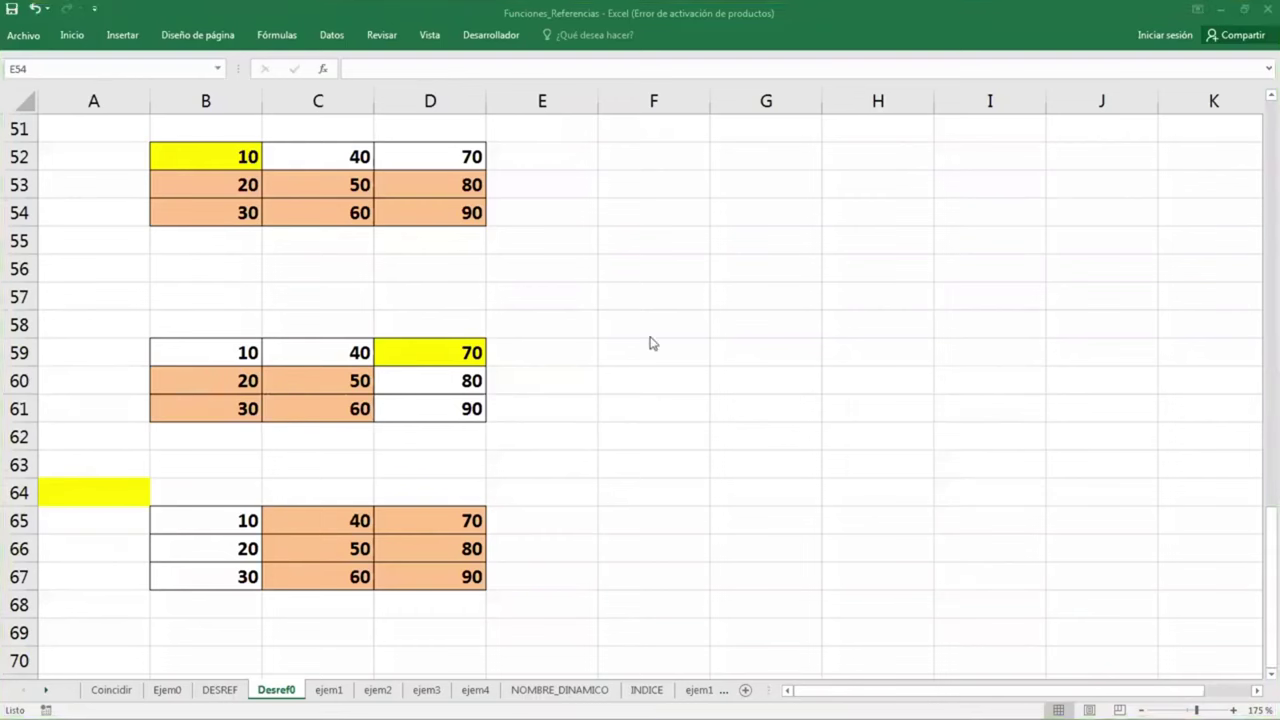
pyautogui.click(329, 690)
# Move to the ejem2 sheet and scroll to the top of the Busqueda a la Izquierda table
pyautogui.click(571, 525)
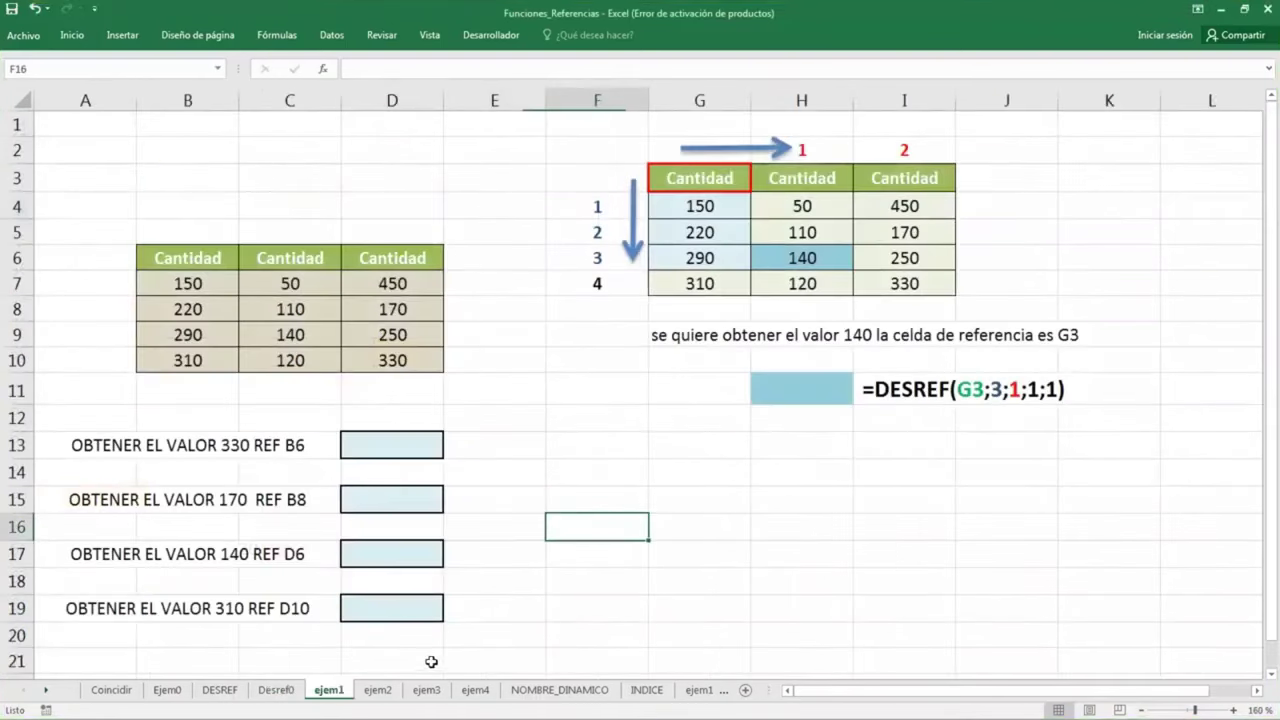
pyautogui.click(377, 690)
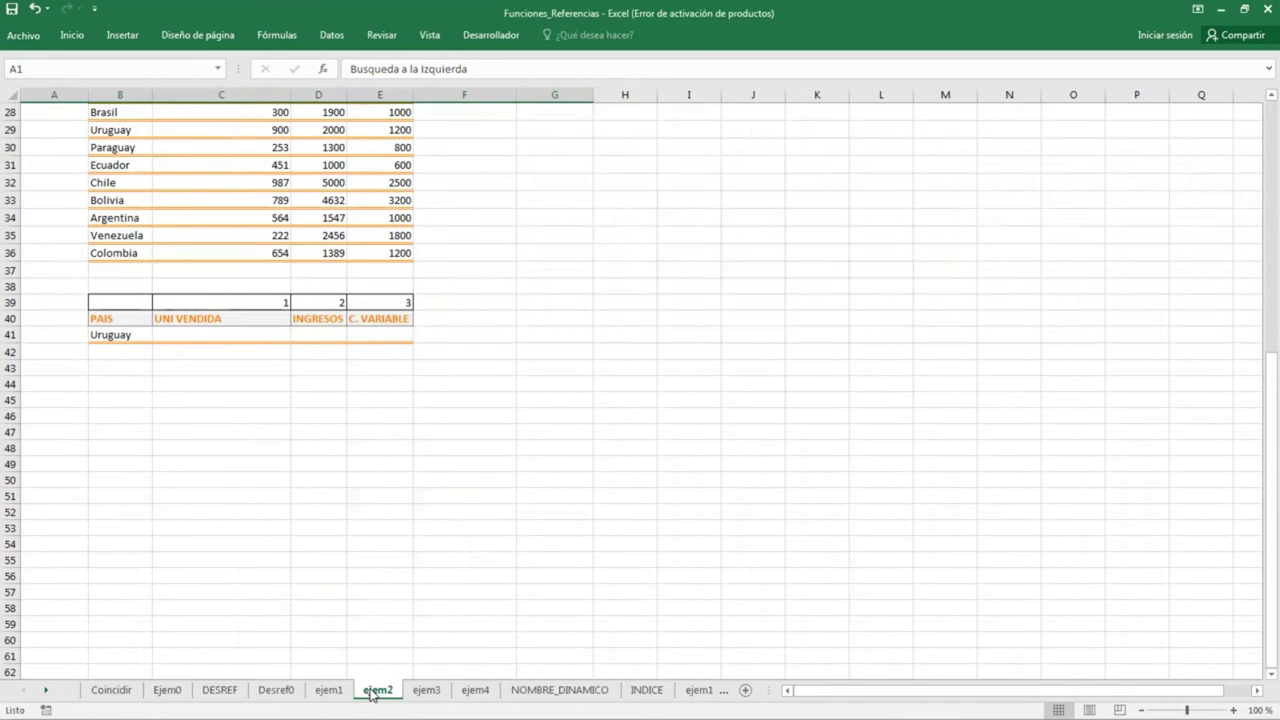
pyautogui.scroll(3, 463, 523)
pyautogui.scroll(6, 489, 500)
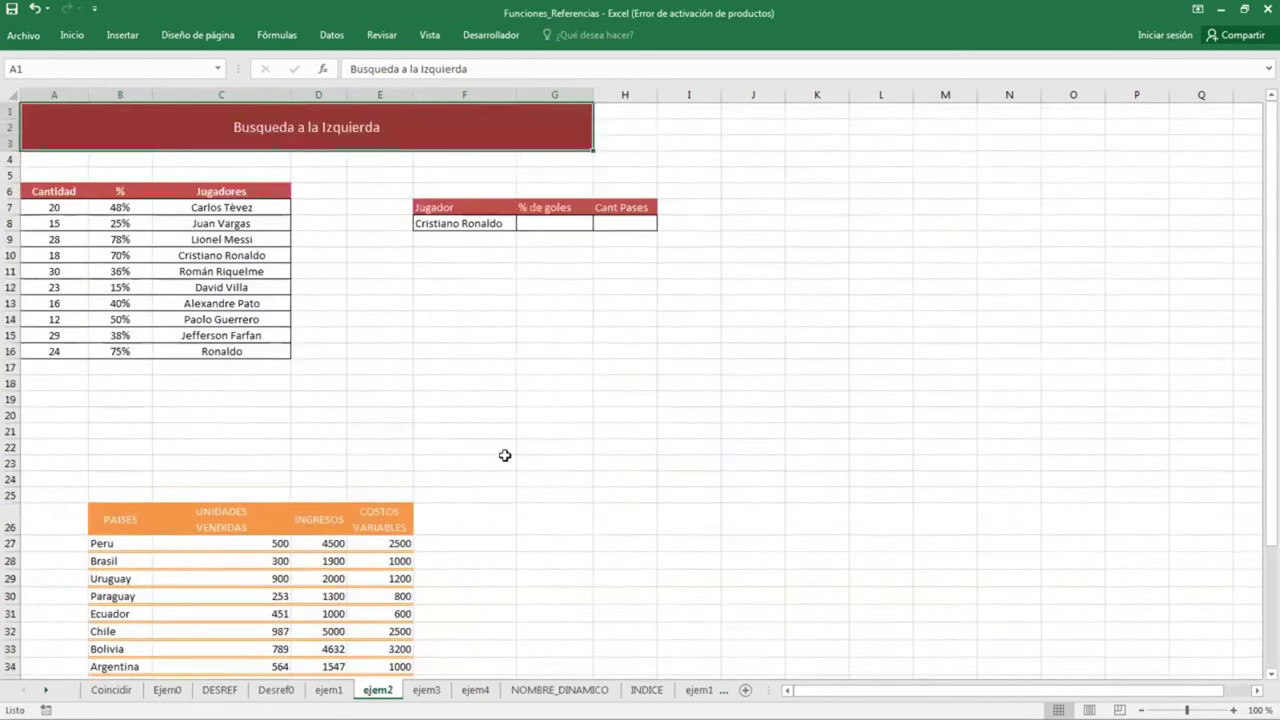
pyautogui.scroll(4, 505, 452)
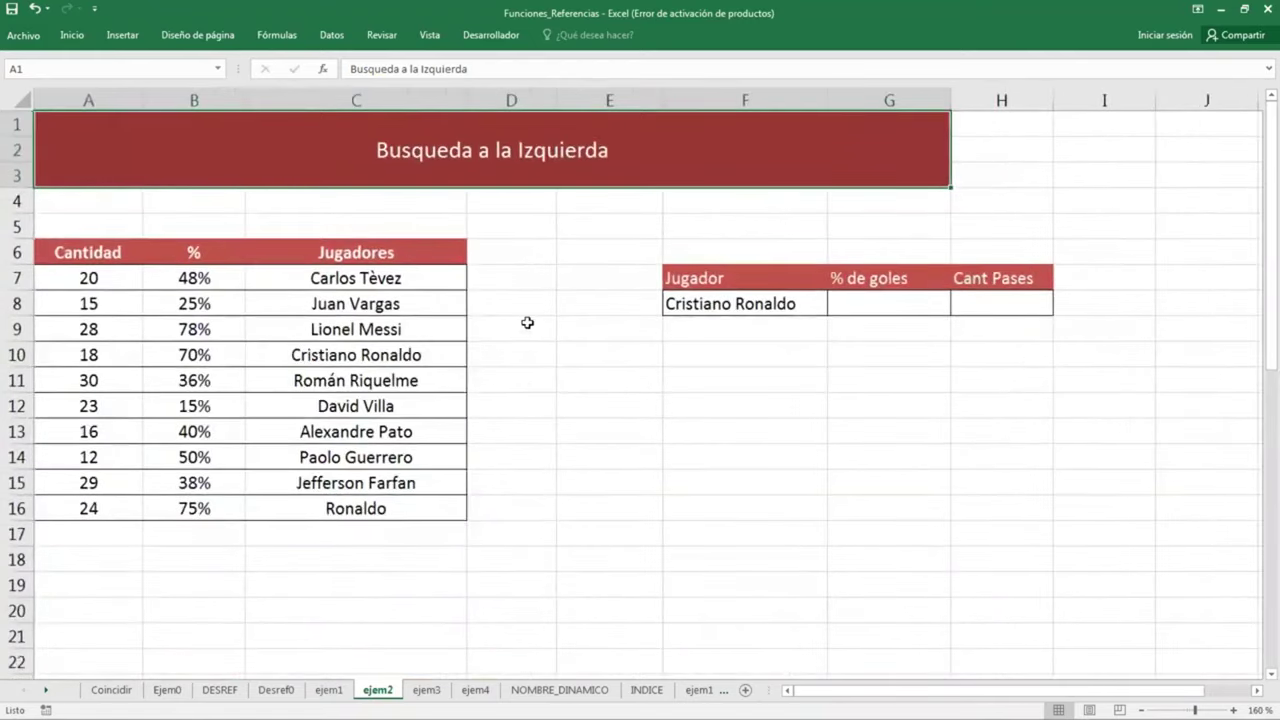
pyautogui.click(529, 323)
# Give the Jugador cell F8 an orange fill
pyautogui.click(728, 307)
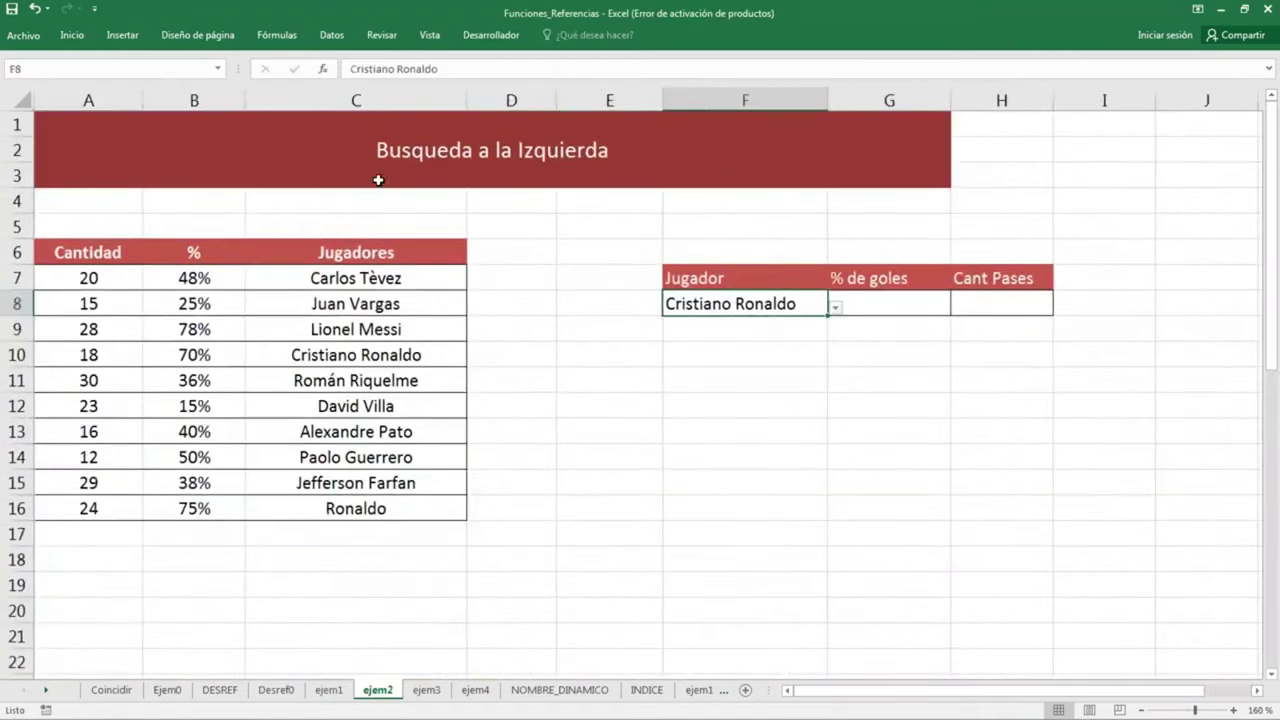
pyautogui.click(72, 35)
pyautogui.click(256, 94)
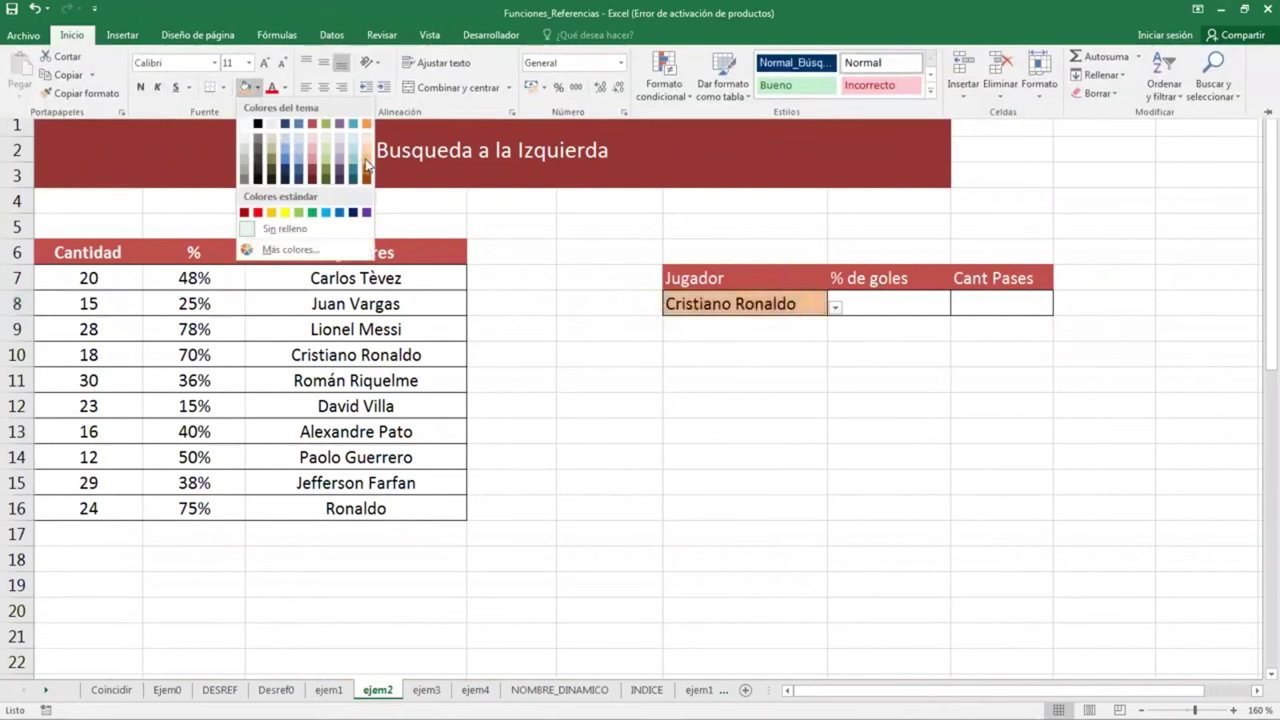
pyautogui.click(367, 165)
# Choose Alexandre Pato from F8's player dropdown
pyautogui.click(835, 308)
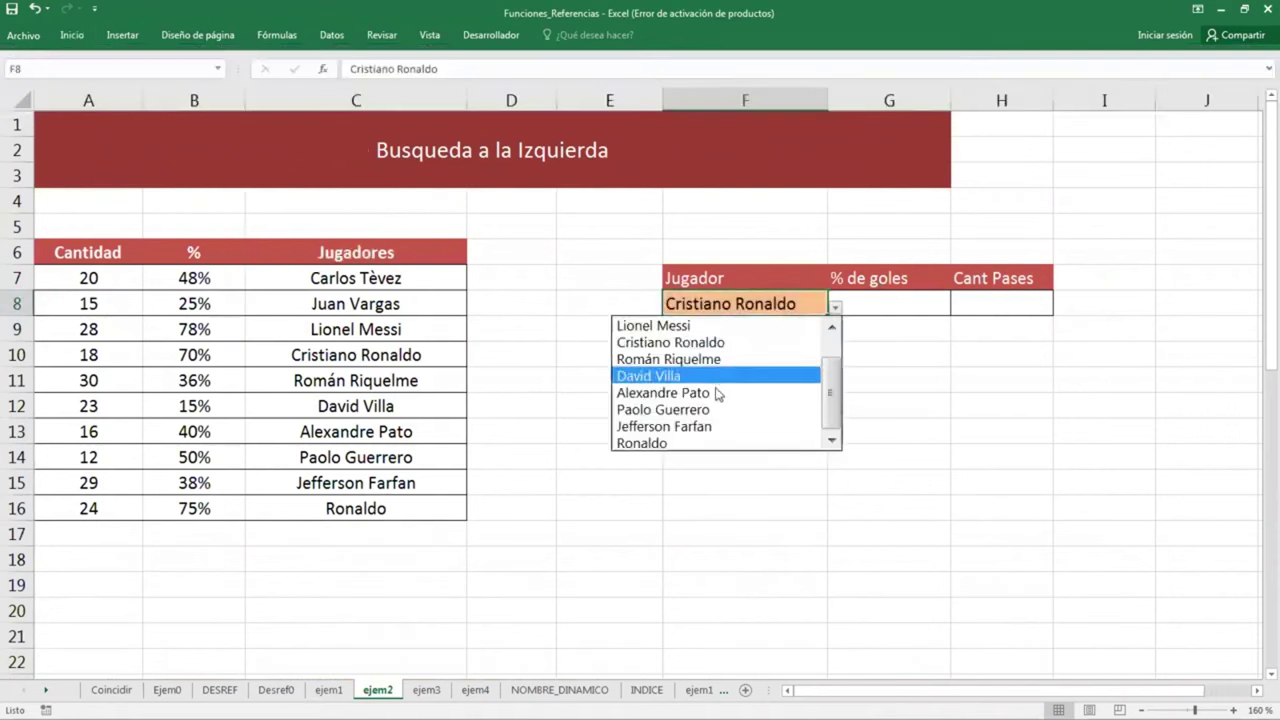
pyautogui.click(716, 392)
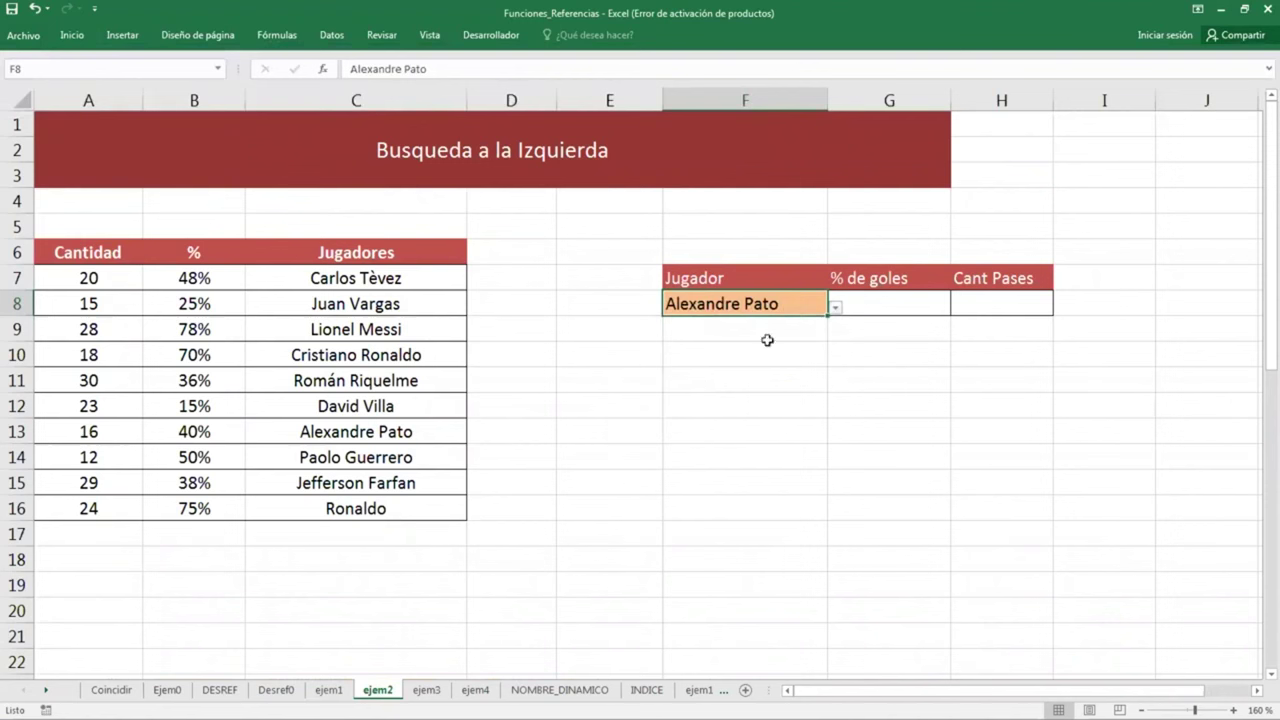
pyautogui.click(862, 302)
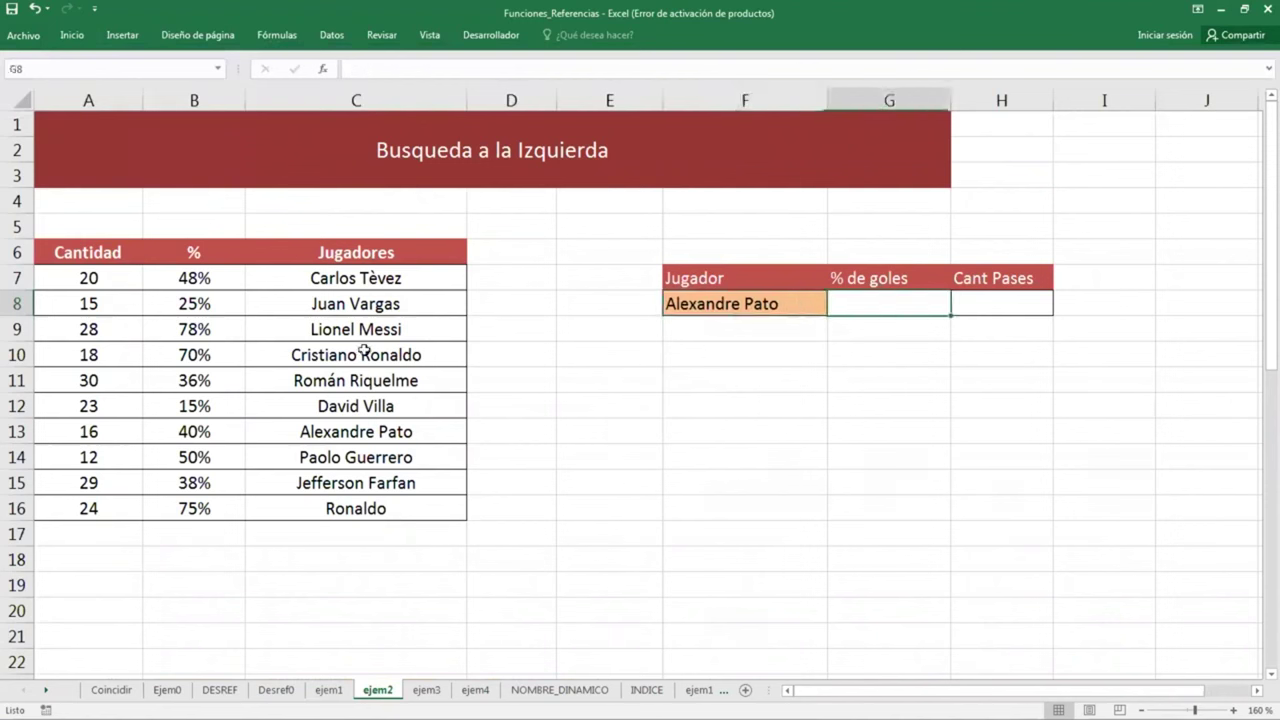
# Shade the percentages in B7:B16 light blue
pyautogui.moveTo(202, 283); pyautogui.dragTo(200, 512)
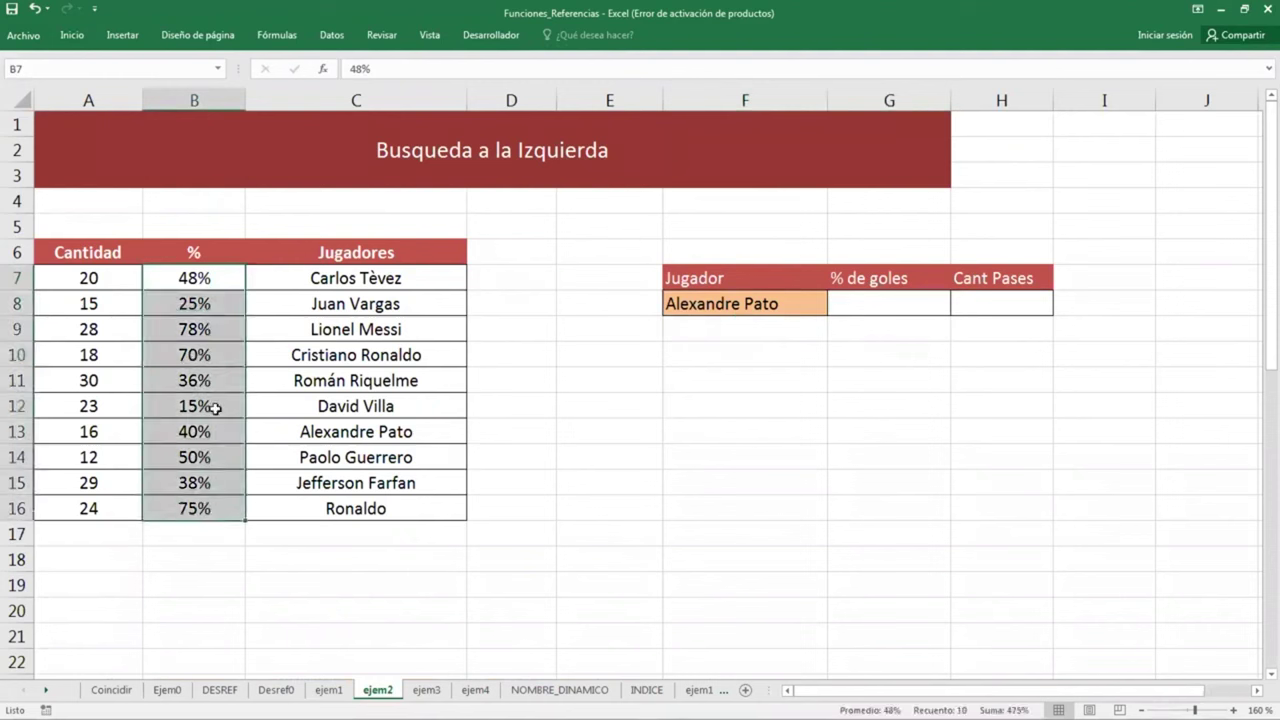
pyautogui.click(71, 35)
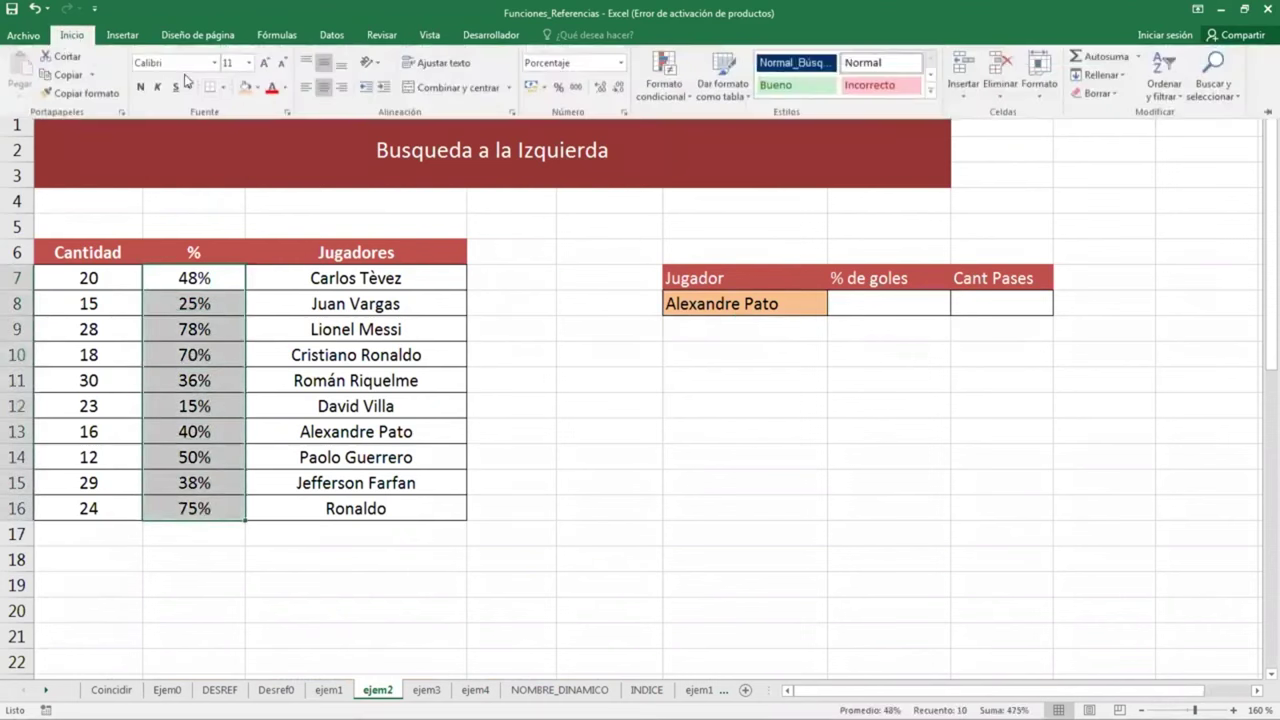
pyautogui.click(257, 88)
pyautogui.click(355, 157)
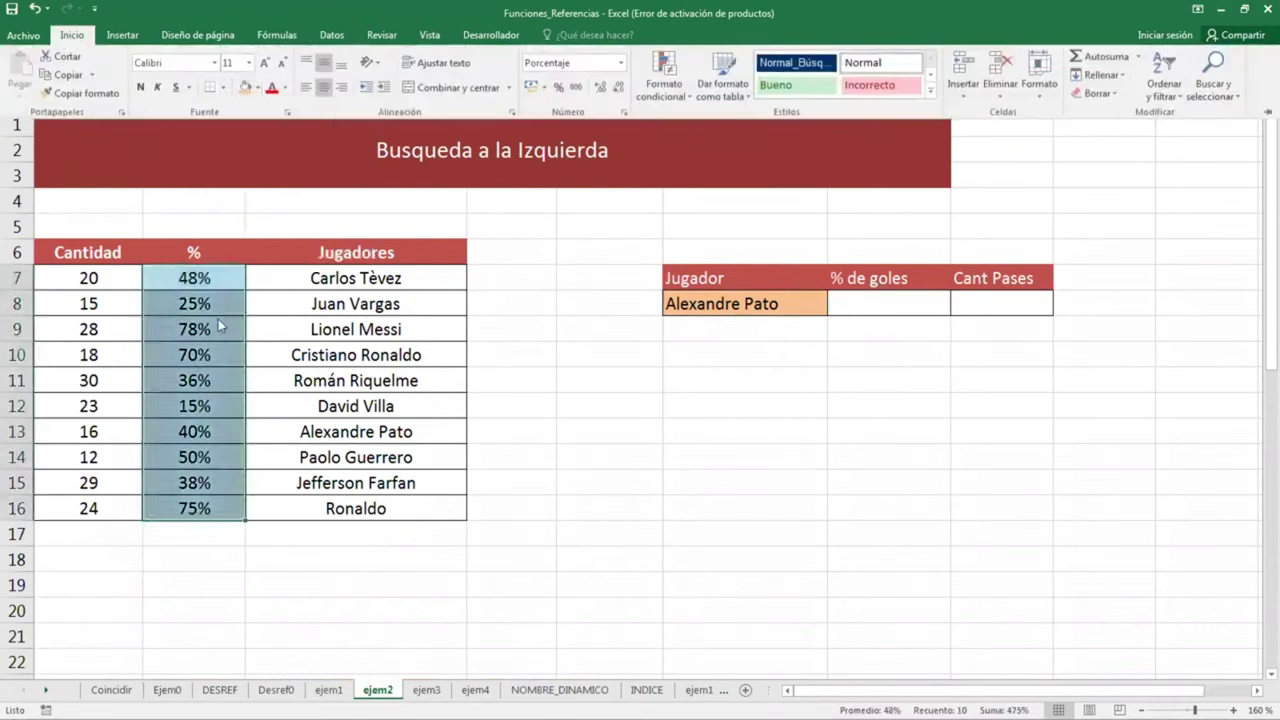
# Shade the Cantidad values in A7:A16 purple and check B8 (25%) and A8 (15)
pyautogui.click(110, 286)
pyautogui.moveTo(110, 286); pyautogui.dragTo(100, 505)
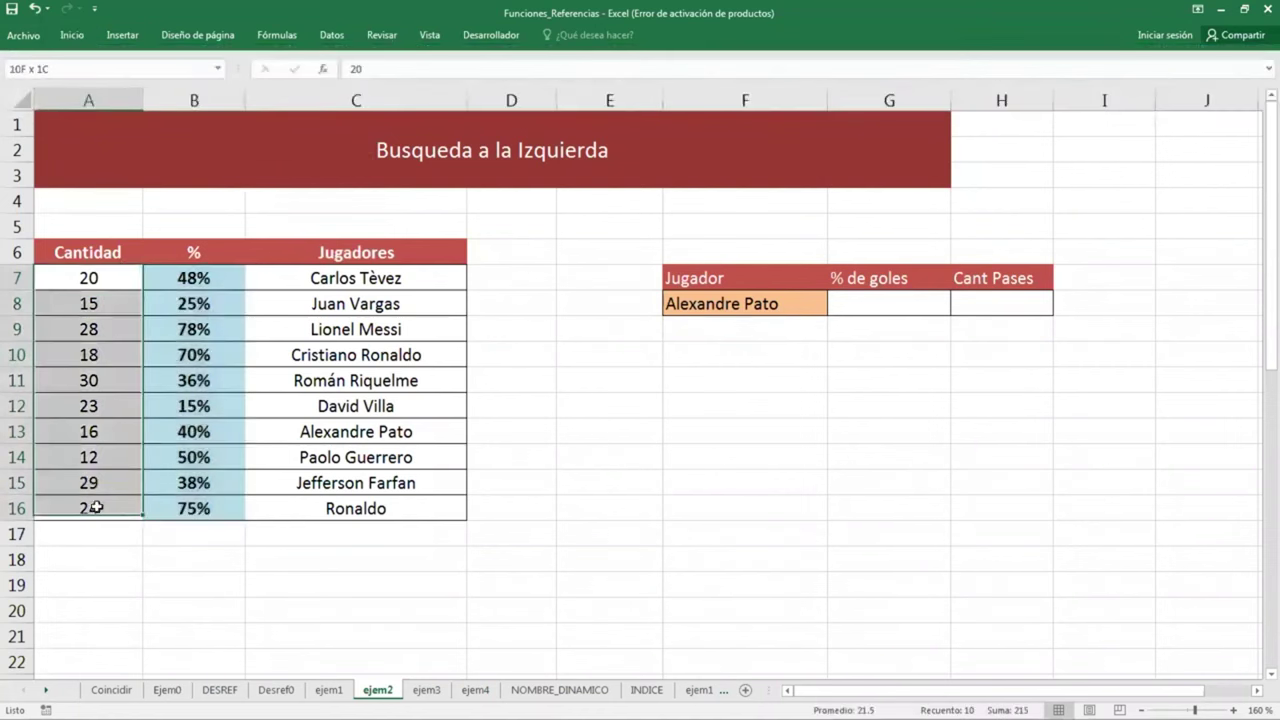
pyautogui.click(70, 40)
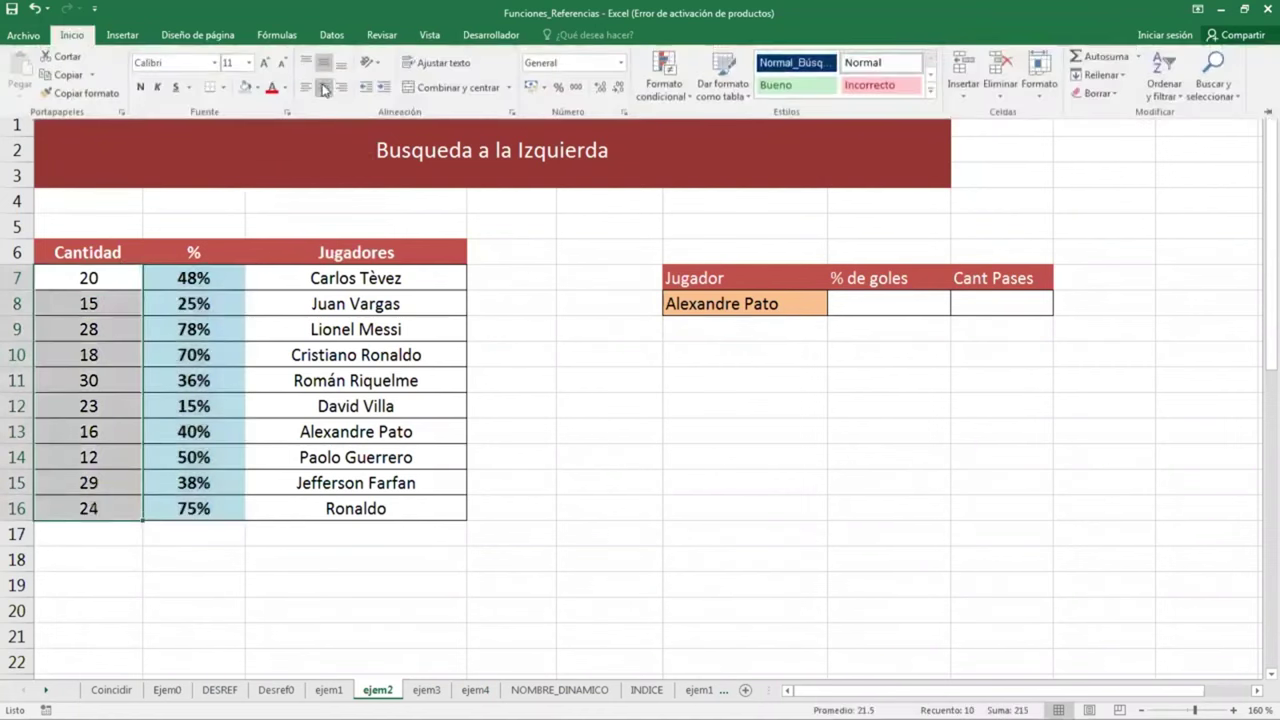
pyautogui.click(258, 88)
pyautogui.click(340, 156)
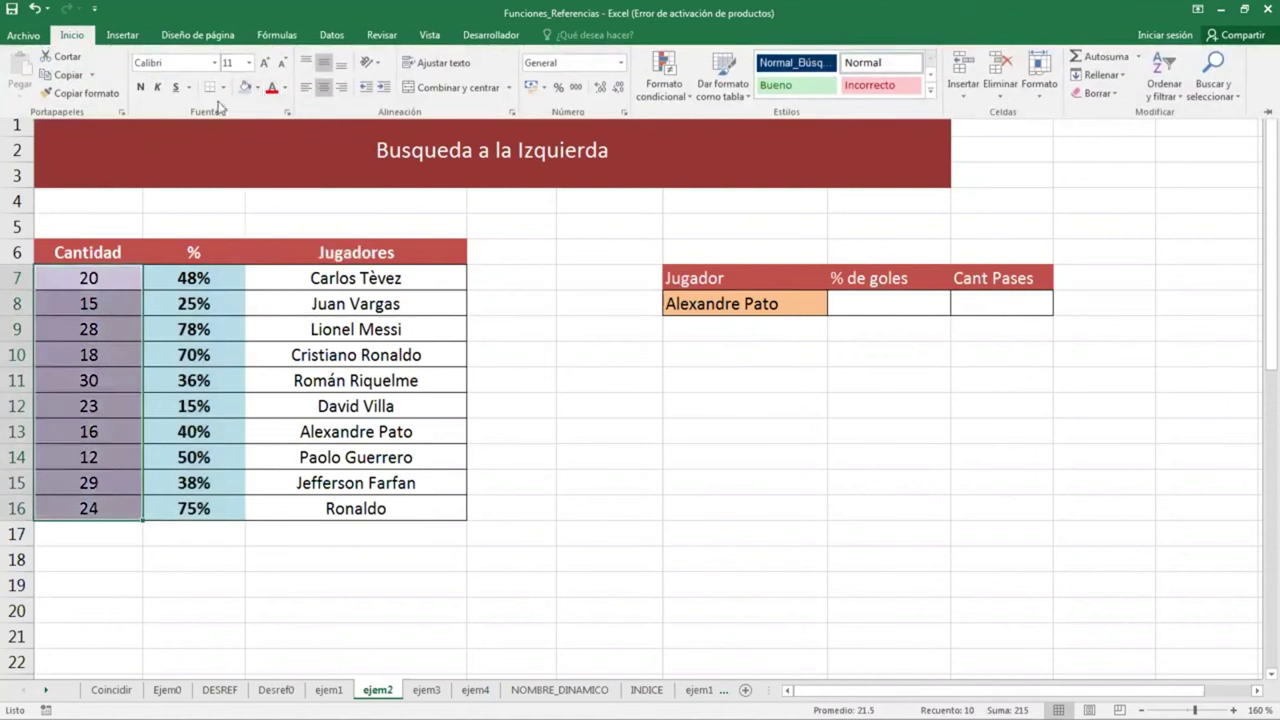
pyautogui.click(645, 541)
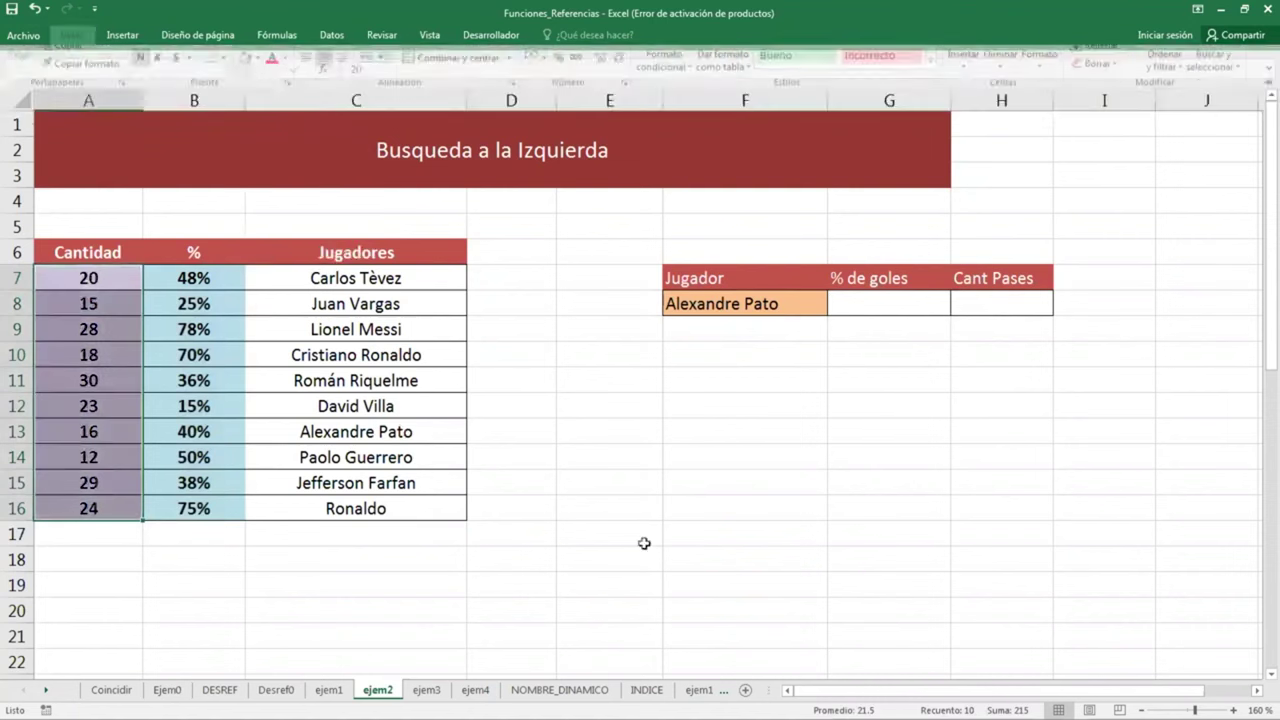
pyautogui.click(196, 304)
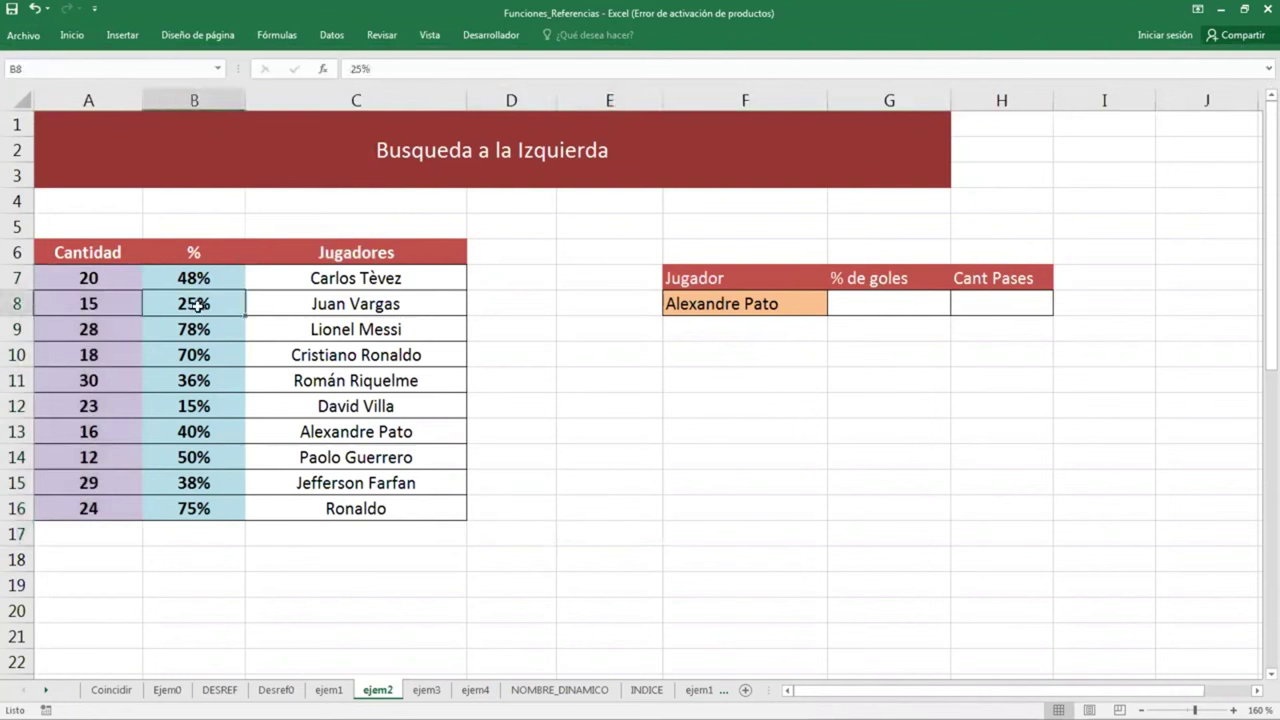
pyautogui.click(118, 315)
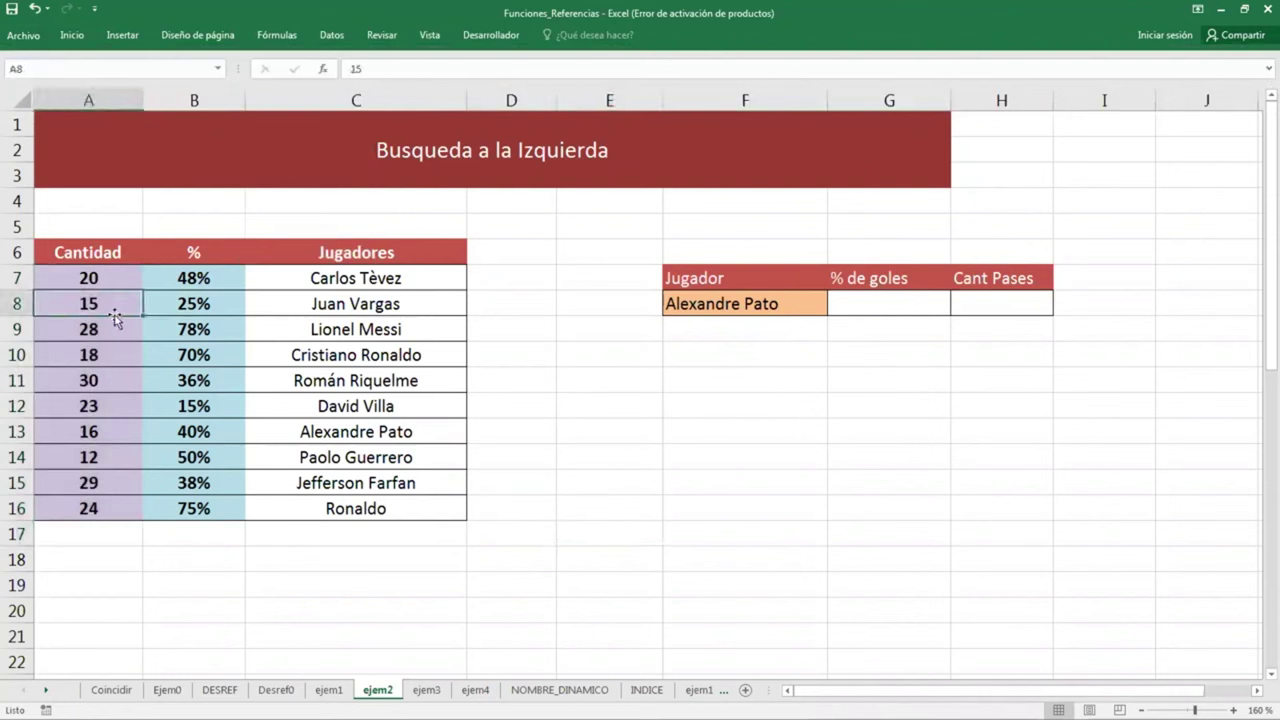
# Change the Jugador cell F8 to Juan Vargas using its dropdown
pyautogui.click(745, 308)
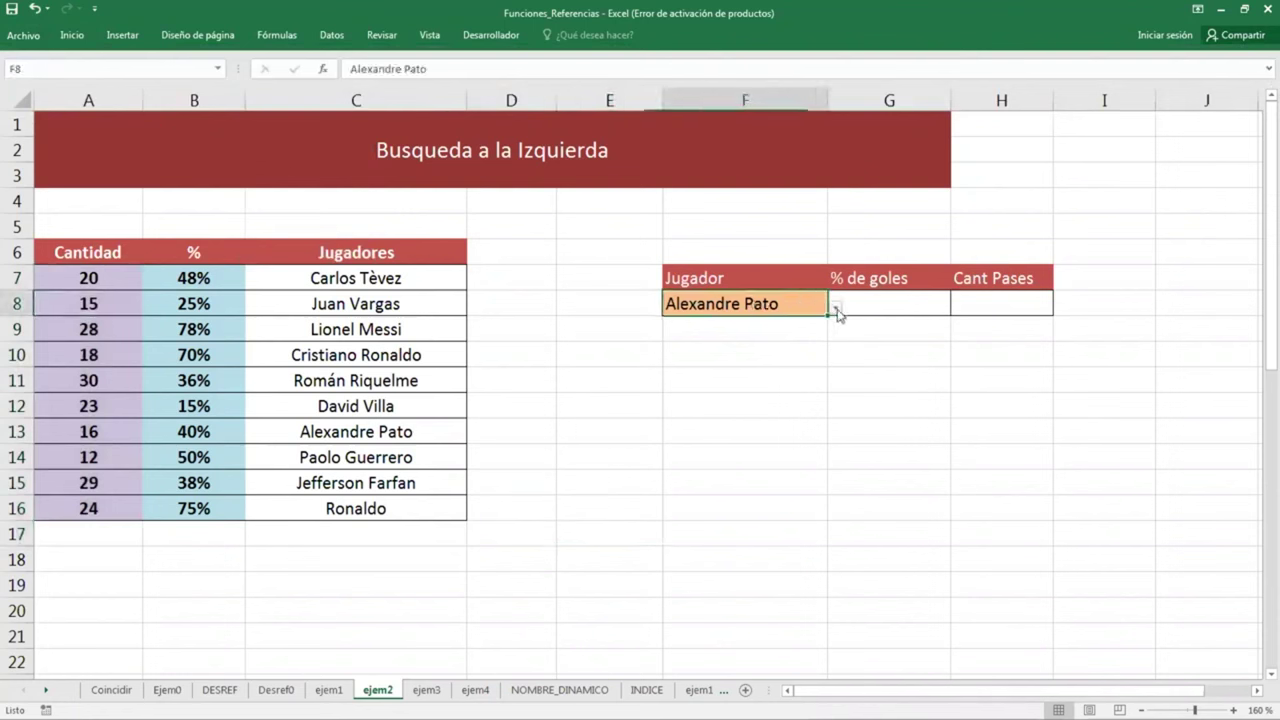
pyautogui.click(835, 308)
pyautogui.scroll(1, 800, 376)
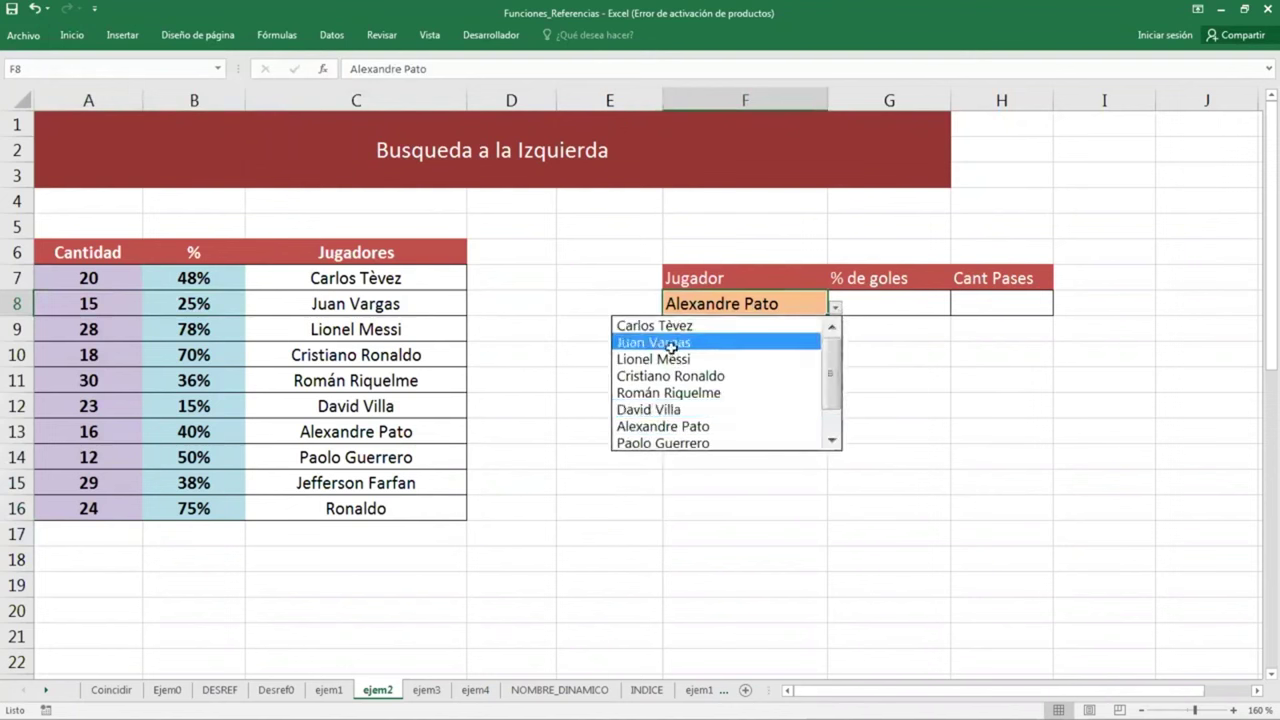
pyautogui.click(675, 342)
pyautogui.click(419, 310)
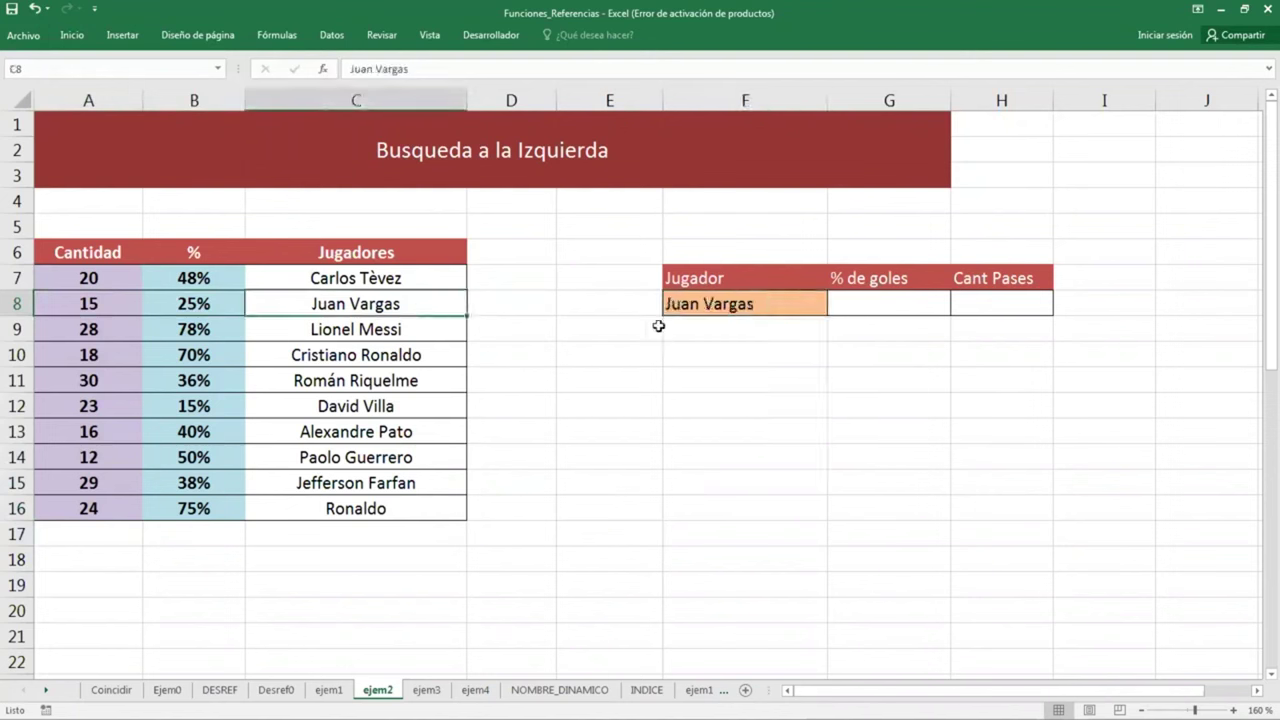
# Check the empty % de goles and Cant Pases cells, then select player names C7:C16
pyautogui.click(899, 317)
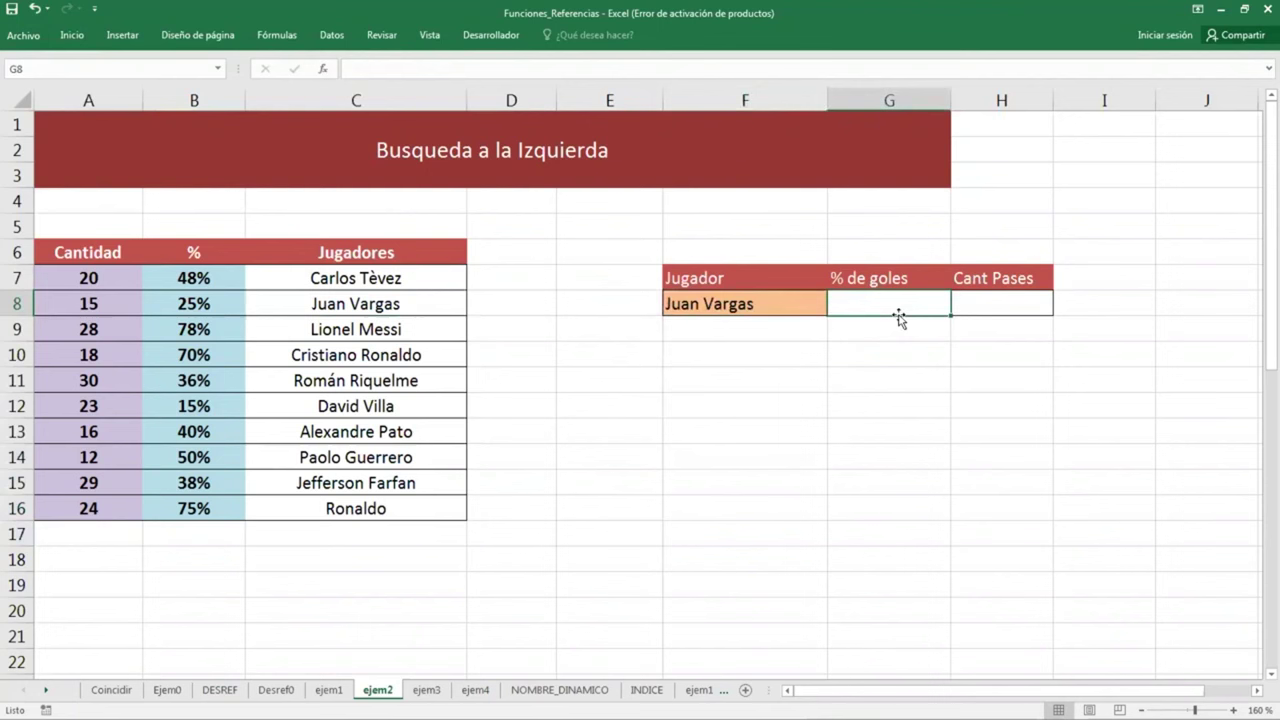
pyautogui.click(997, 306)
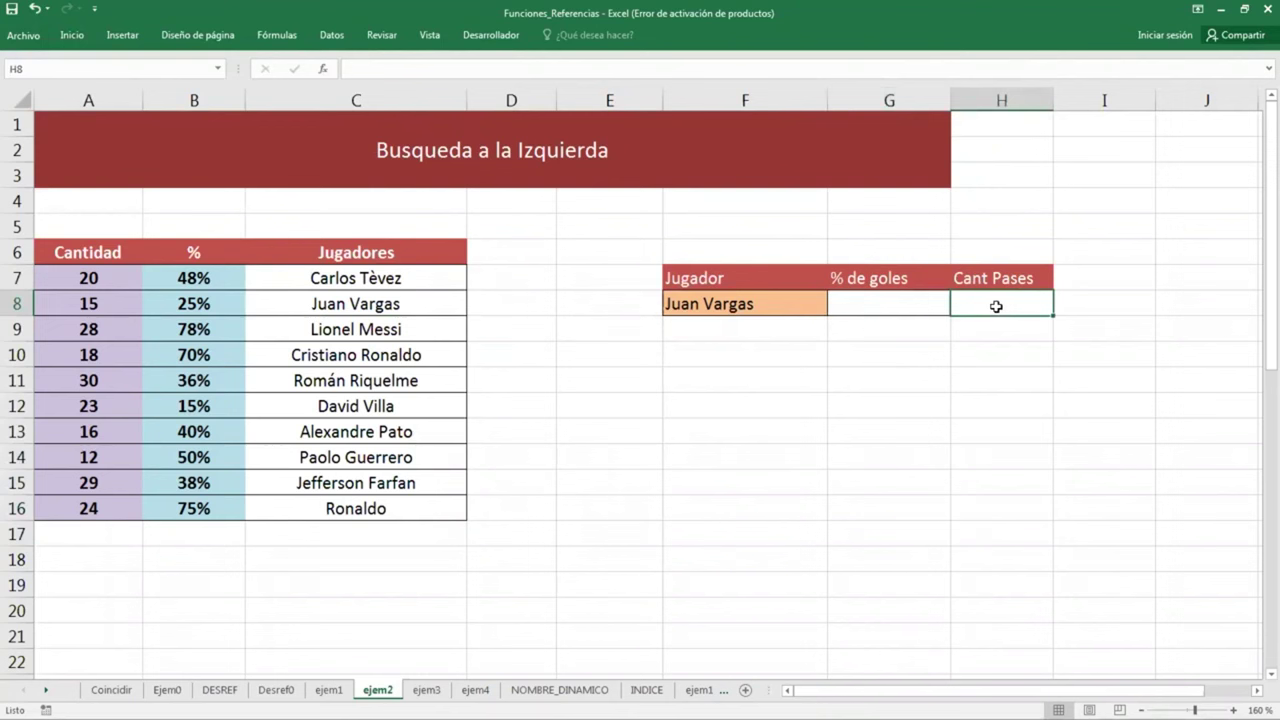
pyautogui.click(767, 303)
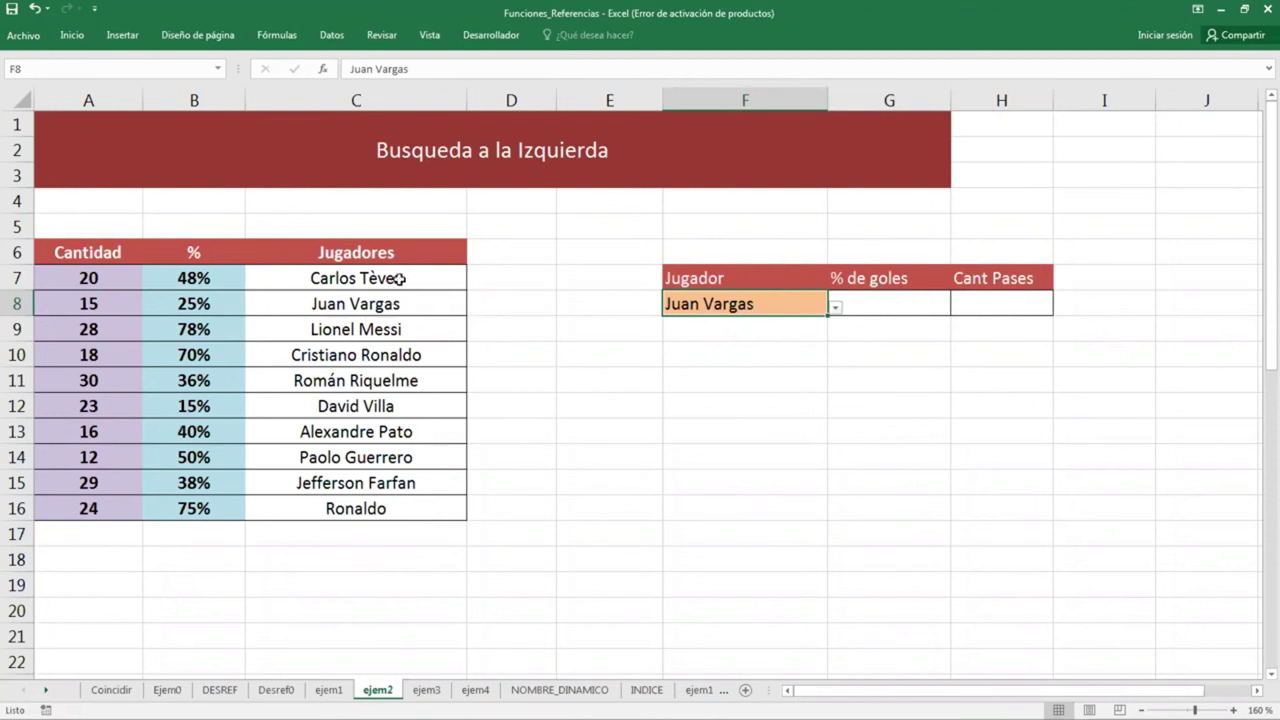
pyautogui.moveTo(398, 278); pyautogui.dragTo(396, 503)
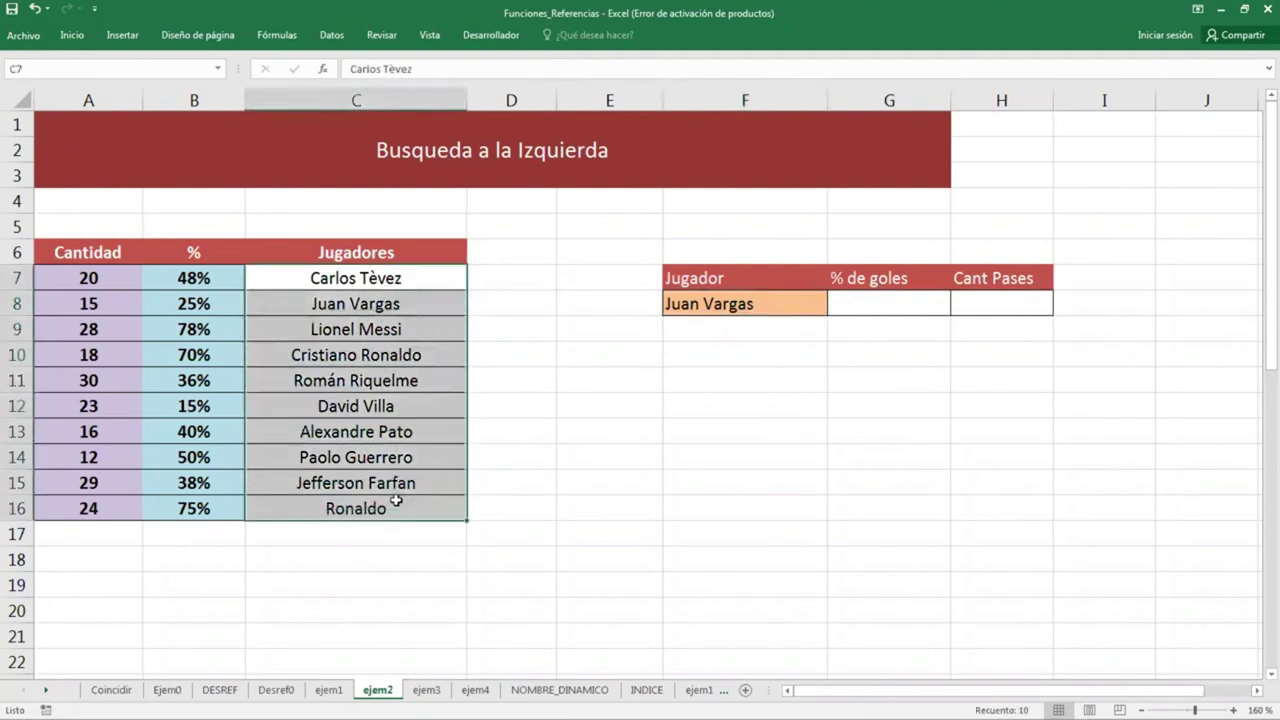
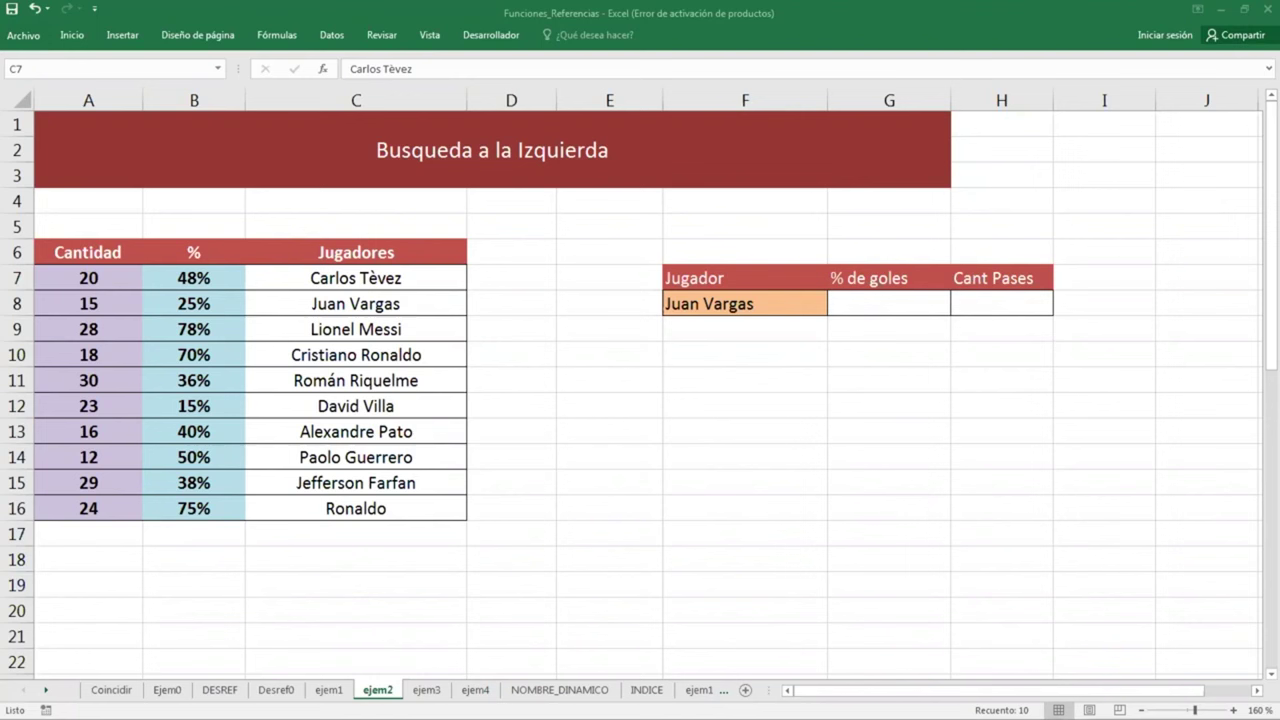
# Name the player list C7:C16 JUGADORES, then select the Juan Vargas lookup cell F8
pyautogui.moveTo(355, 278); pyautogui.dragTo(385, 503)
pyautogui.click(78, 69)
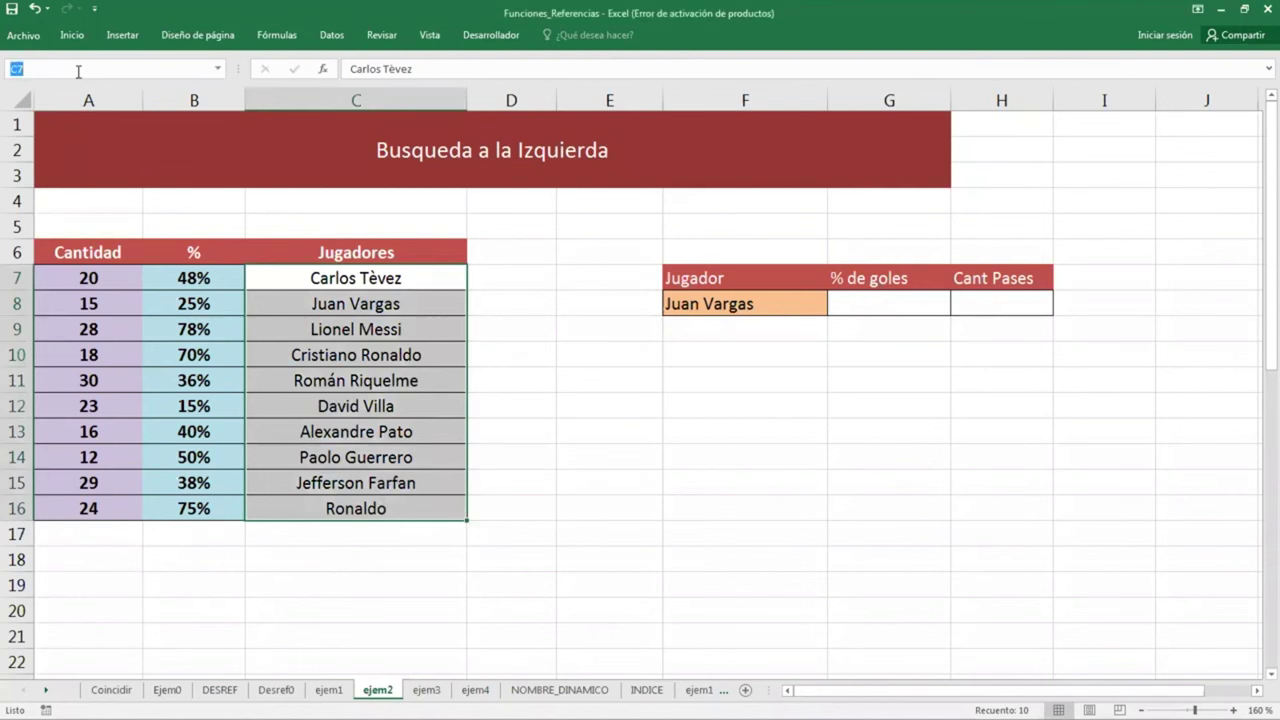
pyautogui.write('J')
pyautogui.write('UGADORE')
pyautogui.write('S')
pyautogui.press('Return')
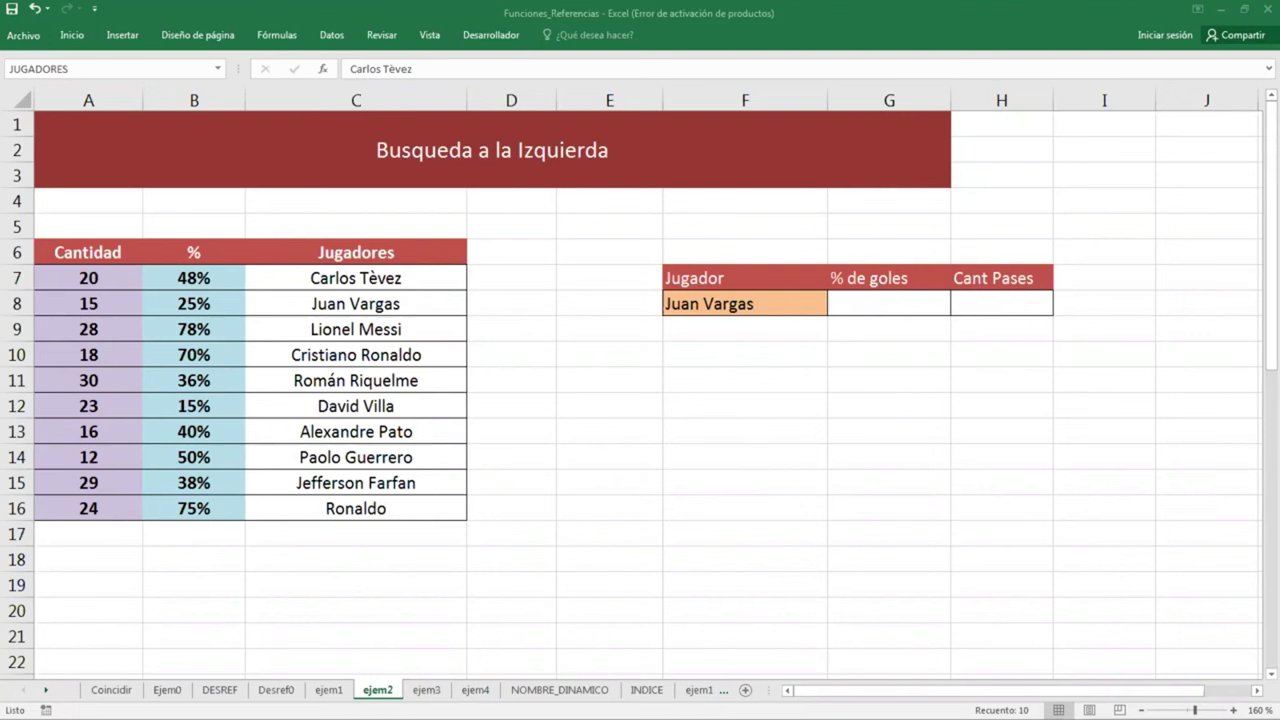
pyautogui.click(792, 344)
pyautogui.click(822, 308)
pyautogui.click(209, 253)
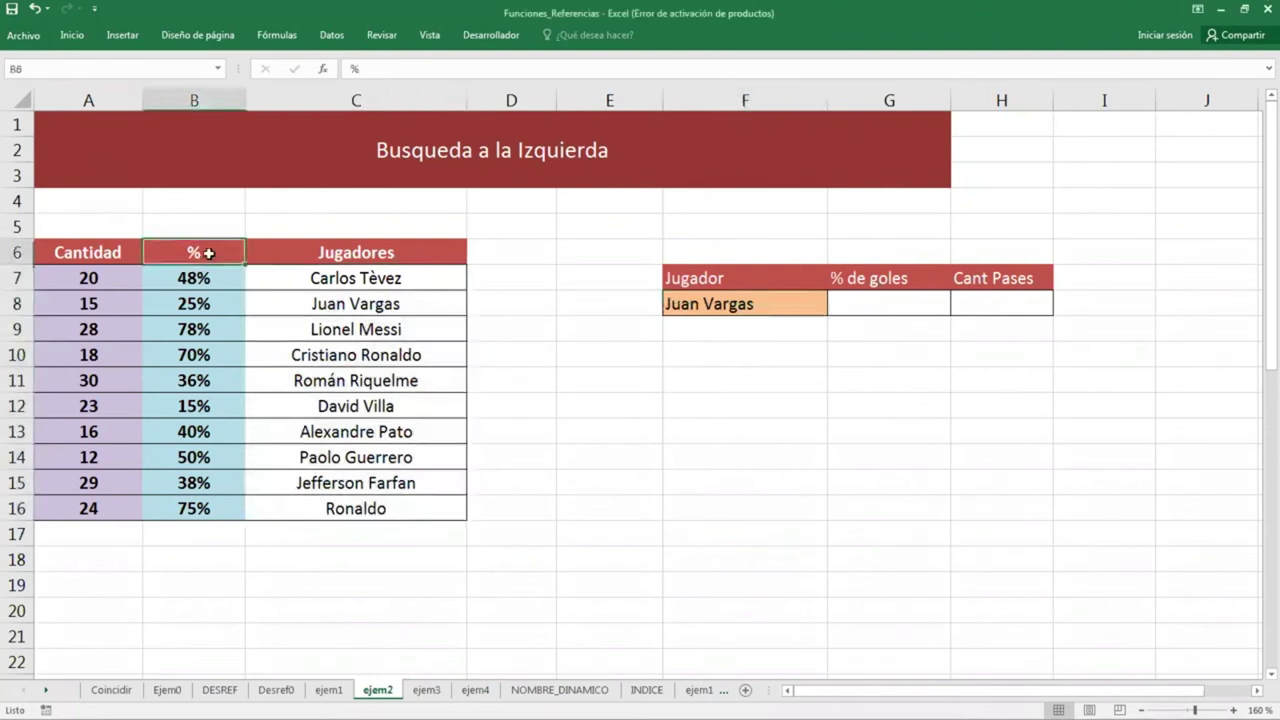
pyautogui.click(97, 252)
pyautogui.click(215, 251)
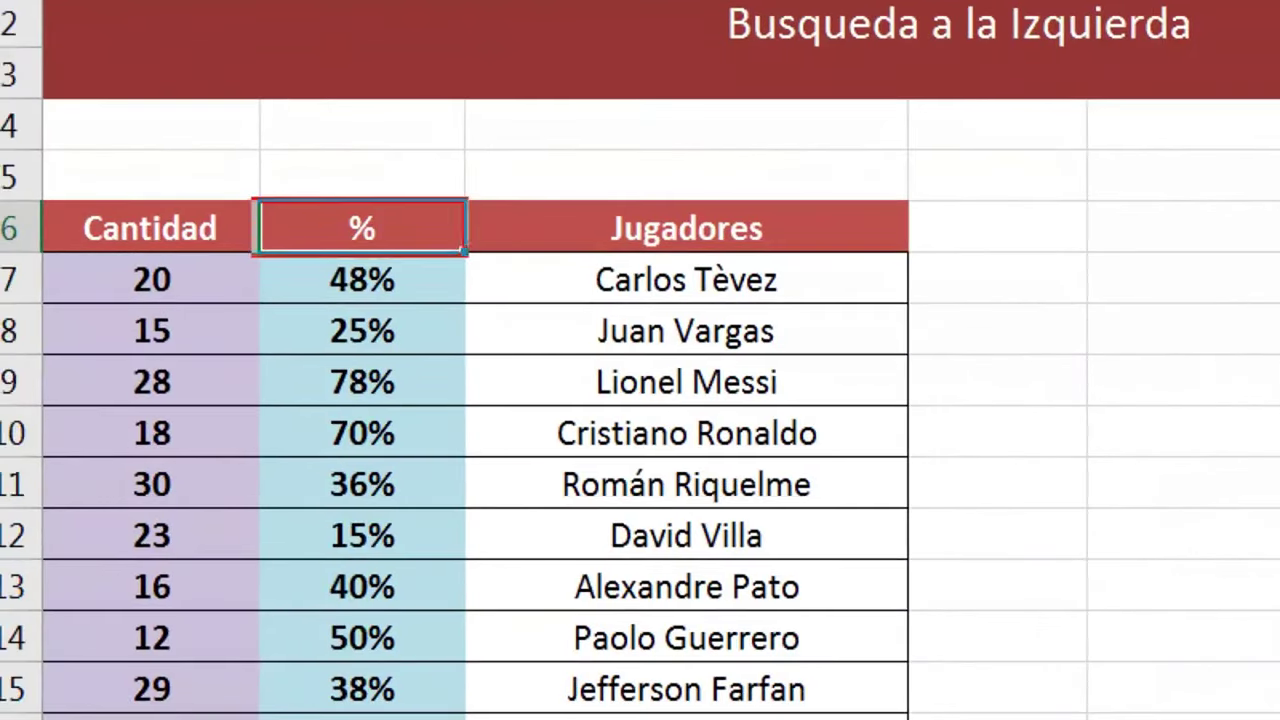
pyautogui.moveTo(345, 148); pyautogui.dragTo(348, 150)
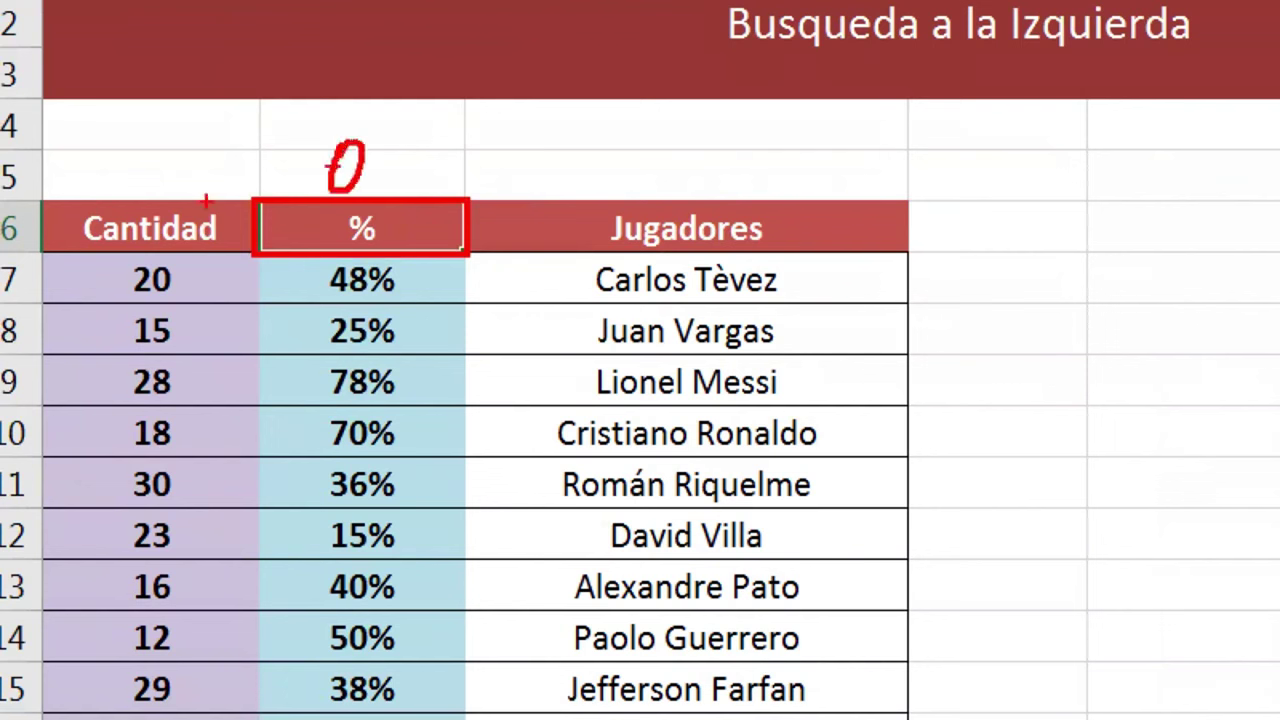
pyautogui.moveTo(205, 196); pyautogui.dragTo(218, 216)
pyautogui.moveTo(266, 408); pyautogui.dragTo(443, 458)
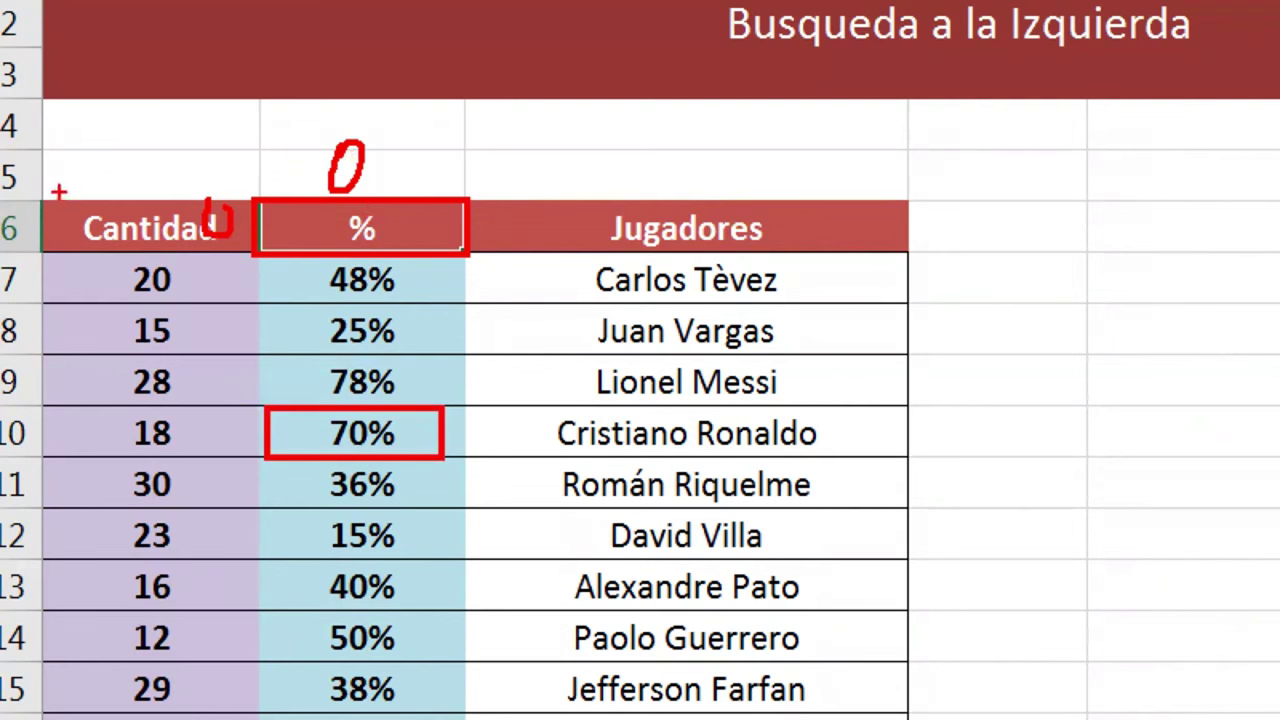
pyautogui.moveTo(44, 193)
pyautogui.mouseDown()
pyautogui.moveTo(46, 228)
pyautogui.moveTo(235, 250)
pyautogui.mouseUp()
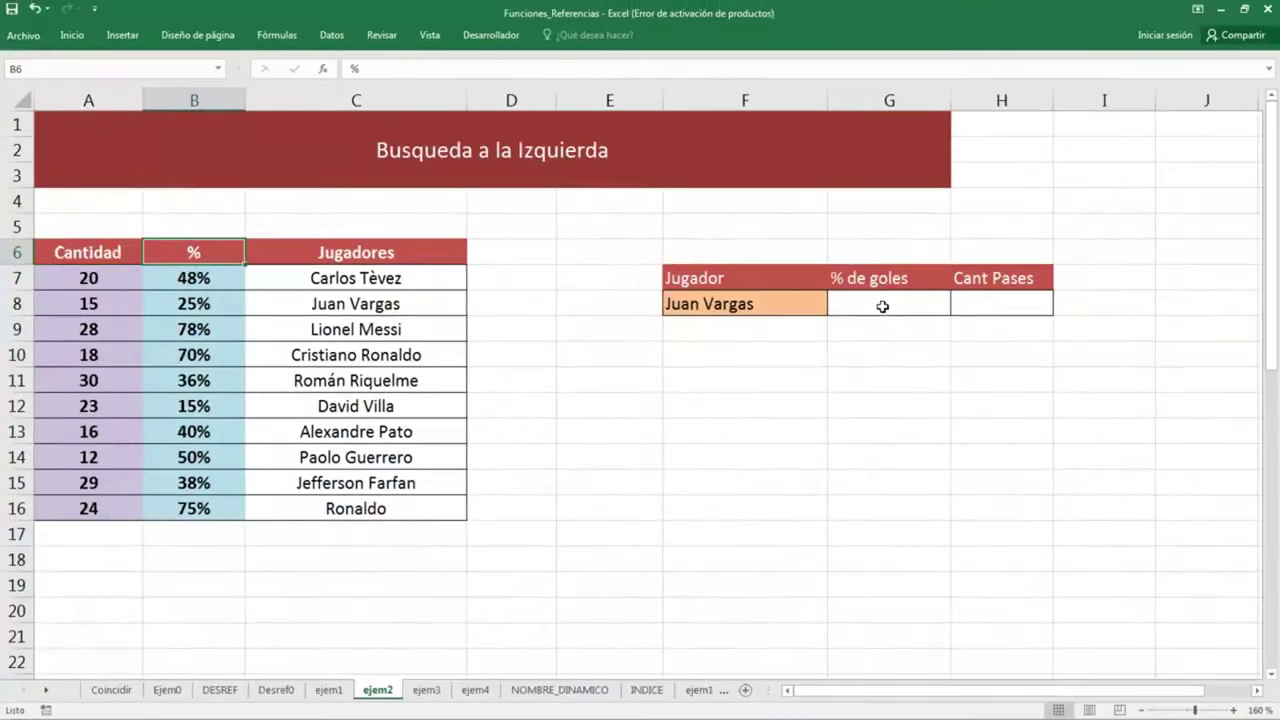
pyautogui.click(886, 305)
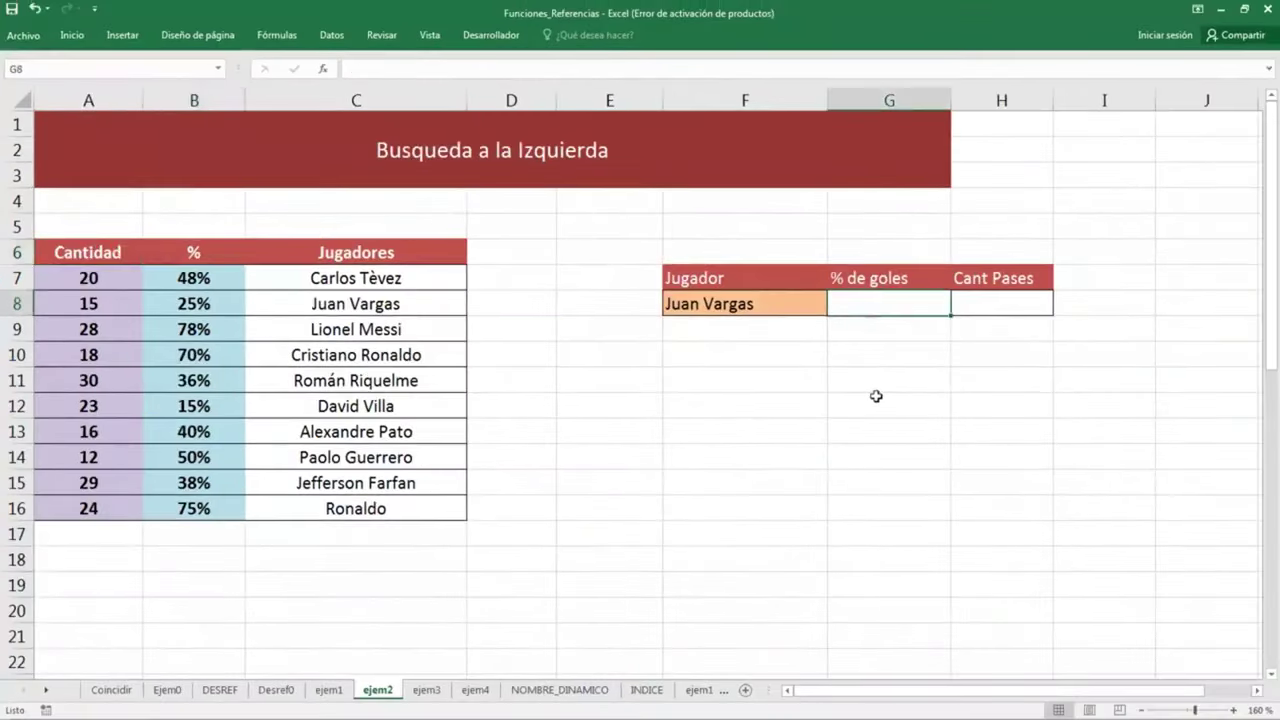
# Raise the font of result cells G8:H8 from 11 to 12
pyautogui.write('=')
pyautogui.press('Escape')
pyautogui.click(874, 385)
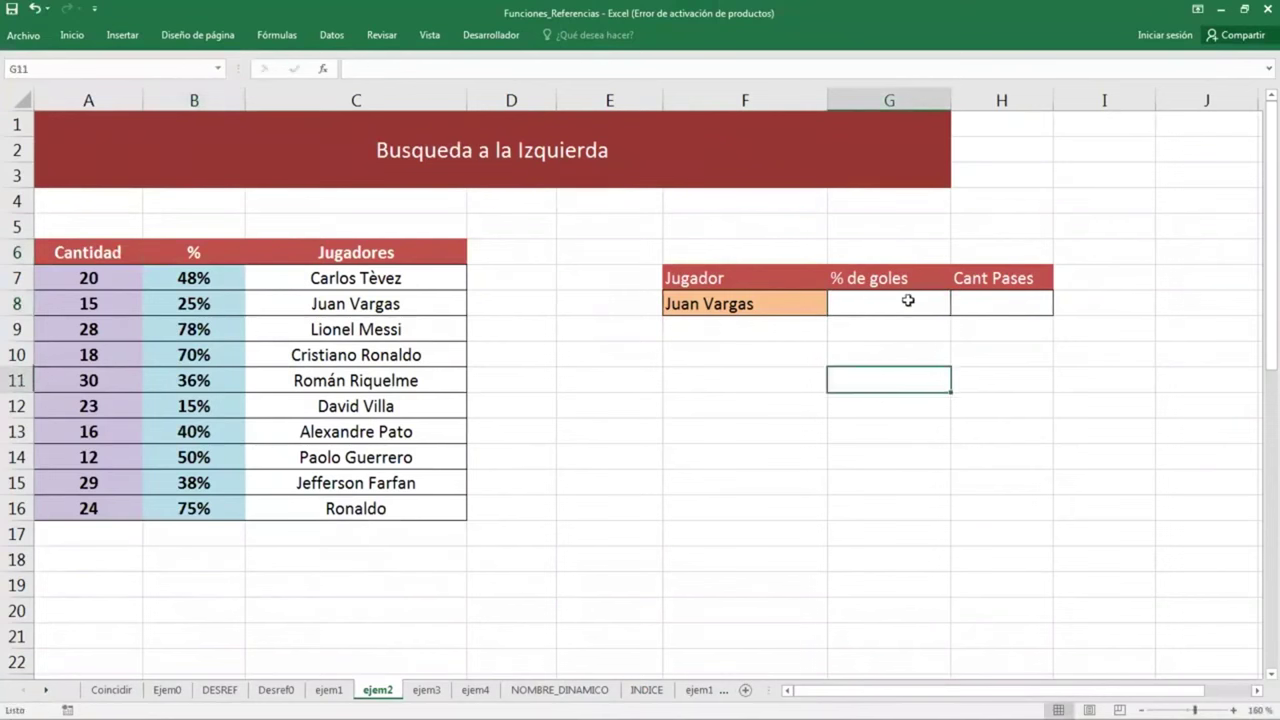
pyautogui.moveTo(907, 300); pyautogui.dragTo(960, 297)
pyautogui.click(71, 35)
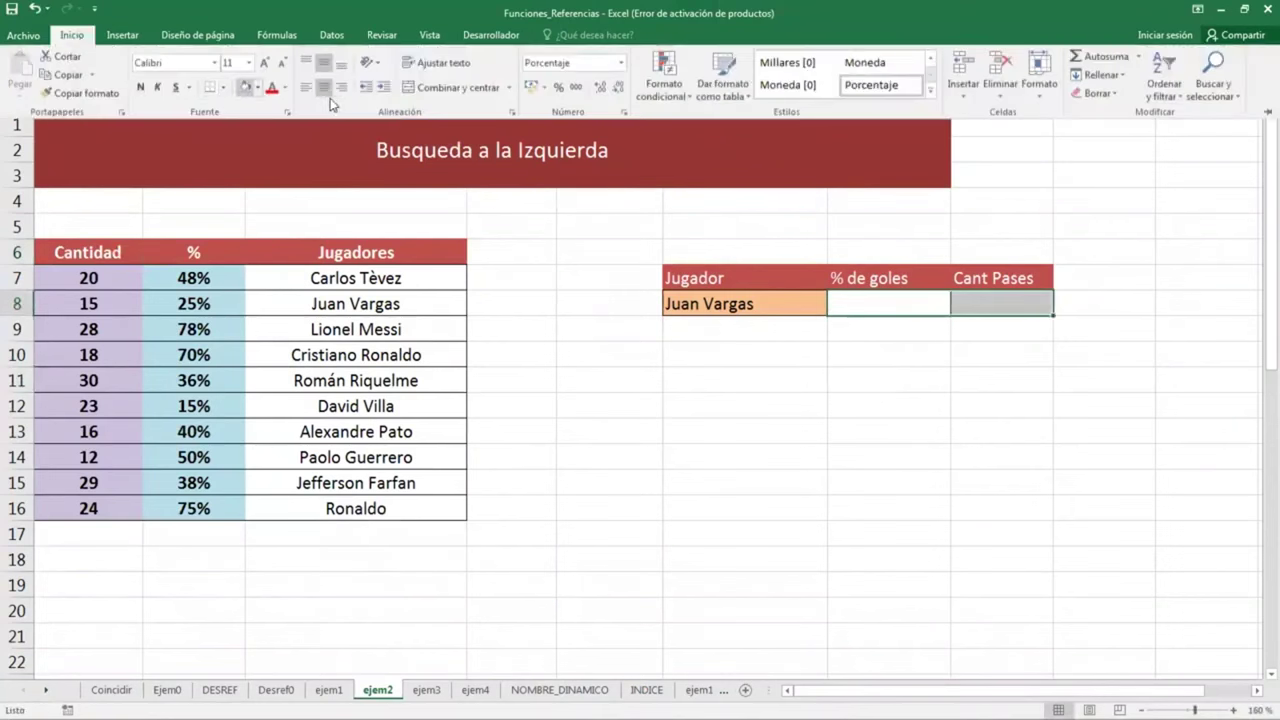
pyautogui.click(264, 62)
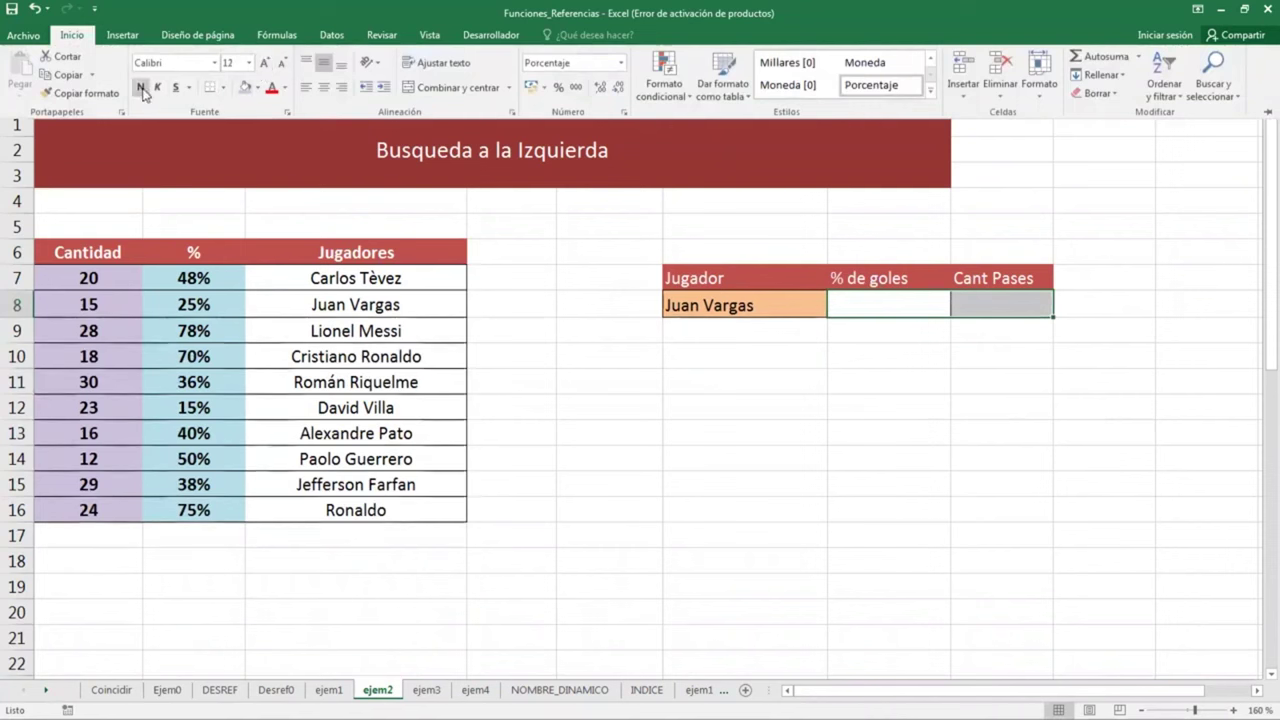
# Begin a =DESREF( formula in the % de goles cell G8
pyautogui.click(880, 385)
pyautogui.click(882, 313)
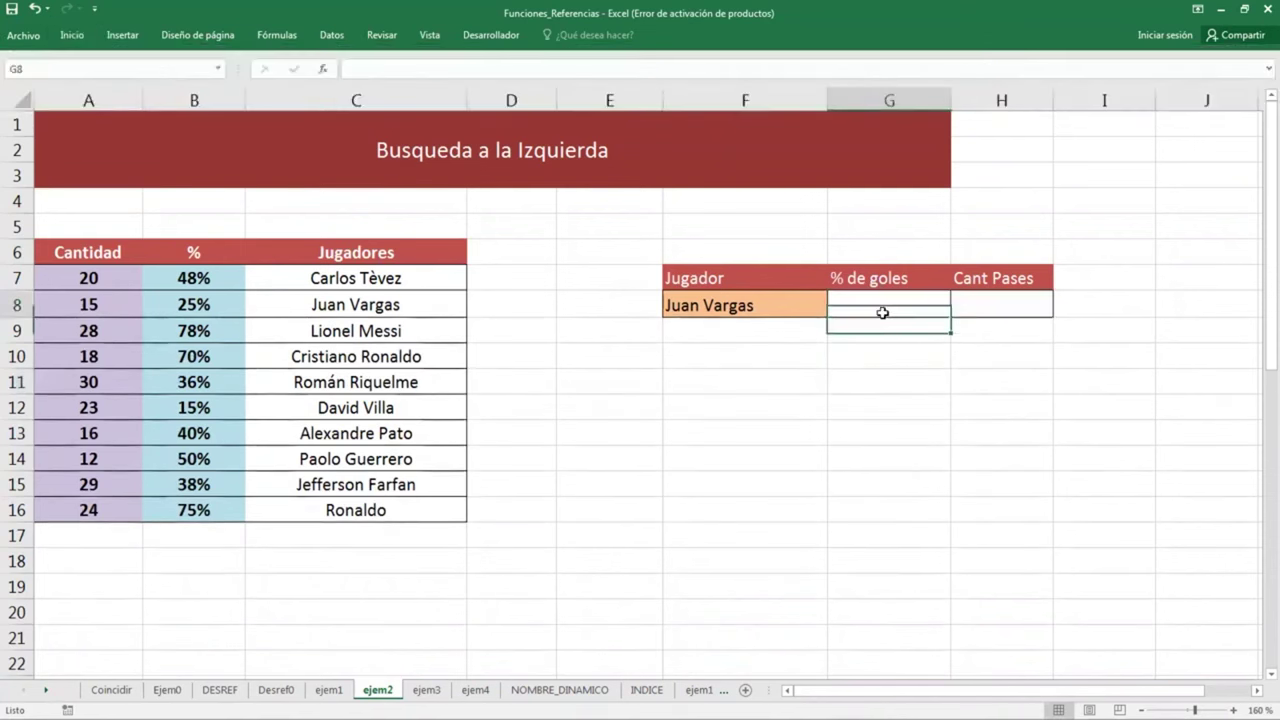
pyautogui.write('=D')
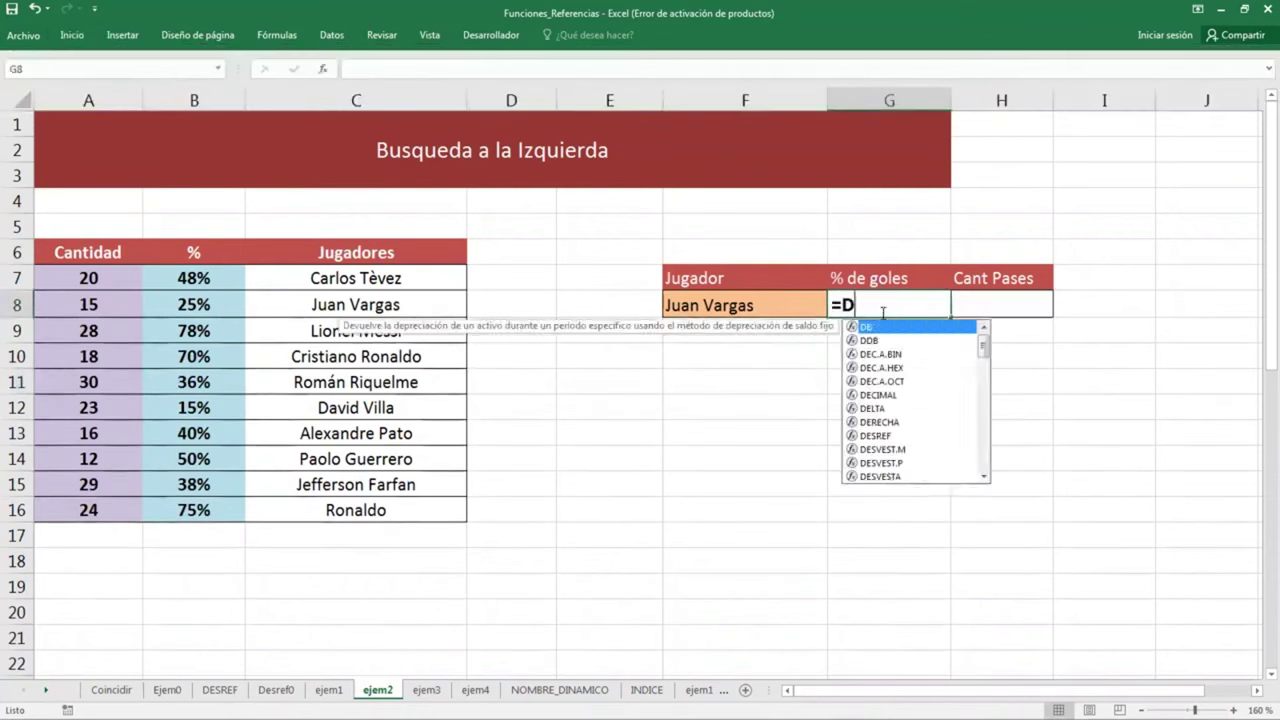
pyautogui.write('ESREF(')
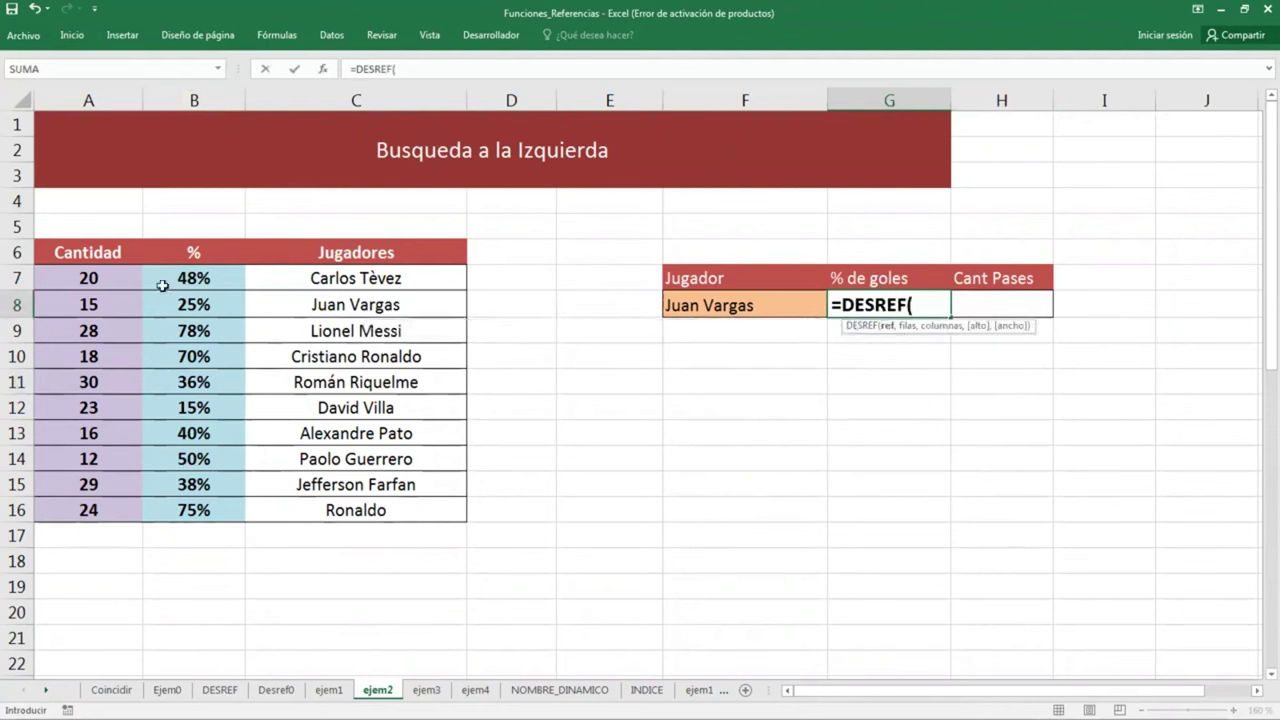
# Complete =DESREF(B6,COINCIDIR(F8,JUGADORES,0),0) in G8, returning 25% for Juan Vargas
pyautogui.click(190, 252)
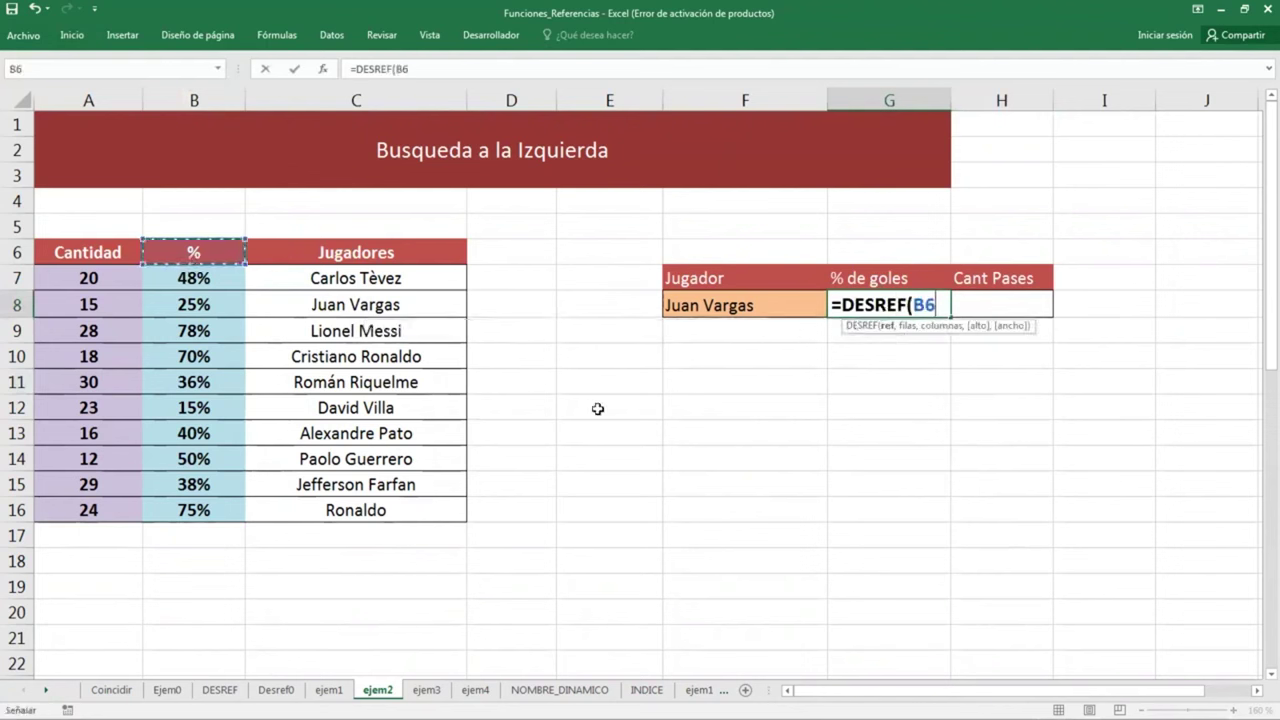
pyautogui.write(',')
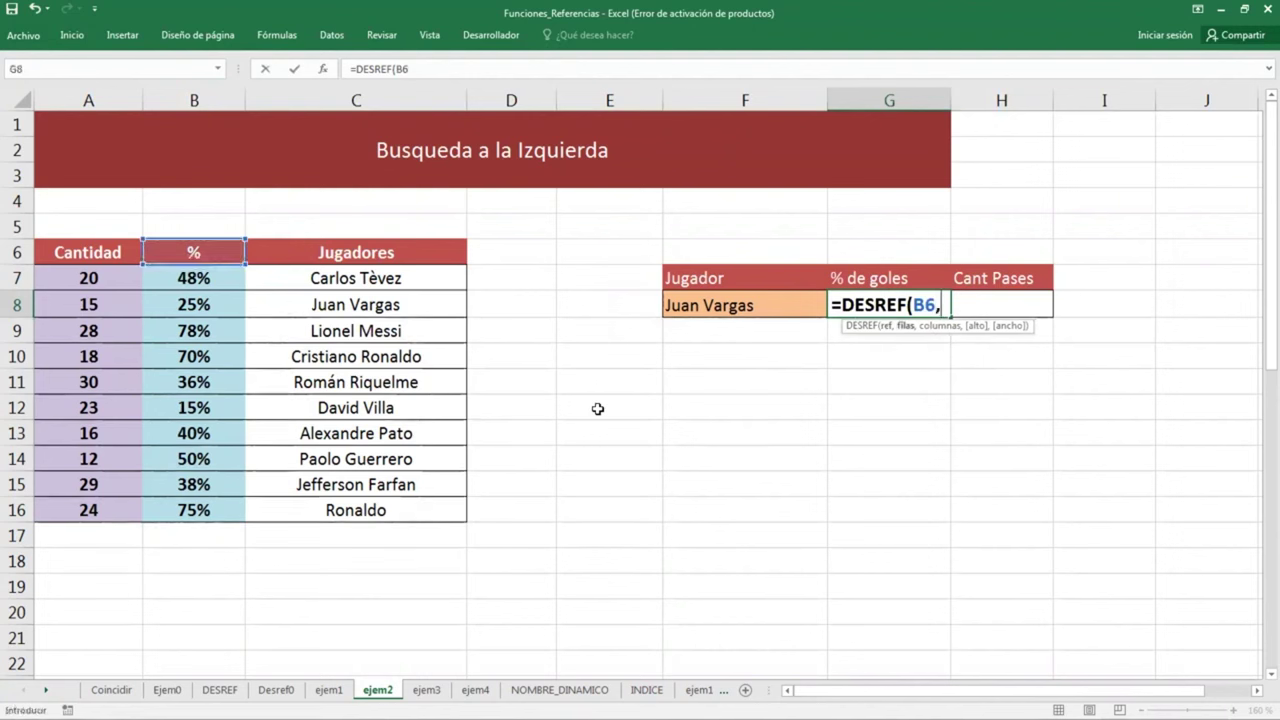
pyautogui.write('COIN')
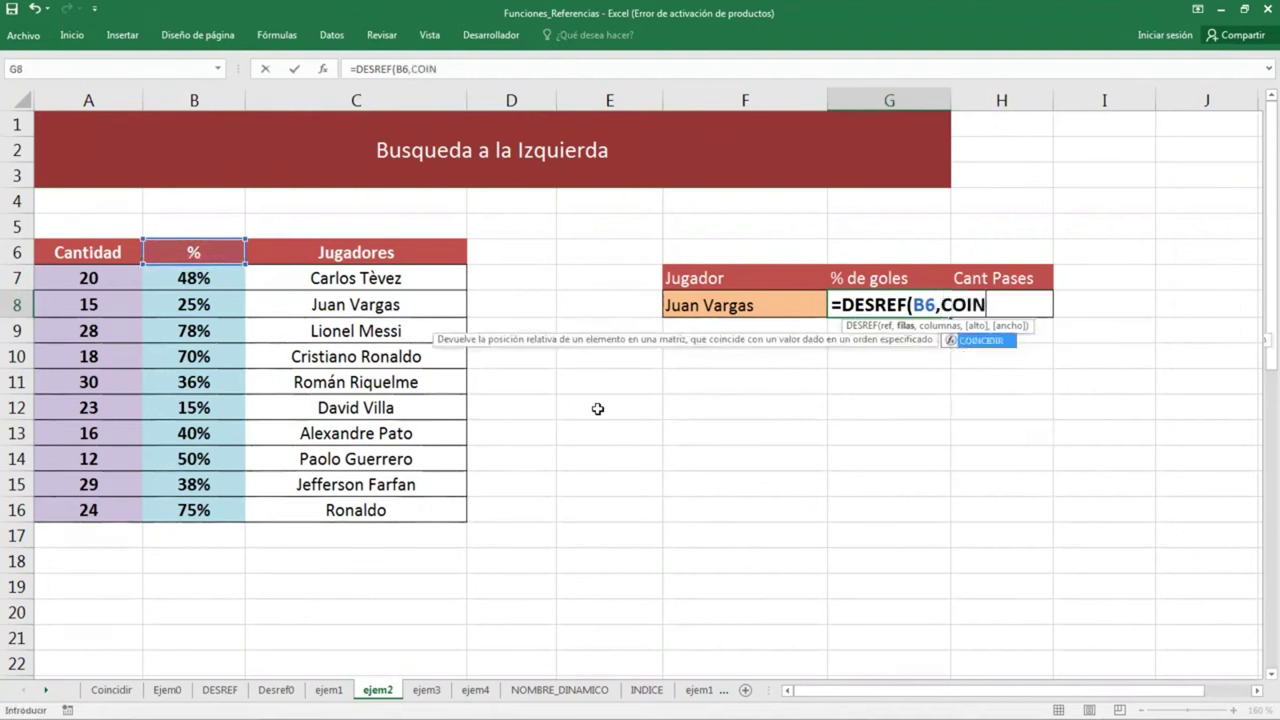
pyautogui.press('Tab')
pyautogui.click(726, 305)
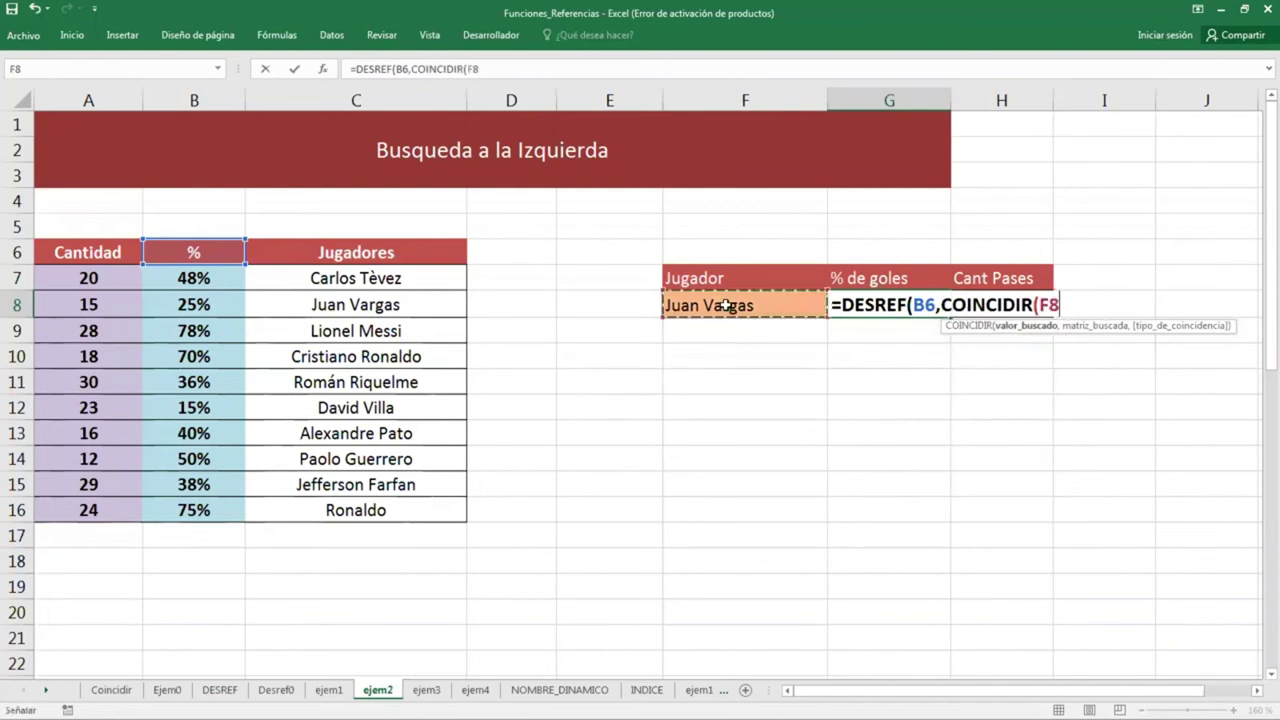
pyautogui.write(',')
pyautogui.moveTo(405, 283); pyautogui.dragTo(428, 517)
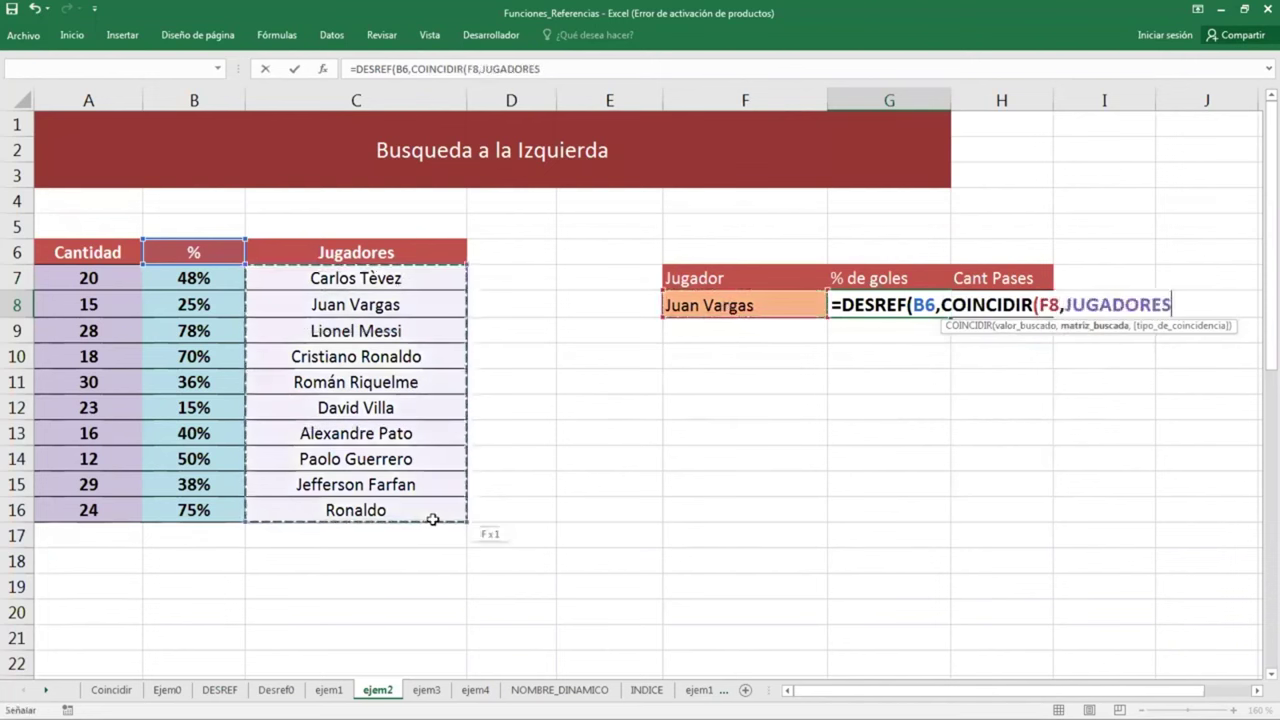
pyautogui.write(',')
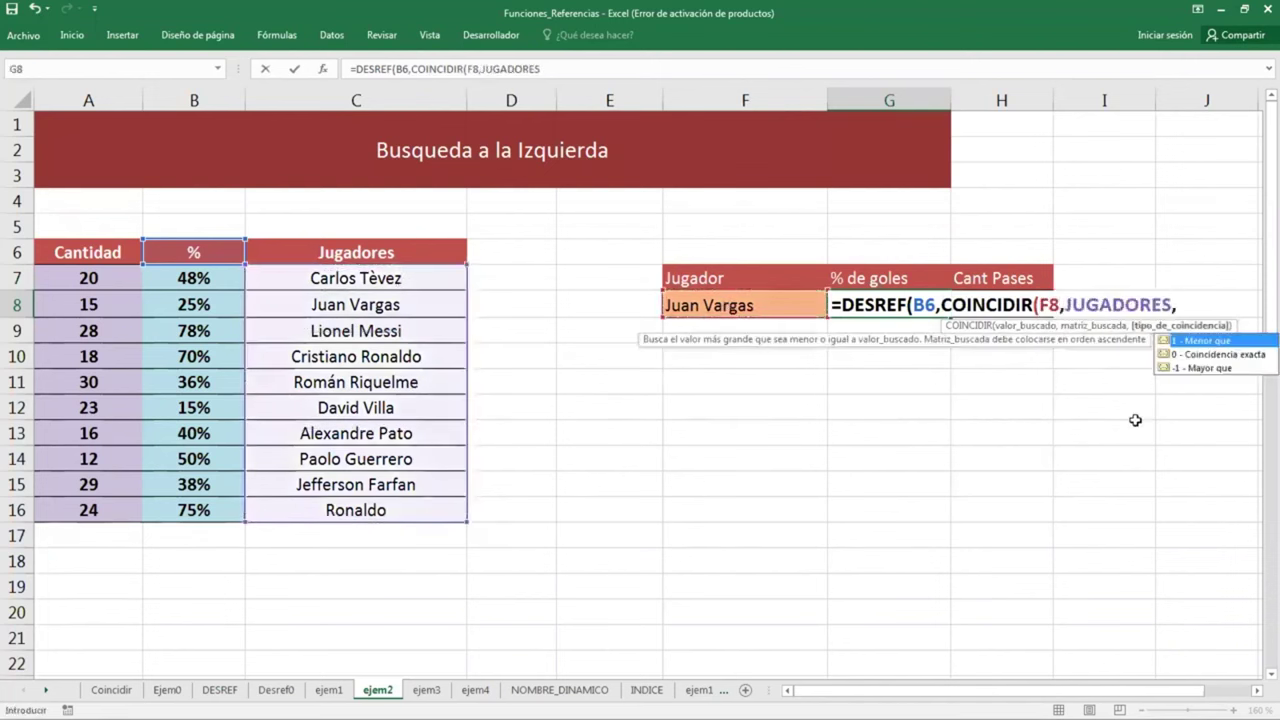
pyautogui.write('0)')
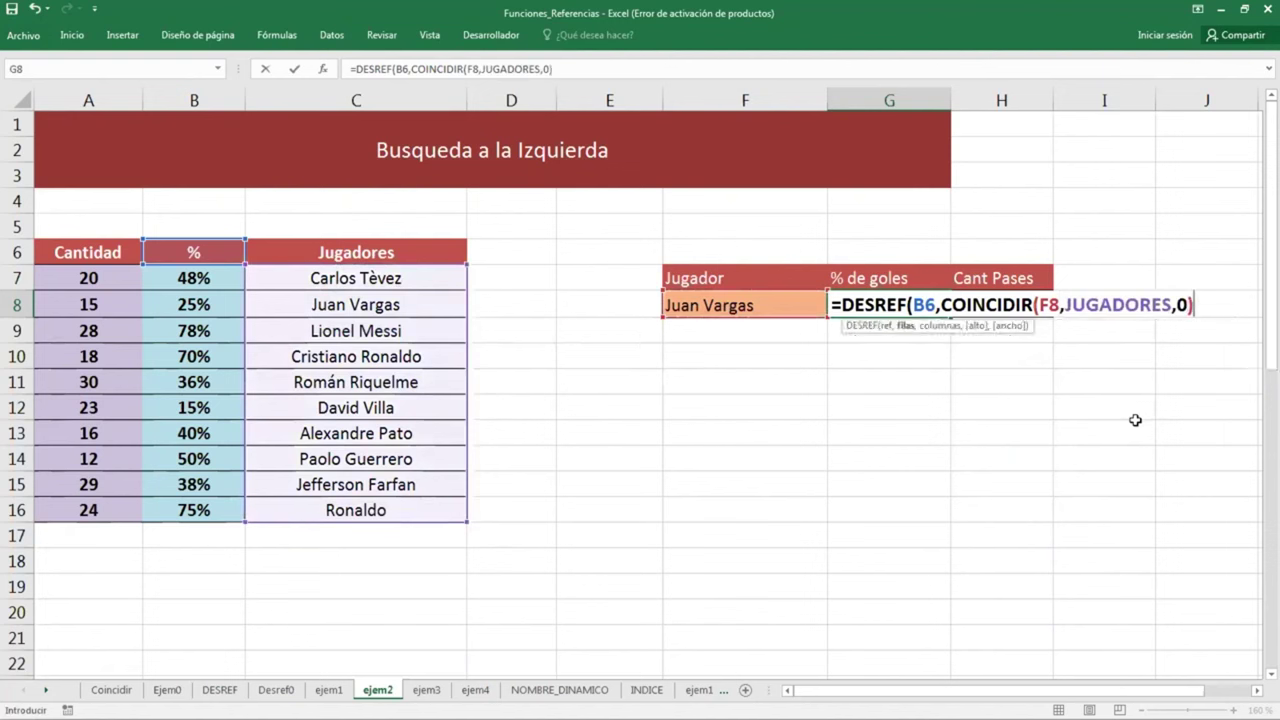
pyautogui.write(',0')
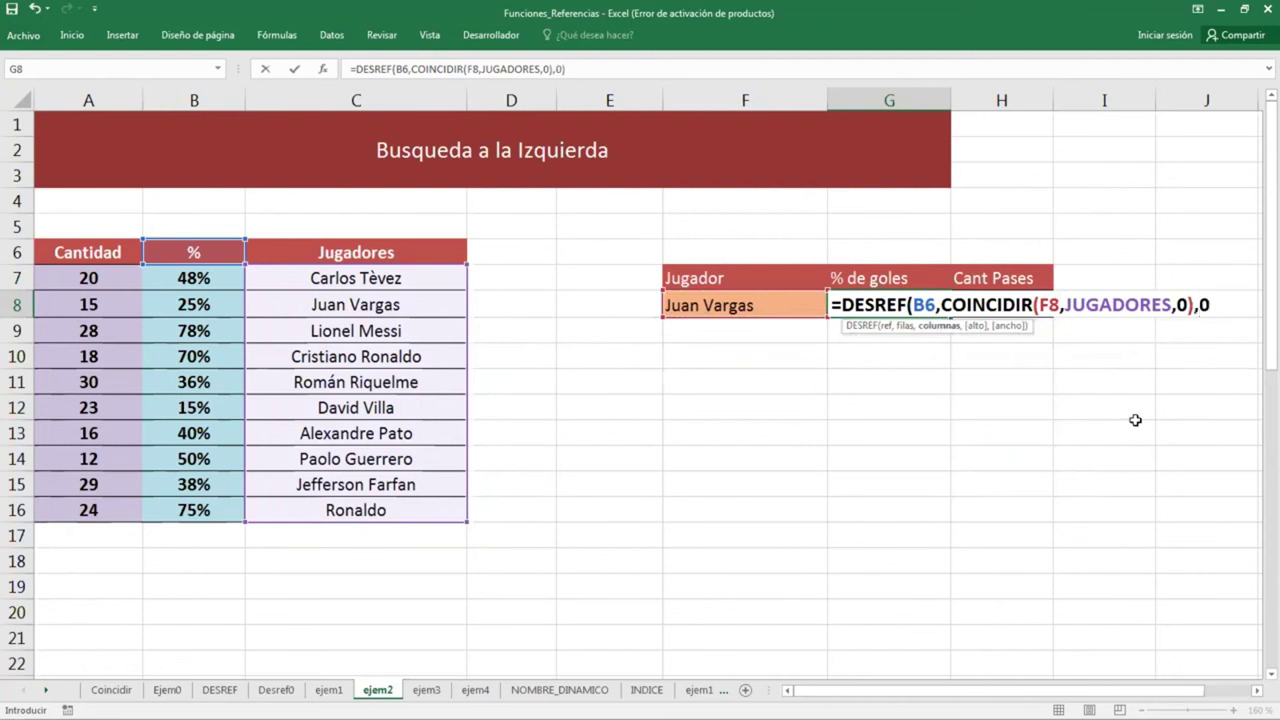
pyautogui.press('Return')
pyautogui.press('Up')
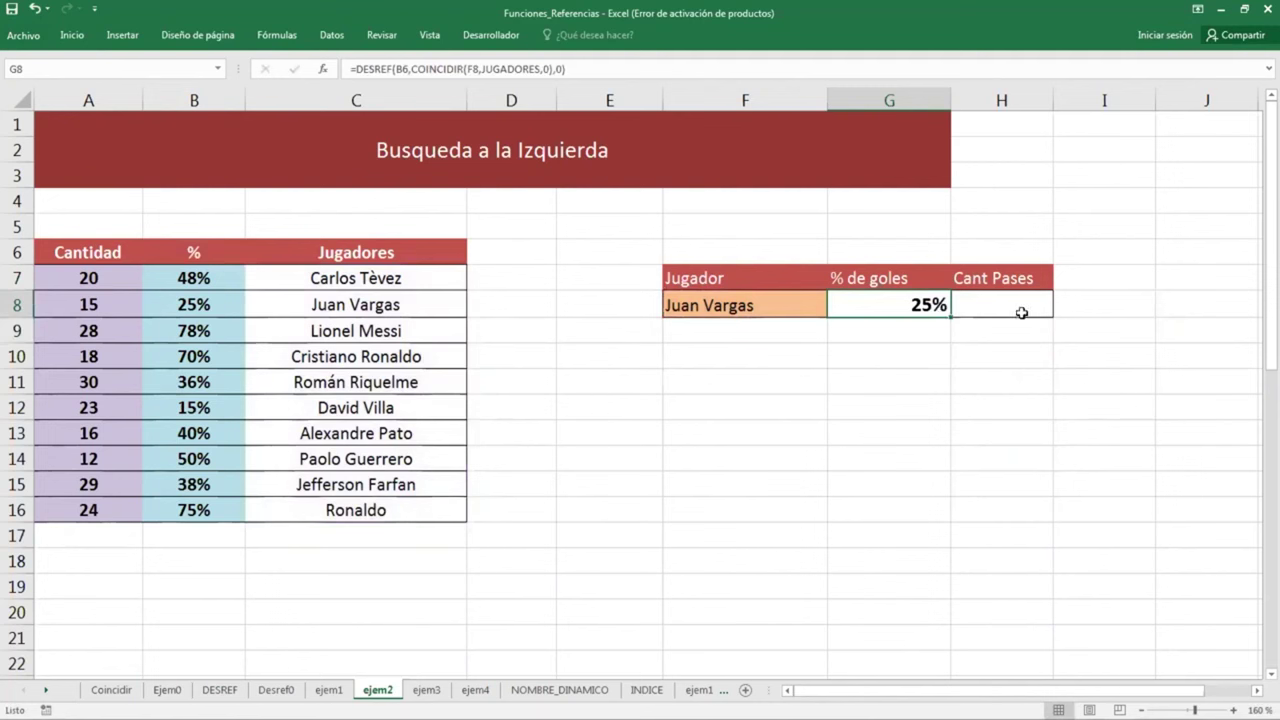
pyautogui.click(1021, 313)
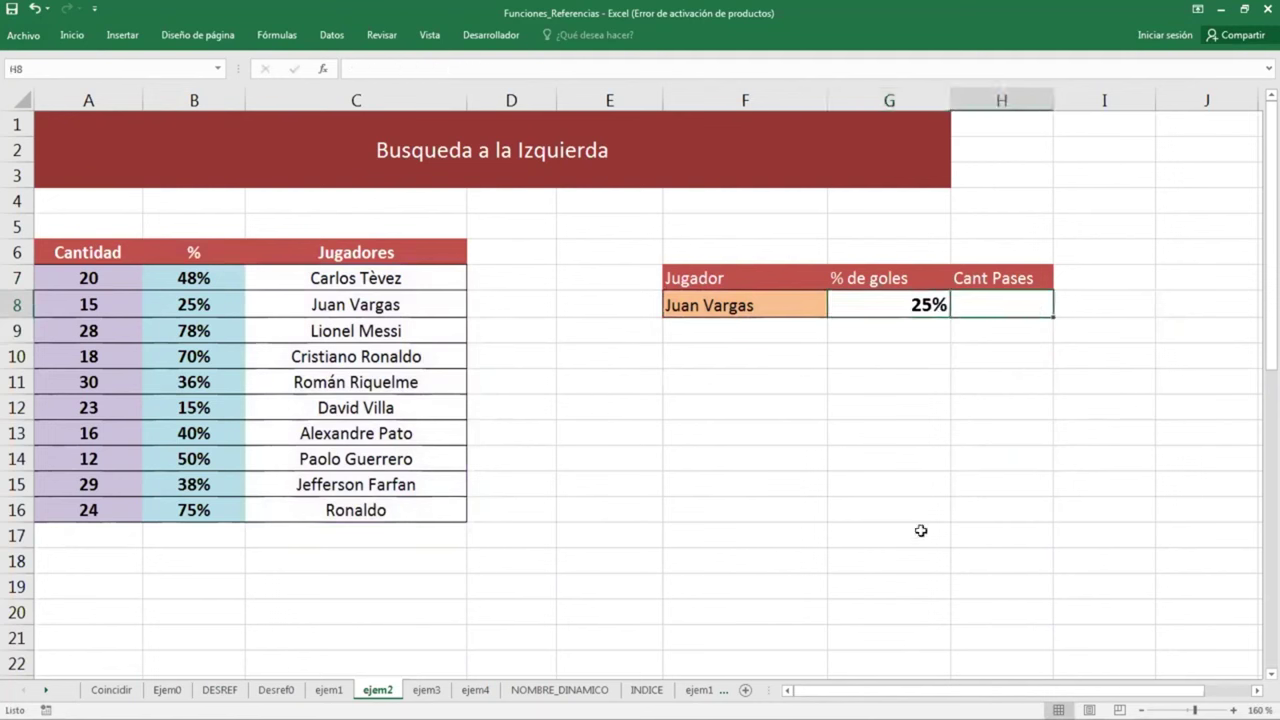
# Enter =DESREF(A6,COINCIDIR(F8,JUGADORES,0),0) in H8 so it returns 15 passes
pyautogui.write('=DESREF(')
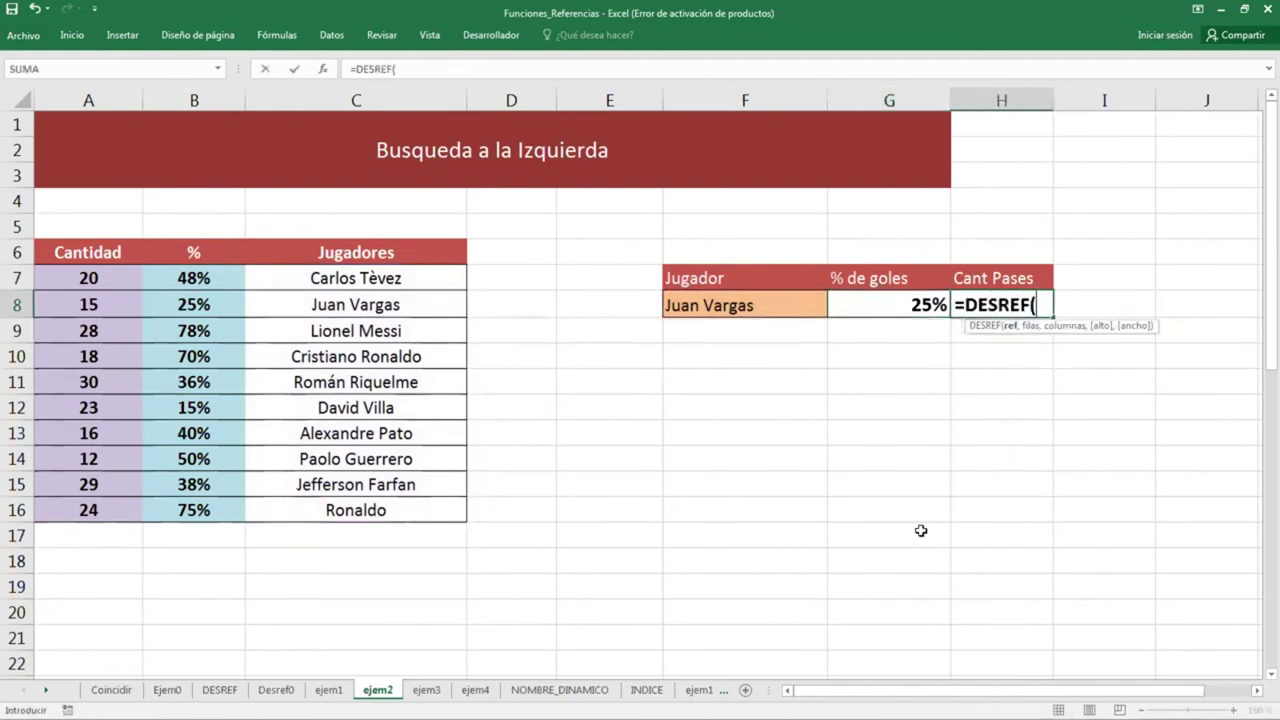
pyautogui.click(106, 256)
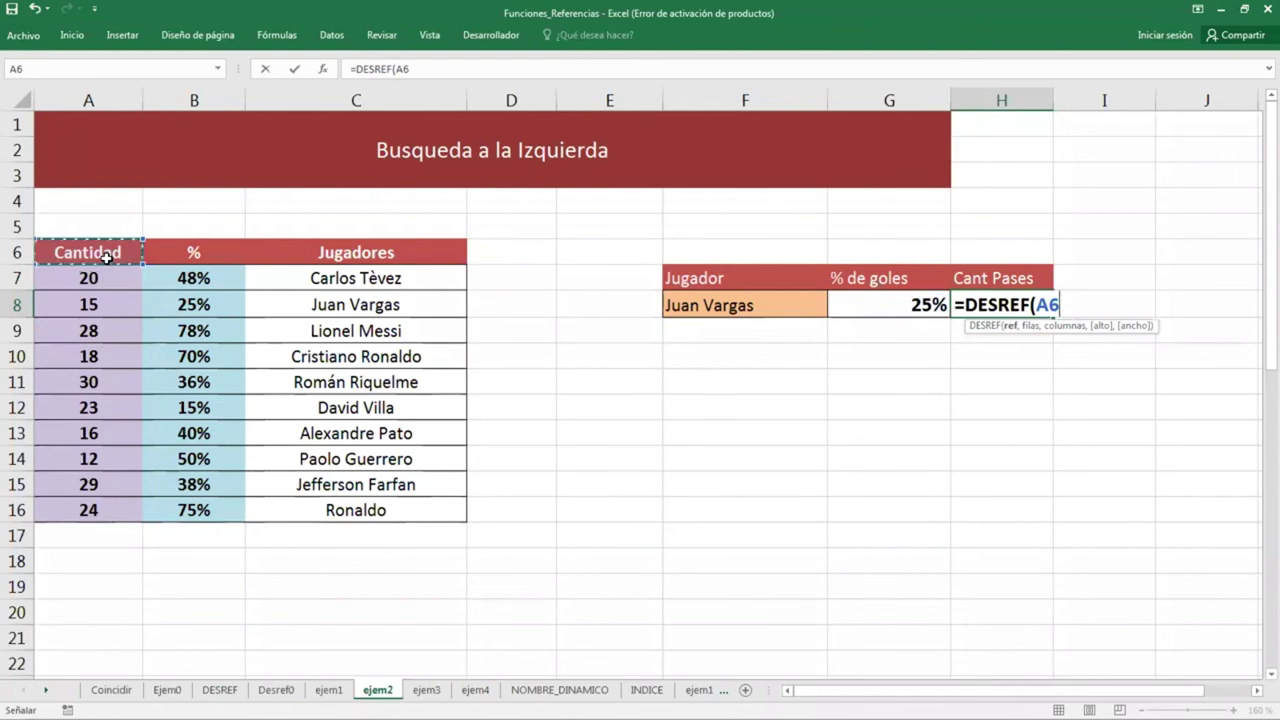
pyautogui.write(',CO')
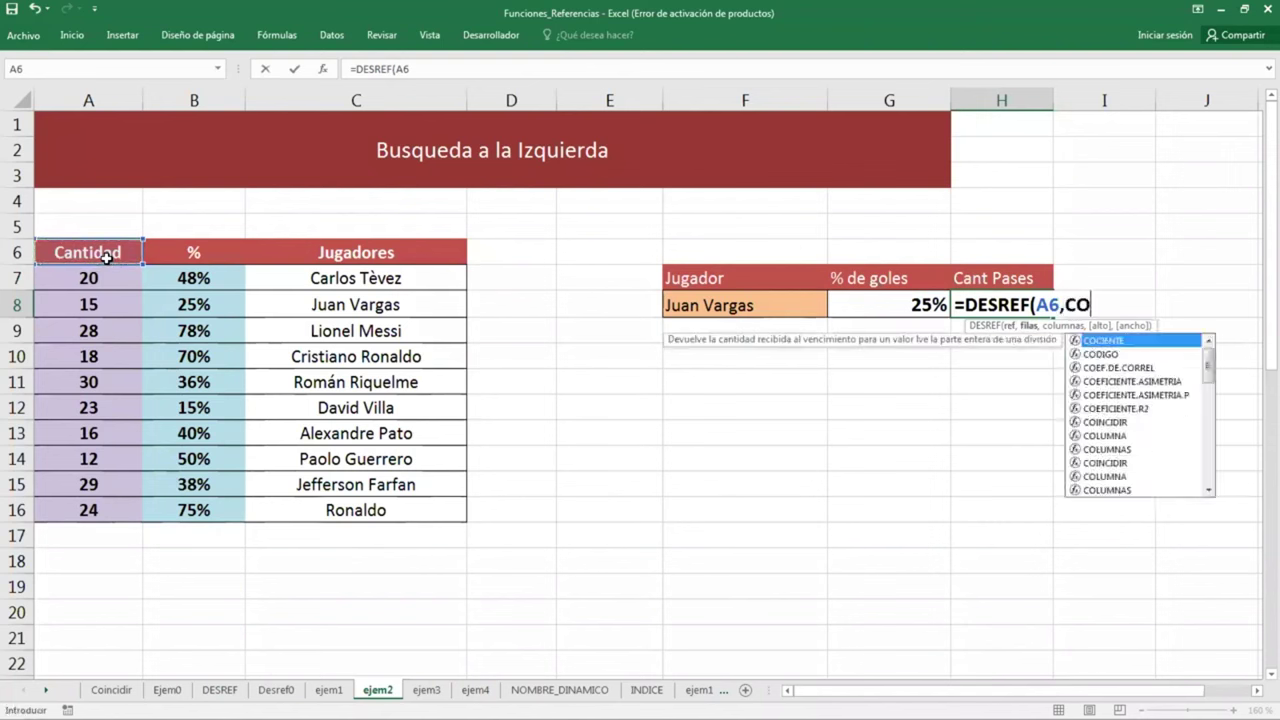
pyautogui.write('IN')
pyautogui.press('Tab')
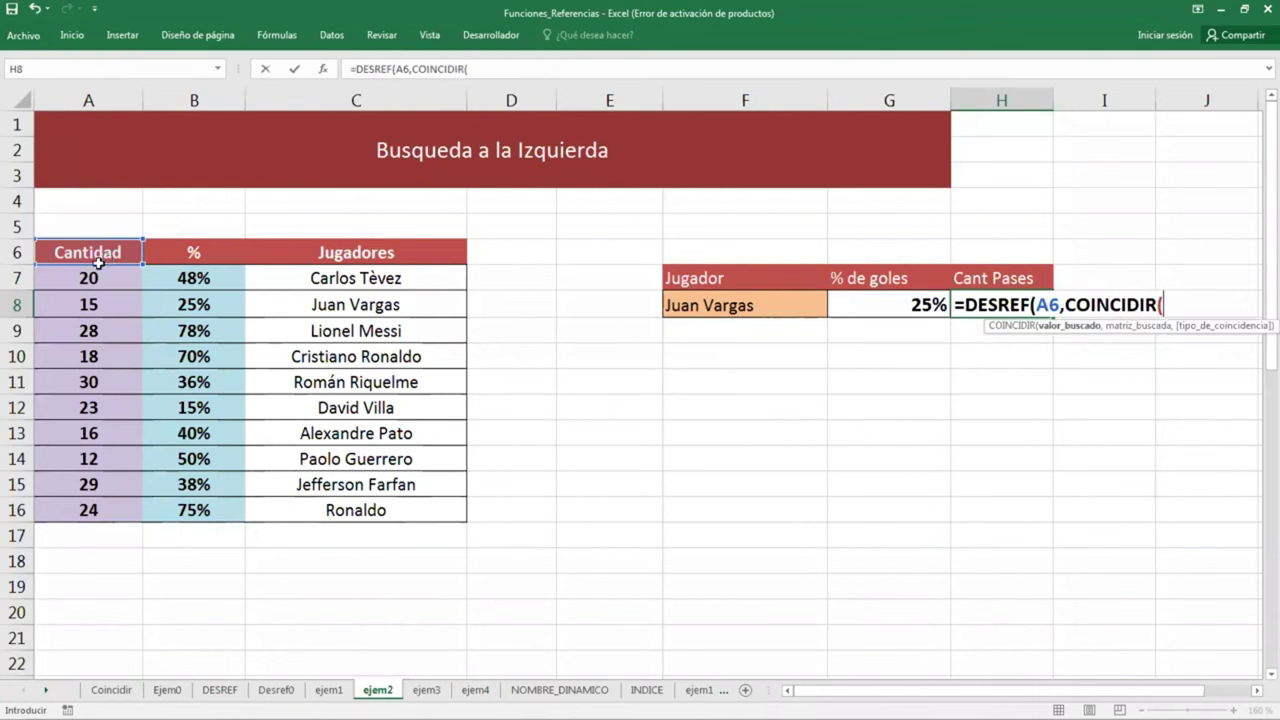
pyautogui.click(690, 309)
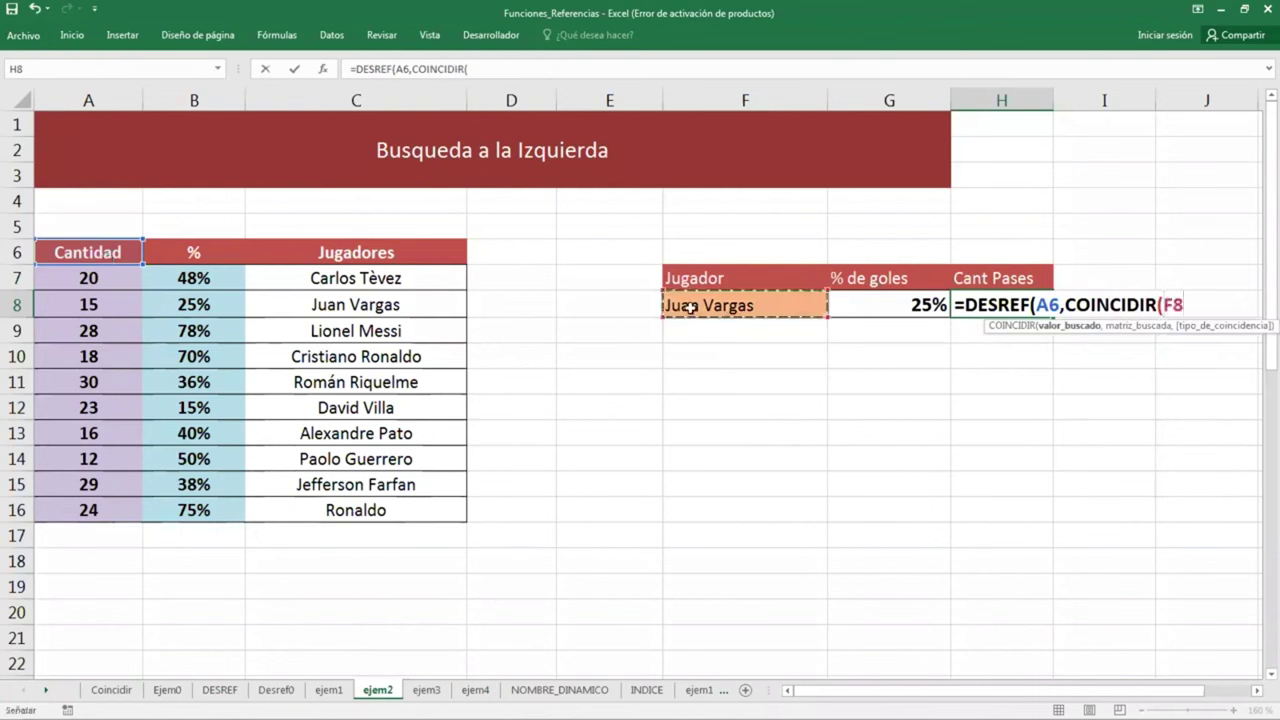
pyautogui.write('F8,')
pyautogui.moveTo(366, 280); pyautogui.dragTo(380, 510)
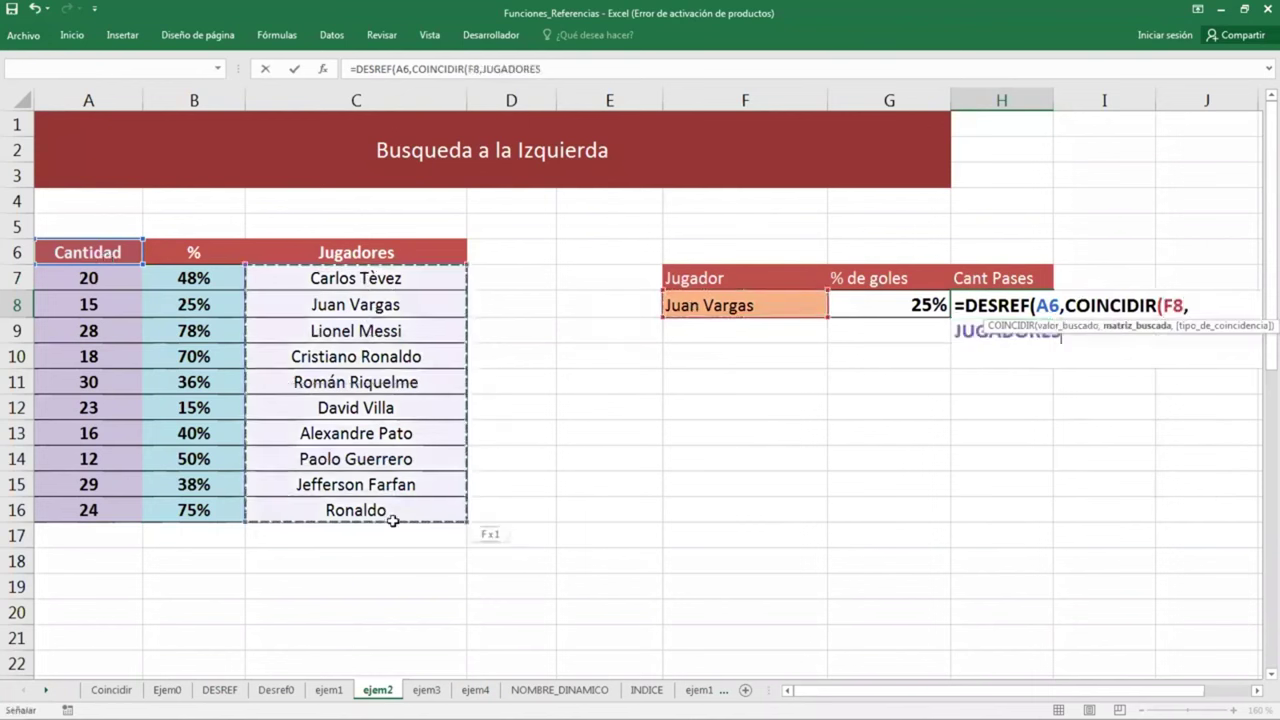
pyautogui.write(',')
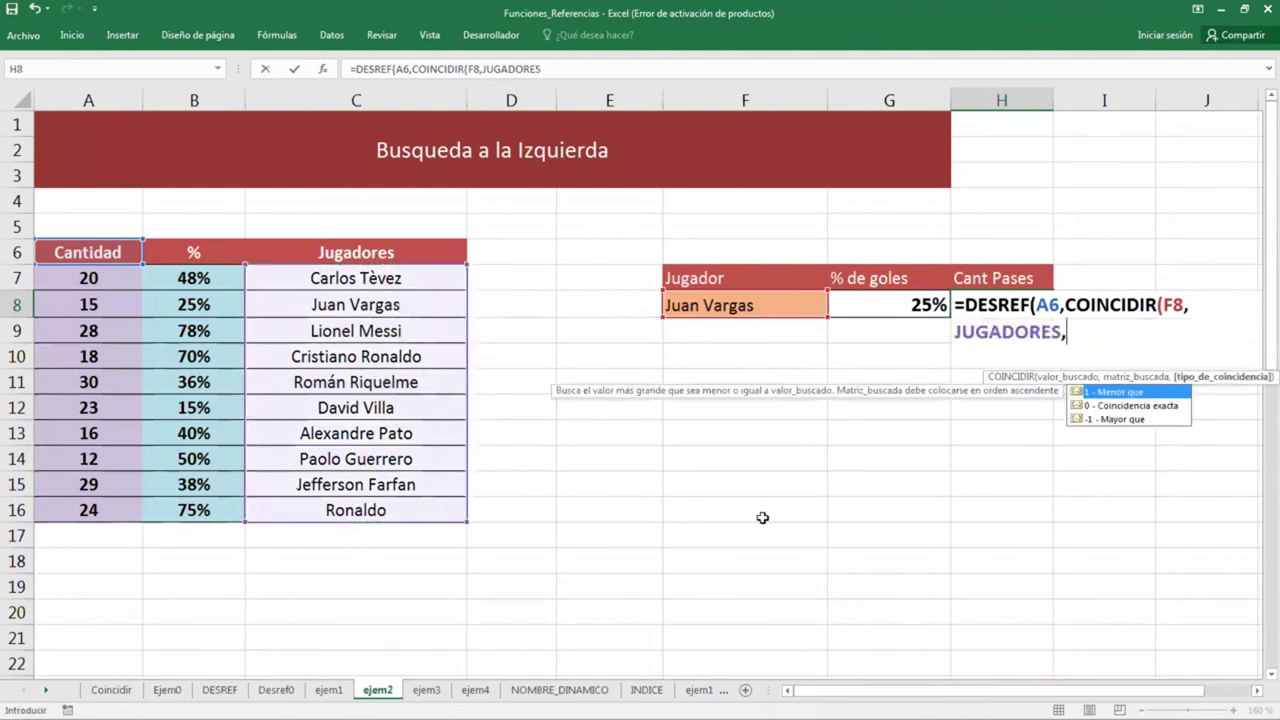
pyautogui.write('0)')
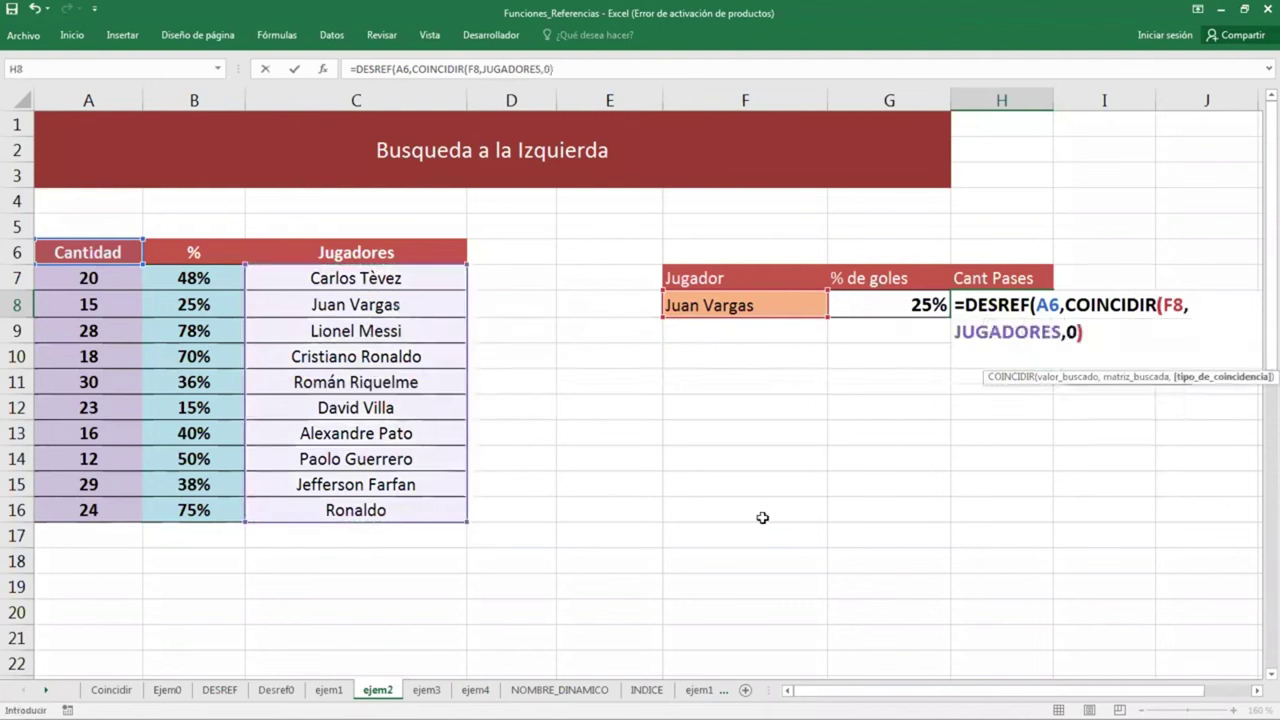
pyautogui.write(',')
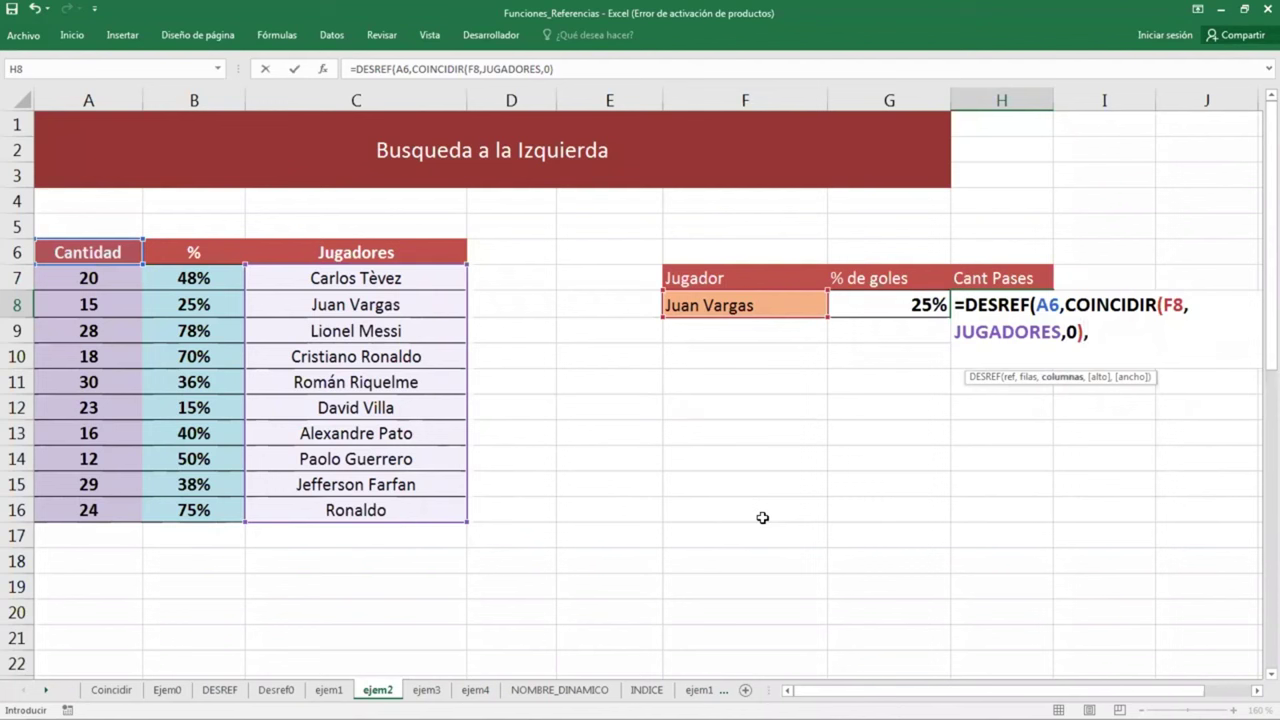
pyautogui.write('0)')
pyautogui.press('Return')
pyautogui.press('Left')
pyautogui.press('Left')
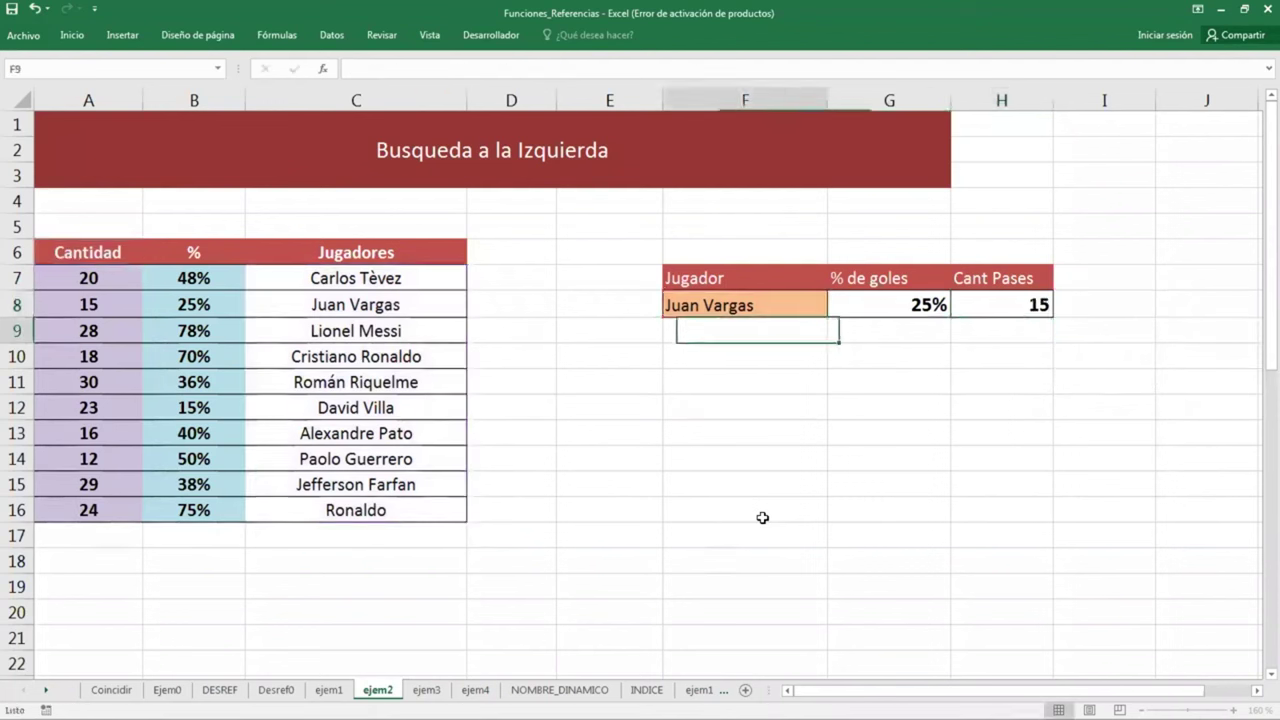
pyautogui.press('Down')
pyautogui.press('Down')
# Enter =FORMULATEXTO(G8) in F11 and =FORMULATEXTO(H8) in F13
pyautogui.write('=')
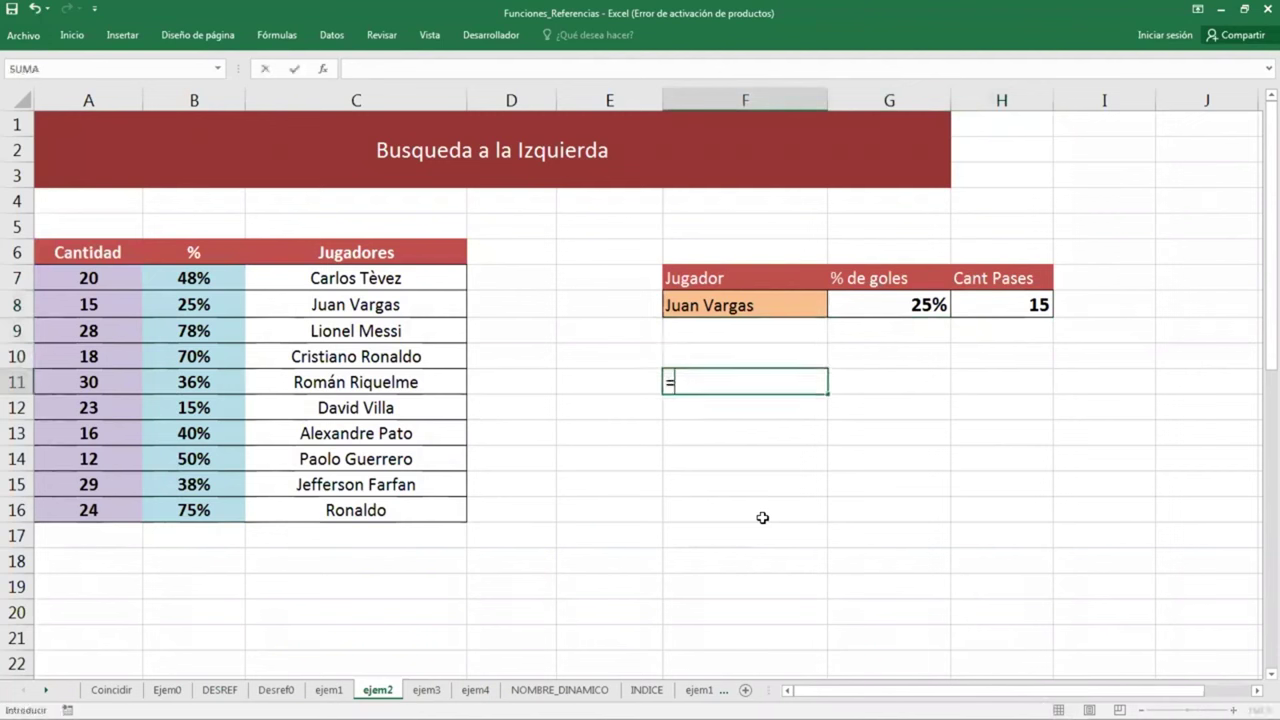
pyautogui.write('formulatexto(')
pyautogui.press('Up')
pyautogui.press('Up')
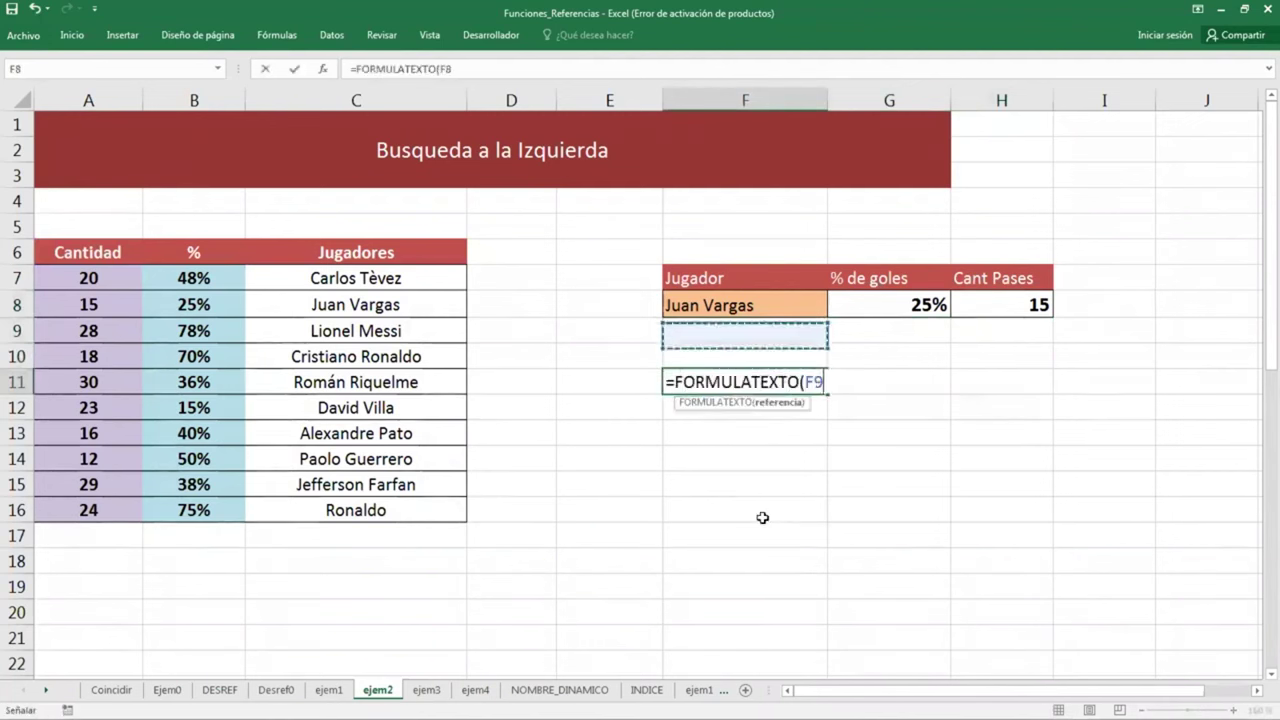
pyautogui.press('Up')
pyautogui.press('Right')
pyautogui.press('Return')
pyautogui.press('Down')
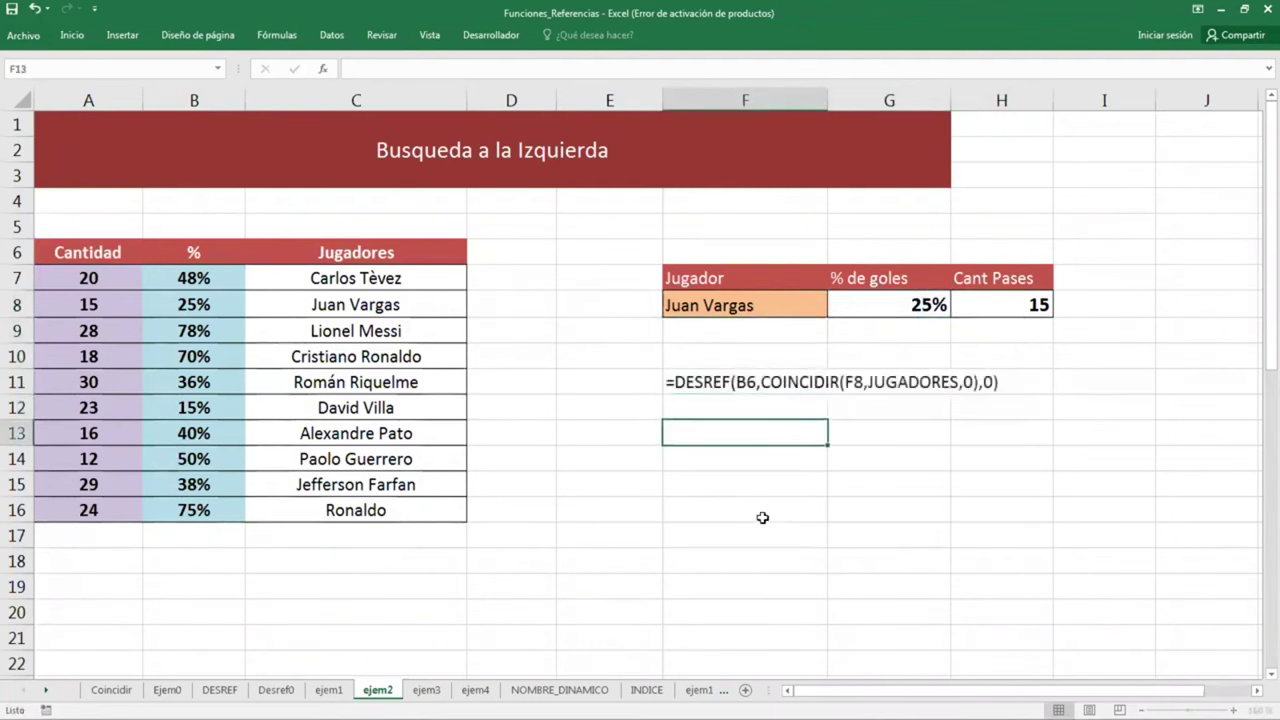
pyautogui.write('=formulatexto(')
pyautogui.press('Up')
pyautogui.press('Up')
pyautogui.press('Up')
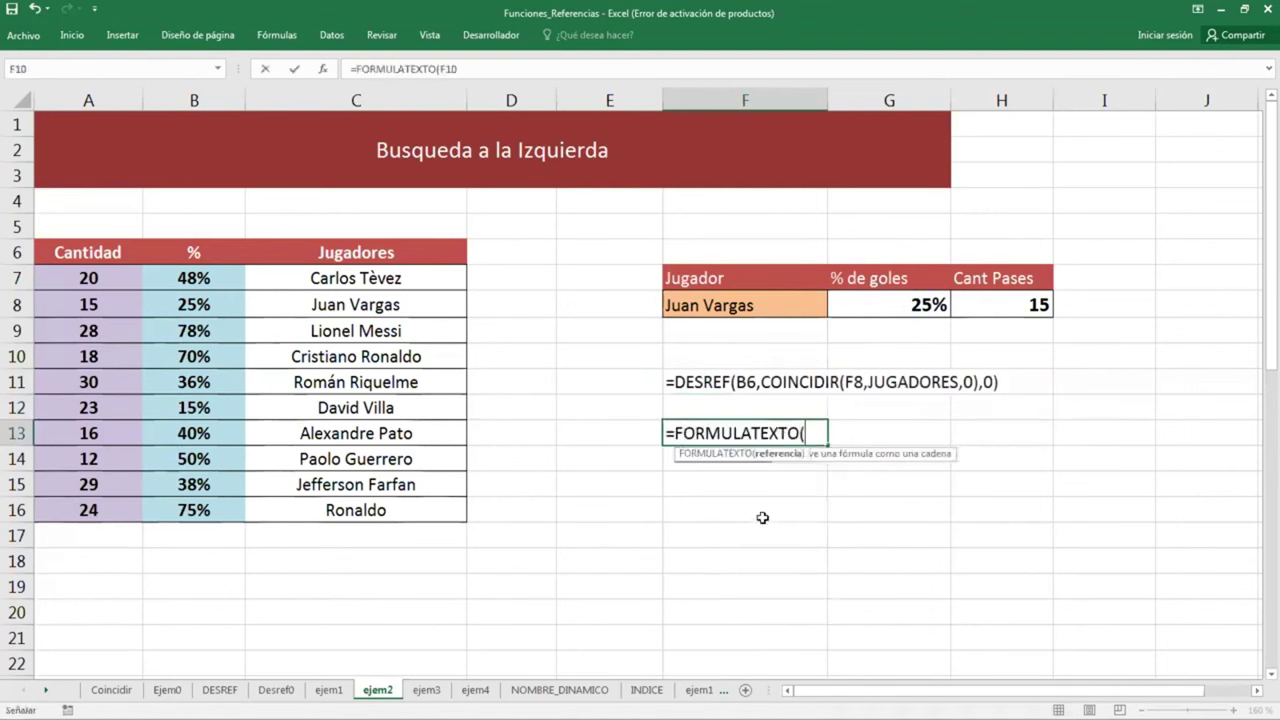
pyautogui.press('Up')
pyautogui.press('Up')
pyautogui.press('Right')
pyautogui.press('Right')
pyautogui.press('Return')
pyautogui.press('Up')
pyautogui.press('Up')
pyautogui.press('Up')
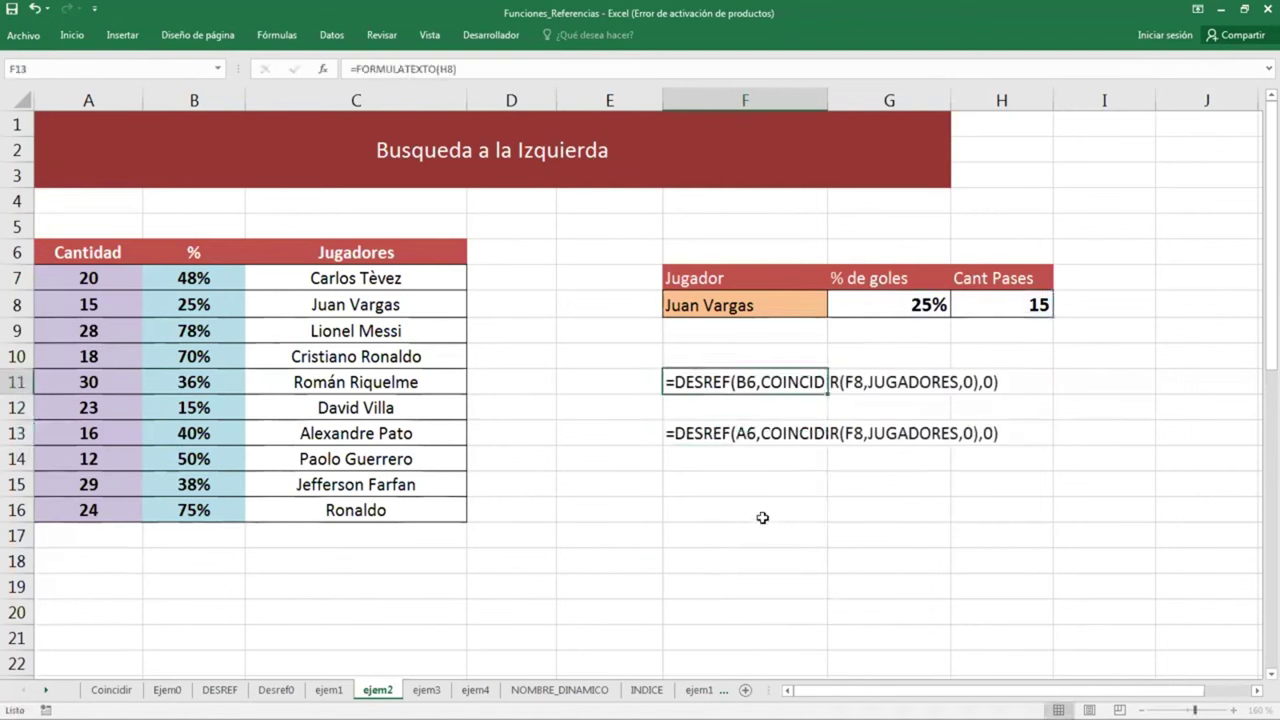
# Make the formula texts in F11:F13 bold
pyautogui.hotkey('shift', 'Down')
pyautogui.hotkey('shift', 'Down')
pyautogui.hotkey('ctrl', 'n')
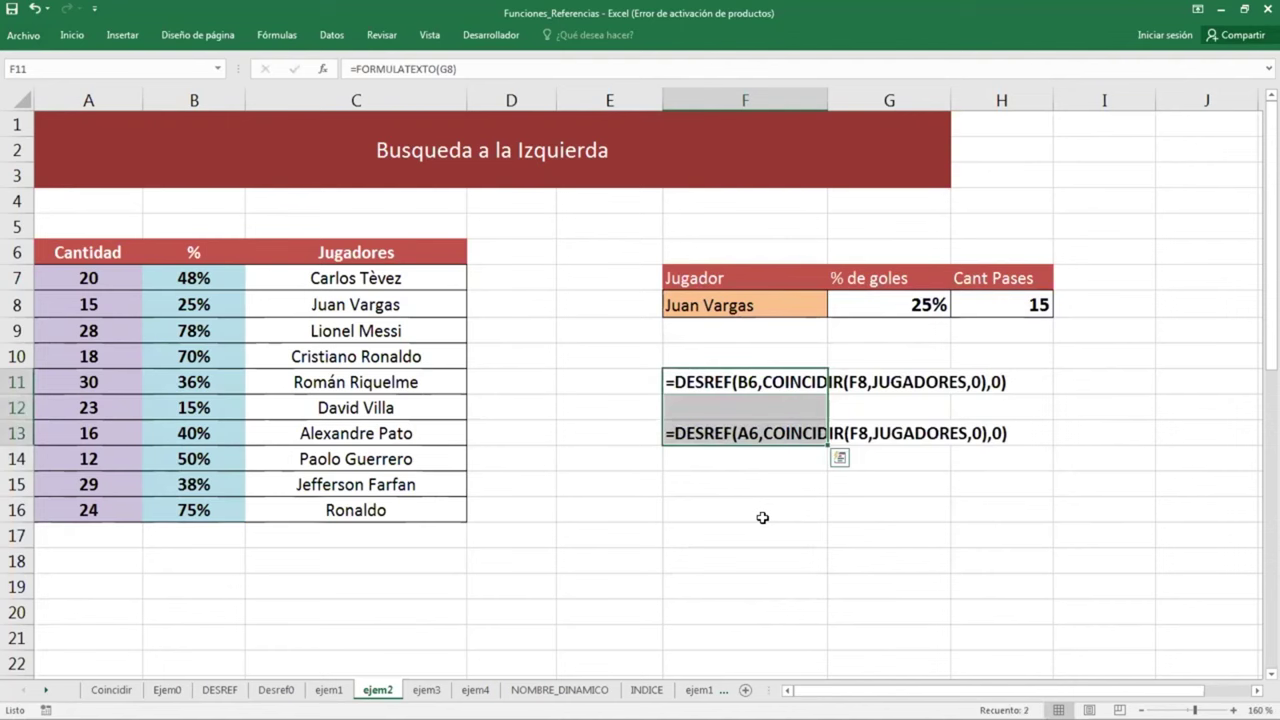
pyautogui.click(71, 35)
# Enlarge the F11:F13 formula text font by two more sizes
pyautogui.click(263, 64)
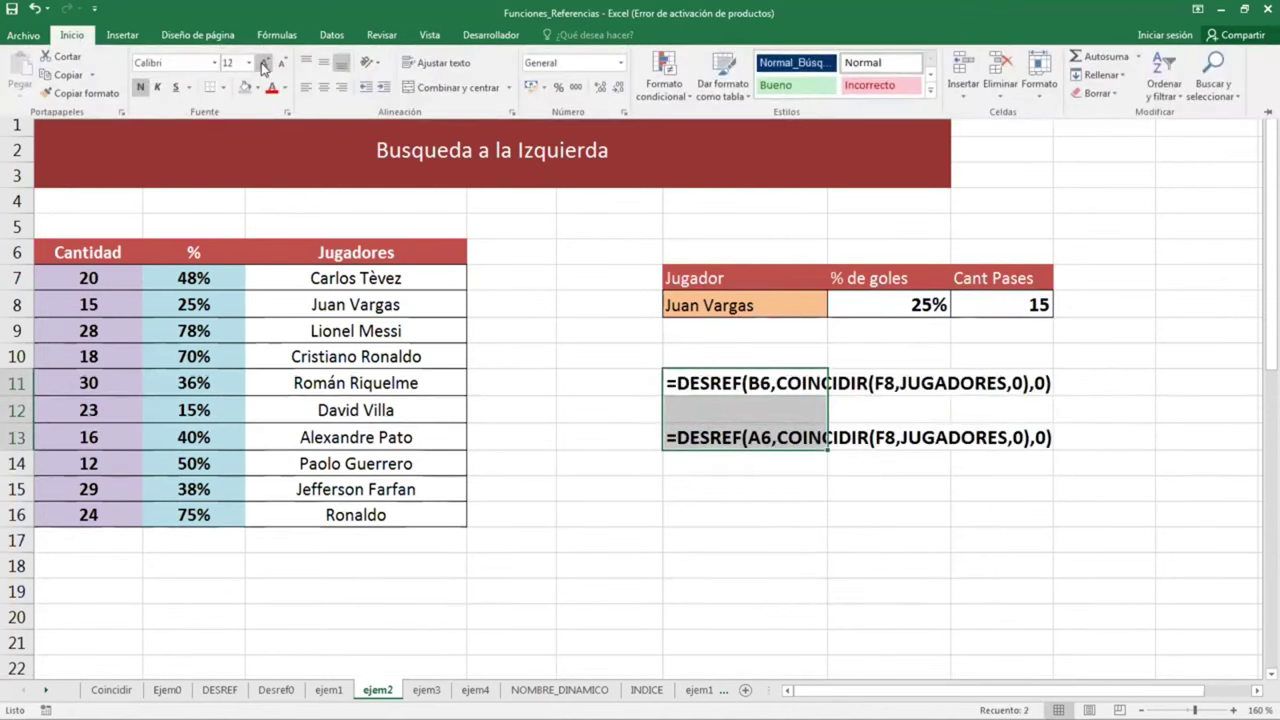
pyautogui.click(263, 64)
pyautogui.click(740, 585)
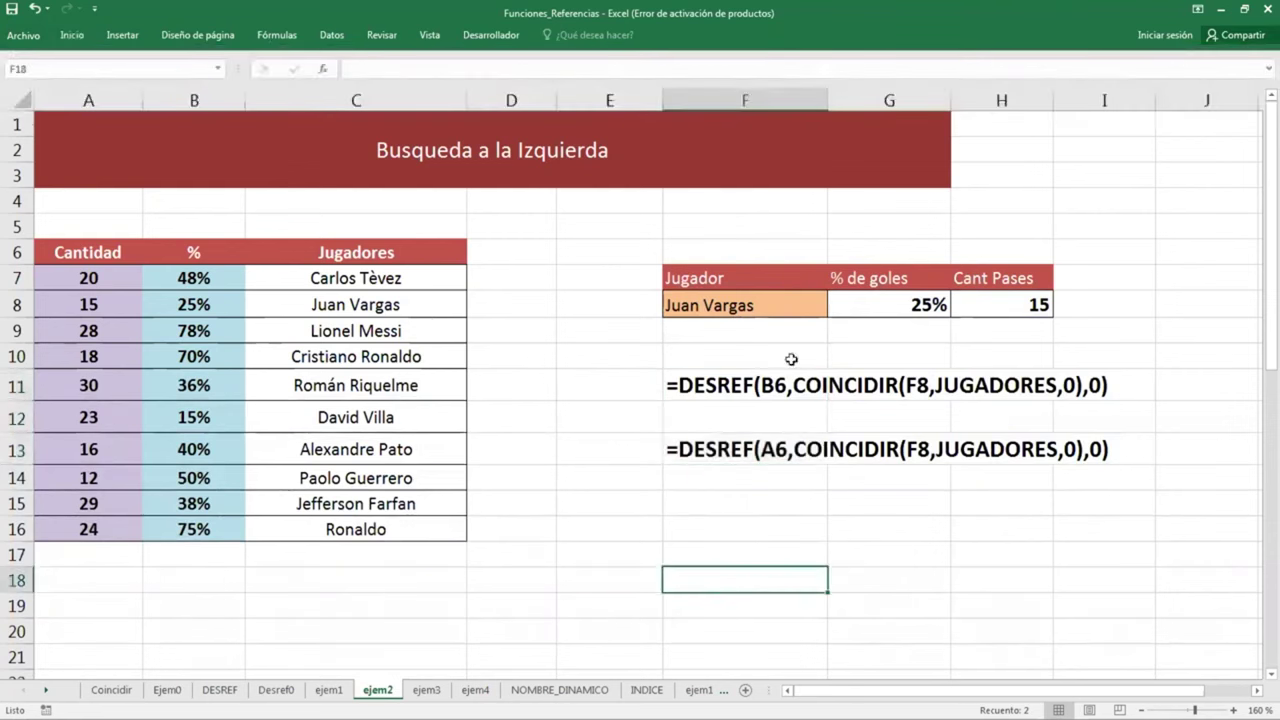
# Choose Román Riquelme, then Alexandre Pato, from the F8 player drop-down
pyautogui.click(809, 304)
pyautogui.click(835, 309)
pyautogui.click(767, 374)
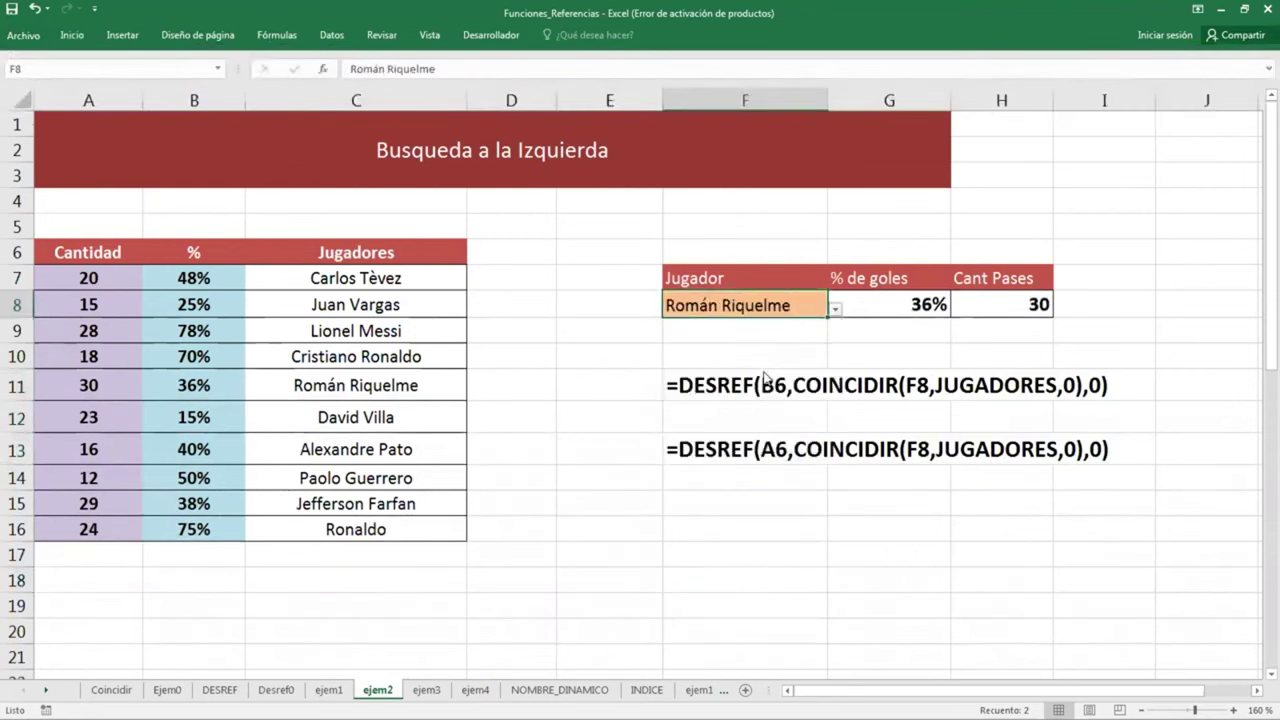
pyautogui.click(694, 503)
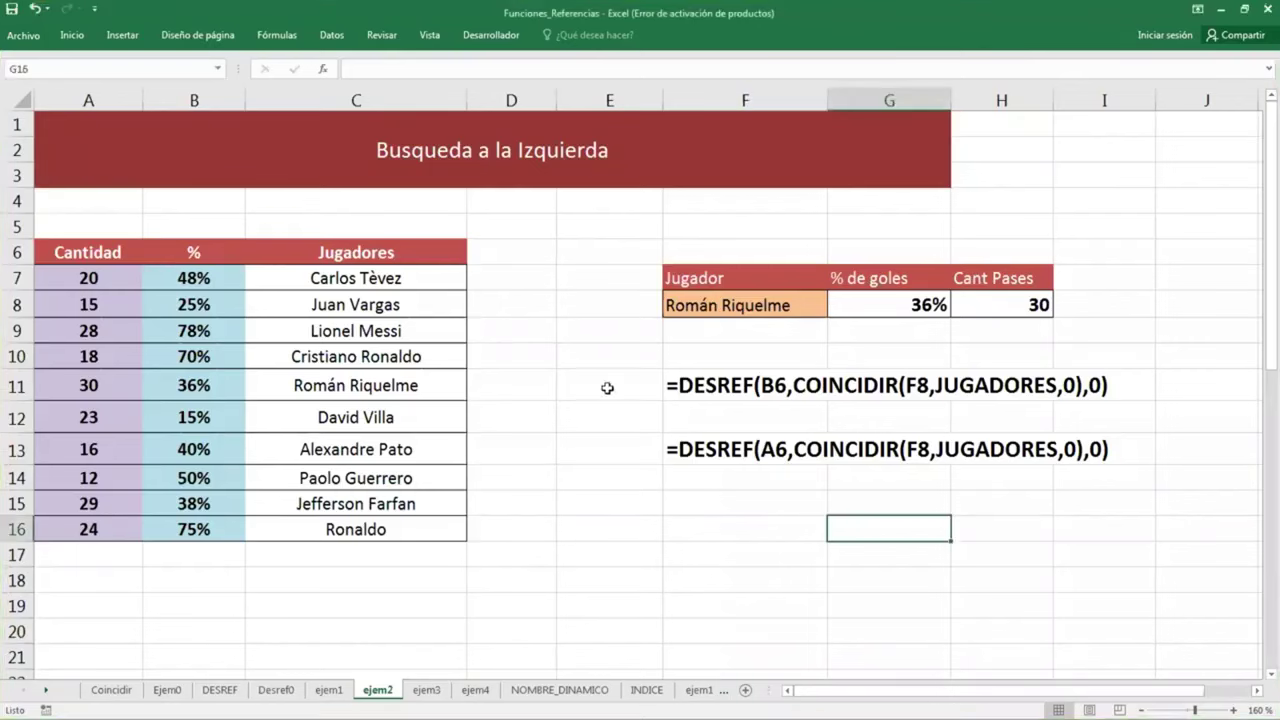
pyautogui.click(780, 305)
pyautogui.click(835, 312)
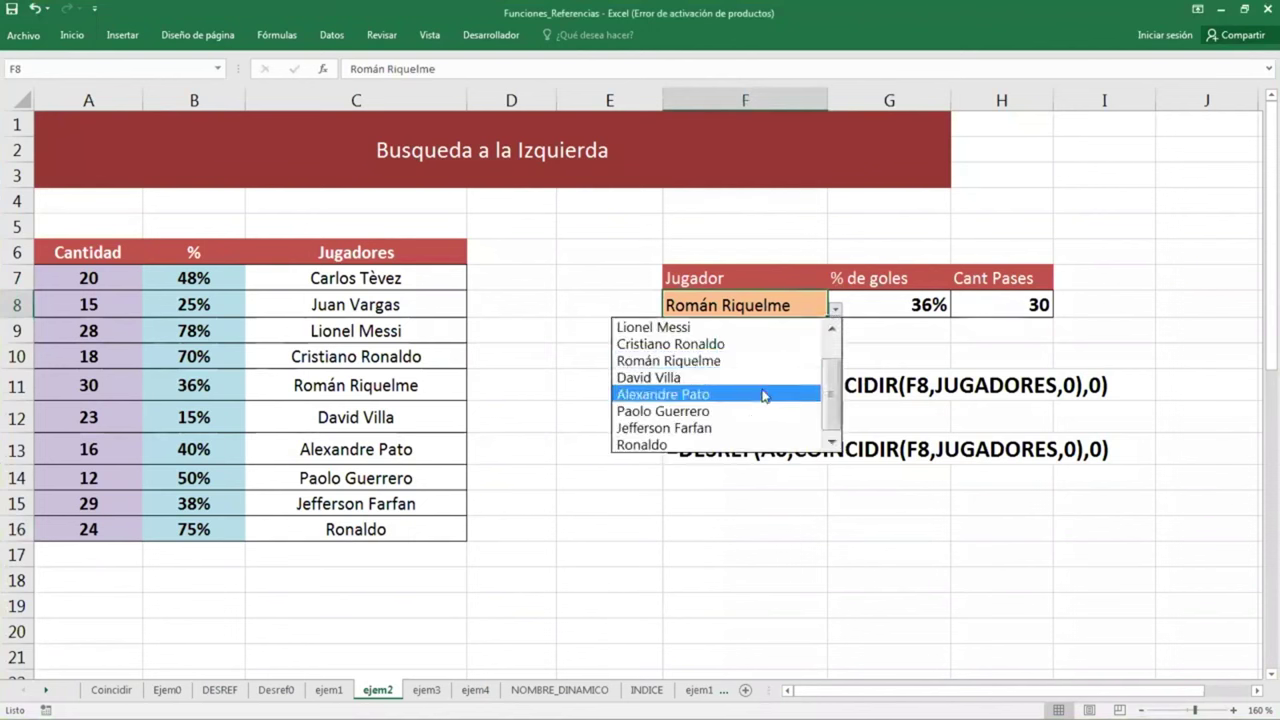
pyautogui.click(740, 394)
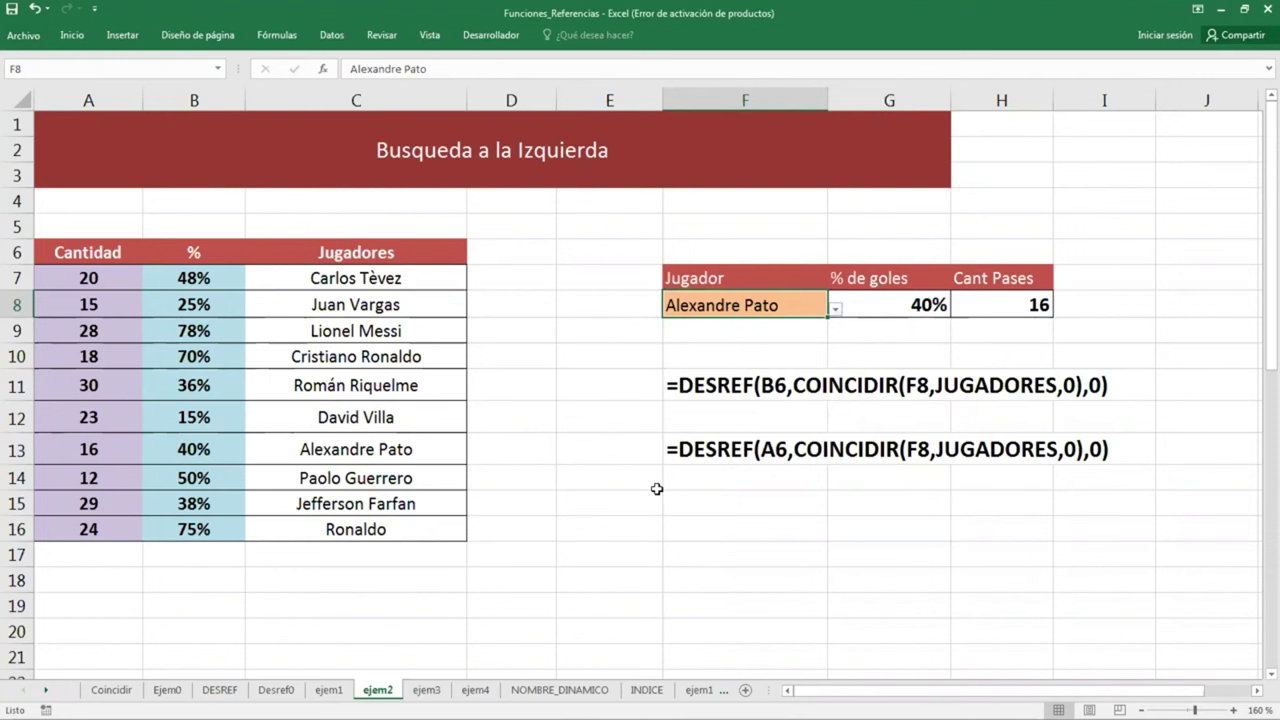
# Pick Bolivia in the B41 country drop-down and check the C41:E41 results
pyautogui.click(684, 521)
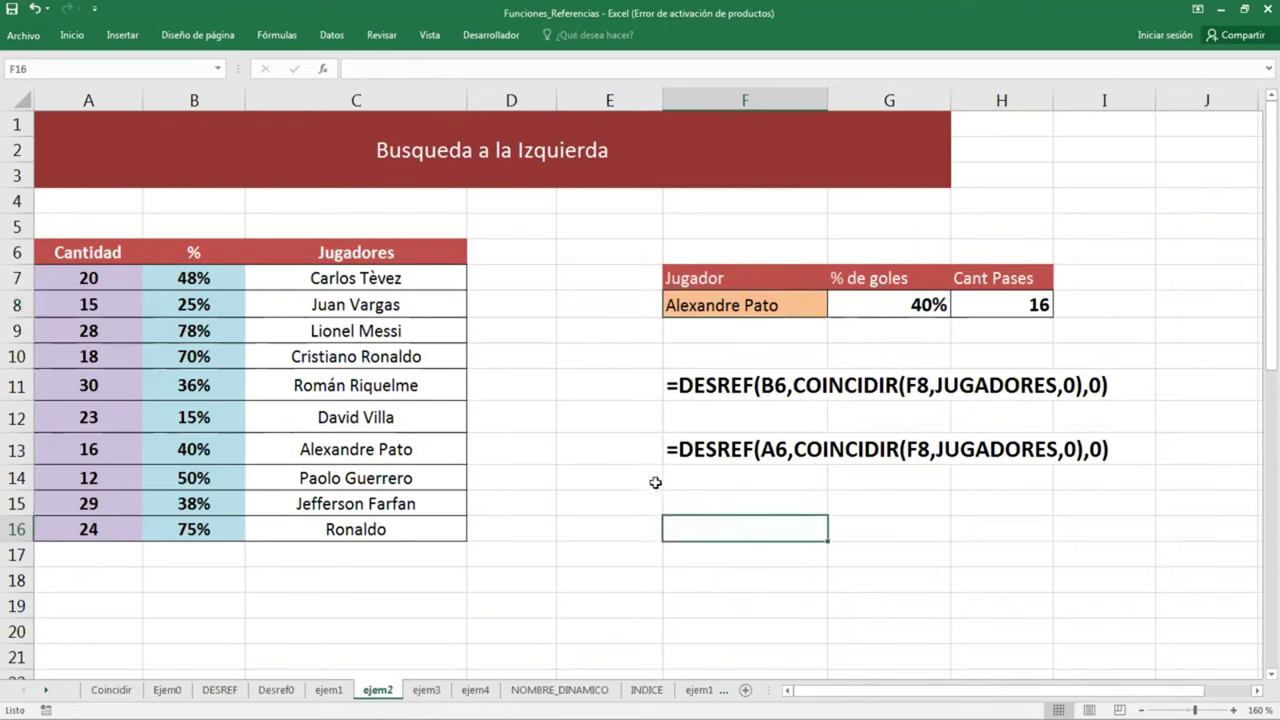
pyautogui.scroll(-1, 656, 483)
pyautogui.scroll(-2, 656, 481)
pyautogui.scroll(-1, 657, 480)
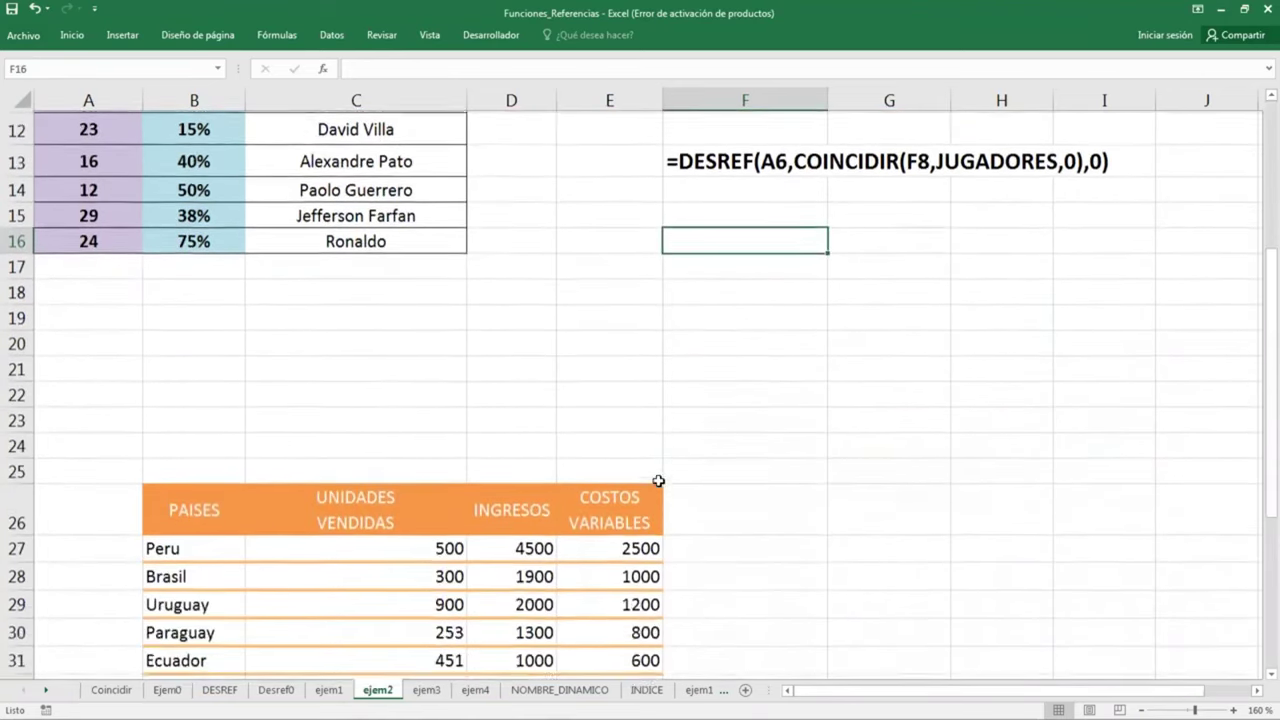
pyautogui.scroll(-2, 652, 478)
pyautogui.scroll(-2, 645, 540)
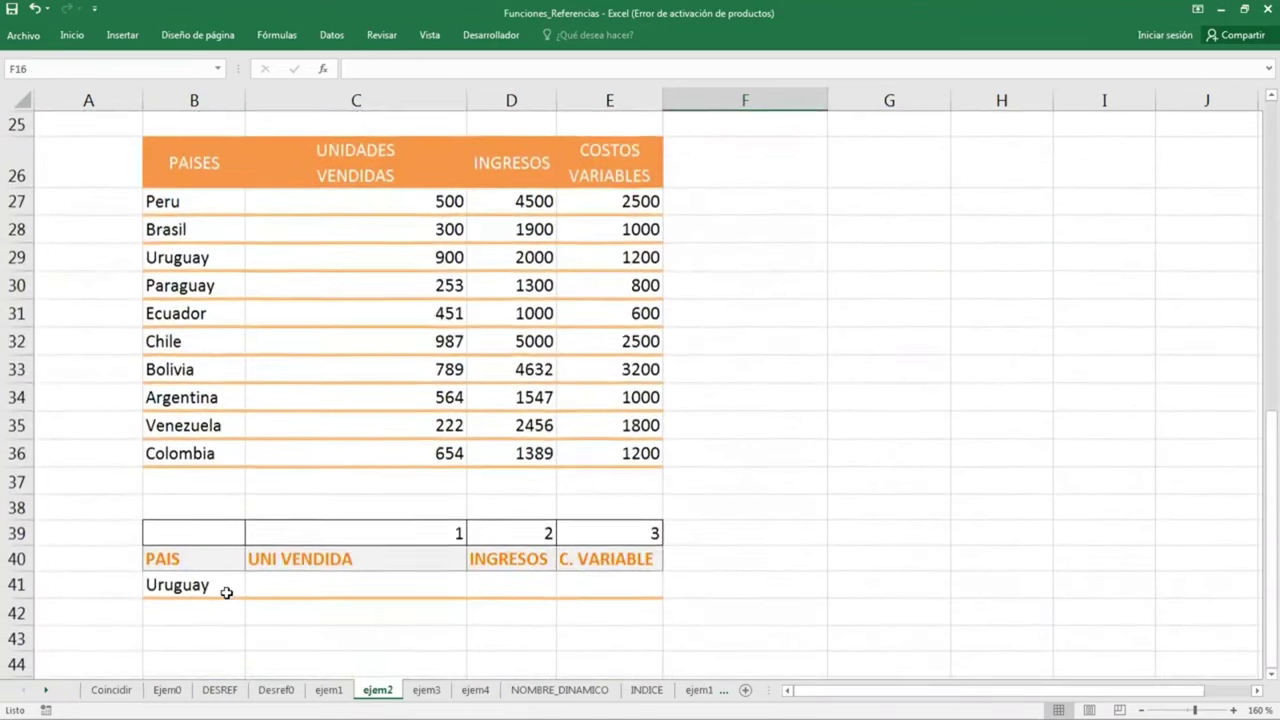
pyautogui.click(228, 588)
pyautogui.click(253, 591)
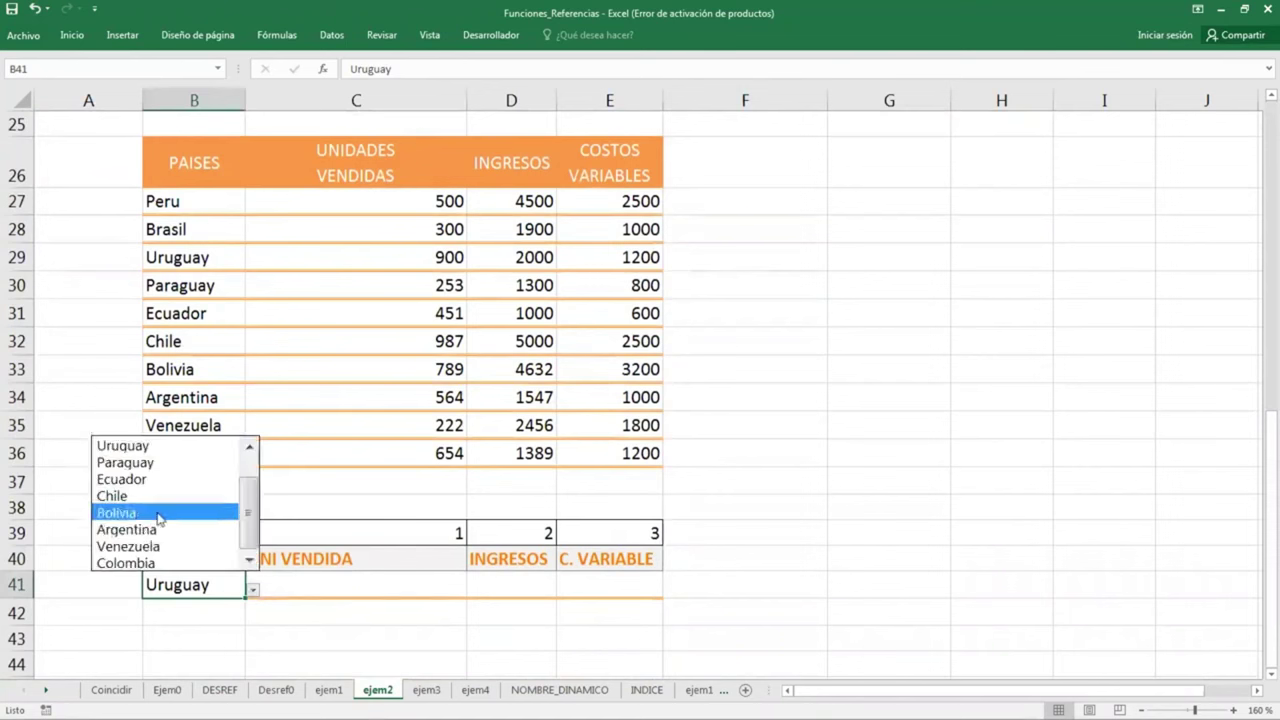
pyautogui.click(163, 511)
pyautogui.click(340, 585)
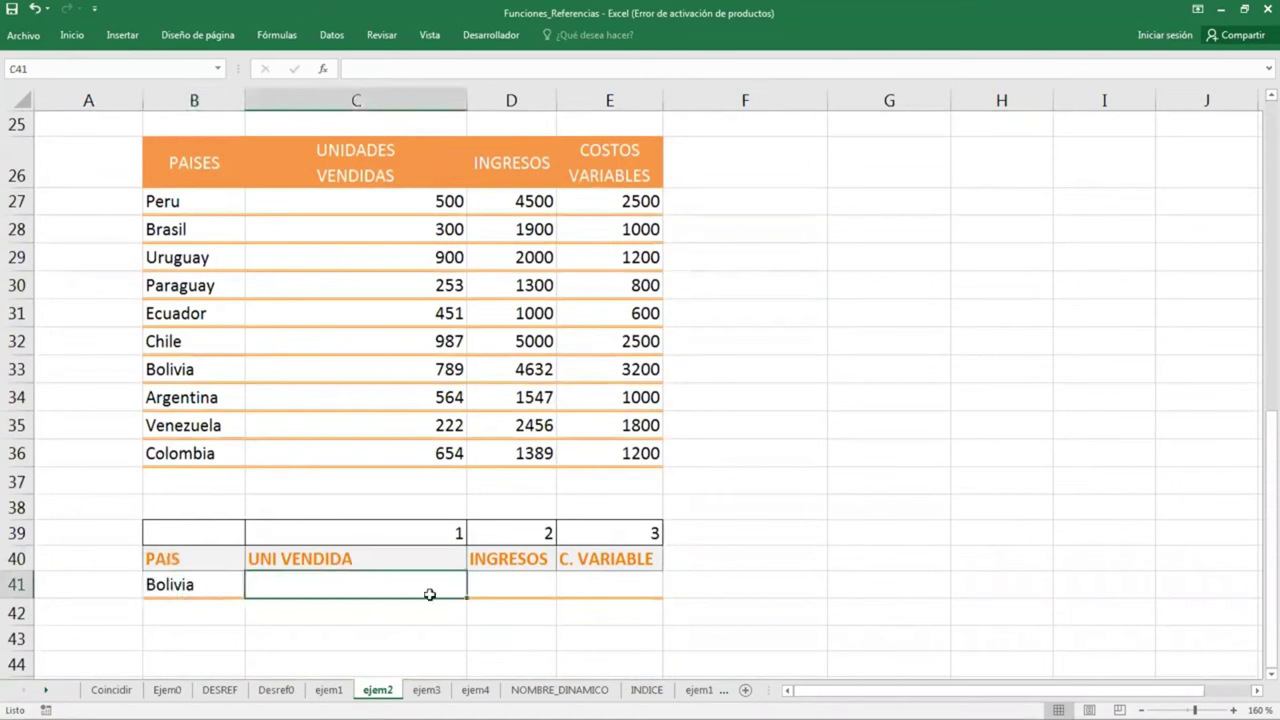
pyautogui.click(518, 587)
pyautogui.click(602, 583)
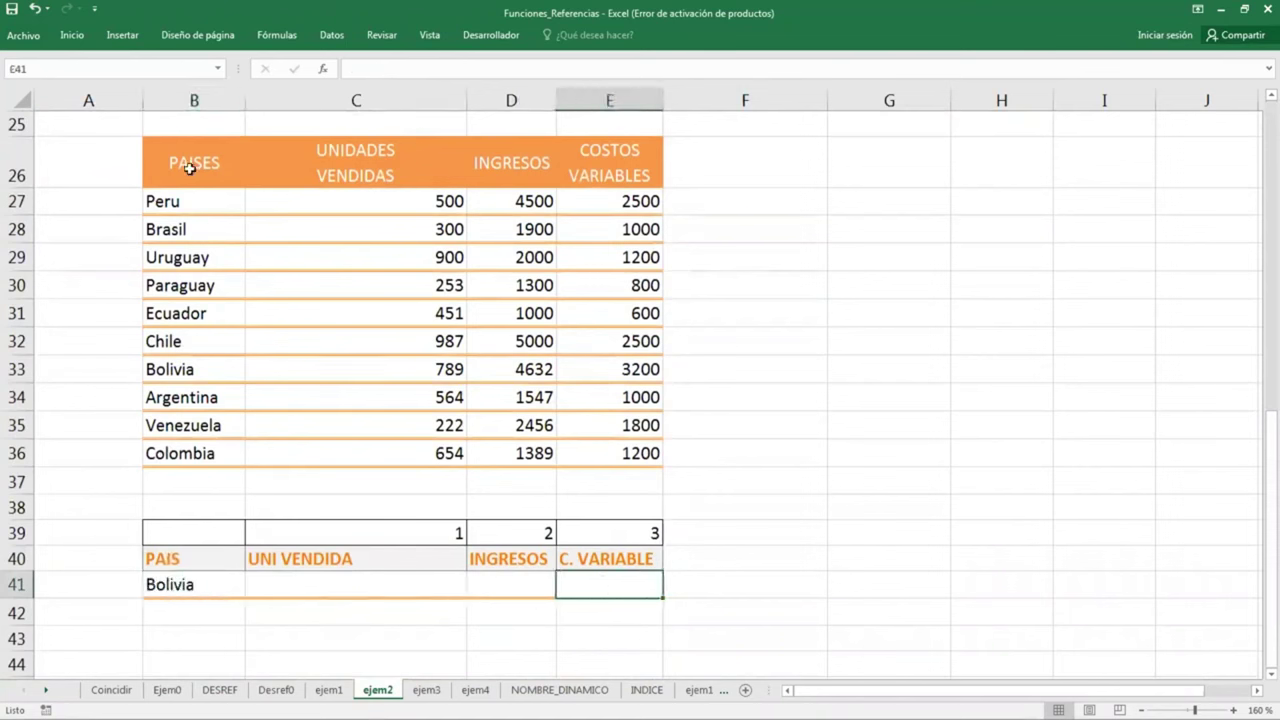
# Highlight the PAISES table B26:E36 for review, then return to the top
pyautogui.moveTo(189, 166); pyautogui.dragTo(590, 443)
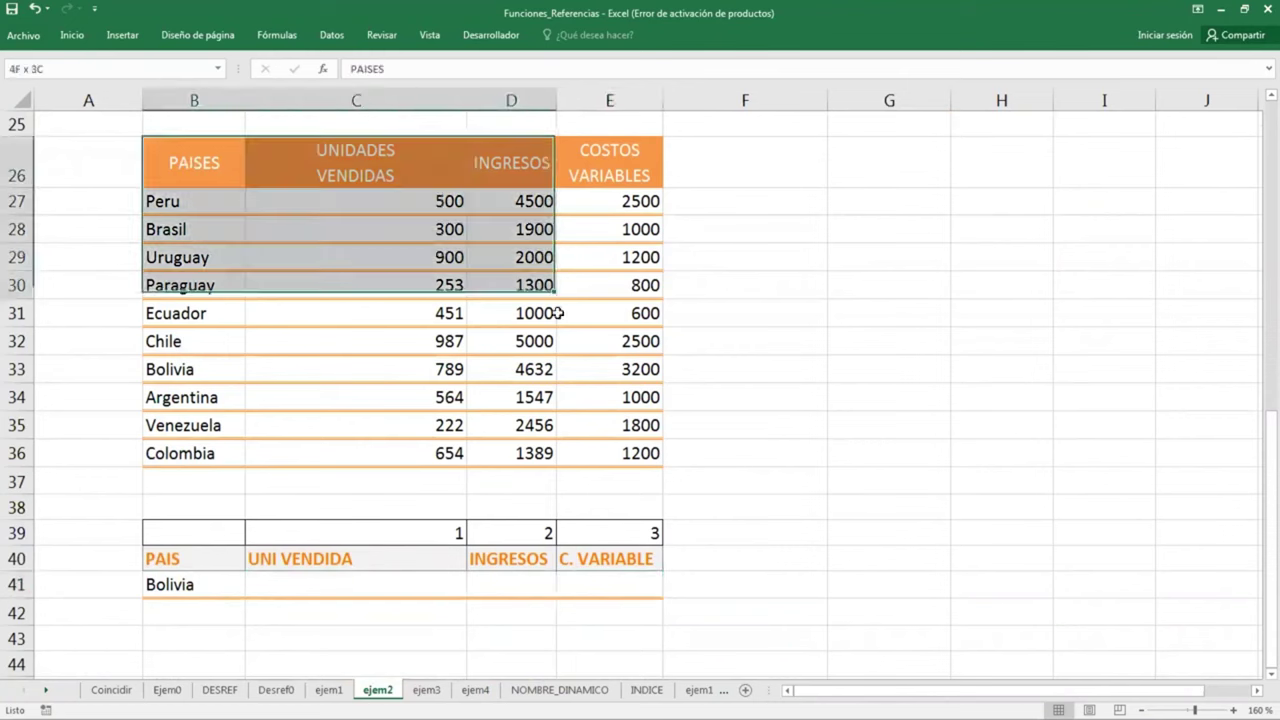
pyautogui.click(223, 586)
pyautogui.click(357, 578)
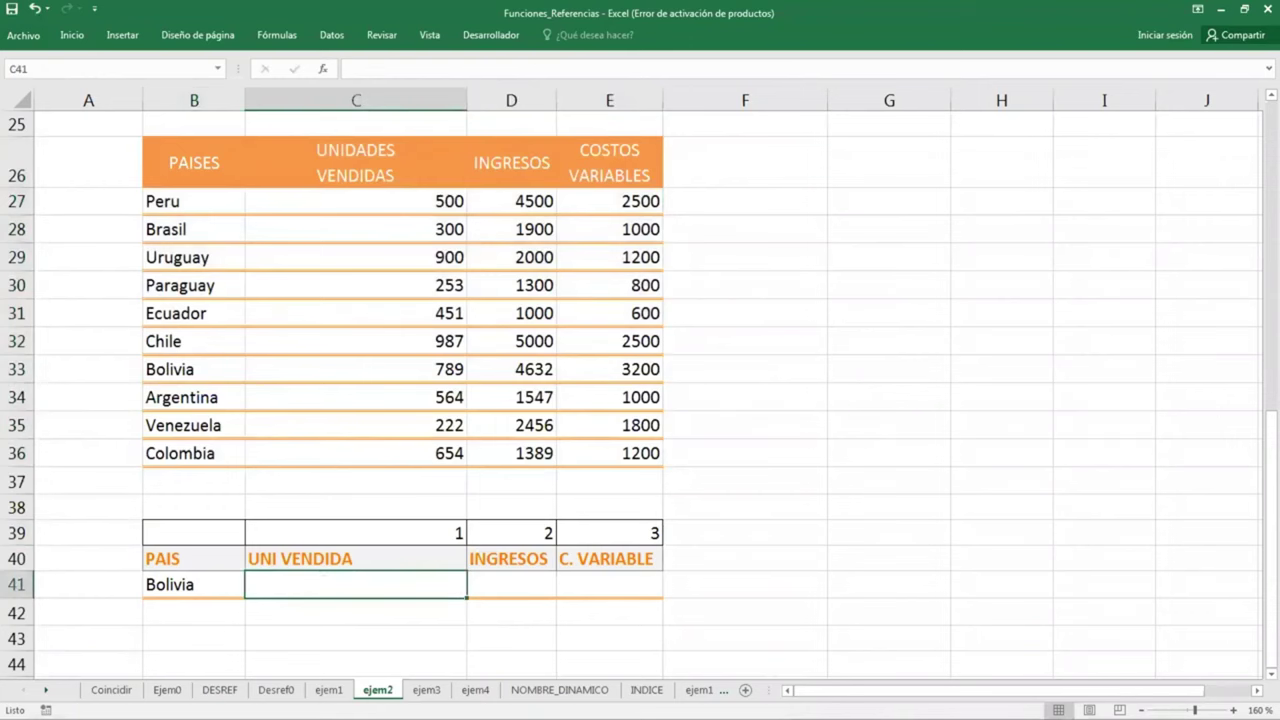
pyautogui.click(938, 508)
pyautogui.scroll(3, 574, 505)
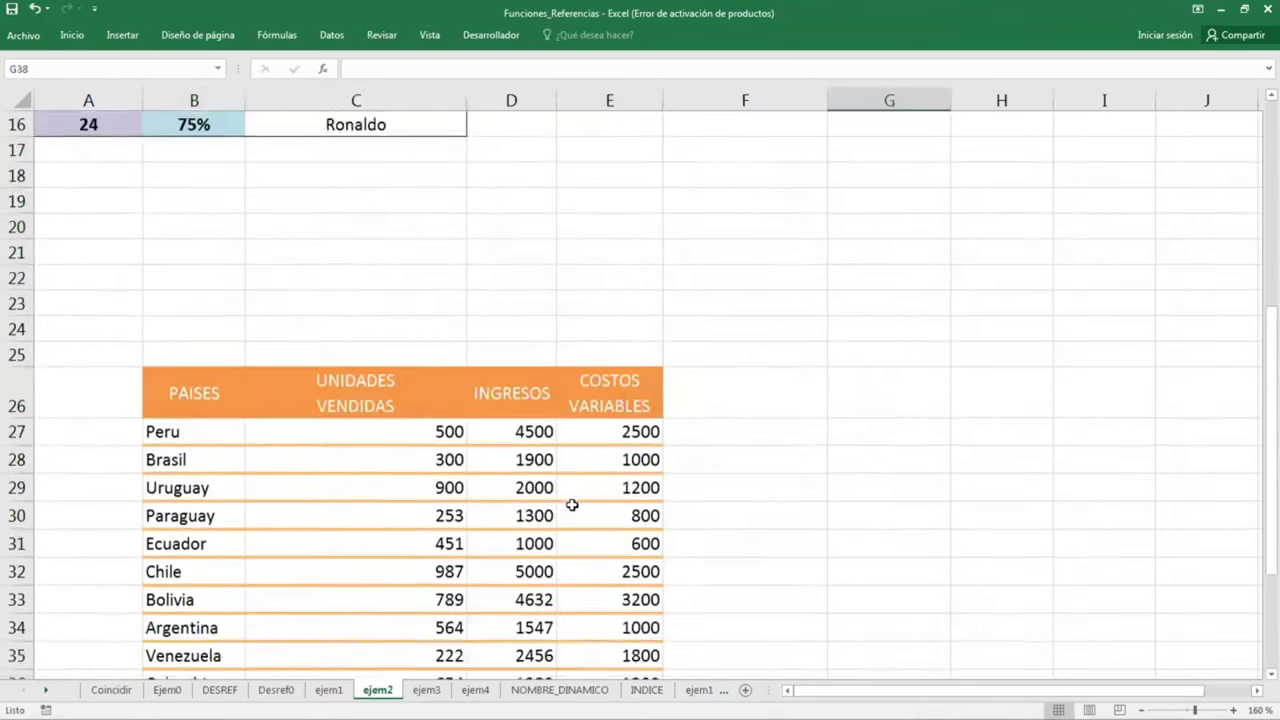
pyautogui.scroll(2, 574, 505)
pyautogui.scroll(1, 574, 505)
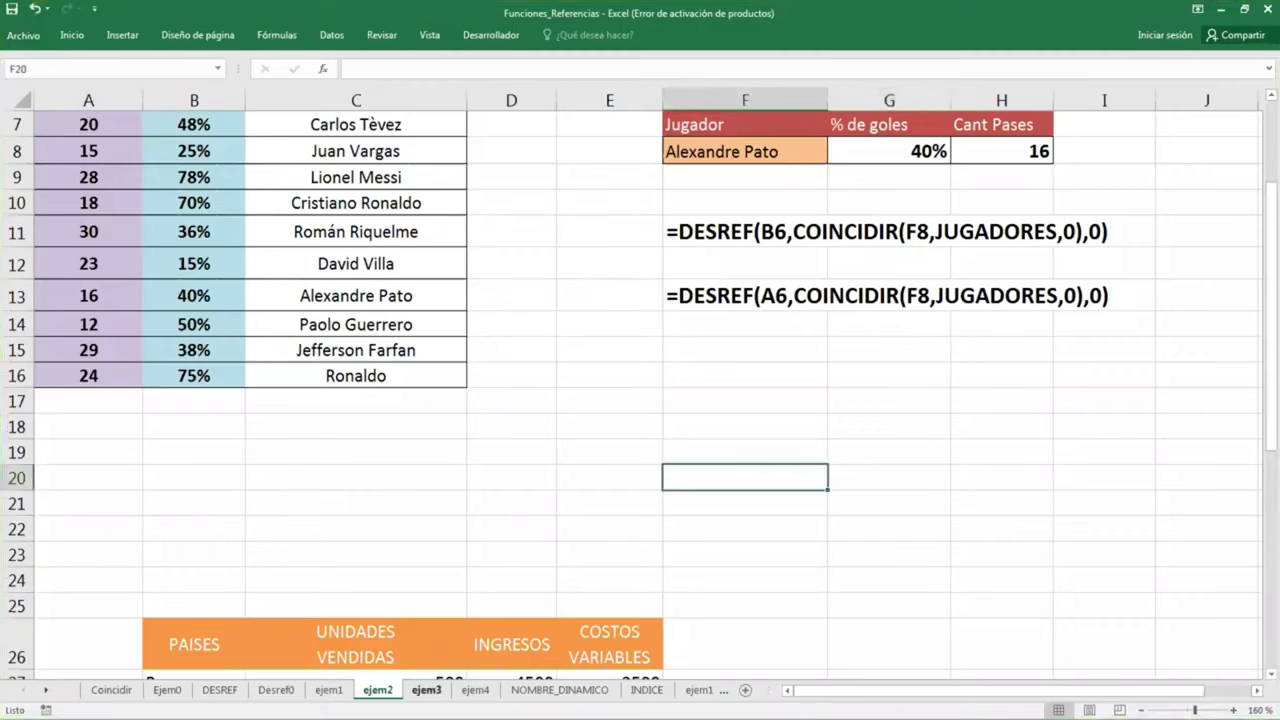
# On ejem3, remove the NOMBRE VENDEDOR table in rows 22–27 and narrow column A to about 9.14
pyautogui.hotkey('ctrl', 'pagedown')
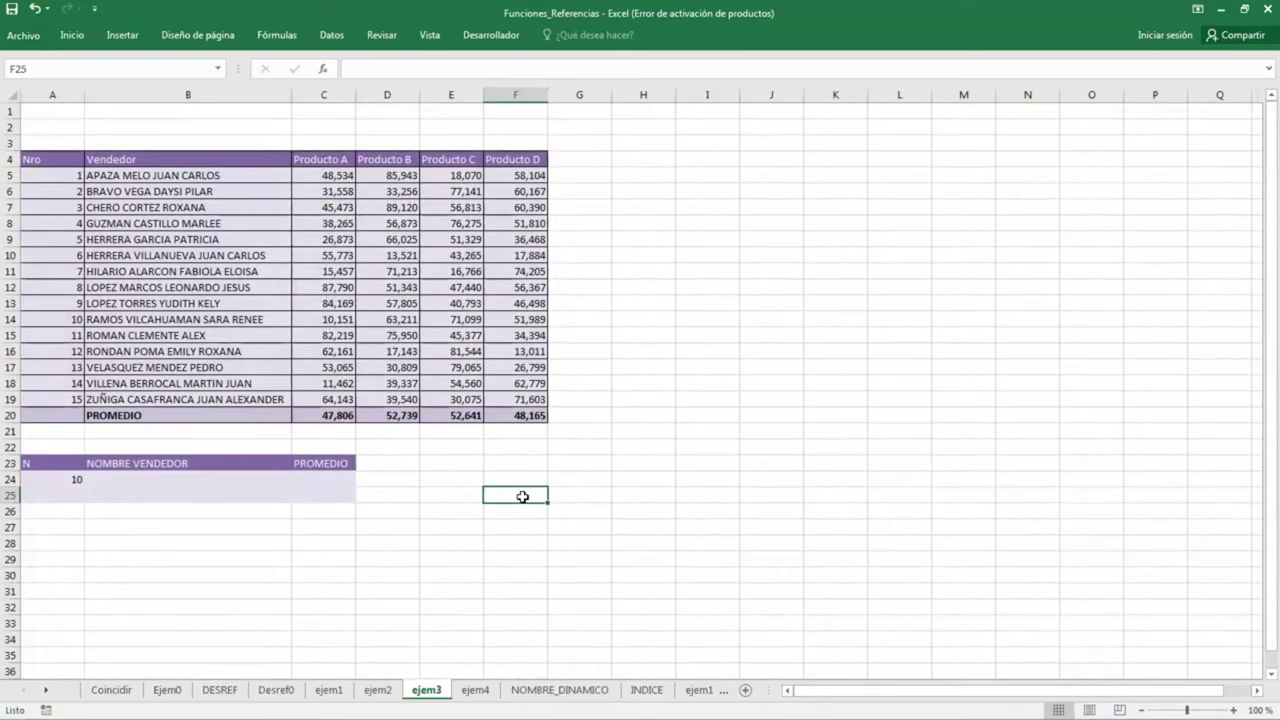
pyautogui.scroll(1, 514, 466)
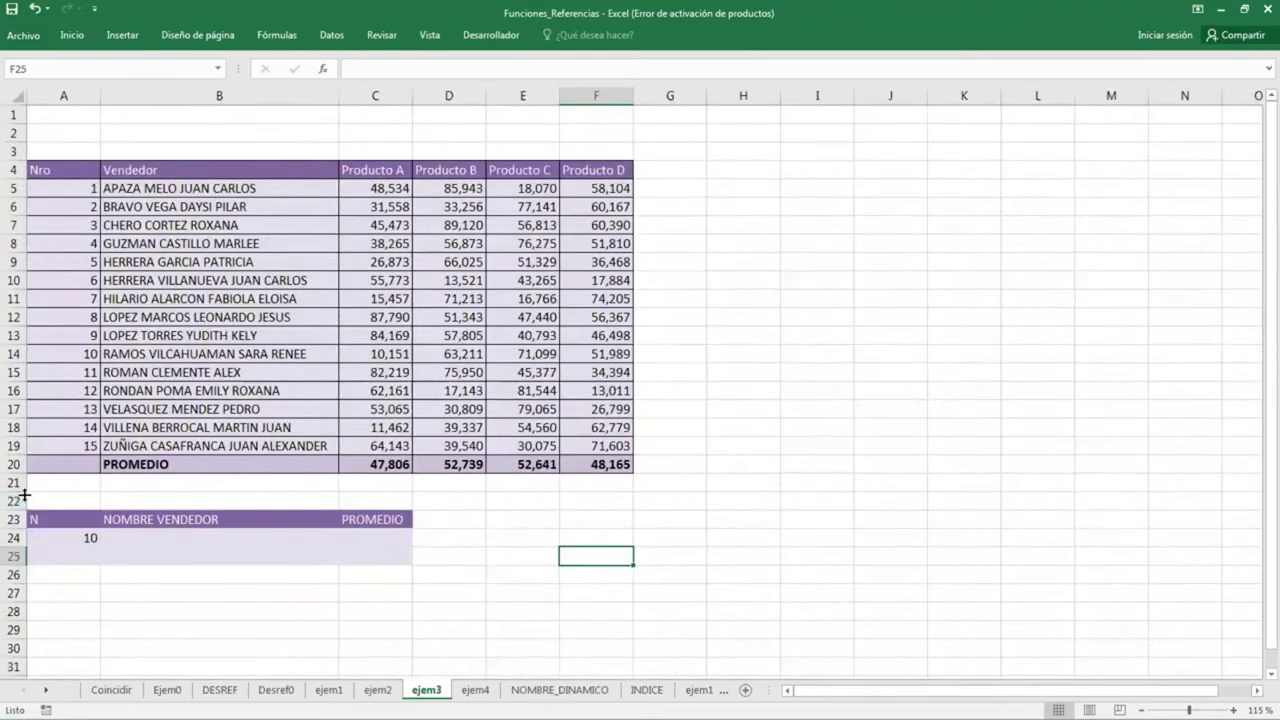
pyautogui.moveTo(24, 494); pyautogui.dragTo(14, 593)
pyautogui.rightClick(128, 582)
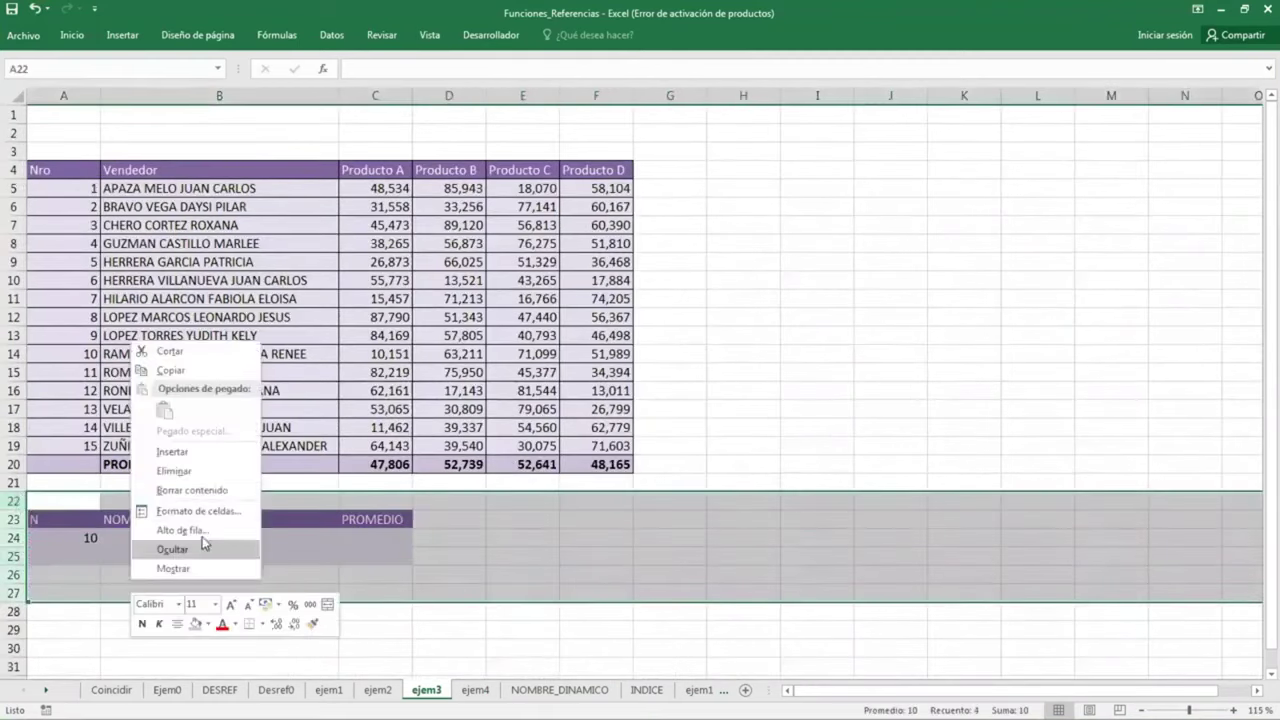
pyautogui.click(174, 471)
pyautogui.click(449, 556)
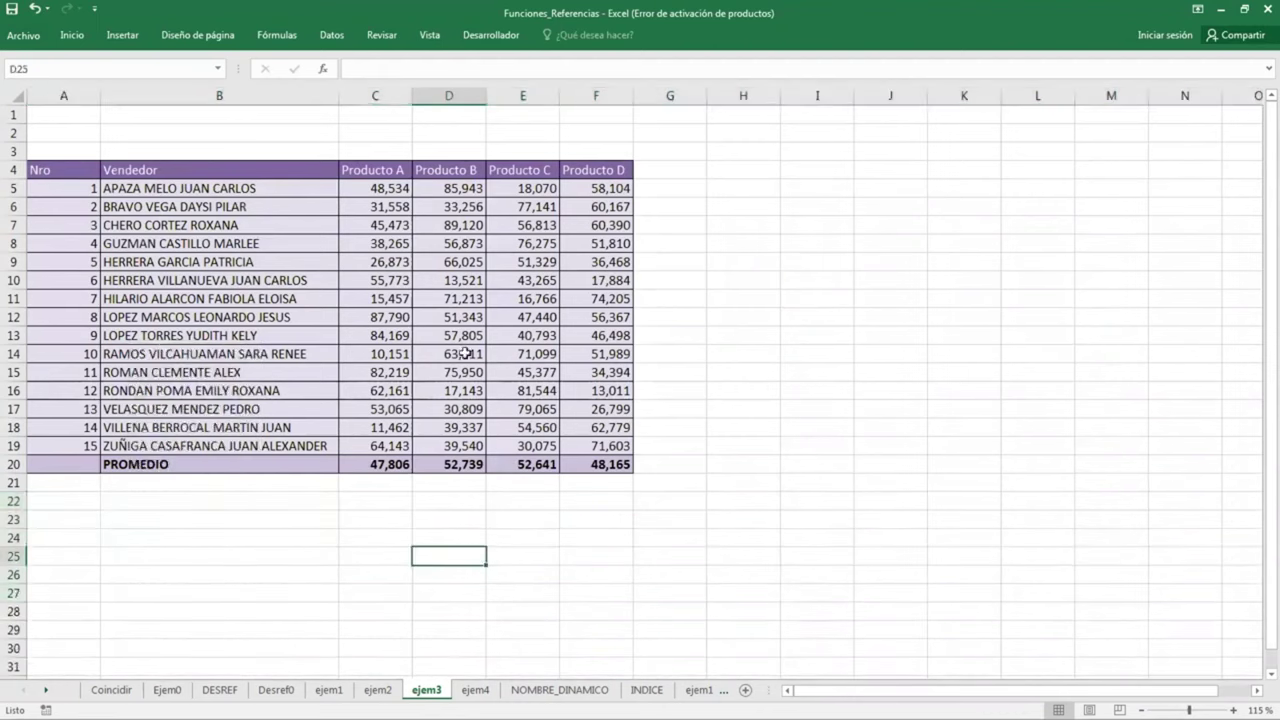
pyautogui.moveTo(100, 100); pyautogui.dragTo(64, 116)
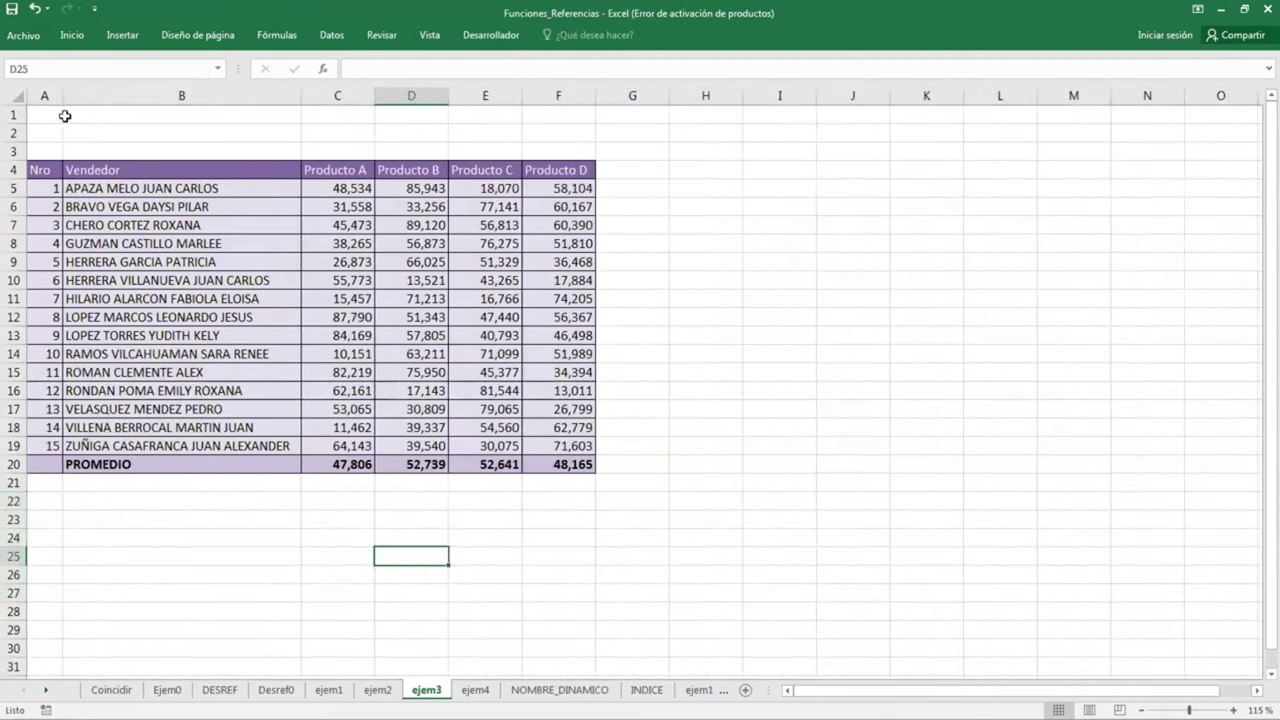
pyautogui.click(713, 320)
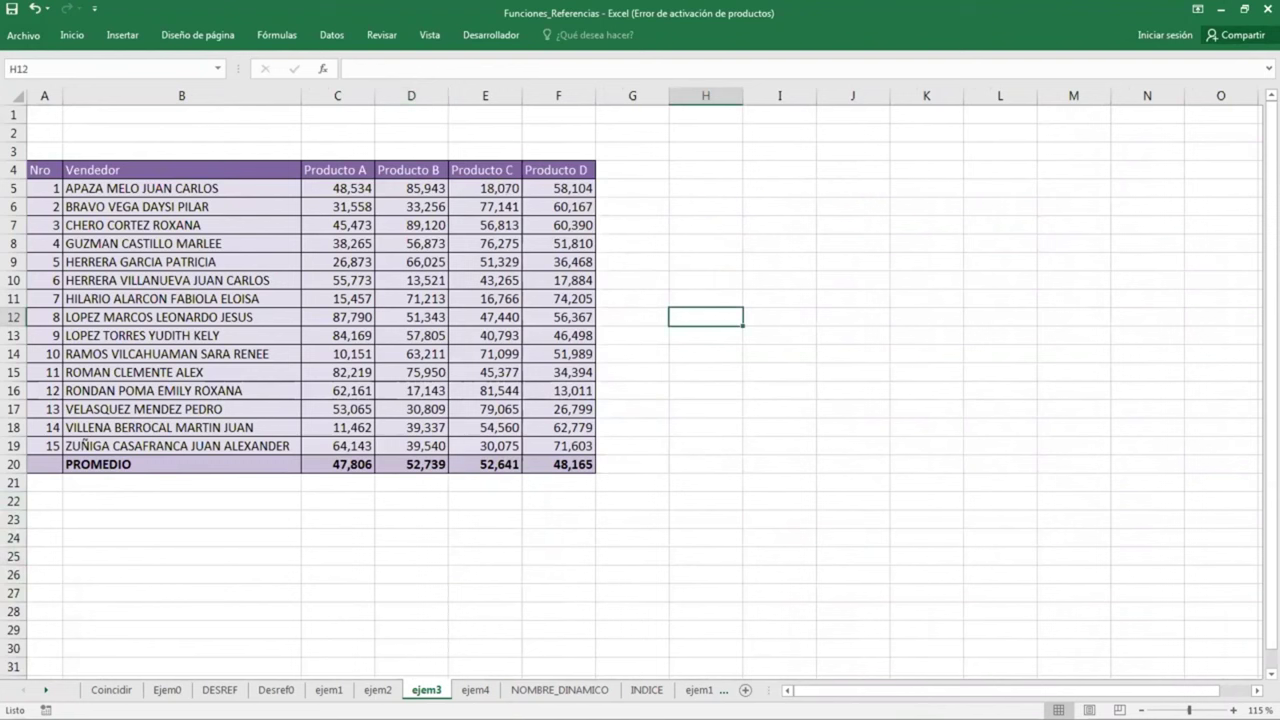
# Enter the Vendedor label in I2 and widen column J for long names
pyautogui.click(766, 135)
pyautogui.write('V')
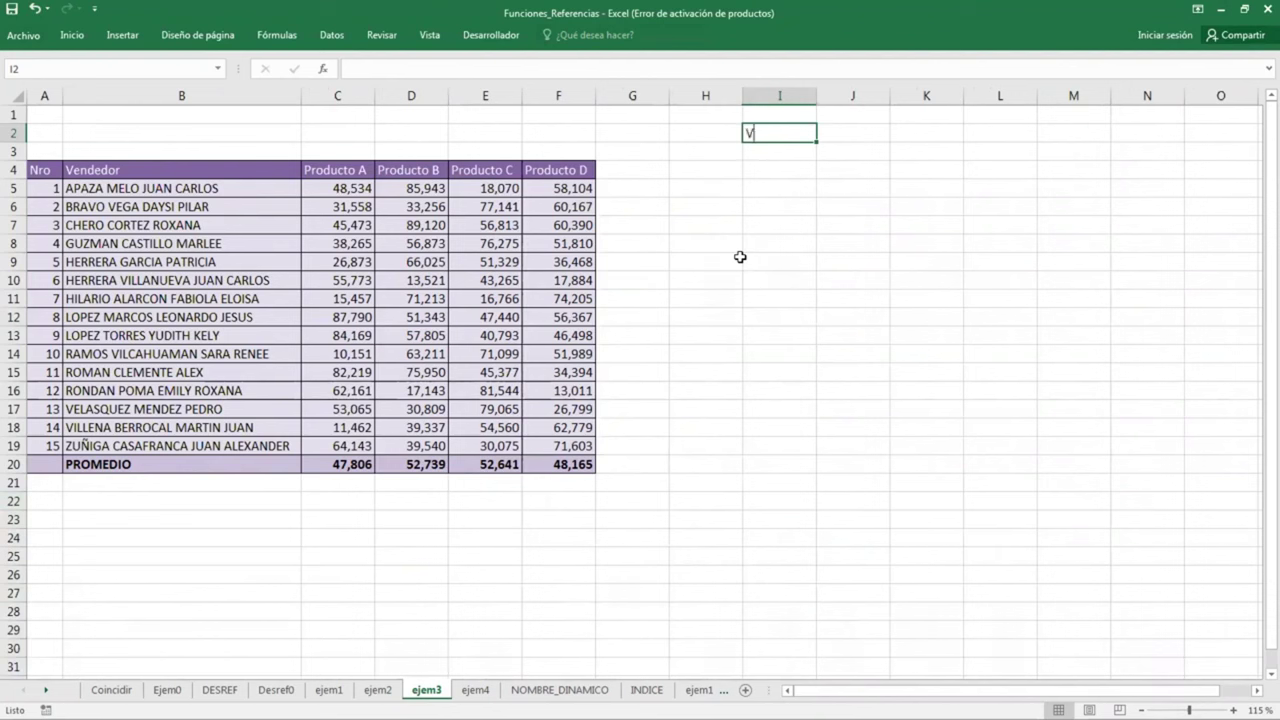
pyautogui.write('endedo')
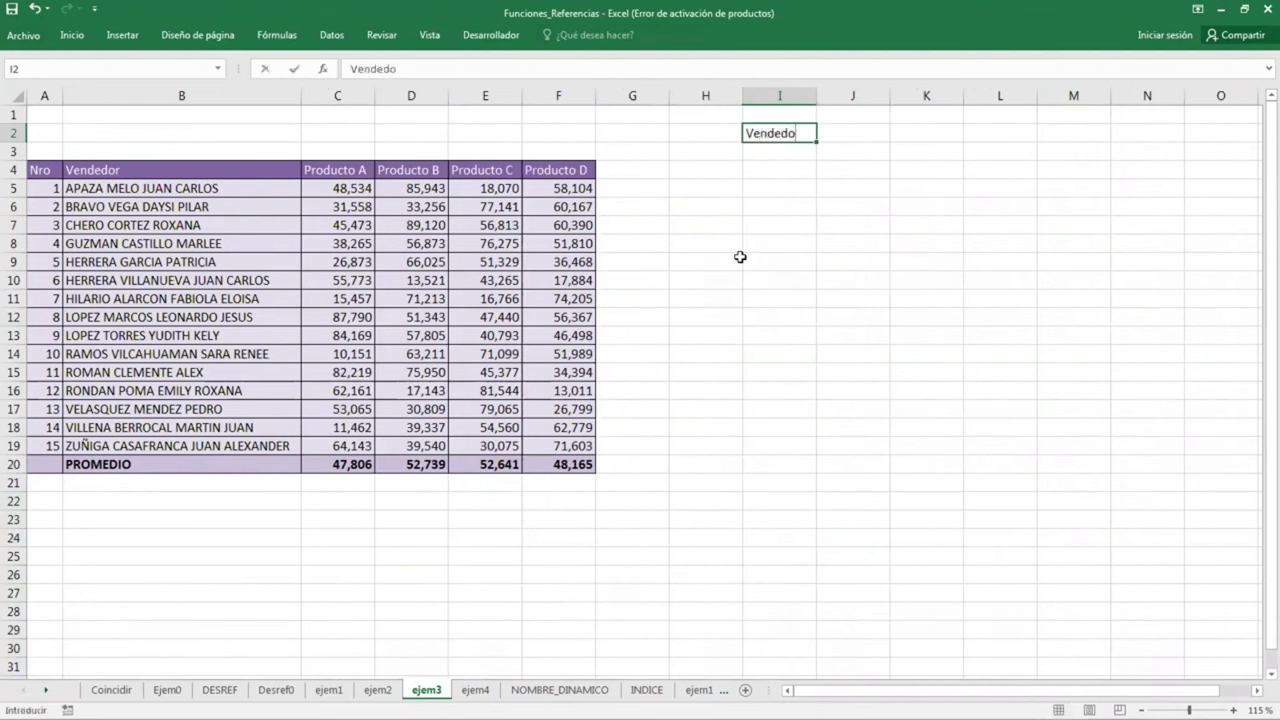
pyautogui.write('r')
pyautogui.press('Return')
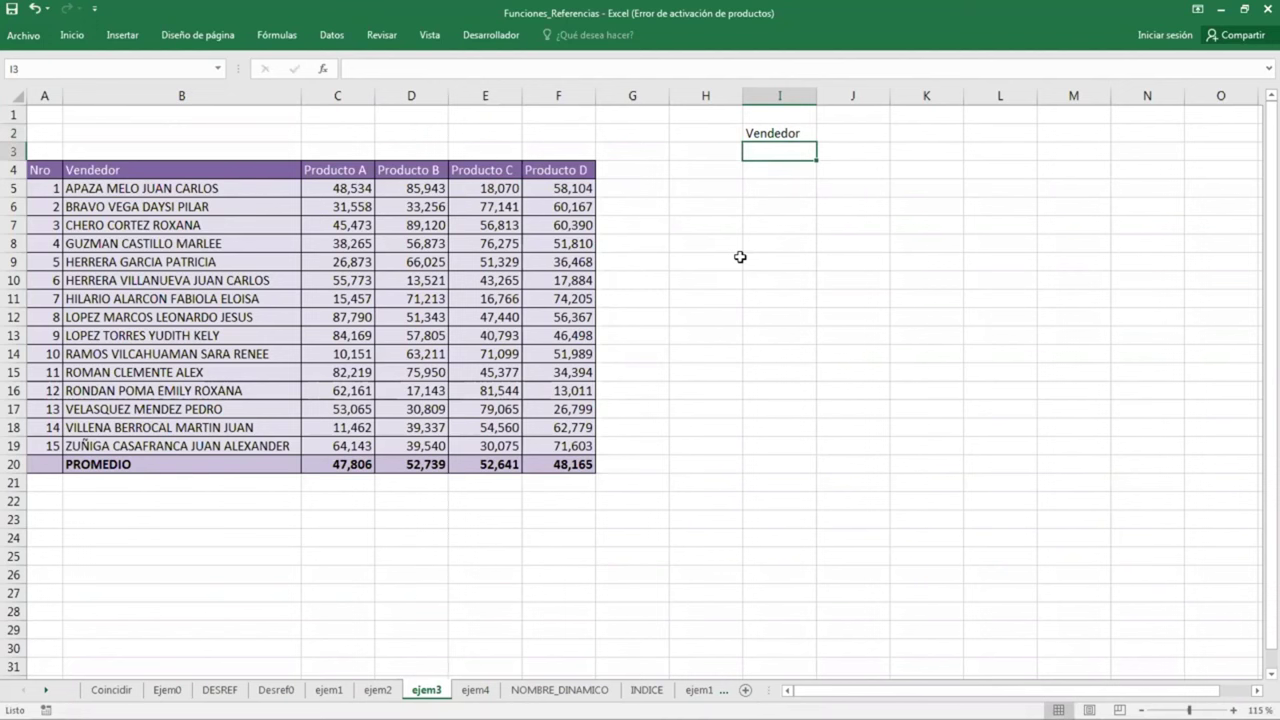
pyautogui.click(776, 136)
pyautogui.moveTo(890, 95); pyautogui.dragTo(1130, 105)
# Add borders around I2:J2 and make the Vendedor label bold
pyautogui.moveTo(812, 136); pyautogui.dragTo(906, 134)
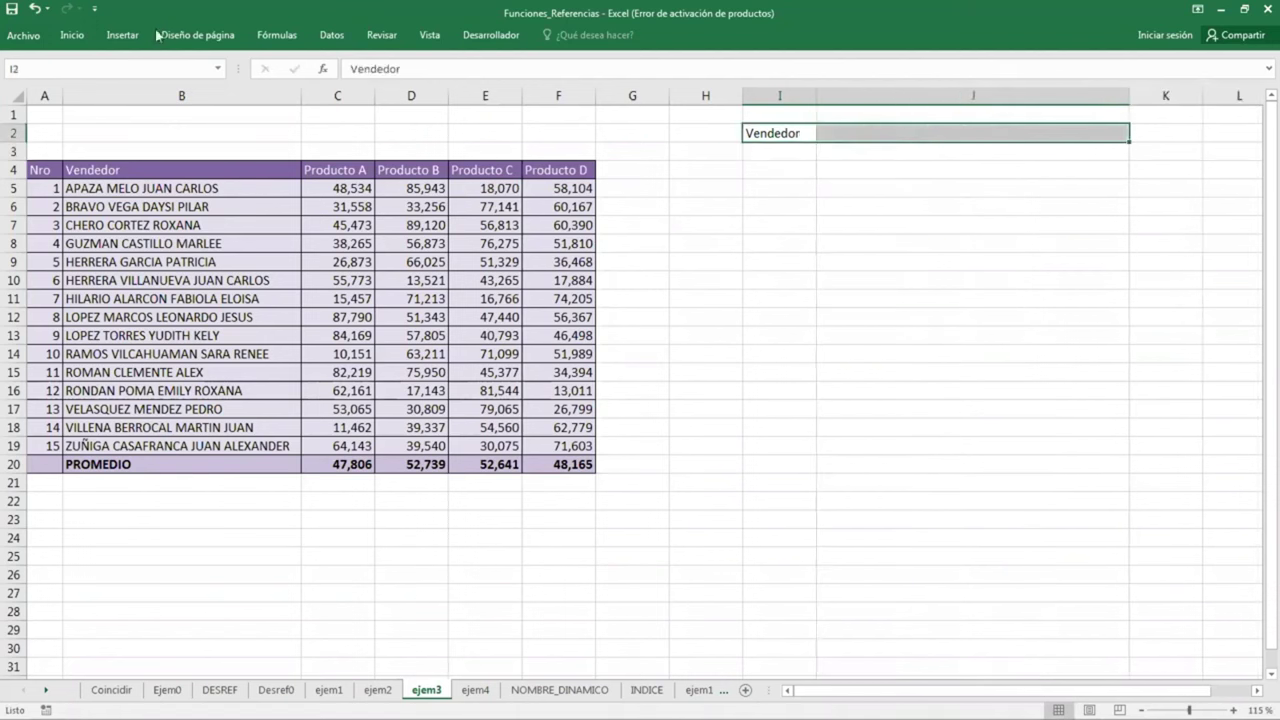
pyautogui.click(72, 35)
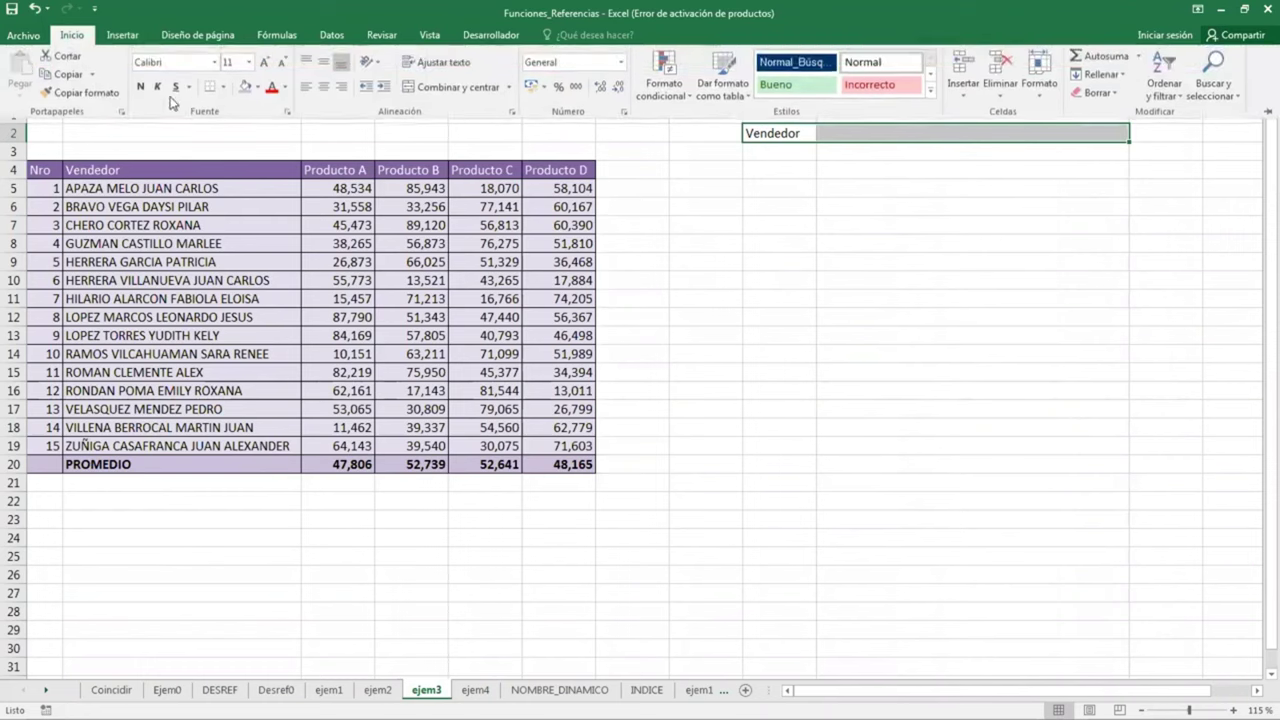
pyautogui.click(225, 88)
pyautogui.click(270, 243)
pyautogui.click(140, 87)
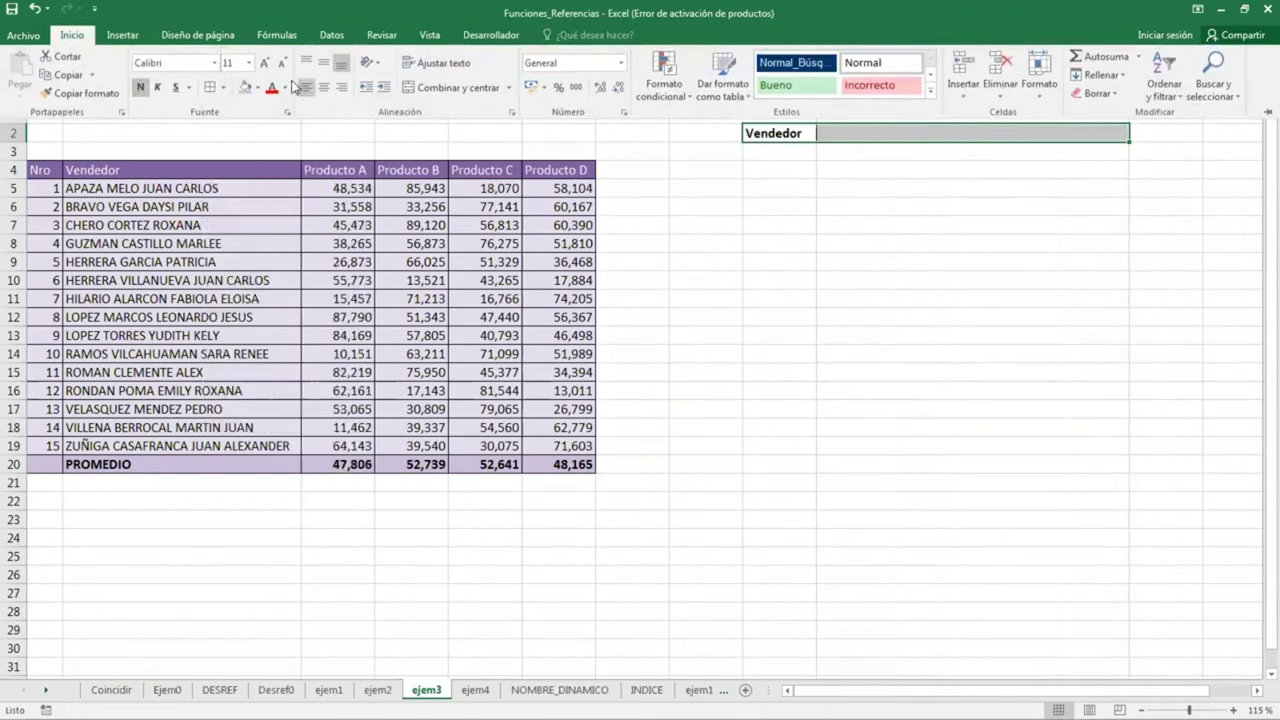
# Give the input cell J2 a purple fill
pyautogui.click(808, 329)
pyautogui.click(857, 137)
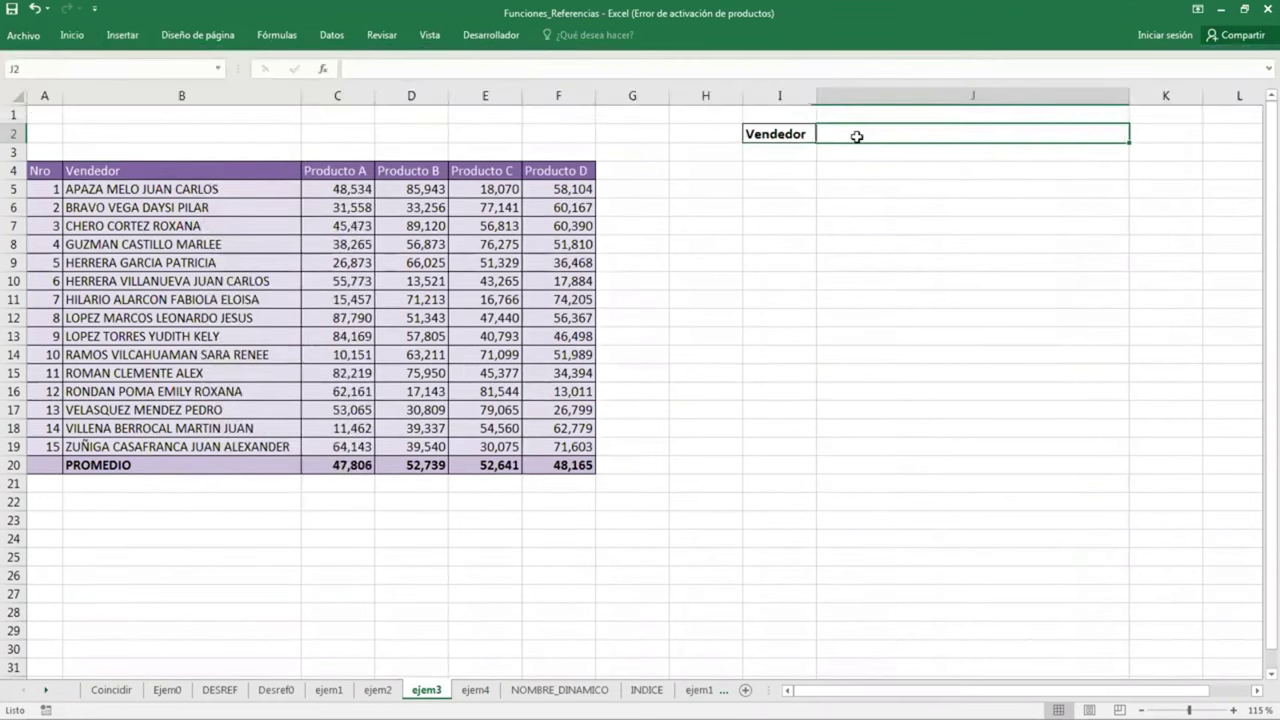
pyautogui.click(72, 35)
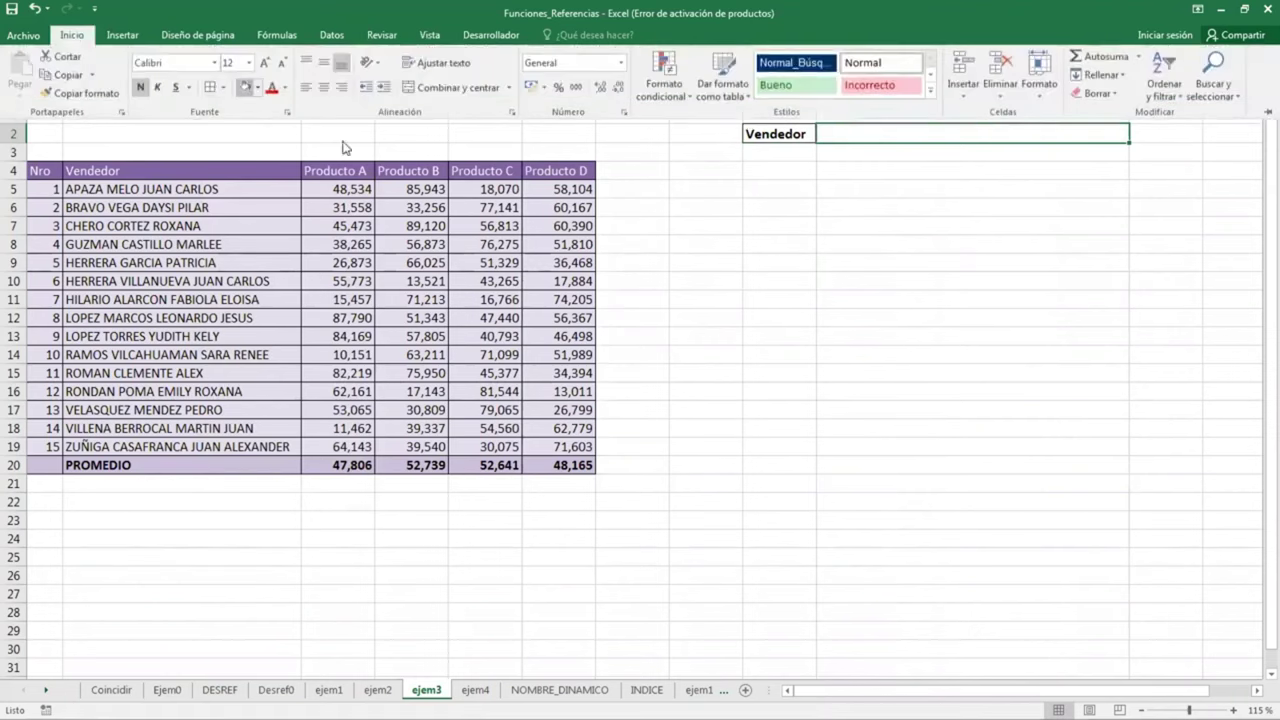
pyautogui.click(245, 87)
pyautogui.click(800, 332)
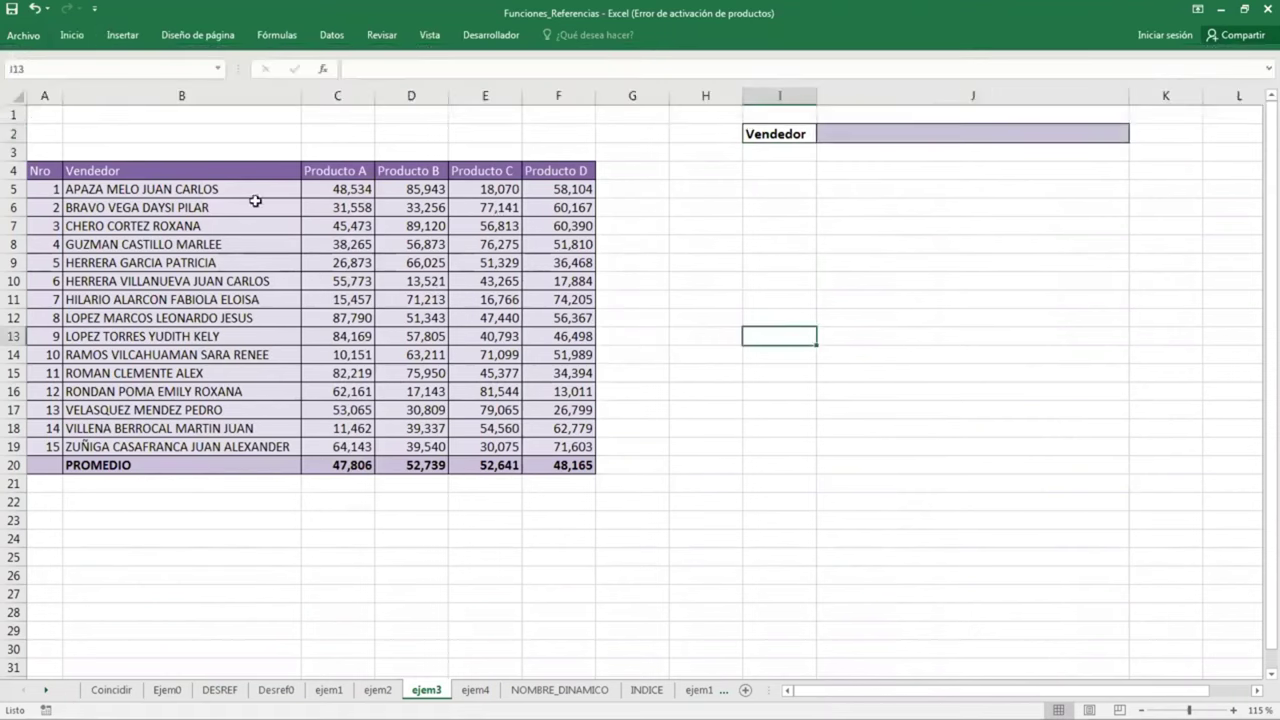
# Fill the seller names B5:B19 with dark orange
pyautogui.moveTo(255, 193); pyautogui.dragTo(290, 447)
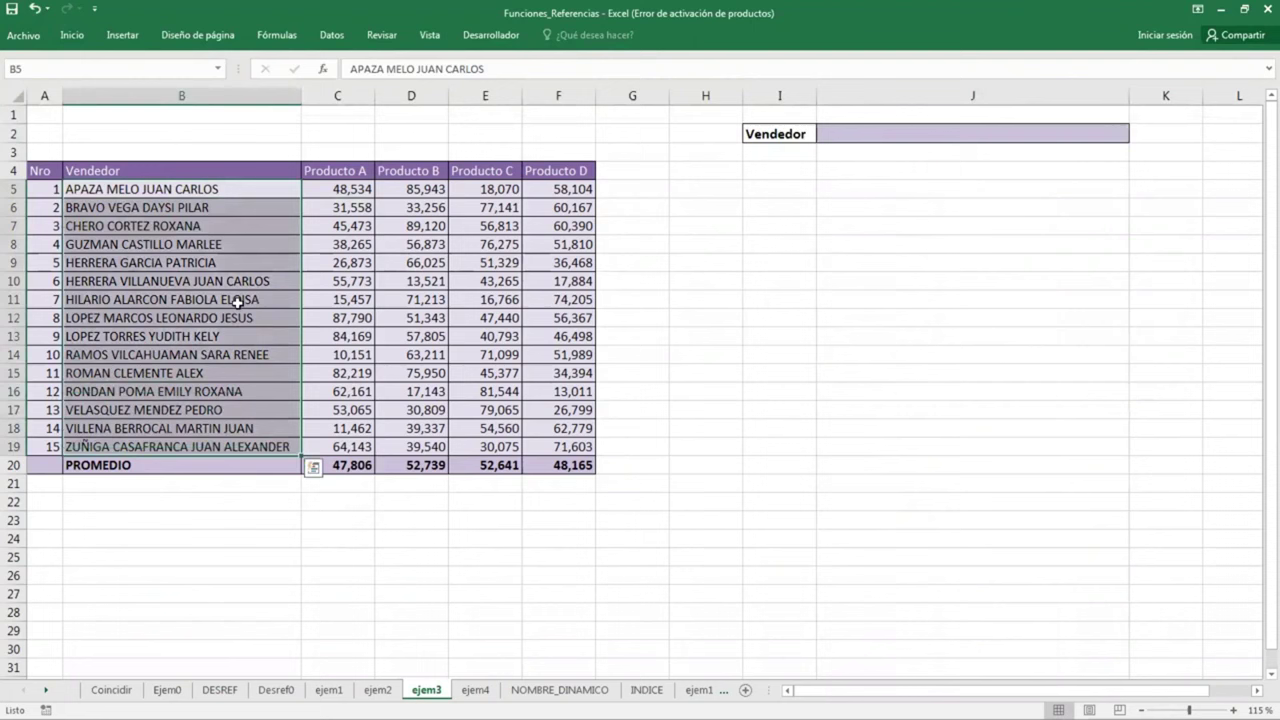
pyautogui.click(72, 35)
pyautogui.click(257, 87)
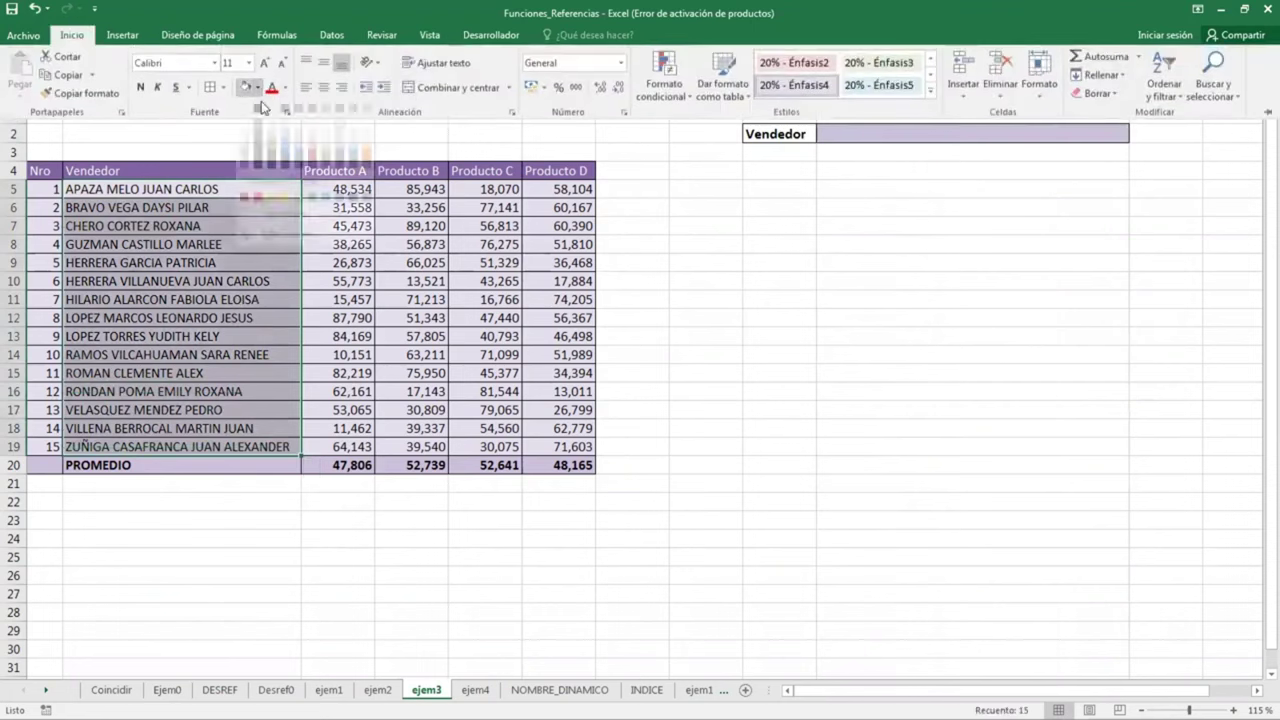
pyautogui.click(366, 162)
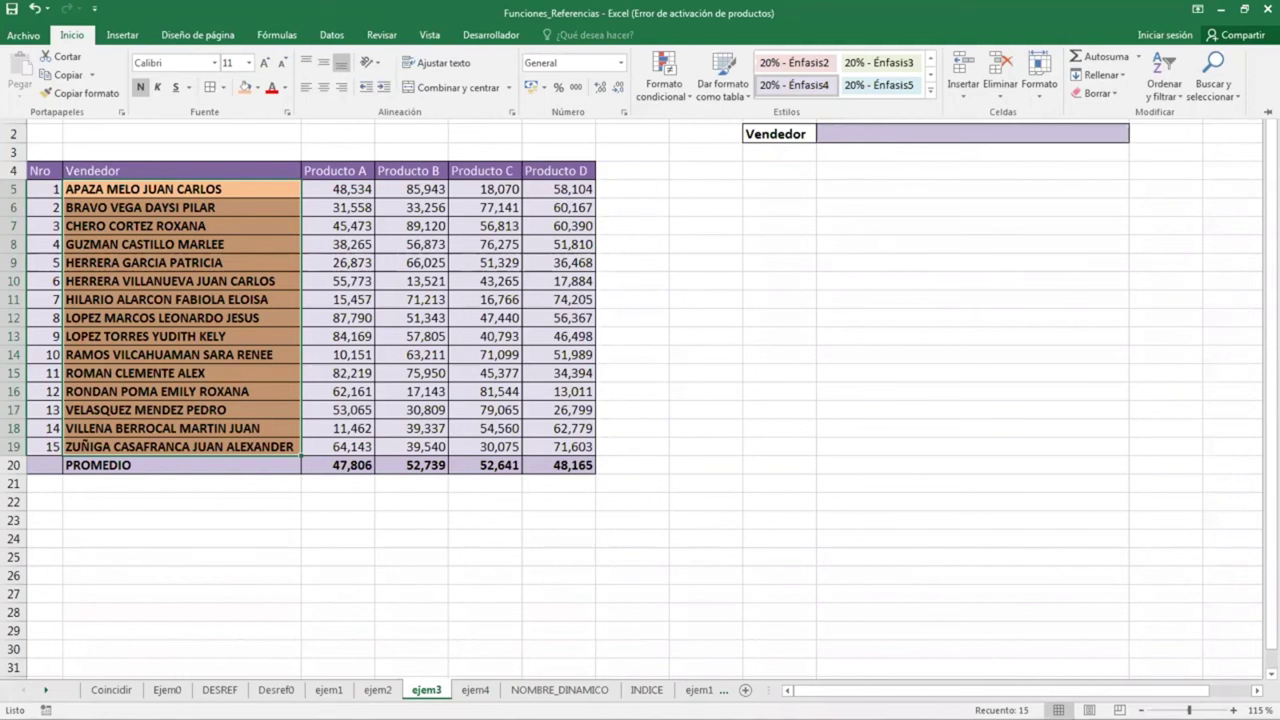
pyautogui.click(484, 294)
pyautogui.click(361, 242)
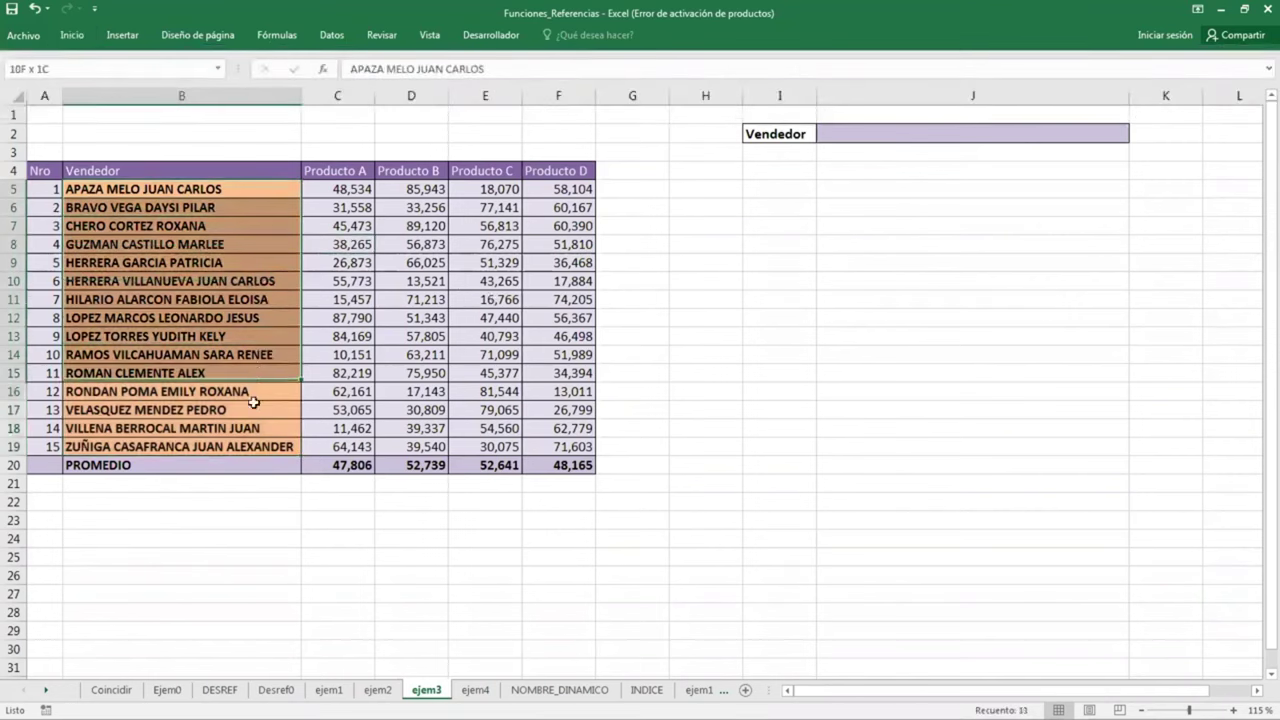
# Name the seller range B5:B19 VENDEDORES
pyautogui.moveTo(276, 192); pyautogui.dragTo(251, 443)
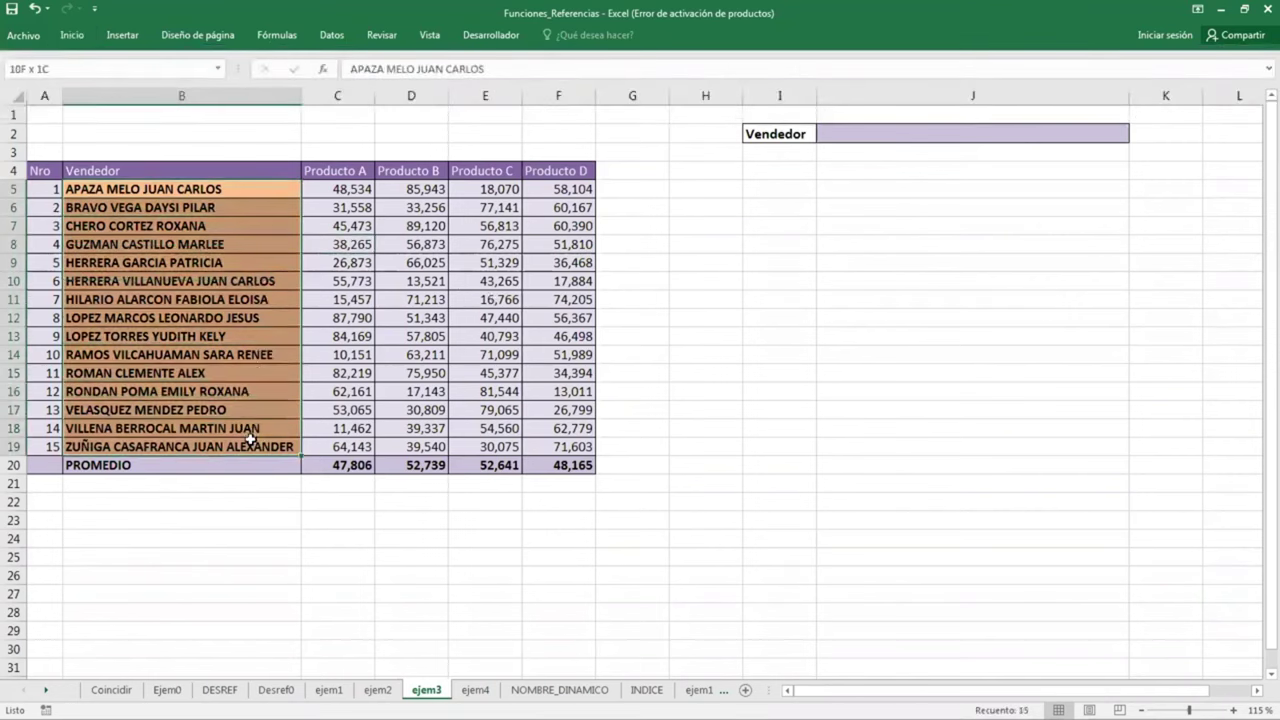
pyautogui.click(81, 72)
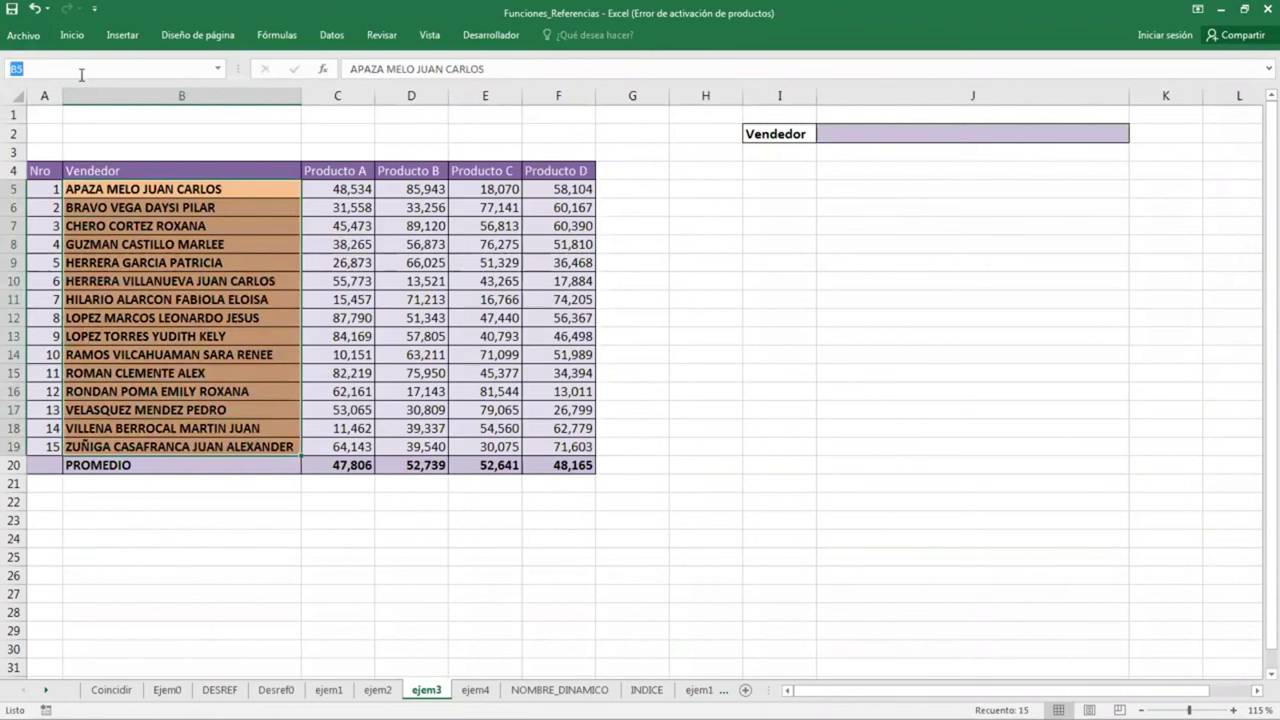
pyautogui.press('BackSpace')
pyautogui.write('VENDEDOR')
pyautogui.write('ES')
pyautogui.press('Return')
pyautogui.click(890, 350)
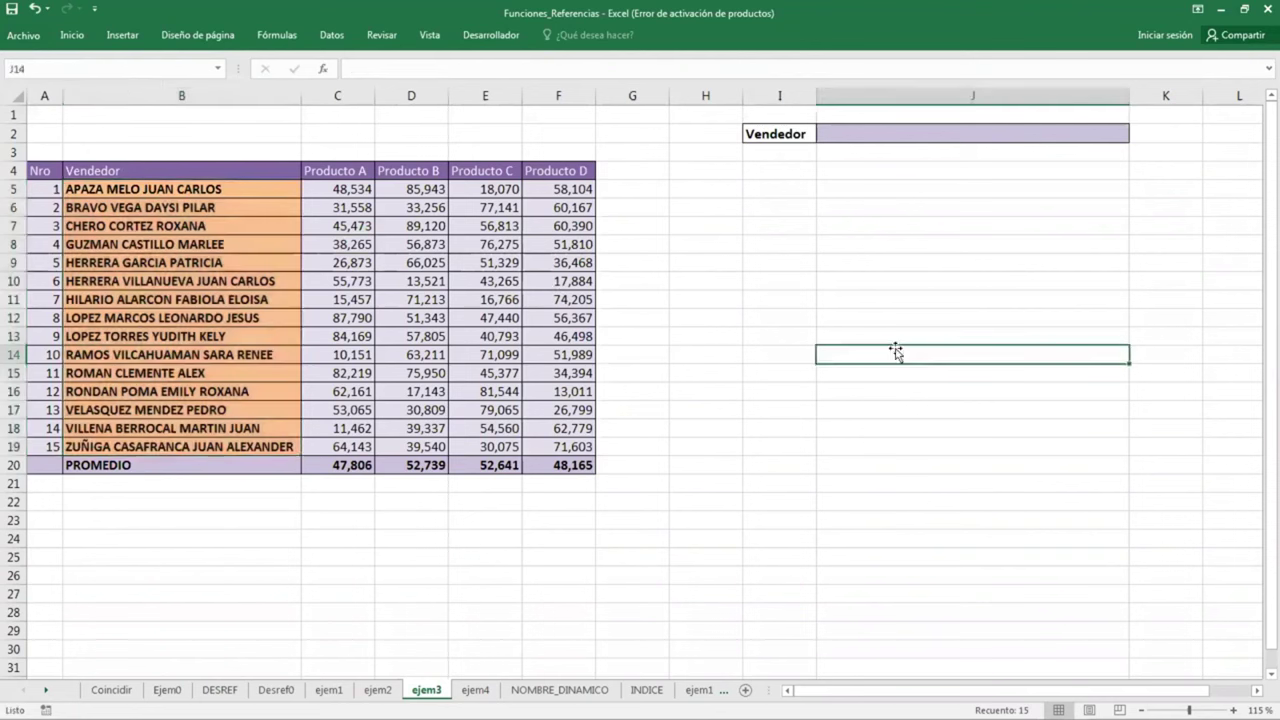
pyautogui.click(877, 134)
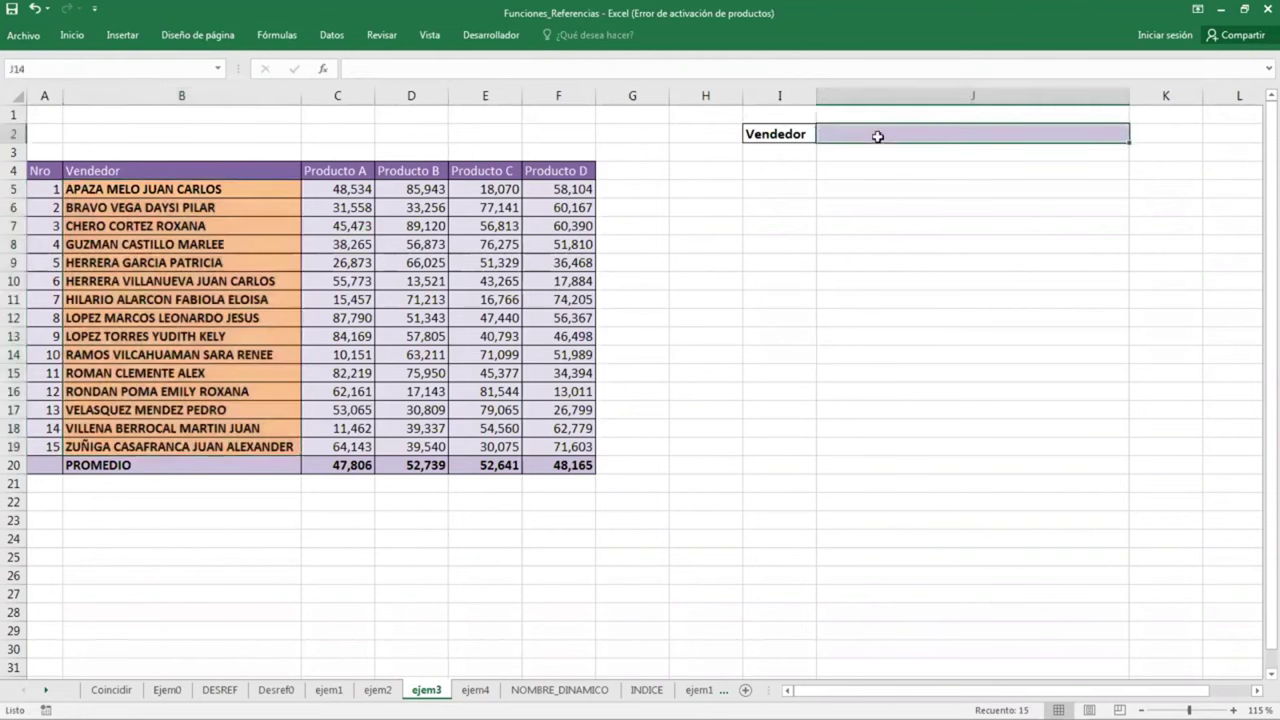
# Give J2 list data validation with source =VENDEDORES so it offers the seller names
pyautogui.click(333, 36)
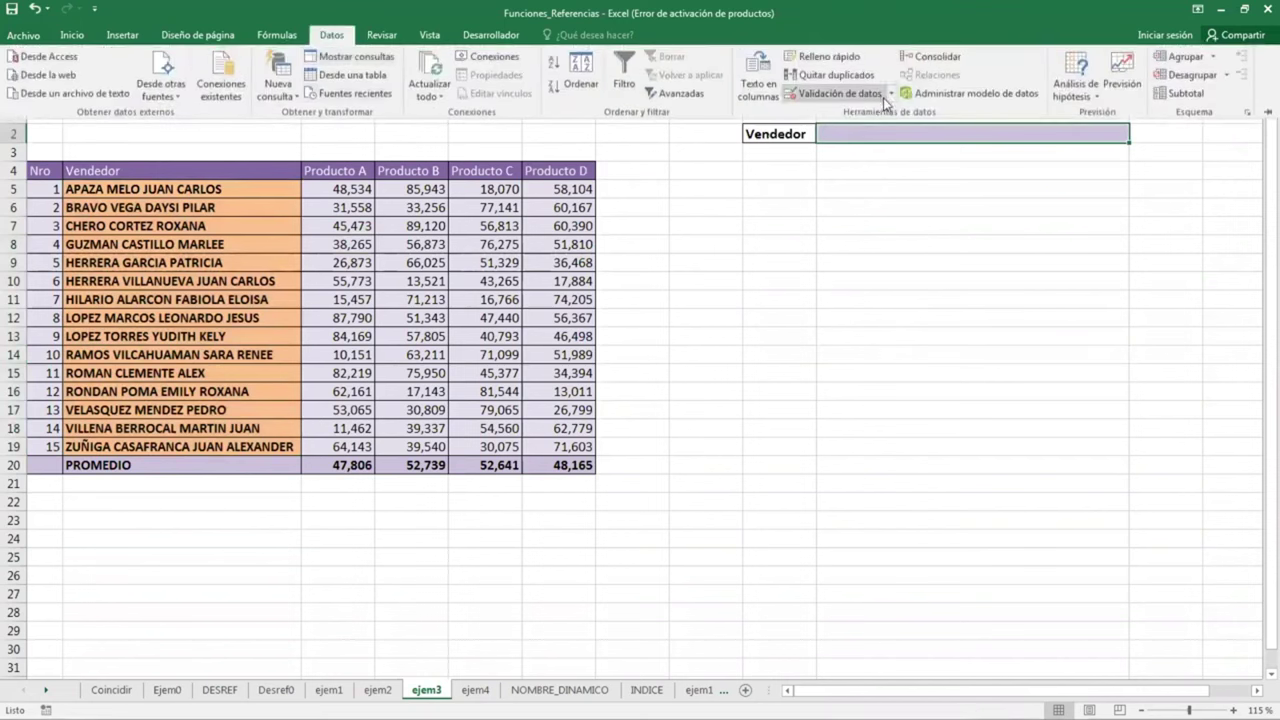
pyautogui.click(889, 94)
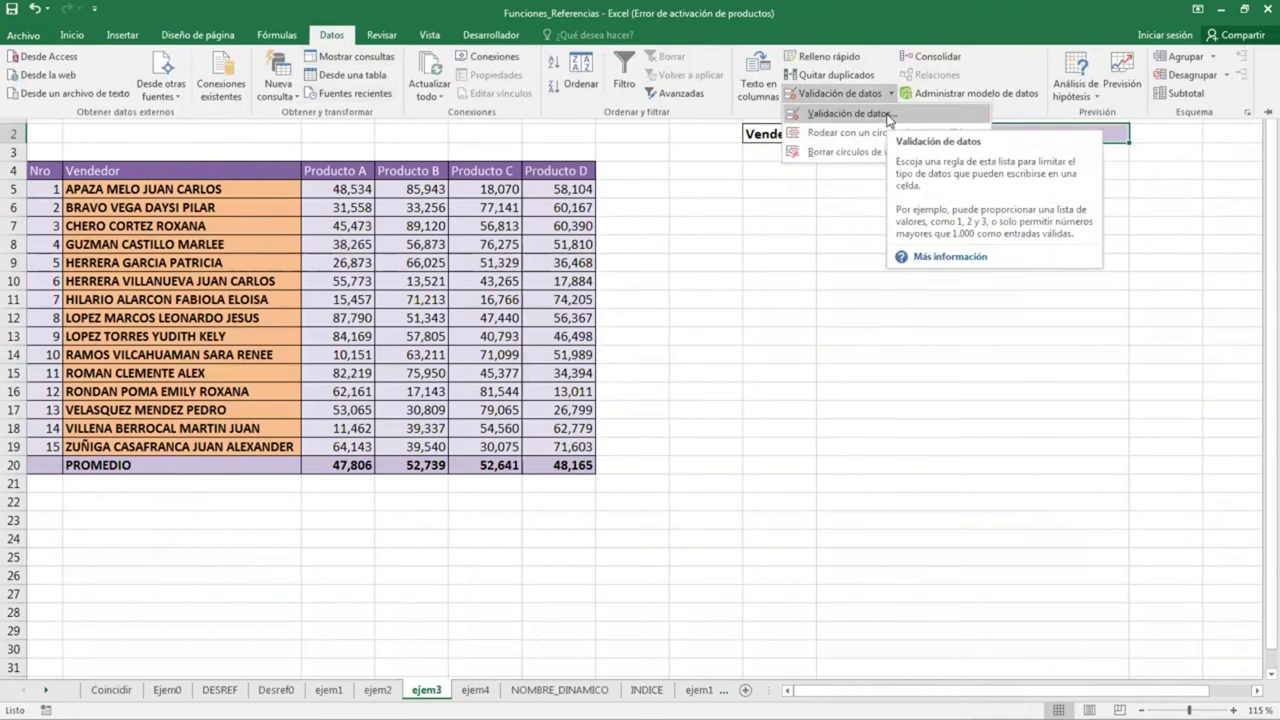
pyautogui.click(889, 114)
pyautogui.click(626, 239)
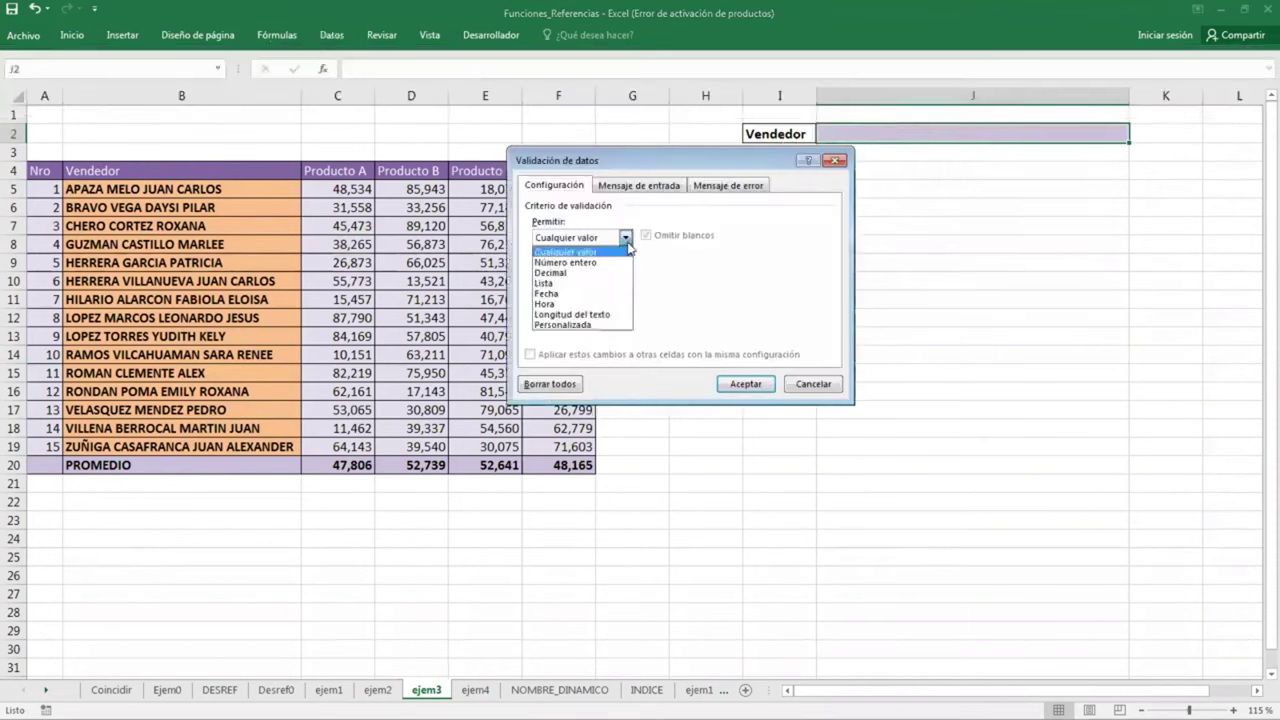
pyautogui.click(592, 274)
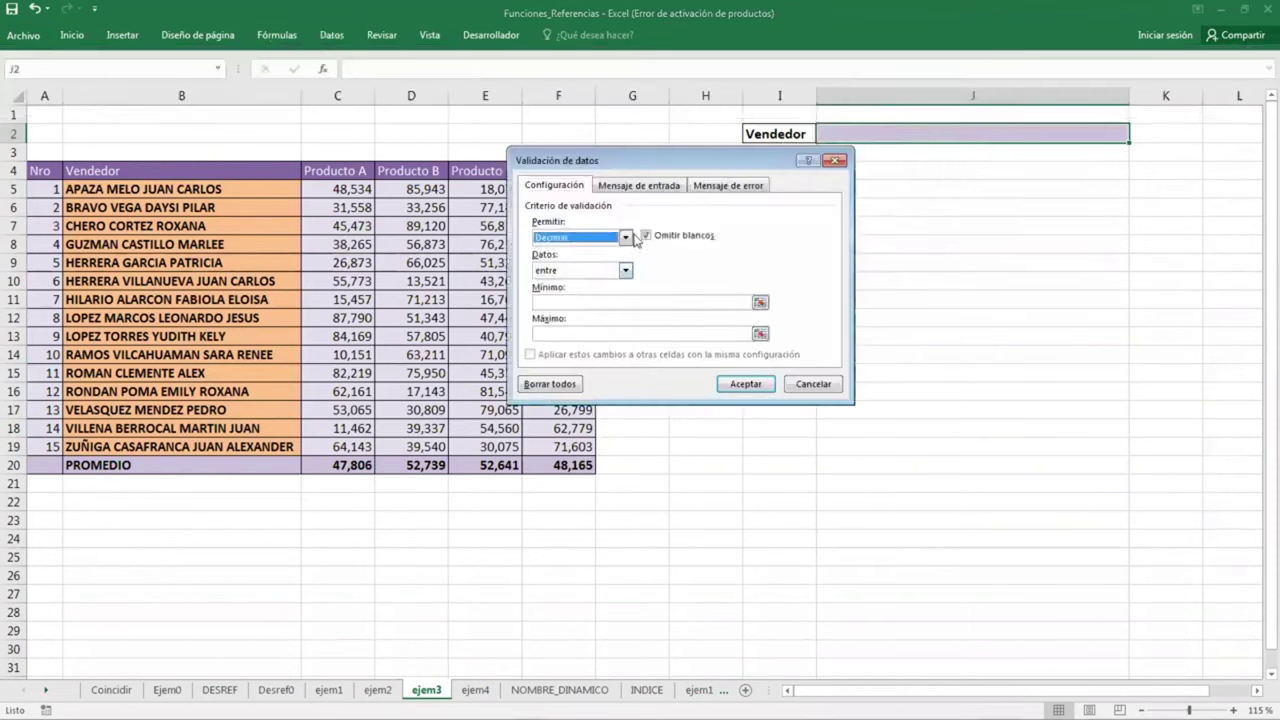
pyautogui.click(626, 238)
pyautogui.click(571, 286)
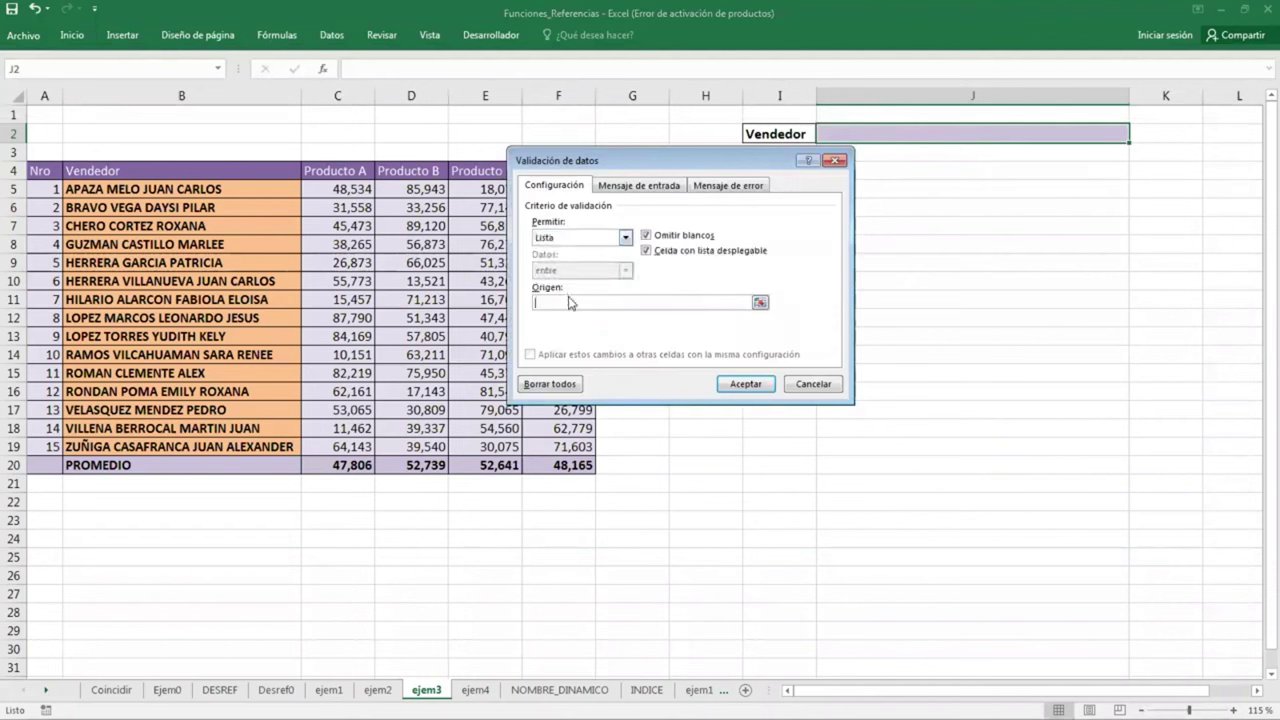
pyautogui.write('=')
pyautogui.write('VENDE')
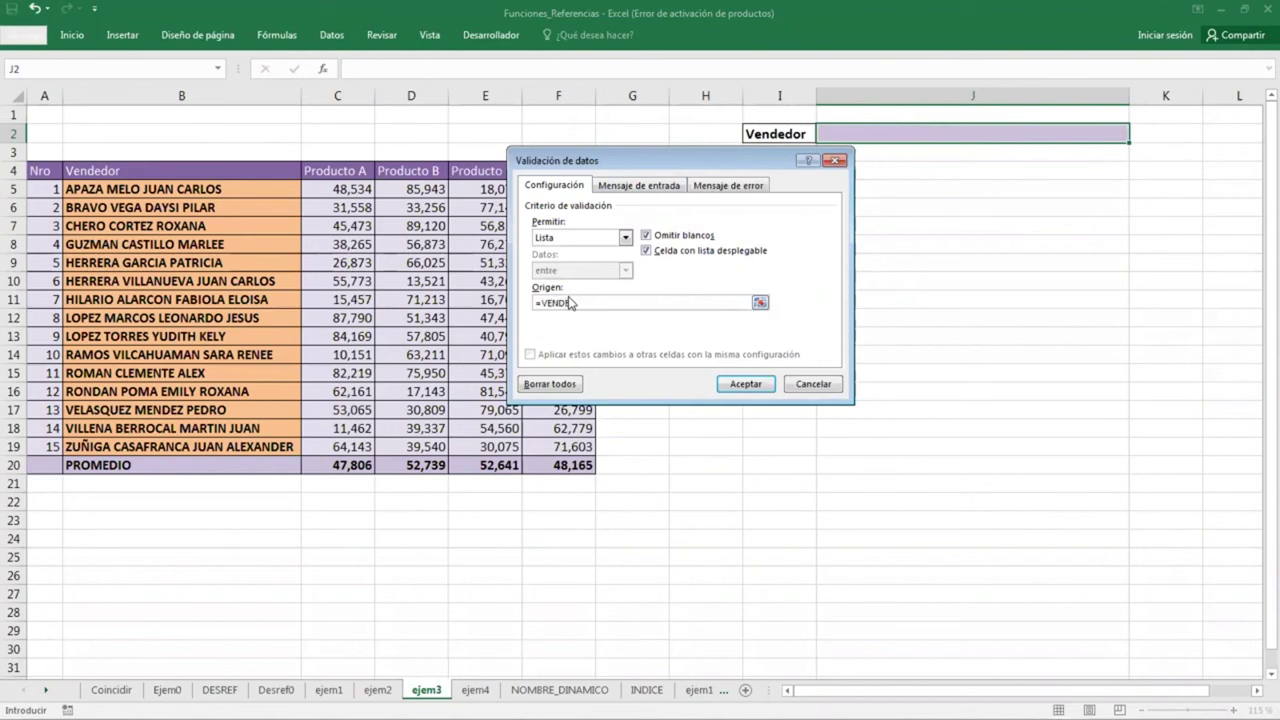
pyautogui.write('DORES')
pyautogui.click(731, 392)
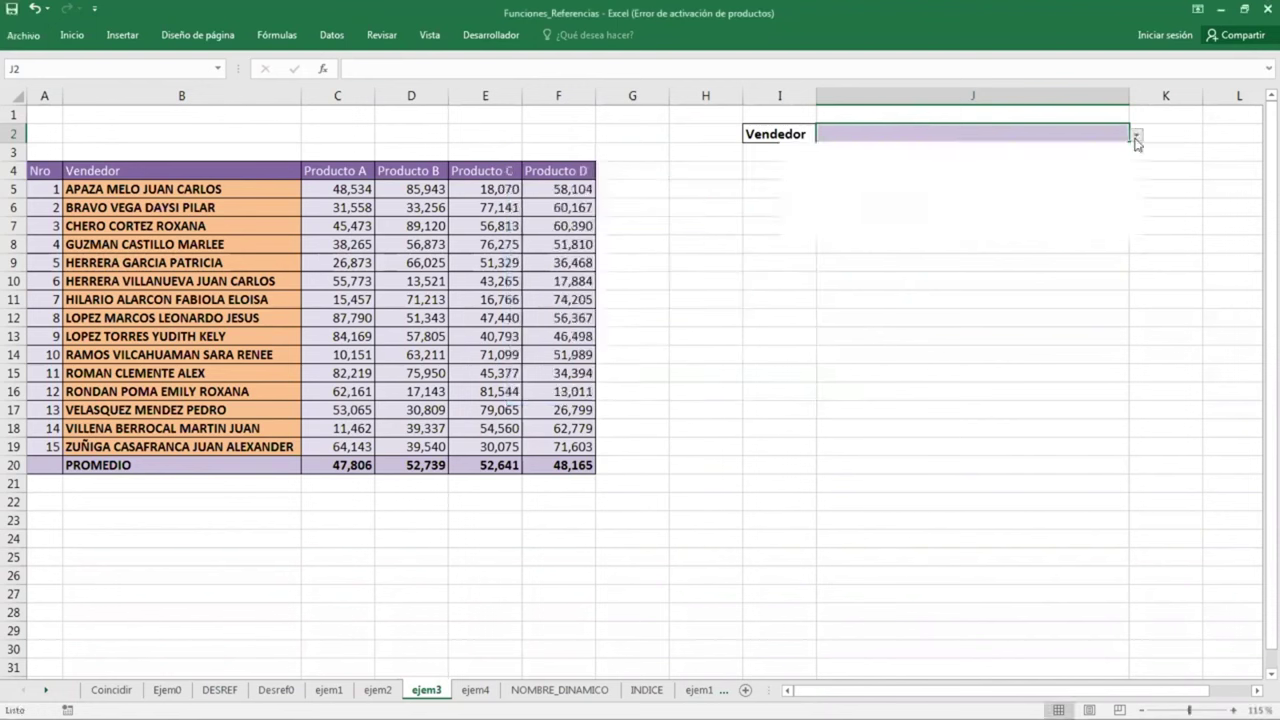
# Pick a seller from J2's drop-down, then switch to a different seller
pyautogui.click(1136, 134)
pyautogui.click(1073, 190)
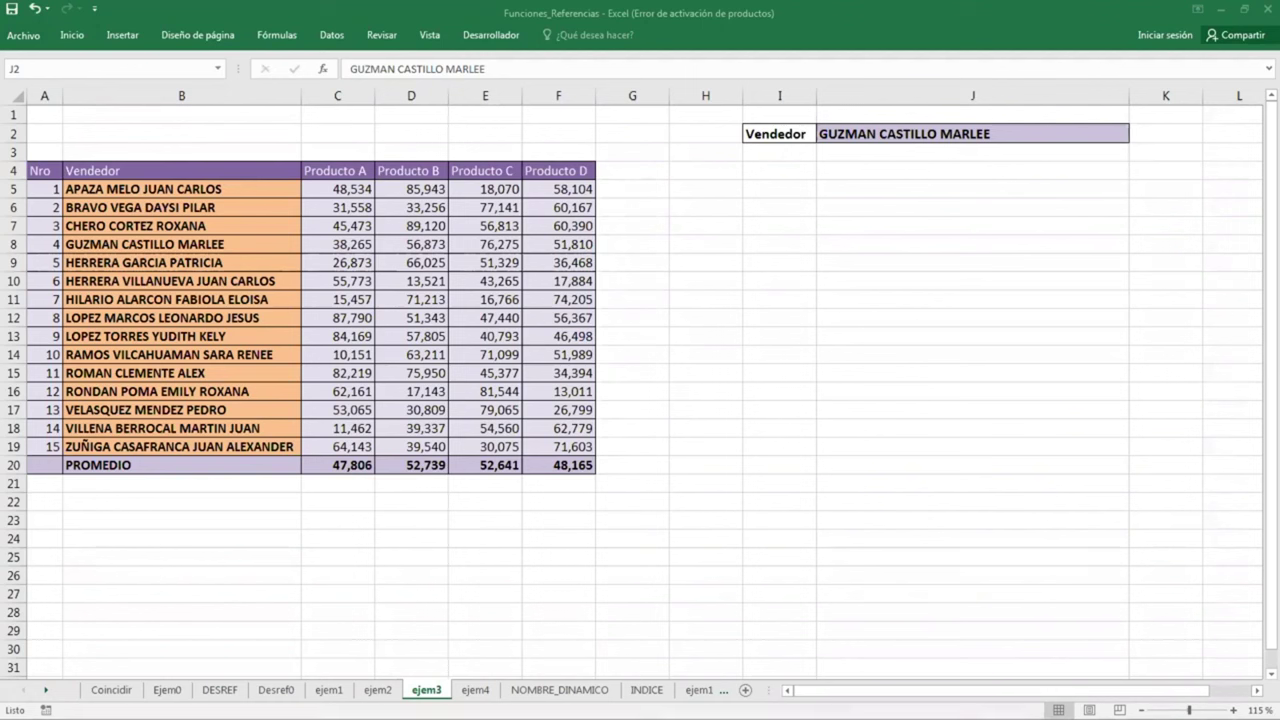
pyautogui.click(1103, 133)
pyautogui.click(1137, 135)
pyautogui.click(1082, 194)
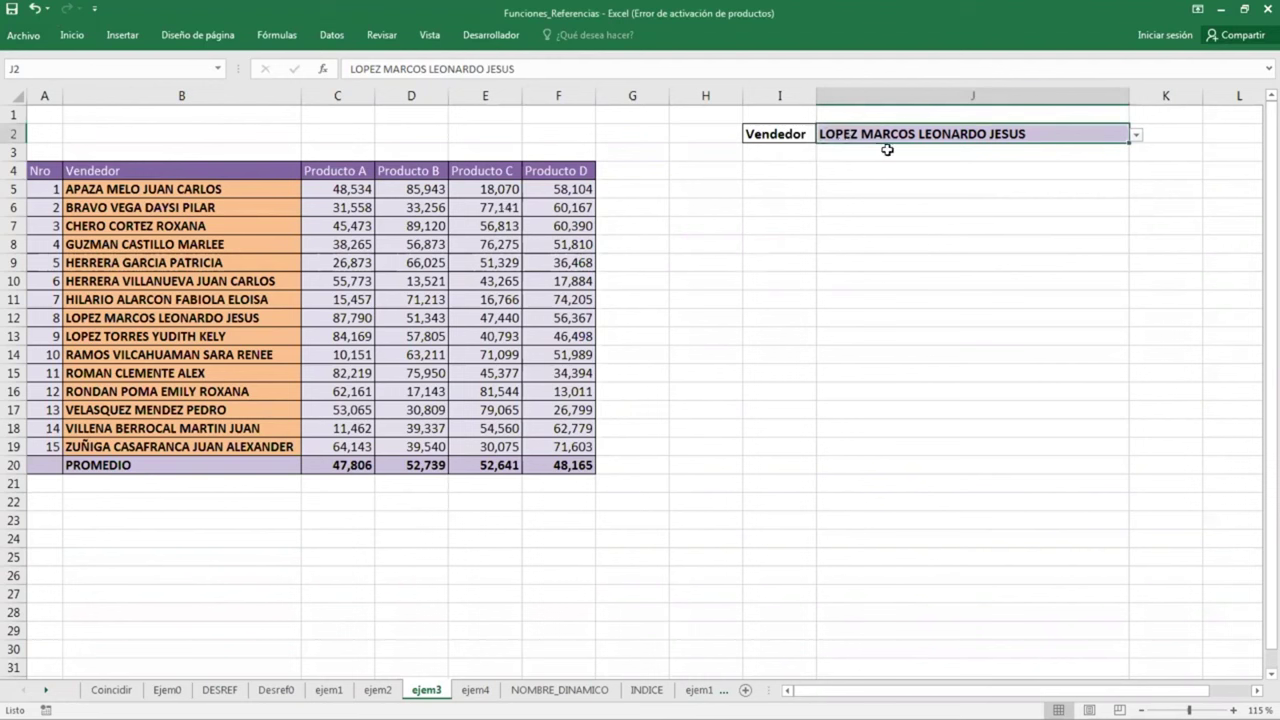
# Select the chosen seller's name in B12 and sales in C12:F12
pyautogui.click(128, 337)
pyautogui.click(176, 318)
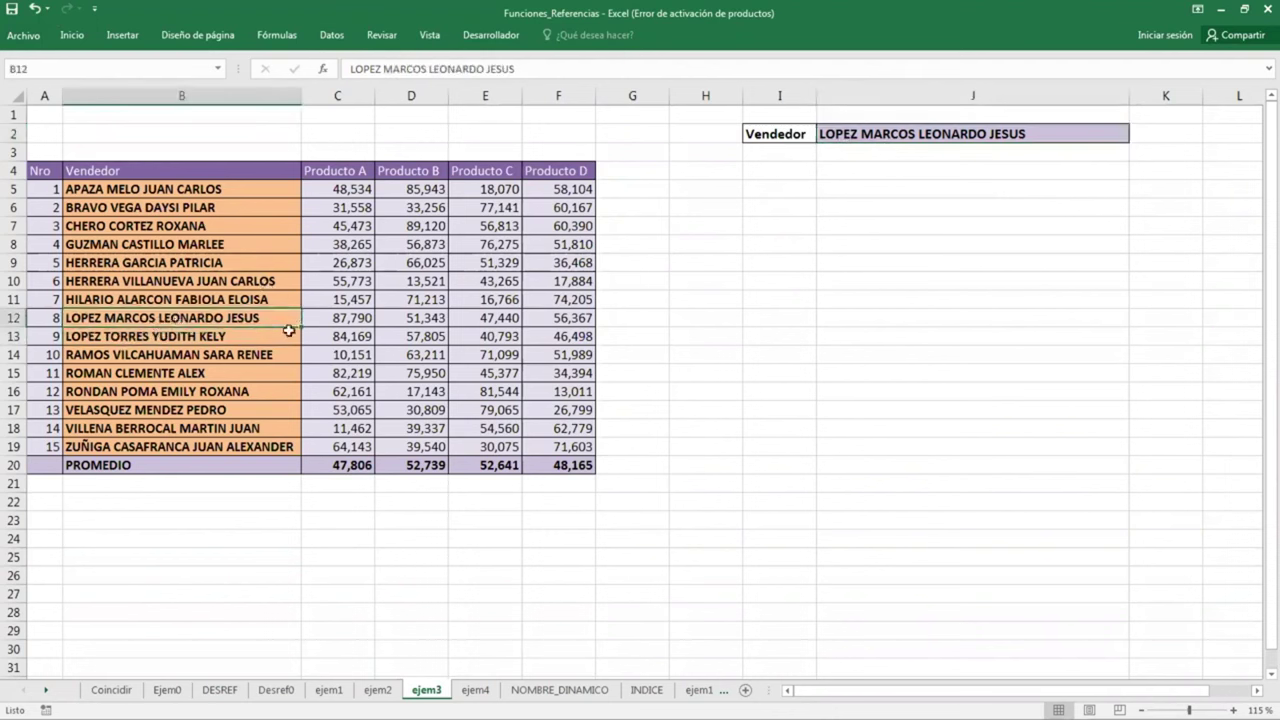
pyautogui.moveTo(335, 318); pyautogui.dragTo(525, 315)
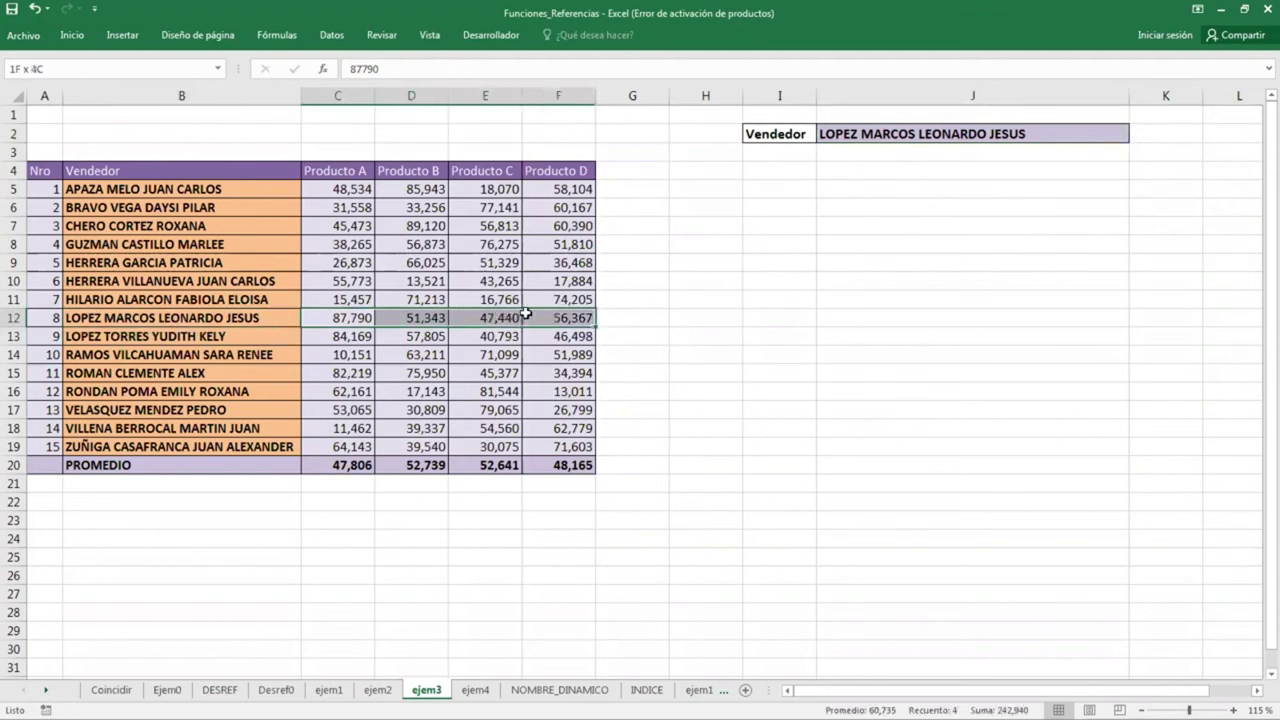
# Make the seller's sales C12:F12 bold with a light green fill, then check J2's drop-down
pyautogui.click(72, 35)
pyautogui.click(259, 88)
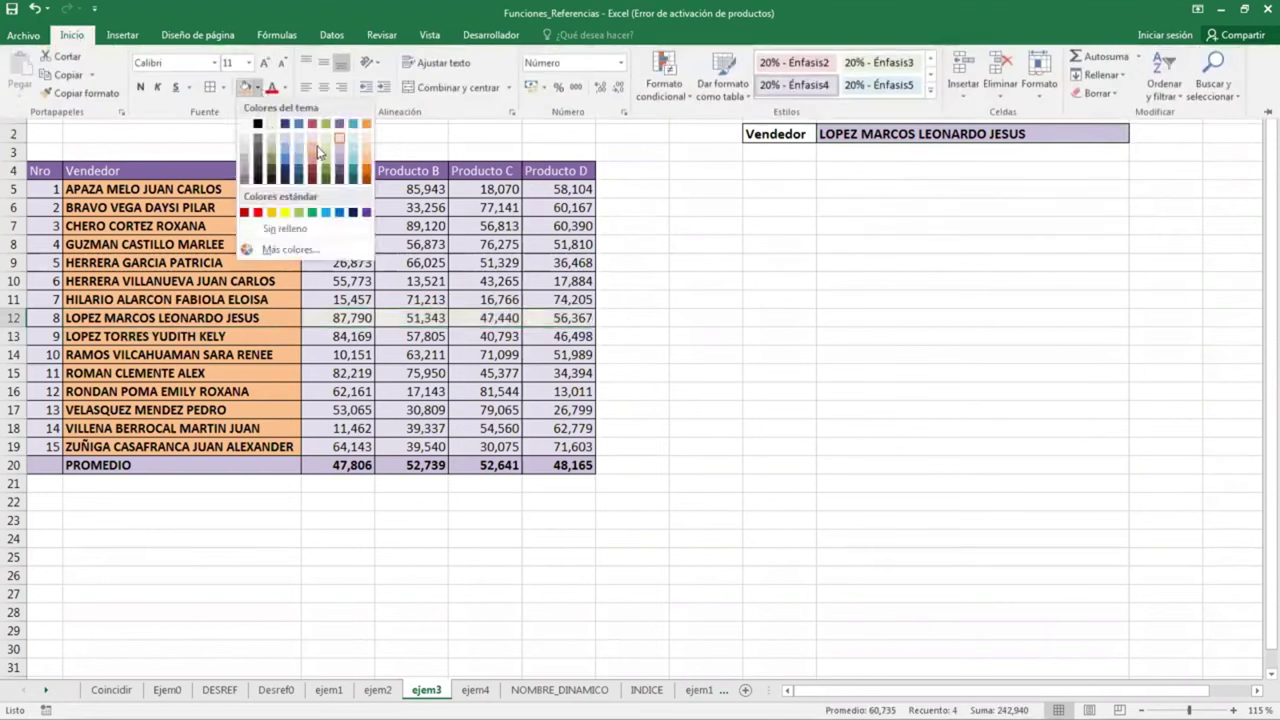
pyautogui.click(361, 145)
pyautogui.click(140, 87)
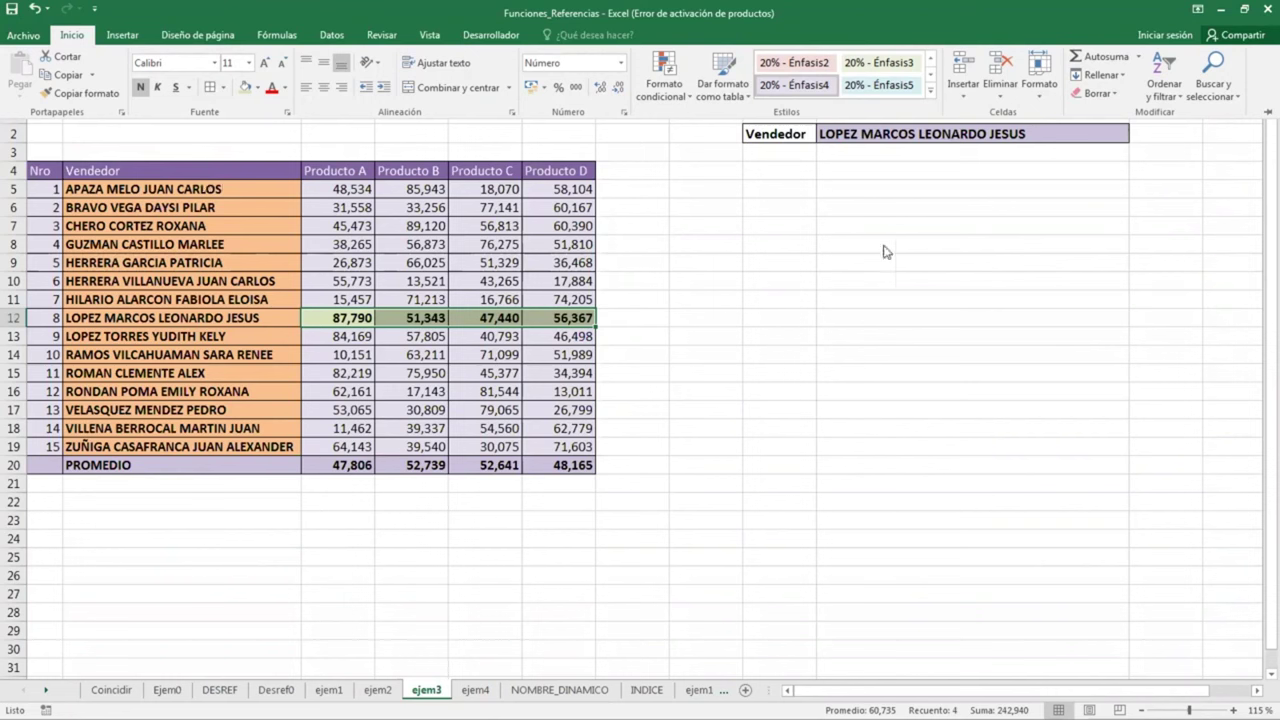
pyautogui.click(1115, 132)
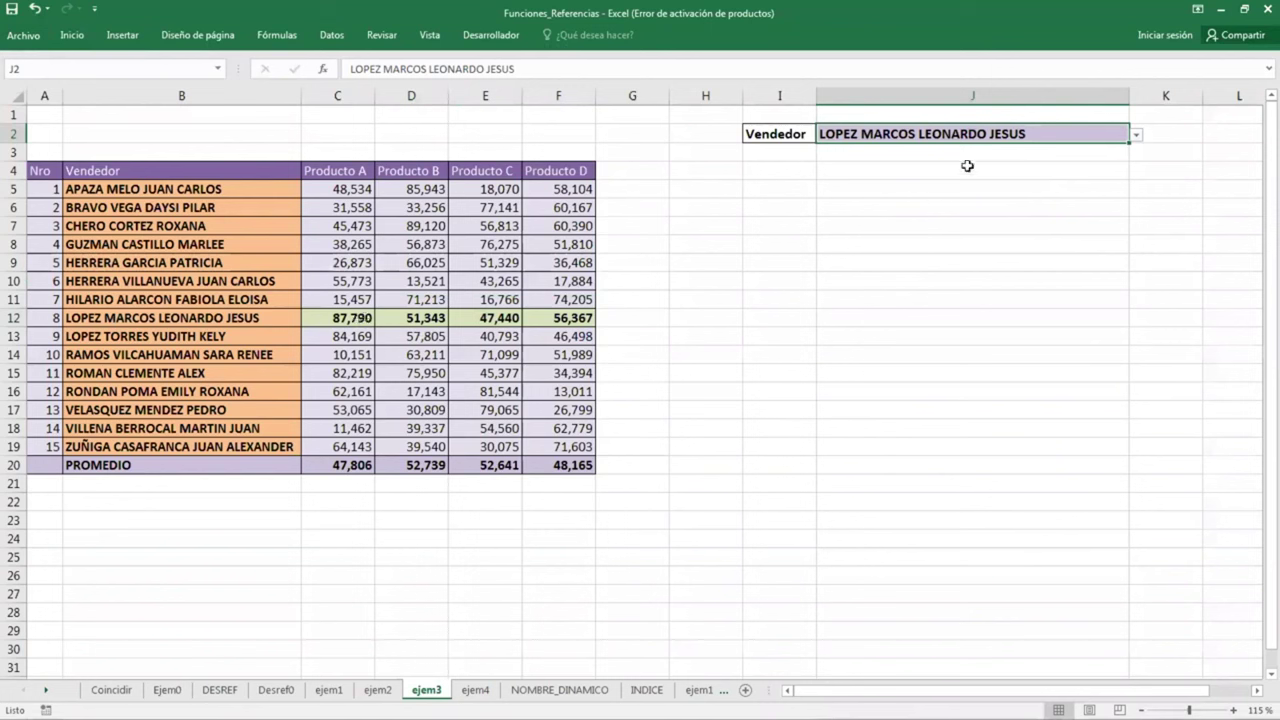
pyautogui.click(942, 261)
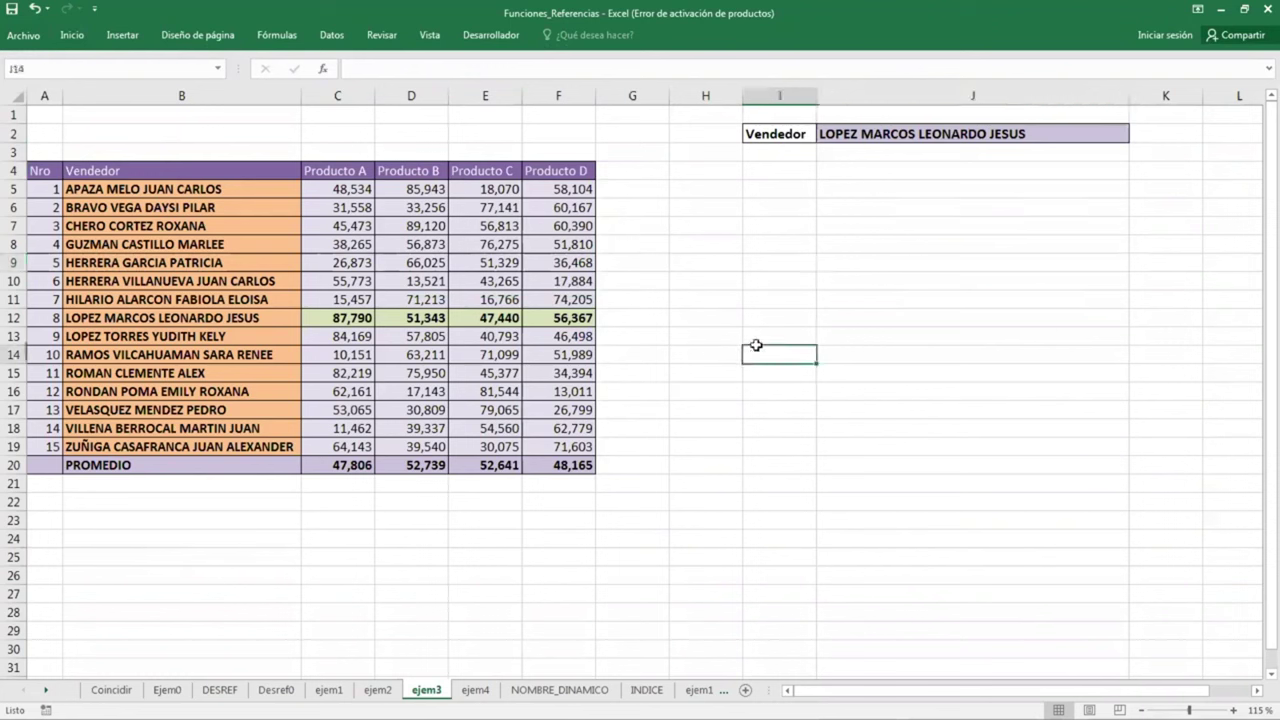
# Start a formula =C4 in C24, referencing the Producto A header
pyautogui.click(290, 541)
pyautogui.click(349, 539)
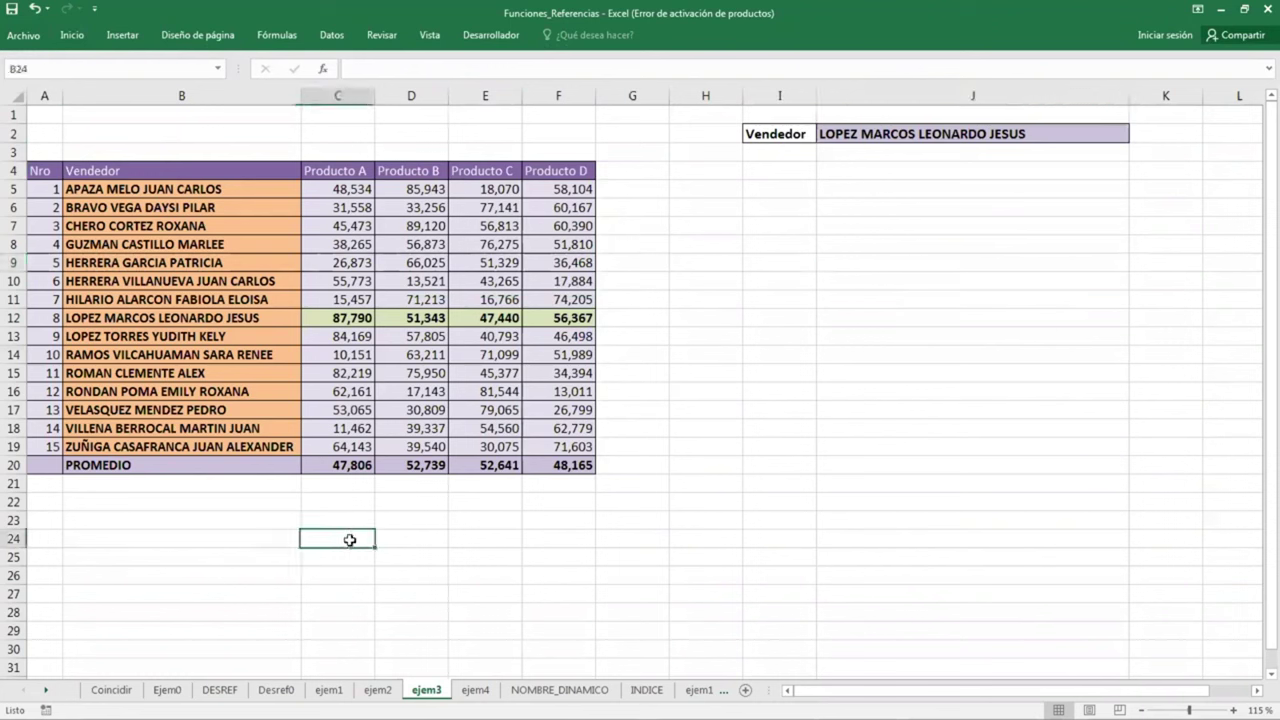
pyautogui.write('=')
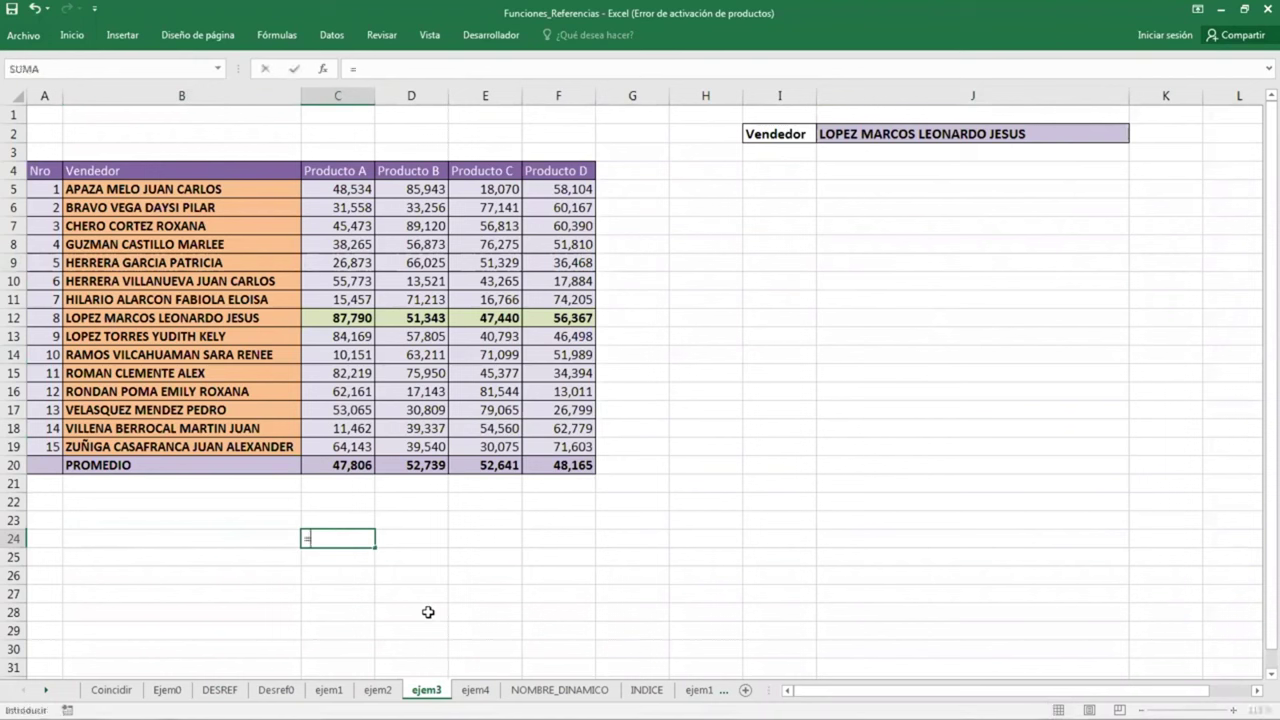
pyautogui.click(341, 166)
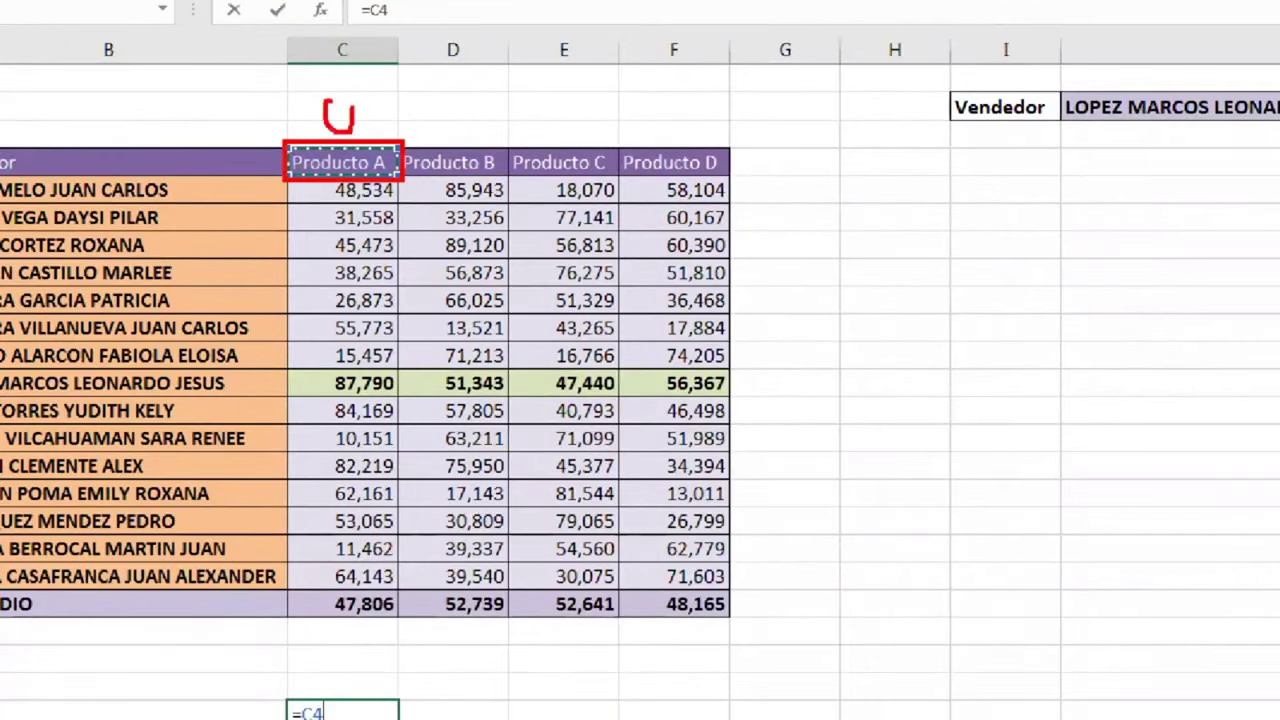
# Type FILAS into an on-screen field, then cancel it with Escape
pyautogui.moveTo(324, 103); pyautogui.dragTo(353, 103)
pyautogui.moveTo(270, 146); pyautogui.dragTo(252, 151)
pyautogui.moveTo(1050, 88); pyautogui.dragTo(1157, 121)
pyautogui.moveTo(1053, 216); pyautogui.dragTo(1099, 133)
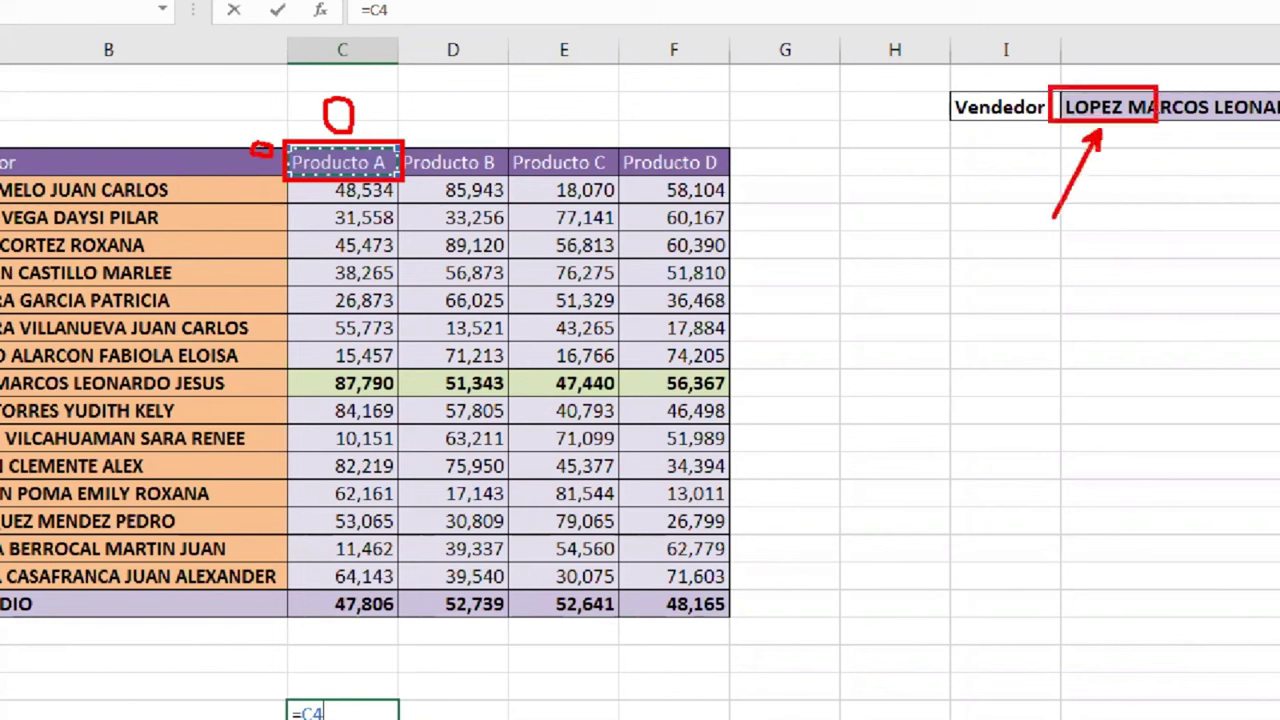
pyautogui.click(1014, 272)
pyautogui.write('FILAS')
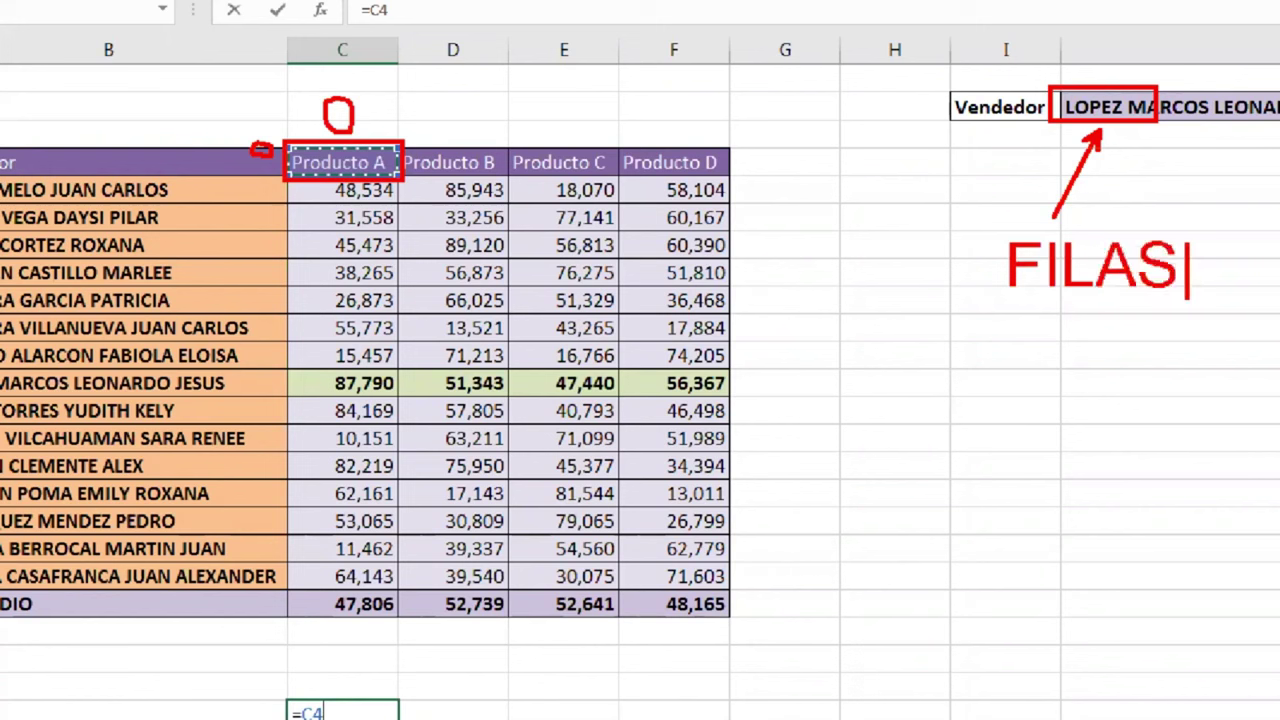
pyautogui.press('Escape')
# Drag across several cells in the table rows, then press Escape
pyautogui.moveTo(289, 370); pyautogui.dragTo(393, 395)
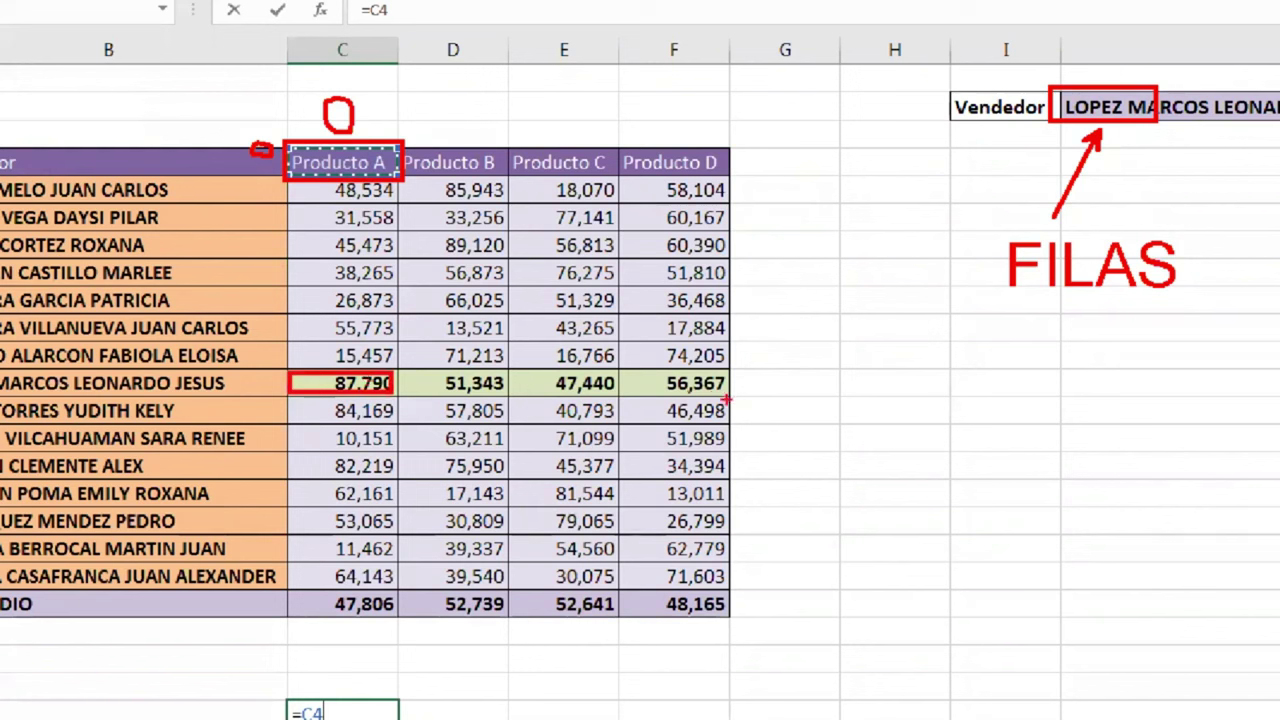
pyautogui.moveTo(729, 399); pyautogui.dragTo(286, 365)
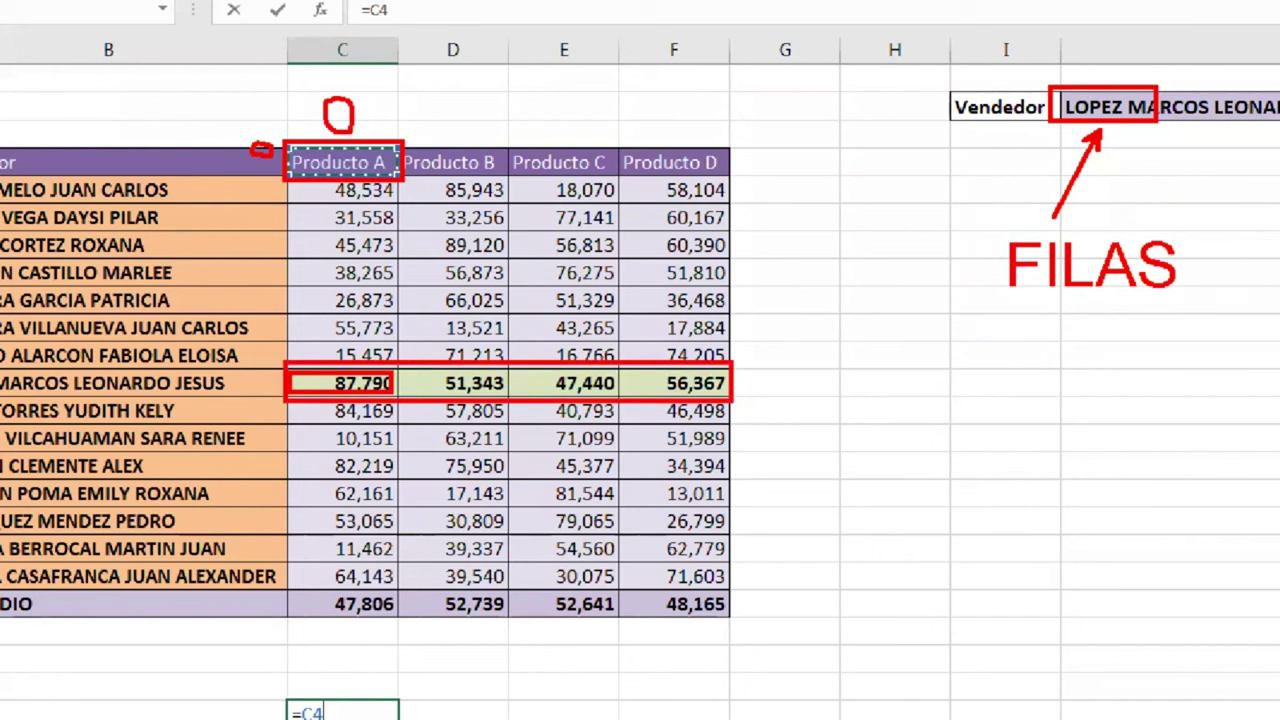
pyautogui.moveTo(249, 370); pyautogui.dragTo(246, 398)
pyautogui.moveTo(347, 376); pyautogui.dragTo(343, 390)
pyautogui.moveTo(452, 376)
pyautogui.mouseDown()
pyautogui.moveTo(462, 395)
pyautogui.moveTo(526, 413)
pyautogui.mouseUp()
pyautogui.moveTo(558, 377); pyautogui.dragTo(570, 394)
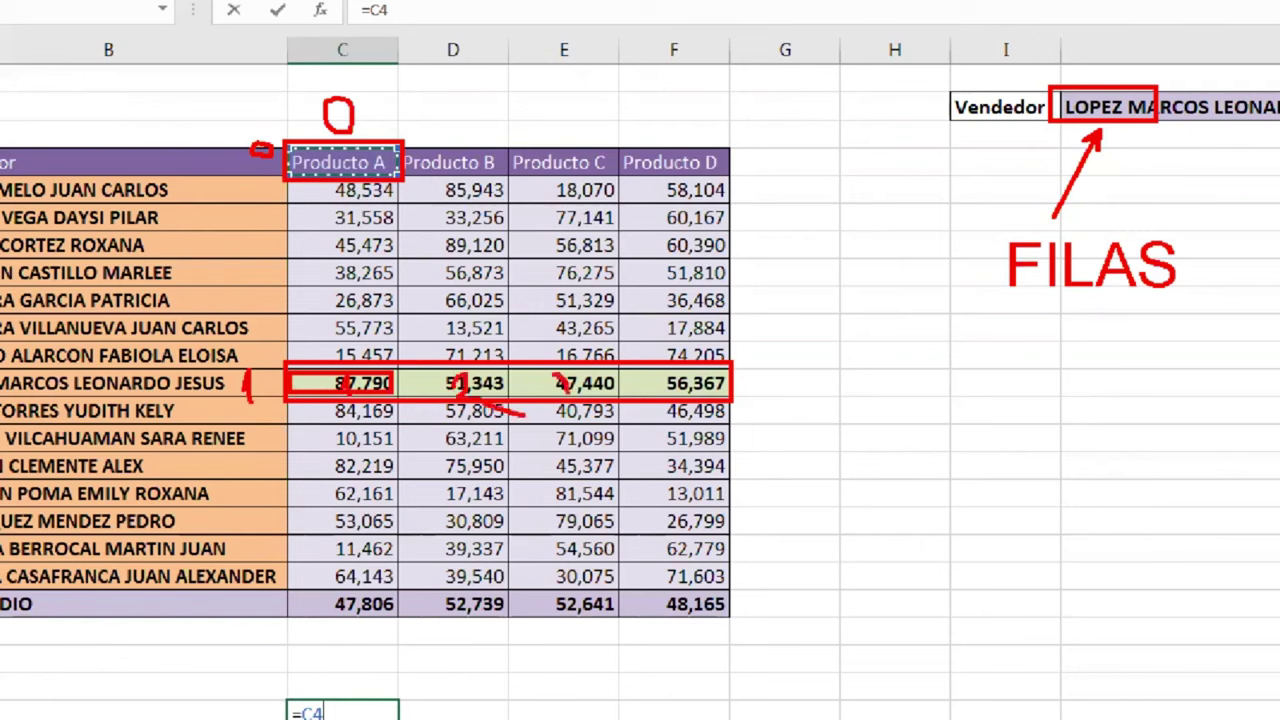
pyautogui.moveTo(677, 377); pyautogui.dragTo(689, 412)
pyautogui.press('Escape')
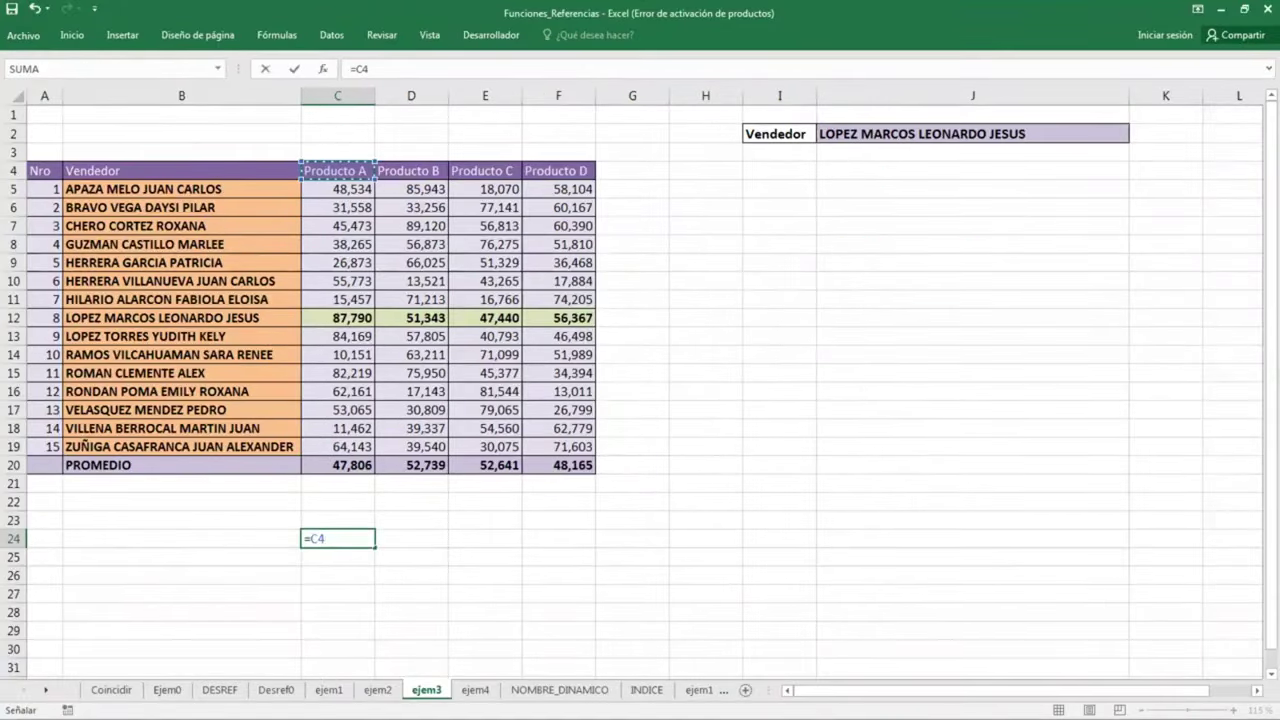
# Cancel the unfinished C24 formula, then type the notes 'tALTO 1' and 'ANCHO 4'
pyautogui.click(708, 300)
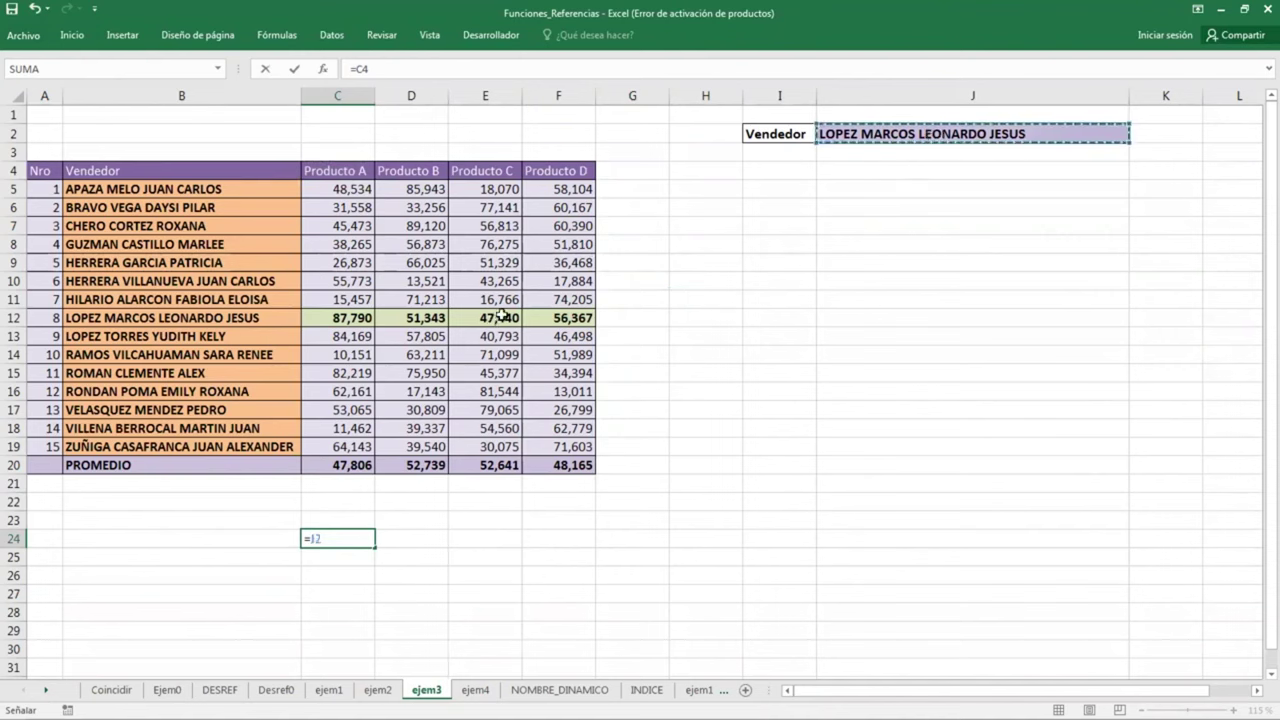
pyautogui.press('Escape')
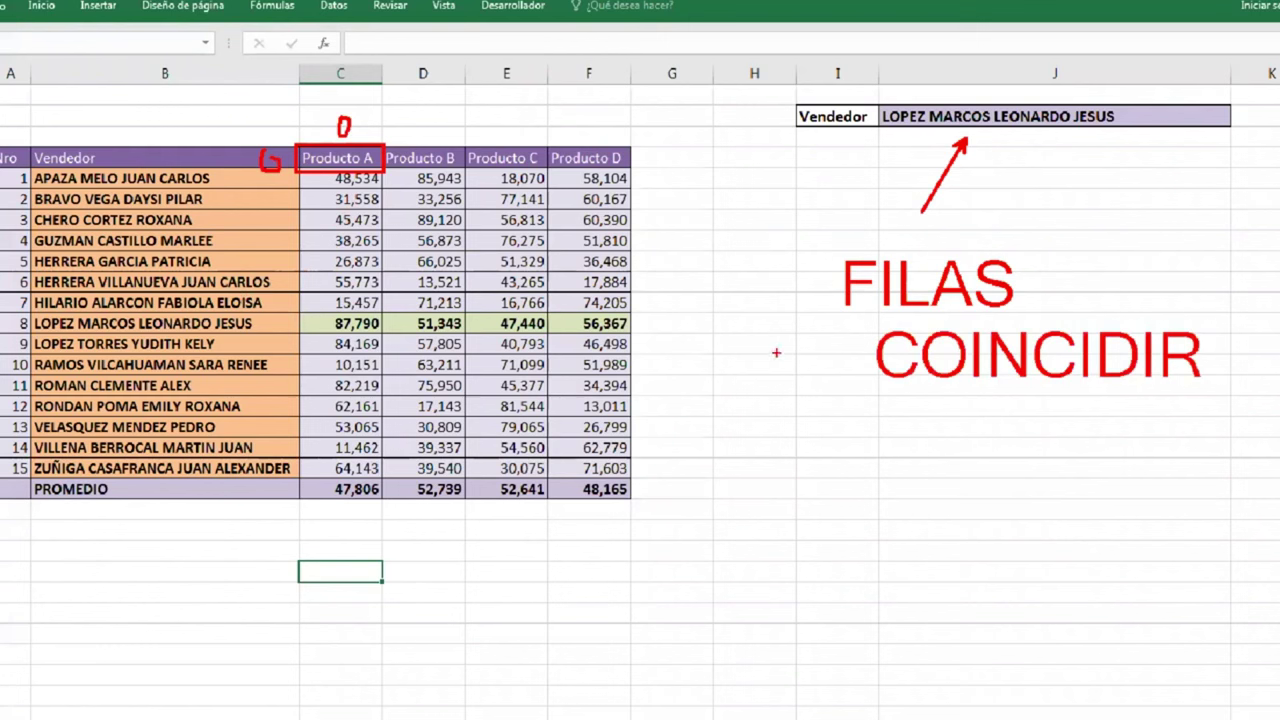
pyautogui.moveTo(299, 313)
pyautogui.mouseDown()
pyautogui.moveTo(629, 334)
pyautogui.moveTo(670, 435)
pyautogui.mouseUp()
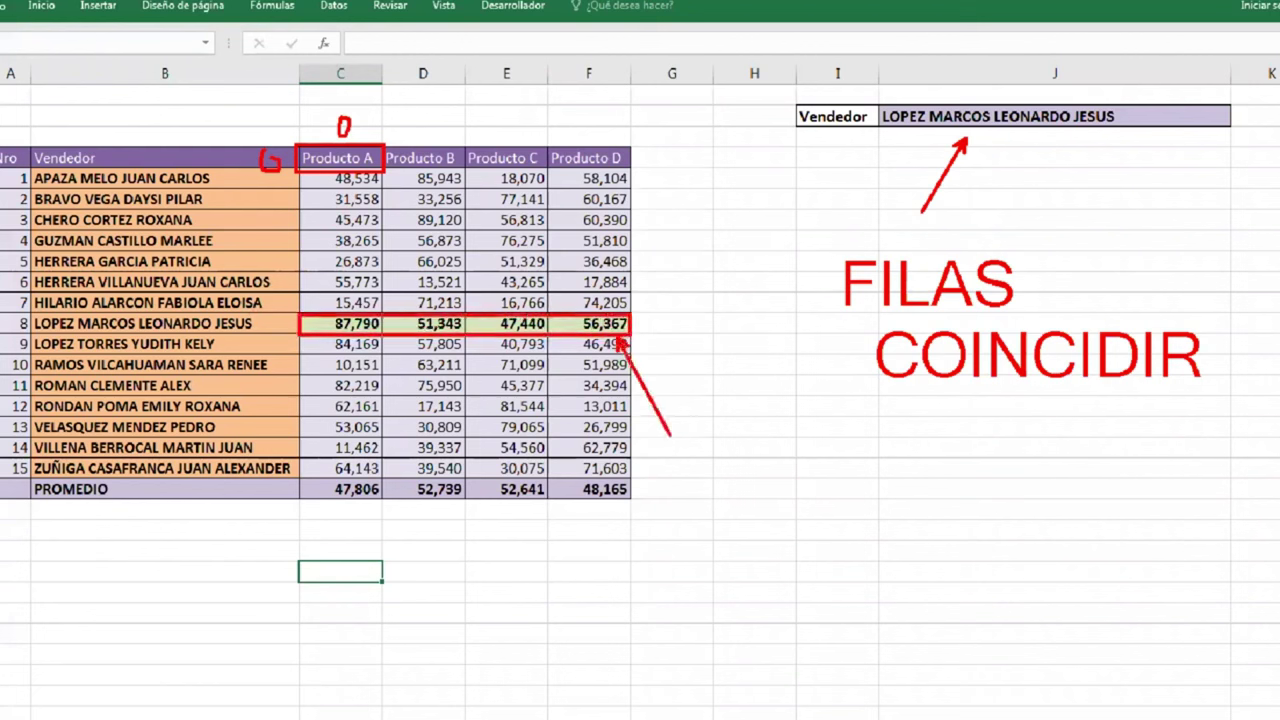
pyautogui.write('t')
pyautogui.write('A')
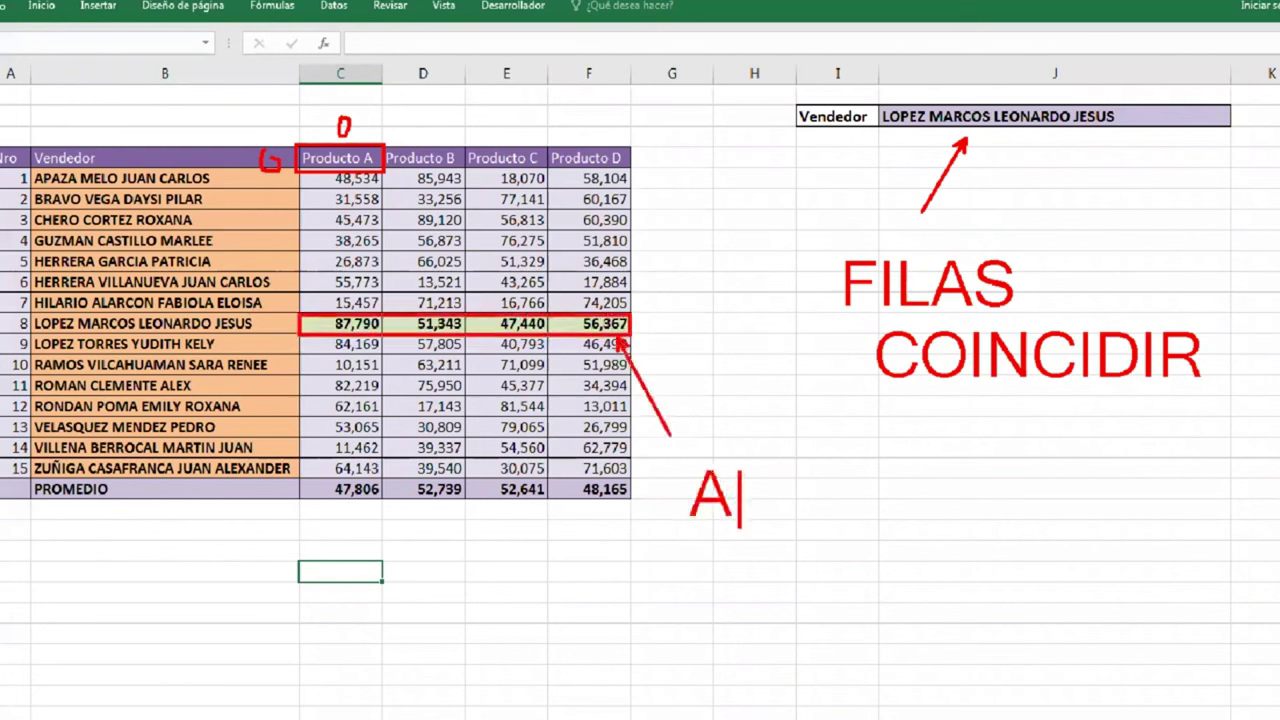
pyautogui.write('LTO 1')
pyautogui.press('Return')
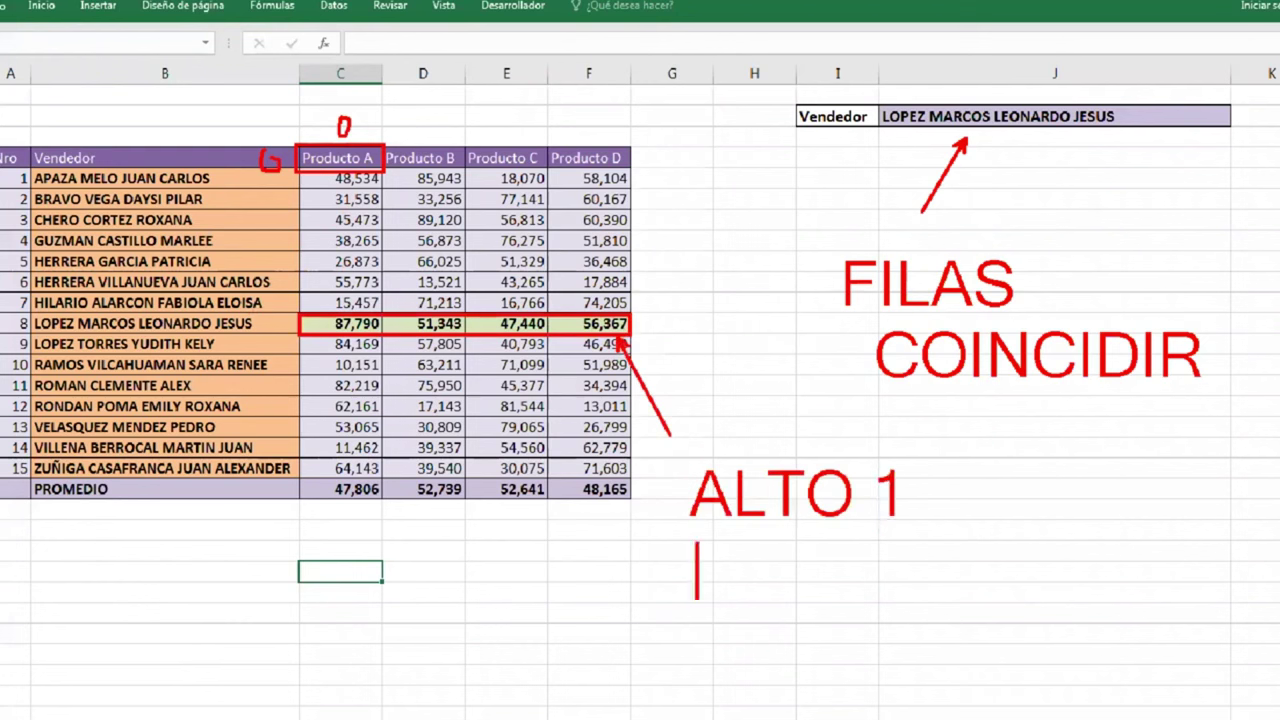
pyautogui.write('ANCHO 4')
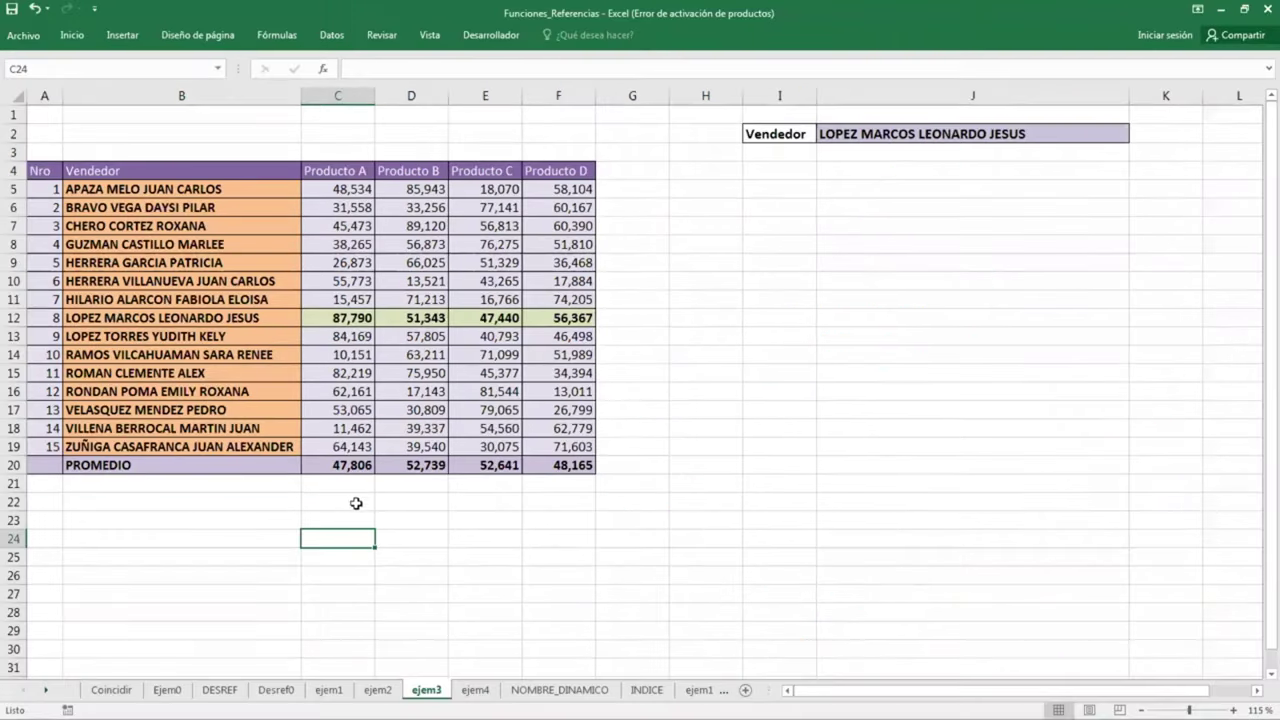
# Enter =DESREF(C4,COINCIDIR(J2,VENDEDORES,0),0,1,4) in C23
pyautogui.write('=')
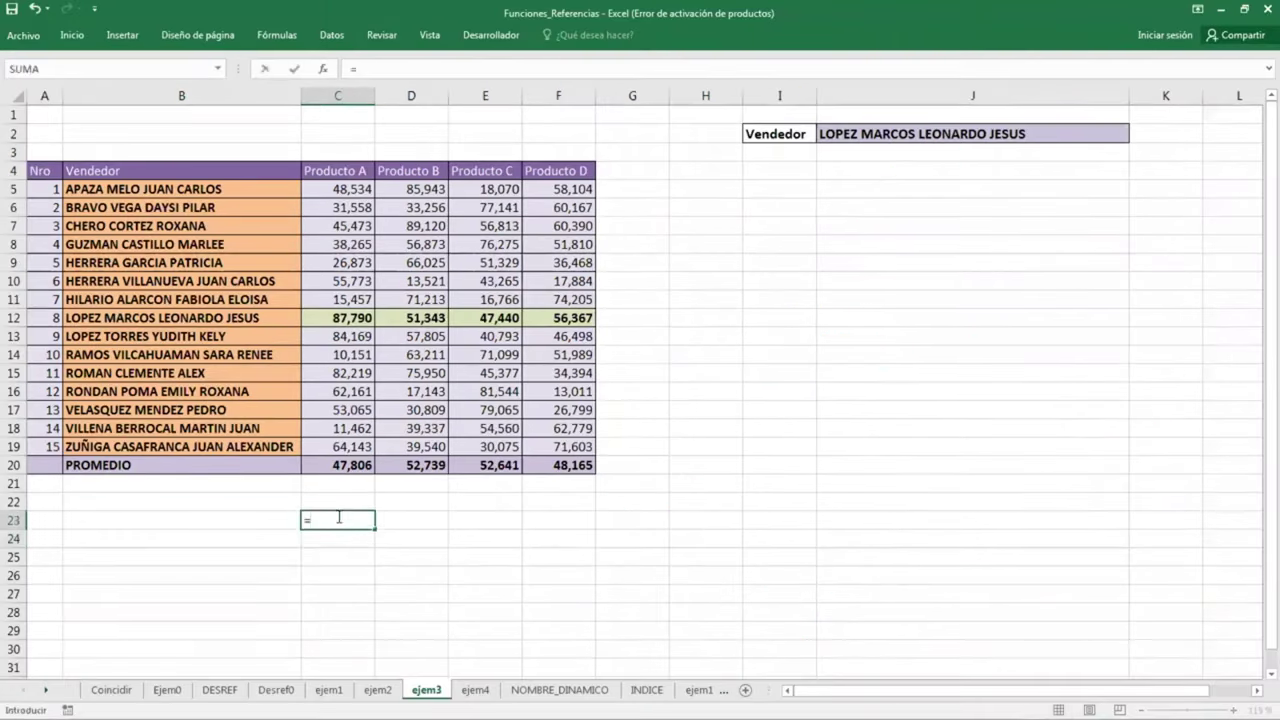
pyautogui.write('DESREF(')
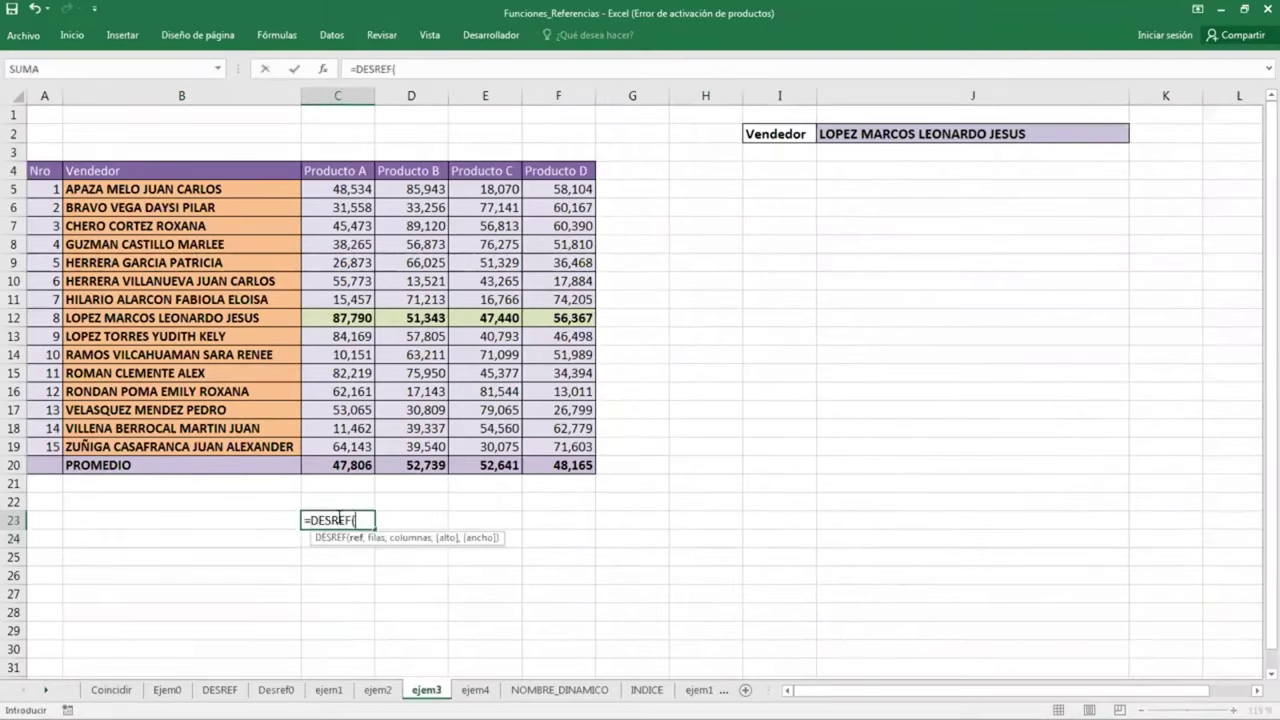
pyautogui.click(358, 172)
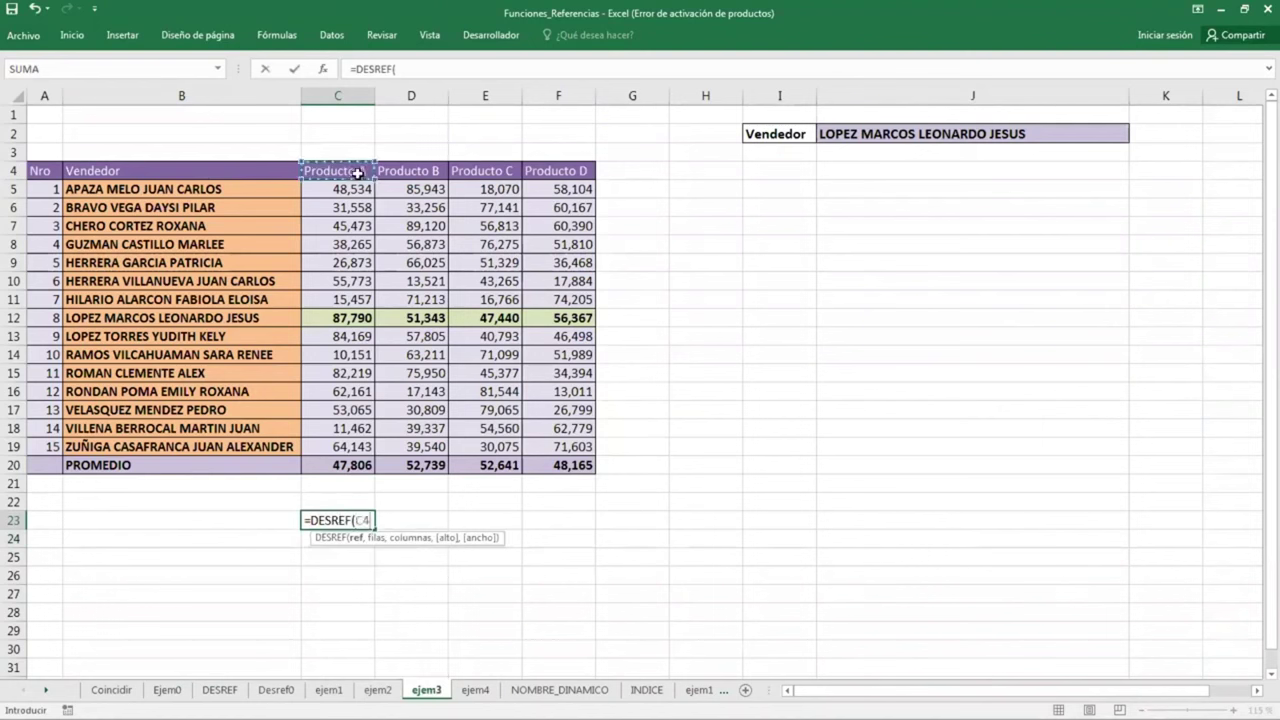
pyautogui.write(',CO')
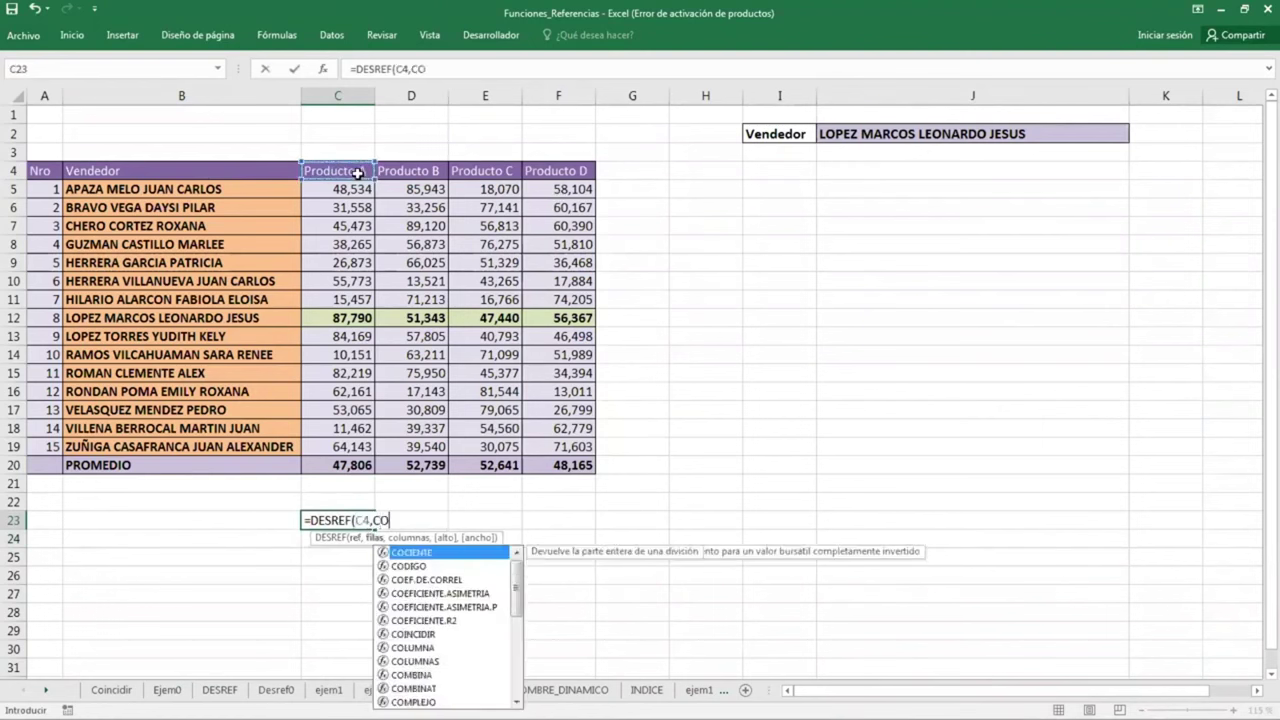
pyautogui.write('INCIDIR(')
pyautogui.click(907, 136)
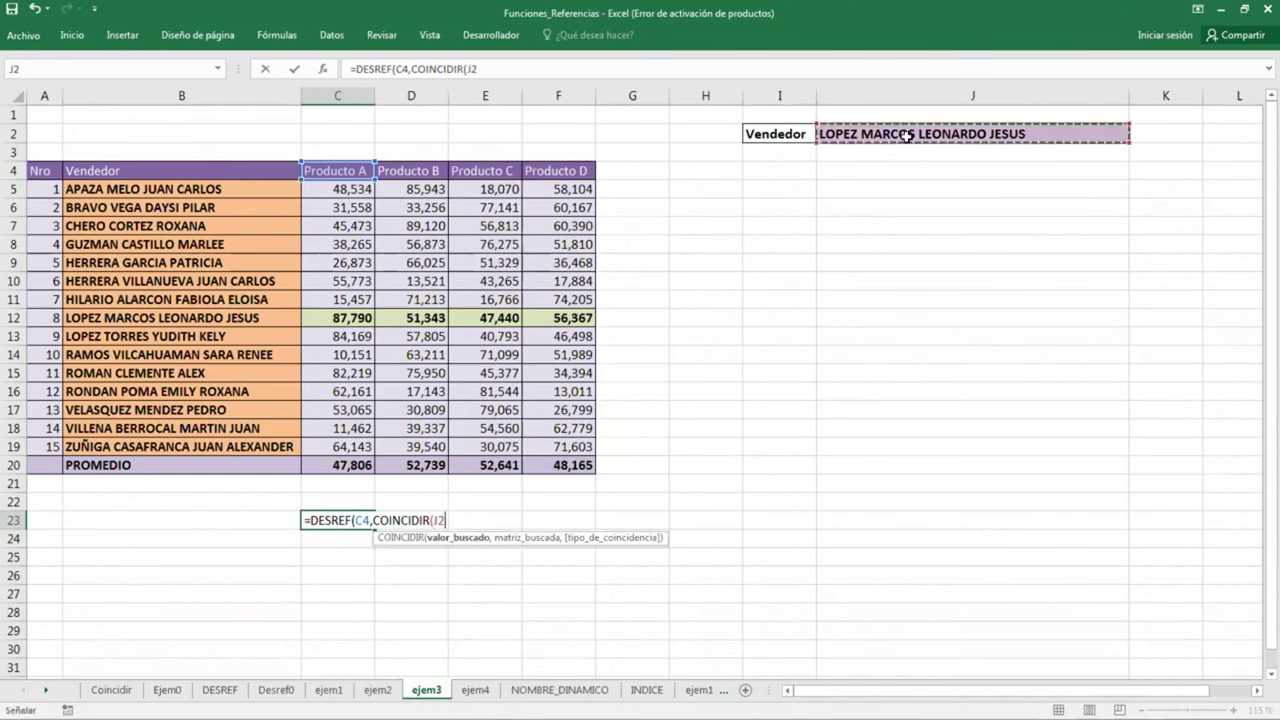
pyautogui.write(',')
pyautogui.moveTo(213, 189); pyautogui.dragTo(210, 447)
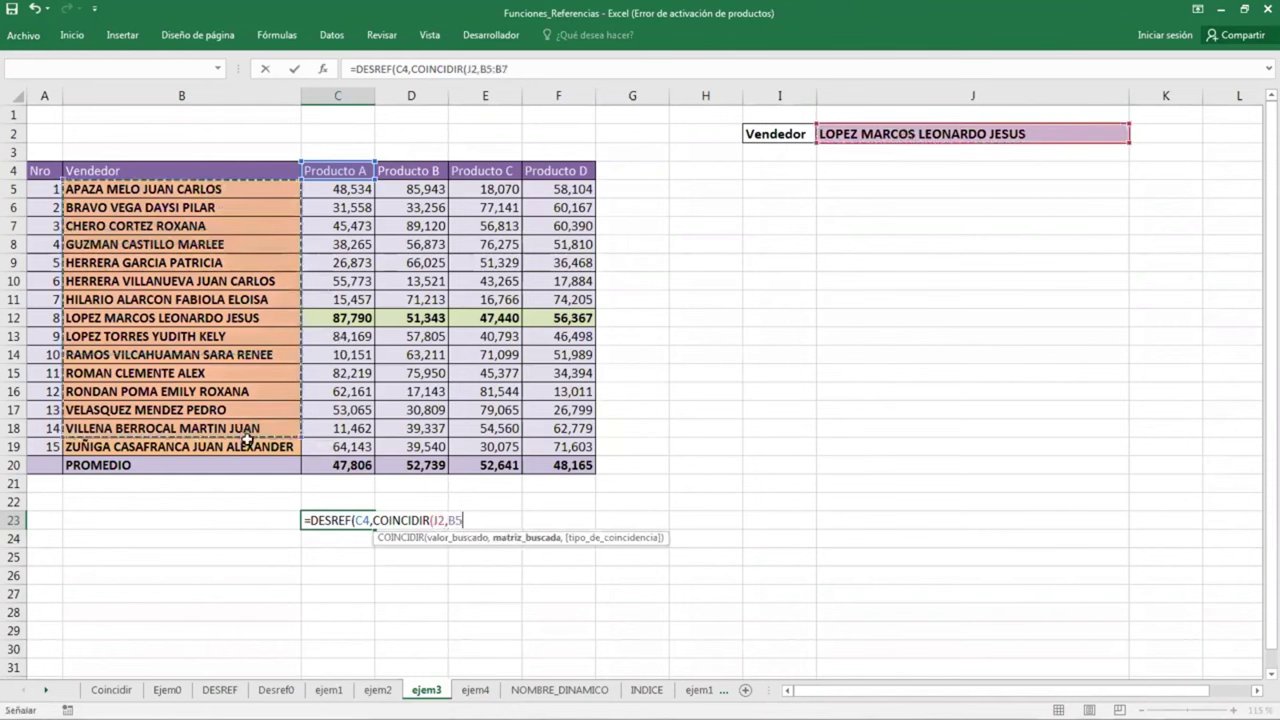
pyautogui.write(',')
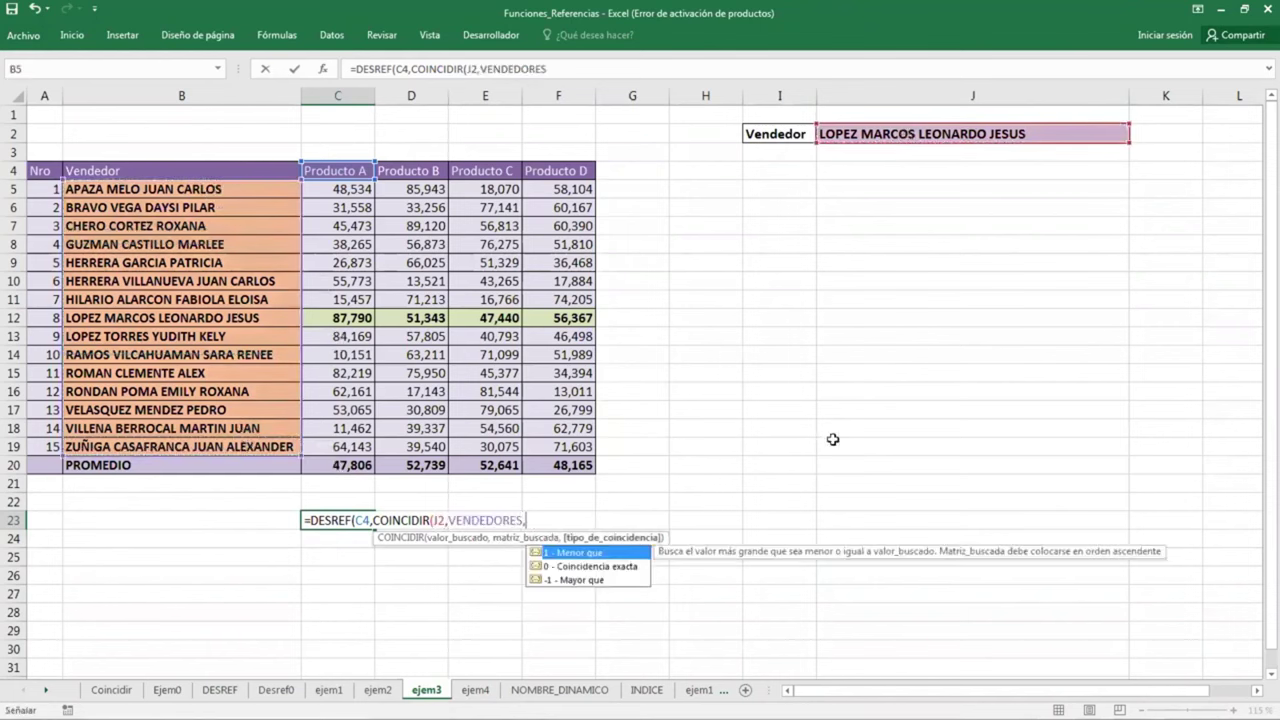
pyautogui.write('0),')
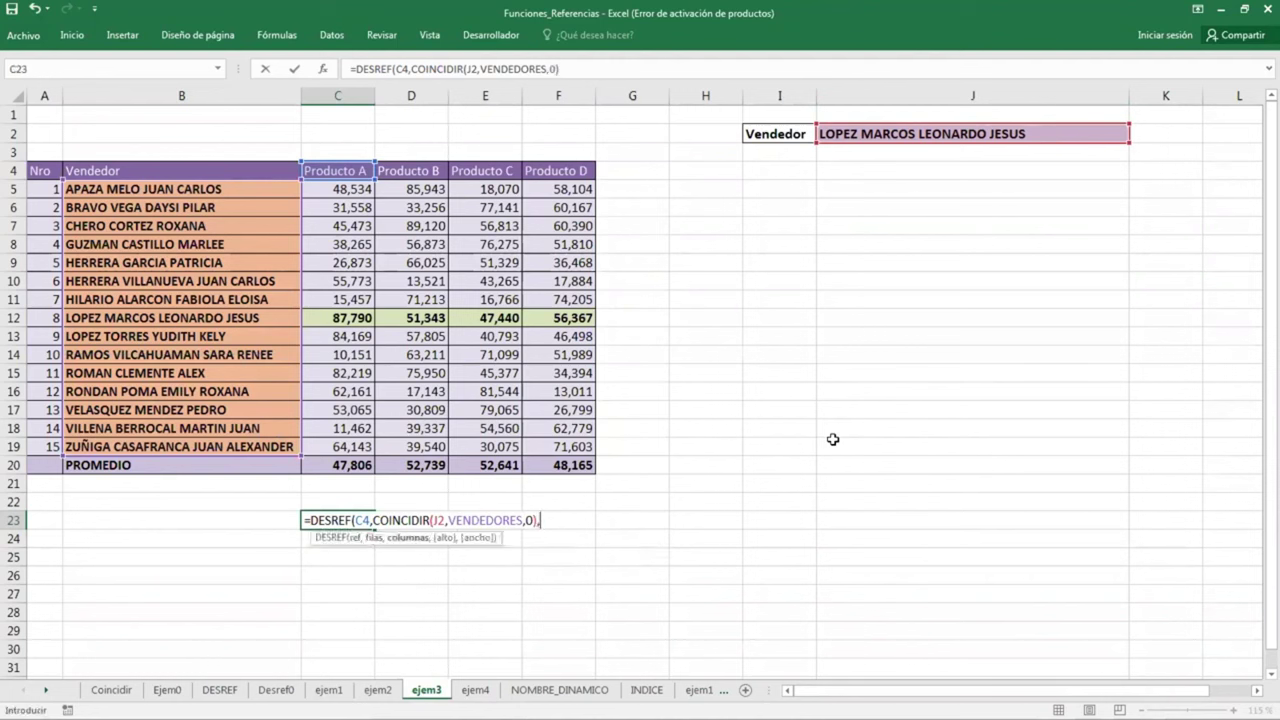
pyautogui.write('0,')
pyautogui.write('1,4')
pyautogui.press('Return')
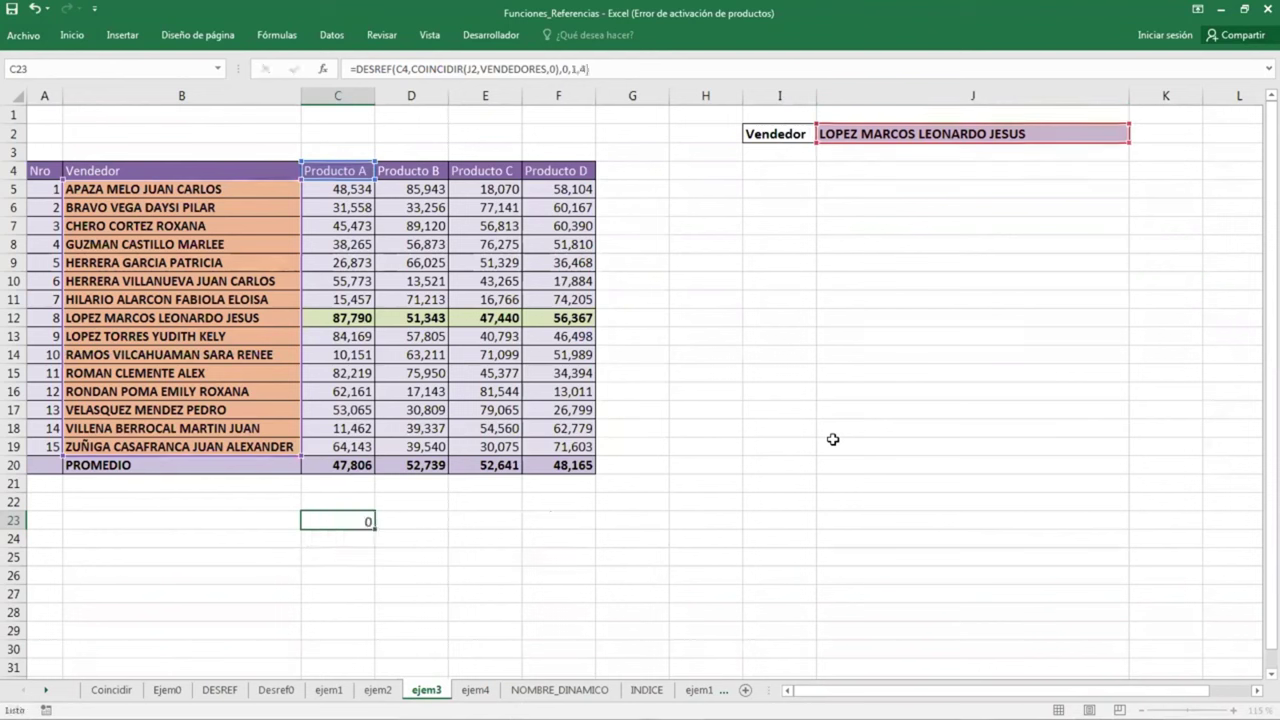
# Wrap C23's DESREF formula in SUMA( ) so it totals 242940
pyautogui.press('Up')
pyautogui.press('F2')
pyautogui.press('Left')
pyautogui.press('Left')
pyautogui.press('Left')
pyautogui.press('Left')
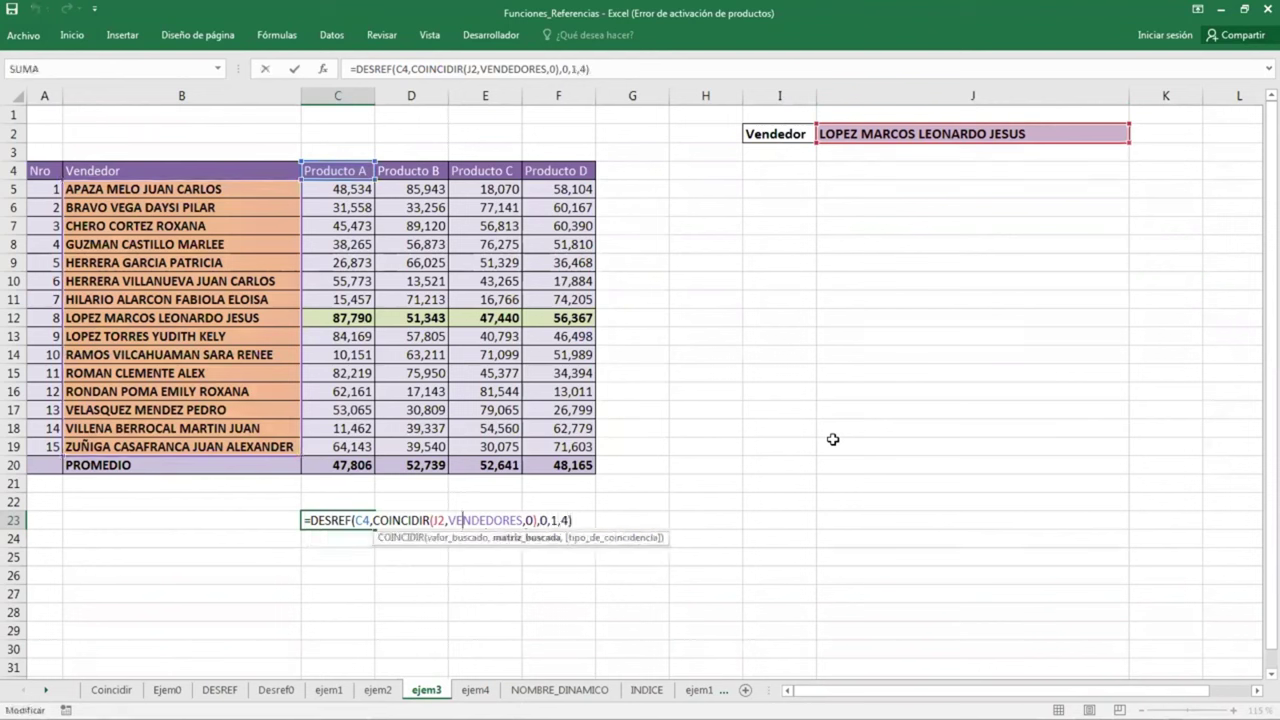
pyautogui.press('Left')
pyautogui.press('Left')
pyautogui.press('Left')
pyautogui.press('Left')
pyautogui.press('Left')
pyautogui.press('Left')
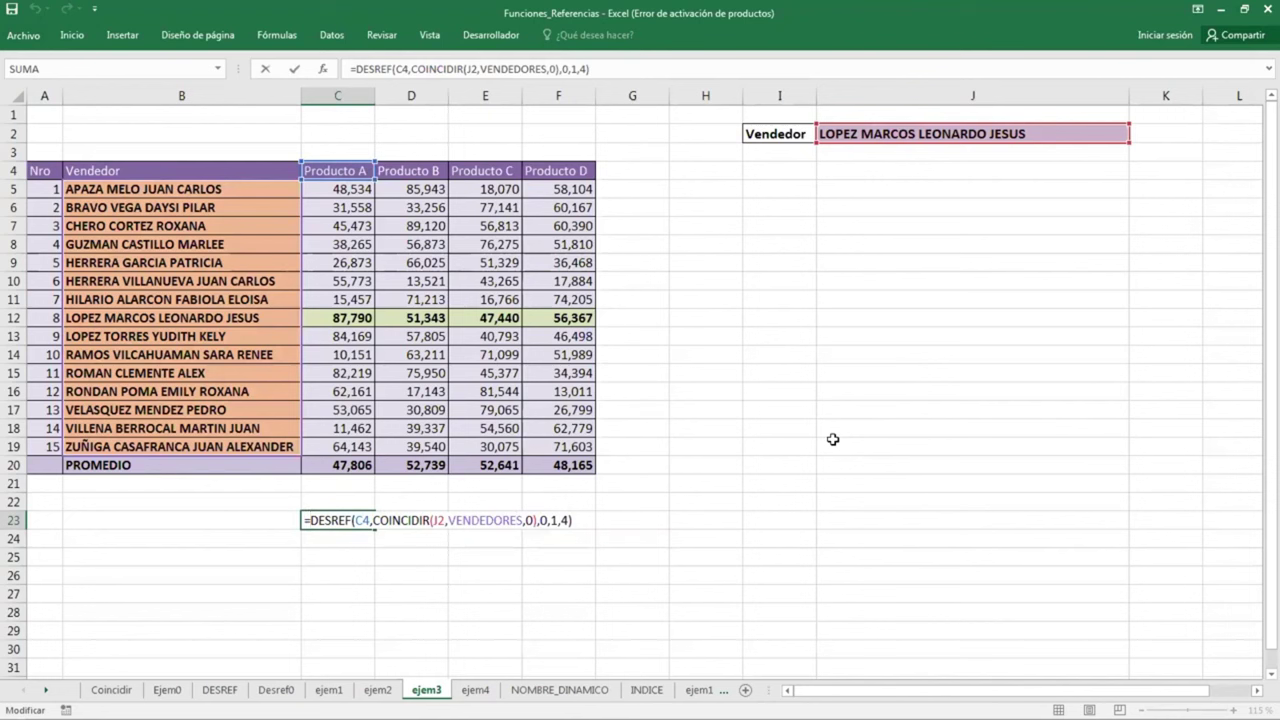
pyautogui.write('SUMA(')
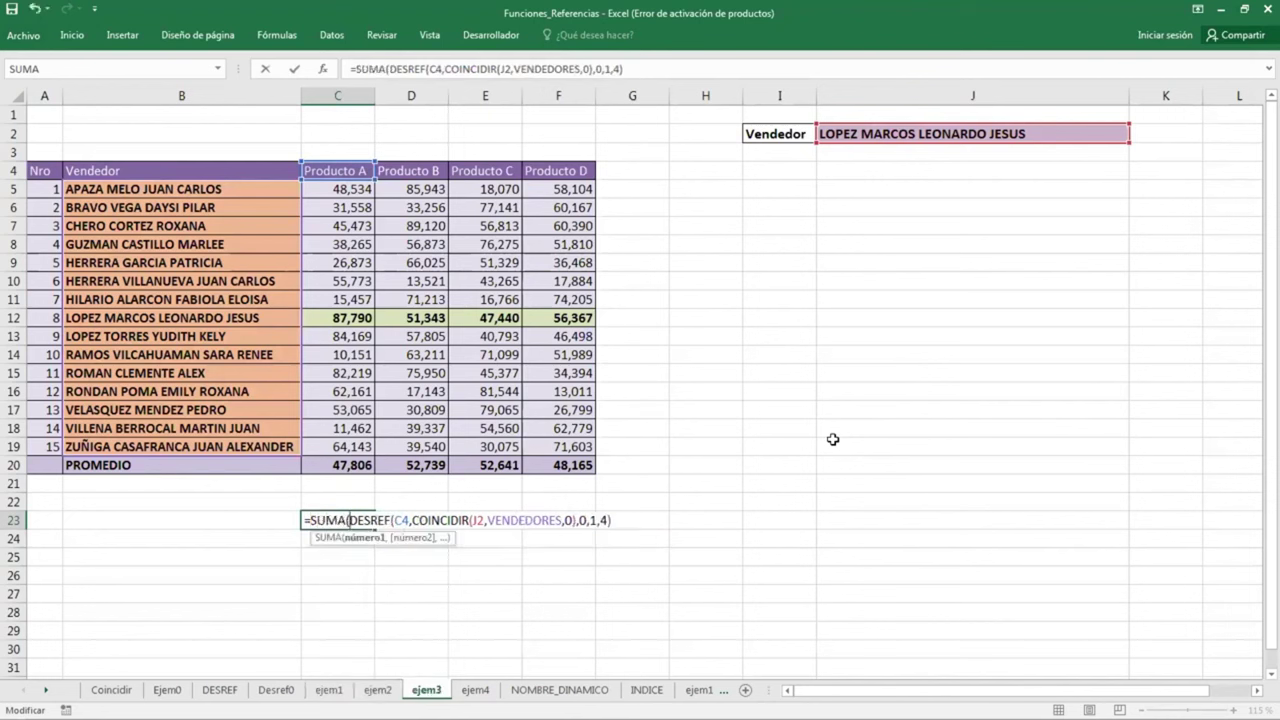
pyautogui.press('Right')
pyautogui.press('Right')
pyautogui.press('Right')
pyautogui.press('Right')
pyautogui.press('Right')
pyautogui.press('Right')
pyautogui.press('Right')
pyautogui.press('Right')
pyautogui.press('Right')
pyautogui.press('Right')
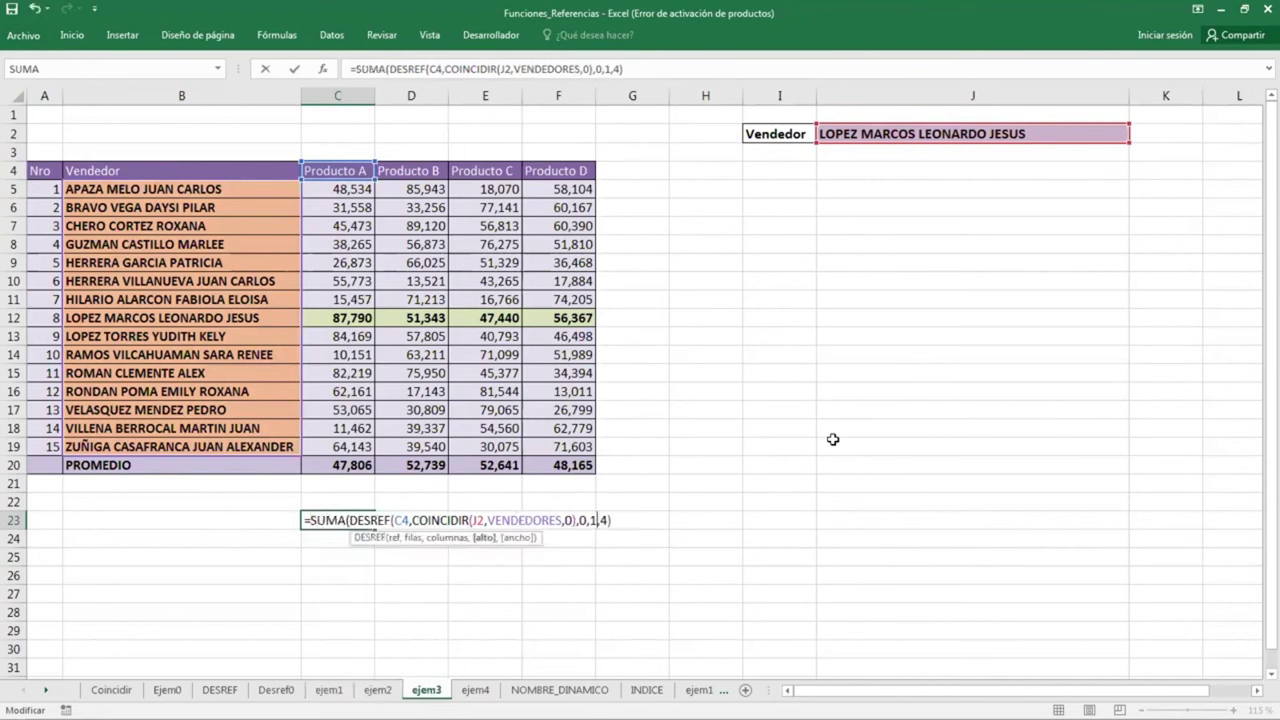
pyautogui.press('Right')
pyautogui.press('Right')
pyautogui.press('Right')
pyautogui.write(')')
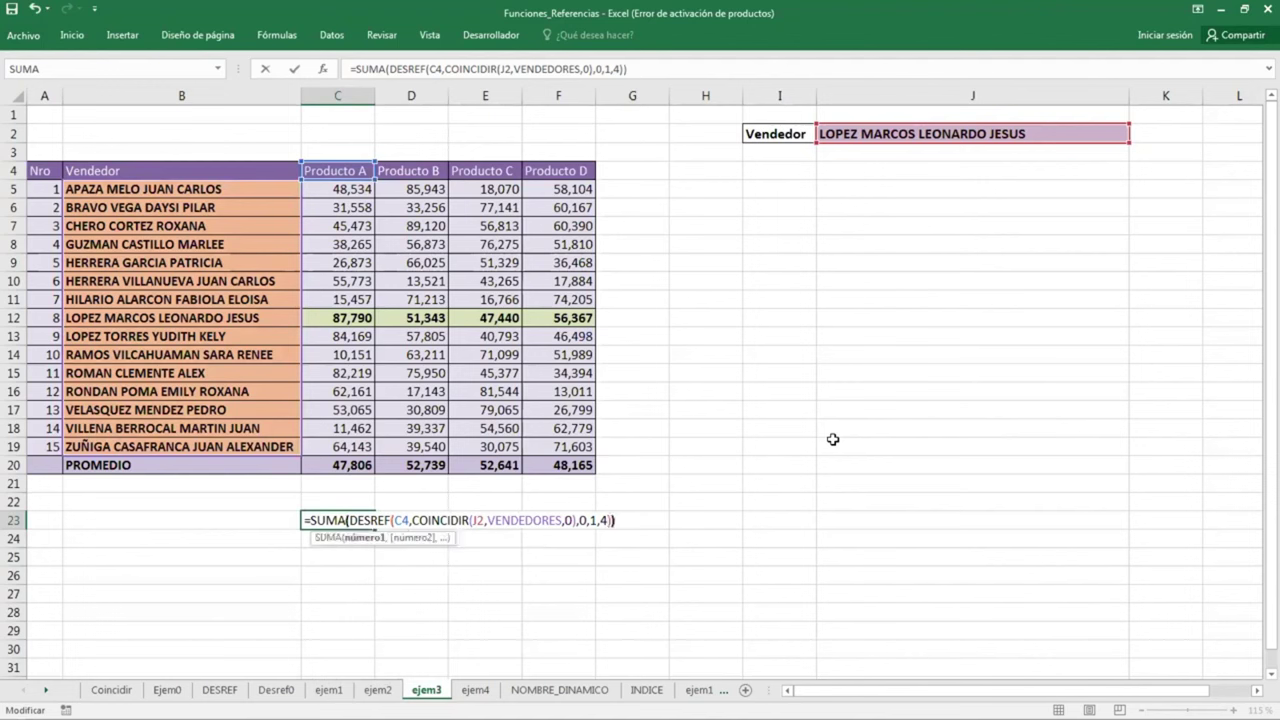
pyautogui.hotkey('ctrl', 'Return')
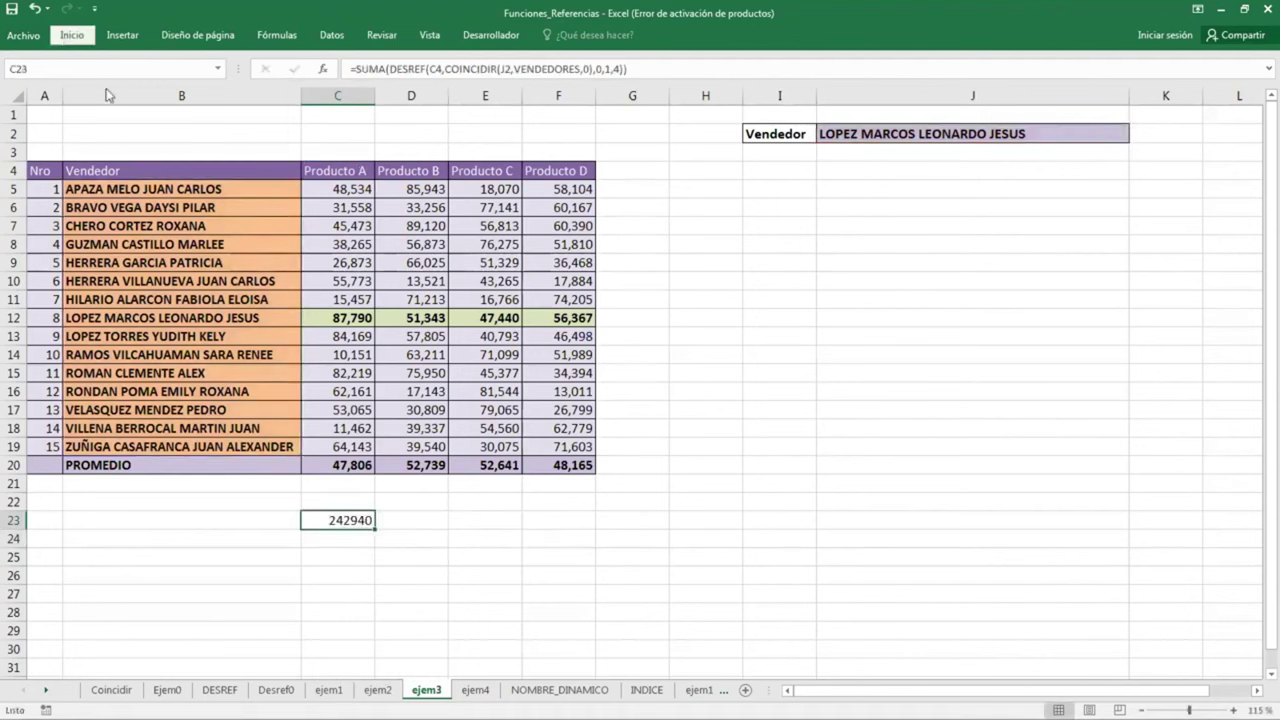
# Make the 242940 total in C23 bold and larger
pyautogui.click(72, 35)
pyautogui.click(143, 90)
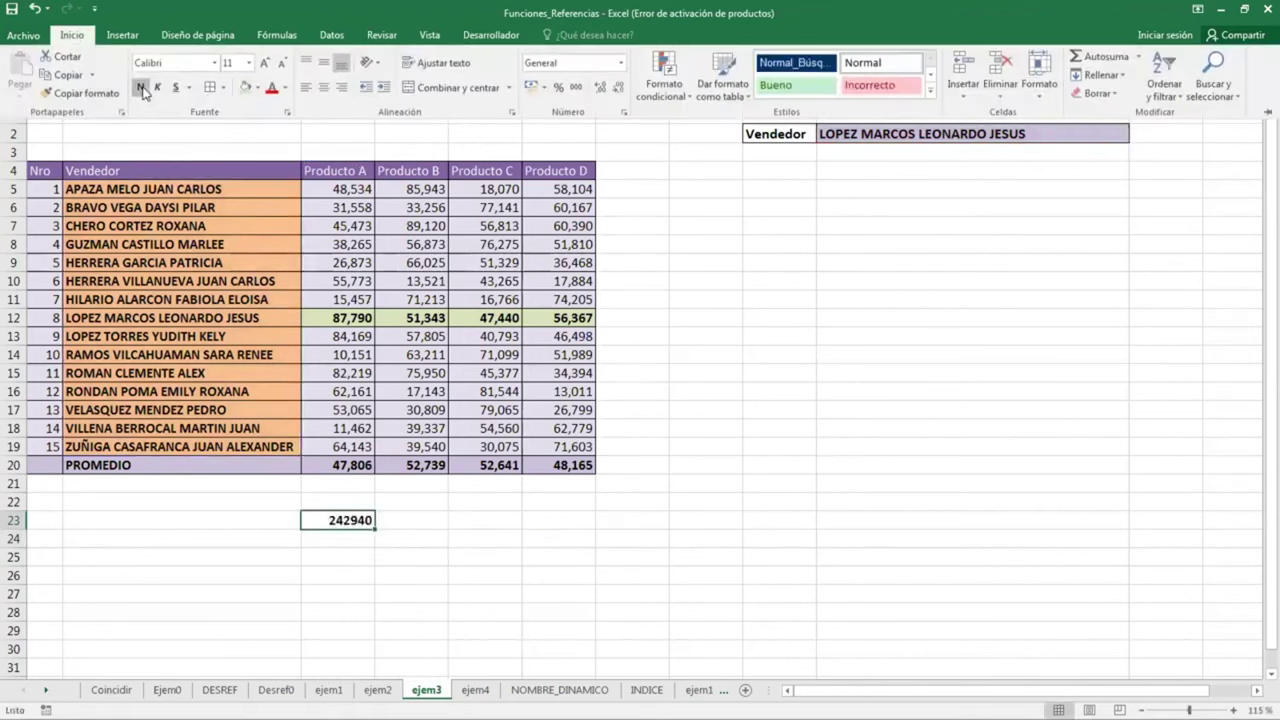
pyautogui.click(143, 90)
pyautogui.click(144, 90)
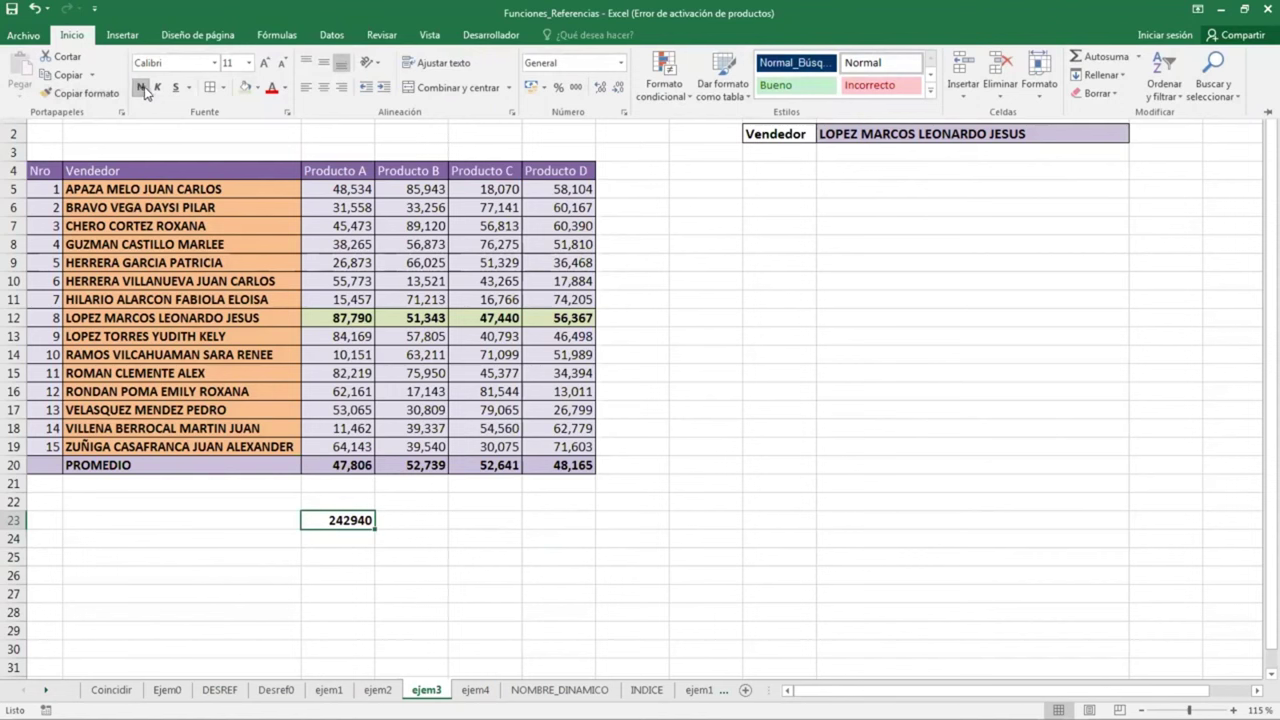
pyautogui.click(264, 62)
pyautogui.click(264, 62)
# Enter =FORMULATEXTO(C23) in D23 to display C23's formula
pyautogui.click(406, 527)
pyautogui.click(406, 527)
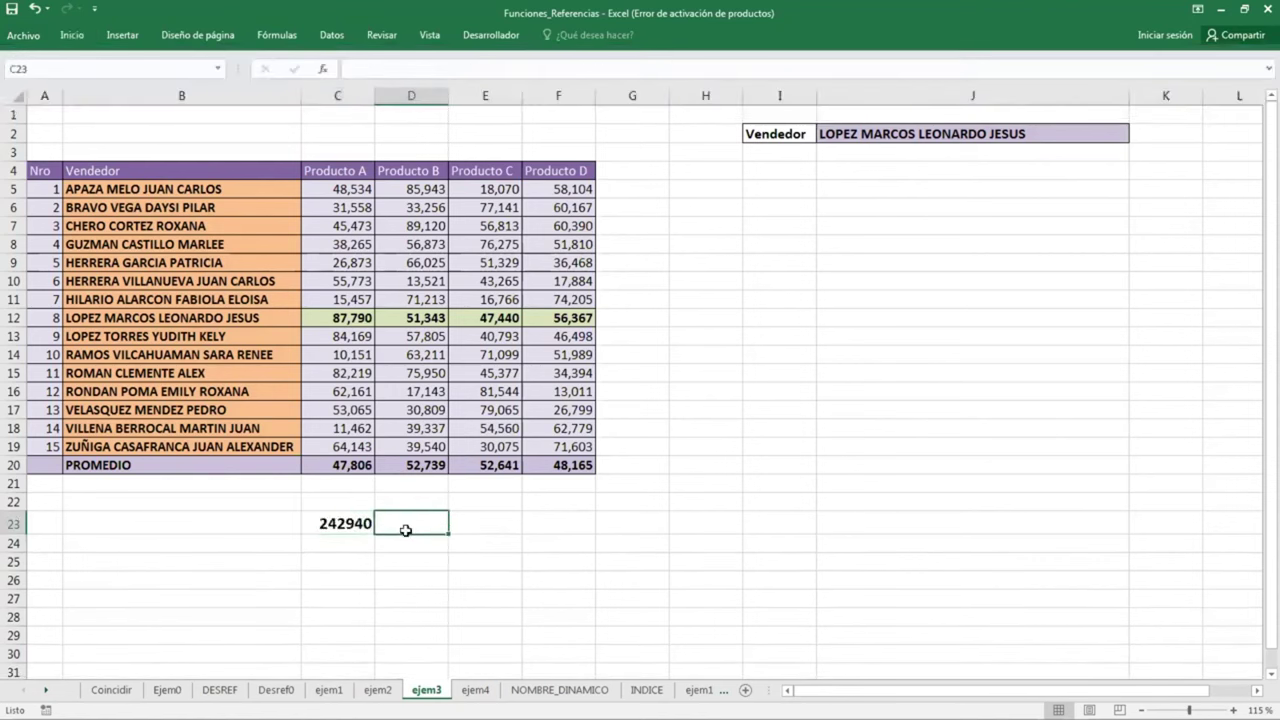
pyautogui.write('=FORMULATEXTO(C23')
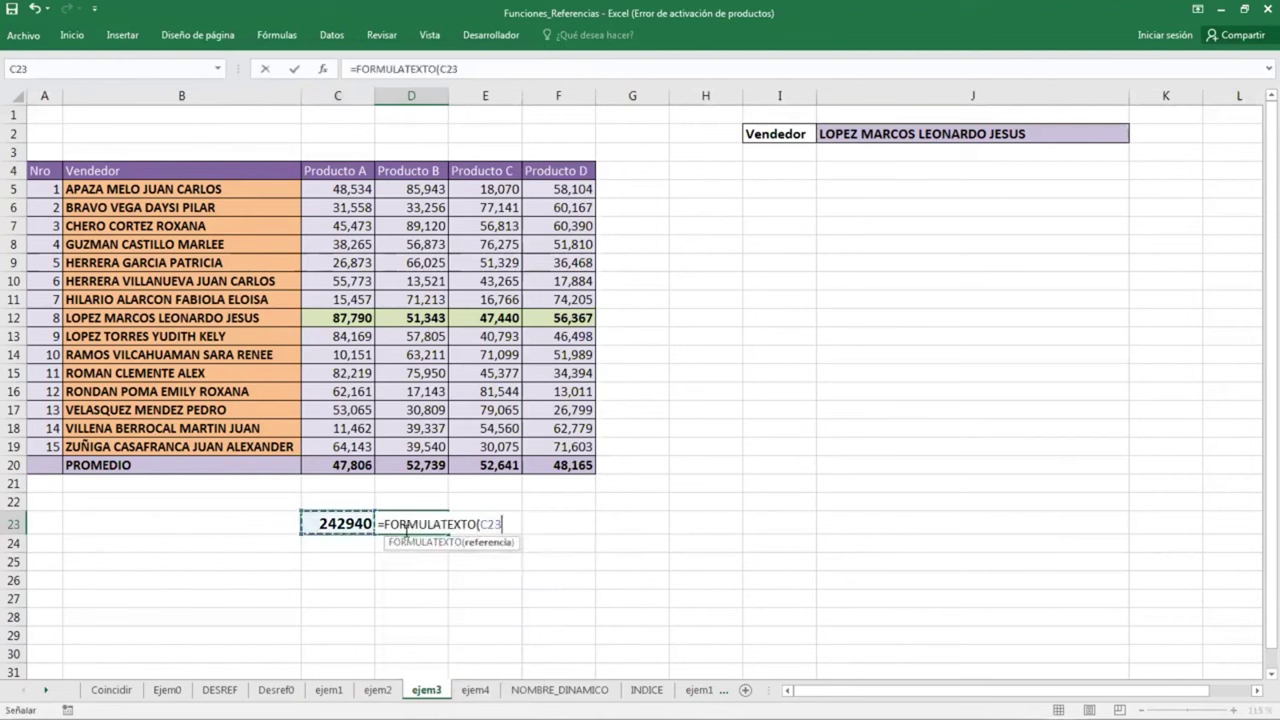
pyautogui.press('Return')
# Make D23's formula text bold and enlarge it to size 20
pyautogui.click(406, 527)
pyautogui.hotkey('ctrl', 'n')
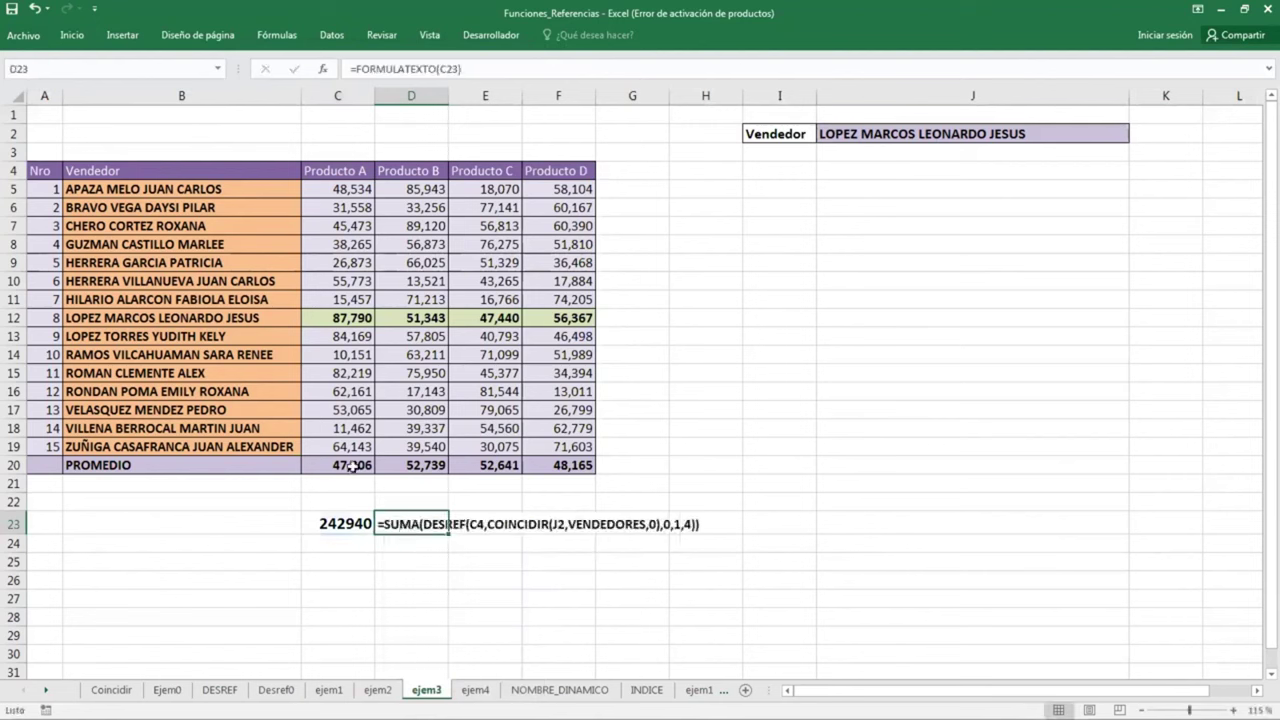
pyautogui.click(70, 37)
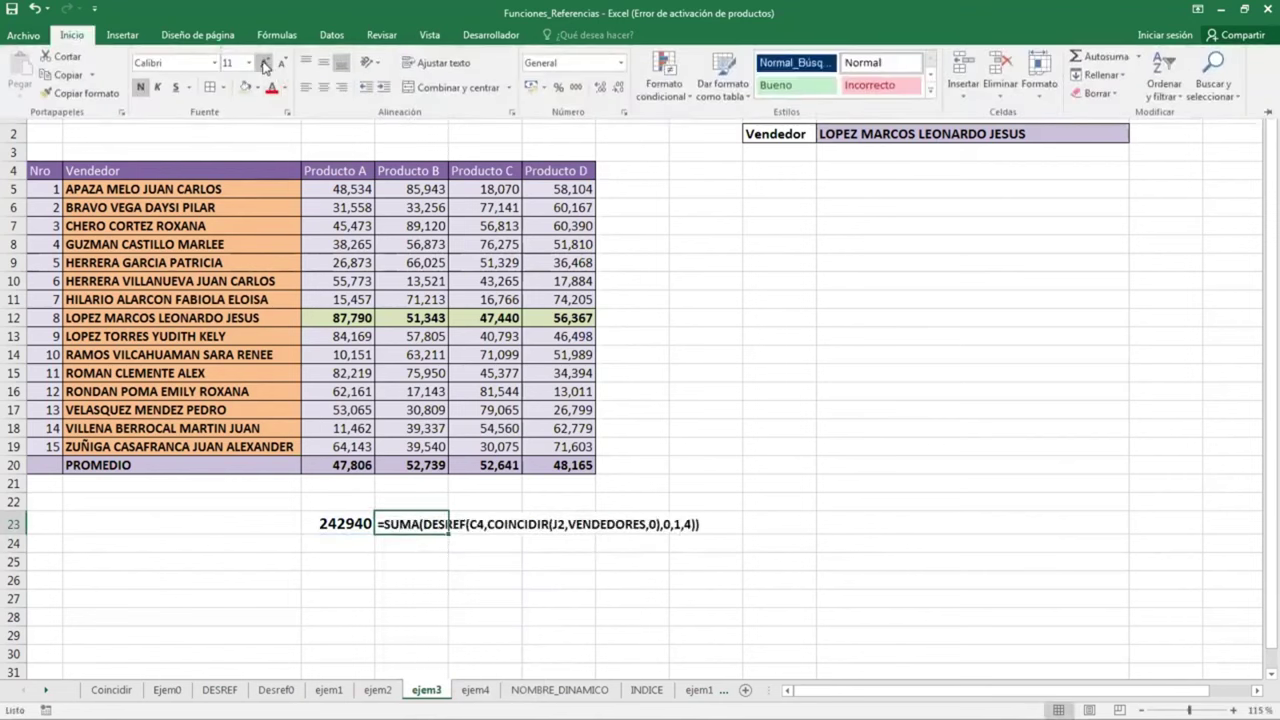
pyautogui.click(265, 63)
pyautogui.click(265, 63)
pyautogui.click(265, 63)
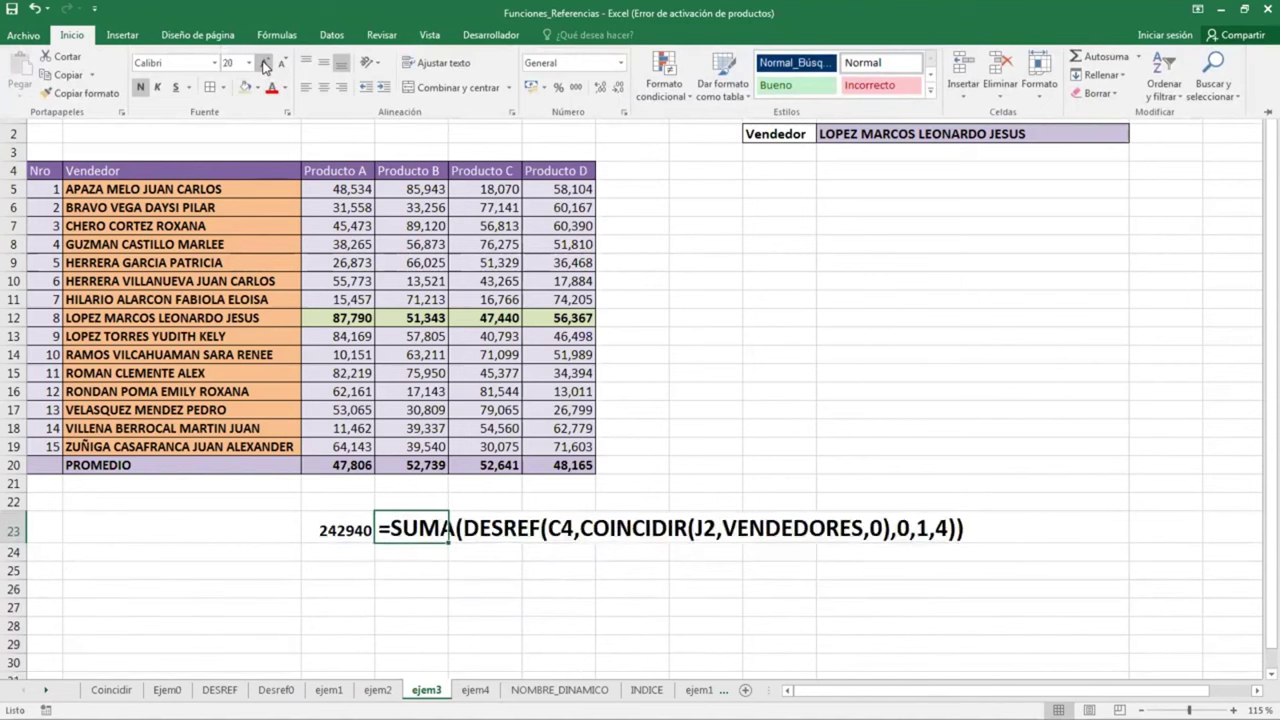
pyautogui.click(368, 628)
pyautogui.click(370, 626)
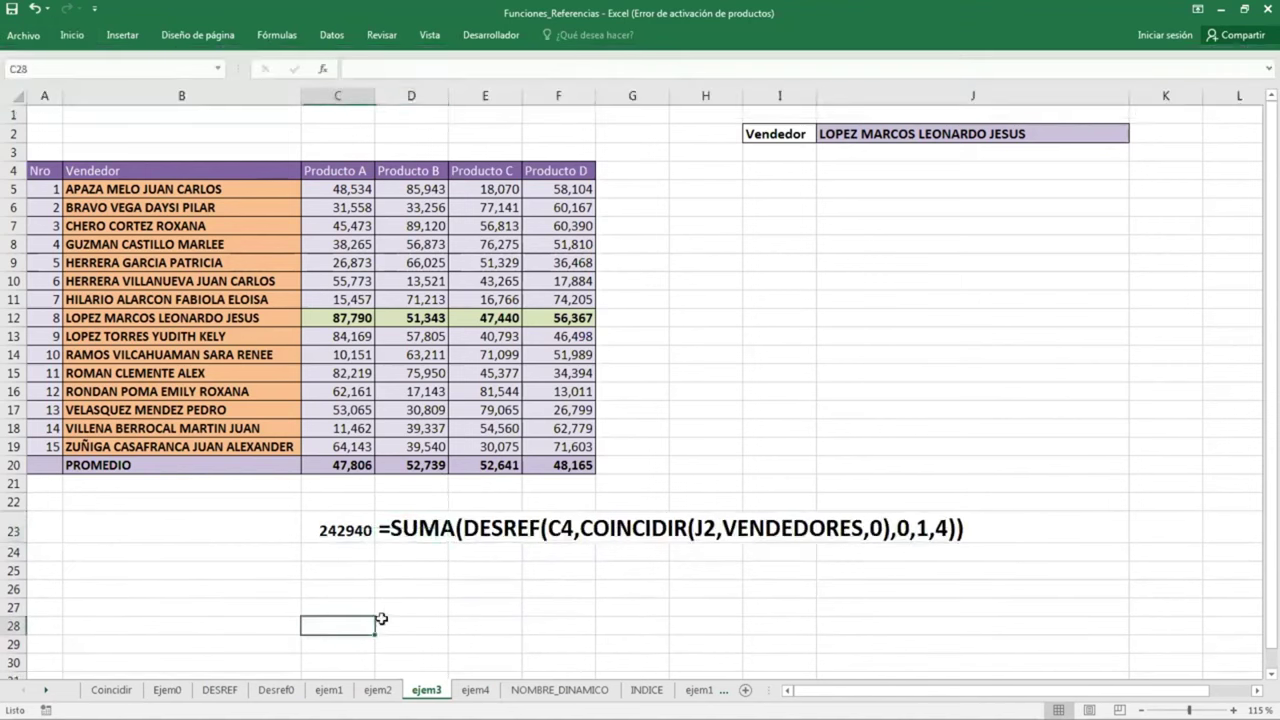
# Pick two sellers in turn in J2, ending on the eleventh so C23 shows 196450
pyautogui.click(958, 128)
pyautogui.click(1135, 134)
pyautogui.click(1069, 198)
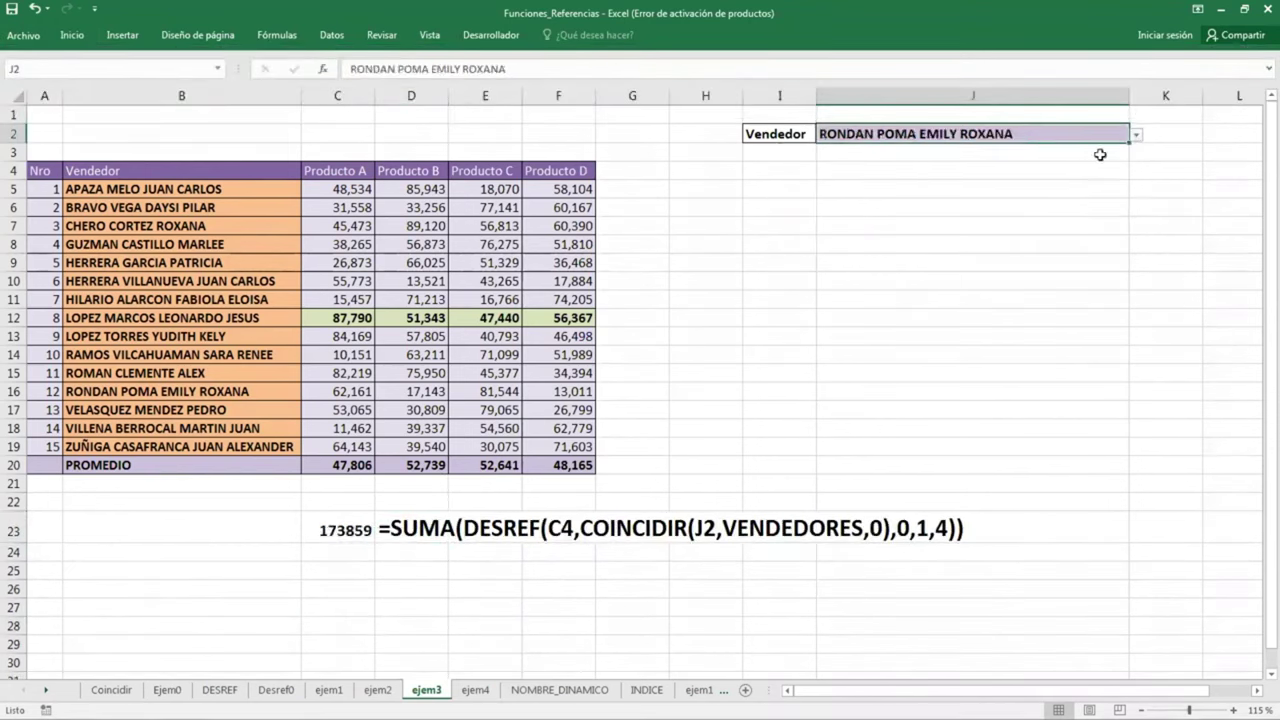
pyautogui.click(1135, 134)
pyautogui.click(1070, 174)
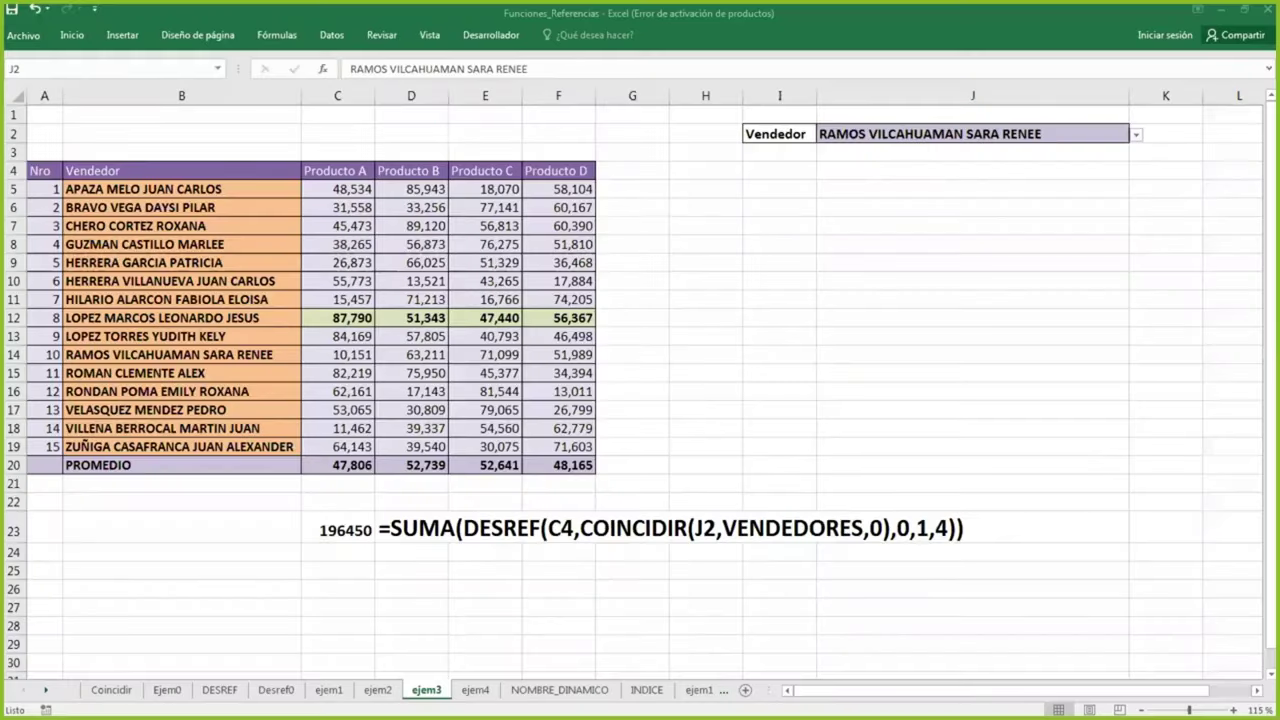
pyautogui.click(711, 389)
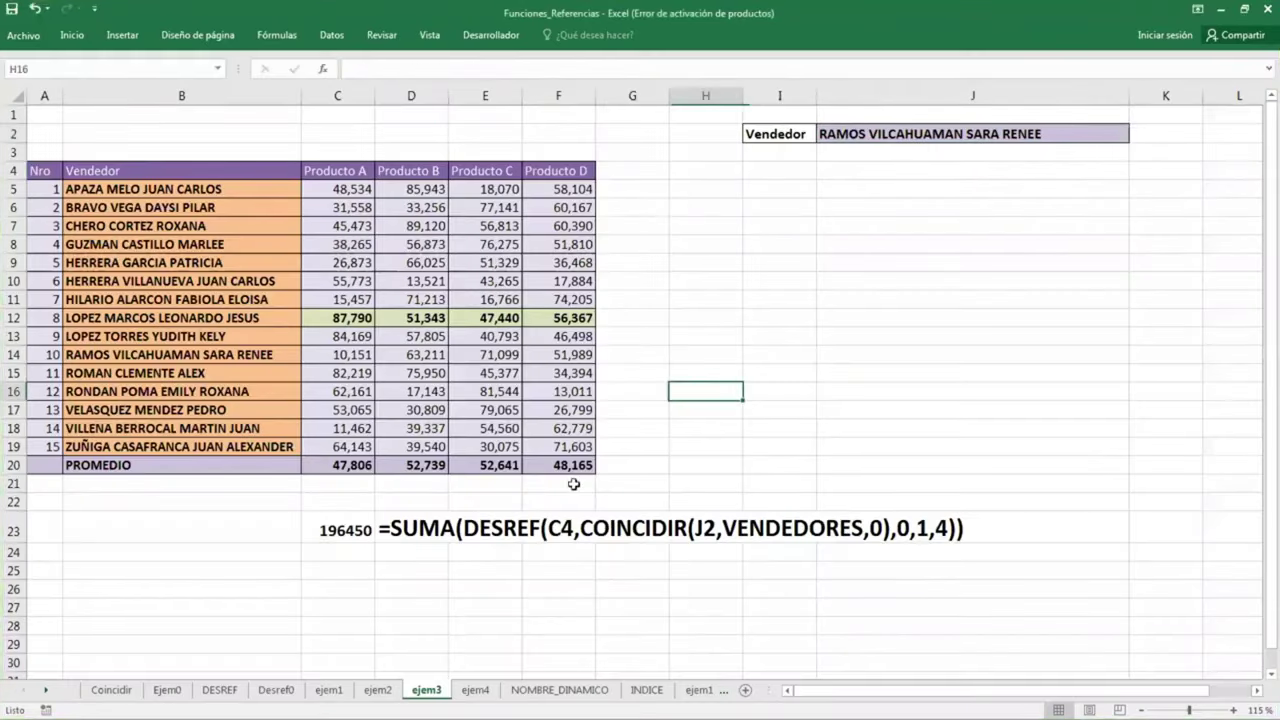
pyautogui.click(810, 359)
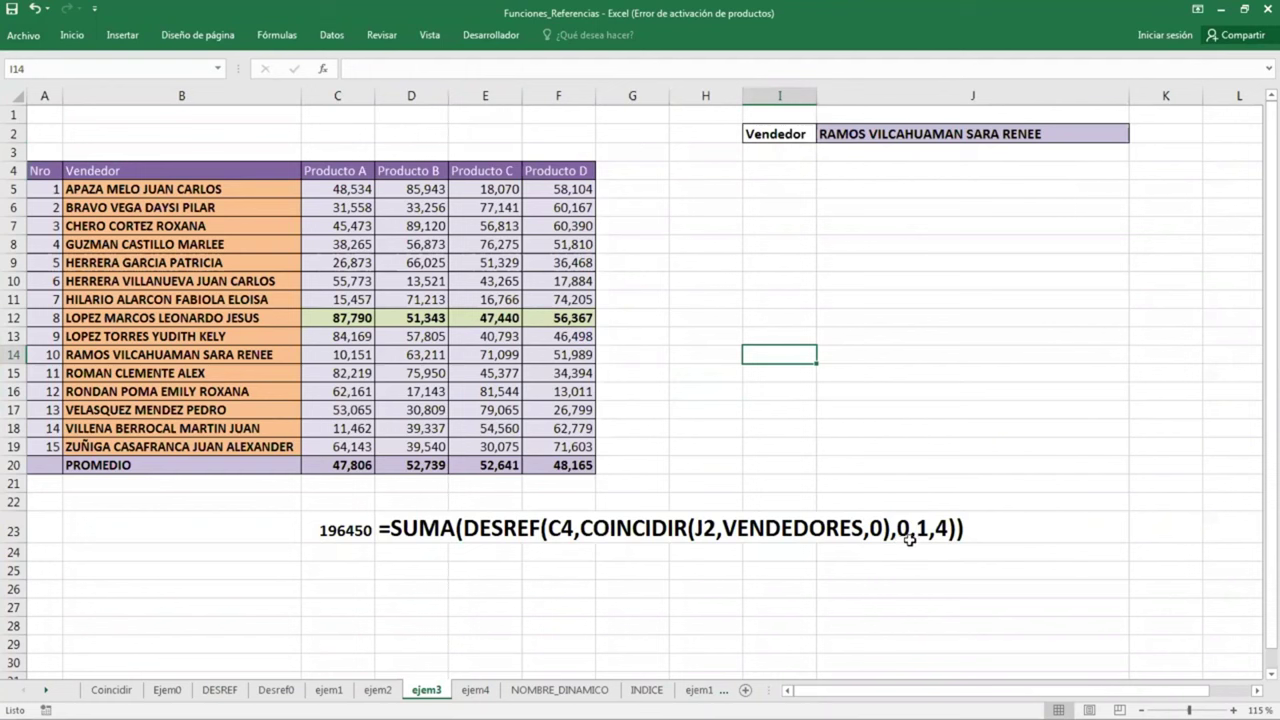
pyautogui.click(366, 602)
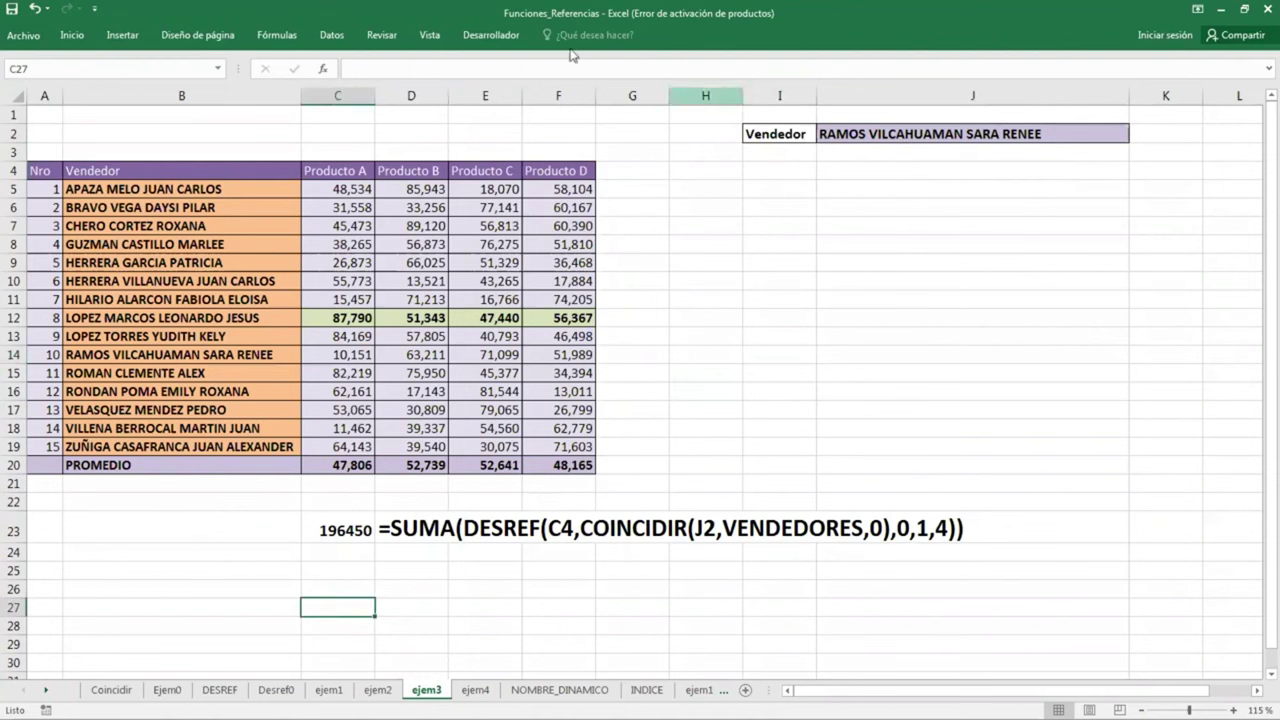
# Start a new name PRODUCTOS in Name Manager and clear its default C27 reference
pyautogui.click(293, 42)
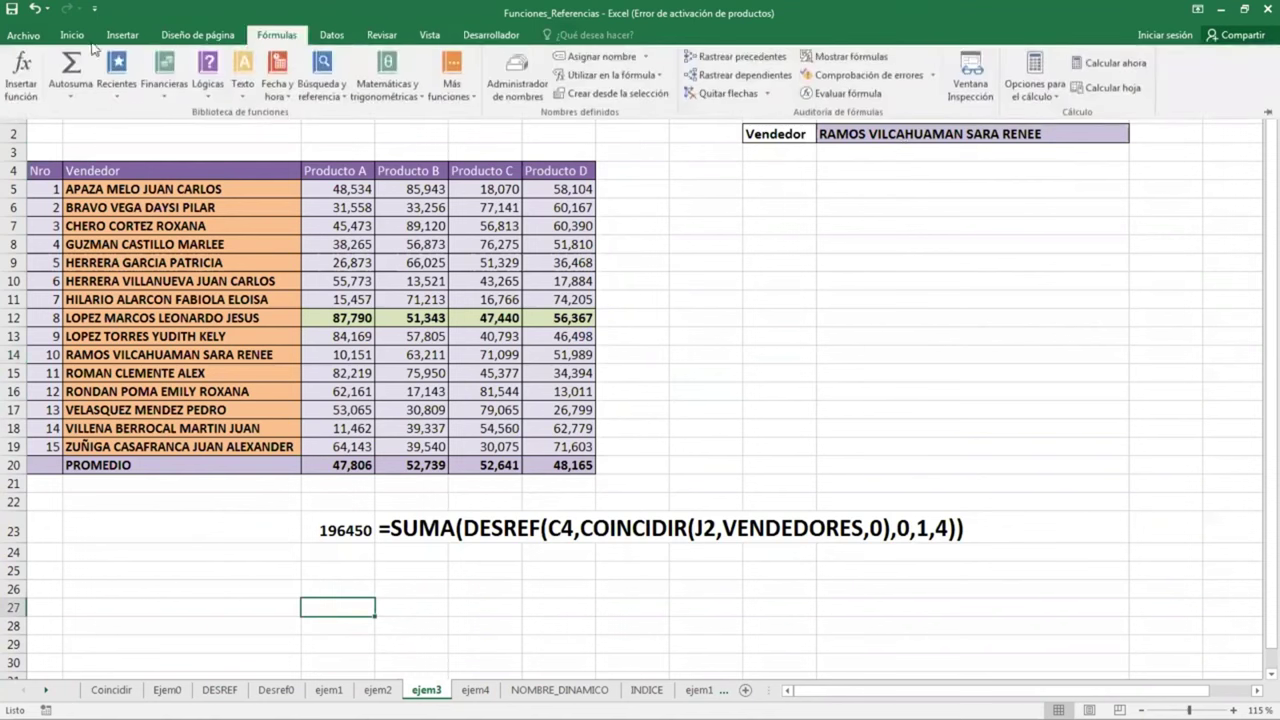
pyautogui.click(516, 78)
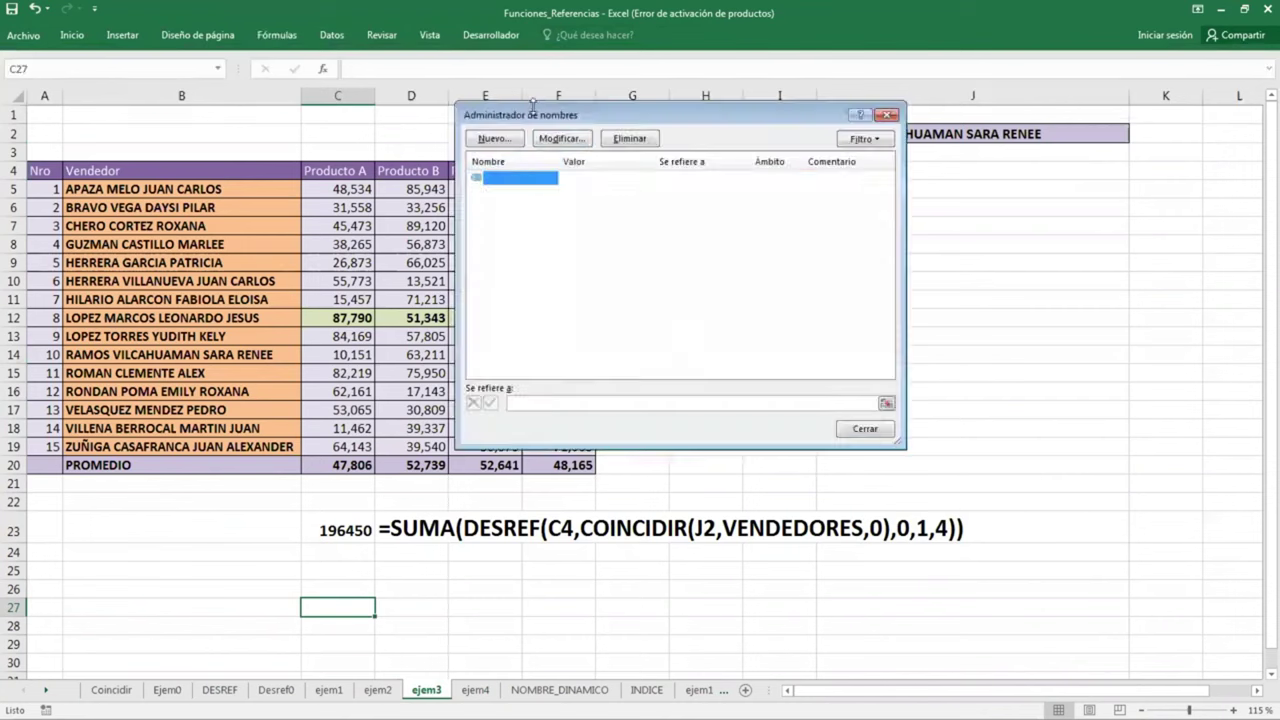
pyautogui.click(533, 252)
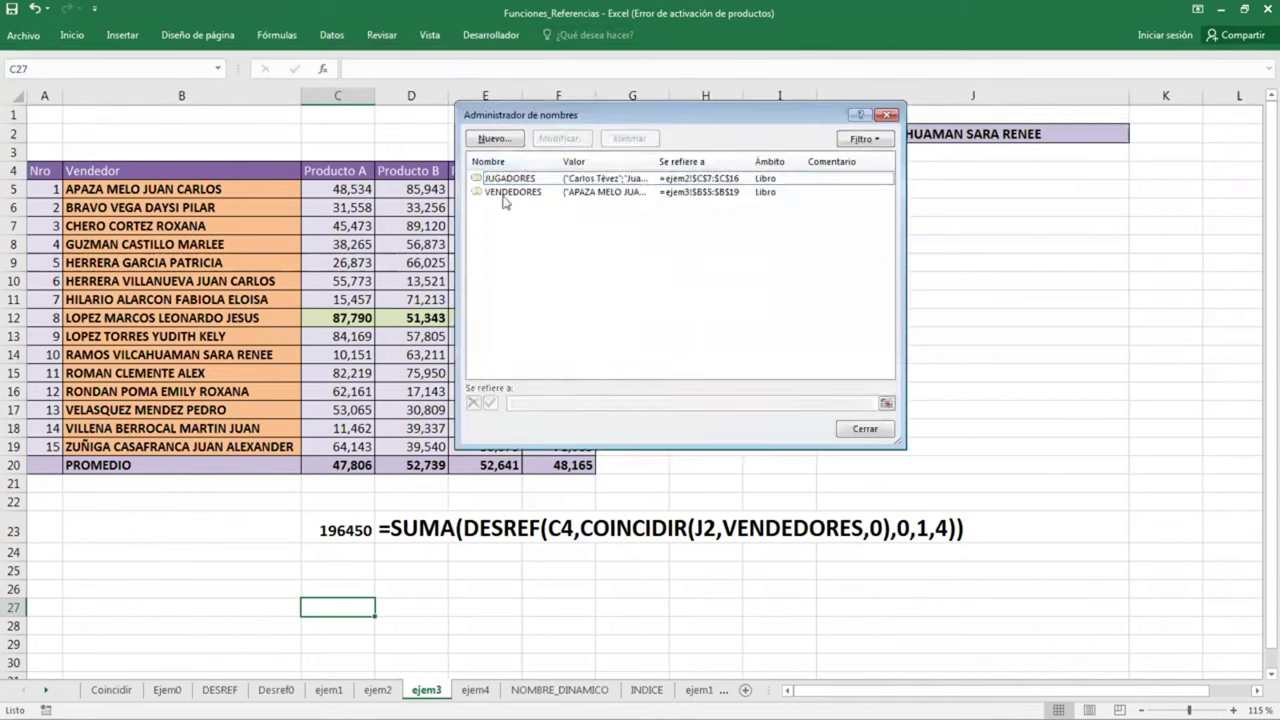
pyautogui.click(500, 144)
pyautogui.write('P')
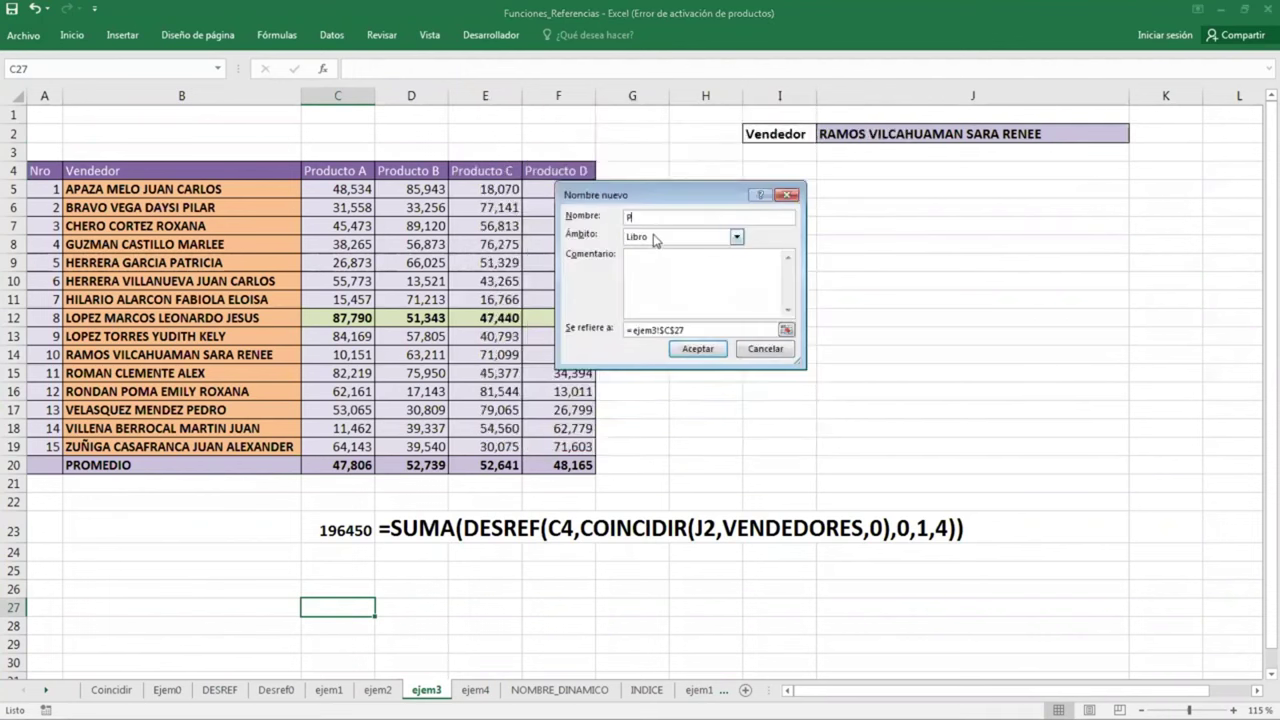
pyautogui.write('RODUC')
pyautogui.write('TOS')
pyautogui.press('Tab')
pyautogui.press('Tab')
pyautogui.press('Tab')
pyautogui.press('Delete')
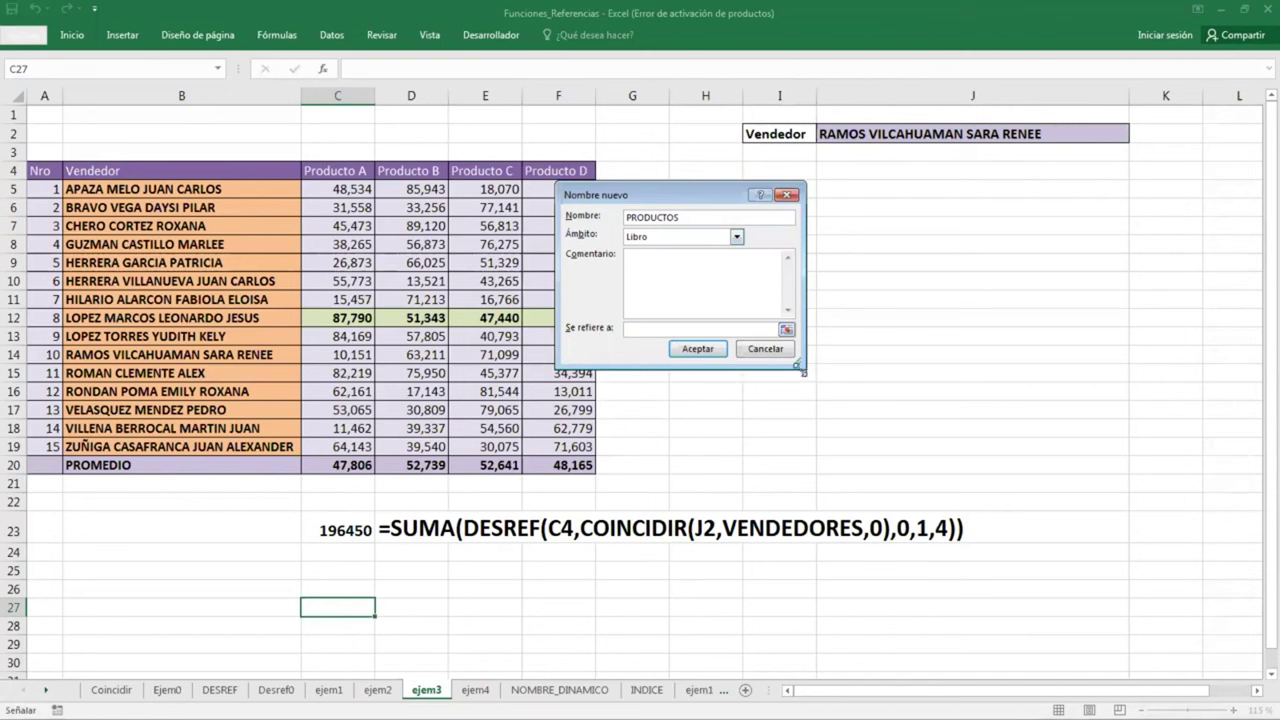
pyautogui.moveTo(797, 364); pyautogui.dragTo(1008, 355)
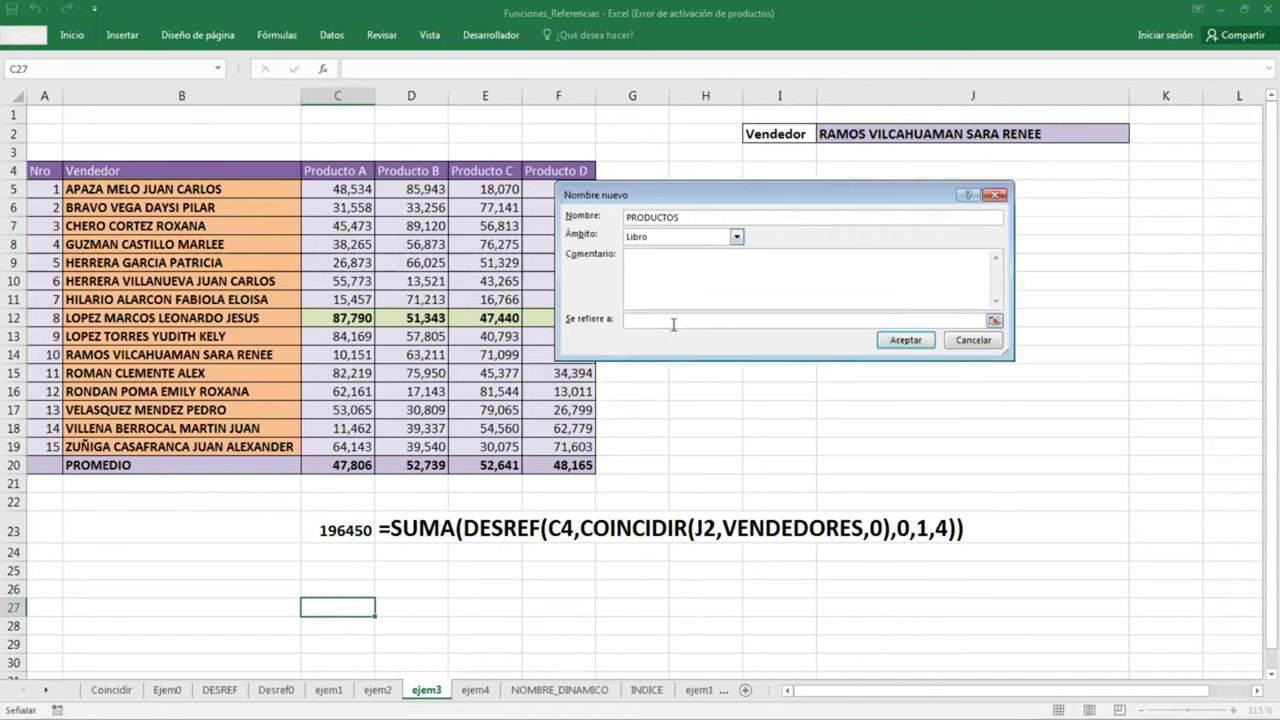
# Set its reference to =DESREF(ejem3!$C$4,COINCIDIR(ejem3!$J$2,VENDEDORES,0),0,1,4)
pyautogui.write('=')
pyautogui.write('DESREF(')
pyautogui.click(355, 170)
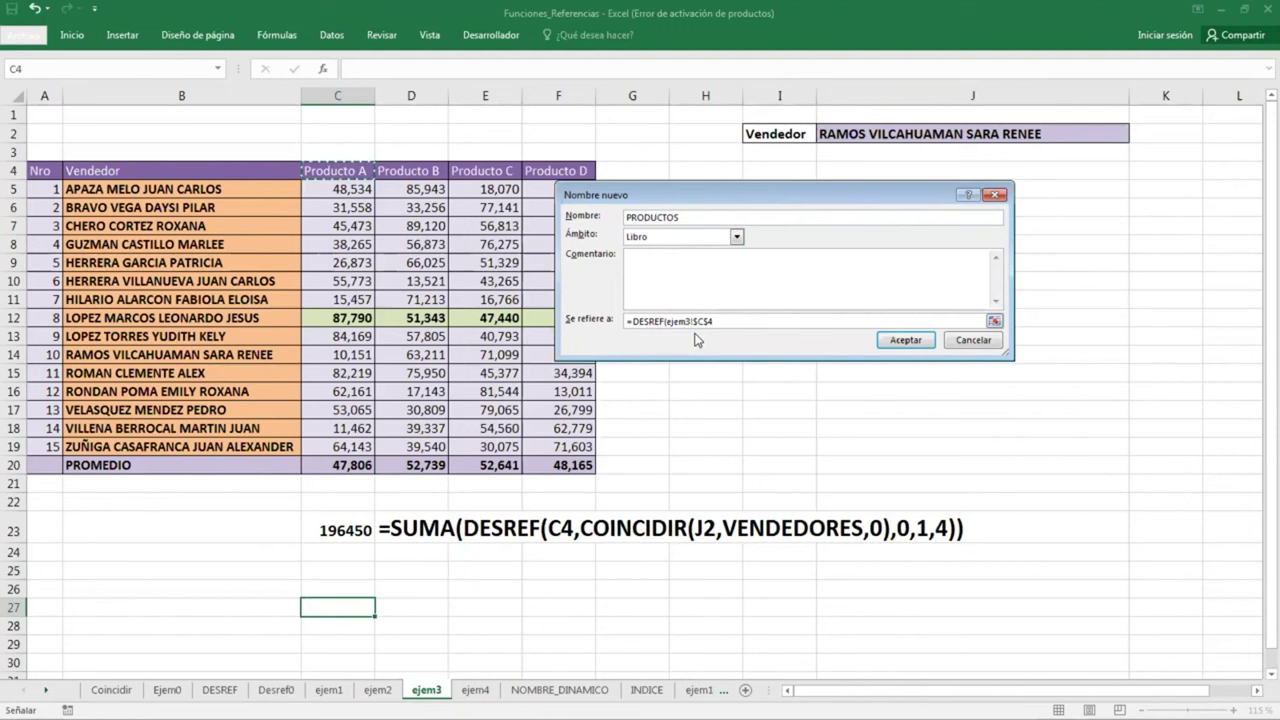
pyautogui.write(',')
pyautogui.write('COINC')
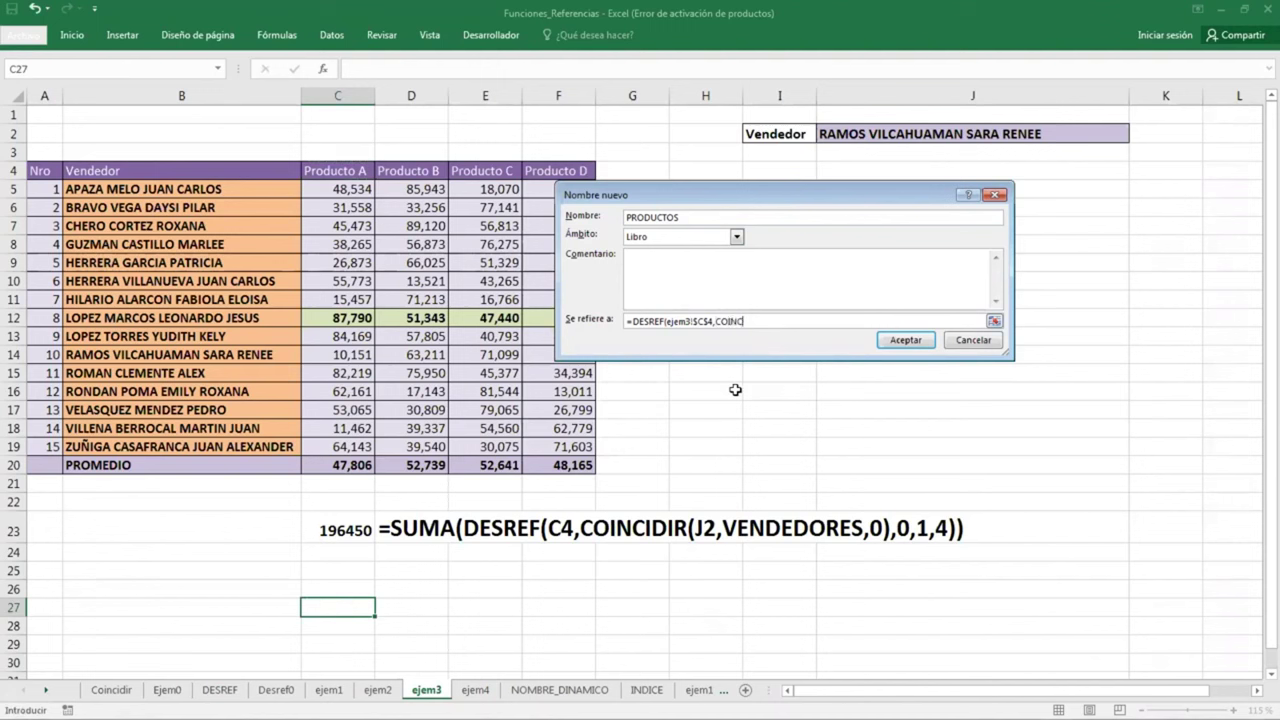
pyautogui.write('IDIR(')
pyautogui.click(903, 133)
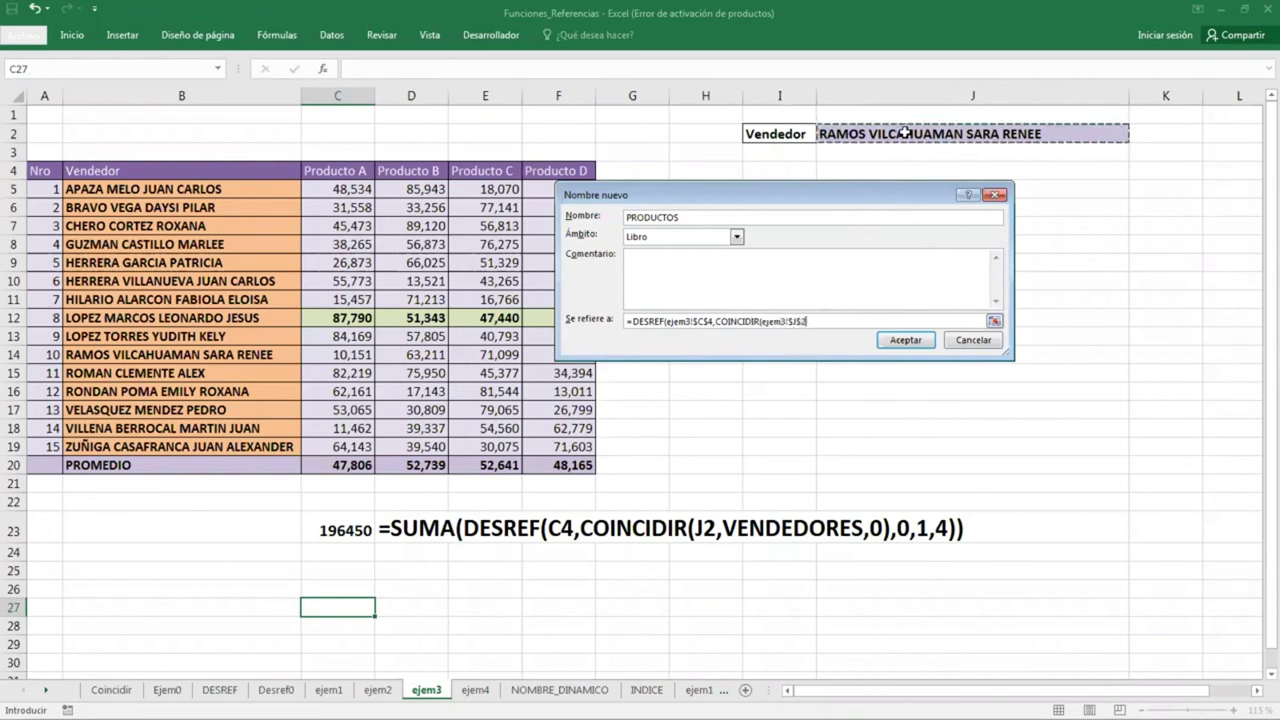
pyautogui.write(',')
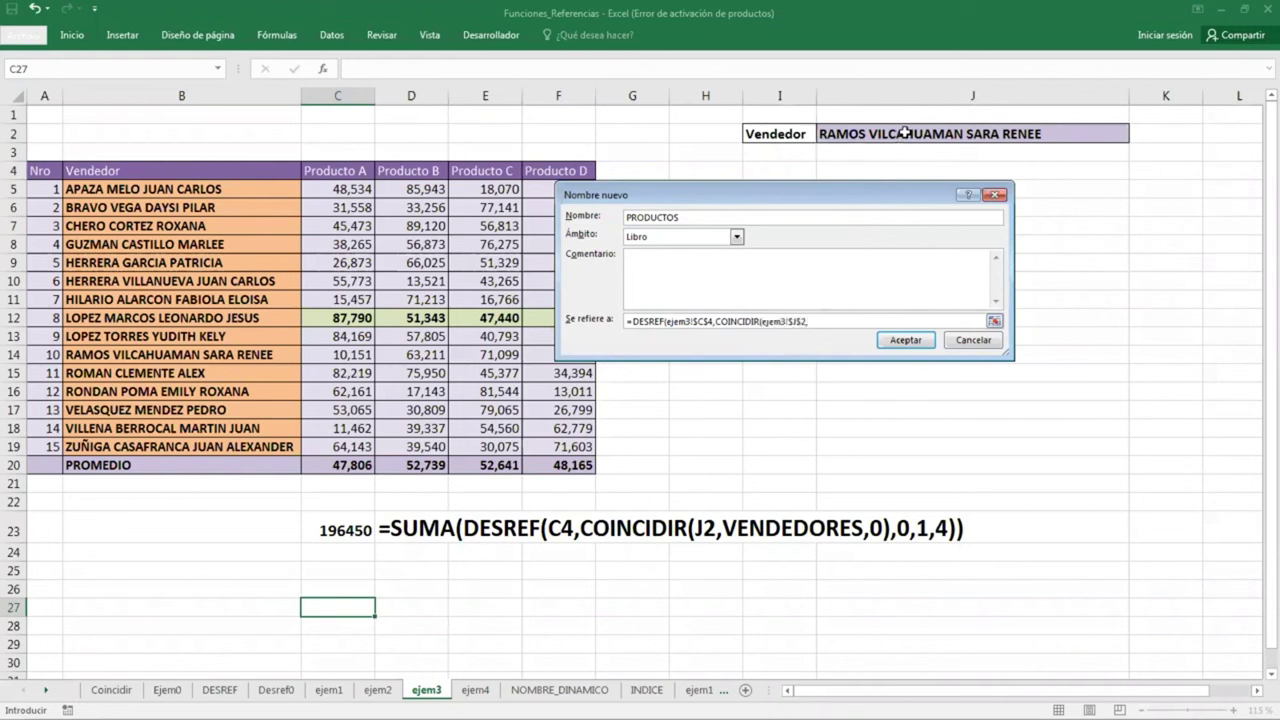
pyautogui.write('VEND')
pyautogui.write('EDORES')
pyautogui.write(',0),')
pyautogui.write('0,1')
pyautogui.write(',4')
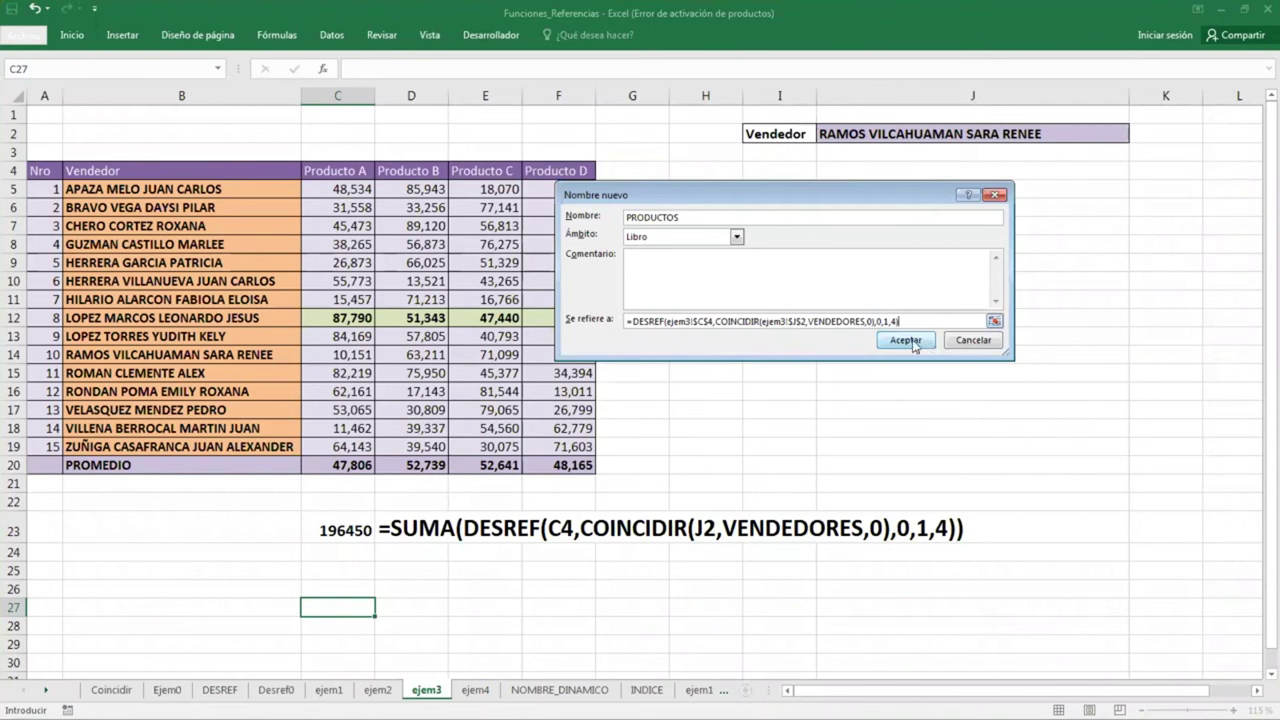
# Save the PRODUCTOS name, verify it covers C14:F14, and close Name Manager
pyautogui.click(906, 341)
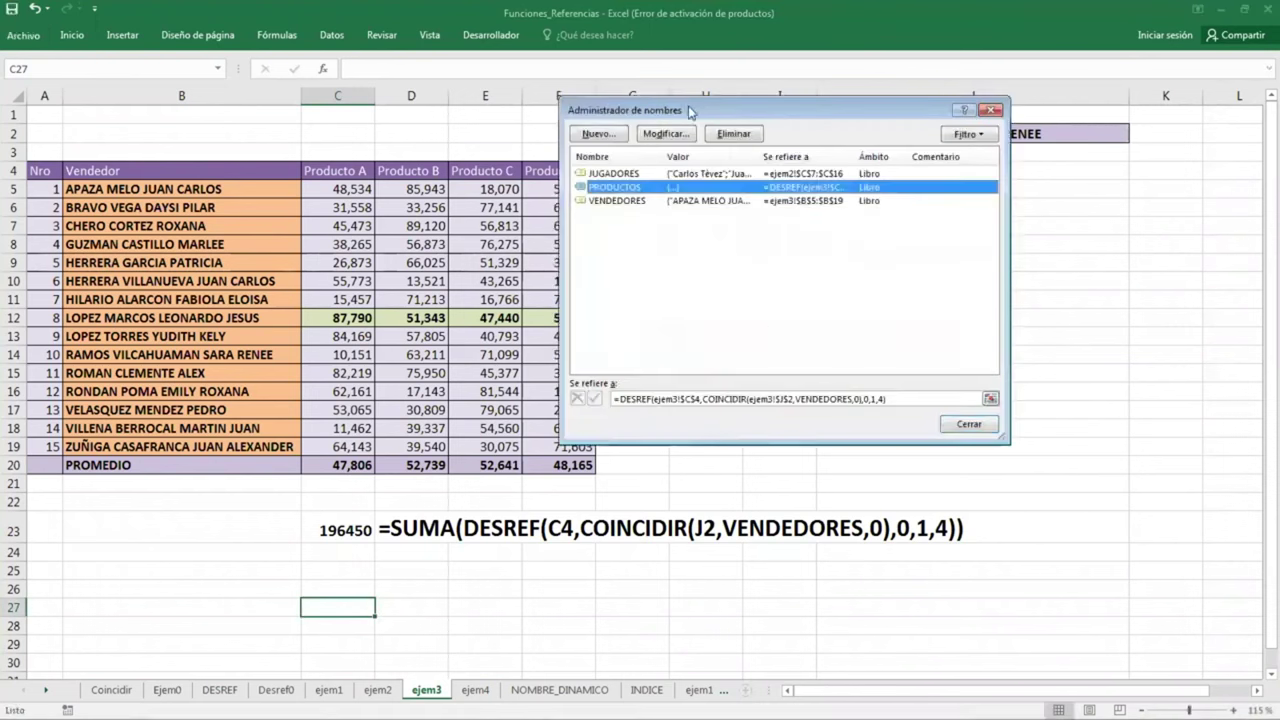
pyautogui.moveTo(689, 112); pyautogui.dragTo(801, 196)
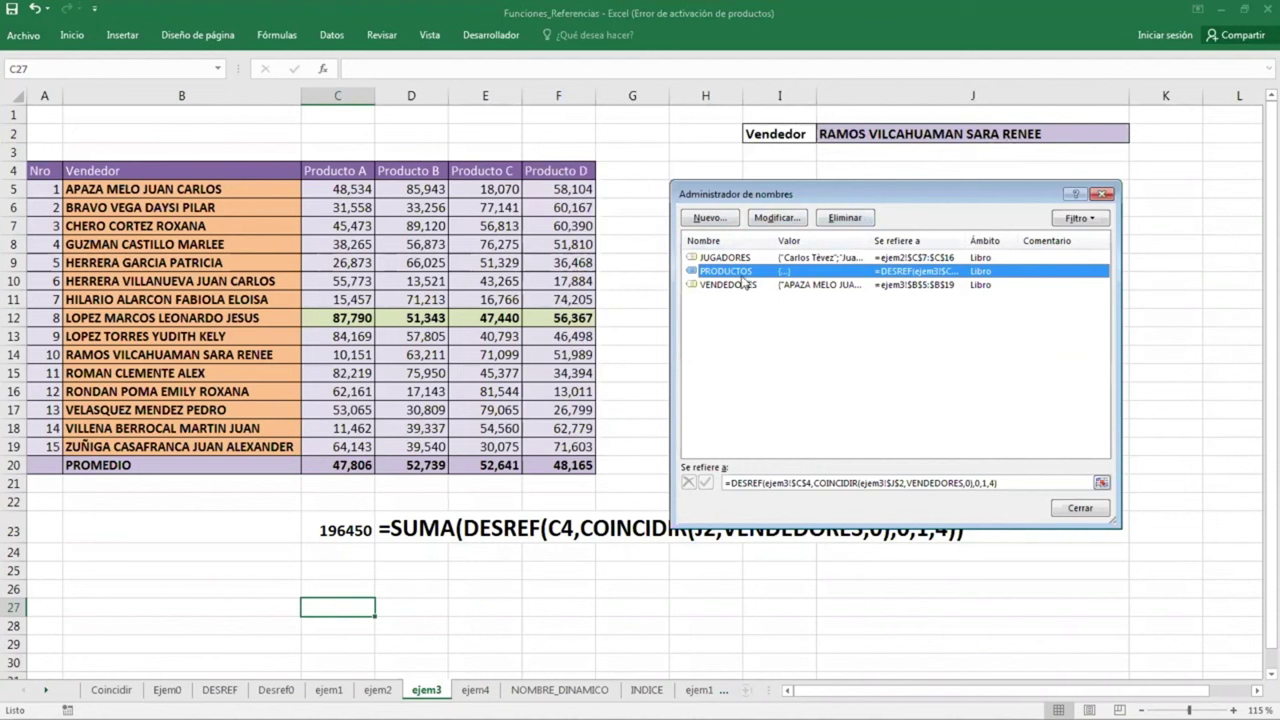
pyautogui.click(820, 481)
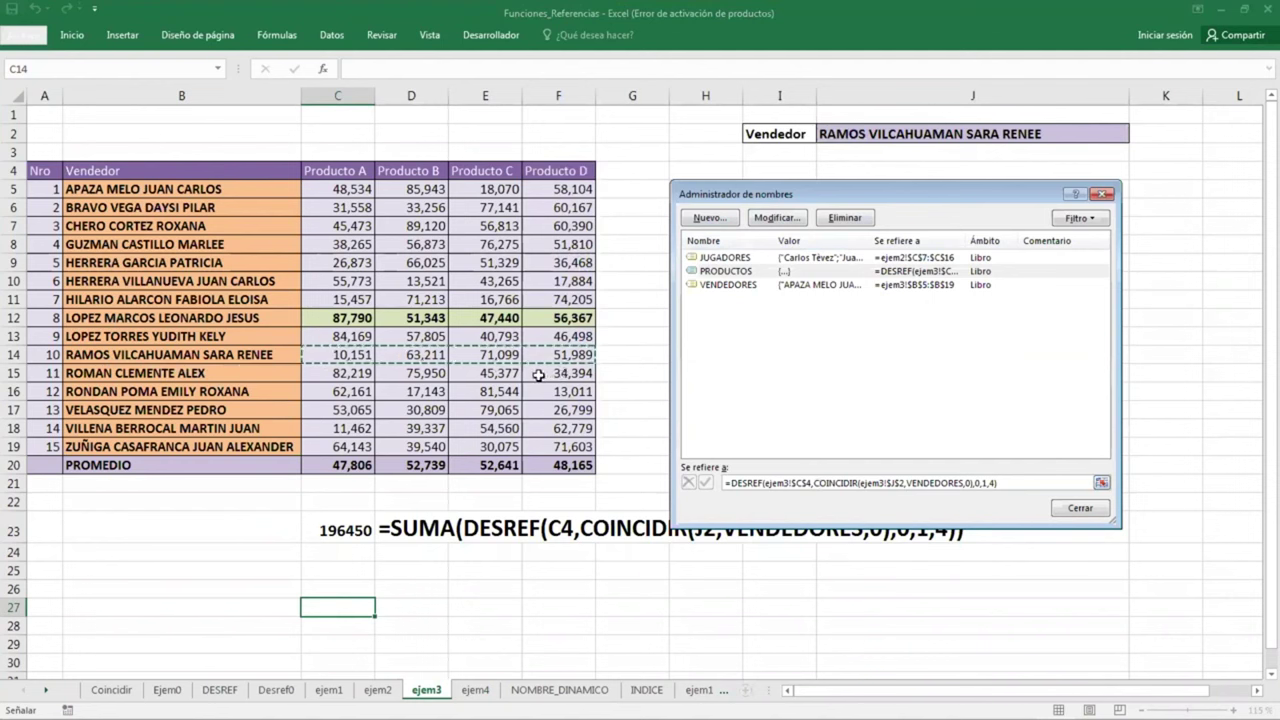
pyautogui.click(1085, 510)
pyautogui.click(812, 358)
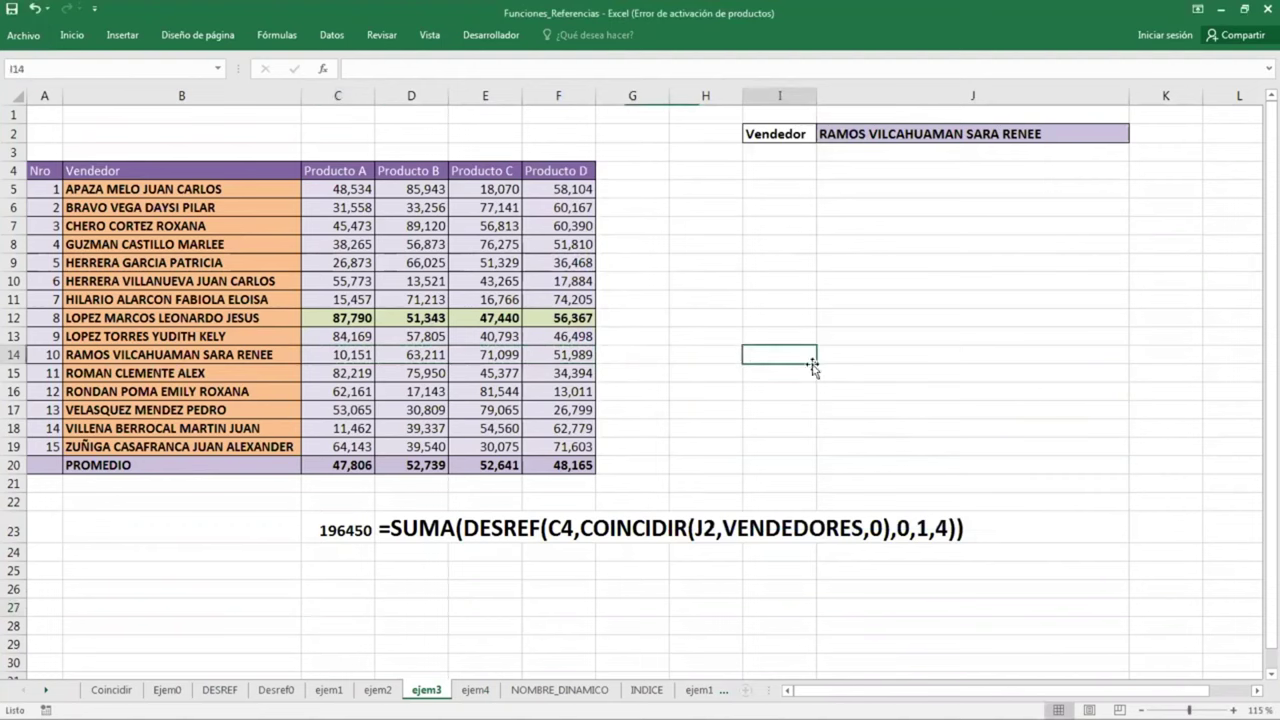
pyautogui.click(755, 414)
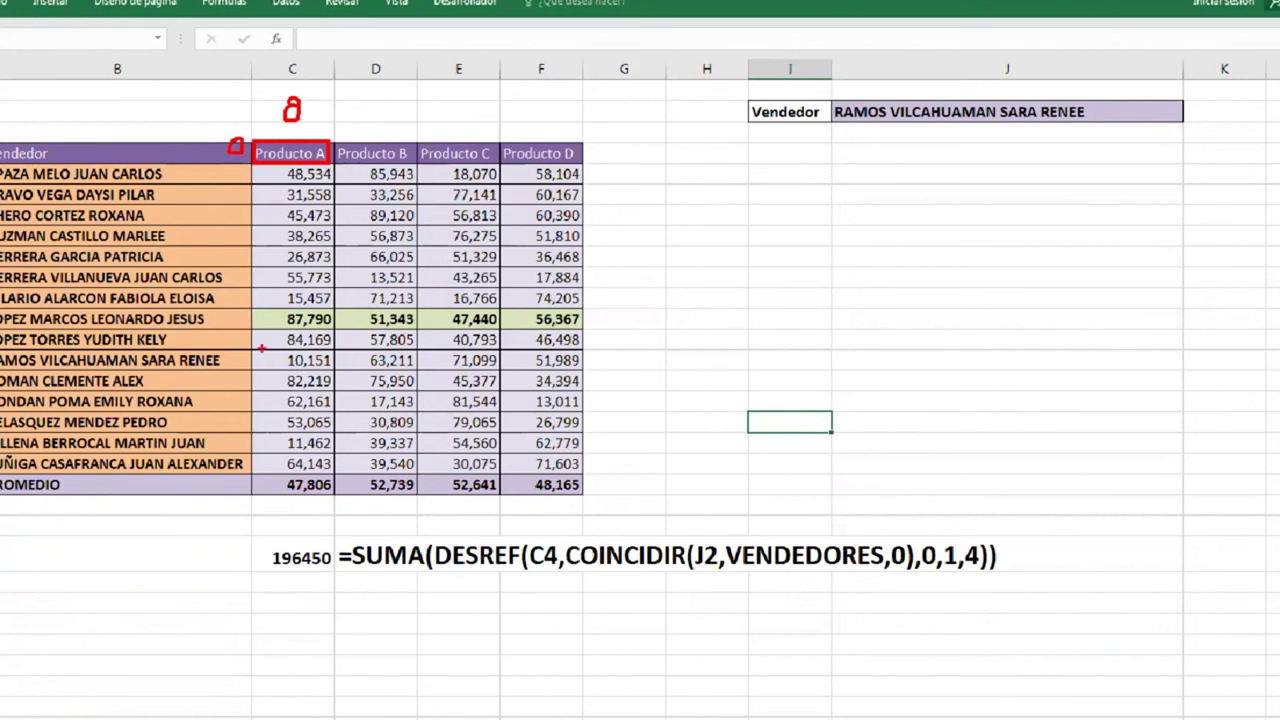
pyautogui.moveTo(252, 350); pyautogui.dragTo(332, 370)
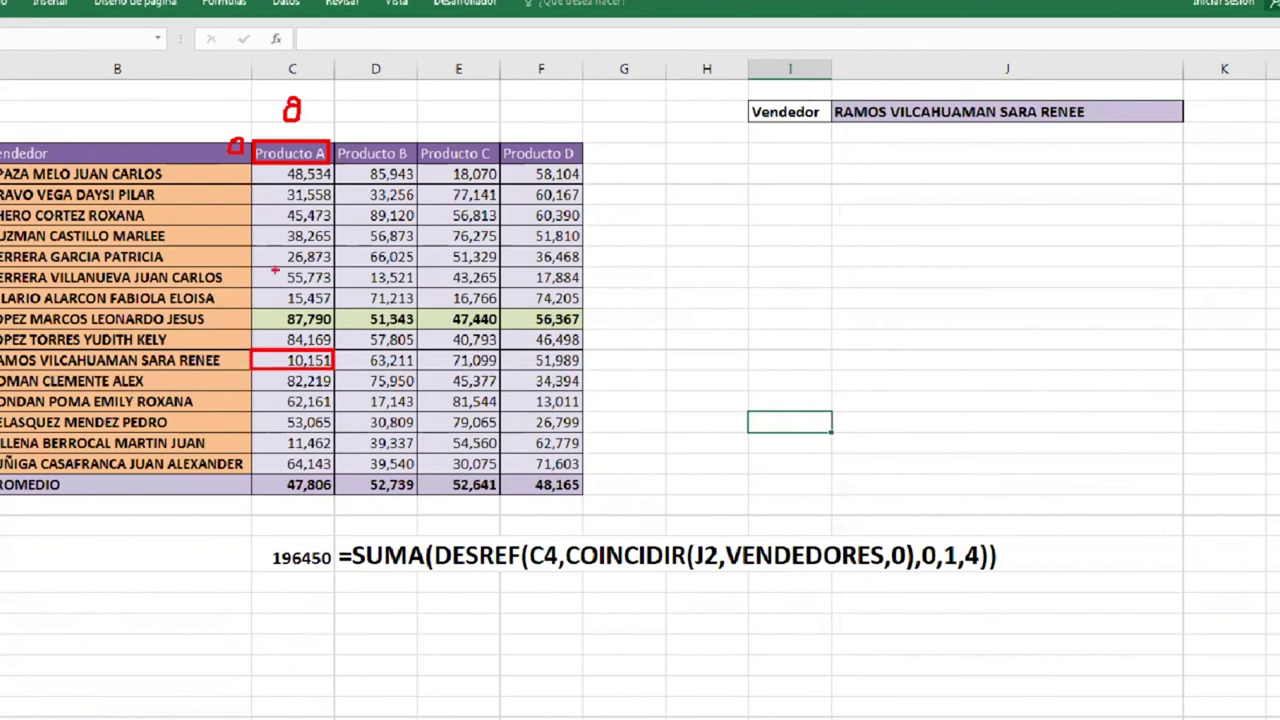
pyautogui.moveTo(226, 169)
pyautogui.mouseDown()
pyautogui.moveTo(238, 306)
pyautogui.moveTo(216, 368)
pyautogui.moveTo(234, 354)
pyautogui.mouseUp()
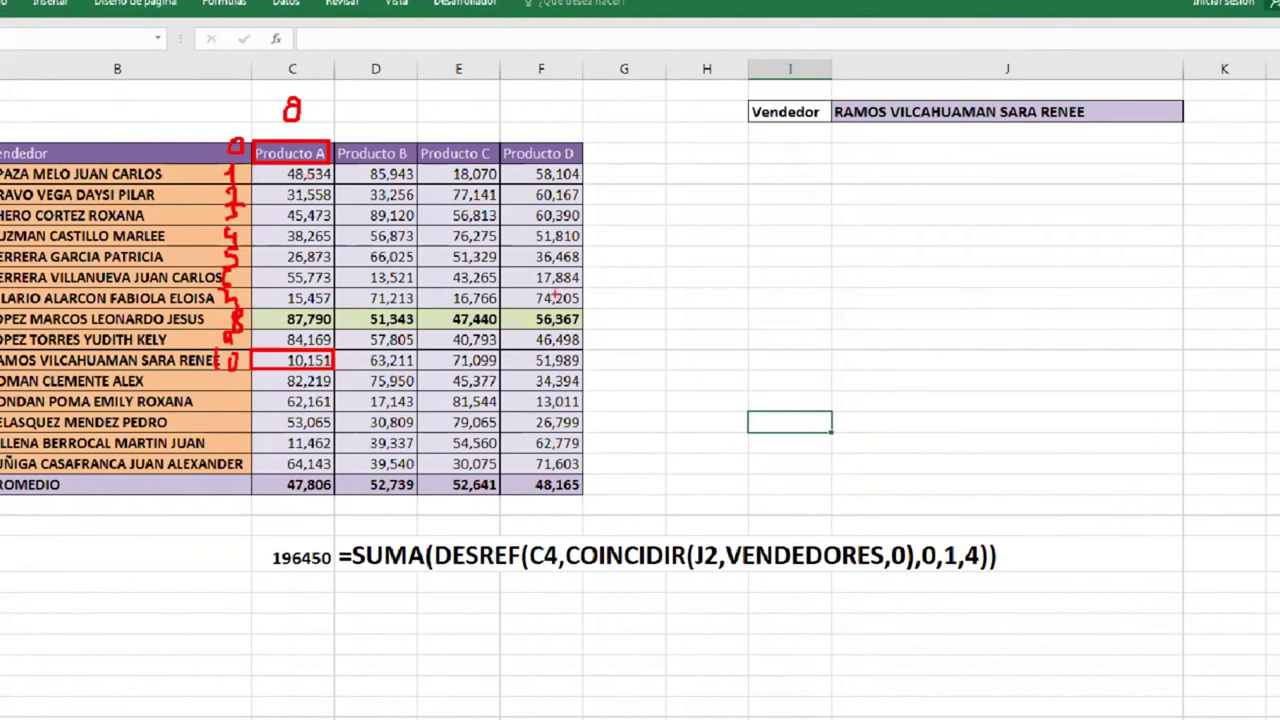
pyautogui.moveTo(412, 232); pyautogui.dragTo(412, 292)
pyautogui.write('=DES')
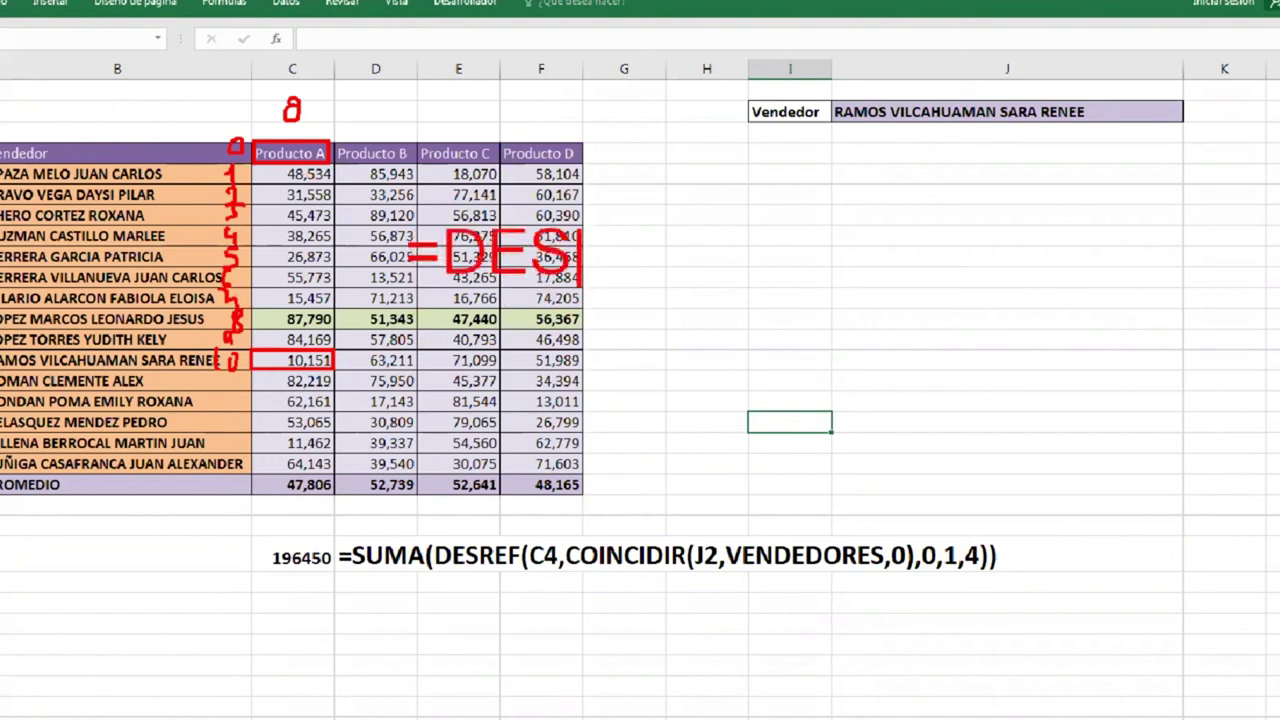
pyautogui.write('REF(')
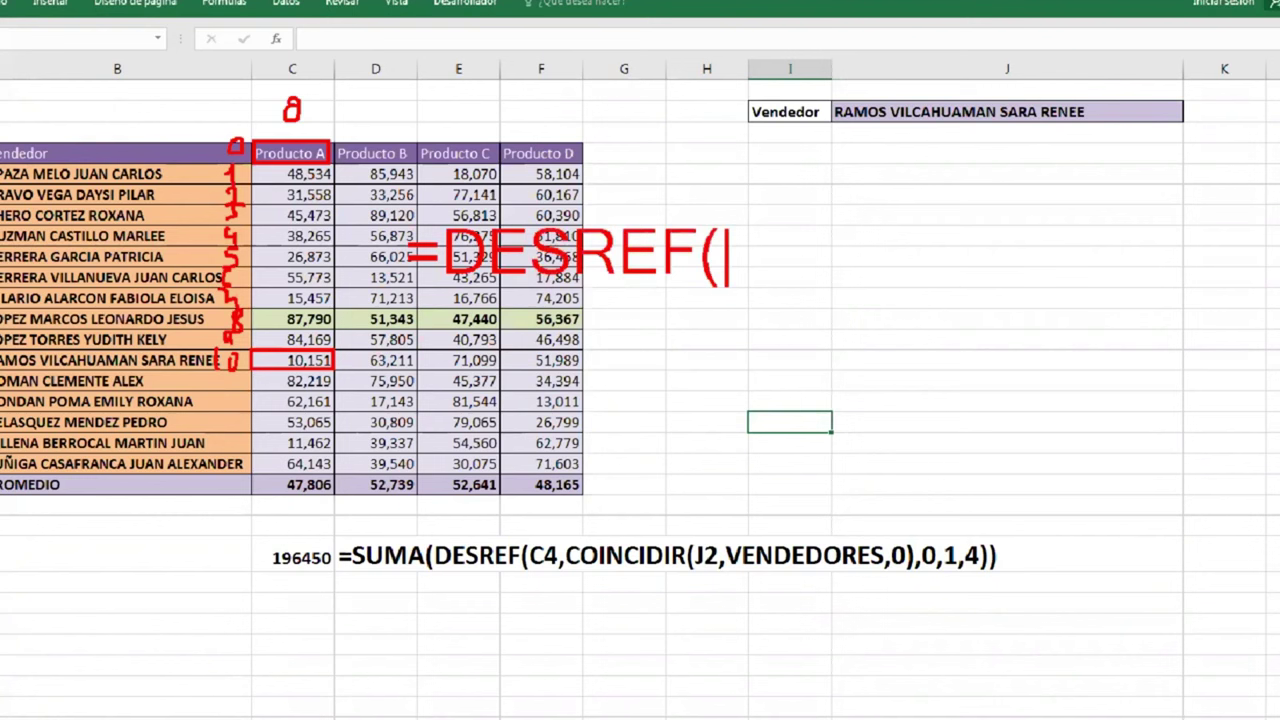
pyautogui.write('C4')
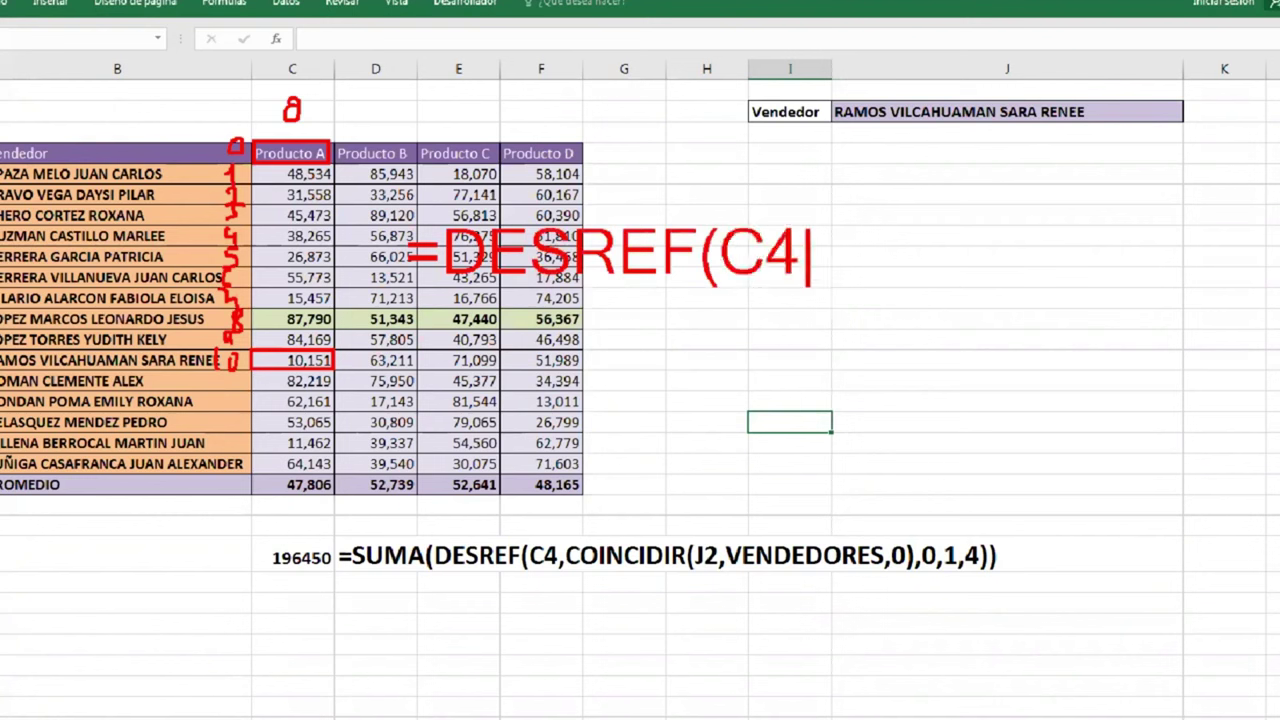
pyautogui.write(',10')
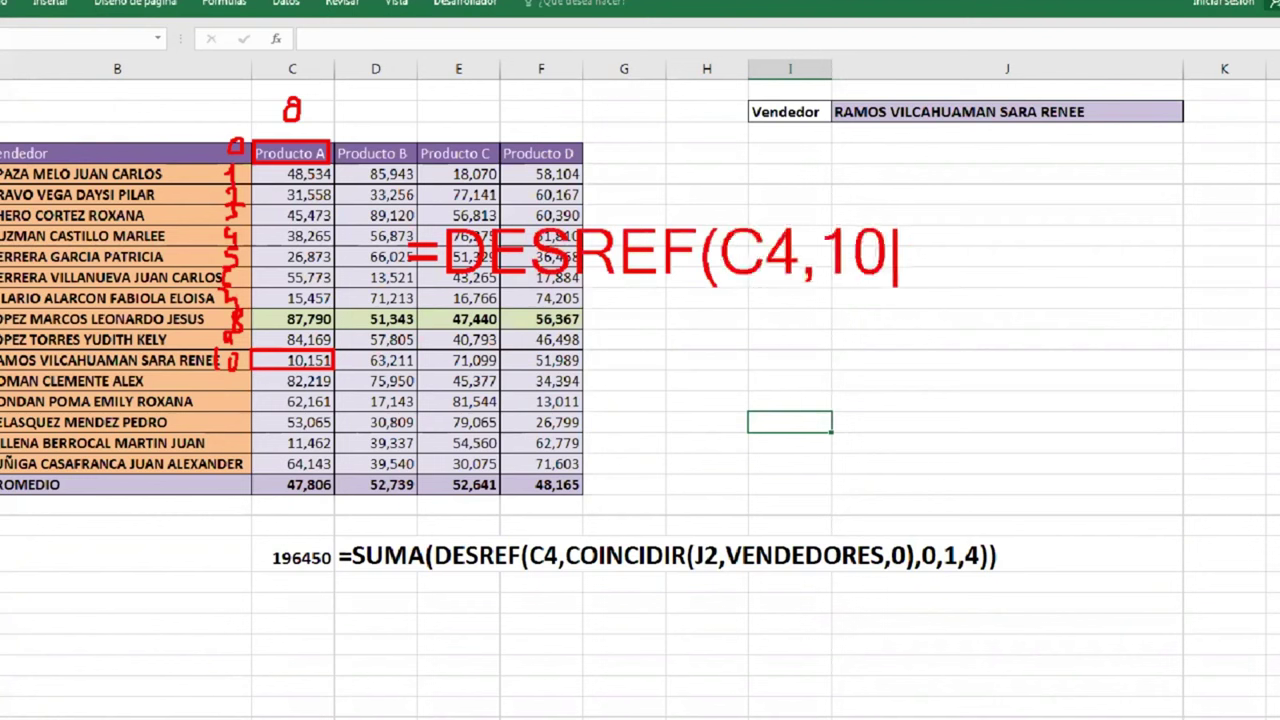
pyautogui.write(',0)')
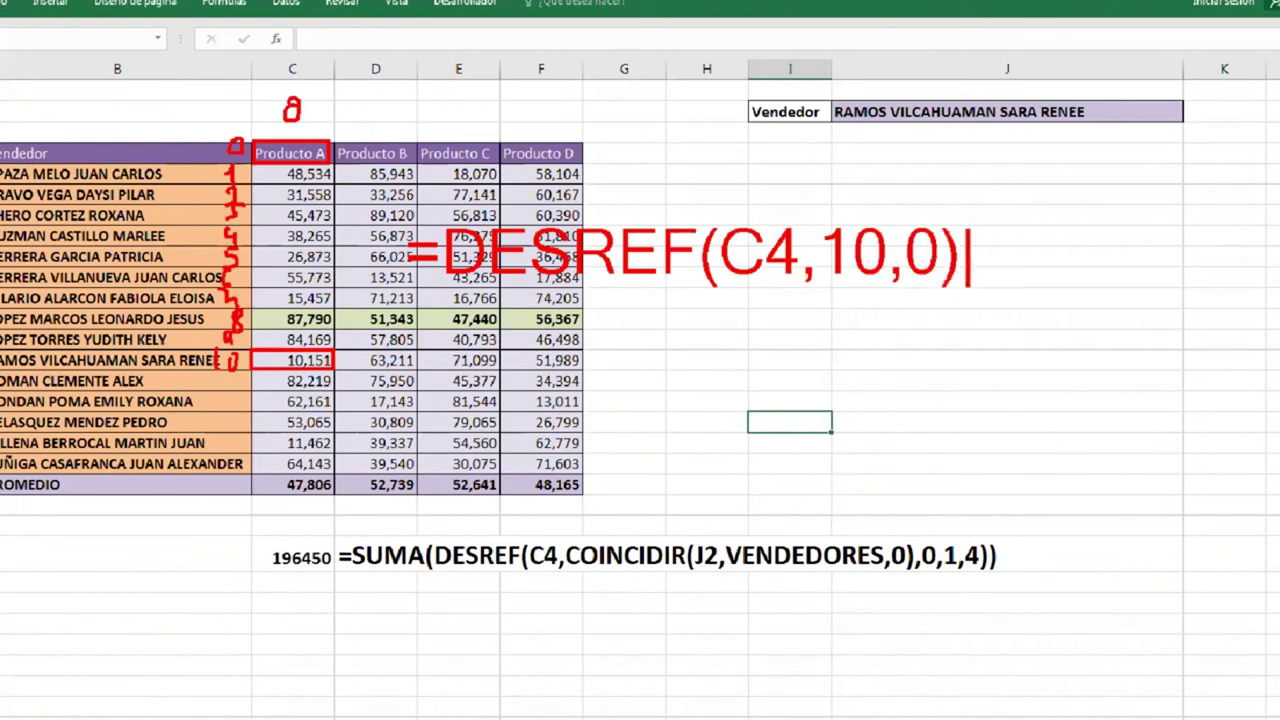
pyautogui.press('BackSpace')
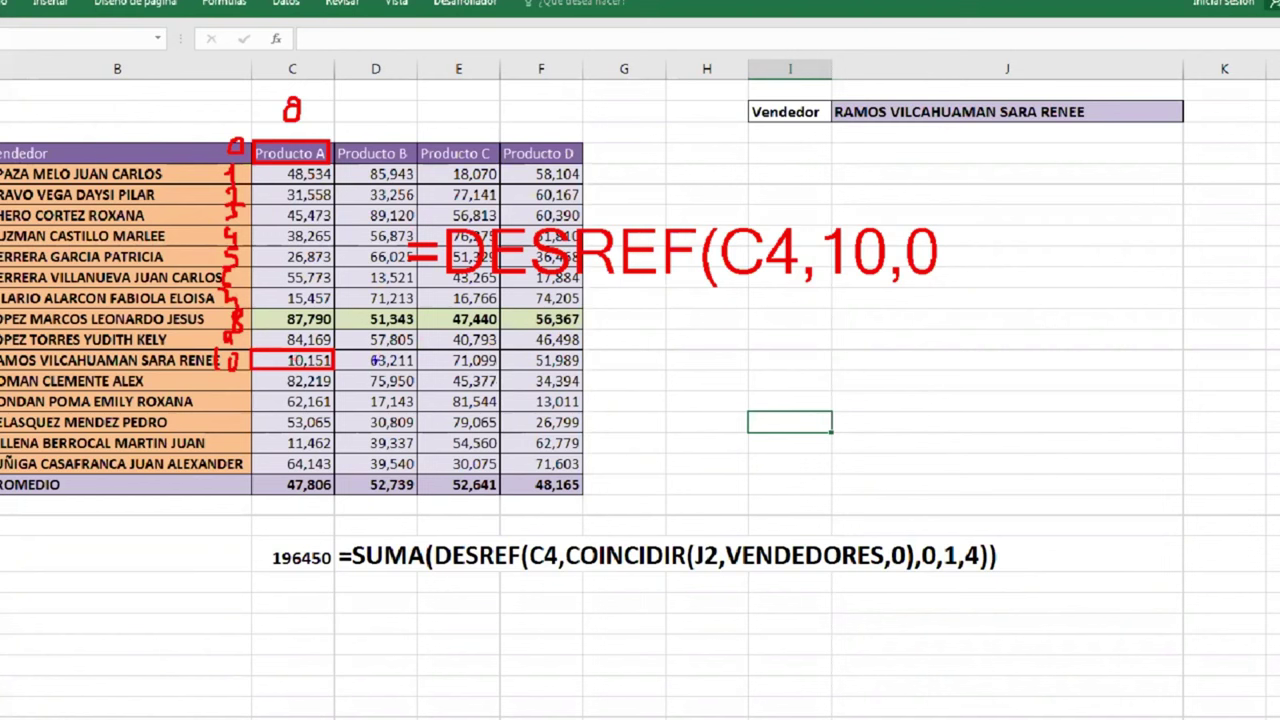
pyautogui.moveTo(252, 350); pyautogui.dragTo(582, 370)
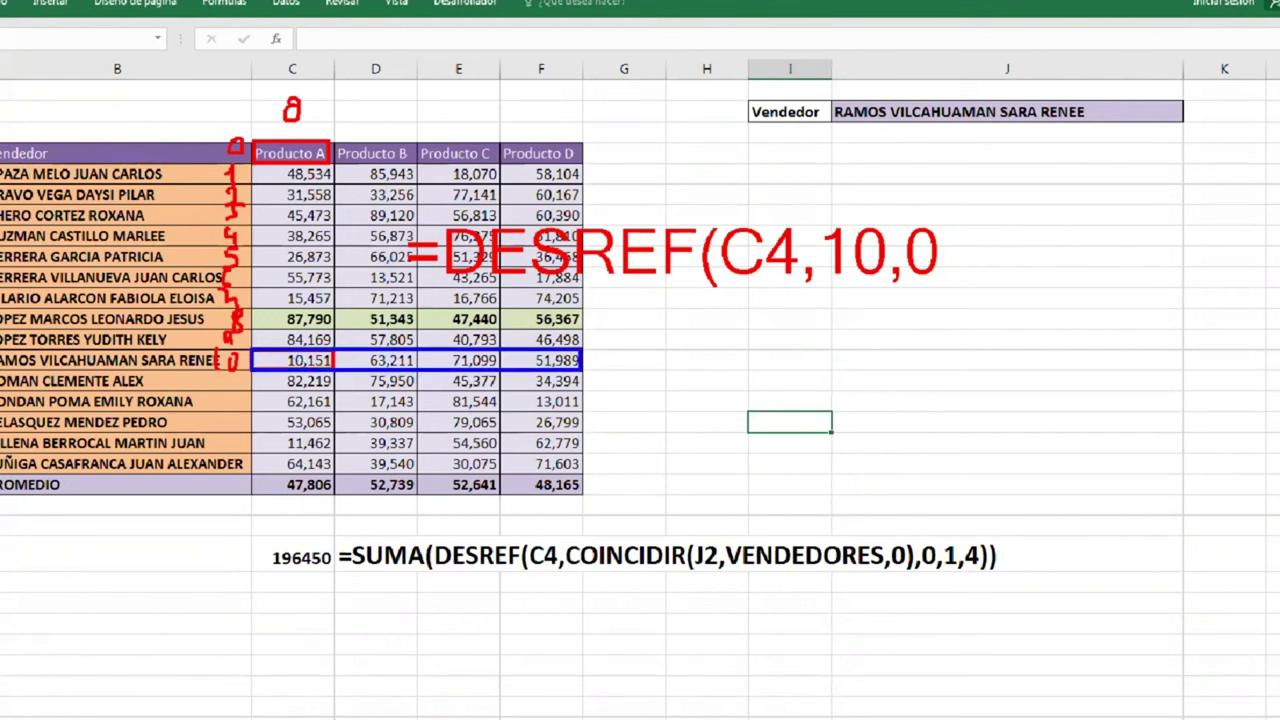
pyautogui.moveTo(588, 386); pyautogui.dragTo(266, 385)
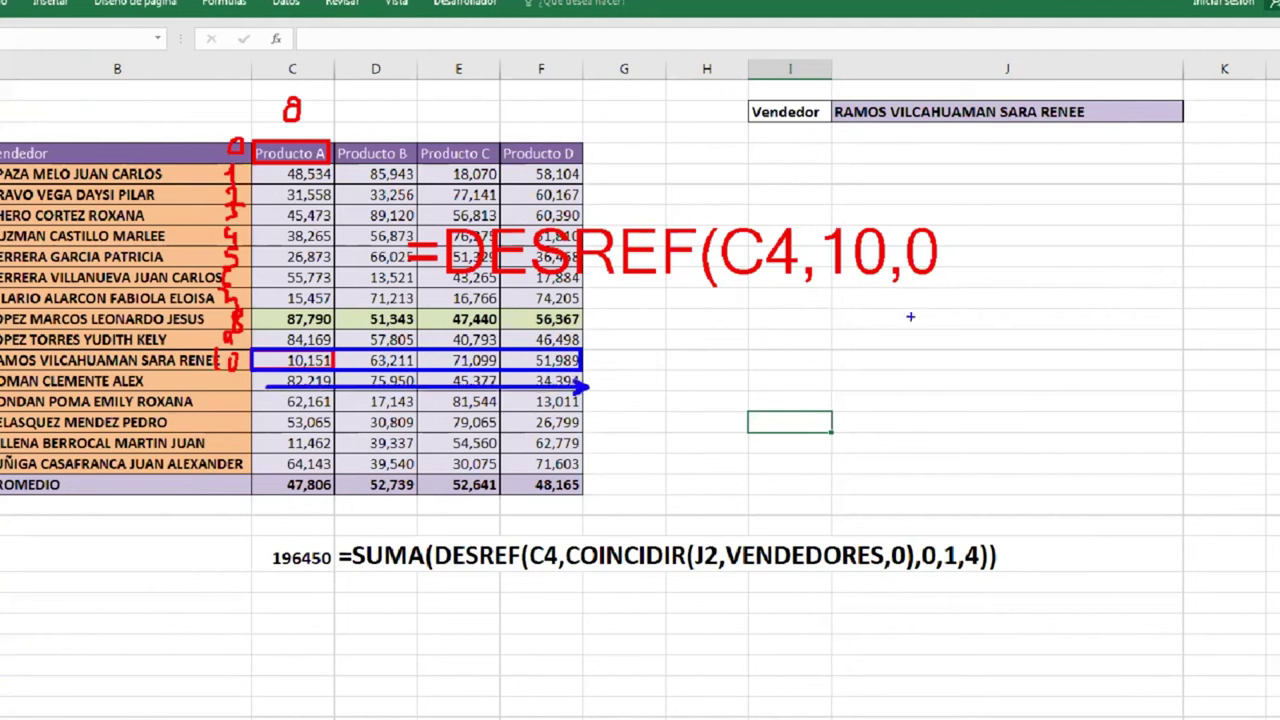
pyautogui.moveTo(956, 270); pyautogui.dragTo(956, 327)
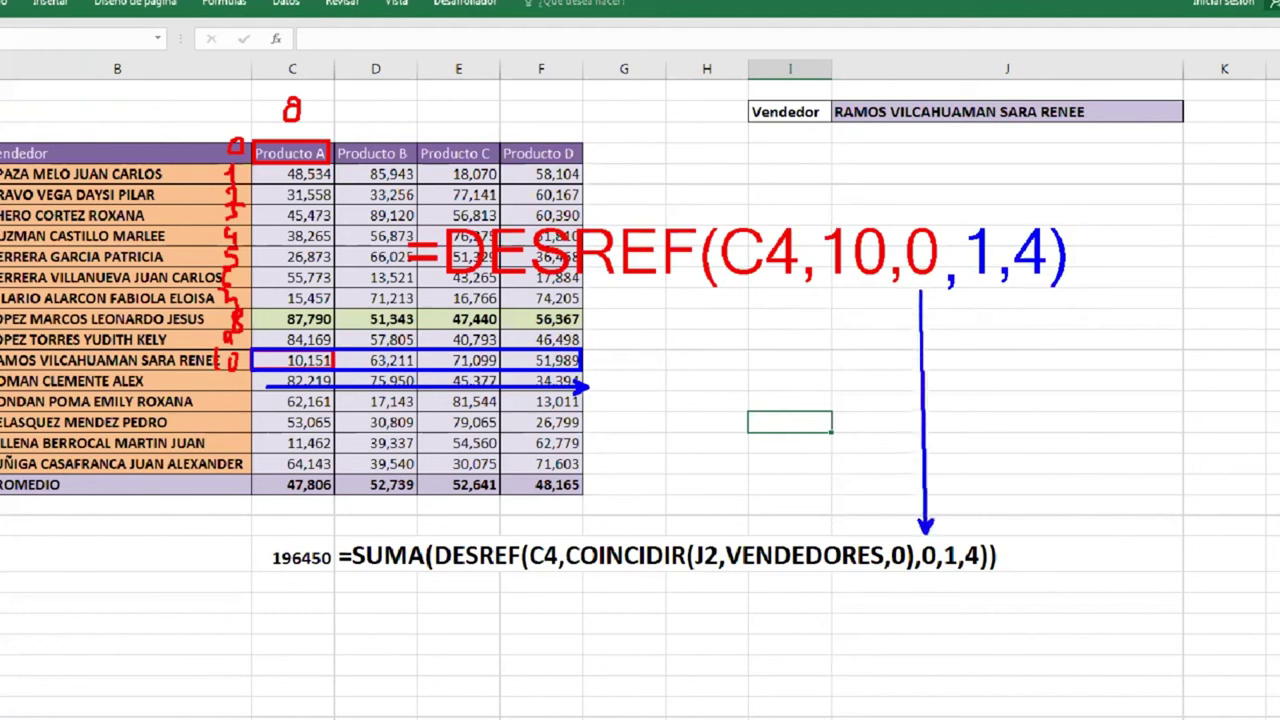
pyautogui.moveTo(955, 530); pyautogui.dragTo(985, 288)
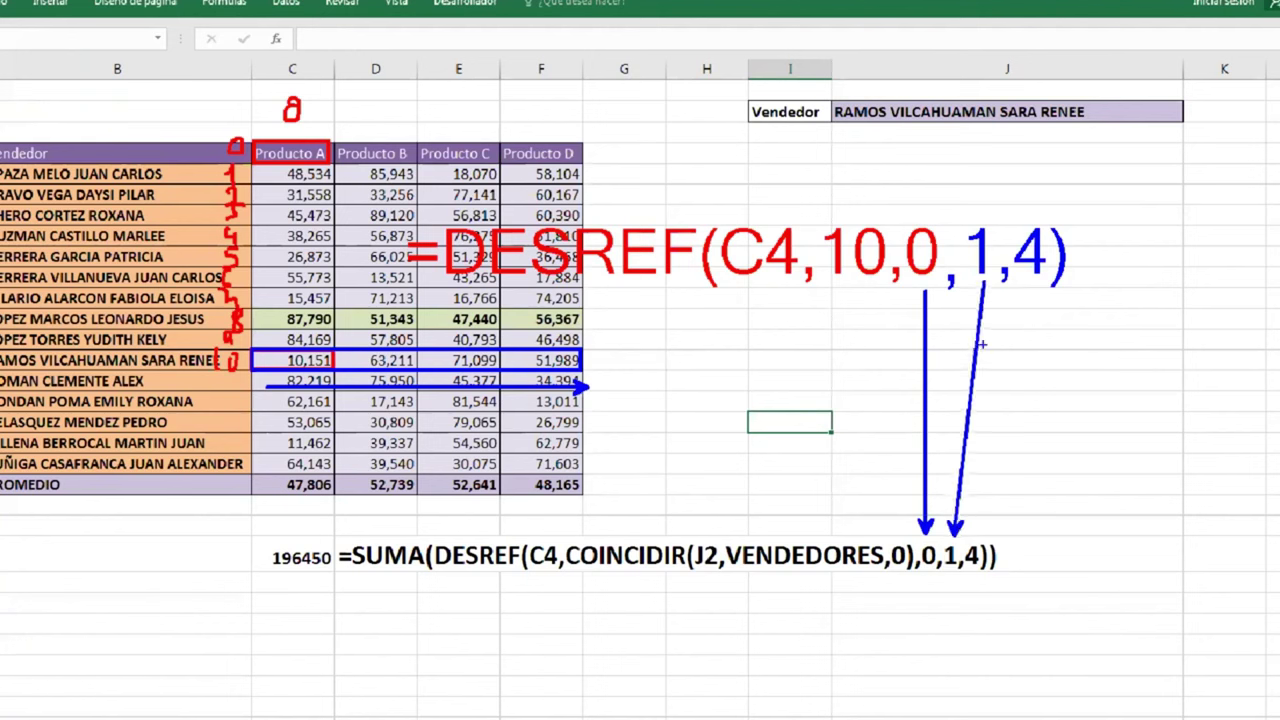
pyautogui.moveTo(978, 532); pyautogui.dragTo(1033, 287)
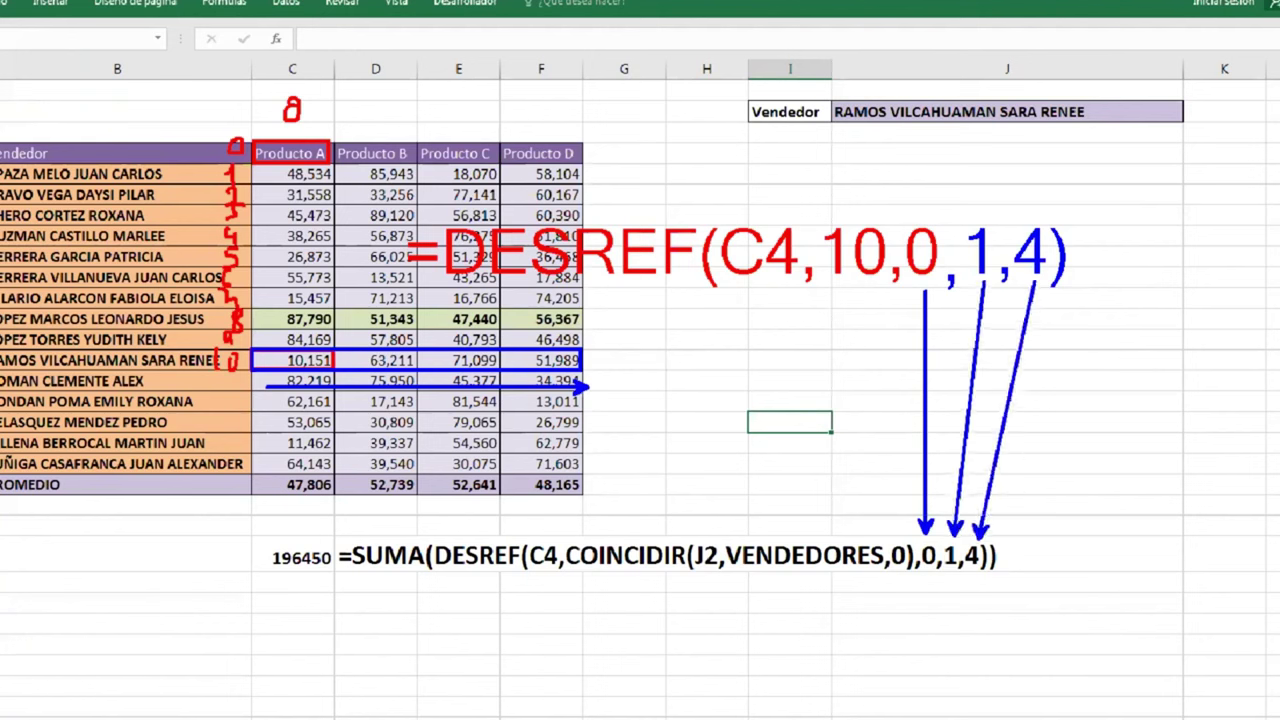
pyautogui.moveTo(828, 282); pyautogui.dragTo(872, 282)
pyautogui.moveTo(568, 568); pyautogui.dragTo(897, 570)
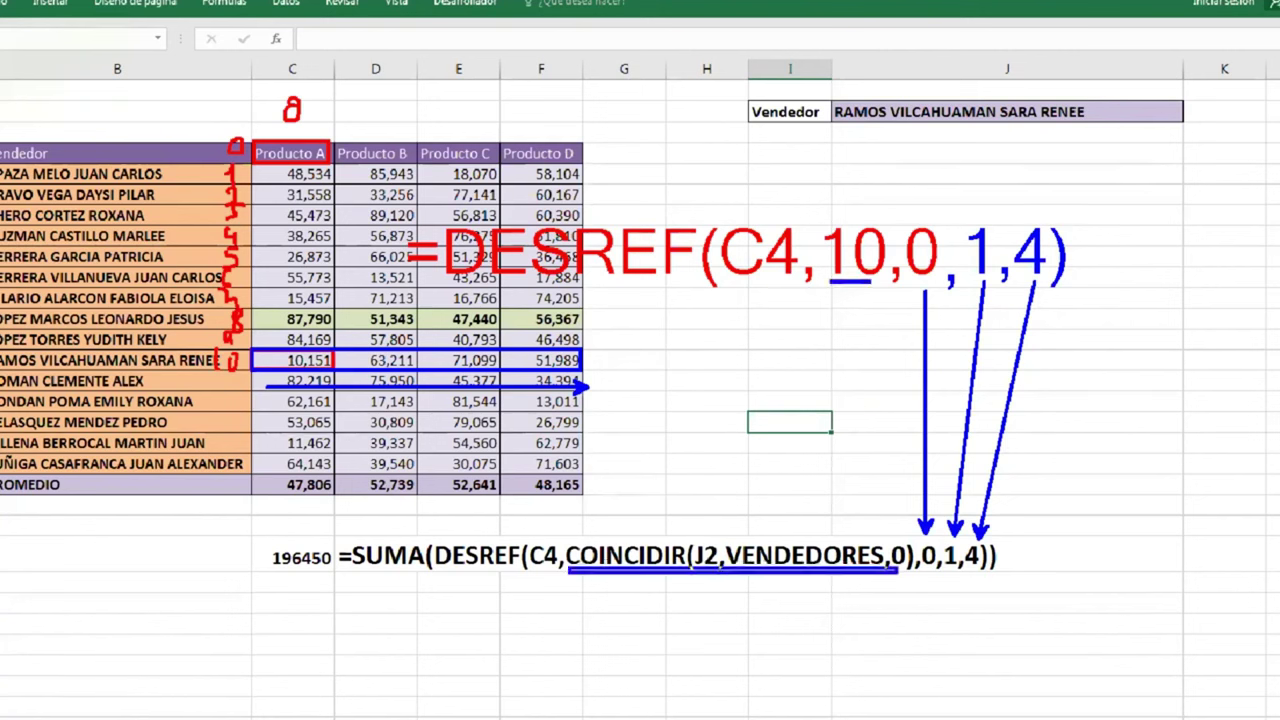
pyautogui.moveTo(805, 527); pyautogui.dragTo(845, 295)
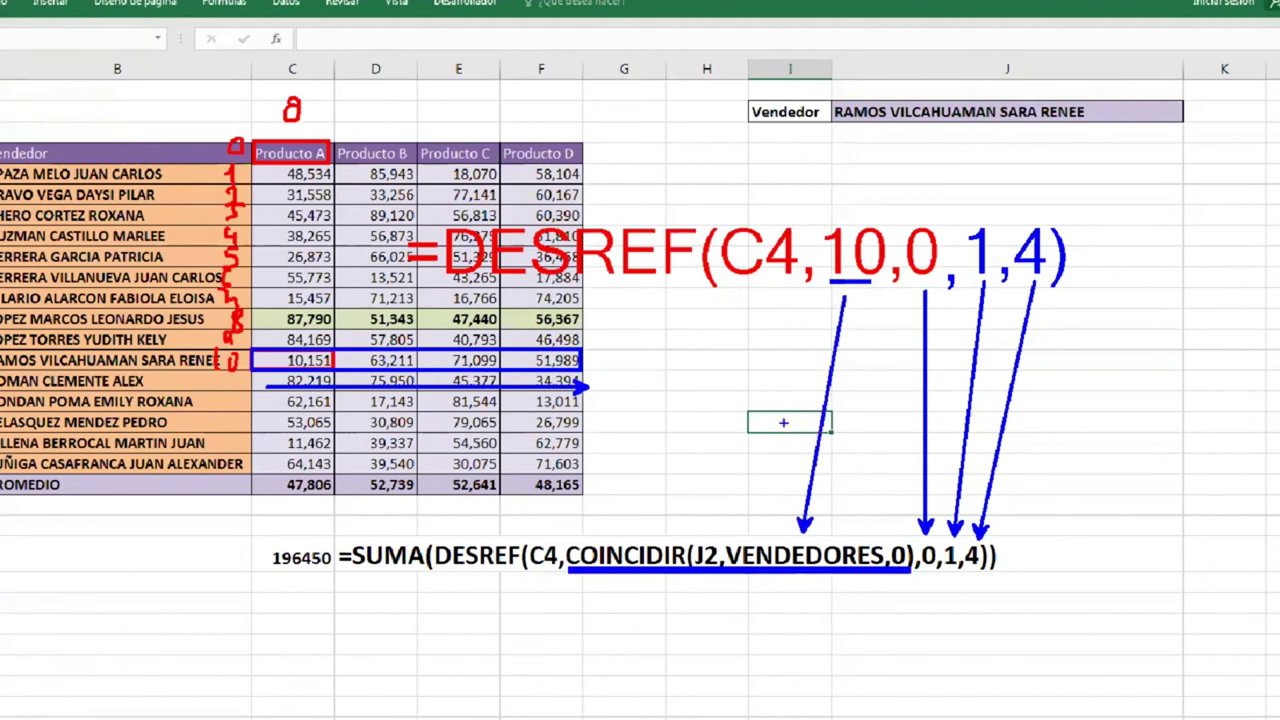
pyautogui.moveTo(745, 283); pyautogui.dragTo(548, 538)
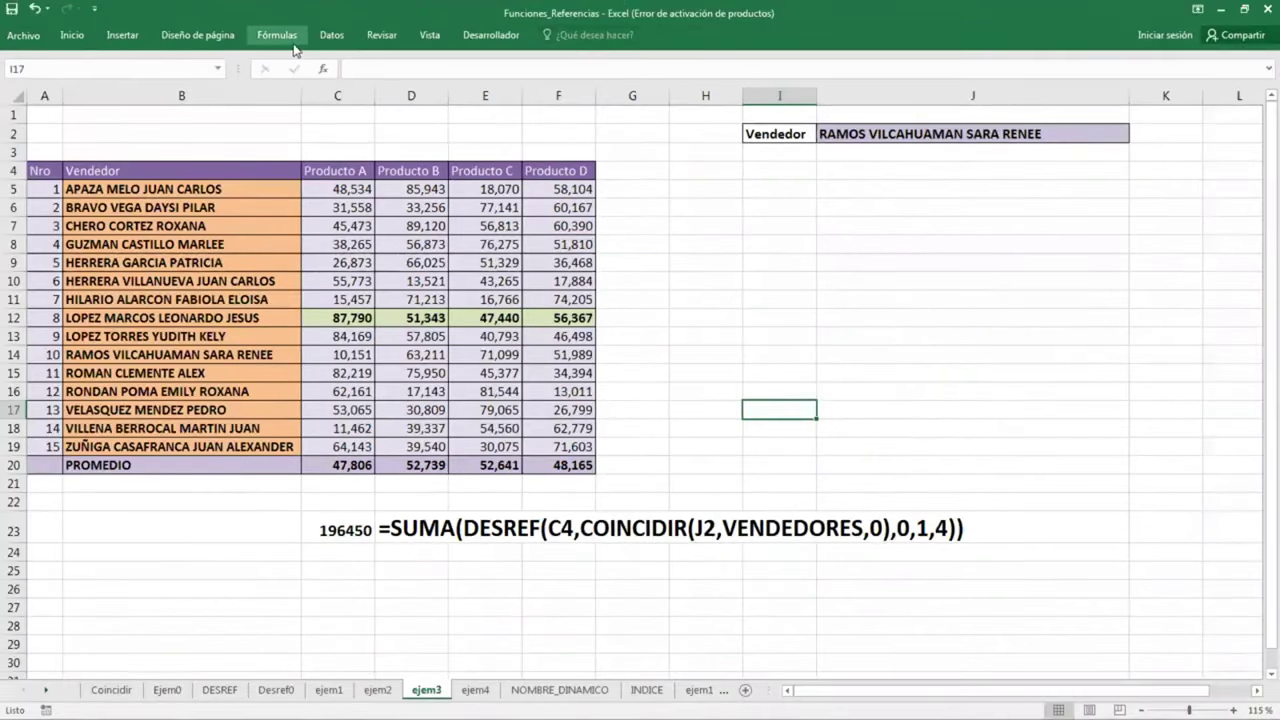
# In Name Manager, start a new defined name called PRODUCTOS2
pyautogui.click(519, 85)
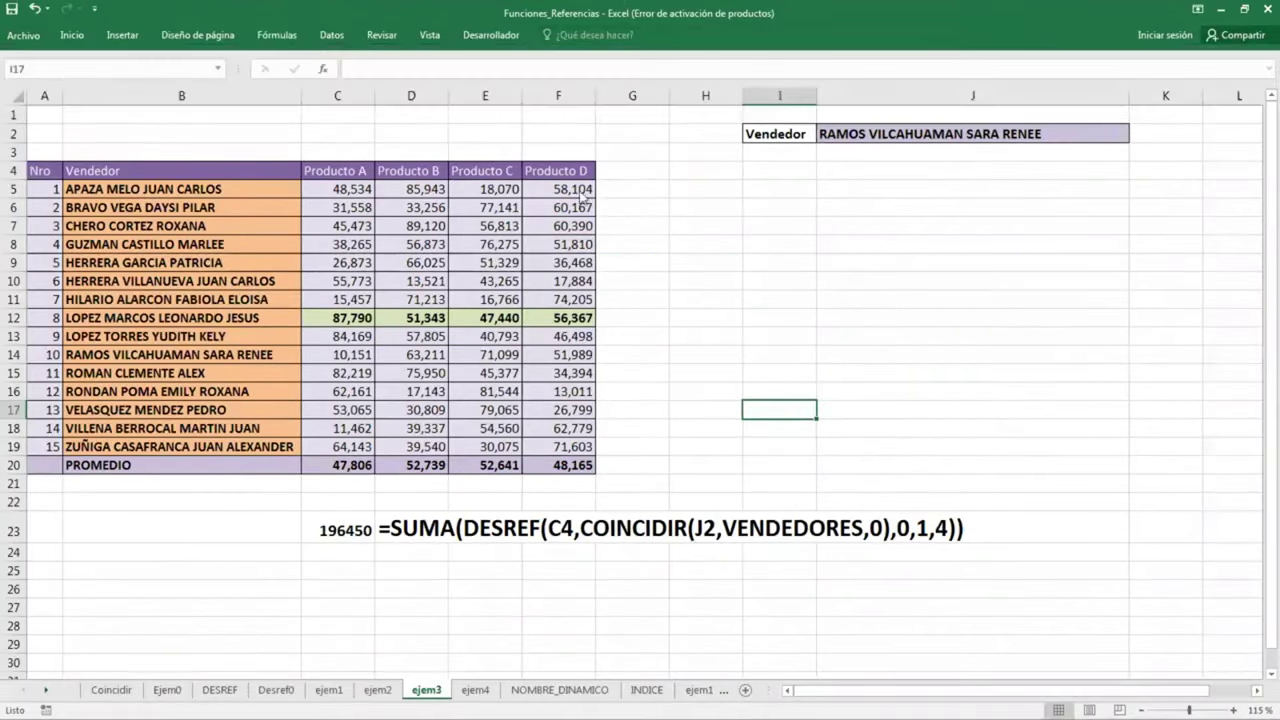
pyautogui.moveTo(727, 198); pyautogui.dragTo(606, 139)
pyautogui.click(588, 160)
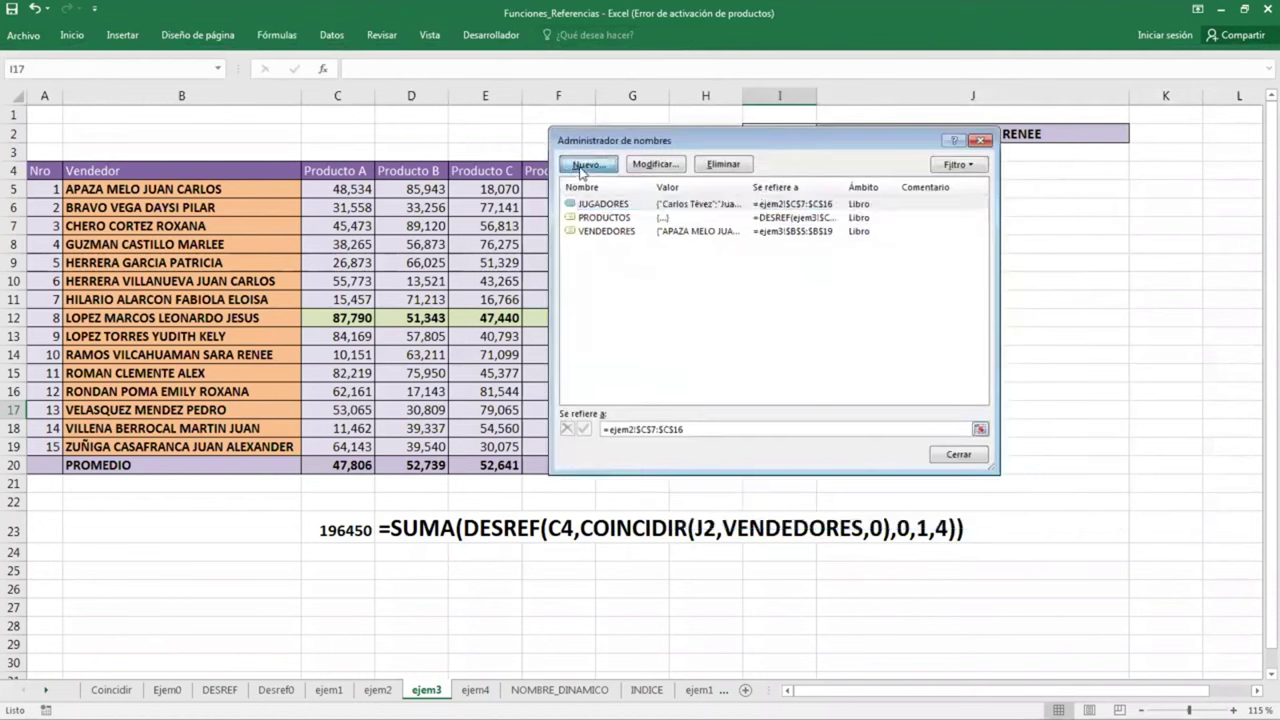
pyautogui.moveTo(614, 222); pyautogui.dragTo(588, 174)
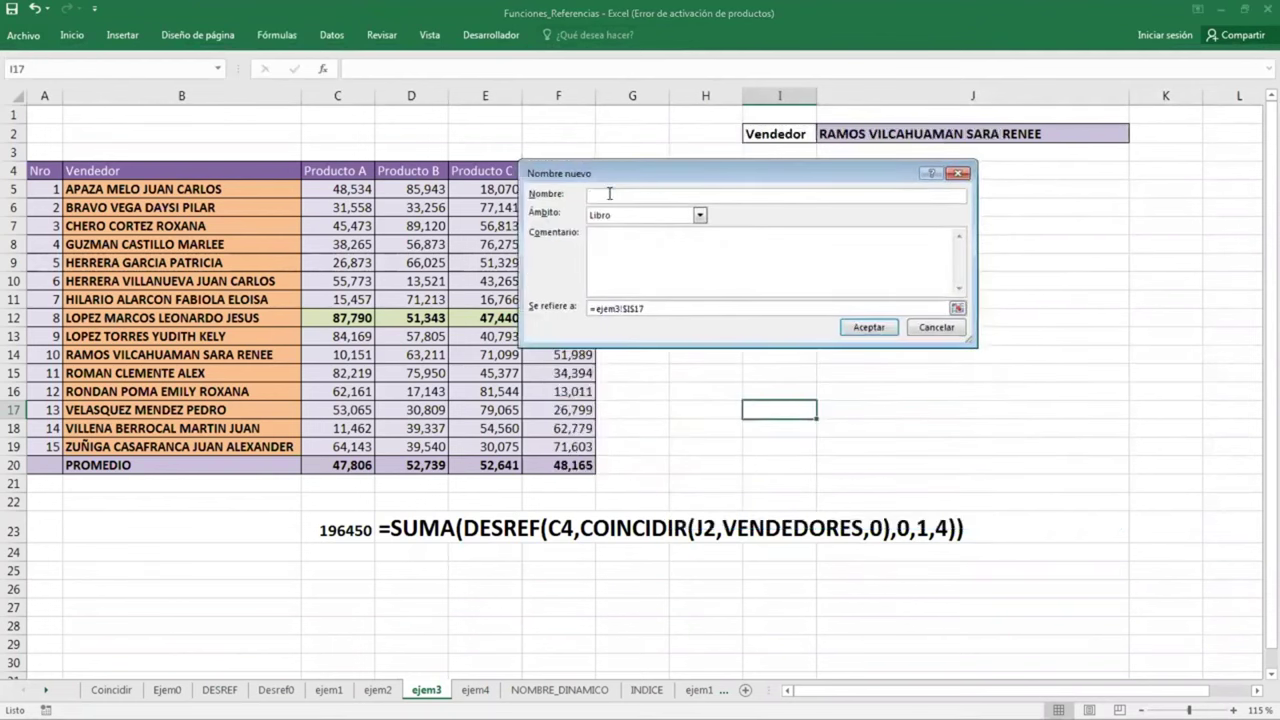
pyautogui.write('PROD')
pyautogui.write('UCTOS2')
# Make PRODUCTOS2 refer to =DESREF(ejem3!$C$4,COINCIDIR(ejem3!$J$2,VENDEDORES,0),0,1,4) and confirm it
pyautogui.click(662, 310)
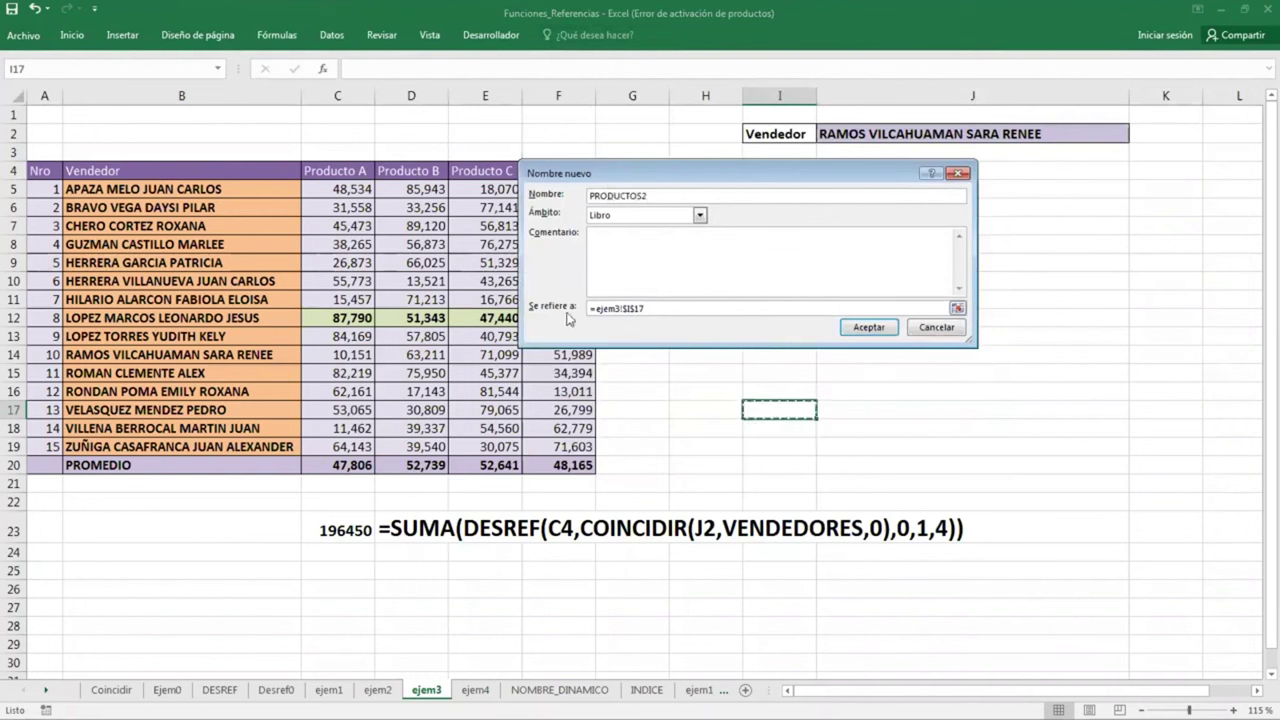
pyautogui.click(522, 292)
pyautogui.write('=')
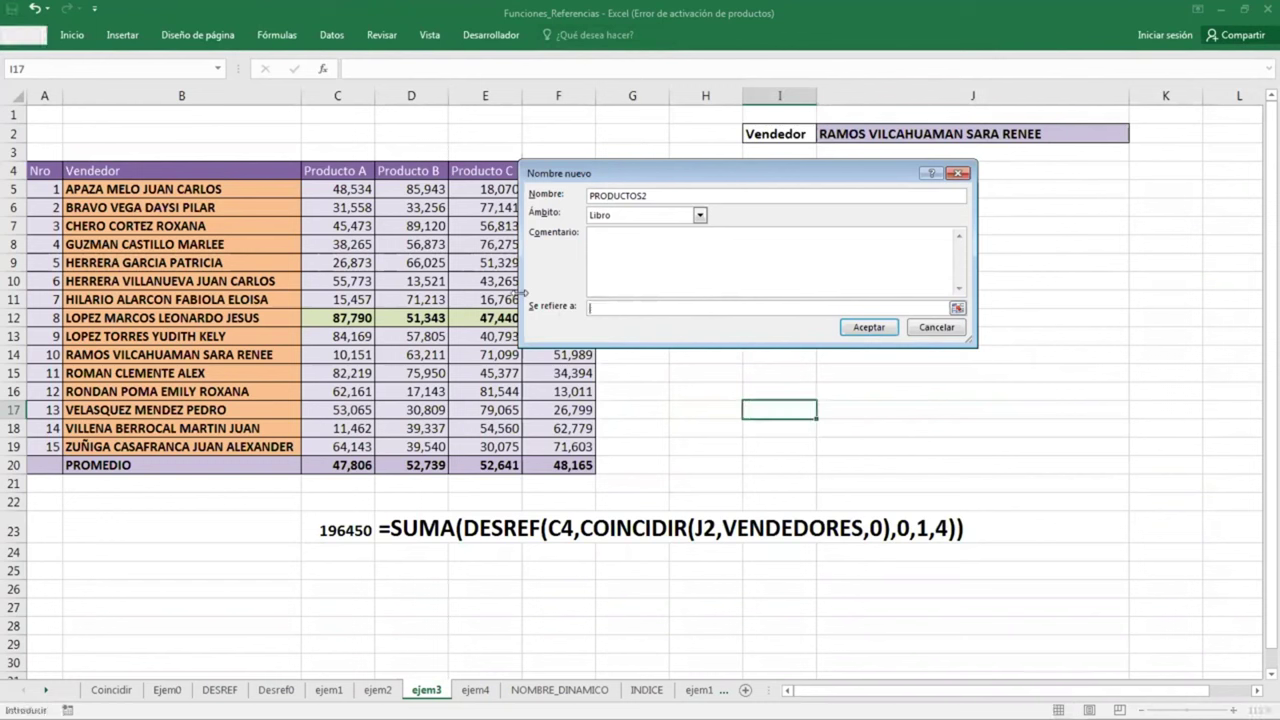
pyautogui.write('DESRE')
pyautogui.write('F(')
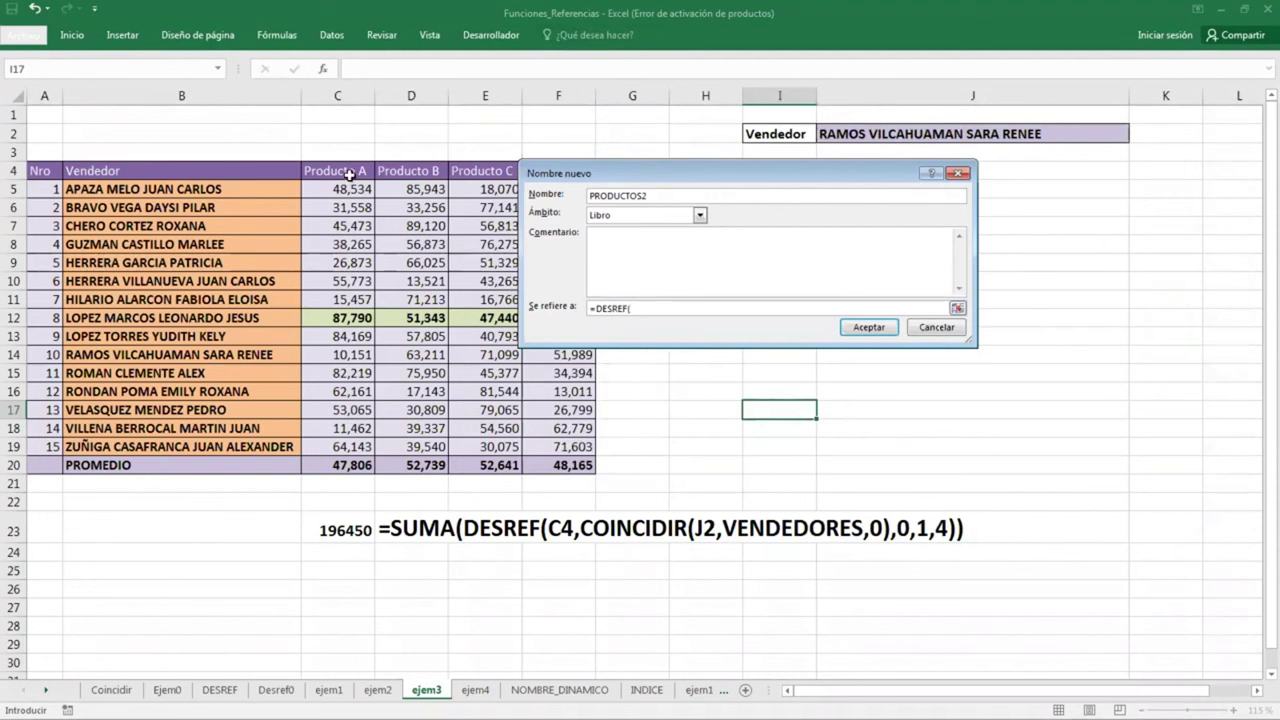
pyautogui.click(349, 174)
pyautogui.write('COINCIDIR')
pyautogui.write('(')
pyautogui.click(878, 135)
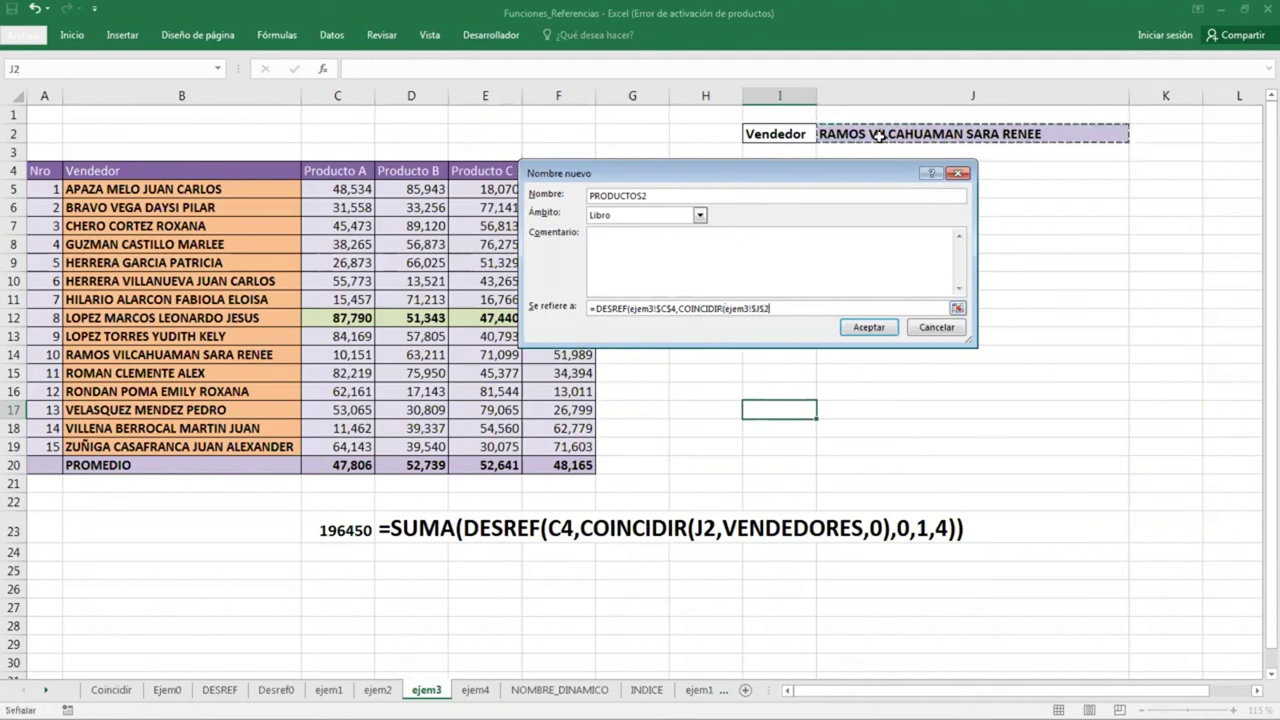
pyautogui.write(',')
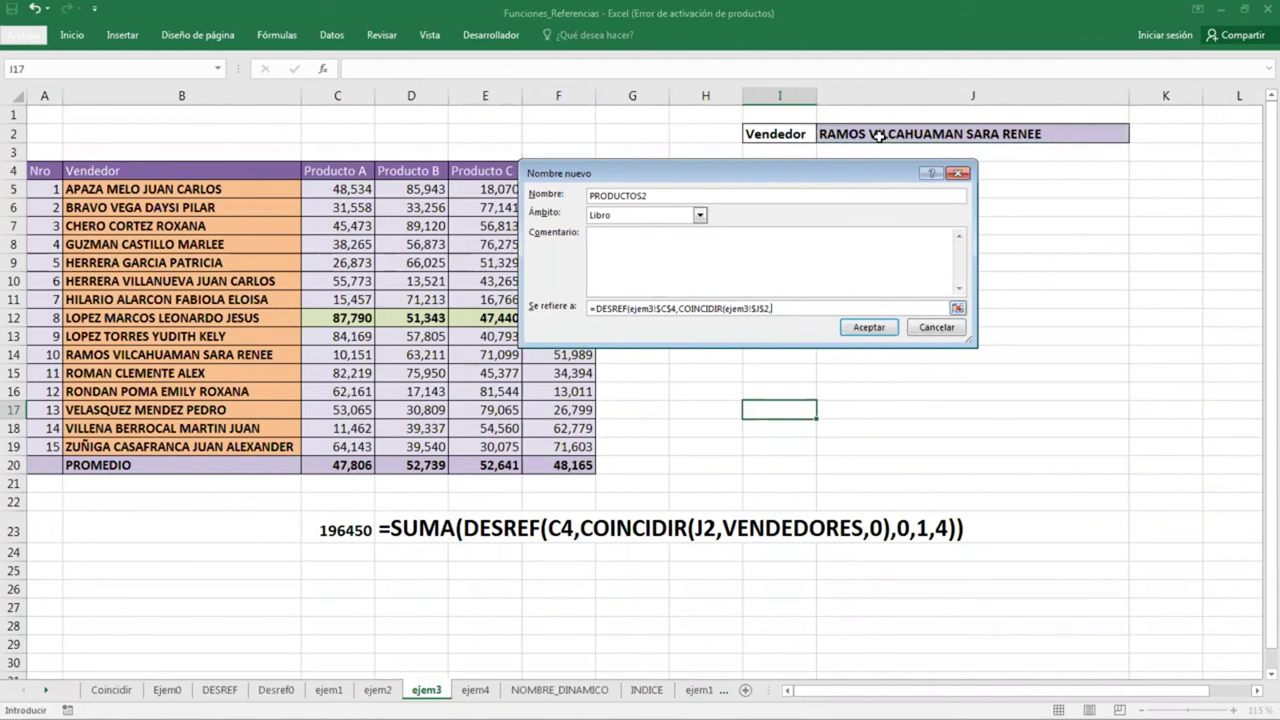
pyautogui.write('VENDEDOR')
pyautogui.write('ES,')
pyautogui.write('0')
pyautogui.write(')')
pyautogui.write(',')
pyautogui.write('0')
pyautogui.write(',1')
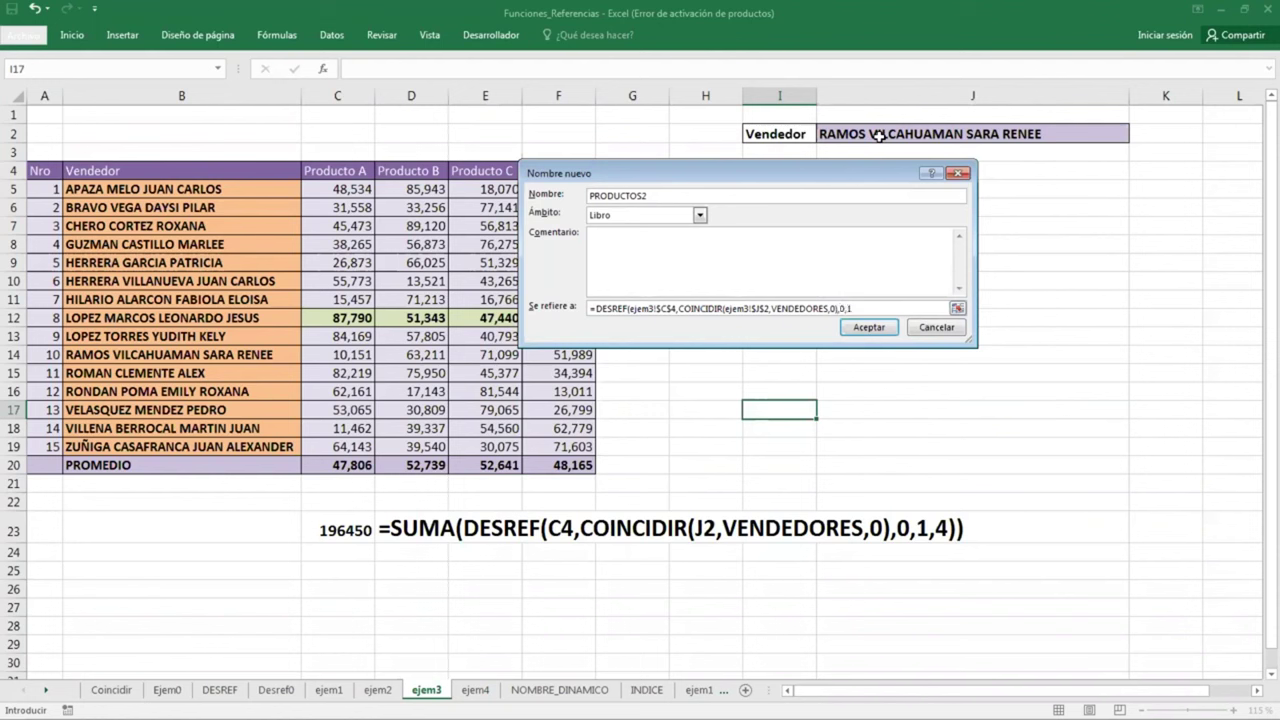
pyautogui.write(',4')
pyautogui.write(')')
pyautogui.click(869, 328)
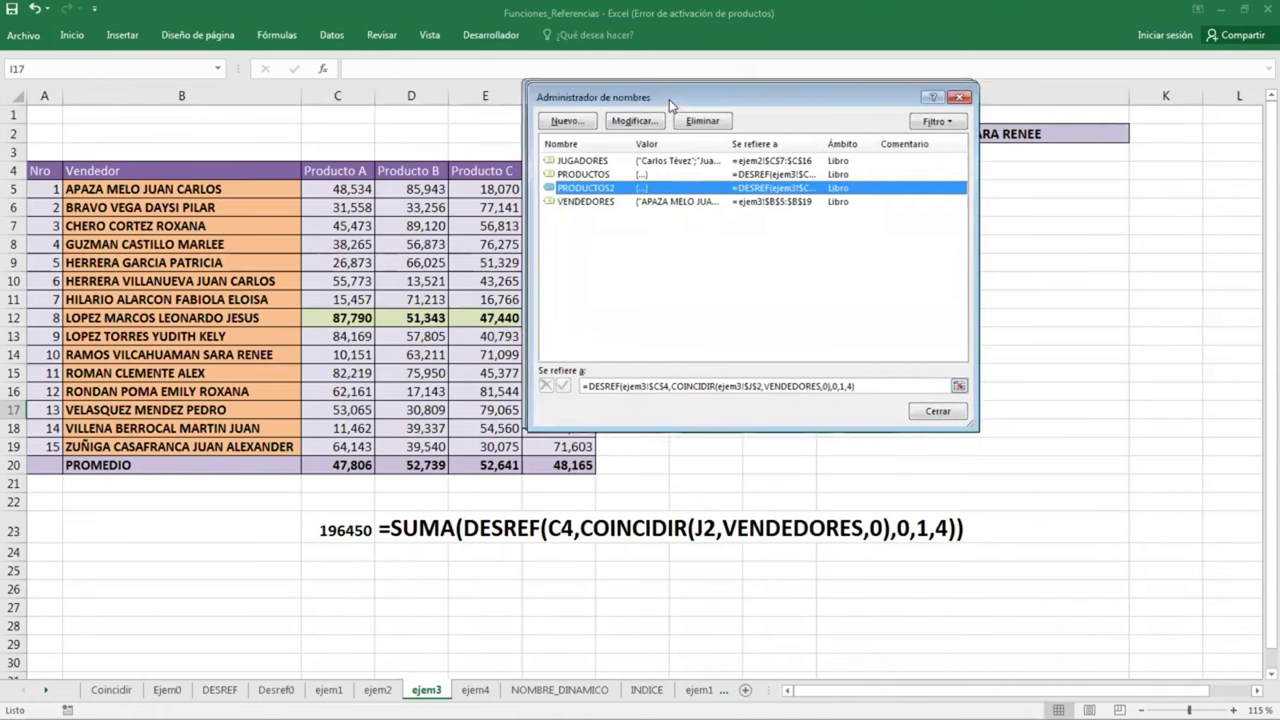
# Preview PRODUCTOS2's range C14:F14 for the selected vendor, then close Name Manager
pyautogui.moveTo(669, 99); pyautogui.dragTo(822, 193)
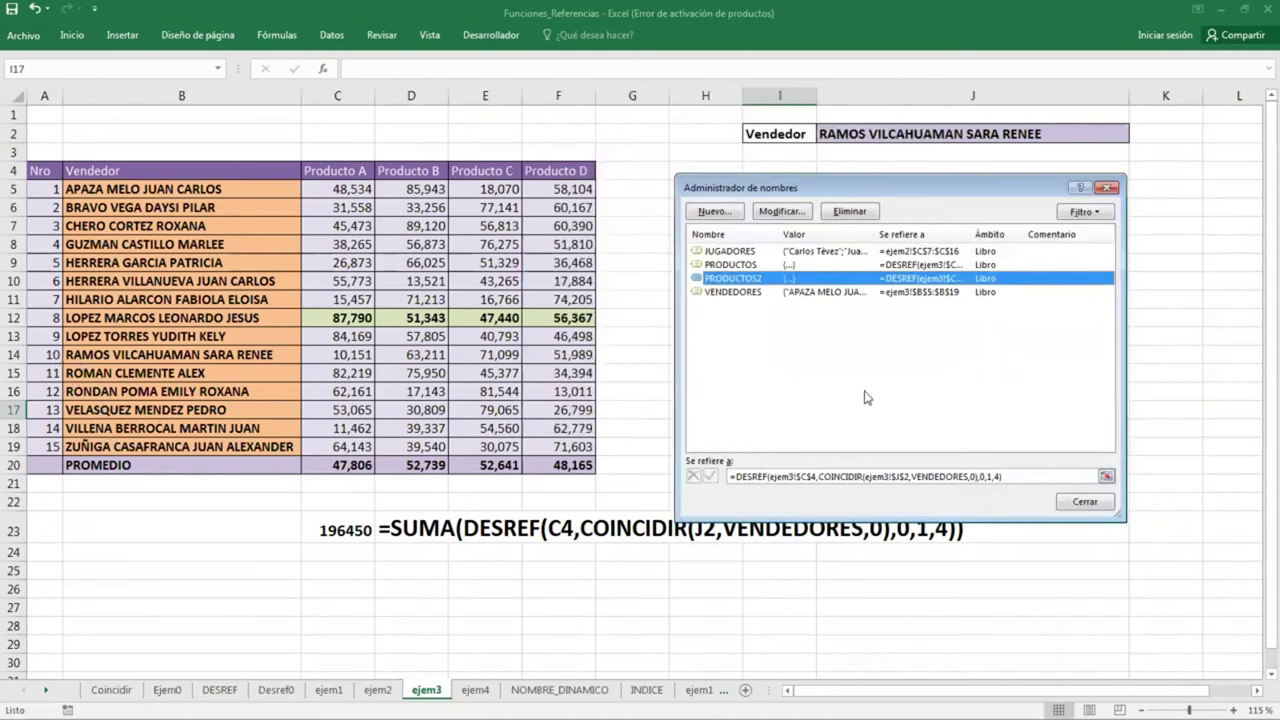
pyautogui.click(856, 474)
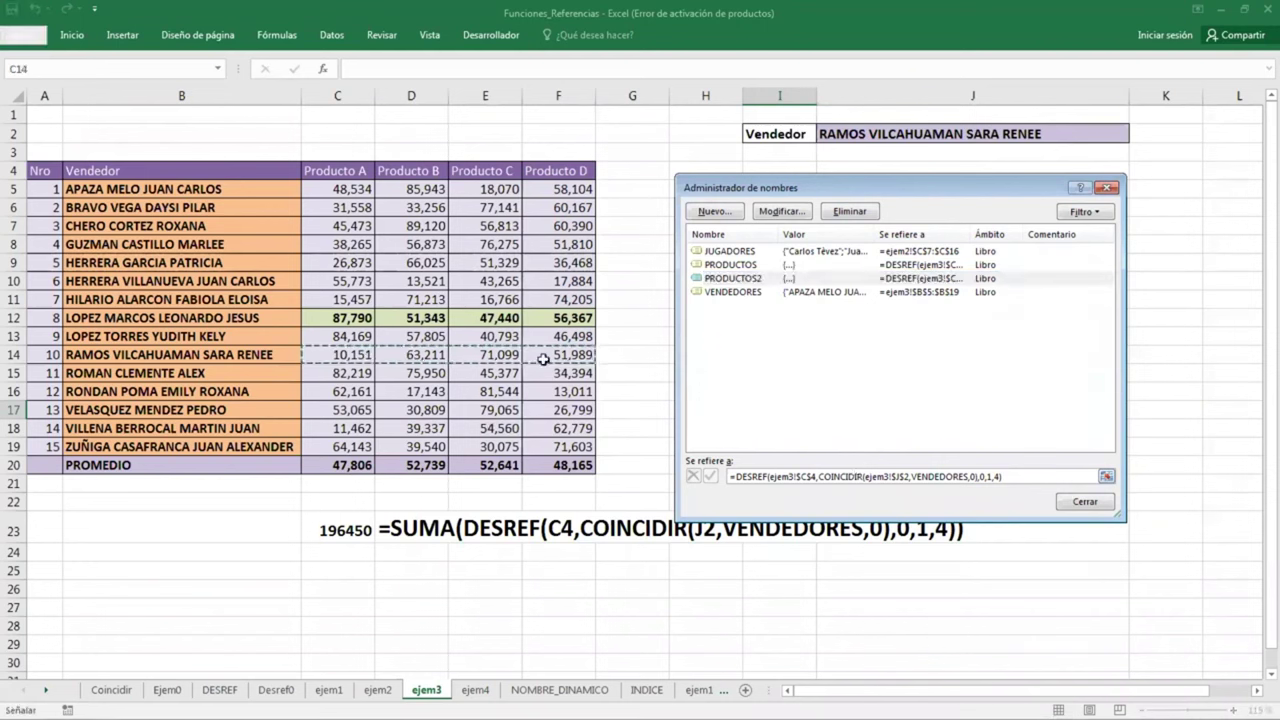
pyautogui.click(1085, 501)
pyautogui.click(682, 396)
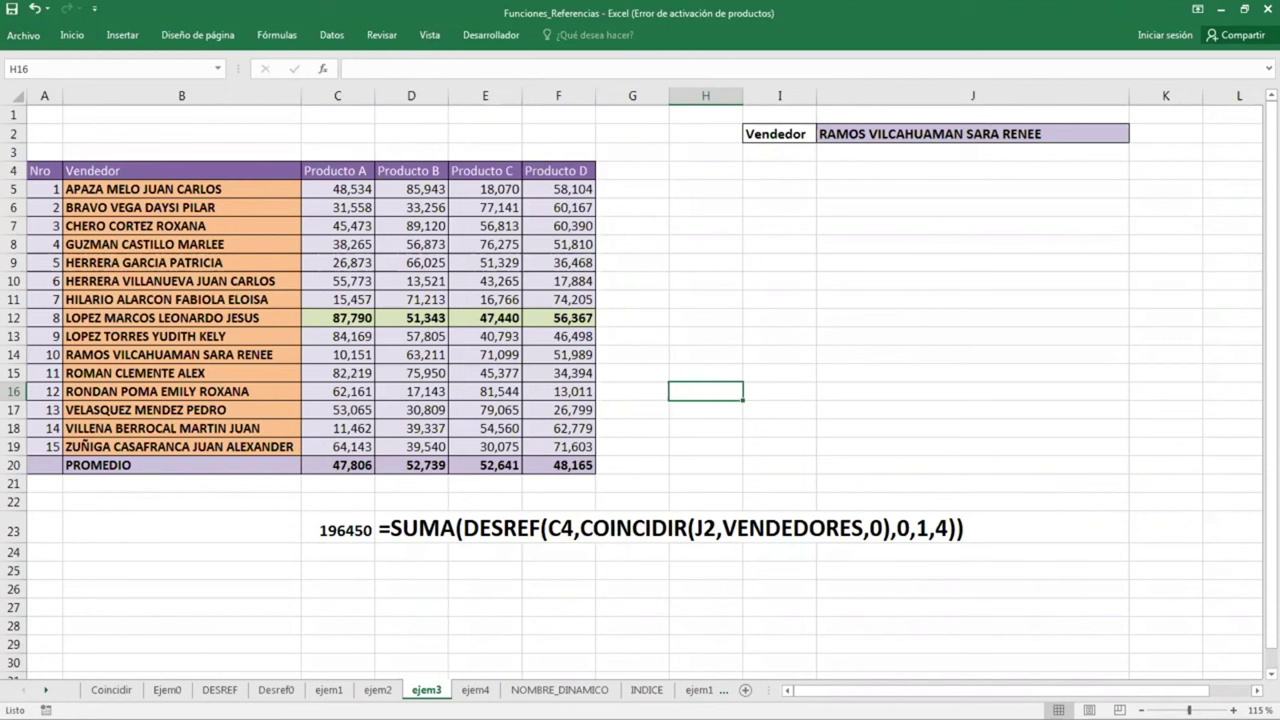
# Select the table headers and the first seller's row, B4:F5
pyautogui.click(940, 372)
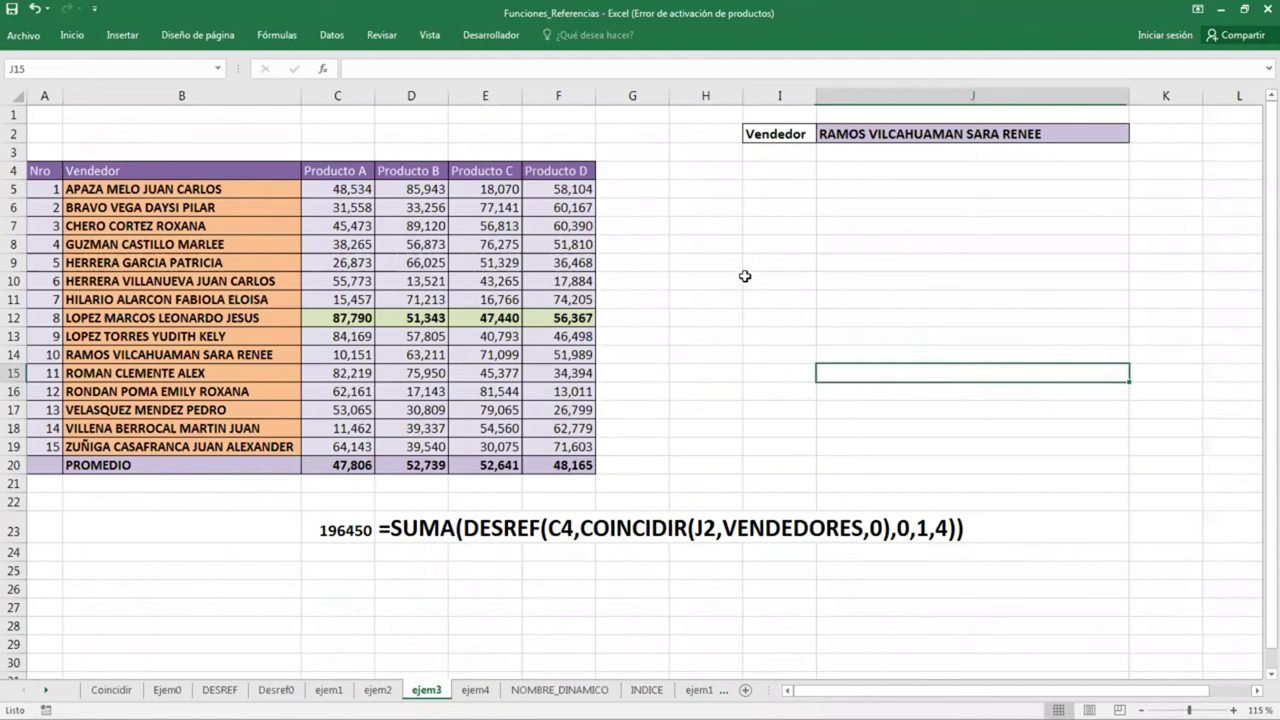
pyautogui.click(245, 175)
pyautogui.moveTo(245, 175)
pyautogui.mouseDown()
pyautogui.moveTo(551, 187)
pyautogui.moveTo(540, 189)
pyautogui.mouseUp()
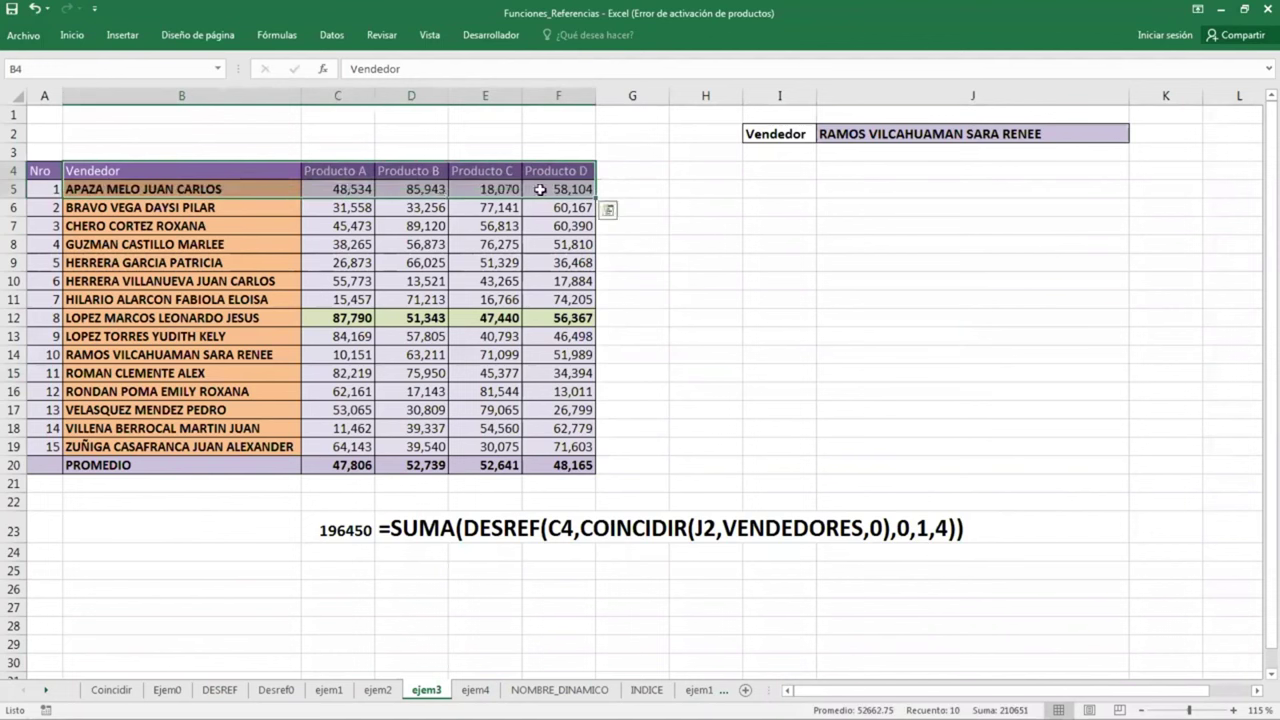
pyautogui.moveTo(277, 174); pyautogui.dragTo(538, 188)
pyautogui.moveTo(45, 172); pyautogui.dragTo(45, 190)
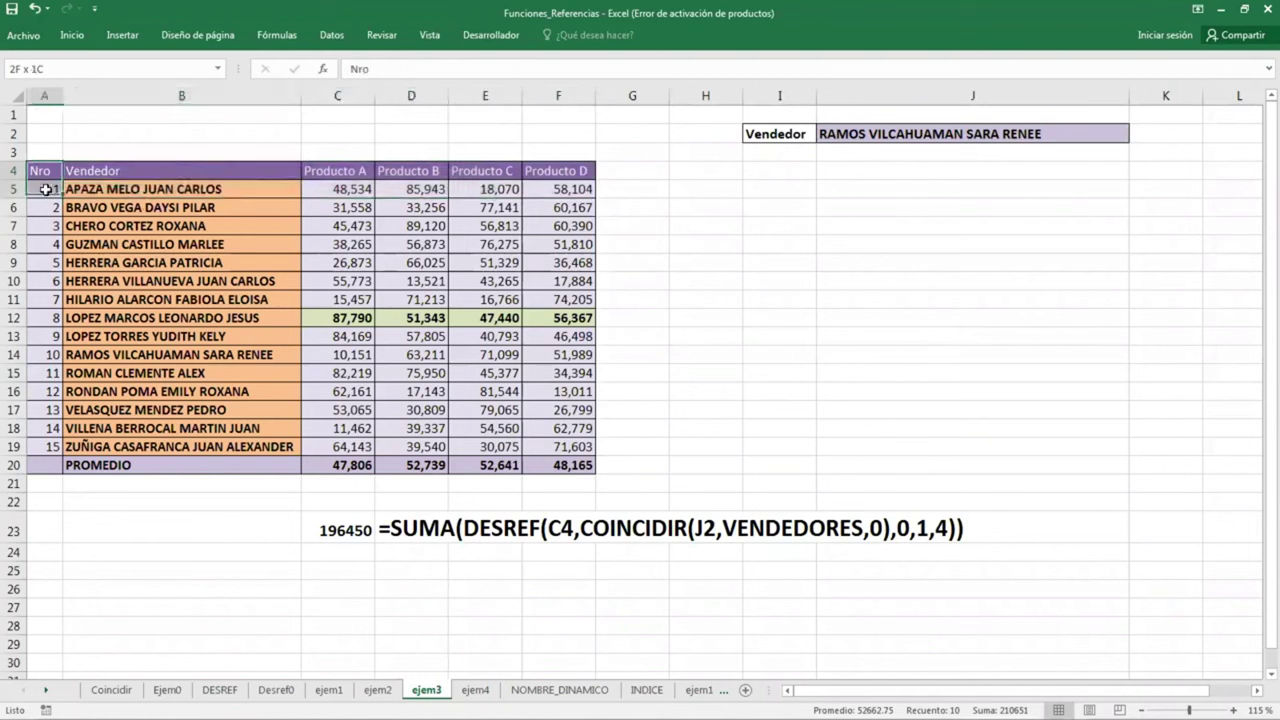
pyautogui.moveTo(116, 172); pyautogui.dragTo(536, 187)
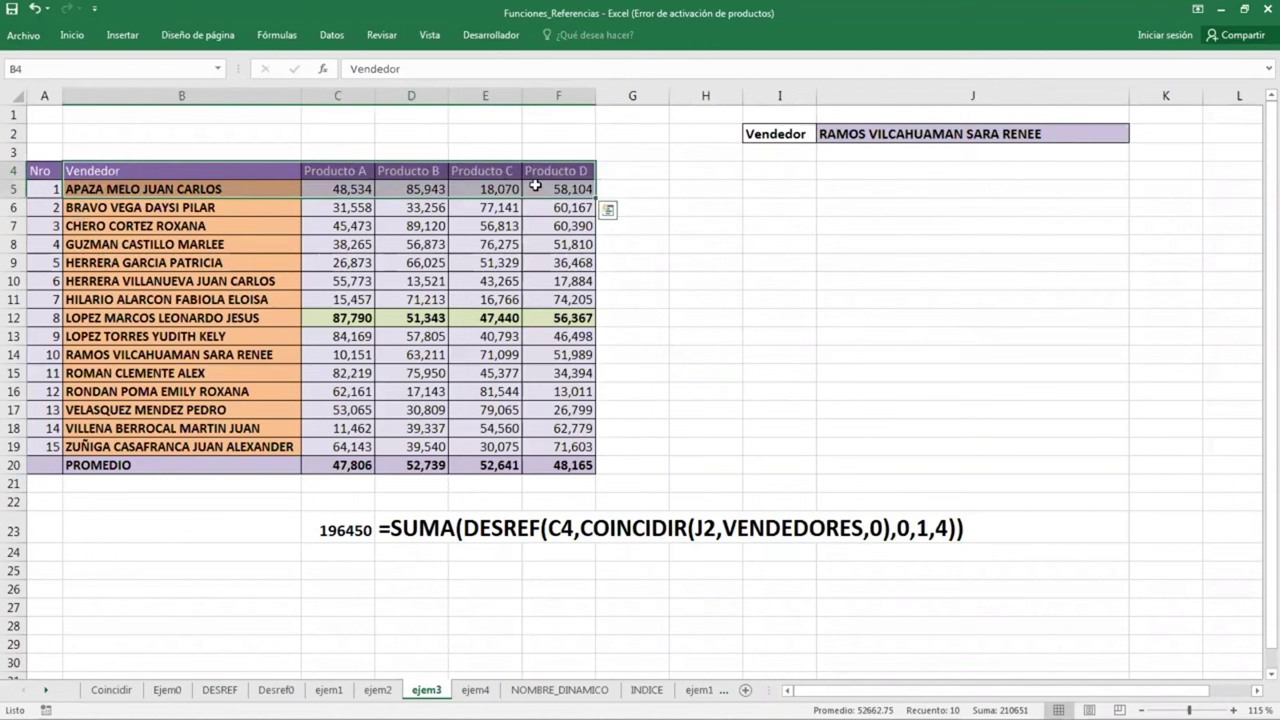
# Insert a 3-D Clustered Column chart and move it to the right of the table
pyautogui.click(122, 35)
pyautogui.click(582, 57)
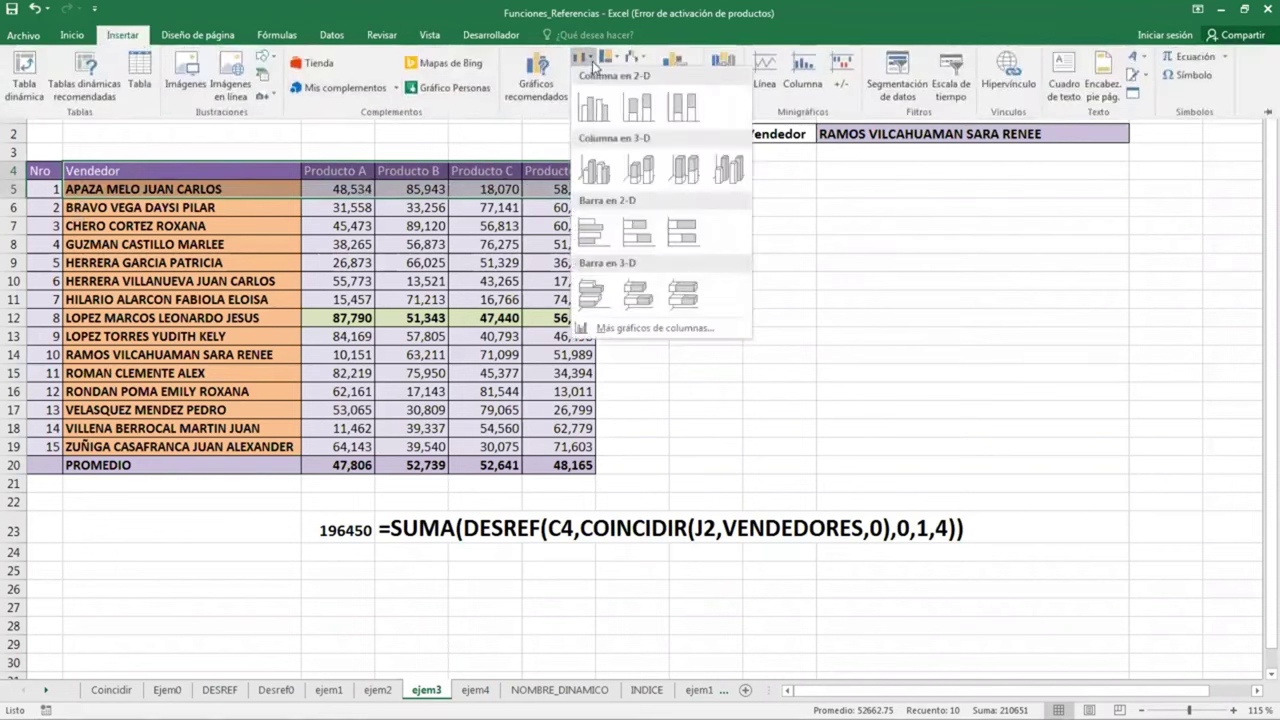
pyautogui.click(594, 172)
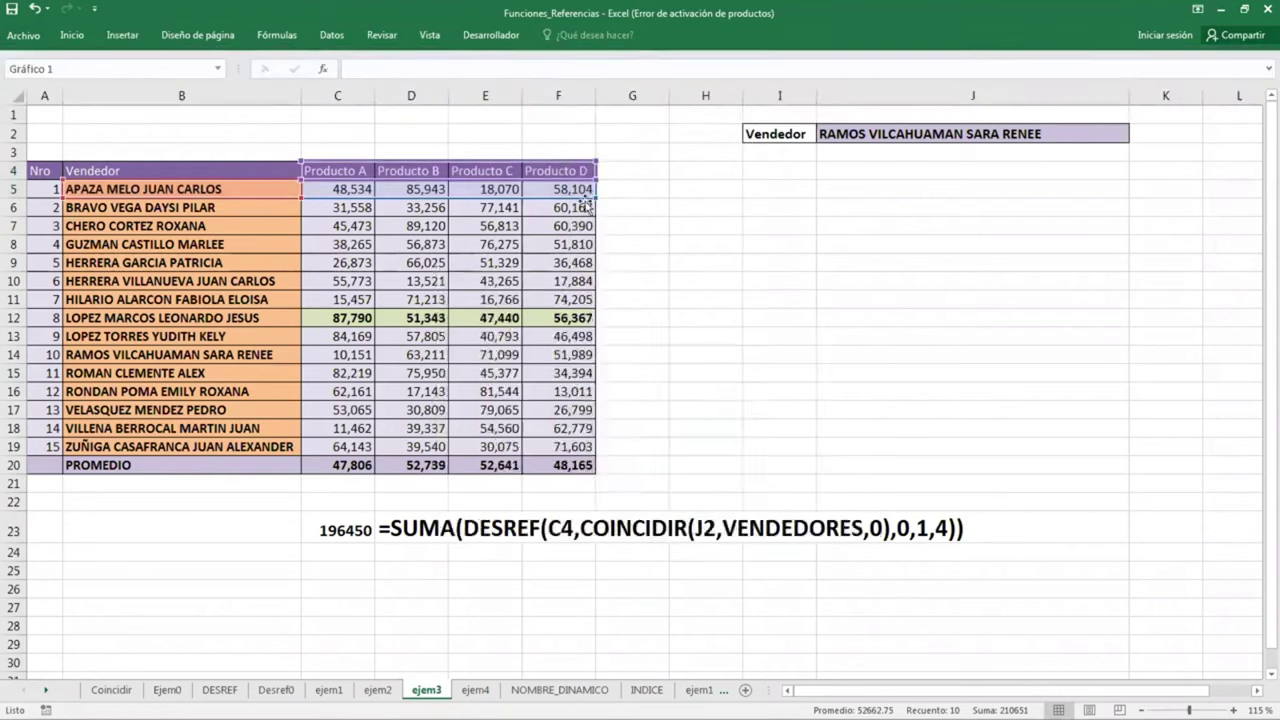
pyautogui.moveTo(522, 272)
pyautogui.mouseDown()
pyautogui.moveTo(729, 203)
pyautogui.moveTo(753, 179)
pyautogui.mouseUp()
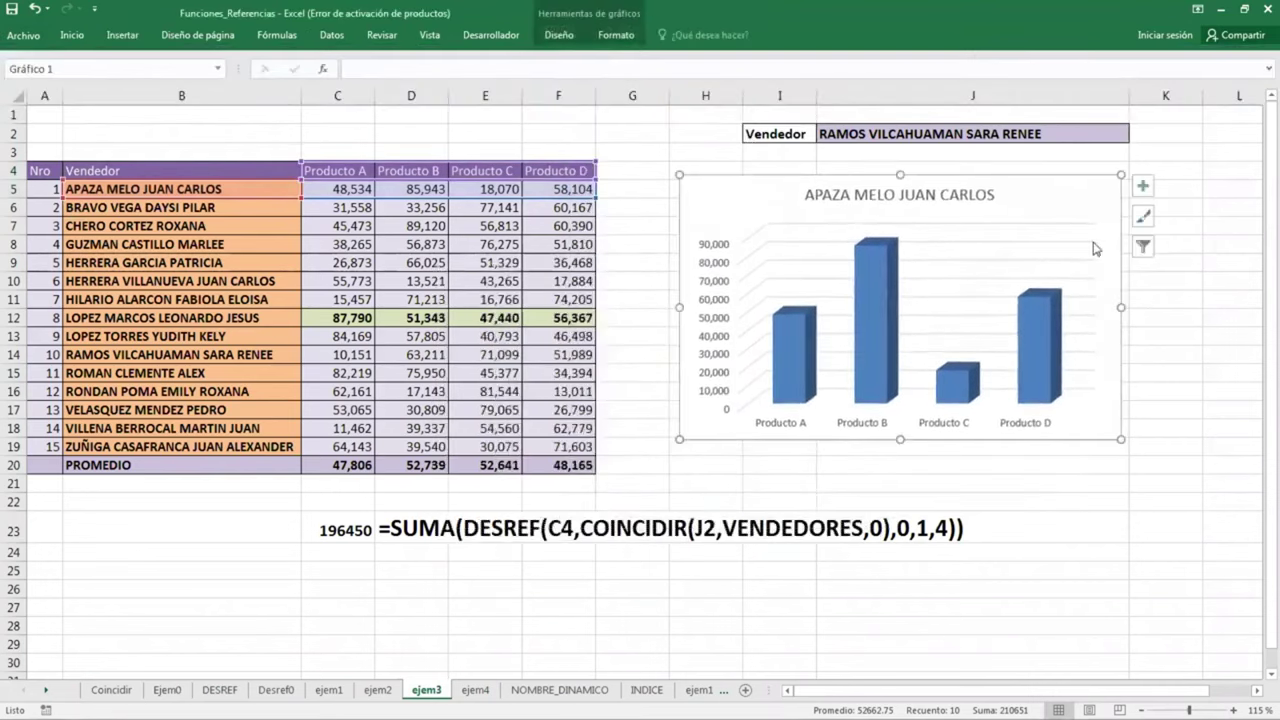
# Remove the chart title and place the legend at the top of the chart
pyautogui.click(1143, 188)
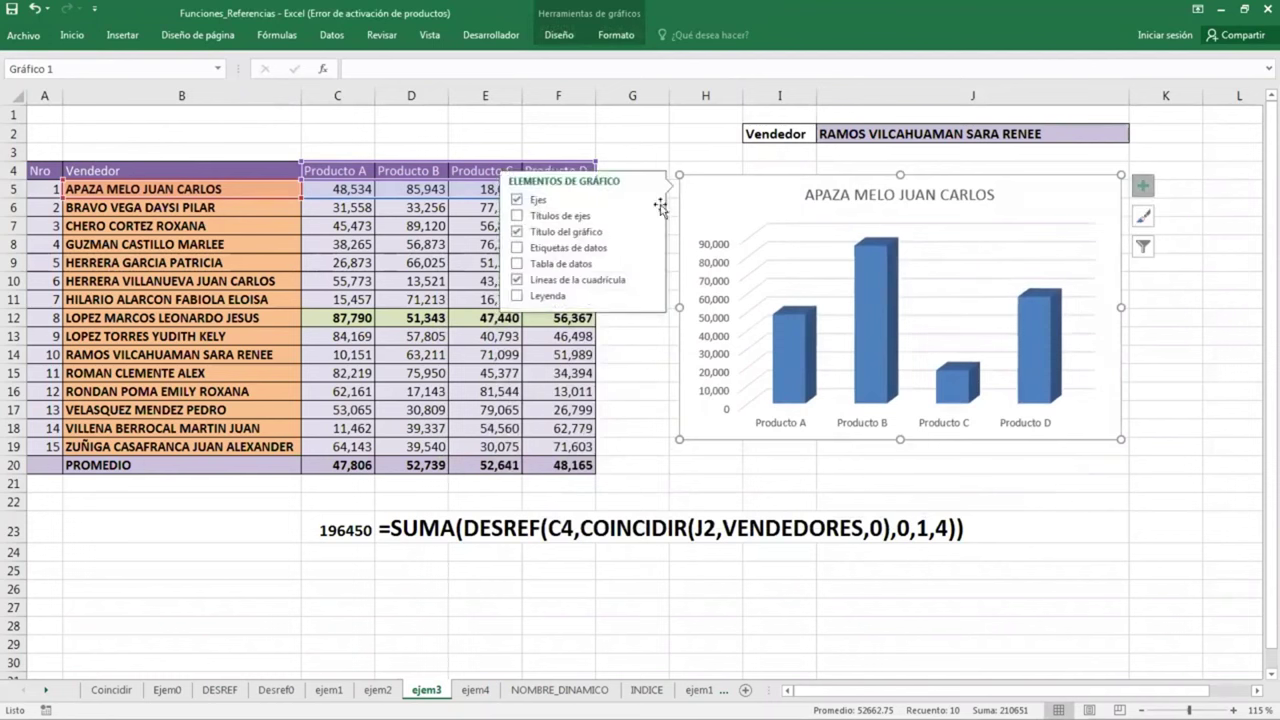
pyautogui.click(517, 231)
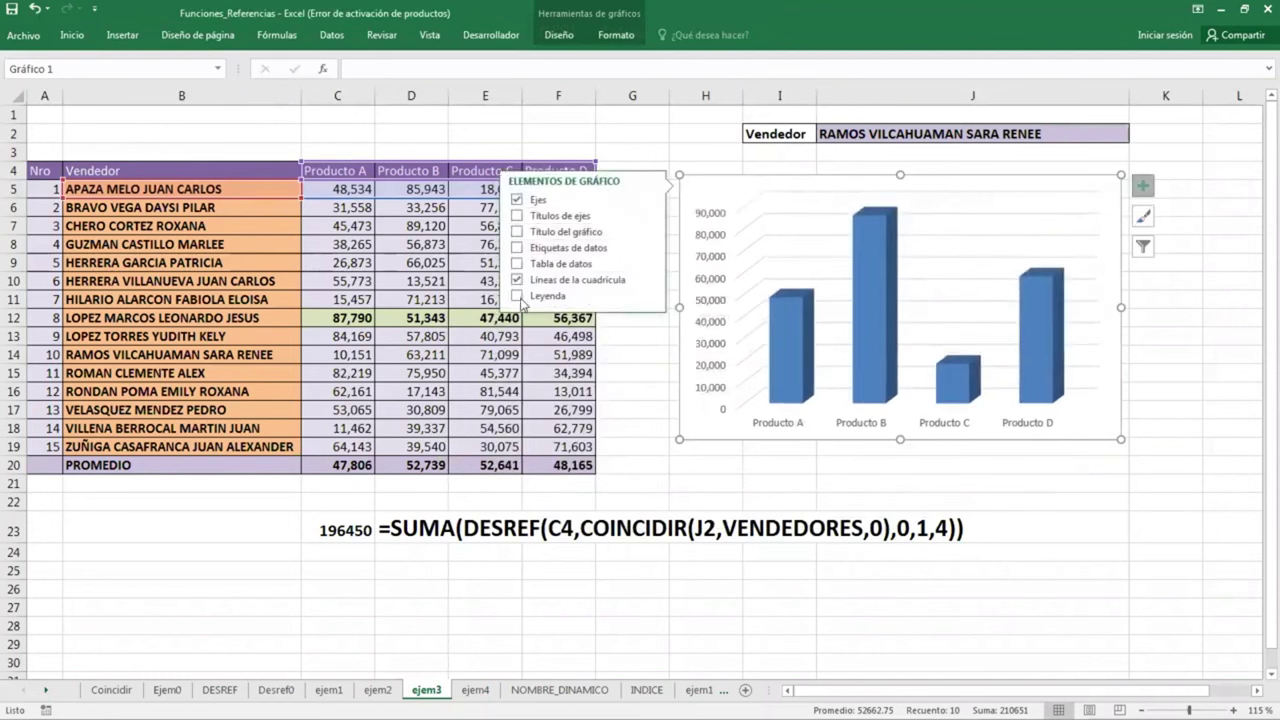
pyautogui.click(517, 298)
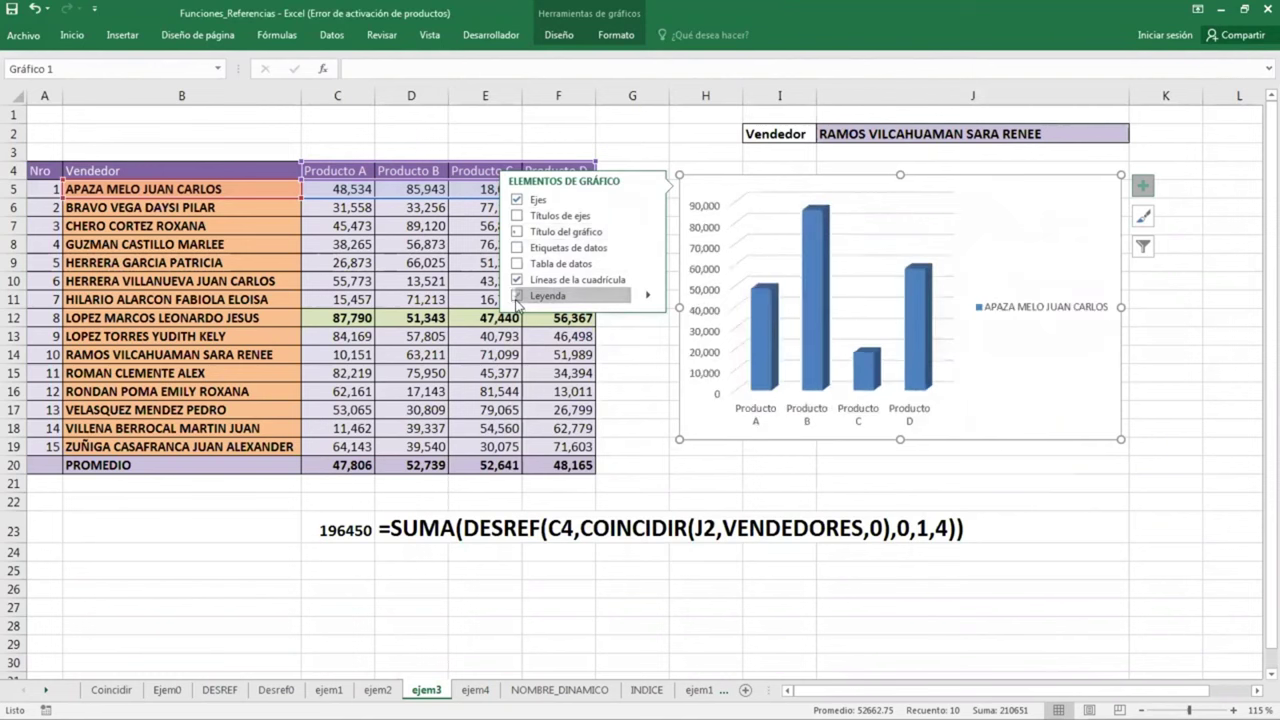
pyautogui.click(648, 296)
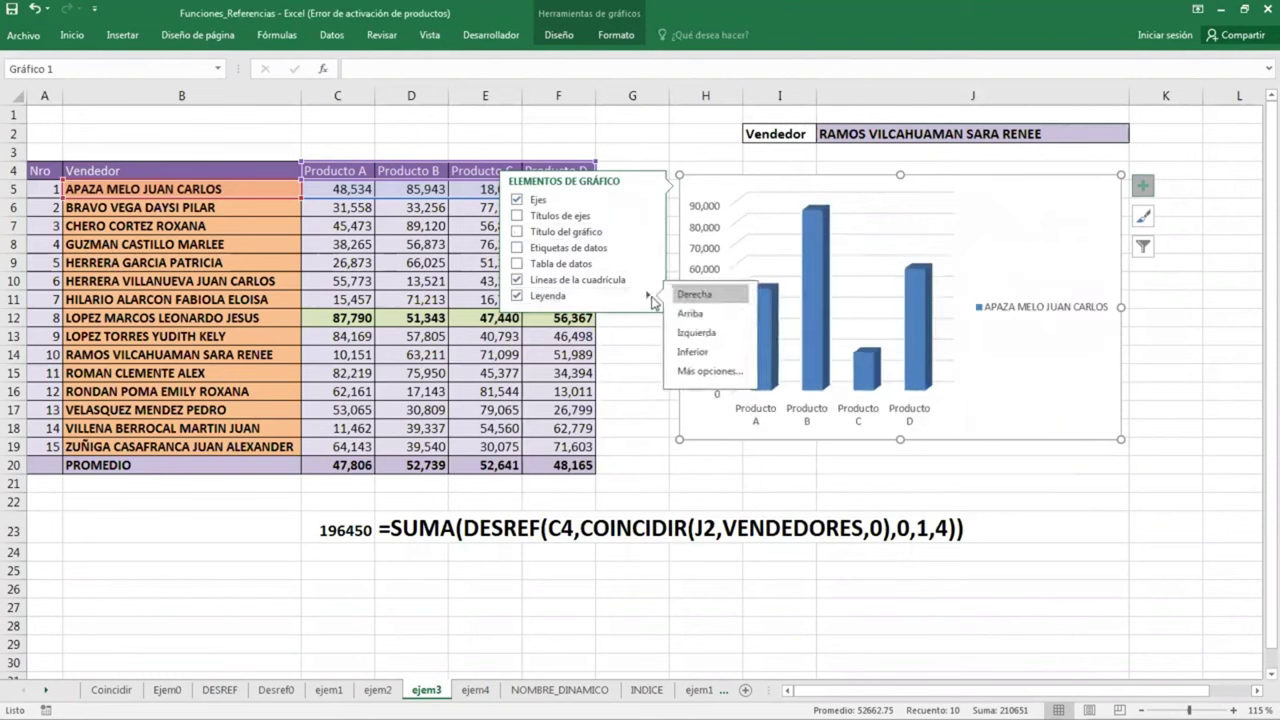
pyautogui.click(700, 314)
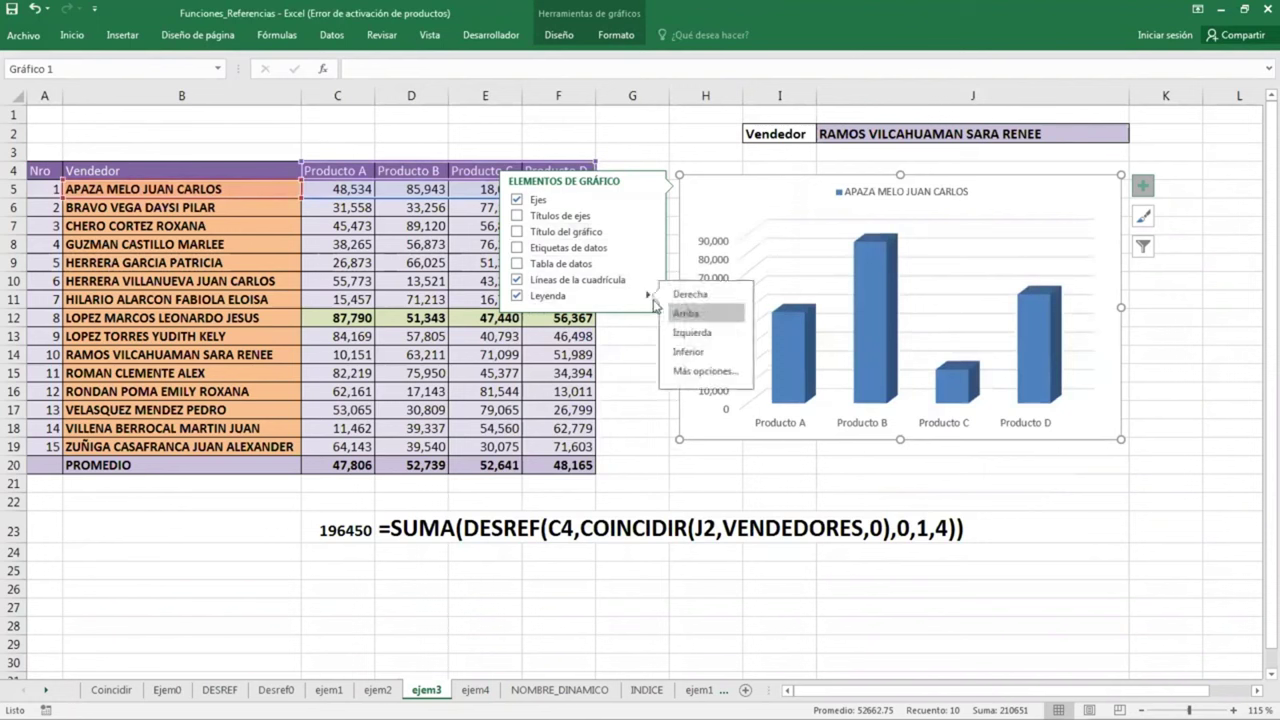
pyautogui.click(648, 296)
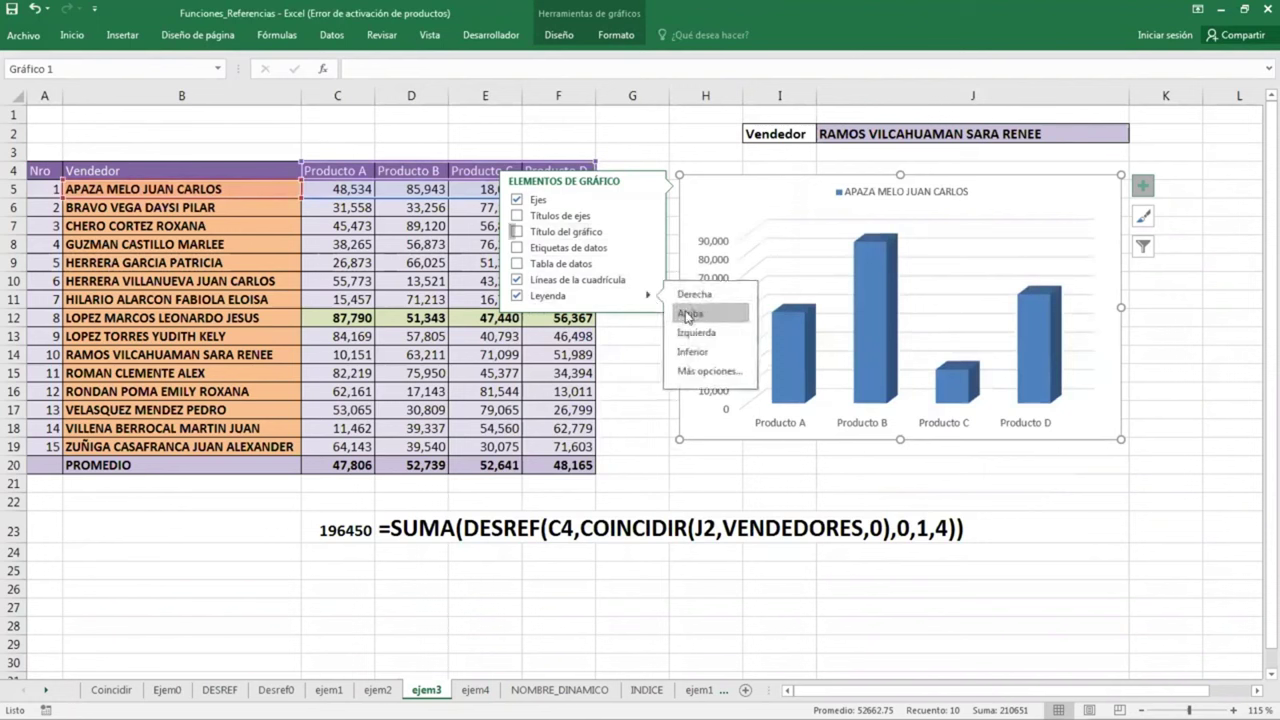
pyautogui.click(643, 357)
pyautogui.click(759, 182)
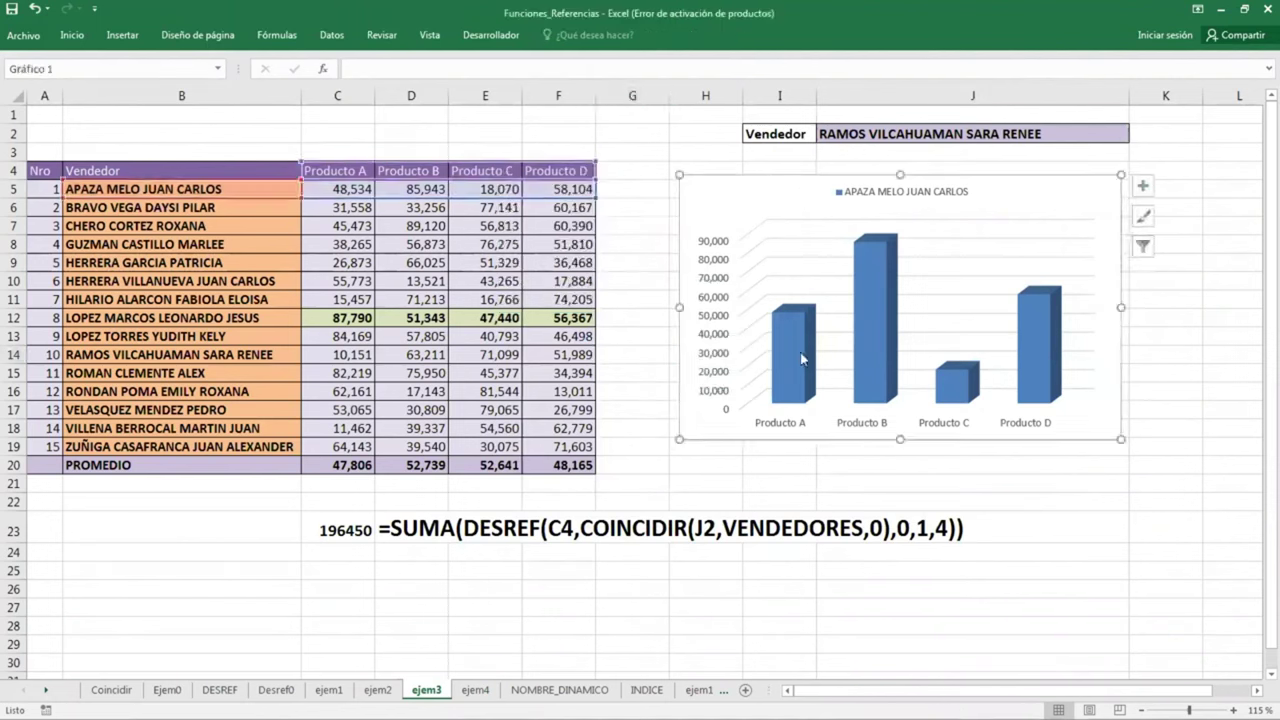
pyautogui.doubleClick(562, 35)
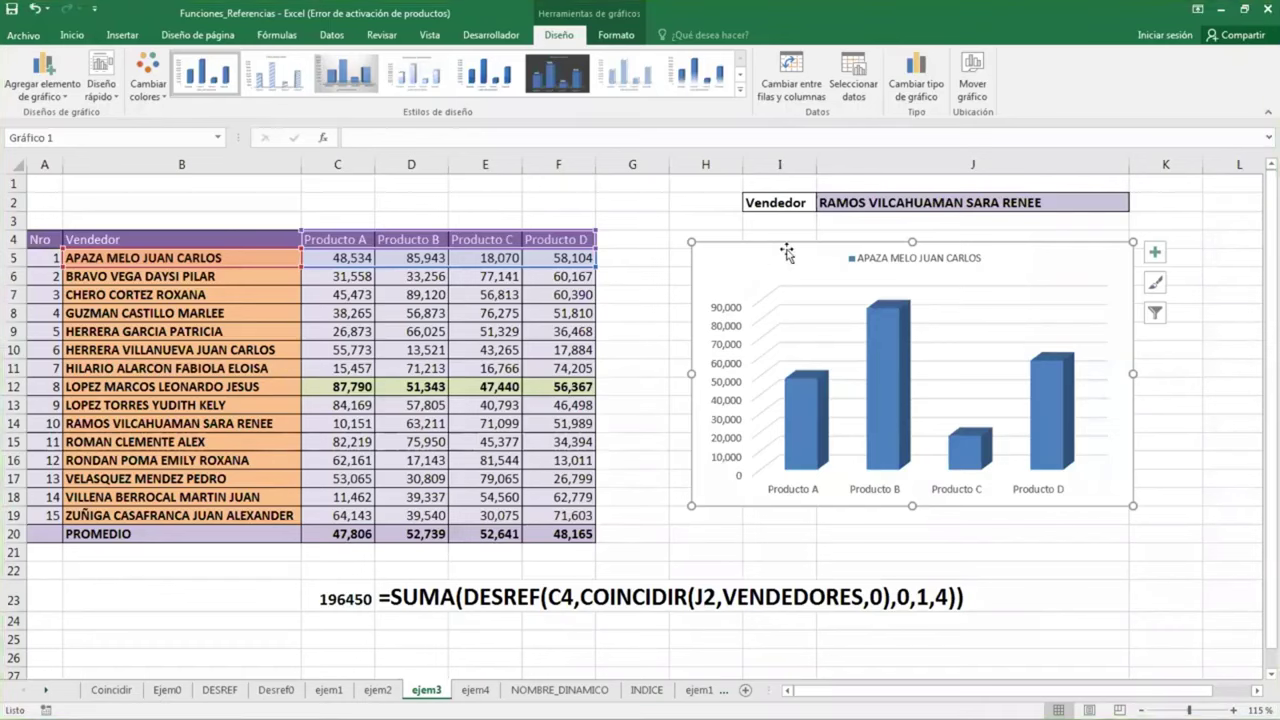
# Choose another seller in J2 so the total reads 173859, then reselect the chart
pyautogui.click(910, 204)
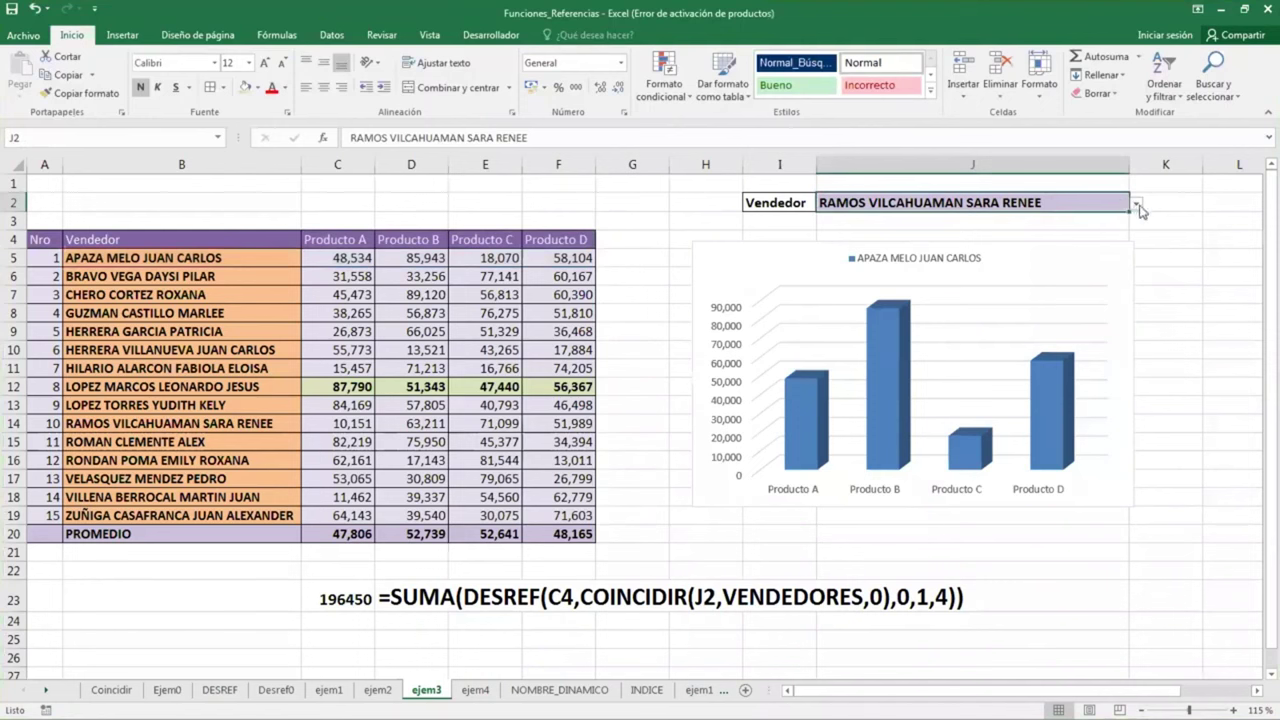
pyautogui.click(1136, 204)
pyautogui.click(860, 264)
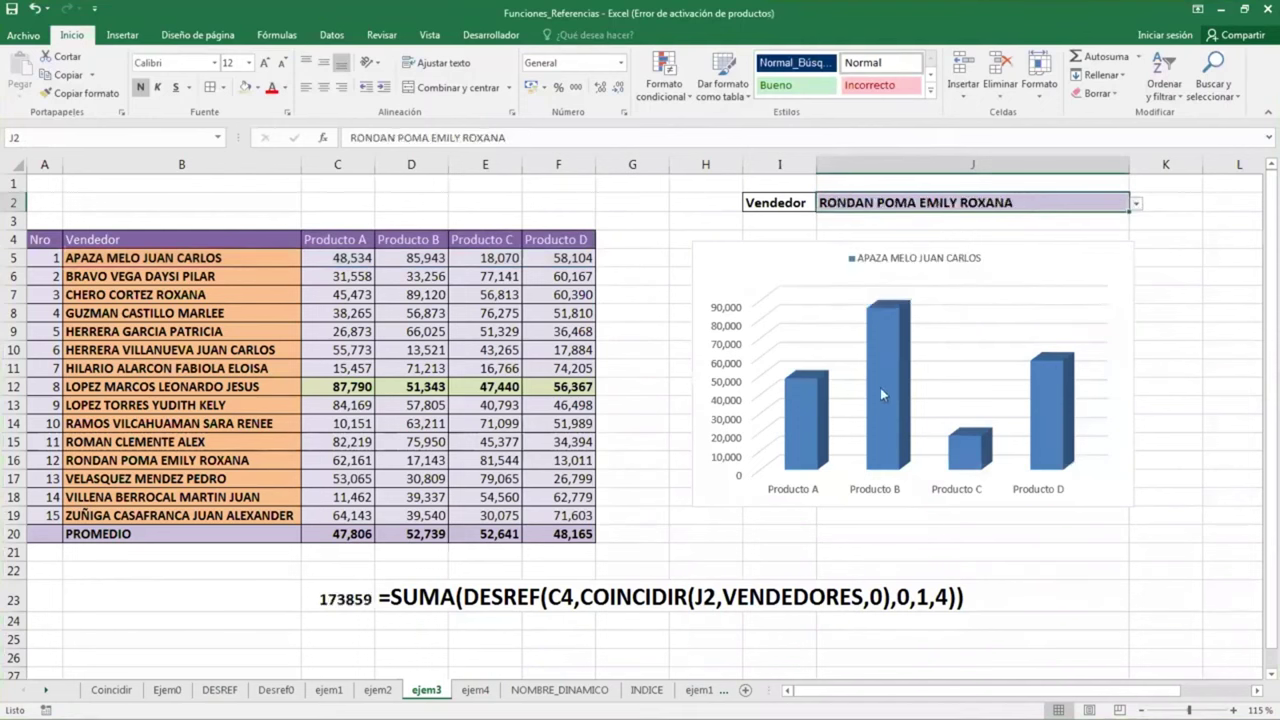
pyautogui.click(788, 243)
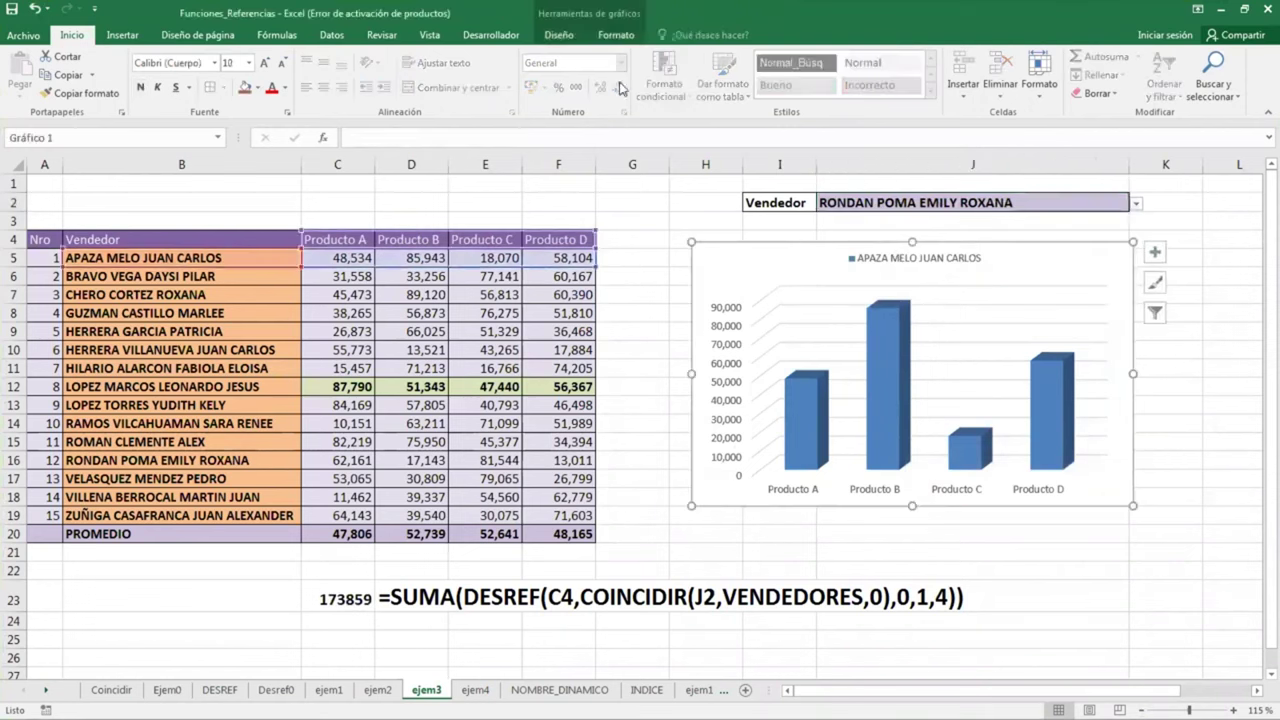
pyautogui.click(559, 36)
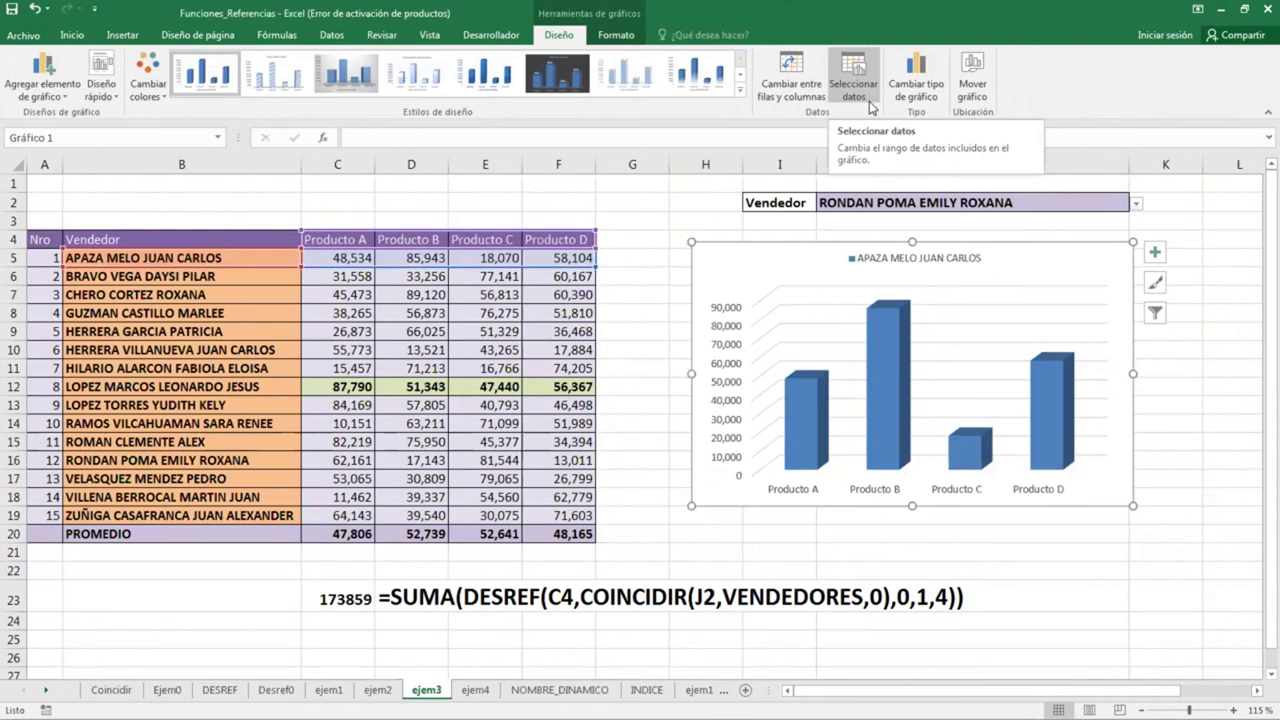
# In Select Data, edit the chart's series so its name is =ejem3!$J$2
pyautogui.click(853, 90)
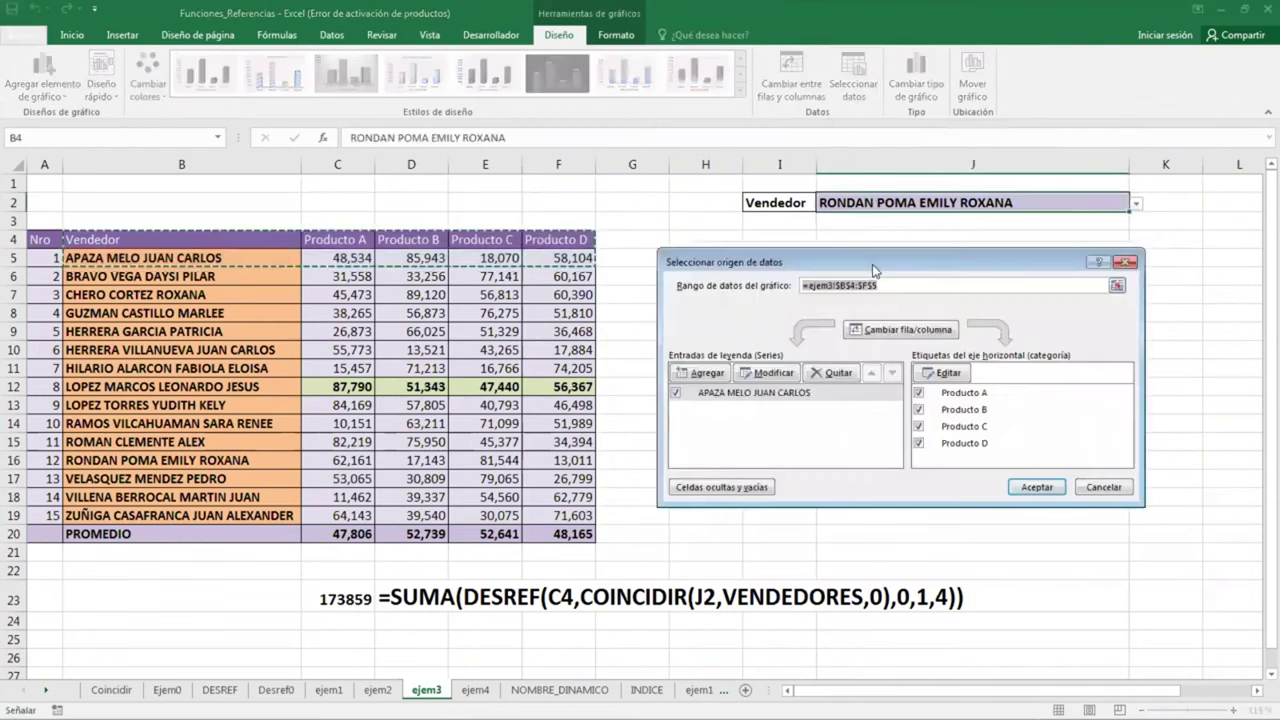
pyautogui.moveTo(872, 268); pyautogui.dragTo(398, 178)
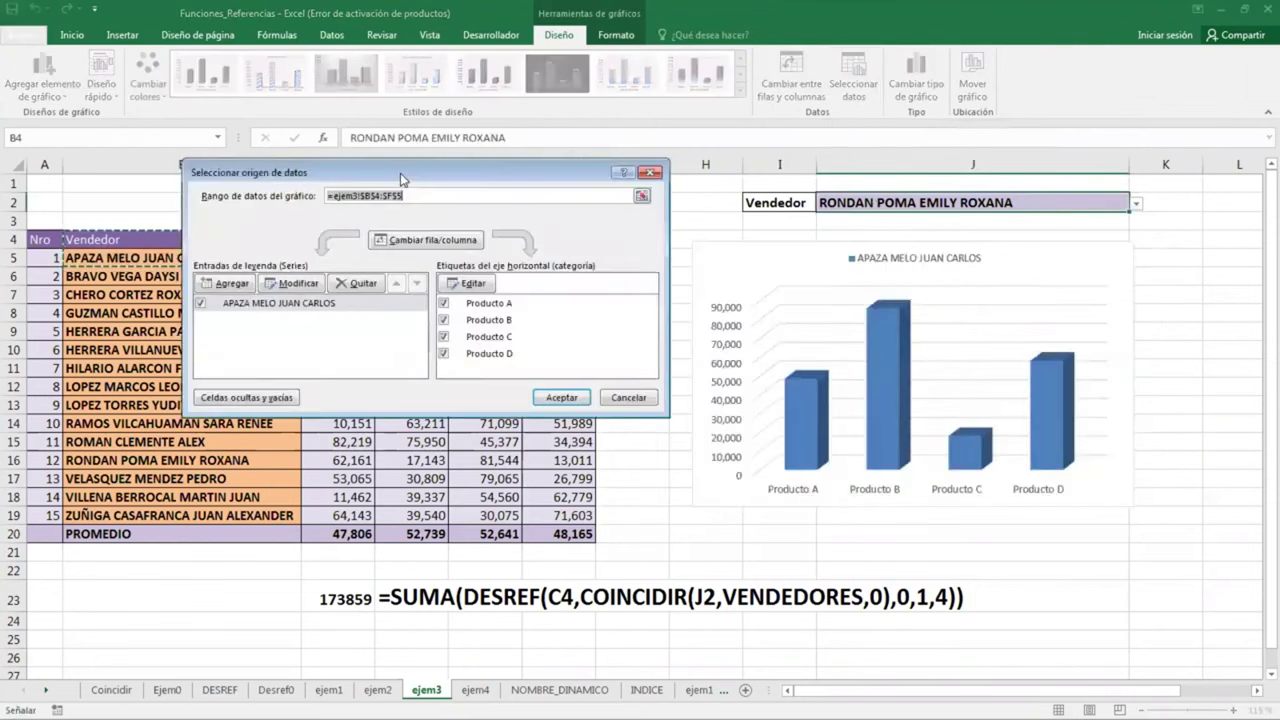
pyautogui.click(330, 305)
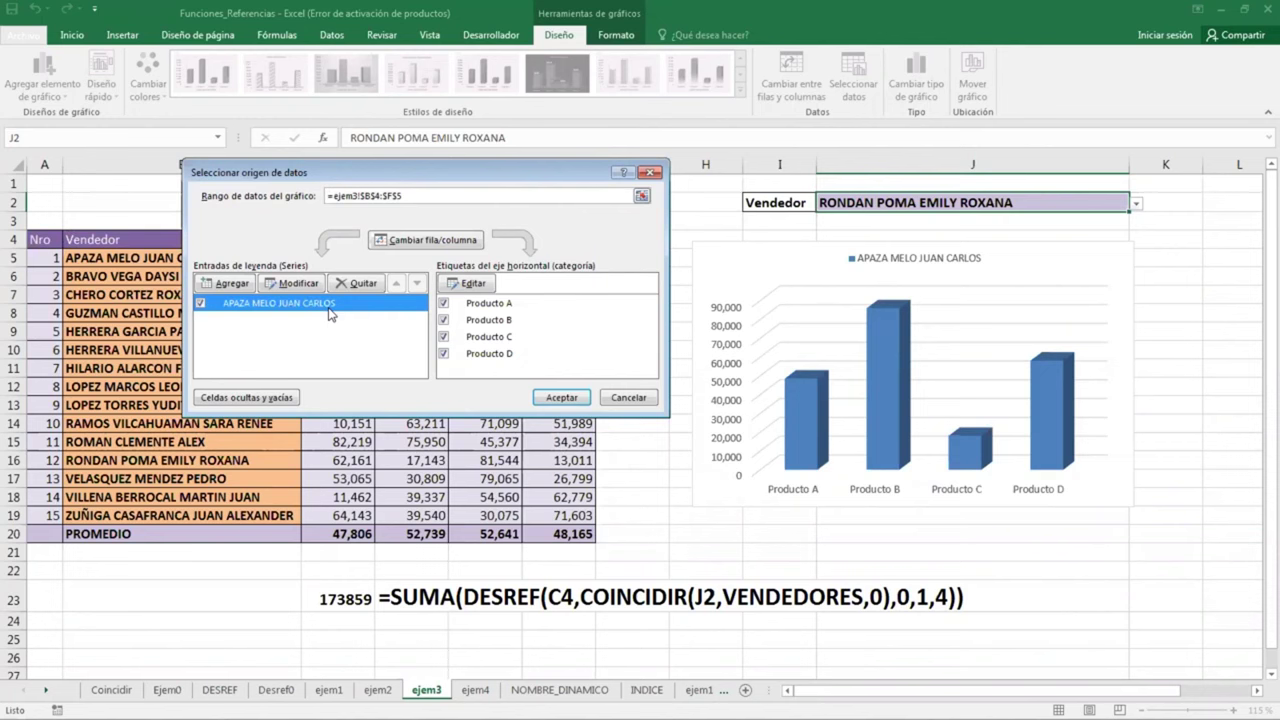
pyautogui.click(307, 288)
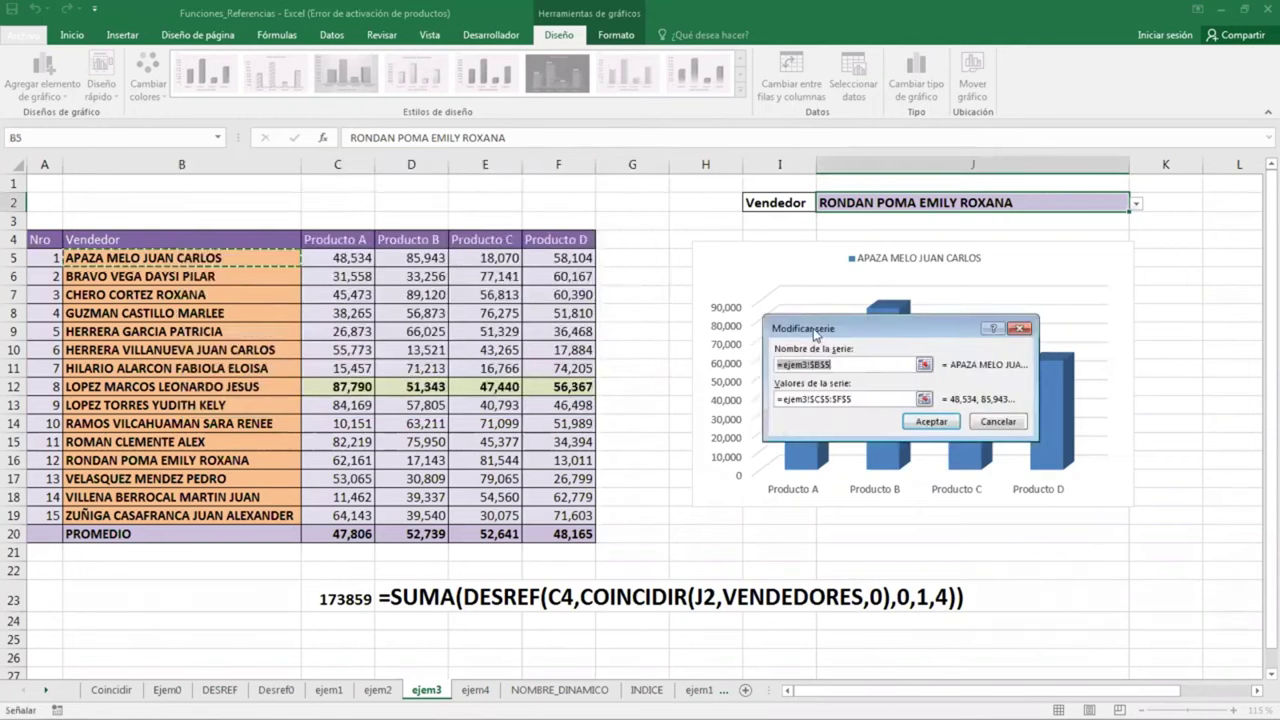
pyautogui.moveTo(815, 335)
pyautogui.mouseDown()
pyautogui.moveTo(519, 215)
pyautogui.moveTo(510, 246)
pyautogui.moveTo(450, 241)
pyautogui.mouseUp()
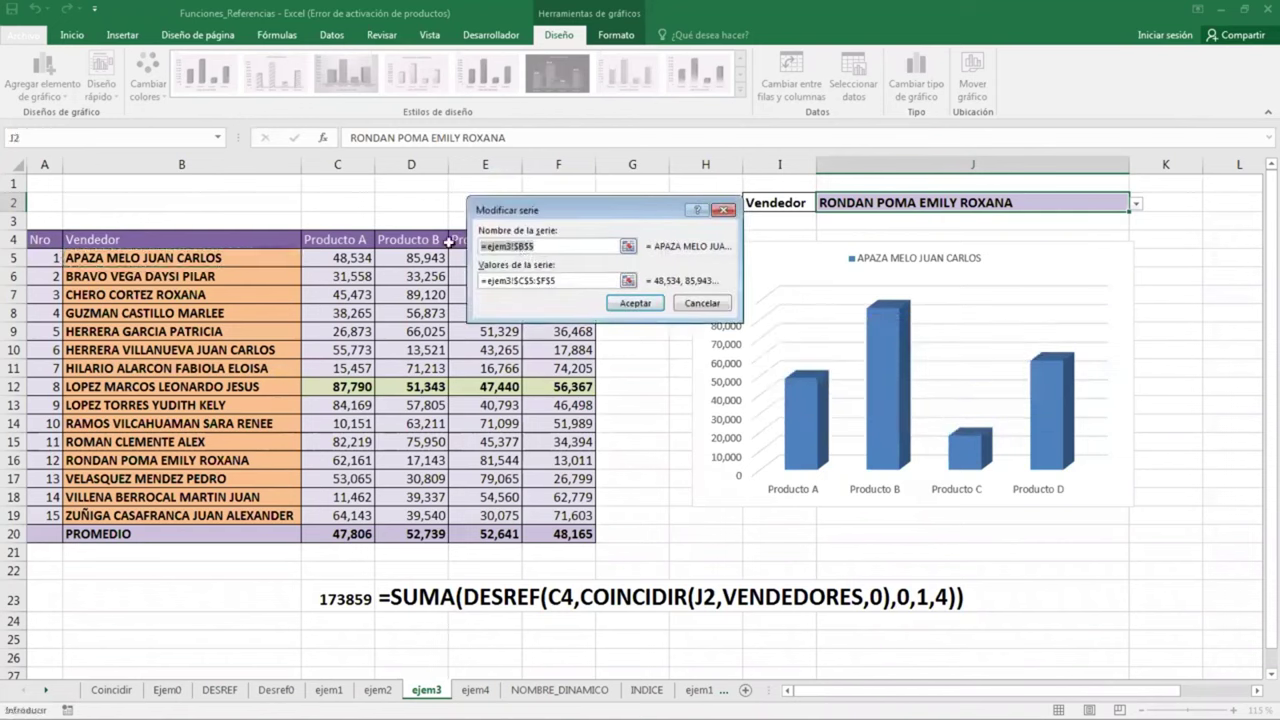
pyautogui.press('Delete')
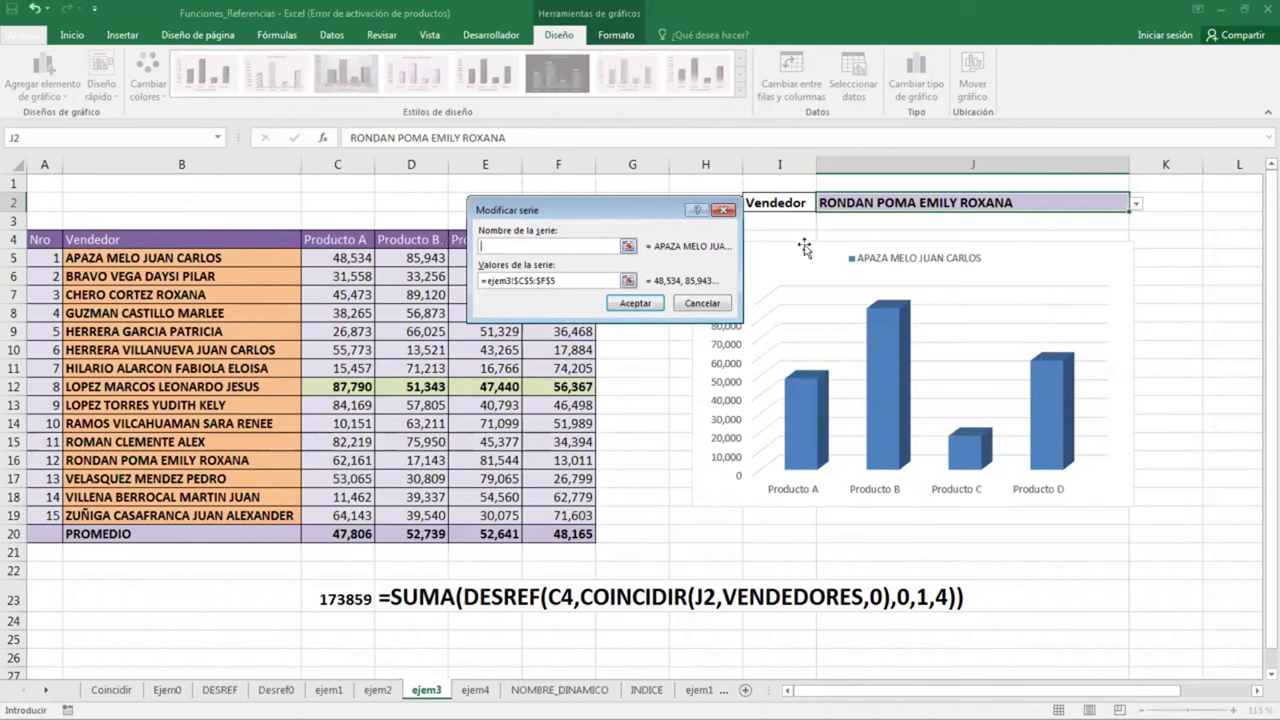
pyautogui.click(893, 203)
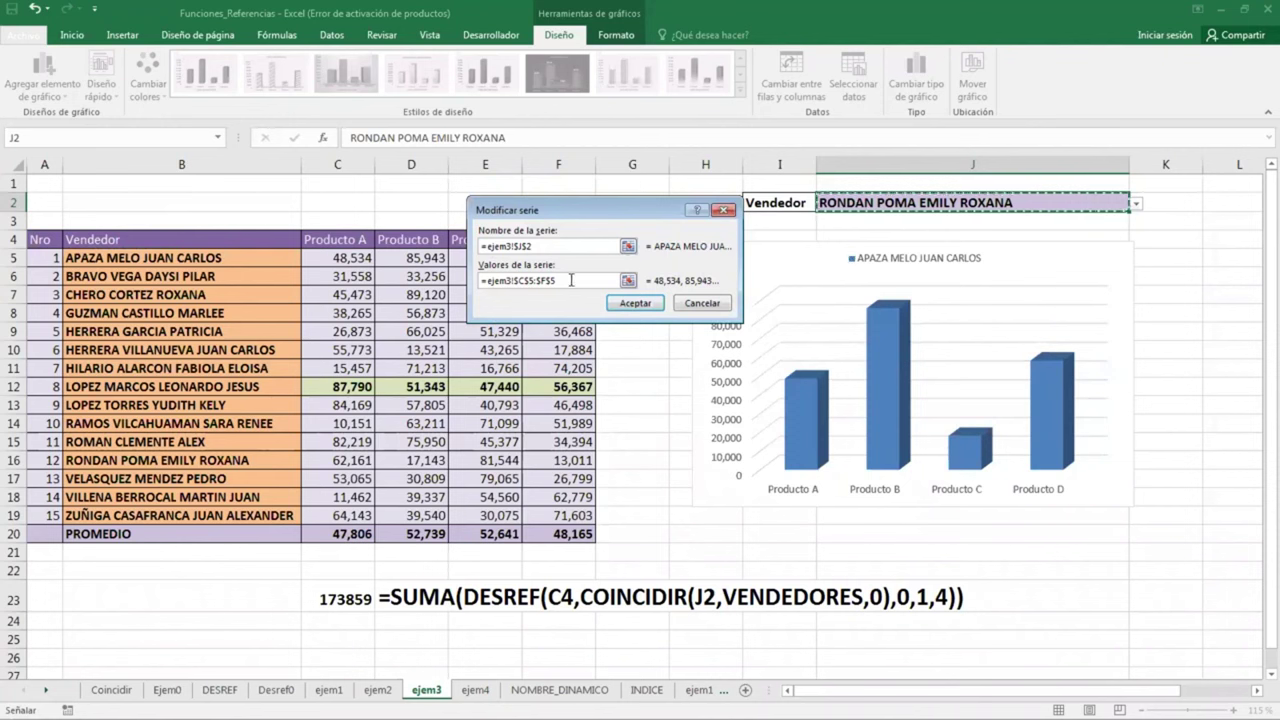
# Set the series values to =ejem3!PRODUCTOS and confirm the new data source
pyautogui.click(571, 280)
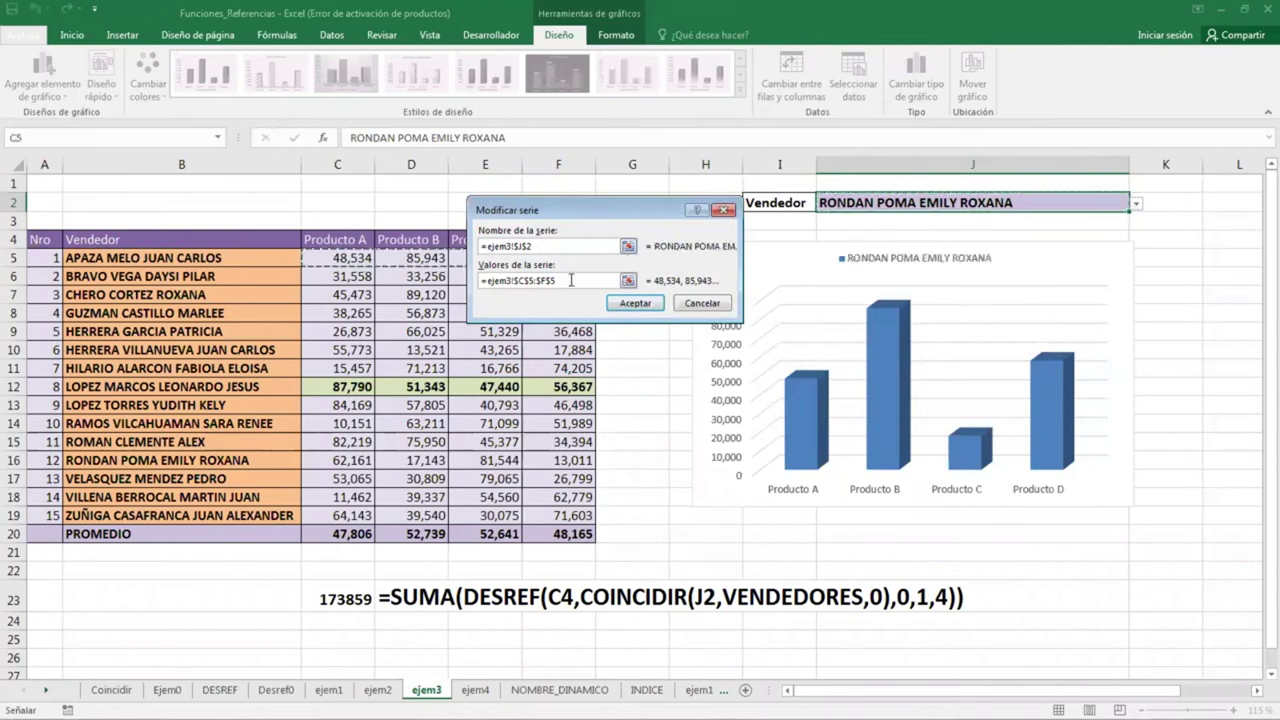
pyautogui.press('BackSpace')
pyautogui.press('BackSpace')
pyautogui.press('BackSpace')
pyautogui.press('BackSpace')
pyautogui.press('BackSpace')
pyautogui.press('BackSpace')
pyautogui.press('BackSpace')
pyautogui.press('BackSpace')
pyautogui.press('BackSpace')
pyautogui.press('BackSpace')
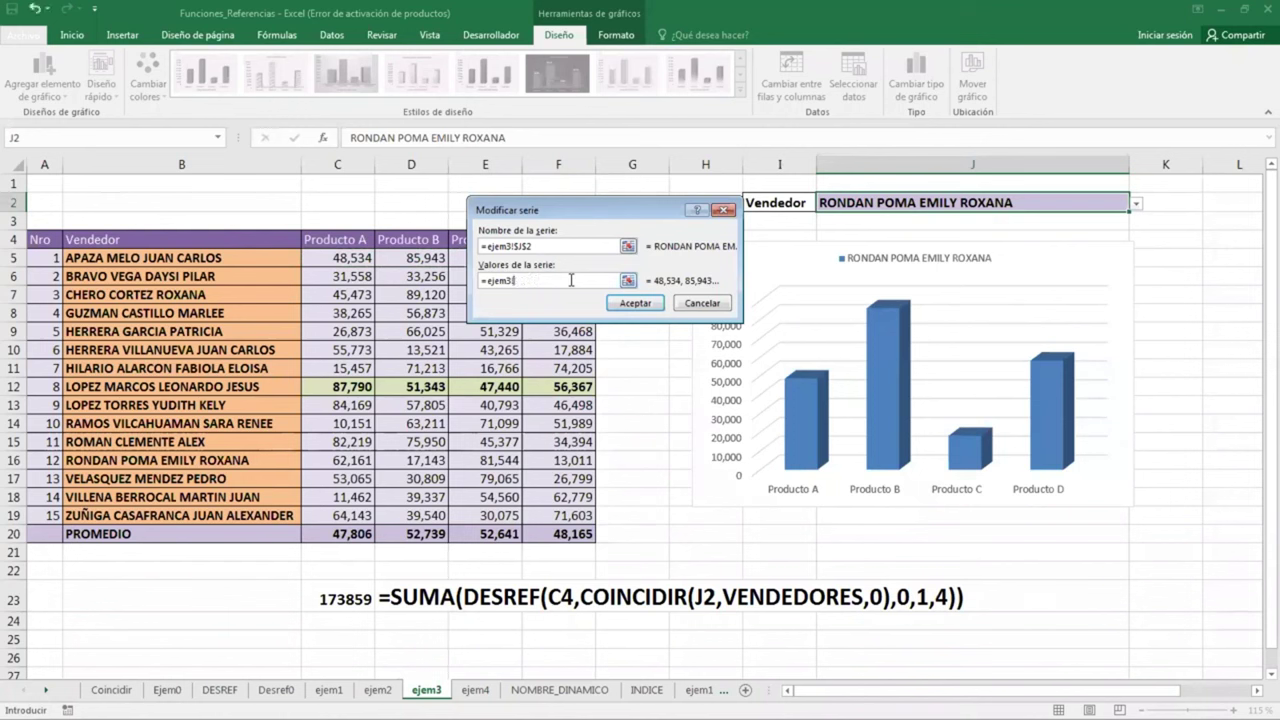
pyautogui.press('BackSpace')
pyautogui.press('BackSpace')
pyautogui.press('BackSpace')
pyautogui.press('BackSpace')
pyautogui.press('BackSpace')
pyautogui.press('BackSpace')
pyautogui.click(340, 205)
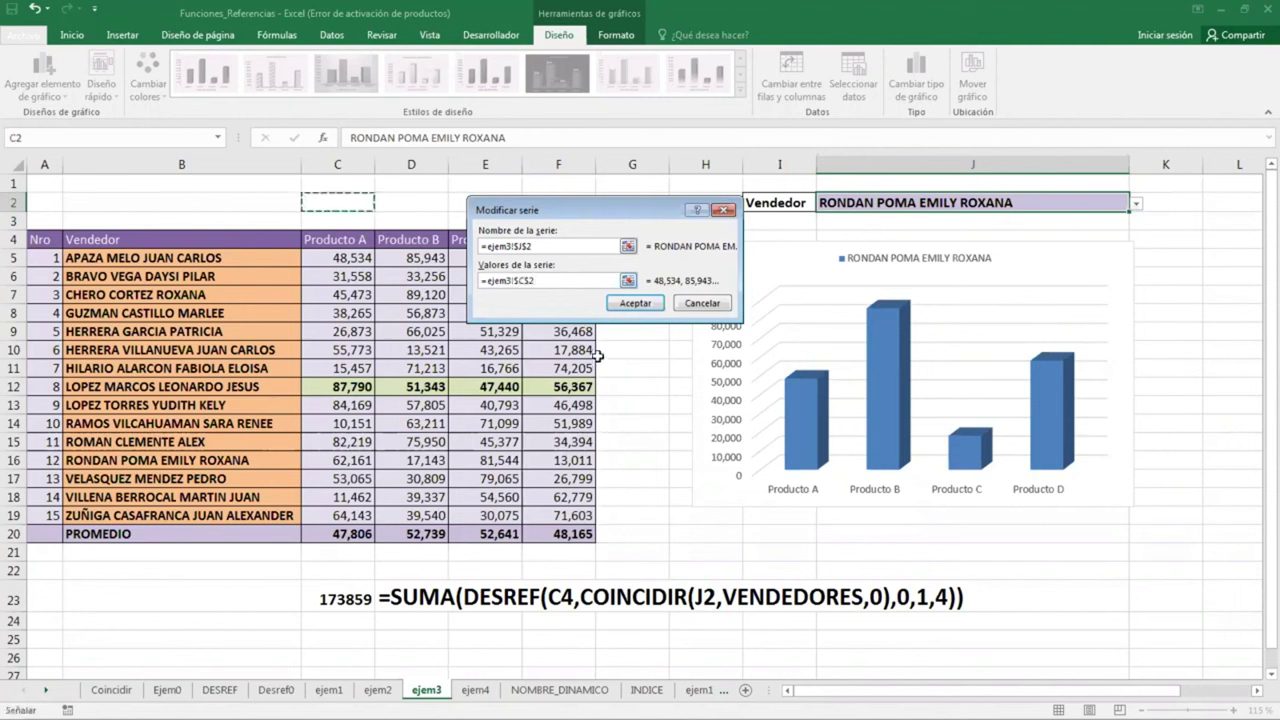
pyautogui.press('BackSpace')
pyautogui.press('BackSpace')
pyautogui.press('BackSpace')
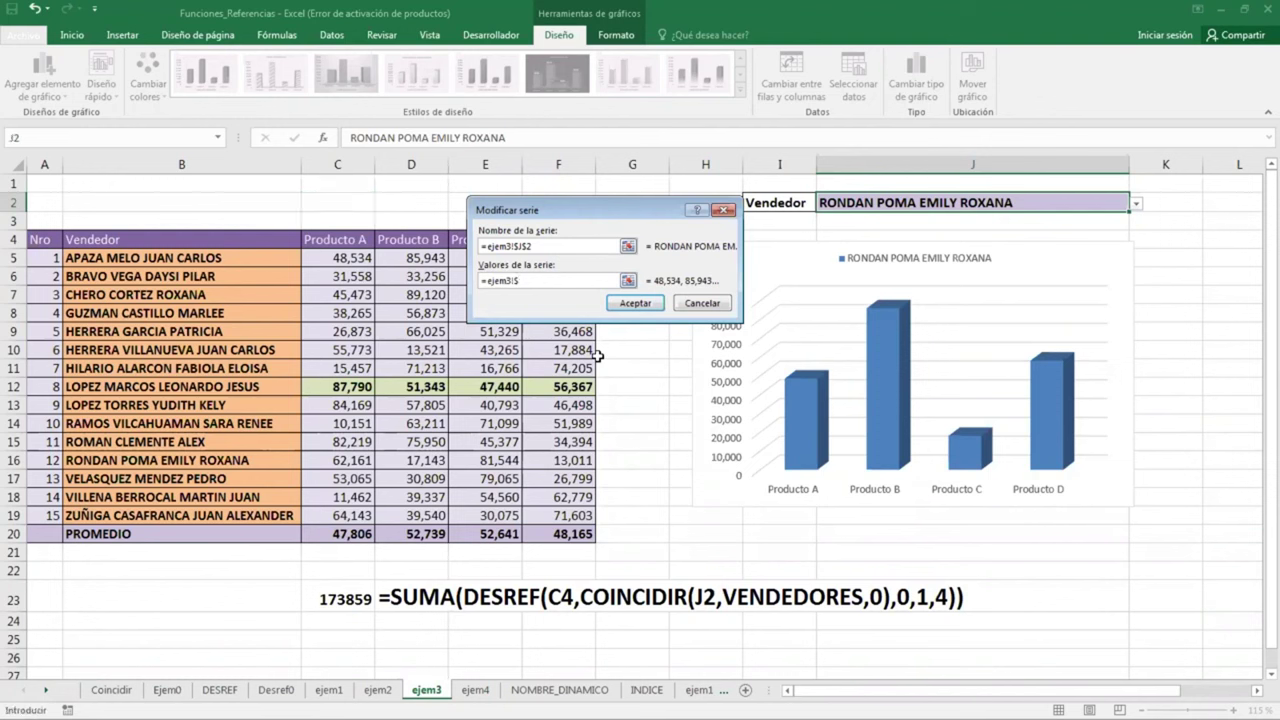
pyautogui.press('BackSpace')
pyautogui.write('PR')
pyautogui.write('OD')
pyautogui.write('UCTOS')
pyautogui.click(566, 246)
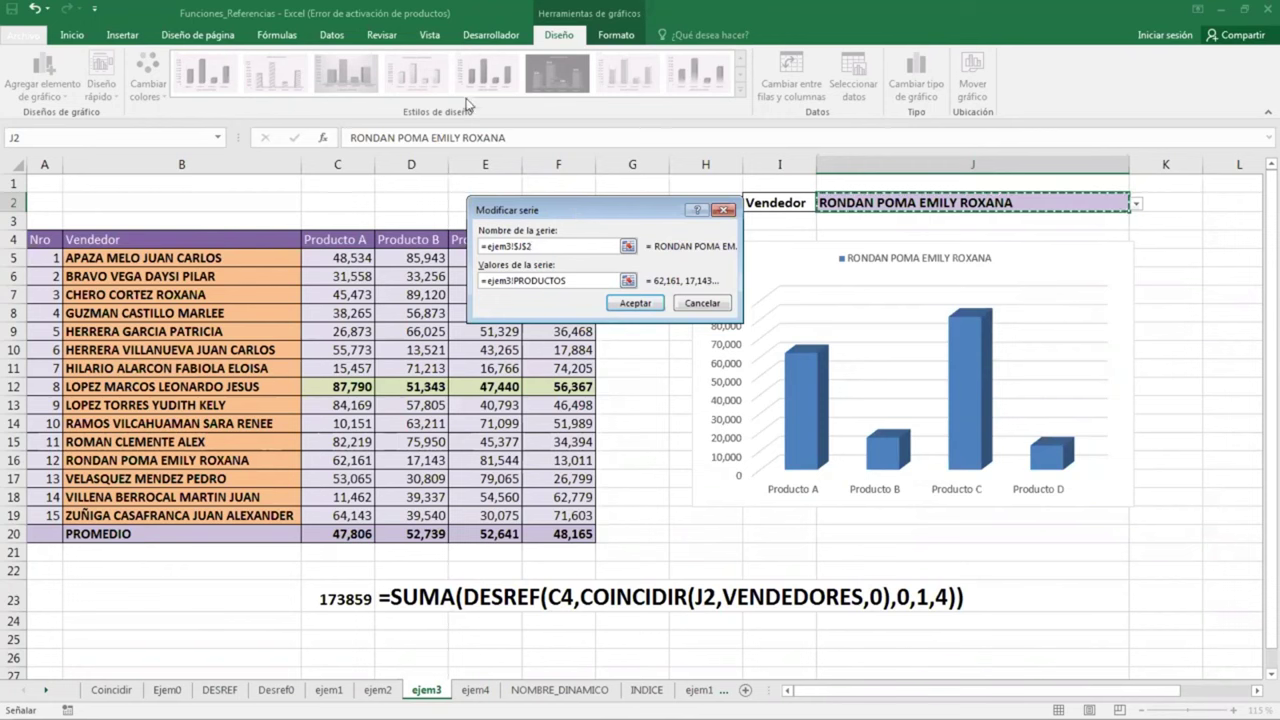
pyautogui.click(626, 307)
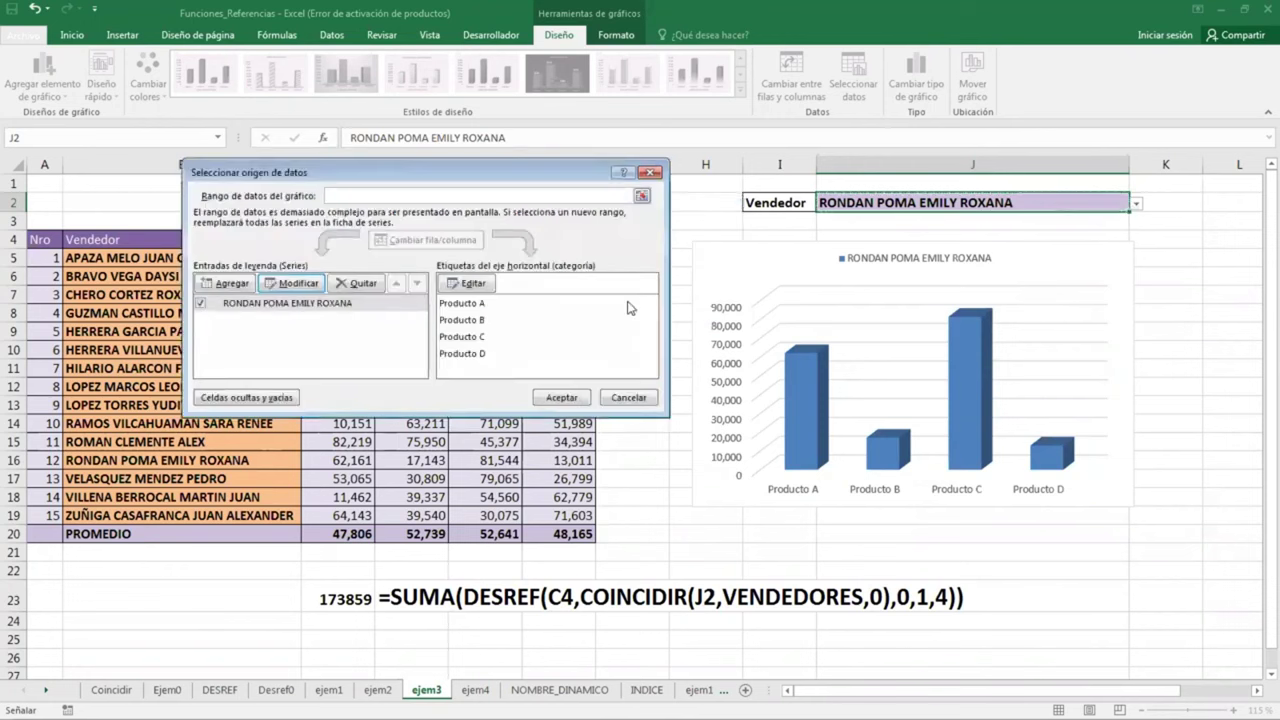
pyautogui.click(562, 398)
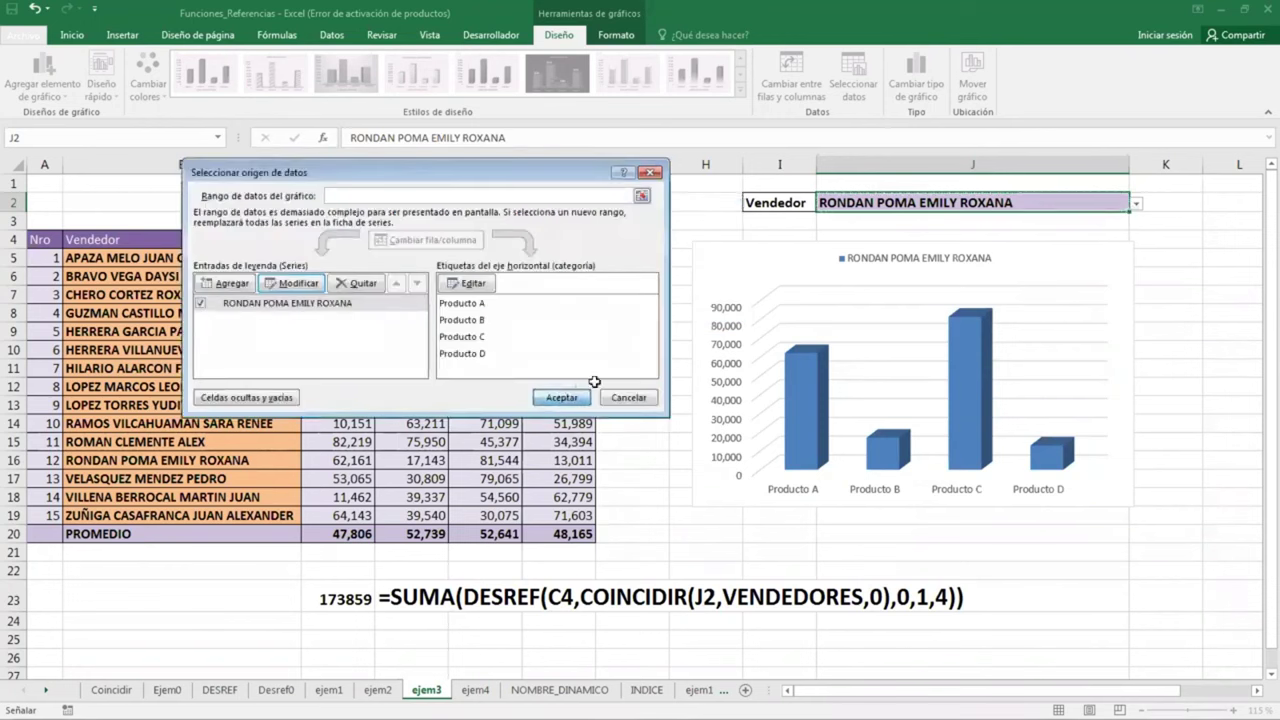
pyautogui.click(658, 354)
# Pick several different sellers from the J2 drop-down to check that the chart updates
pyautogui.click(1045, 203)
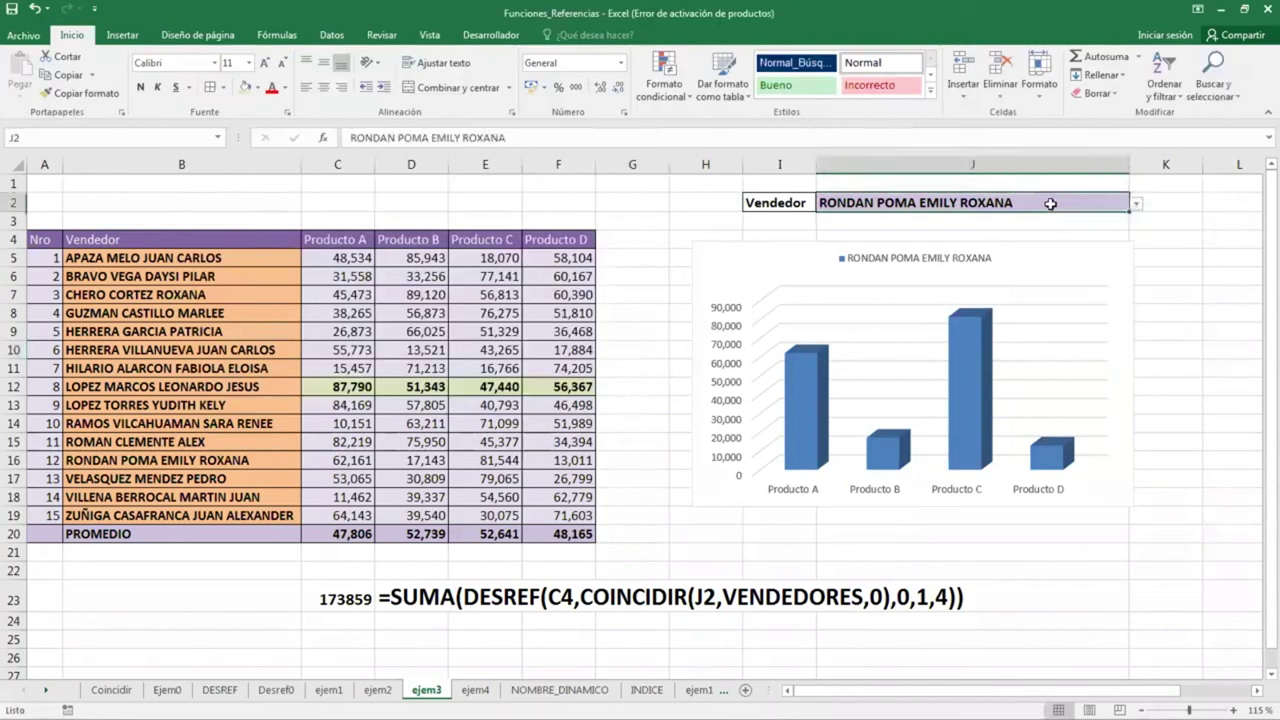
pyautogui.click(1136, 203)
pyautogui.click(1090, 231)
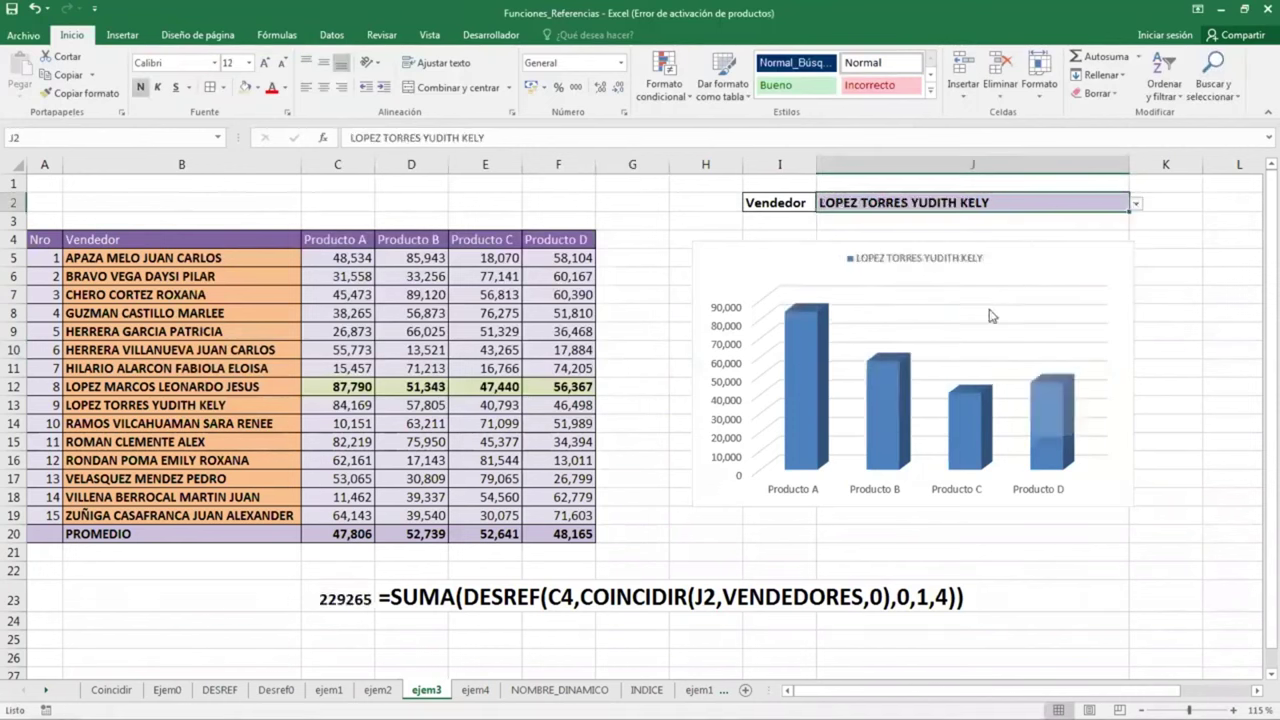
pyautogui.click(1136, 203)
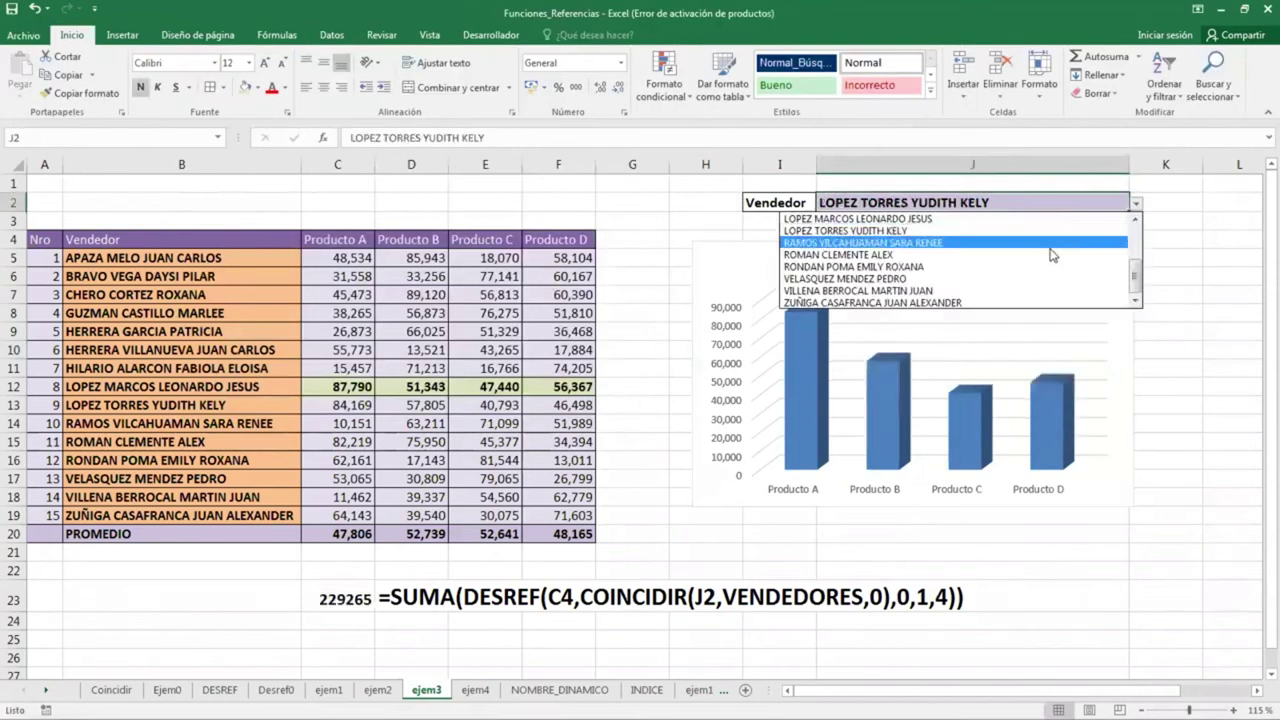
pyautogui.click(1004, 282)
pyautogui.click(1135, 209)
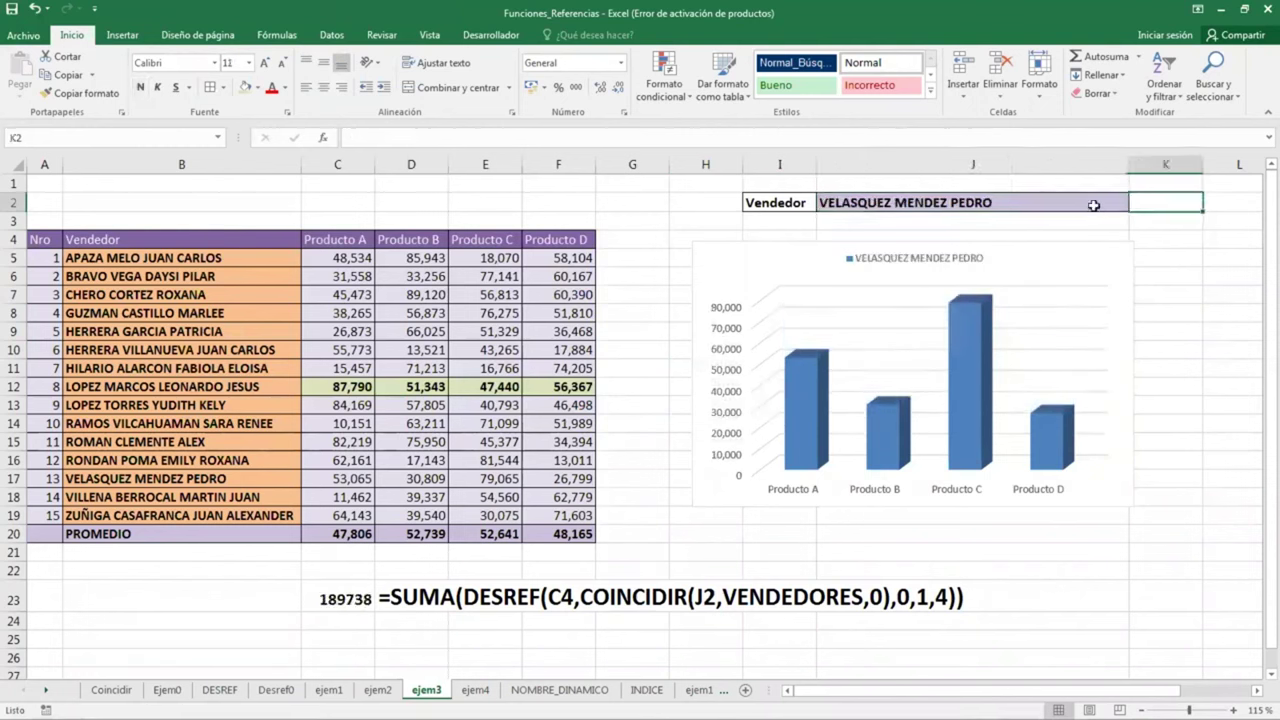
pyautogui.click(1094, 206)
pyautogui.click(1136, 203)
pyautogui.click(1046, 243)
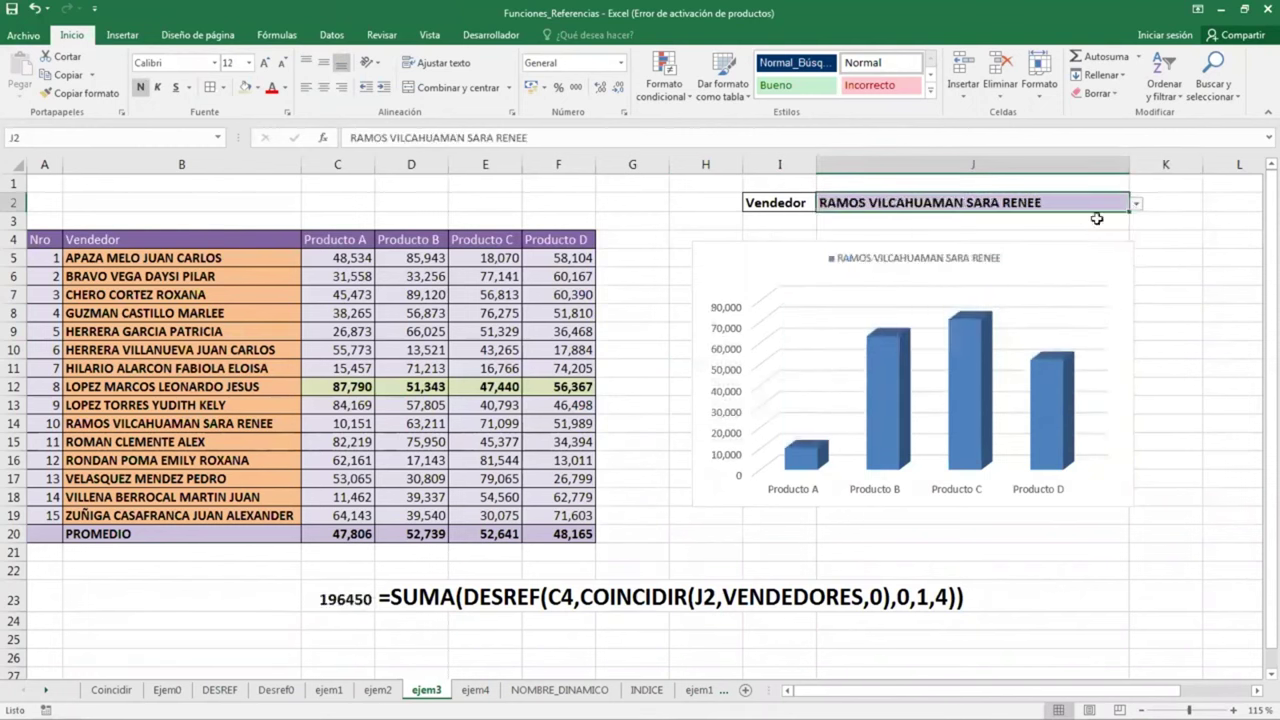
pyautogui.click(1136, 203)
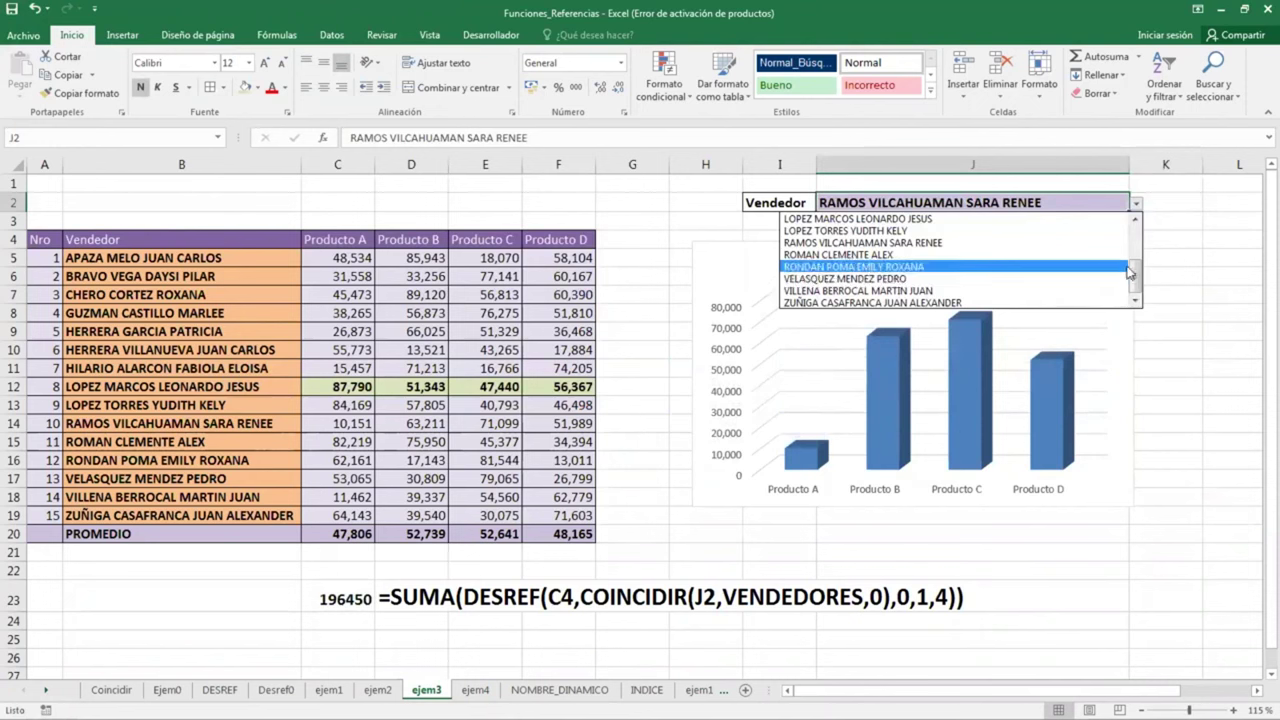
pyautogui.scroll(1, 1045, 248)
pyautogui.scroll(2, 1045, 248)
pyautogui.click(1024, 230)
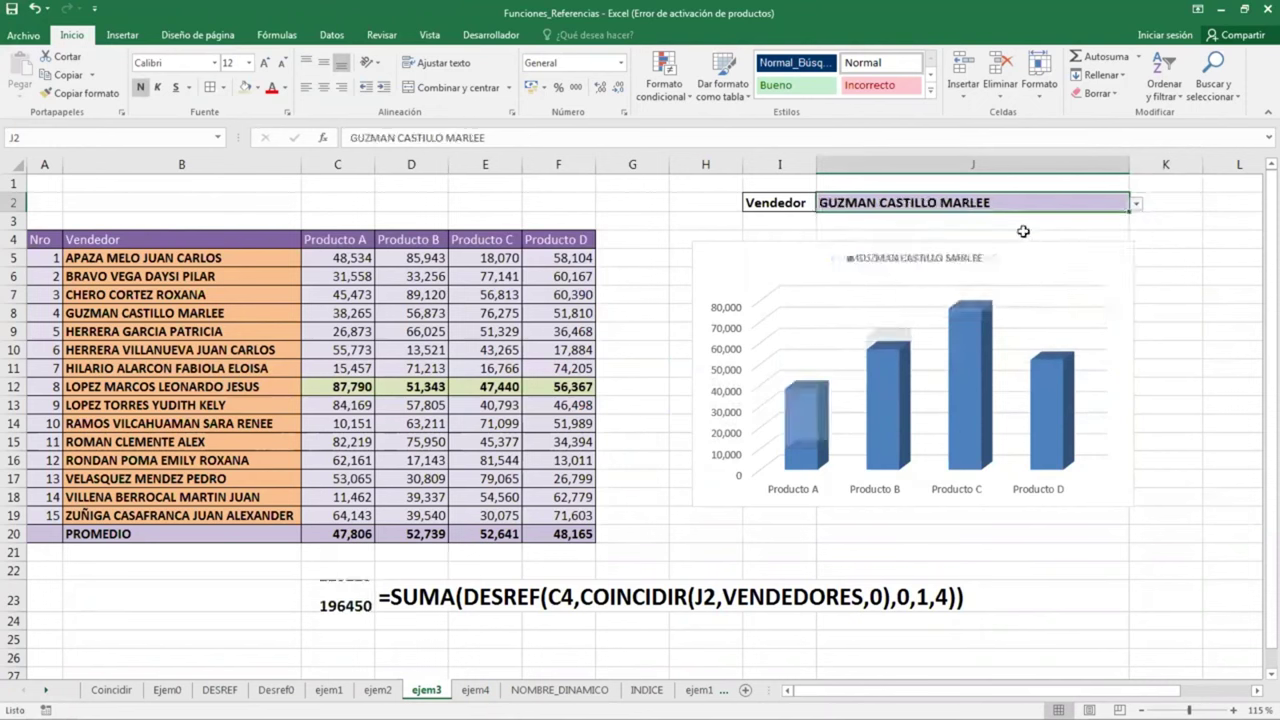
pyautogui.click(1136, 203)
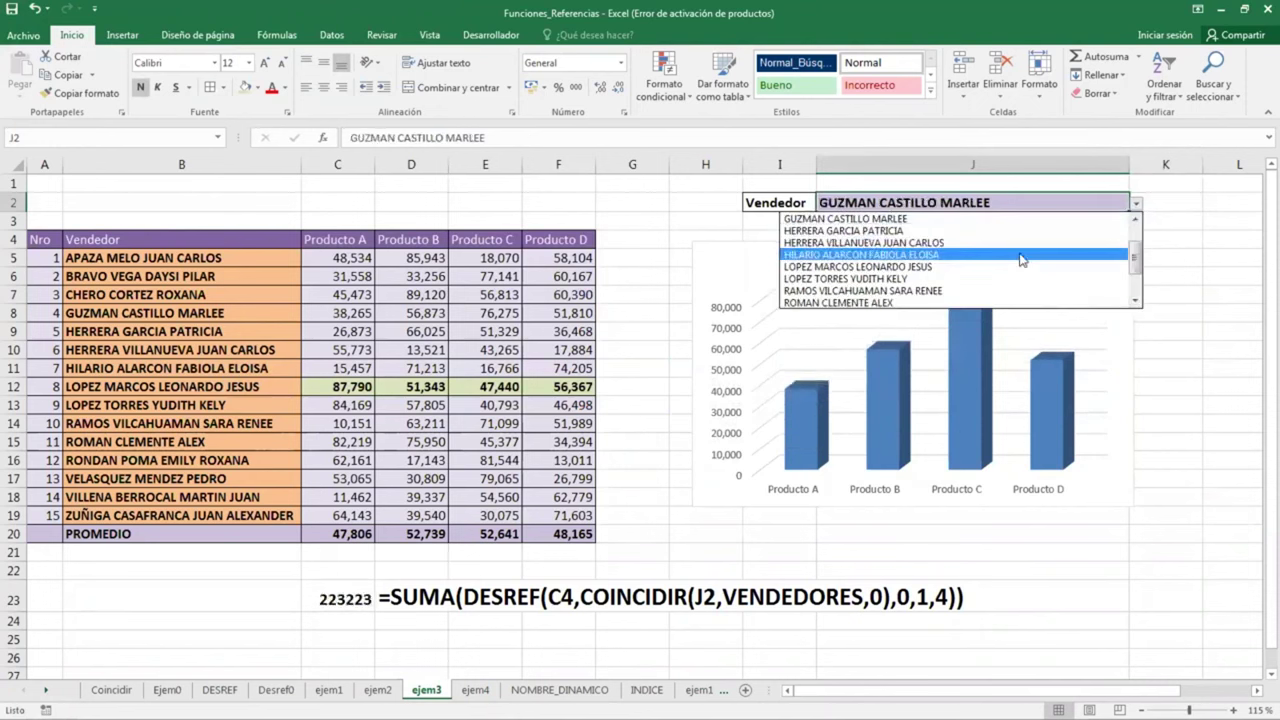
pyautogui.click(1045, 254)
pyautogui.click(1136, 203)
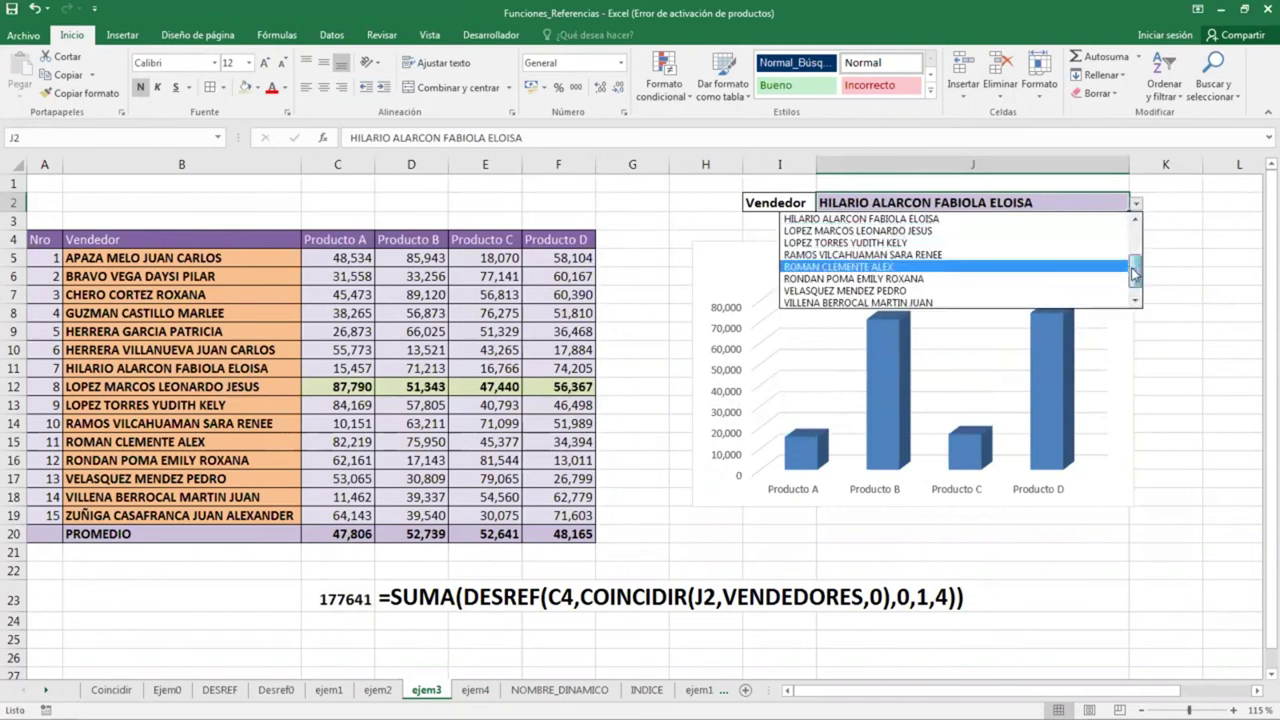
pyautogui.scroll(2, 1045, 250)
pyautogui.click(1031, 234)
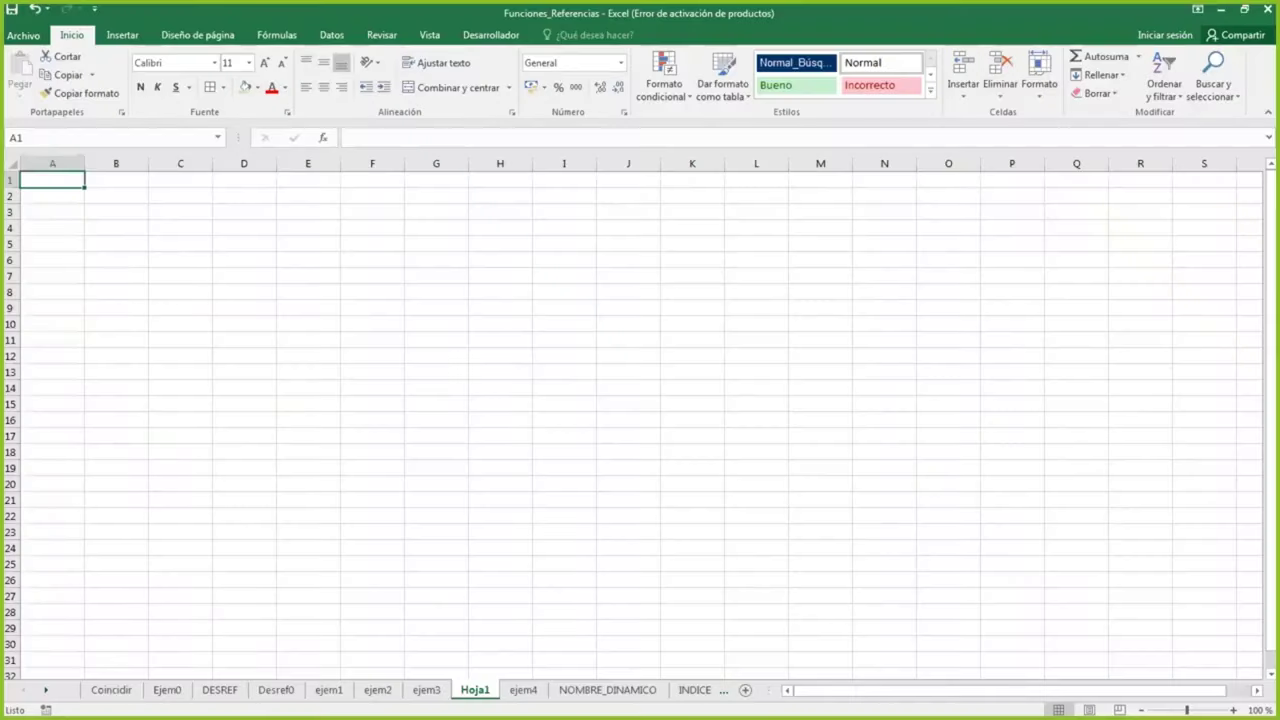
# Enter the MESES heading in A1 and fill months ENERO through DICIEMBRE into A2:A13
pyautogui.scroll(9, 233, 313)
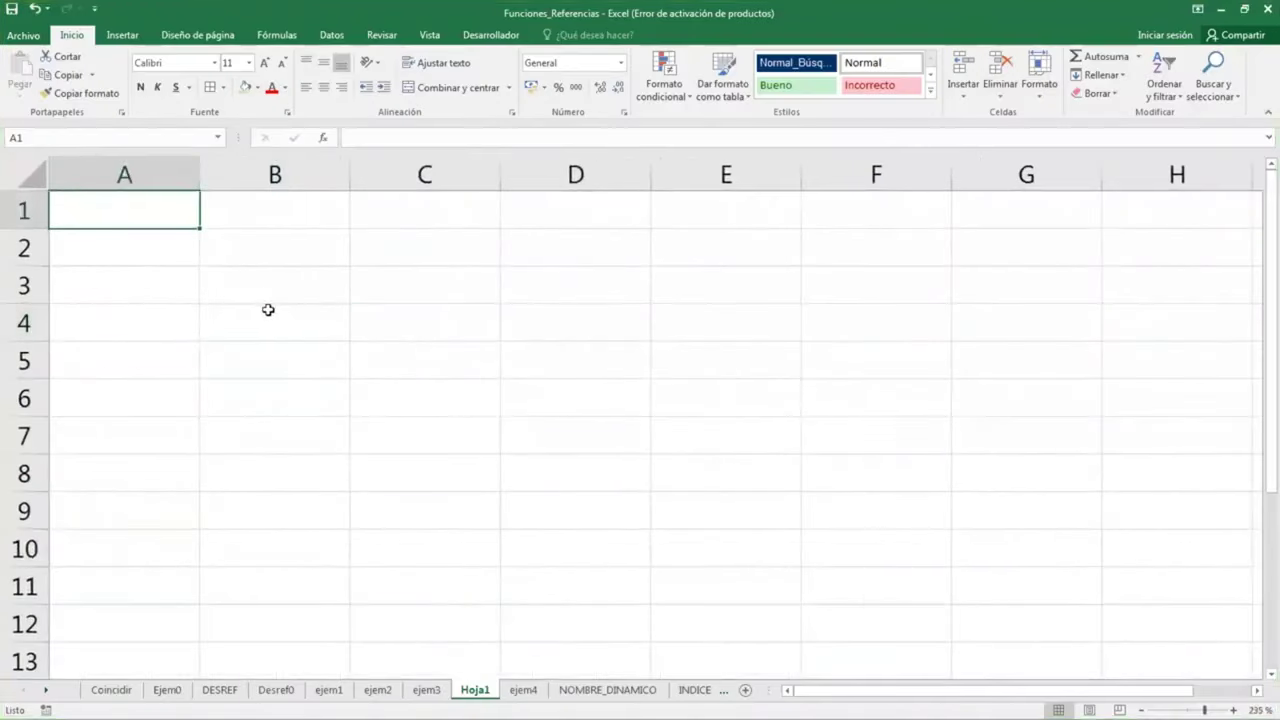
pyautogui.write('MESE')
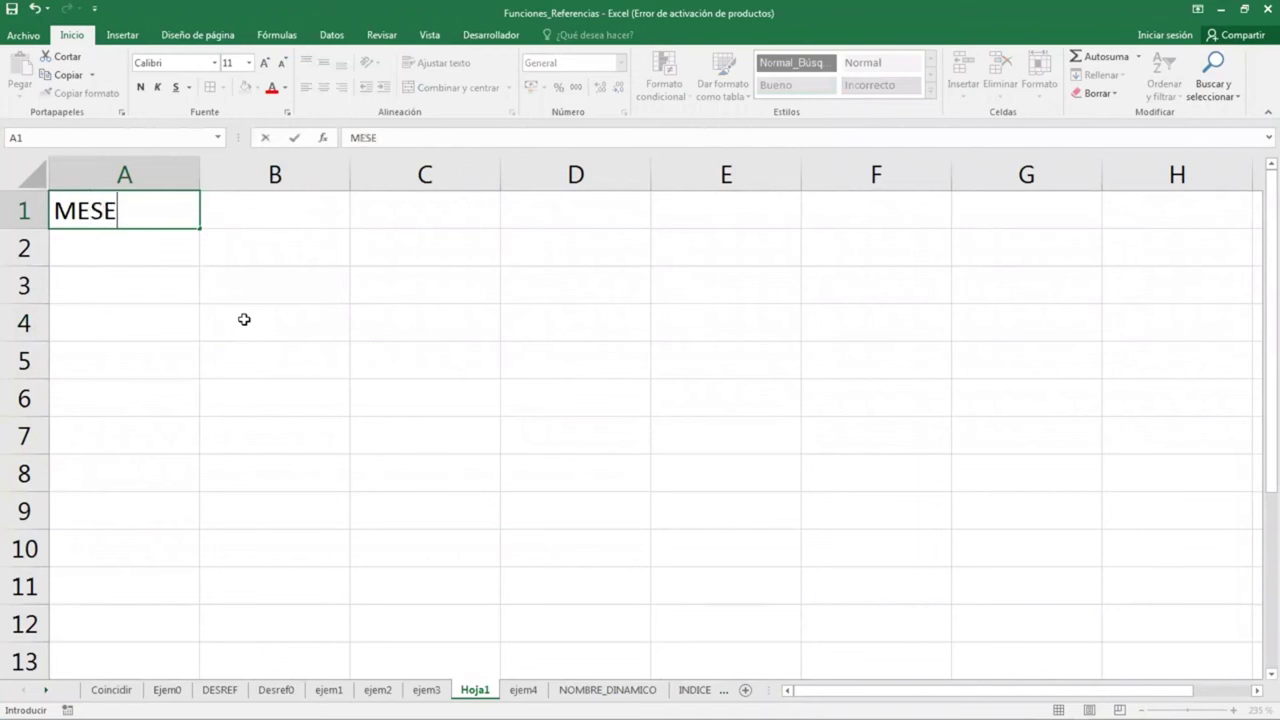
pyautogui.write('S')
pyautogui.press('Return')
pyautogui.write('ENERO')
pyautogui.press('Return')
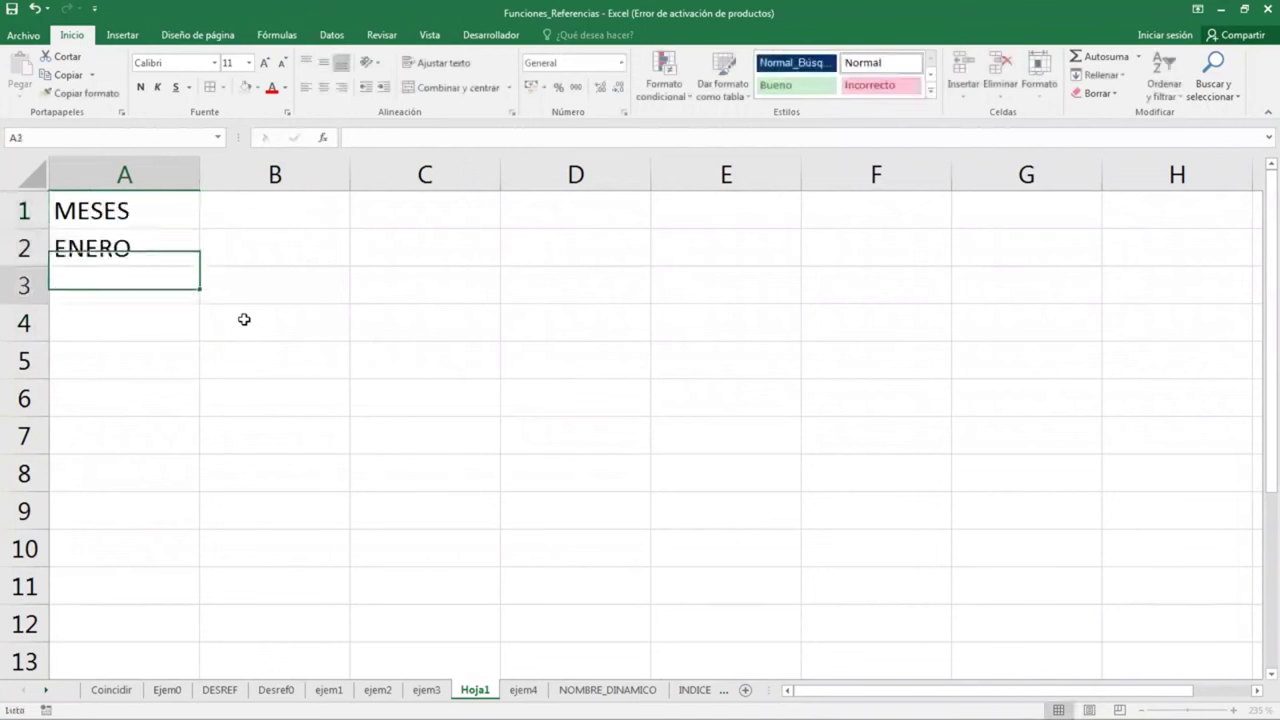
pyautogui.press('Up')
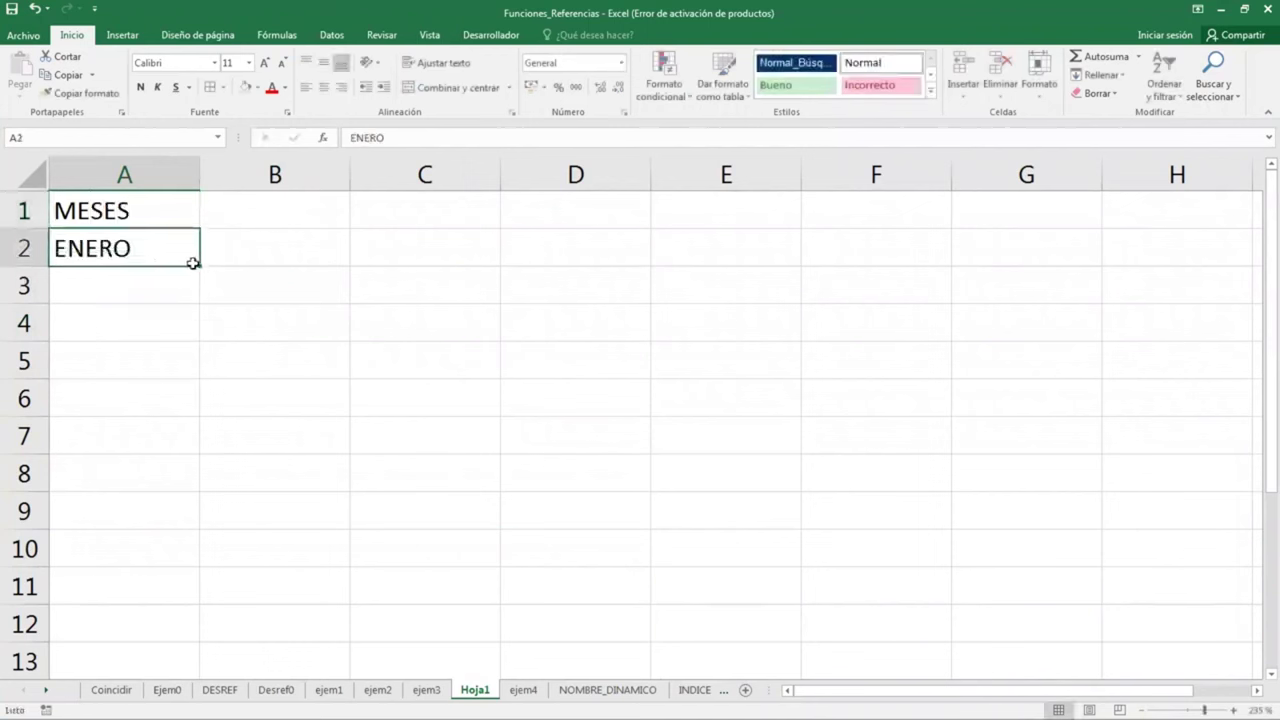
pyautogui.moveTo(198, 269); pyautogui.dragTo(200, 644)
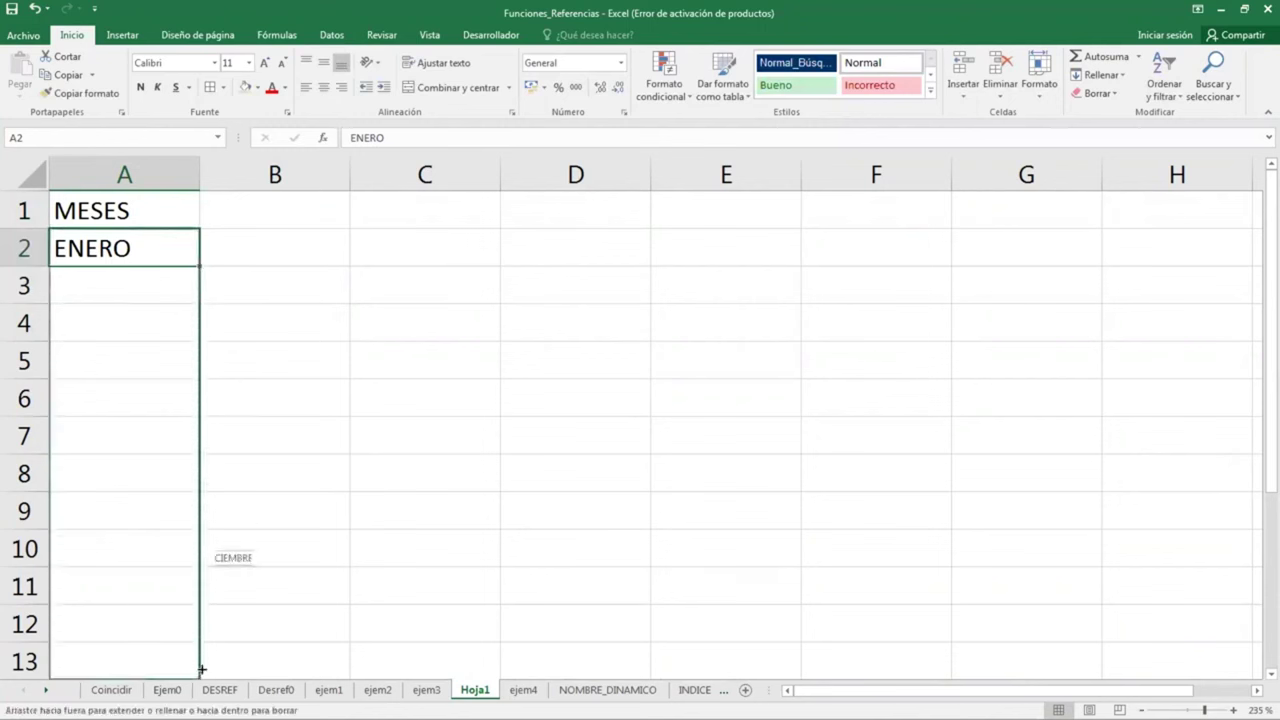
pyautogui.moveTo(200, 644); pyautogui.dragTo(200, 670)
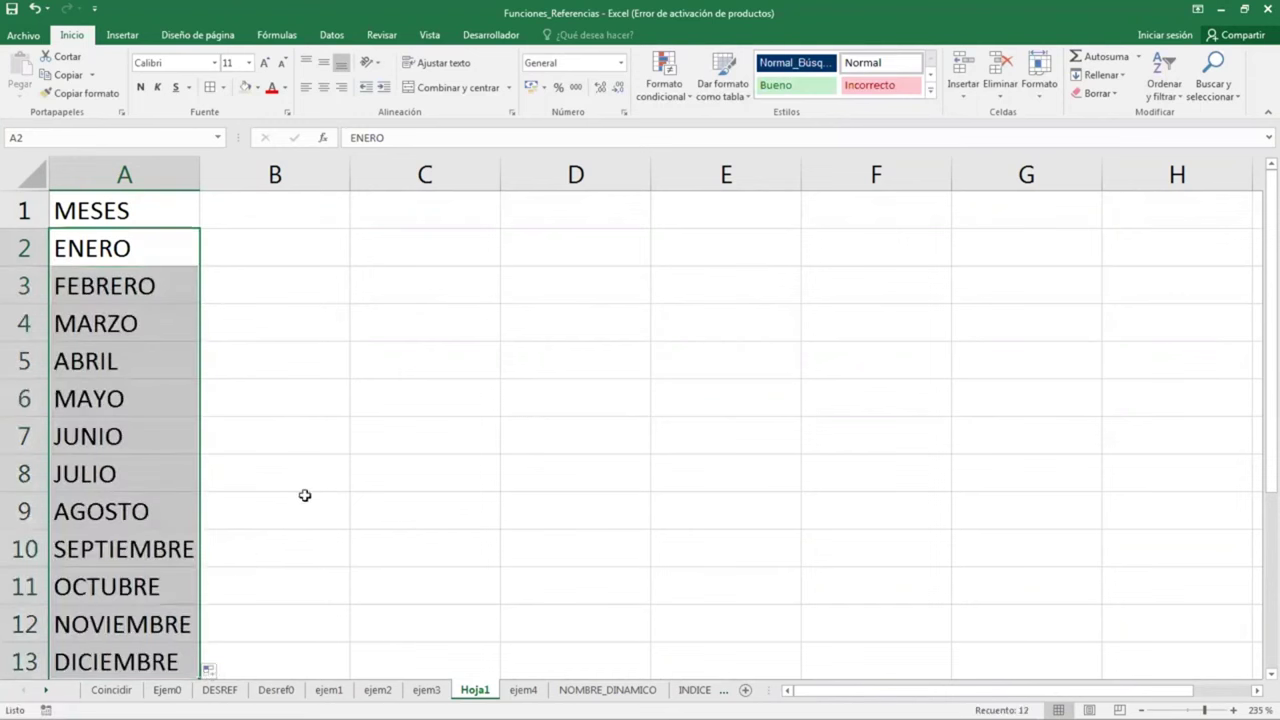
# Add the MONTO heading in cell B1
pyautogui.scroll(-1, 305, 495)
pyautogui.click(229, 220)
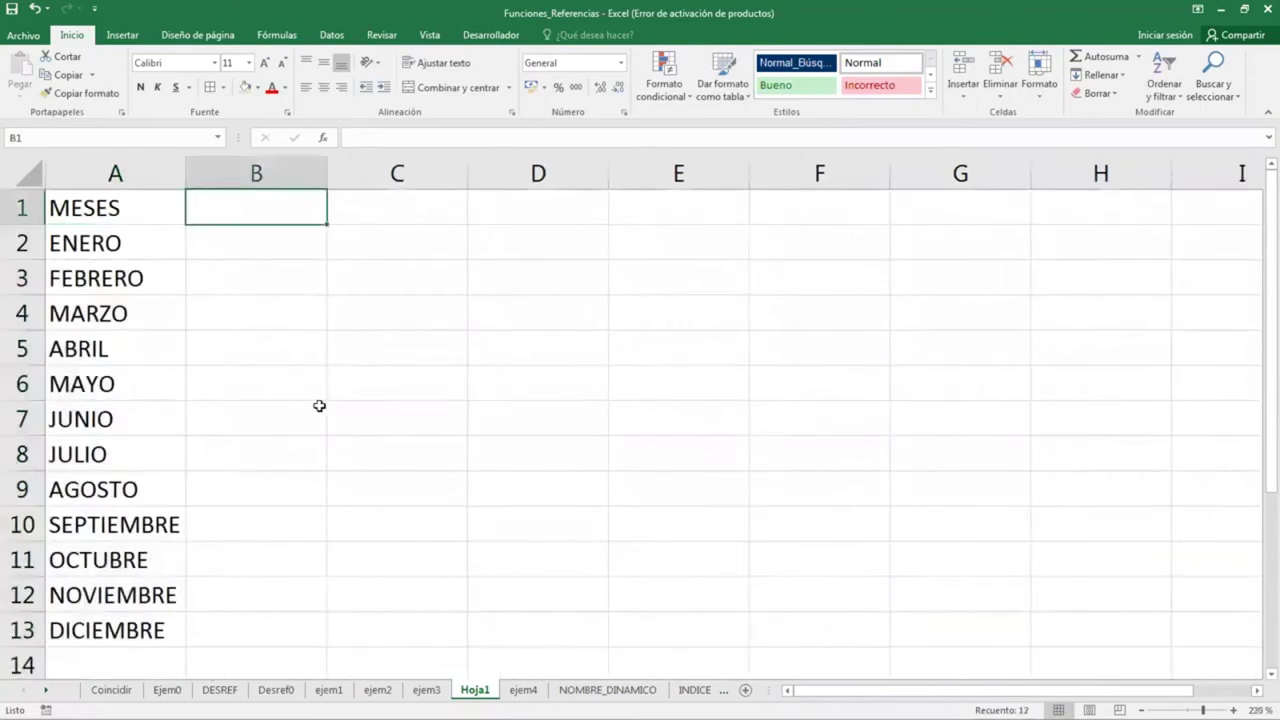
pyautogui.write('MONTO')
pyautogui.press('Return')
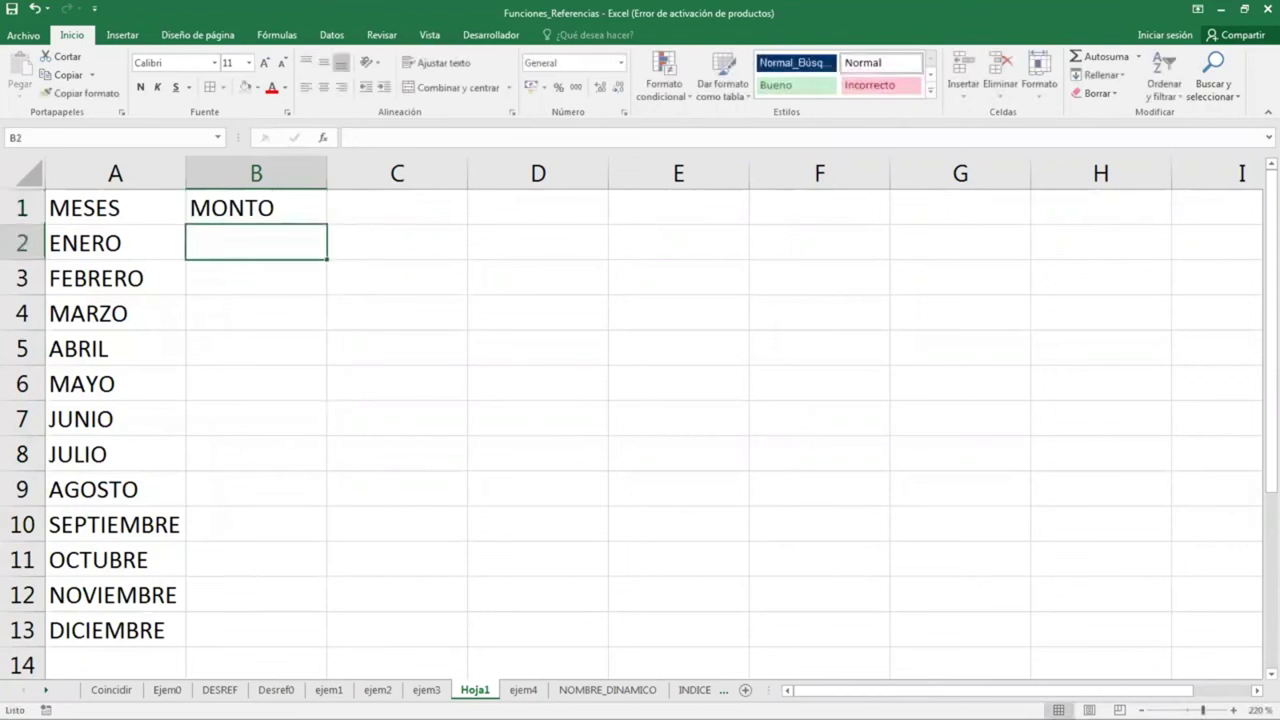
# Enter =ALEATORIO.ENTRE(5000,9000) in B2 and fill it down to B13
pyautogui.click(538, 348)
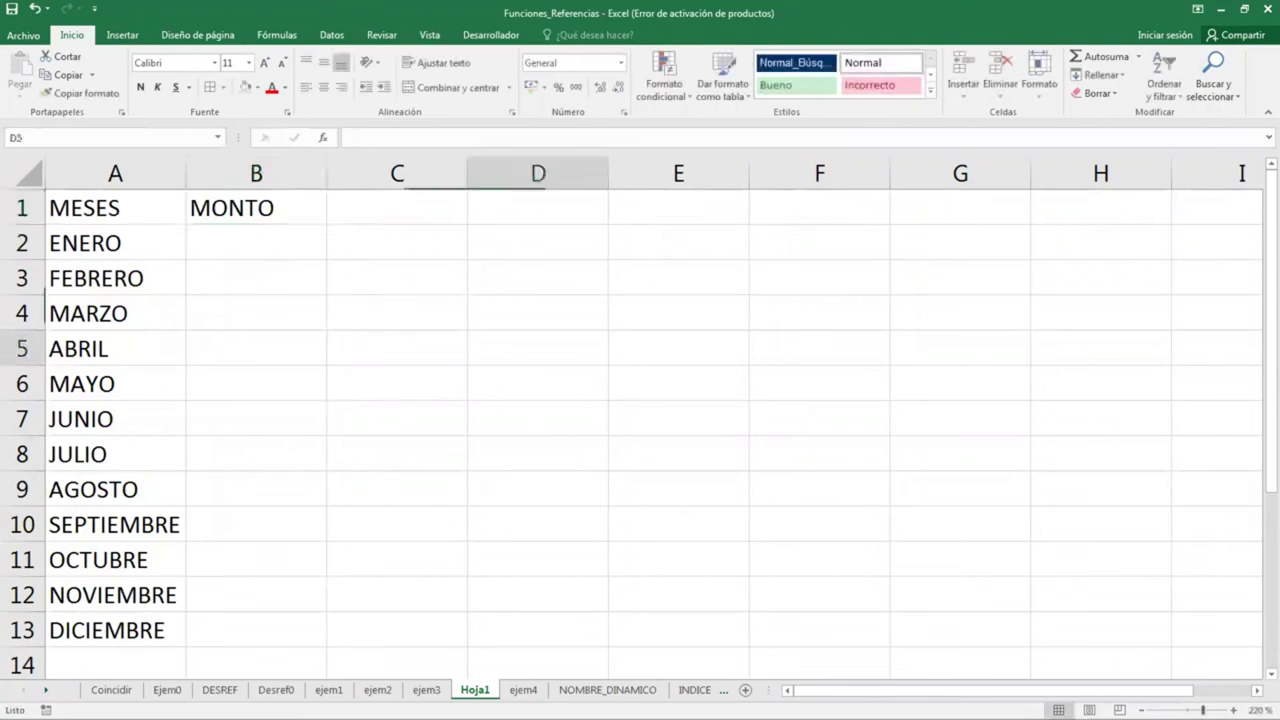
pyautogui.press('Left')
pyautogui.press('Left')
pyautogui.press('Up')
pyautogui.press('Up')
pyautogui.press('Up')
pyautogui.write('=')
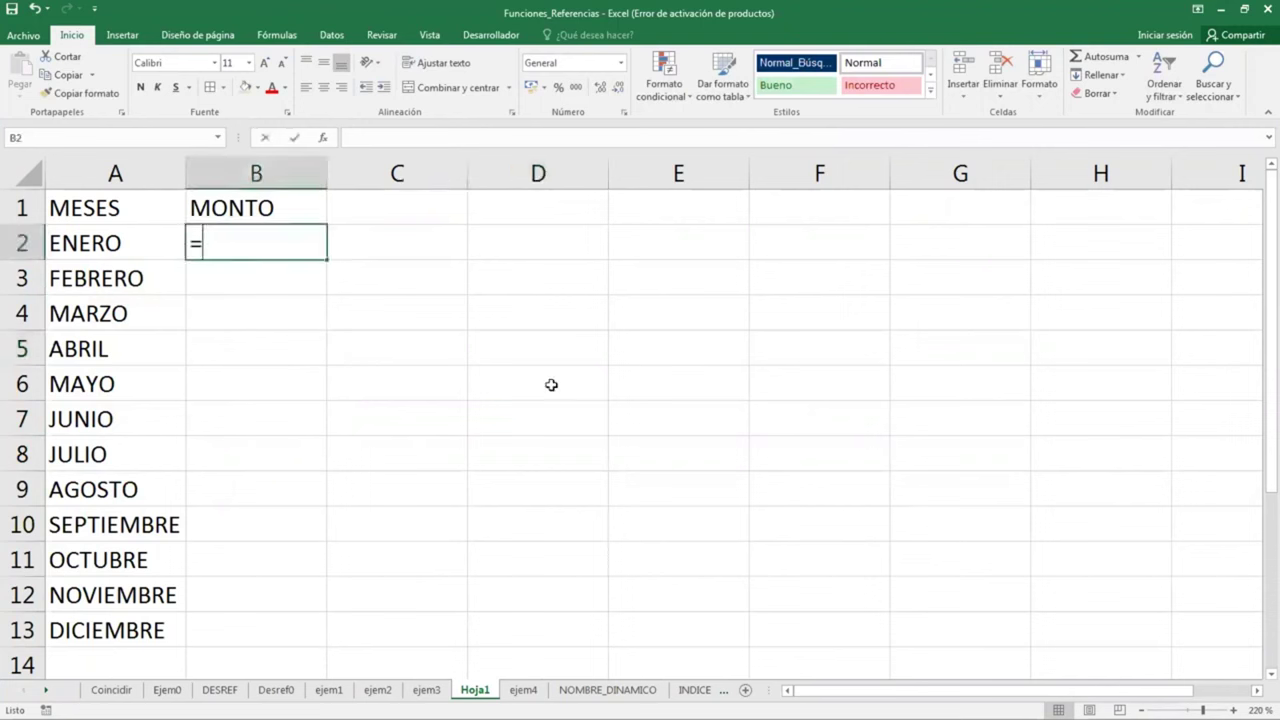
pyautogui.write('ALE')
pyautogui.press('Down')
pyautogui.press('Tab')
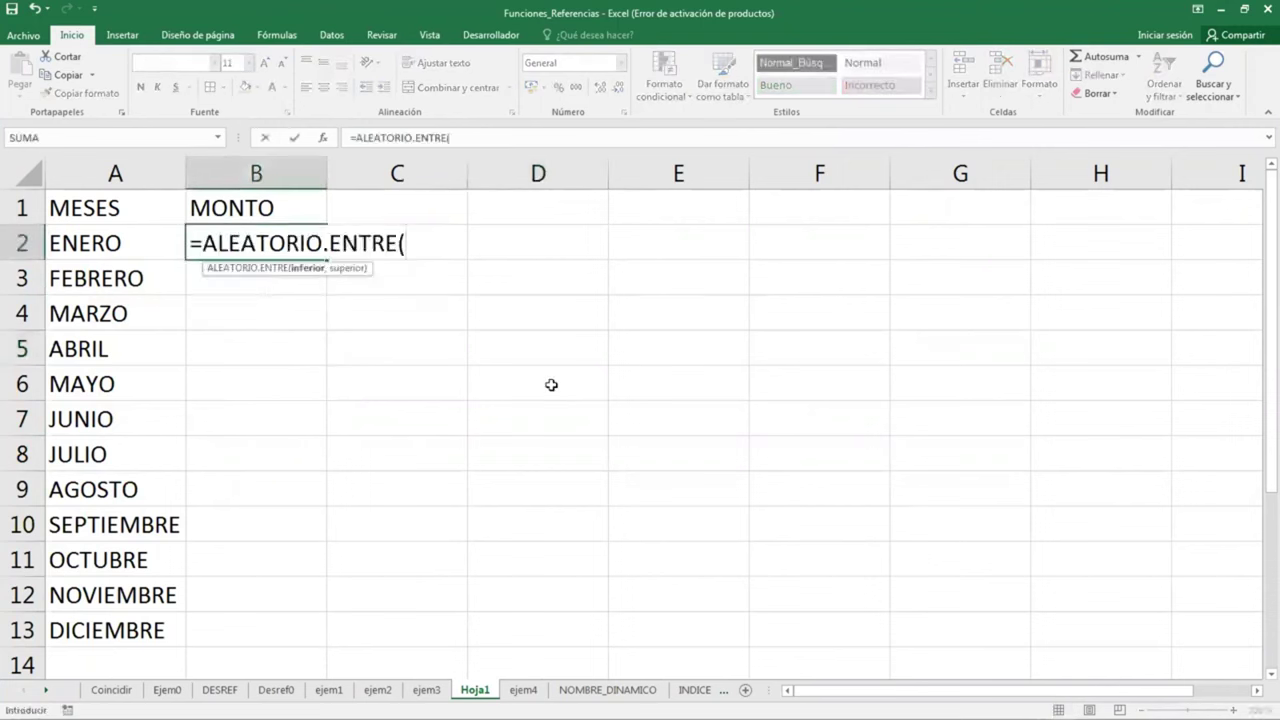
pyautogui.write('5000')
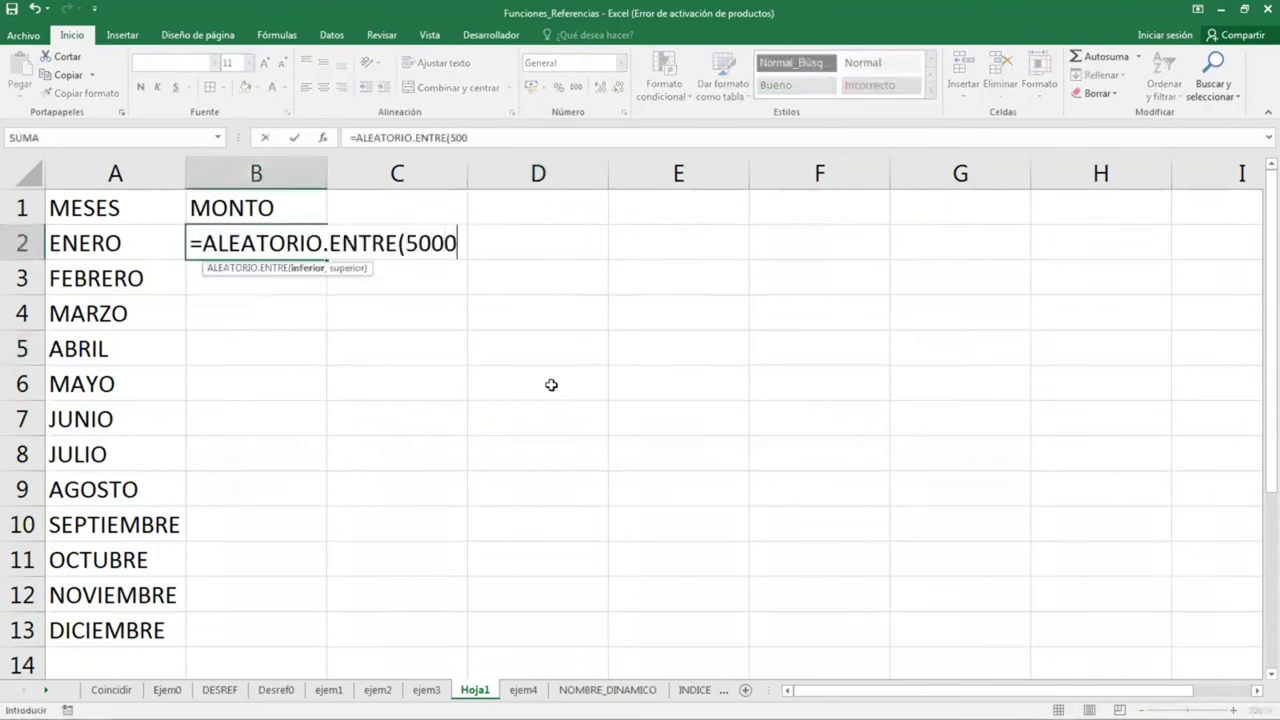
pyautogui.write(',6000')
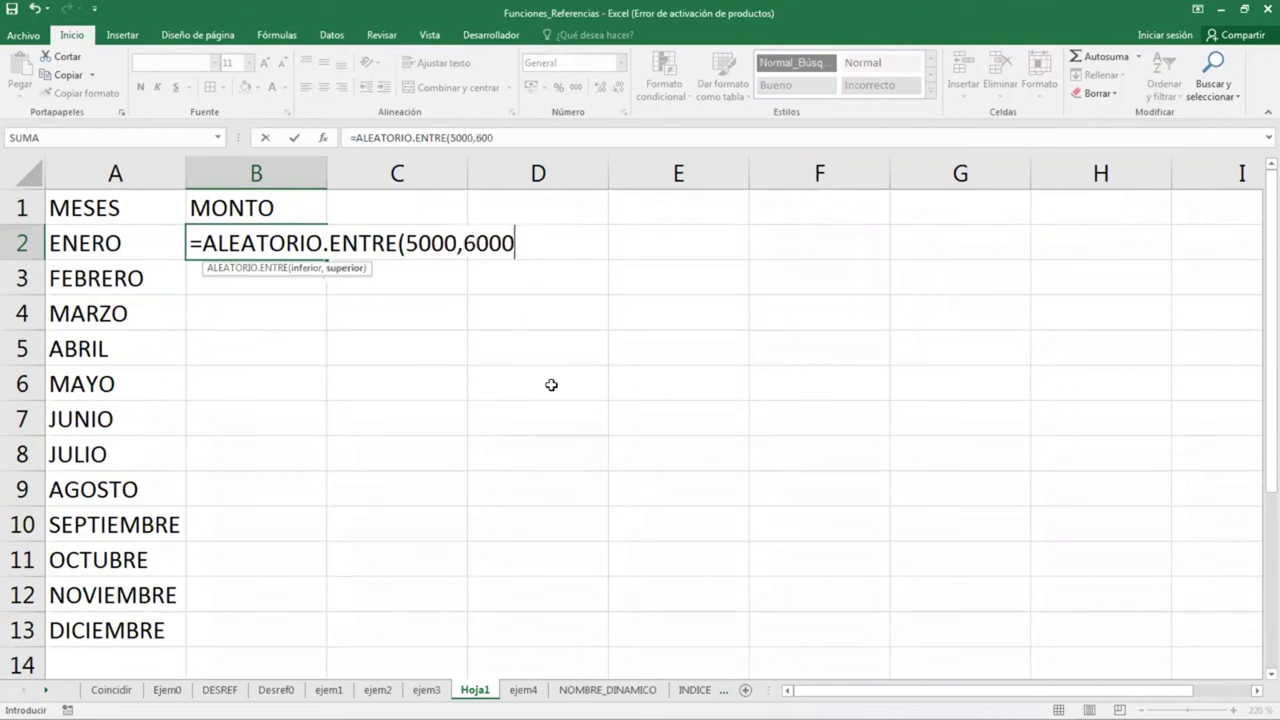
pyautogui.press('BackSpace')
pyautogui.press('BackSpace')
pyautogui.press('BackSpace')
pyautogui.press('BackSpace')
pyautogui.write('9')
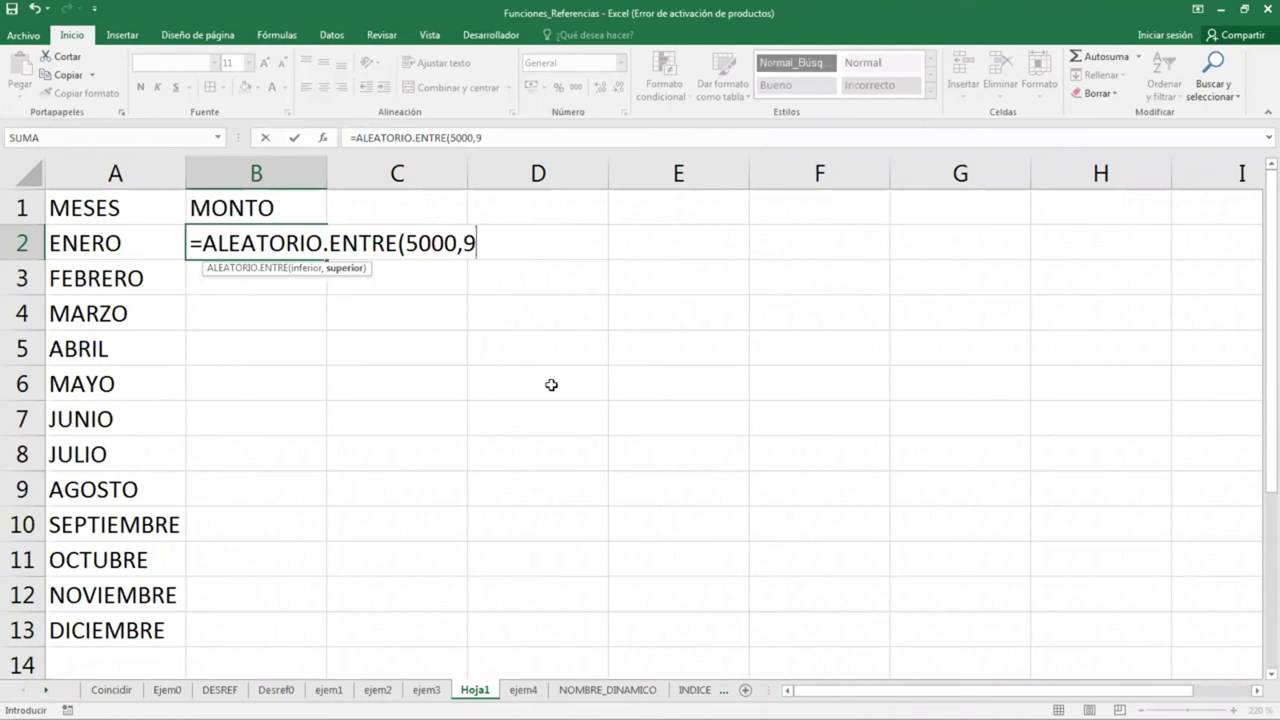
pyautogui.write('000)')
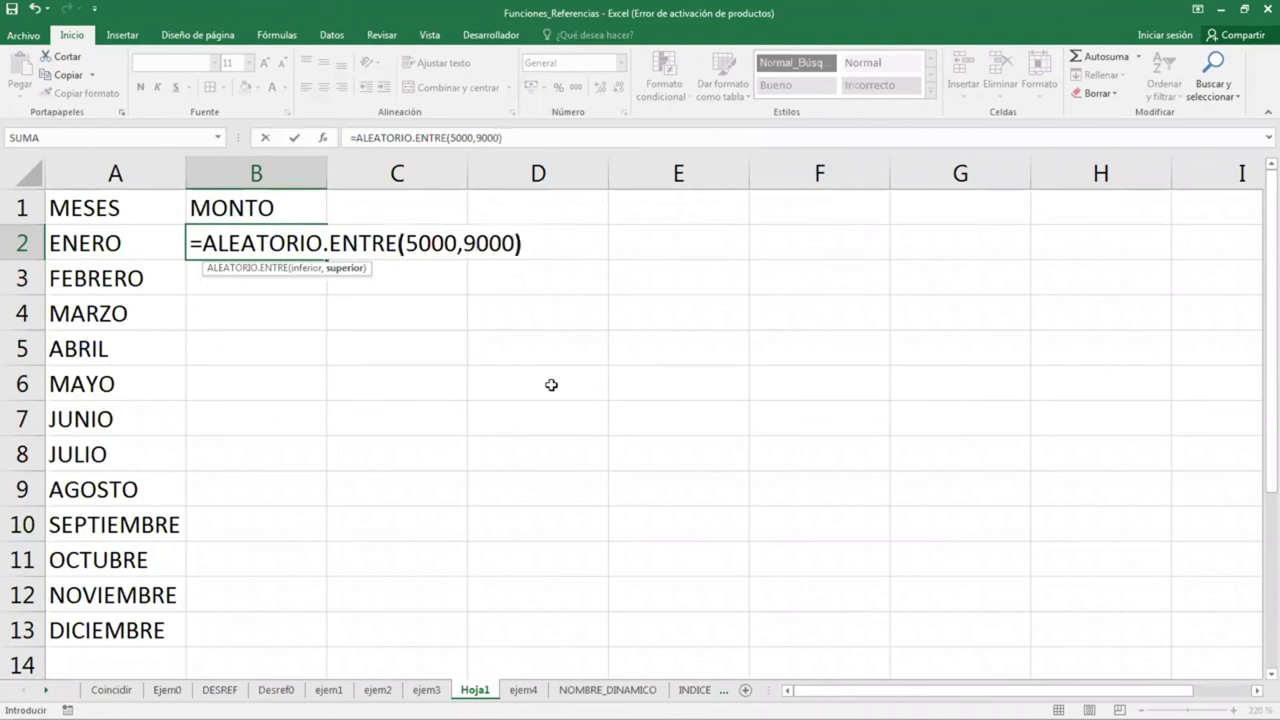
pyautogui.press('Return')
pyautogui.press('Up')
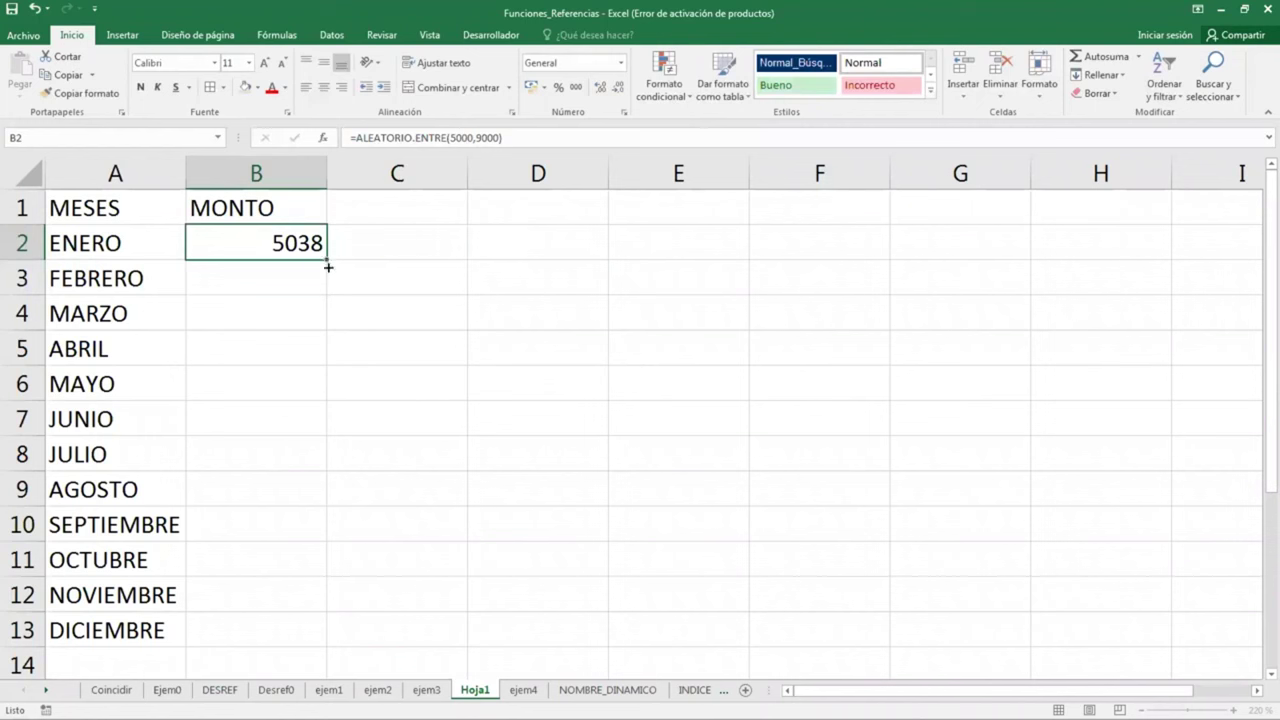
pyautogui.moveTo(324, 262); pyautogui.dragTo(328, 640)
pyautogui.doubleClick(289, 243)
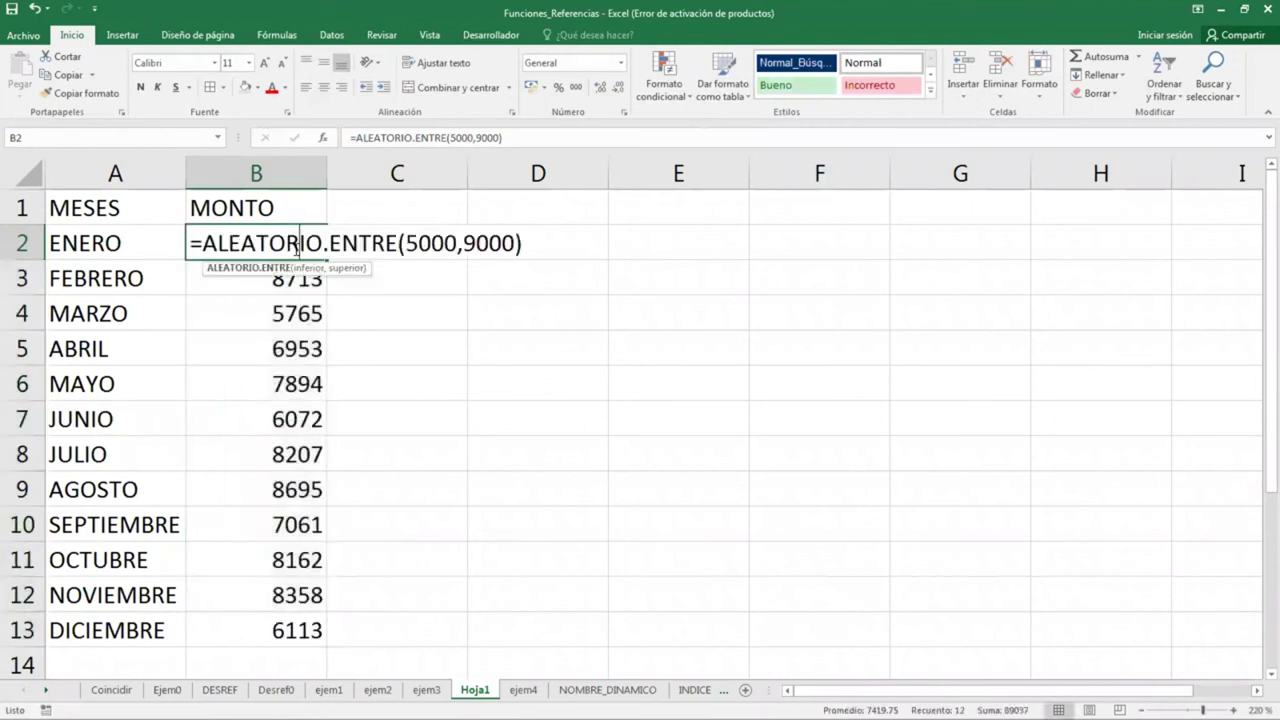
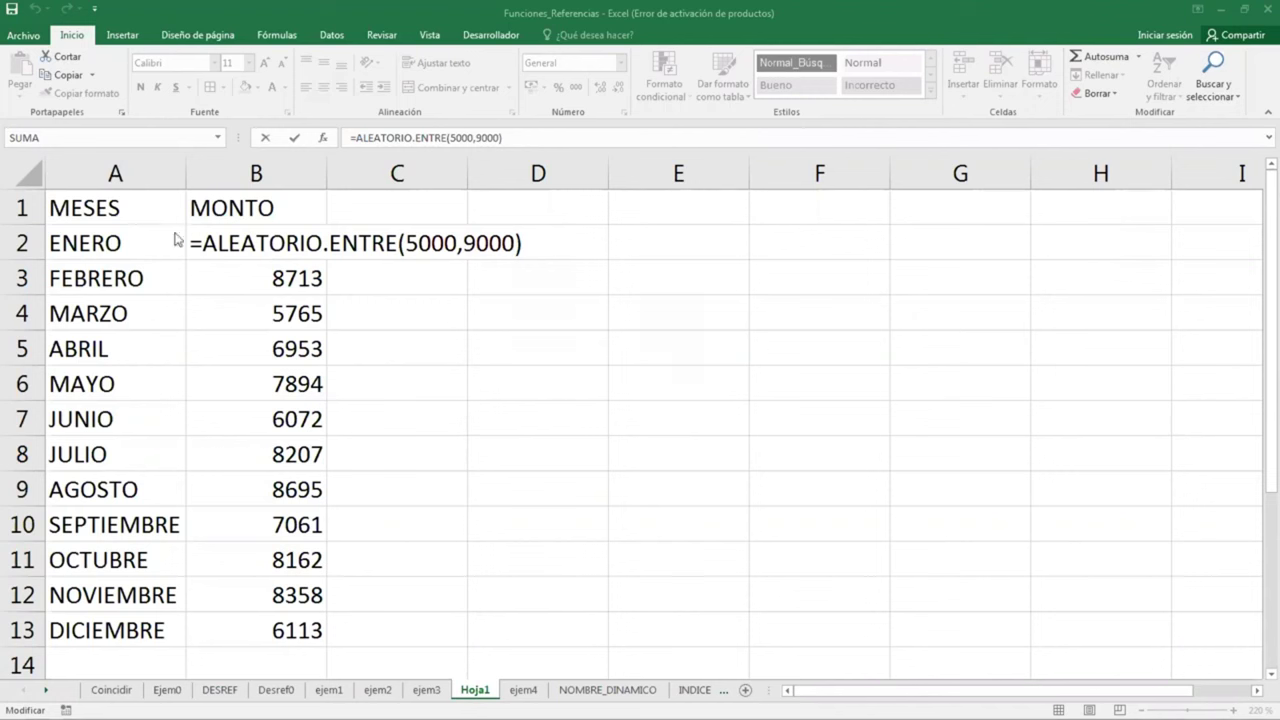
# Convert the random MONTO amounts in B2:B13 into fixed pasted values
pyautogui.press('Return')
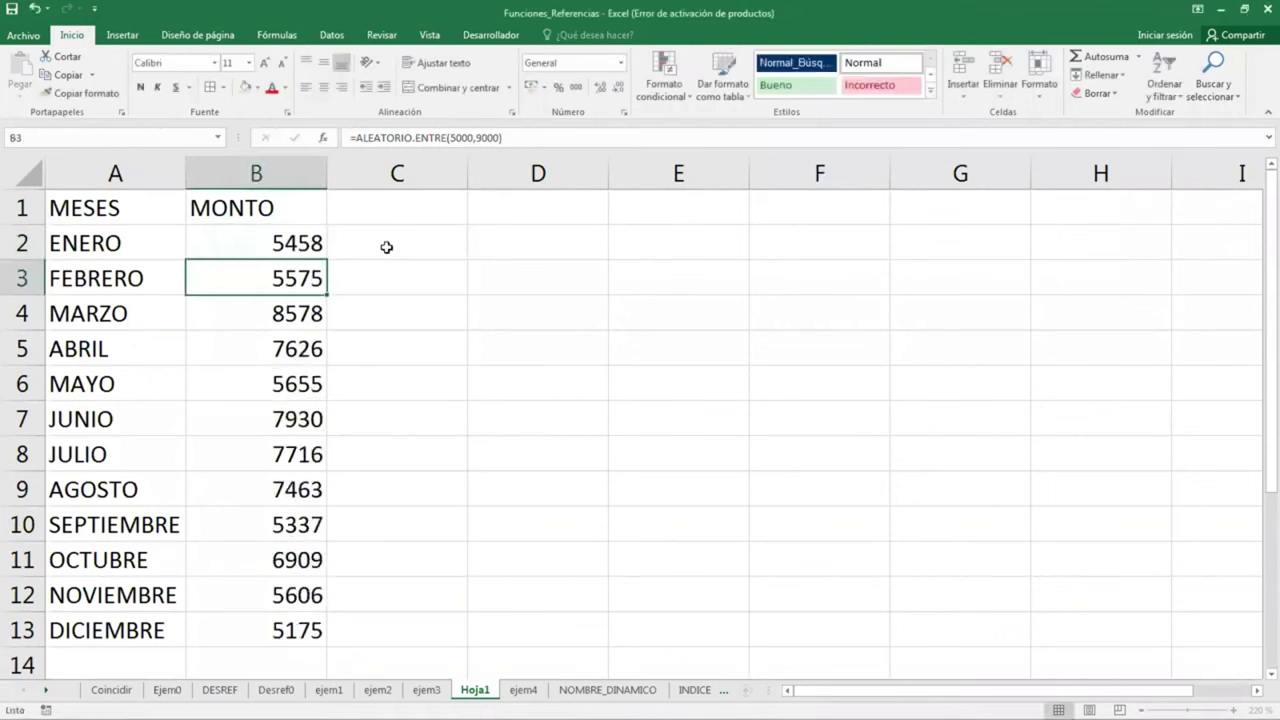
pyautogui.moveTo(304, 250); pyautogui.dragTo(305, 628)
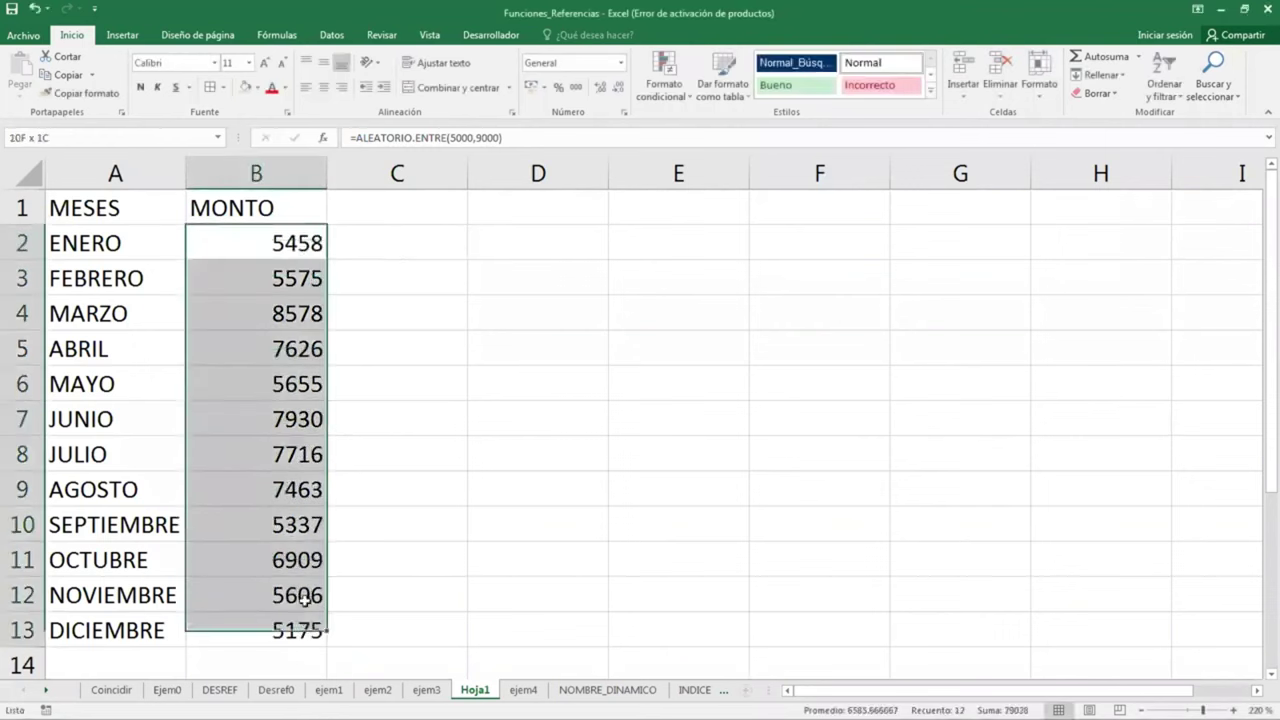
pyautogui.rightClick(258, 330)
pyautogui.click(298, 360)
pyautogui.rightClick(281, 302)
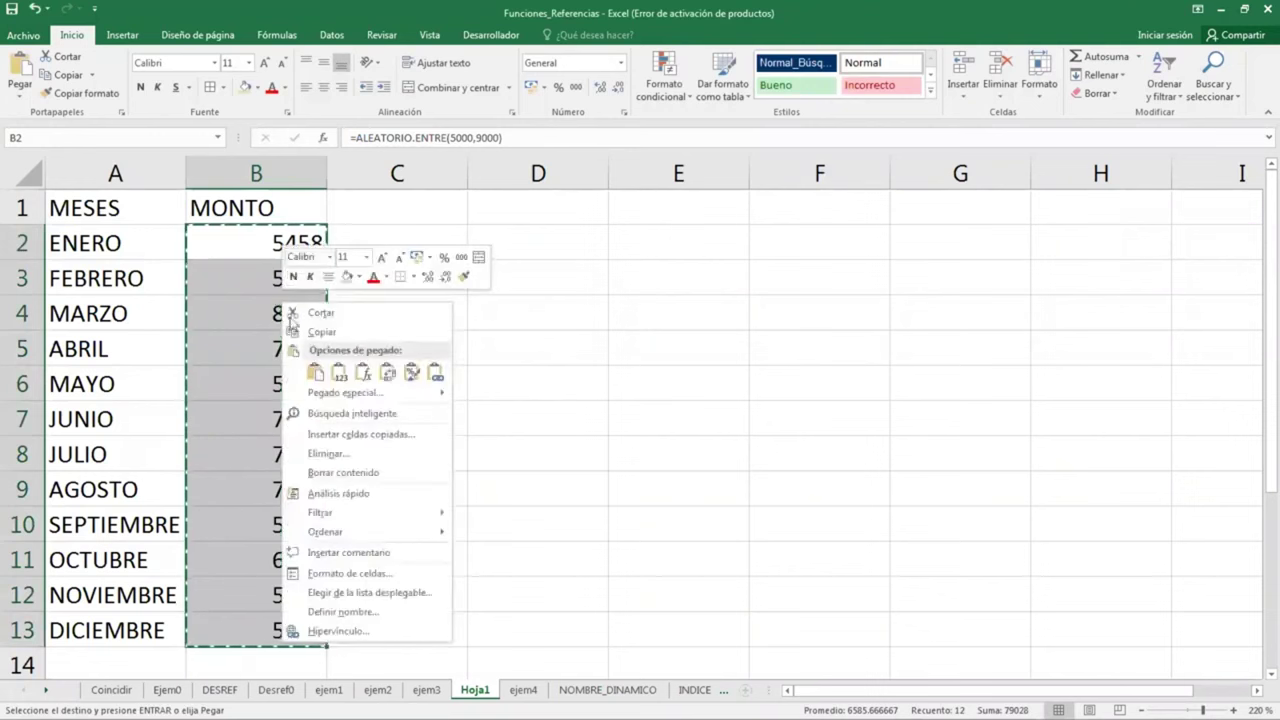
pyautogui.click(340, 376)
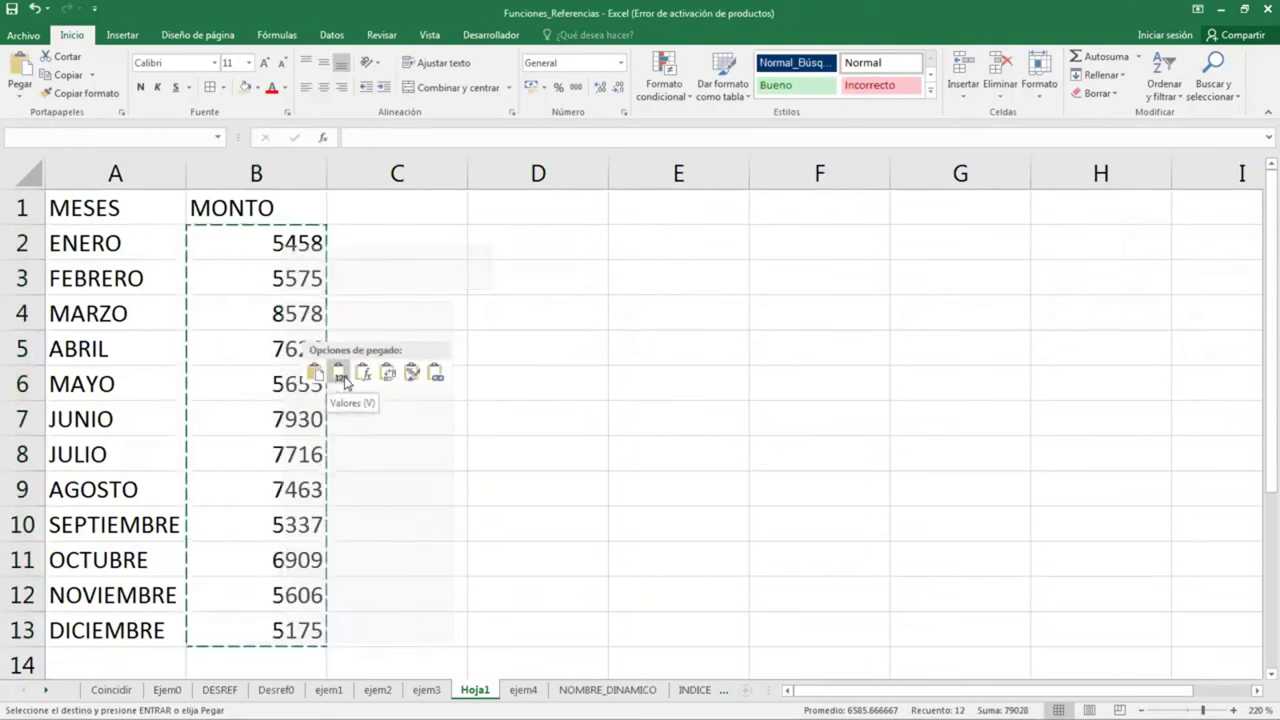
# Give table A1:B13 all borders and fill header row A1:B1 yellow
pyautogui.moveTo(180, 208); pyautogui.dragTo(298, 626)
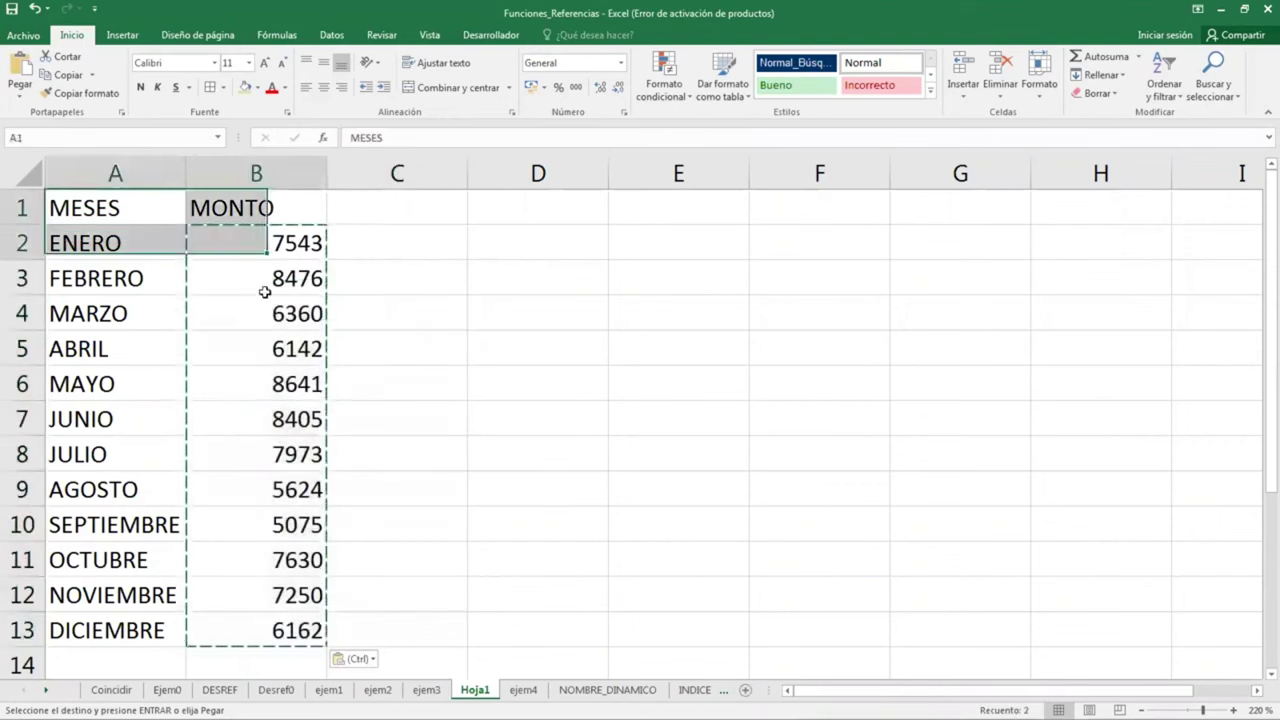
pyautogui.click(211, 87)
pyautogui.moveTo(131, 209); pyautogui.dragTo(257, 209)
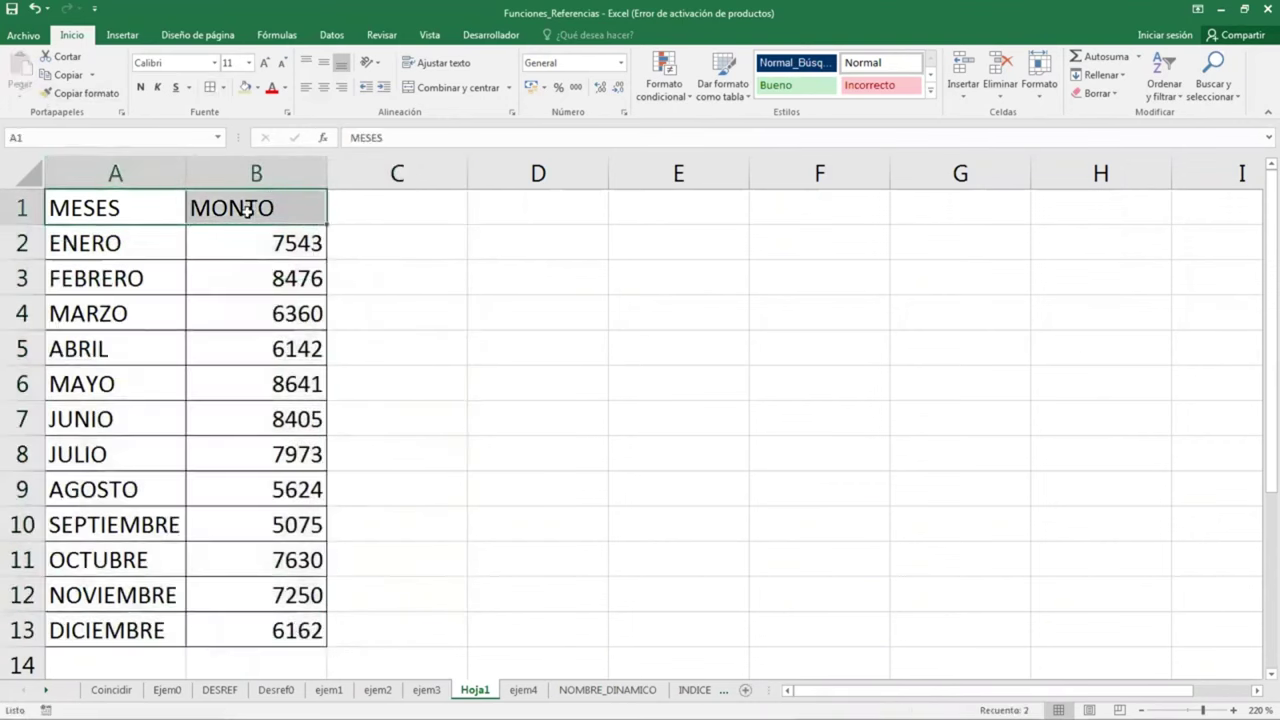
pyautogui.click(257, 87)
pyautogui.click(282, 213)
pyautogui.click(417, 299)
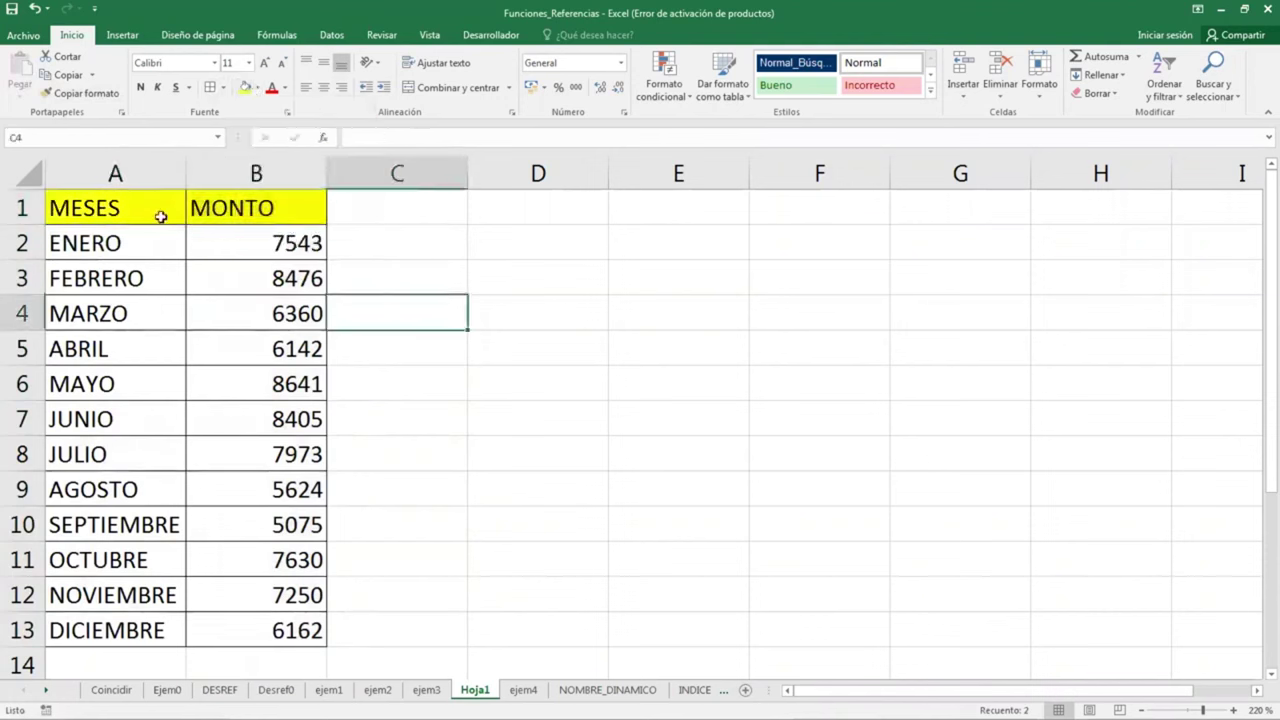
pyautogui.moveTo(160, 211); pyautogui.dragTo(223, 209)
# Name the month range A2:A13 MESES in the Name Box
pyautogui.click(194, 268)
pyautogui.moveTo(165, 245); pyautogui.dragTo(148, 630)
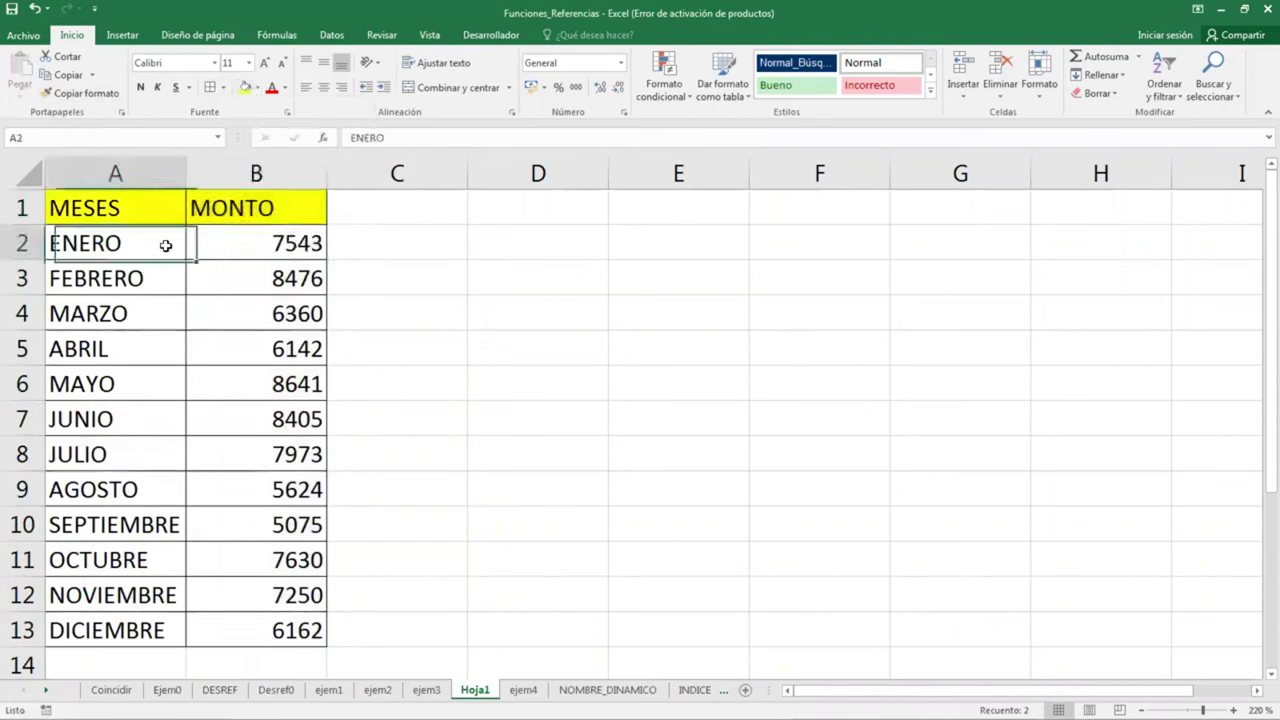
pyautogui.click(125, 138)
pyautogui.write('MESES')
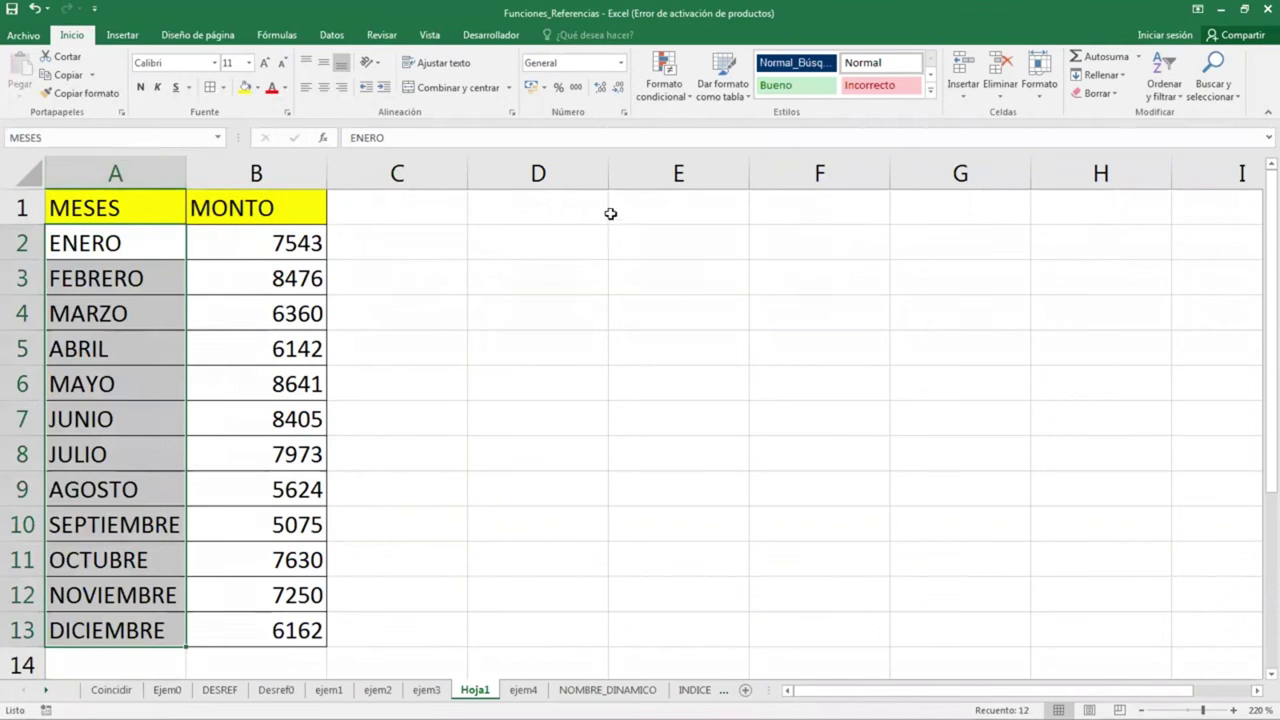
pyautogui.click(663, 214)
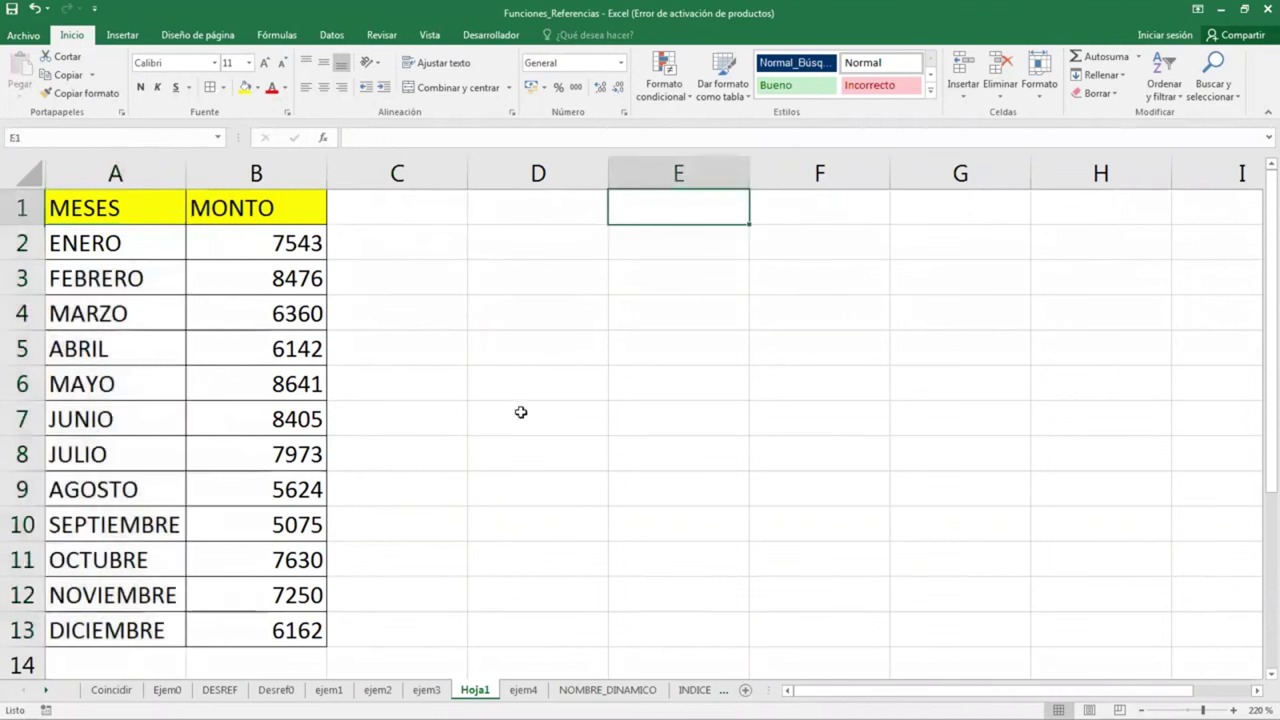
# Enter MES FINAL in E1, bold it and fill it yellow
pyautogui.write('M')
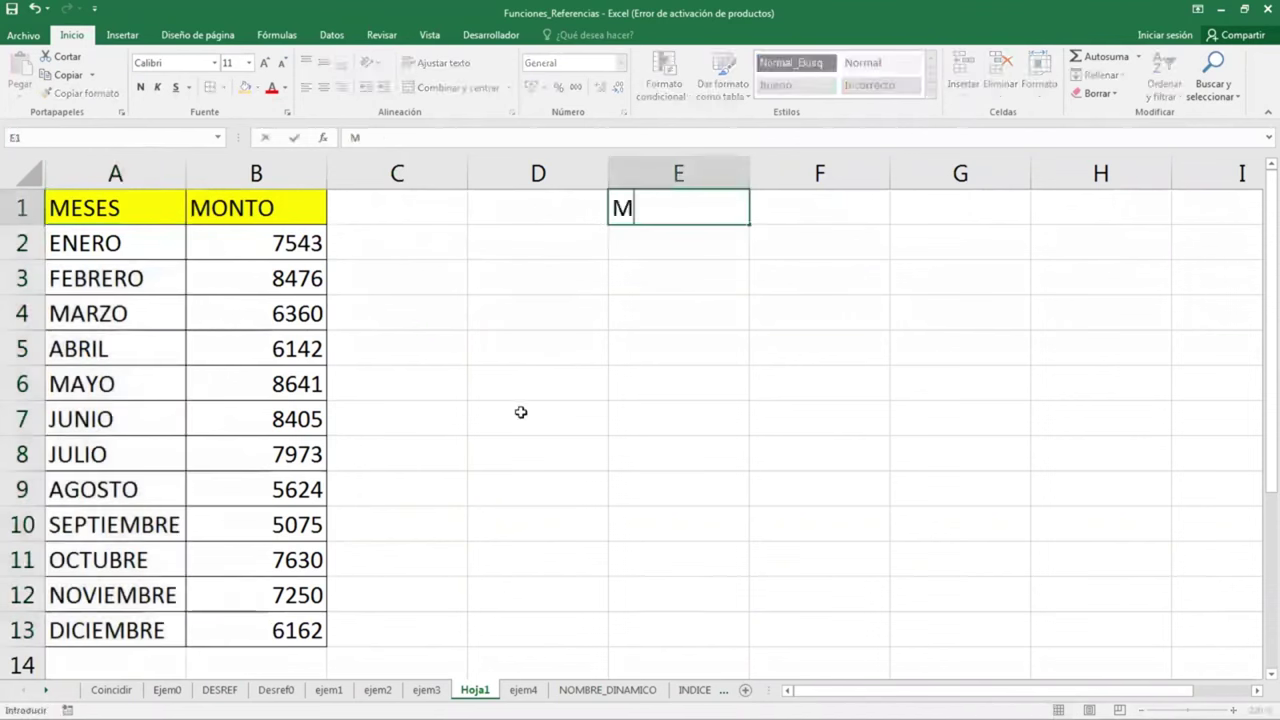
pyautogui.write('ES FINAL')
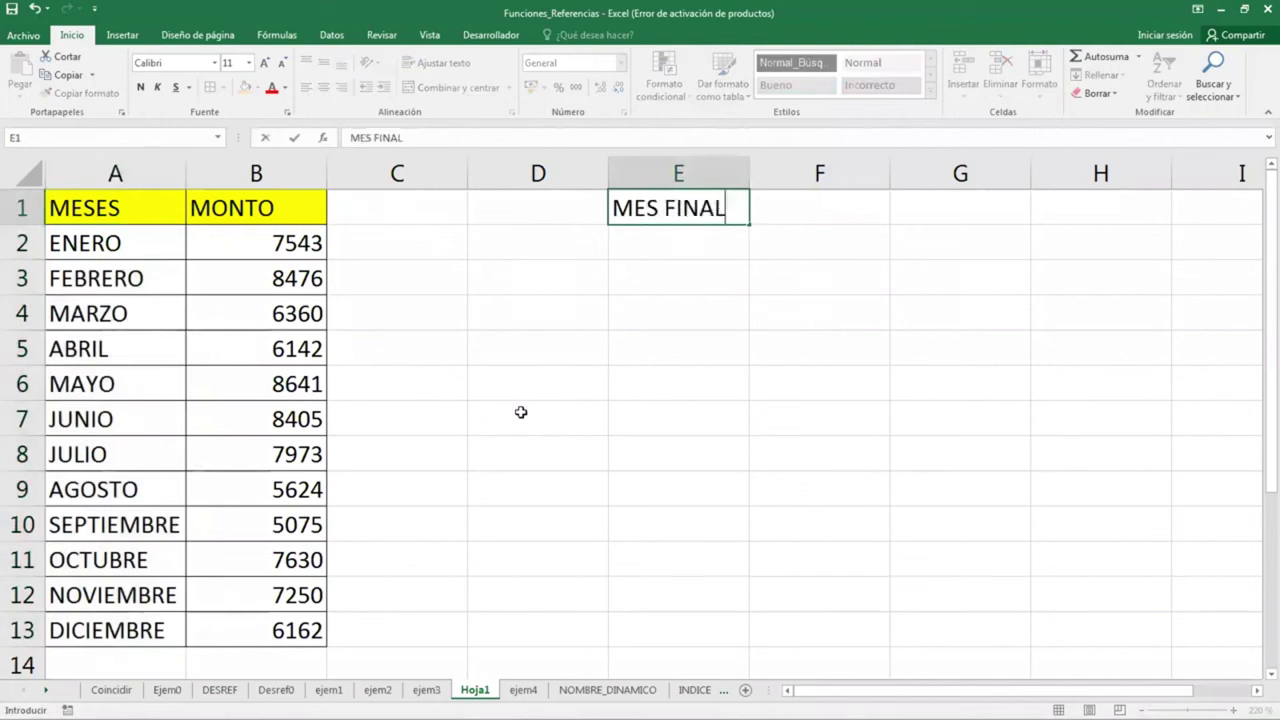
pyautogui.press('Return')
pyautogui.press('Up')
pyautogui.press('Right')
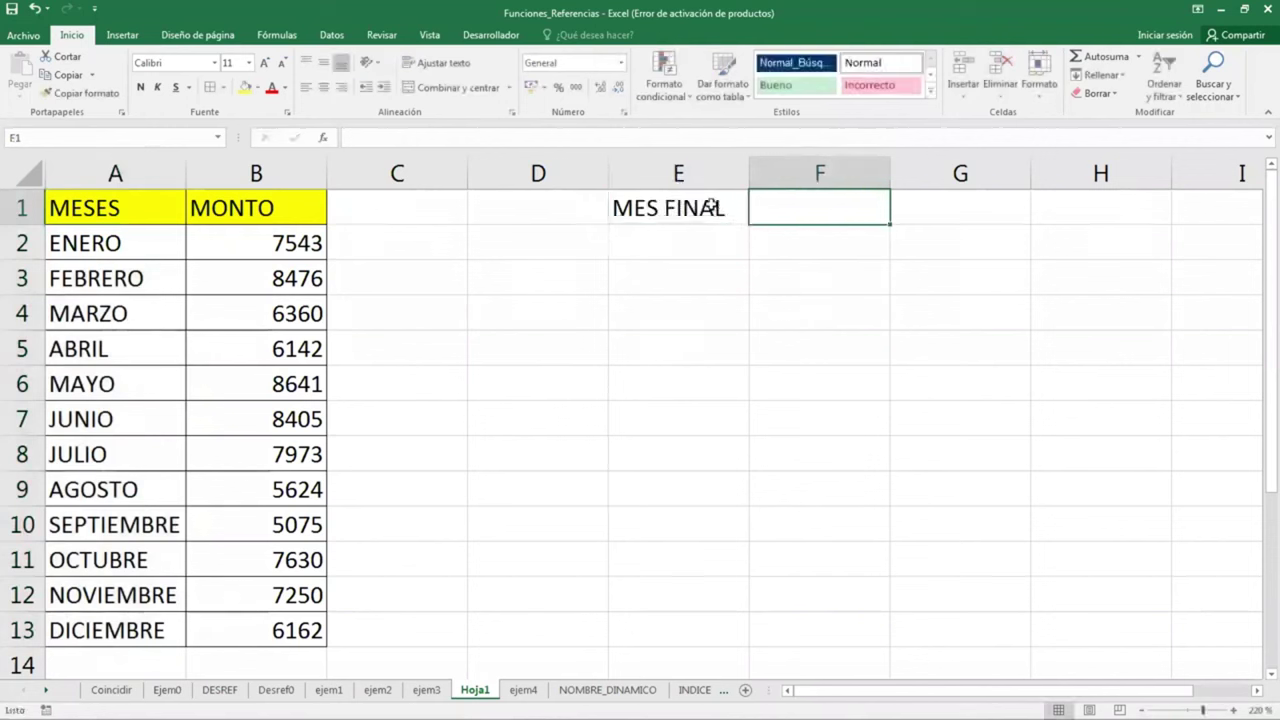
pyautogui.moveTo(710, 205); pyautogui.dragTo(757, 208)
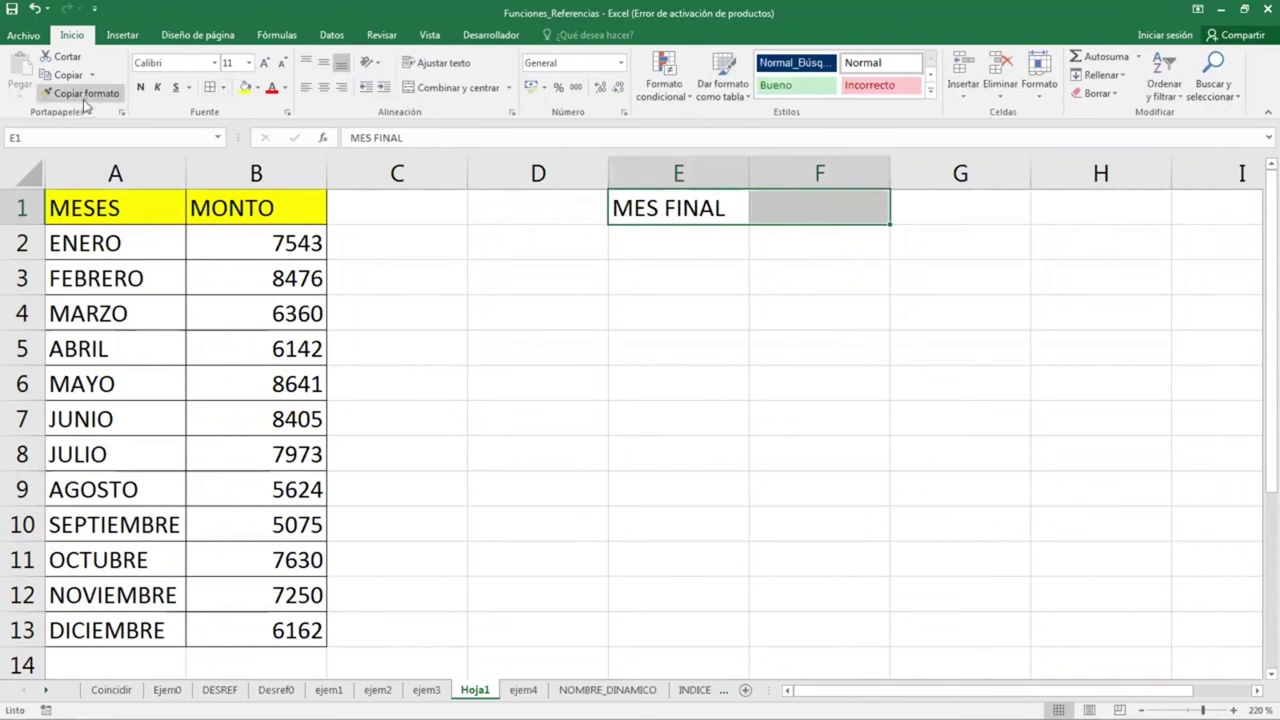
pyautogui.click(140, 87)
pyautogui.click(688, 211)
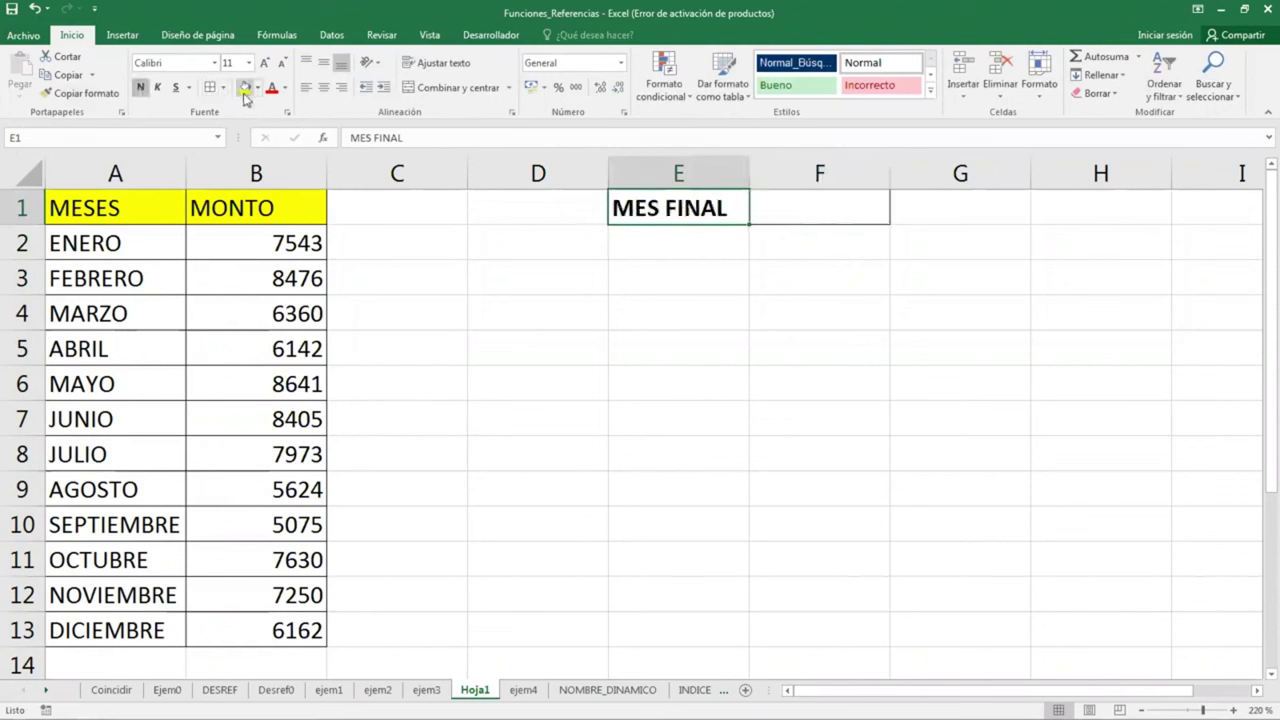
pyautogui.click(245, 87)
# Fill F1 light orange and widen column F
pyautogui.click(821, 215)
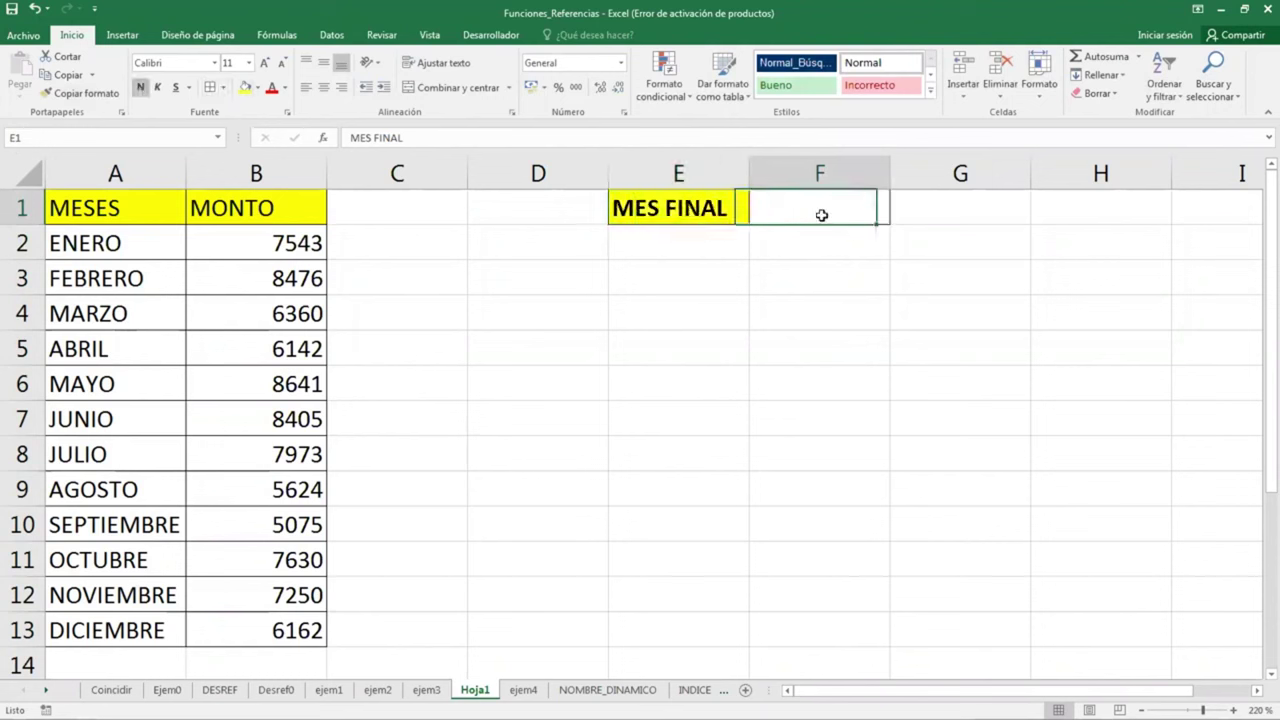
pyautogui.click(257, 88)
pyautogui.click(366, 148)
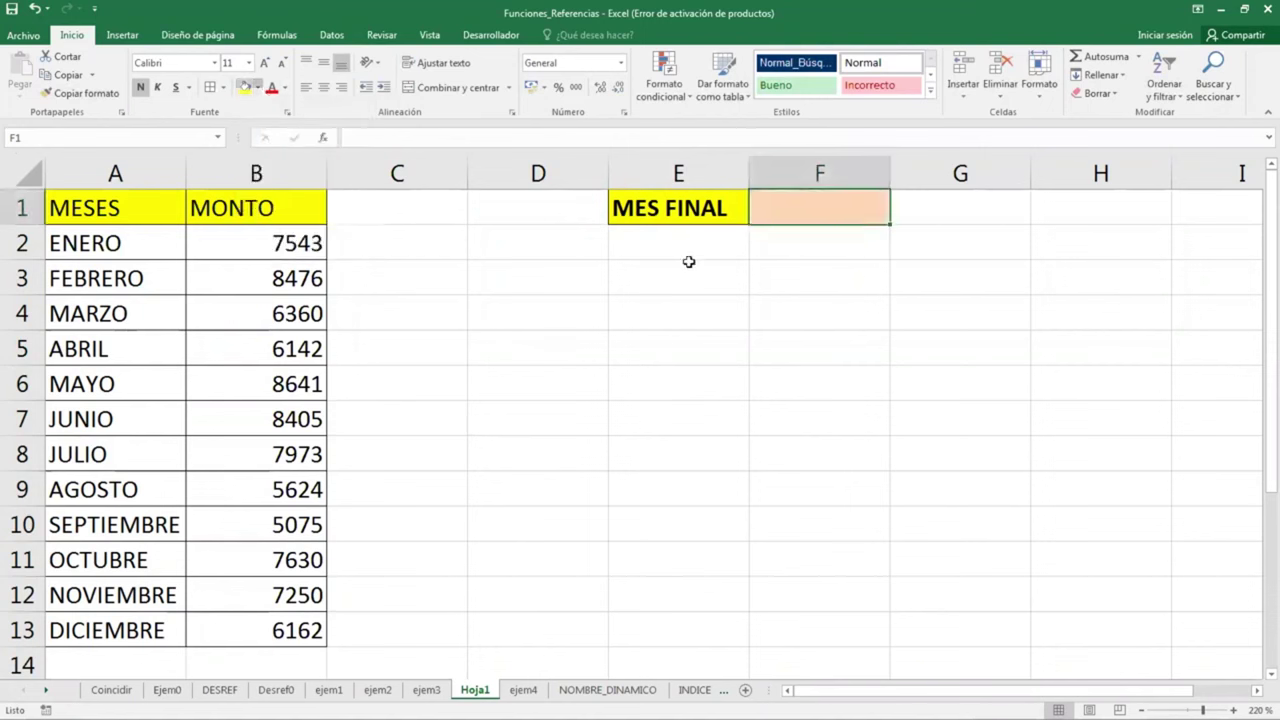
pyautogui.click(800, 312)
pyautogui.click(820, 208)
pyautogui.moveTo(899, 172); pyautogui.dragTo(934, 172)
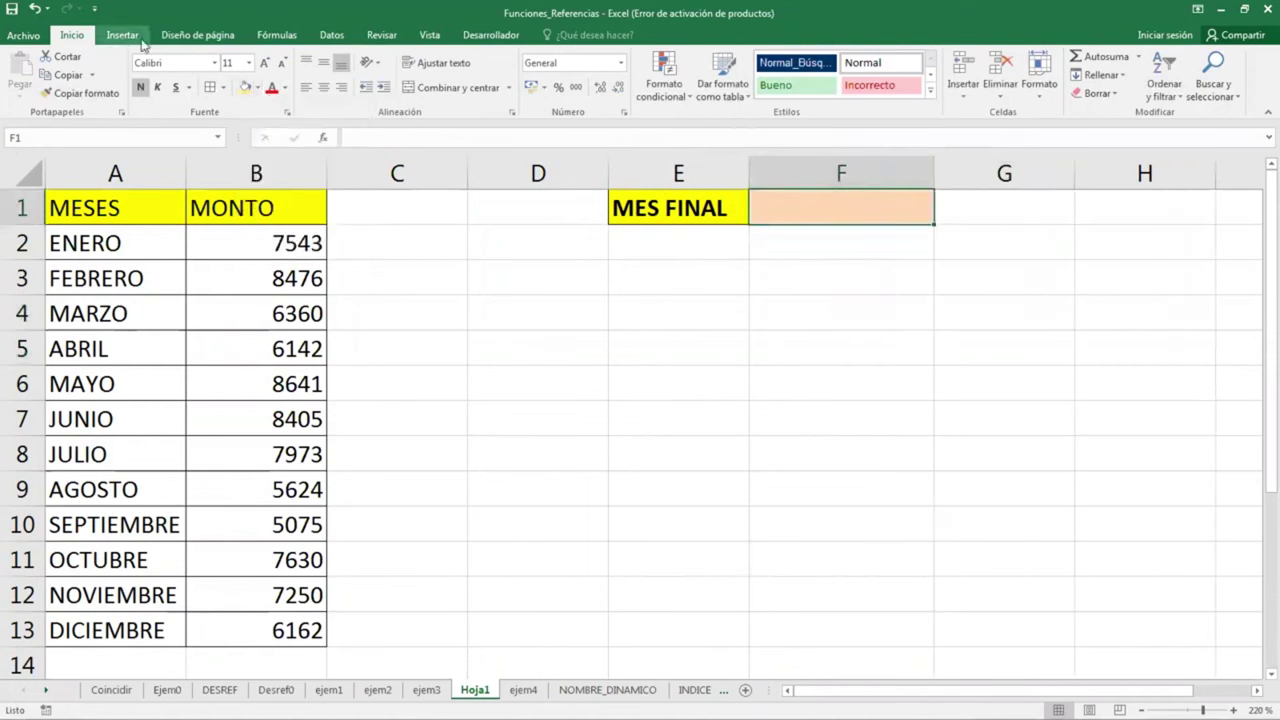
# Add a list validation to F1 sourced from MESES and choose JUNIO
pyautogui.click(334, 38)
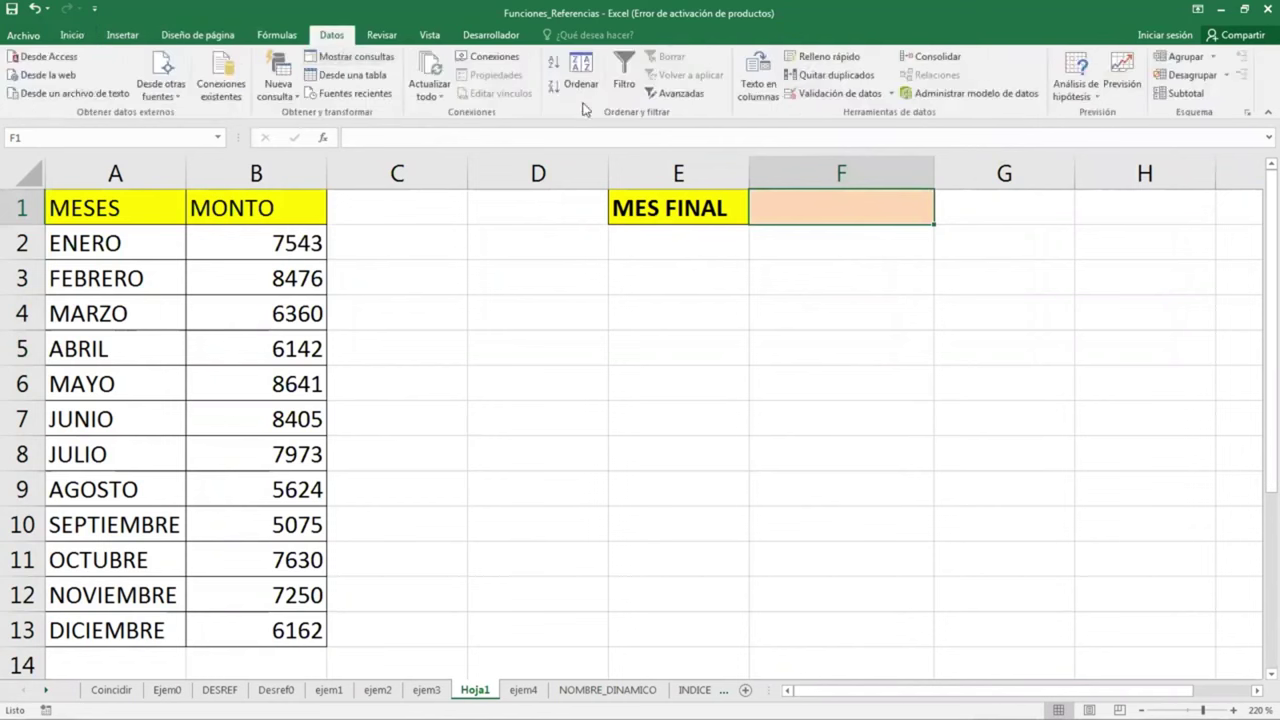
pyautogui.click(866, 95)
pyautogui.click(349, 222)
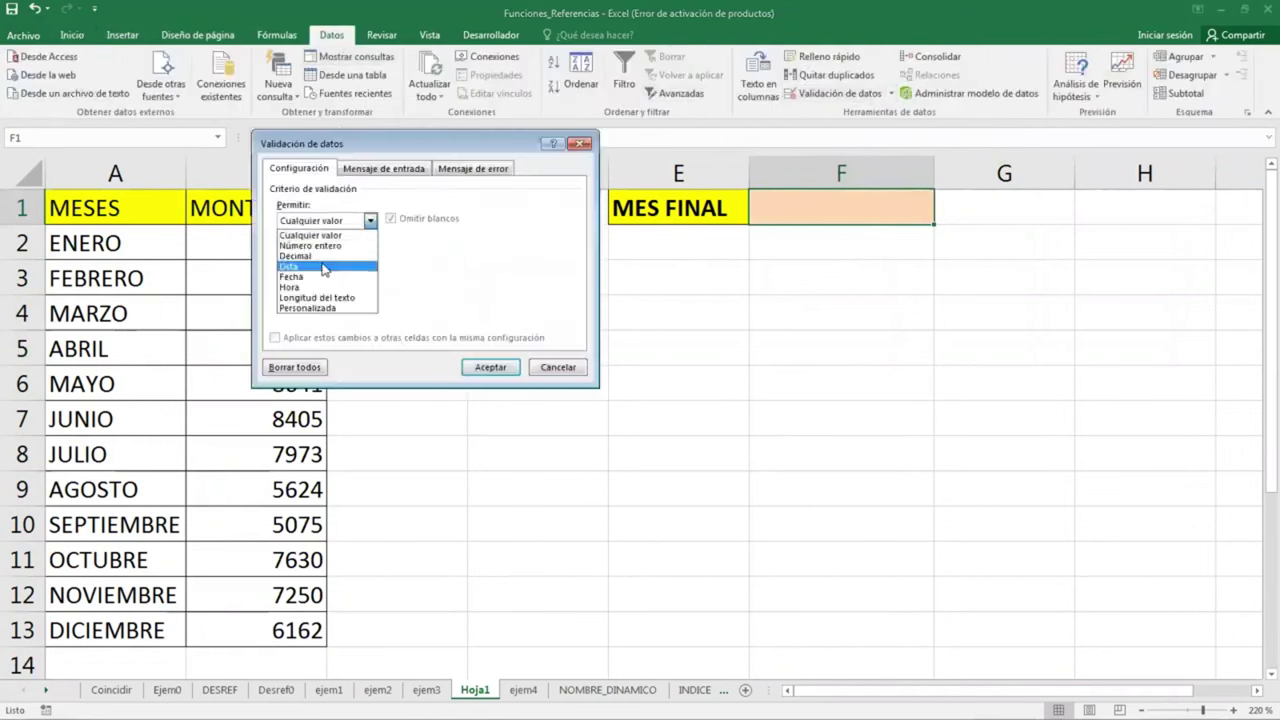
pyautogui.click(323, 267)
pyautogui.click(322, 285)
pyautogui.write('=MESES')
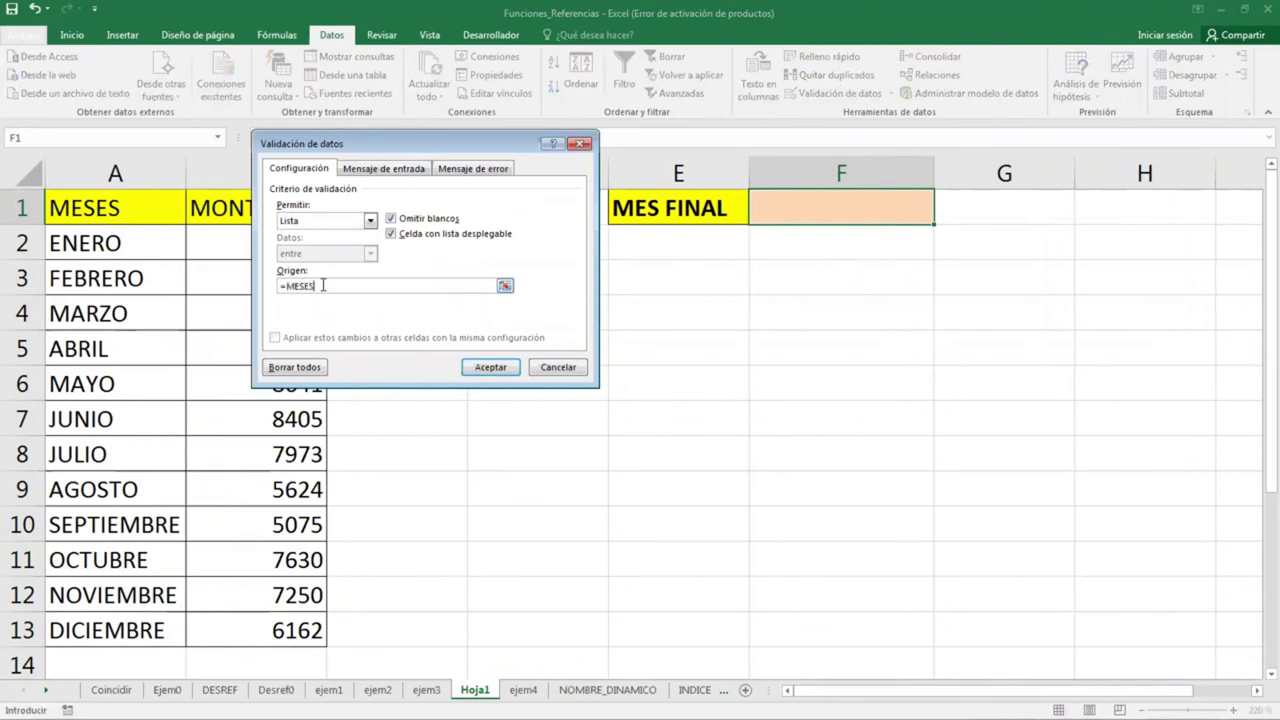
pyautogui.press('Return')
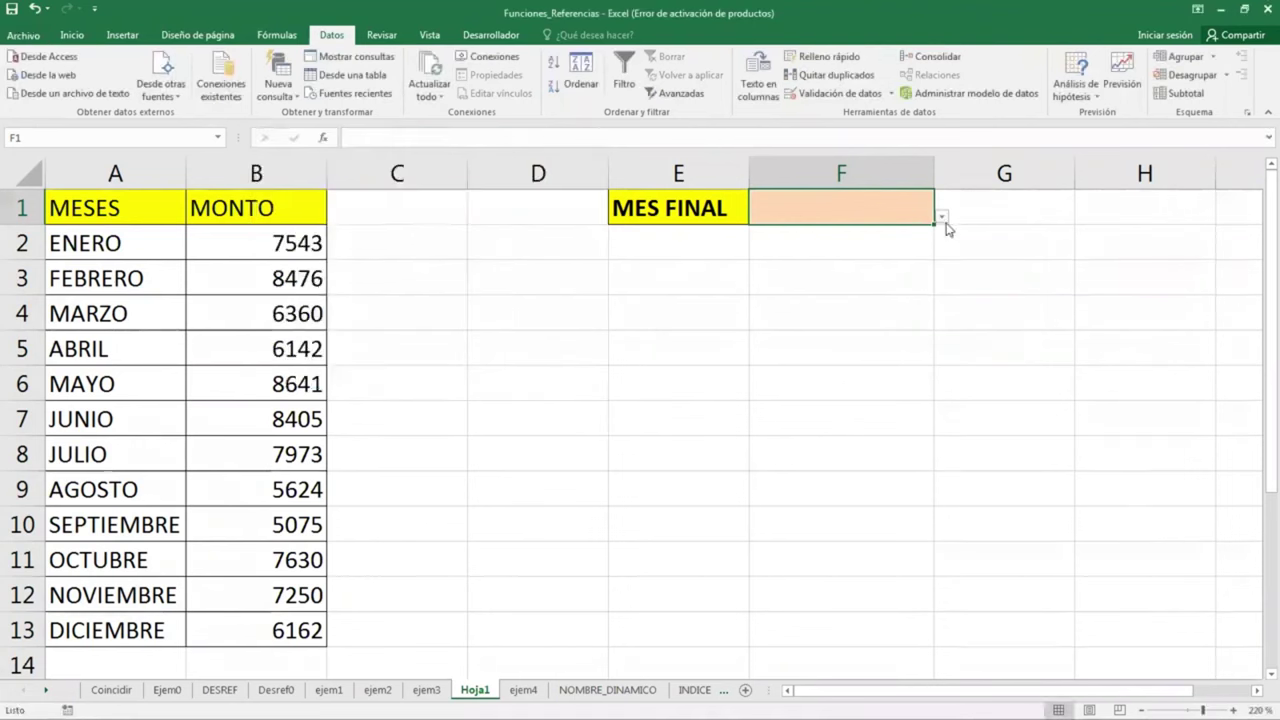
pyautogui.click(942, 217)
pyautogui.click(848, 346)
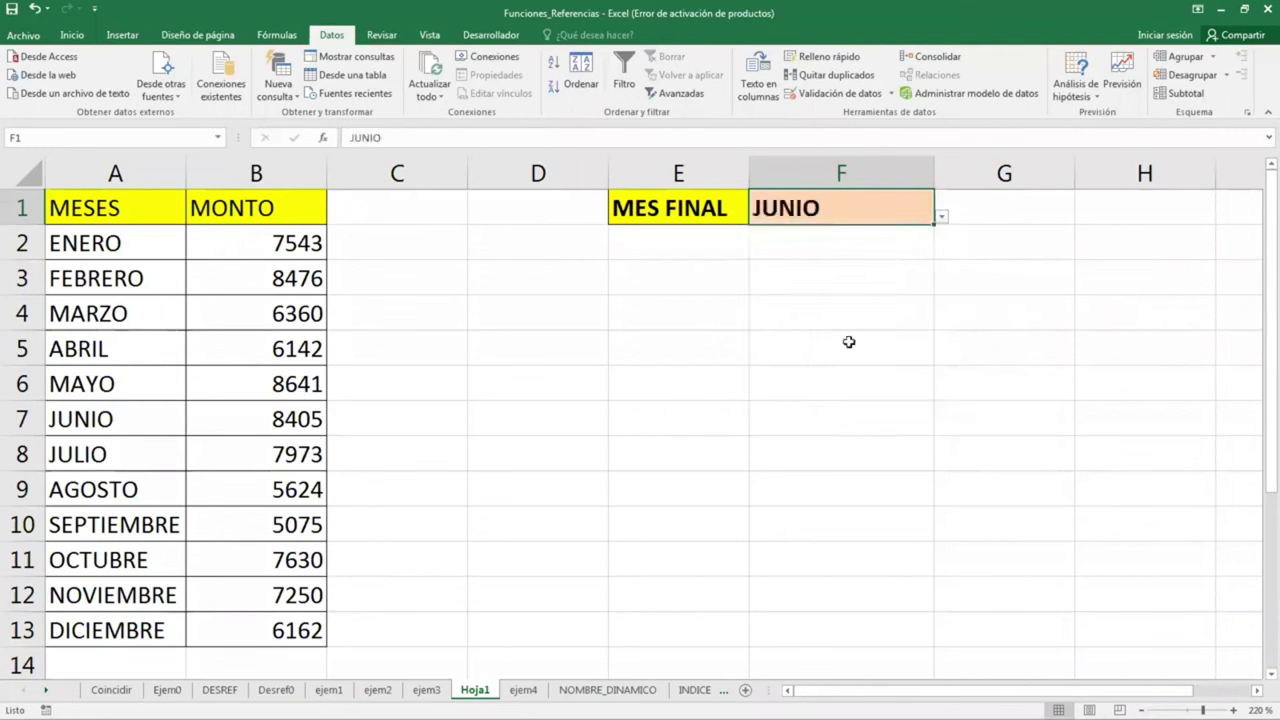
pyautogui.click(751, 380)
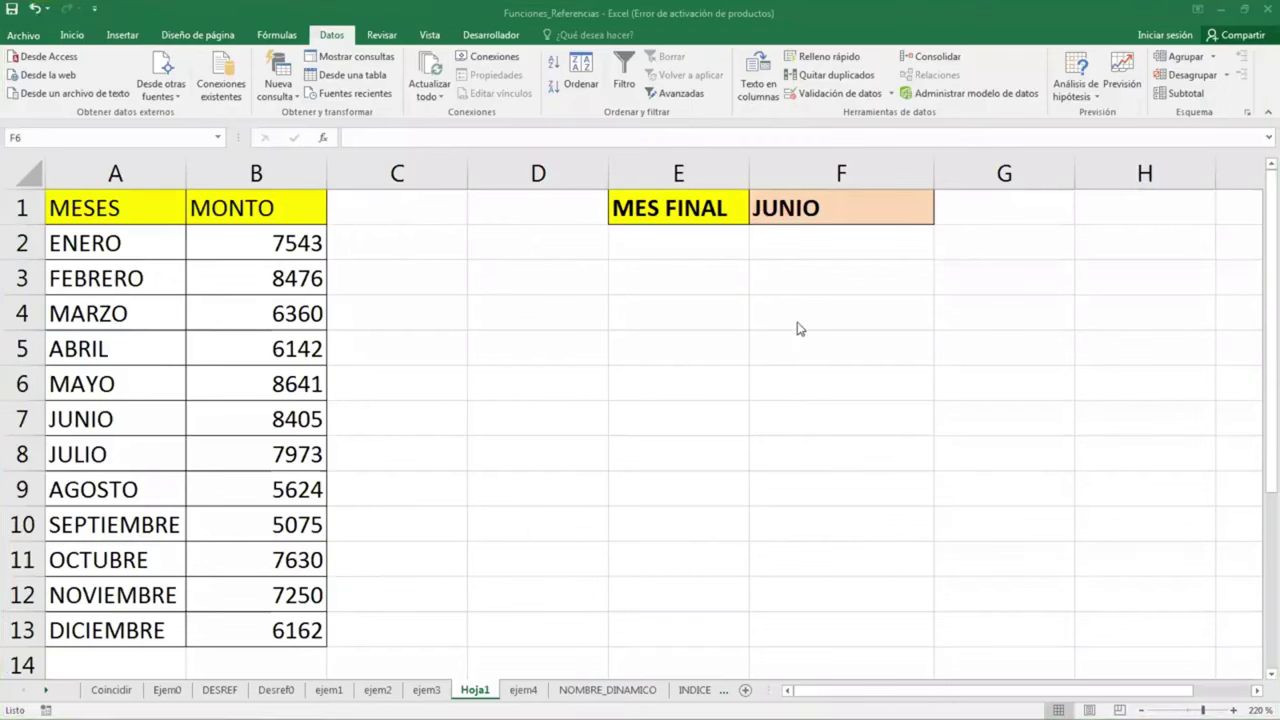
# Insert a 3D clustered column chart of A1:B7 (ENERO–JUNIO) and place it beside the table
pyautogui.click(678, 322)
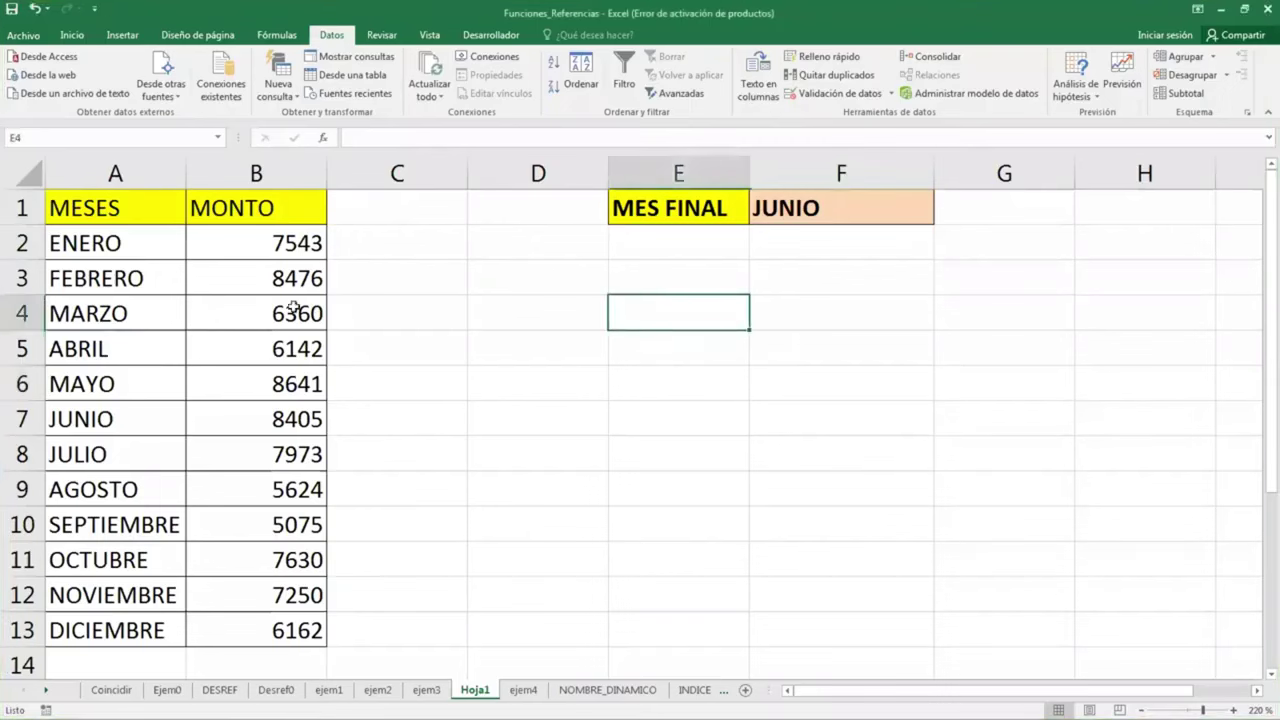
pyautogui.moveTo(149, 218)
pyautogui.mouseDown()
pyautogui.moveTo(221, 359)
pyautogui.moveTo(221, 415)
pyautogui.mouseUp()
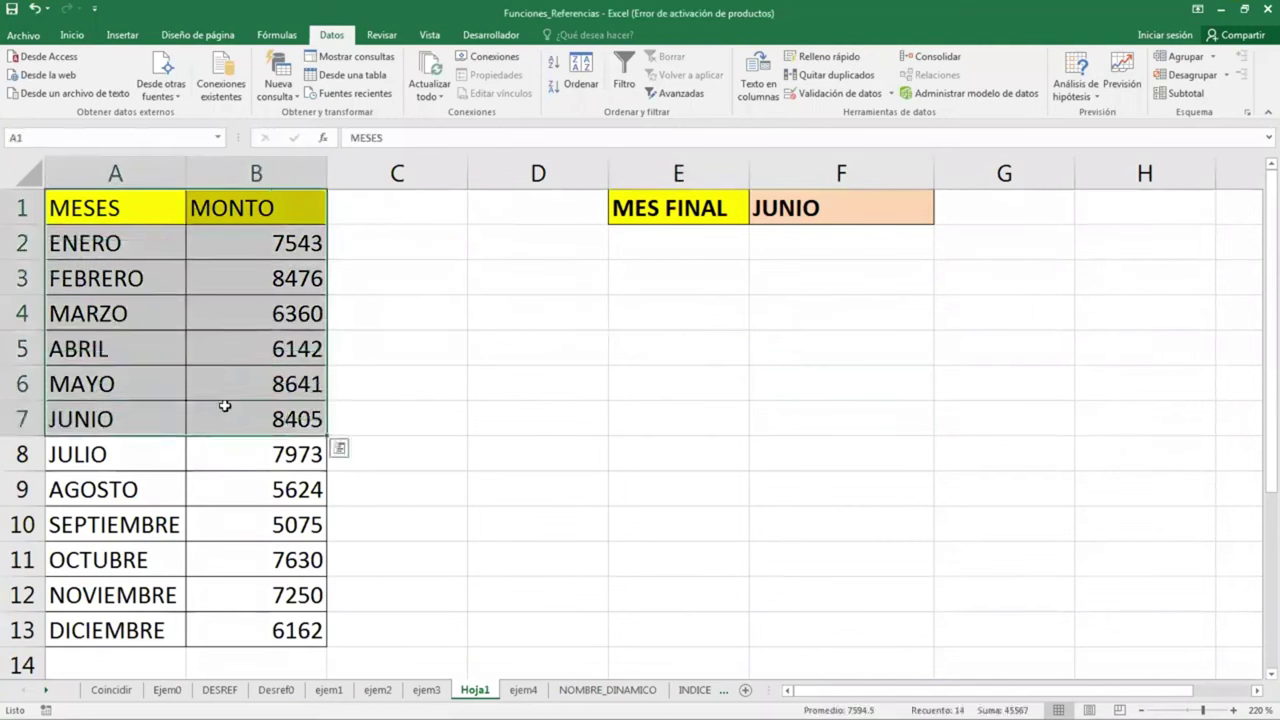
pyautogui.moveTo(152, 216); pyautogui.dragTo(250, 408)
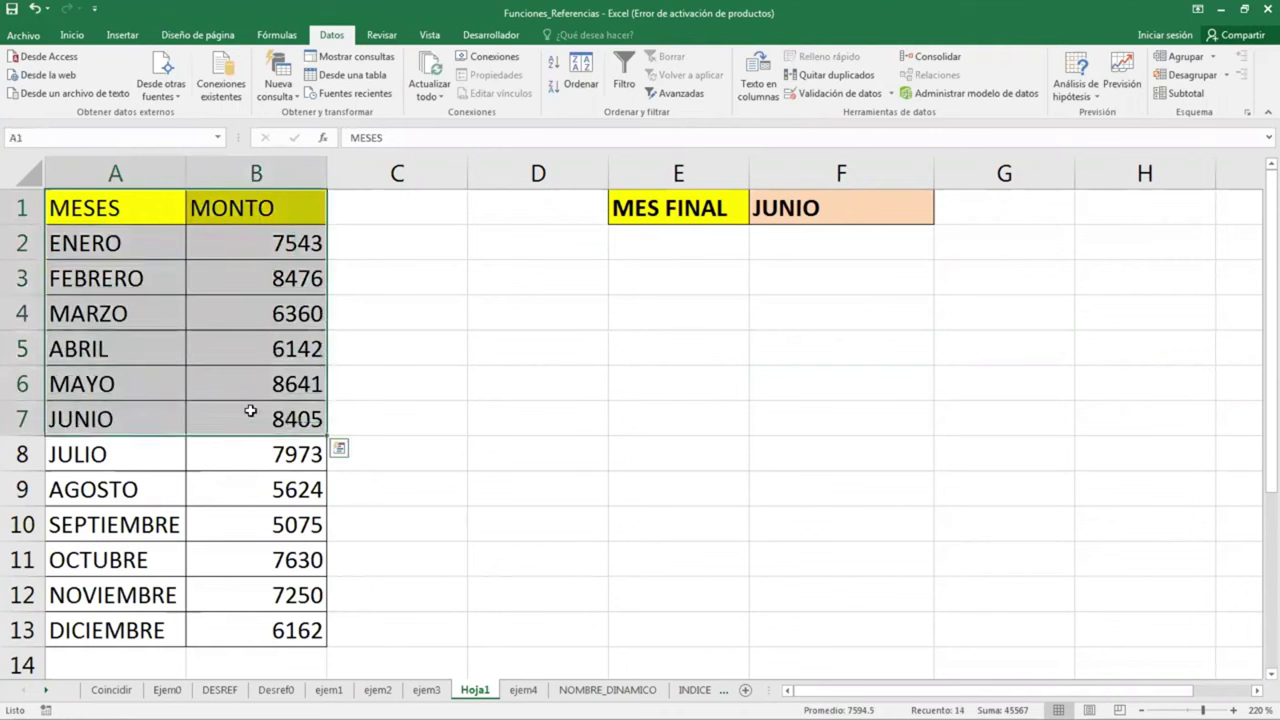
pyautogui.click(122, 35)
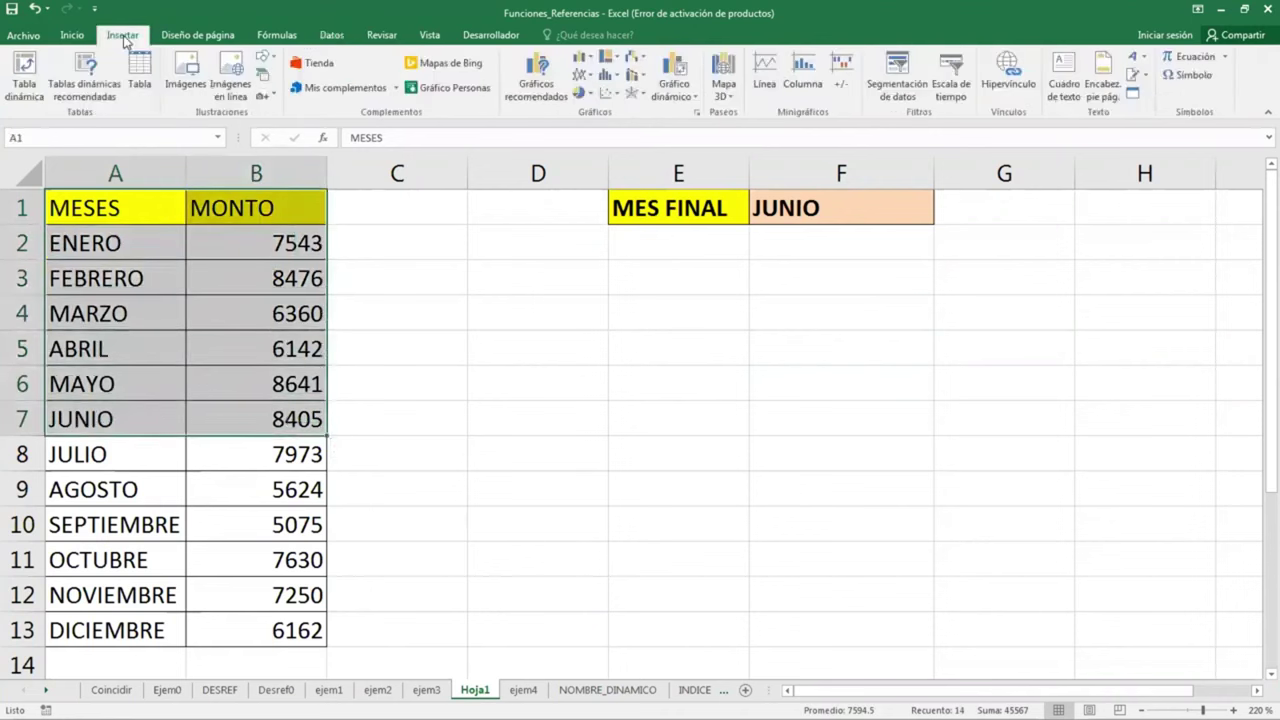
pyautogui.click(585, 60)
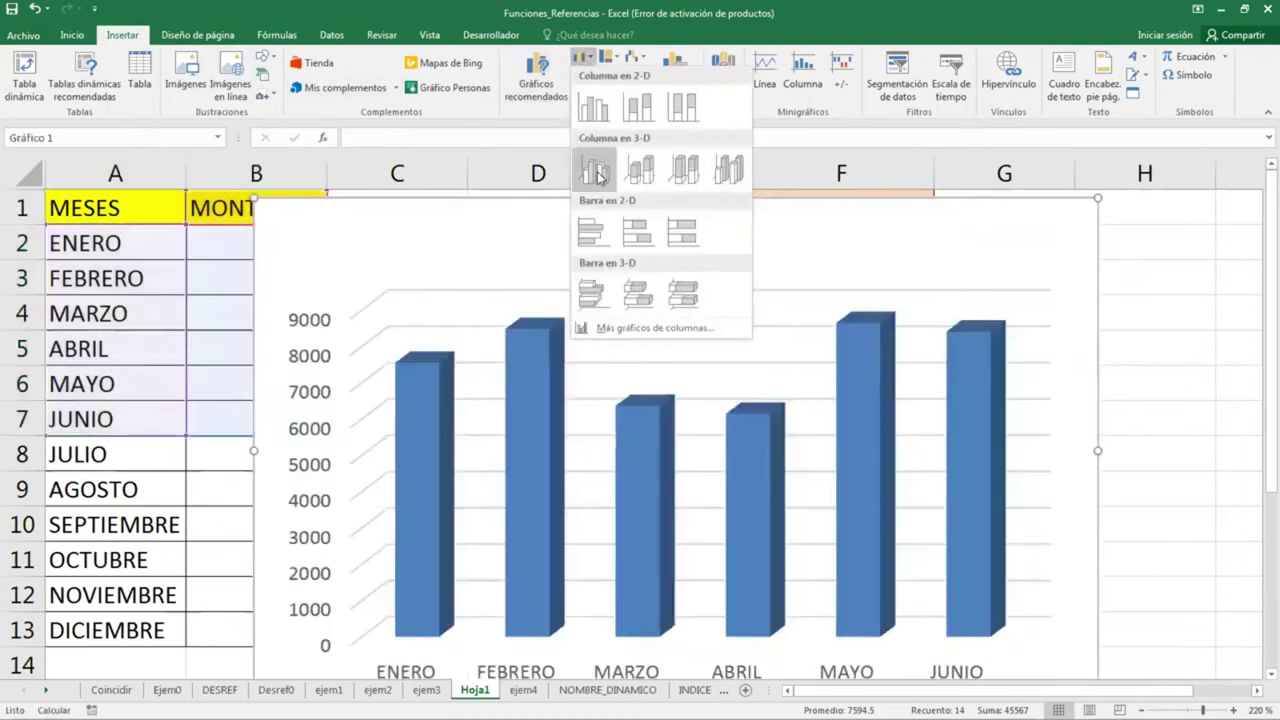
pyautogui.click(596, 174)
pyautogui.moveTo(486, 203); pyautogui.dragTo(583, 231)
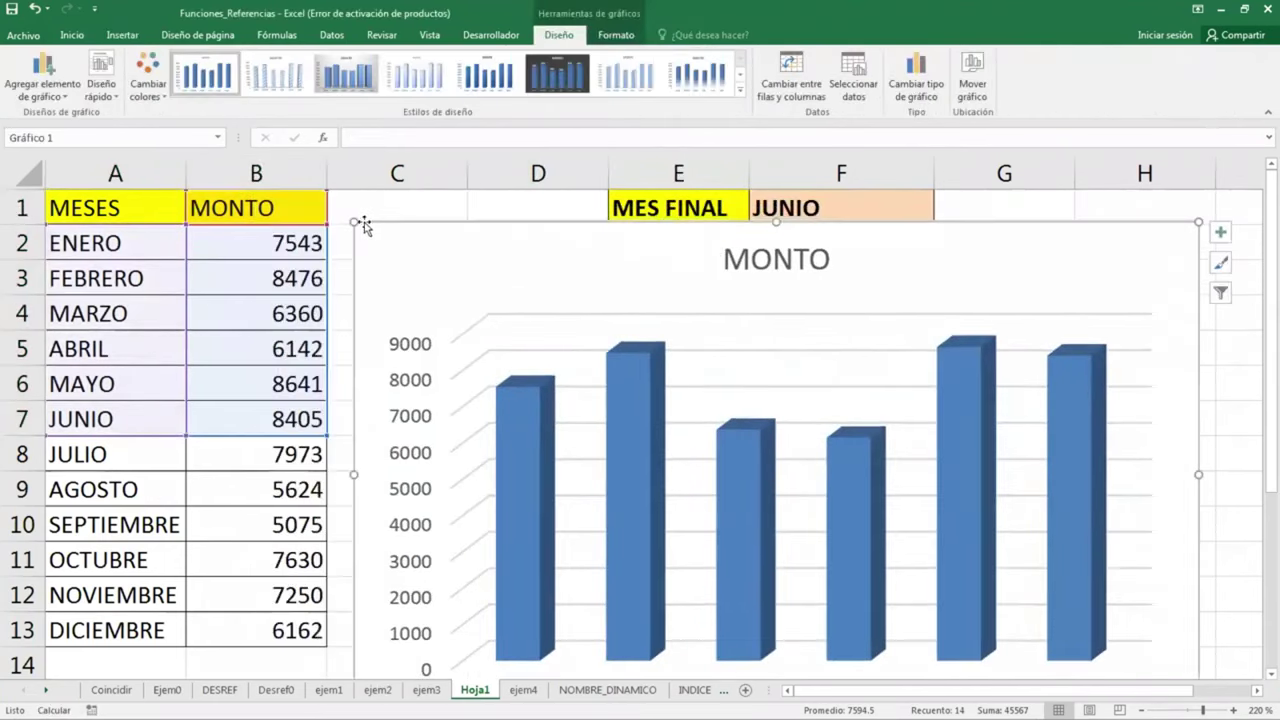
pyautogui.moveTo(365, 226)
pyautogui.mouseDown()
pyautogui.moveTo(491, 301)
pyautogui.moveTo(417, 237)
pyautogui.mouseUp()
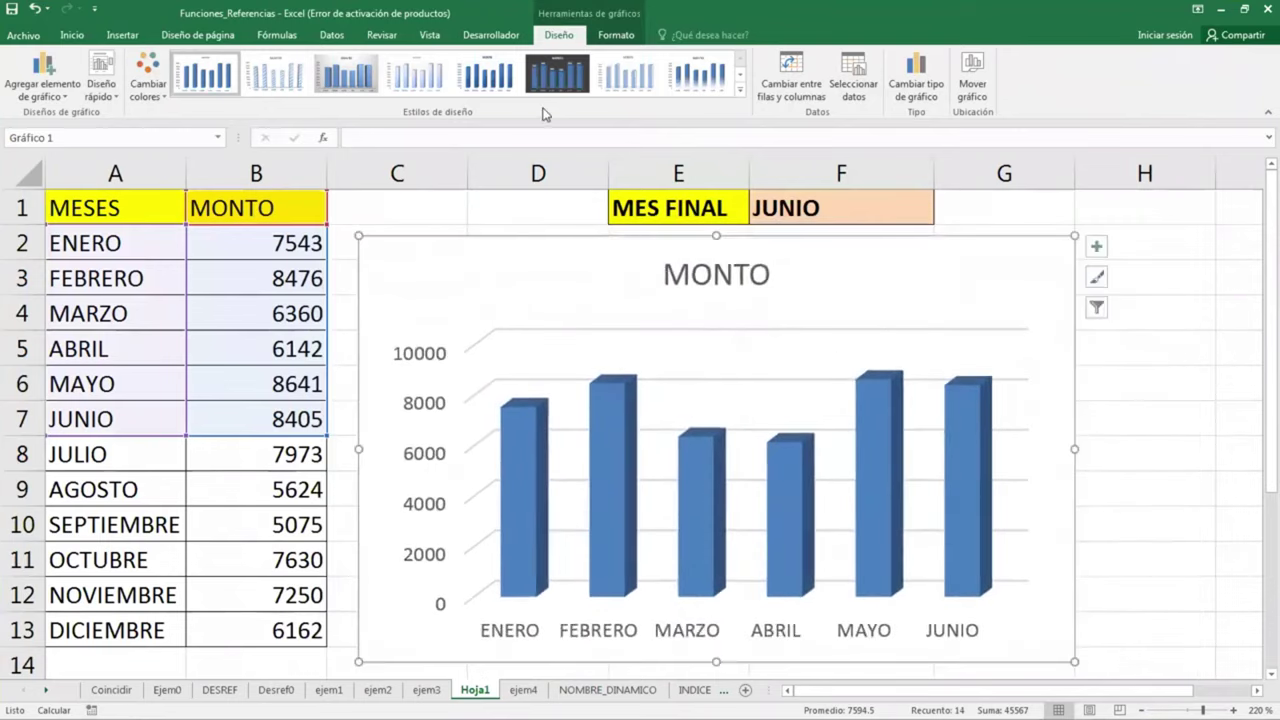
# Apply the dark chart style with value labels and nudge the chart right
pyautogui.click(560, 75)
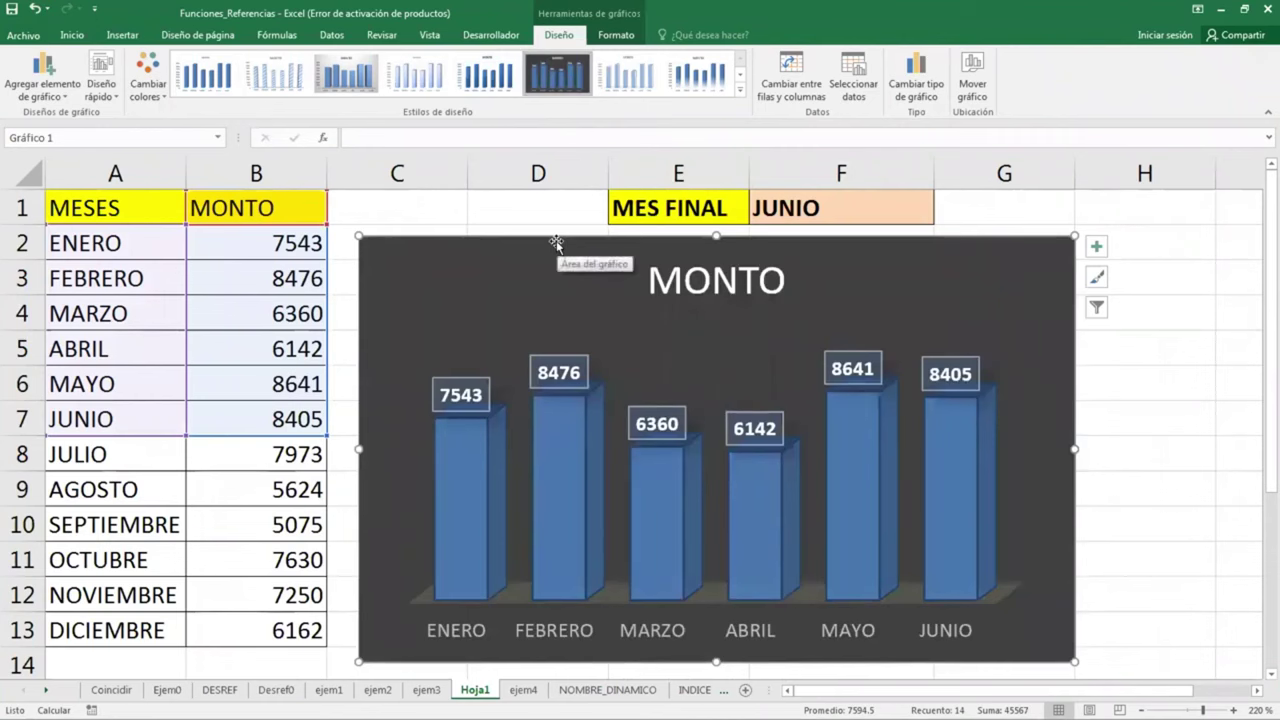
pyautogui.scroll(-1, 556, 243)
pyautogui.scroll(-1, 556, 243)
pyautogui.click(951, 246)
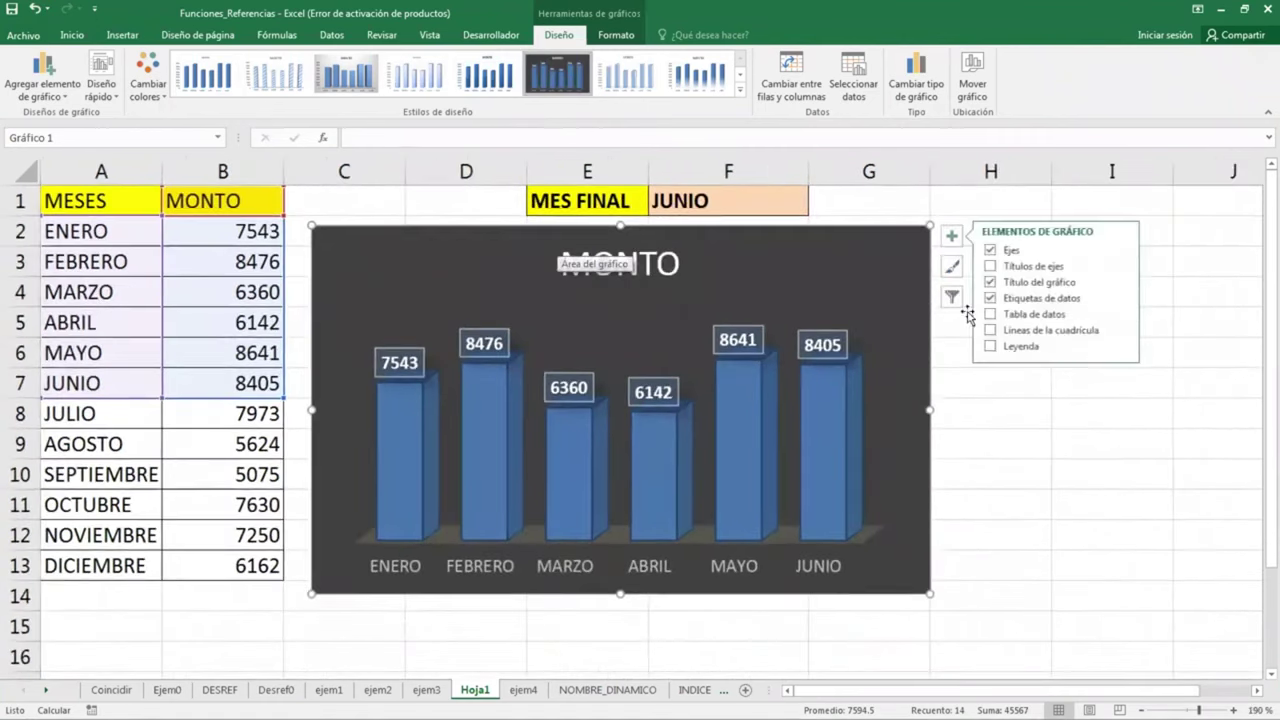
pyautogui.click(1010, 440)
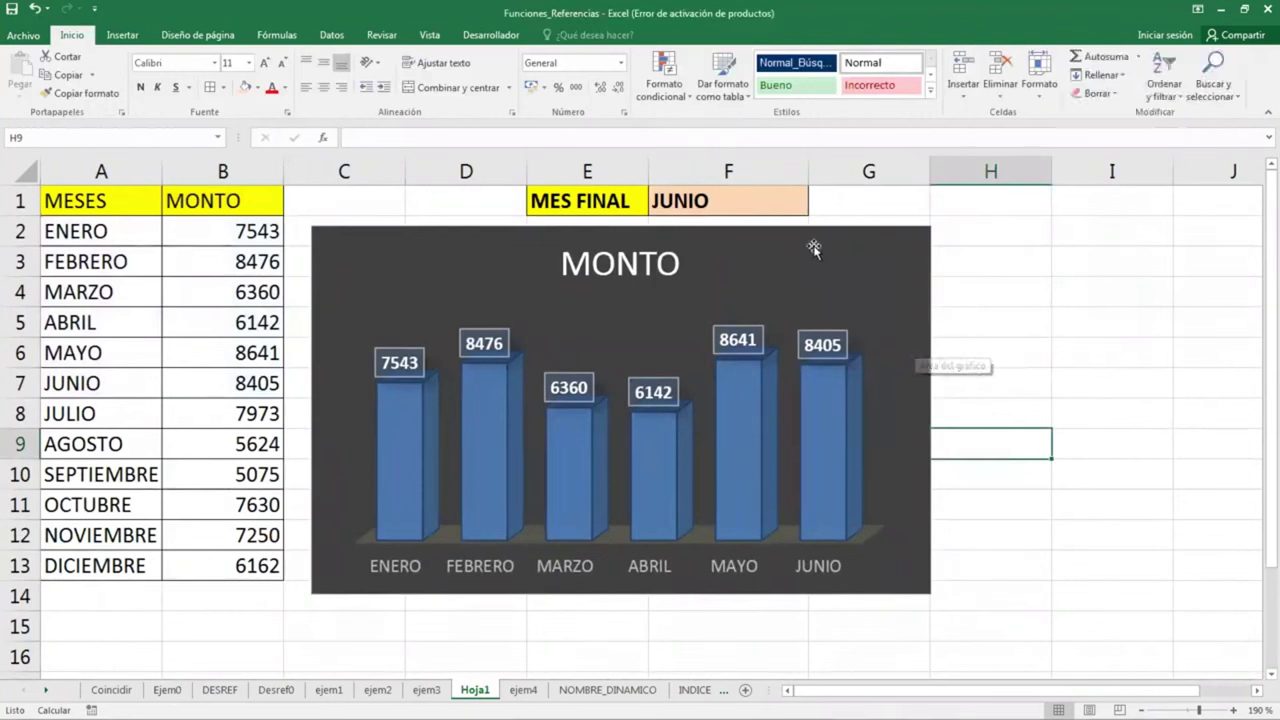
pyautogui.moveTo(655, 228); pyautogui.dragTo(662, 229)
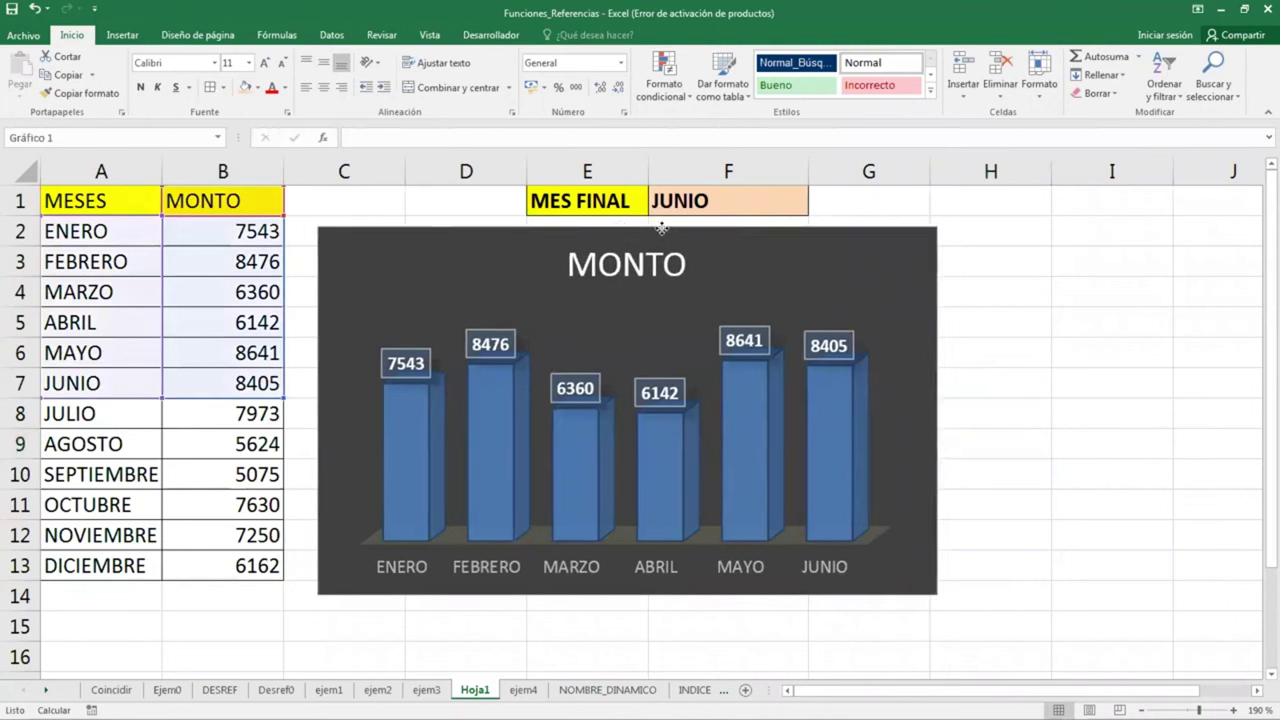
# Pick FEBRERO from F1's month dropdown, replacing JUNIO as the final month
pyautogui.click(693, 201)
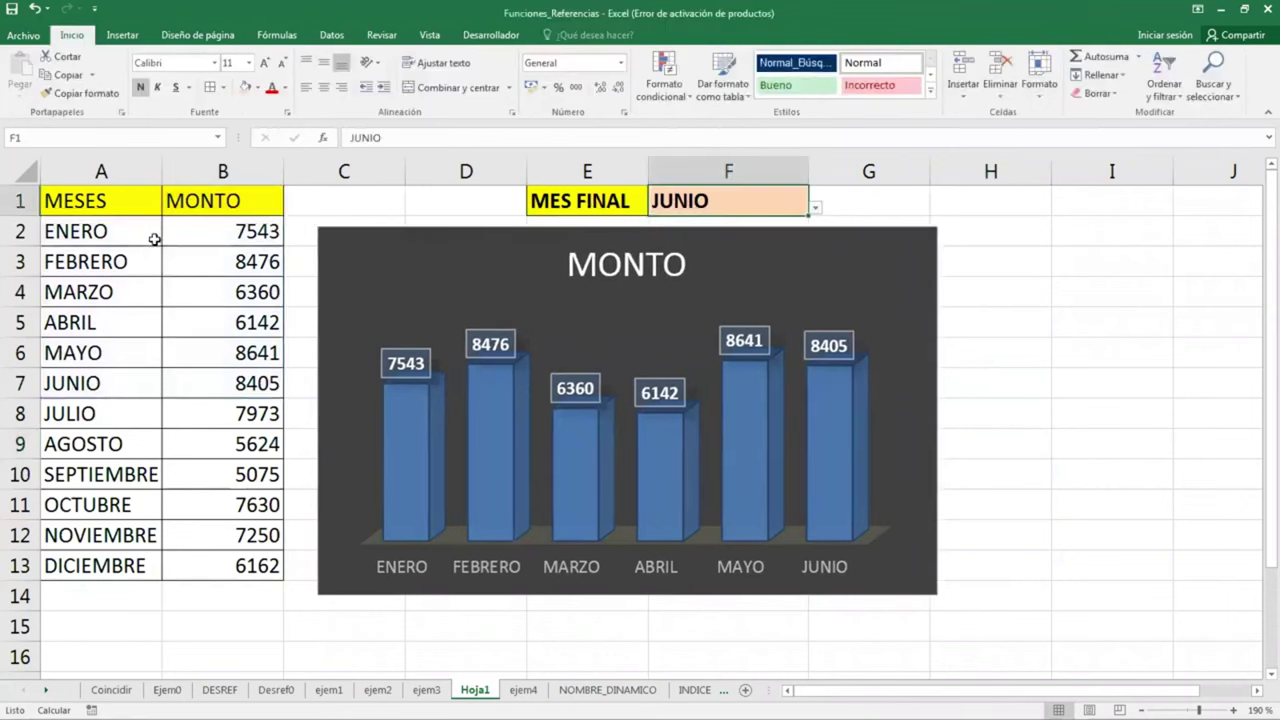
pyautogui.click(116, 238)
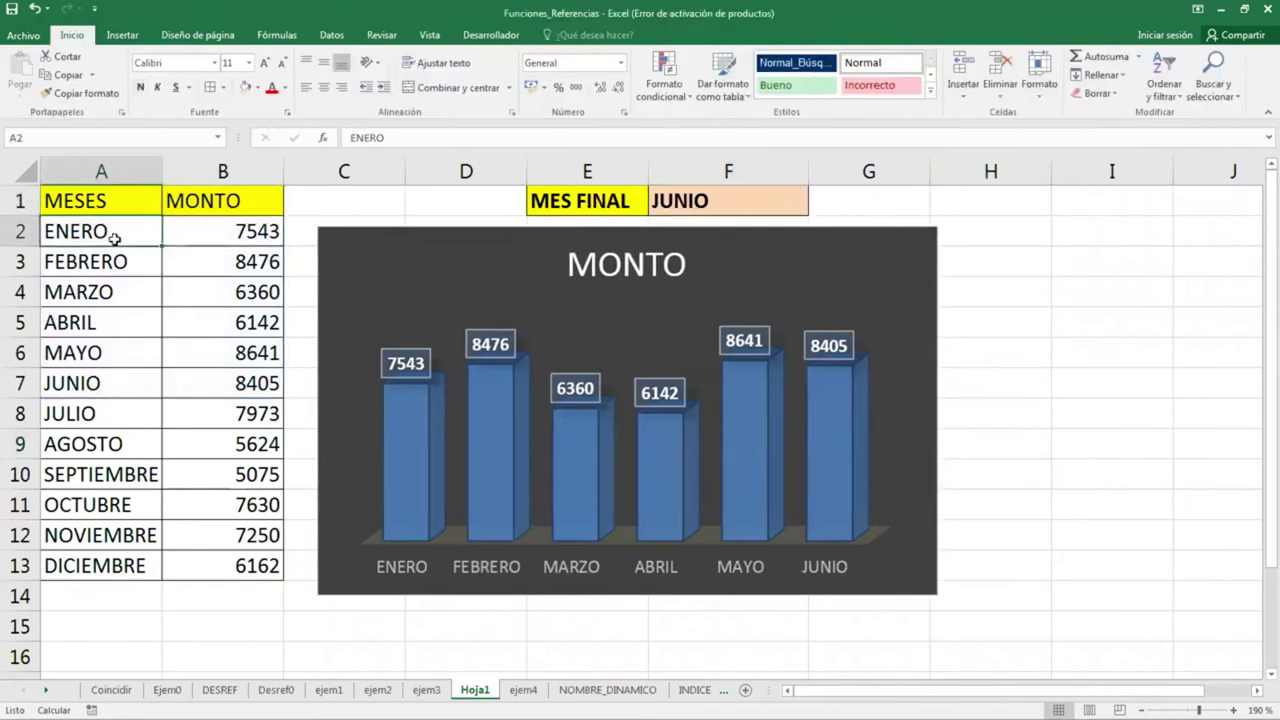
pyautogui.click(727, 208)
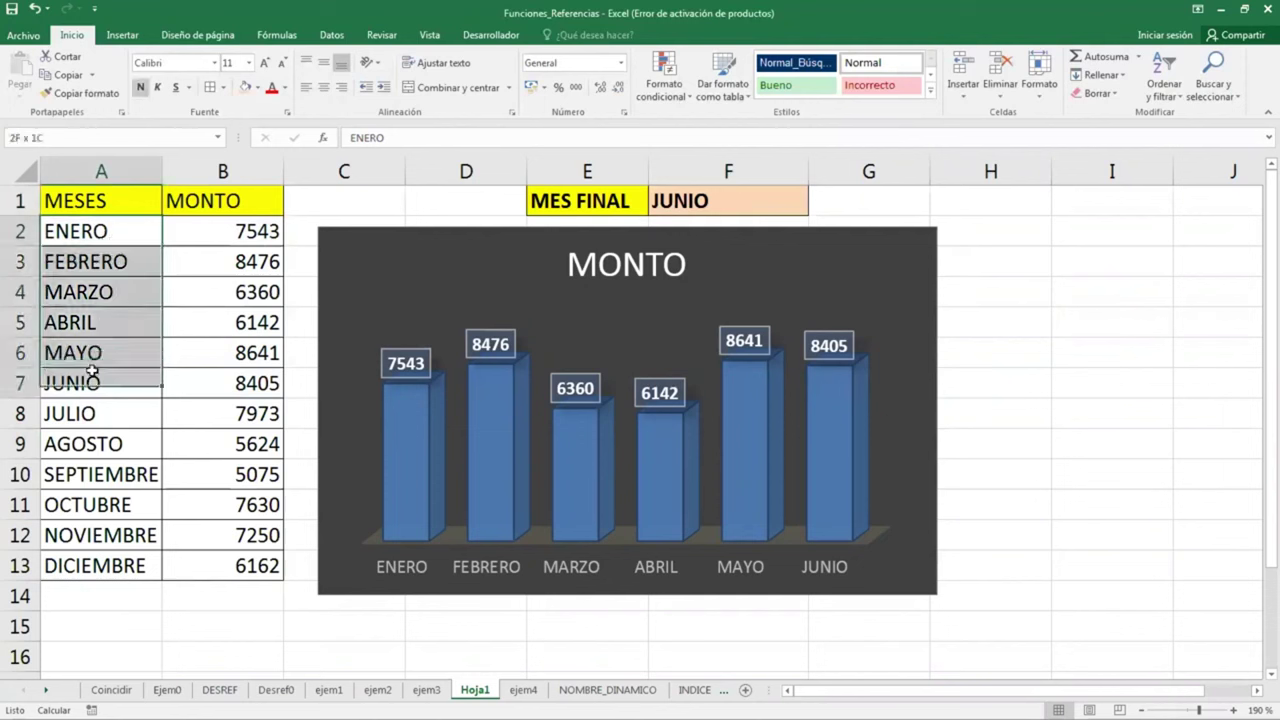
pyautogui.moveTo(104, 231); pyautogui.dragTo(92, 378)
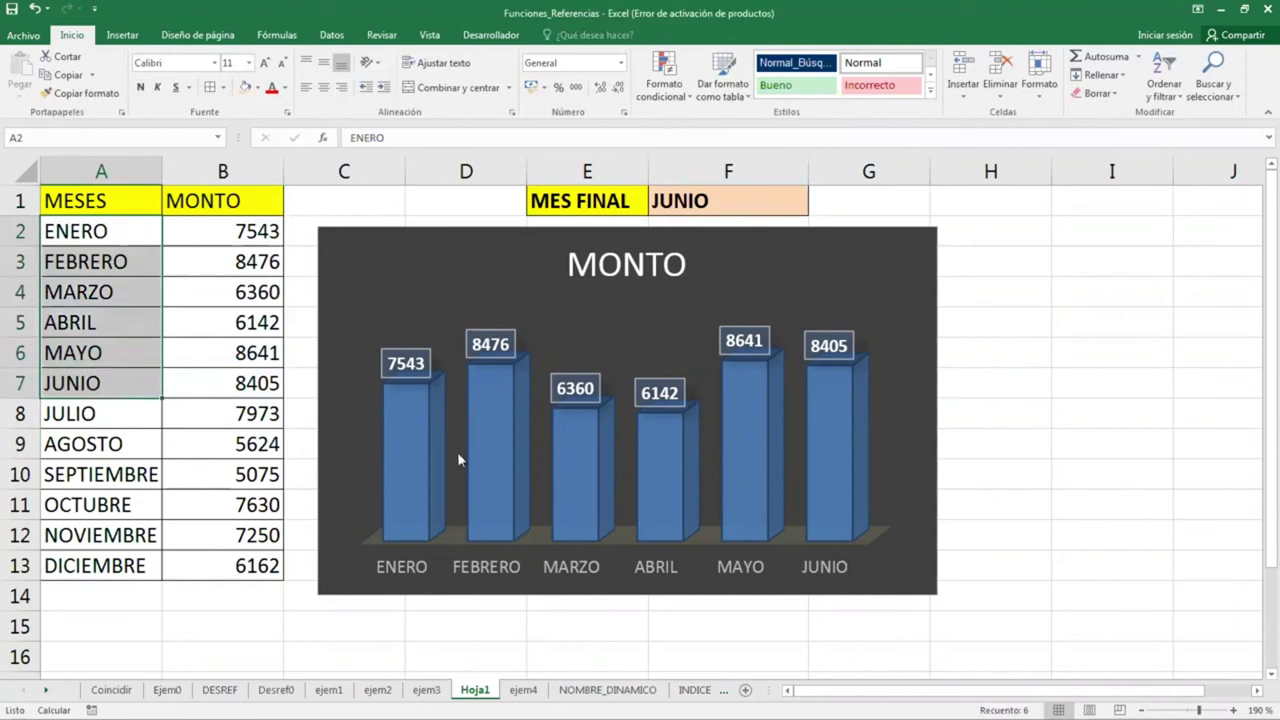
pyautogui.click(740, 204)
pyautogui.click(816, 209)
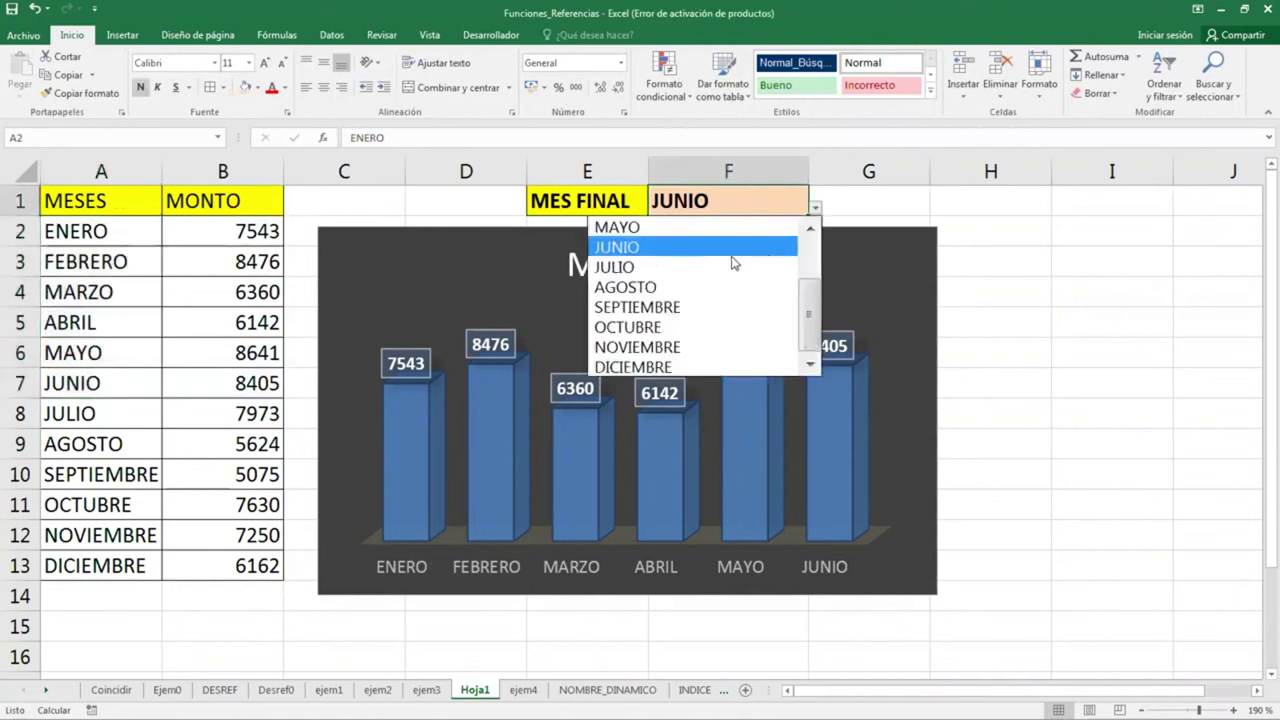
pyautogui.scroll(2, 743, 272)
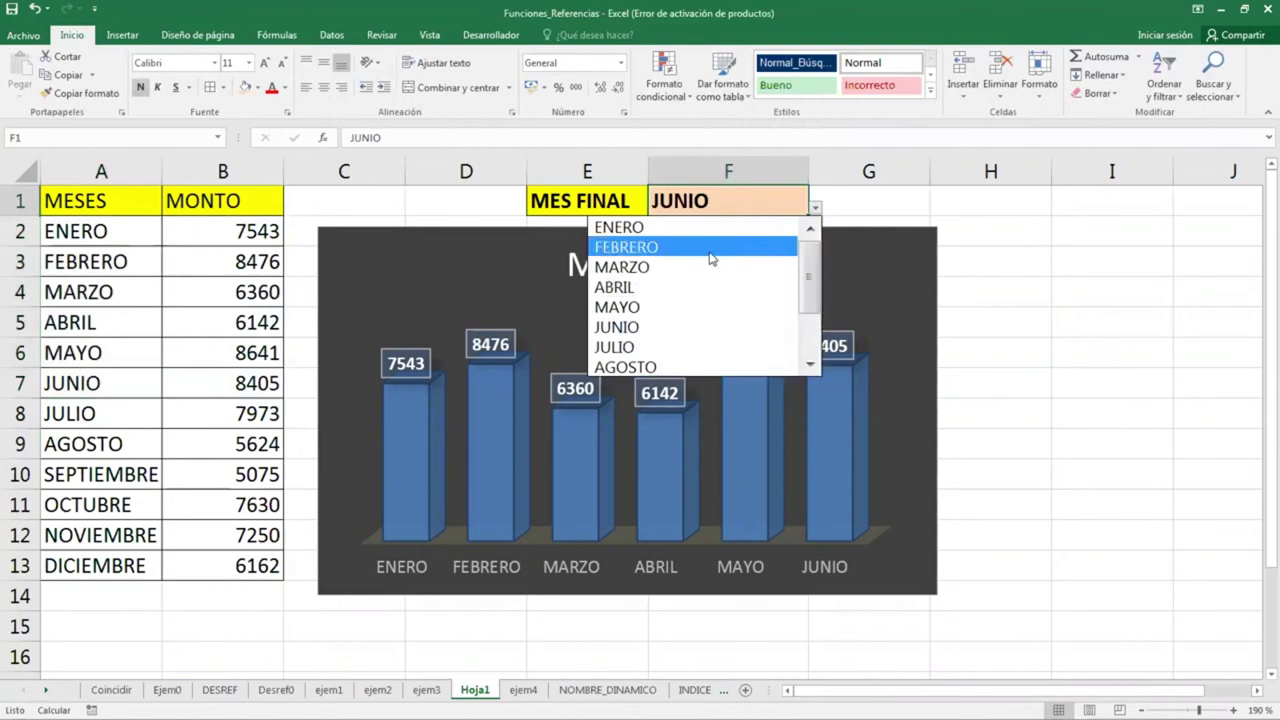
pyautogui.click(745, 247)
pyautogui.click(86, 244)
pyautogui.moveTo(86, 252)
pyautogui.mouseDown()
pyautogui.moveTo(88, 265)
pyautogui.moveTo(121, 260)
pyautogui.mouseUp()
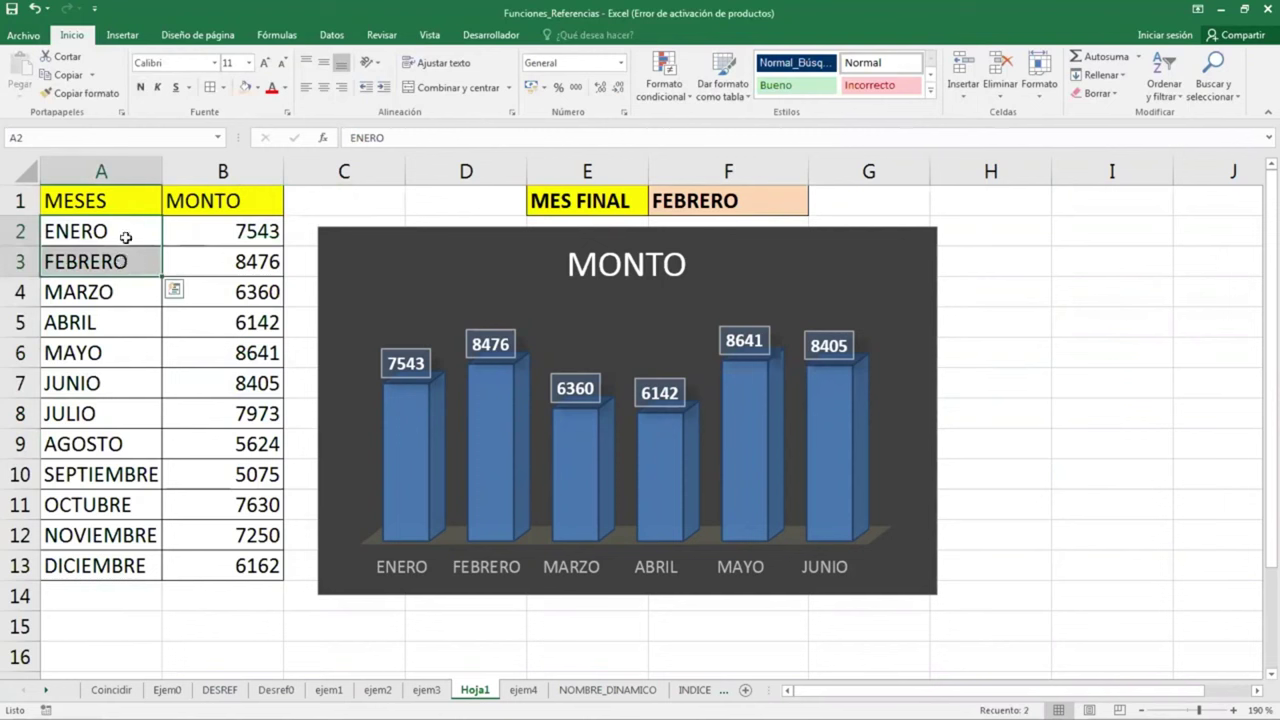
pyautogui.click(124, 234)
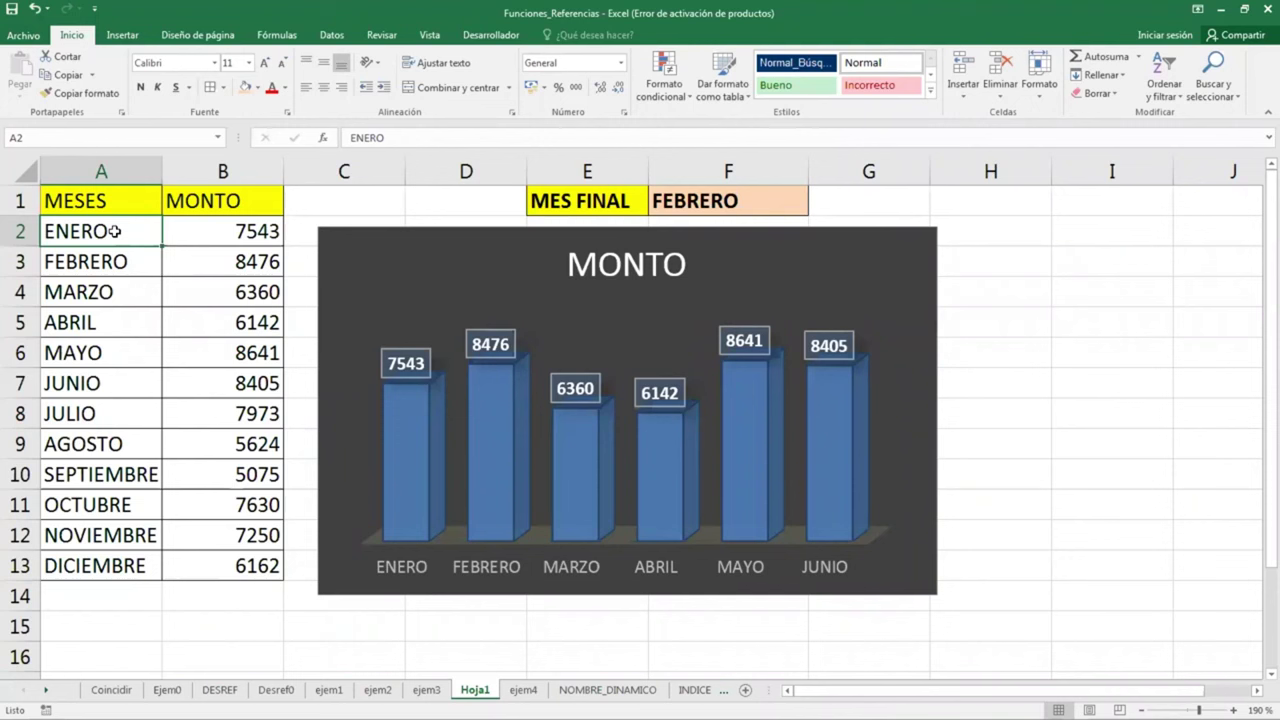
pyautogui.moveTo(115, 231); pyautogui.dragTo(105, 318)
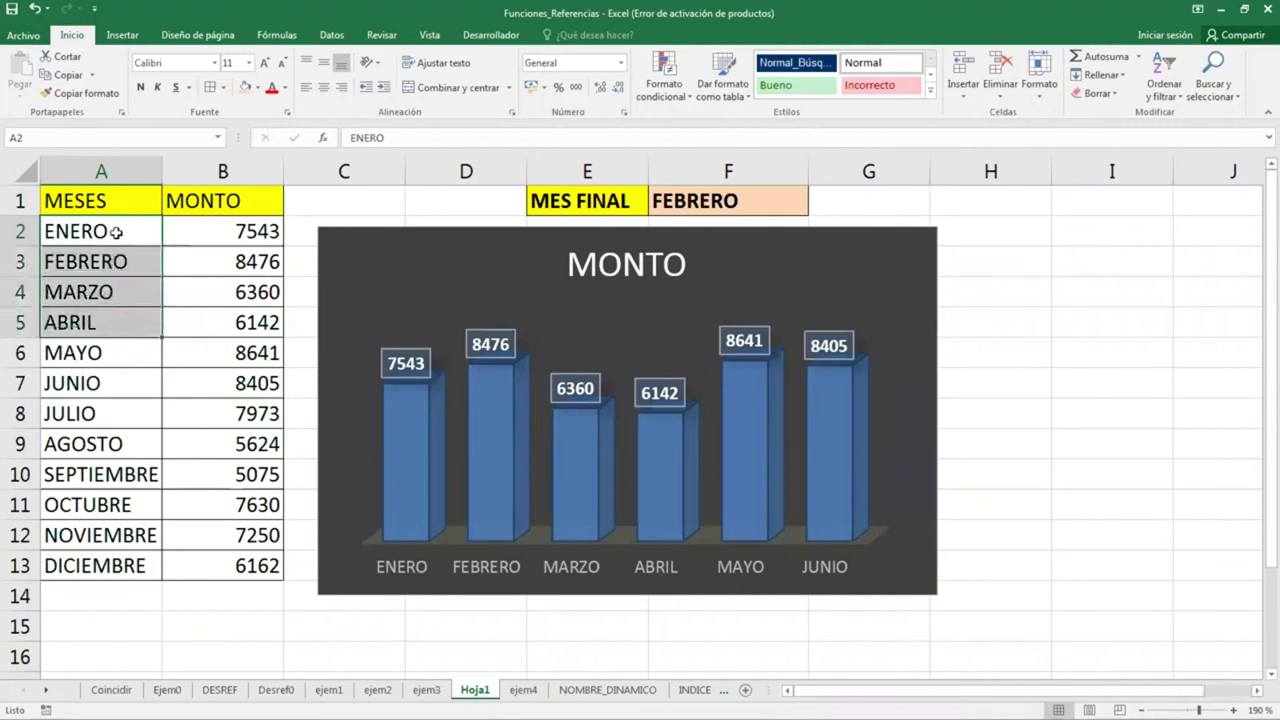
pyautogui.moveTo(105, 318); pyautogui.dragTo(116, 231)
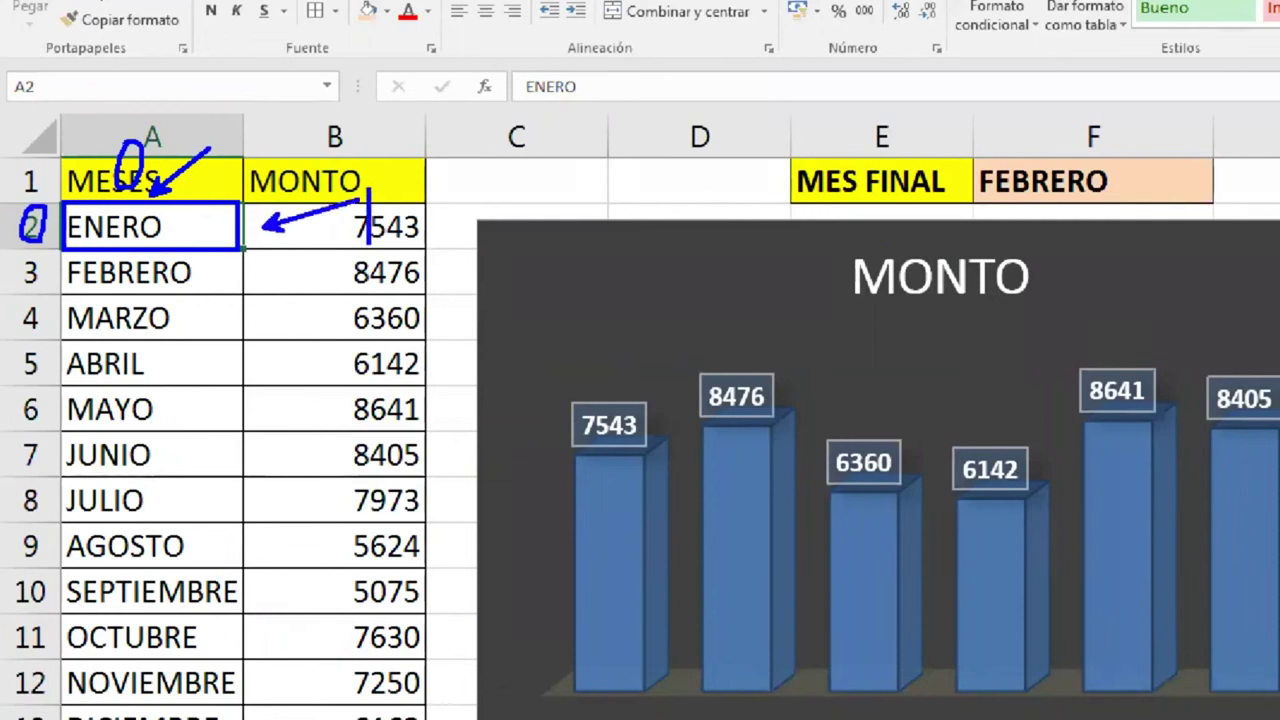
pyautogui.write('DES')
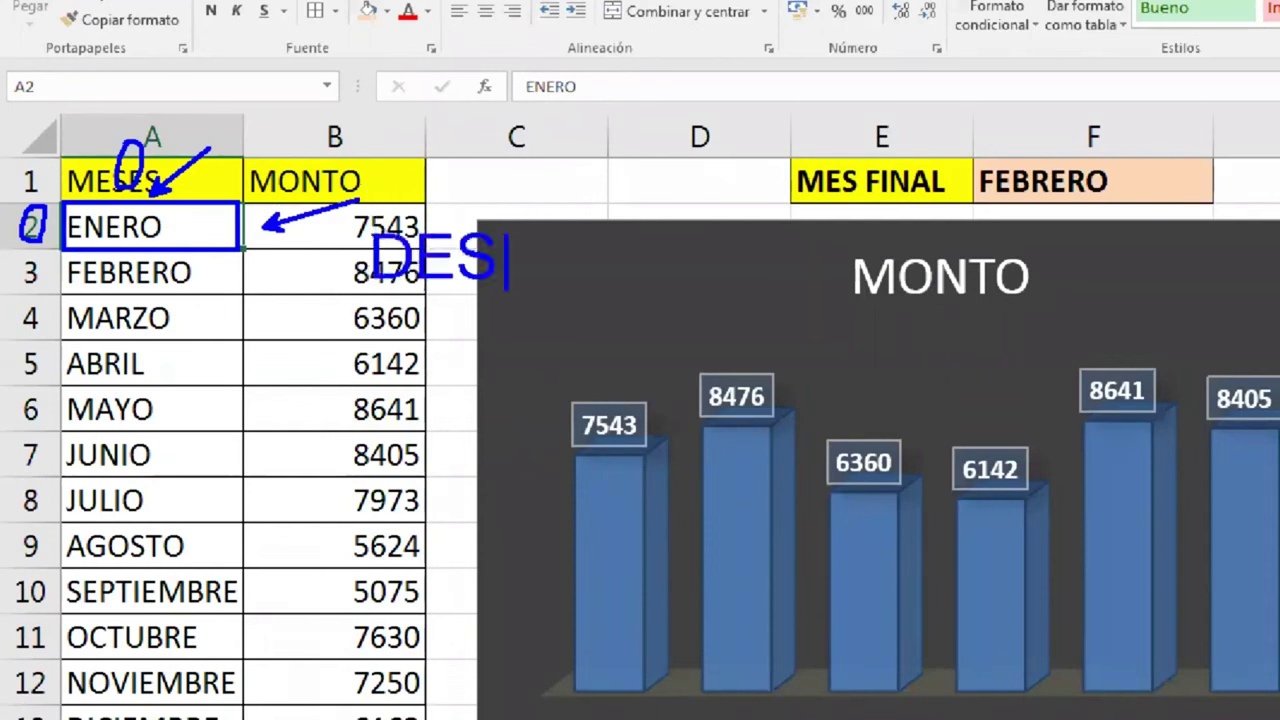
pyautogui.write('REF(')
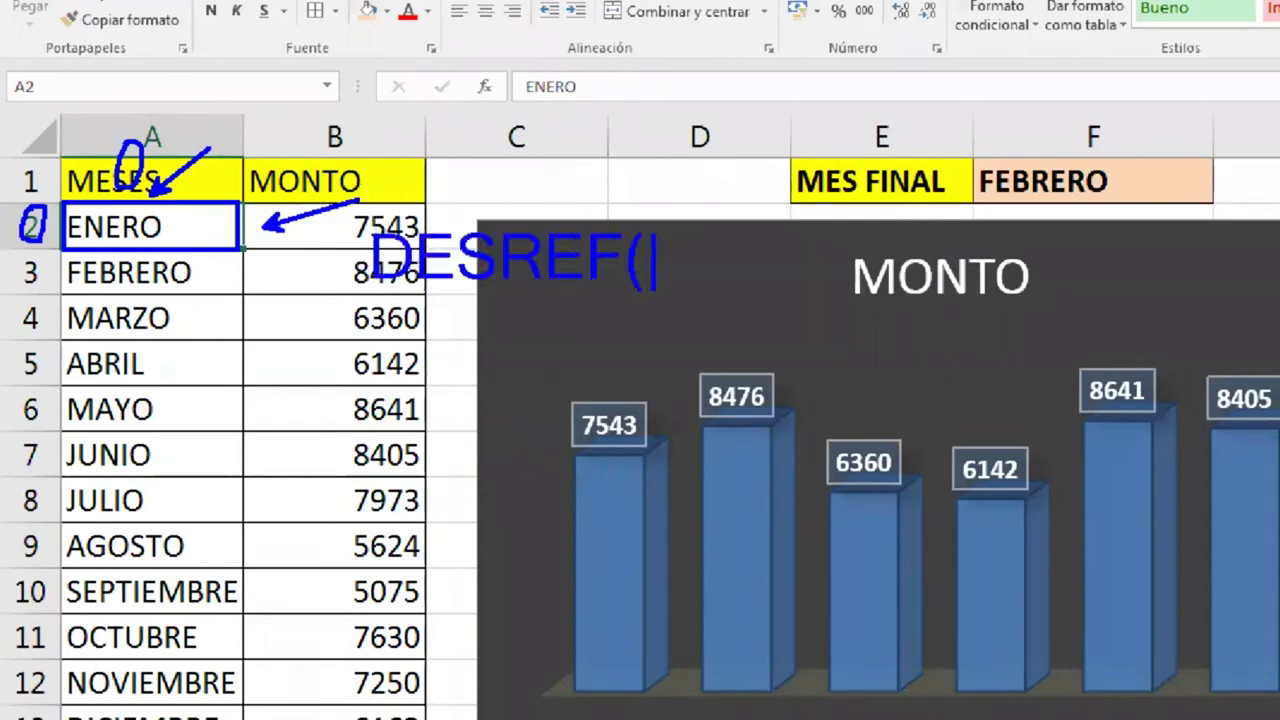
pyautogui.write('A2')
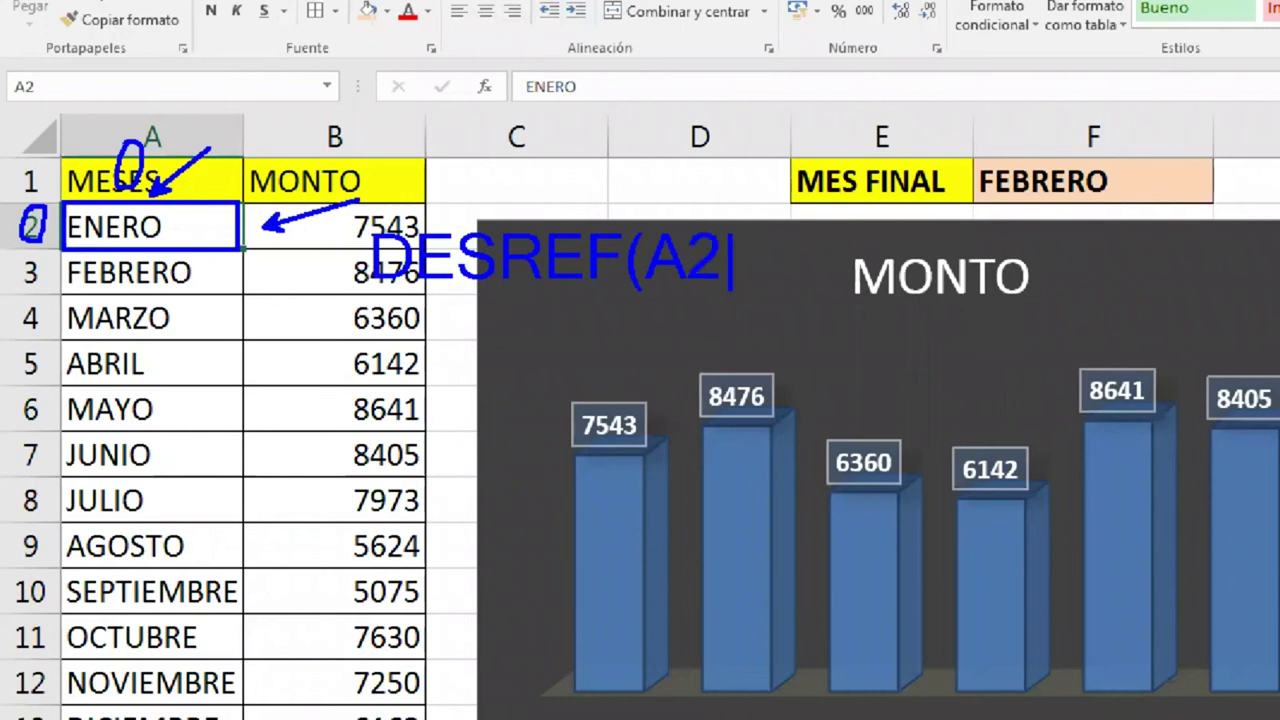
pyautogui.write(',0,0,')
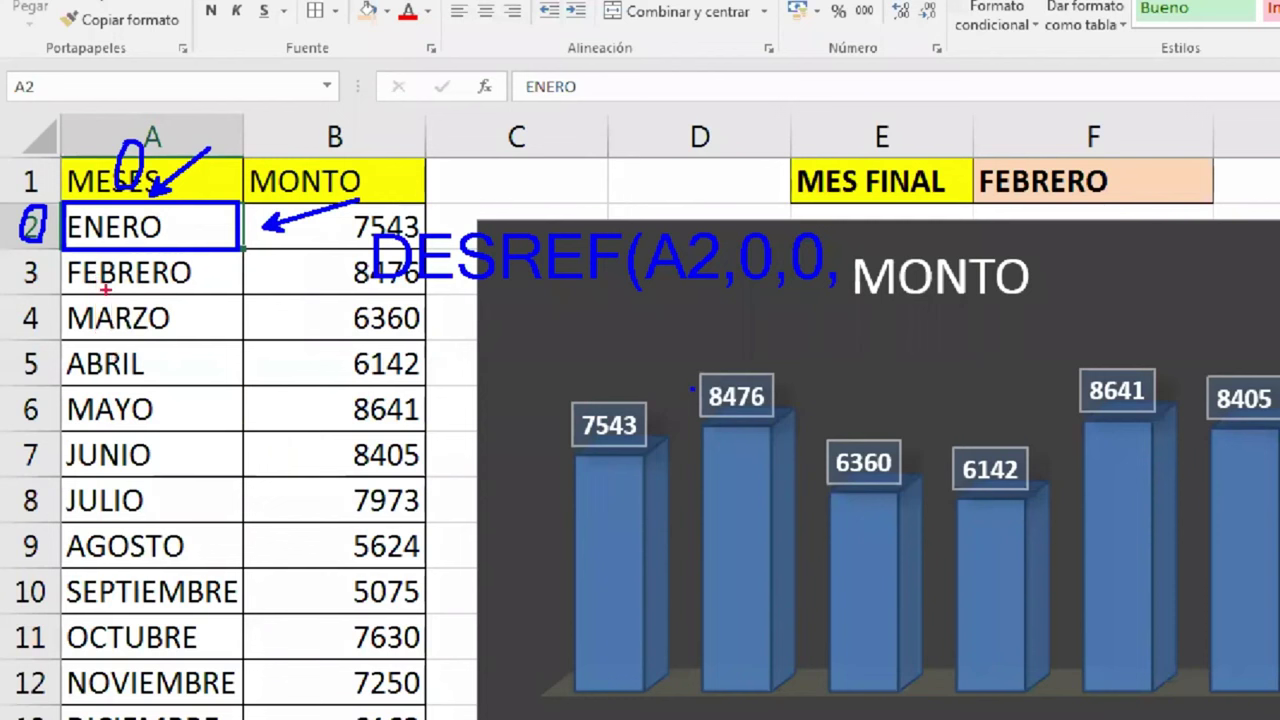
pyautogui.moveTo(60, 205); pyautogui.dragTo(242, 474)
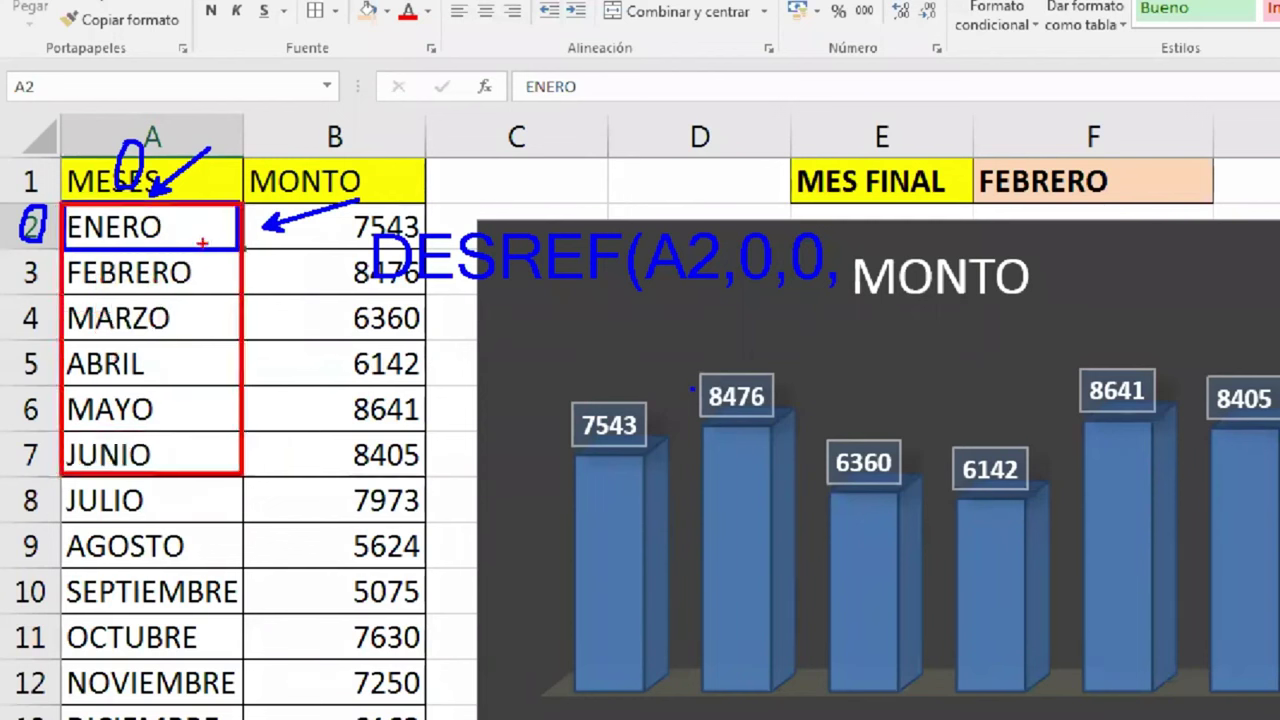
pyautogui.moveTo(200, 224)
pyautogui.mouseDown()
pyautogui.moveTo(216, 296)
pyautogui.moveTo(196, 372)
pyautogui.mouseUp()
pyautogui.moveTo(192, 358); pyautogui.dragTo(193, 392)
pyautogui.moveTo(180, 404)
pyautogui.mouseDown()
pyautogui.moveTo(204, 406)
pyautogui.moveTo(180, 432)
pyautogui.moveTo(186, 462)
pyautogui.mouseUp()
pyautogui.moveTo(903, 262); pyautogui.dragTo(903, 316)
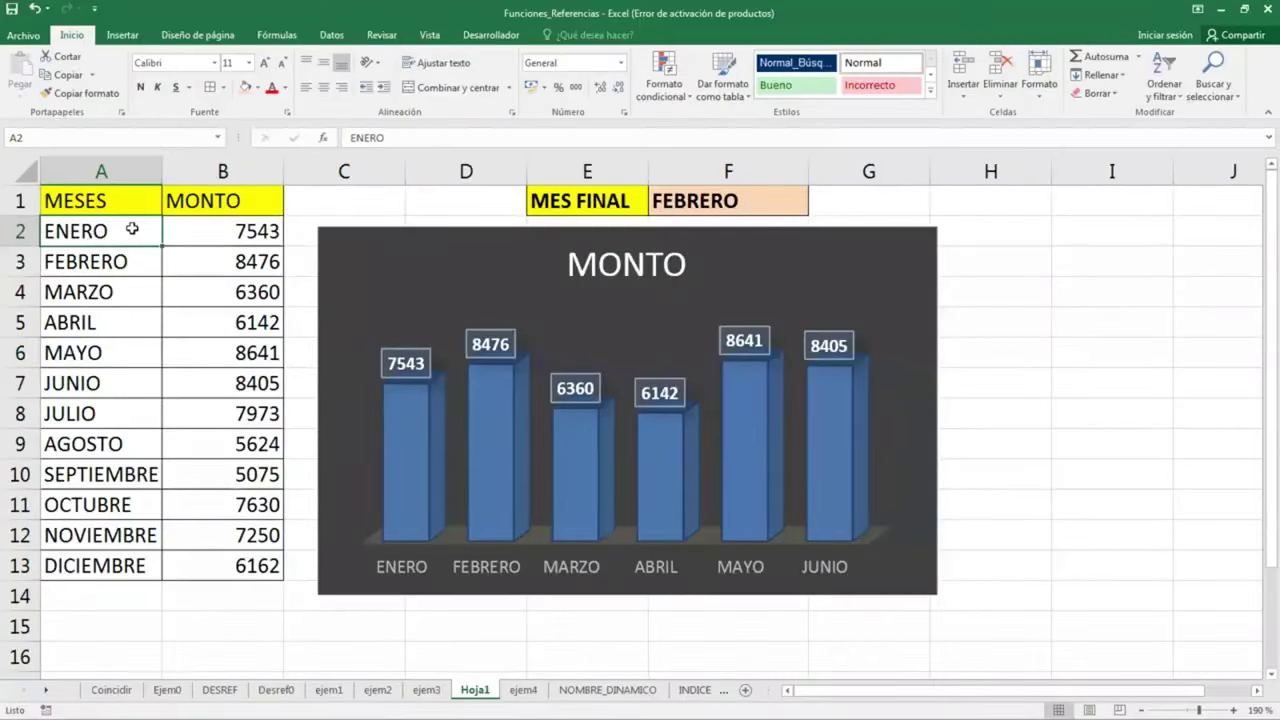
pyautogui.moveTo(134, 234); pyautogui.dragTo(132, 379)
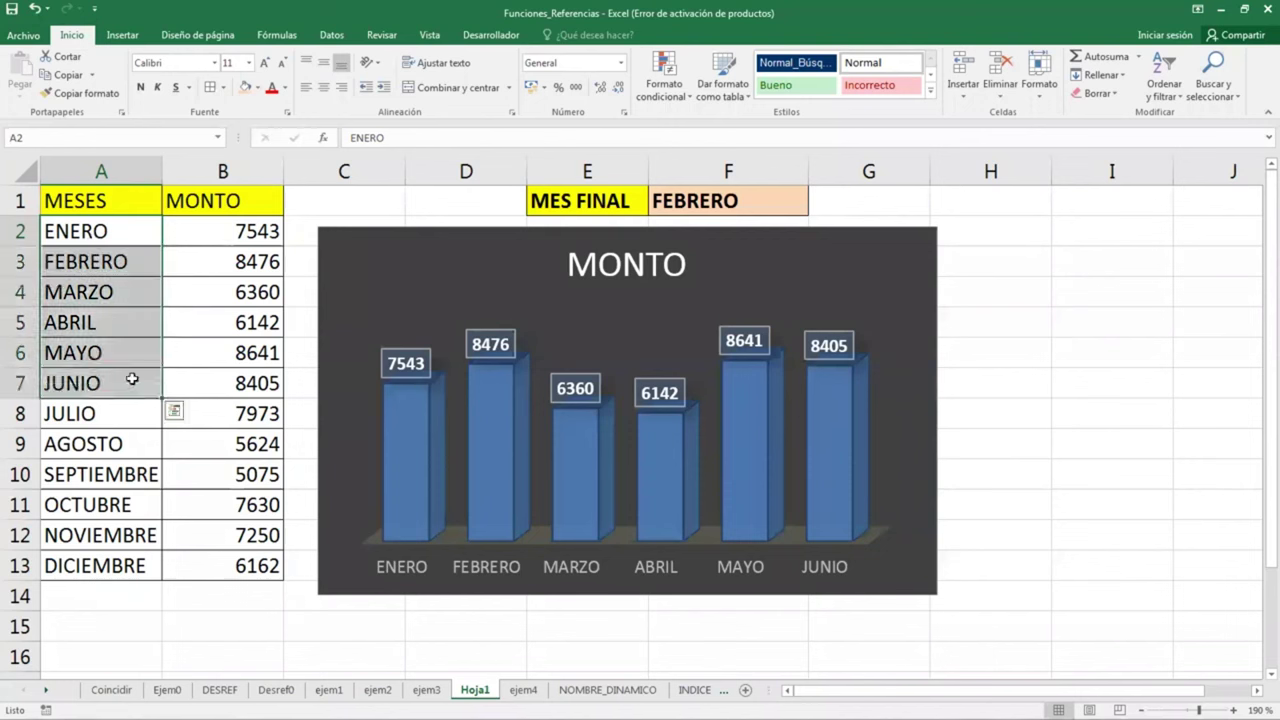
pyautogui.click(121, 233)
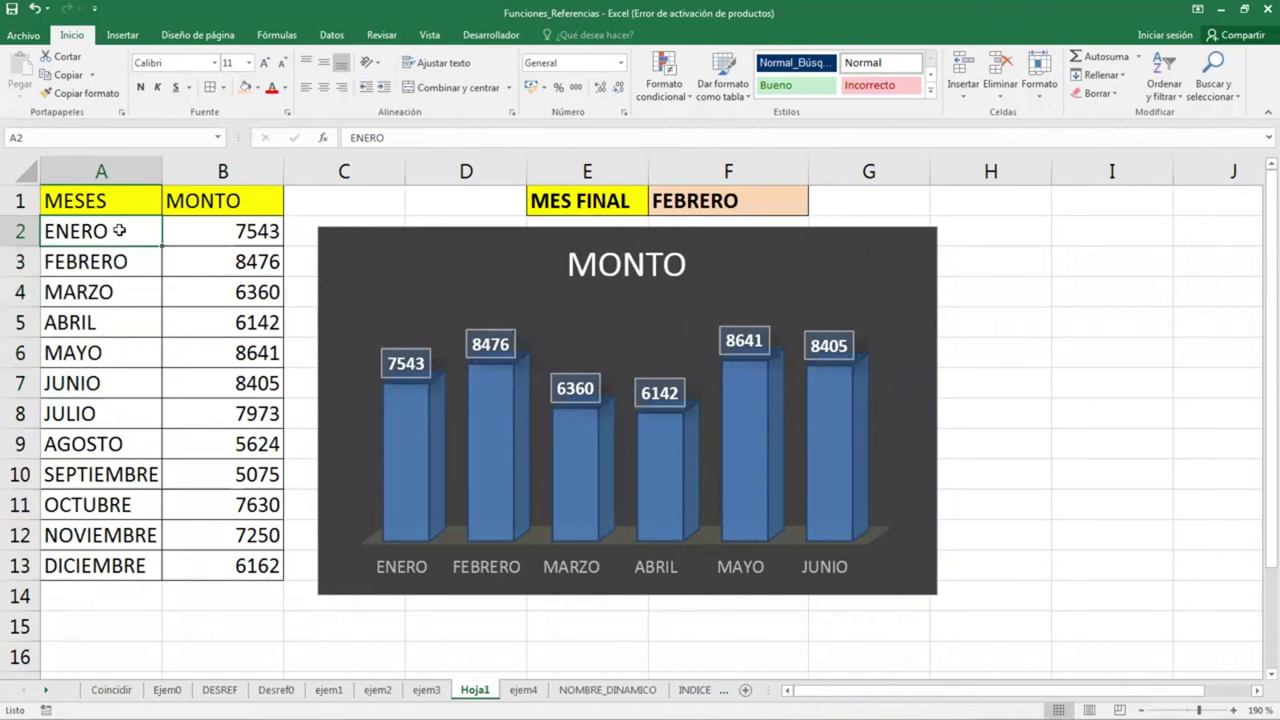
pyautogui.moveTo(119, 231)
pyautogui.mouseDown()
pyautogui.moveTo(119, 352)
pyautogui.moveTo(121, 255)
pyautogui.mouseUp()
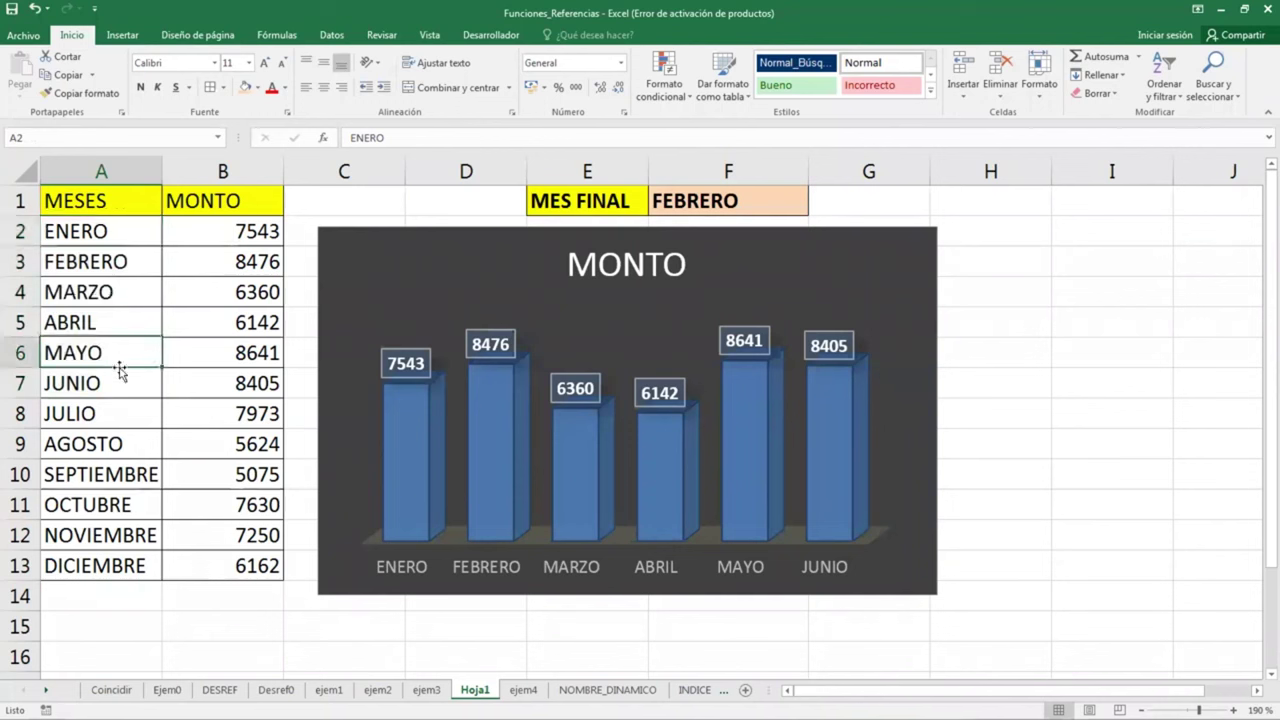
pyautogui.click(116, 232)
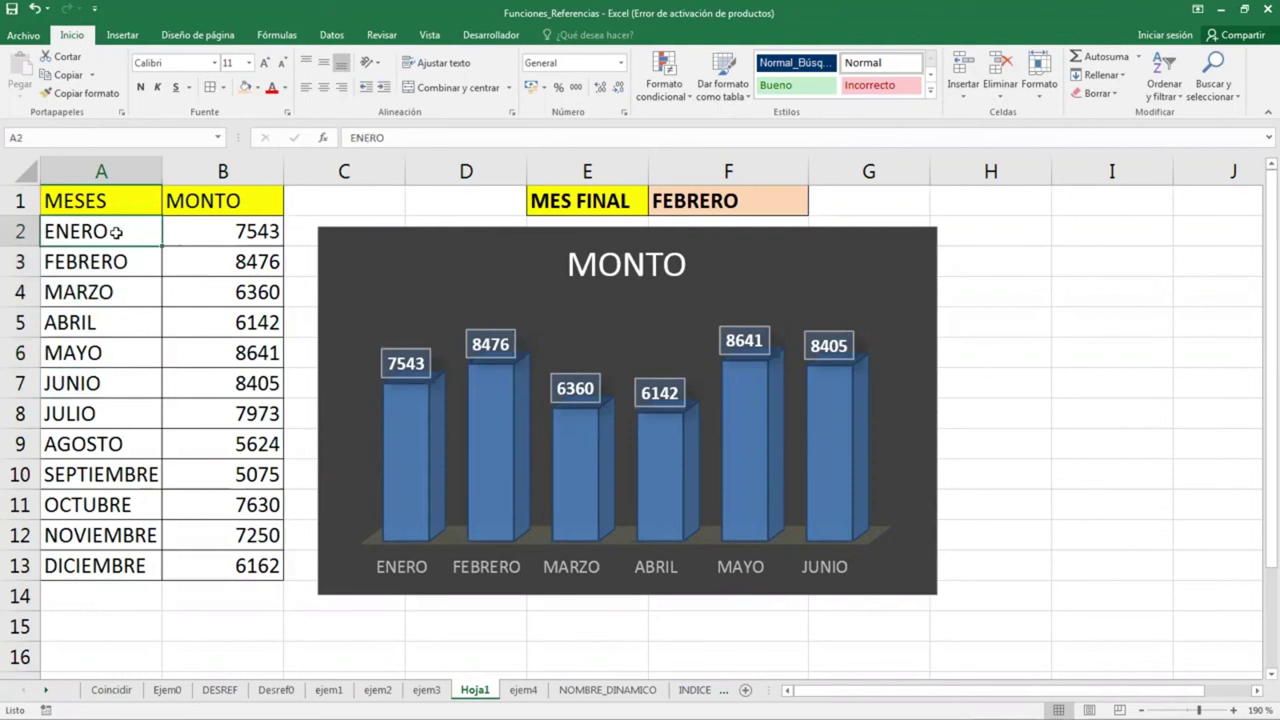
pyautogui.moveTo(116, 232)
pyautogui.mouseDown()
pyautogui.moveTo(116, 505)
pyautogui.moveTo(105, 507)
pyautogui.moveTo(104, 408)
pyautogui.mouseUp()
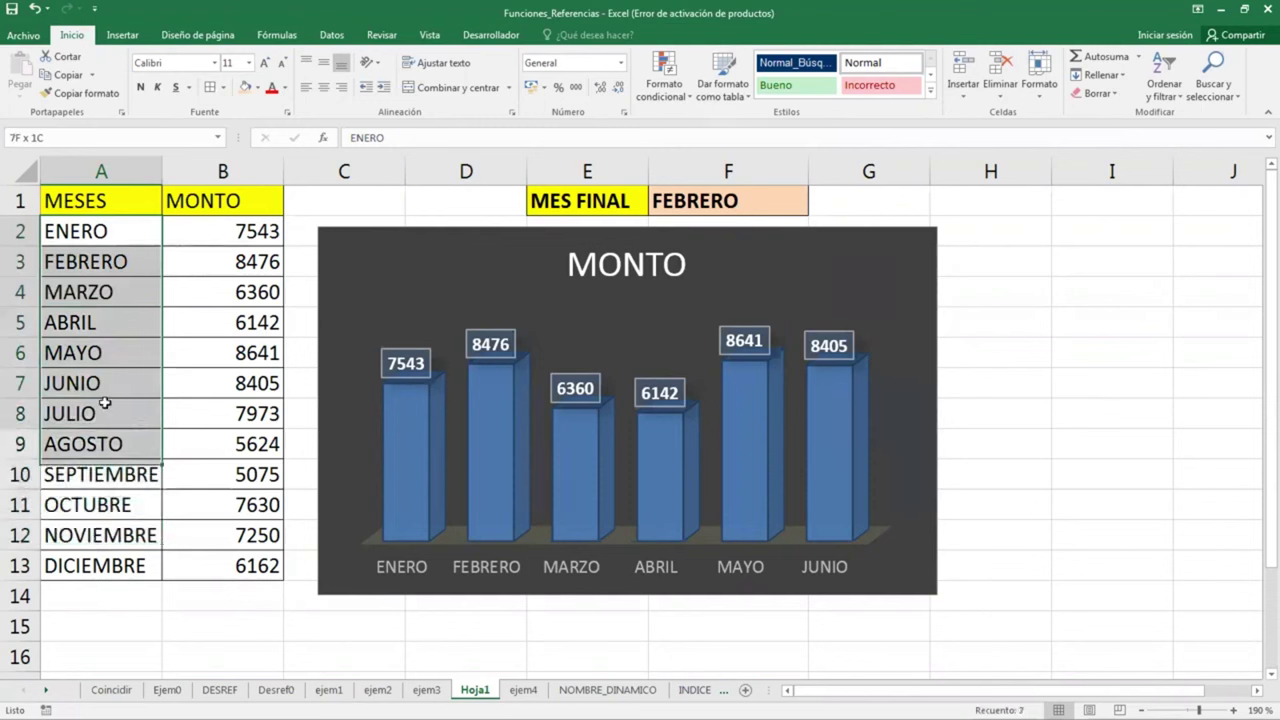
pyautogui.click(102, 411)
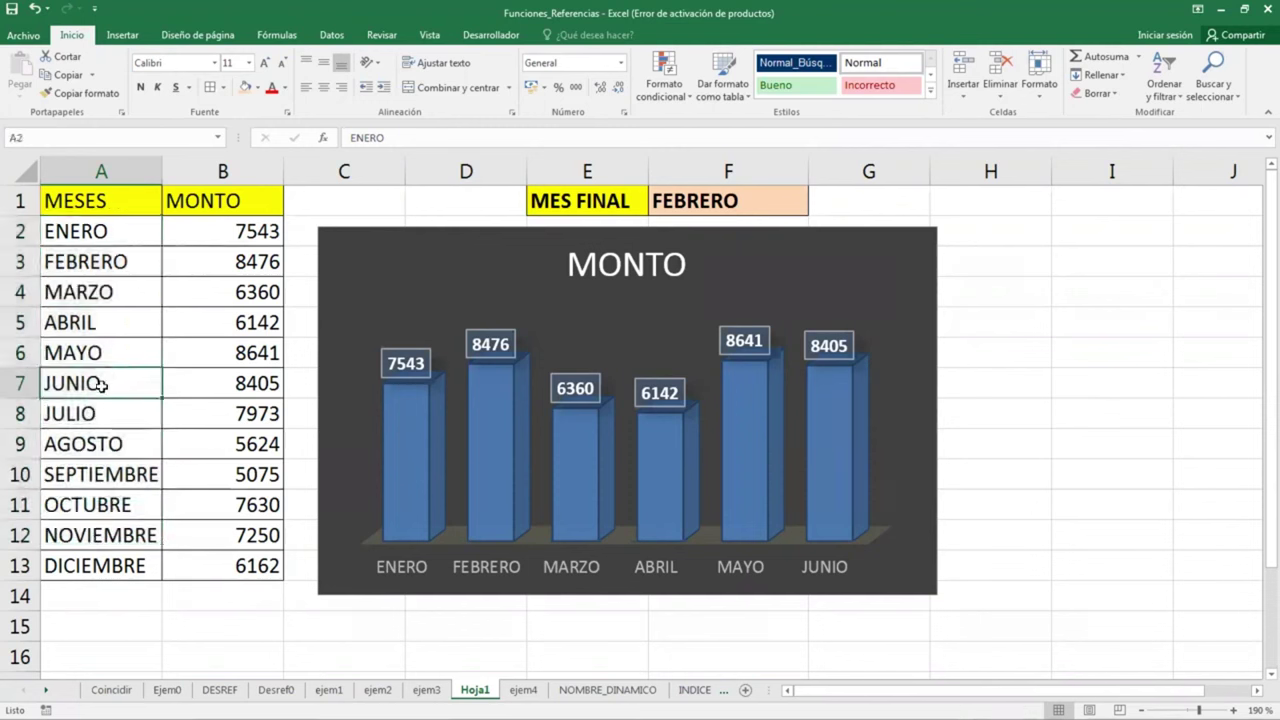
pyautogui.click(103, 384)
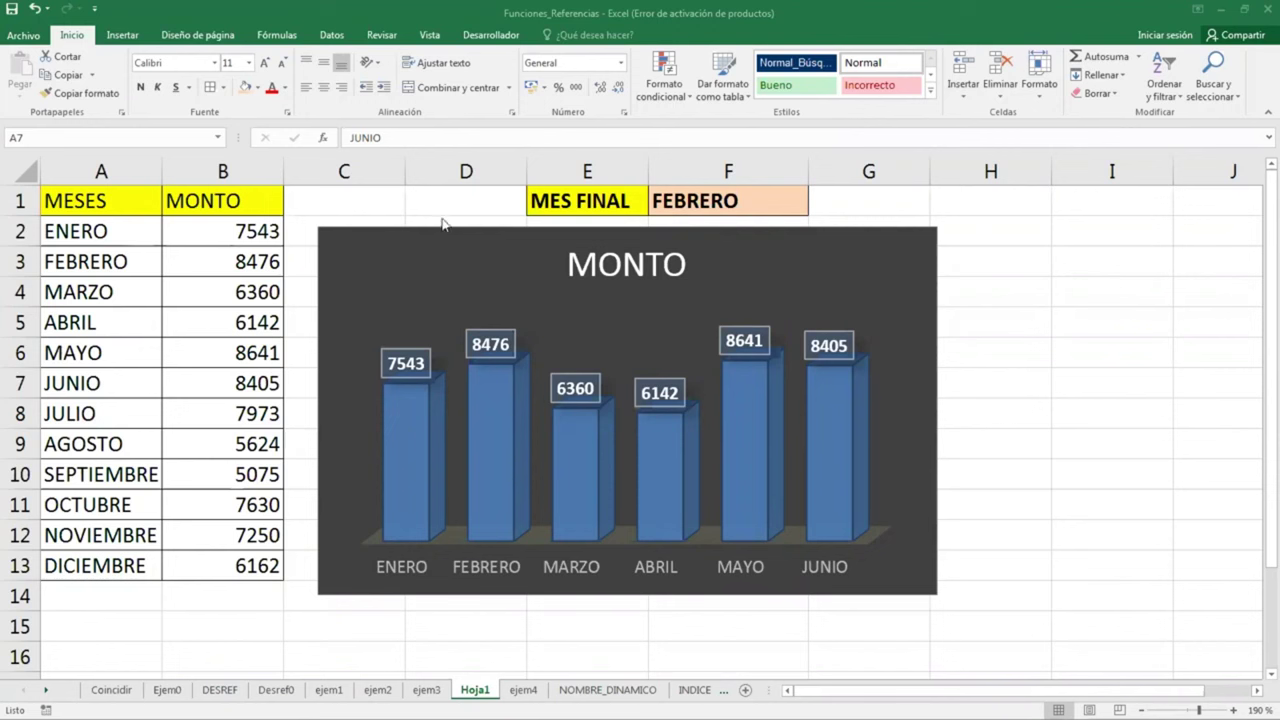
# From the Name Manager, start a new name called MES
pyautogui.click(278, 36)
pyautogui.click(517, 75)
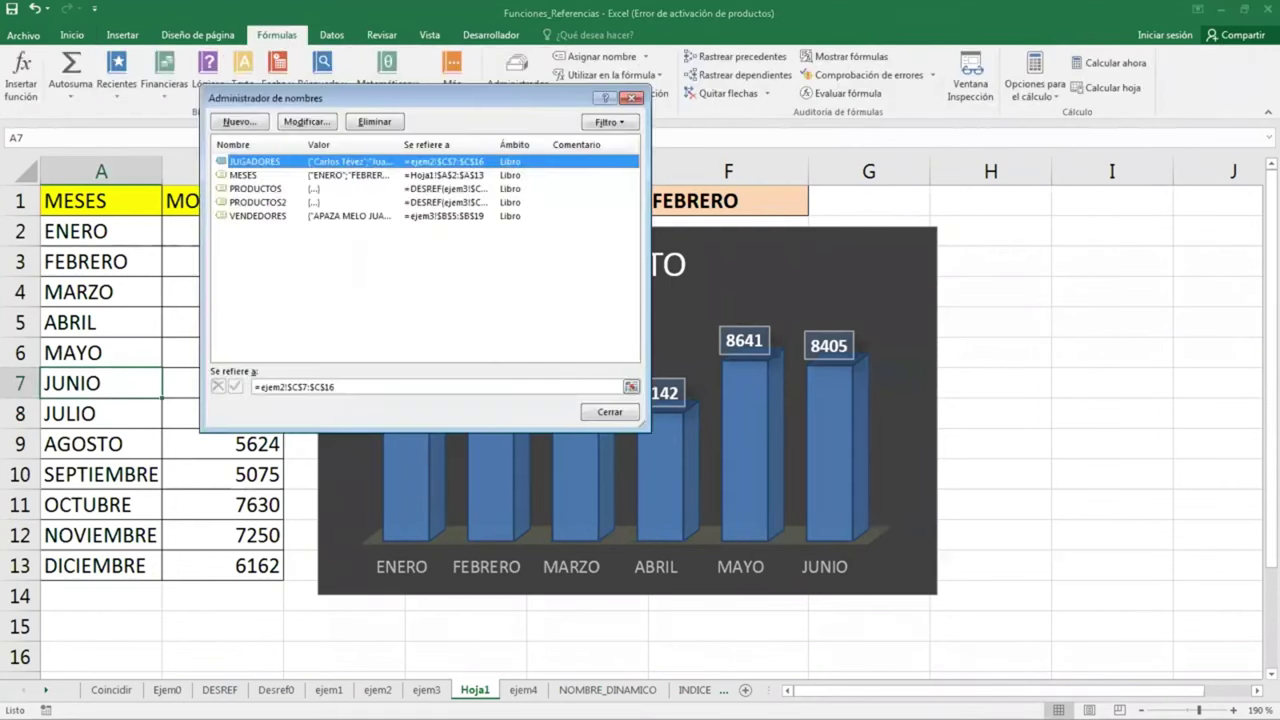
pyautogui.moveTo(300, 98); pyautogui.dragTo(400, 168)
pyautogui.click(339, 191)
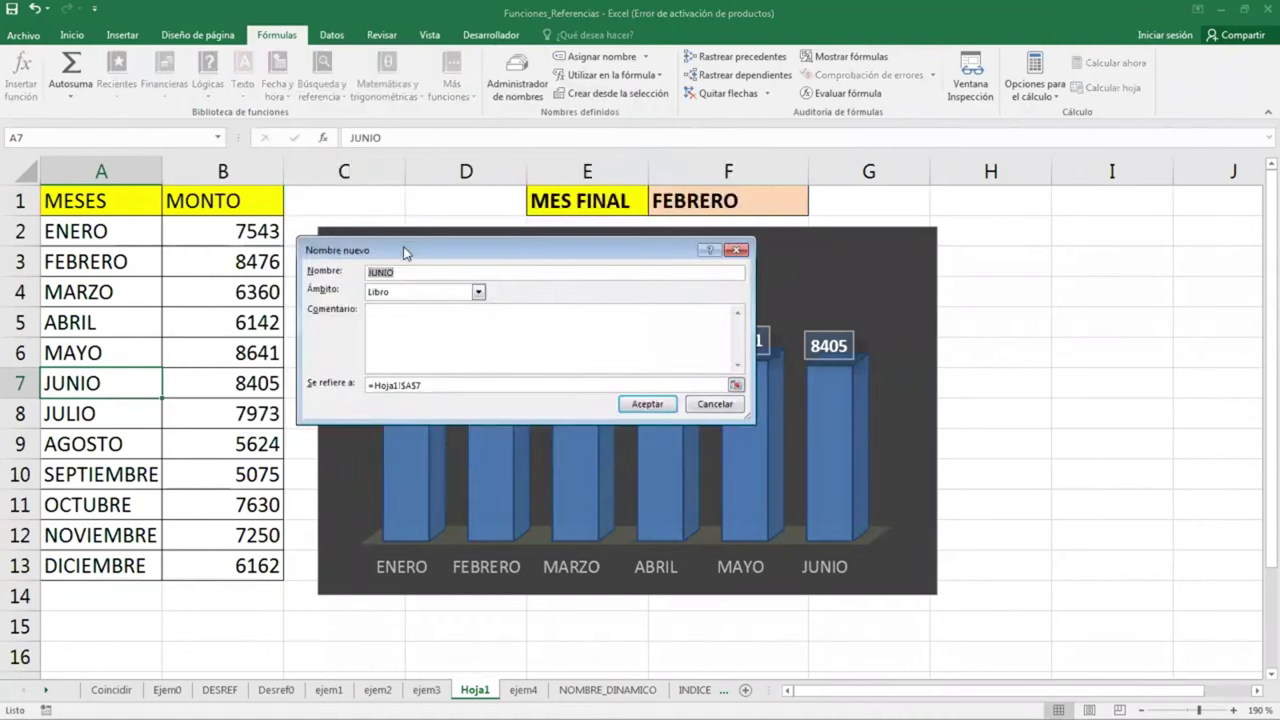
pyautogui.moveTo(406, 252); pyautogui.dragTo(447, 281)
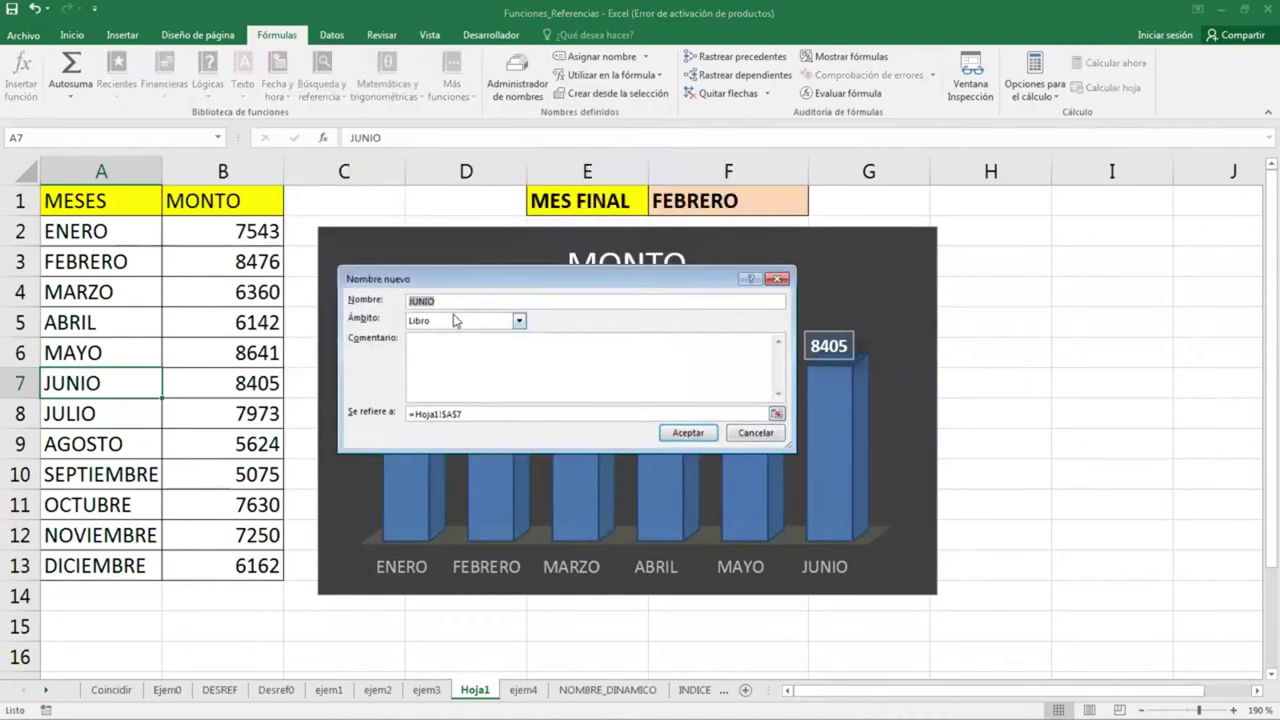
pyautogui.write('MES')
# Set MES to refer to =DESREF(Hoja1!$A$2,0,0,COINCIDIR(Hoja1!$F$1,MESES,0),1)
pyautogui.moveTo(480, 414); pyautogui.dragTo(383, 420)
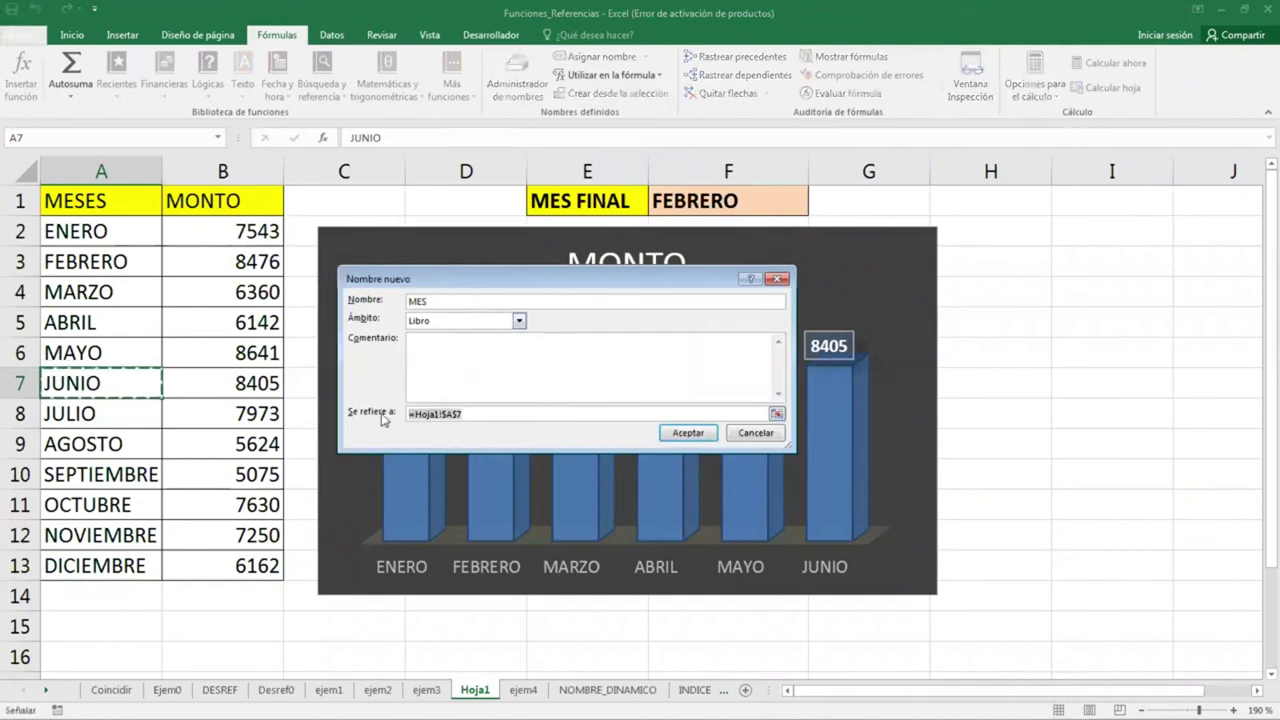
pyautogui.write('=DES')
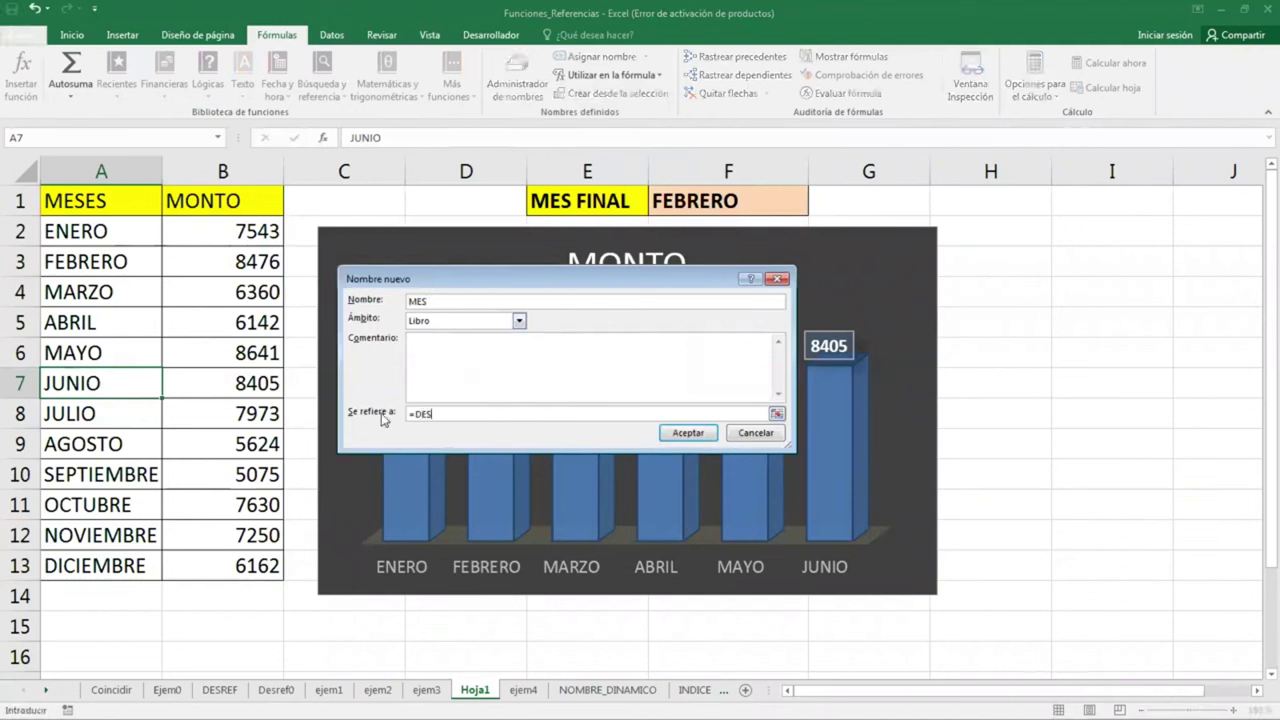
pyautogui.write('REF')
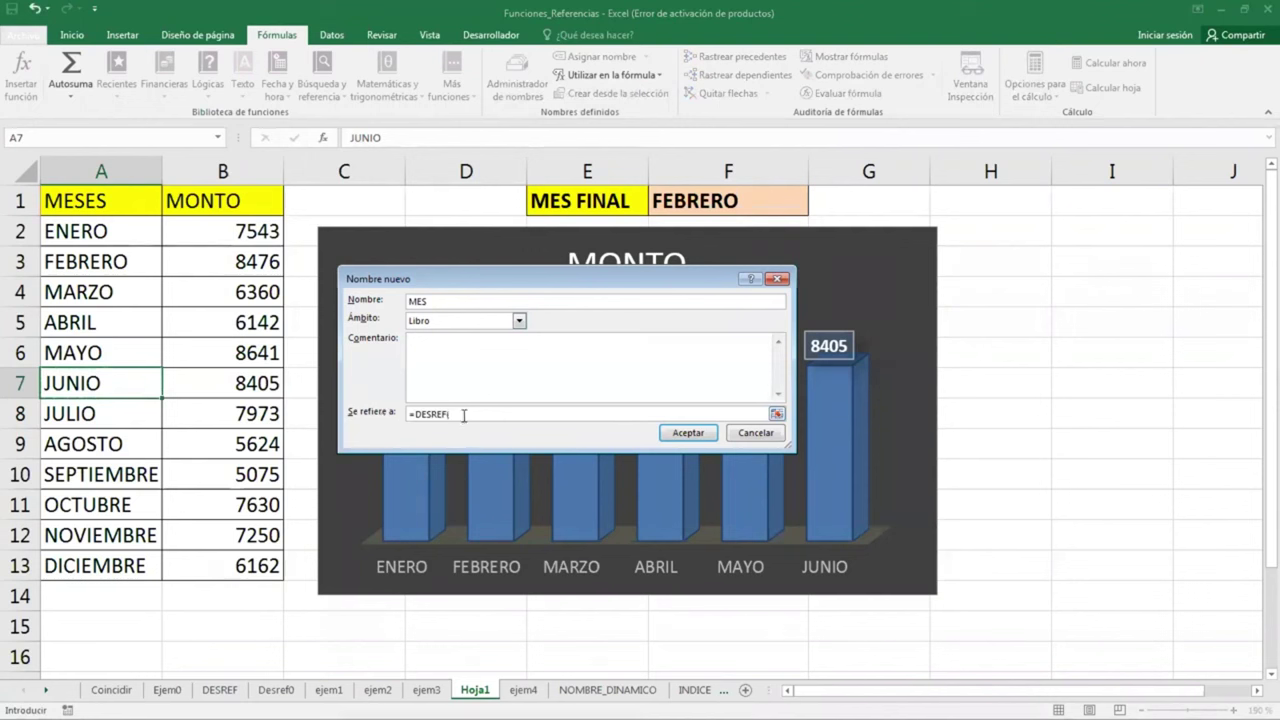
pyautogui.write('(')
pyautogui.click(137, 237)
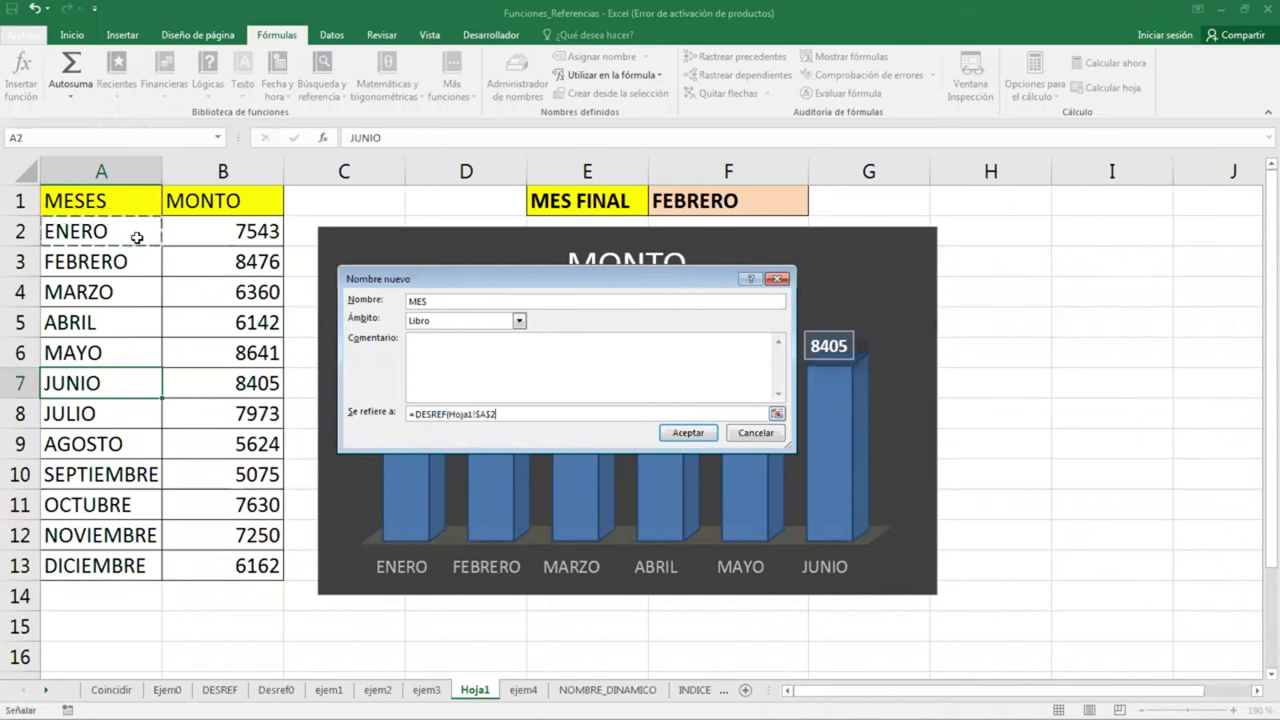
pyautogui.write(',')
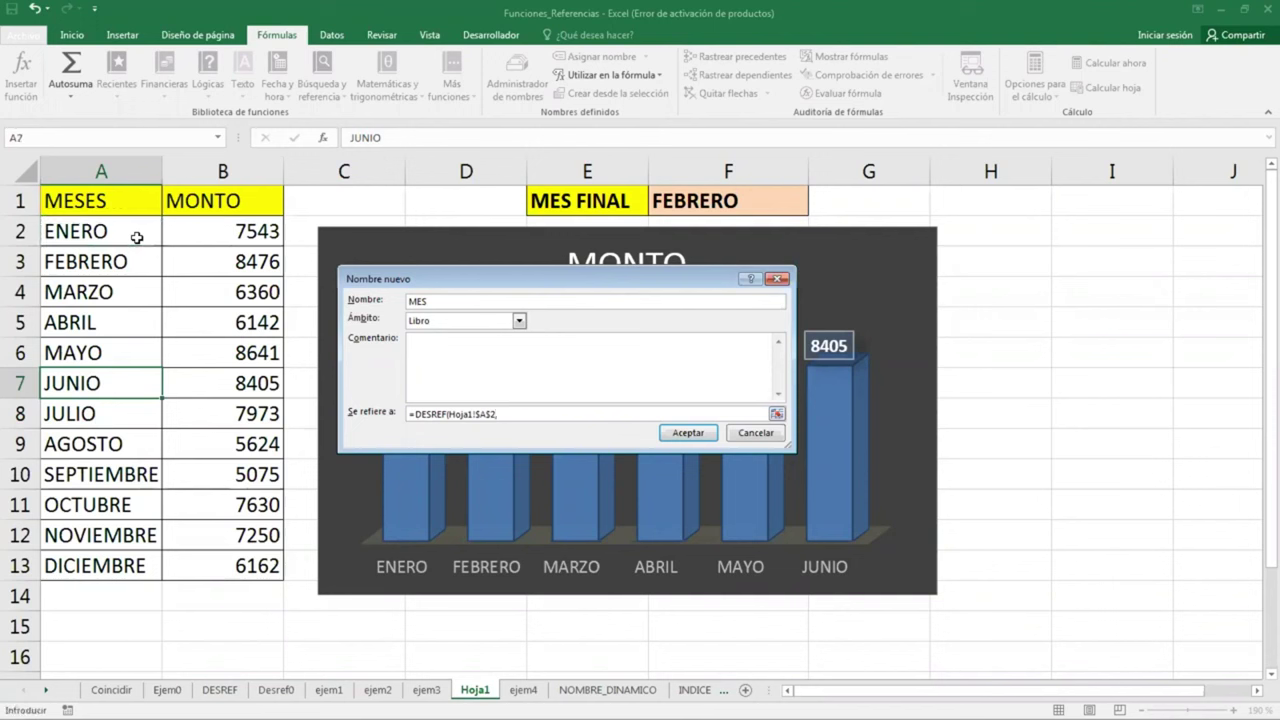
pyautogui.write('0')
pyautogui.write(',0')
pyautogui.write(',')
pyautogui.write('COINC')
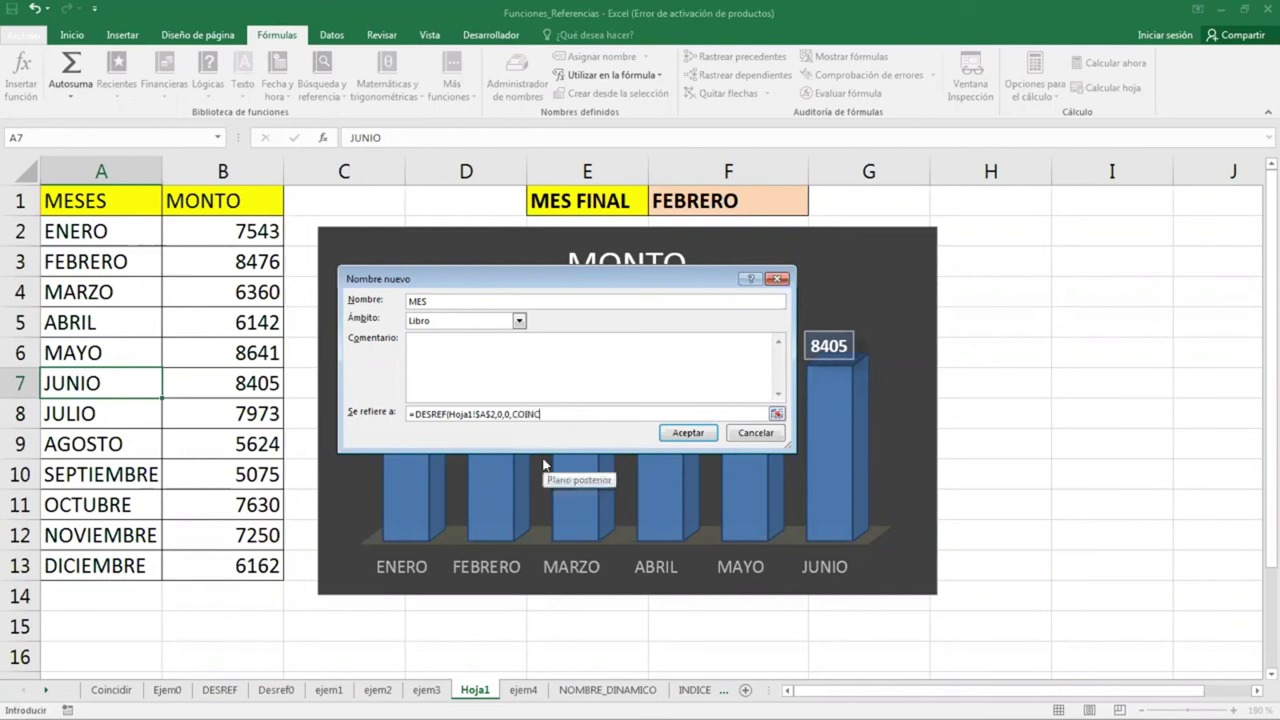
pyautogui.write('IDIR(')
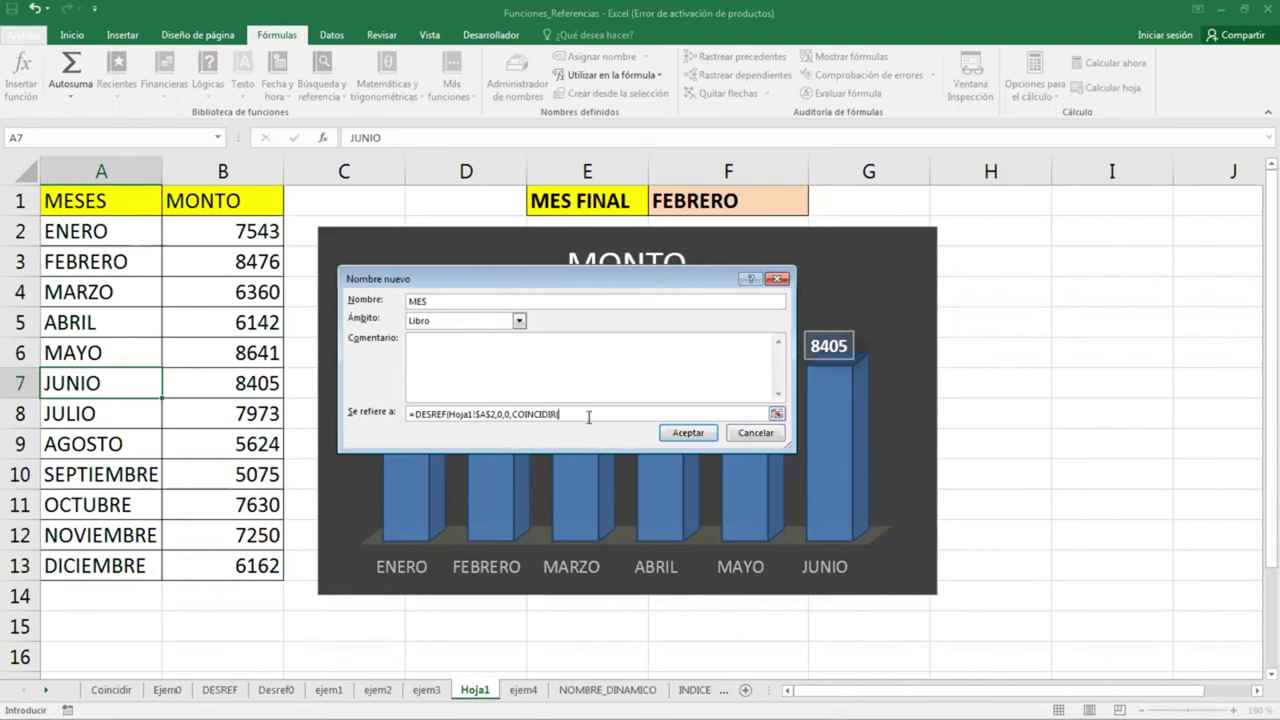
pyautogui.click(707, 201)
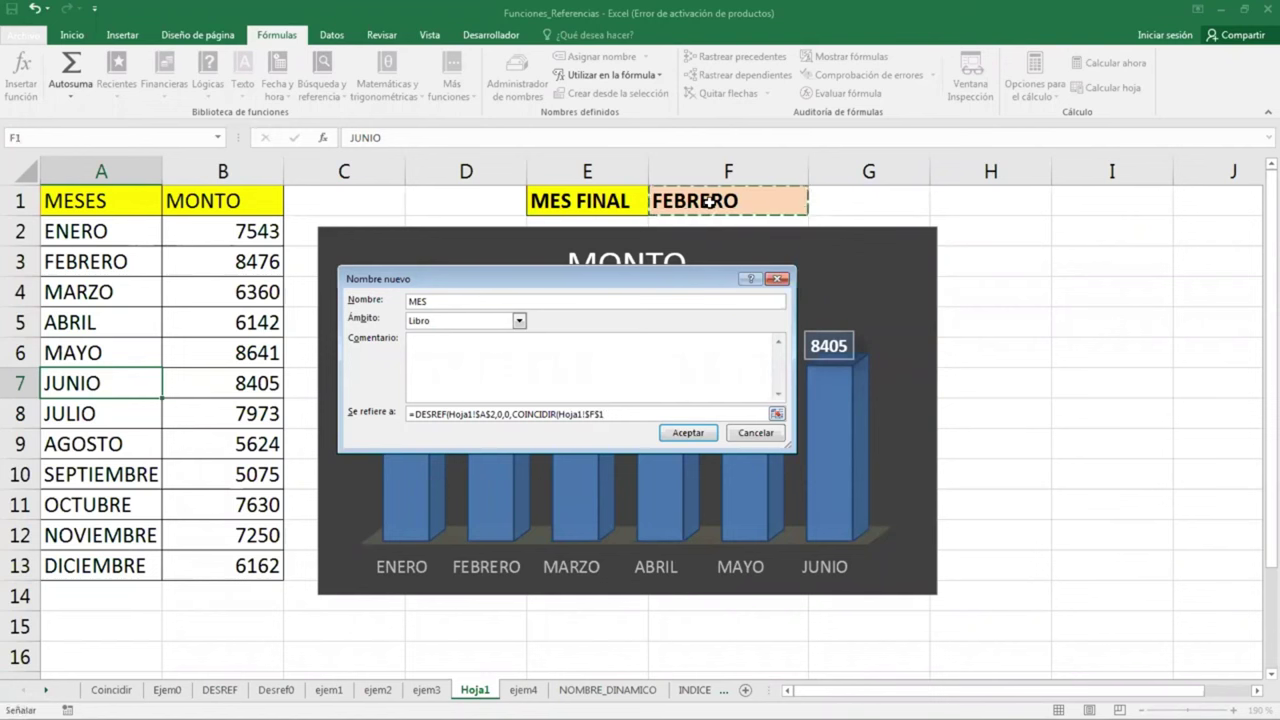
pyautogui.write(',')
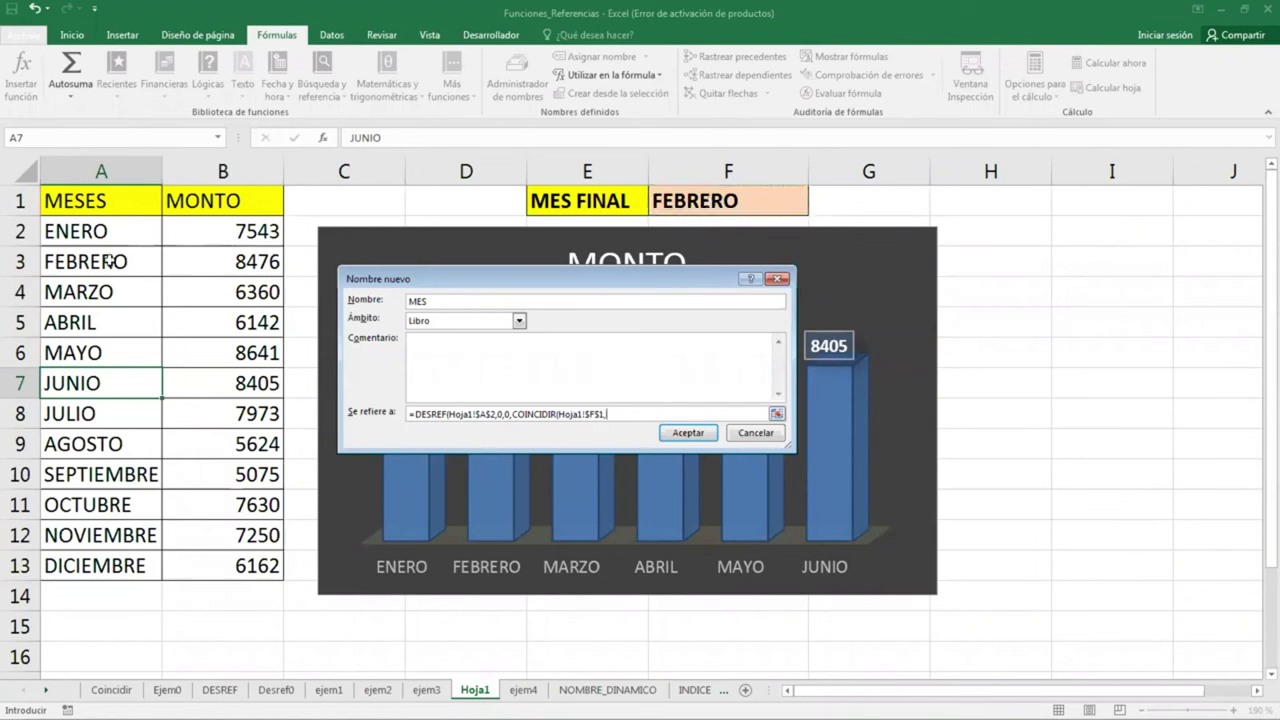
pyautogui.write('MESE')
pyautogui.write('S,0')
pyautogui.write('),')
pyautogui.write('1)')
# Copy the MES formula text and save the name
pyautogui.moveTo(655, 414); pyautogui.dragTo(403, 416)
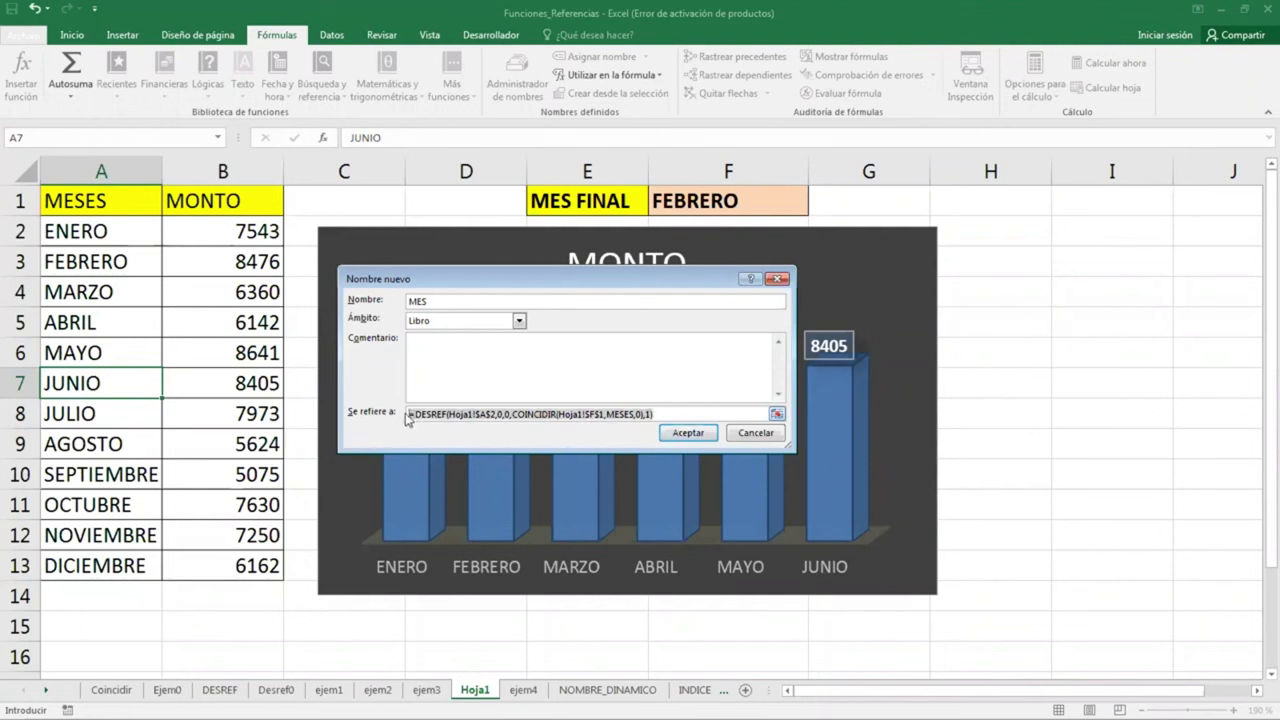
pyautogui.rightClick(412, 412)
pyautogui.click(440, 442)
pyautogui.click(662, 414)
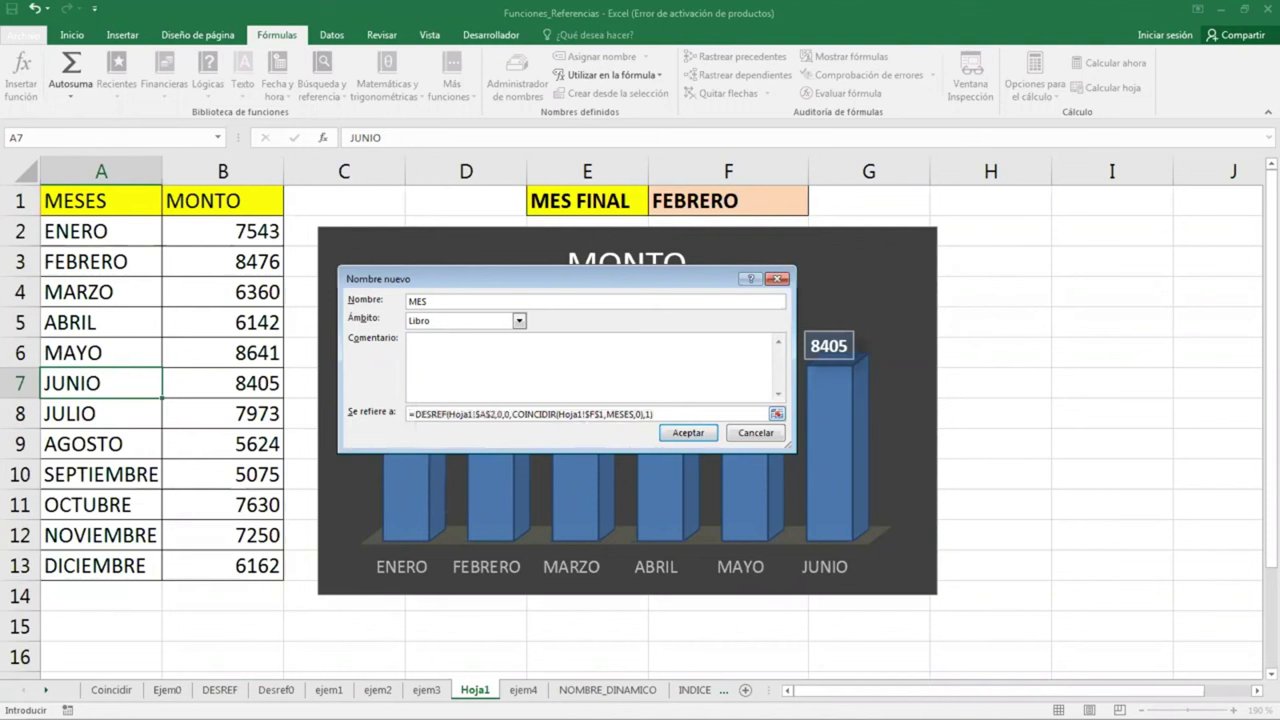
pyautogui.hotkey('alt', 'Tab')
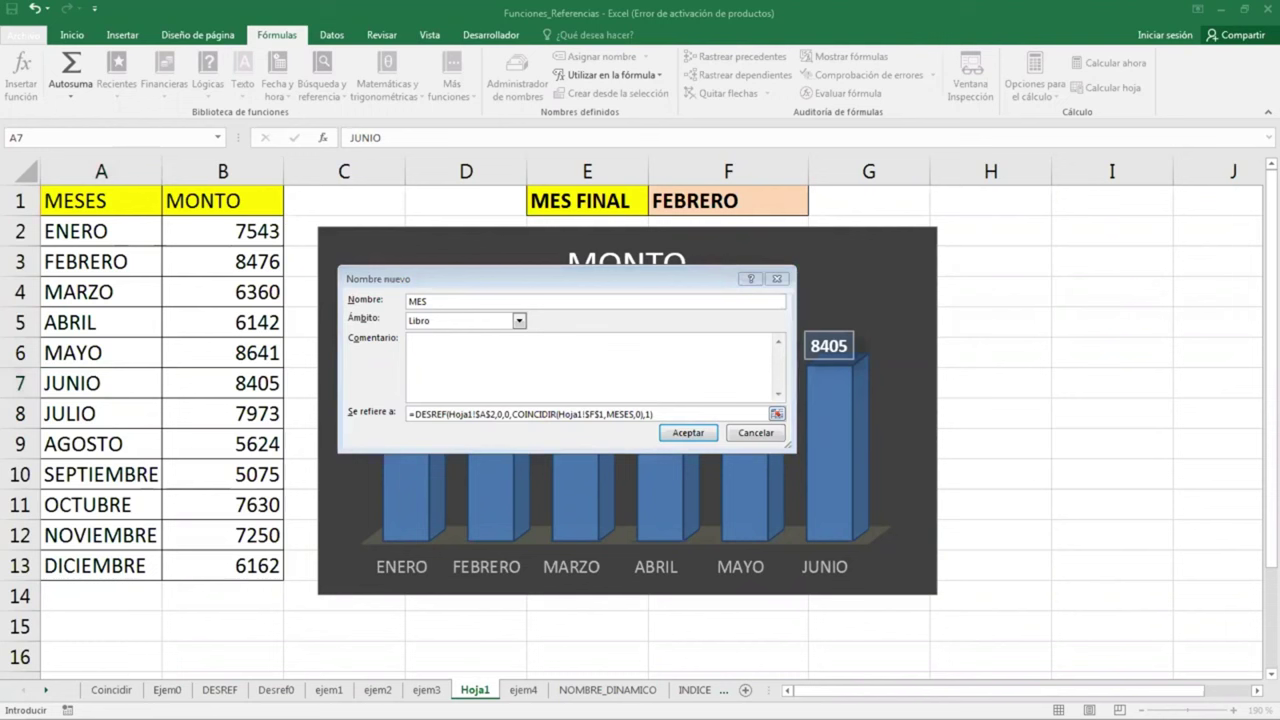
pyautogui.click(698, 415)
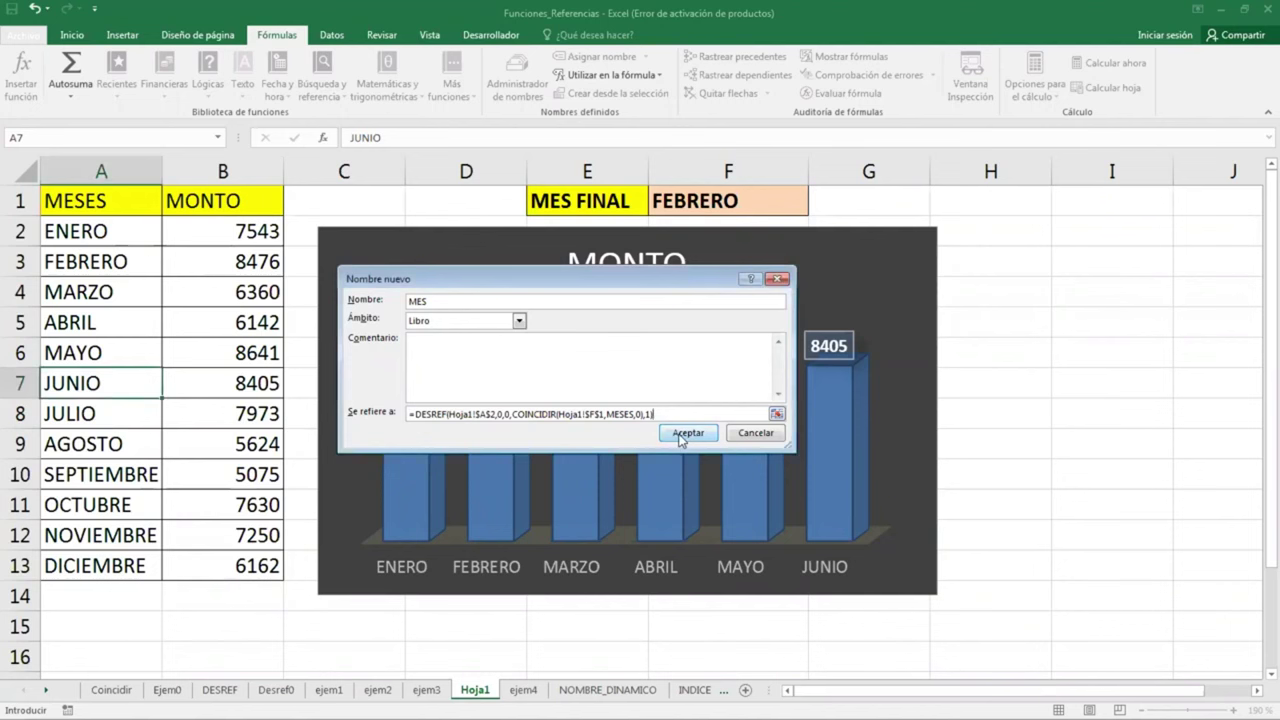
pyautogui.click(684, 434)
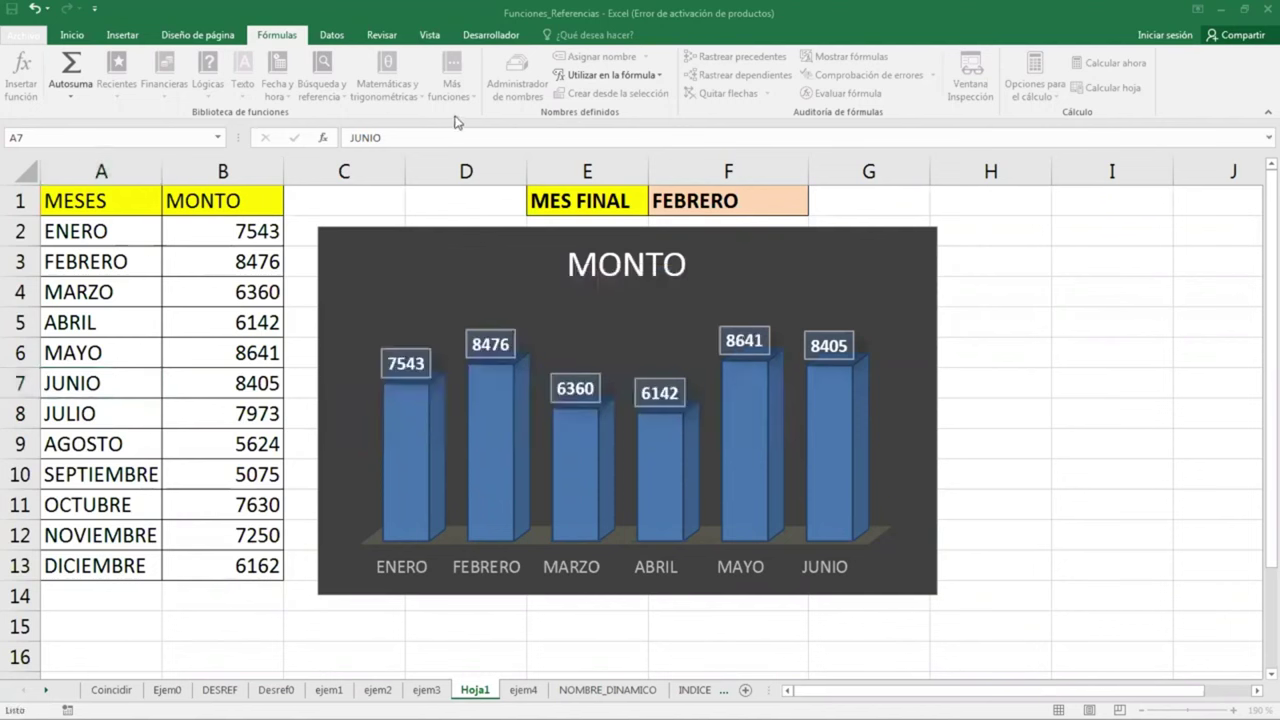
# Open the Name Manager with Ctrl+F3 and start a new name MONTO beginning =DESREF
pyautogui.hotkey('ctrl', 'F3')
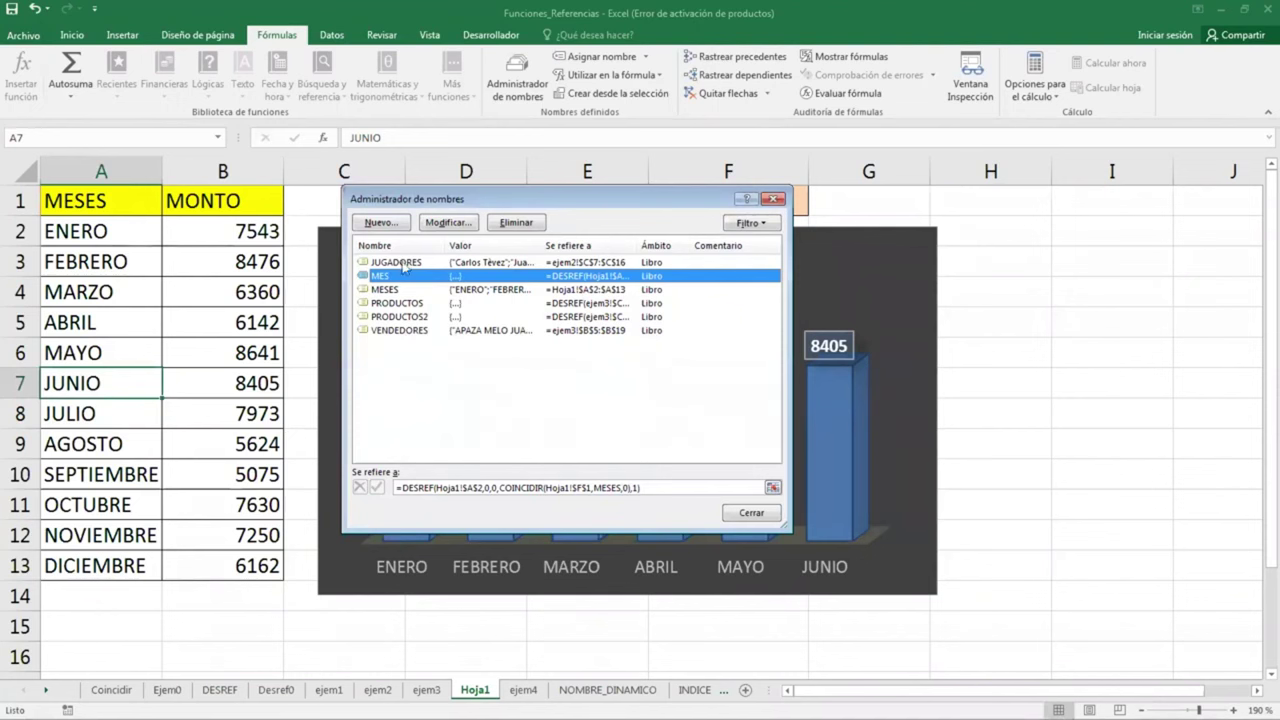
pyautogui.click(396, 224)
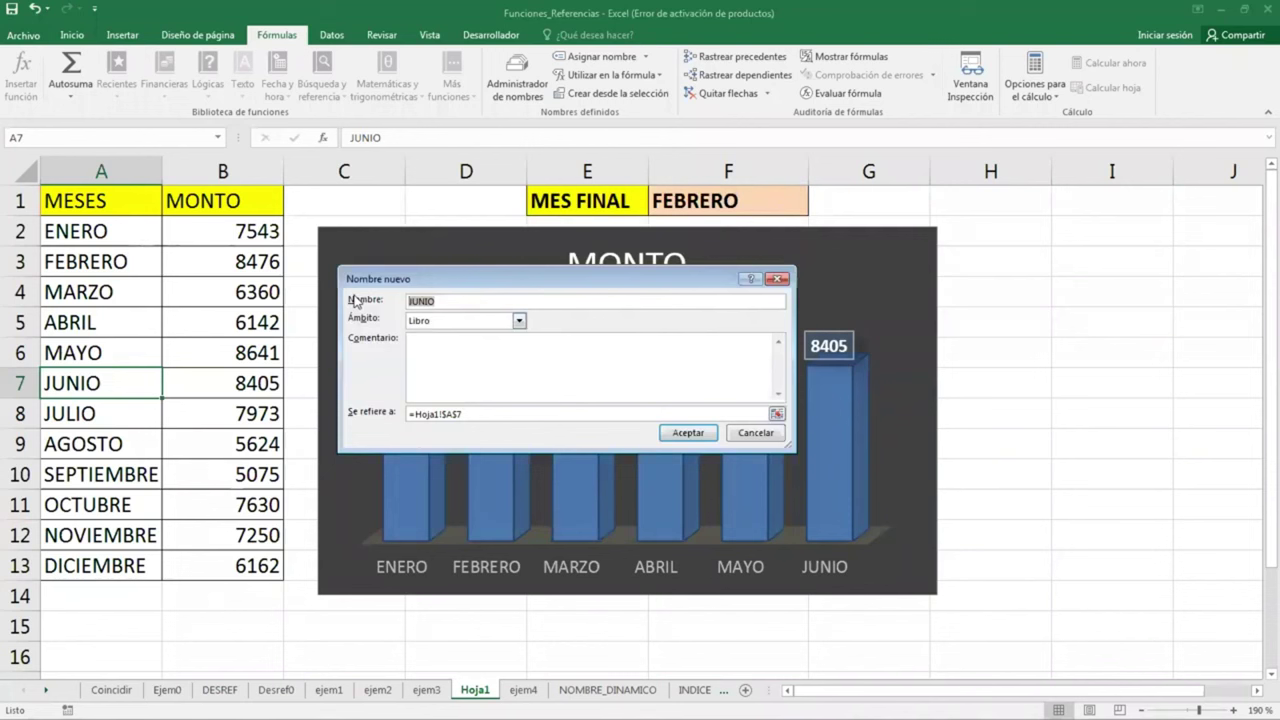
pyautogui.write('MONTO')
pyautogui.moveTo(477, 412); pyautogui.dragTo(397, 418)
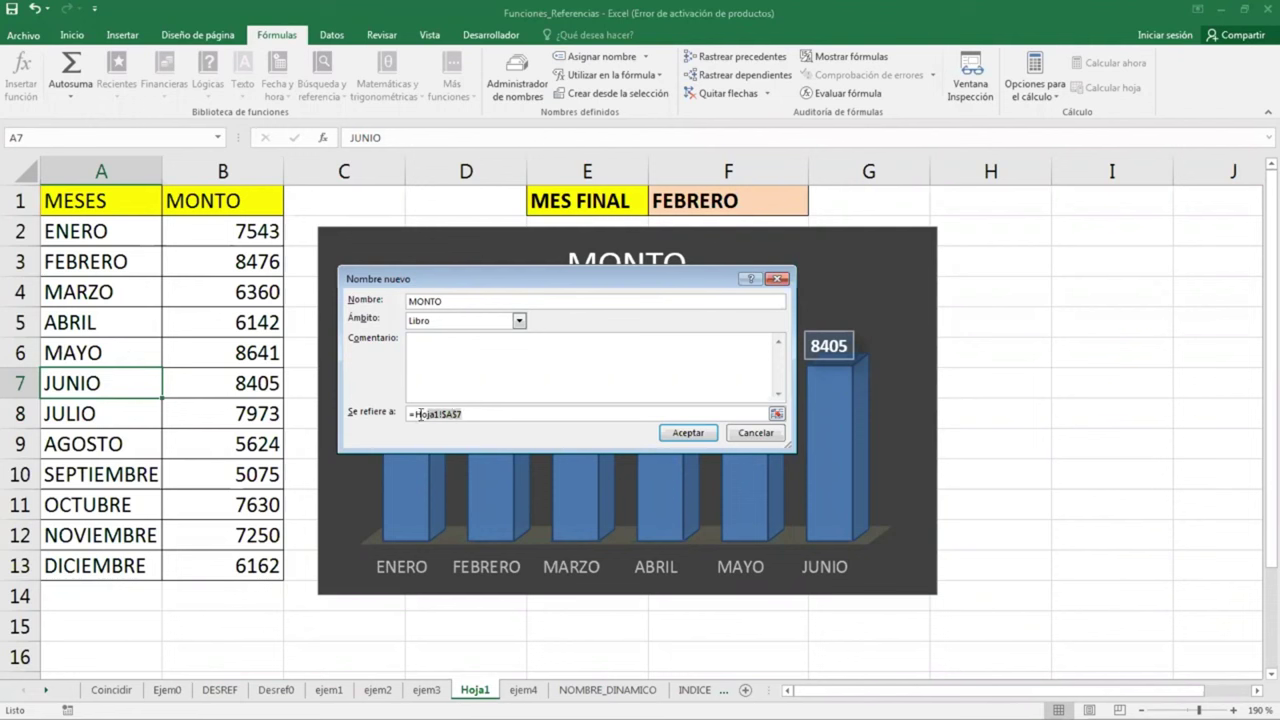
pyautogui.write('=')
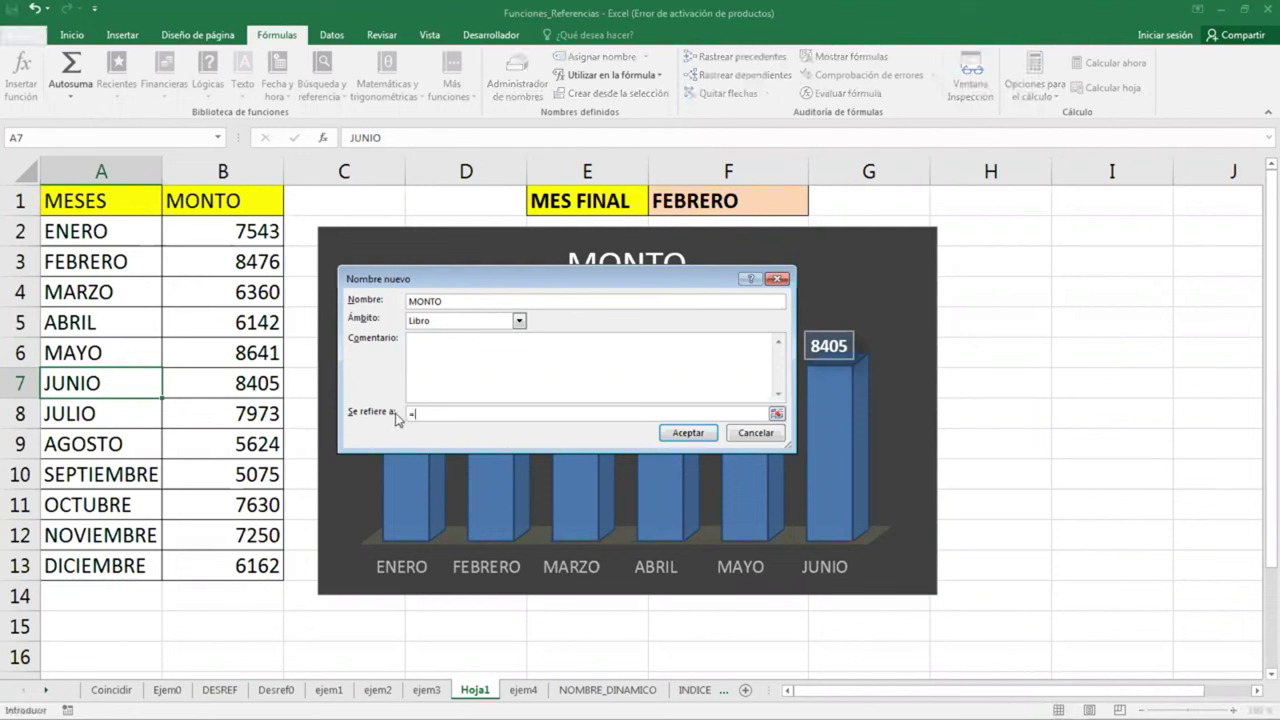
pyautogui.write('DESREF(')
# Complete MONTO's reference as =DESREF(Hoja1!$B$2,0,0,COINCIDIR(Hoja1!$F$1,MESES,0),1)
pyautogui.click(182, 234)
pyautogui.write('0,')
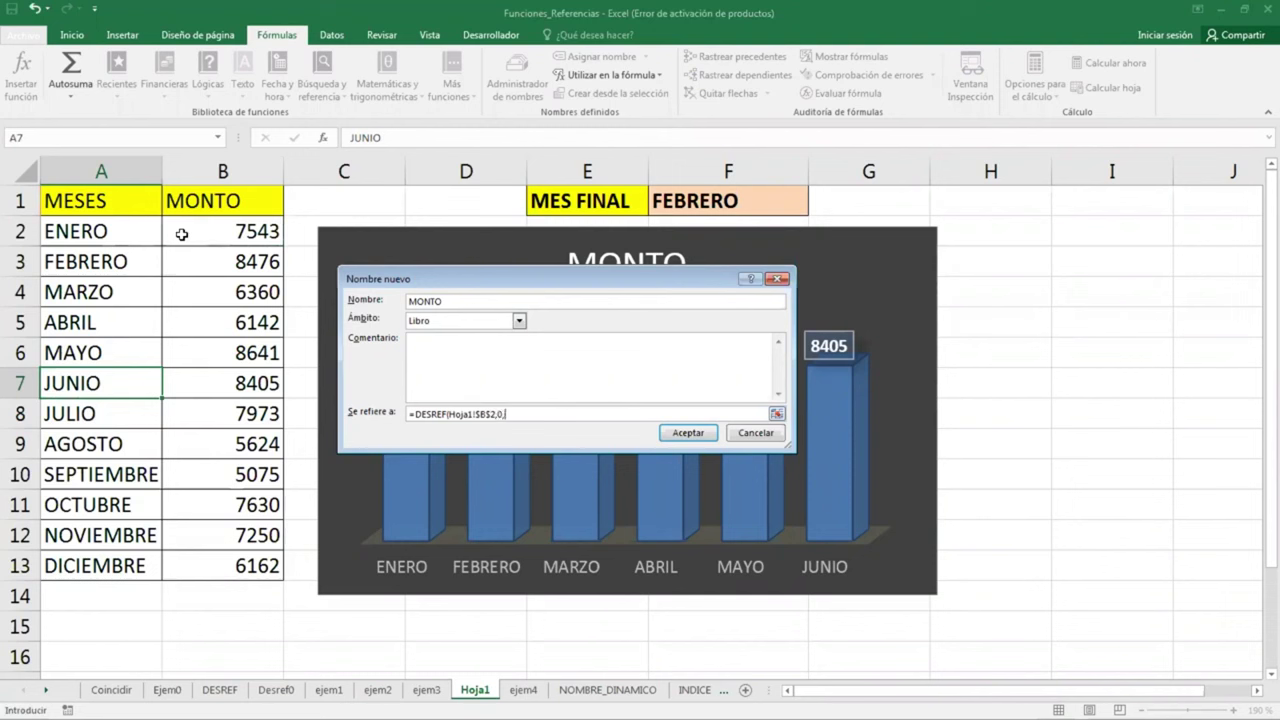
pyautogui.write('0,')
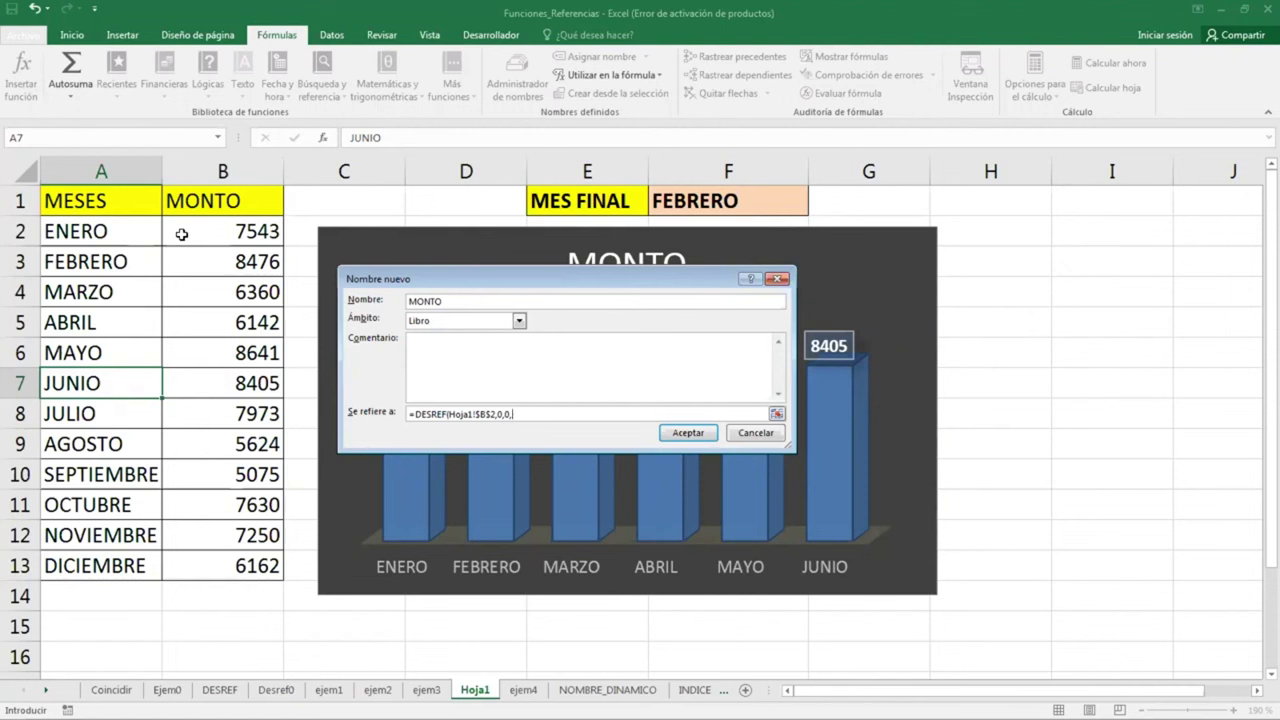
pyautogui.write('COIN')
pyautogui.write('CI')
pyautogui.write('DIR(')
pyautogui.click(691, 198)
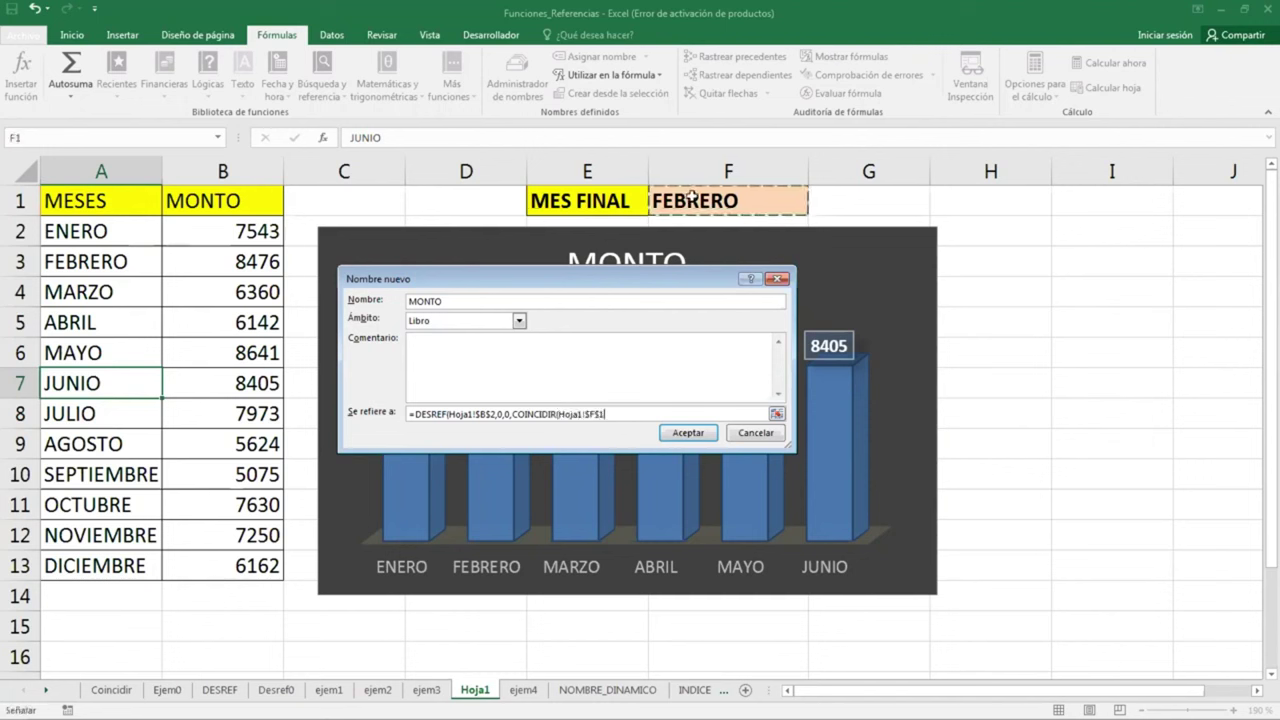
pyautogui.write(',')
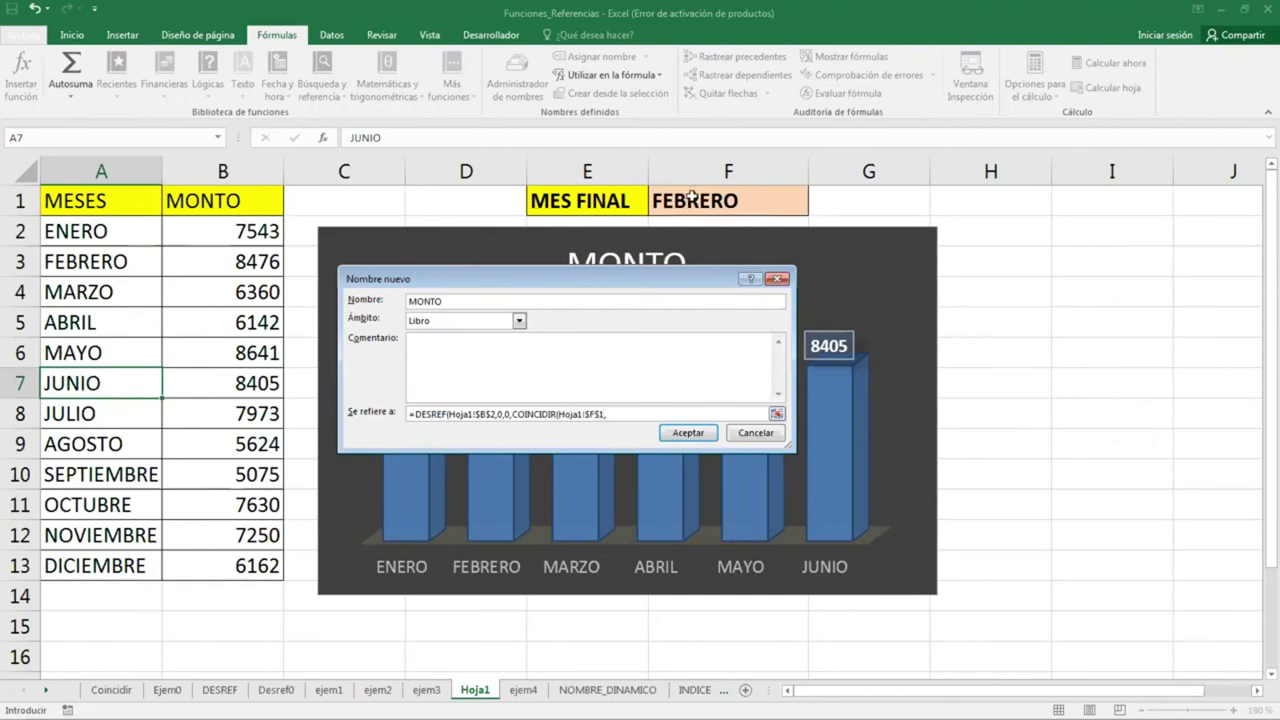
pyautogui.write('MESES,')
pyautogui.write('0')
pyautogui.write(')')
pyautogui.write(',')
pyautogui.write('1)')
# Copy the MONTO formula and confirm the new name
pyautogui.hotkey('ctrl', 'a')
pyautogui.rightClick(414, 413)
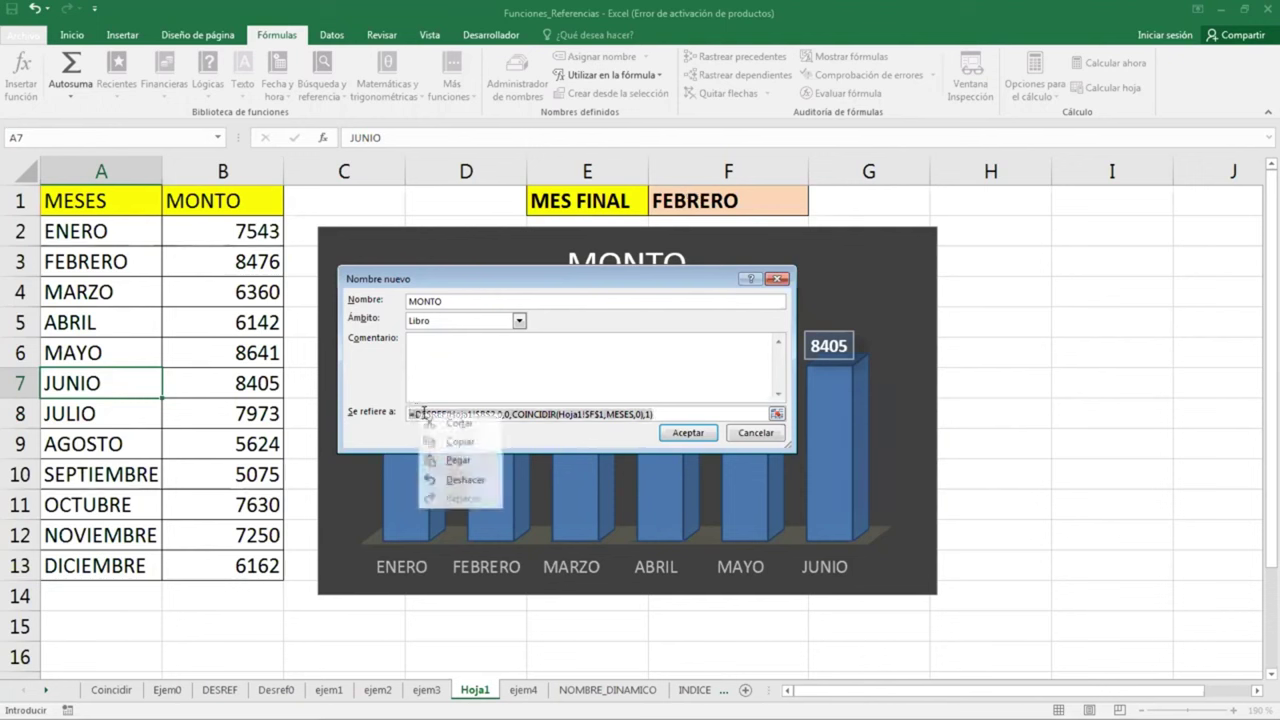
pyautogui.click(455, 441)
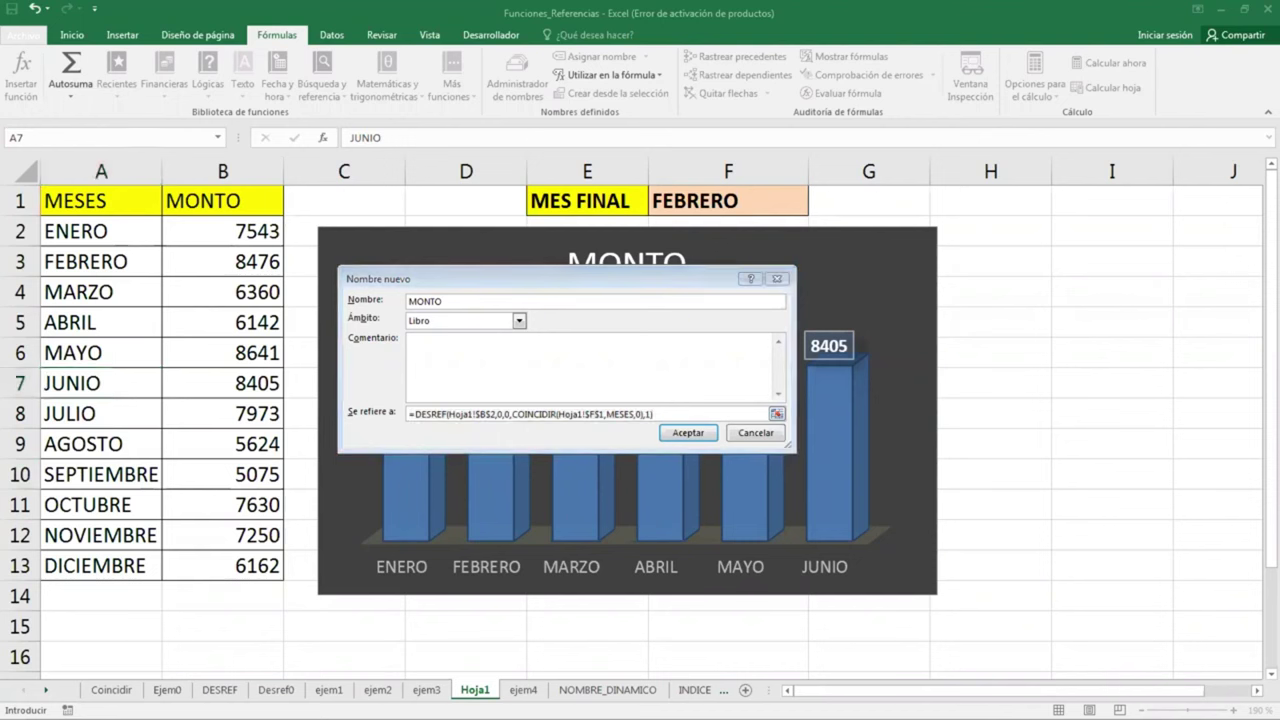
pyautogui.click(700, 418)
pyautogui.click(655, 414)
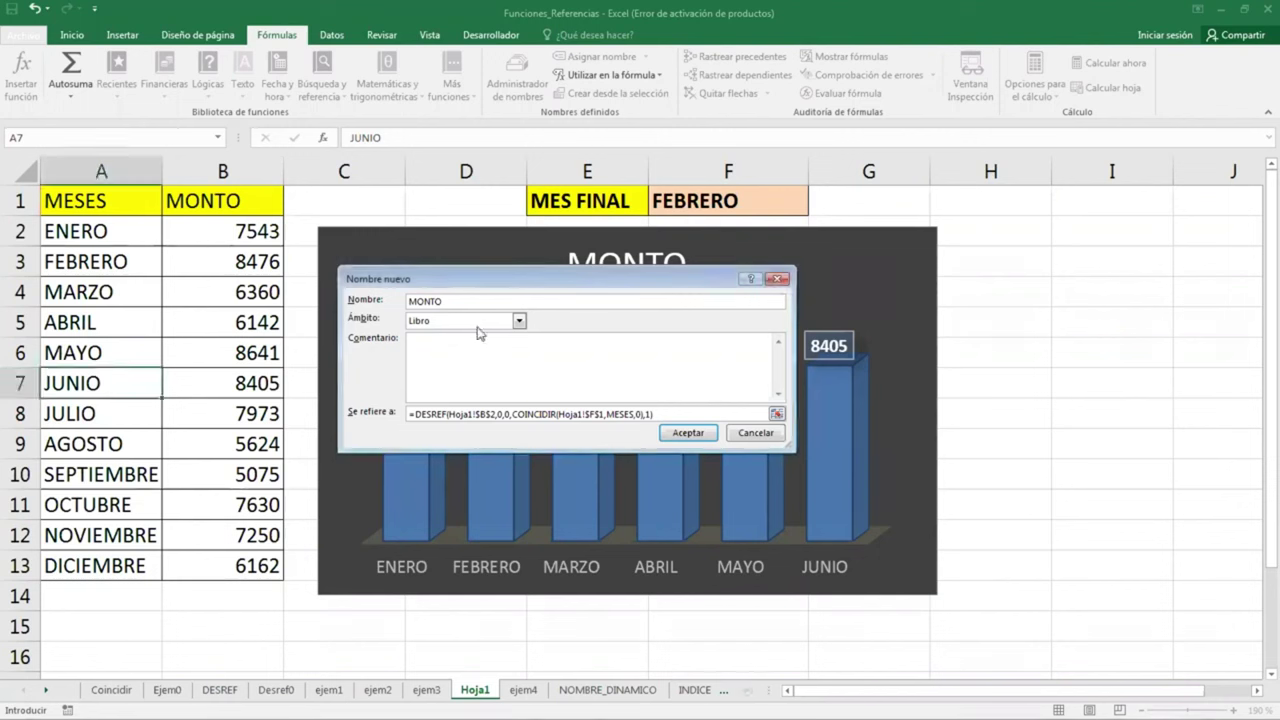
pyautogui.press('Return')
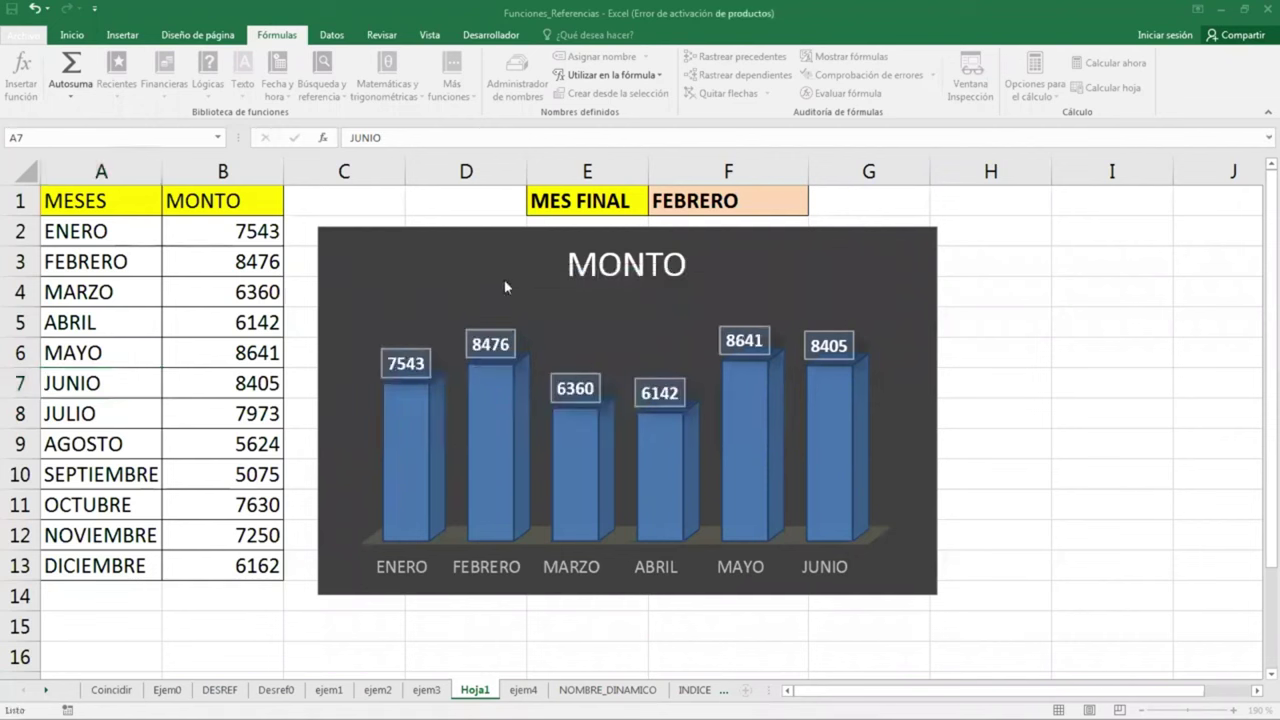
pyautogui.hotkey('ctrl', 'F3')
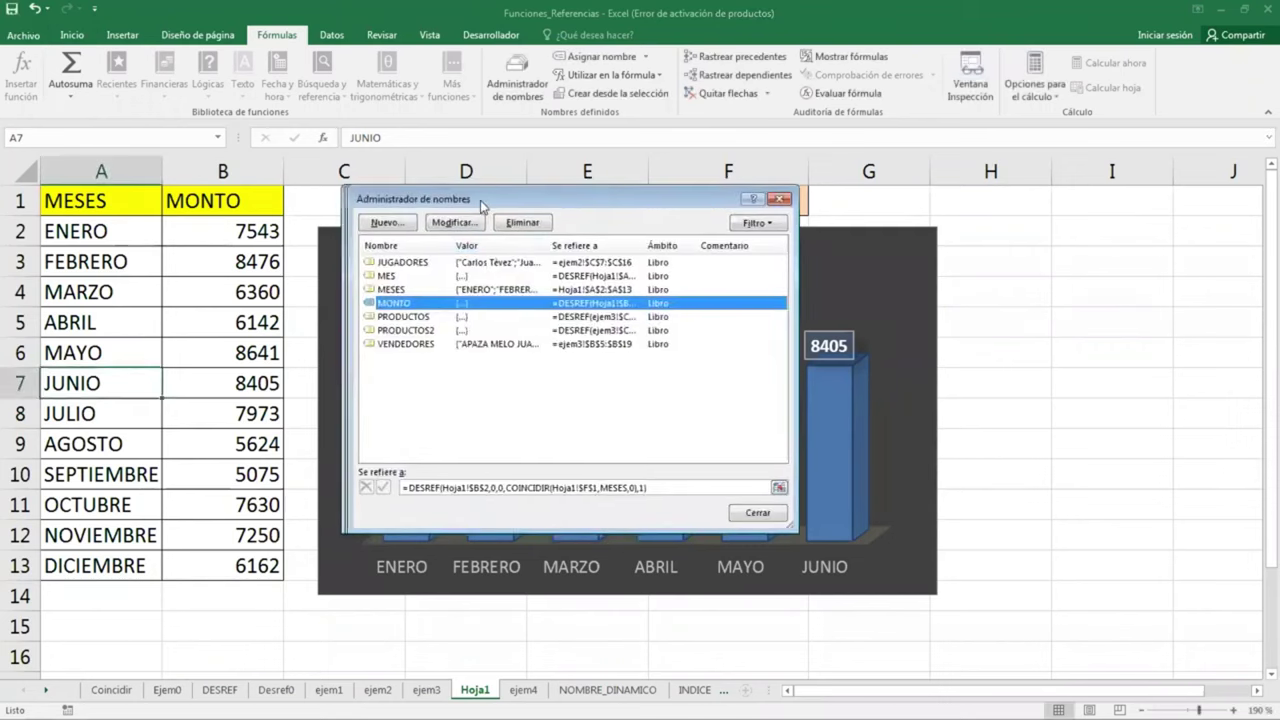
pyautogui.moveTo(481, 204); pyautogui.dragTo(513, 112)
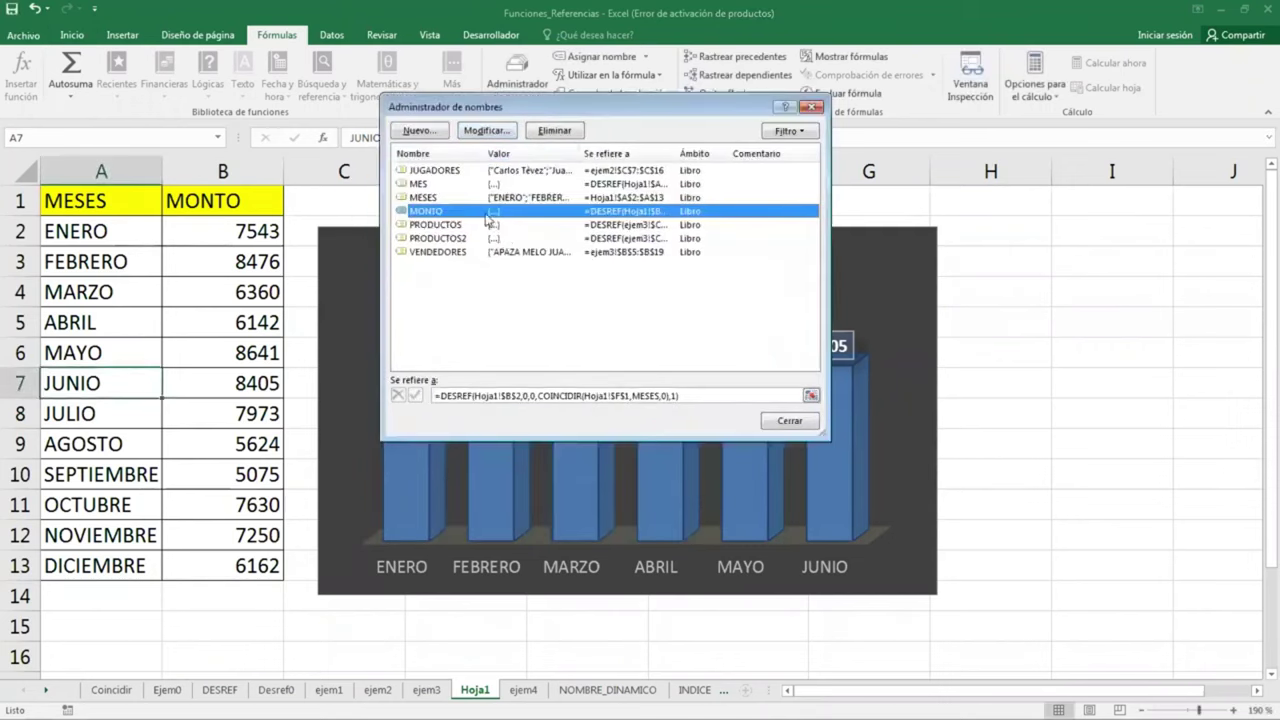
pyautogui.click(508, 396)
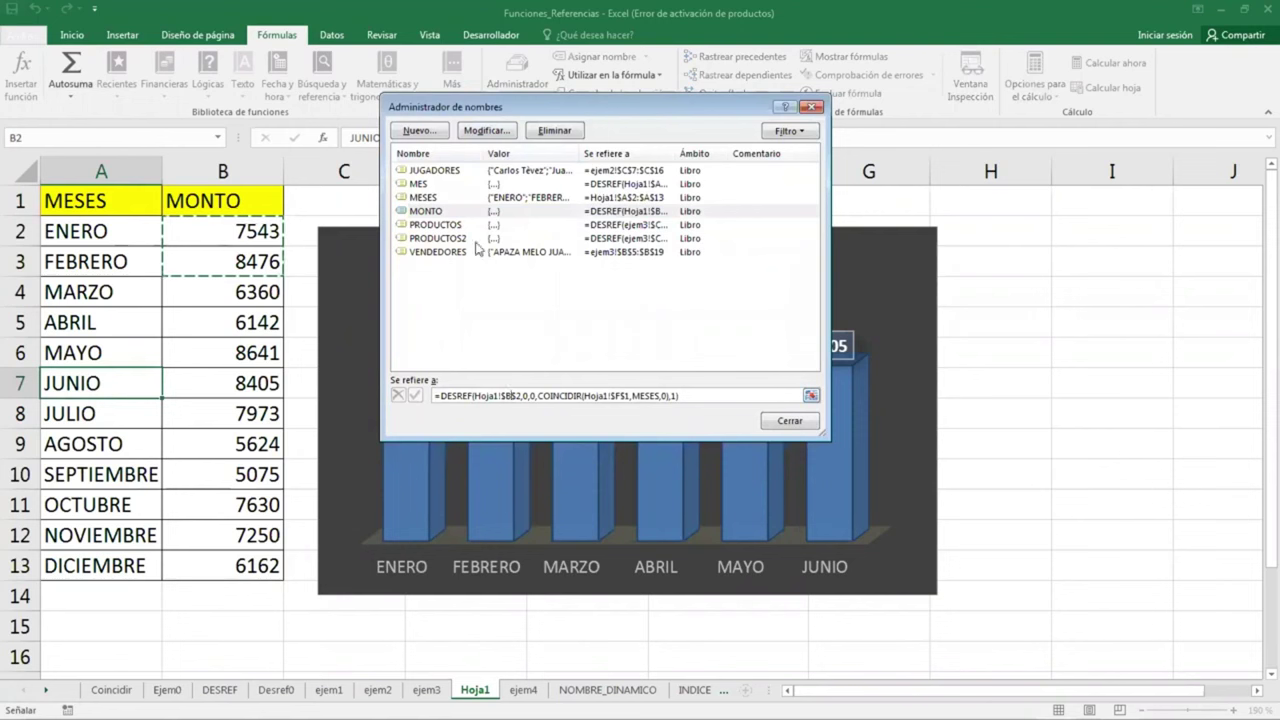
pyautogui.click(448, 186)
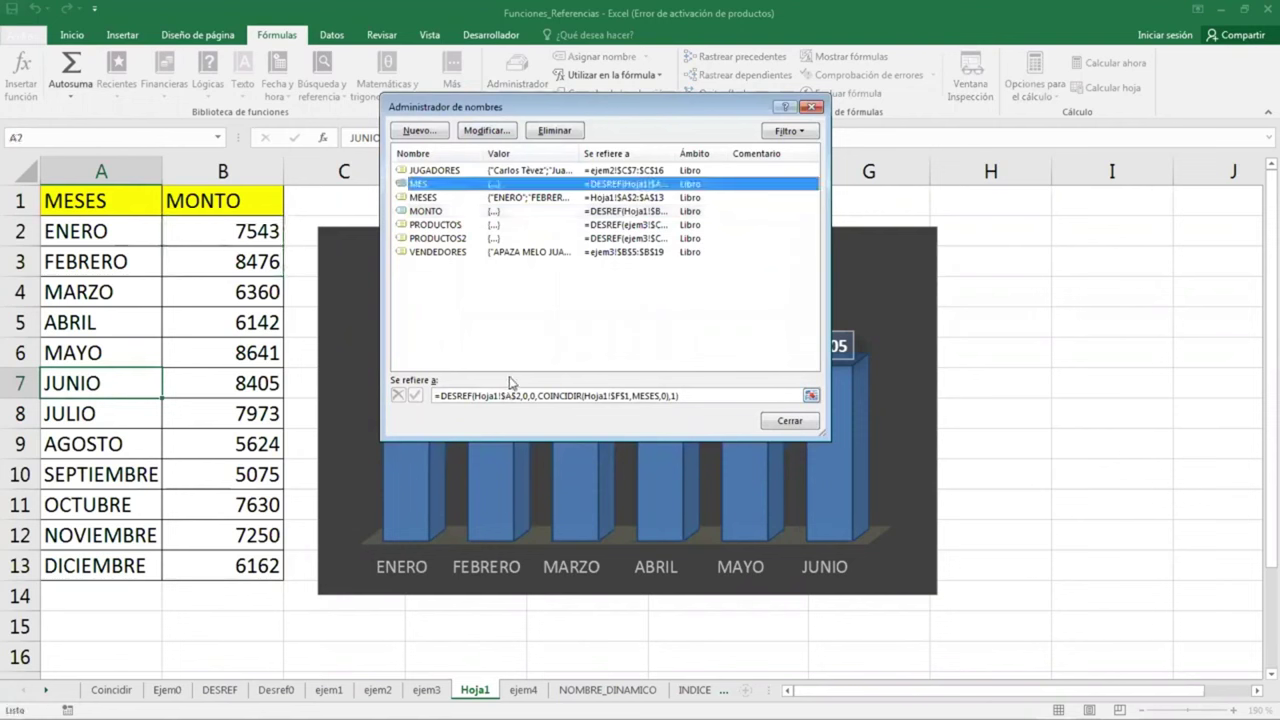
pyautogui.click(510, 393)
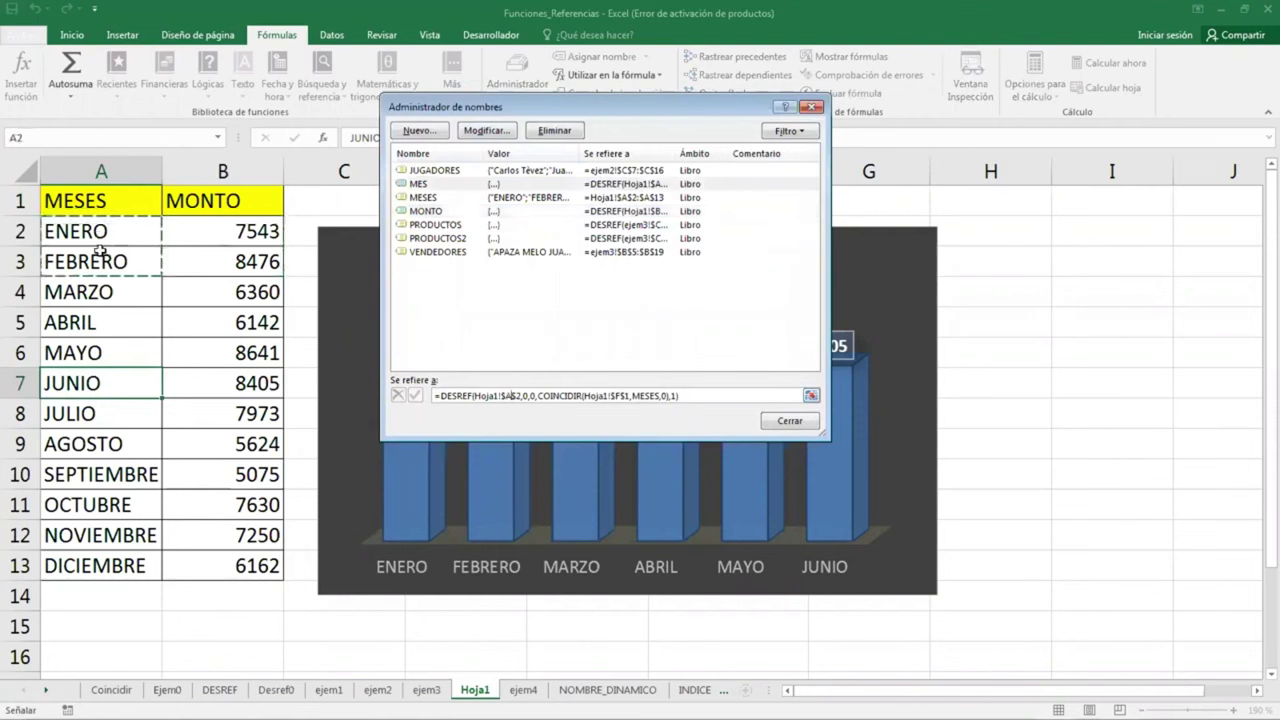
pyautogui.click(788, 420)
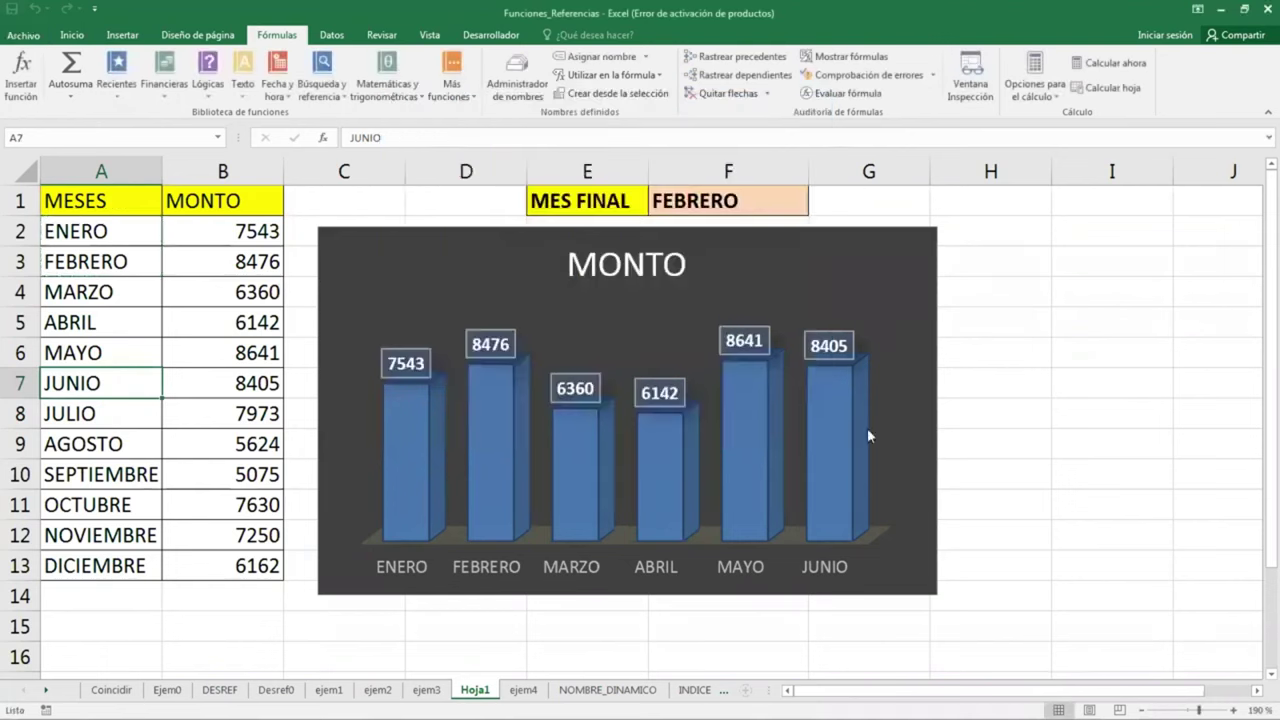
pyautogui.click(966, 450)
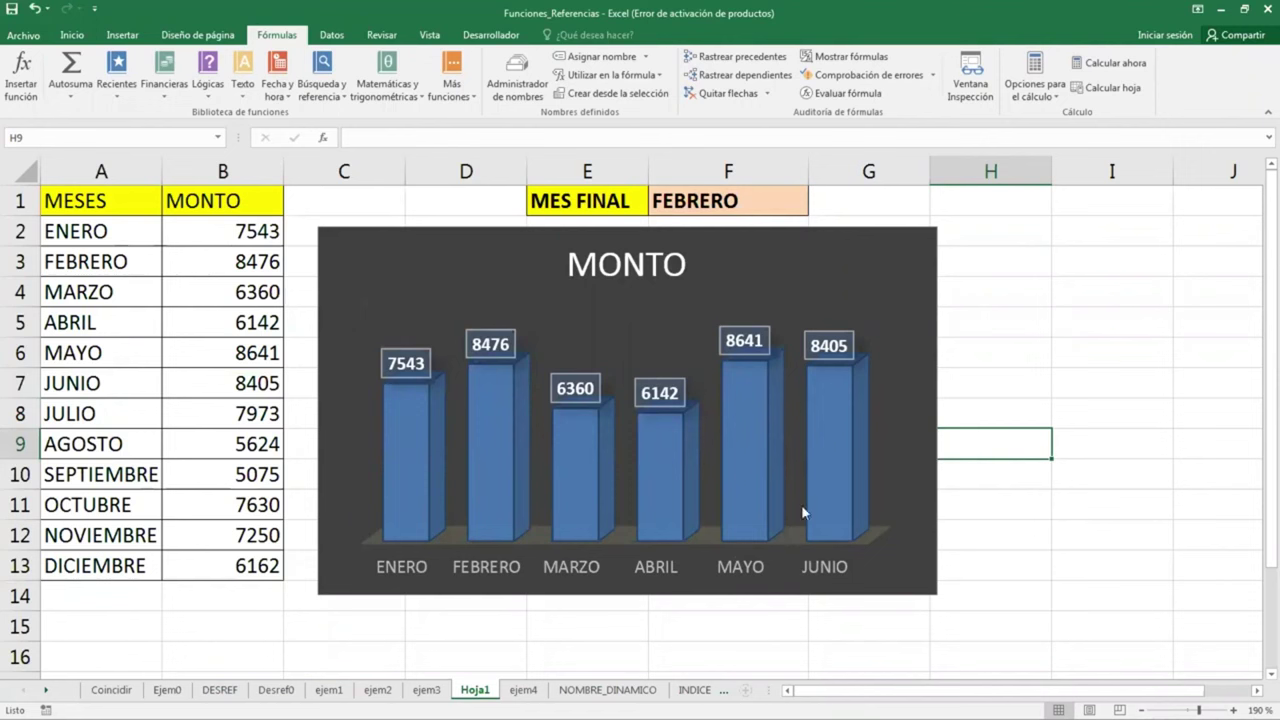
# In the chart's Select Data, set the horizontal axis labels to the MES name
pyautogui.click(522, 245)
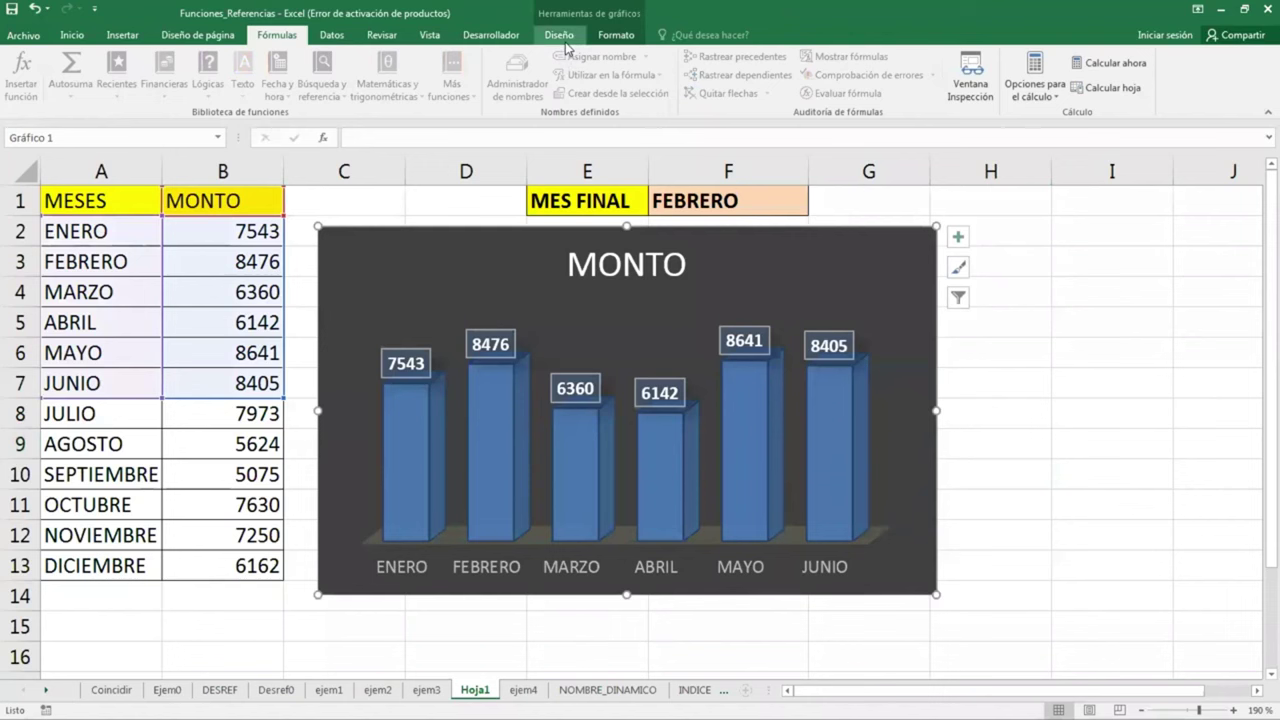
pyautogui.click(565, 42)
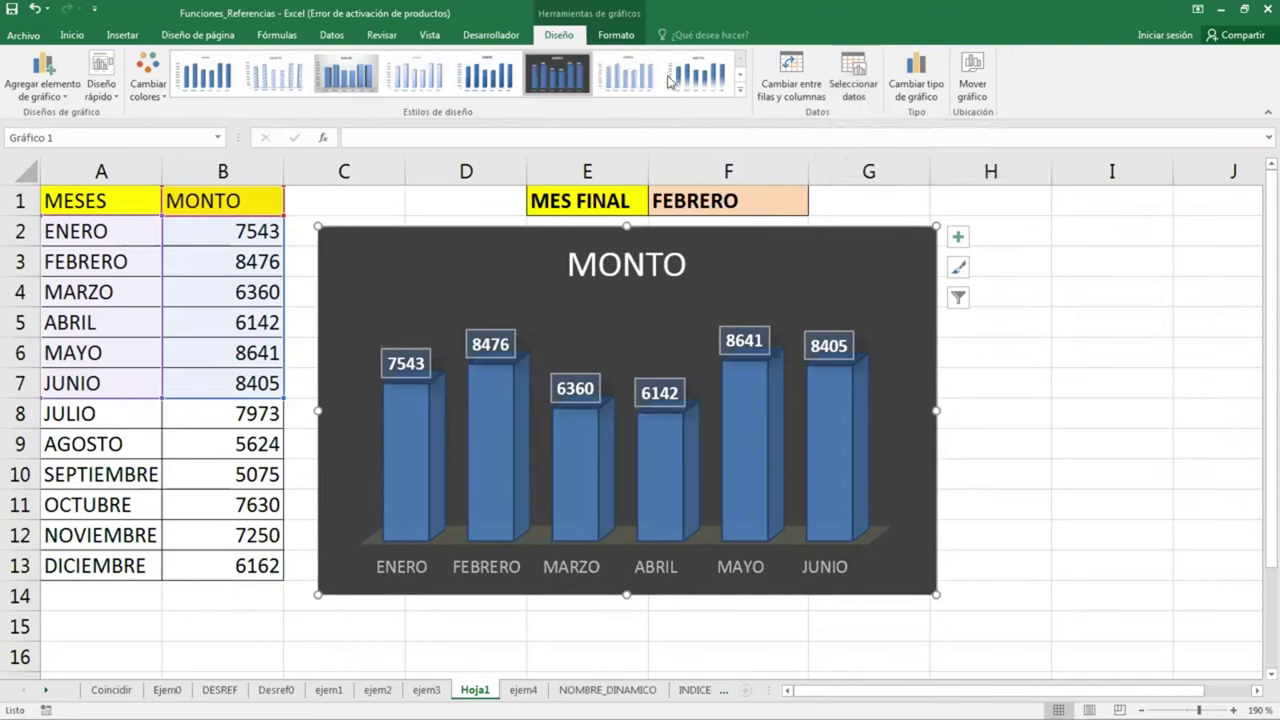
pyautogui.click(853, 85)
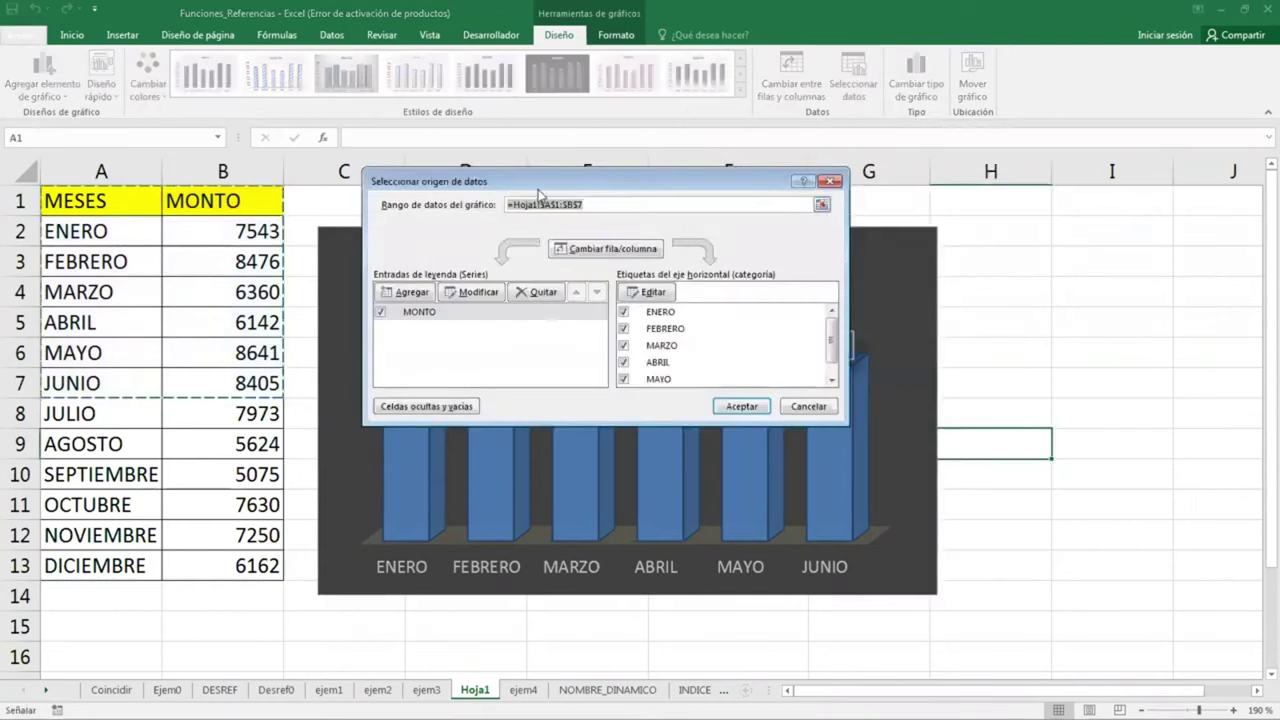
pyautogui.moveTo(540, 184); pyautogui.dragTo(484, 137)
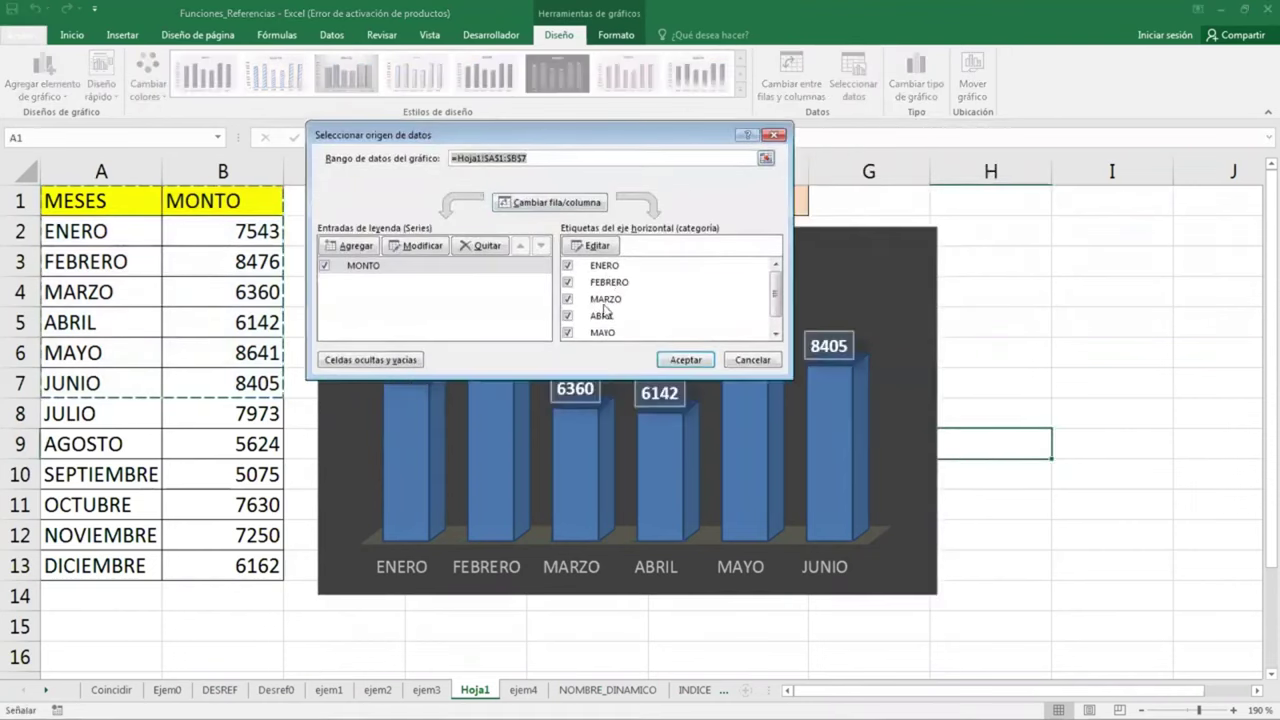
pyautogui.click(591, 246)
pyautogui.click(569, 301)
pyautogui.write('=Hoja1!MES')
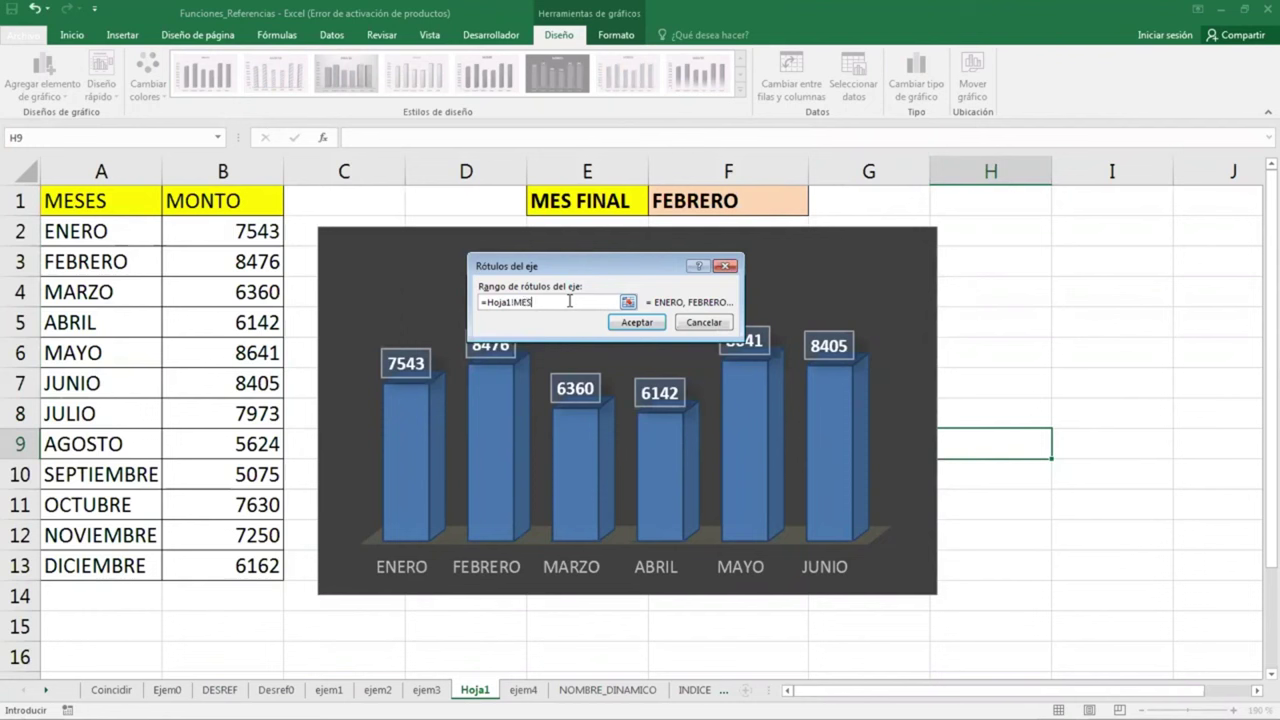
pyautogui.click(632, 323)
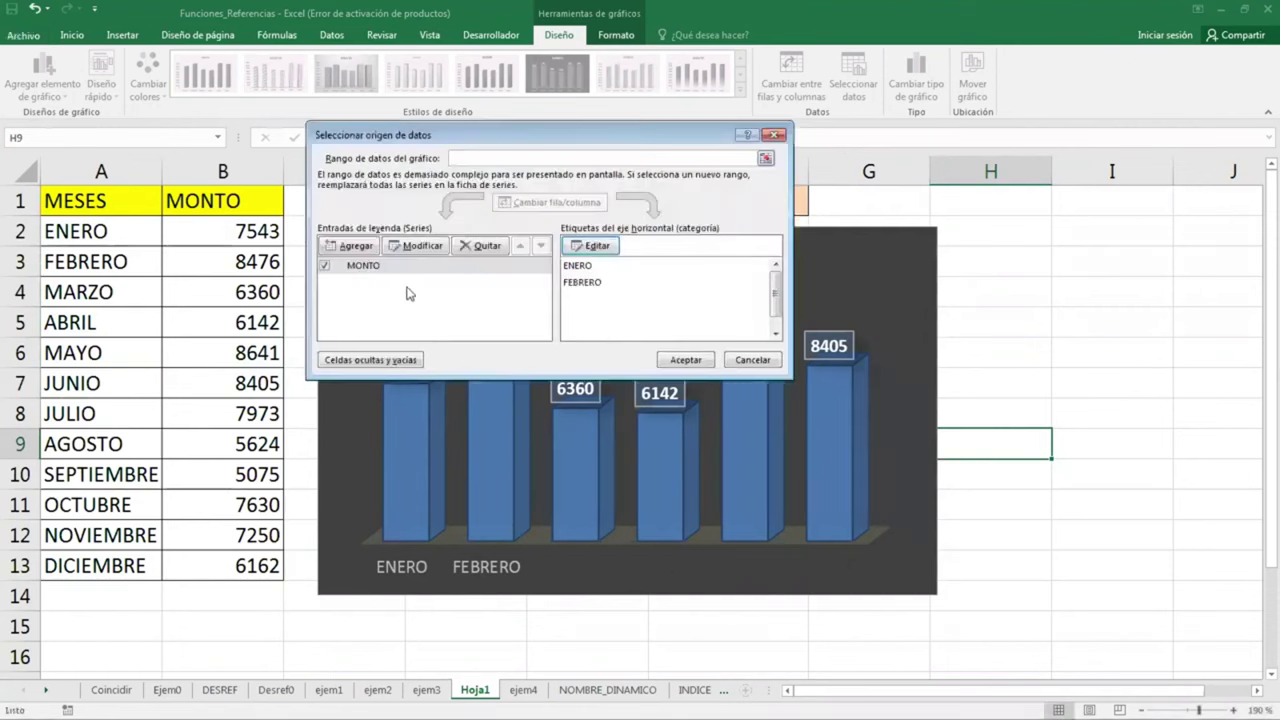
# Point the MONTO series values at the MONTO named range and apply
pyautogui.click(357, 246)
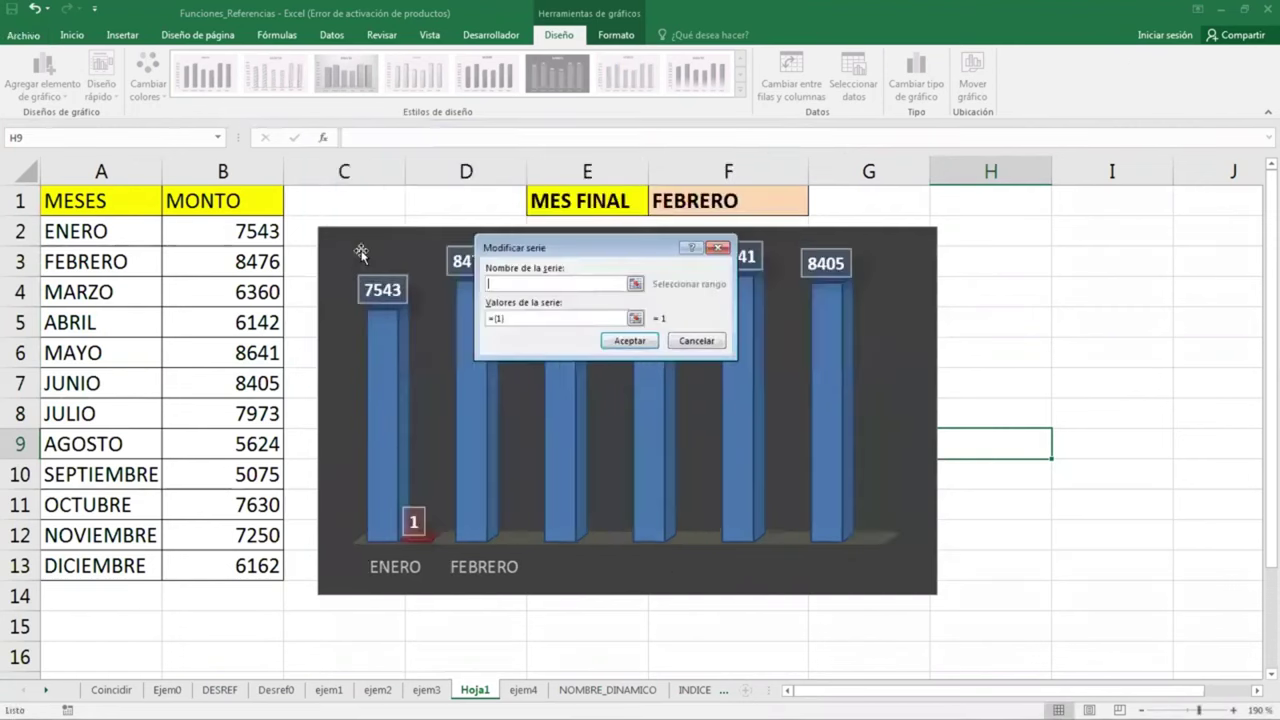
pyautogui.click(720, 249)
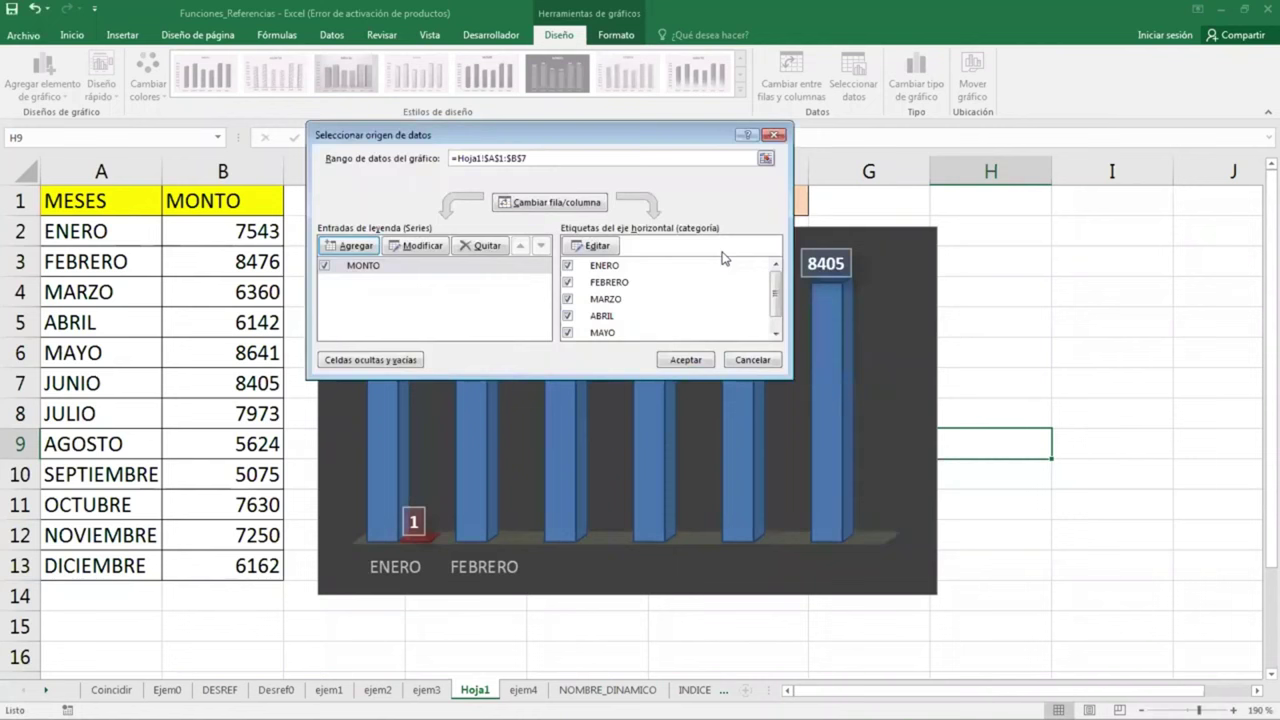
pyautogui.click(402, 268)
pyautogui.click(419, 246)
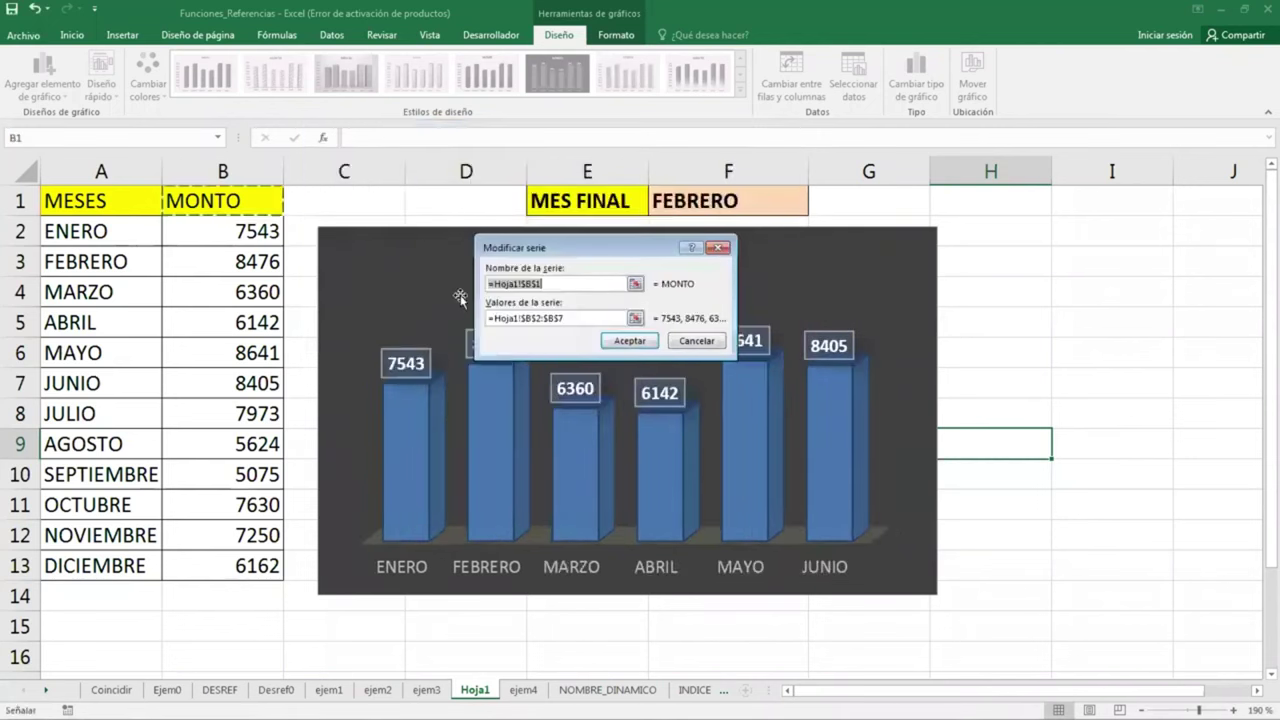
pyautogui.click(563, 318)
pyautogui.press('BackSpace')
pyautogui.press('BackSpace')
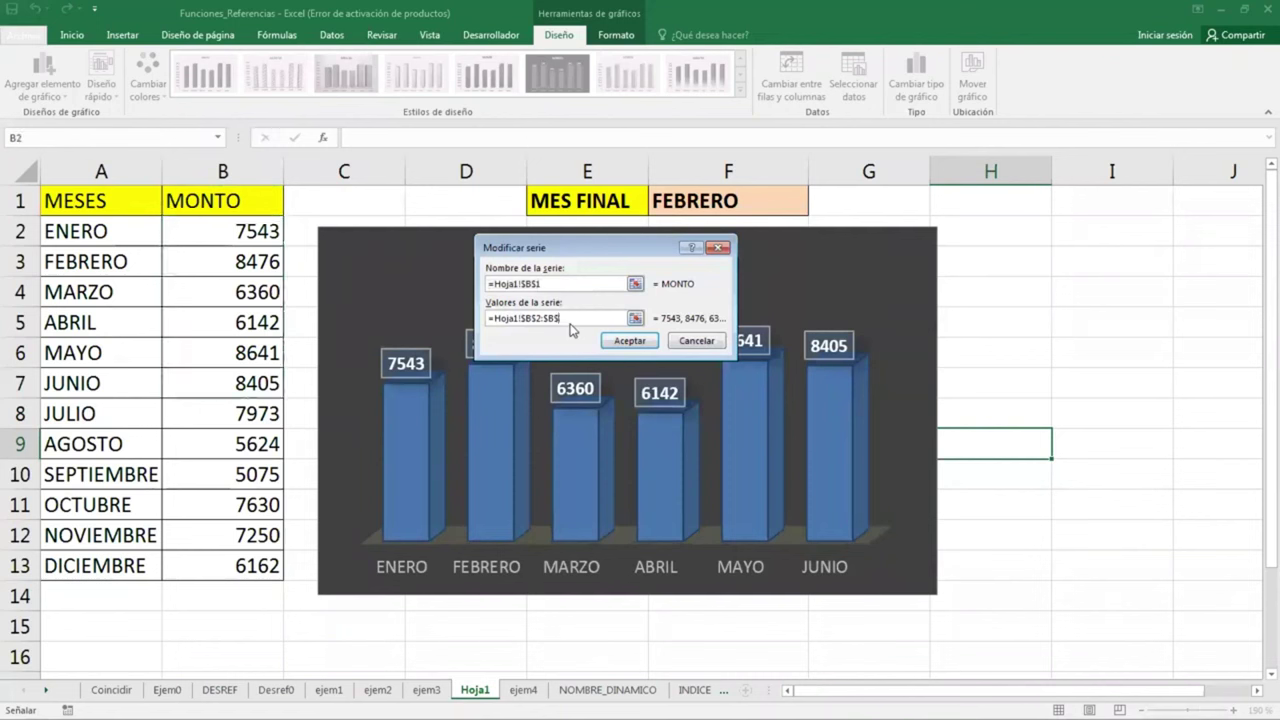
pyautogui.press('BackSpace')
pyautogui.press('BackSpace')
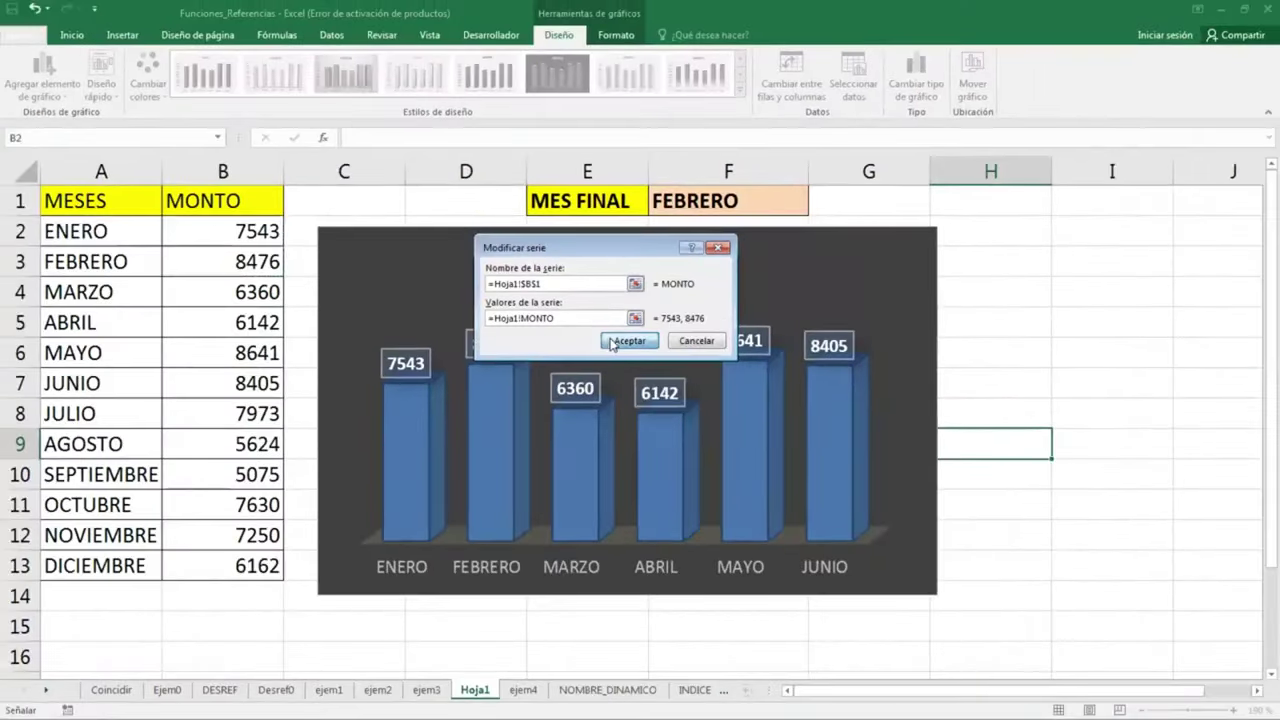
pyautogui.click(628, 341)
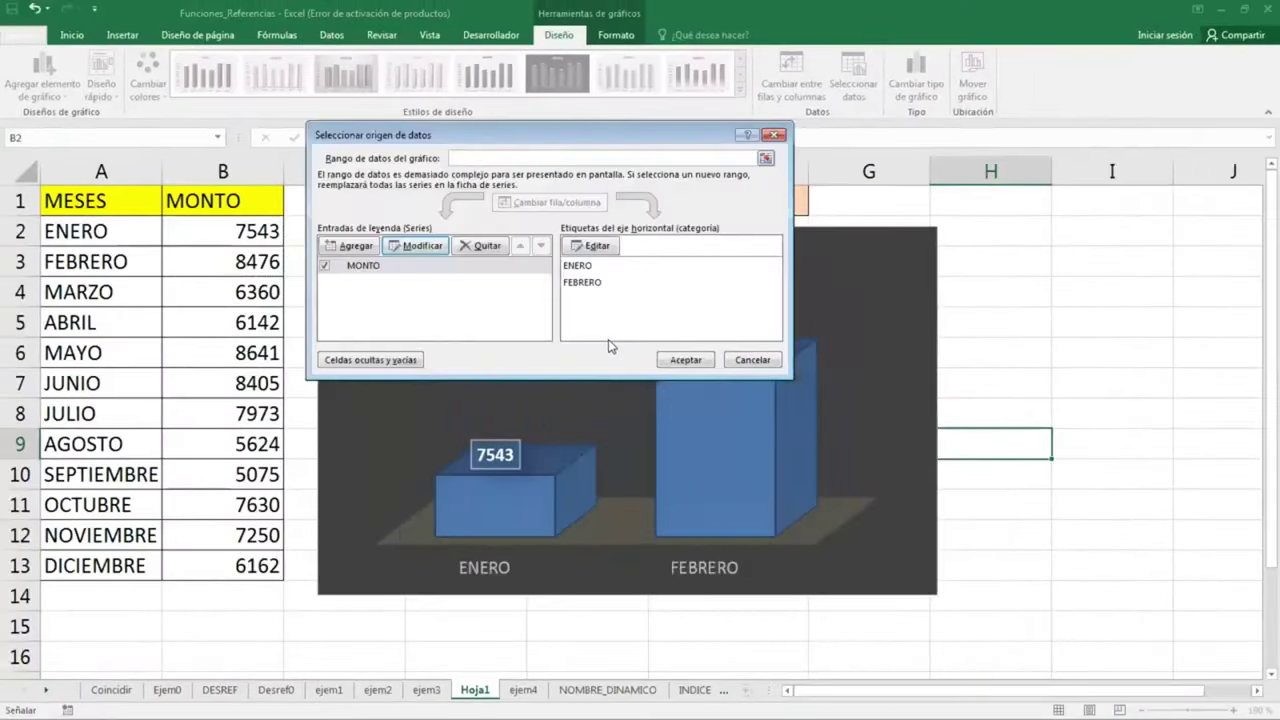
pyautogui.click(670, 360)
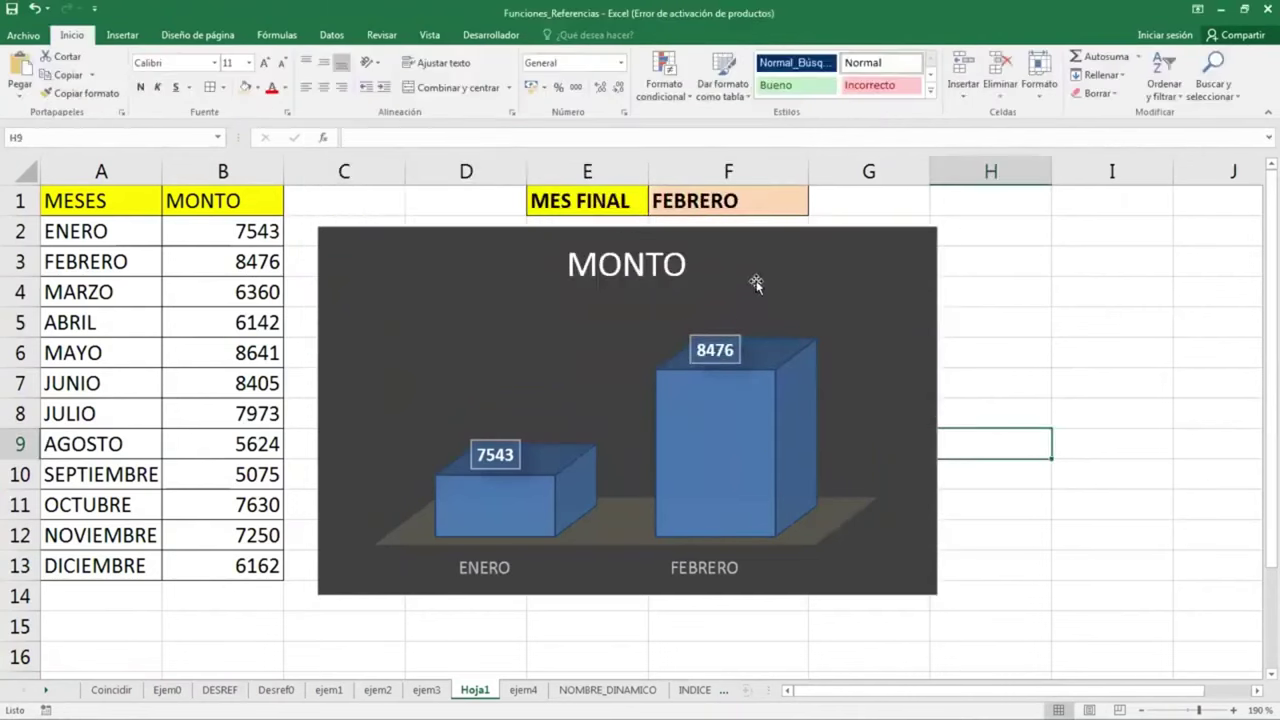
pyautogui.click(802, 210)
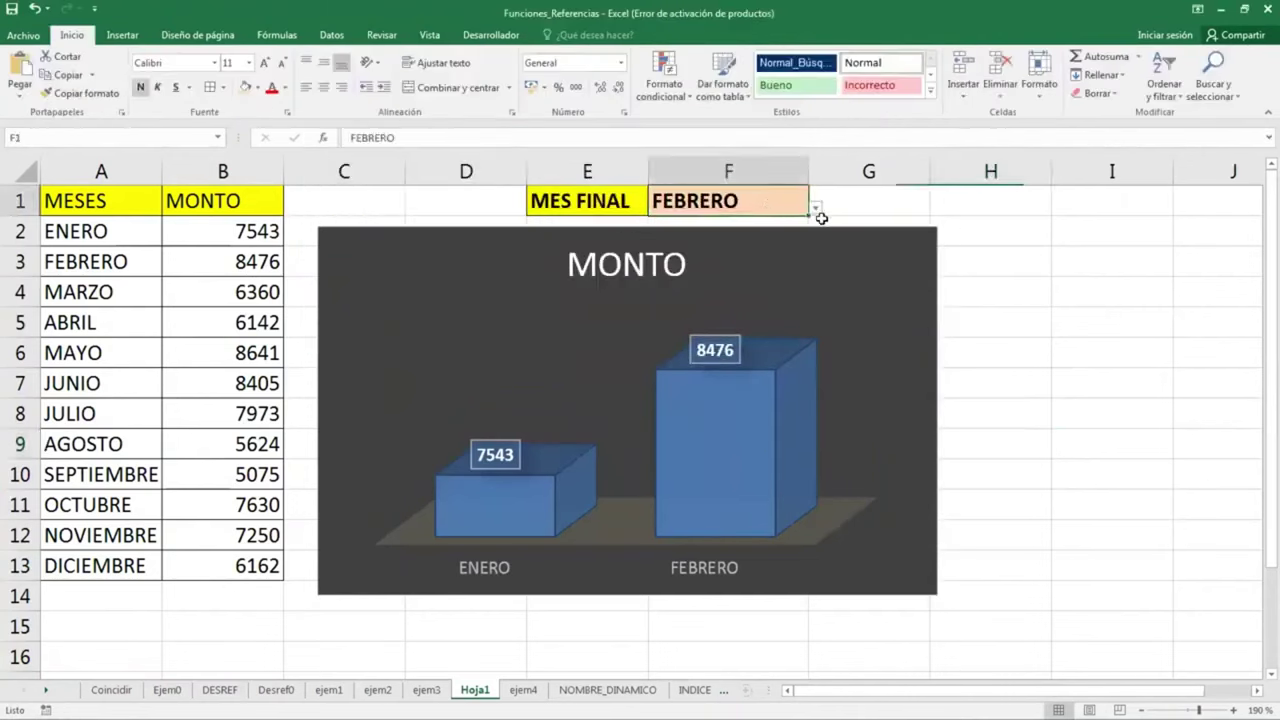
pyautogui.click(815, 210)
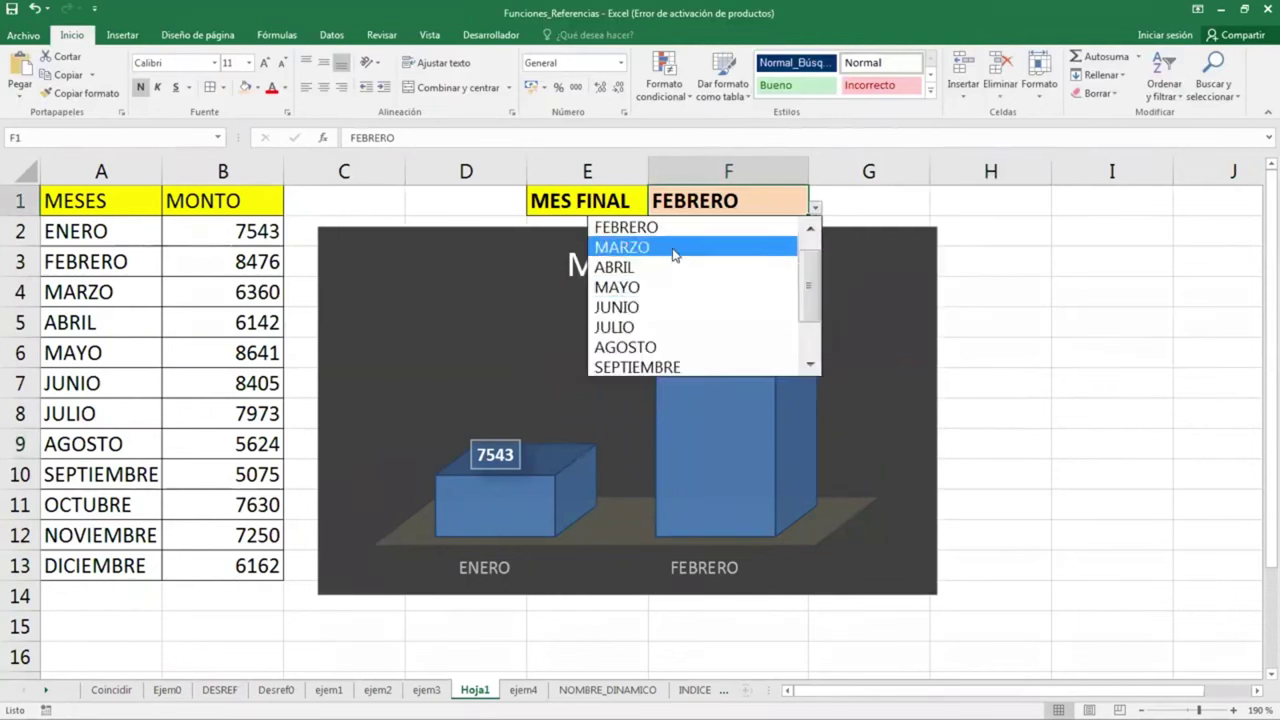
pyautogui.click(675, 286)
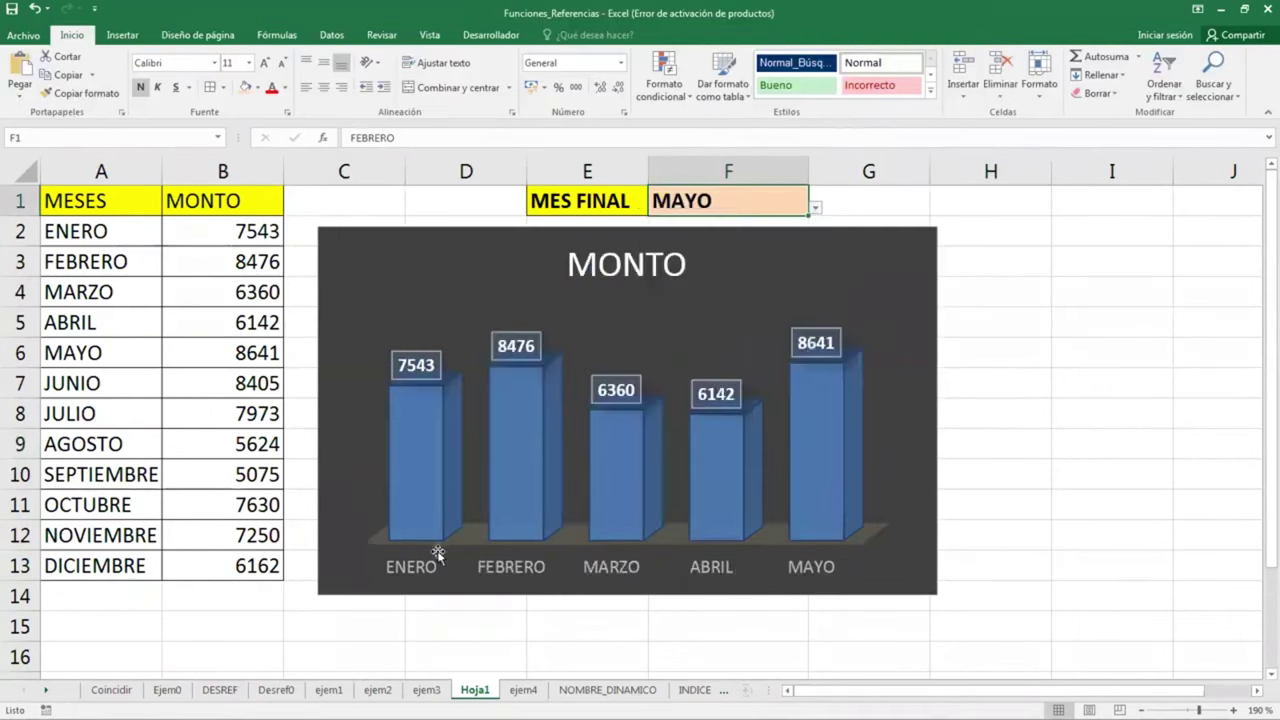
pyautogui.click(815, 210)
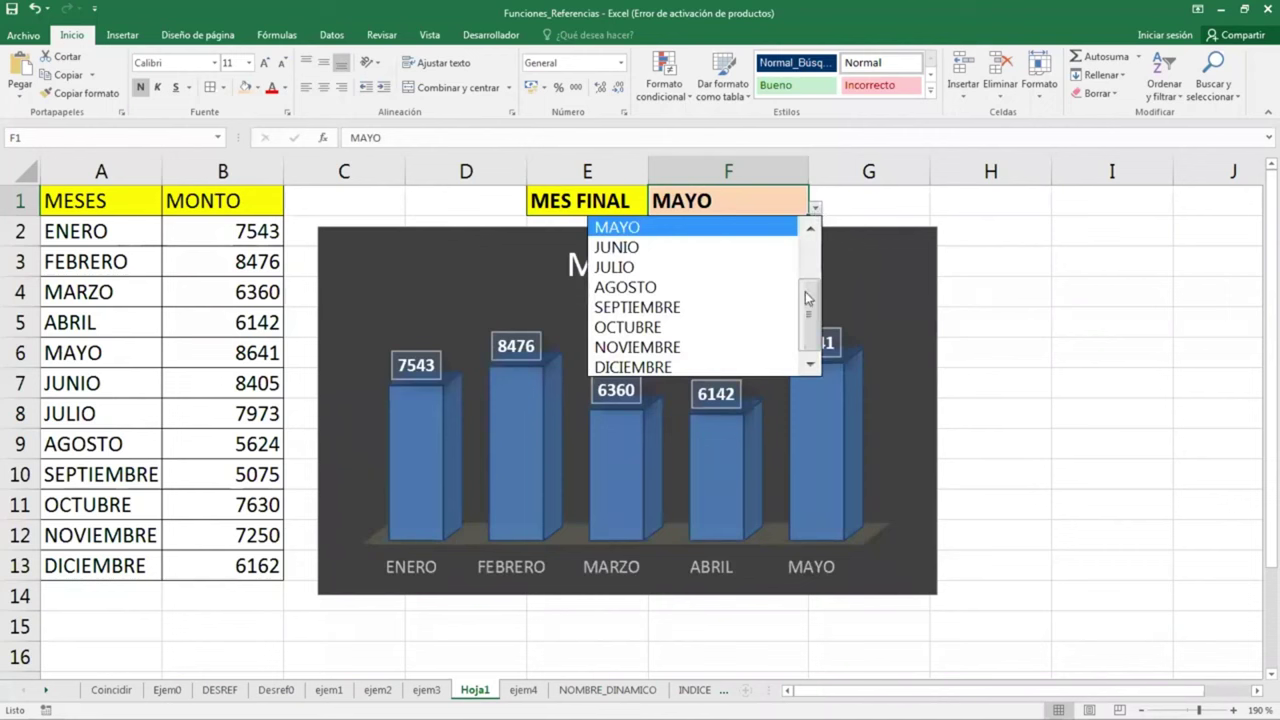
pyautogui.click(728, 368)
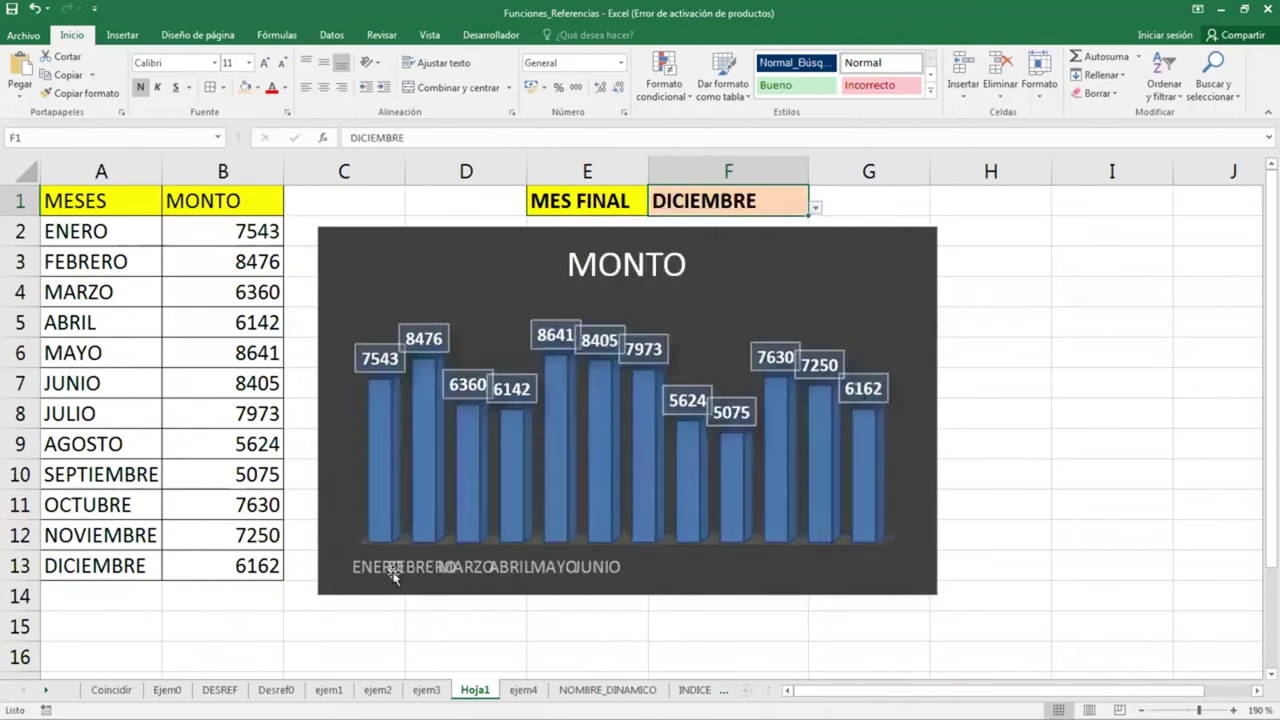
pyautogui.click(450, 583)
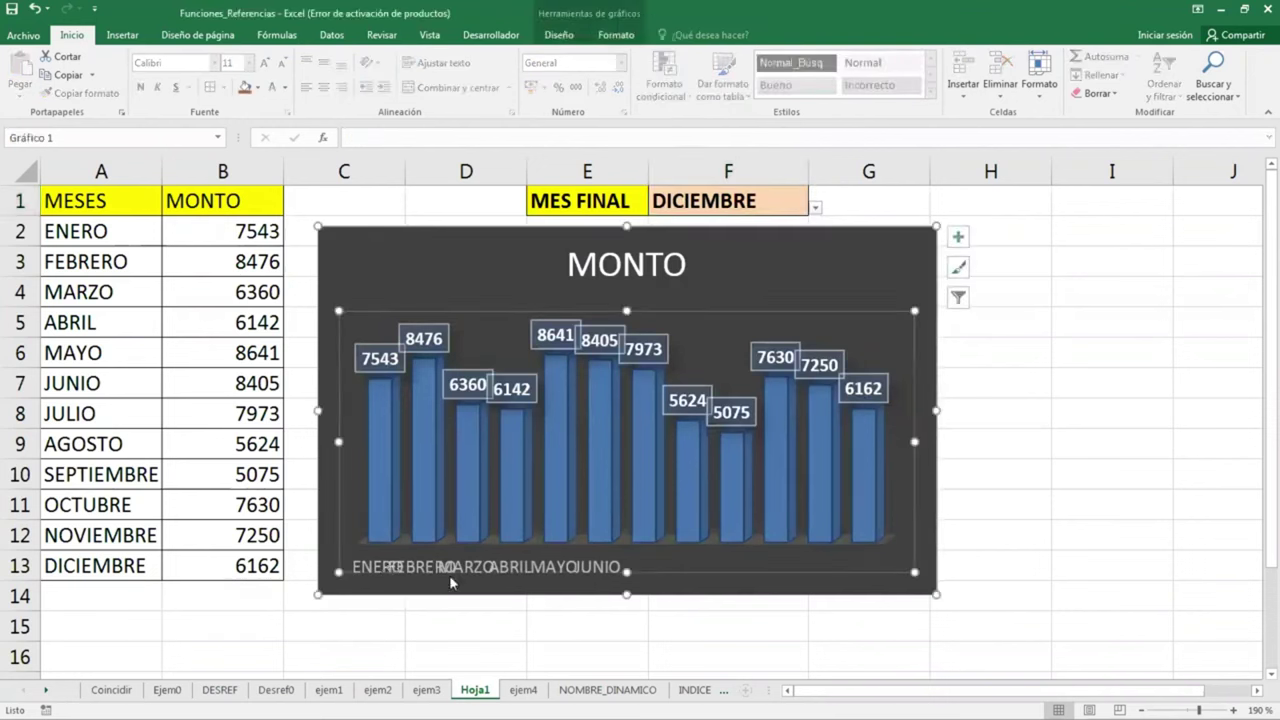
pyautogui.click(684, 593)
pyautogui.click(573, 570)
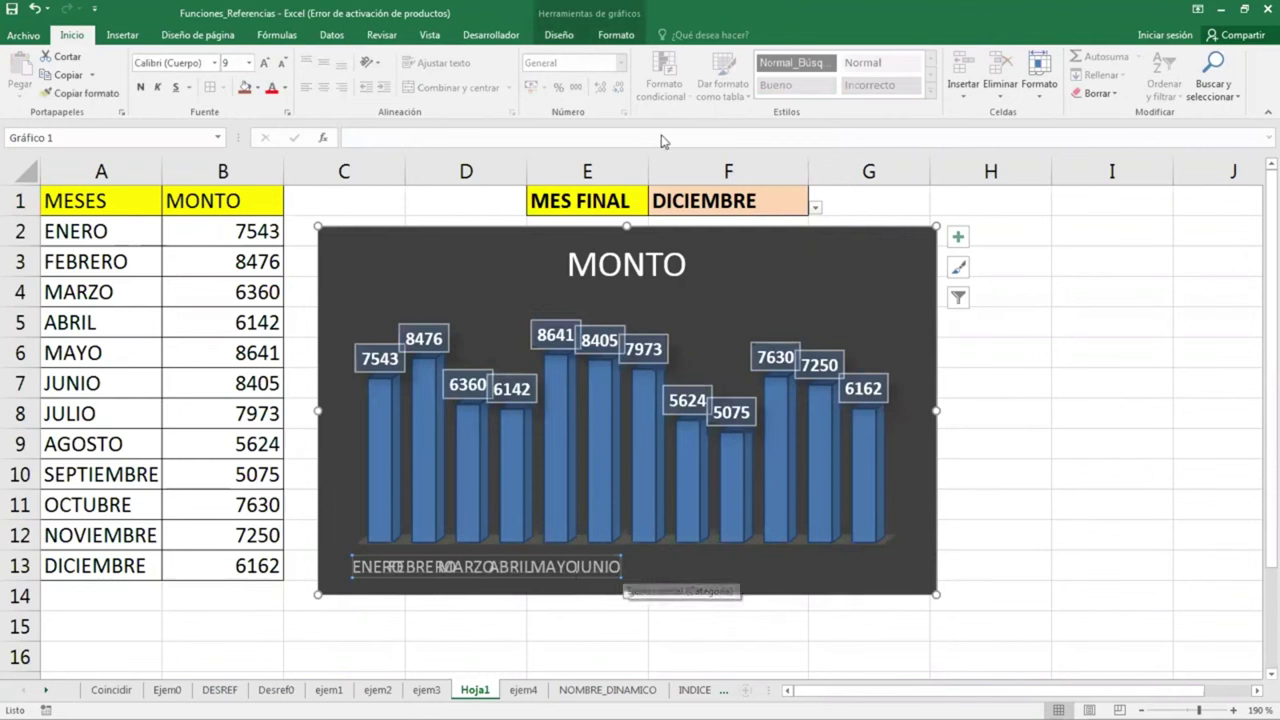
pyautogui.click(694, 207)
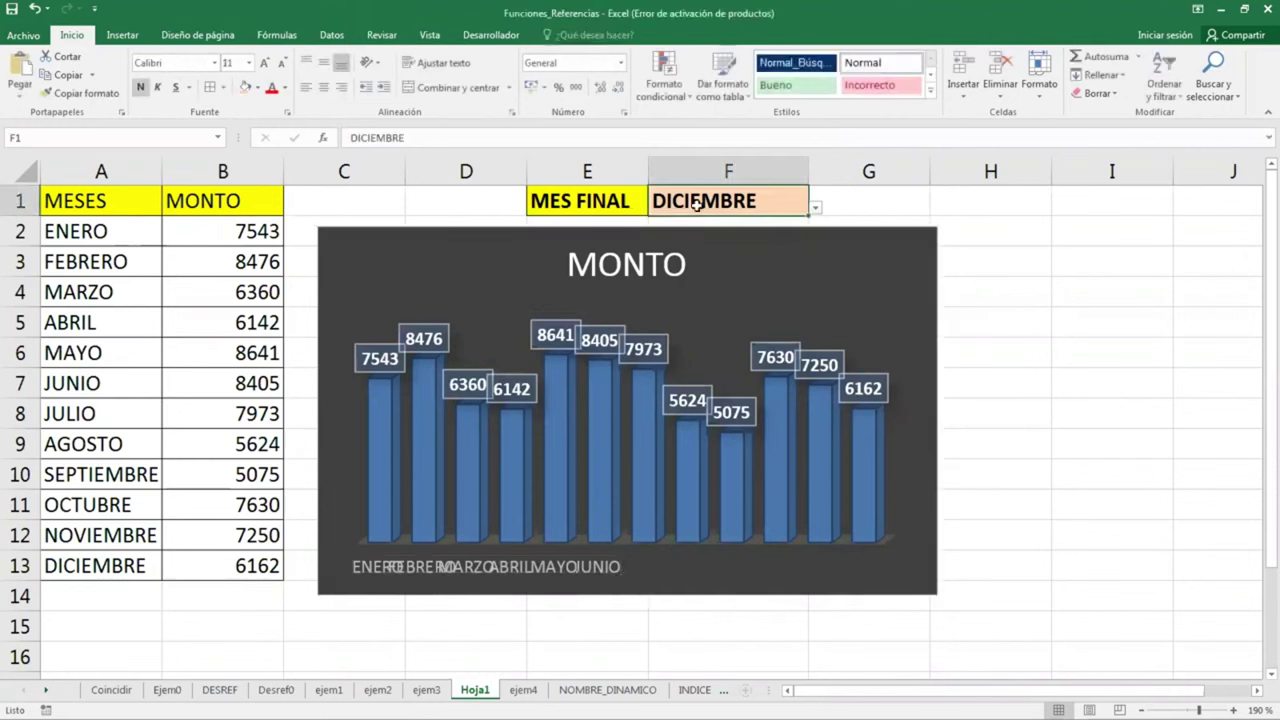
pyautogui.click(280, 35)
pyautogui.click(517, 80)
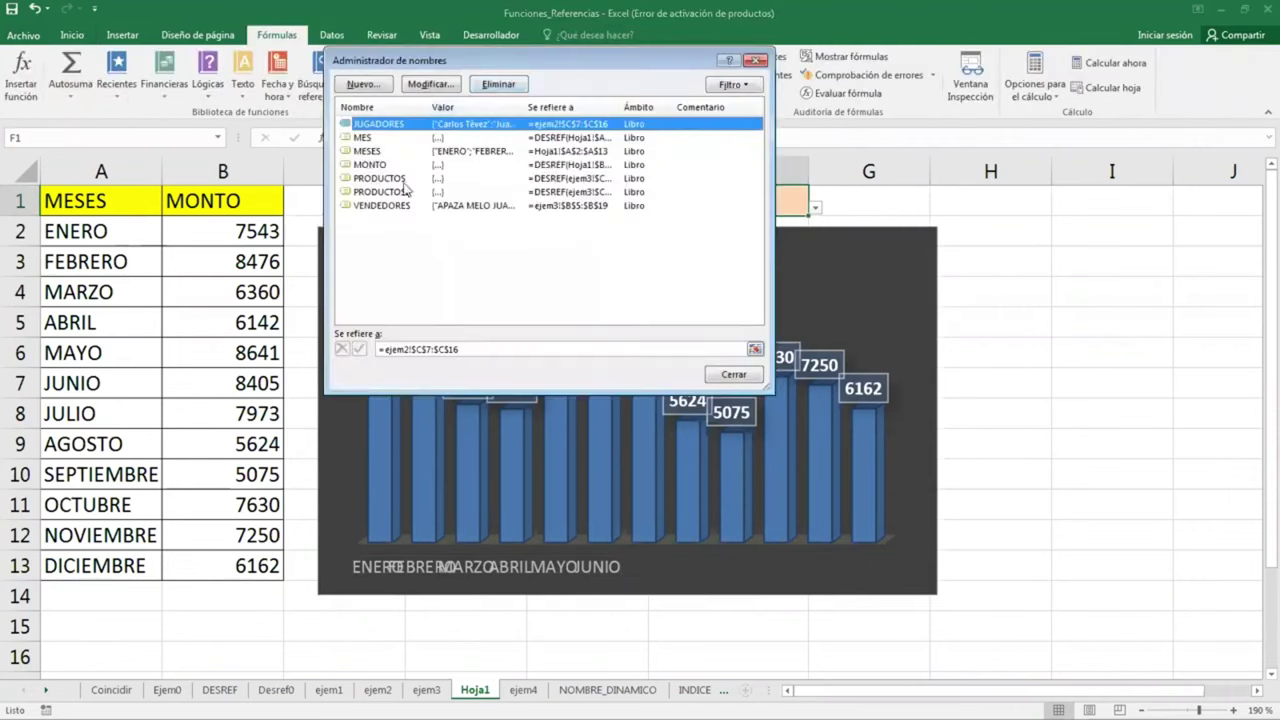
pyautogui.click(381, 153)
pyautogui.click(379, 140)
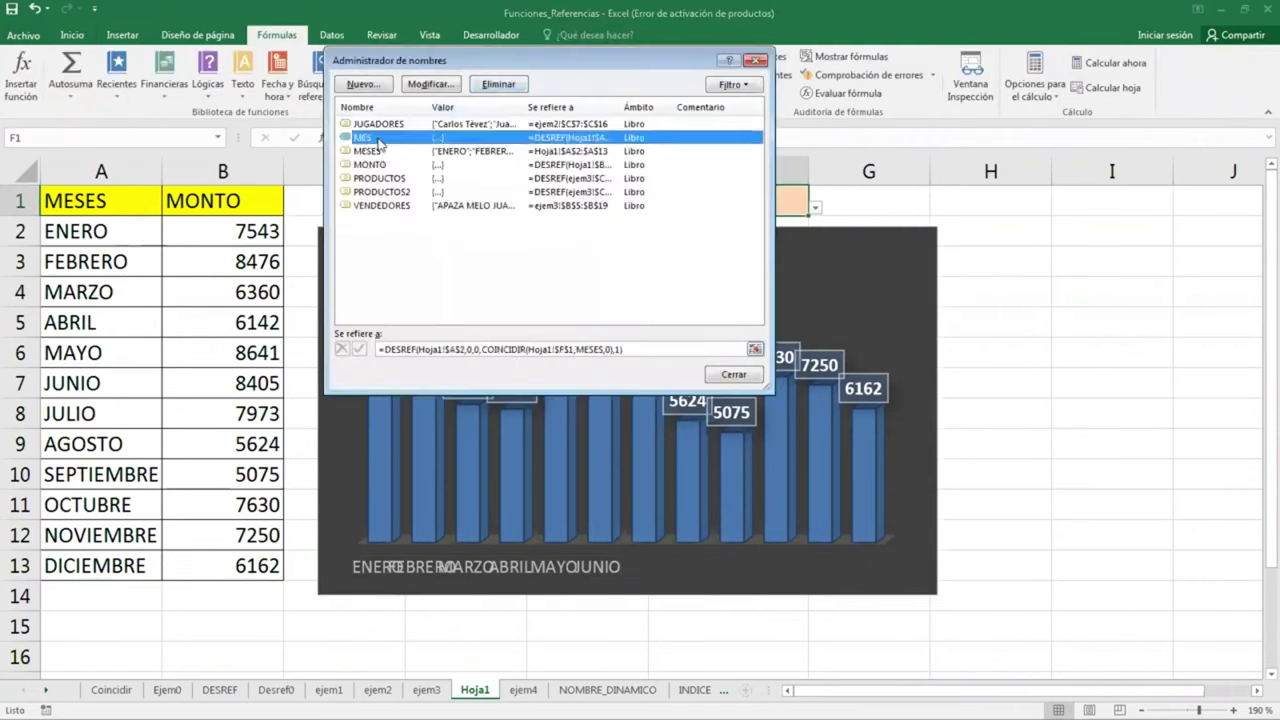
pyautogui.click(500, 349)
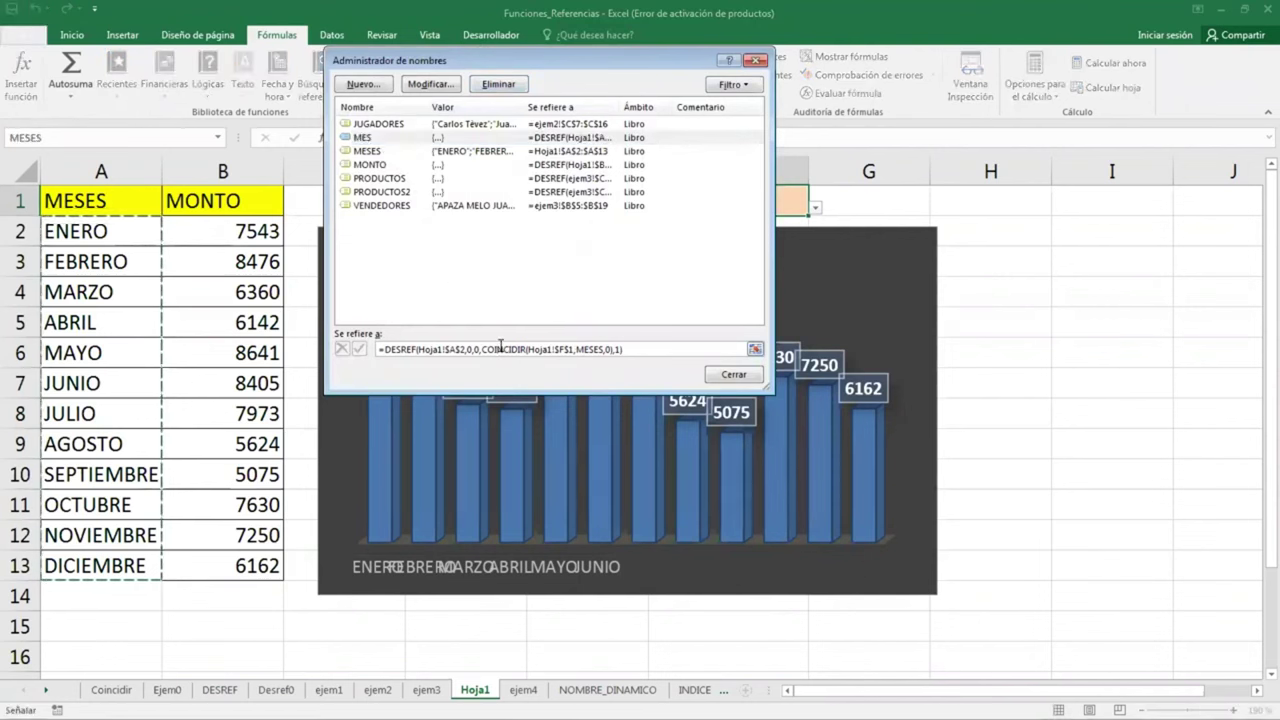
pyautogui.click(400, 164)
pyautogui.click(464, 350)
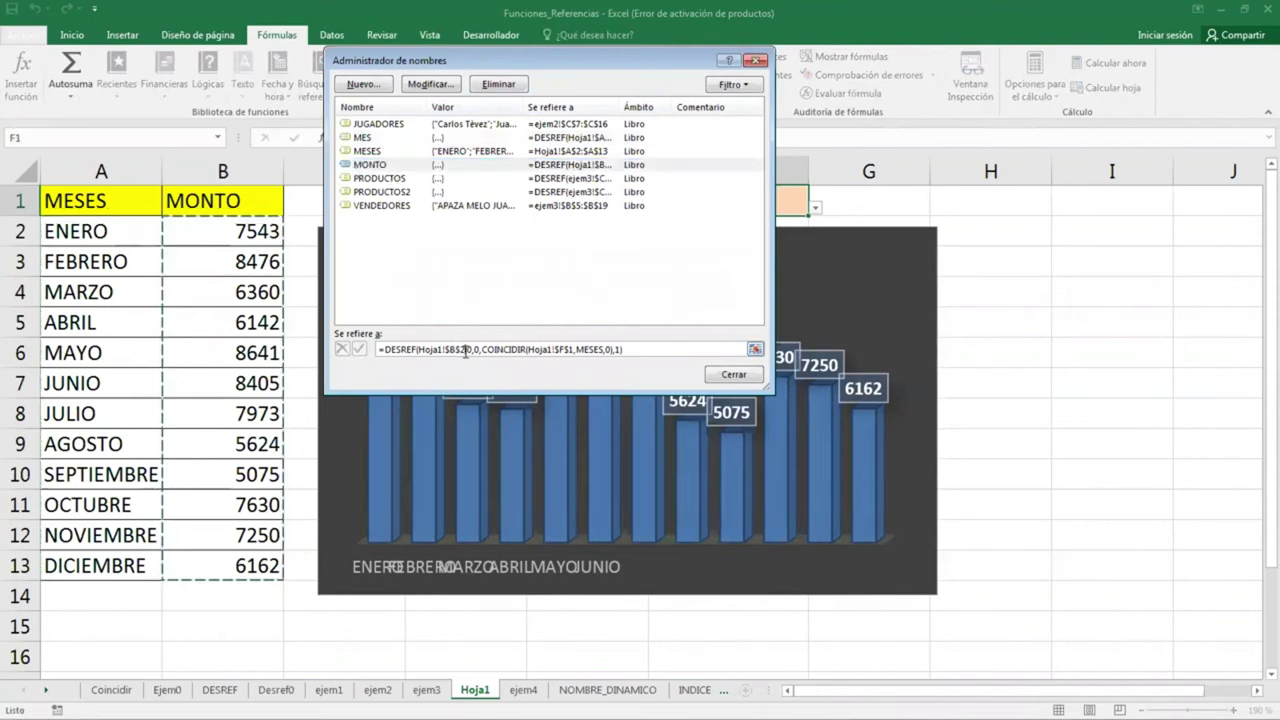
pyautogui.click(734, 374)
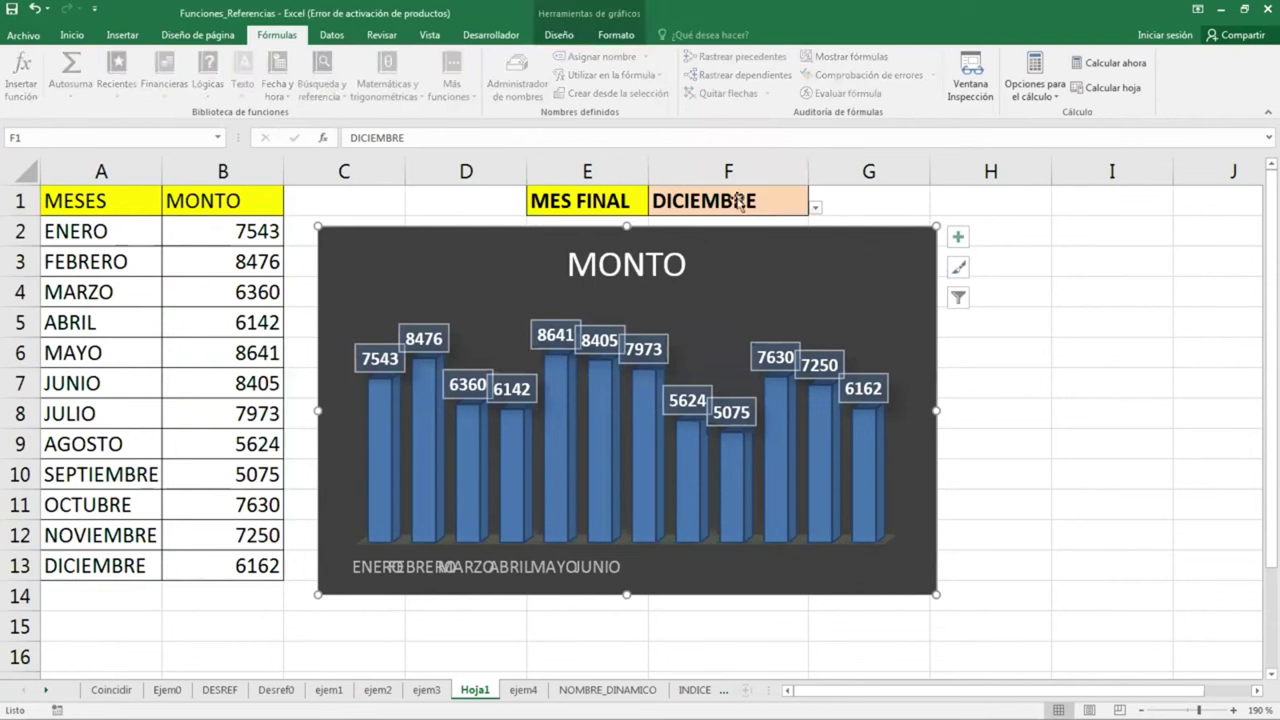
# Replace the chart's axis label range $A$2:$A$7 with the MES name
pyautogui.click(615, 231)
pyautogui.click(556, 38)
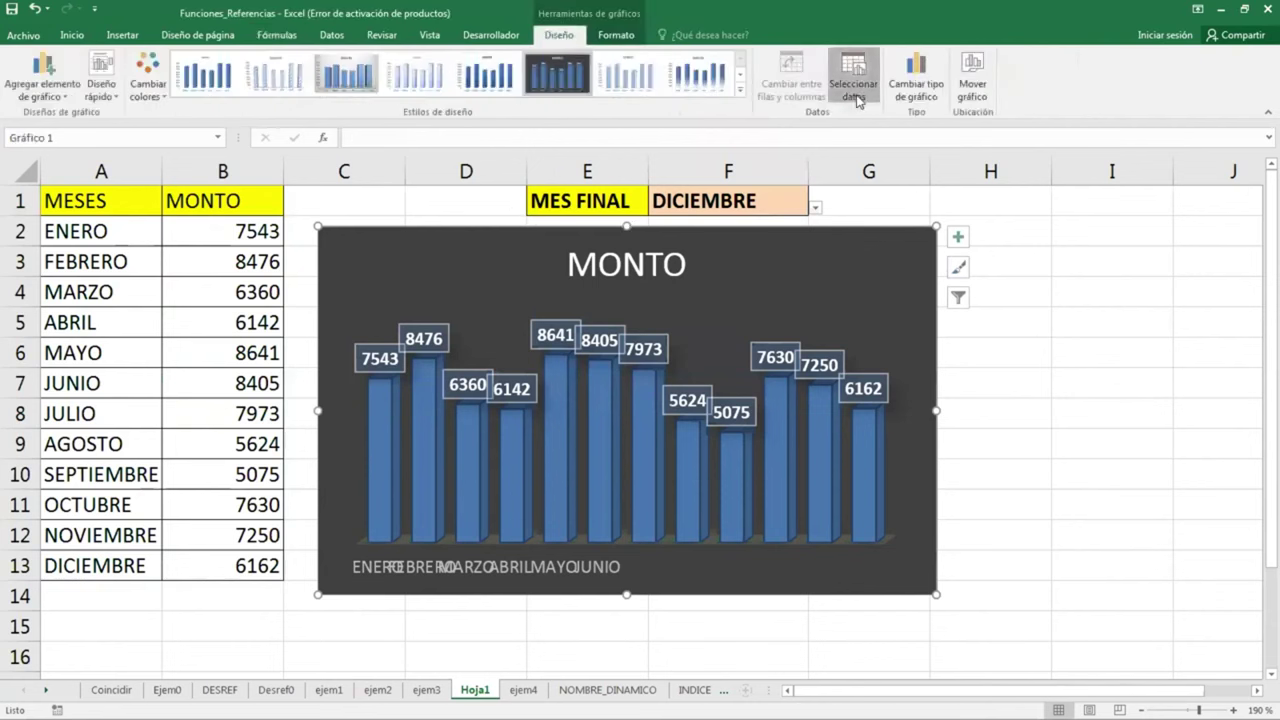
pyautogui.click(852, 86)
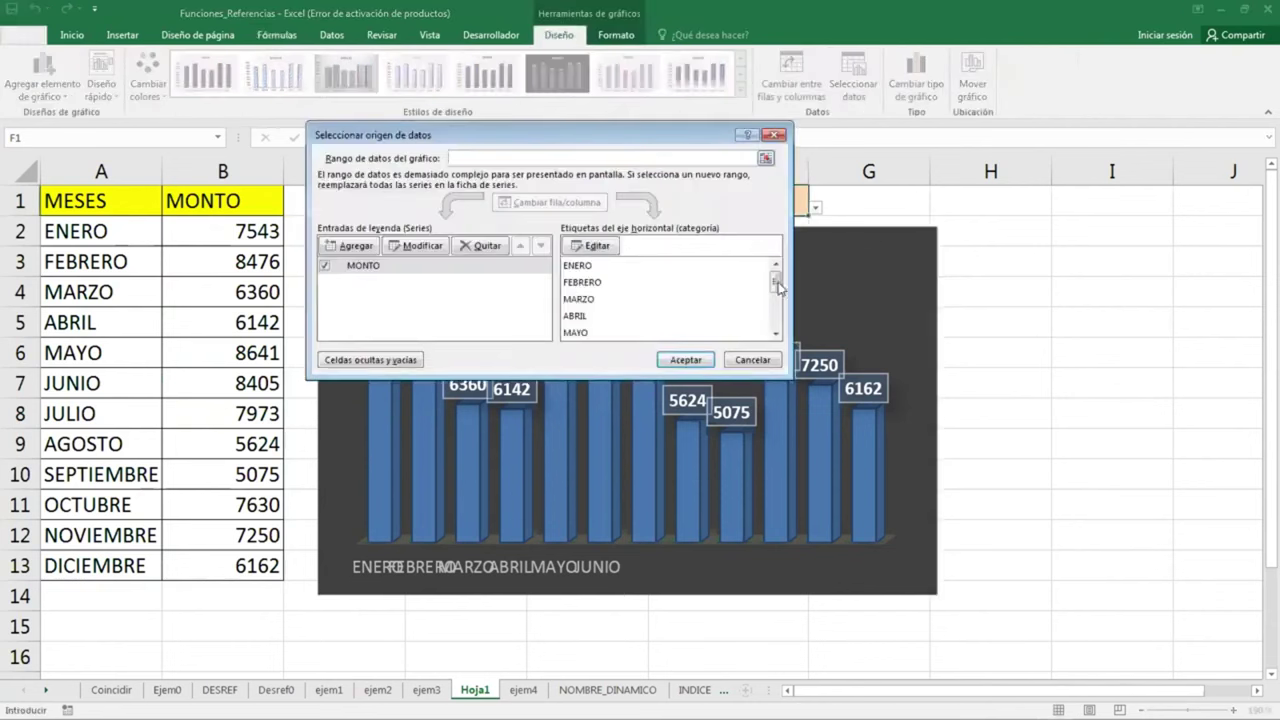
pyautogui.moveTo(776, 281); pyautogui.dragTo(620, 256)
pyautogui.click(600, 247)
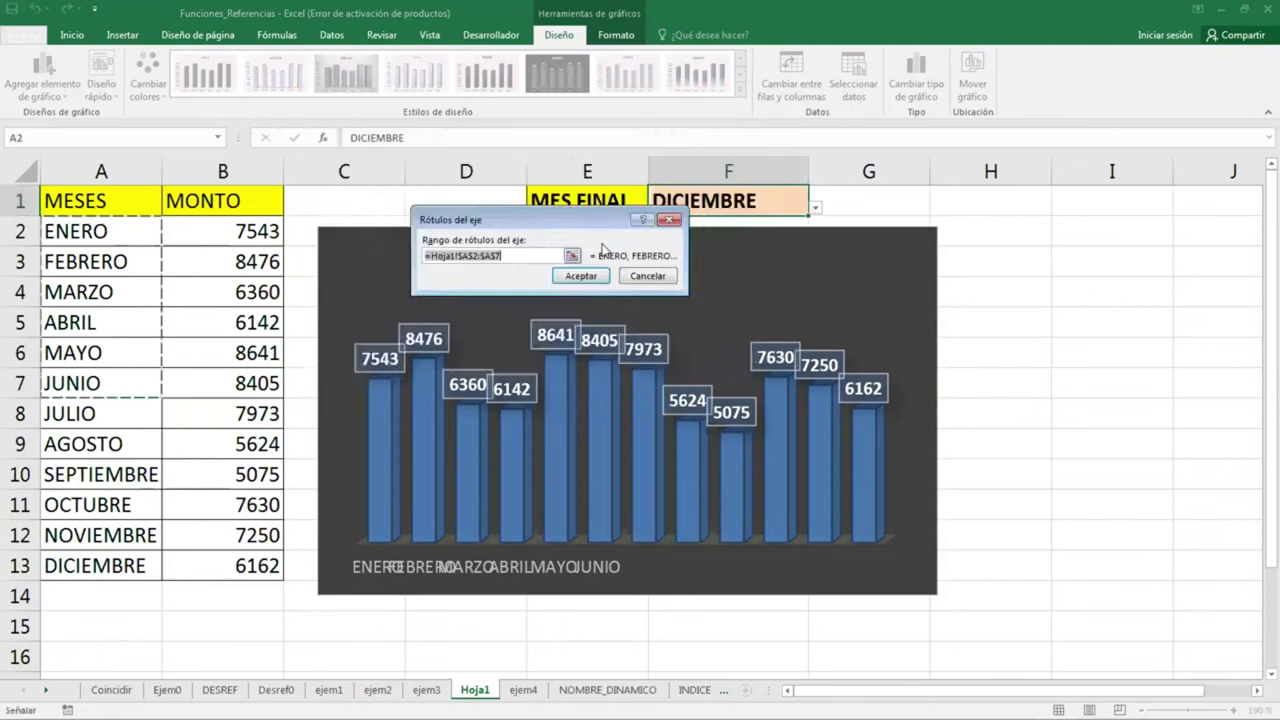
pyautogui.click(518, 254)
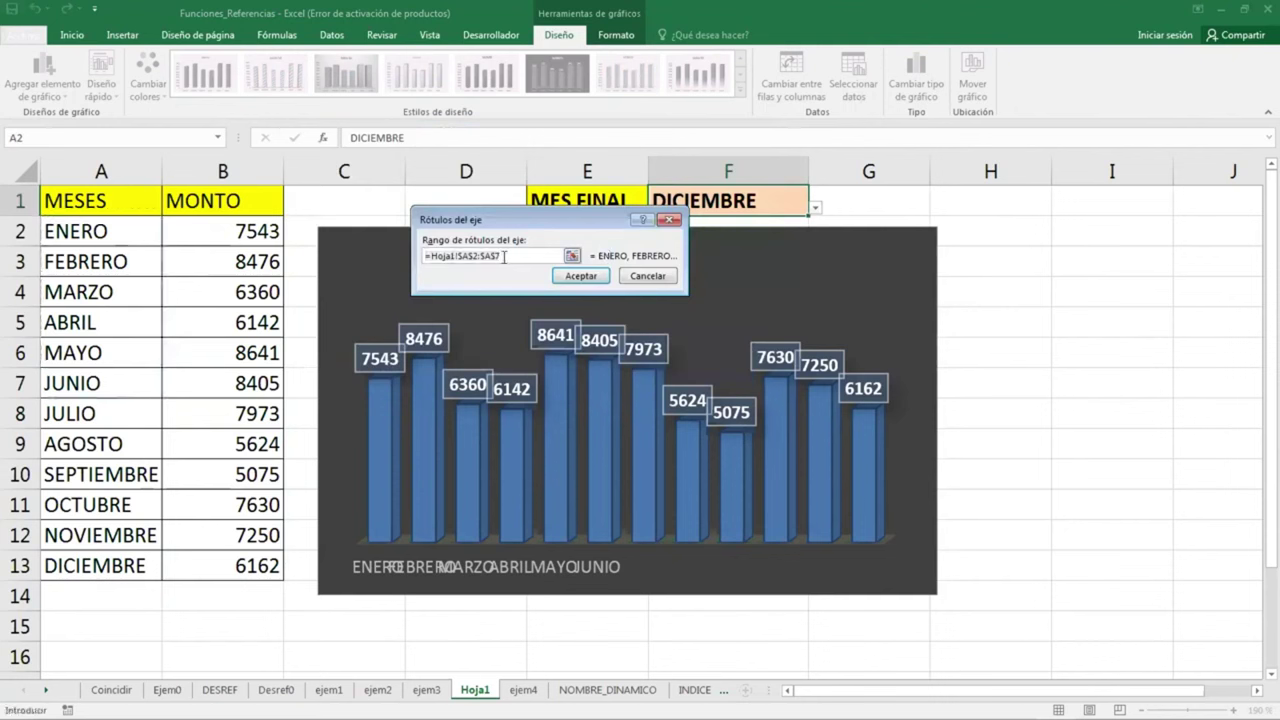
pyautogui.moveTo(504, 256); pyautogui.dragTo(459, 258)
pyautogui.write('MES')
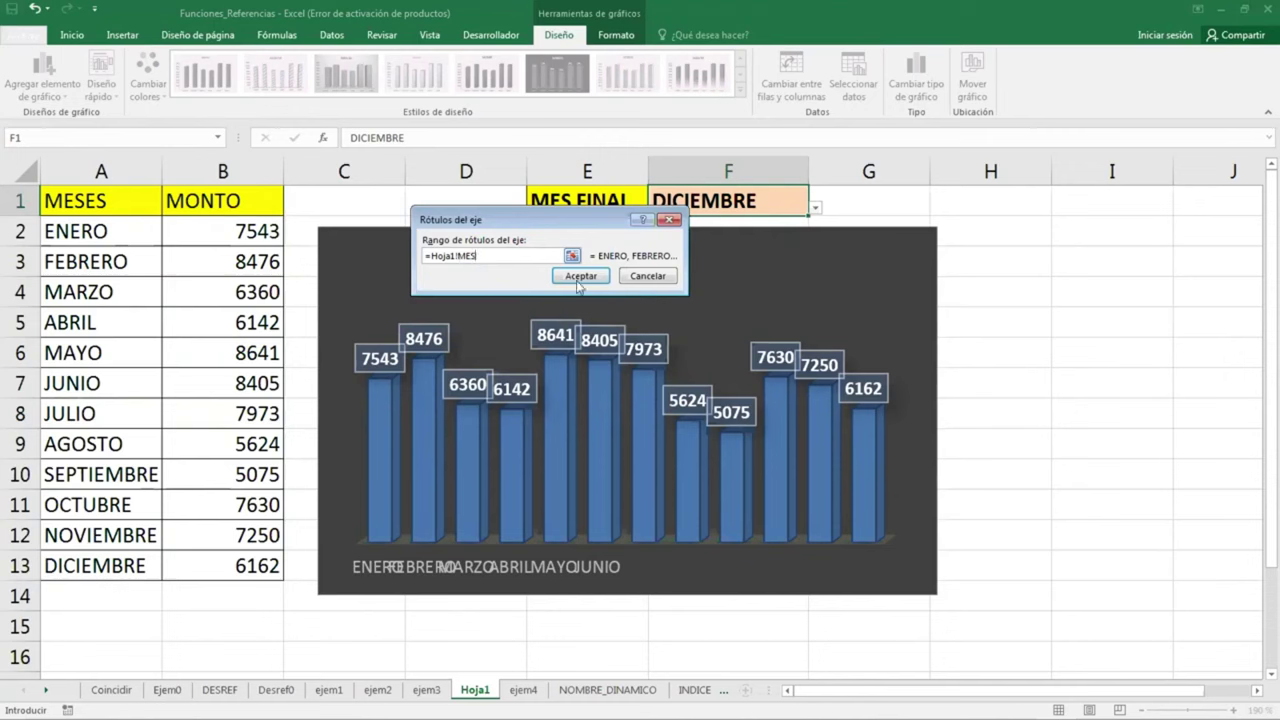
pyautogui.click(580, 278)
pyautogui.click(680, 362)
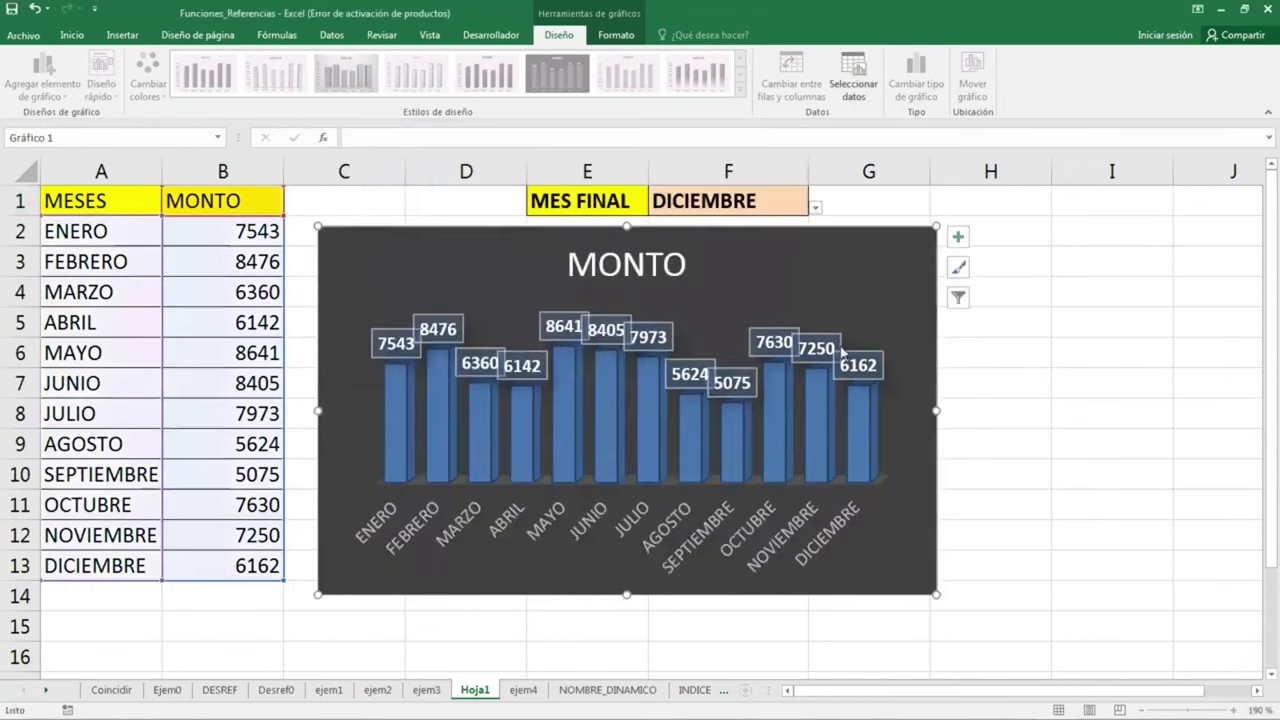
pyautogui.click(1040, 362)
# Set MES FINAL in F1 to JUNIO, then to DICIEMBRE, watching the chart resize
pyautogui.click(733, 203)
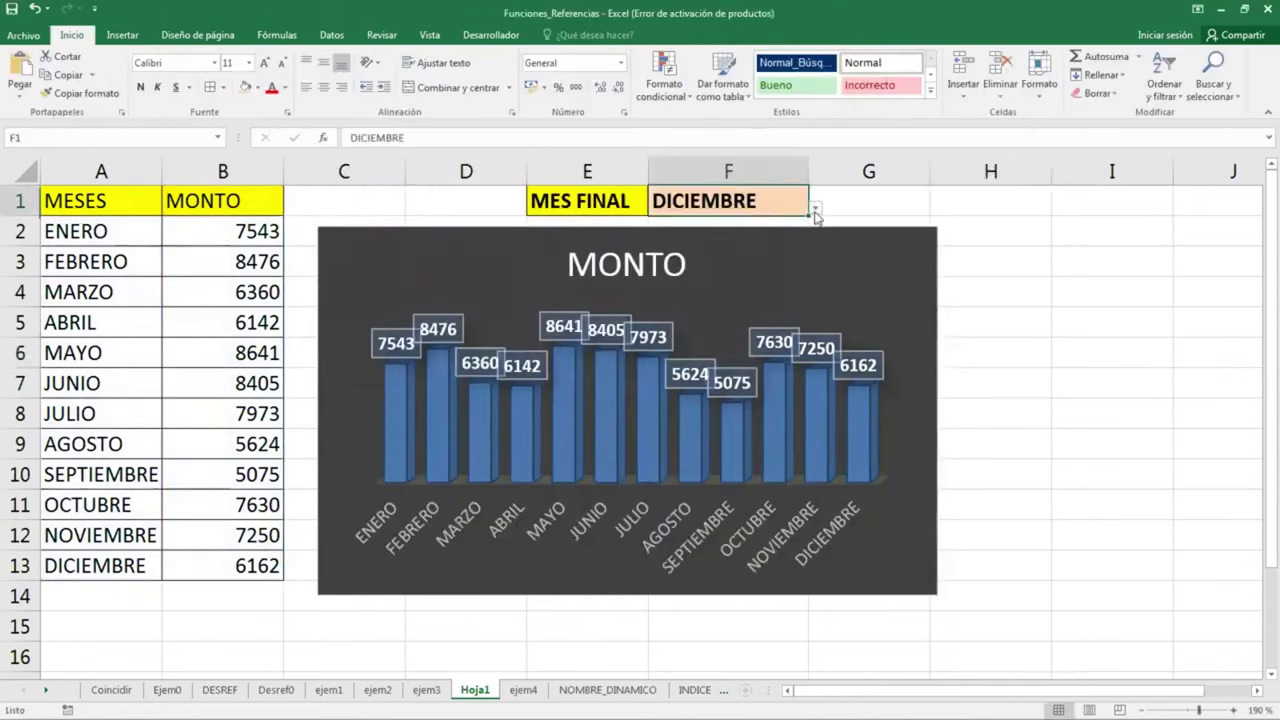
pyautogui.click(816, 207)
pyautogui.scroll(-3, 720, 255)
pyautogui.click(720, 256)
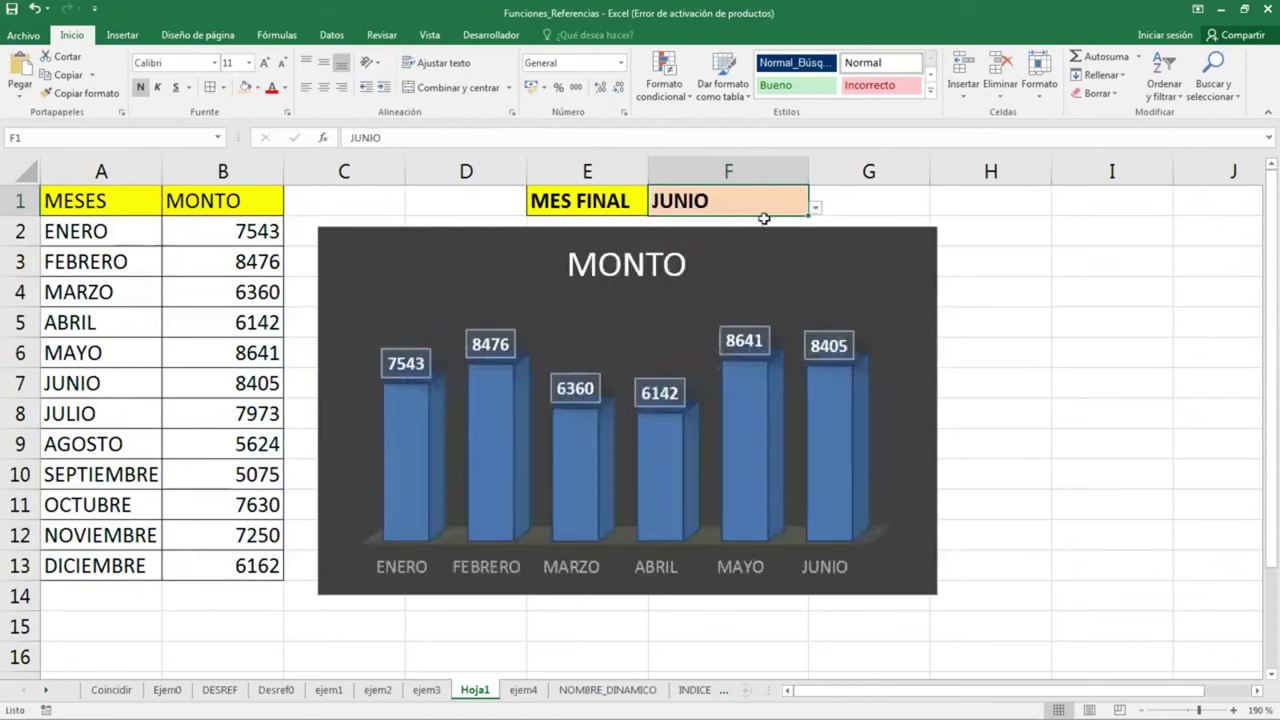
pyautogui.click(816, 207)
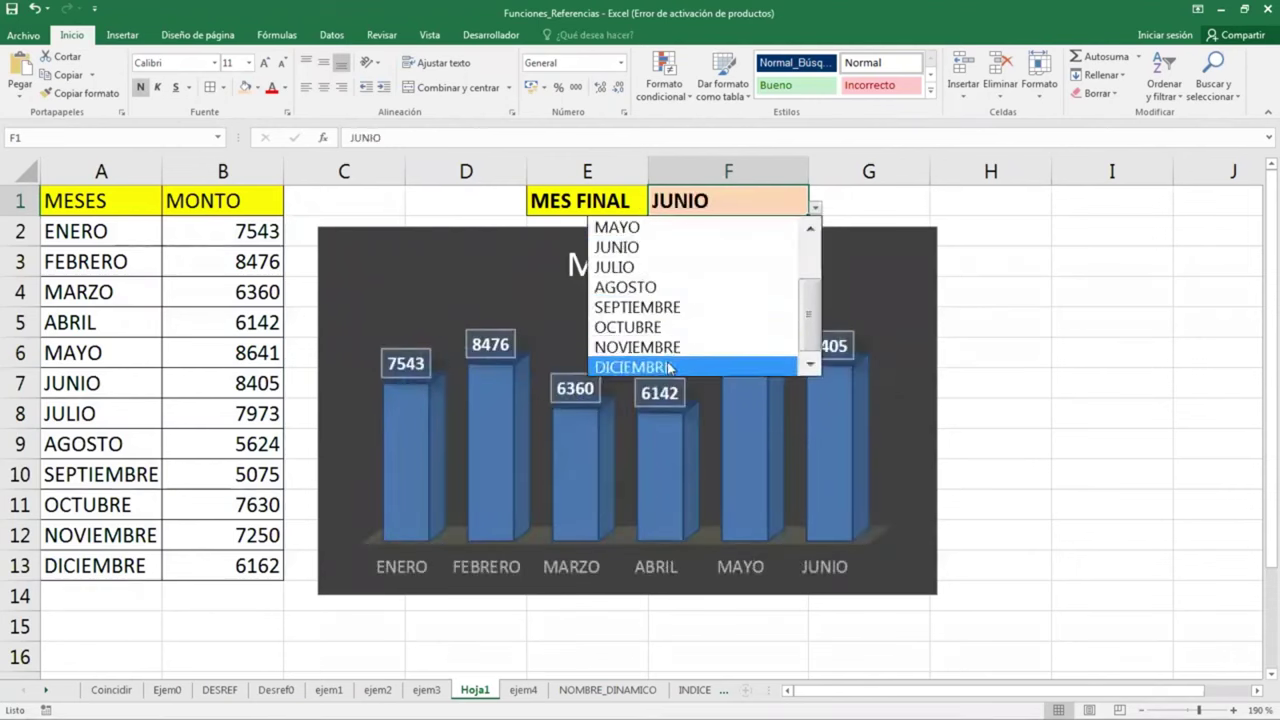
pyautogui.click(720, 367)
# Switch MES FINAL to MARZO, then JULIO, and finally NOVIEMBRE, then select the MONTO chart
pyautogui.click(816, 207)
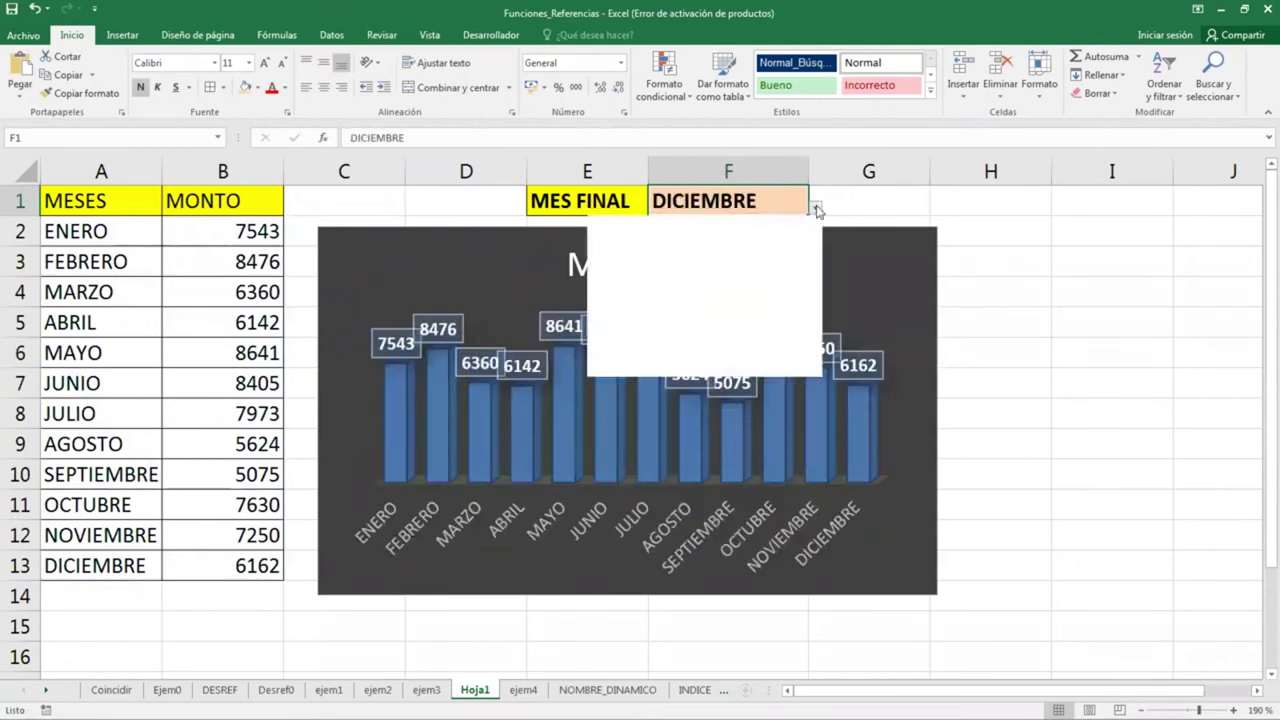
pyautogui.moveTo(812, 352); pyautogui.dragTo(812, 258)
pyautogui.click(693, 267)
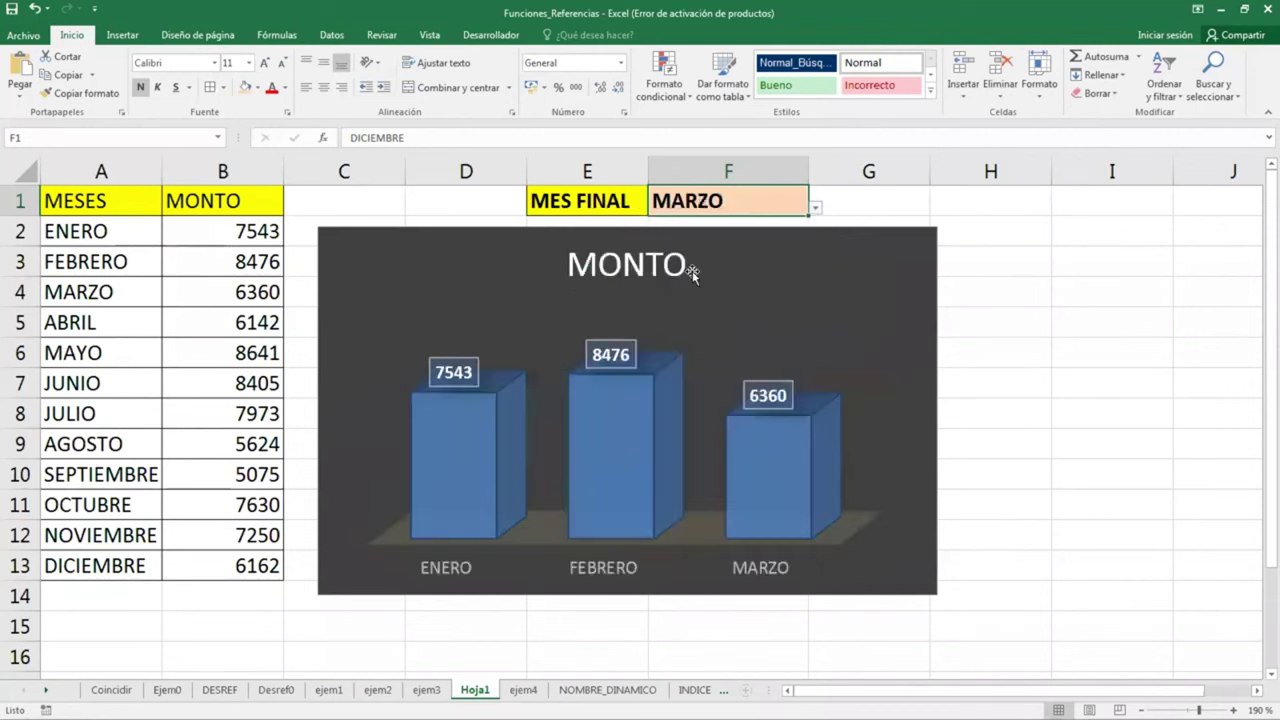
pyautogui.click(816, 207)
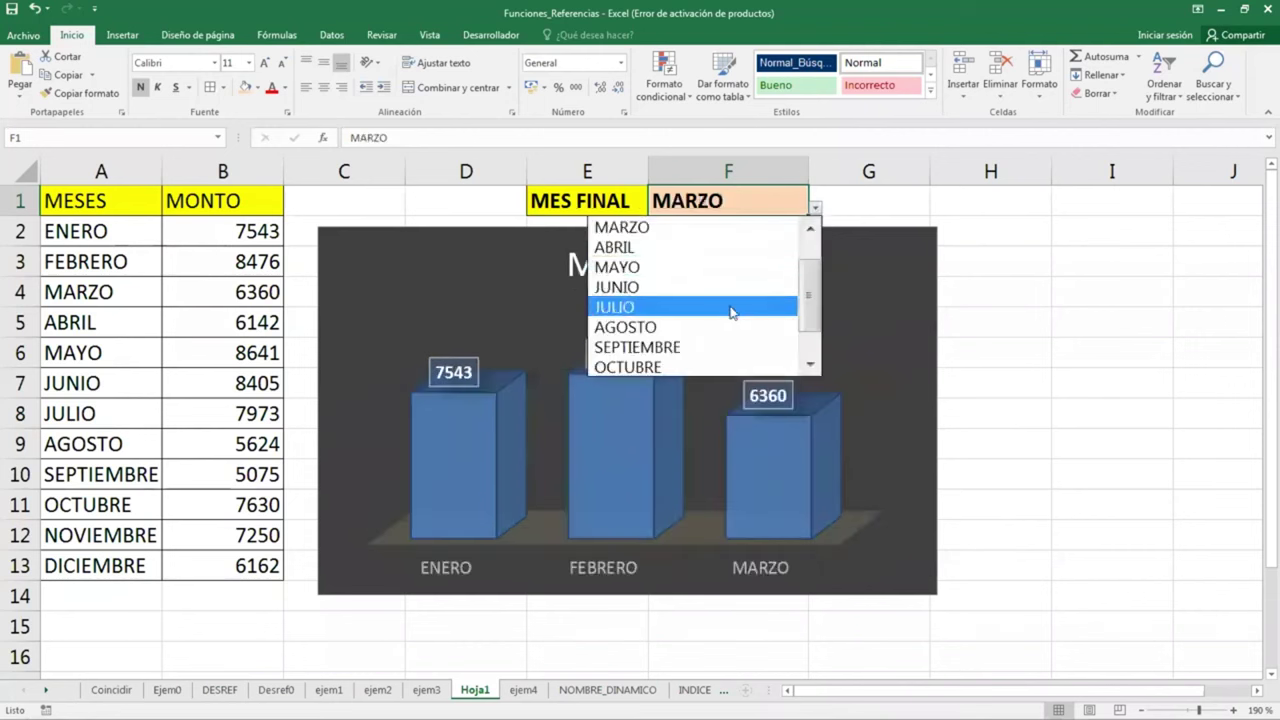
pyautogui.click(737, 307)
pyautogui.click(815, 208)
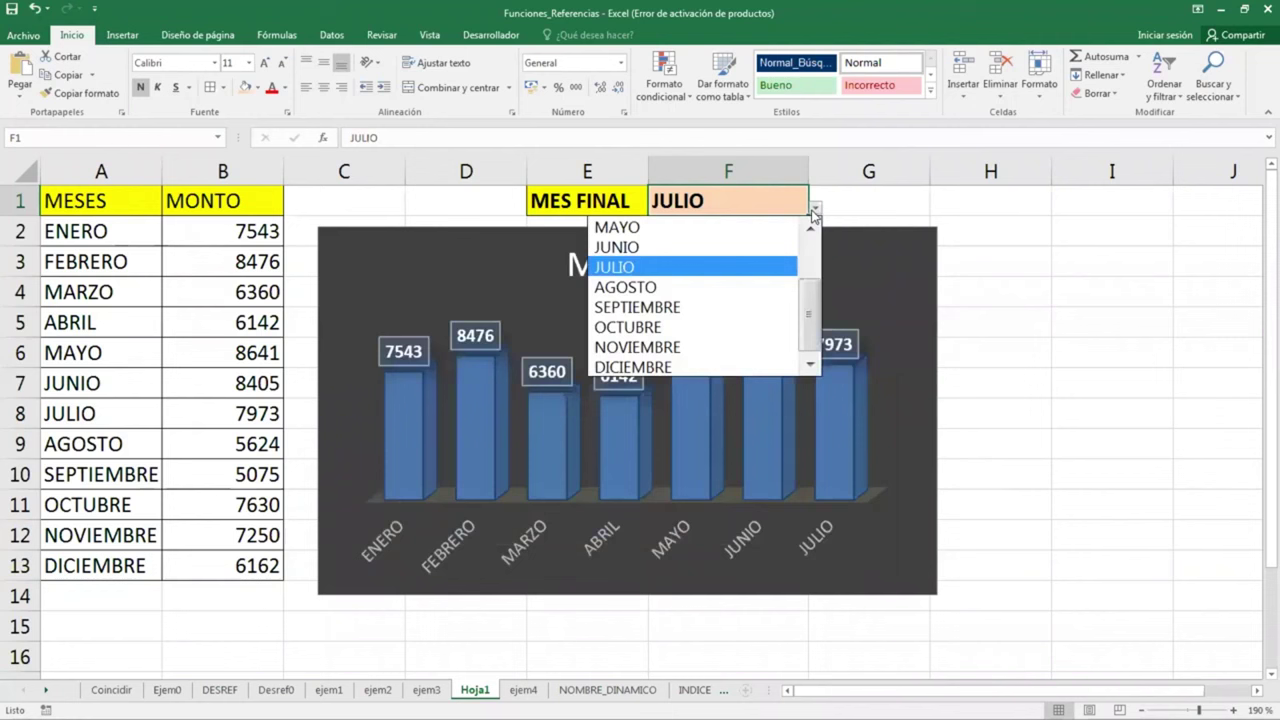
pyautogui.click(684, 347)
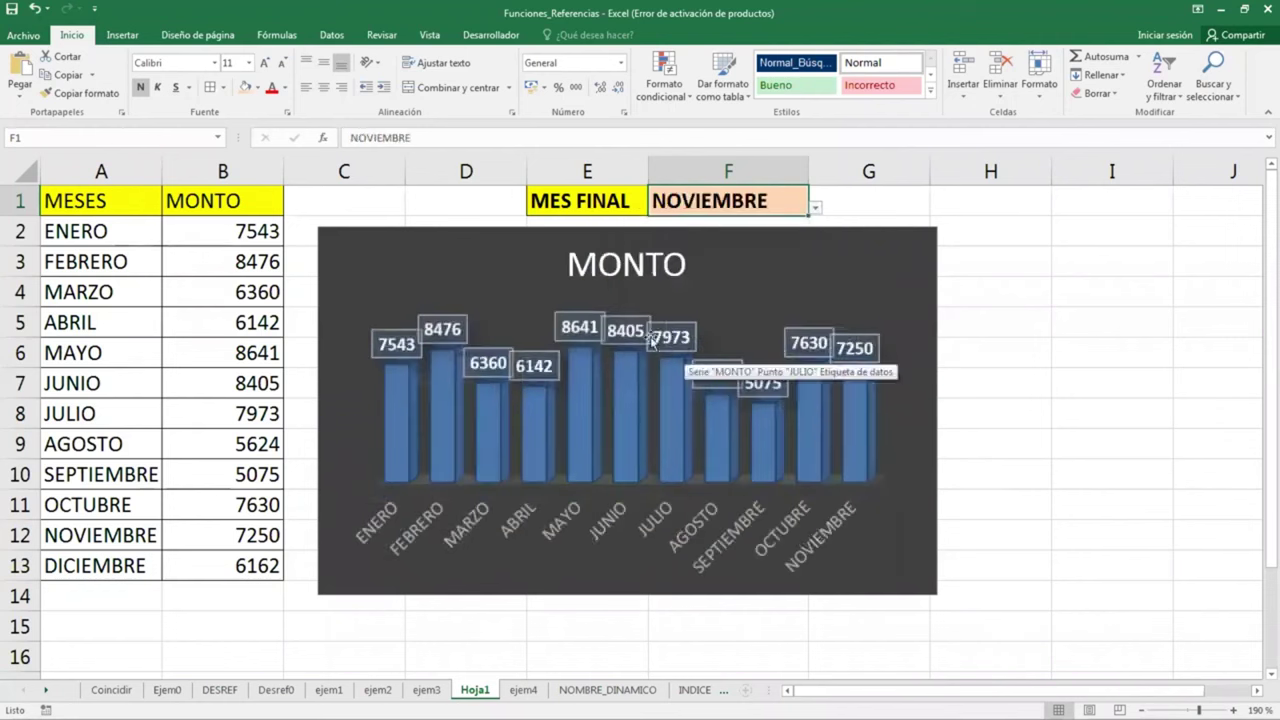
pyautogui.click(441, 234)
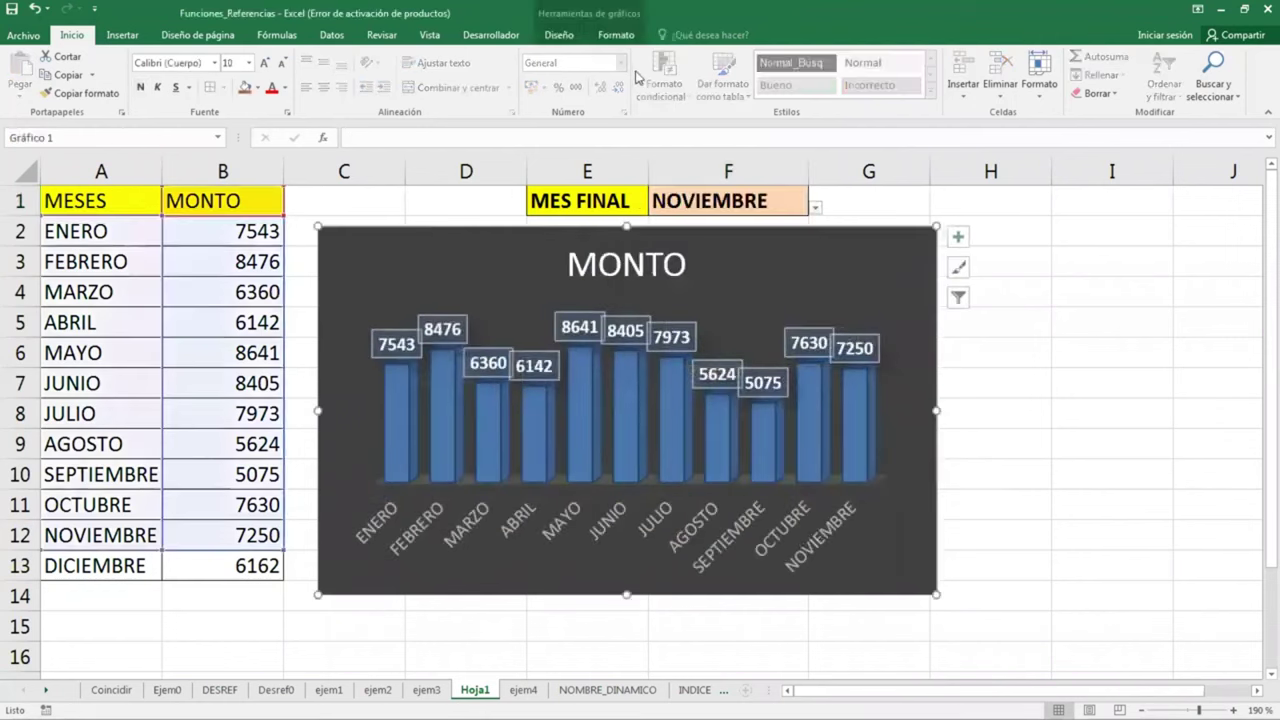
pyautogui.click(559, 35)
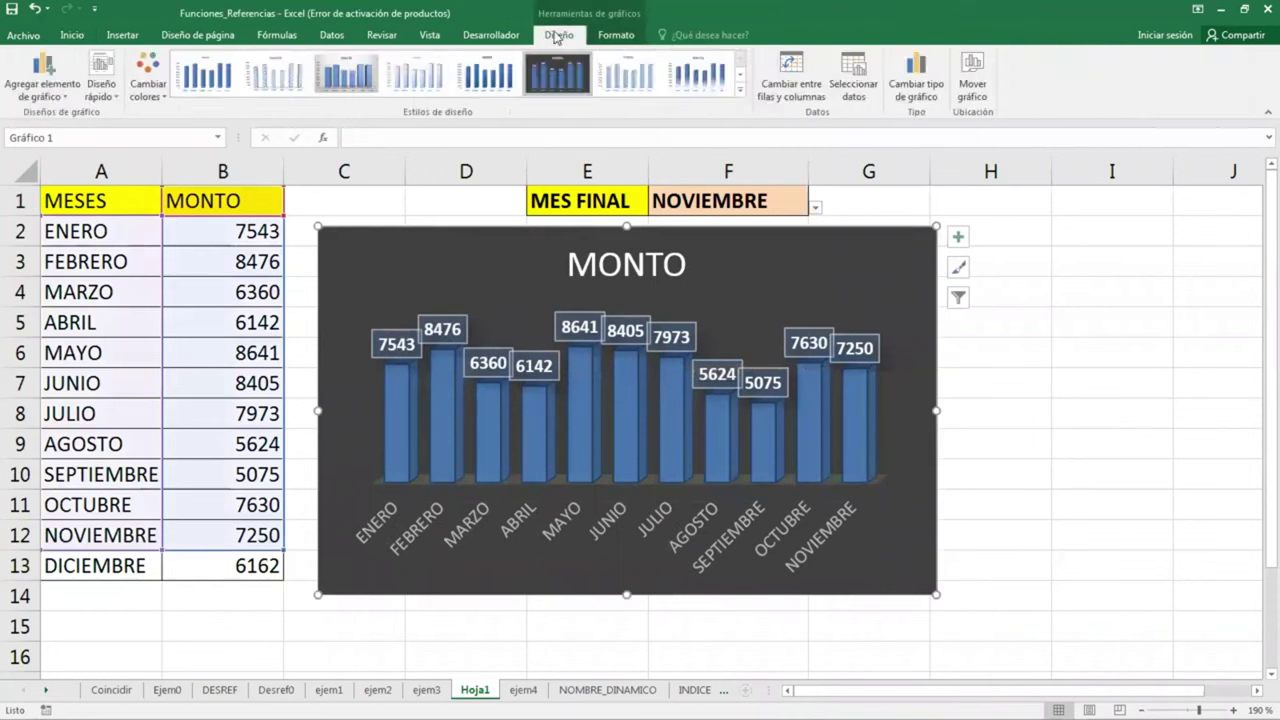
pyautogui.click(853, 75)
pyautogui.click(400, 270)
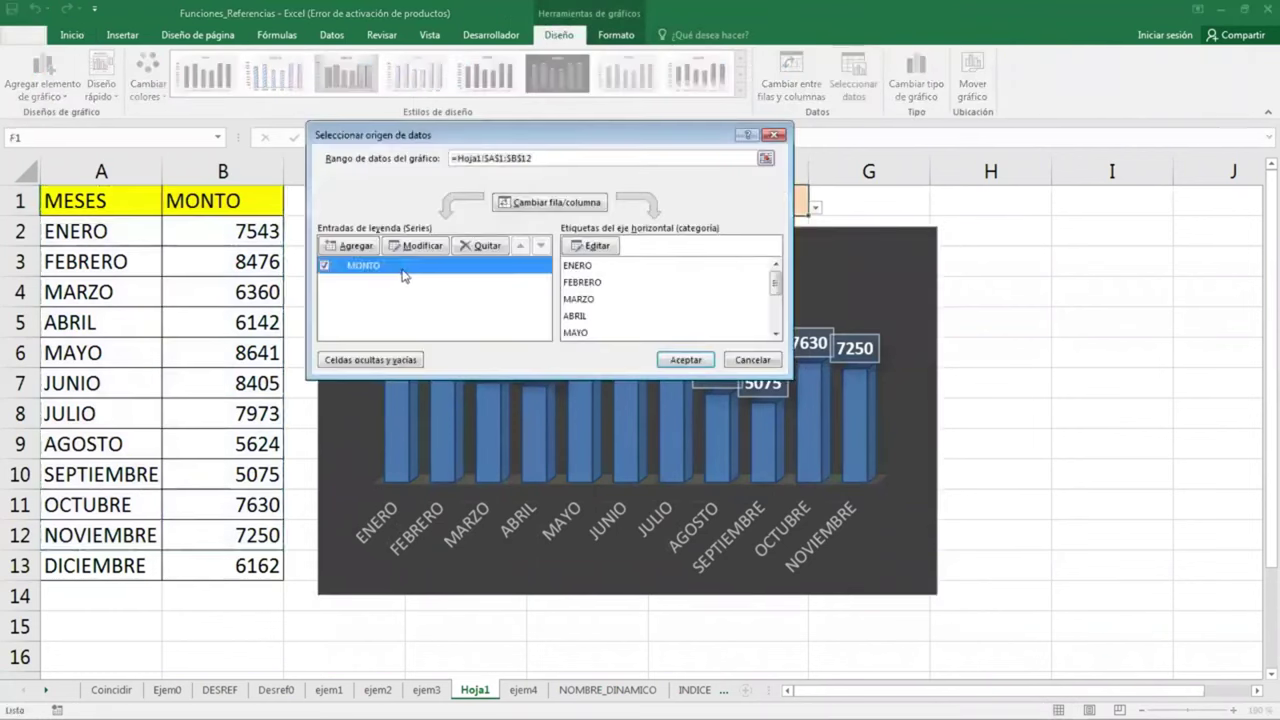
pyautogui.click(775, 135)
pyautogui.click(1095, 383)
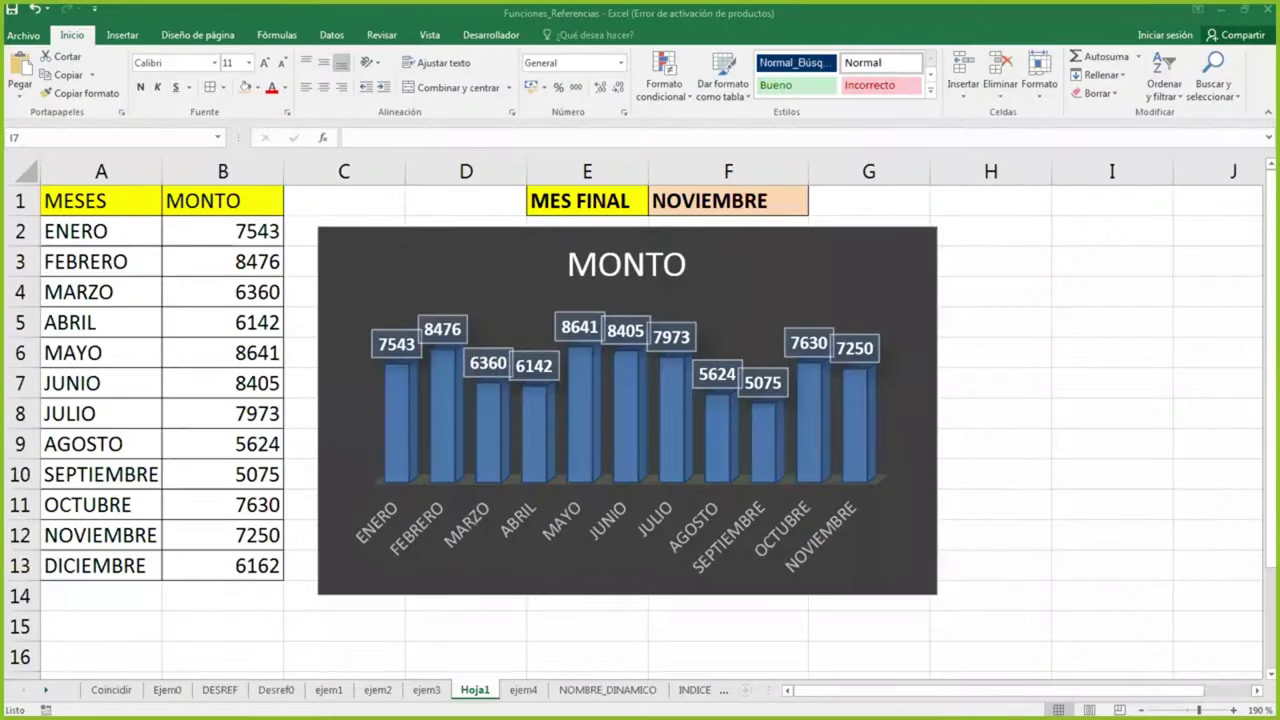
pyautogui.click(451, 206)
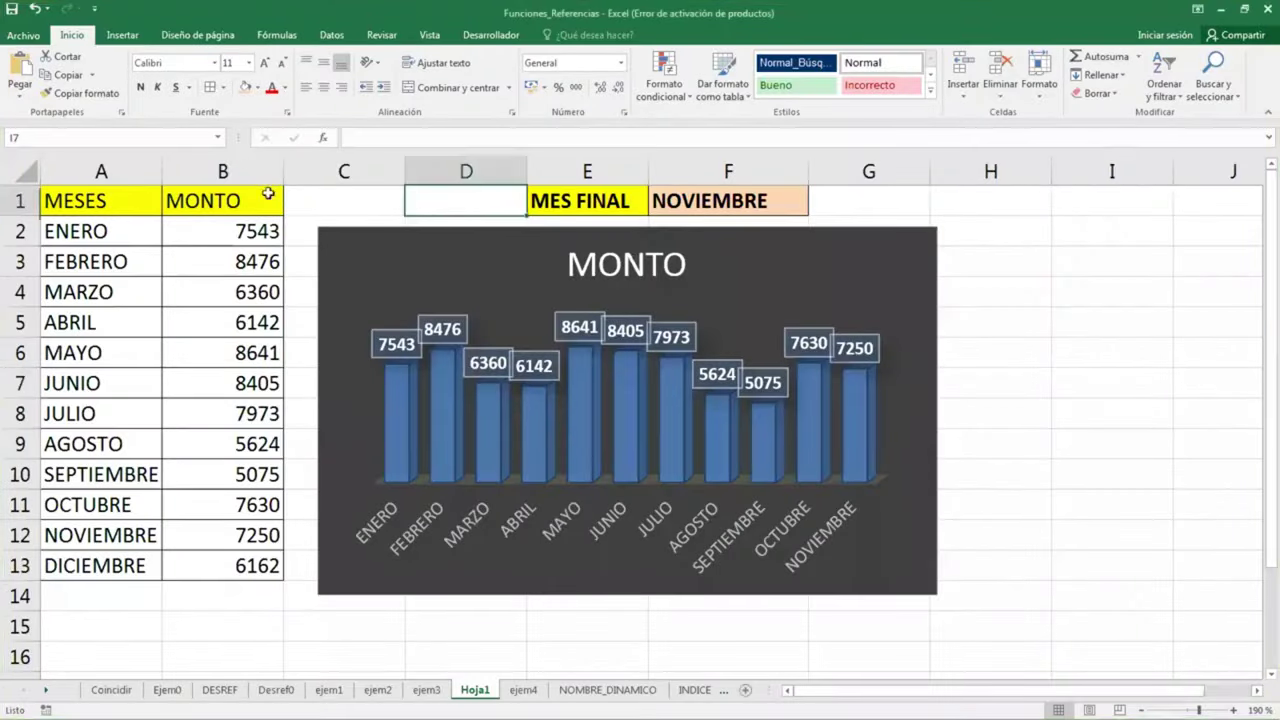